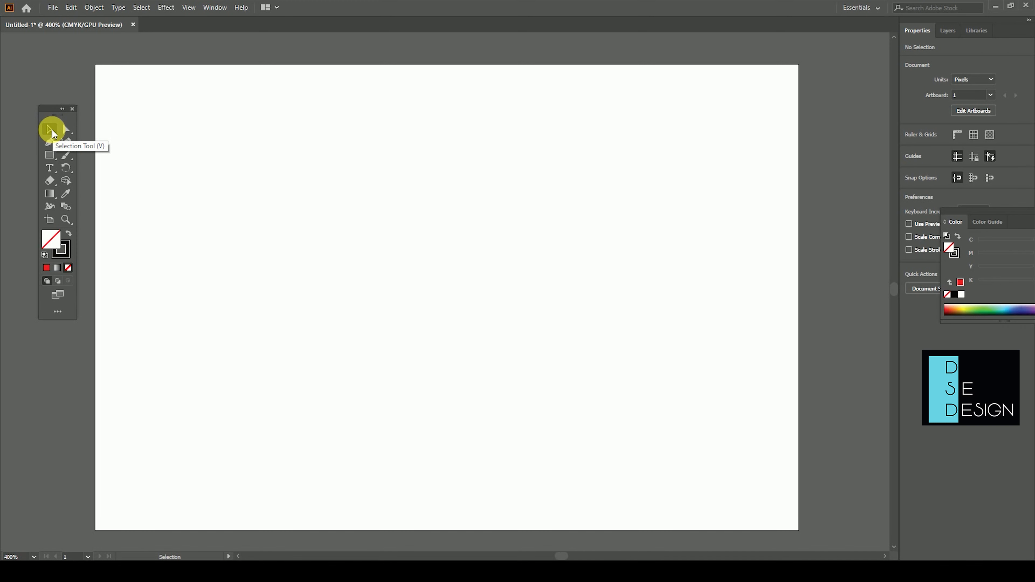
Step: Draw a small 38 px square near the artboard's top-left, test a slight rotation, then undo it
{"action": "left_click_drag", "start_coordinate": [49, 155], "coordinate": [102, 158]}
{"action": "left_click_drag", "start_coordinate": [170, 139], "coordinate": [223, 194]}
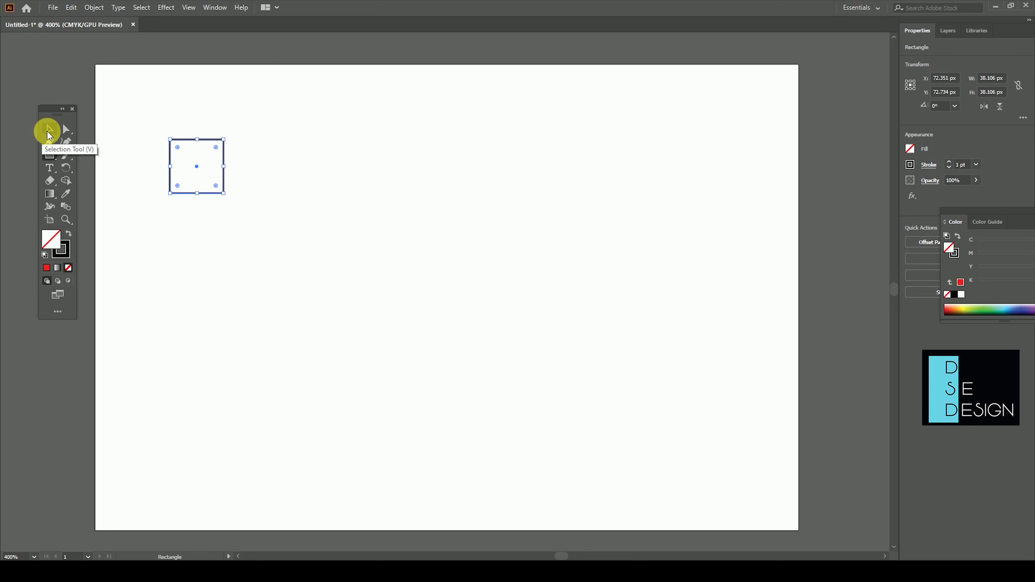
{"action": "left_click", "coordinate": [49, 130]}
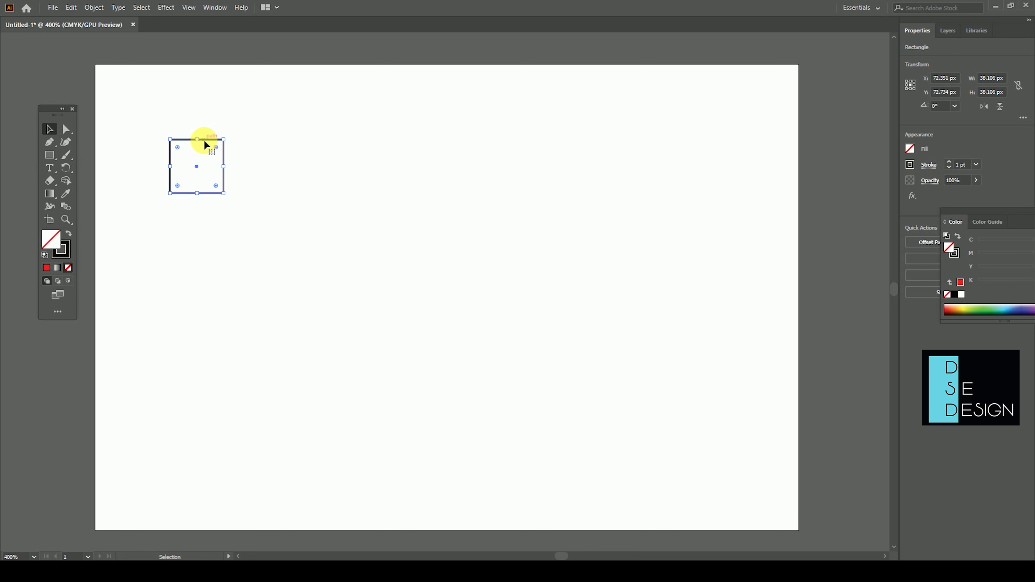
{"action": "left_click_drag", "start_coordinate": [205, 144], "coordinate": [237, 156]}
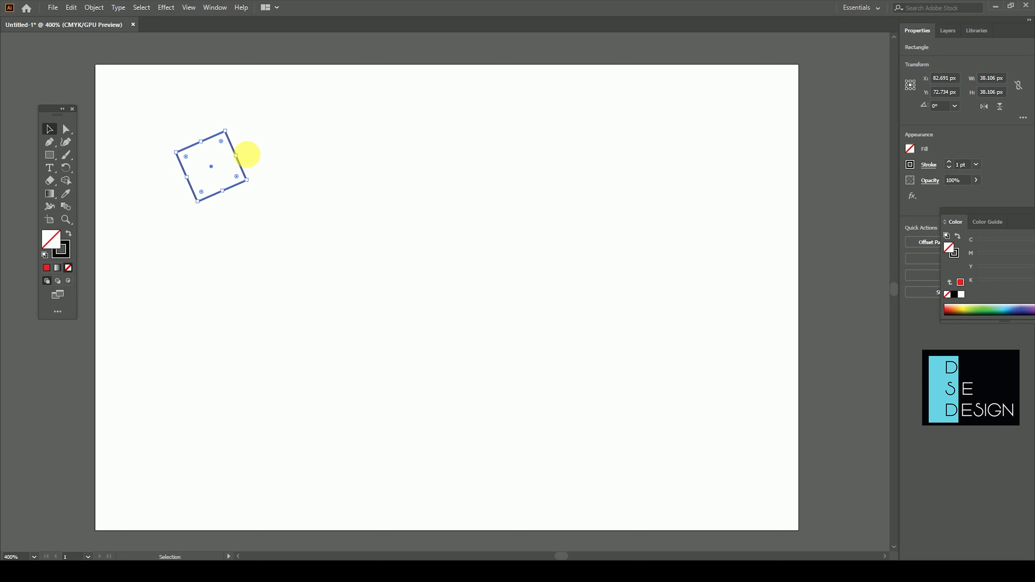
{"action": "key", "text": "ctrl+z"}
Step: Move the square down and back, stretch it wider and taller, then undo the resize
{"action": "left_click_drag", "start_coordinate": [224, 140], "coordinate": [344, 314]}
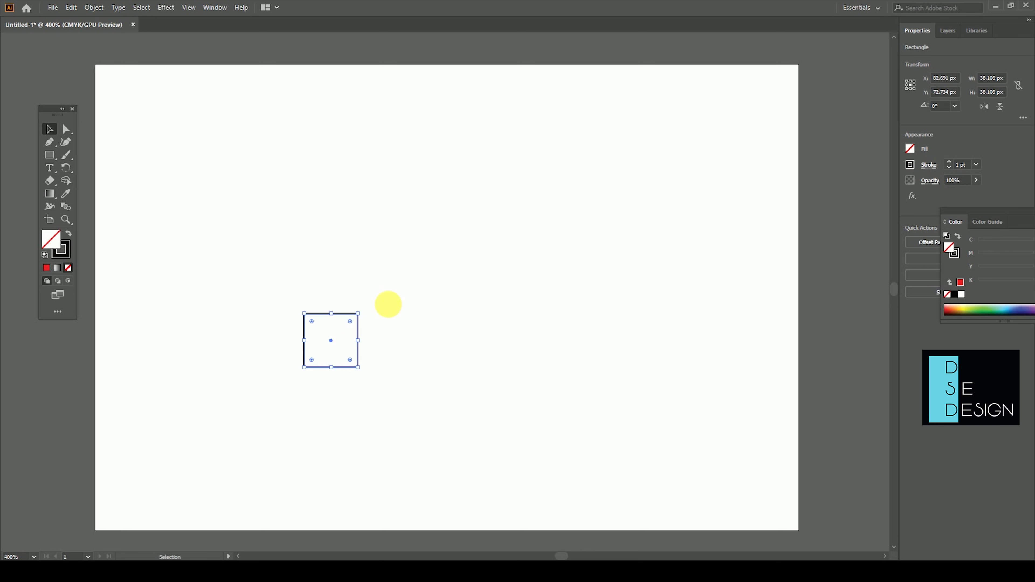
{"action": "left_click_drag", "start_coordinate": [347, 319], "coordinate": [210, 121]}
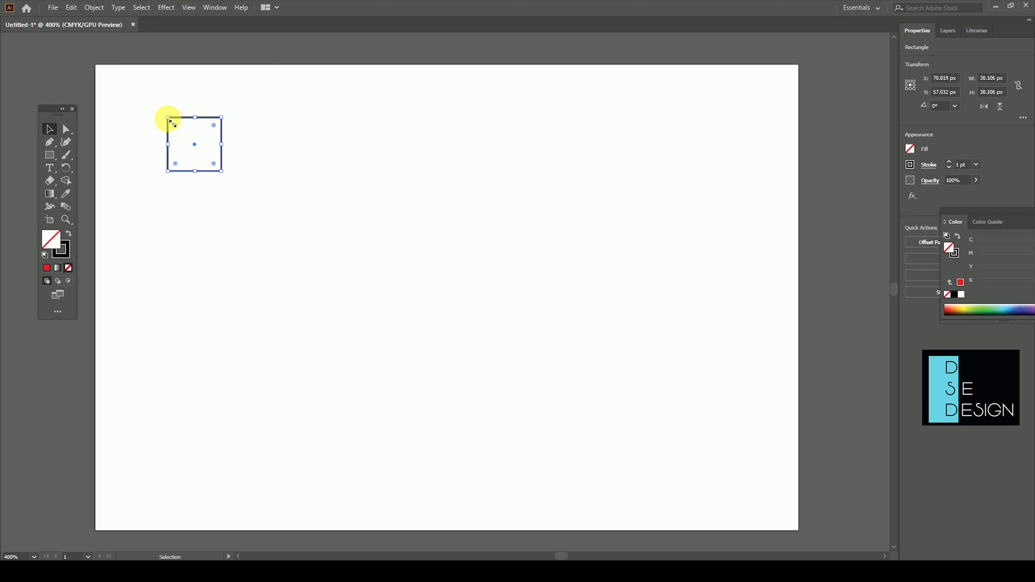
{"action": "left_click_drag", "start_coordinate": [222, 147], "coordinate": [469, 165]}
{"action": "mouse_move", "coordinate": [318, 171]}
{"action": "left_mouse_down"}
{"action": "mouse_move", "coordinate": [328, 388]}
{"action": "mouse_move", "coordinate": [318, 385]}
{"action": "left_mouse_up"}
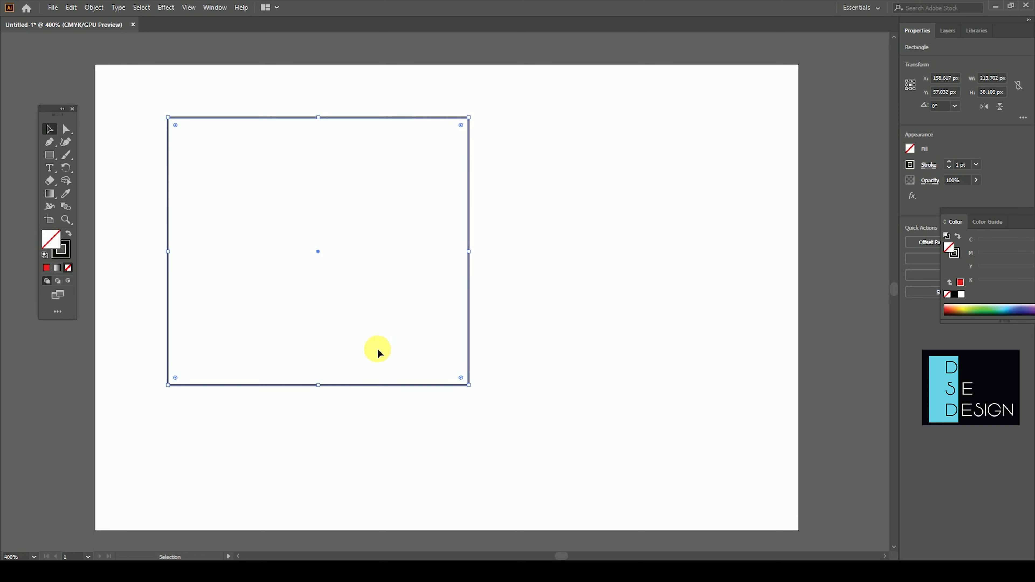
{"action": "key", "text": "ctrl+z"}
{"action": "key", "text": "ctrl+z"}
{"action": "key", "text": "v"}
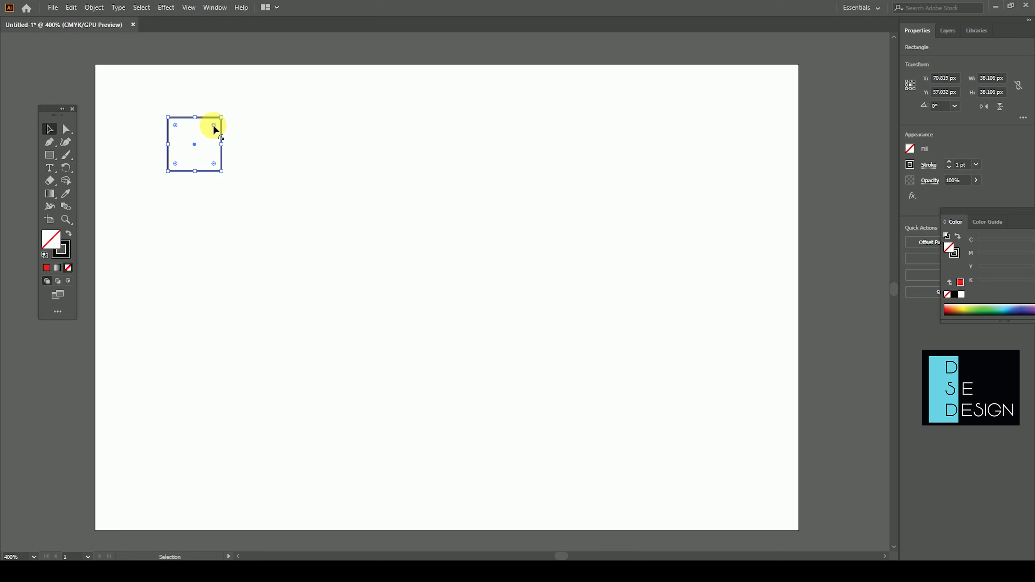
{"action": "left_click_drag", "start_coordinate": [215, 125], "coordinate": [200, 144]}
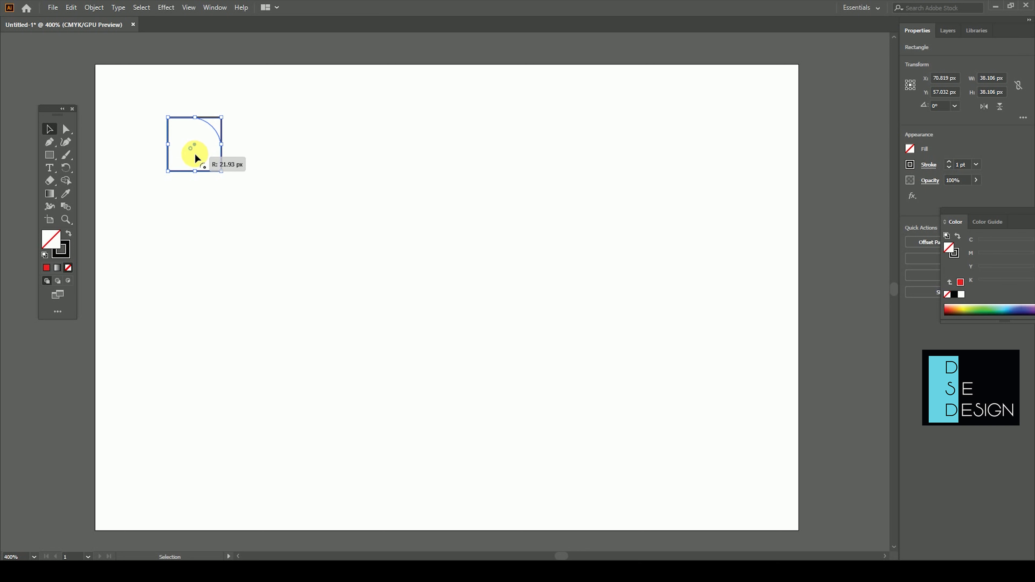
{"action": "left_click_drag", "start_coordinate": [201, 144], "coordinate": [153, 210]}
{"action": "left_click", "coordinate": [154, 213]}
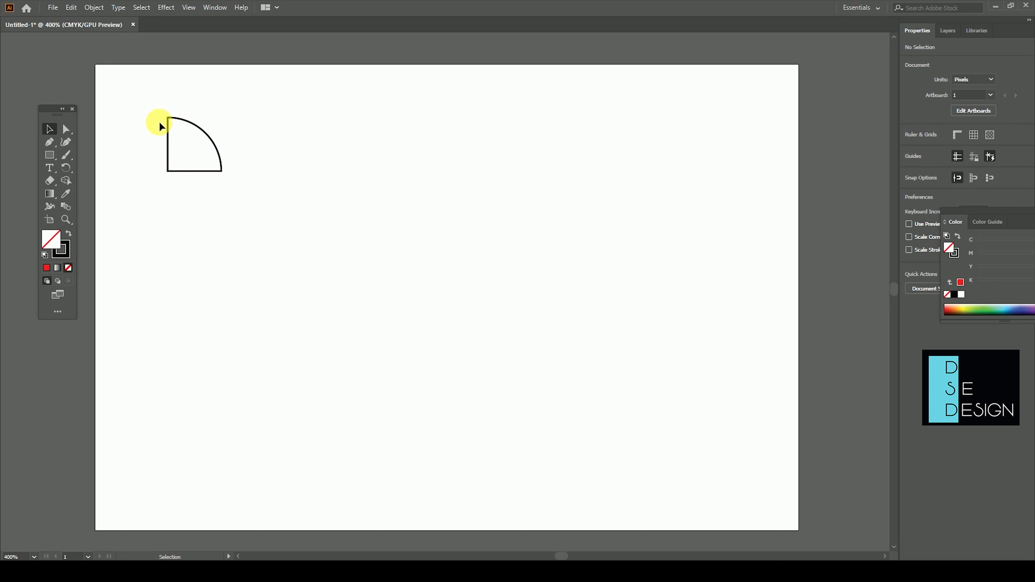
{"action": "key", "text": "ctrl+z"}
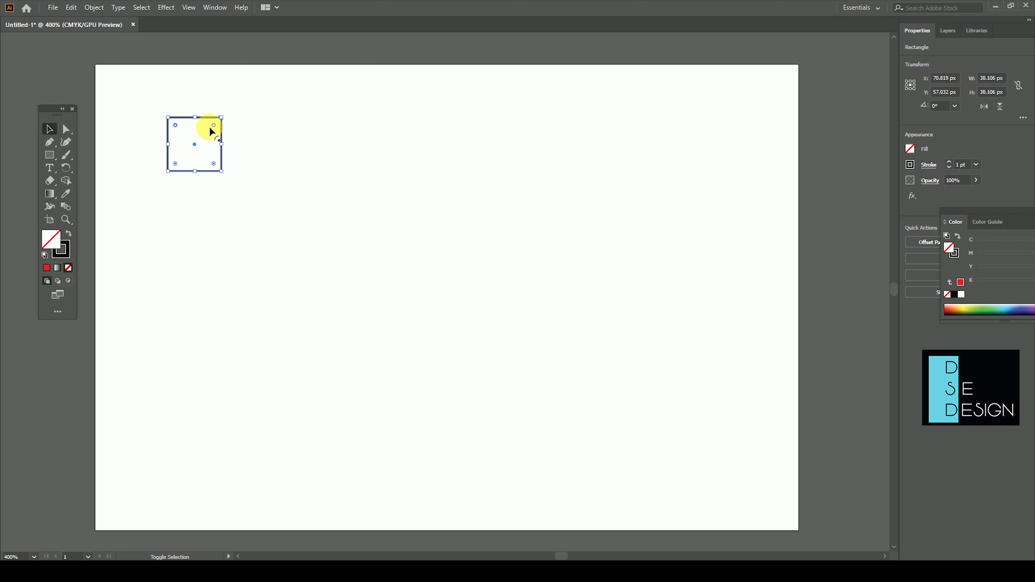
{"action": "left_click_drag", "start_coordinate": [214, 125], "coordinate": [214, 225]}
{"action": "left_click", "coordinate": [211, 233]}
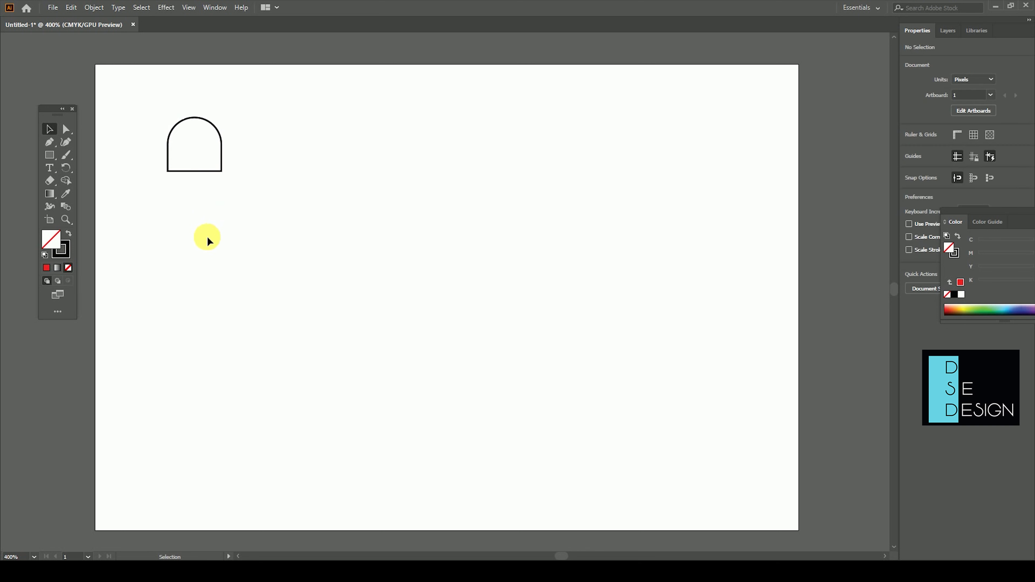
{"action": "key", "text": "ctrl+z"}
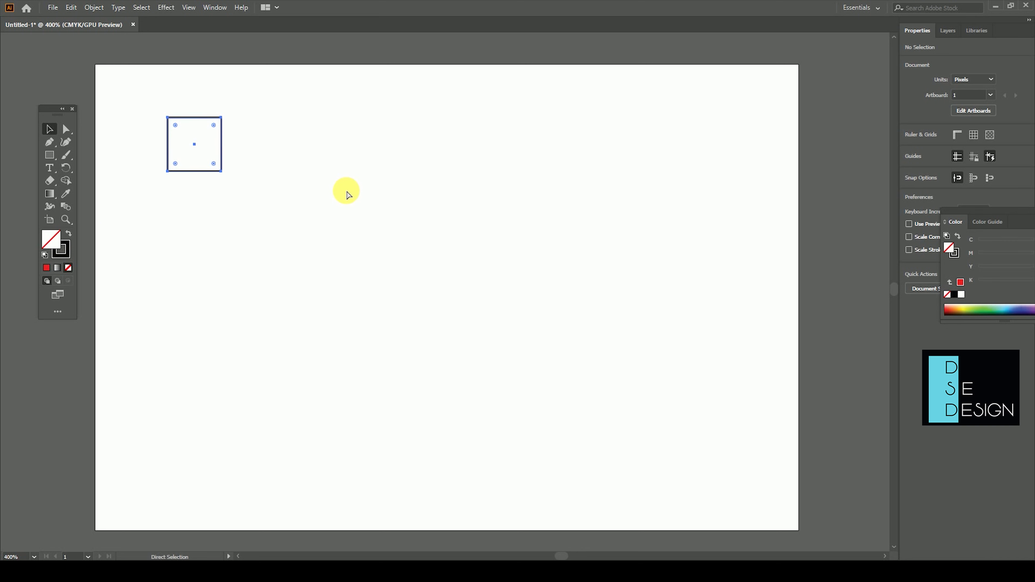
{"action": "left_click_drag", "start_coordinate": [263, 152], "coordinate": [230, 172]}
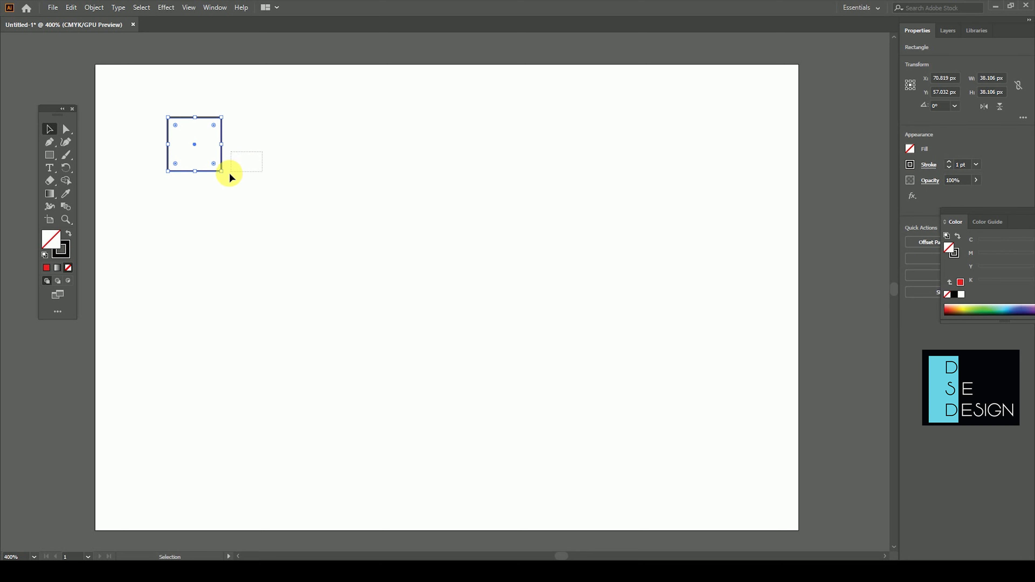
{"action": "left_click", "coordinate": [213, 164]}
{"action": "left_click", "coordinate": [176, 124]}
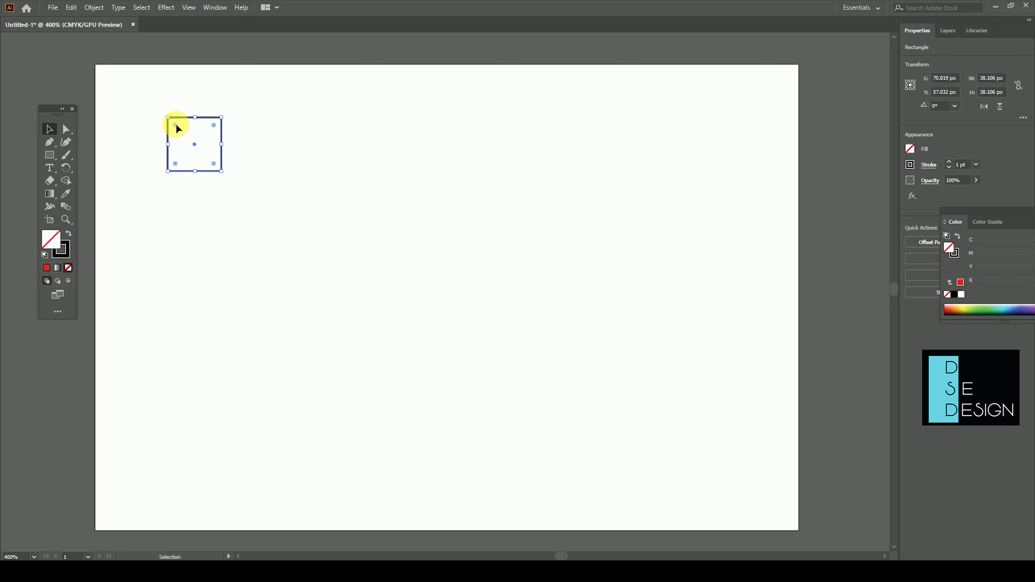
{"action": "mouse_move", "coordinate": [176, 125]}
{"action": "left_mouse_down"}
{"action": "mouse_move", "coordinate": [219, 161]}
{"action": "mouse_move", "coordinate": [167, 104]}
{"action": "left_mouse_up"}
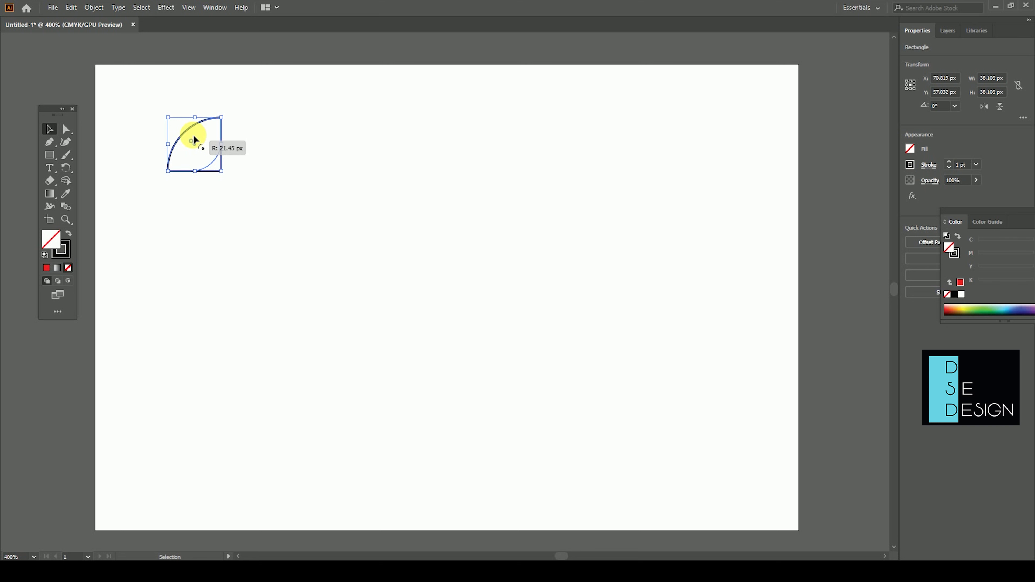
{"action": "left_click", "coordinate": [301, 109]}
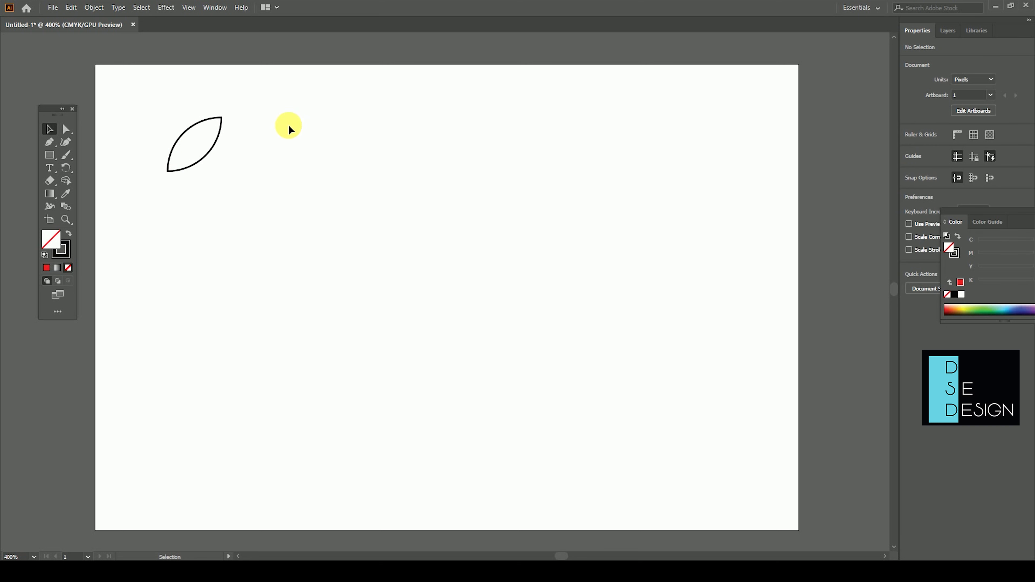
{"action": "key", "text": "ctrl+z"}
{"action": "key", "text": "ctrl+z"}
{"action": "left_click", "coordinate": [275, 150]}
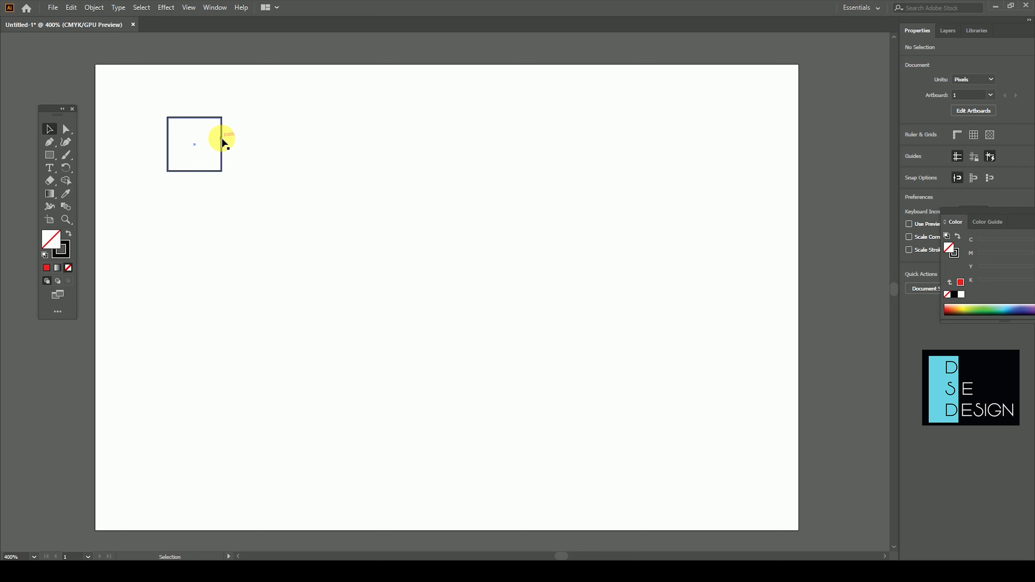
Step: Alt-drag a copy of the square to its right and repeat it with Ctrl+D into a row
{"action": "left_click_drag", "start_coordinate": [222, 139], "coordinate": [287, 147]}
{"action": "left_click", "coordinate": [588, 192]}
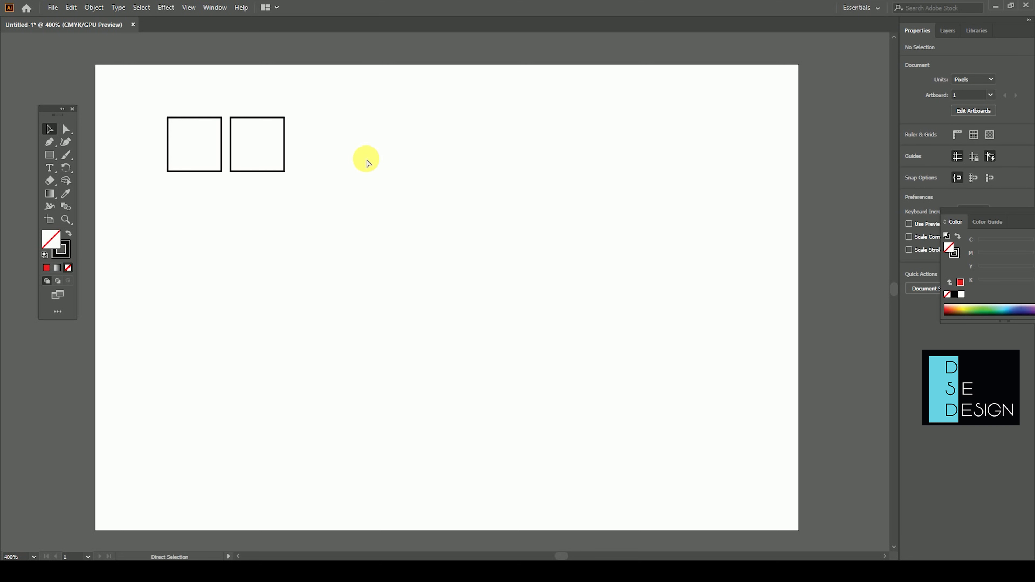
{"action": "key", "text": "ctrl+z"}
{"action": "left_click", "coordinate": [279, 152]}
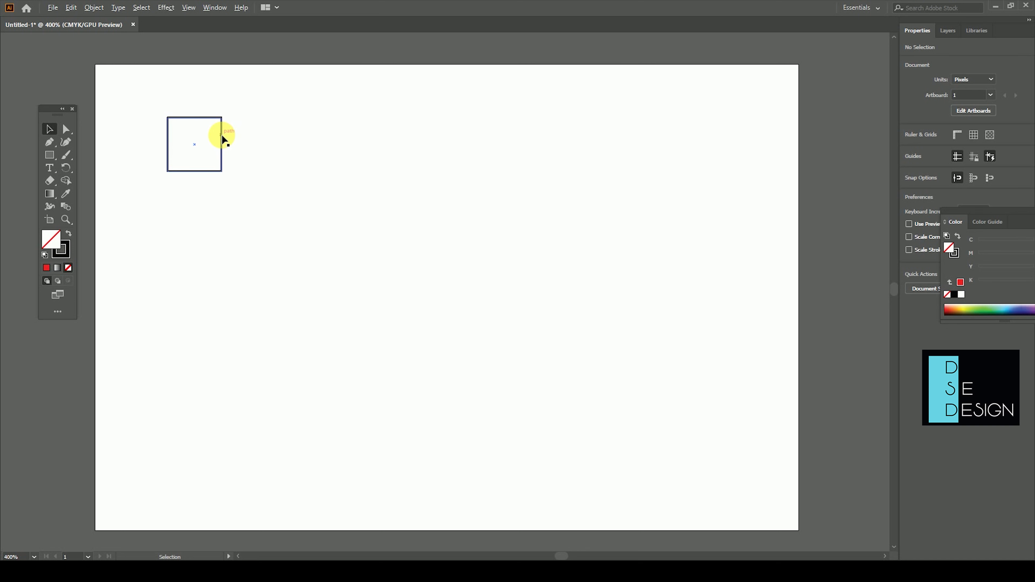
{"action": "left_click_drag", "start_coordinate": [224, 139], "coordinate": [283, 136]}
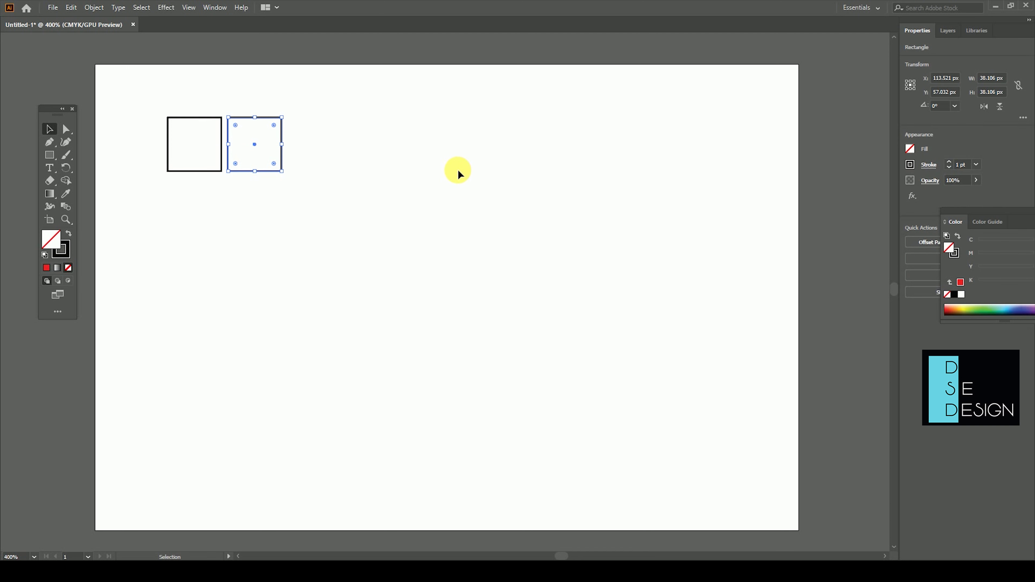
{"action": "key", "text": "ctrl+d"}
{"action": "key", "text": "ctrl+d"}
{"action": "key", "text": "ctrl+d"}
{"action": "key", "text": "ctrl+d"}
{"action": "key", "text": "ctrl+d"}
{"action": "key", "text": "ctrl+d"}
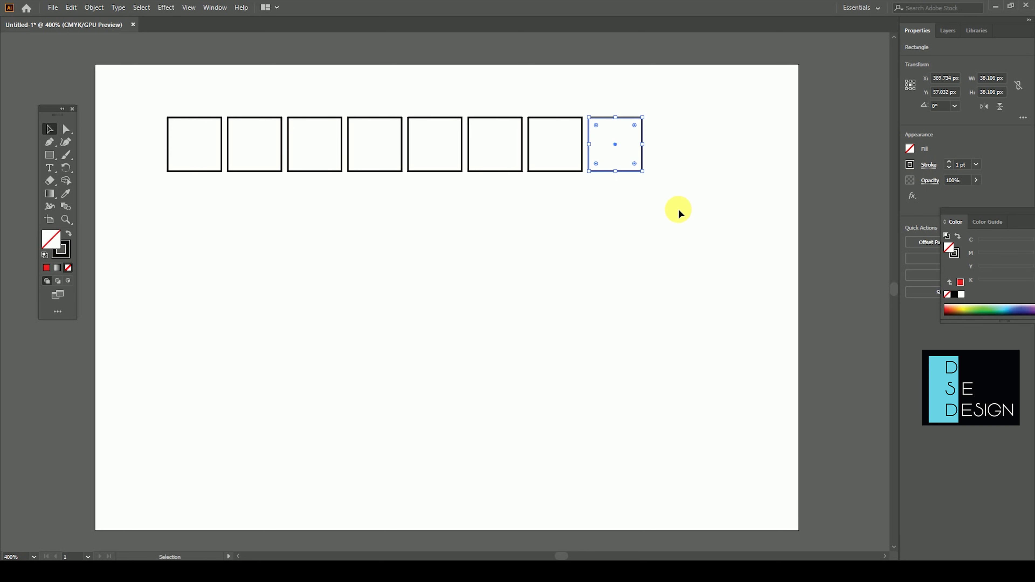
{"action": "left_click", "coordinate": [421, 234]}
Step: Repeat the row downward into an eight-by-five grid, then select every square and delete them all
{"action": "mouse_move", "coordinate": [144, 98]}
{"action": "left_mouse_down"}
{"action": "mouse_move", "coordinate": [725, 257]}
{"action": "mouse_move", "coordinate": [610, 190]}
{"action": "mouse_move", "coordinate": [607, 240]}
{"action": "left_mouse_up"}
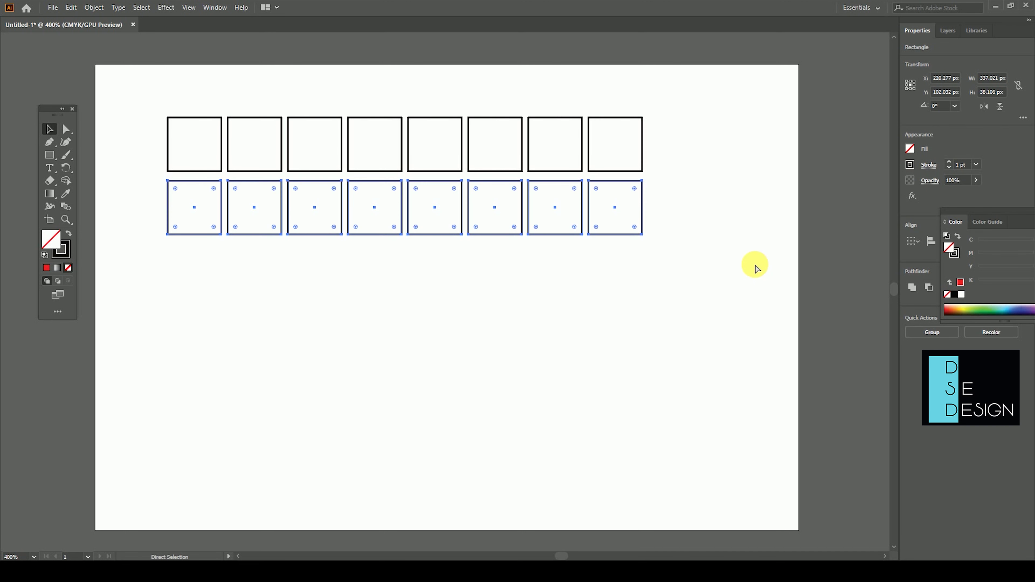
{"action": "key", "text": "ctrl+d"}
{"action": "key", "text": "ctrl+d"}
{"action": "key", "text": "ctrl+d"}
{"action": "left_click", "coordinate": [753, 270]}
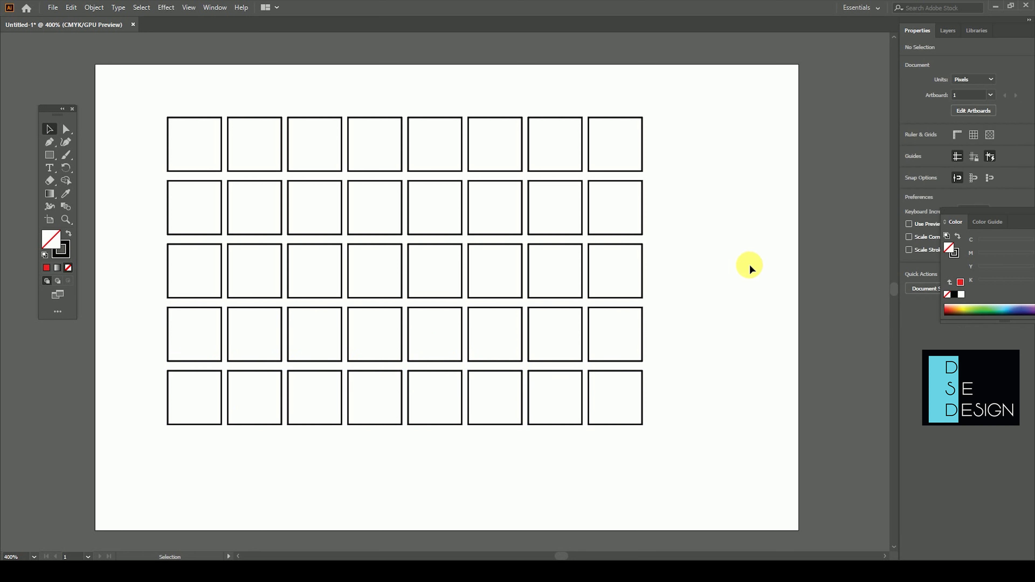
{"action": "mouse_move", "coordinate": [690, 99]}
{"action": "left_mouse_down"}
{"action": "mouse_move", "coordinate": [112, 463]}
{"action": "mouse_move", "coordinate": [192, 458]}
{"action": "left_mouse_up"}
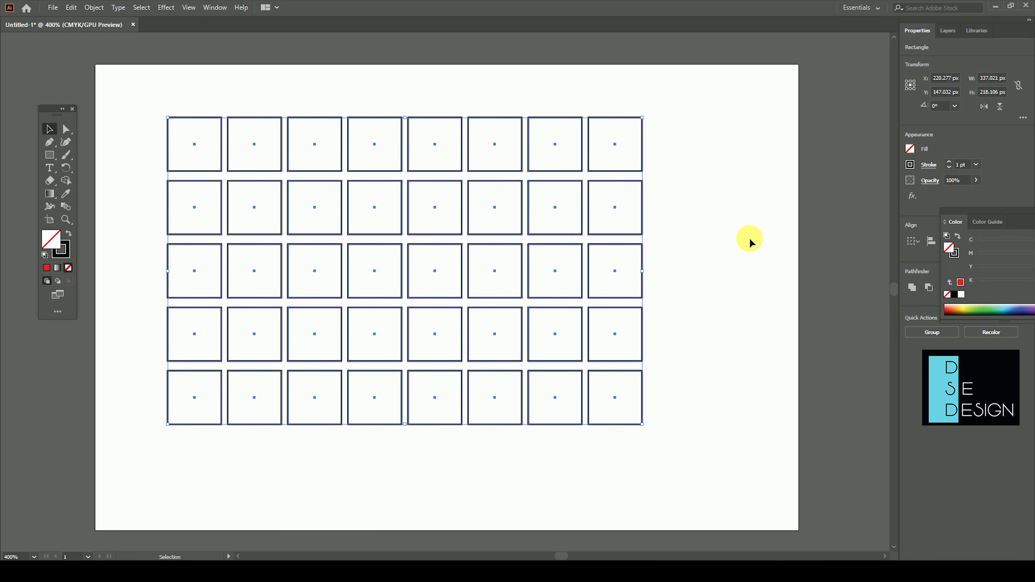
{"action": "key", "text": "Delete"}
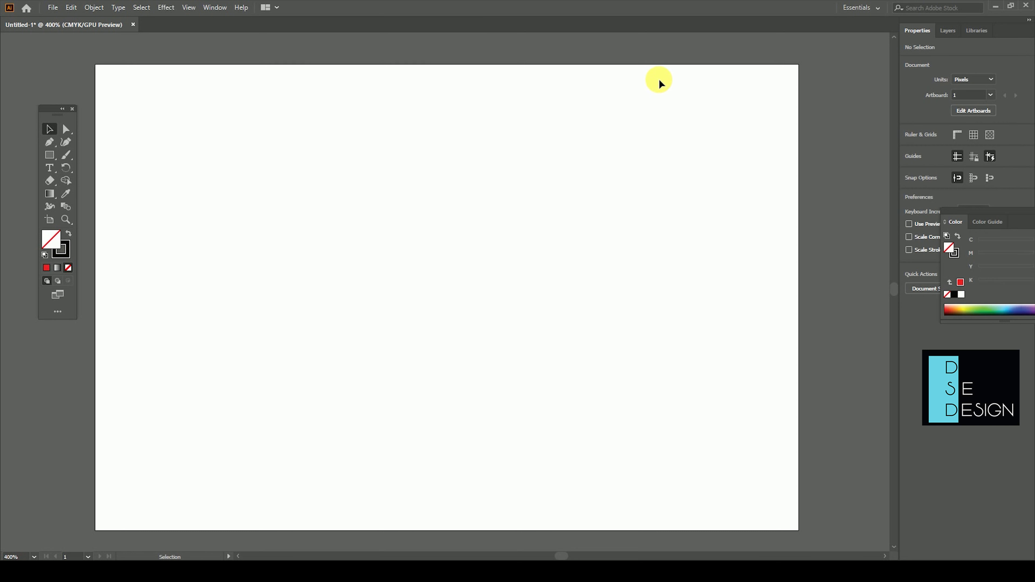
Step: Draw a new 64.7 × 55.1 px rectangle and round its top corners into an arch
{"action": "left_click", "coordinate": [49, 155]}
{"action": "left_click_drag", "start_coordinate": [233, 131], "coordinate": [324, 209]}
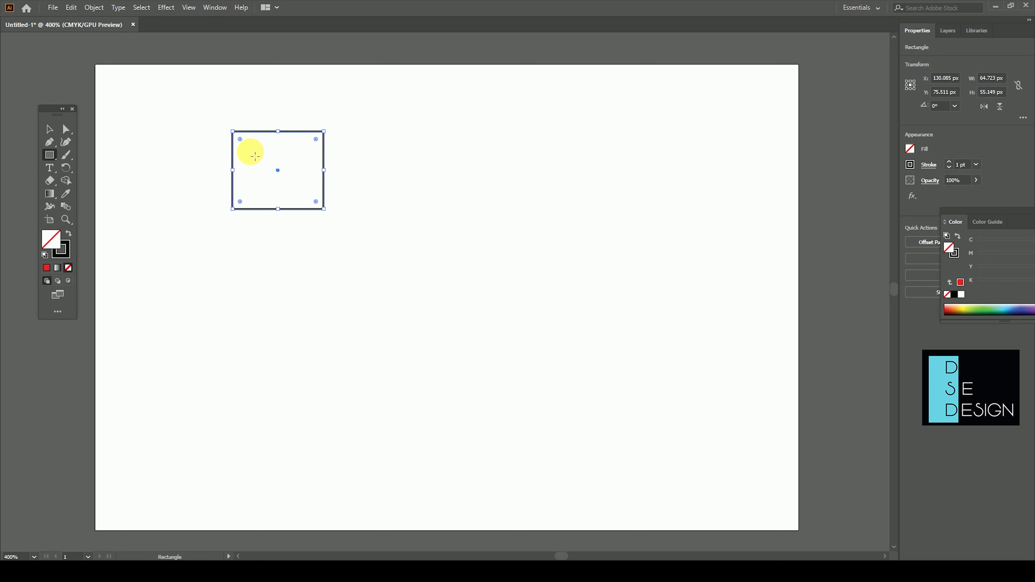
{"action": "left_click", "coordinate": [49, 129]}
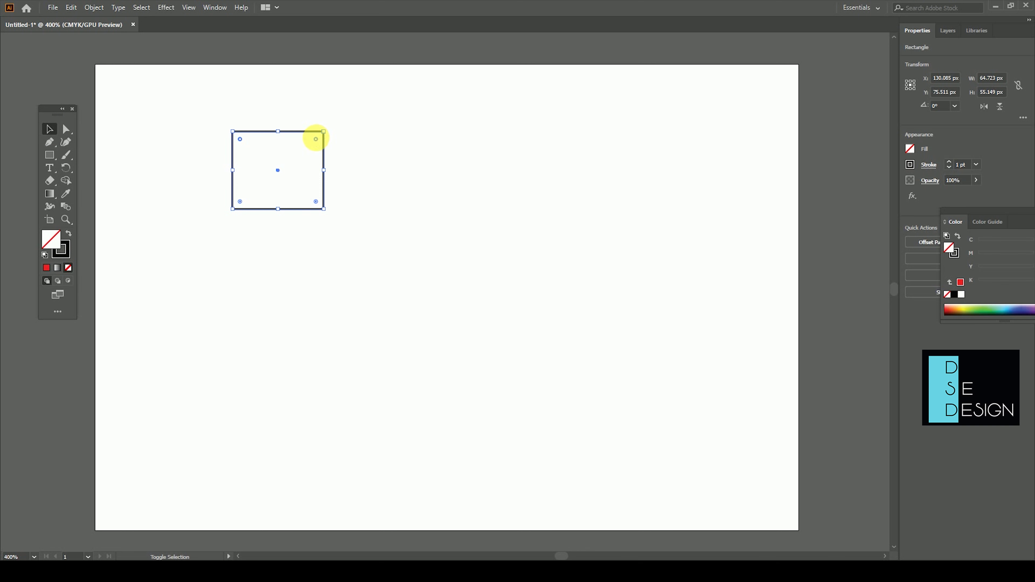
{"action": "left_click_drag", "start_coordinate": [316, 139], "coordinate": [313, 265]}
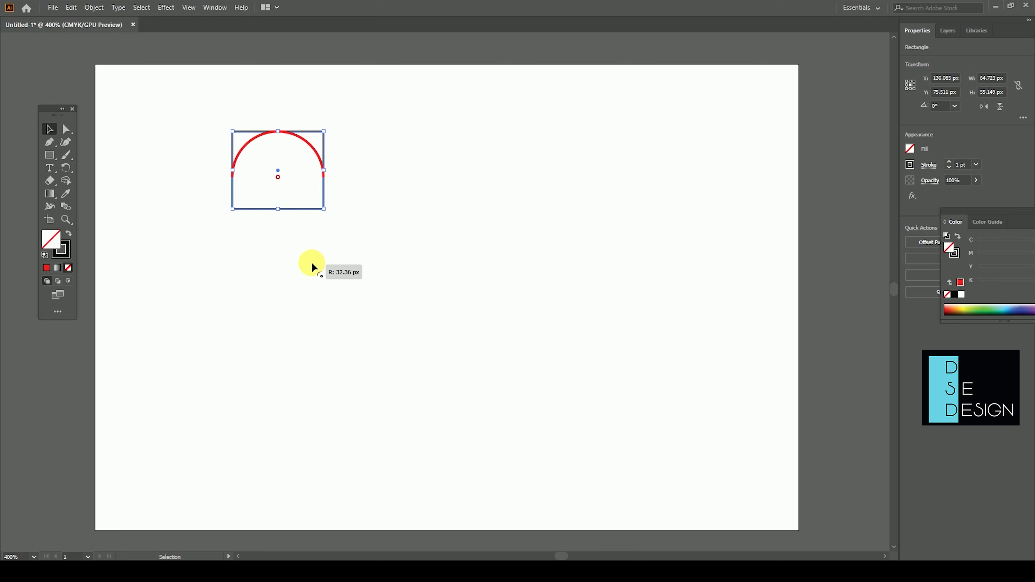
Step: Round the arch's bottom-right corner too, then move the shape slightly right and down
{"action": "left_click", "coordinate": [344, 253]}
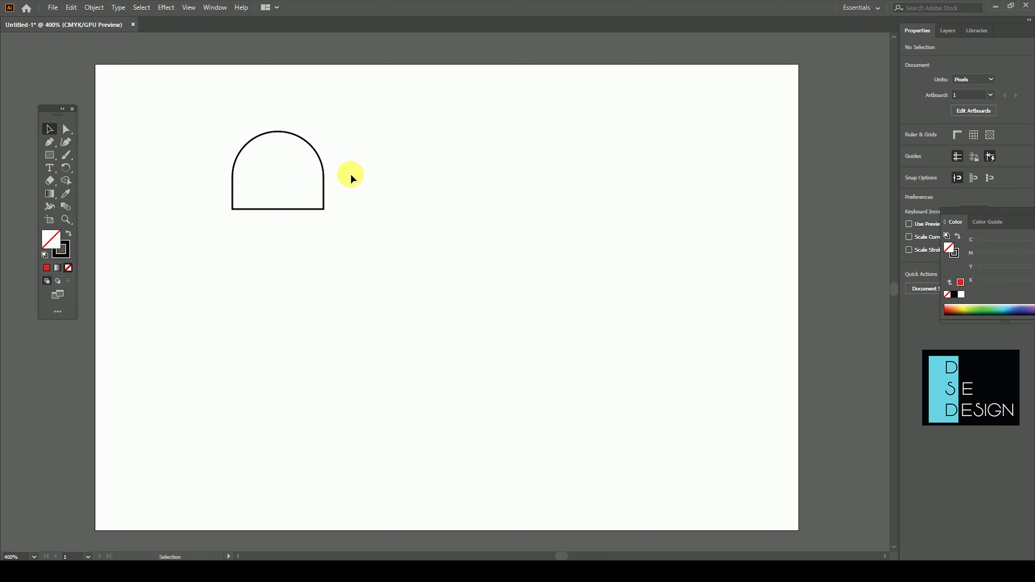
{"action": "left_click_drag", "start_coordinate": [349, 174], "coordinate": [289, 228]}
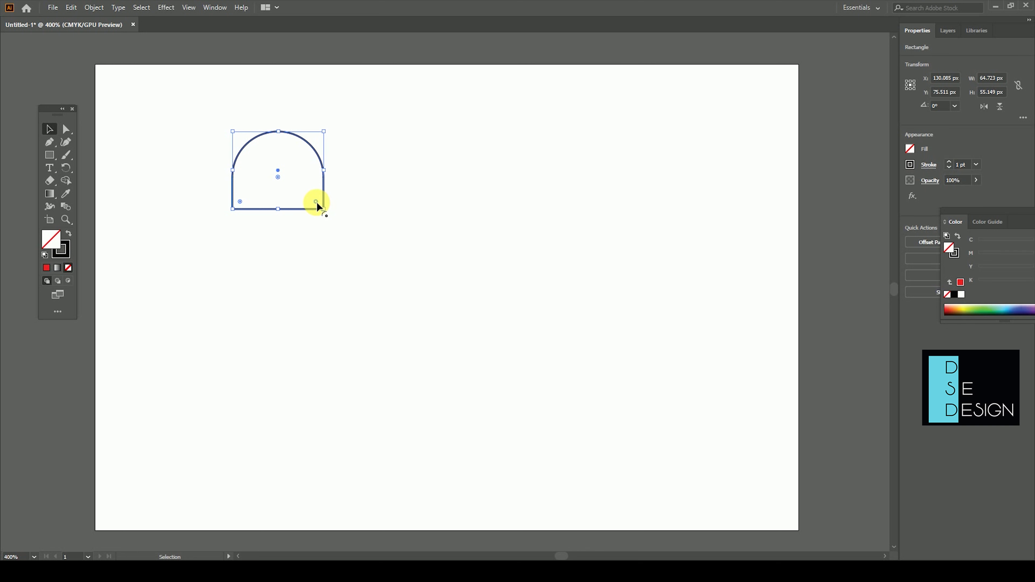
{"action": "left_click_drag", "start_coordinate": [316, 201], "coordinate": [256, 162]}
{"action": "left_click", "coordinate": [367, 249]}
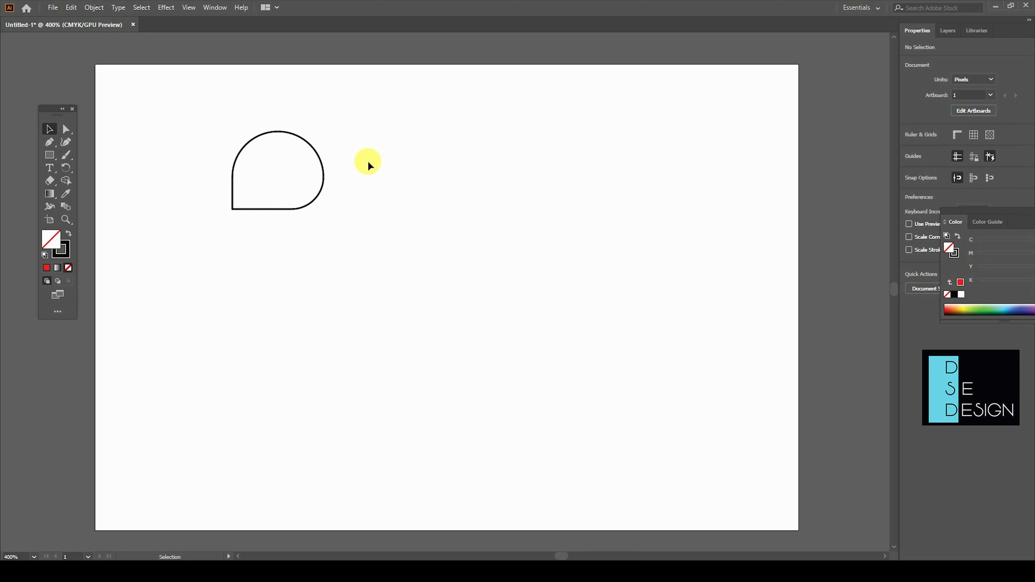
{"action": "left_click_drag", "start_coordinate": [325, 164], "coordinate": [381, 171]}
{"action": "left_click", "coordinate": [412, 174]}
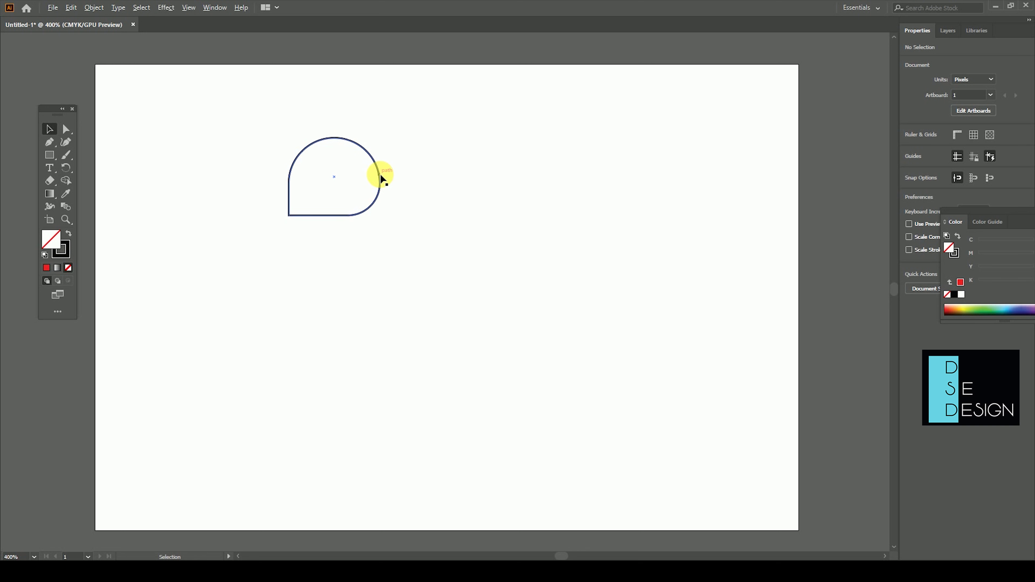
Step: Alt-drag a copy of the shape to the left and reflect it vertically via Transform > Reflect
{"action": "left_click_drag", "start_coordinate": [378, 176], "coordinate": [296, 184]}
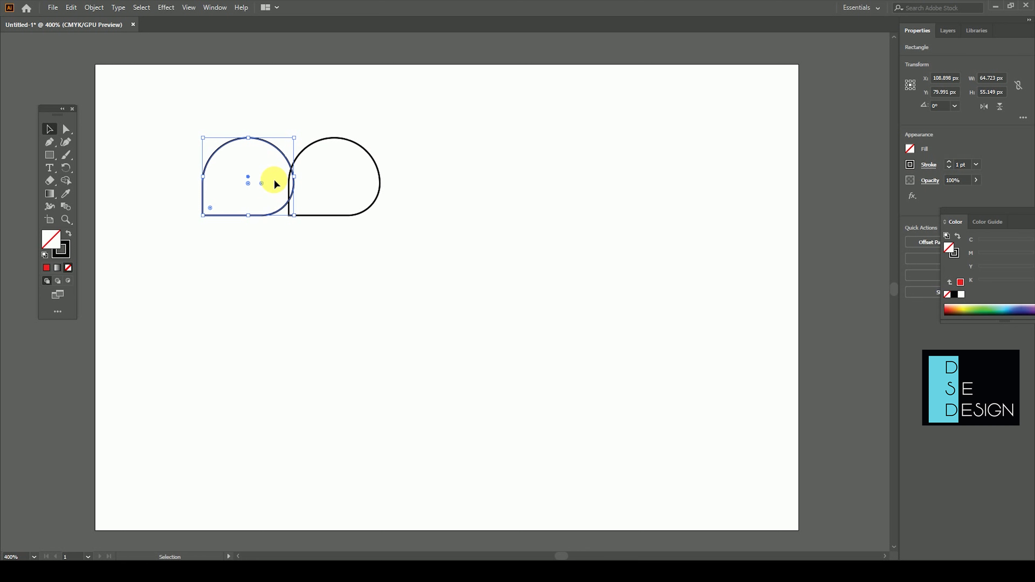
{"action": "left_click", "coordinate": [252, 118]}
{"action": "left_click", "coordinate": [253, 168]}
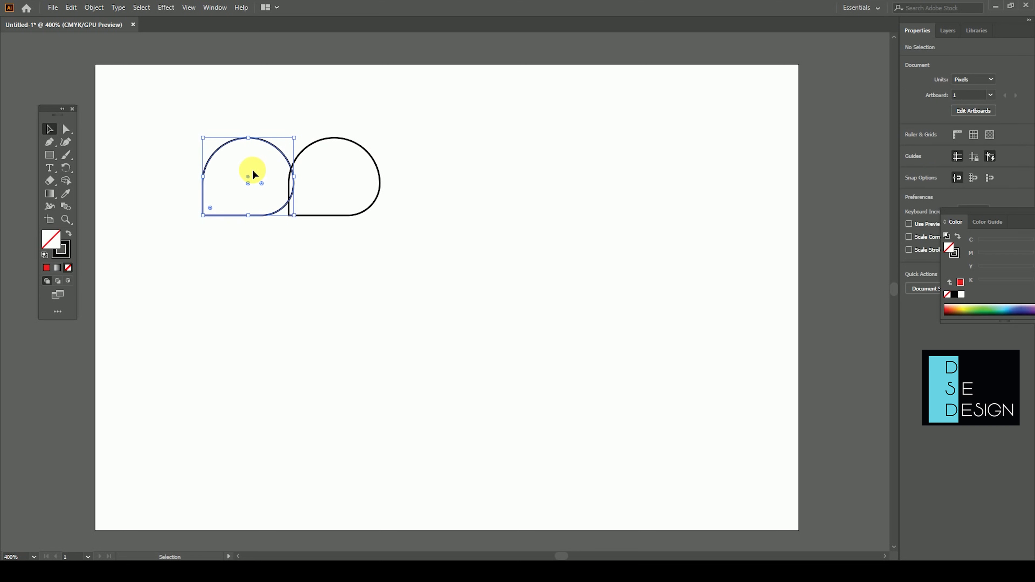
{"action": "right_click", "coordinate": [252, 171]}
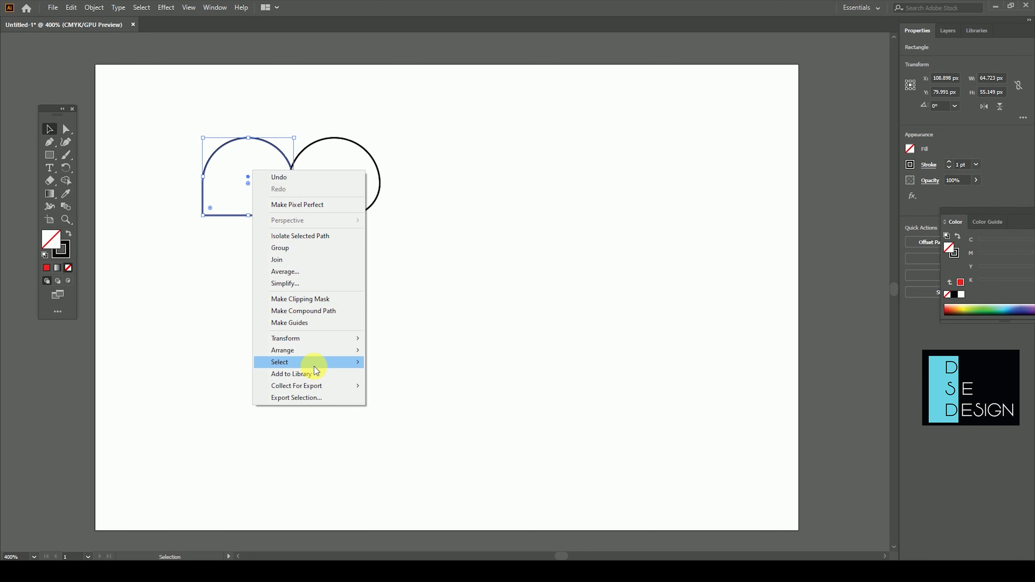
{"action": "mouse_move", "coordinate": [306, 338]}
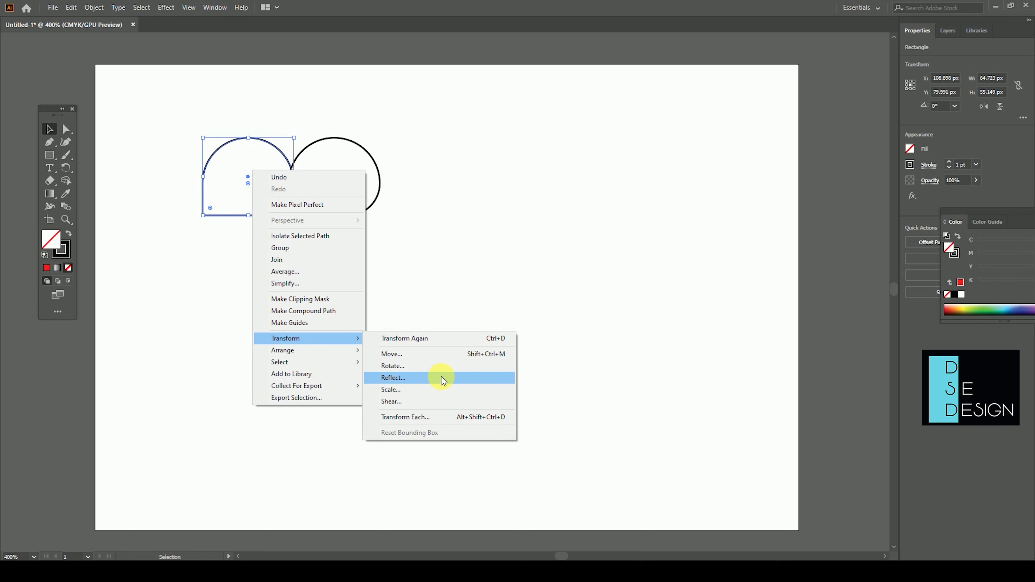
{"action": "left_click", "coordinate": [441, 378]}
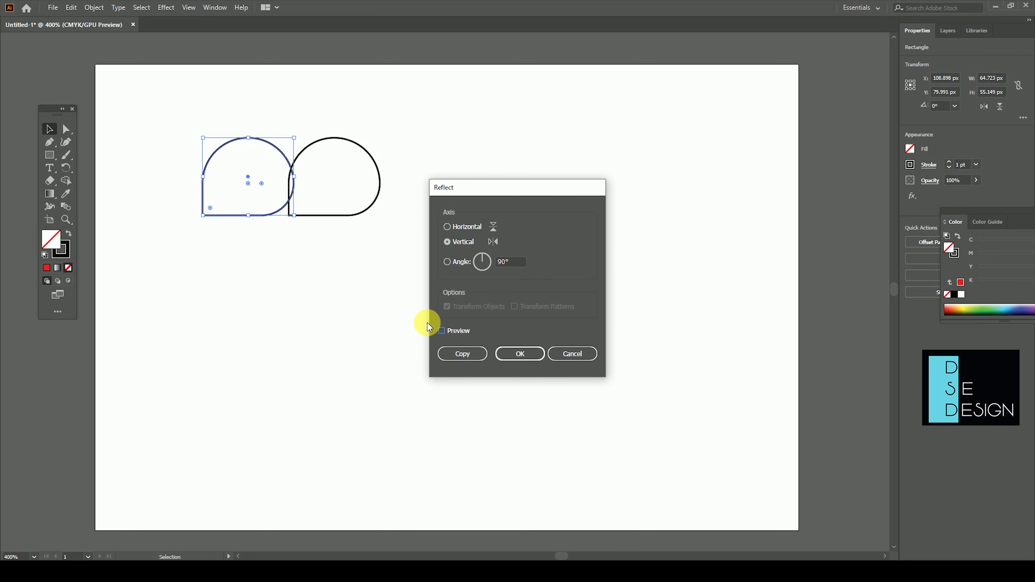
{"action": "left_click", "coordinate": [441, 331]}
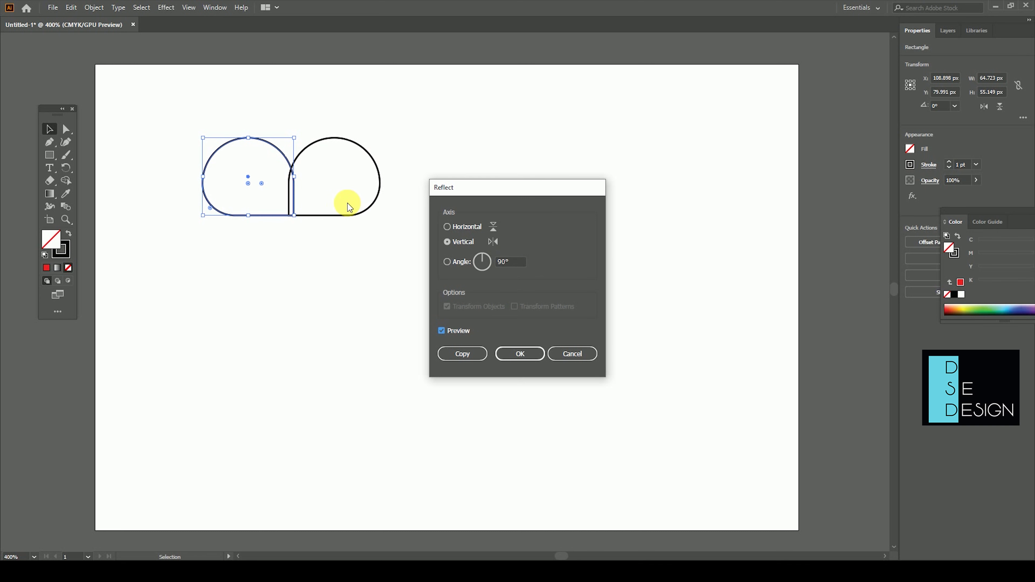
{"action": "left_click", "coordinate": [525, 354]}
Step: Nudge the mirrored copy against the original, select both halves, and undo a trial narrowing
{"action": "left_click", "coordinate": [469, 318]}
{"action": "left_click_drag", "start_coordinate": [295, 188], "coordinate": [288, 188]}
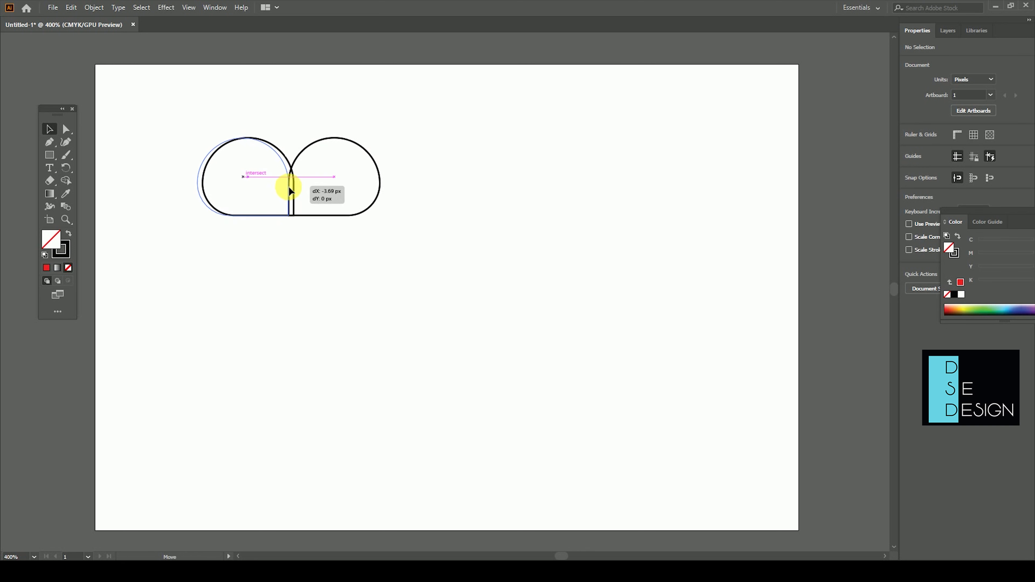
{"action": "left_click", "coordinate": [377, 176]}
{"action": "left_click", "coordinate": [450, 150]}
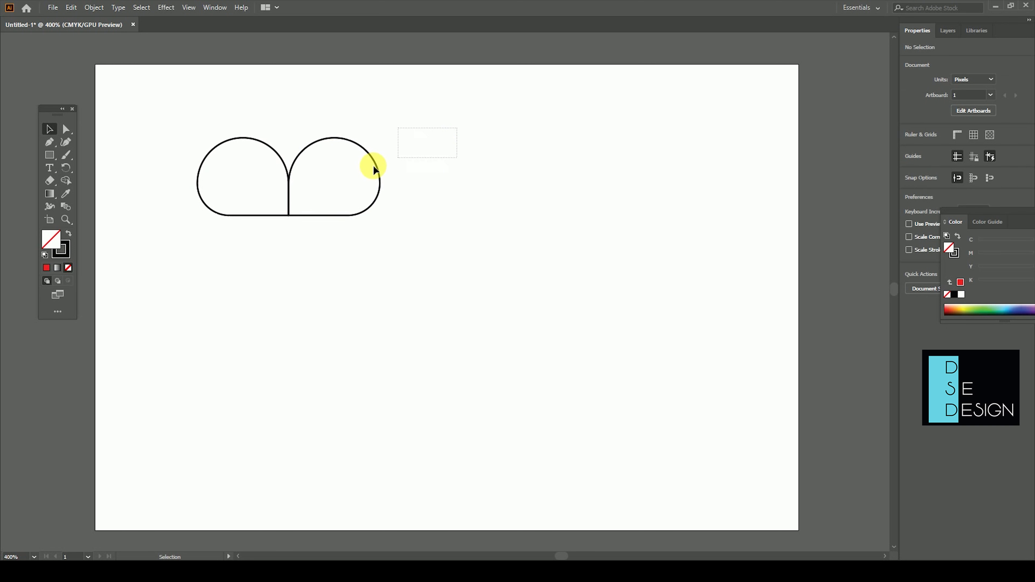
{"action": "key", "text": "ctrl+a"}
{"action": "left_click_drag", "start_coordinate": [385, 181], "coordinate": [326, 181]}
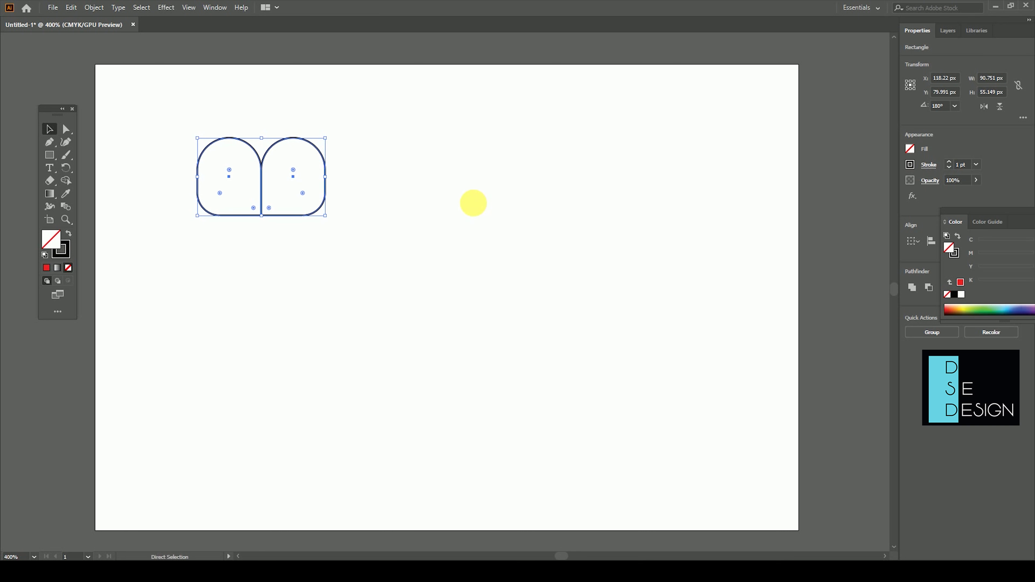
{"action": "key", "text": "ctrl+z"}
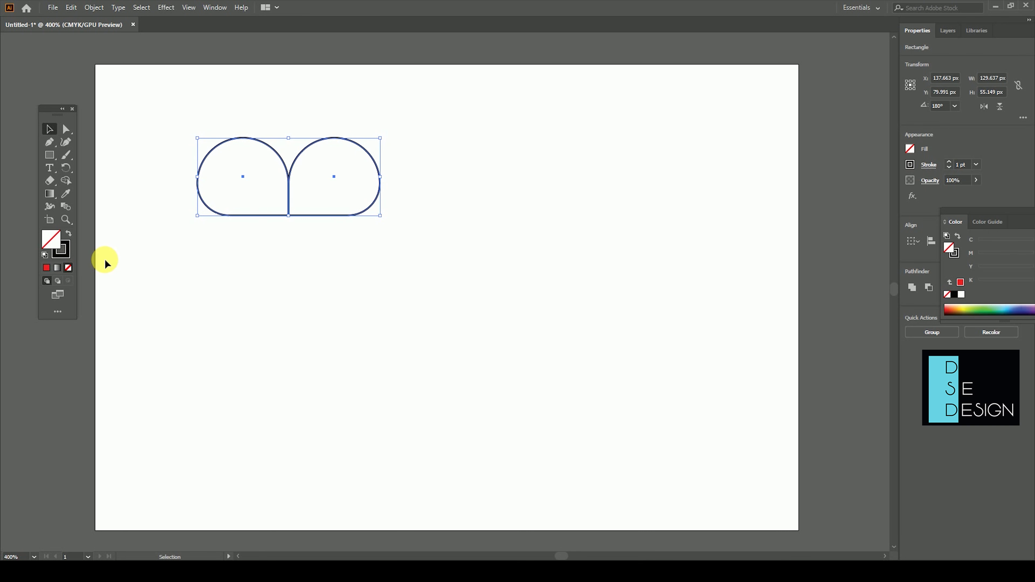
Step: Fill both arch halves with bright red from the Color Picker
{"action": "double_click", "coordinate": [61, 244]}
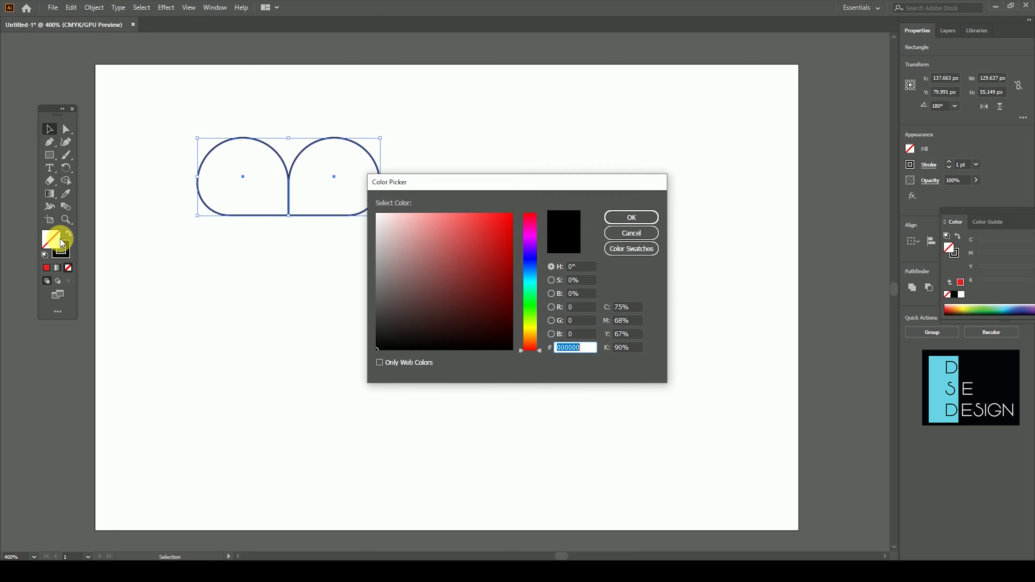
{"action": "left_click", "coordinate": [629, 219]}
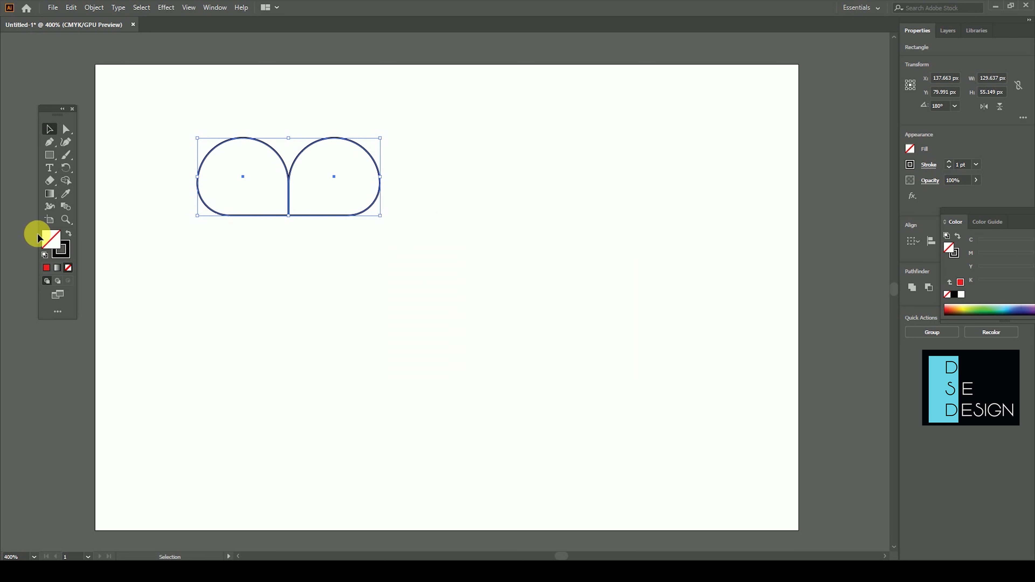
{"action": "double_click", "coordinate": [55, 242]}
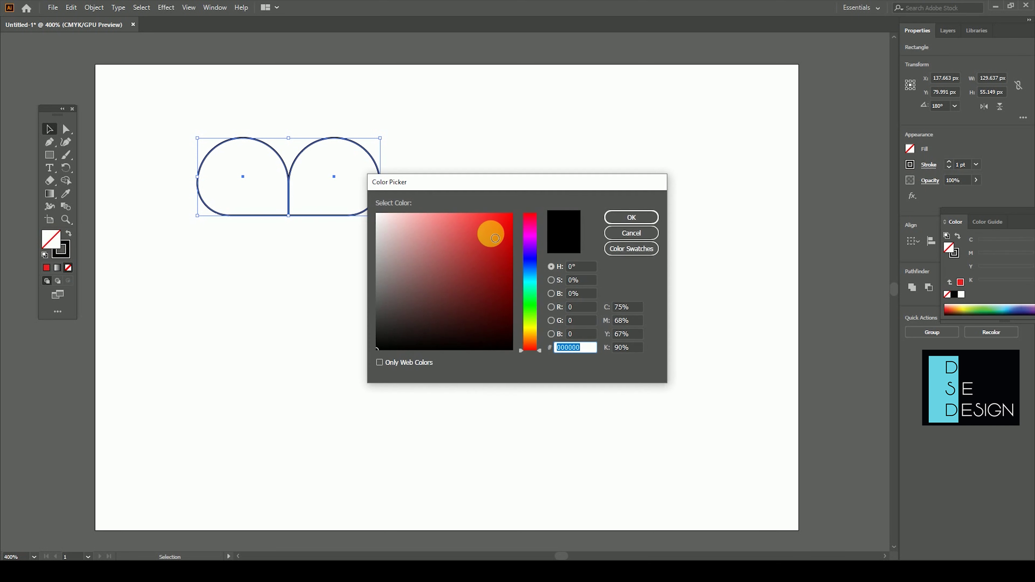
{"action": "left_click", "coordinate": [513, 231]}
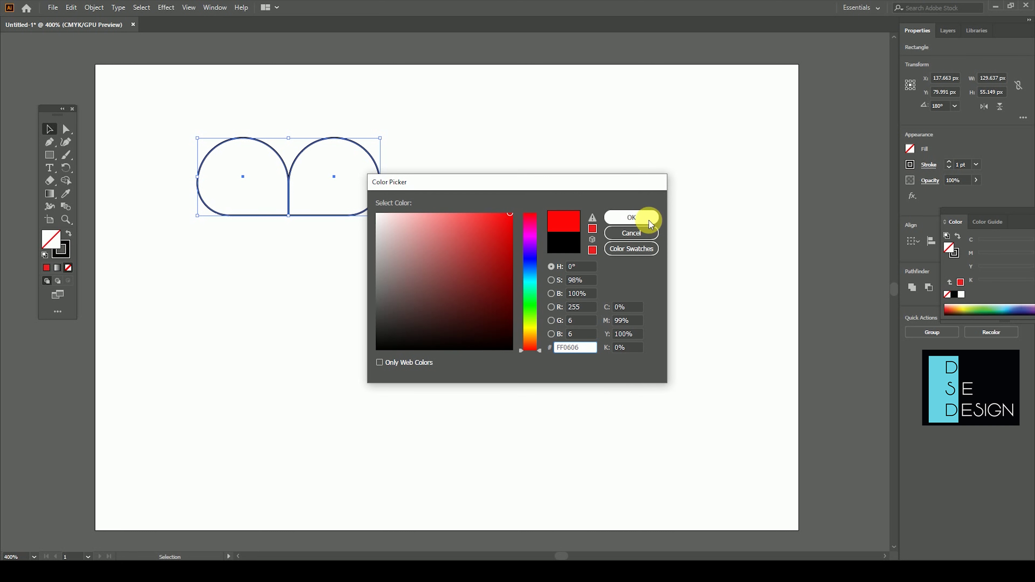
{"action": "left_click", "coordinate": [638, 218]}
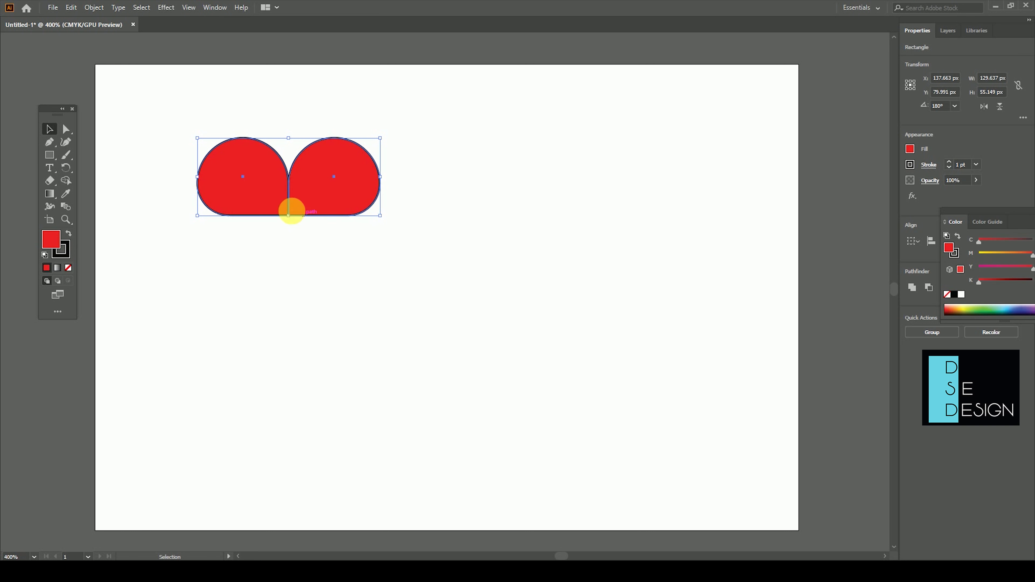
{"action": "left_click", "coordinate": [224, 217]}
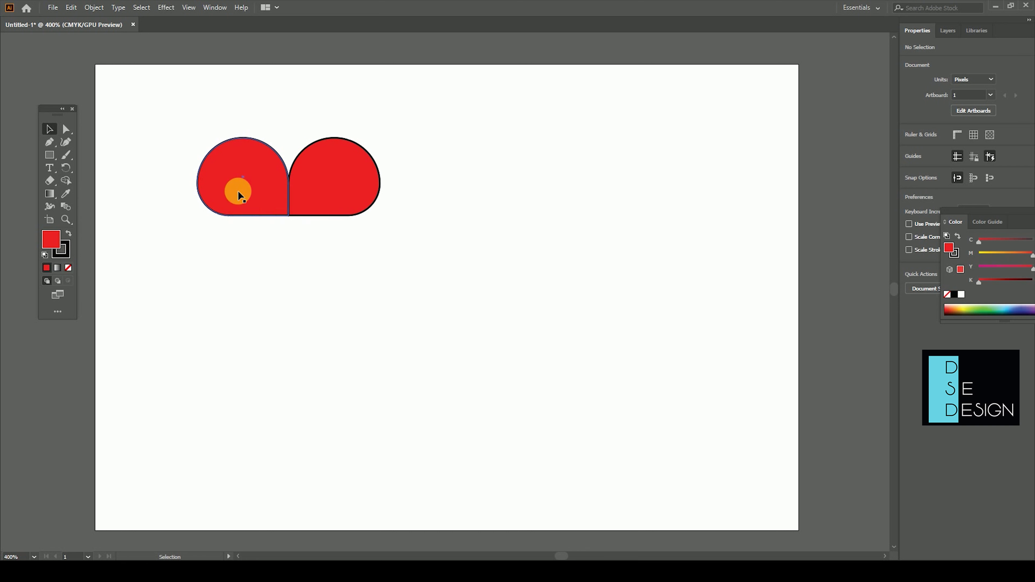
Step: Select both red shapes and set their stroke to None
{"action": "left_click_drag", "start_coordinate": [429, 133], "coordinate": [154, 236]}
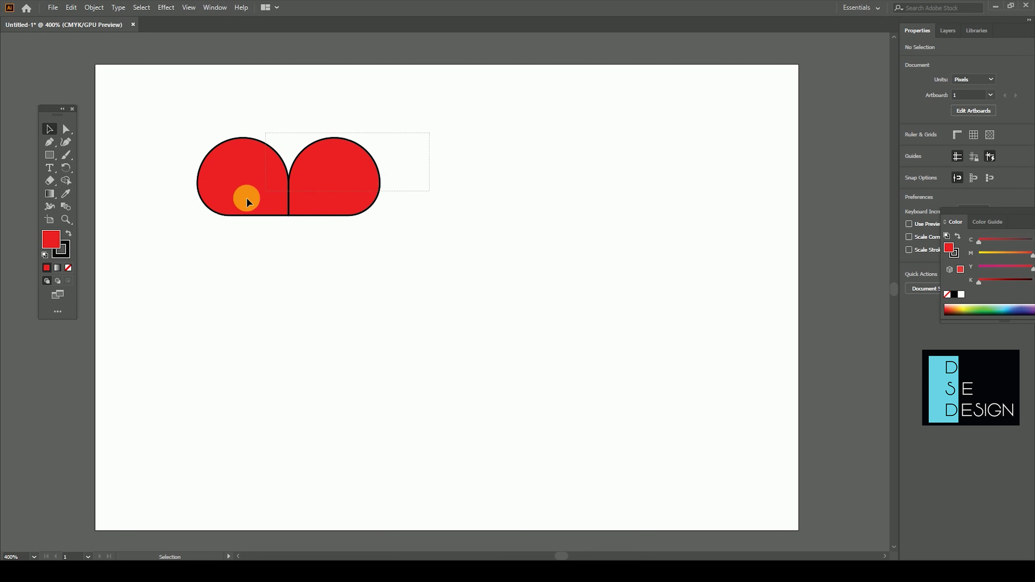
{"action": "left_click", "coordinate": [64, 256]}
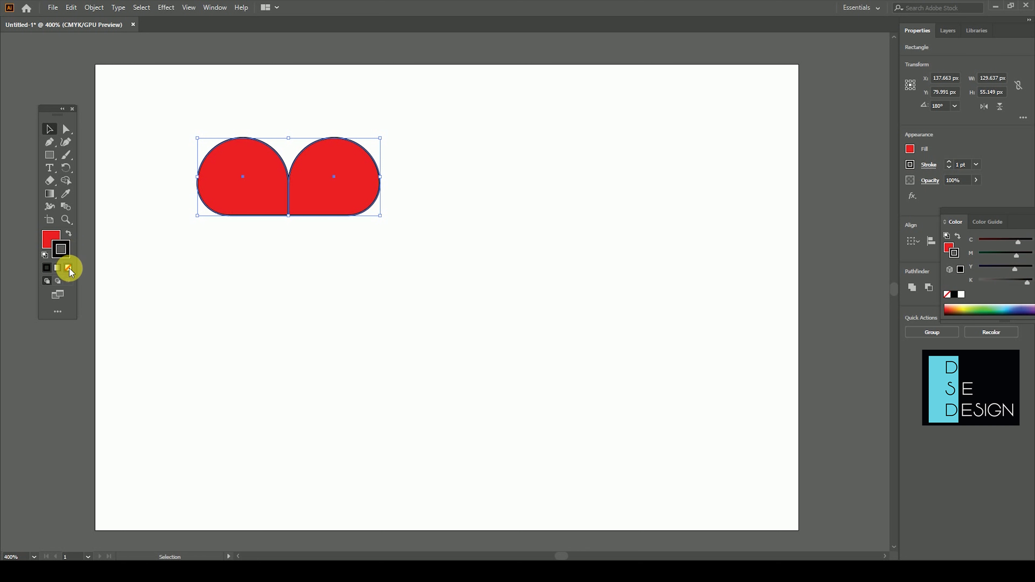
{"action": "left_click", "coordinate": [67, 268]}
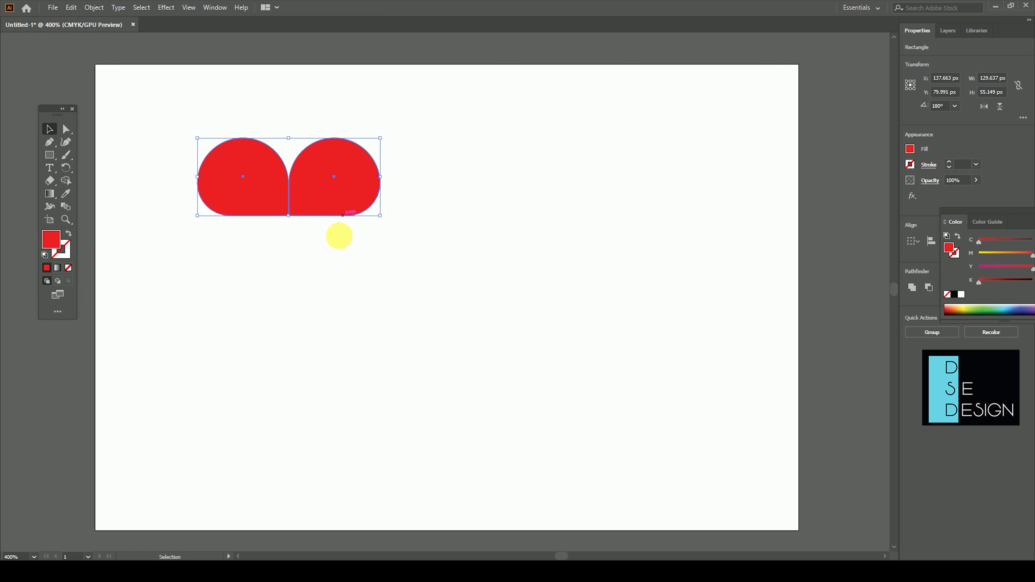
Step: Scale the red double arch down to a smaller size
{"action": "key", "text": "a"}
{"action": "key", "text": "v"}
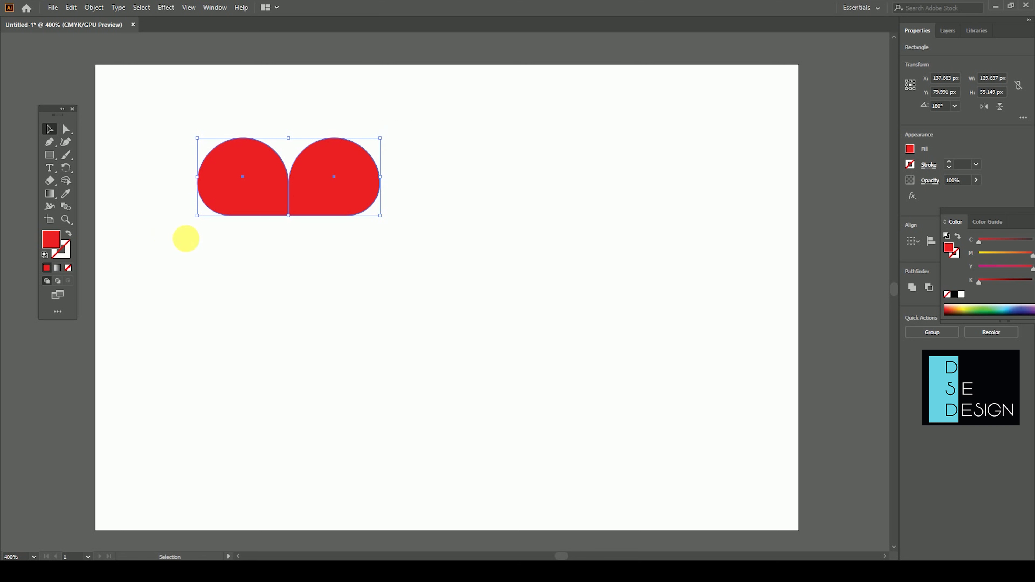
{"action": "mouse_move", "coordinate": [384, 141]}
{"action": "left_mouse_down"}
{"action": "mouse_move", "coordinate": [285, 169]}
{"action": "mouse_move", "coordinate": [173, 238]}
{"action": "left_mouse_up"}
{"action": "left_click", "coordinate": [362, 159]}
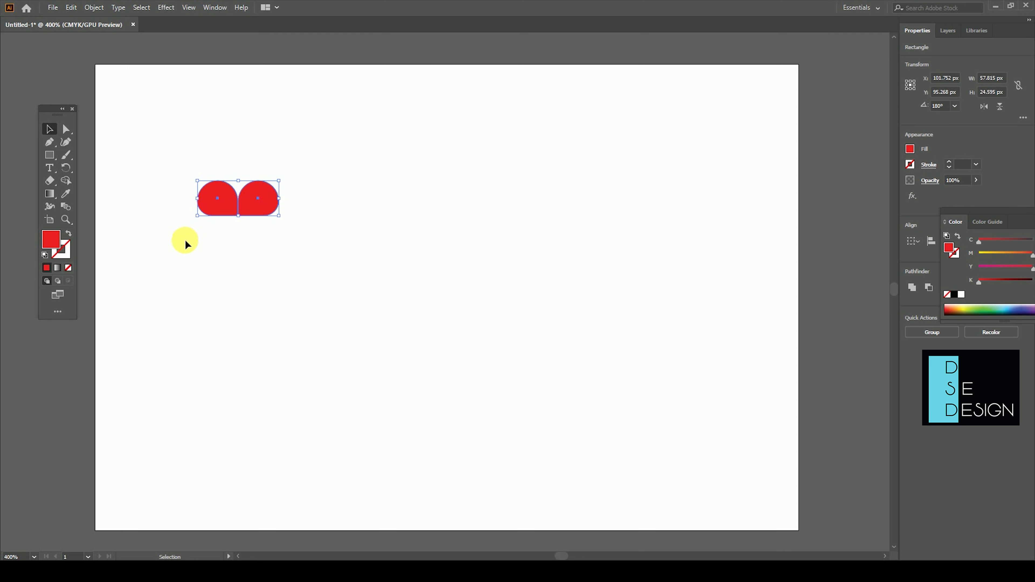
Step: Alt-drag a copy of the pair to the right and repeat it with Ctrl+D into a row
{"action": "left_click_drag", "start_coordinate": [255, 211], "coordinate": [341, 214]}
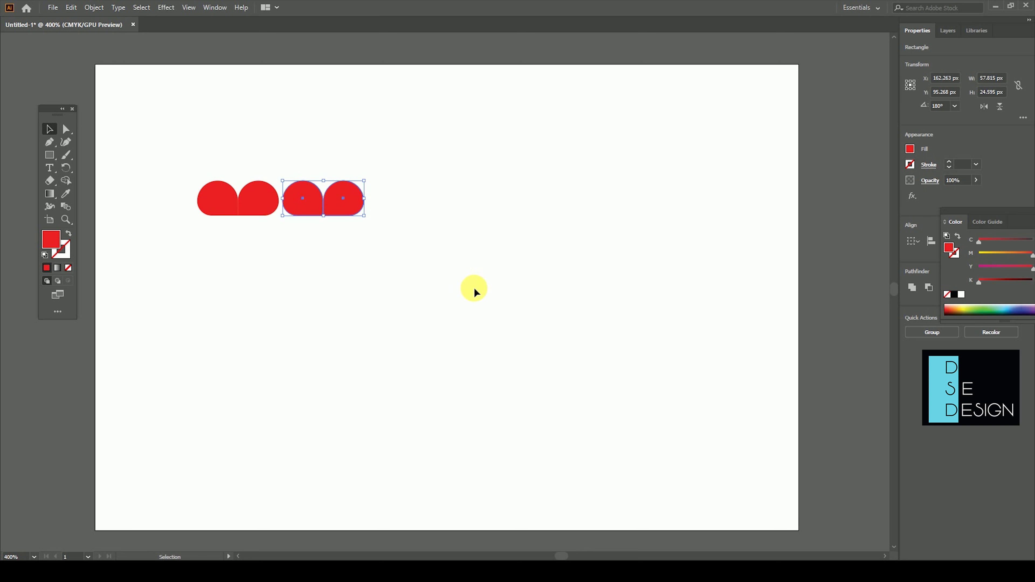
{"action": "key", "text": "ctrl+d"}
{"action": "key", "text": "ctrl+d"}
{"action": "key", "text": "ctrl+d"}
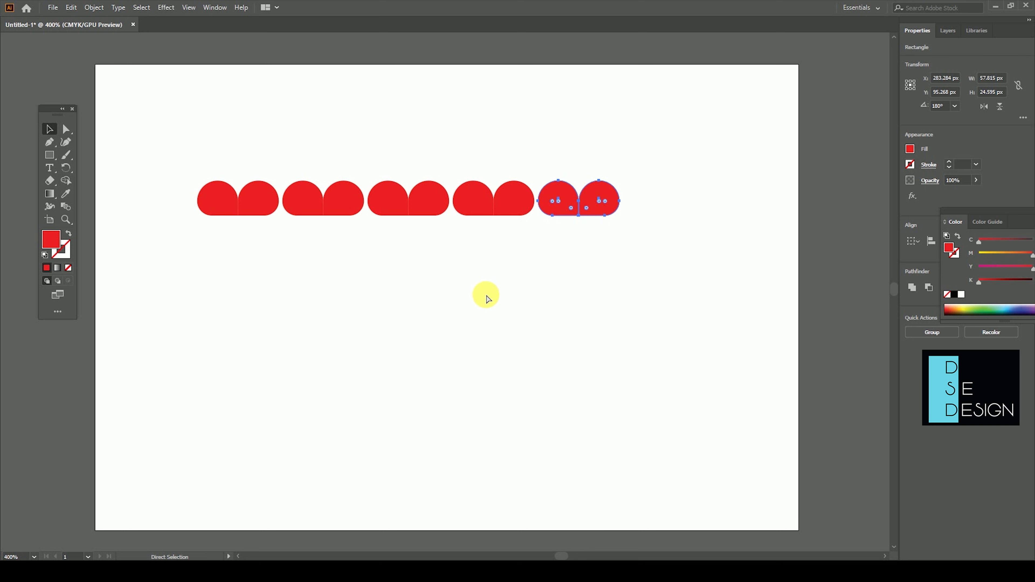
{"action": "key", "text": "ctrl+d"}
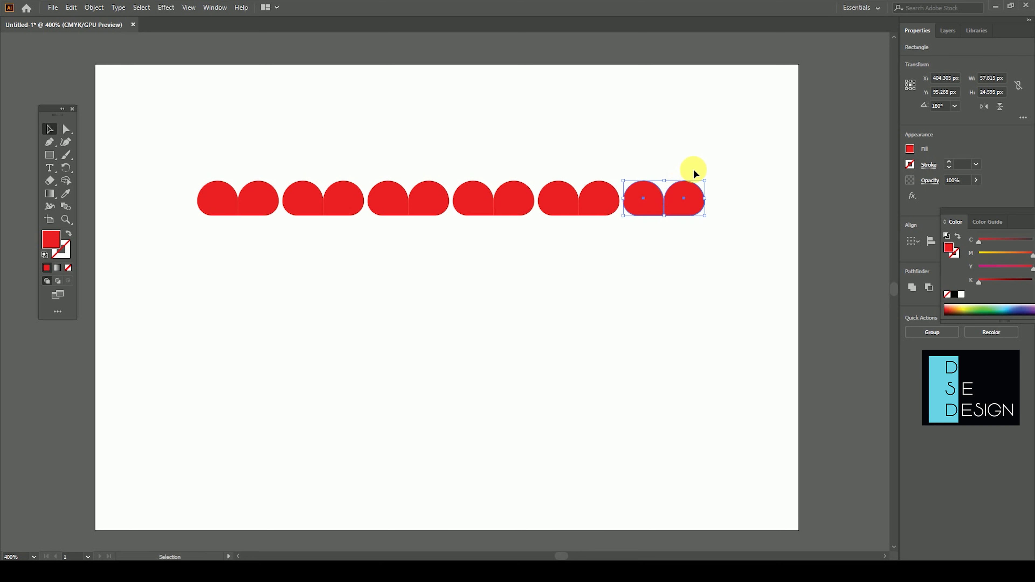
Step: Shrink the whole row to 273.8 px wide and Alt-drag a copy directly below
{"action": "left_click_drag", "start_coordinate": [723, 158], "coordinate": [146, 237]}
{"action": "left_click_drag", "start_coordinate": [707, 184], "coordinate": [585, 191]}
{"action": "left_click", "coordinate": [626, 192]}
{"action": "left_click_drag", "start_coordinate": [634, 168], "coordinate": [163, 261]}
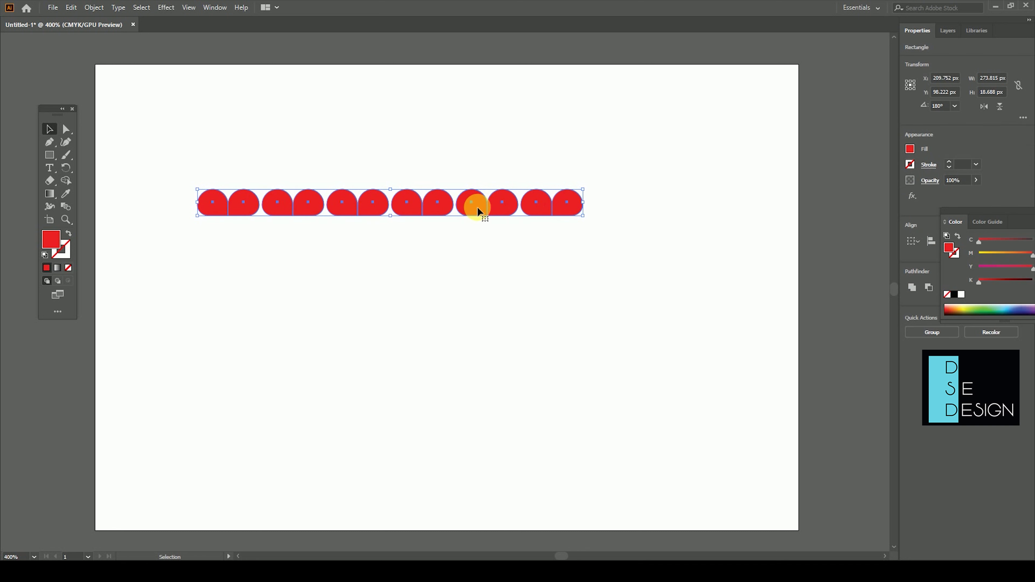
{"action": "left_click_drag", "start_coordinate": [570, 209], "coordinate": [567, 240]}
Step: Reflect the lower row of half-circles across the horizontal axis
{"action": "right_click", "coordinate": [570, 241]}
{"action": "mouse_move", "coordinate": [602, 394]}
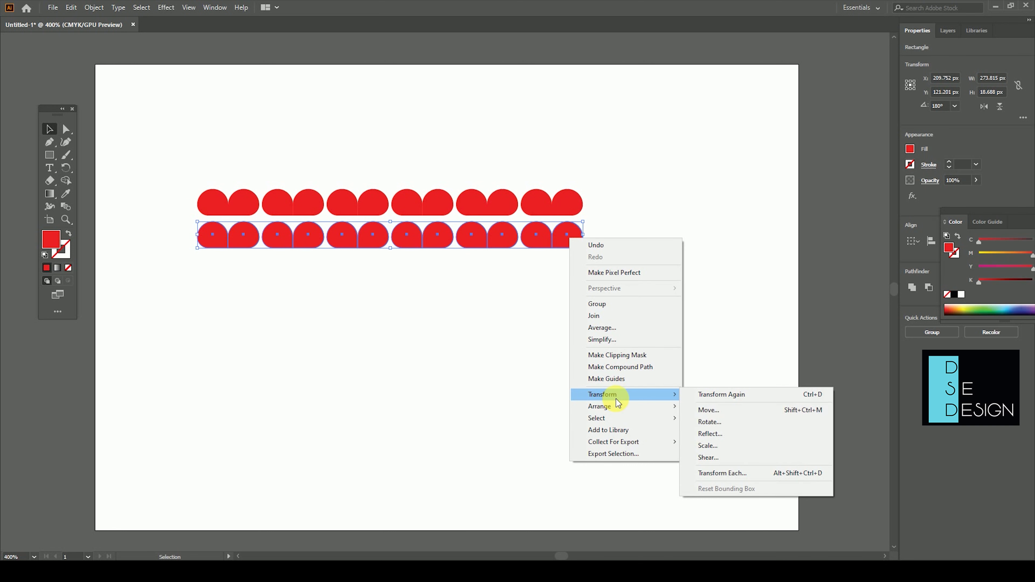
{"action": "left_click", "coordinate": [747, 434]}
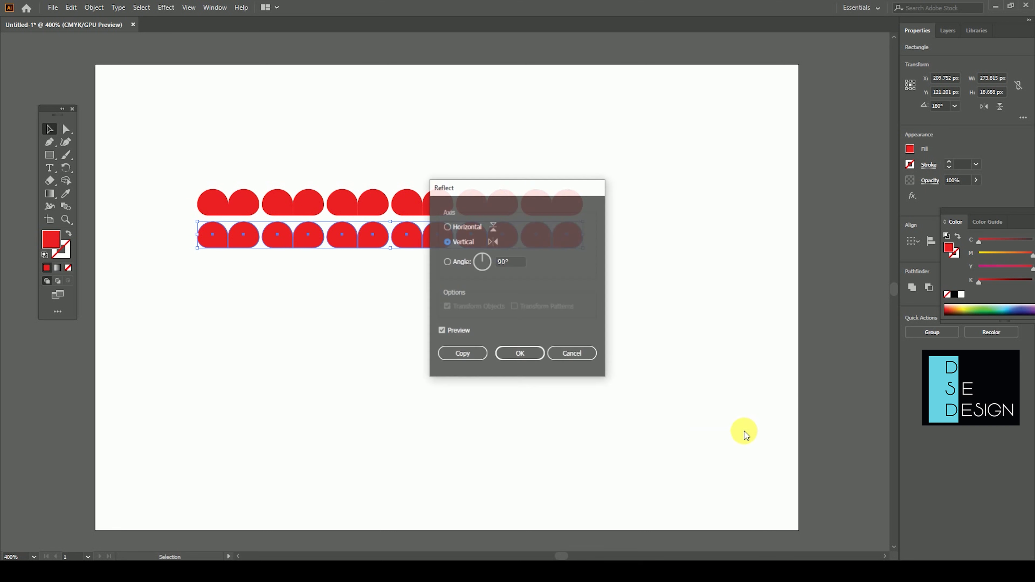
{"action": "left_click_drag", "start_coordinate": [518, 190], "coordinate": [617, 199]}
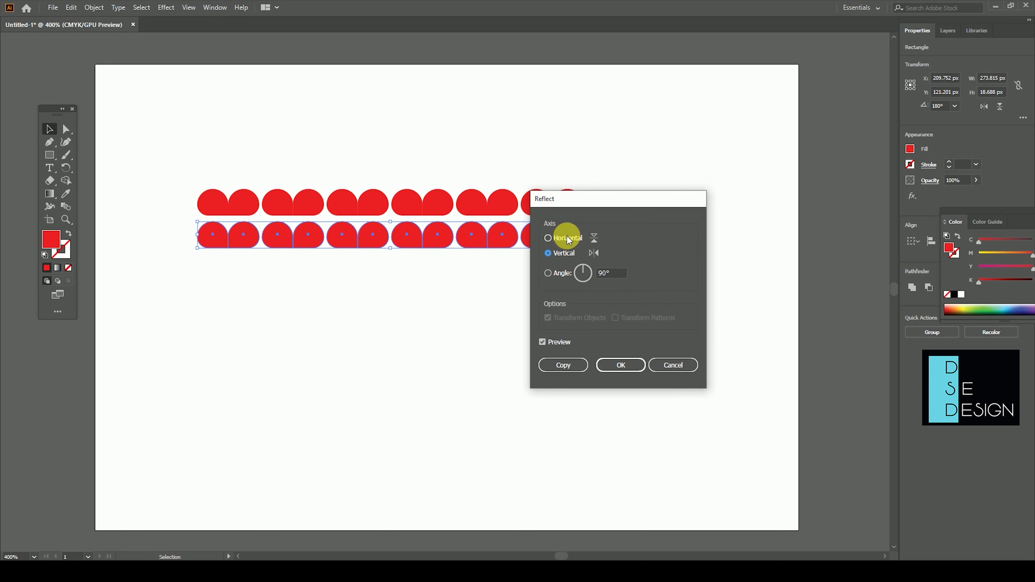
{"action": "left_click", "coordinate": [556, 241]}
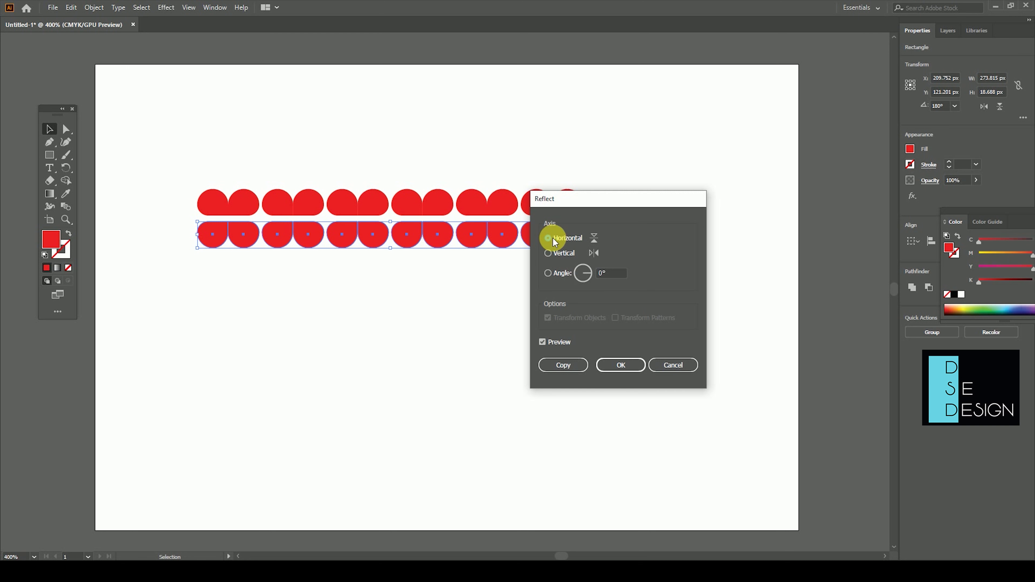
{"action": "left_click", "coordinate": [624, 368]}
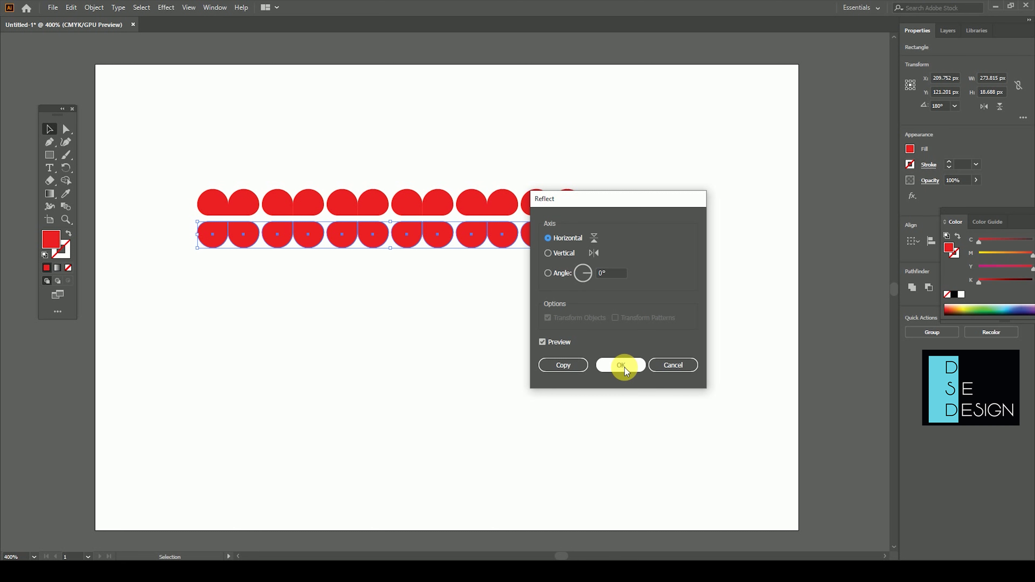
Step: Nudge the flipped row up against the top row, then scale both rows to about two-thirds and move them up-left
{"action": "left_click", "coordinate": [610, 336]}
{"action": "left_click_drag", "start_coordinate": [376, 248], "coordinate": [377, 244]}
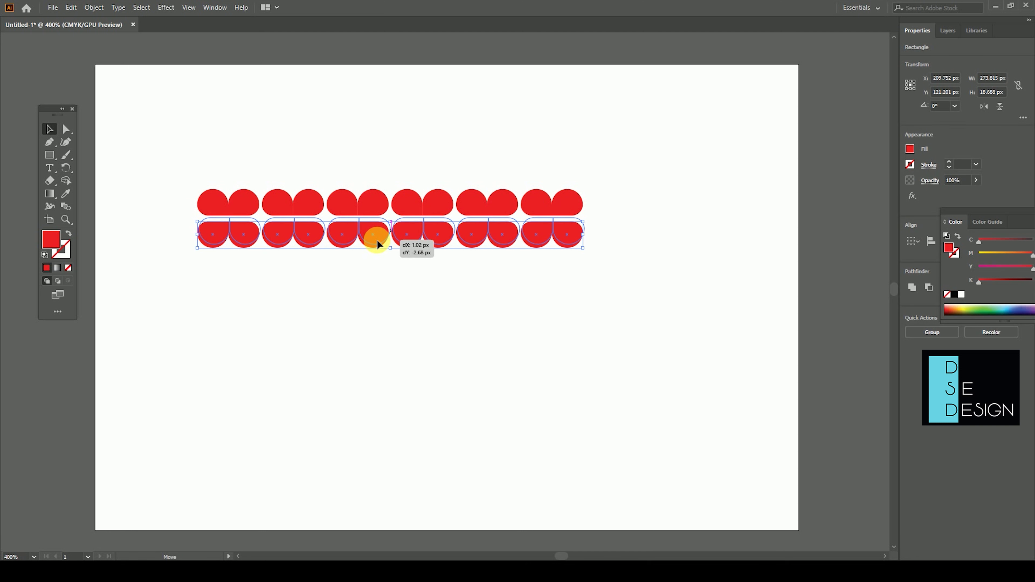
{"action": "left_click_drag", "start_coordinate": [378, 244], "coordinate": [379, 244]}
{"action": "left_click_drag", "start_coordinate": [640, 150], "coordinate": [128, 307]}
{"action": "left_click_drag", "start_coordinate": [588, 196], "coordinate": [459, 214]}
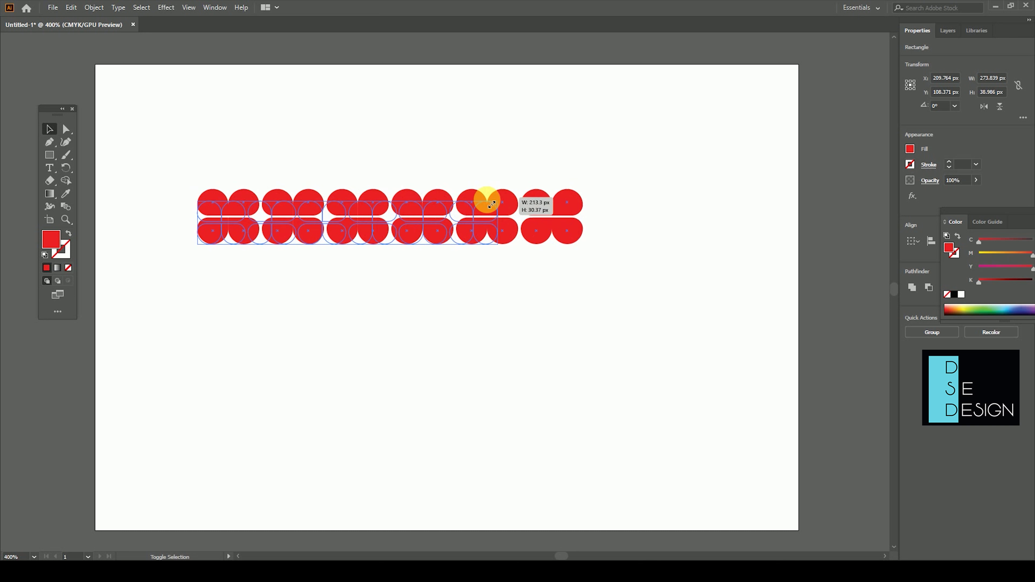
{"action": "mouse_move", "coordinate": [392, 221]}
{"action": "left_mouse_down"}
{"action": "mouse_move", "coordinate": [422, 129]}
{"action": "mouse_move", "coordinate": [344, 136]}
{"action": "mouse_move", "coordinate": [337, 172]}
{"action": "left_mouse_up"}
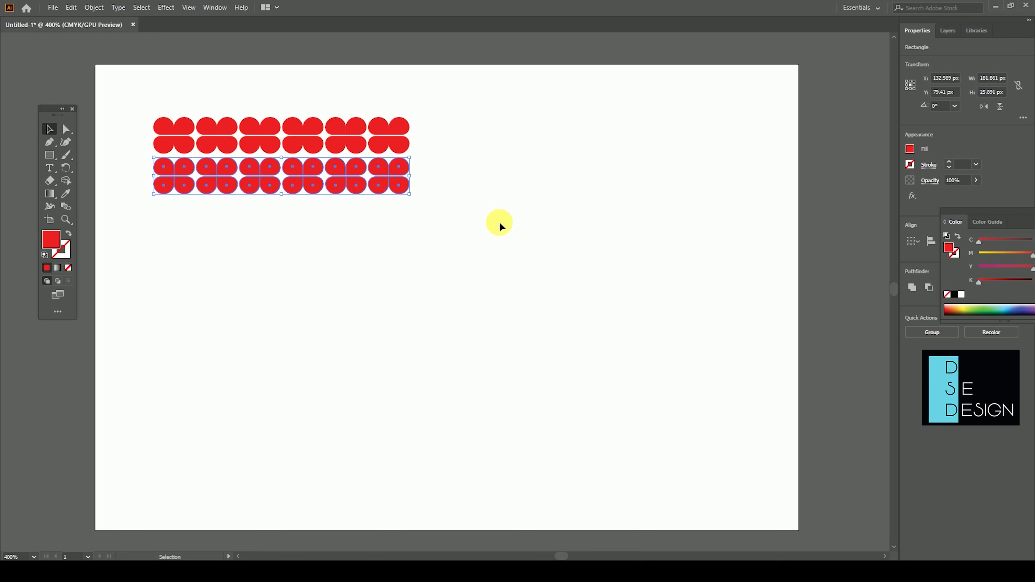
Step: Repeat the two-row band twice down the artboard and copy the whole grid to the right
{"action": "key", "text": "ctrl+d"}
{"action": "key", "text": "ctrl+d"}
{"action": "key", "text": "ctrl+d"}
{"action": "key", "text": "ctrl+d"}
{"action": "key", "text": "ctrl+d"}
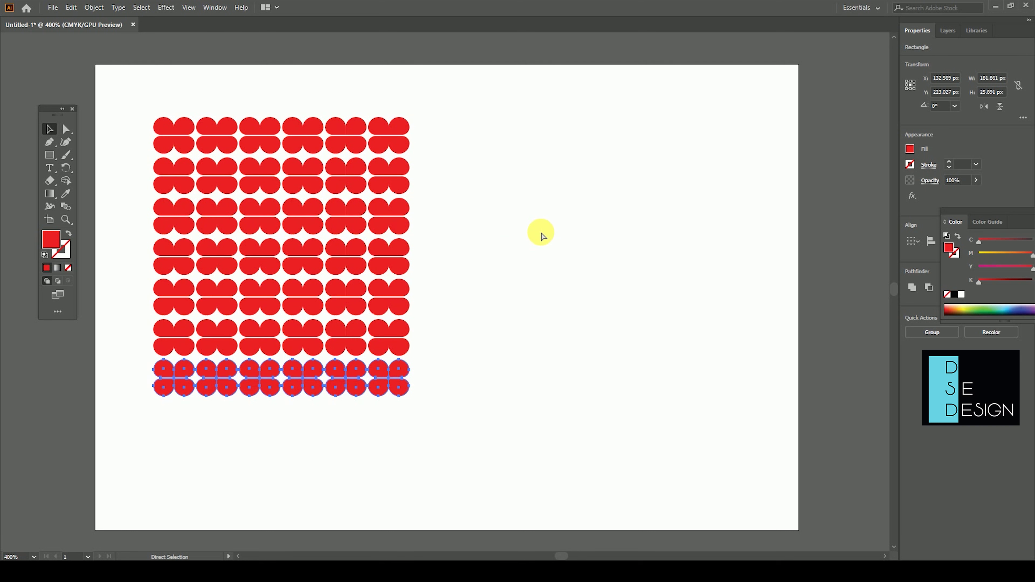
{"action": "key", "text": "ctrl+d"}
{"action": "left_click_drag", "start_coordinate": [506, 99], "coordinate": [214, 441]}
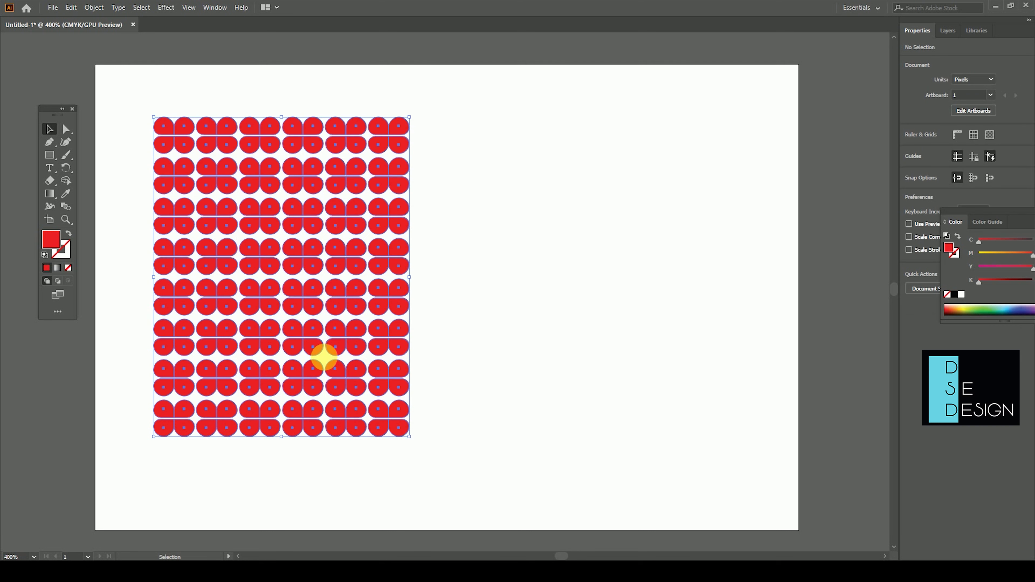
{"action": "left_click_drag", "start_coordinate": [303, 259], "coordinate": [554, 279]}
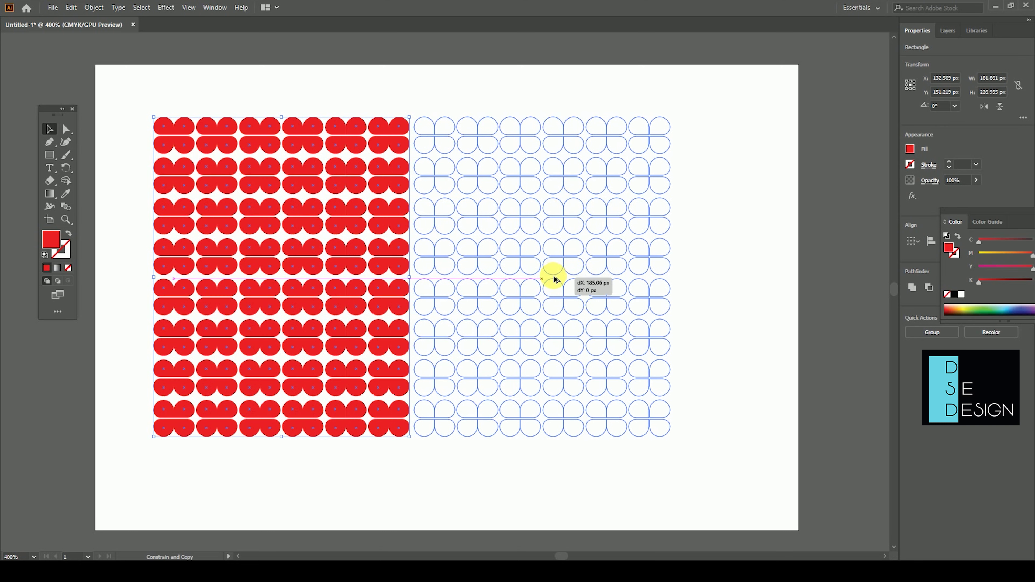
{"action": "left_click", "coordinate": [772, 419]}
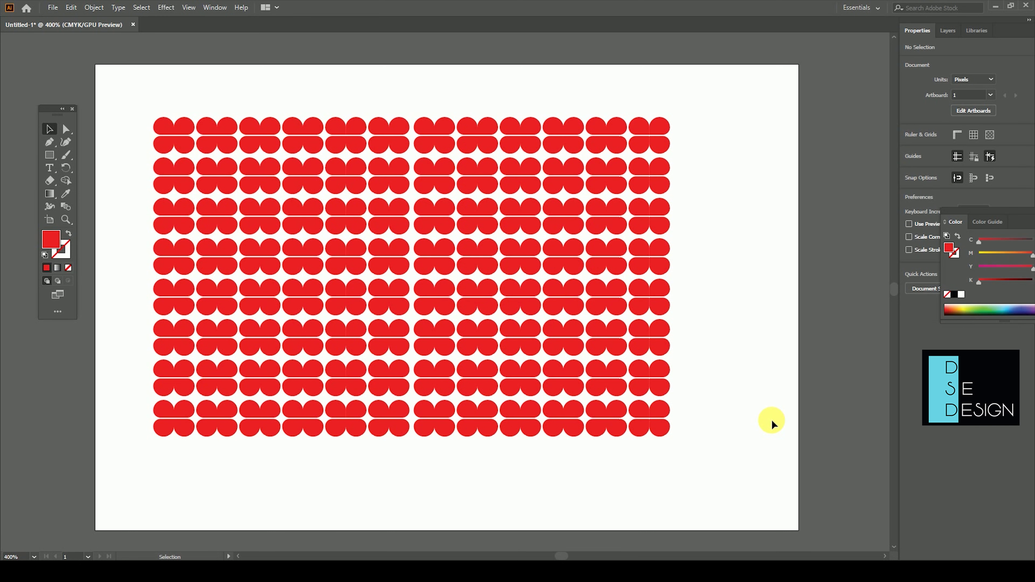
Step: Zoom in to inspect the red pattern, then zoom back out to the whole artboard
{"action": "key", "text": "plus"}
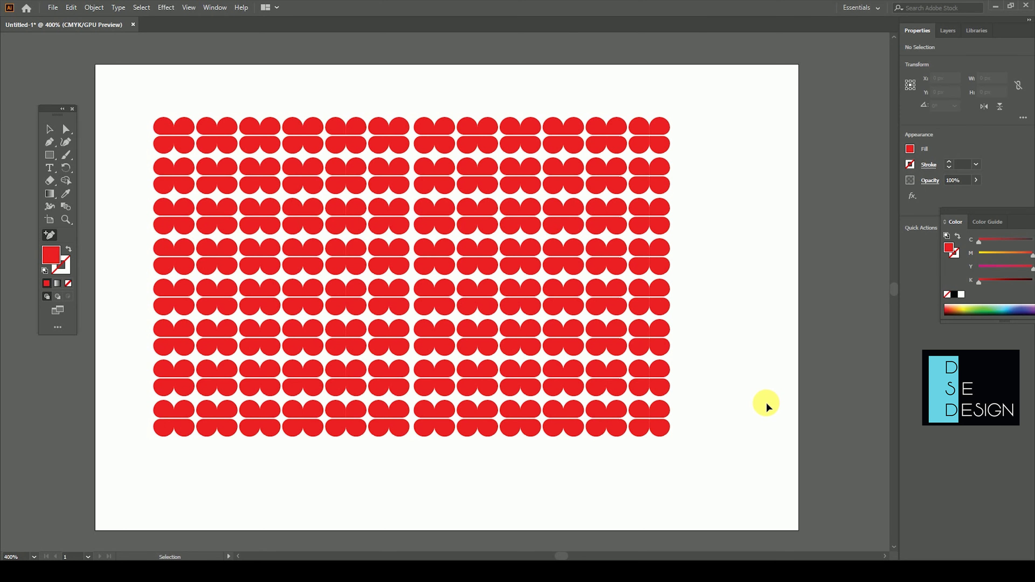
{"action": "key", "text": "ctrl+plus"}
{"action": "key", "text": "ctrl+plus"}
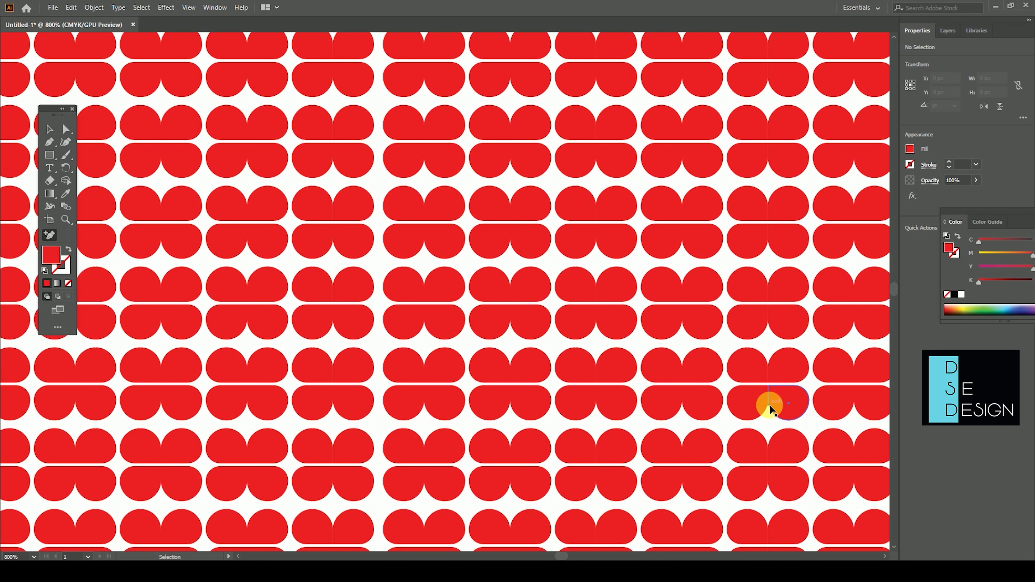
{"action": "key", "text": "ctrl+minus"}
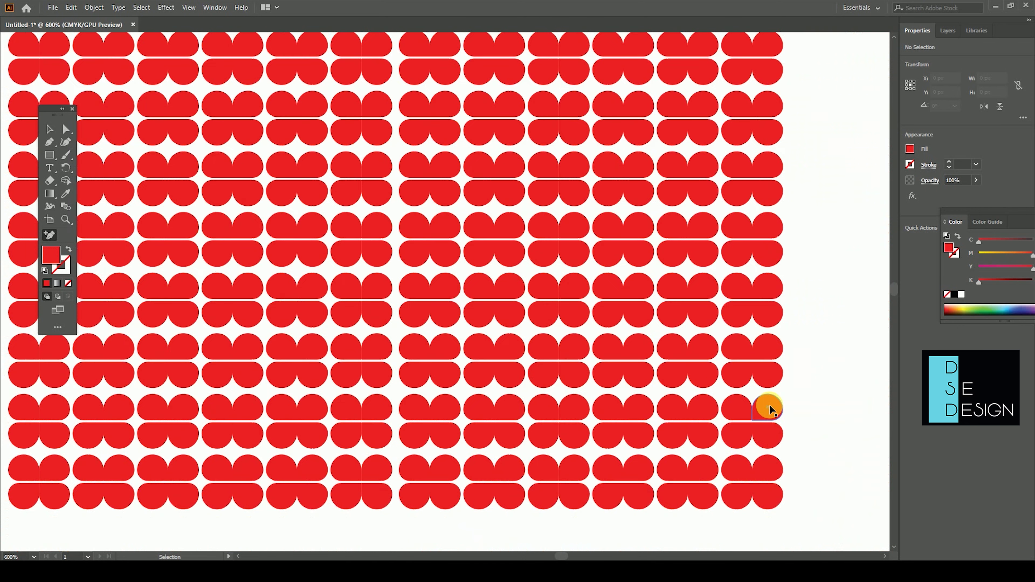
{"action": "key", "text": "ctrl+minus"}
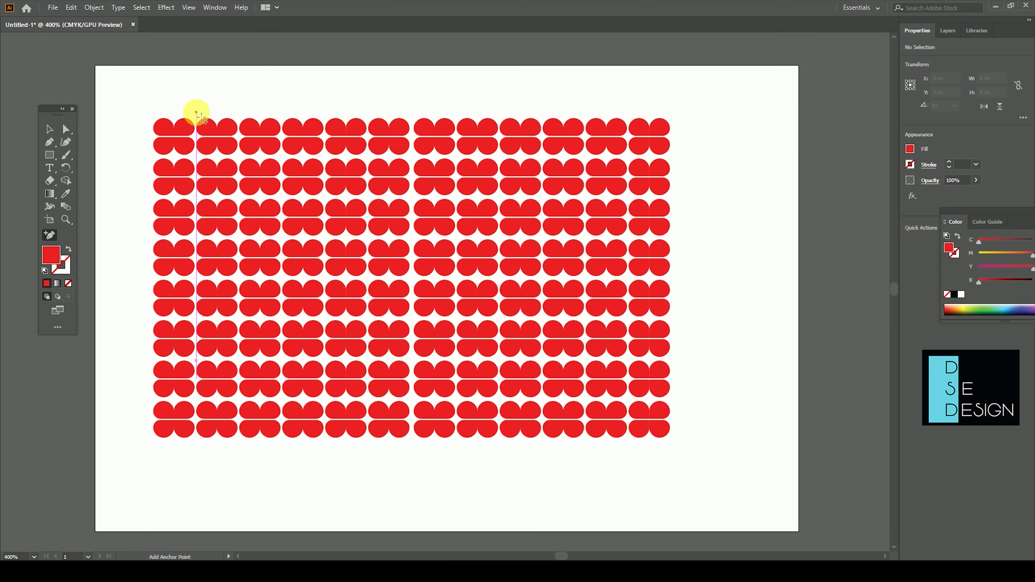
Step: Delete rows 3–16, leaving only the top two rows of the grid
{"action": "left_click", "coordinate": [50, 129]}
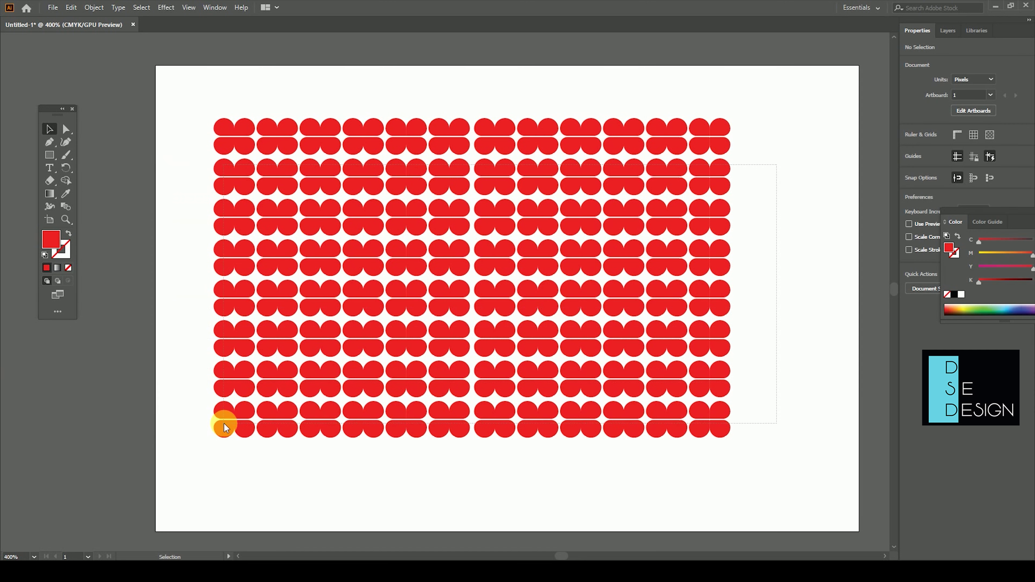
{"action": "left_click_drag", "start_coordinate": [722, 172], "coordinate": [189, 438]}
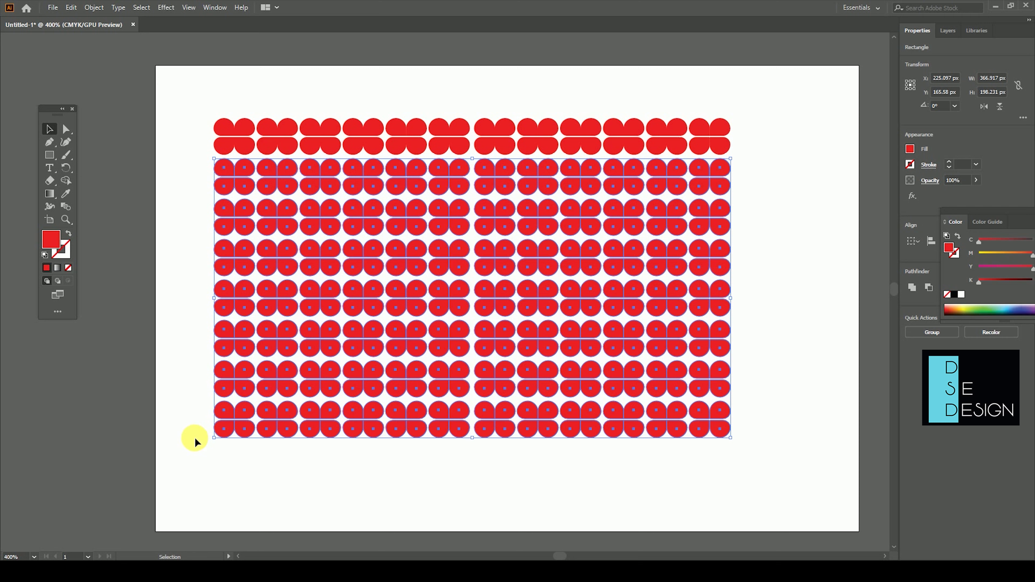
{"action": "key", "text": "Delete"}
Step: Alt-drag a copy of the two rows below them and shrink it into a thin strip
{"action": "left_click_drag", "start_coordinate": [749, 99], "coordinate": [175, 187]}
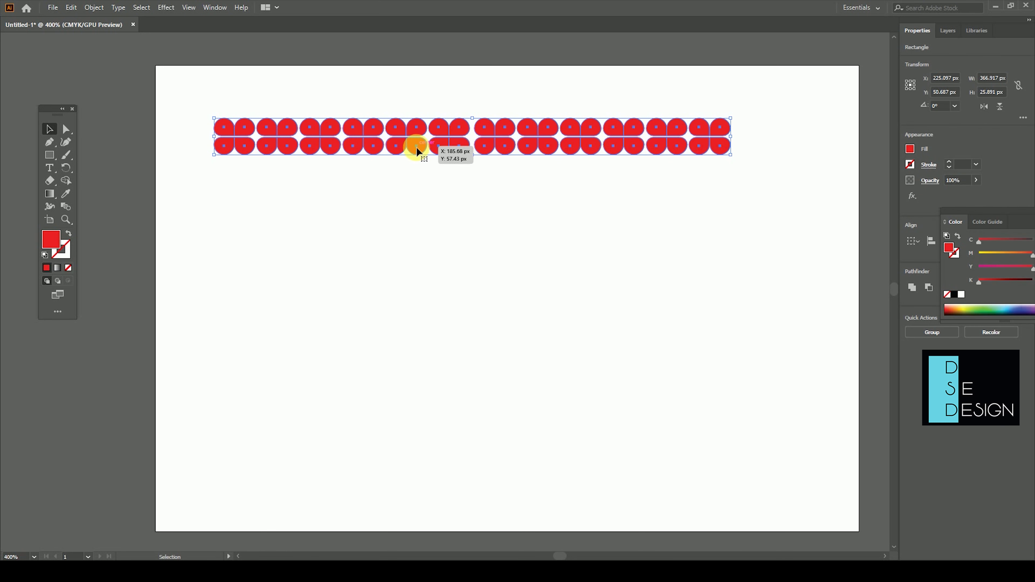
{"action": "left_click_drag", "start_coordinate": [419, 146], "coordinate": [409, 192]}
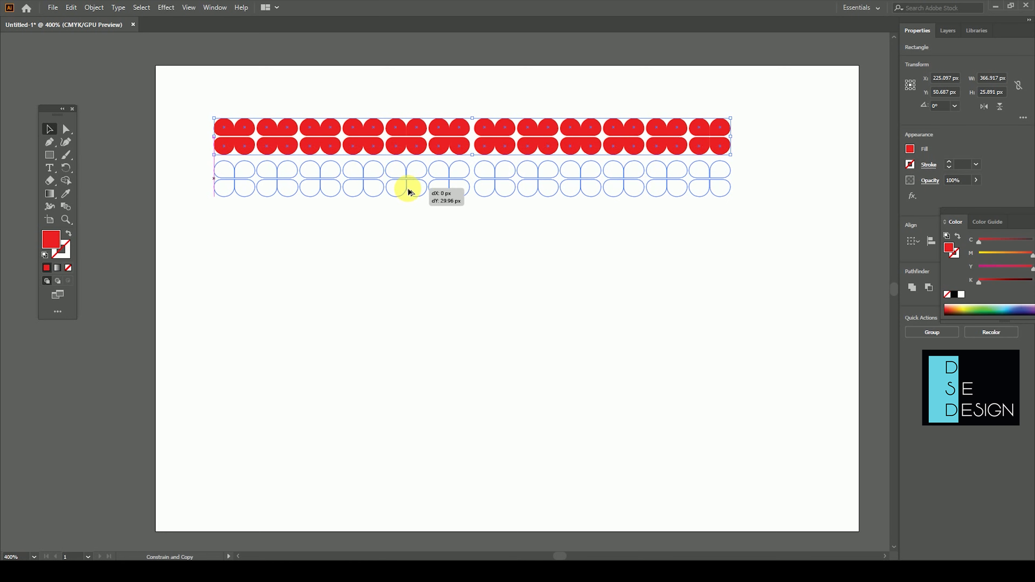
{"action": "mouse_move", "coordinate": [730, 161]}
{"action": "left_mouse_down"}
{"action": "mouse_move", "coordinate": [451, 165]}
{"action": "mouse_move", "coordinate": [361, 190]}
{"action": "mouse_move", "coordinate": [368, 175]}
{"action": "mouse_move", "coordinate": [553, 184]}
{"action": "left_mouse_up"}
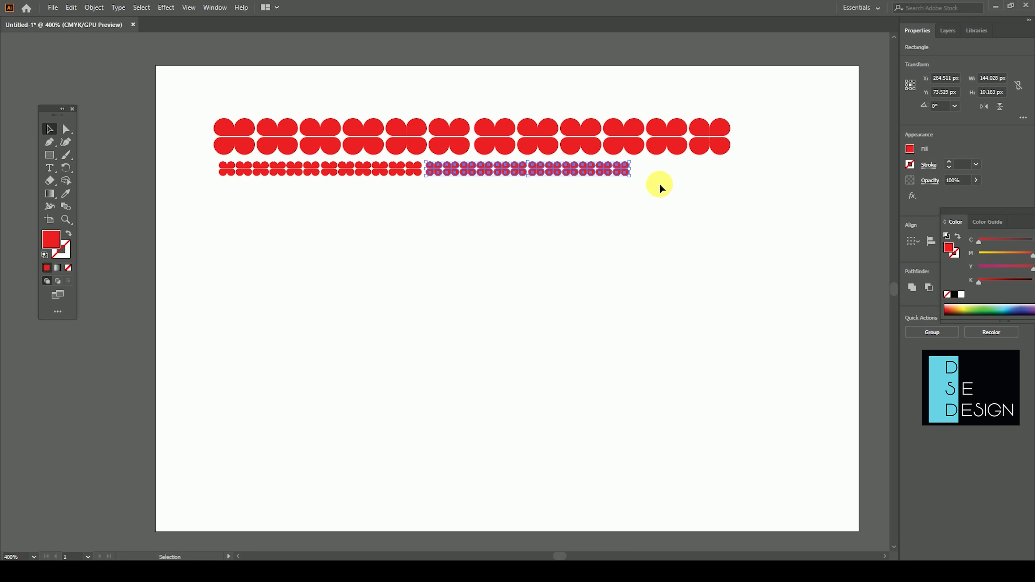
Step: Undo a stray stretch, then widen the thin strip to match the full width of the large rows
{"action": "left_click_drag", "start_coordinate": [219, 172], "coordinate": [729, 192]}
{"action": "key", "text": "ctrl+z"}
{"action": "key", "text": "v"}
{"action": "left_click_drag", "start_coordinate": [673, 161], "coordinate": [150, 213]}
{"action": "left_click_drag", "start_coordinate": [631, 181], "coordinate": [733, 204]}
{"action": "mouse_move", "coordinate": [766, 99]}
{"action": "left_mouse_down"}
{"action": "mouse_move", "coordinate": [602, 141]}
{"action": "mouse_move", "coordinate": [198, 151]}
{"action": "mouse_move", "coordinate": [282, 158]}
{"action": "mouse_move", "coordinate": [277, 214]}
{"action": "left_mouse_up"}
Step: Copy the large-rows-plus-strip band downward and repeat it twice with Ctrl+D to fill the artboard
{"action": "left_click_drag", "start_coordinate": [780, 105], "coordinate": [161, 259]}
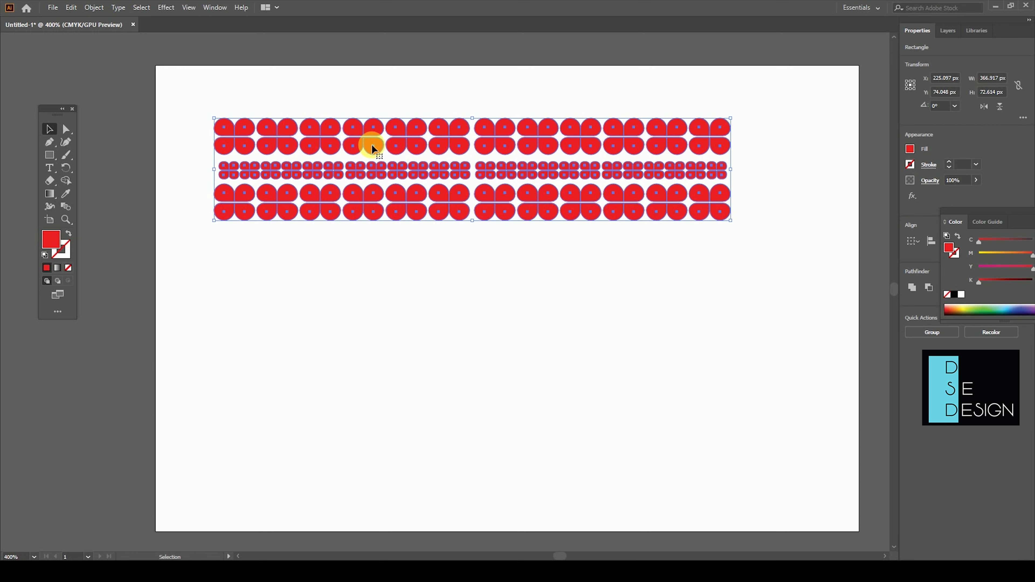
{"action": "left_click_drag", "start_coordinate": [372, 145], "coordinate": [364, 252]}
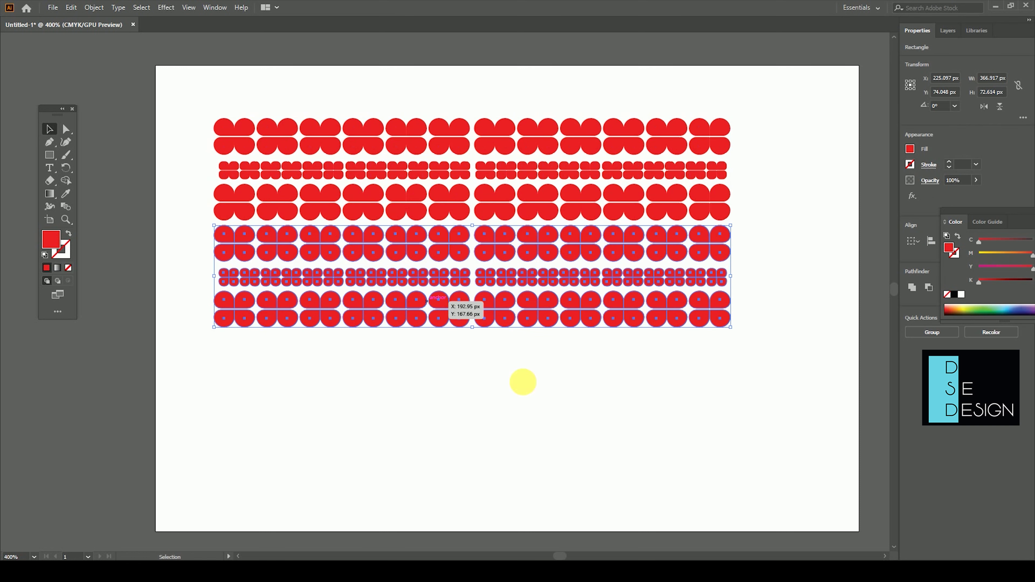
{"action": "key", "text": "ctrl+d"}
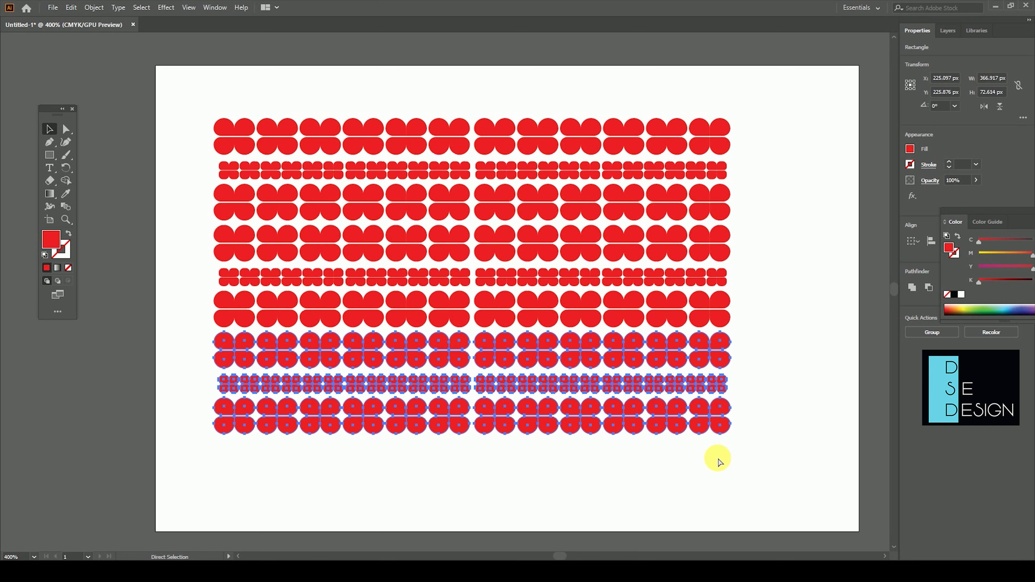
{"action": "key", "text": "ctrl+d"}
{"action": "left_click", "coordinate": [786, 386]}
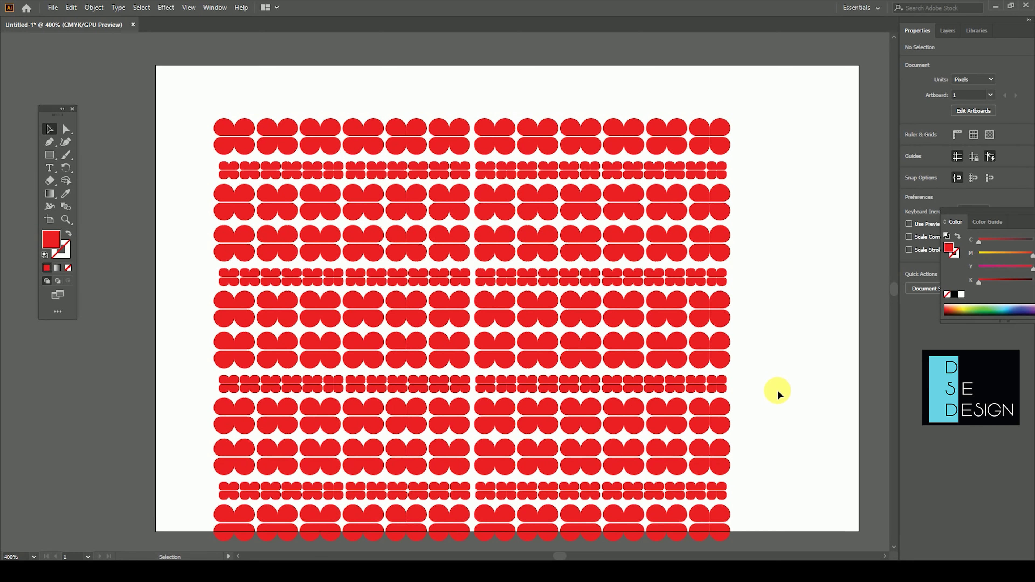
{"action": "key", "text": "ctrl"}
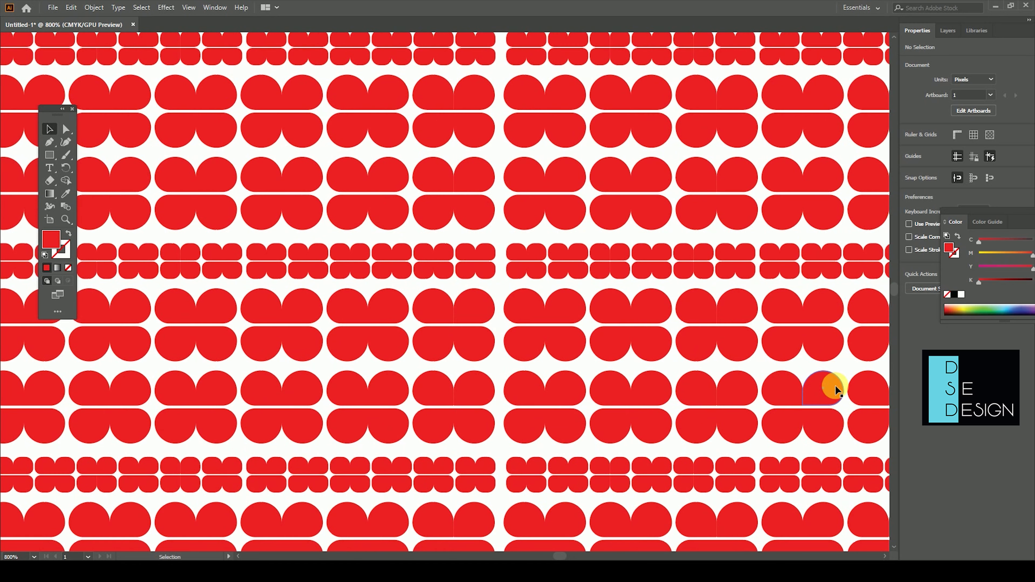
{"action": "left_click_drag", "start_coordinate": [832, 388], "coordinate": [514, 283]}
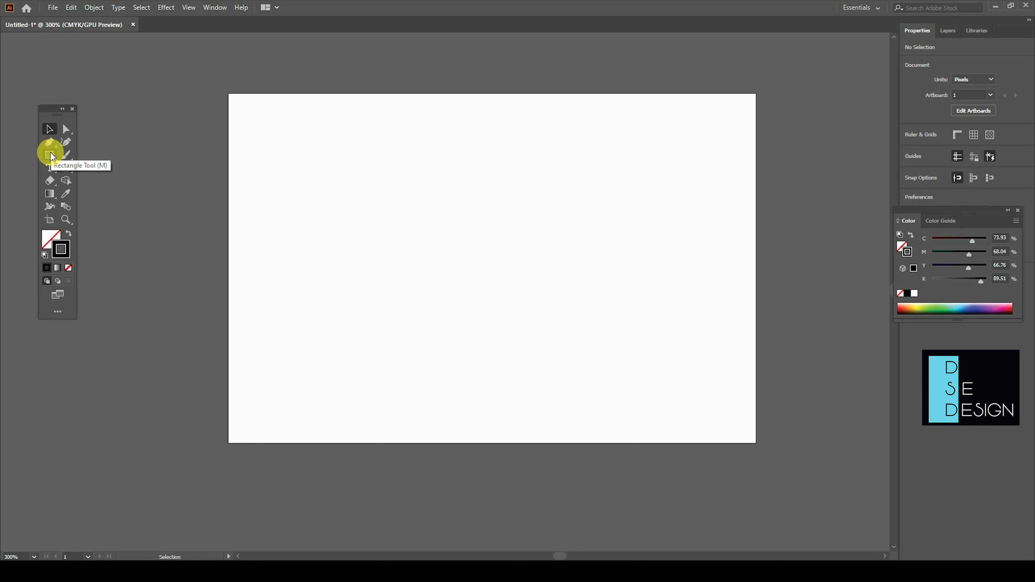
Step: Draw an unfilled, black-outlined rectangle of about 169.5 × 86.3 px with a 1 pt stroke
{"action": "left_click_drag", "start_coordinate": [49, 155], "coordinate": [90, 157]}
{"action": "left_click_drag", "start_coordinate": [335, 180], "coordinate": [515, 277]}
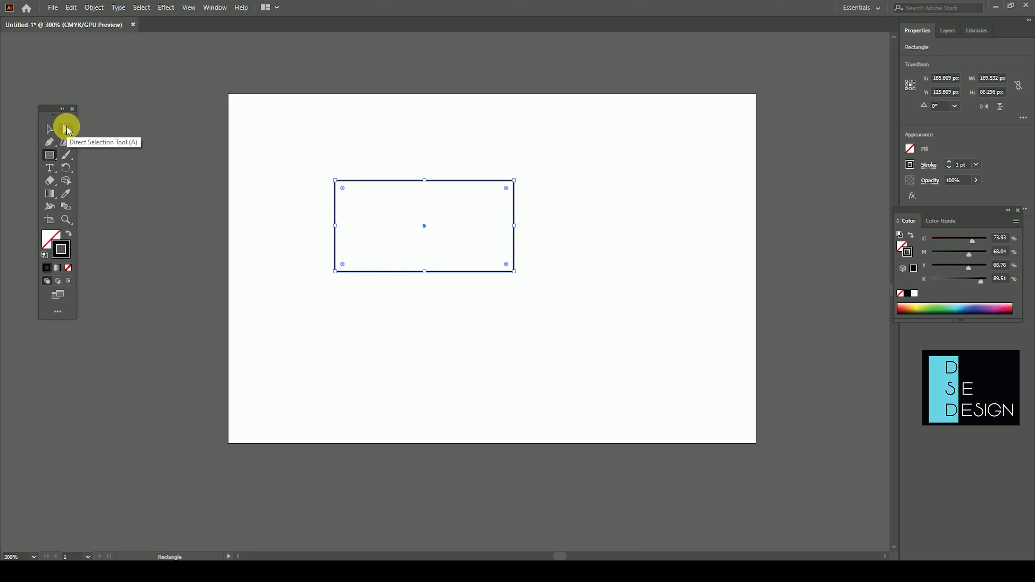
Step: Test-pull the rectangle's top-right corner outward, undo it, then shift the rectangle slightly
{"action": "left_click", "coordinate": [67, 130]}
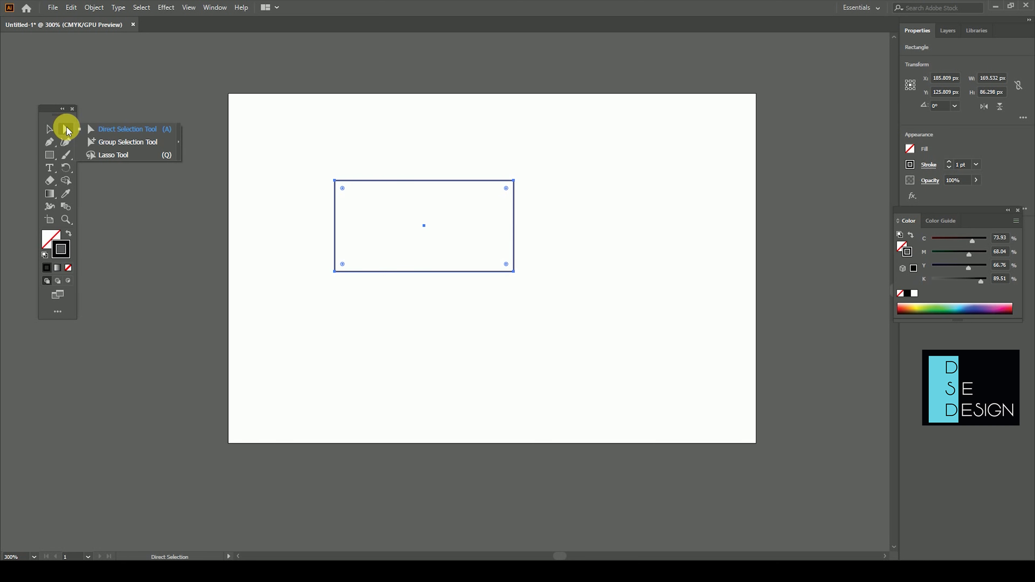
{"action": "left_click", "coordinate": [97, 129]}
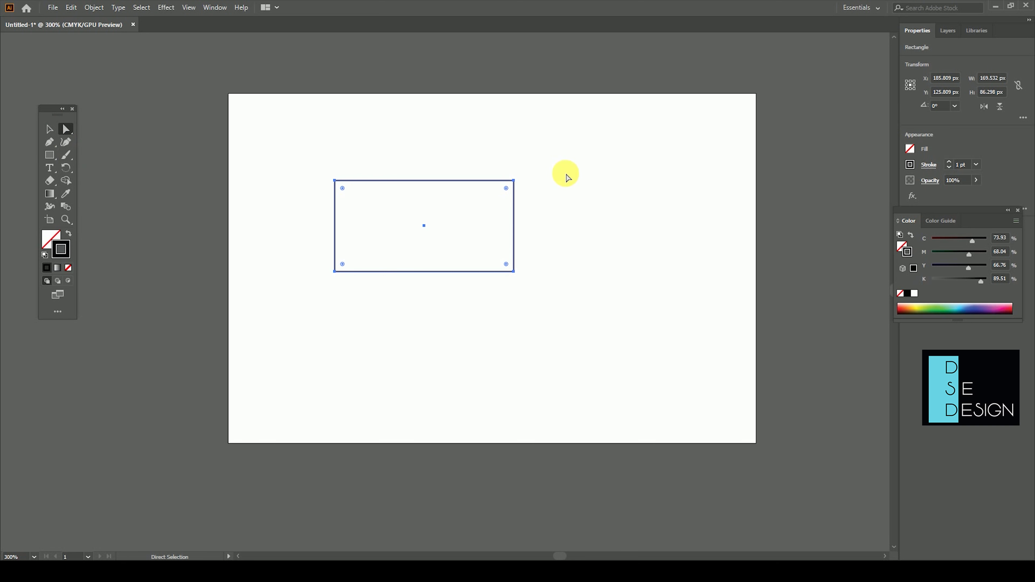
{"action": "left_click", "coordinate": [514, 180]}
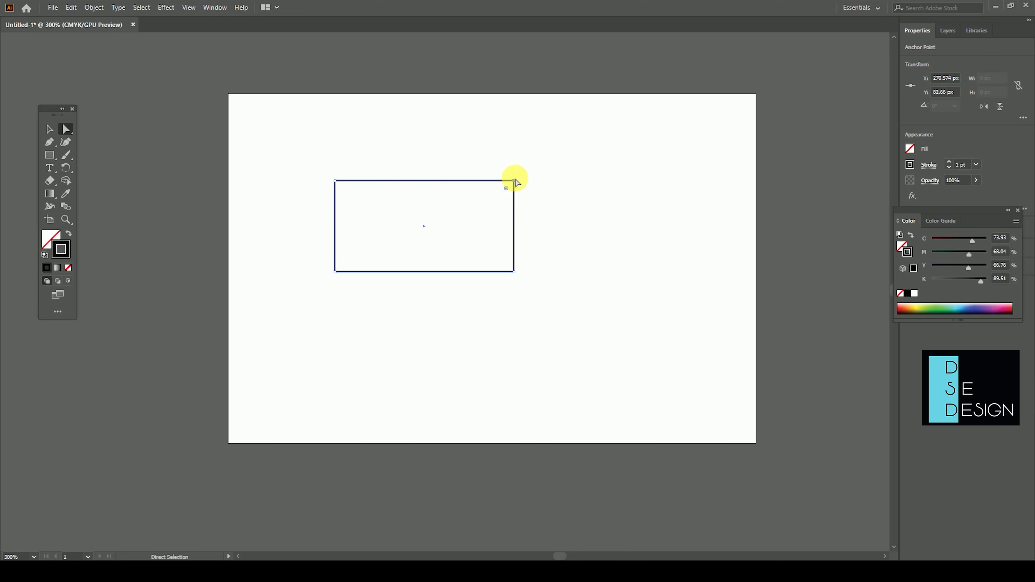
{"action": "left_click_drag", "start_coordinate": [516, 183], "coordinate": [635, 156]}
{"action": "key", "text": "ctrl+z"}
{"action": "key", "text": "ctrl+z"}
{"action": "left_click", "coordinate": [47, 129]}
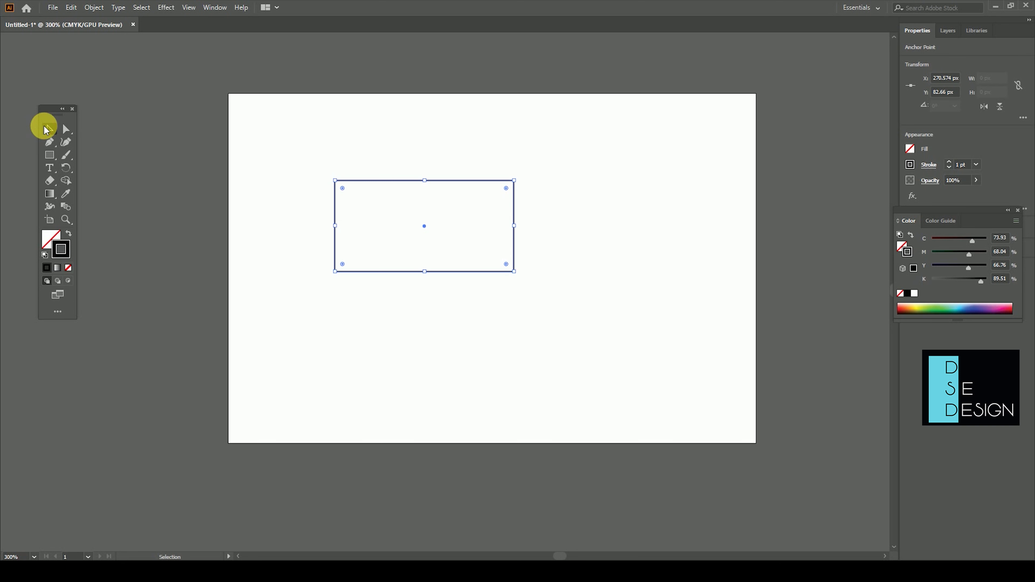
{"action": "left_click_drag", "start_coordinate": [394, 155], "coordinate": [462, 307]}
{"action": "mouse_move", "coordinate": [501, 179]}
{"action": "left_mouse_down"}
{"action": "mouse_move", "coordinate": [515, 167]}
{"action": "mouse_move", "coordinate": [467, 168]}
{"action": "mouse_move", "coordinate": [447, 188]}
{"action": "left_mouse_up"}
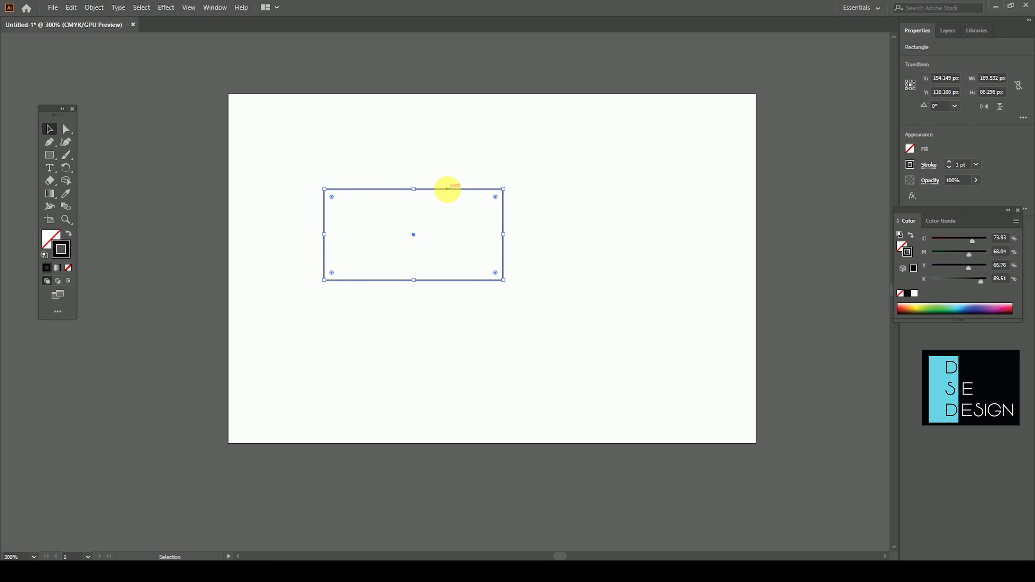
Step: Drag the rectangle's right and left anchors to reshape it into a pointed quadrilateral
{"action": "left_click", "coordinate": [66, 129]}
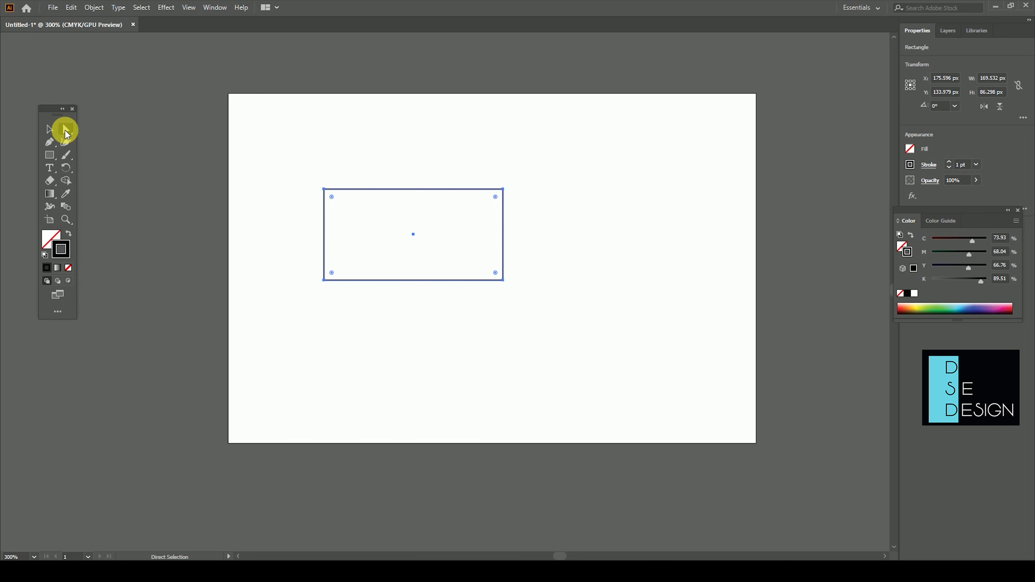
{"action": "left_click_drag", "start_coordinate": [540, 172], "coordinate": [461, 223]}
{"action": "left_click_drag", "start_coordinate": [505, 194], "coordinate": [615, 173]}
{"action": "mouse_move", "coordinate": [503, 280]}
{"action": "left_mouse_down"}
{"action": "mouse_move", "coordinate": [368, 226]}
{"action": "mouse_move", "coordinate": [361, 213]}
{"action": "left_mouse_up"}
{"action": "left_click_drag", "start_coordinate": [296, 155], "coordinate": [326, 283]}
{"action": "mouse_move", "coordinate": [342, 161]}
{"action": "left_mouse_down"}
{"action": "mouse_move", "coordinate": [306, 192]}
{"action": "mouse_move", "coordinate": [330, 133]}
{"action": "left_mouse_up"}
Step: Delete the distorted path and draw a new 142 × 94 px rectangle near the centre
{"action": "left_click", "coordinate": [49, 129]}
{"action": "left_click_drag", "start_coordinate": [246, 119], "coordinate": [501, 294]}
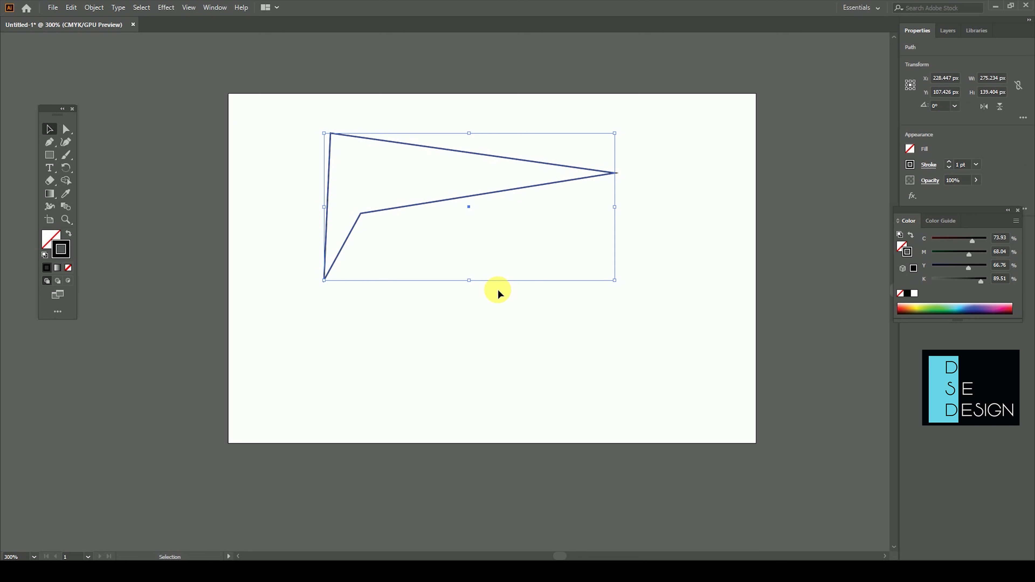
{"action": "key", "text": "Delete"}
{"action": "left_click", "coordinate": [49, 156]}
{"action": "left_click_drag", "start_coordinate": [384, 187], "coordinate": [539, 291]}
Step: Alt-drag a copy above the rectangle and slide its top edge right into a slanted top face
{"action": "left_click", "coordinate": [49, 130]}
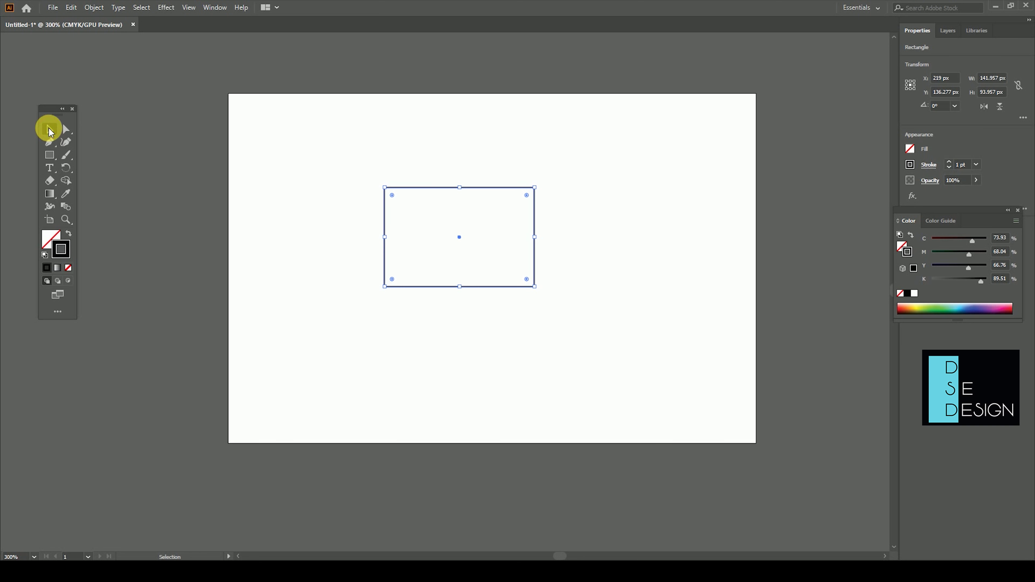
{"action": "mouse_move", "coordinate": [489, 191]}
{"action": "left_mouse_down"}
{"action": "mouse_move", "coordinate": [496, 236]}
{"action": "mouse_move", "coordinate": [494, 140]}
{"action": "left_mouse_up"}
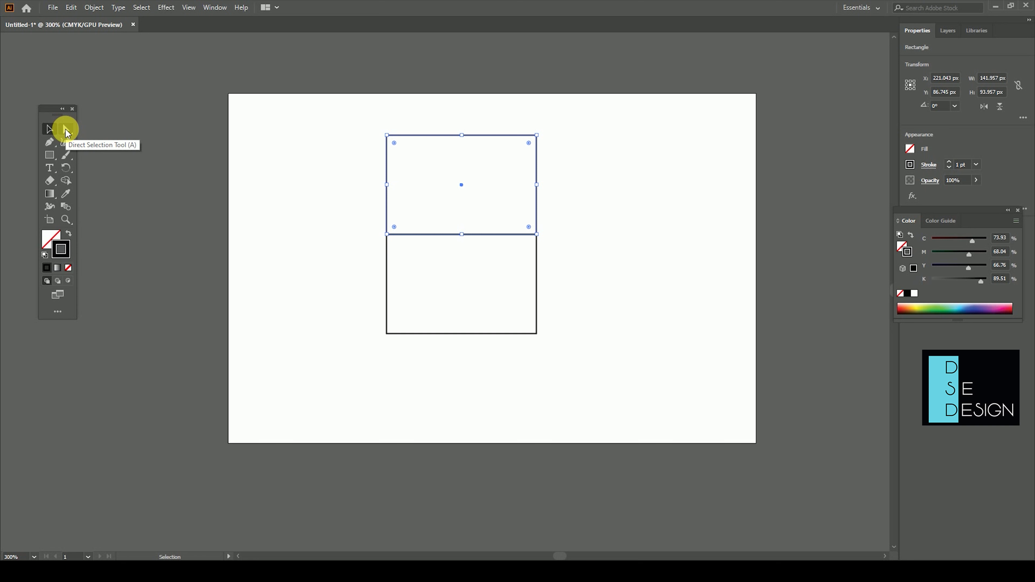
{"action": "left_click", "coordinate": [65, 130]}
{"action": "left_click_drag", "start_coordinate": [577, 121], "coordinate": [319, 165]}
{"action": "left_click_drag", "start_coordinate": [654, 117], "coordinate": [455, 146]}
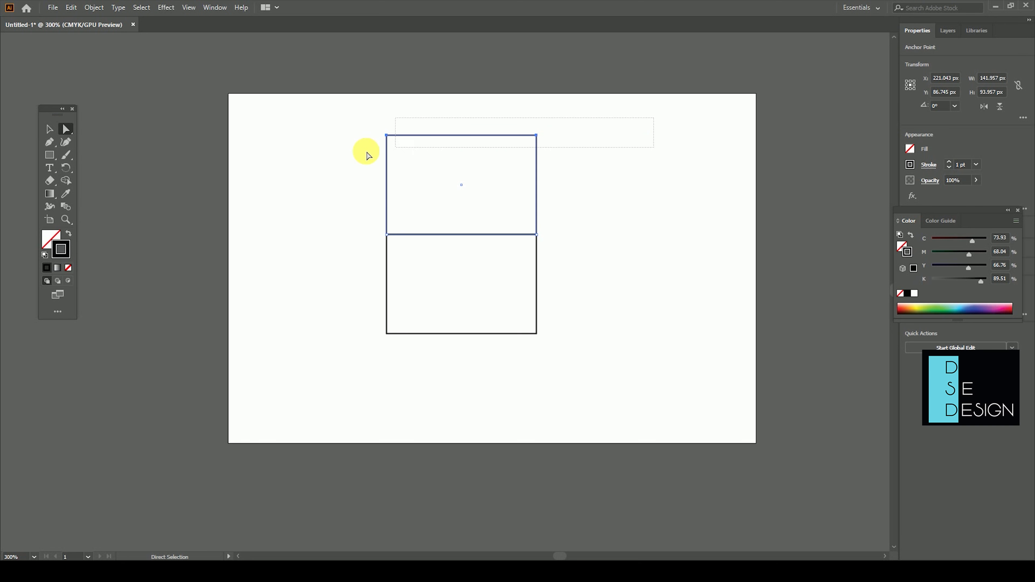
{"action": "left_click_drag", "start_coordinate": [530, 138], "coordinate": [683, 207]}
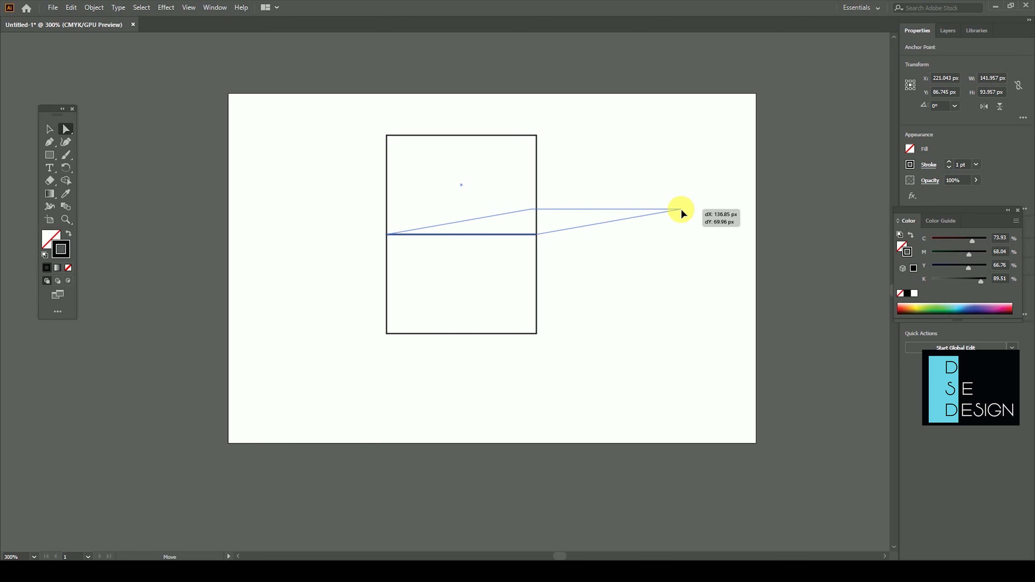
{"action": "left_click_drag", "start_coordinate": [683, 206], "coordinate": [681, 208]}
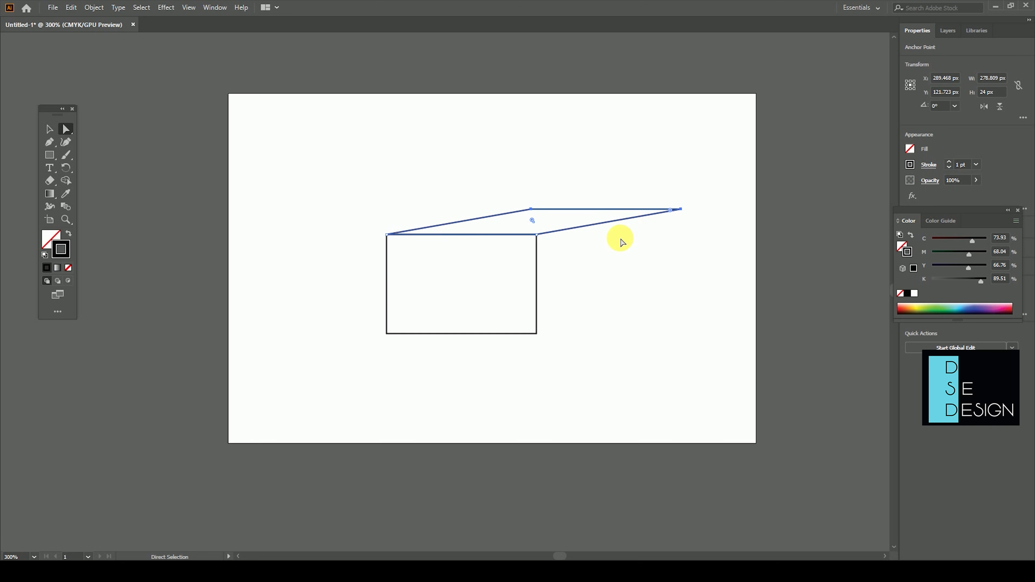
Step: Alt-drag a copy of the front rectangle so it abuts the right side
{"action": "left_click", "coordinate": [50, 129]}
{"action": "left_click", "coordinate": [339, 164]}
{"action": "scroll", "coordinate": [545, 338], "scroll_direction": "right", "scroll_amount": 3}
{"action": "left_click_drag", "start_coordinate": [464, 291], "coordinate": [613, 292]}
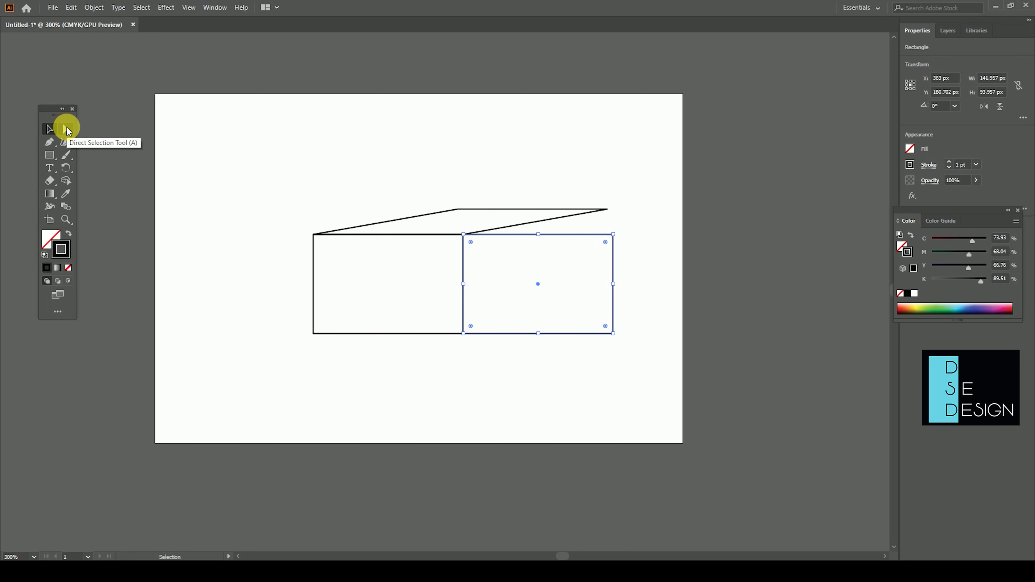
Step: Move the copy's right anchors to the top-face corner and upward, forming a slanted side face
{"action": "left_click", "coordinate": [66, 129]}
{"action": "left_click", "coordinate": [614, 235]}
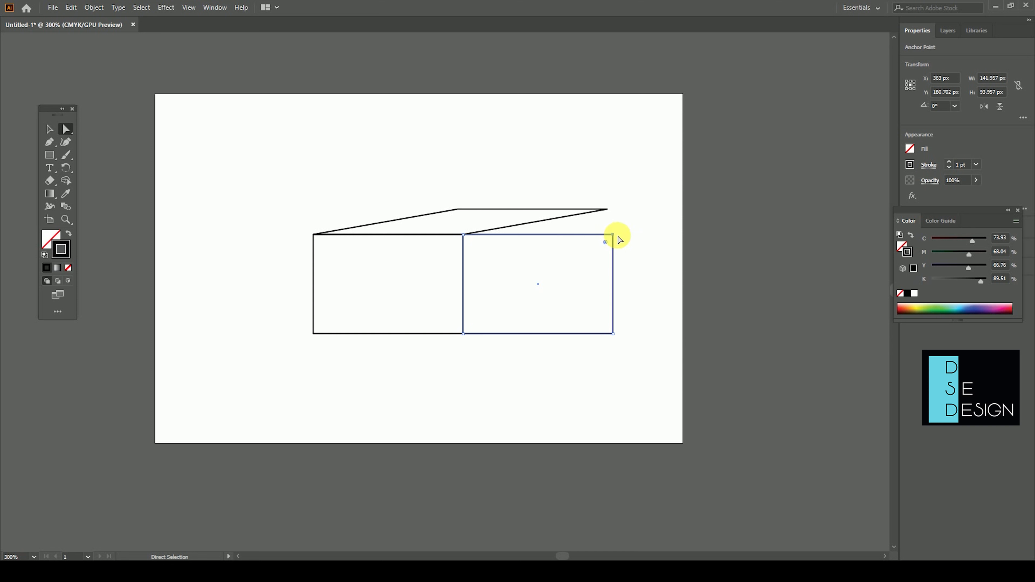
{"action": "left_click_drag", "start_coordinate": [615, 235], "coordinate": [609, 210]}
{"action": "mouse_move", "coordinate": [642, 312]}
{"action": "left_mouse_down"}
{"action": "mouse_move", "coordinate": [612, 351]}
{"action": "mouse_move", "coordinate": [611, 291]}
{"action": "left_mouse_up"}
Step: Adjust the front face's bottom-left corner, then select and deselect the whole box outline
{"action": "left_click", "coordinate": [313, 334]}
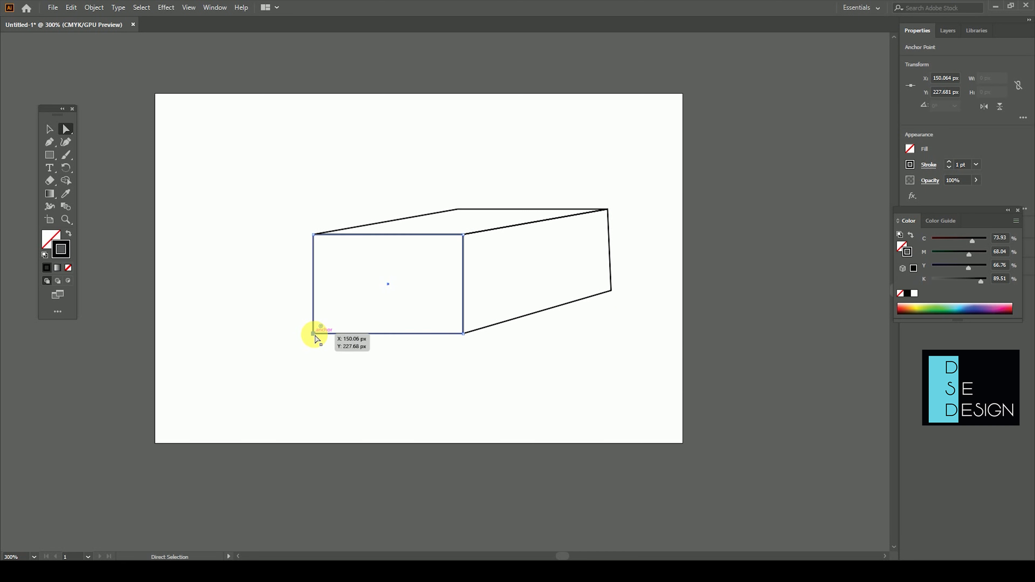
{"action": "left_click_drag", "start_coordinate": [313, 333], "coordinate": [317, 323]}
{"action": "left_click", "coordinate": [319, 356]}
{"action": "left_click_drag", "start_coordinate": [164, 342], "coordinate": [797, 301]}
{"action": "left_click", "coordinate": [803, 371]}
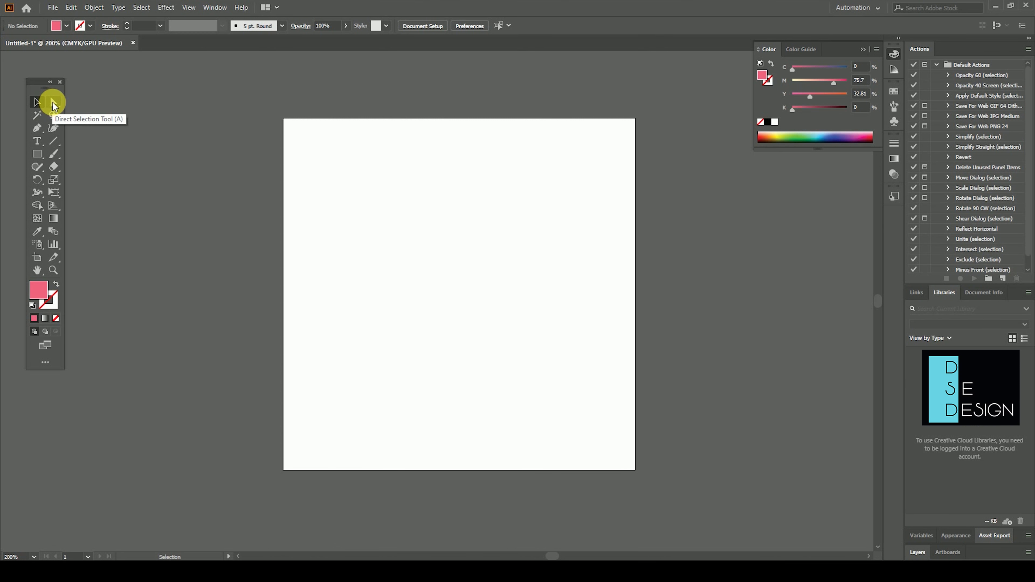
Step: Pick the Ellipse Tool and drag a 55.5 px pink circle near the artboard's top-left
{"action": "left_click", "coordinate": [53, 104]}
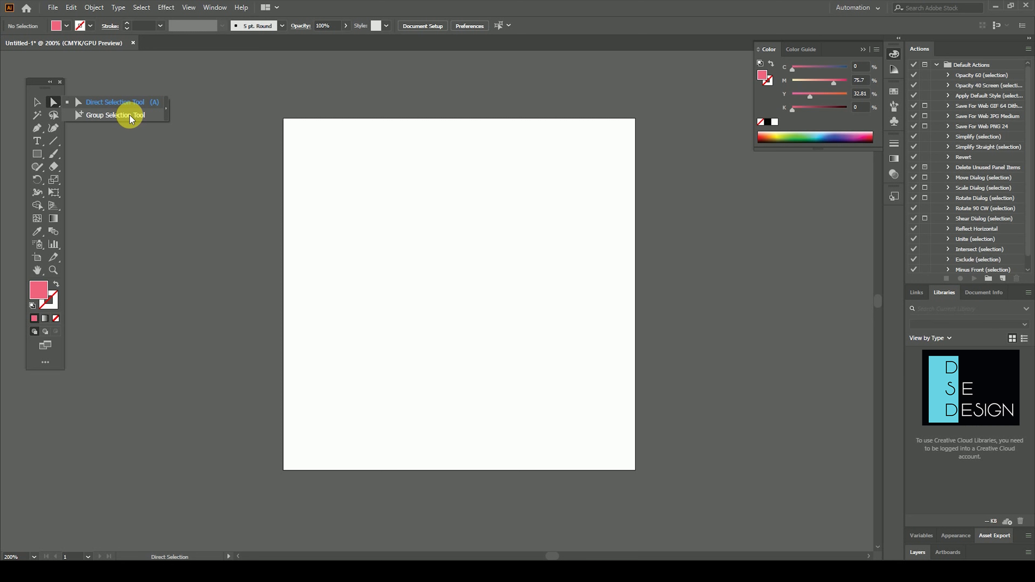
{"action": "left_click", "coordinate": [127, 116]}
{"action": "left_click", "coordinate": [36, 155]}
{"action": "left_click_drag", "start_coordinate": [35, 158], "coordinate": [84, 178]}
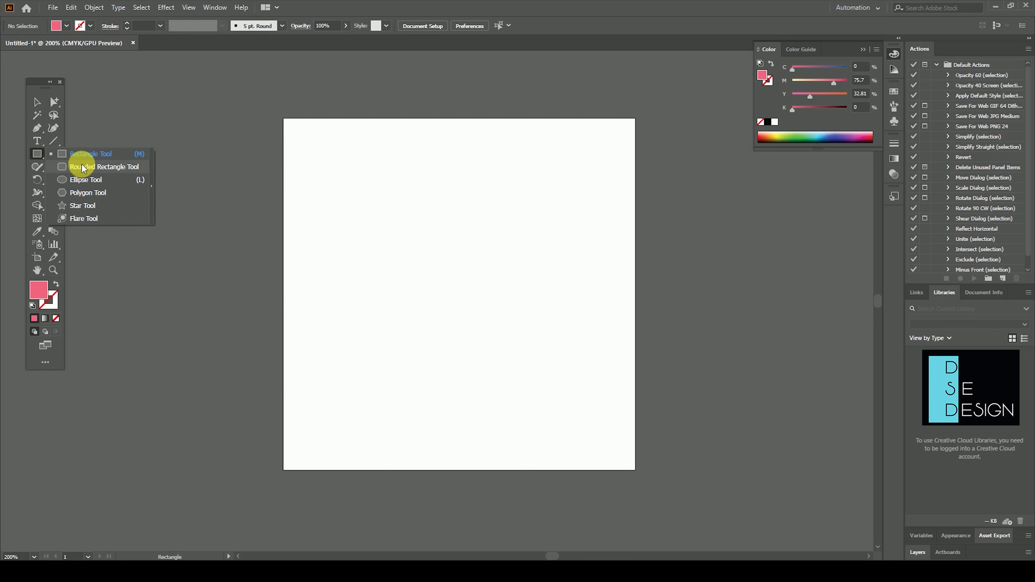
{"action": "left_click_drag", "start_coordinate": [329, 165], "coordinate": [367, 204]}
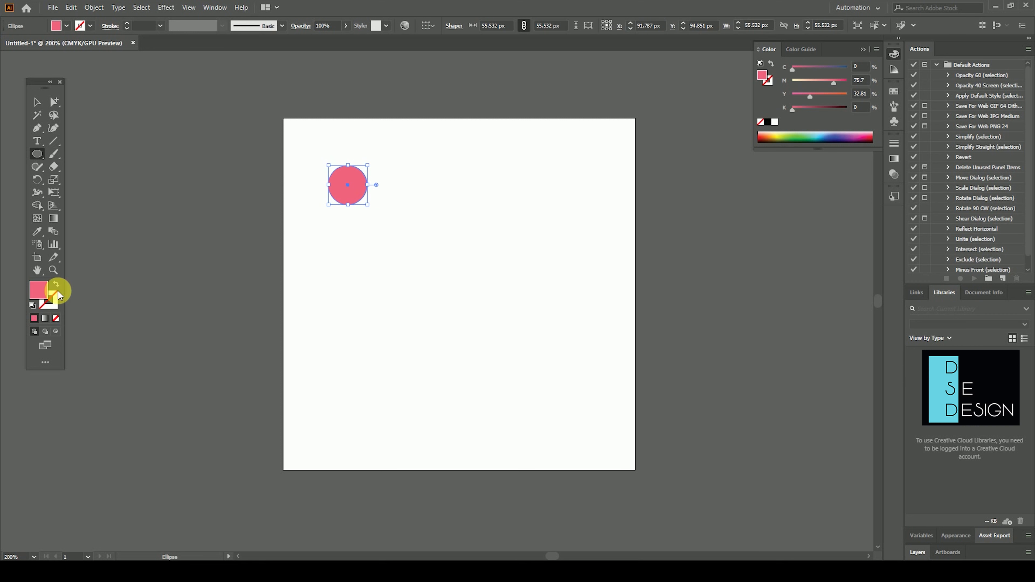
Step: Change the circle's fill to the deeper red F70F42
{"action": "double_click", "coordinate": [39, 290]}
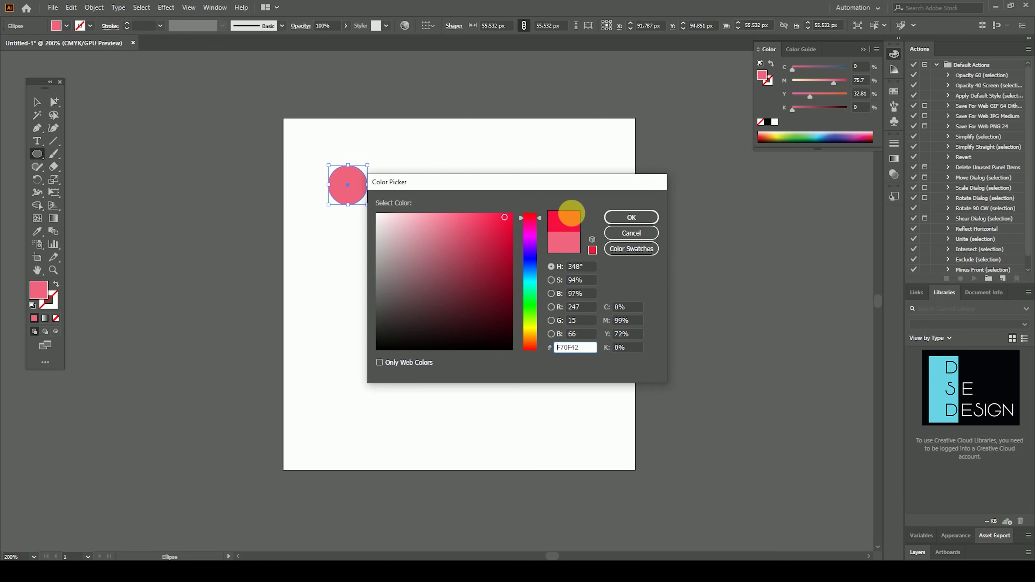
{"action": "left_click", "coordinate": [632, 217]}
{"action": "left_click", "coordinate": [36, 103]}
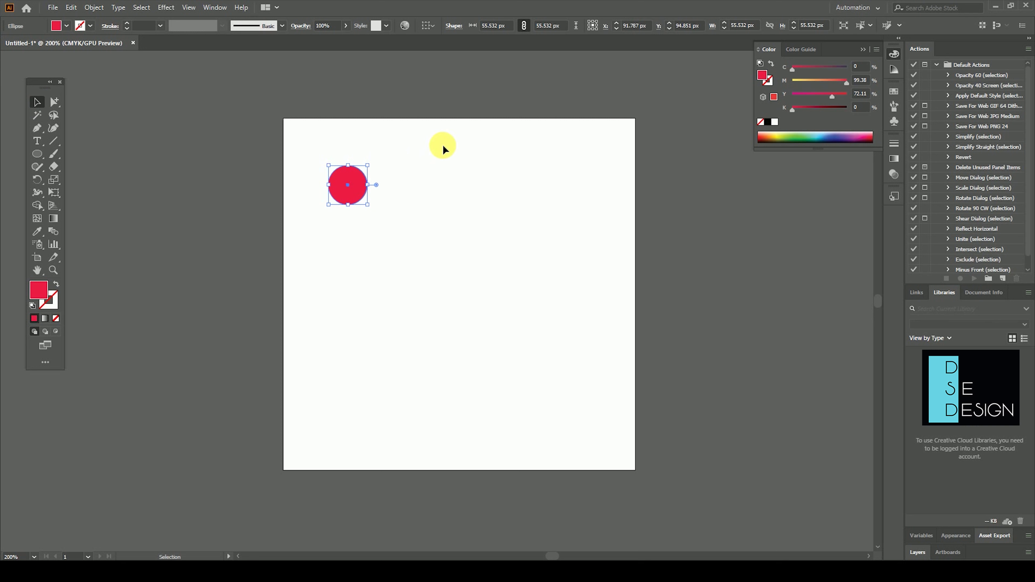
{"action": "left_click", "coordinate": [408, 150]}
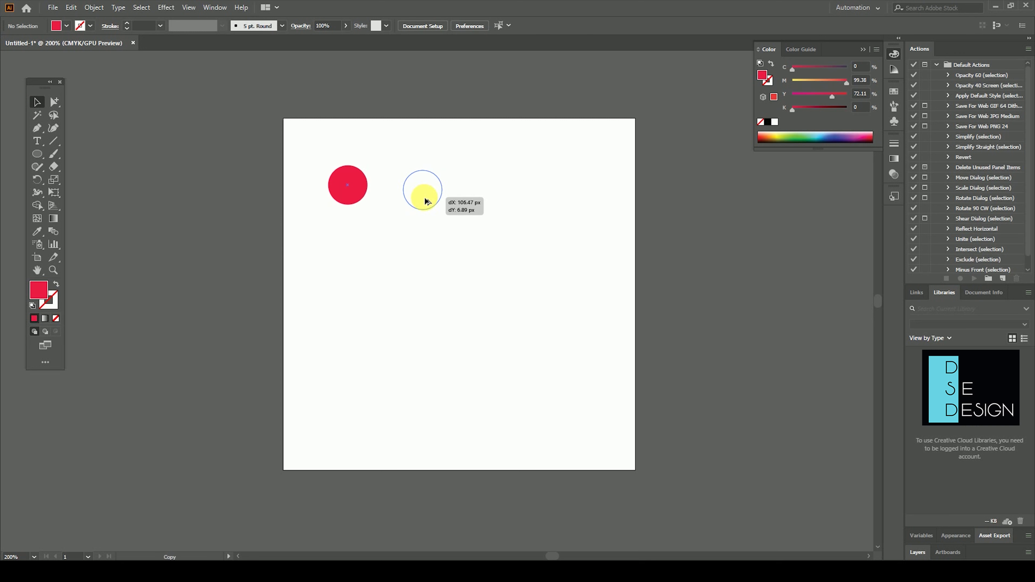
Step: Alt-drag copies until ten circles form three loose rows, then marquee-select them all
{"action": "mouse_move", "coordinate": [350, 194]}
{"action": "left_mouse_down"}
{"action": "mouse_move", "coordinate": [405, 189]}
{"action": "mouse_move", "coordinate": [387, 253]}
{"action": "mouse_move", "coordinate": [445, 248]}
{"action": "mouse_move", "coordinate": [462, 188]}
{"action": "mouse_move", "coordinate": [506, 234]}
{"action": "mouse_move", "coordinate": [506, 286]}
{"action": "left_mouse_up"}
{"action": "mouse_move", "coordinate": [487, 289]}
{"action": "left_mouse_down"}
{"action": "mouse_move", "coordinate": [369, 306]}
{"action": "mouse_move", "coordinate": [331, 250]}
{"action": "left_mouse_up"}
{"action": "left_click", "coordinate": [540, 196]}
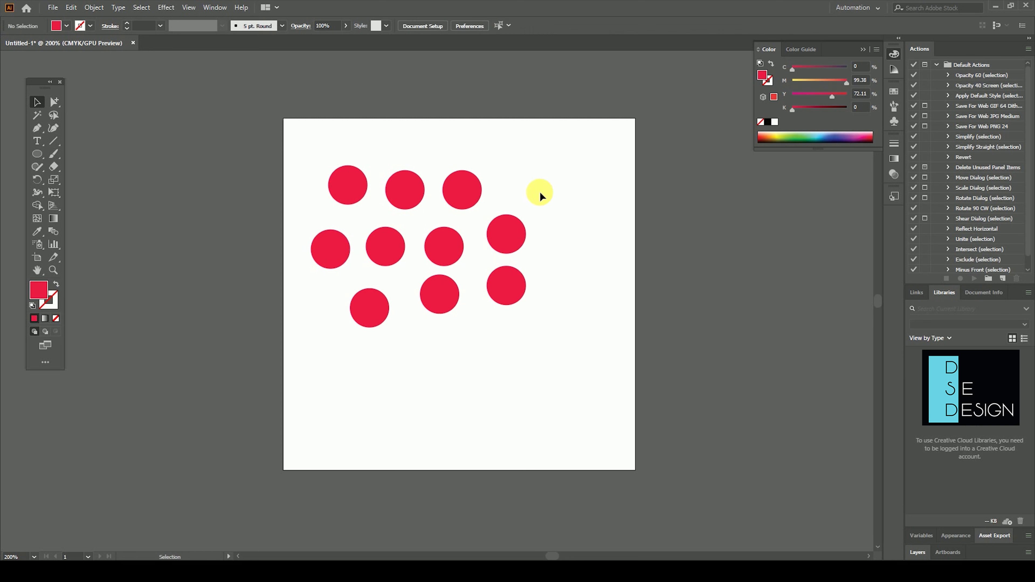
{"action": "left_click_drag", "start_coordinate": [573, 143], "coordinate": [255, 358]}
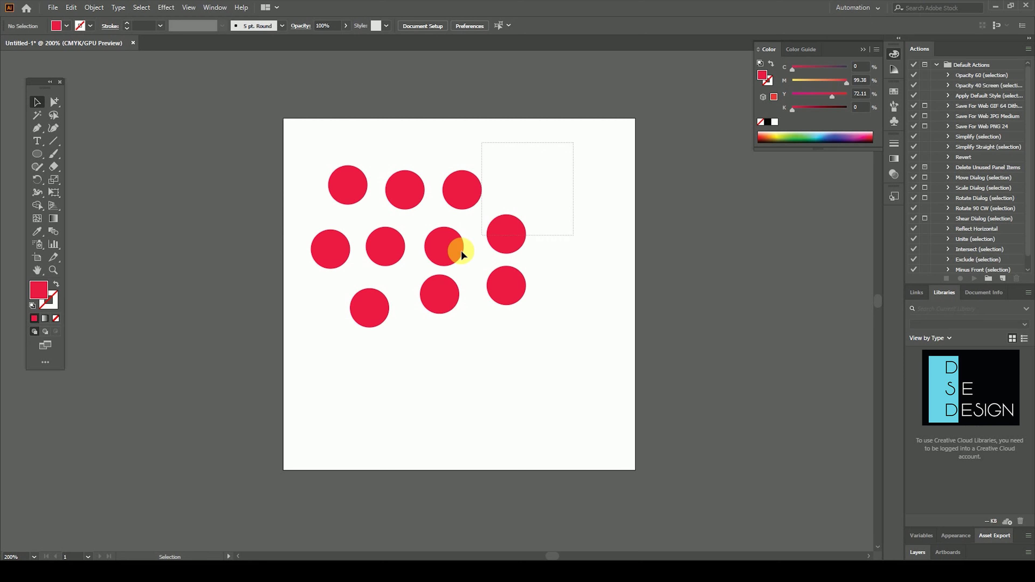
{"action": "left_click_drag", "start_coordinate": [562, 152], "coordinate": [229, 363]}
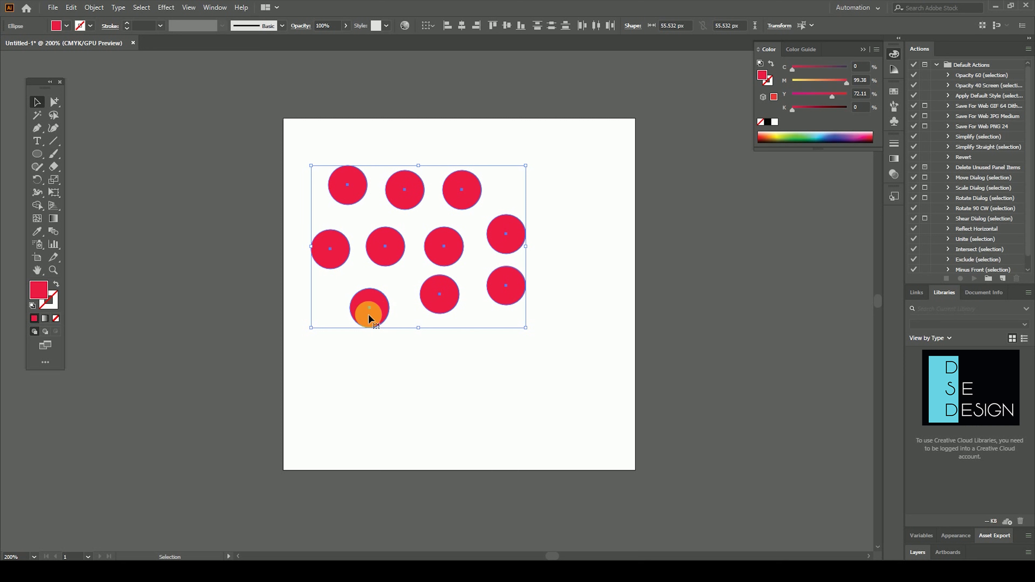
Step: Group the ten red circles via Object > Group and nudge the group down and right
{"action": "left_click", "coordinate": [92, 8]}
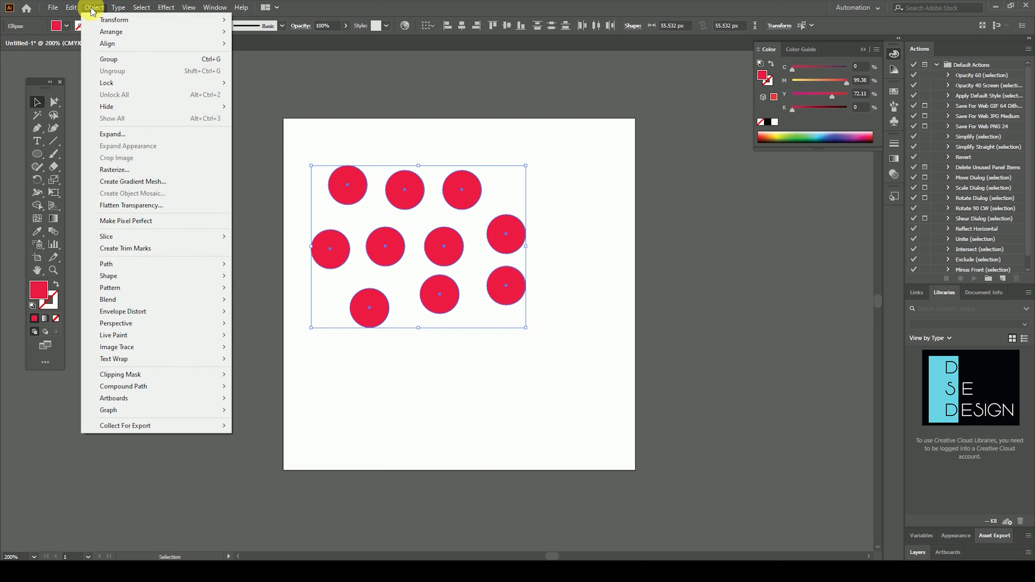
{"action": "left_click", "coordinate": [144, 61]}
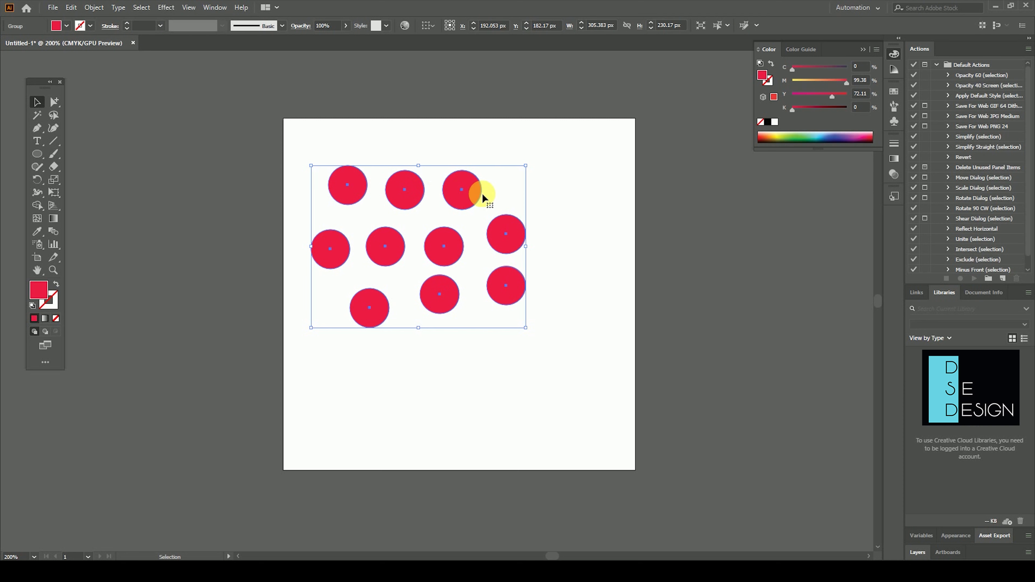
{"action": "left_click", "coordinate": [481, 199]}
{"action": "mouse_move", "coordinate": [504, 248]}
{"action": "left_mouse_down"}
{"action": "mouse_move", "coordinate": [544, 216]}
{"action": "mouse_move", "coordinate": [579, 282]}
{"action": "mouse_move", "coordinate": [543, 265]}
{"action": "mouse_move", "coordinate": [513, 223]}
{"action": "left_mouse_up"}
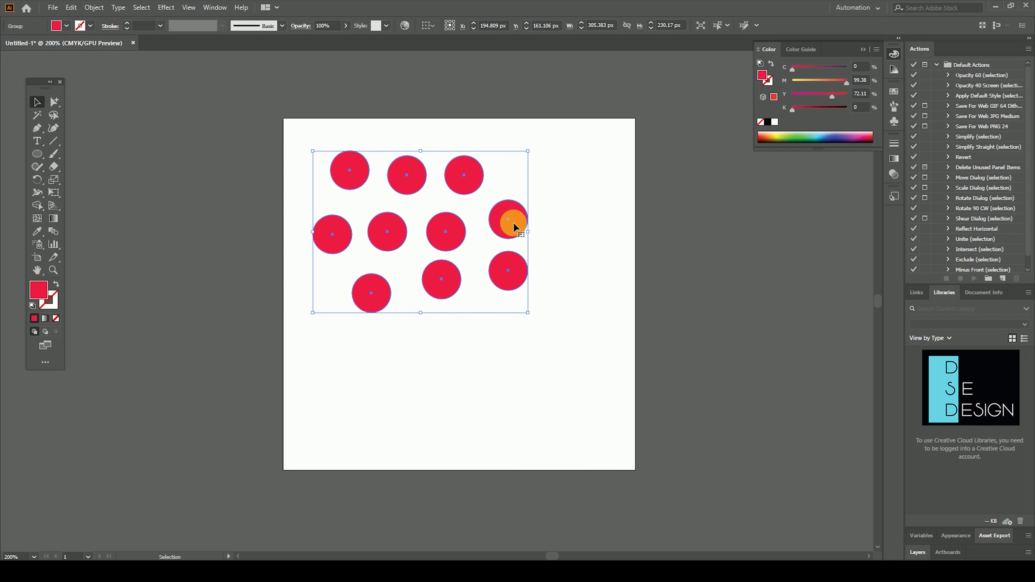
{"action": "mouse_move", "coordinate": [458, 246]}
{"action": "left_mouse_down"}
{"action": "mouse_move", "coordinate": [502, 341]}
{"action": "mouse_move", "coordinate": [478, 315]}
{"action": "mouse_move", "coordinate": [457, 237]}
{"action": "mouse_move", "coordinate": [422, 311]}
{"action": "mouse_move", "coordinate": [464, 261]}
{"action": "left_mouse_up"}
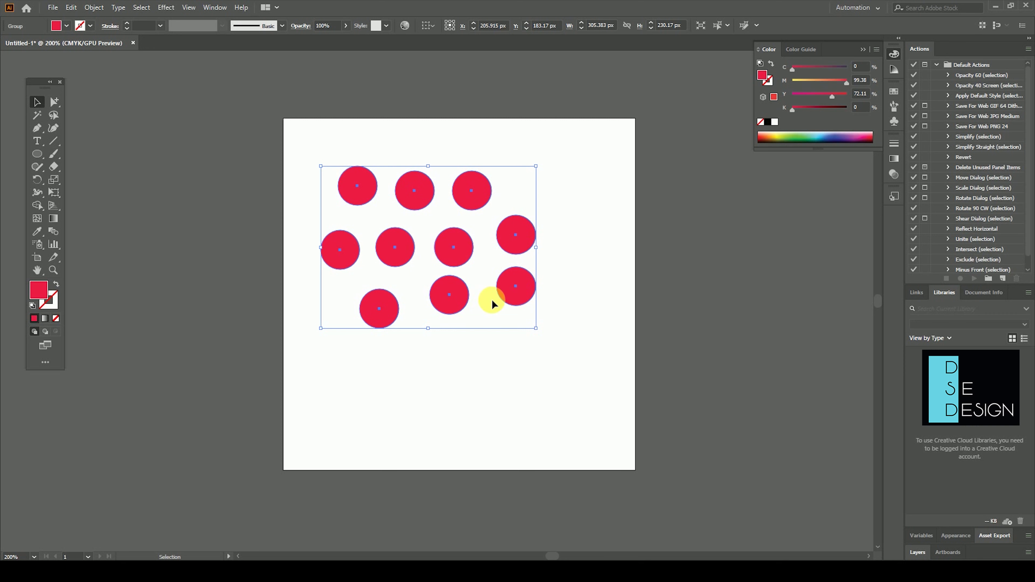
{"action": "mouse_move", "coordinate": [462, 297]}
{"action": "left_mouse_down"}
{"action": "mouse_move", "coordinate": [464, 314]}
{"action": "mouse_move", "coordinate": [488, 317]}
{"action": "mouse_move", "coordinate": [466, 322]}
{"action": "left_mouse_up"}
{"action": "left_click", "coordinate": [470, 359]}
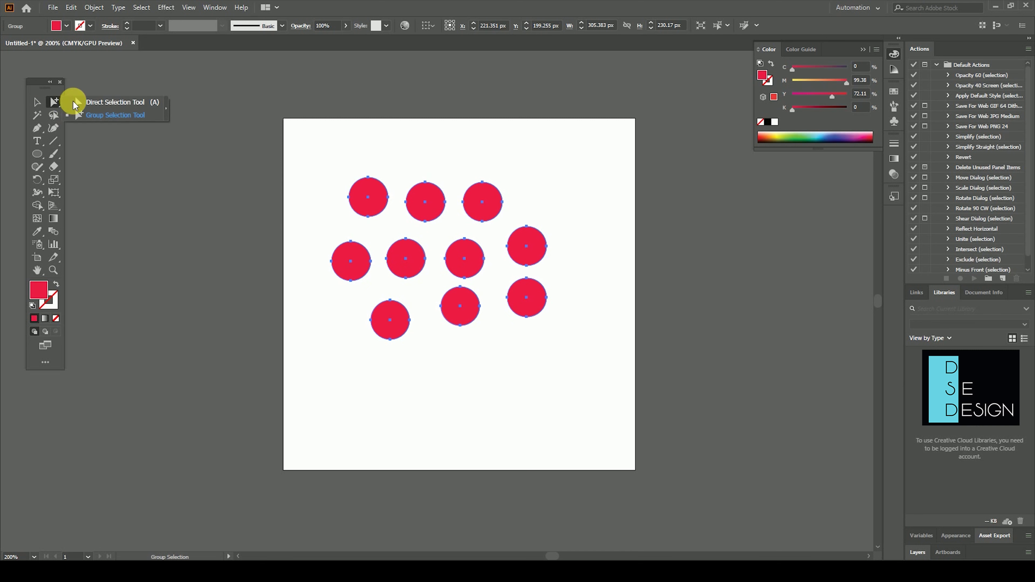
Step: With the Group Selection Tool, nudge the group and select individual circles one at a time
{"action": "left_click_drag", "start_coordinate": [54, 103], "coordinate": [115, 119]}
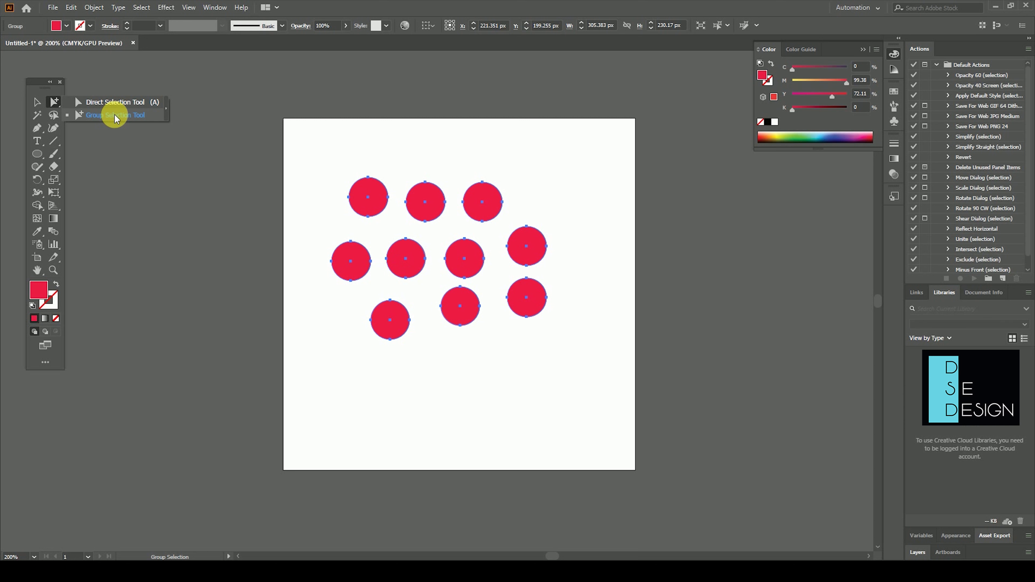
{"action": "left_click", "coordinate": [115, 119]}
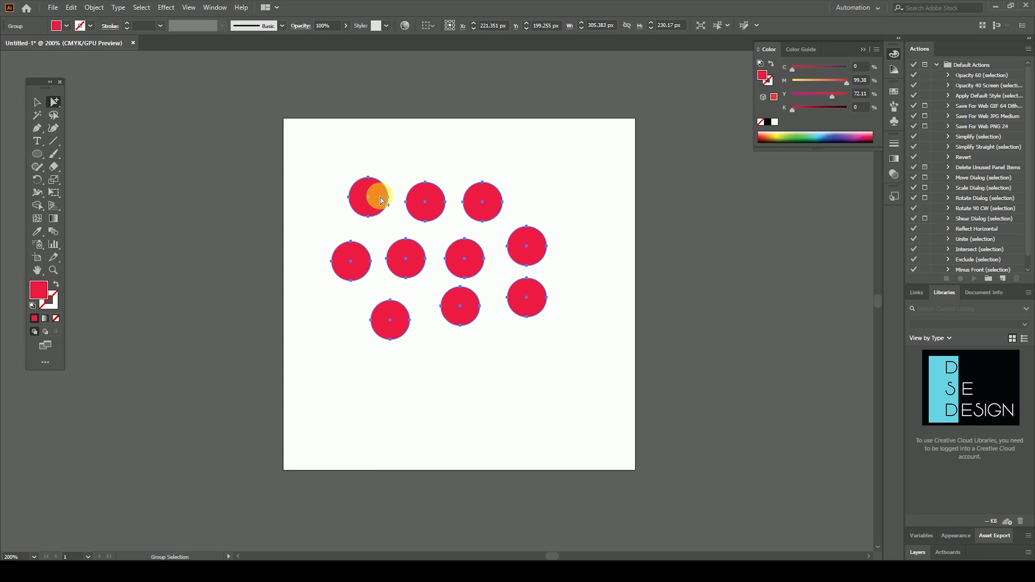
{"action": "left_click_drag", "start_coordinate": [374, 194], "coordinate": [387, 210]}
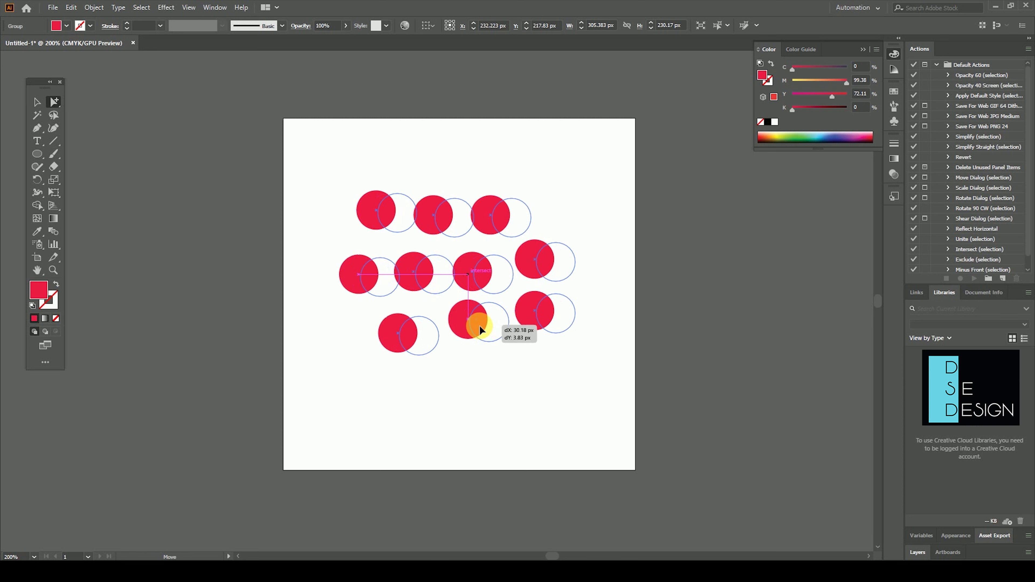
{"action": "left_click_drag", "start_coordinate": [450, 318], "coordinate": [443, 309]}
{"action": "left_click", "coordinate": [497, 342]}
{"action": "left_click", "coordinate": [538, 318]}
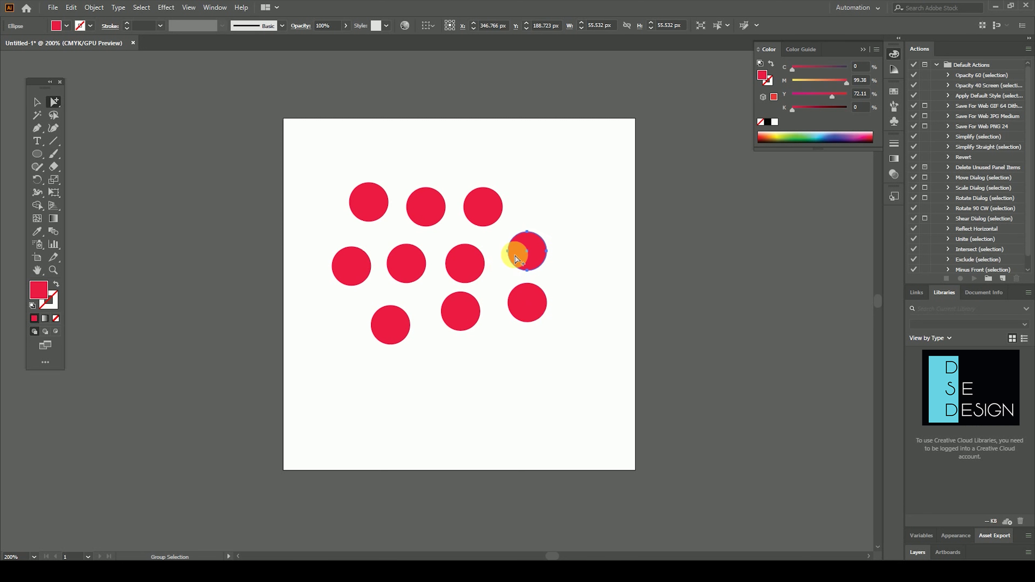
{"action": "left_click", "coordinate": [476, 210]}
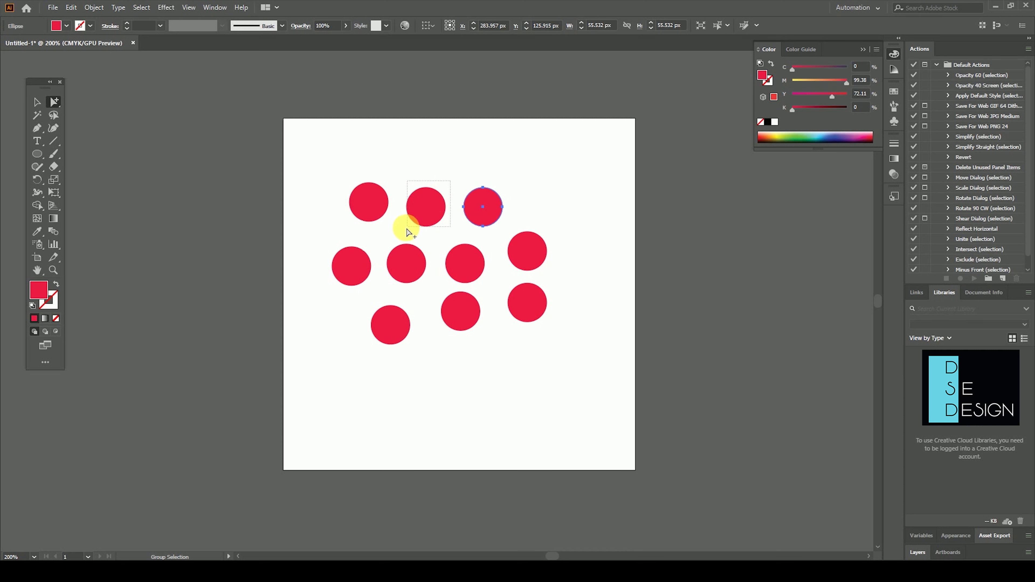
{"action": "left_click", "coordinate": [369, 202]}
{"action": "left_click", "coordinate": [354, 265]}
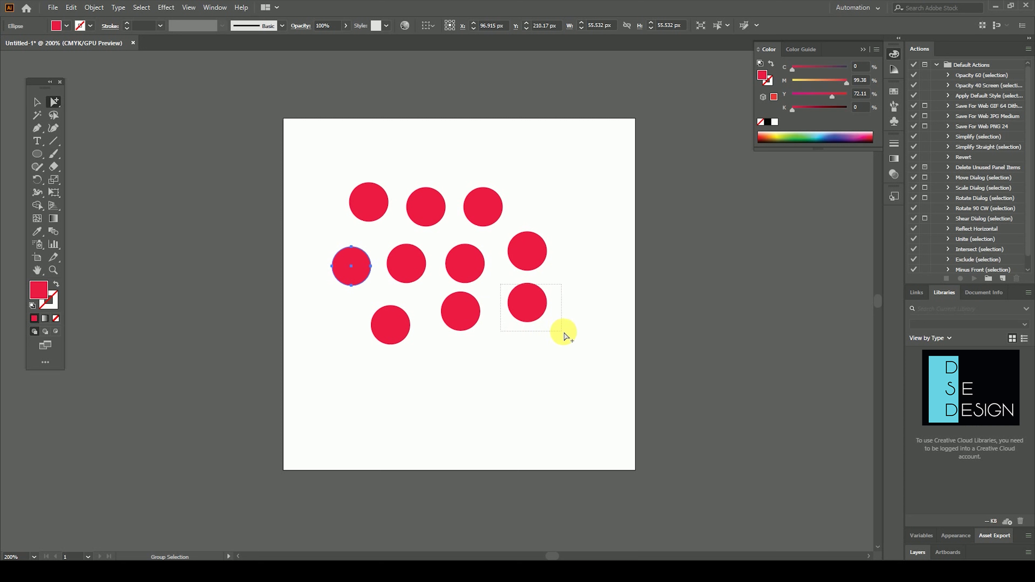
{"action": "left_click", "coordinate": [530, 289]}
Step: Drag the right-side, bottom, and middle circles into new positions
{"action": "left_click_drag", "start_coordinate": [530, 289], "coordinate": [558, 351]}
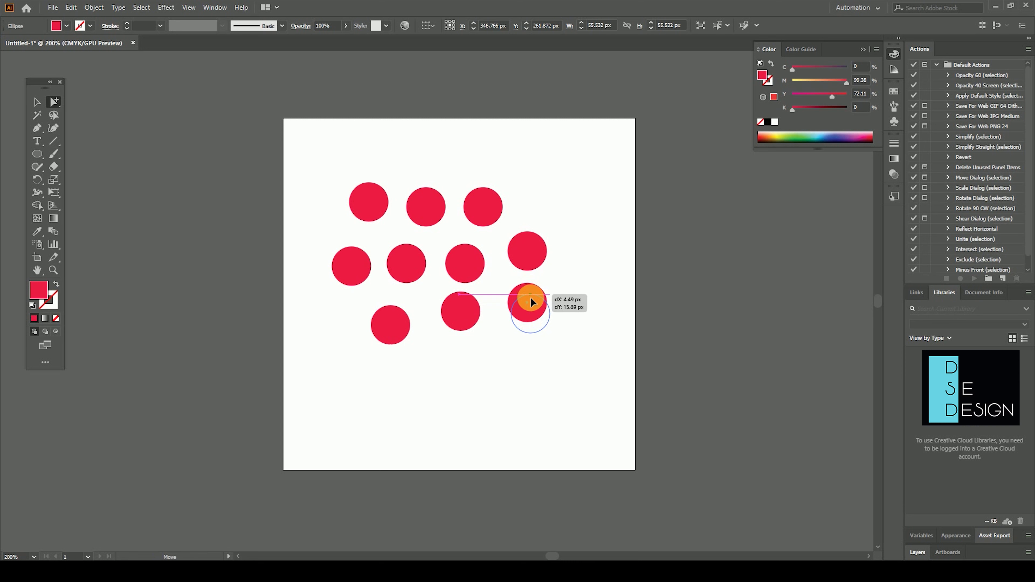
{"action": "left_click_drag", "start_coordinate": [546, 264], "coordinate": [574, 234]}
{"action": "left_click_drag", "start_coordinate": [556, 347], "coordinate": [536, 294]}
{"action": "left_click_drag", "start_coordinate": [468, 324], "coordinate": [448, 369]}
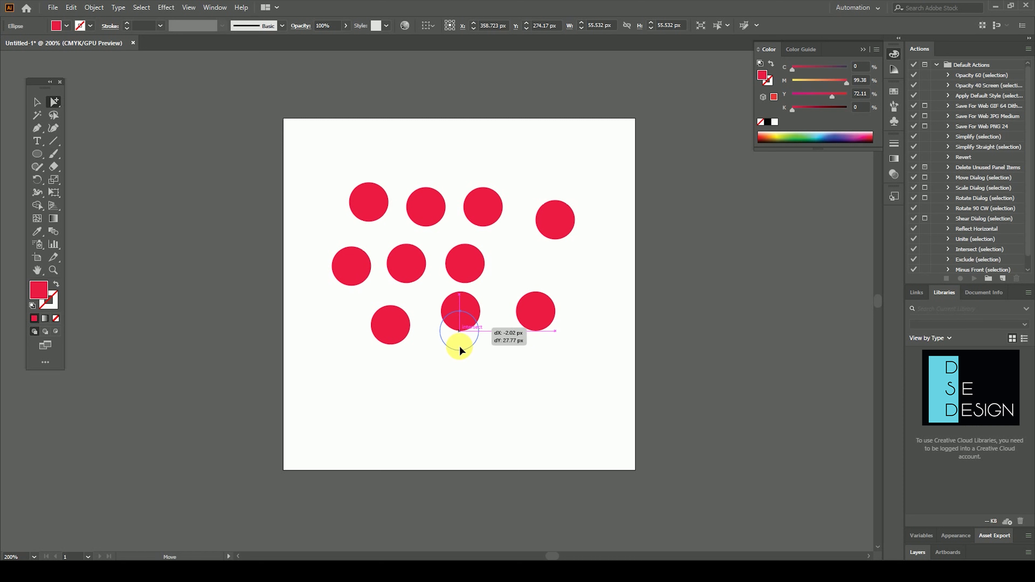
{"action": "mouse_move", "coordinate": [471, 261]}
{"action": "left_mouse_down"}
{"action": "mouse_move", "coordinate": [518, 264]}
{"action": "mouse_move", "coordinate": [470, 278]}
{"action": "left_mouse_up"}
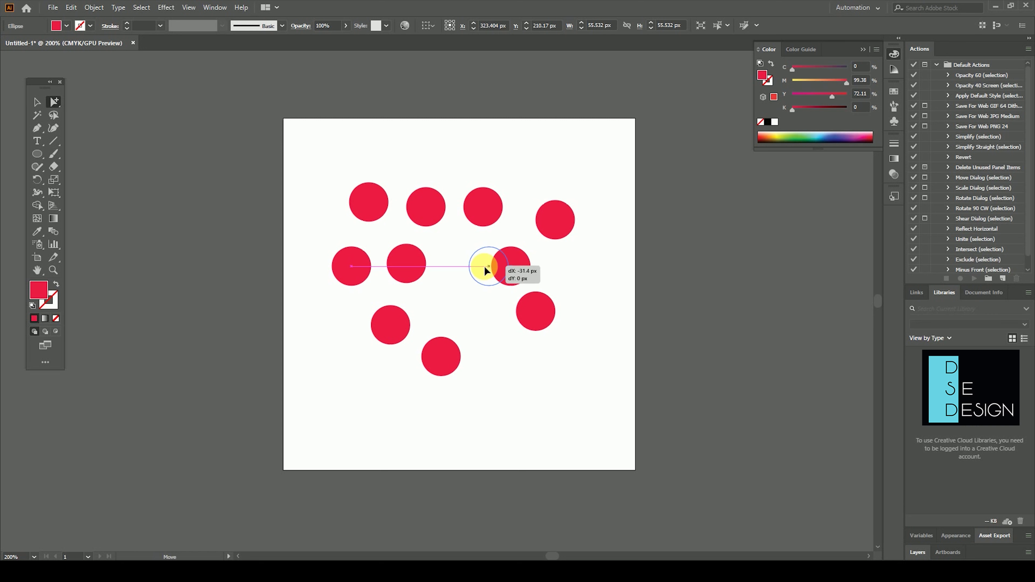
{"action": "mouse_move", "coordinate": [534, 310]}
{"action": "left_mouse_down"}
{"action": "mouse_move", "coordinate": [563, 333]}
{"action": "mouse_move", "coordinate": [522, 324]}
{"action": "left_mouse_up"}
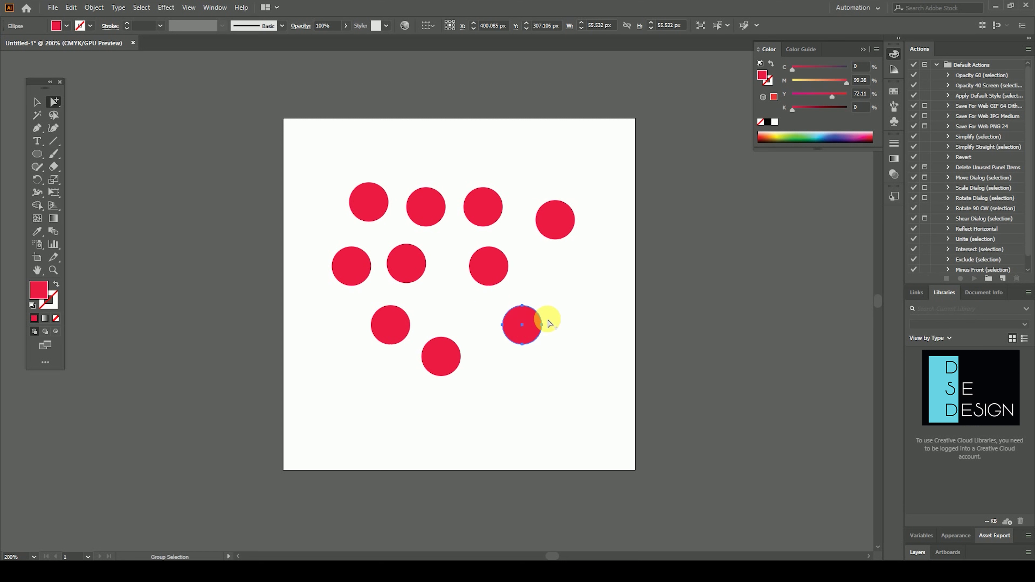
Step: Scatter more circles toward the top, left, and centre of the artboard
{"action": "left_click_drag", "start_coordinate": [417, 269], "coordinate": [539, 153]}
{"action": "left_click_drag", "start_coordinate": [564, 222], "coordinate": [585, 268]}
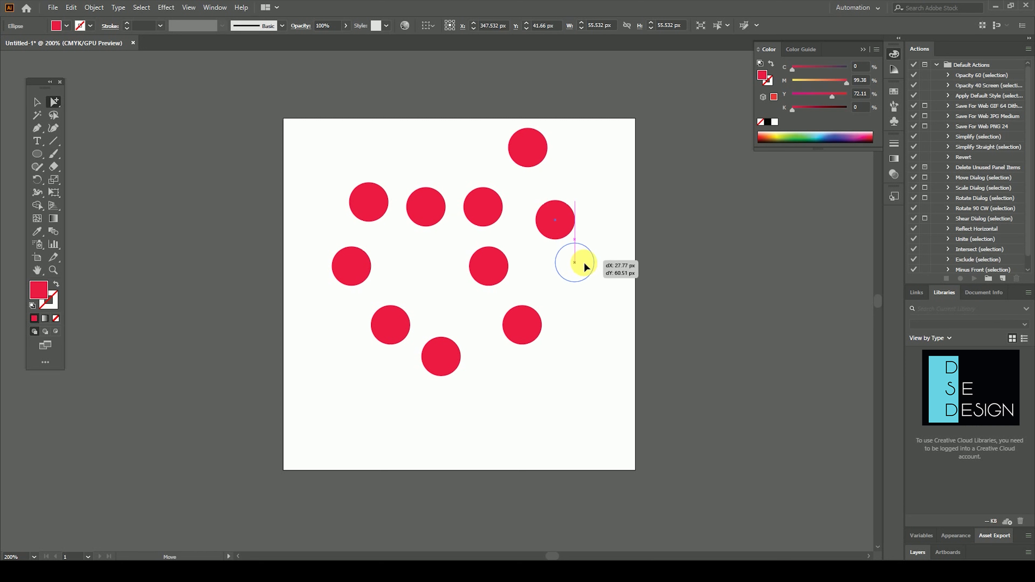
{"action": "left_click_drag", "start_coordinate": [491, 266], "coordinate": [442, 271]}
{"action": "left_click_drag", "start_coordinate": [477, 220], "coordinate": [502, 260]}
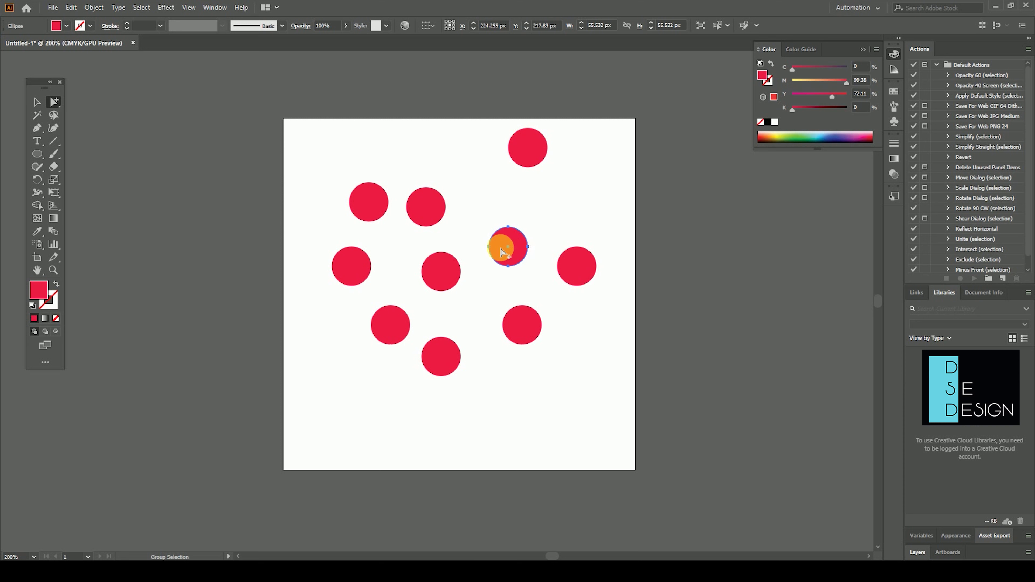
{"action": "left_click_drag", "start_coordinate": [437, 210], "coordinate": [452, 153]}
{"action": "left_click_drag", "start_coordinate": [365, 200], "coordinate": [330, 180]}
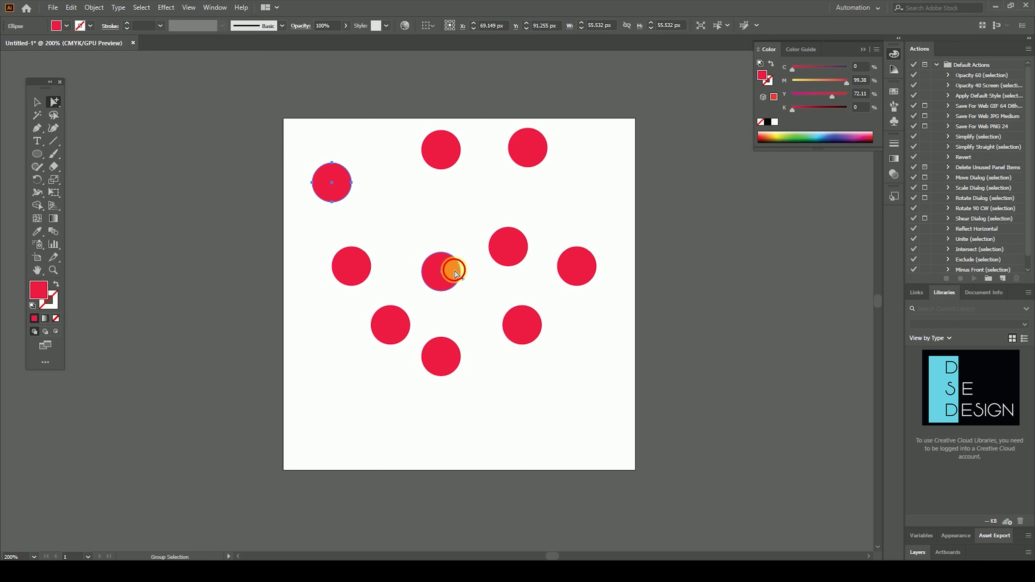
{"action": "left_click_drag", "start_coordinate": [453, 269], "coordinate": [424, 234]}
{"action": "left_click_drag", "start_coordinate": [513, 248], "coordinate": [523, 230]}
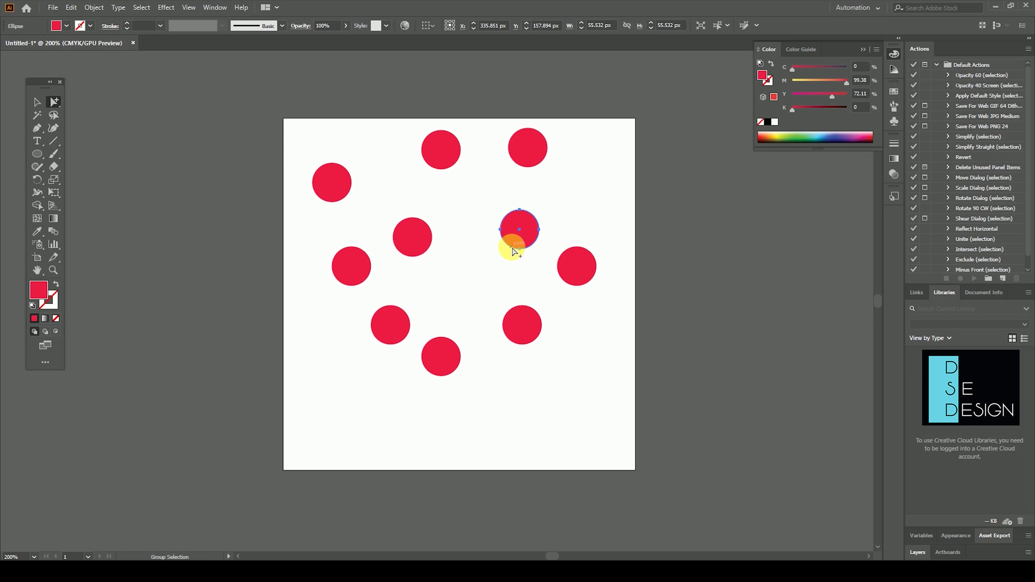
Step: Select the whole circle group with the Selection Tool and shift it slightly
{"action": "left_click", "coordinate": [420, 231], "text": "shift"}
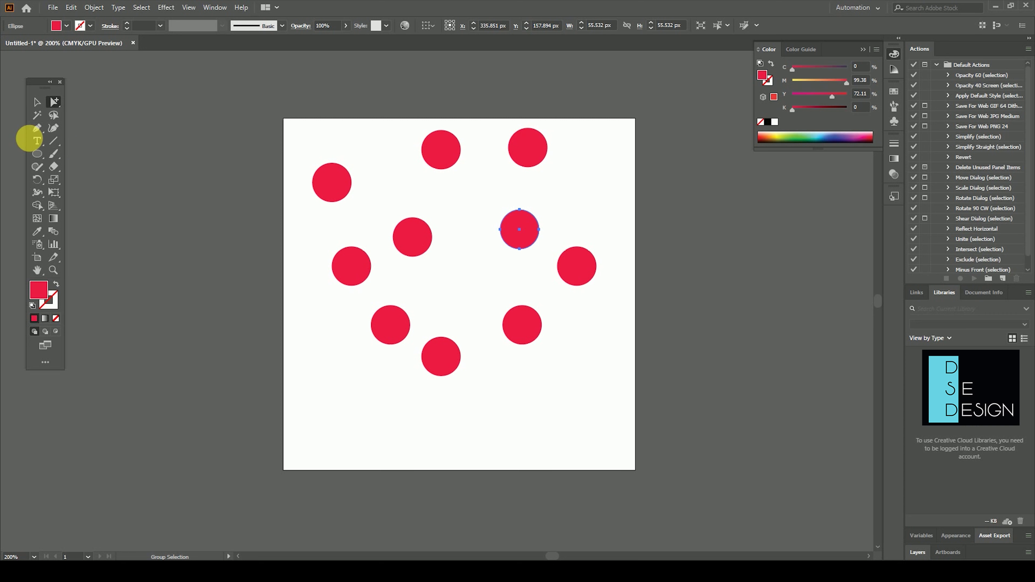
{"action": "left_click", "coordinate": [32, 103]}
{"action": "left_click", "coordinate": [359, 208]}
{"action": "mouse_move", "coordinate": [355, 195]}
{"action": "left_mouse_down"}
{"action": "mouse_move", "coordinate": [422, 196]}
{"action": "mouse_move", "coordinate": [390, 222]}
{"action": "mouse_move", "coordinate": [355, 200]}
{"action": "left_mouse_up"}
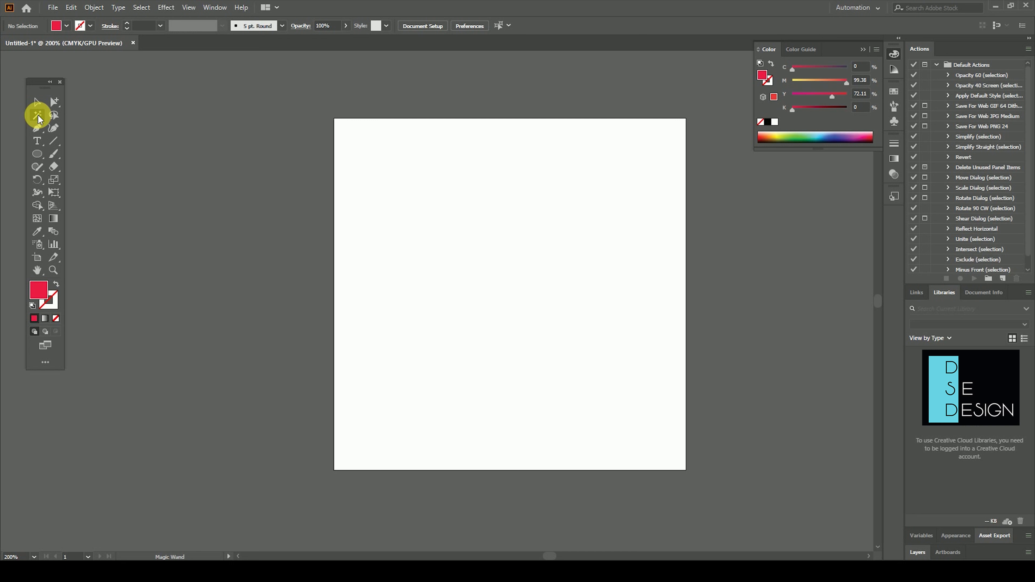
Step: Draw a small hexagon near the artboard's top-left with the Polygon Tool
{"action": "left_click", "coordinate": [38, 154]}
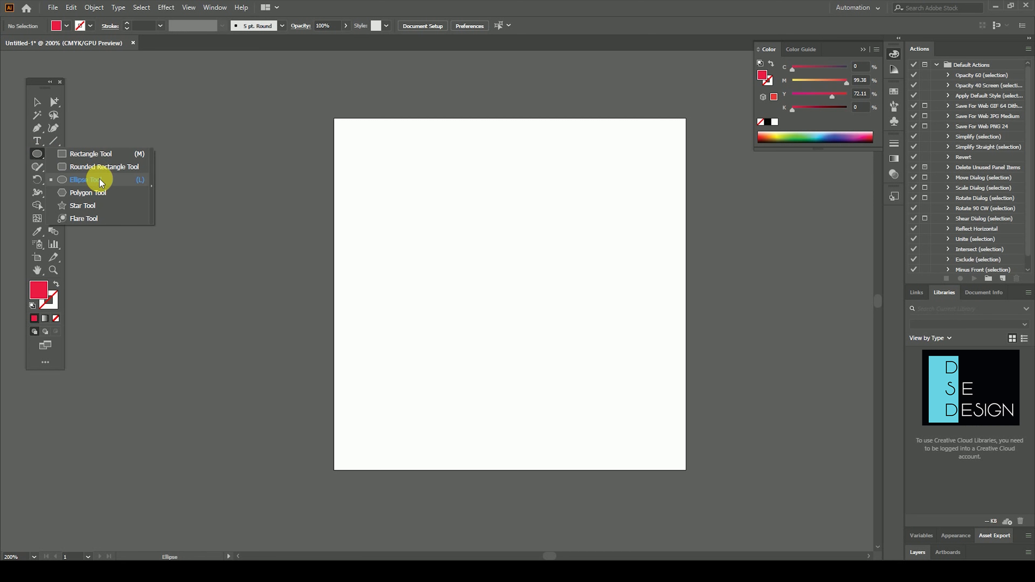
{"action": "left_click", "coordinate": [102, 192]}
{"action": "left_click_drag", "start_coordinate": [364, 156], "coordinate": [386, 171]}
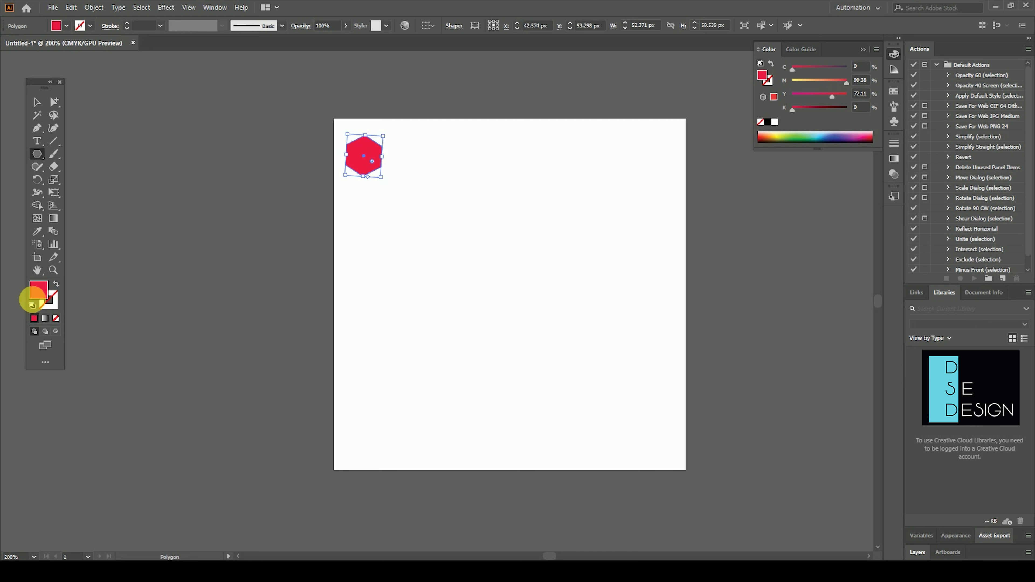
Step: Fill the hexagon dark red 3A000F and nudge it slightly right and down
{"action": "double_click", "coordinate": [36, 293]}
{"action": "left_click_drag", "start_coordinate": [495, 257], "coordinate": [512, 319]}
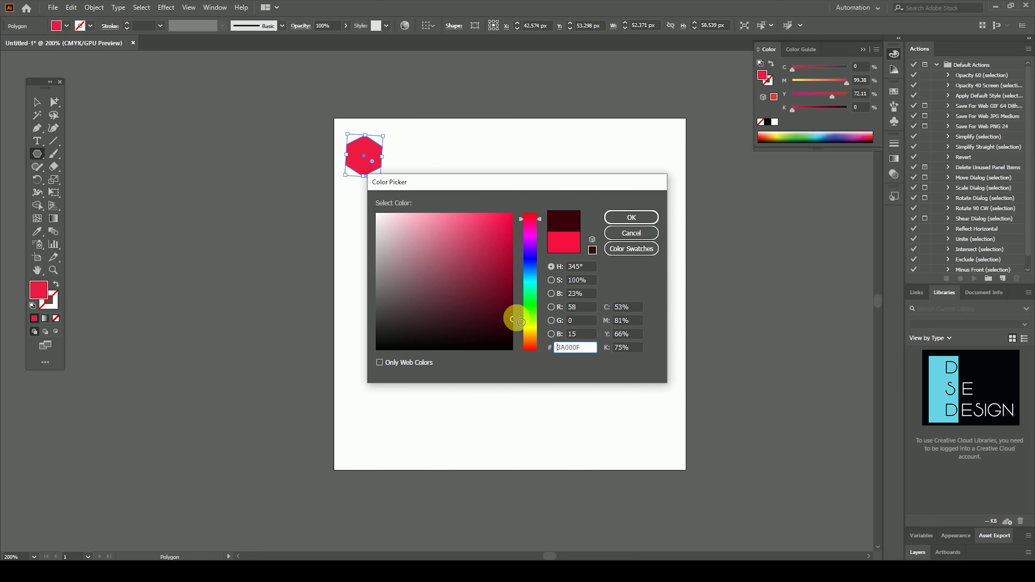
{"action": "left_click", "coordinate": [632, 217]}
{"action": "left_click", "coordinate": [36, 101]}
{"action": "left_click_drag", "start_coordinate": [372, 154], "coordinate": [383, 158]}
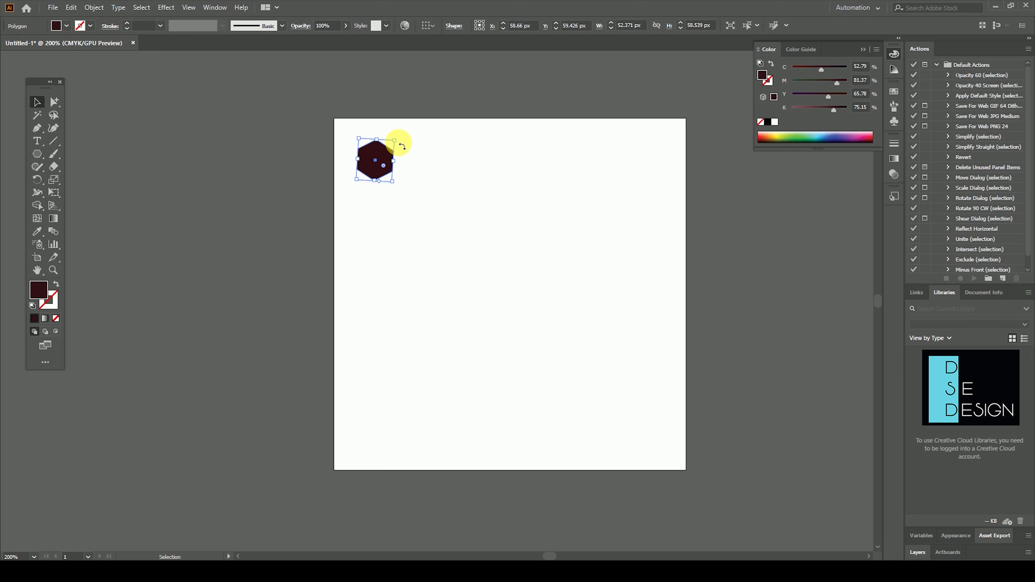
Step: Alt-drag and repeat hexagon copies with Ctrl+D to build a top row of seven
{"action": "left_click", "coordinate": [419, 165]}
{"action": "left_click_drag", "start_coordinate": [380, 163], "coordinate": [423, 163]}
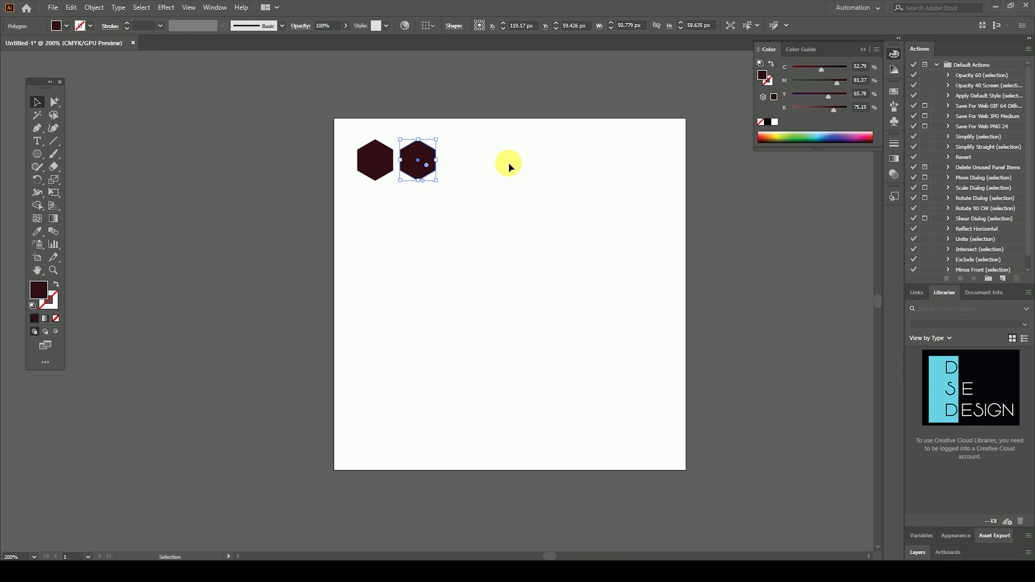
{"action": "key", "text": "ctrl+d"}
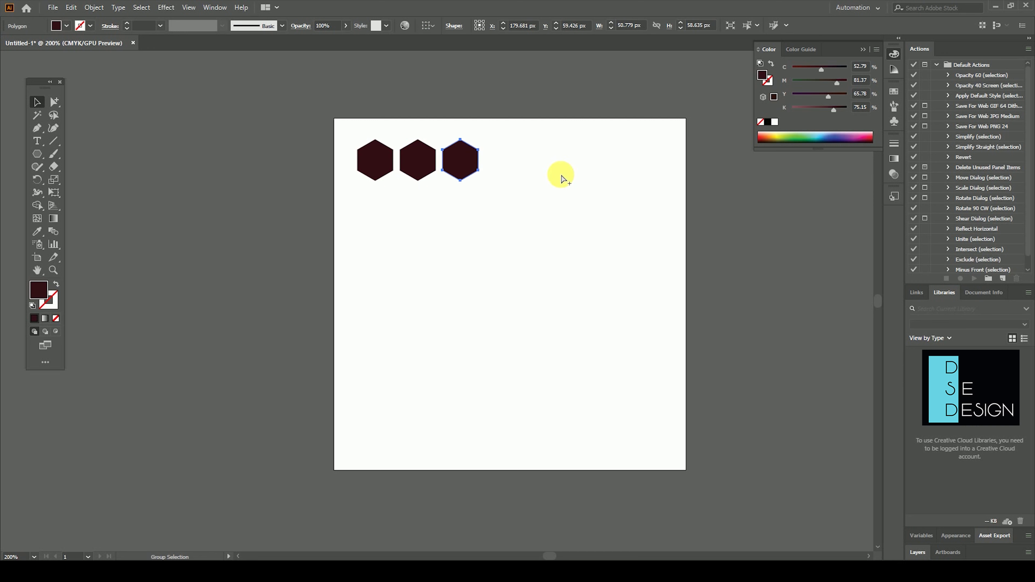
{"action": "key", "text": "ctrl+d"}
{"action": "key", "text": "ctrl+d"}
{"action": "key", "text": "ctrl+d"}
{"action": "key", "text": "ctrl+d"}
{"action": "left_click_drag", "start_coordinate": [705, 119], "coordinate": [336, 215]}
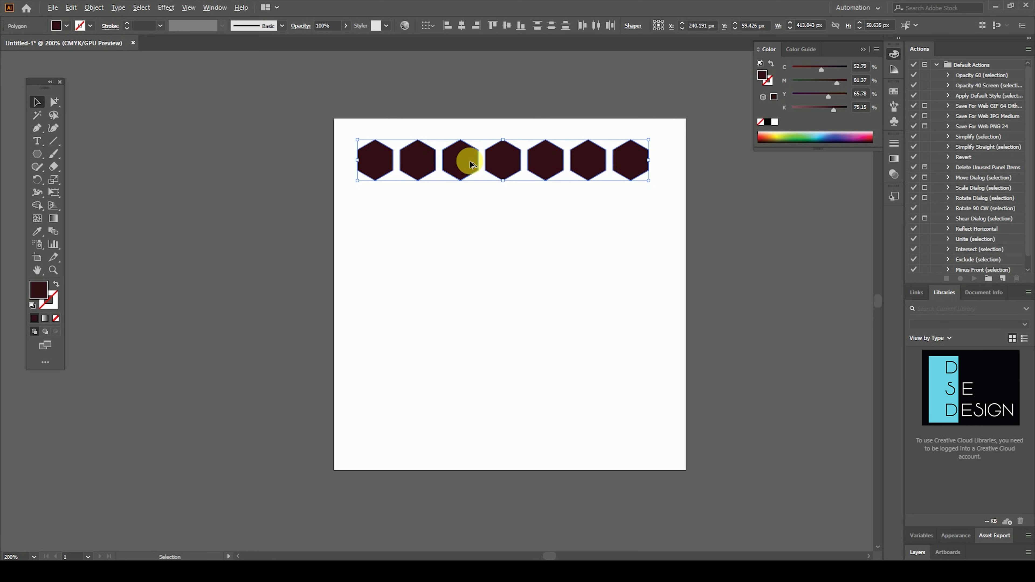
{"action": "left_click", "coordinate": [462, 197]}
{"action": "left_click_drag", "start_coordinate": [462, 163], "coordinate": [463, 202], "text": "alt"}
{"action": "key", "text": "ctrl+z"}
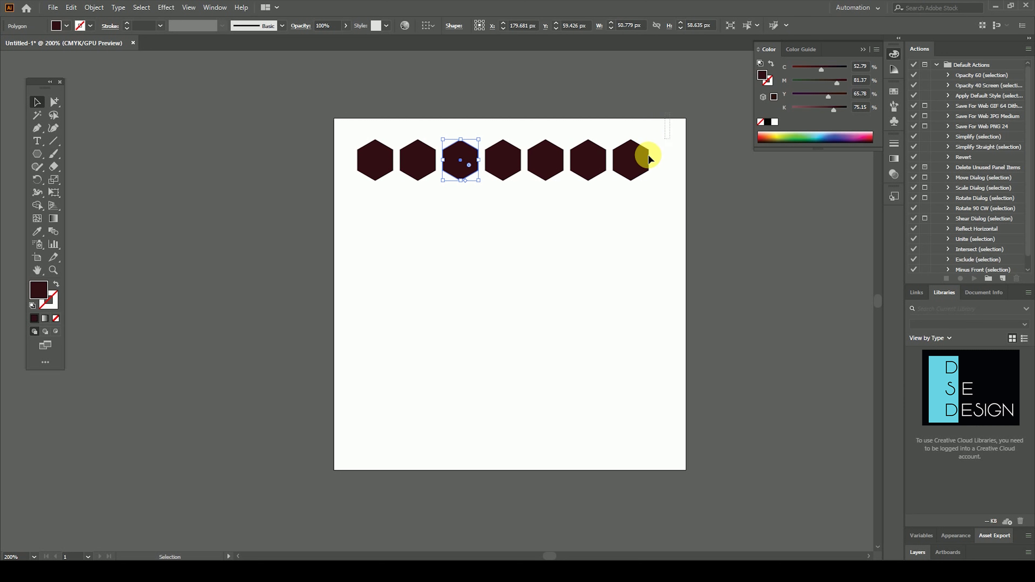
Step: Copy the seven-hexagon row below and fill the new row bright red E50042
{"action": "left_click_drag", "start_coordinate": [650, 155], "coordinate": [261, 213]}
{"action": "left_click_drag", "start_coordinate": [414, 159], "coordinate": [413, 206], "text": "alt"}
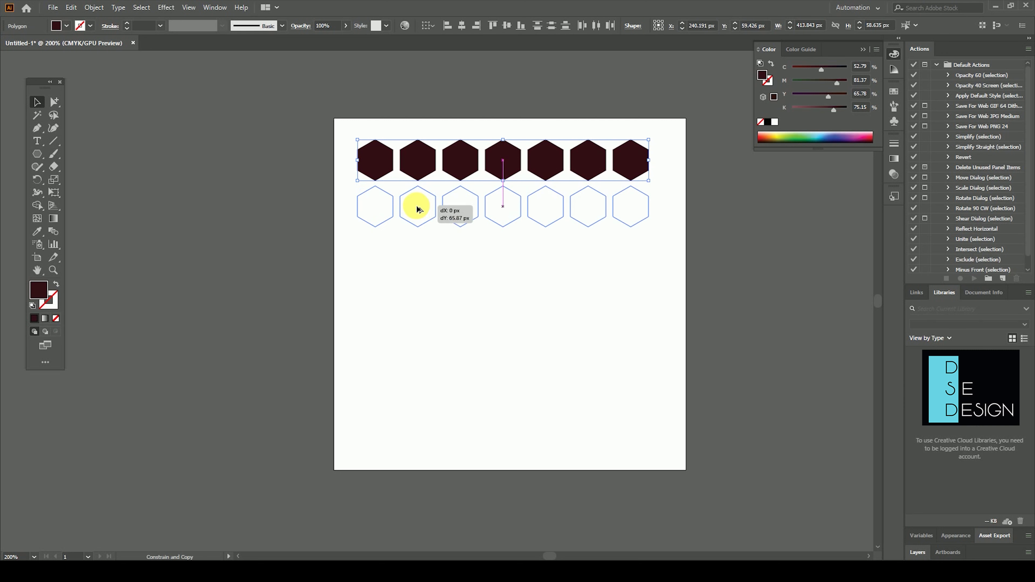
{"action": "double_click", "coordinate": [42, 292]}
{"action": "left_click", "coordinate": [512, 227]}
{"action": "left_click", "coordinate": [631, 218]}
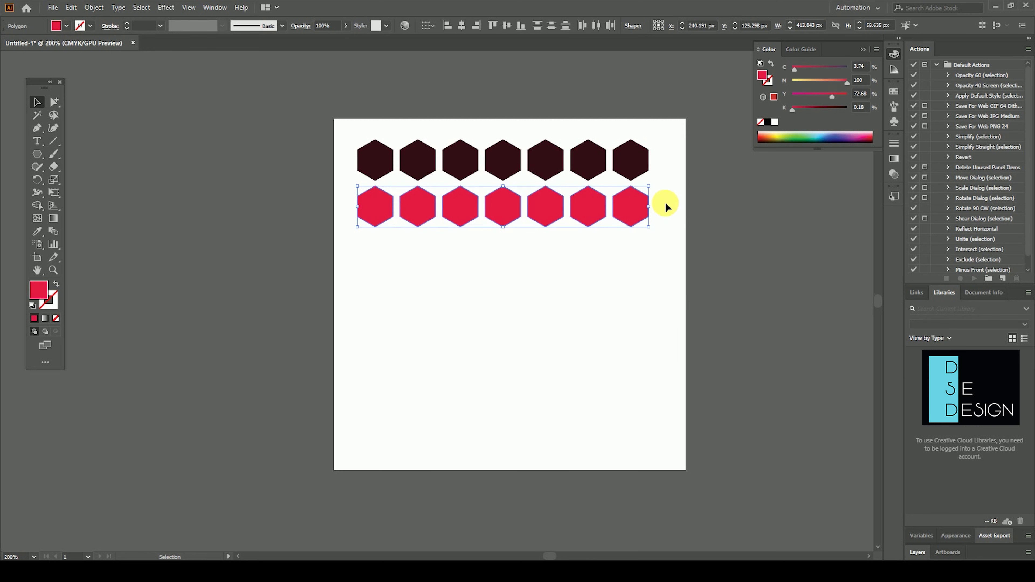
Step: Copy the red row downward and repeat twice for four bright red rows
{"action": "left_click", "coordinate": [704, 190]}
{"action": "left_click", "coordinate": [386, 213]}
{"action": "left_click_drag", "start_coordinate": [460, 220], "coordinate": [497, 255]}
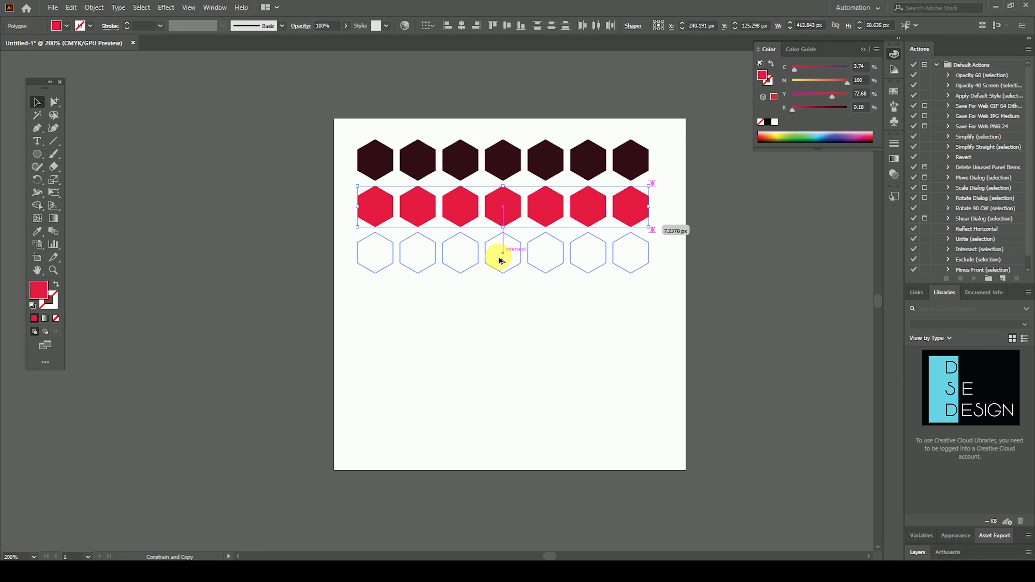
{"action": "key", "text": "ctrl+d"}
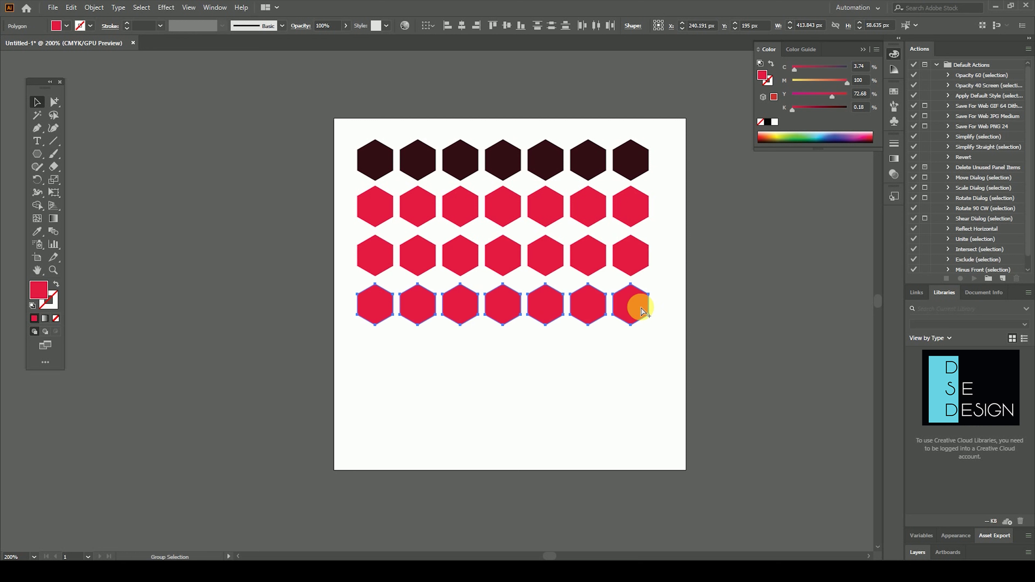
{"action": "key", "text": "ctrl+d"}
{"action": "left_click", "coordinate": [723, 240]}
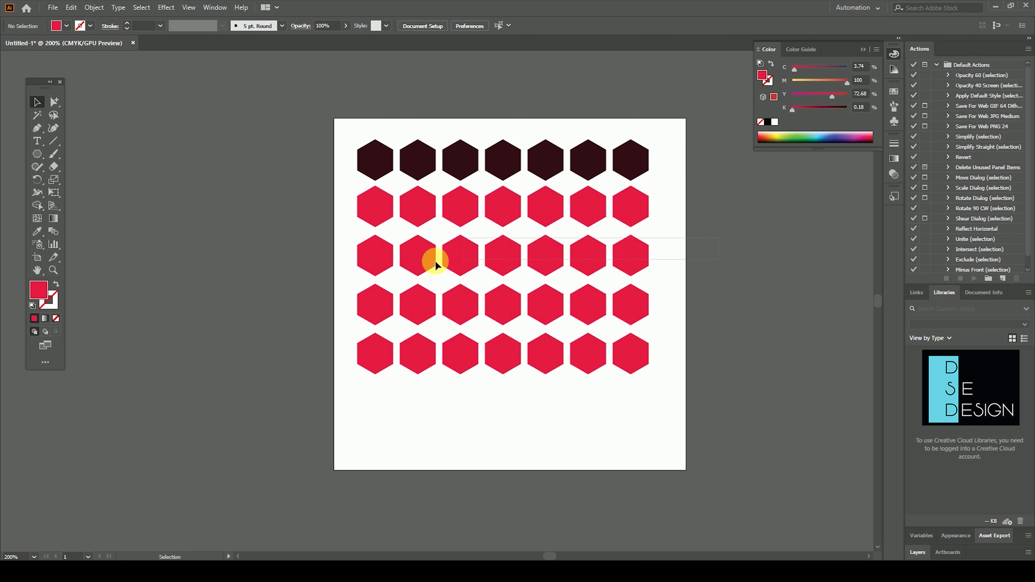
Step: Fill the third hexagon row with dark green
{"action": "left_click_drag", "start_coordinate": [436, 262], "coordinate": [331, 271]}
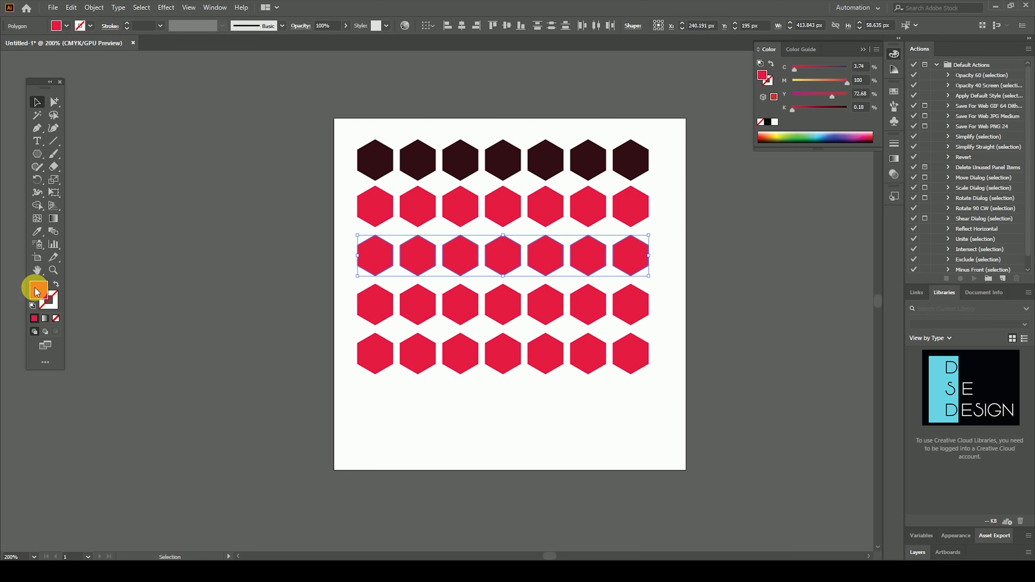
{"action": "double_click", "coordinate": [36, 292]}
{"action": "left_click", "coordinate": [530, 311]}
{"action": "left_click", "coordinate": [508, 282]}
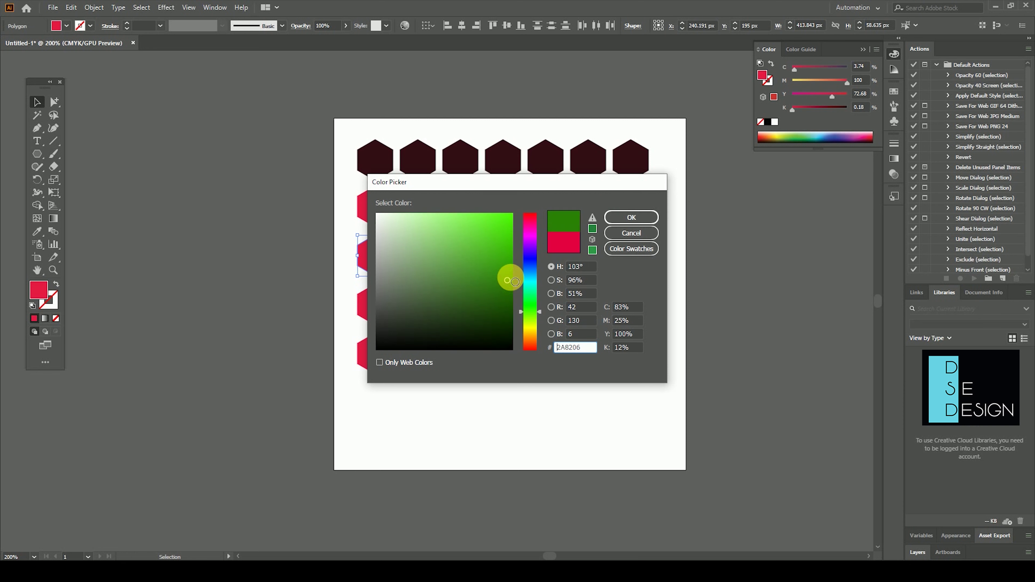
{"action": "left_click", "coordinate": [632, 218]}
Step: Fill the fourth hexagon row with deep navy blue
{"action": "left_click_drag", "start_coordinate": [703, 276], "coordinate": [302, 326]}
{"action": "left_click_drag", "start_coordinate": [685, 300], "coordinate": [300, 309]}
{"action": "double_click", "coordinate": [36, 290]}
{"action": "mouse_move", "coordinate": [530, 271]}
{"action": "left_mouse_down"}
{"action": "mouse_move", "coordinate": [524, 254]}
{"action": "mouse_move", "coordinate": [525, 279]}
{"action": "left_mouse_up"}
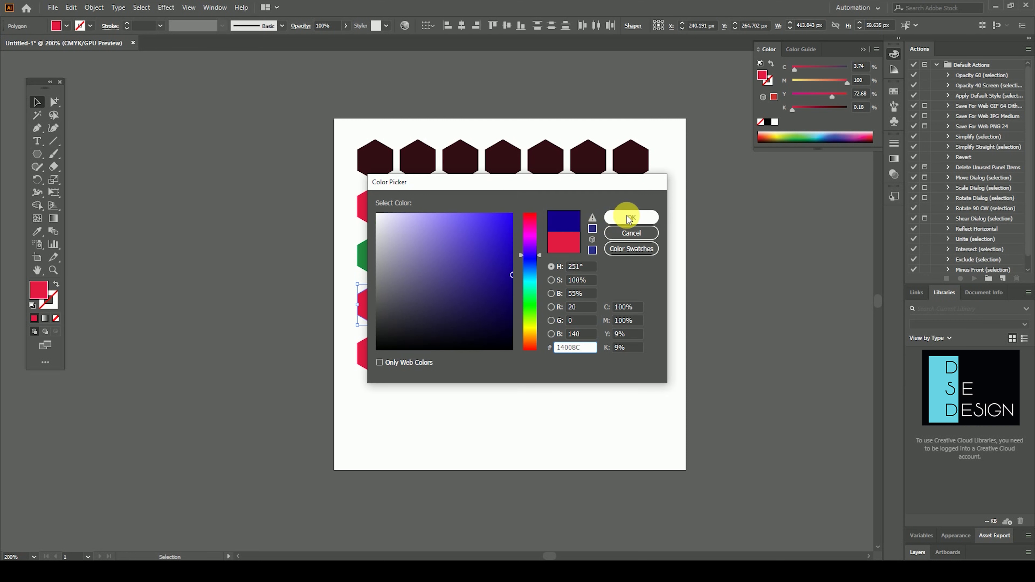
{"action": "left_click", "coordinate": [628, 218]}
Step: Fill the bottom hexagon row with golden yellow
{"action": "left_click_drag", "start_coordinate": [699, 328], "coordinate": [294, 384]}
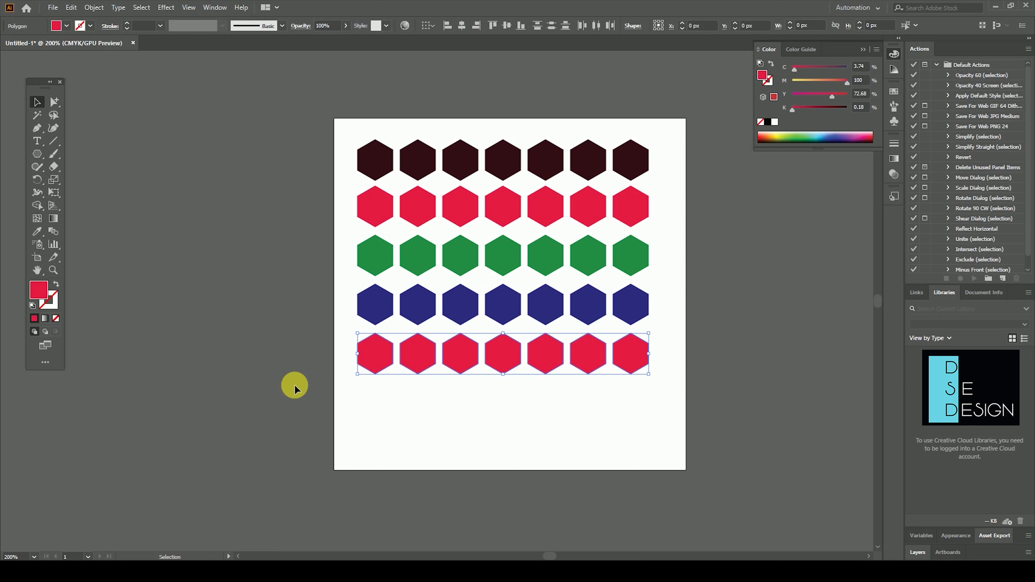
{"action": "double_click", "coordinate": [34, 290]}
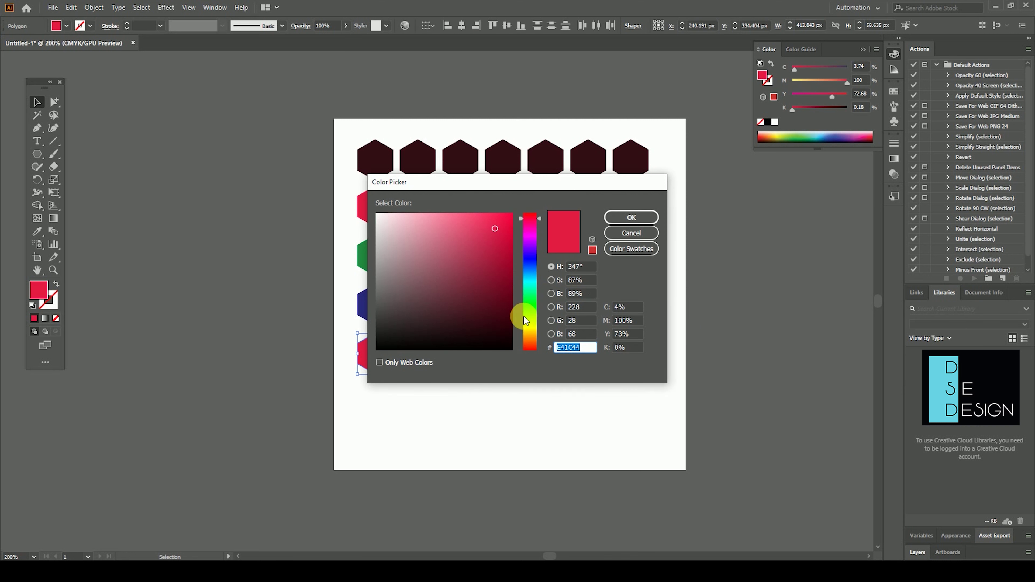
{"action": "left_click_drag", "start_coordinate": [524, 317], "coordinate": [532, 334]}
{"action": "left_click", "coordinate": [501, 274]}
{"action": "left_click_drag", "start_coordinate": [513, 237], "coordinate": [512, 225]}
{"action": "left_click", "coordinate": [631, 217]}
Step: Select the whole hexagon grid and move it down and right
{"action": "left_click", "coordinate": [737, 268]}
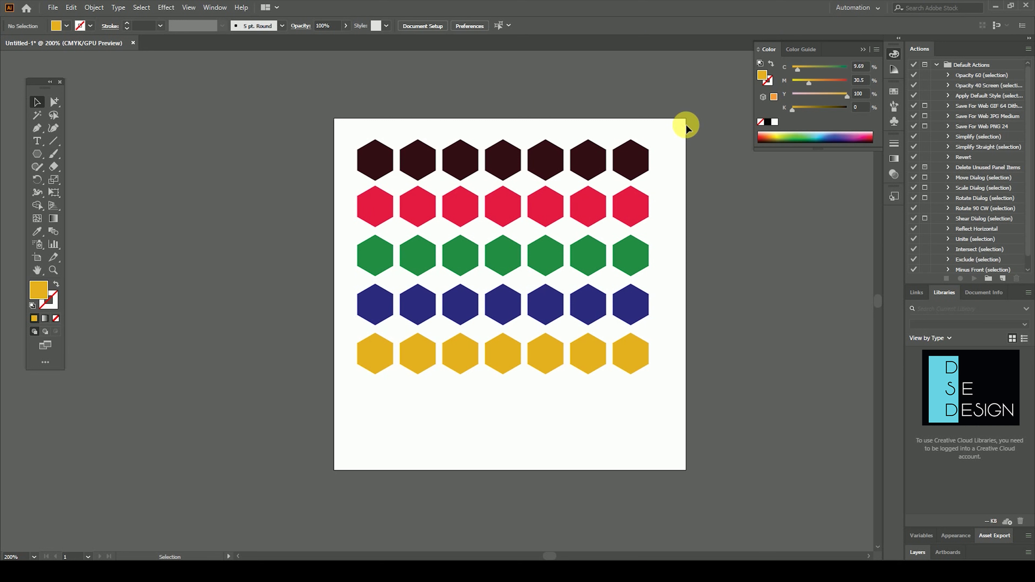
{"action": "left_click_drag", "start_coordinate": [690, 121], "coordinate": [264, 444]}
{"action": "left_click_drag", "start_coordinate": [493, 266], "coordinate": [501, 288]}
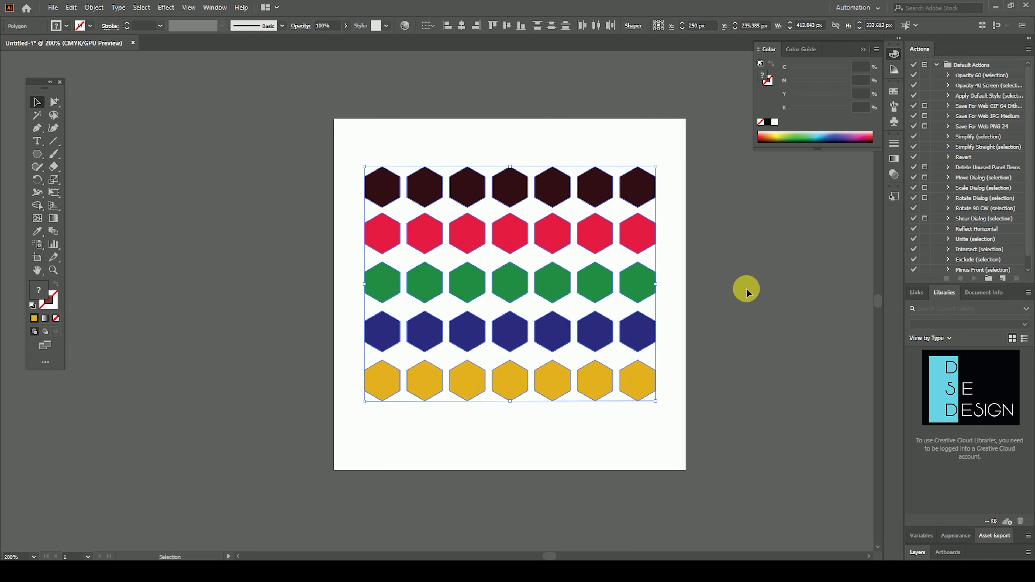
Step: Select every green hexagon at once with the Magic Wand, then deselect
{"action": "left_click", "coordinate": [741, 290]}
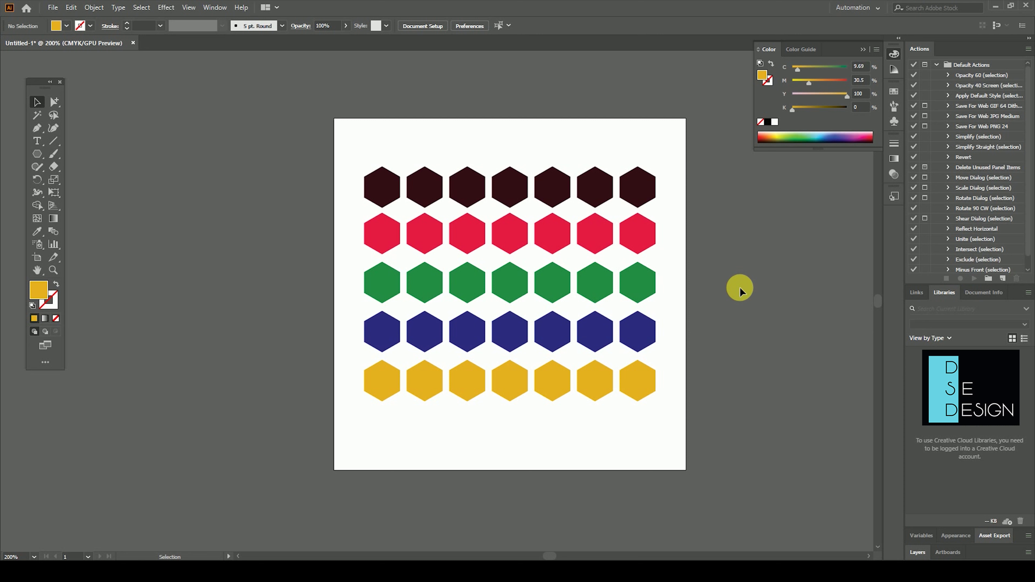
{"action": "left_click", "coordinate": [40, 116]}
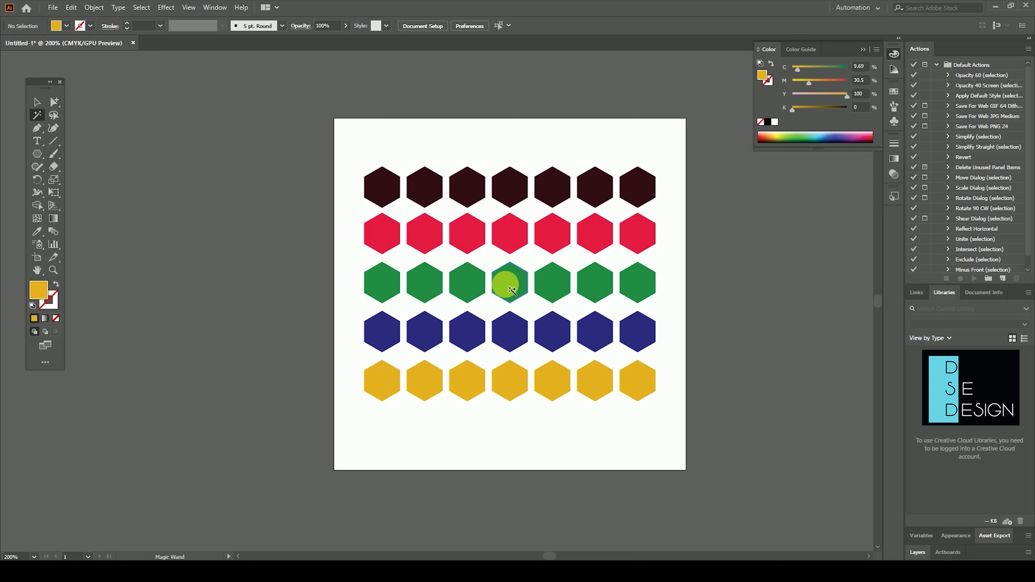
{"action": "left_click", "coordinate": [511, 290]}
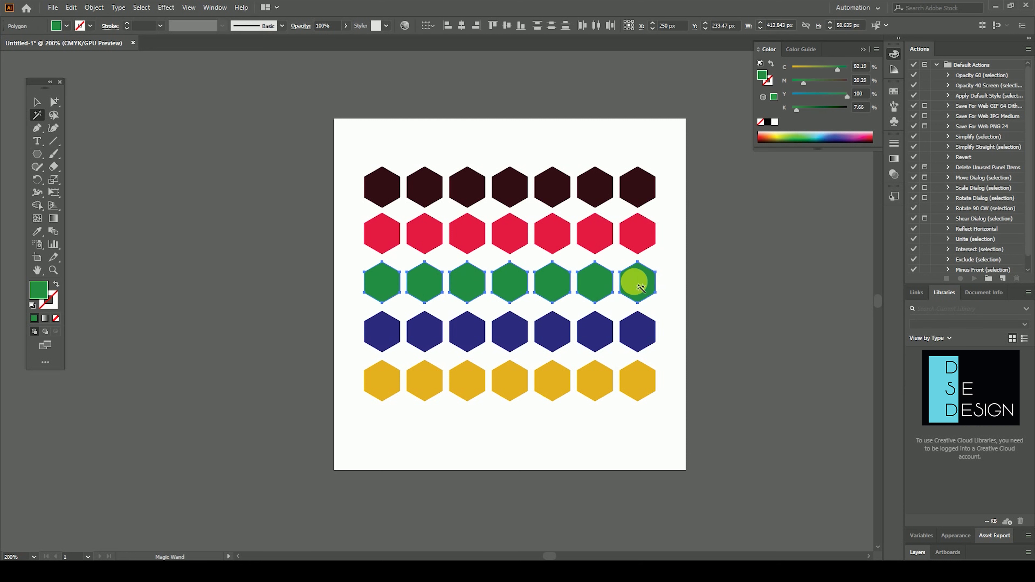
{"action": "left_click", "coordinate": [37, 102]}
{"action": "left_click", "coordinate": [574, 282]}
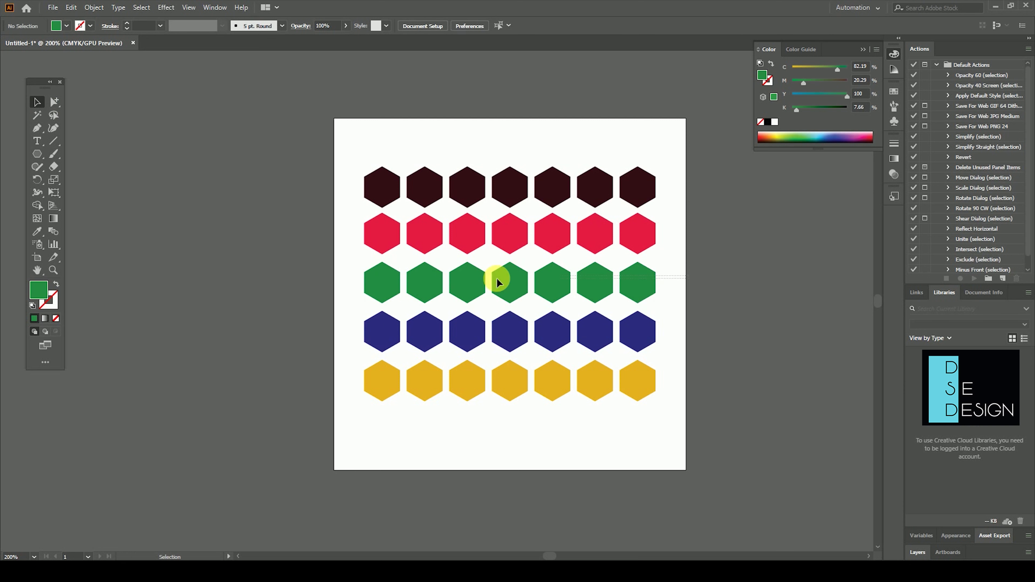
Step: Copy the green row above the grid and shrink the copy to about 320 px wide
{"action": "left_click", "coordinate": [385, 284]}
{"action": "left_click_drag", "start_coordinate": [428, 290], "coordinate": [431, 151]}
{"action": "left_click_drag", "start_coordinate": [656, 122], "coordinate": [516, 139]}
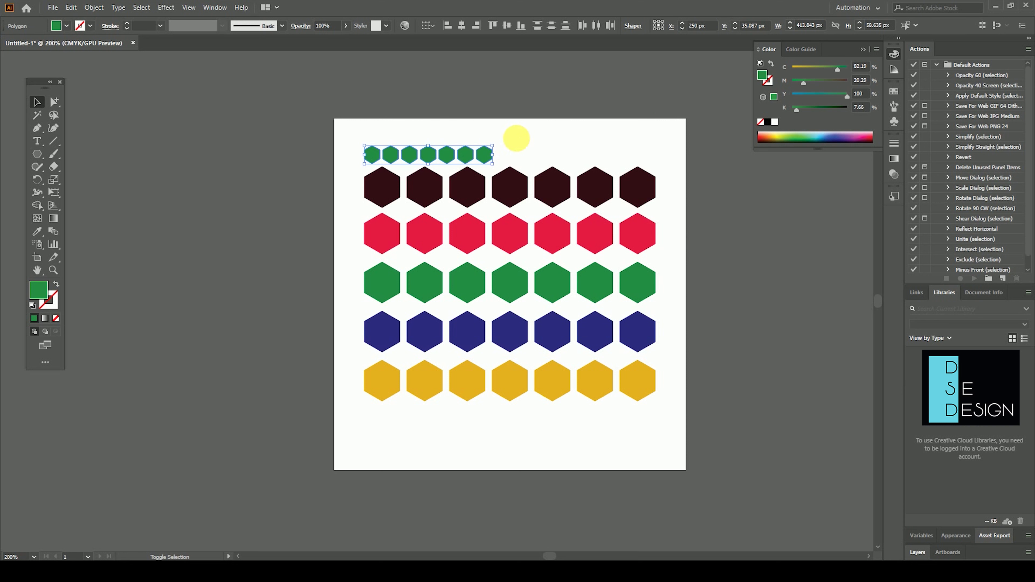
{"action": "left_click", "coordinate": [525, 122]}
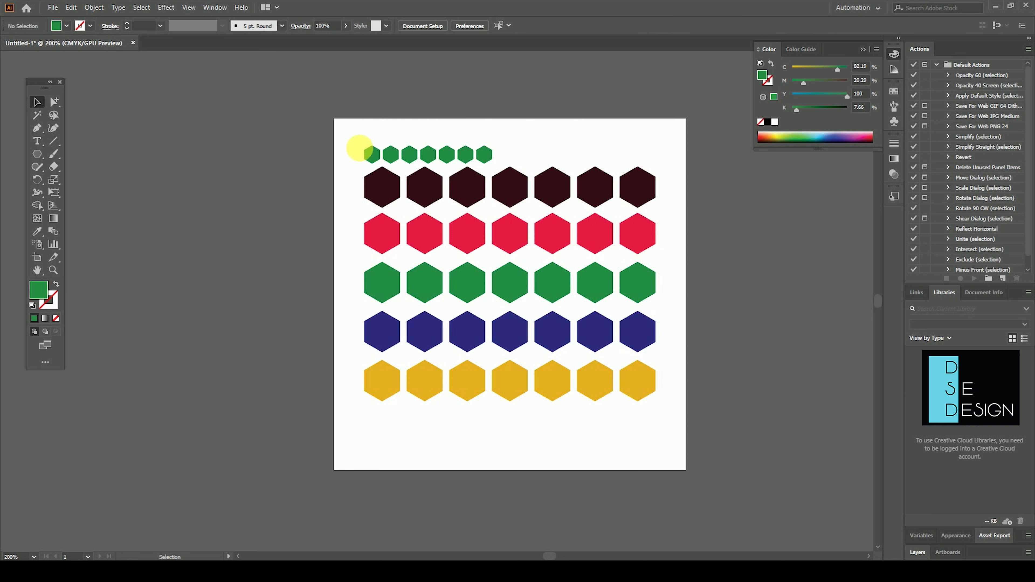
{"action": "left_click", "coordinate": [36, 117]}
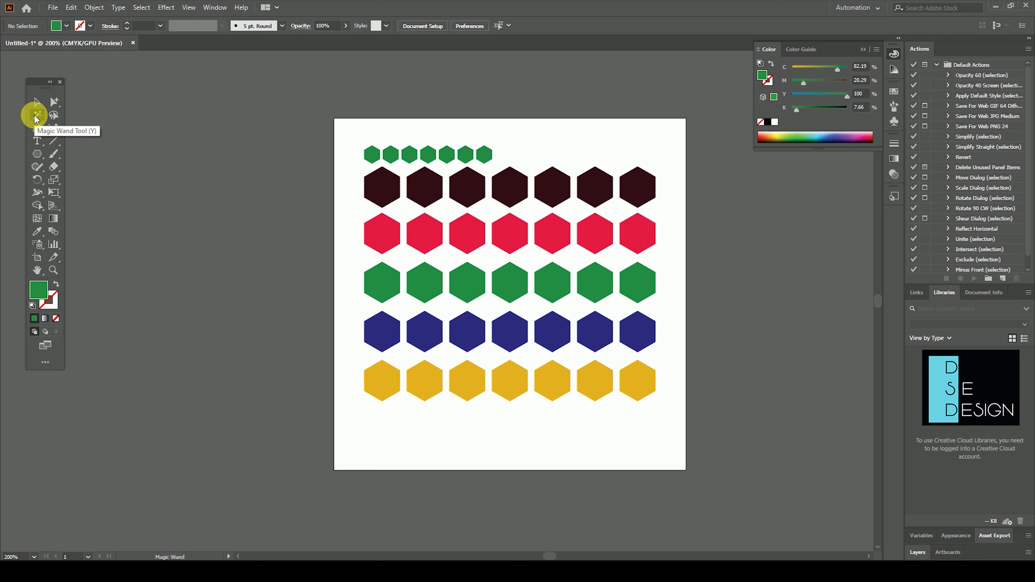
Step: Recolour all green hexagons, including the small top strip, magenta #ED06C1
{"action": "left_click", "coordinate": [485, 154]}
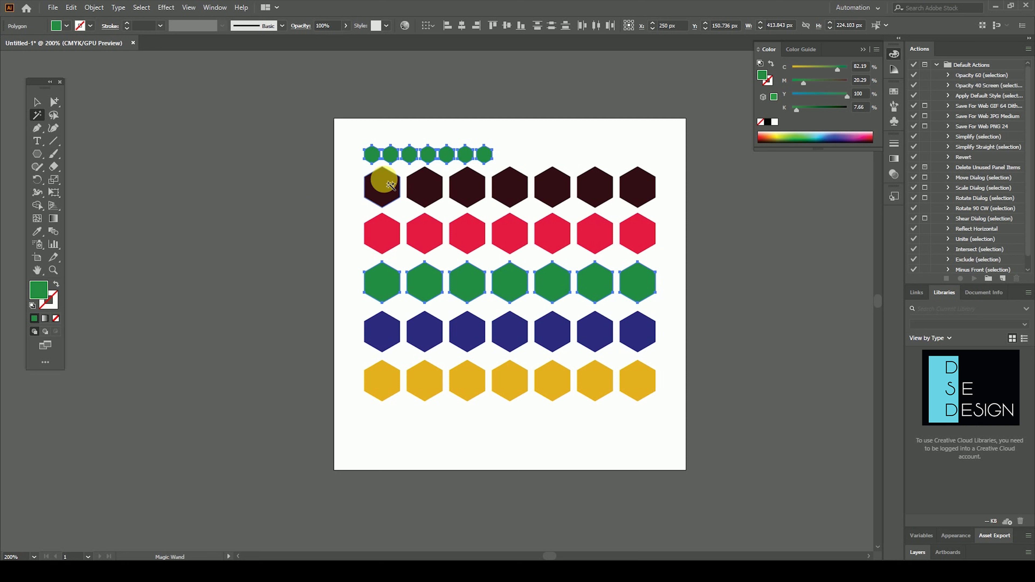
{"action": "double_click", "coordinate": [39, 290]}
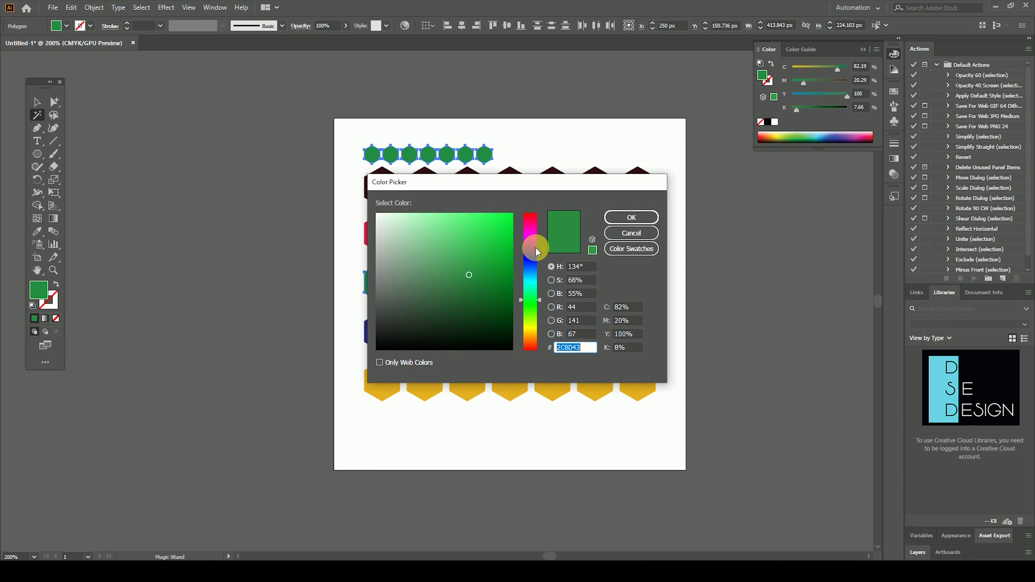
{"action": "left_click", "coordinate": [530, 231]}
{"action": "left_click_drag", "start_coordinate": [500, 238], "coordinate": [509, 223]}
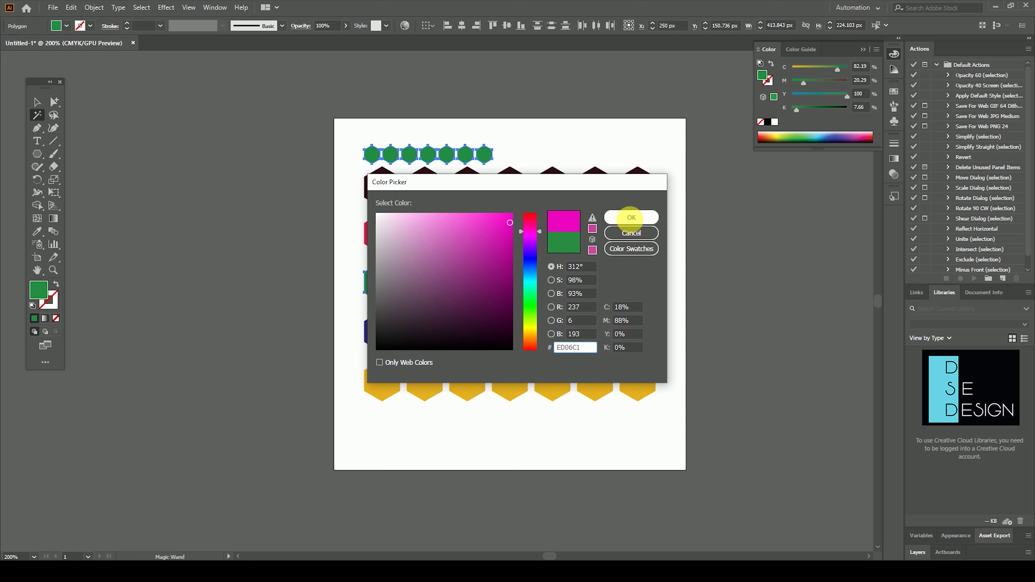
{"action": "left_click", "coordinate": [632, 221]}
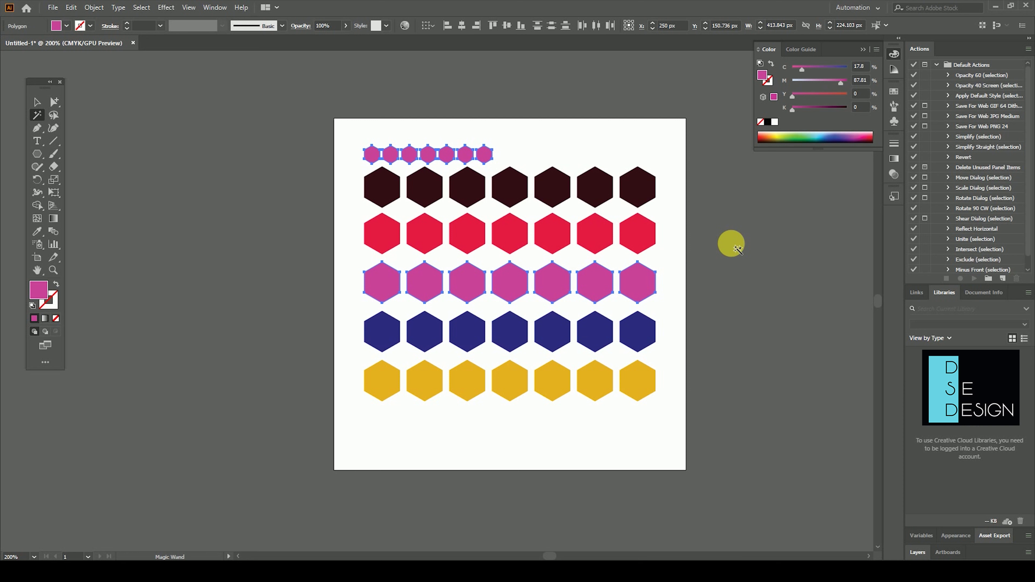
{"action": "left_click", "coordinate": [37, 102]}
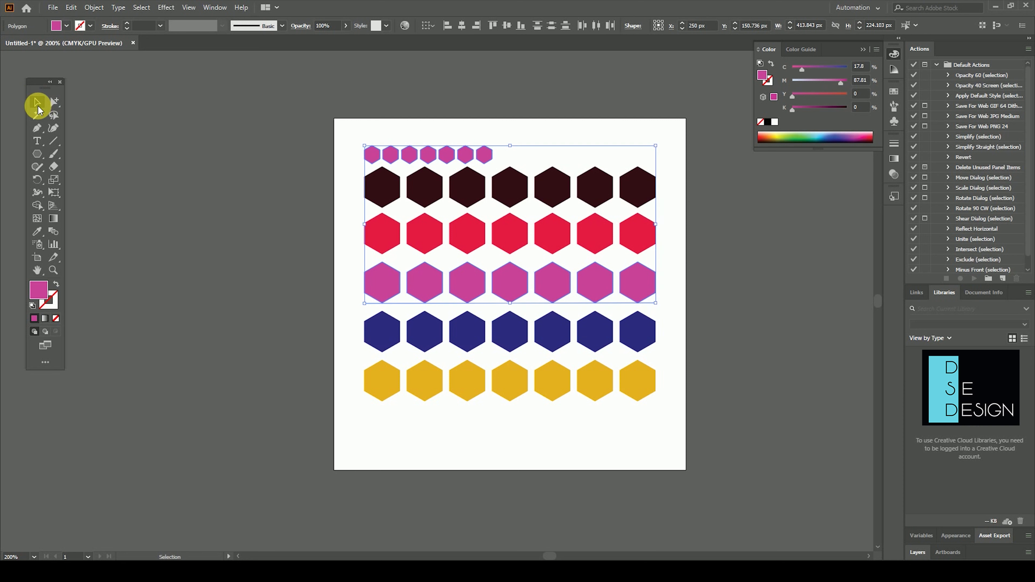
Step: Select every pink hexagon with the Magic Wand
{"action": "left_click", "coordinate": [302, 185]}
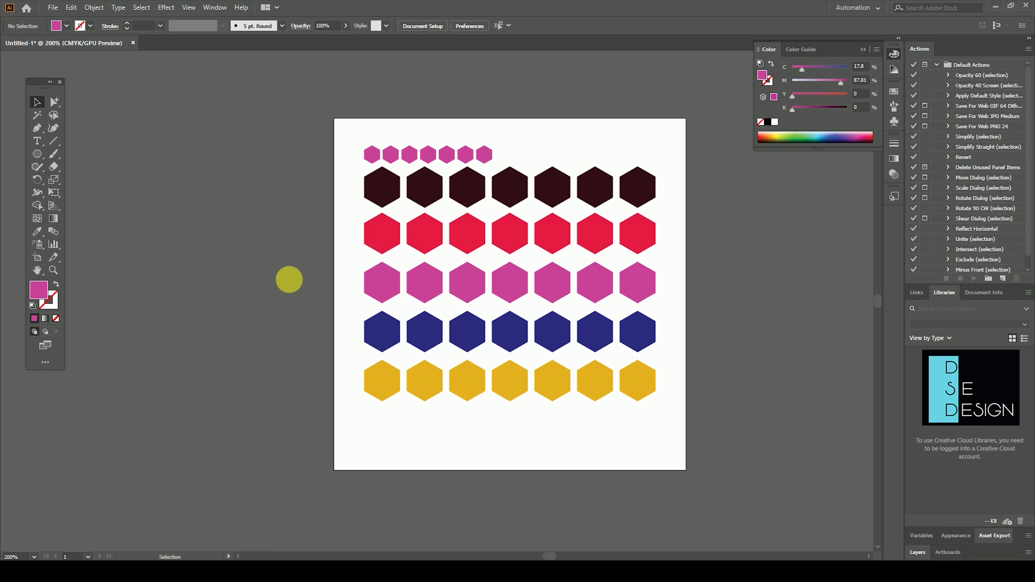
{"action": "left_click", "coordinate": [37, 115]}
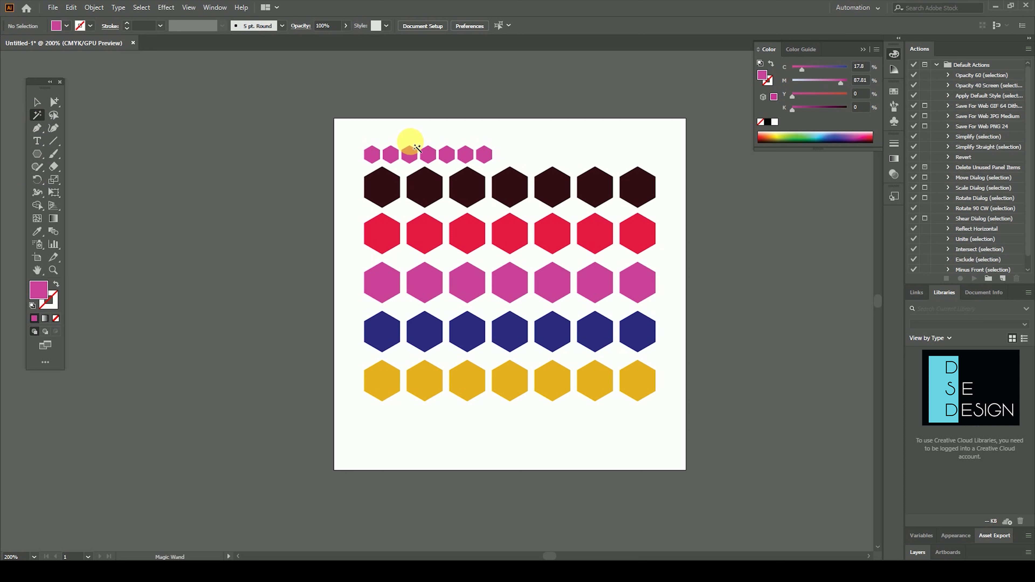
{"action": "left_click", "coordinate": [392, 156]}
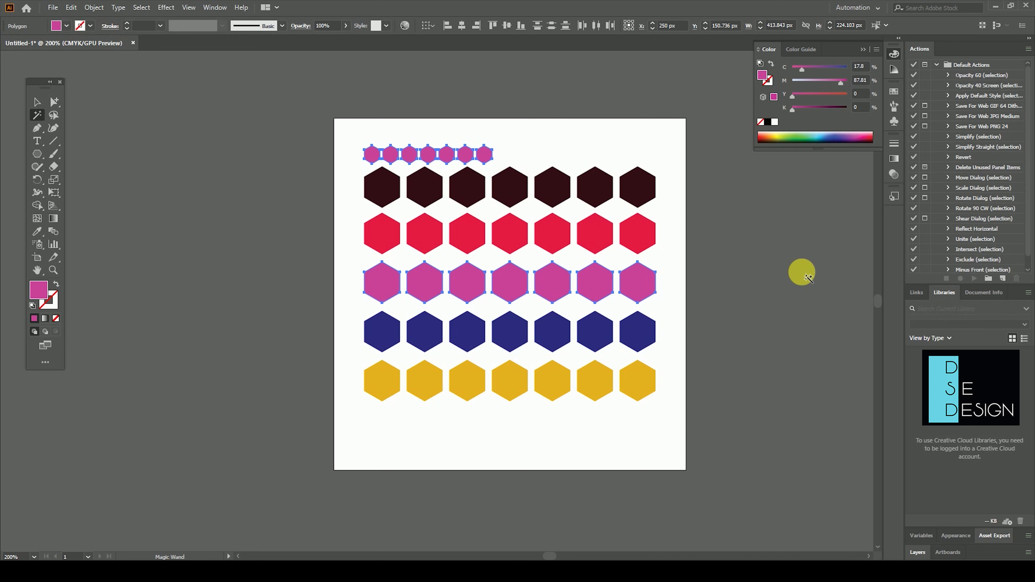
{"action": "left_click", "coordinate": [37, 101]}
Step: Delete all the hexagons and bring the Graphic Day artwork into view
{"action": "left_click_drag", "start_coordinate": [251, 106], "coordinate": [741, 463]}
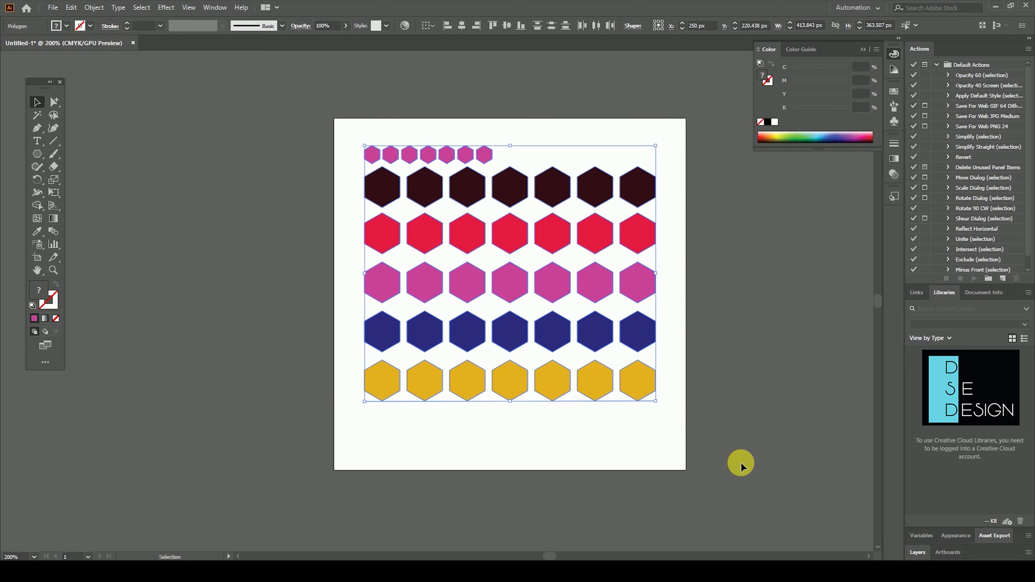
{"action": "key", "text": "Delete"}
{"action": "mouse_move", "coordinate": [767, 381]}
{"action": "left_mouse_down"}
{"action": "mouse_move", "coordinate": [387, 358]}
{"action": "mouse_move", "coordinate": [252, 435]}
{"action": "left_mouse_up"}
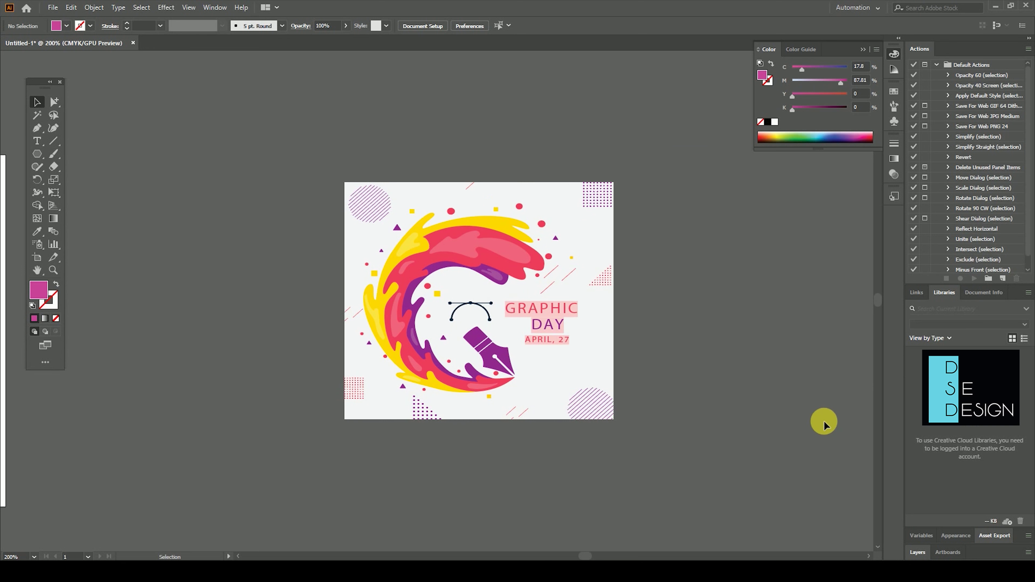
Step: Recolour the artwork's purple shapes, like the pen nib and swirl, near-black plum #3D0129
{"action": "key", "text": "ctrl+plus"}
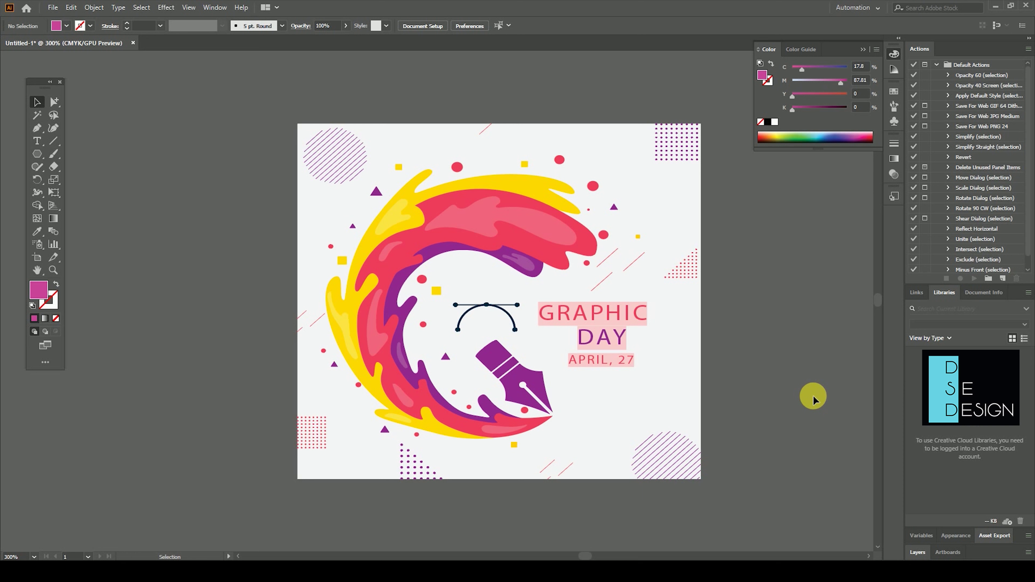
{"action": "left_click", "coordinate": [37, 116]}
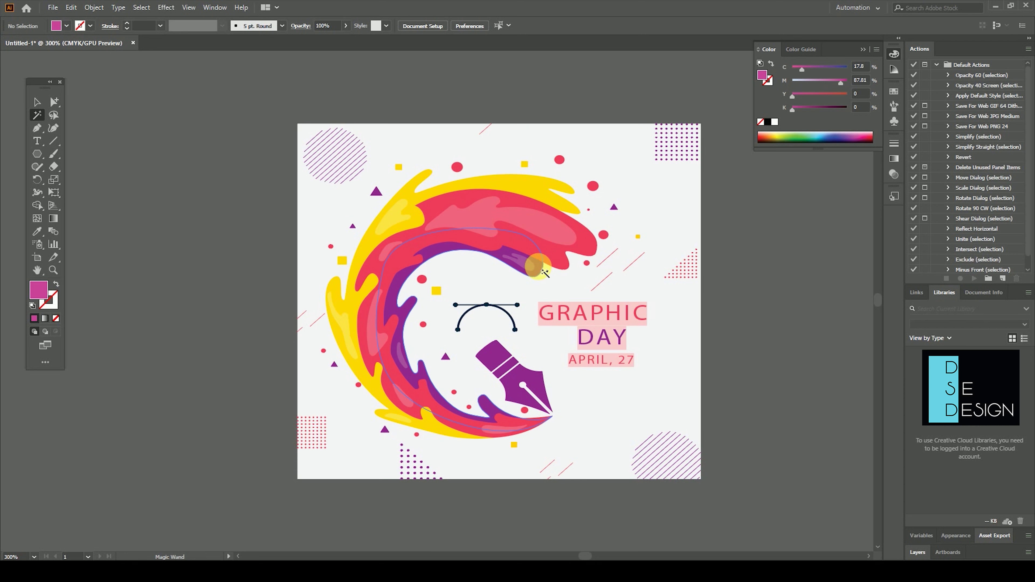
{"action": "left_click", "coordinate": [538, 269]}
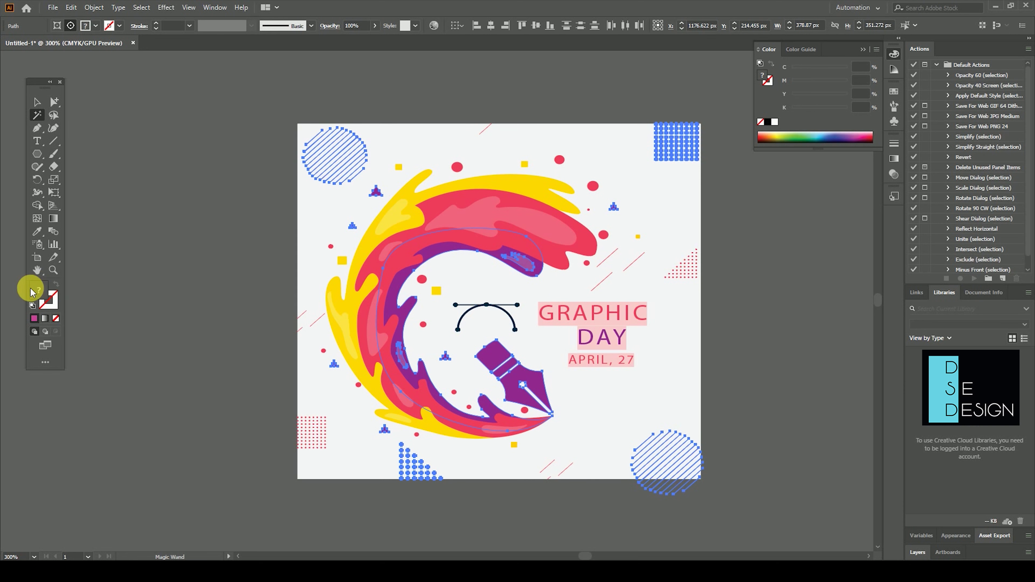
{"action": "double_click", "coordinate": [40, 290]}
{"action": "left_click_drag", "start_coordinate": [553, 182], "coordinate": [750, 217]}
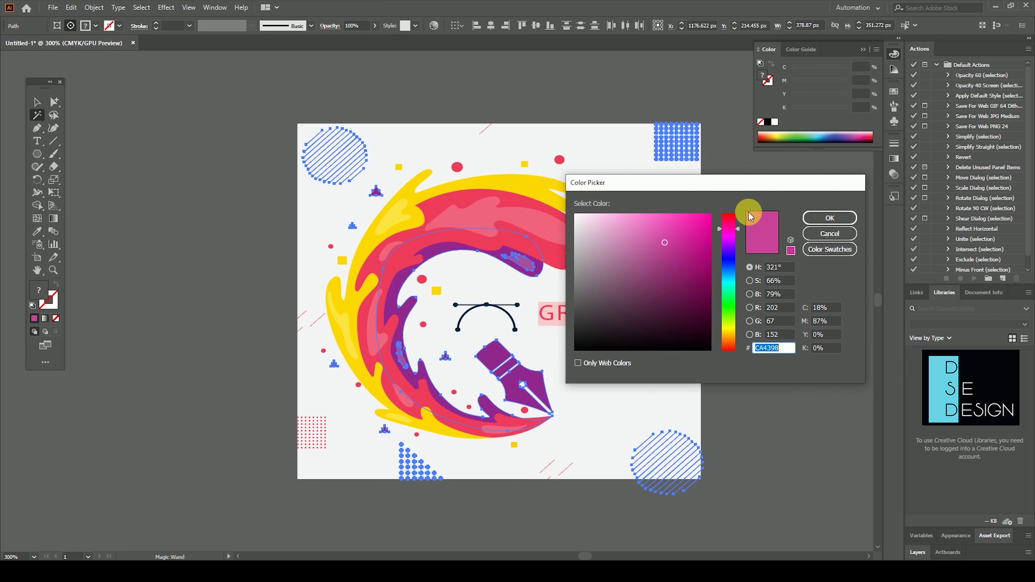
{"action": "left_click_drag", "start_coordinate": [702, 301], "coordinate": [709, 325]}
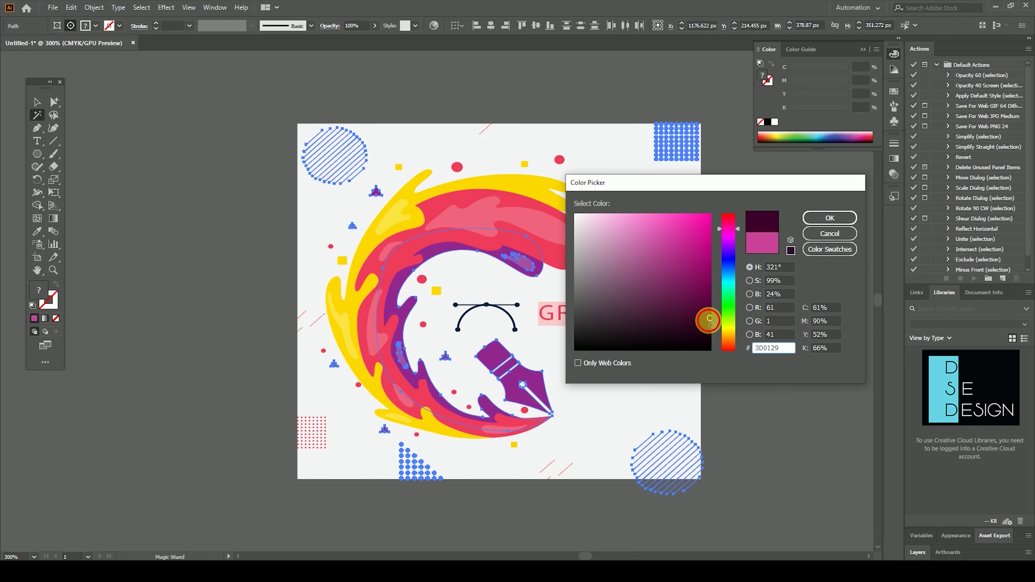
{"action": "left_click", "coordinate": [848, 222]}
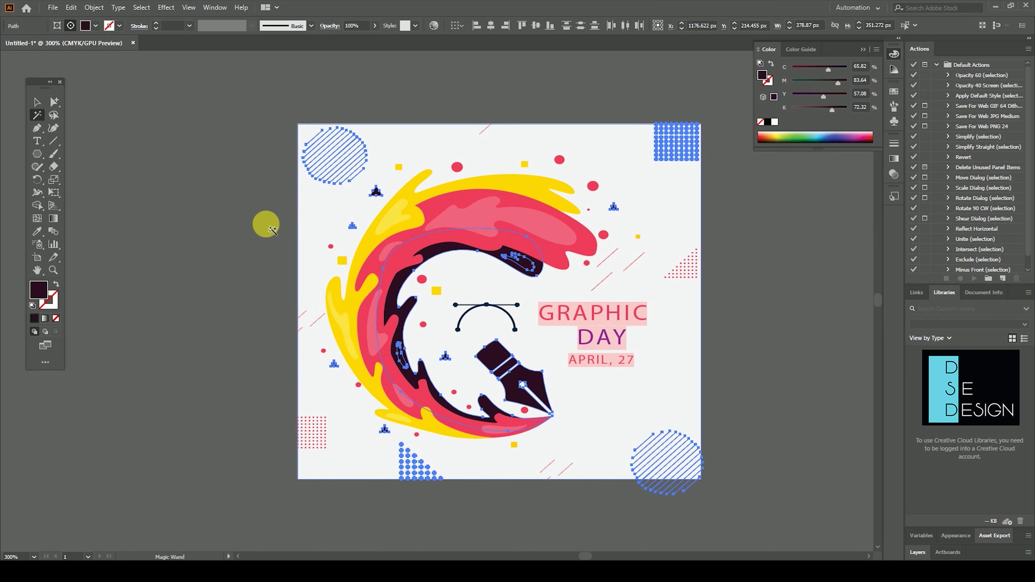
{"action": "left_click", "coordinate": [38, 102]}
{"action": "left_click", "coordinate": [150, 190]}
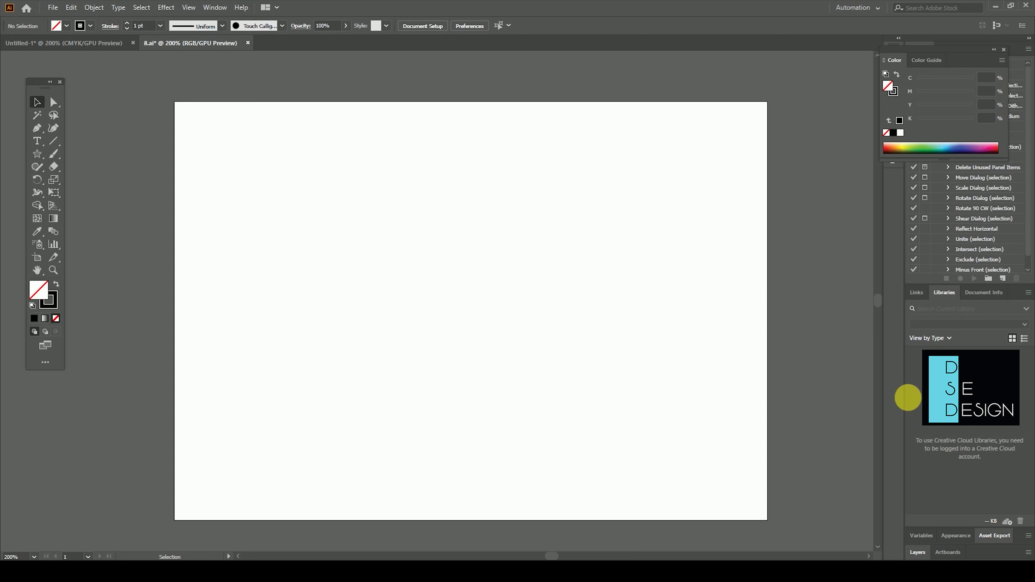
Step: After a Lasso test loop, draw a five-pointed star about 321.7 × 313.3 pt at the artboard centre
{"action": "left_click", "coordinate": [53, 115]}
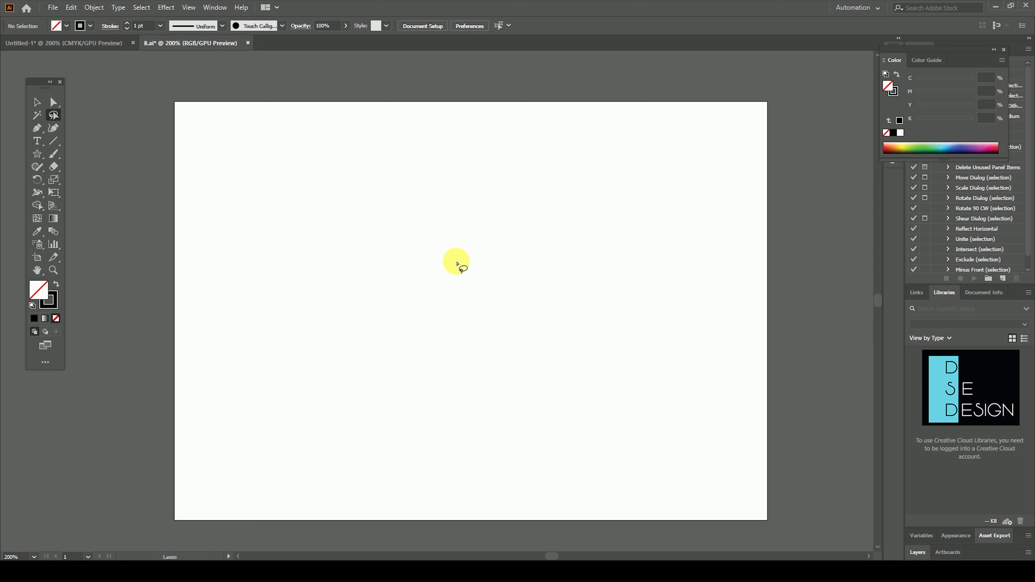
{"action": "mouse_move", "coordinate": [448, 205]}
{"action": "left_mouse_down"}
{"action": "mouse_move", "coordinate": [371, 222]}
{"action": "mouse_move", "coordinate": [557, 409]}
{"action": "mouse_move", "coordinate": [585, 185]}
{"action": "mouse_move", "coordinate": [488, 255]}
{"action": "left_mouse_up"}
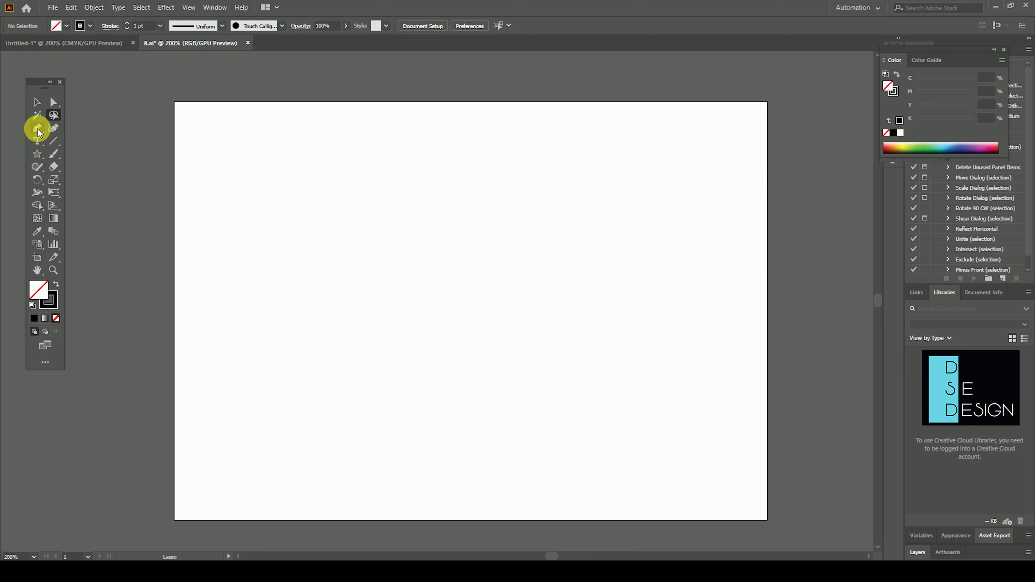
{"action": "left_click_drag", "start_coordinate": [36, 152], "coordinate": [94, 206]}
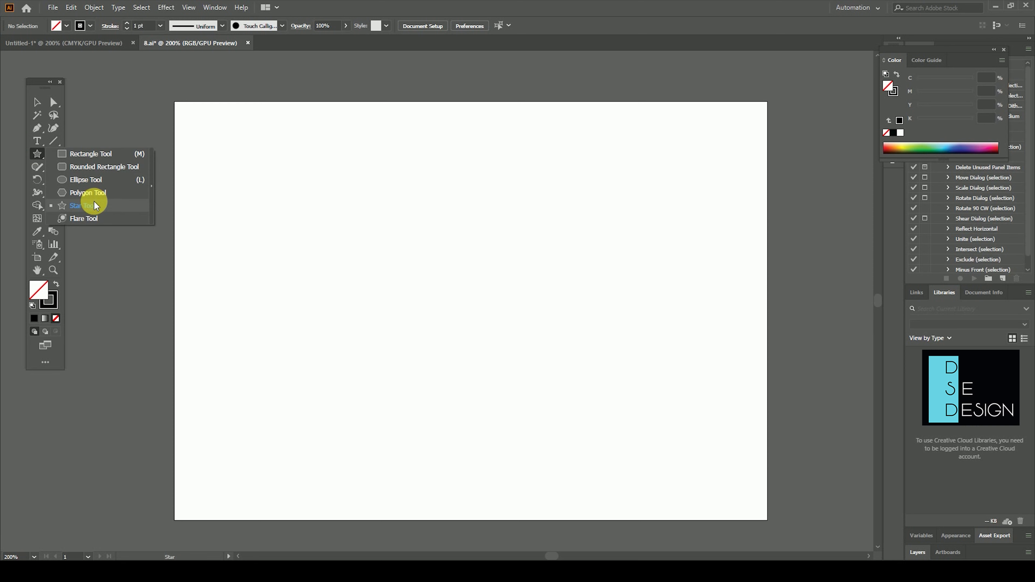
{"action": "mouse_move", "coordinate": [458, 314]}
{"action": "left_mouse_down"}
{"action": "mouse_move", "coordinate": [479, 352]}
{"action": "mouse_move", "coordinate": [536, 407]}
{"action": "mouse_move", "coordinate": [568, 385]}
{"action": "left_mouse_up"}
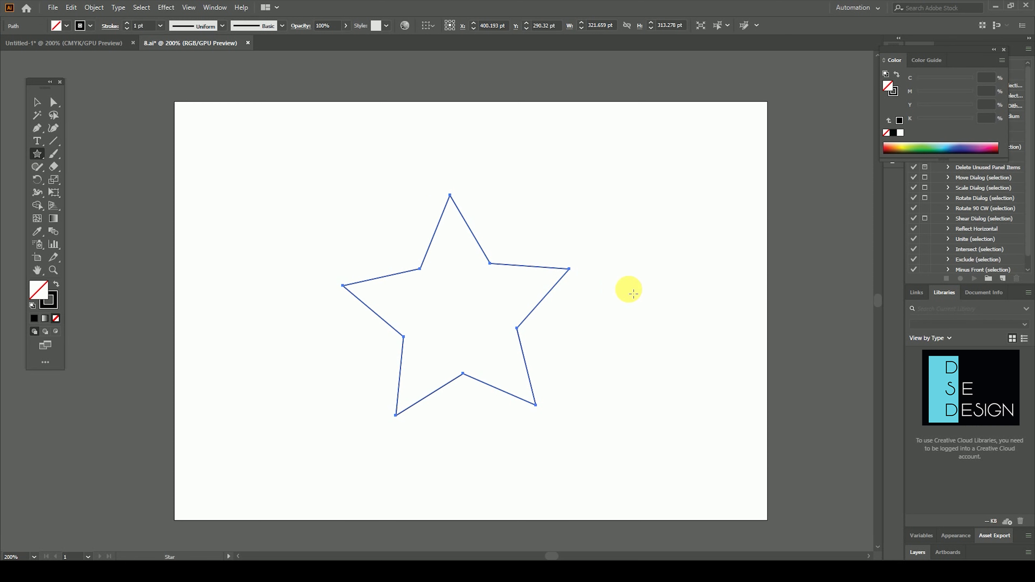
{"action": "left_click", "coordinate": [54, 115]}
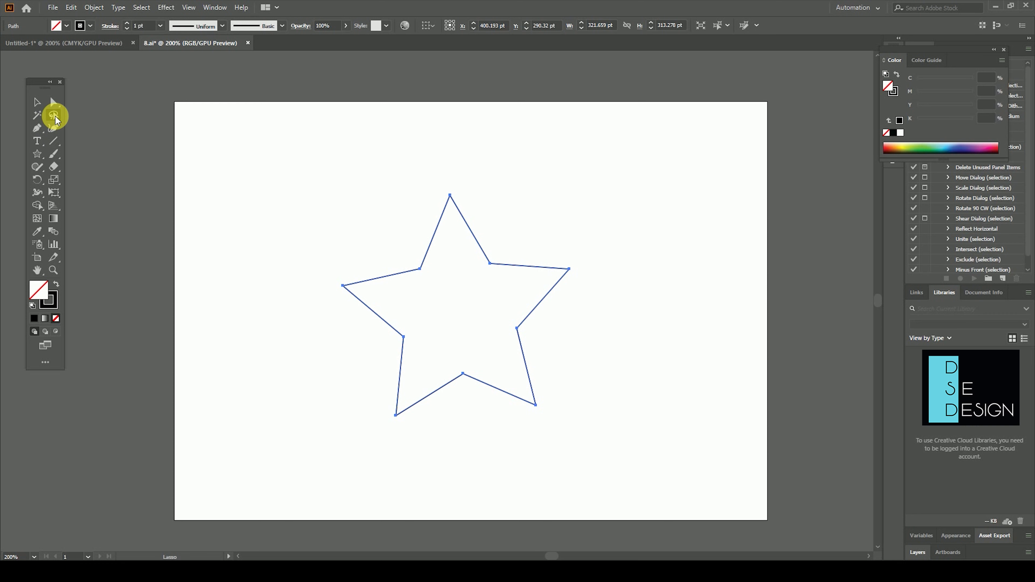
Step: Raise the star's top point and right arm, then adjust its inner upper-right point
{"action": "mouse_move", "coordinate": [489, 184]}
{"action": "left_mouse_down"}
{"action": "mouse_move", "coordinate": [520, 286]}
{"action": "mouse_move", "coordinate": [616, 255]}
{"action": "left_mouse_up"}
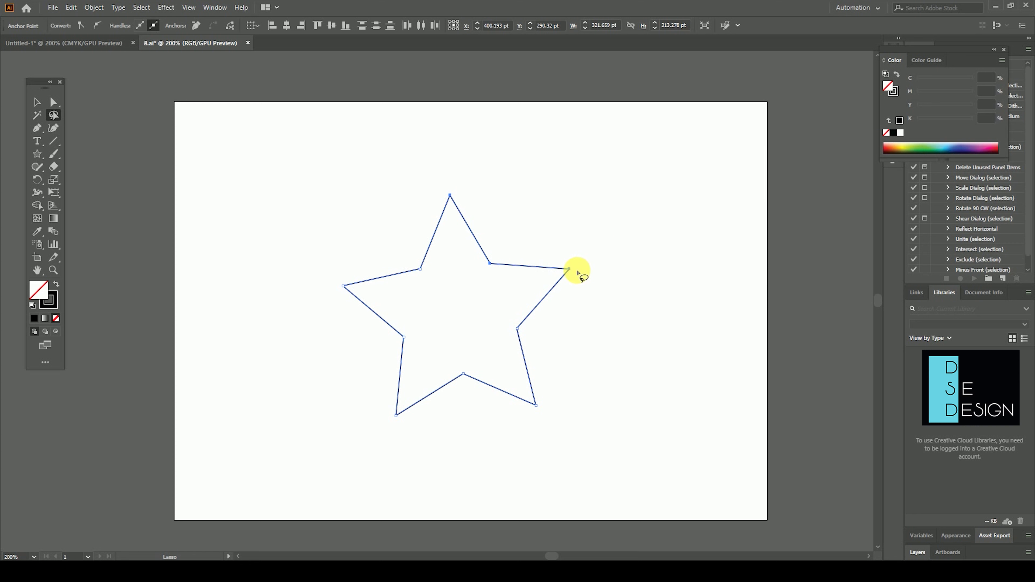
{"action": "key", "text": "Right"}
{"action": "key", "text": "Right"}
{"action": "key", "text": "Right"}
{"action": "key", "text": "Right"}
{"action": "key", "text": "Right"}
{"action": "key", "text": "Right"}
{"action": "key", "text": "Right"}
{"action": "key", "text": "Right"}
{"action": "key", "text": "Right"}
{"action": "key", "text": "Right"}
{"action": "key", "text": "Up"}
{"action": "key", "text": "Up"}
{"action": "key", "text": "Up"}
{"action": "key", "text": "Up"}
{"action": "key", "text": "Up"}
{"action": "key", "text": "Up"}
{"action": "key", "text": "Up"}
{"action": "key", "text": "Up"}
{"action": "key", "text": "Up"}
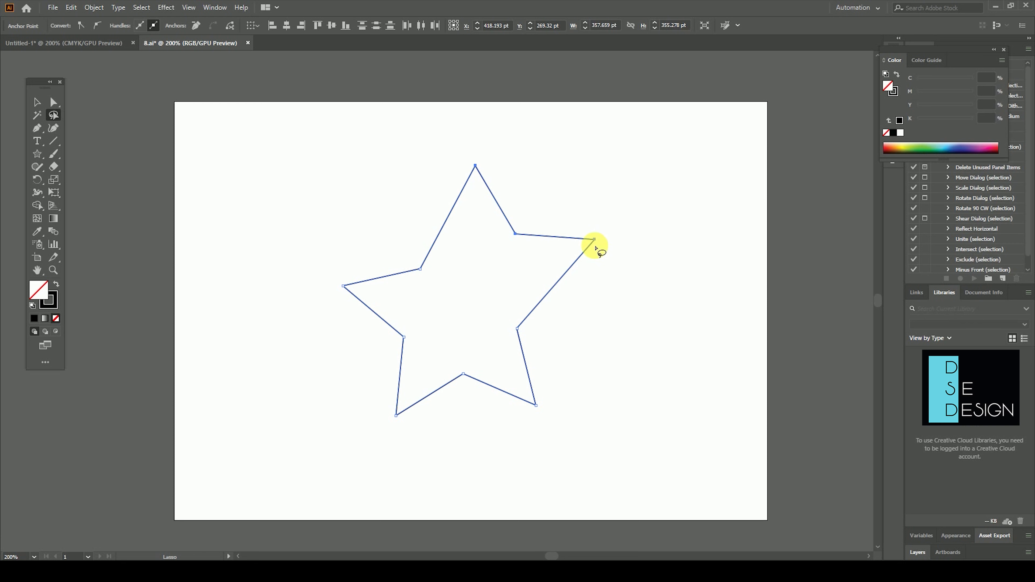
{"action": "left_click_drag", "start_coordinate": [534, 221], "coordinate": [545, 238]}
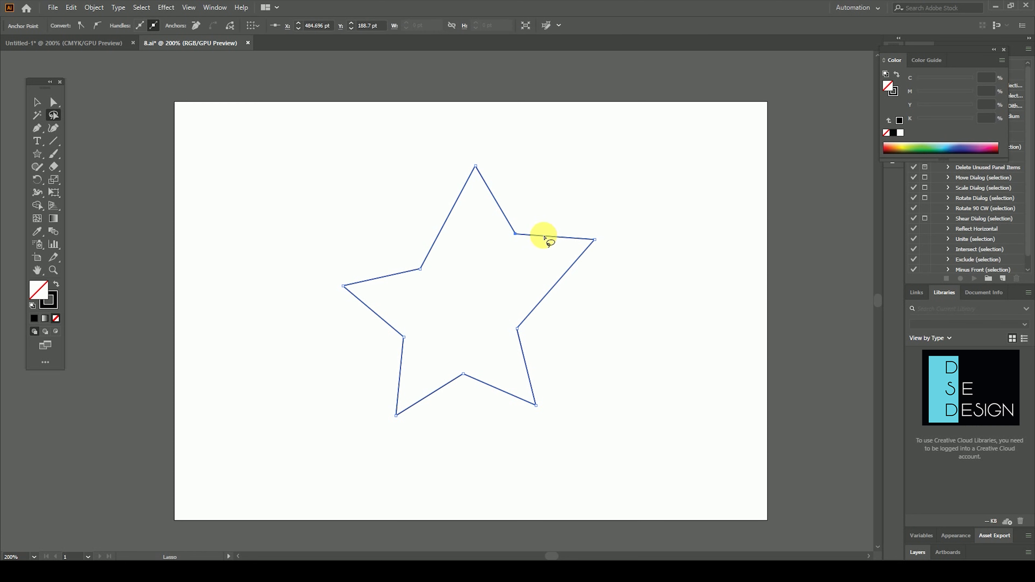
{"action": "key", "text": "Up"}
{"action": "key", "text": "Up"}
{"action": "key", "text": "Down"}
{"action": "key", "text": "Down"}
{"action": "key", "text": "Down"}
{"action": "key", "text": "Down"}
{"action": "key", "text": "Down"}
{"action": "key", "text": "Down"}
{"action": "key", "text": "Down"}
{"action": "key", "text": "Down"}
{"action": "key", "text": "Down"}
{"action": "key", "text": "Down"}
{"action": "key", "text": "Down"}
{"action": "key", "text": "Down"}
{"action": "key", "text": "Down"}
{"action": "key", "text": "Down"}
{"action": "key", "text": "Down"}
{"action": "key", "text": "Down"}
{"action": "key", "text": "Down"}
{"action": "key", "text": "Down"}
{"action": "key", "text": "Down"}
{"action": "key", "text": "Down"}
{"action": "key", "text": "Down"}
{"action": "key", "text": "Left"}
{"action": "key", "text": "Left"}
{"action": "key", "text": "Left"}
{"action": "key", "text": "Left"}
{"action": "key", "text": "Left"}
{"action": "key", "text": "Left"}
{"action": "key", "text": "Left"}
{"action": "key", "text": "Left"}
{"action": "key", "text": "Left"}
{"action": "key", "text": "Left"}
{"action": "key", "text": "Left"}
{"action": "key", "text": "Left"}
{"action": "key", "text": "Left"}
{"action": "key", "text": "Left"}
{"action": "key", "text": "Left"}
{"action": "key", "text": "Left"}
{"action": "key", "text": "Left"}
{"action": "key", "text": "Left"}
Step: Nudge the star's three left points outward, then slightly back
{"action": "left_click_drag", "start_coordinate": [395, 235], "coordinate": [439, 261]}
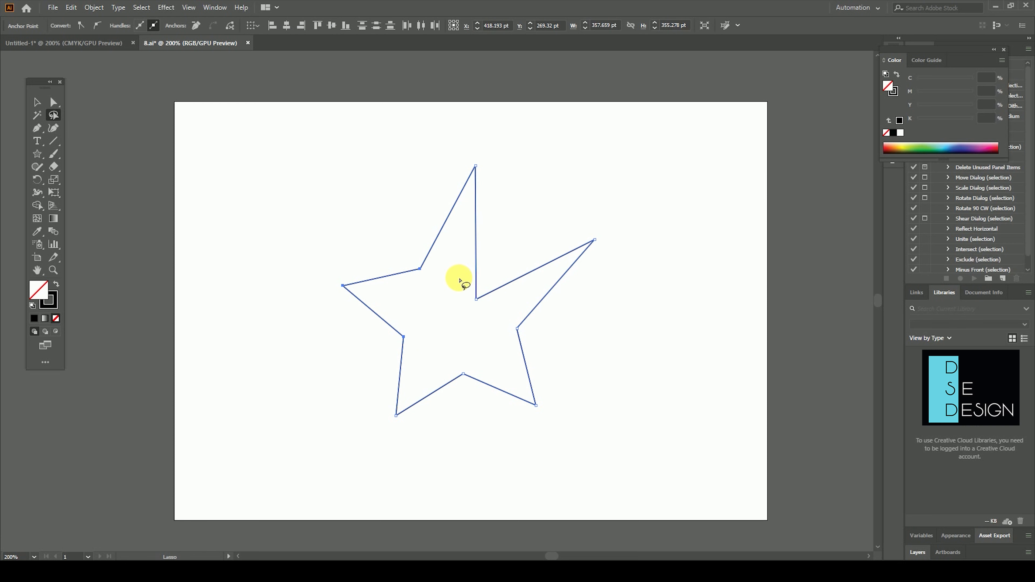
{"action": "key", "text": "Left"}
{"action": "key", "text": "Left"}
{"action": "key", "text": "Left"}
{"action": "key", "text": "Left"}
{"action": "key", "text": "Left"}
{"action": "key", "text": "Left"}
{"action": "key", "text": "Left"}
{"action": "key", "text": "Left"}
{"action": "key", "text": "Left"}
{"action": "key", "text": "Left"}
{"action": "key", "text": "Left"}
{"action": "key", "text": "Left"}
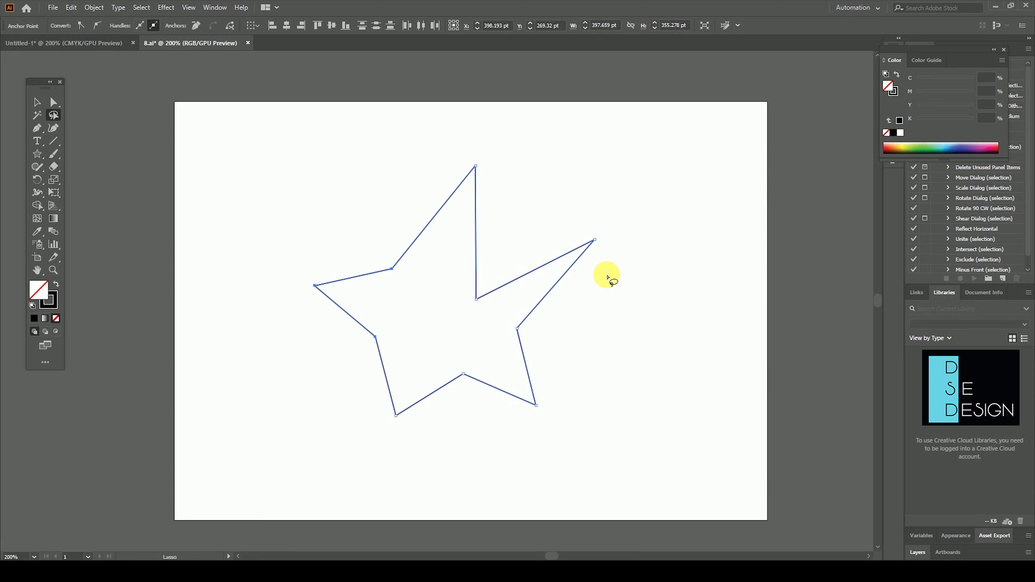
{"action": "key", "text": "Right"}
{"action": "key", "text": "Right"}
{"action": "key", "text": "Right"}
{"action": "key", "text": "Right"}
{"action": "key", "text": "Right"}
{"action": "key", "text": "Right"}
{"action": "key", "text": "Right"}
{"action": "key", "text": "Right"}
{"action": "key", "text": "Right"}
{"action": "key", "text": "Right"}
{"action": "key", "text": "Right"}
{"action": "key", "text": "Right"}
{"action": "key", "text": "Right"}
{"action": "key", "text": "Right"}
{"action": "key", "text": "Right"}
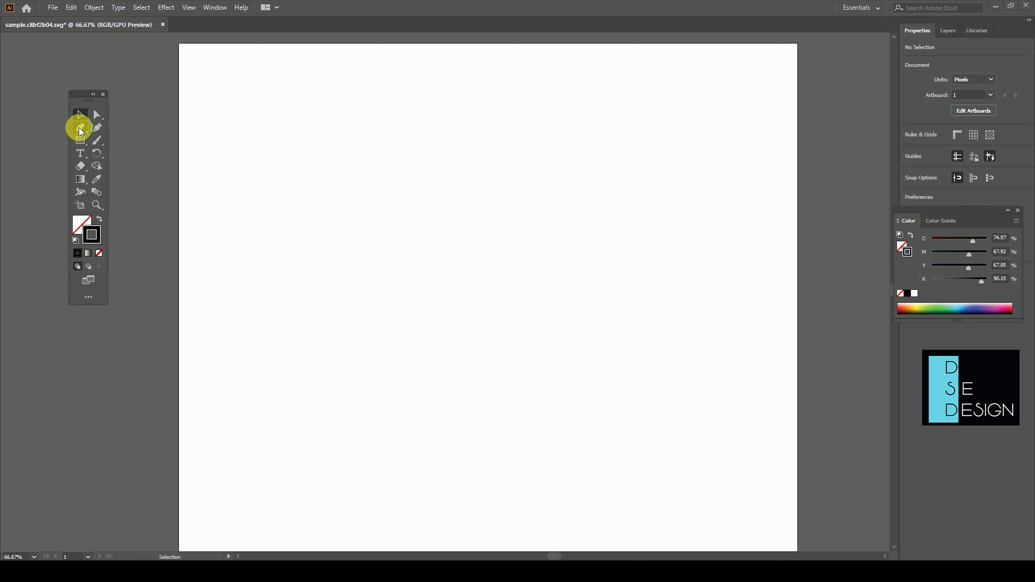
{"action": "left_click", "coordinate": [79, 129]}
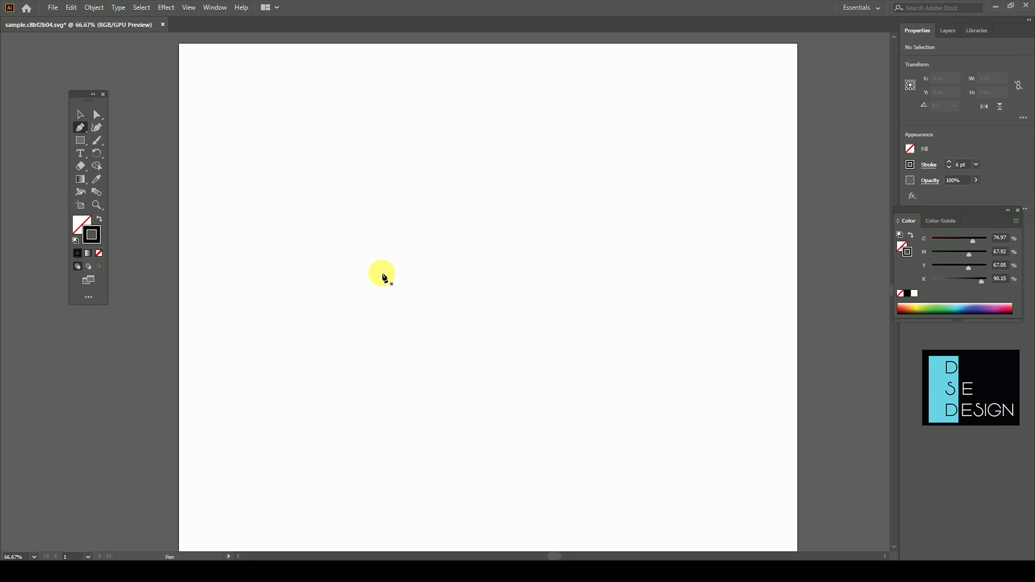
{"action": "left_click", "coordinate": [357, 287]}
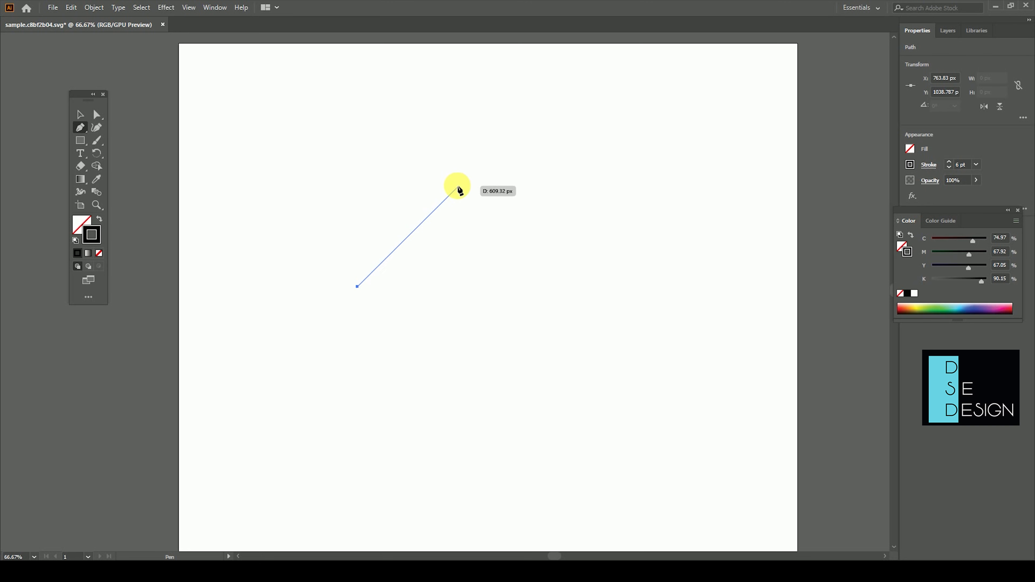
{"action": "left_click", "coordinate": [447, 190]}
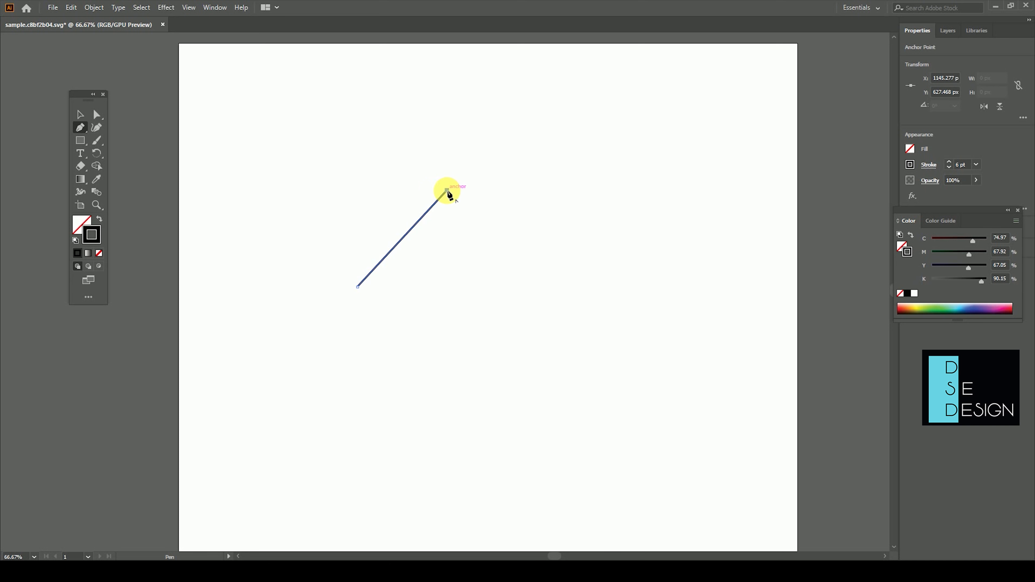
{"action": "left_click", "coordinate": [563, 287]}
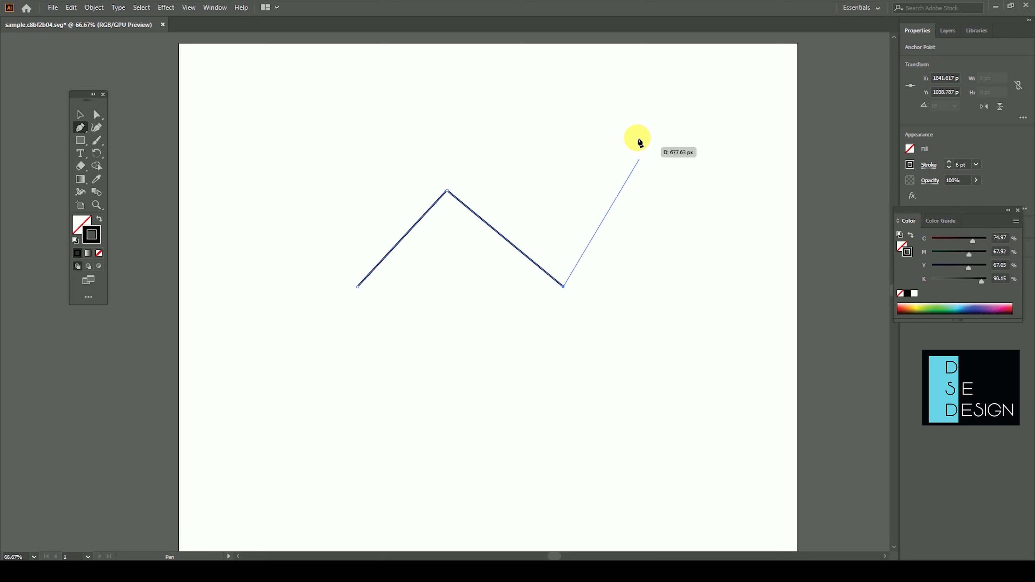
{"action": "left_click", "coordinate": [643, 127]}
{"action": "left_click", "coordinate": [719, 300]}
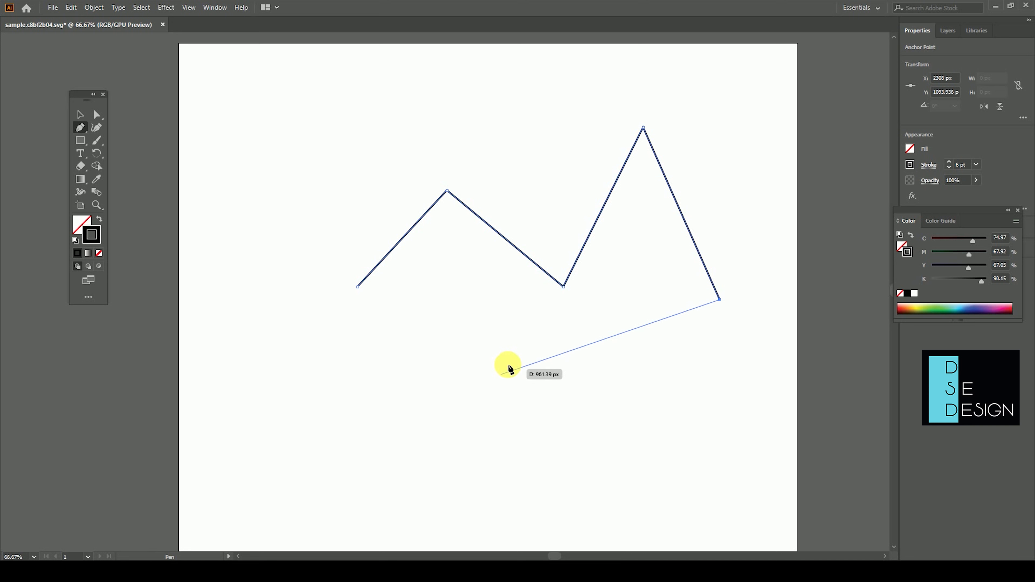
{"action": "left_click", "coordinate": [358, 287]}
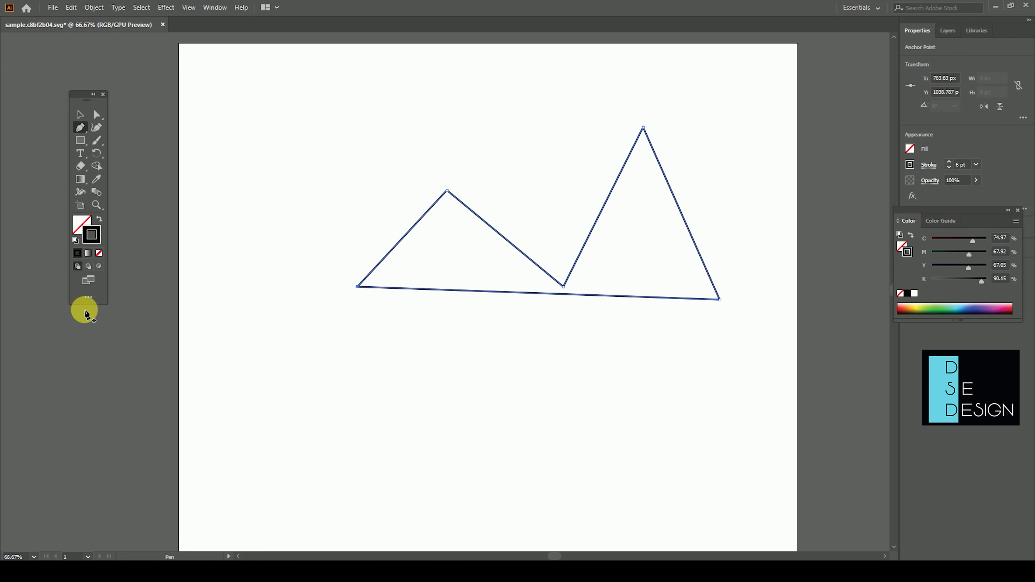
{"action": "left_click", "coordinate": [81, 114]}
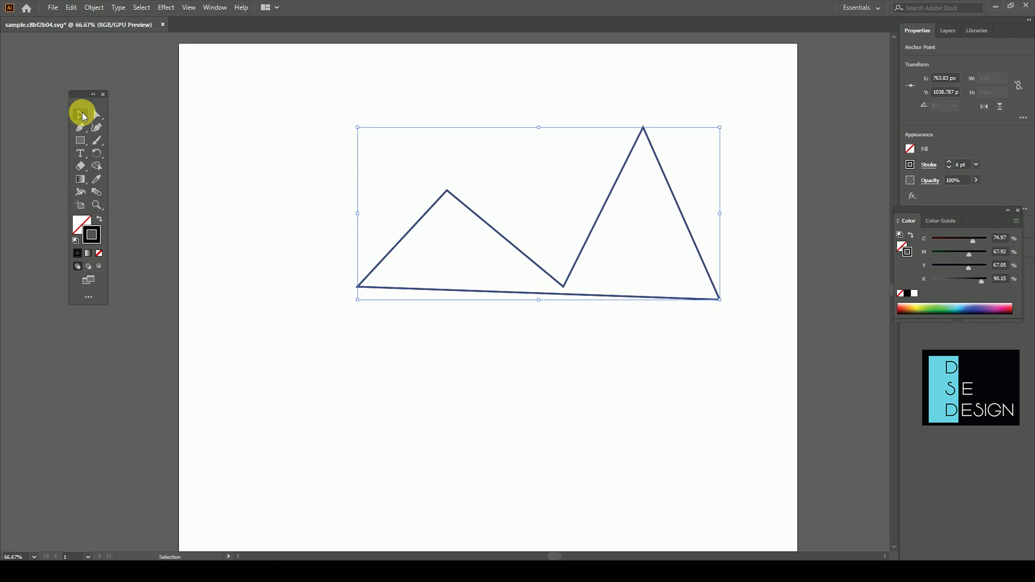
{"action": "left_click_drag", "start_coordinate": [211, 138], "coordinate": [576, 297]}
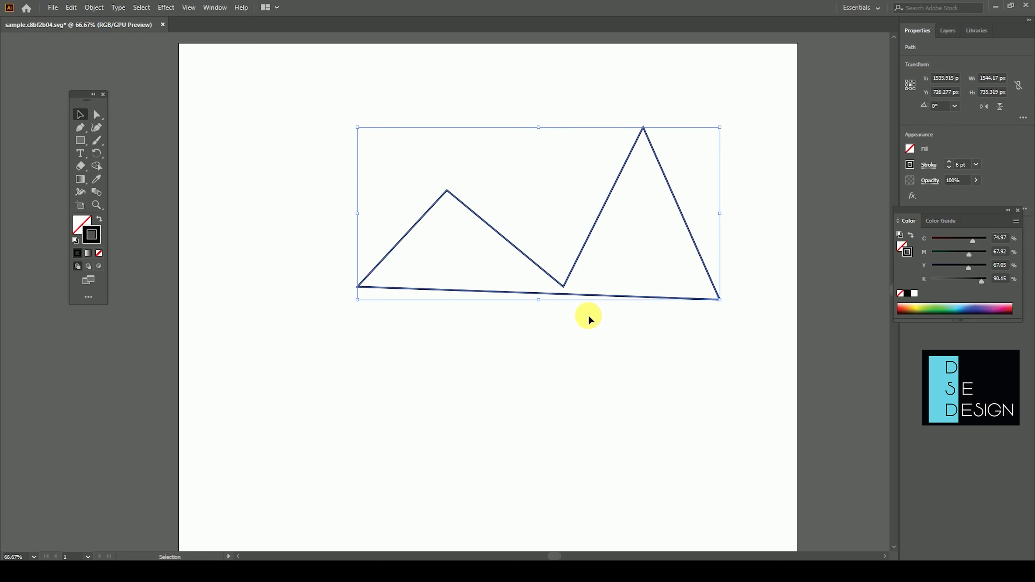
{"action": "key", "text": "Delete"}
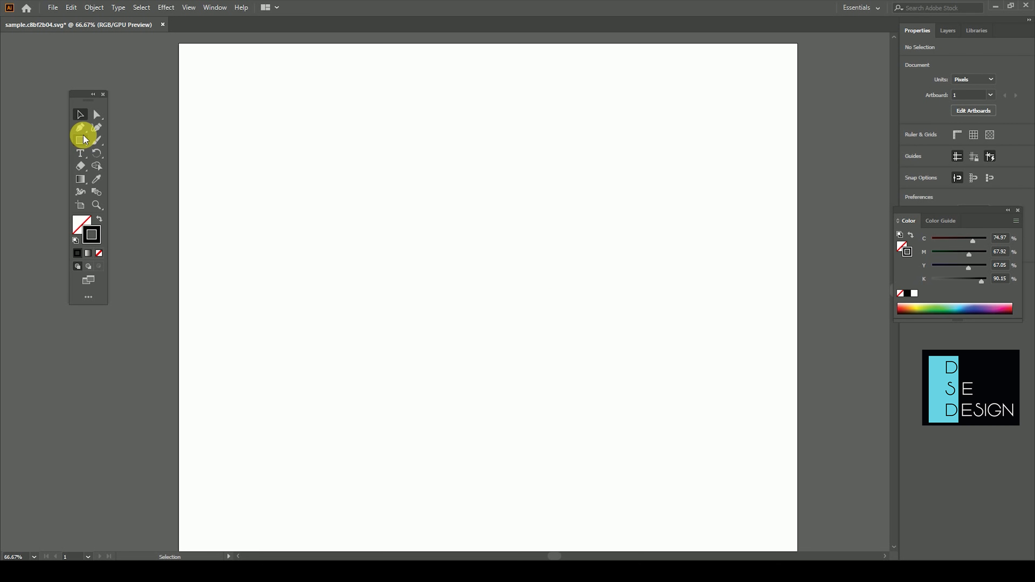
Step: Draw a closed crescent-like curved path with a sharp upper-right tip using the Pen tool
{"action": "left_click", "coordinate": [80, 127]}
{"action": "left_click", "coordinate": [343, 279]}
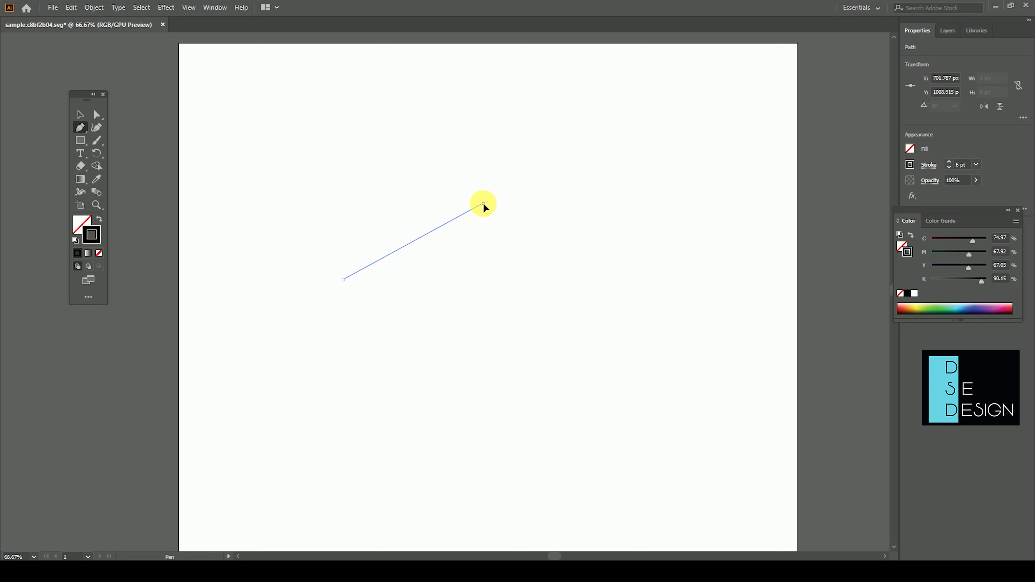
{"action": "mouse_move", "coordinate": [483, 203]}
{"action": "left_mouse_down"}
{"action": "mouse_move", "coordinate": [493, 147]}
{"action": "mouse_move", "coordinate": [560, 245]}
{"action": "mouse_move", "coordinate": [594, 208]}
{"action": "mouse_move", "coordinate": [526, 173]}
{"action": "mouse_move", "coordinate": [616, 224]}
{"action": "left_mouse_up"}
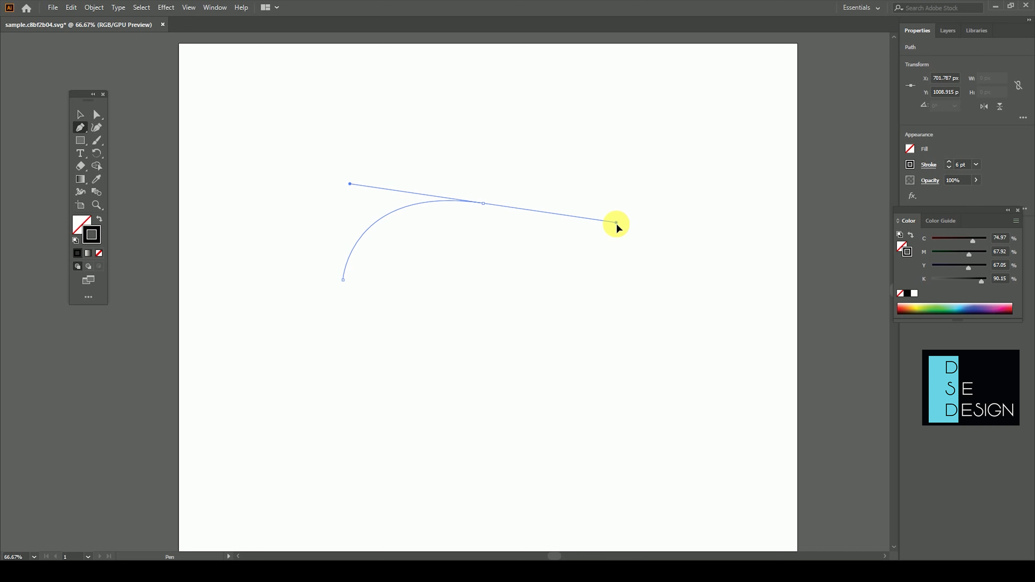
{"action": "left_click_drag", "start_coordinate": [616, 222], "coordinate": [616, 222]}
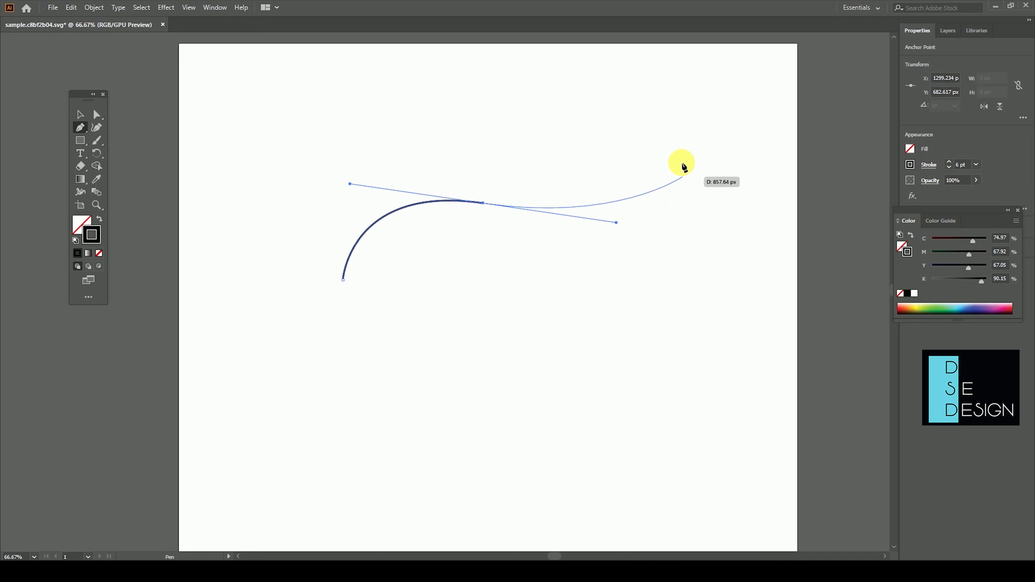
{"action": "mouse_move", "coordinate": [617, 107]}
{"action": "left_mouse_down"}
{"action": "mouse_move", "coordinate": [597, 93]}
{"action": "mouse_move", "coordinate": [601, 76]}
{"action": "left_mouse_up"}
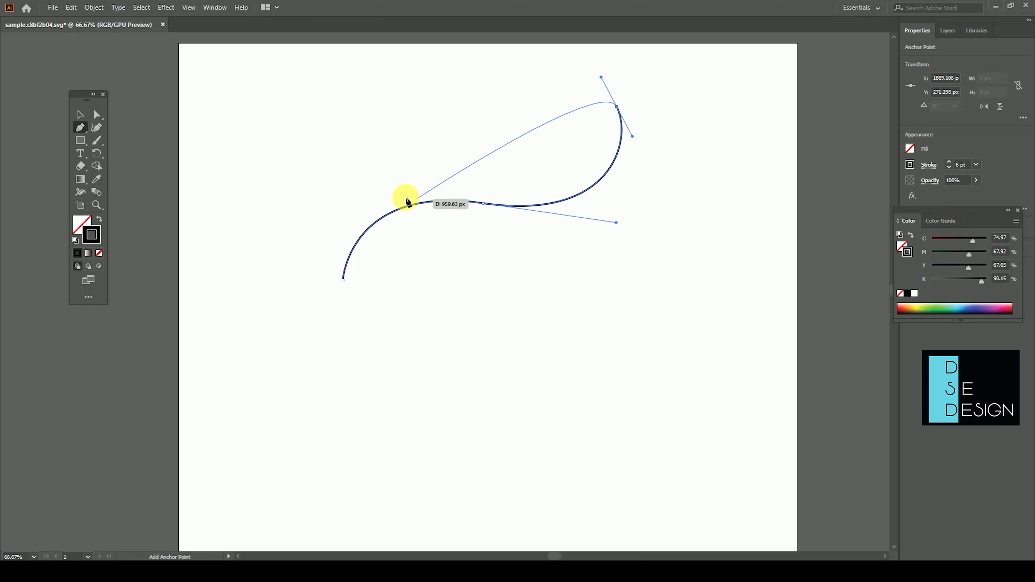
{"action": "left_click", "coordinate": [617, 107]}
{"action": "left_click_drag", "start_coordinate": [494, 188], "coordinate": [381, 154]}
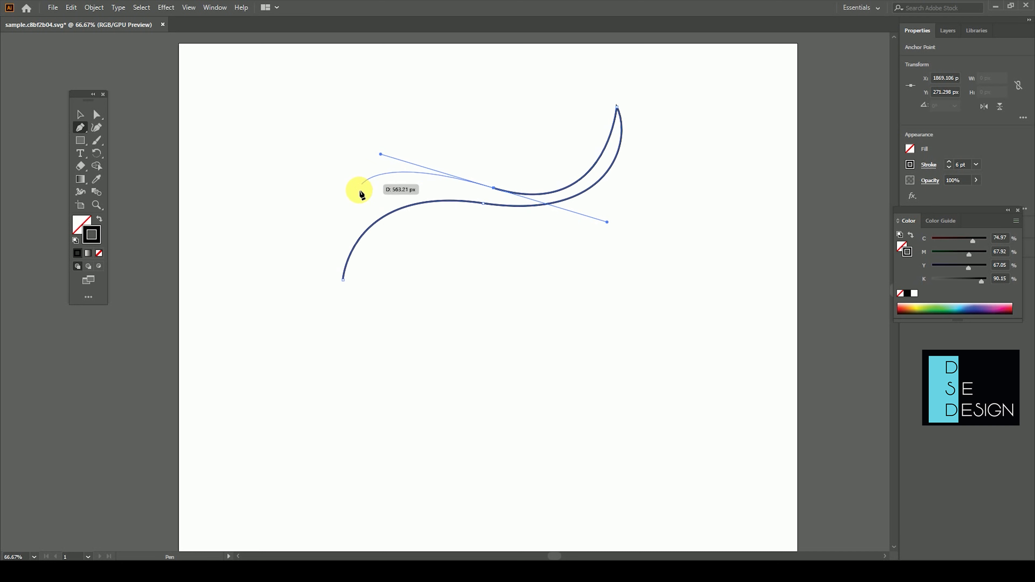
{"action": "left_click_drag", "start_coordinate": [344, 280], "coordinate": [353, 312]}
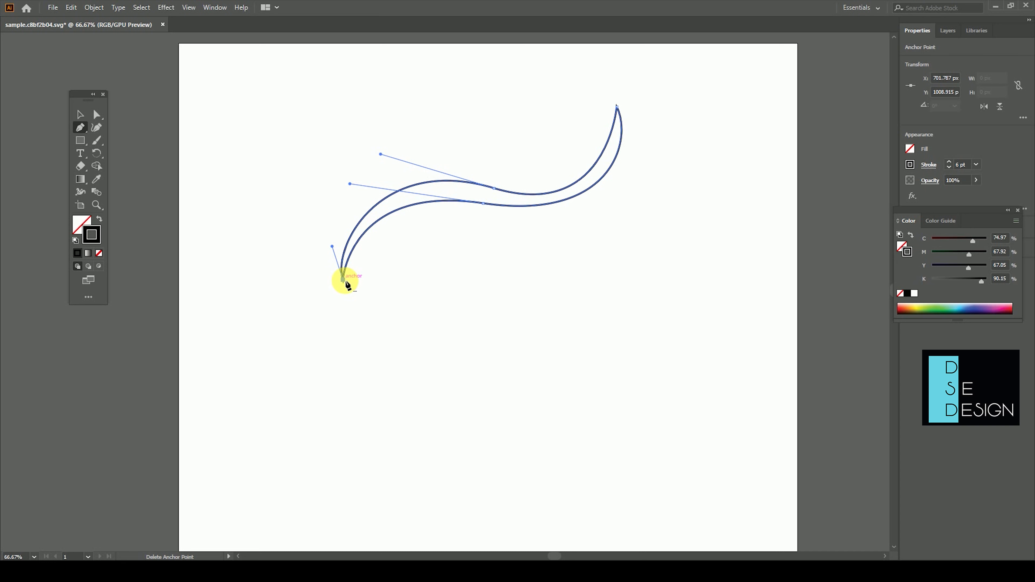
{"action": "left_click", "coordinate": [80, 115]}
{"action": "left_click", "coordinate": [211, 155]}
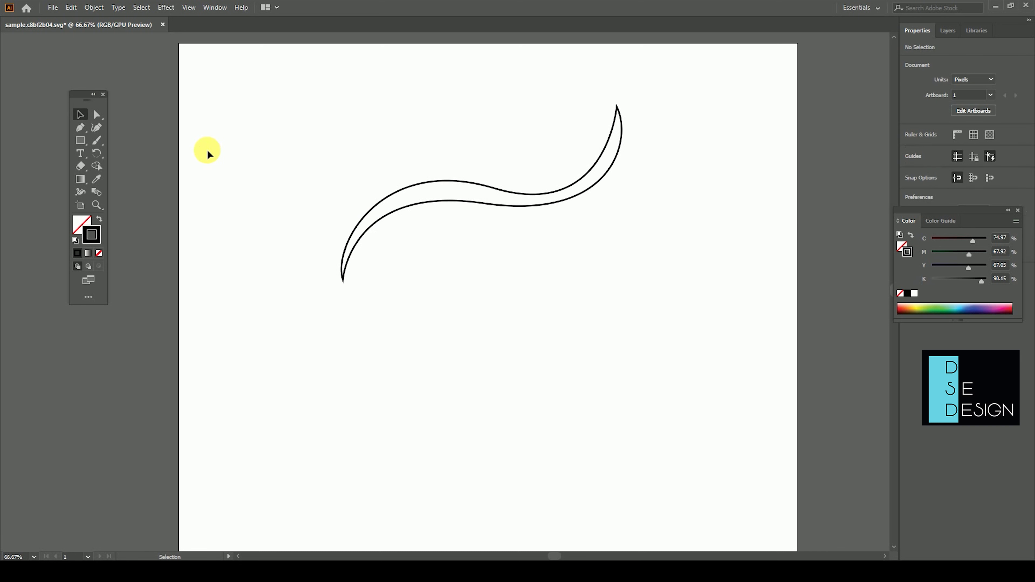
{"action": "left_click_drag", "start_coordinate": [201, 136], "coordinate": [544, 309]}
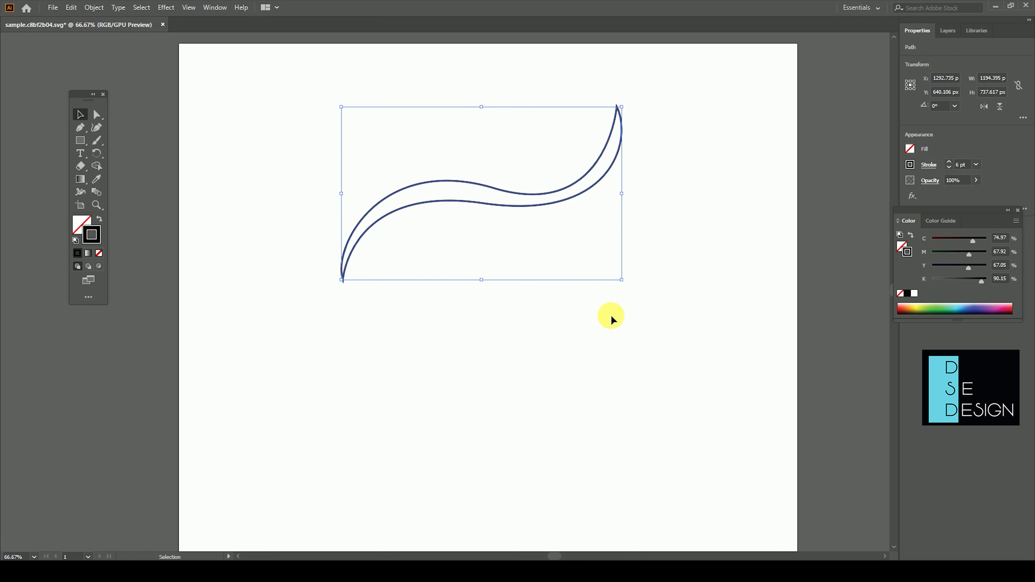
Step: Drag the blue bird logo from beside the artboard onto its centre and zoom in
{"action": "left_click", "coordinate": [81, 141]}
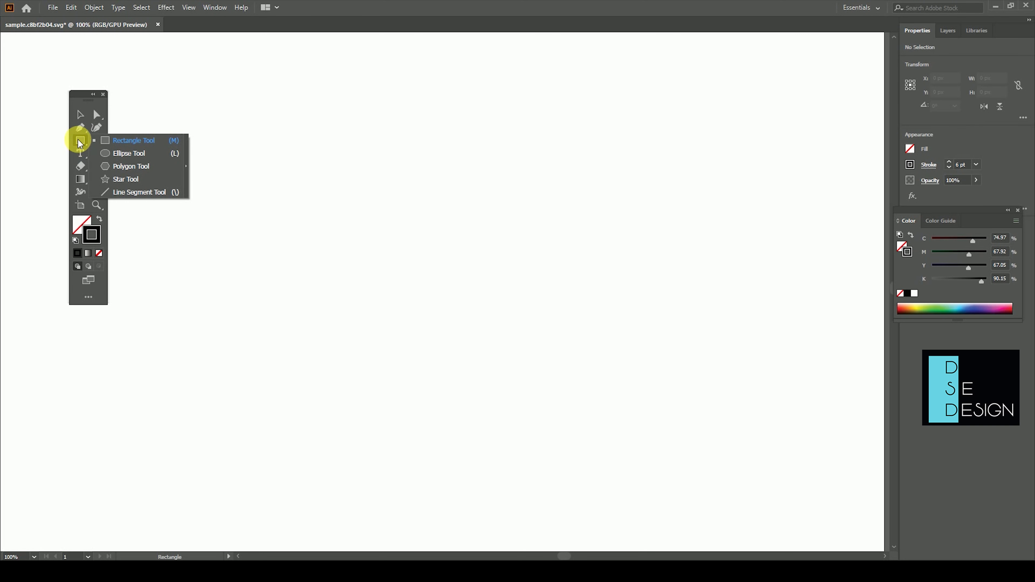
{"action": "left_click", "coordinate": [80, 143]}
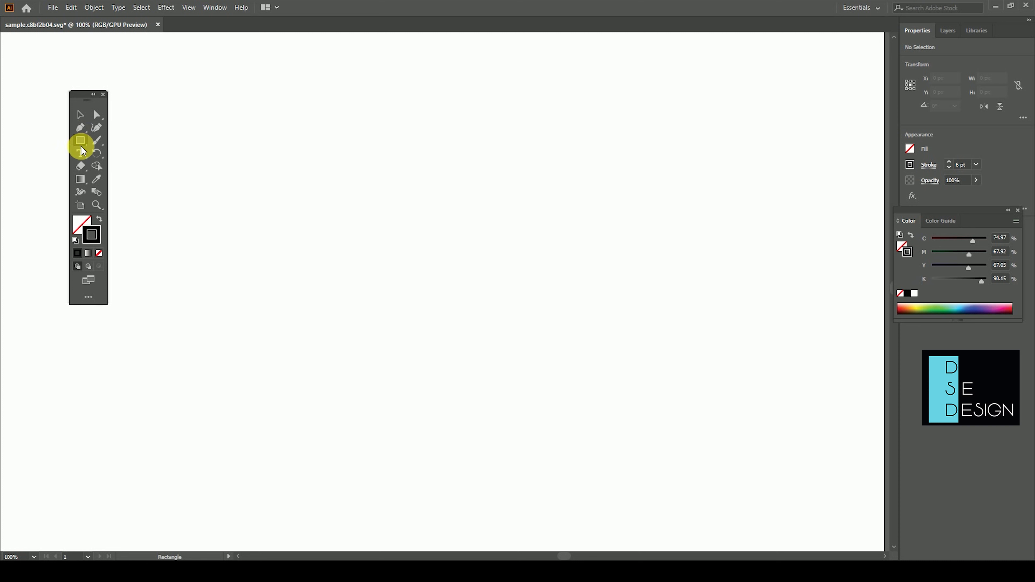
{"action": "left_click", "coordinate": [80, 129]}
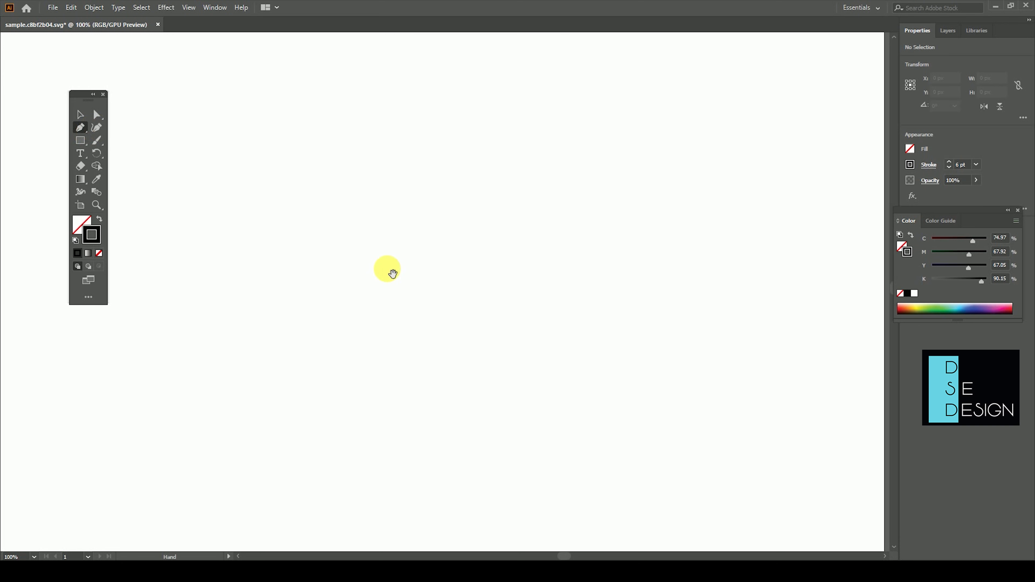
{"action": "left_click_drag", "start_coordinate": [388, 270], "coordinate": [468, 287]}
{"action": "key", "text": "ctrl+minus"}
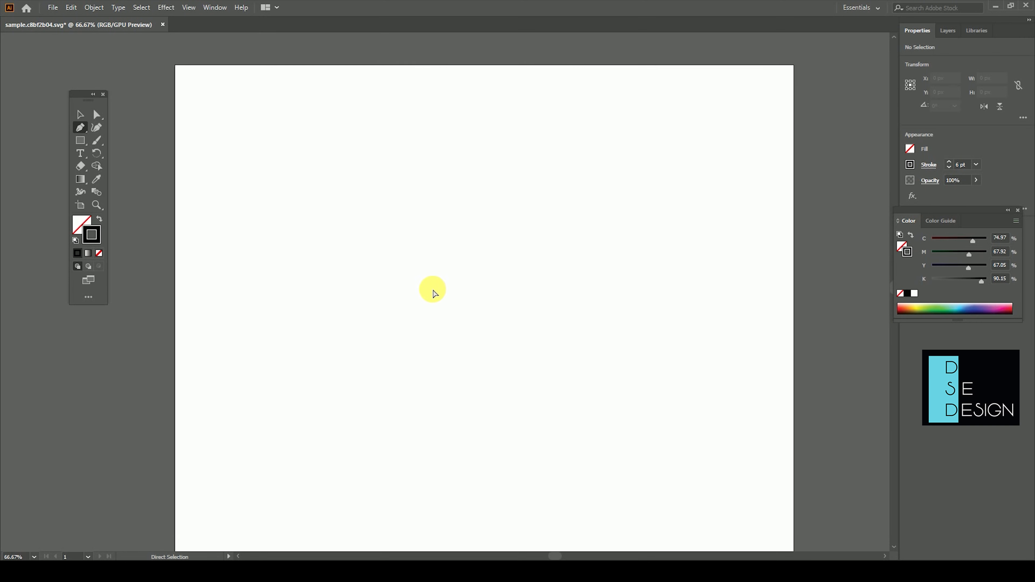
{"action": "key", "text": "ctrl+minus"}
{"action": "key", "text": "ctrl+minus"}
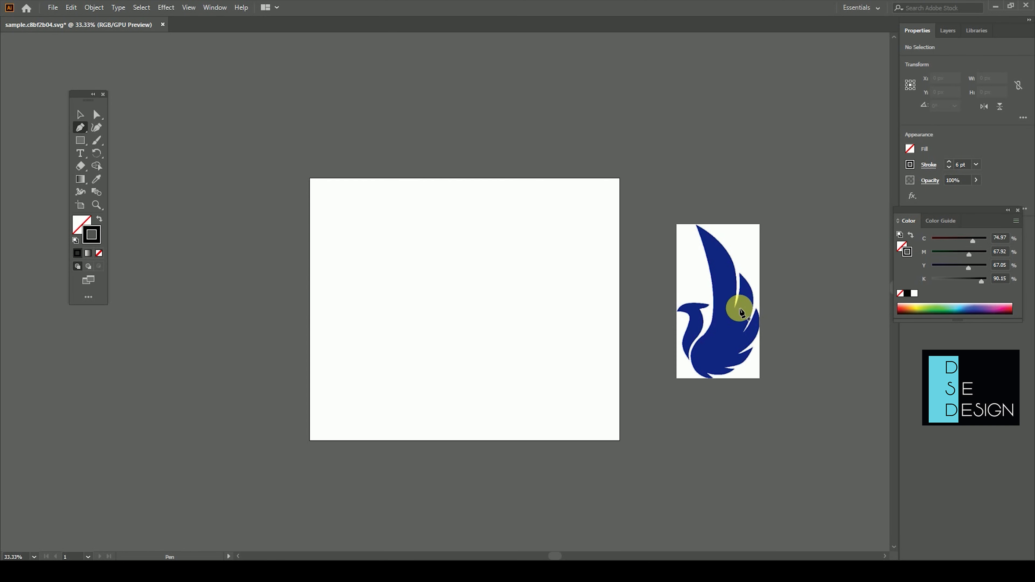
{"action": "left_click", "coordinate": [75, 114]}
{"action": "left_click_drag", "start_coordinate": [728, 308], "coordinate": [478, 314]}
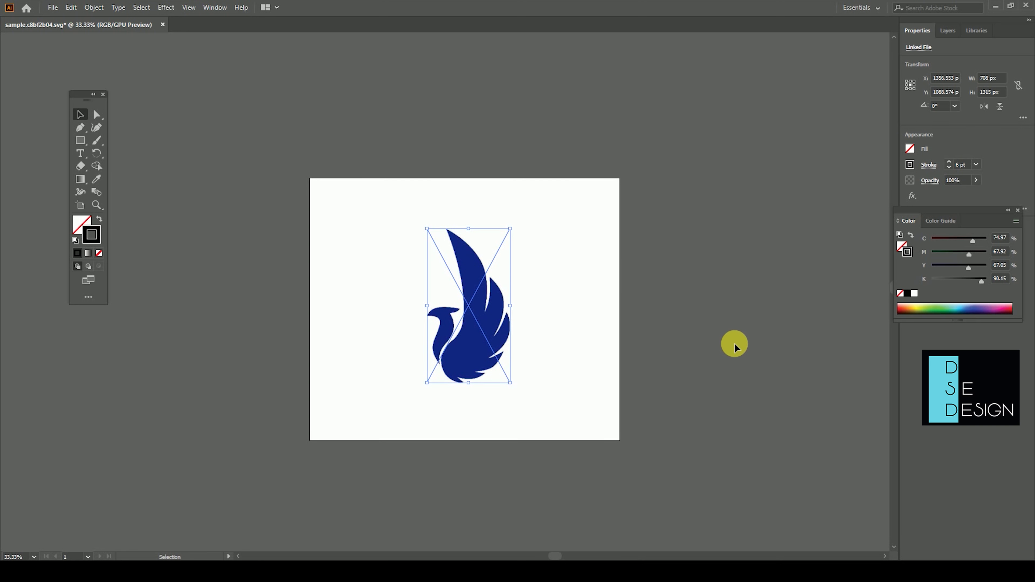
{"action": "key", "text": "ctrl+plus"}
{"action": "key", "text": "ctrl+plus"}
{"action": "key", "text": "ctrl+plus"}
{"action": "key", "text": "ctrl+plus"}
{"action": "key", "text": "ctrl+plus"}
{"action": "key", "text": "ctrl+plus"}
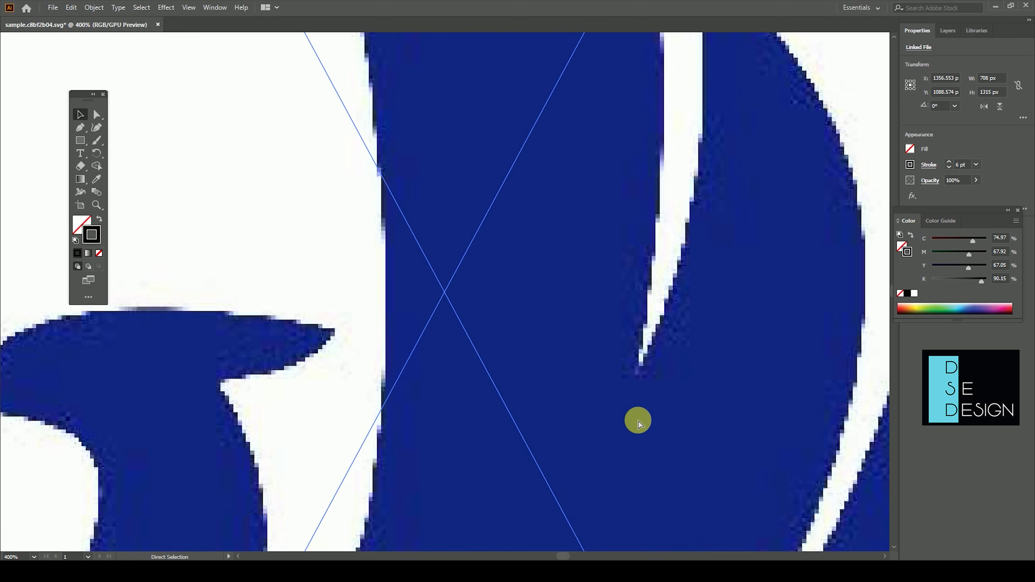
{"action": "key", "text": "ctrl+plus"}
{"action": "key", "text": "ctrl+plus"}
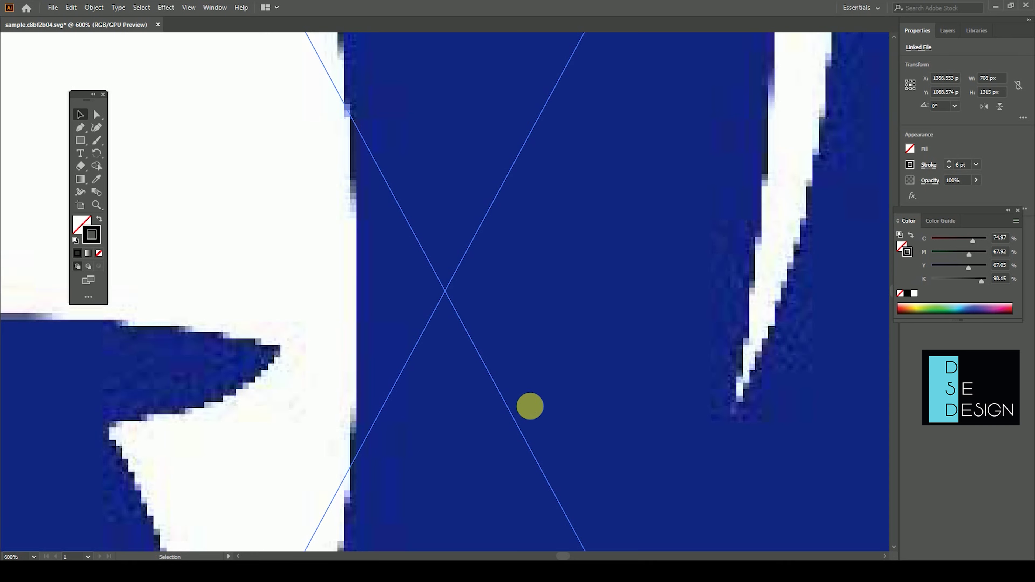
{"action": "left_click_drag", "start_coordinate": [364, 420], "coordinate": [663, 331]}
{"action": "left_click_drag", "start_coordinate": [462, 429], "coordinate": [607, 289]}
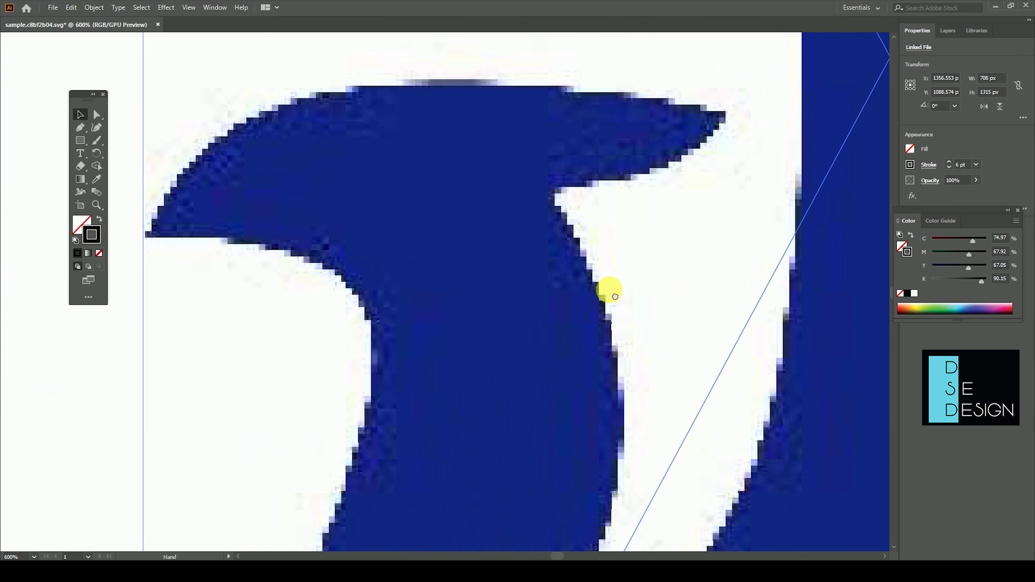
{"action": "left_click_drag", "start_coordinate": [428, 453], "coordinate": [462, 370]}
{"action": "left_click_drag", "start_coordinate": [426, 290], "coordinate": [422, 441]}
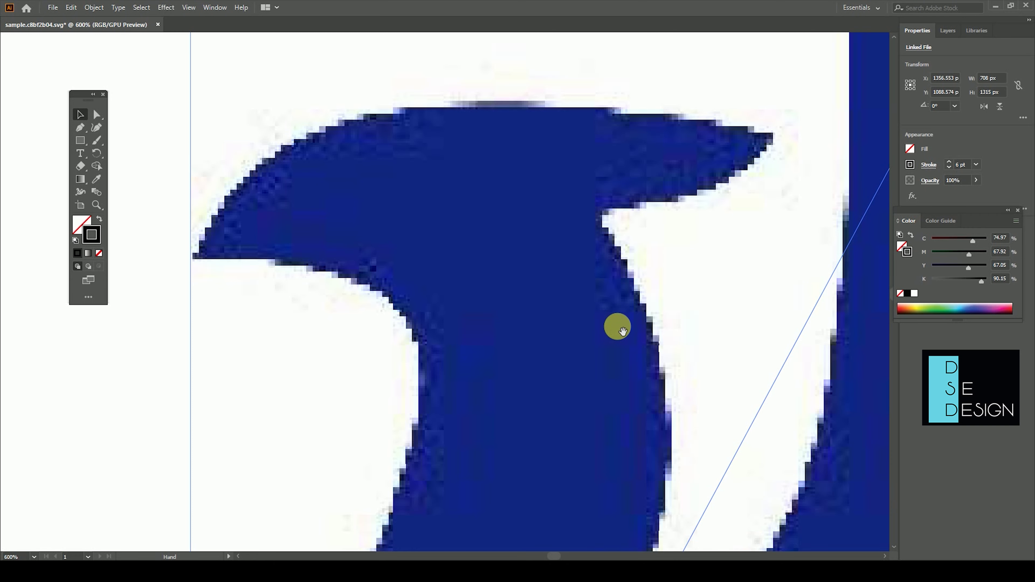
{"action": "left_click_drag", "start_coordinate": [638, 297], "coordinate": [607, 370]}
{"action": "key", "text": "ctrl+minus"}
{"action": "key", "text": "ctrl+minus"}
{"action": "key", "text": "ctrl+minus"}
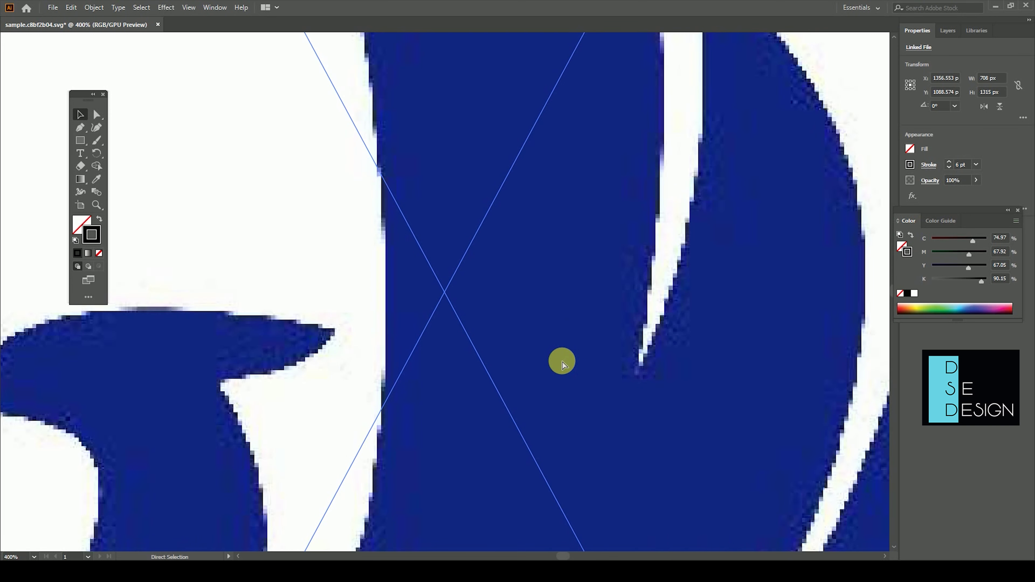
{"action": "key", "text": "ctrl+minus"}
{"action": "key", "text": "ctrl+minus"}
{"action": "key", "text": "ctrl+plus"}
{"action": "key", "text": "ctrl+plus"}
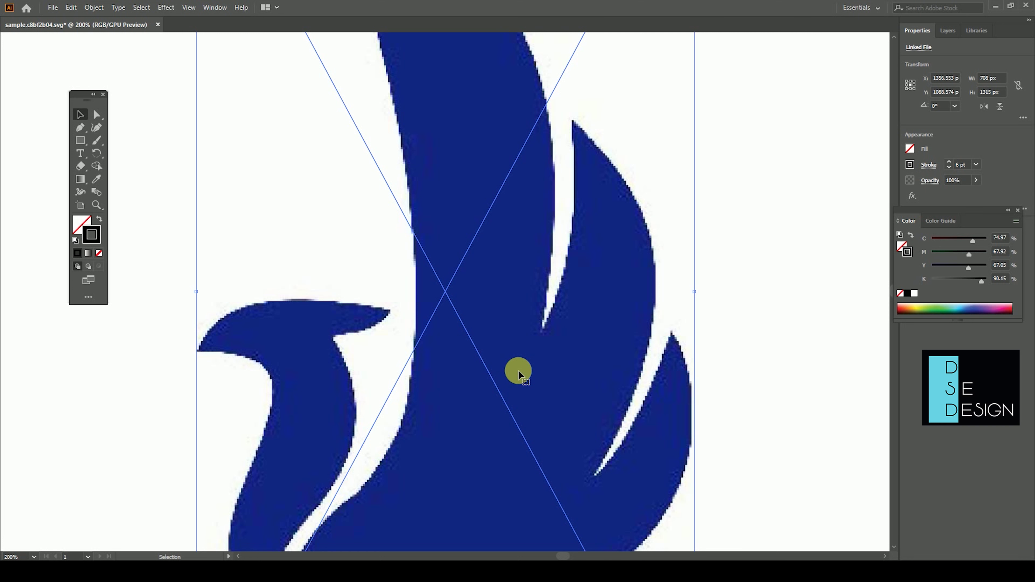
{"action": "scroll", "coordinate": [416, 378], "scroll_direction": "up", "scroll_amount": 2}
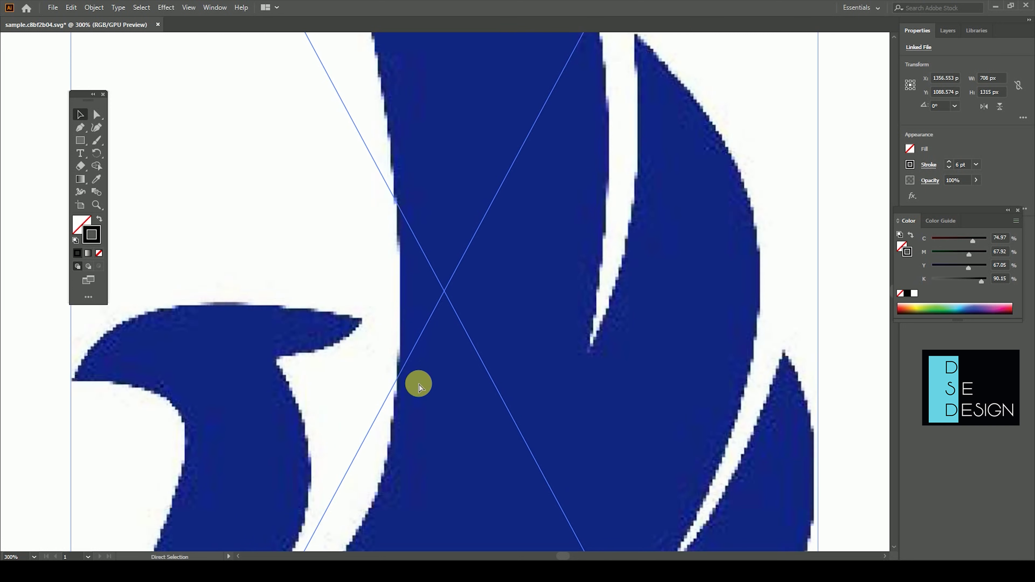
{"action": "scroll", "coordinate": [448, 371], "scroll_direction": "up", "scroll_amount": 2}
{"action": "left_click_drag", "start_coordinate": [455, 381], "coordinate": [511, 290]}
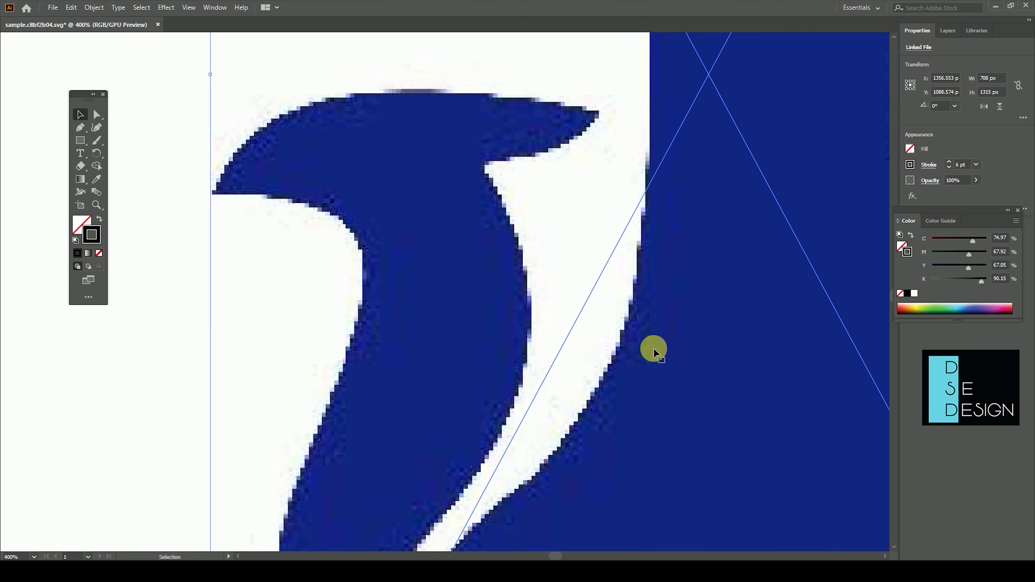
{"action": "scroll", "coordinate": [648, 335], "scroll_direction": "right", "scroll_amount": 3}
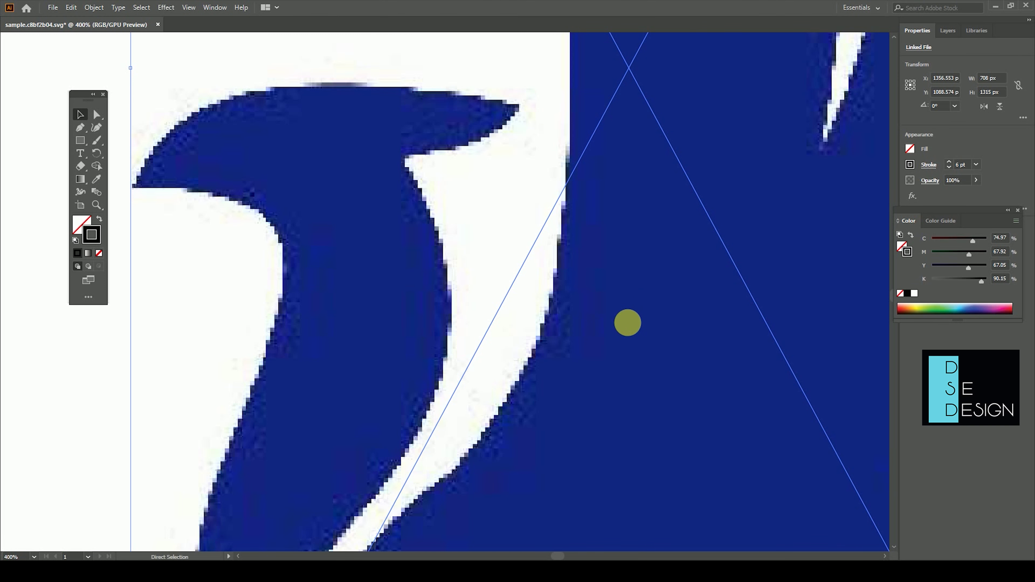
{"action": "key", "text": "ctrl+equal"}
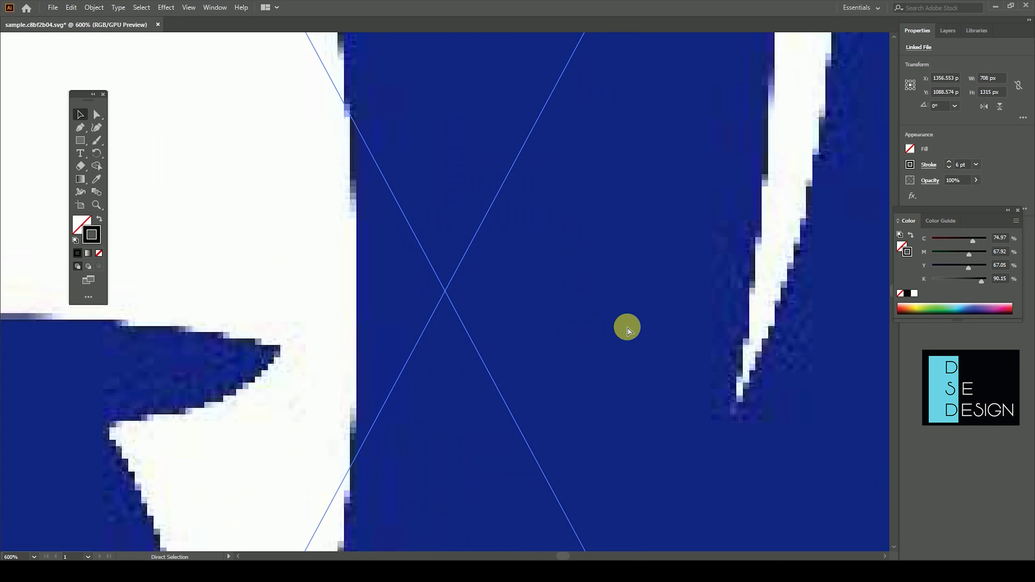
{"action": "scroll", "coordinate": [530, 367], "scroll_direction": "left", "scroll_amount": 5}
{"action": "scroll", "coordinate": [668, 347], "scroll_direction": "down", "scroll_amount": 2}
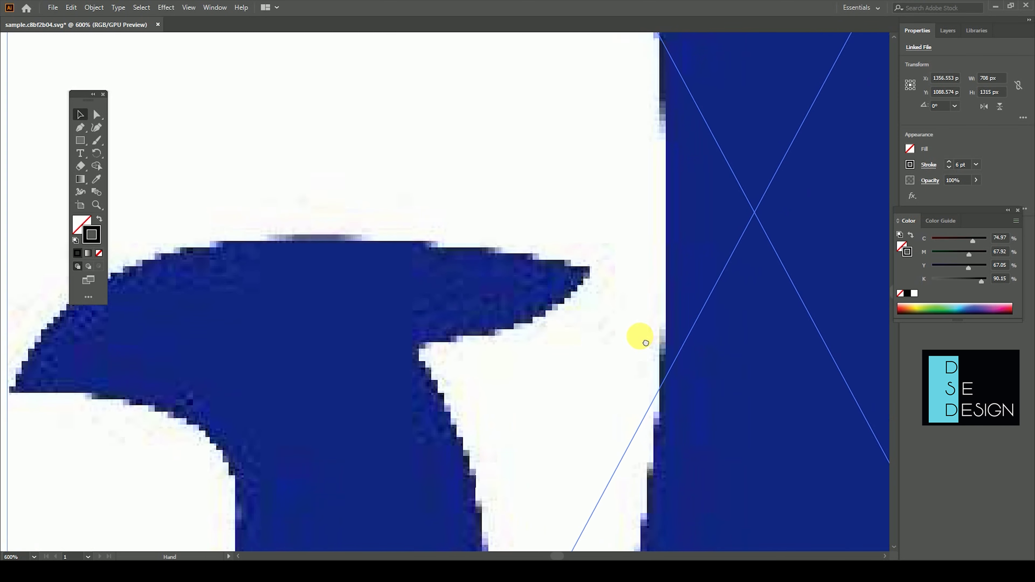
{"action": "key", "text": "ctrl+1"}
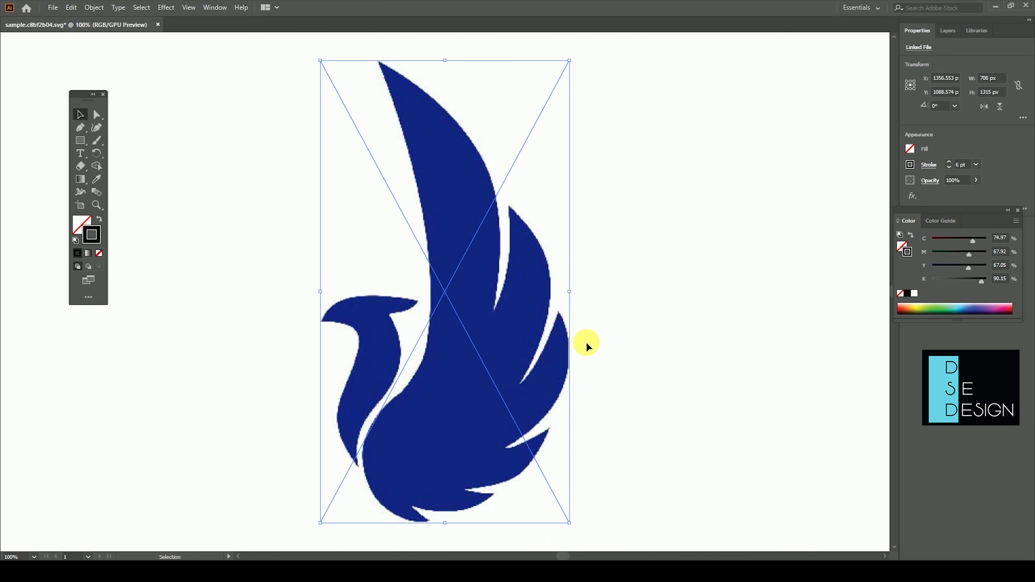
Step: Lock the bird logo via Object > Lock > Selection and zoom in on its head
{"action": "left_click", "coordinate": [94, 8]}
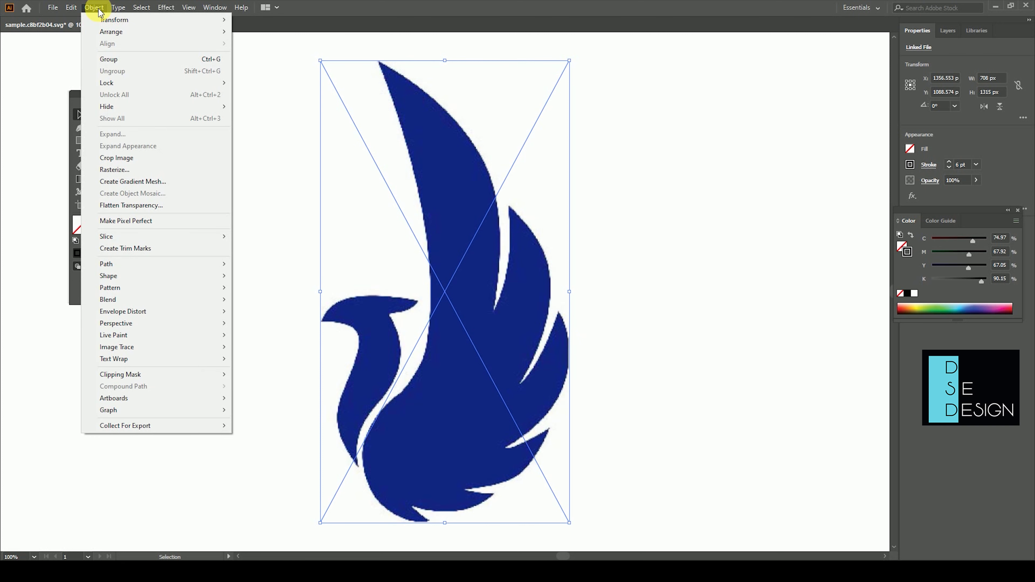
{"action": "mouse_move", "coordinate": [107, 83]}
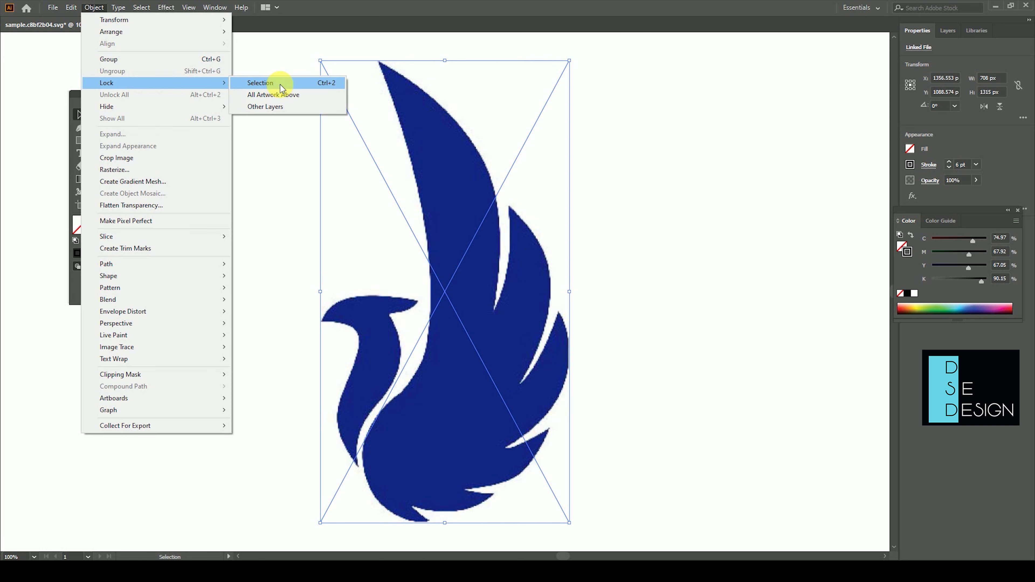
{"action": "left_click", "coordinate": [280, 84]}
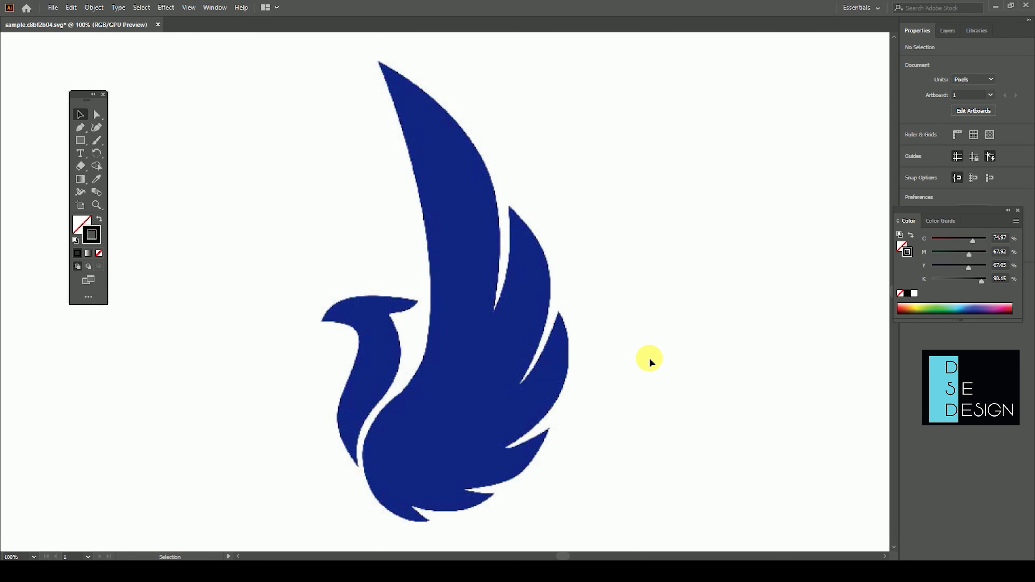
{"action": "key", "text": "ctrl+plus"}
{"action": "key", "text": "ctrl+plus"}
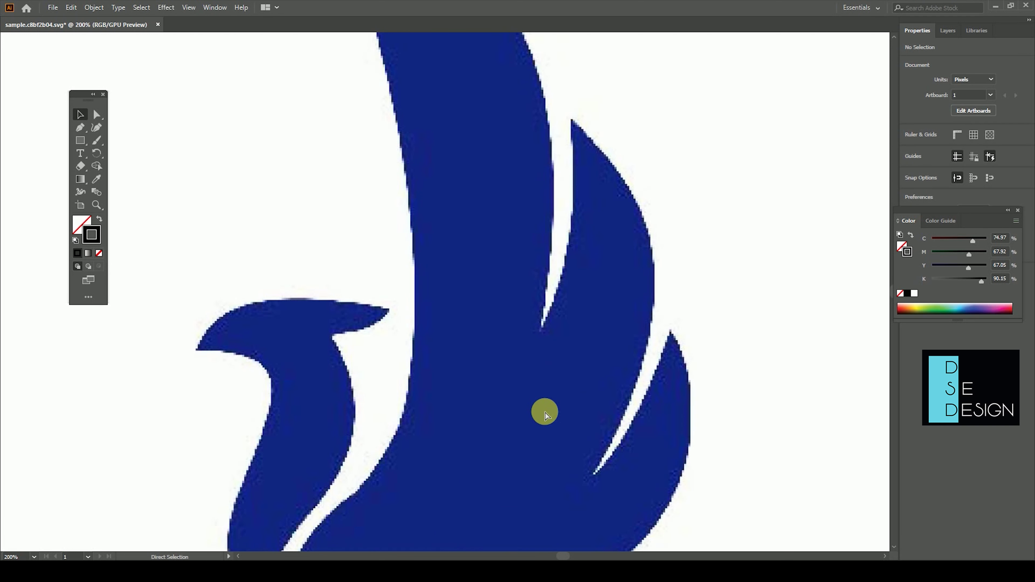
{"action": "left_click_drag", "start_coordinate": [554, 352], "coordinate": [535, 269]}
{"action": "key", "text": "ctrl+plus"}
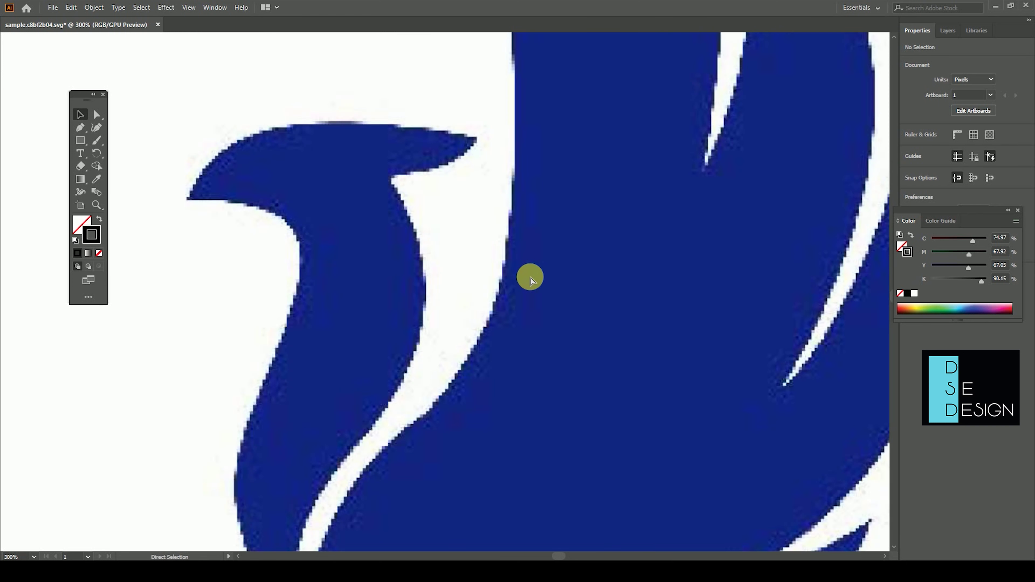
{"action": "key", "text": "ctrl+plus"}
{"action": "left_click_drag", "start_coordinate": [439, 229], "coordinate": [467, 353]}
Step: Trace a curved Pen path from the head's right tip across its top to the left tip
{"action": "left_click", "coordinate": [87, 129]}
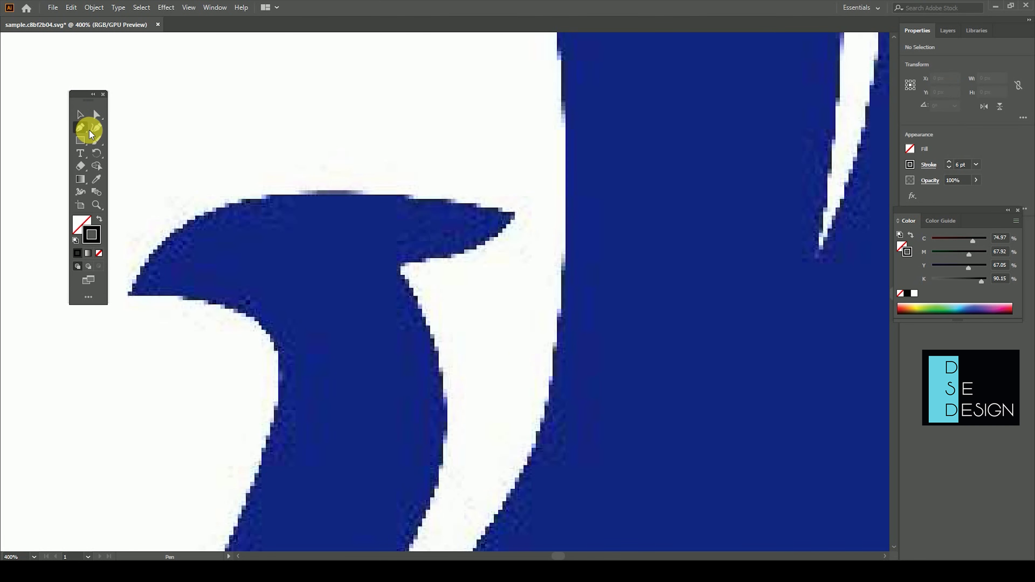
{"action": "left_click", "coordinate": [515, 216]}
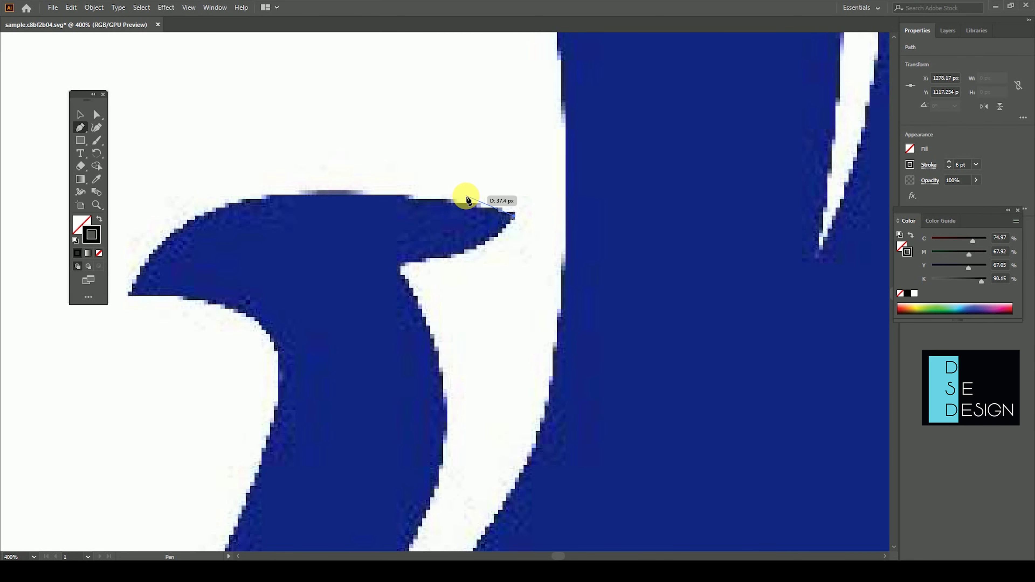
{"action": "left_click_drag", "start_coordinate": [296, 193], "coordinate": [174, 218]}
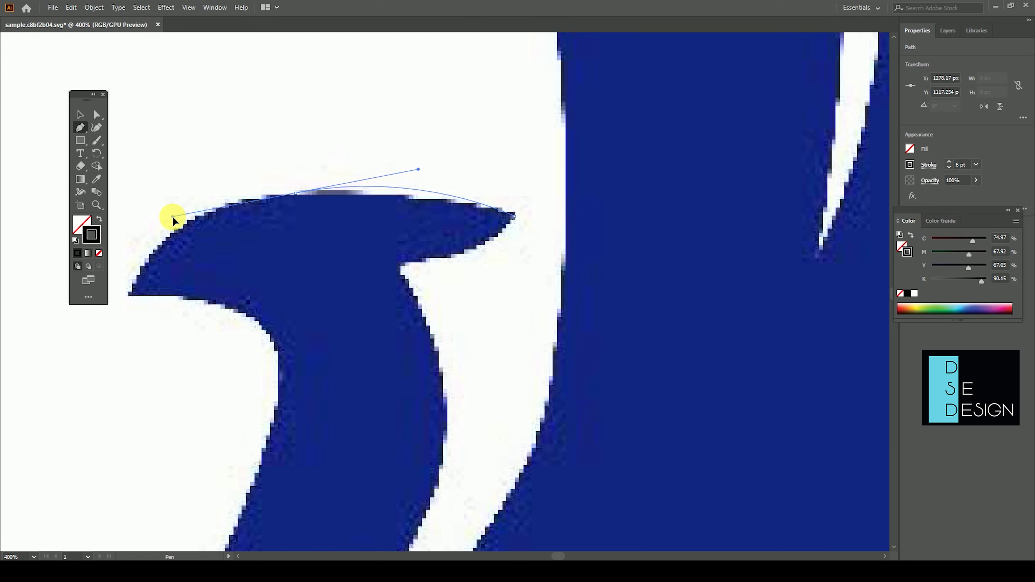
{"action": "left_click", "coordinate": [127, 294]}
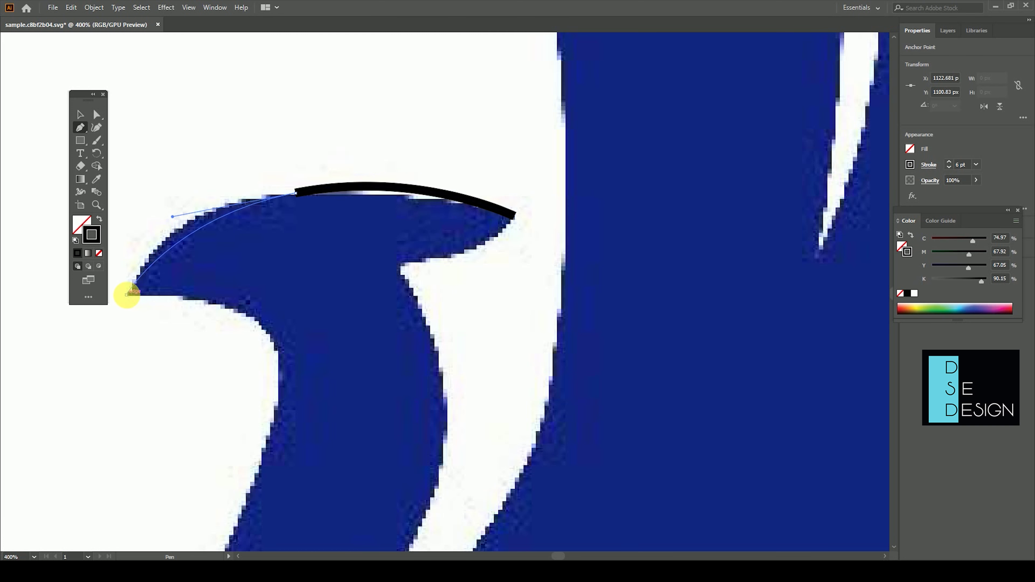
{"action": "left_click_drag", "start_coordinate": [342, 370], "coordinate": [425, 270]}
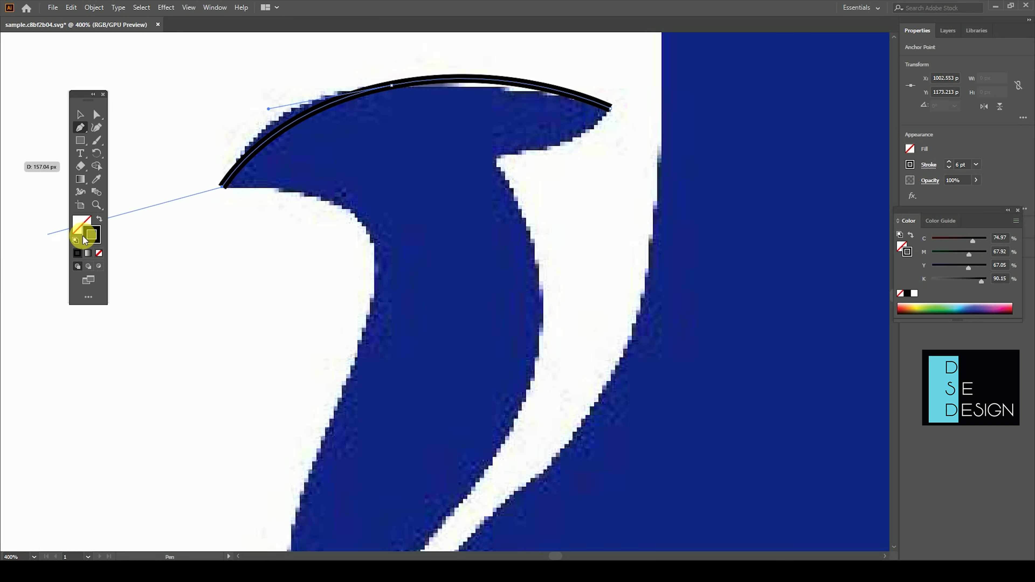
Step: Change the path's stroke colour to bright red FF0820
{"action": "double_click", "coordinate": [98, 238]}
{"action": "left_click_drag", "start_coordinate": [520, 244], "coordinate": [509, 213]}
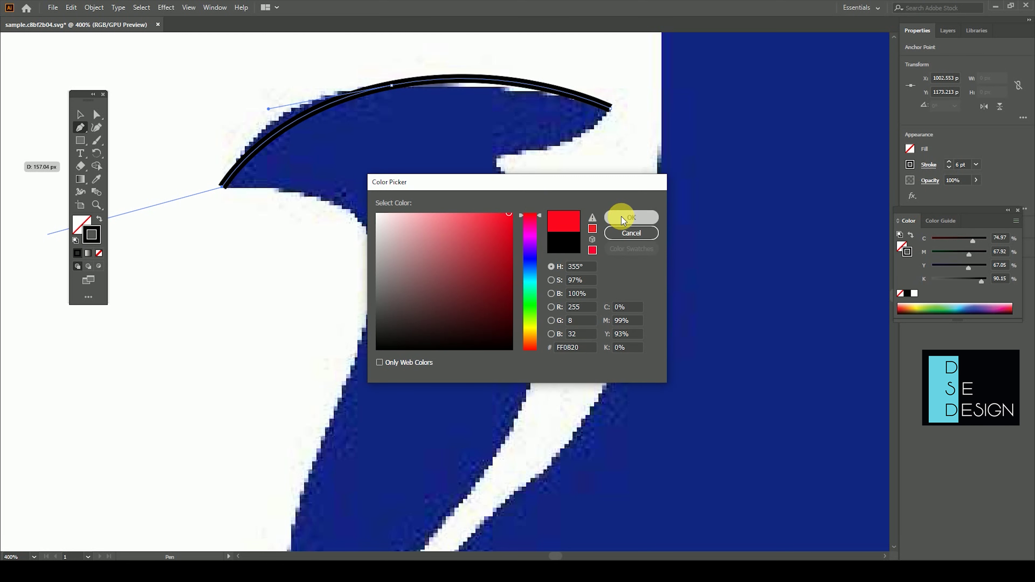
{"action": "left_click", "coordinate": [621, 217]}
{"action": "mouse_move", "coordinate": [317, 266]}
{"action": "left_mouse_down"}
{"action": "mouse_move", "coordinate": [320, 190]}
{"action": "mouse_move", "coordinate": [341, 259]}
{"action": "mouse_move", "coordinate": [379, 258]}
{"action": "left_mouse_up"}
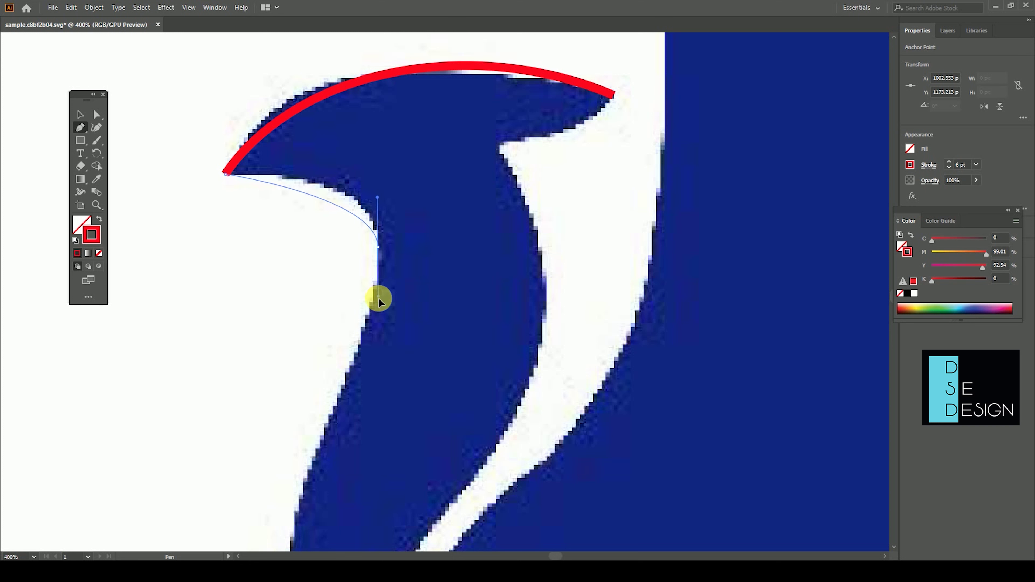
Step: Continue the red path around the head and down the neck edge with curved anchors and a sharp corner
{"action": "left_click_drag", "start_coordinate": [378, 331], "coordinate": [361, 348]}
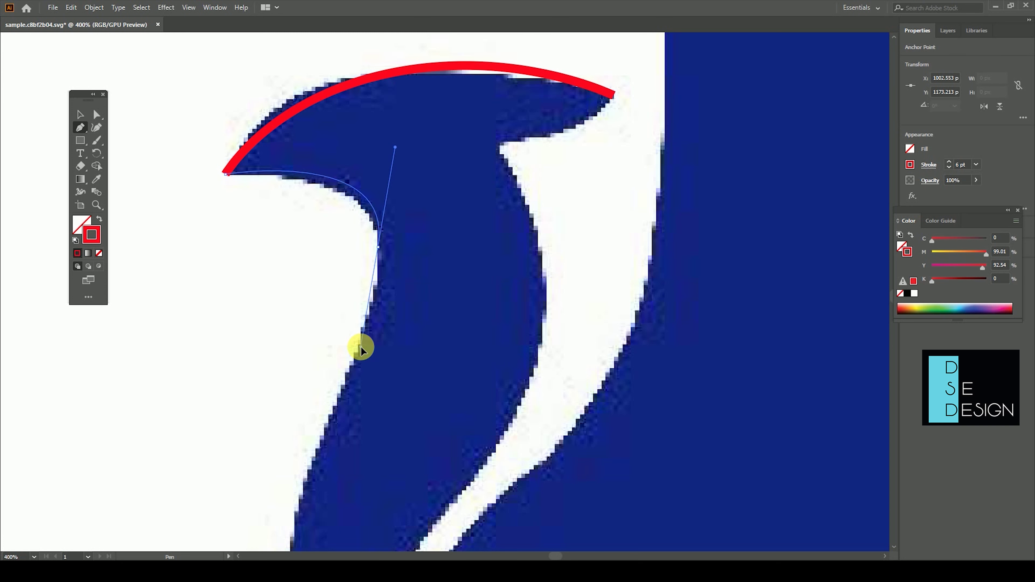
{"action": "left_click_drag", "start_coordinate": [335, 428], "coordinate": [328, 308]}
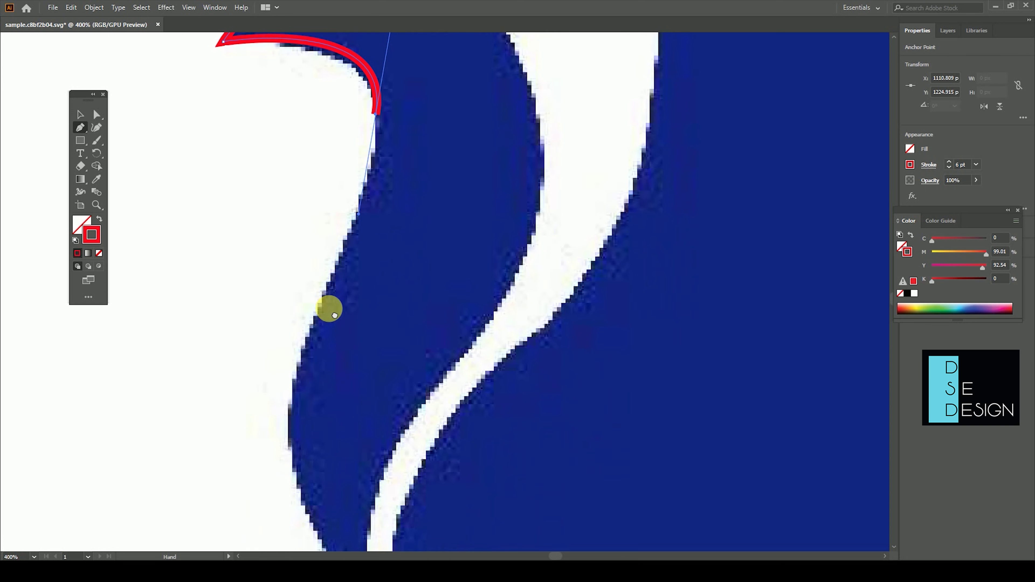
{"action": "left_click", "coordinate": [315, 322]}
{"action": "scroll", "coordinate": [315, 322], "scroll_direction": "down", "scroll_amount": 1}
{"action": "scroll", "coordinate": [314, 326], "scroll_direction": "down", "scroll_amount": 4}
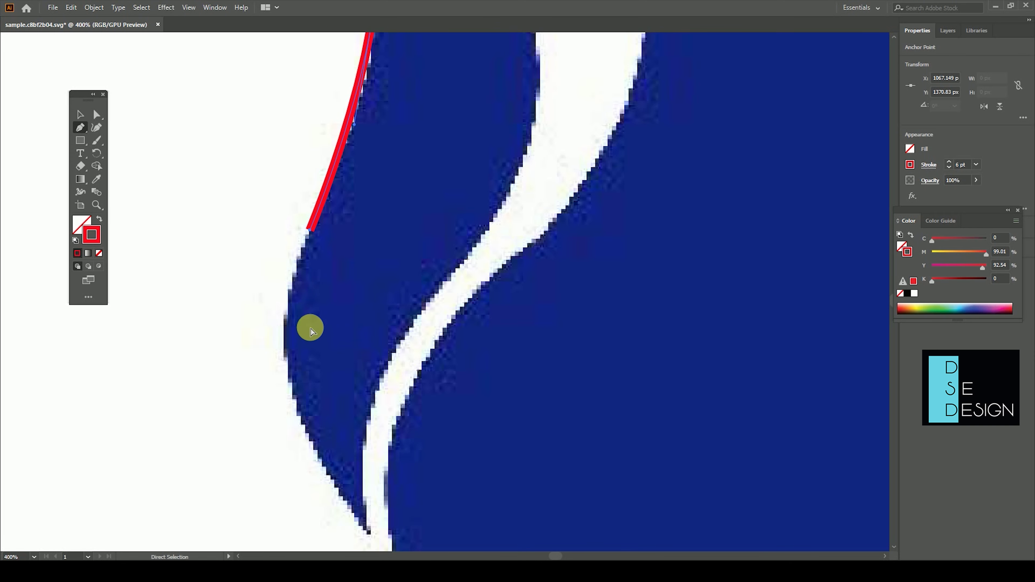
{"action": "scroll", "coordinate": [310, 330], "scroll_direction": "down", "scroll_amount": 2}
{"action": "scroll", "coordinate": [448, 367], "scroll_direction": "right", "scroll_amount": 2}
{"action": "left_click_drag", "start_coordinate": [393, 428], "coordinate": [457, 508]}
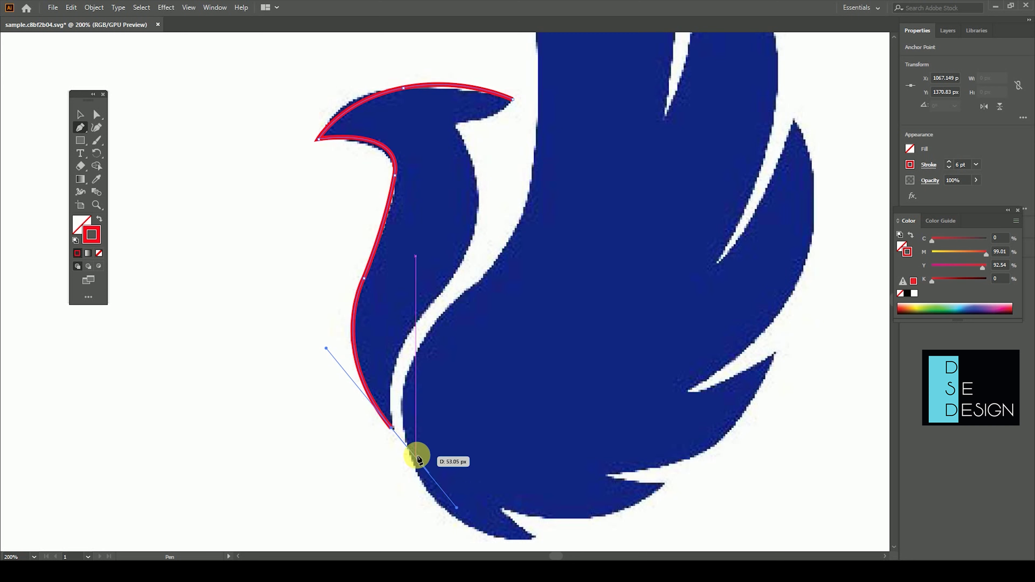
{"action": "left_click", "coordinate": [393, 428]}
{"action": "scroll", "coordinate": [388, 389], "scroll_direction": "up", "scroll_amount": 1}
{"action": "scroll", "coordinate": [388, 390], "scroll_direction": "right", "scroll_amount": 1}
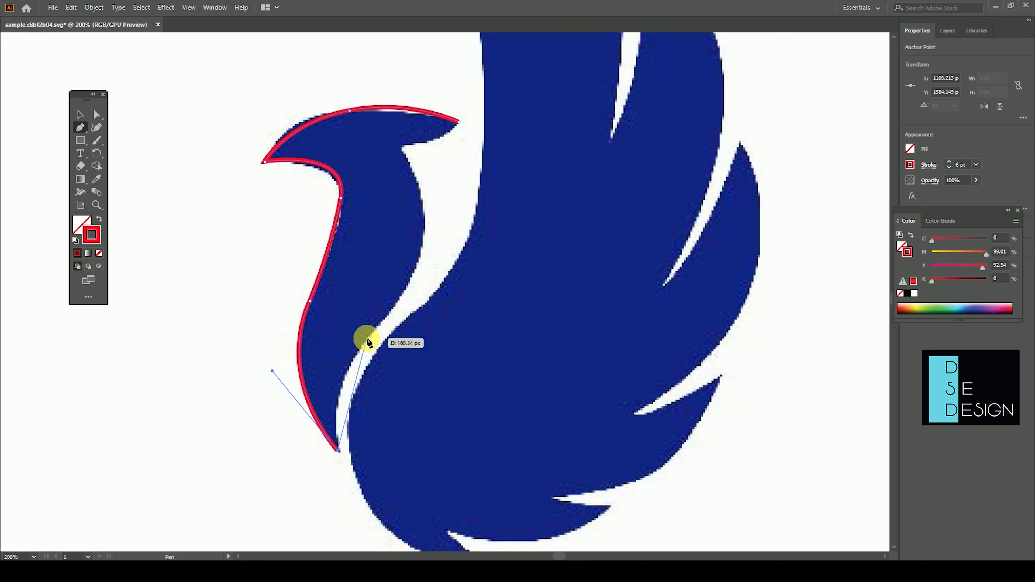
Step: Run the outline up the inner neck to a sharp beak corner and close it at the start
{"action": "left_click_drag", "start_coordinate": [369, 342], "coordinate": [406, 301]}
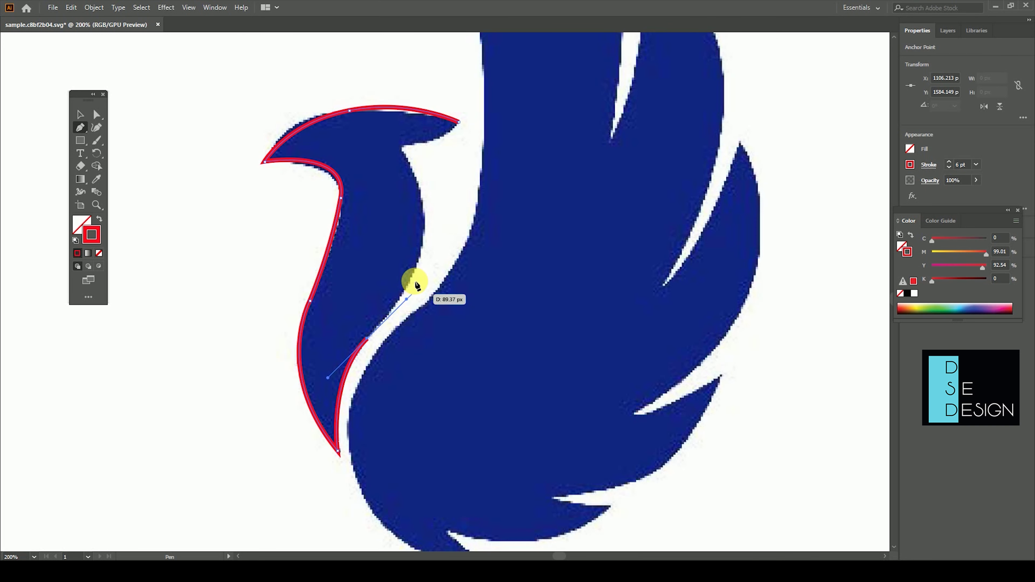
{"action": "scroll", "coordinate": [409, 312], "scroll_direction": "up", "scroll_amount": 3}
{"action": "left_click_drag", "start_coordinate": [390, 231], "coordinate": [338, 158]}
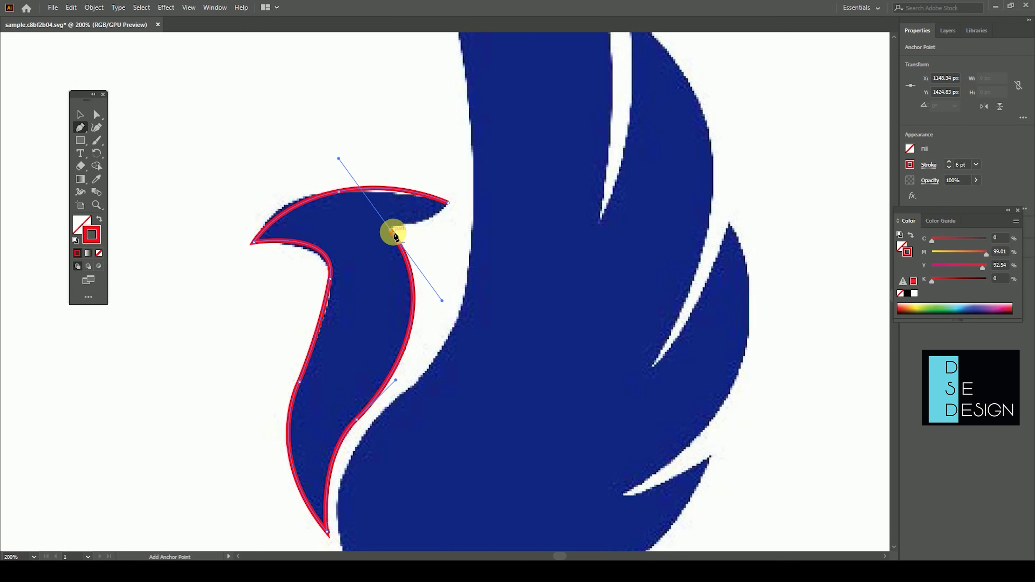
{"action": "left_click", "coordinate": [391, 231]}
{"action": "left_click_drag", "start_coordinate": [448, 201], "coordinate": [446, 184]}
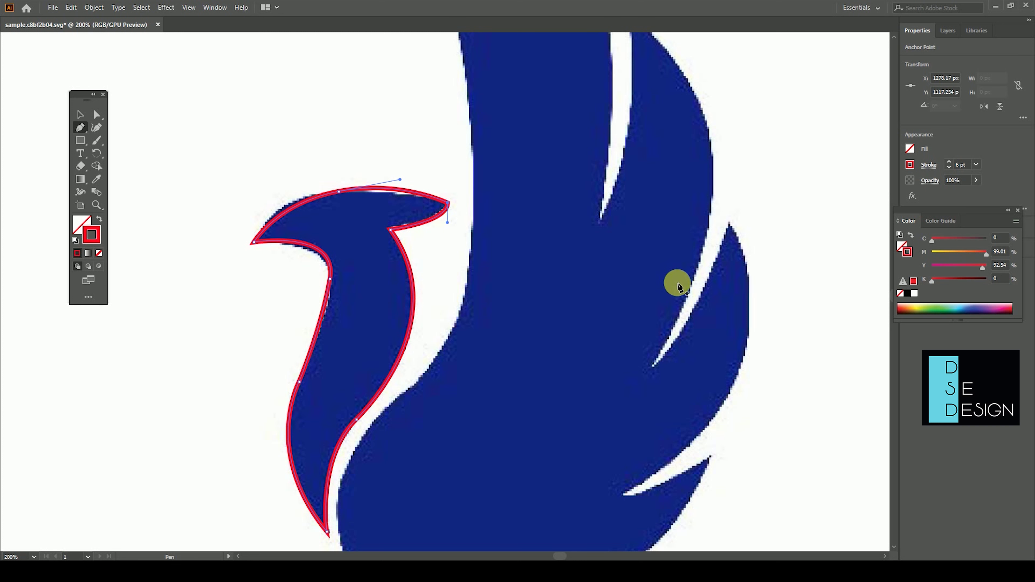
{"action": "scroll", "coordinate": [460, 408], "scroll_direction": "up", "scroll_amount": 5}
{"action": "scroll", "coordinate": [474, 314], "scroll_direction": "up", "scroll_amount": 3}
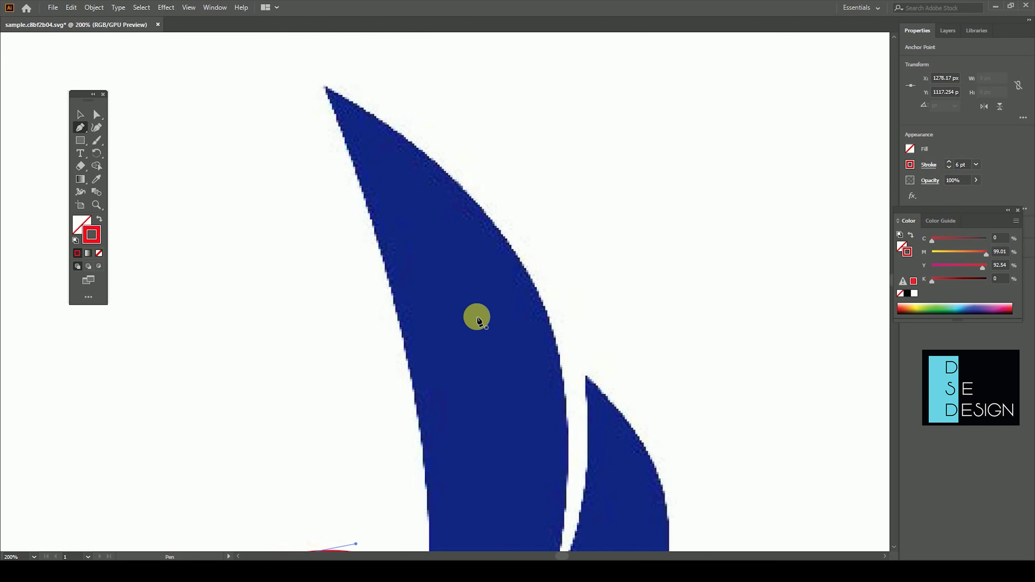
{"action": "key", "text": "ctrl+minus"}
{"action": "key", "text": "ctrl+minus"}
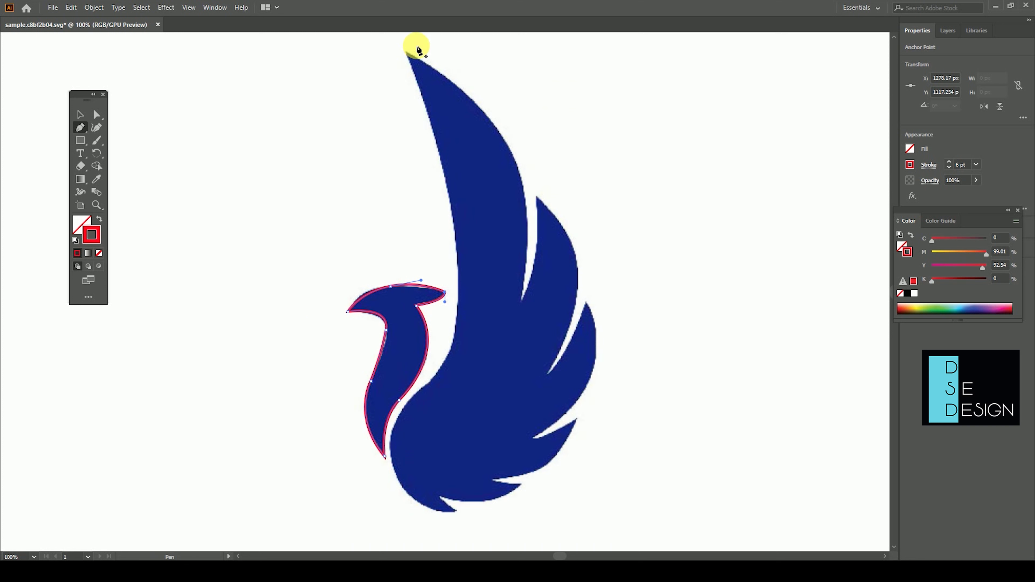
Step: Start a new outline at the top wing tip and curve it down the wing, breast and bottom edge
{"action": "left_click", "coordinate": [406, 51]}
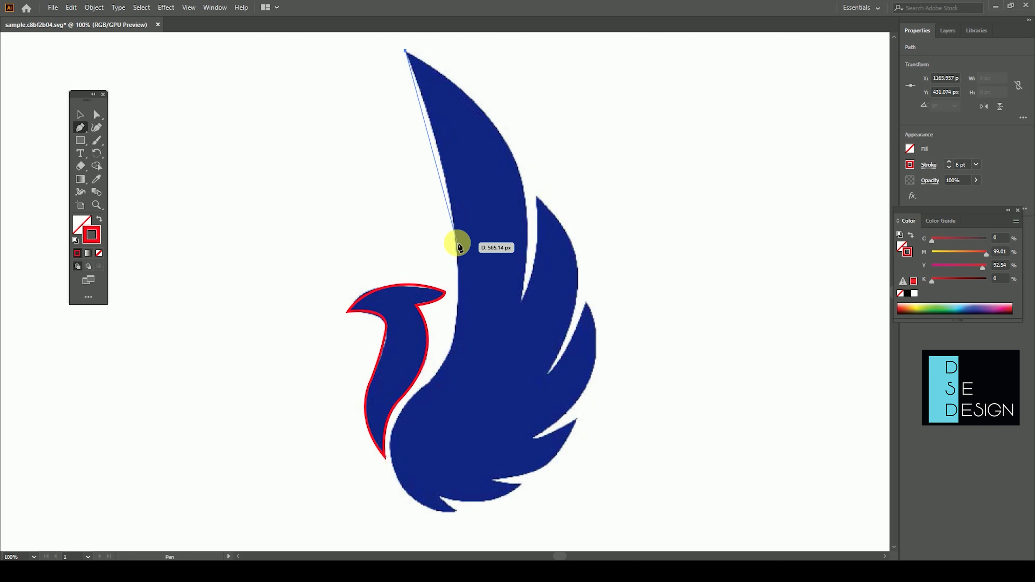
{"action": "left_click_drag", "start_coordinate": [457, 242], "coordinate": [459, 292]}
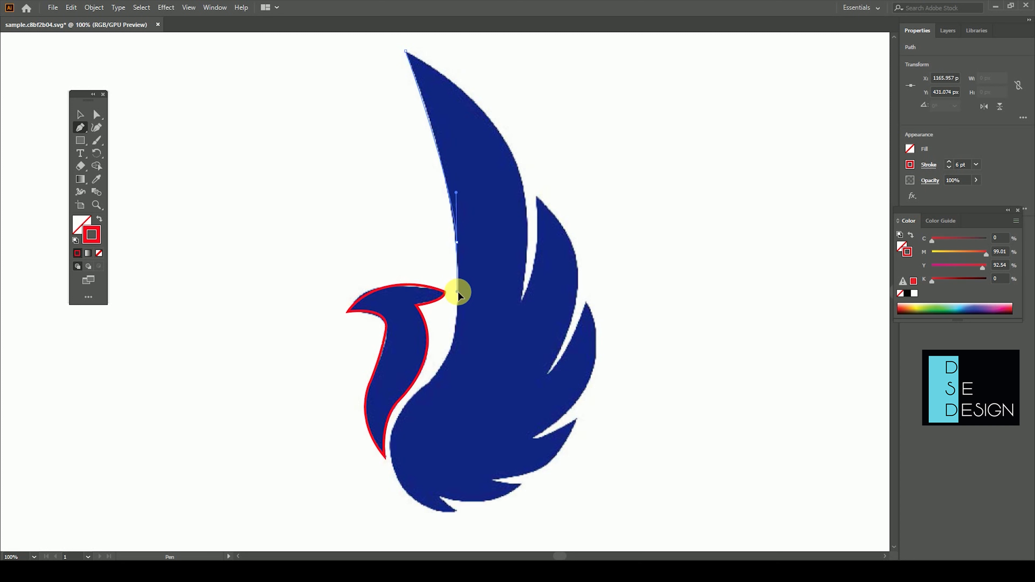
{"action": "left_click_drag", "start_coordinate": [433, 378], "coordinate": [403, 405]}
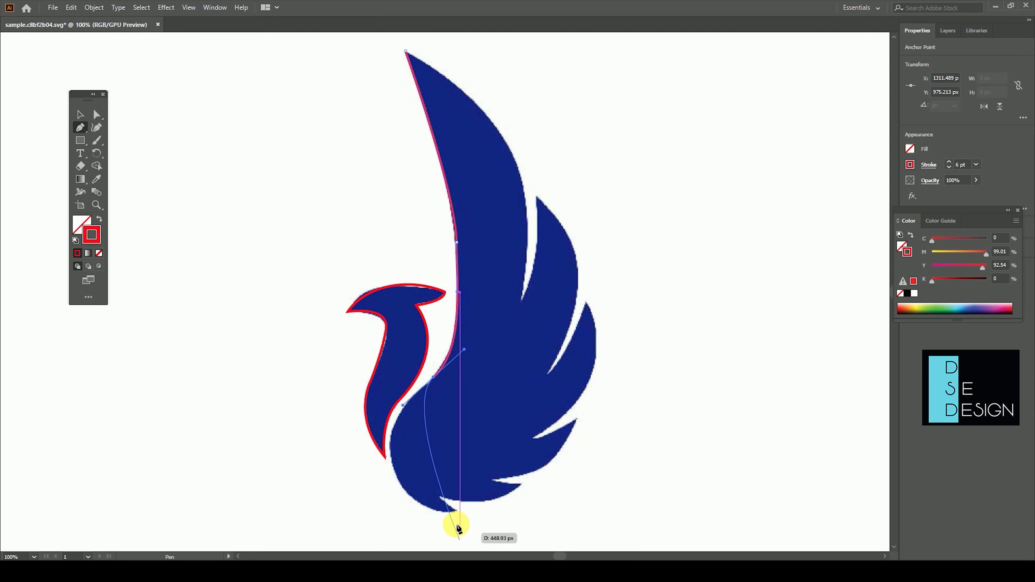
{"action": "left_click_drag", "start_coordinate": [526, 515], "coordinate": [570, 543]}
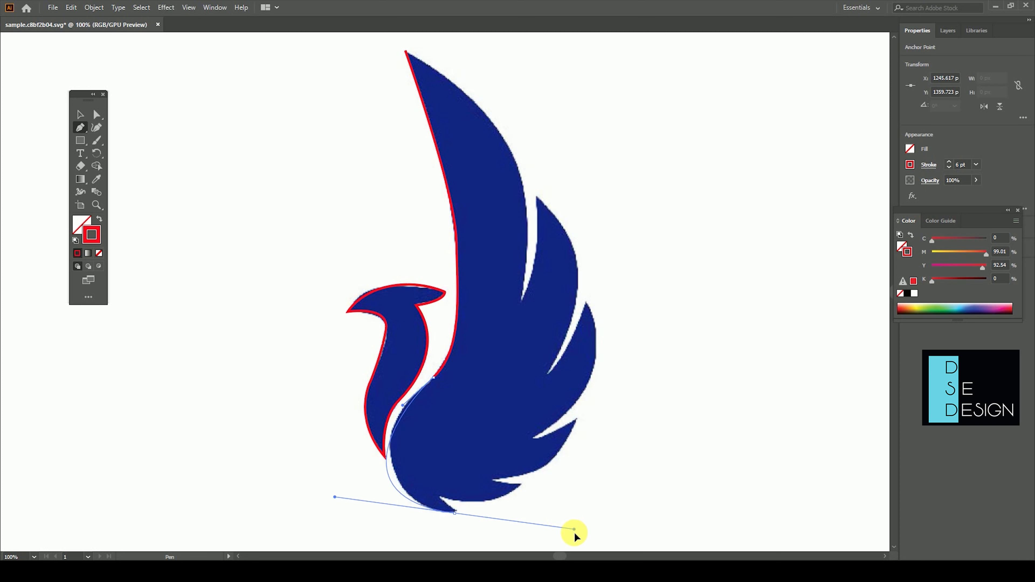
{"action": "key", "text": "ctrl+z"}
{"action": "left_click_drag", "start_coordinate": [419, 505], "coordinate": [472, 555]}
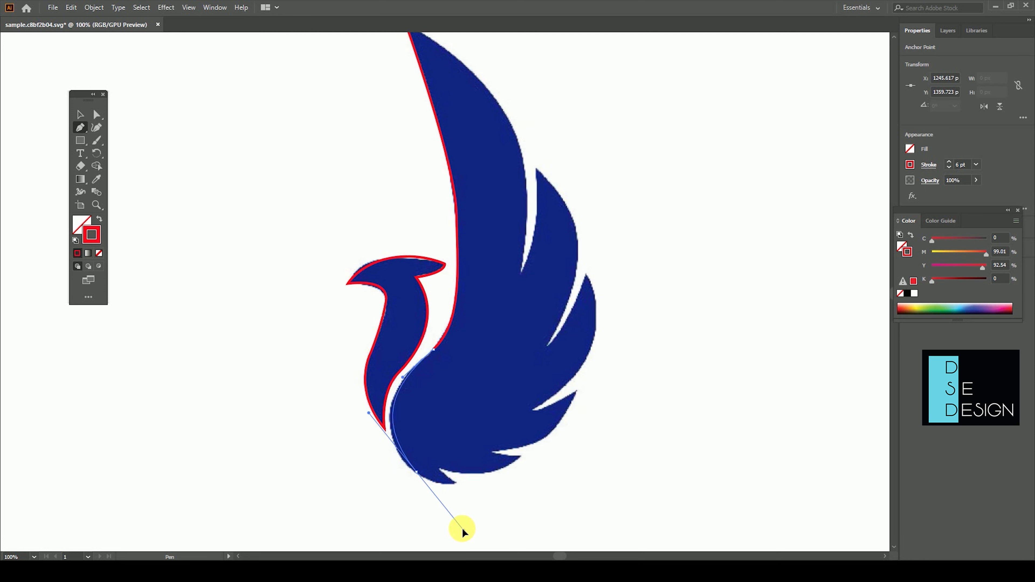
{"action": "left_click_drag", "start_coordinate": [472, 555], "coordinate": [481, 526]}
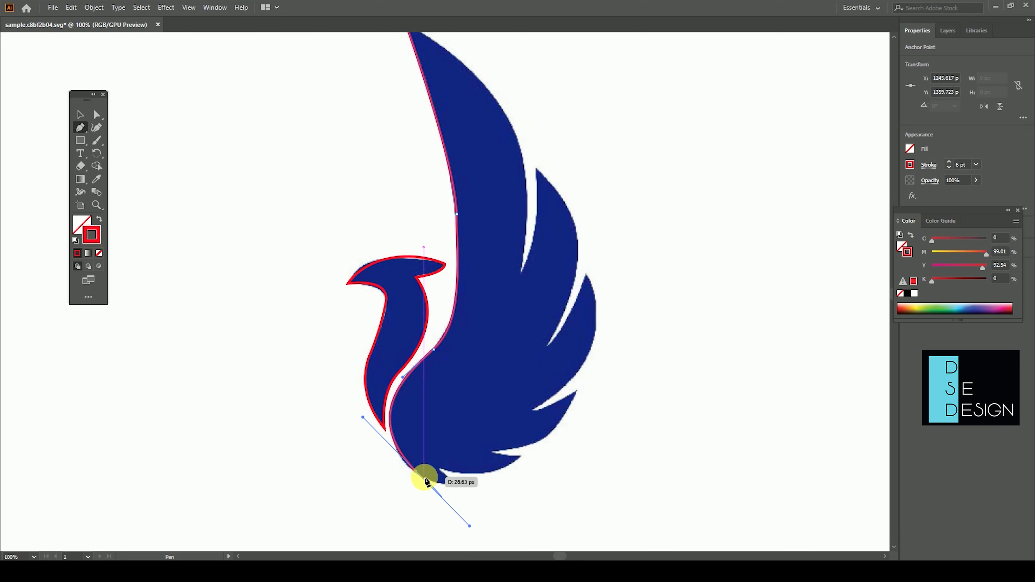
{"action": "mouse_move", "coordinate": [416, 473]}
{"action": "left_mouse_down"}
{"action": "mouse_move", "coordinate": [463, 482]}
{"action": "mouse_move", "coordinate": [441, 473]}
{"action": "left_mouse_up"}
Step: Trace the tail tip, feather notches and inner wing edge, closing the outline at the top tip
{"action": "left_click_drag", "start_coordinate": [521, 457], "coordinate": [491, 450]}
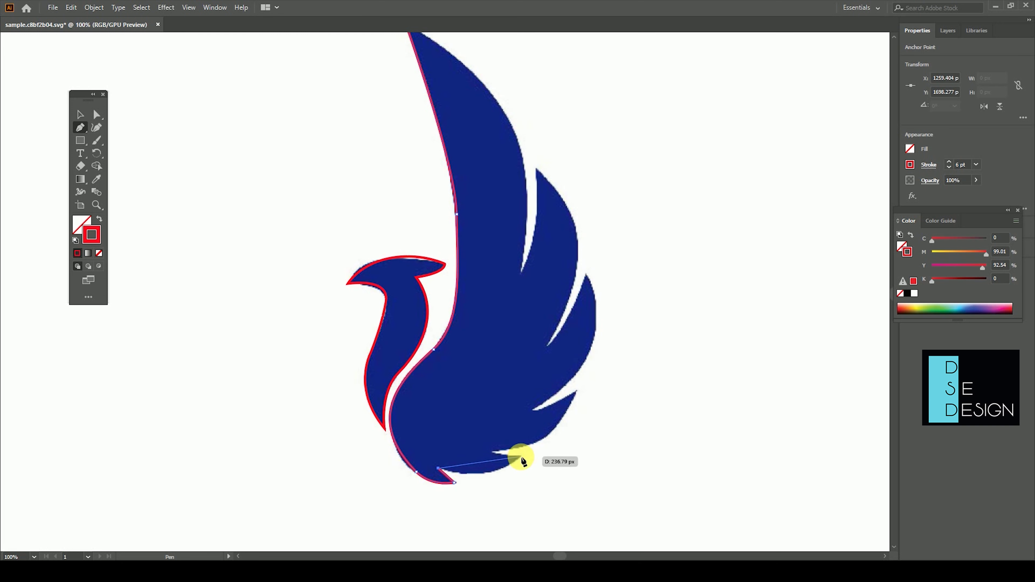
{"action": "left_click_drag", "start_coordinate": [577, 391], "coordinate": [592, 365]}
{"action": "left_click", "coordinate": [533, 408]}
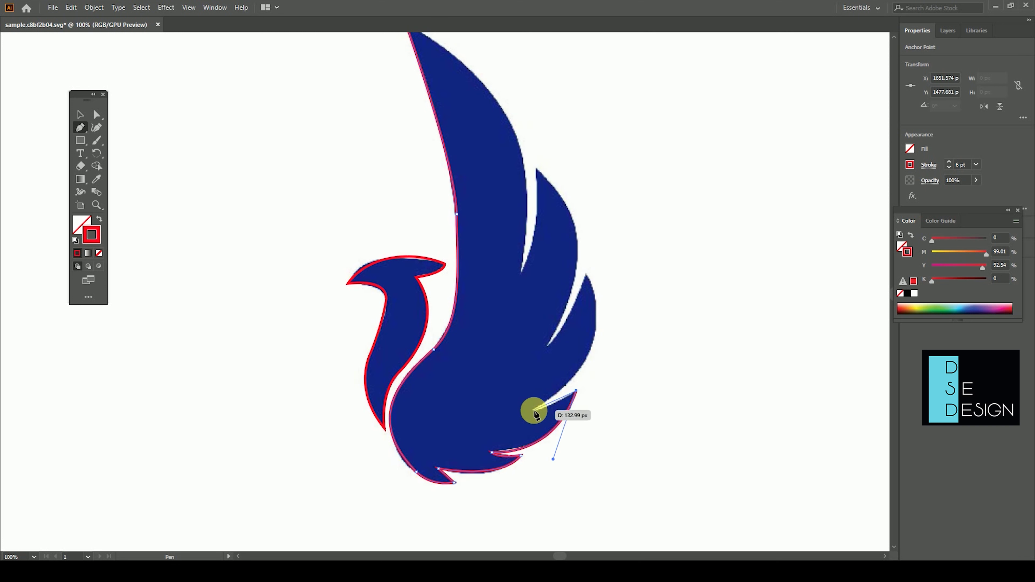
{"action": "left_click_drag", "start_coordinate": [585, 277], "coordinate": [625, 366]}
{"action": "scroll", "coordinate": [619, 256], "scroll_direction": "up", "scroll_amount": 2}
{"action": "left_click_drag", "start_coordinate": [534, 224], "coordinate": [620, 294]}
{"action": "left_click_drag", "start_coordinate": [521, 328], "coordinate": [496, 365]}
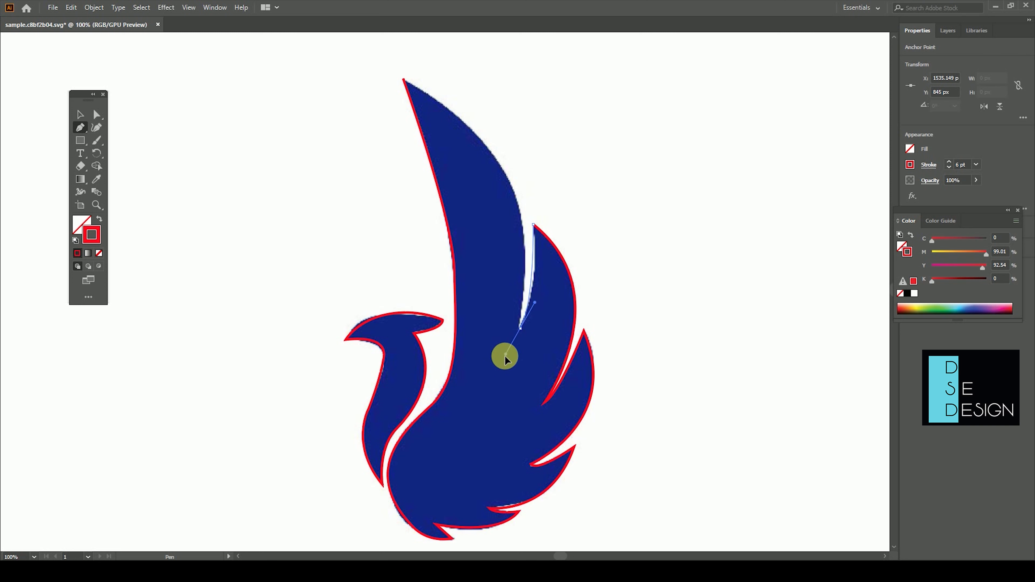
{"action": "left_click", "coordinate": [521, 328]}
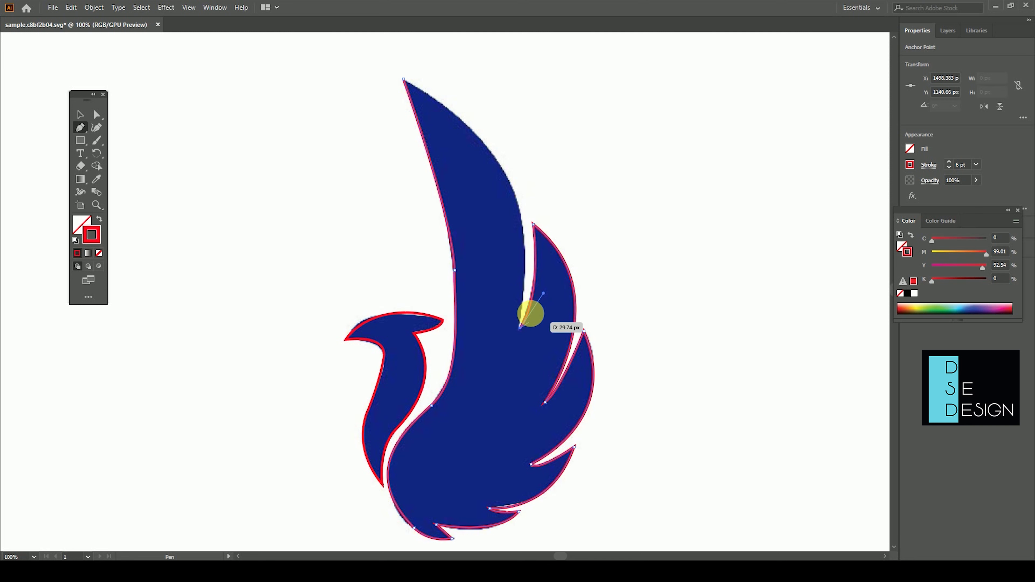
{"action": "left_click_drag", "start_coordinate": [498, 162], "coordinate": [460, 122]}
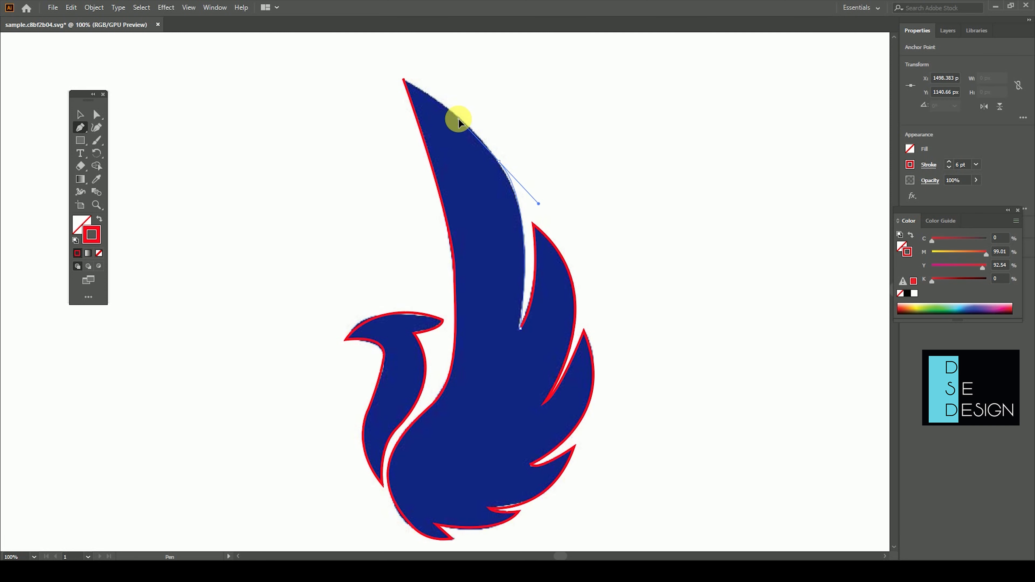
{"action": "left_click", "coordinate": [404, 79]}
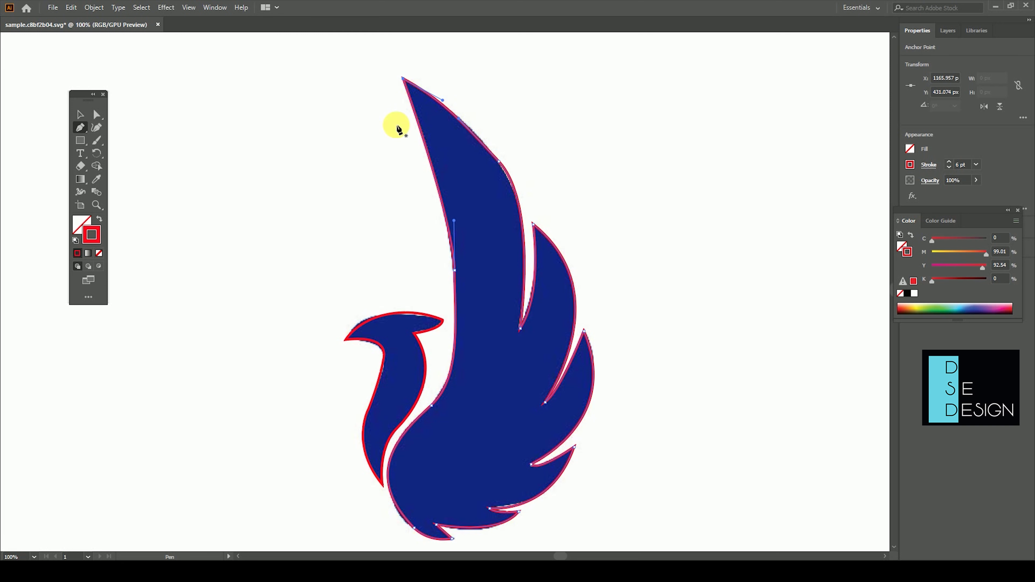
Step: Deselect the finished wing outline and zoom out to the whole artboard
{"action": "left_click", "coordinate": [80, 114]}
{"action": "left_click", "coordinate": [667, 268]}
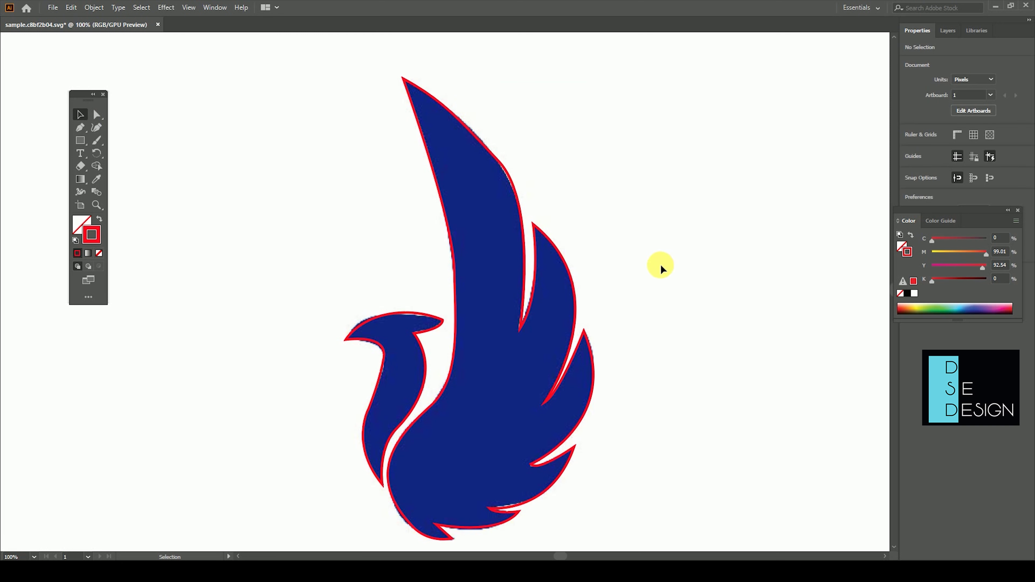
{"action": "key", "text": "ctrl+minus"}
{"action": "key", "text": "ctrl+minus"}
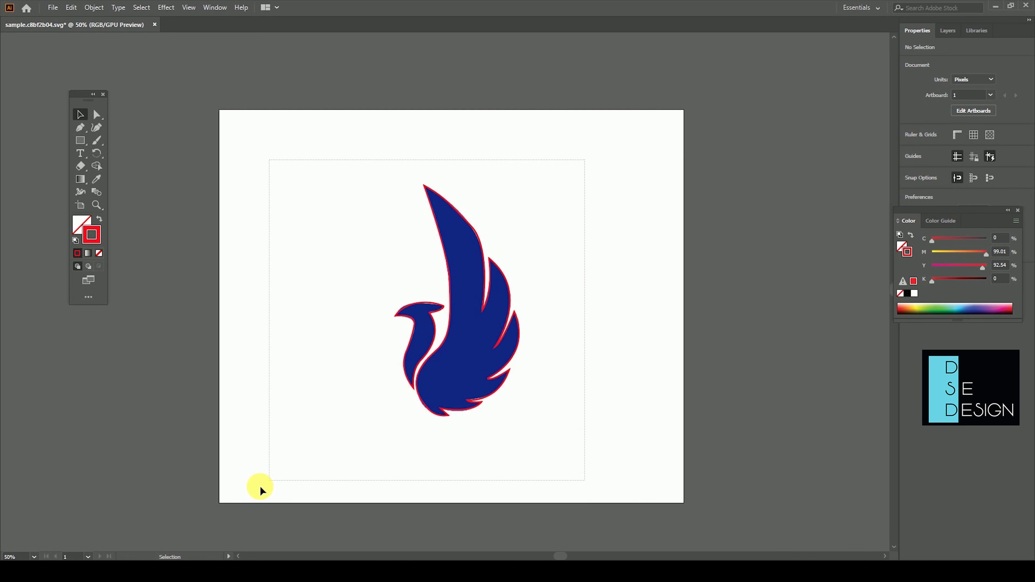
Step: Move the traced outlines right of the original bird and eyedrop its navy blue fill onto them
{"action": "left_click_drag", "start_coordinate": [585, 159], "coordinate": [261, 488]}
{"action": "left_click_drag", "start_coordinate": [438, 349], "coordinate": [588, 347]}
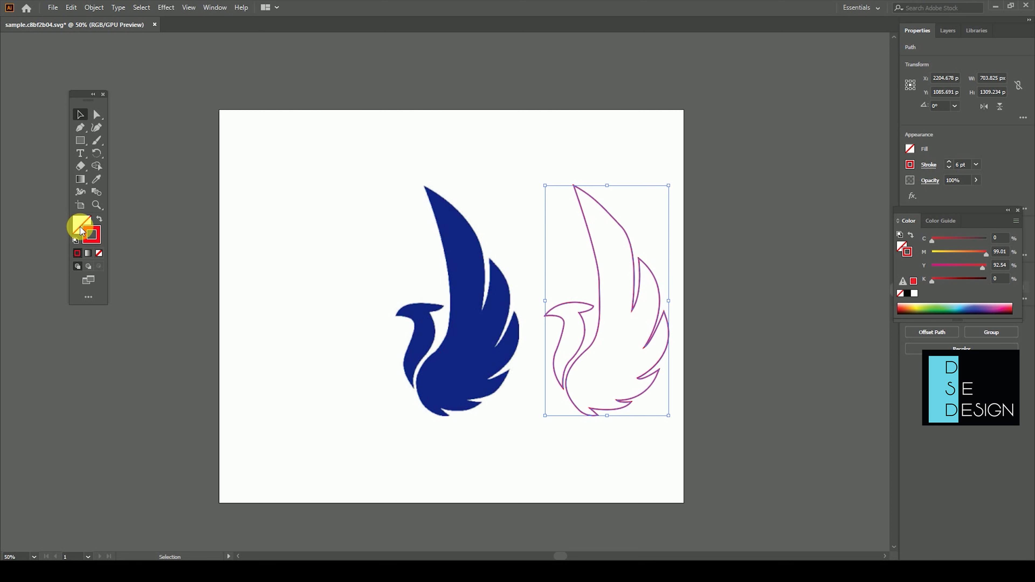
{"action": "left_click", "coordinate": [96, 182]}
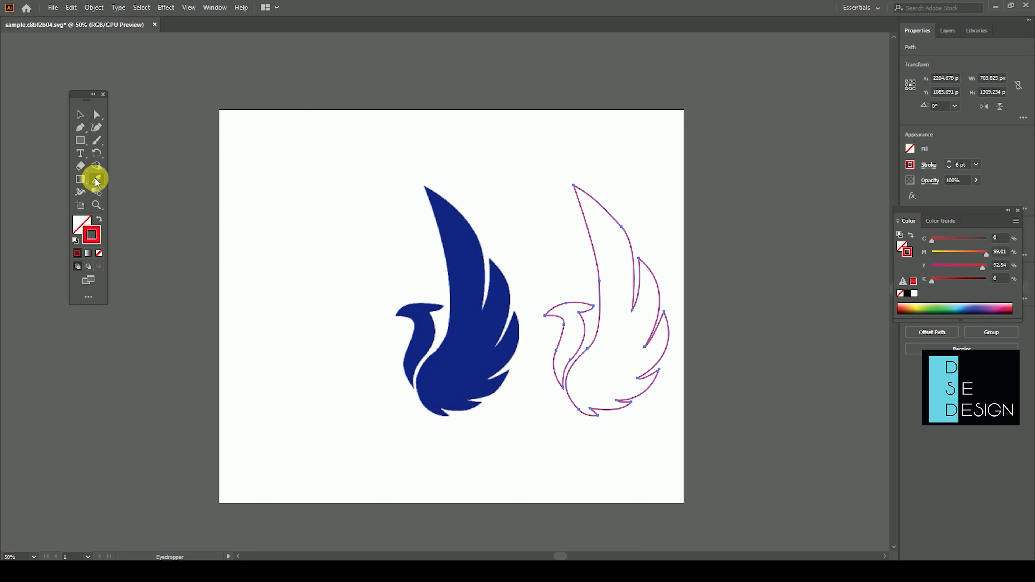
{"action": "left_click", "coordinate": [472, 265]}
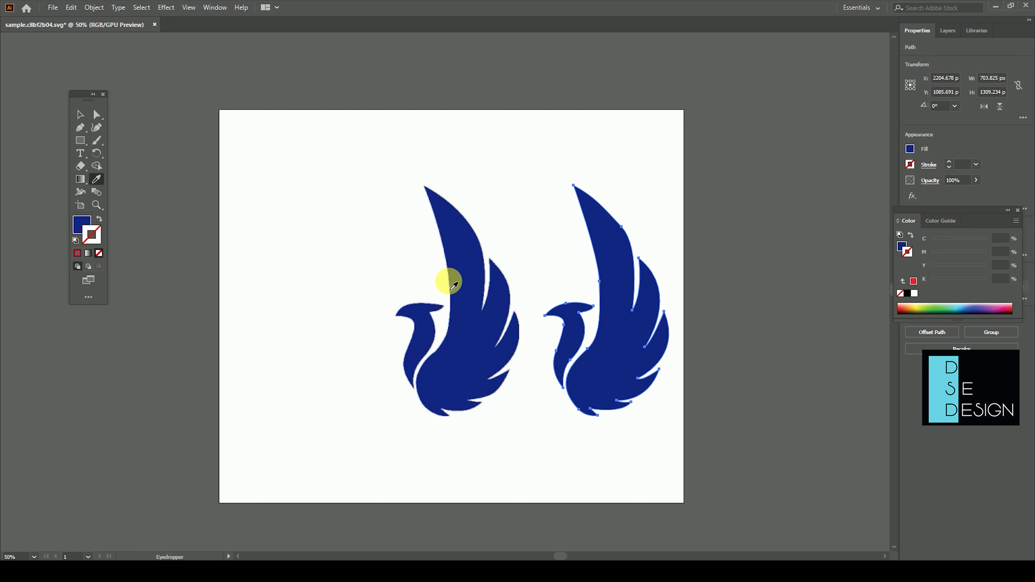
Step: Deselect the new blue bird and pan the artboard to show both birds
{"action": "left_click", "coordinate": [81, 116]}
{"action": "left_click", "coordinate": [555, 408]}
{"action": "left_click_drag", "start_coordinate": [620, 381], "coordinate": [548, 357]}
{"action": "left_click_drag", "start_coordinate": [269, 127], "coordinate": [684, 383]}
{"action": "left_click", "coordinate": [686, 450]}
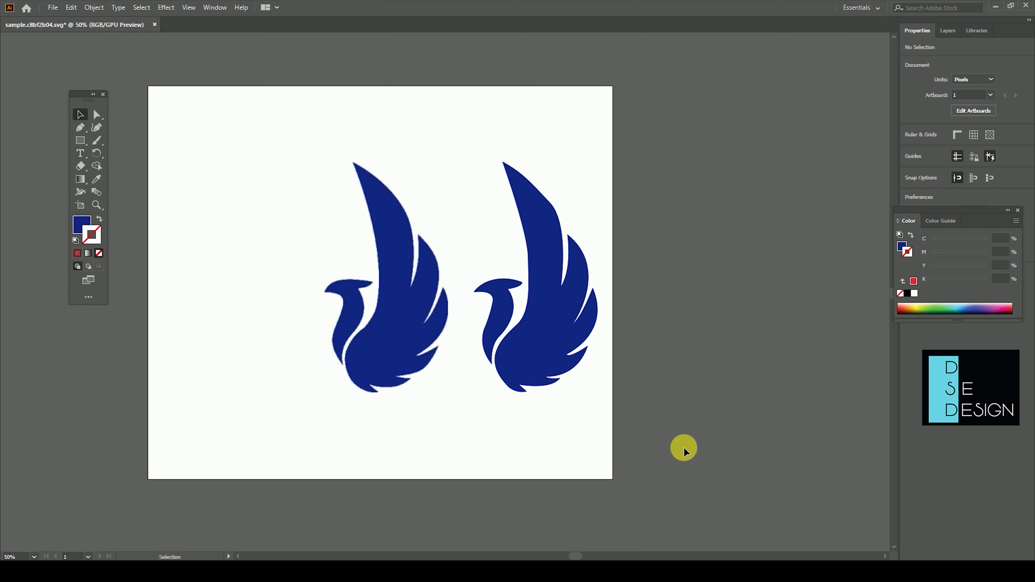
{"action": "key", "text": "ctrl+plus"}
{"action": "key", "text": "ctrl+plus"}
{"action": "key", "text": "ctrl+plus"}
{"action": "key", "text": "ctrl+plus"}
{"action": "key", "text": "ctrl+plus"}
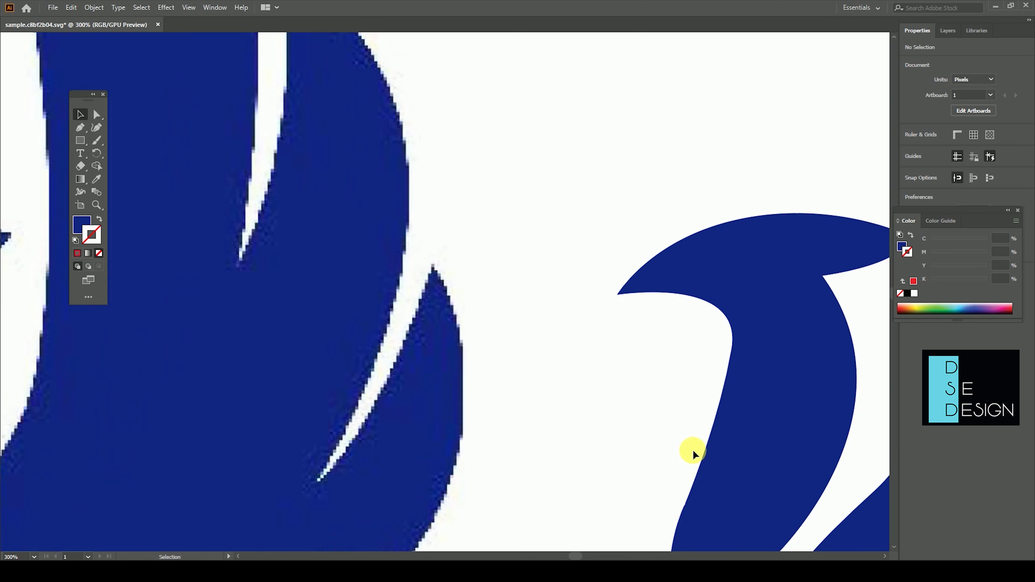
{"action": "left_click_drag", "start_coordinate": [772, 435], "coordinate": [809, 300]}
{"action": "scroll", "coordinate": [653, 367], "scroll_direction": "right", "scroll_amount": 10}
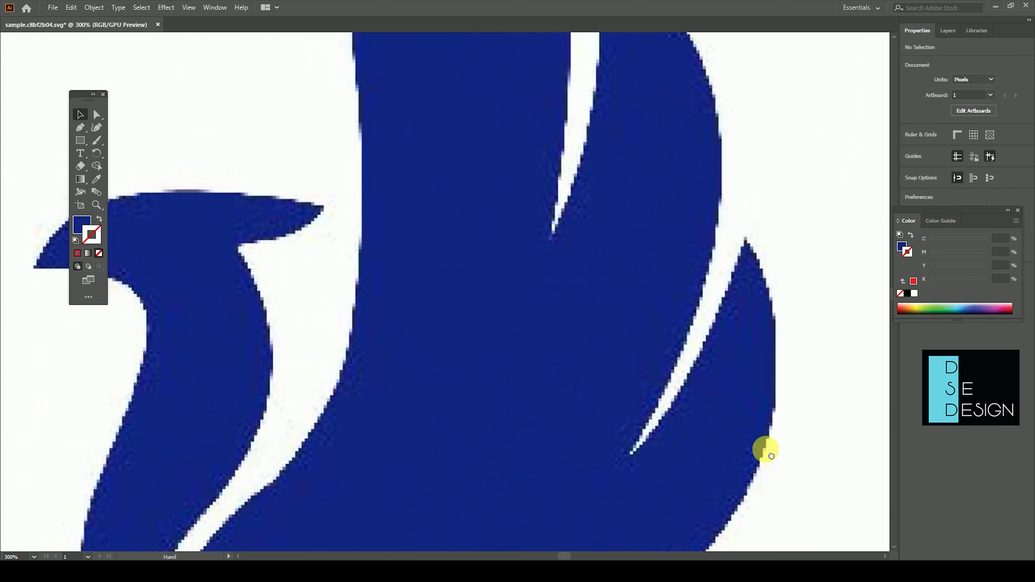
{"action": "left_click_drag", "start_coordinate": [565, 428], "coordinate": [633, 410]}
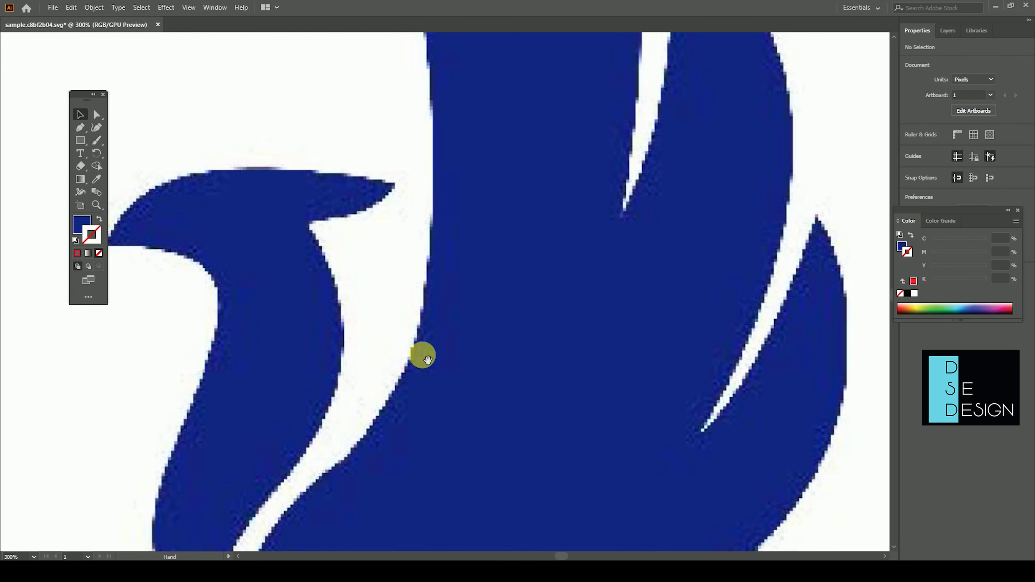
{"action": "scroll", "coordinate": [547, 411], "scroll_direction": "right", "scroll_amount": 3}
{"action": "scroll", "coordinate": [439, 284], "scroll_direction": "right", "scroll_amount": 10}
{"action": "scroll", "coordinate": [504, 287], "scroll_direction": "up", "scroll_amount": 5}
{"action": "left_click_drag", "start_coordinate": [504, 287], "coordinate": [328, 176]}
{"action": "scroll", "coordinate": [316, 192], "scroll_direction": "down", "scroll_amount": 5}
{"action": "scroll", "coordinate": [595, 293], "scroll_direction": "left", "scroll_amount": 3}
{"action": "scroll", "coordinate": [656, 331], "scroll_direction": "up", "scroll_amount": 1}
{"action": "scroll", "coordinate": [656, 330], "scroll_direction": "down", "scroll_amount": 1}
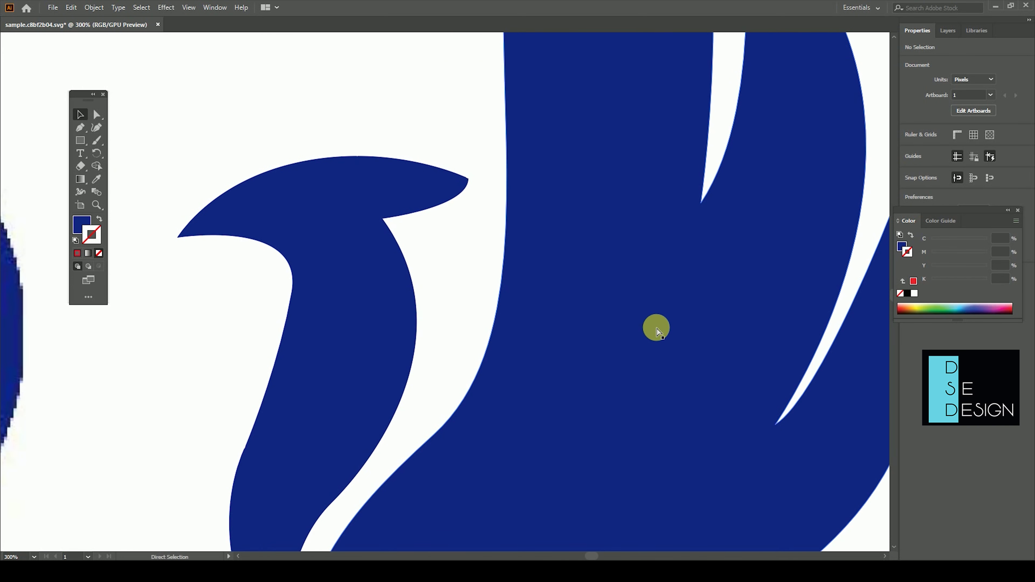
{"action": "scroll", "coordinate": [656, 332], "scroll_direction": "down", "scroll_amount": 2}
{"action": "scroll", "coordinate": [753, 262], "scroll_direction": "up", "scroll_amount": 5}
{"action": "scroll", "coordinate": [753, 262], "scroll_direction": "left", "scroll_amount": 2}
{"action": "scroll", "coordinate": [745, 437], "scroll_direction": "up", "scroll_amount": 5}
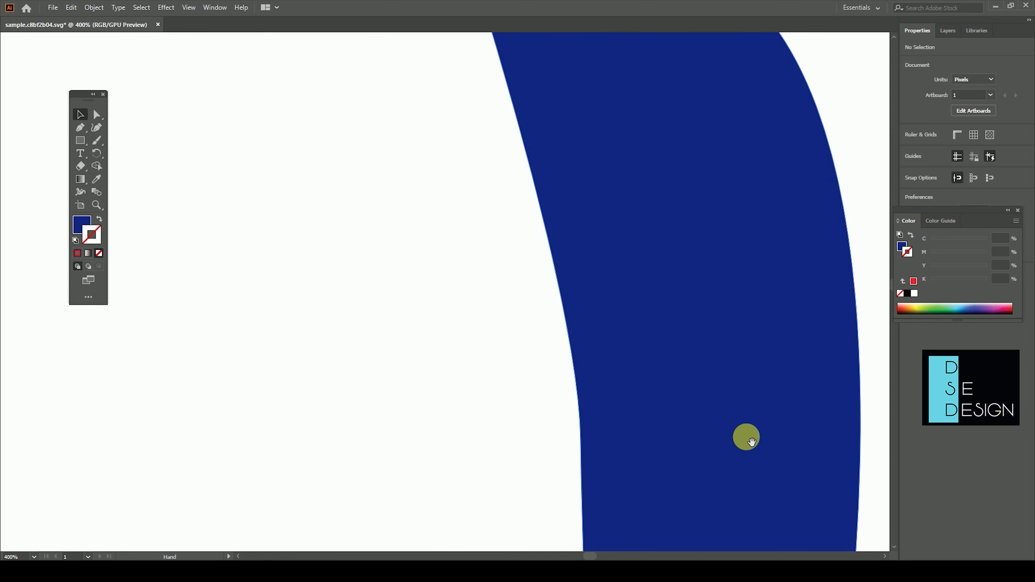
{"action": "scroll", "coordinate": [734, 412], "scroll_direction": "down", "scroll_amount": 2}
{"action": "scroll", "coordinate": [700, 386], "scroll_direction": "down", "scroll_amount": 3}
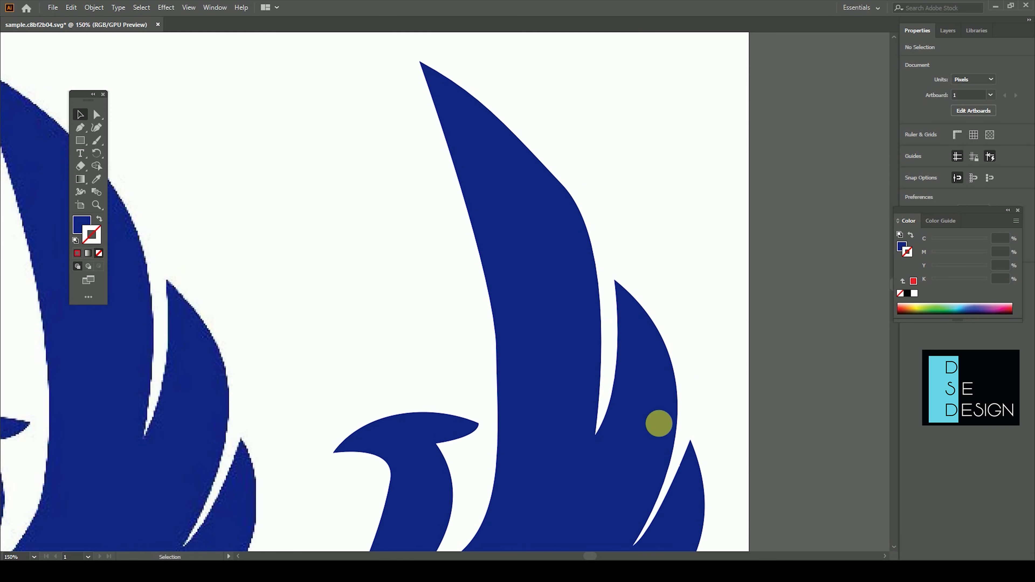
{"action": "left_click_drag", "start_coordinate": [658, 423], "coordinate": [719, 324]}
{"action": "scroll", "coordinate": [720, 326], "scroll_direction": "down", "scroll_amount": 1}
{"action": "scroll", "coordinate": [697, 347], "scroll_direction": "left", "scroll_amount": 5}
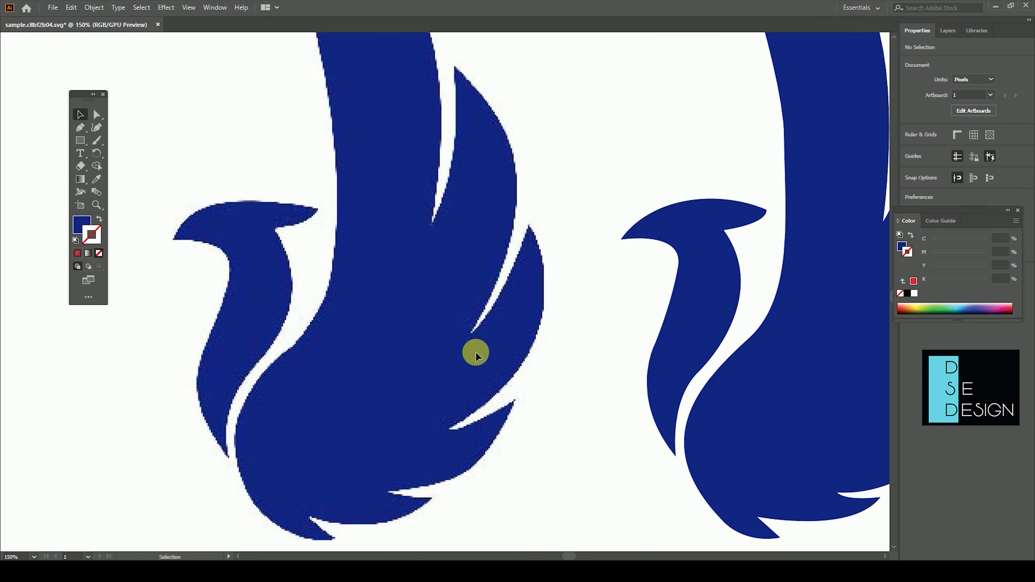
{"action": "scroll", "coordinate": [611, 395], "scroll_direction": "right", "scroll_amount": 3}
{"action": "scroll", "coordinate": [583, 396], "scroll_direction": "right", "scroll_amount": 2}
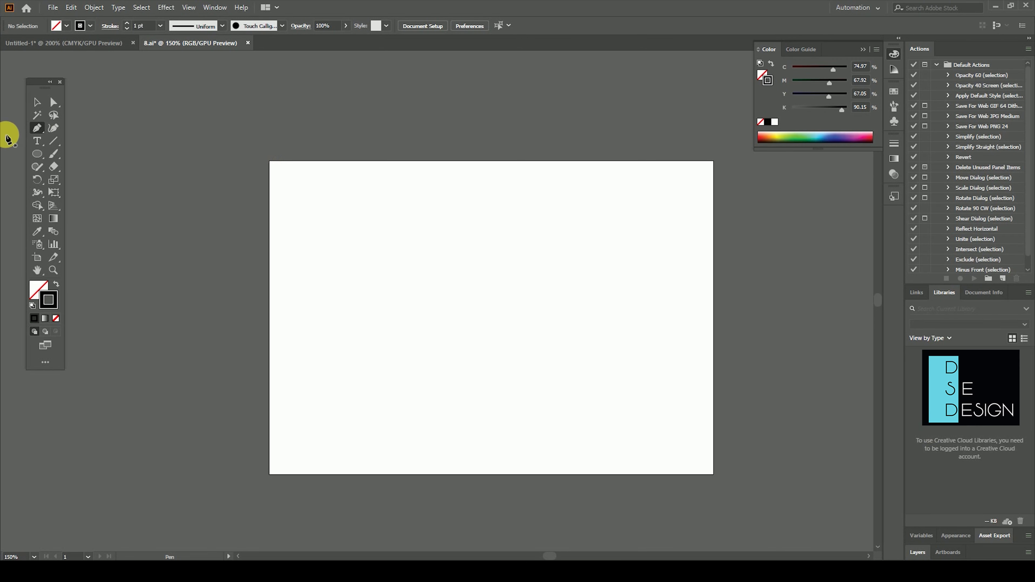
Step: Open the Pen tool flyout and pick the Ellipse tool
{"action": "left_click", "coordinate": [38, 129]}
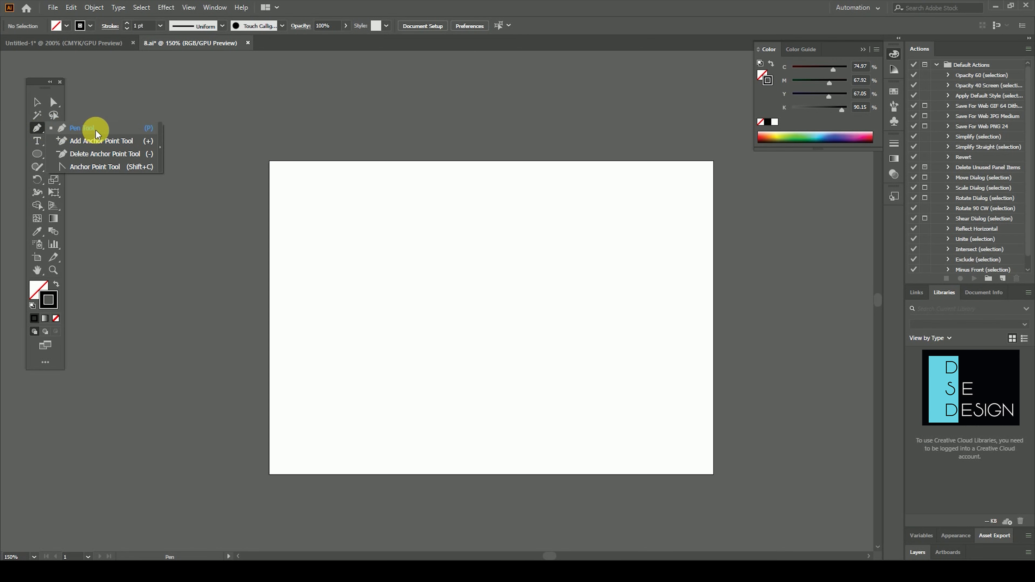
{"action": "left_click", "coordinate": [40, 129]}
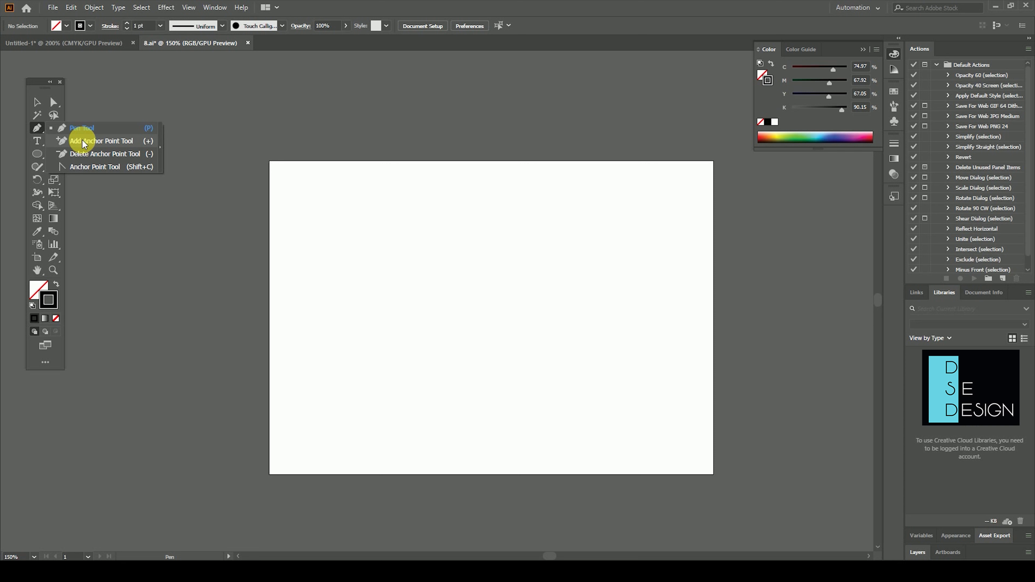
{"action": "left_click", "coordinate": [38, 155]}
Step: Draw an outlined ellipse about 230.8 × 214.5 pt and move it toward the artboard centre
{"action": "left_click_drag", "start_coordinate": [466, 261], "coordinate": [589, 375]}
{"action": "left_click", "coordinate": [36, 101]}
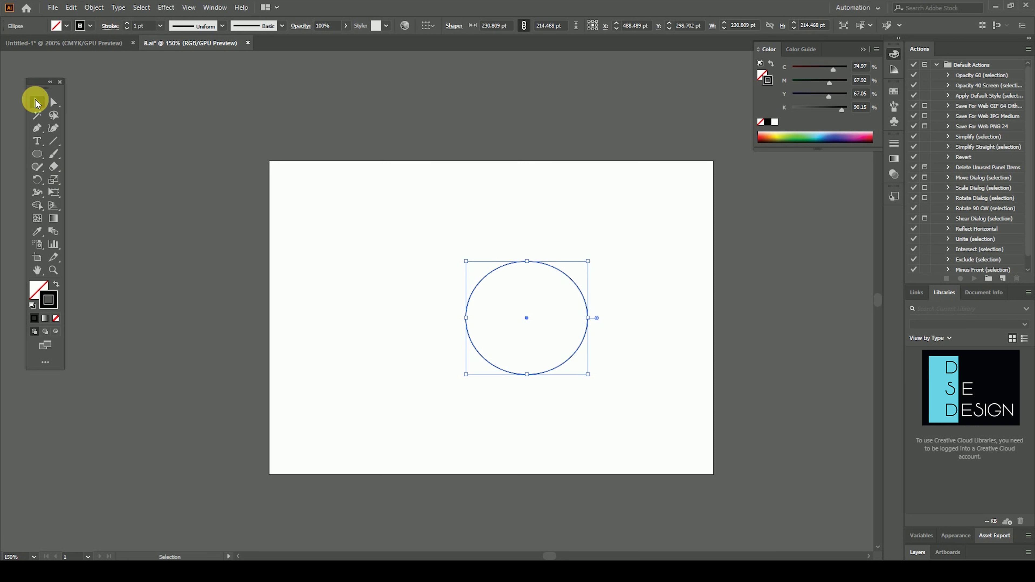
{"action": "left_click_drag", "start_coordinate": [578, 288], "coordinate": [540, 283]}
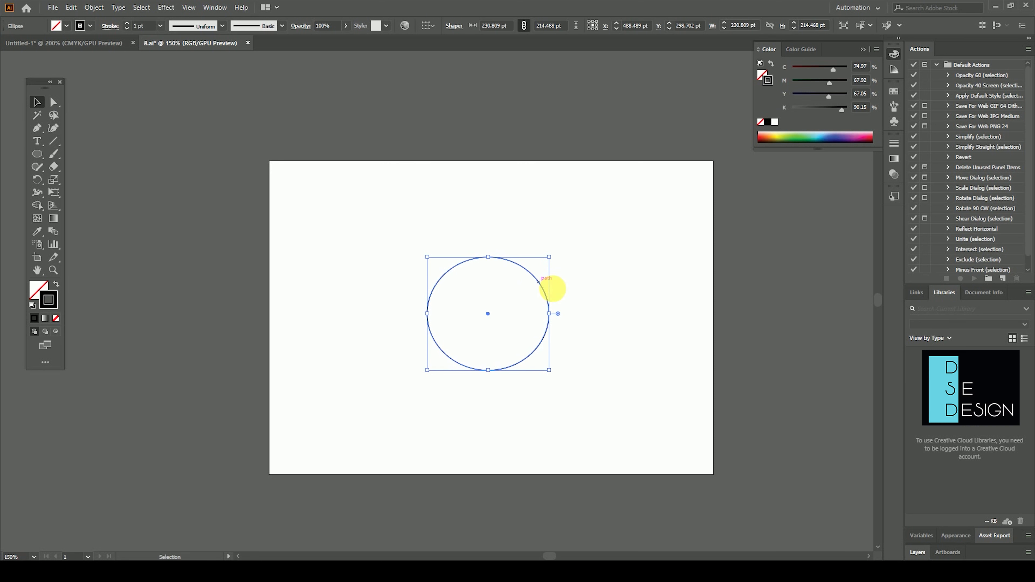
{"action": "left_click", "coordinate": [576, 268]}
{"action": "left_click", "coordinate": [525, 270]}
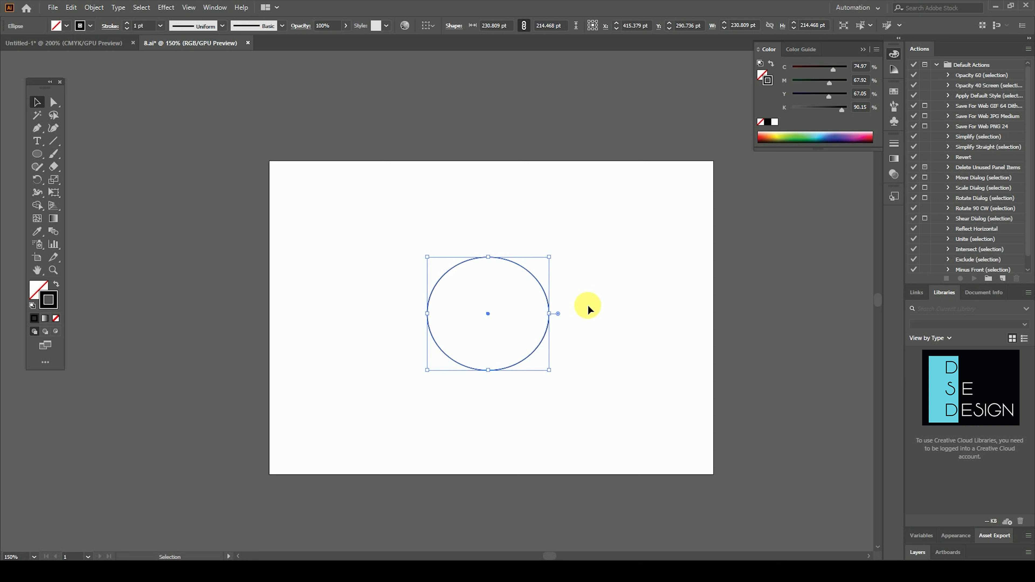
Step: Activate the Add Anchor Point Tool and dismiss the alert from missing the path
{"action": "left_click_drag", "start_coordinate": [36, 127], "coordinate": [118, 134]}
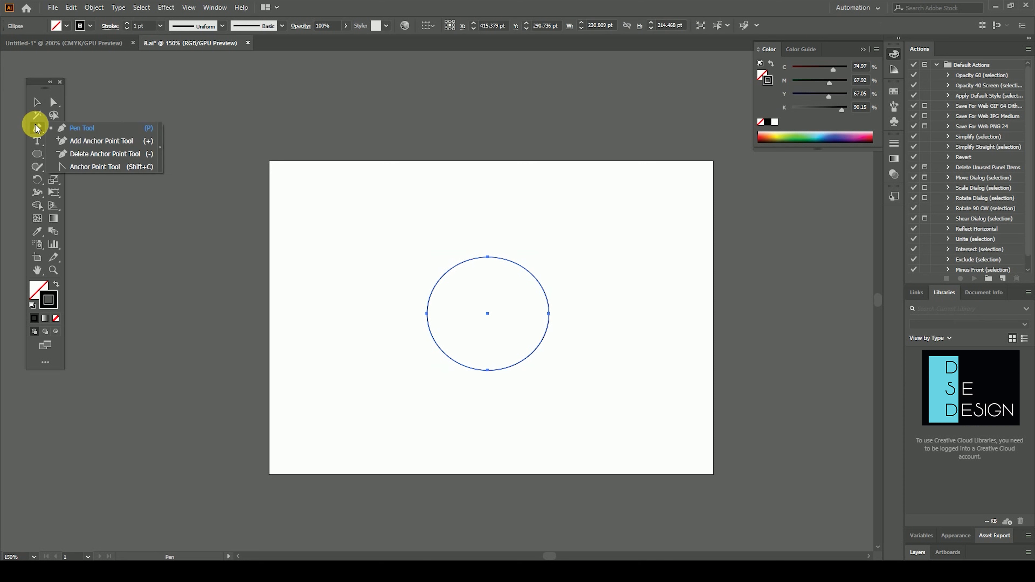
{"action": "left_click", "coordinate": [123, 147]}
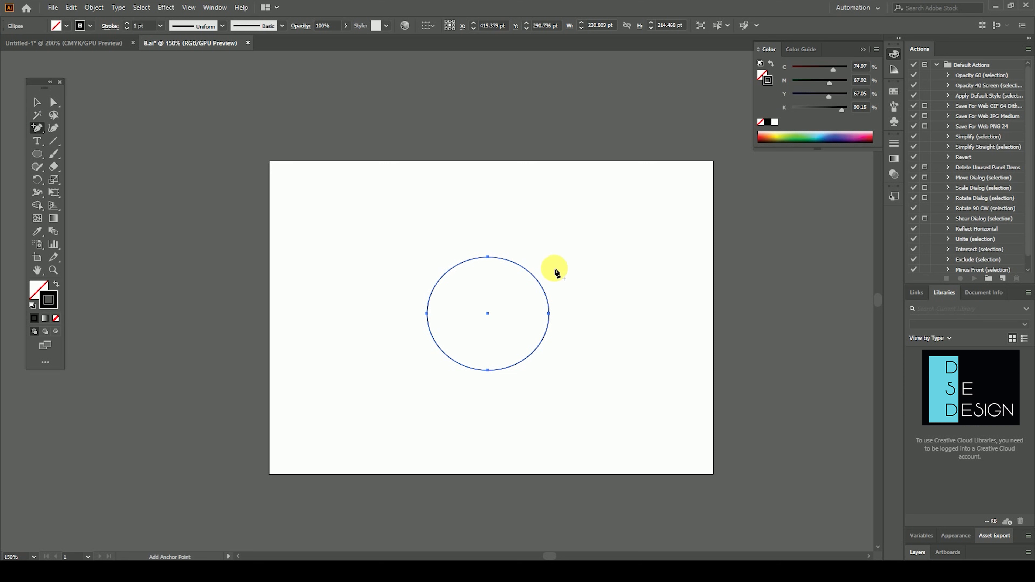
{"action": "left_click", "coordinate": [488, 257]}
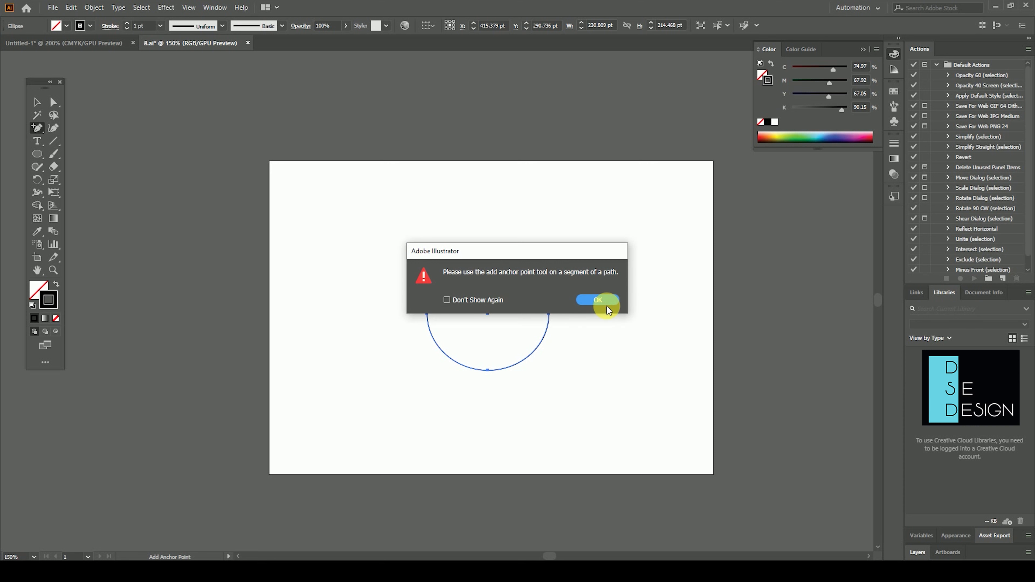
{"action": "left_click", "coordinate": [599, 300]}
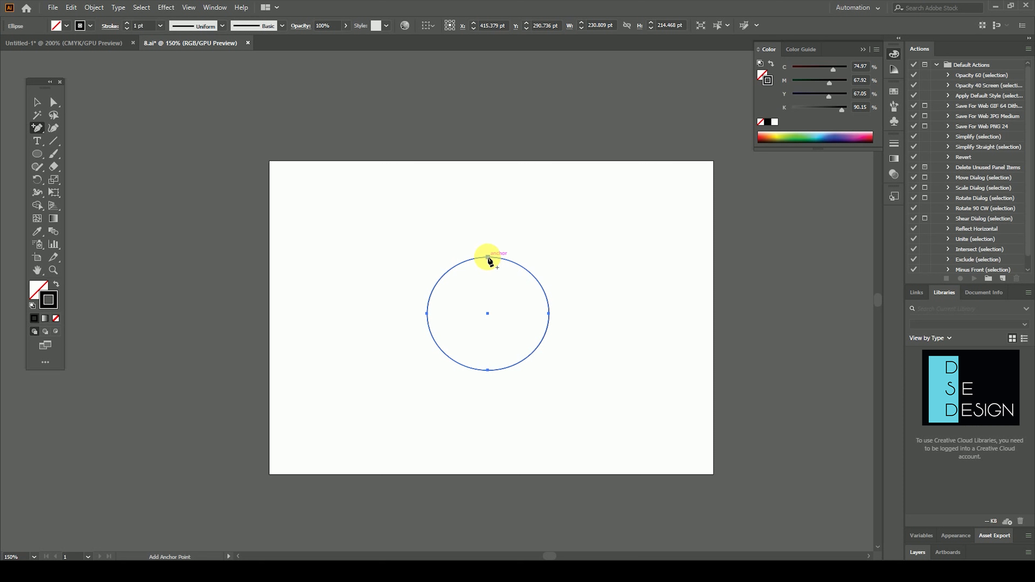
Step: Add anchor points on the ellipse's upper-left and upper-right edges and pull one inward
{"action": "left_click", "coordinate": [531, 275]}
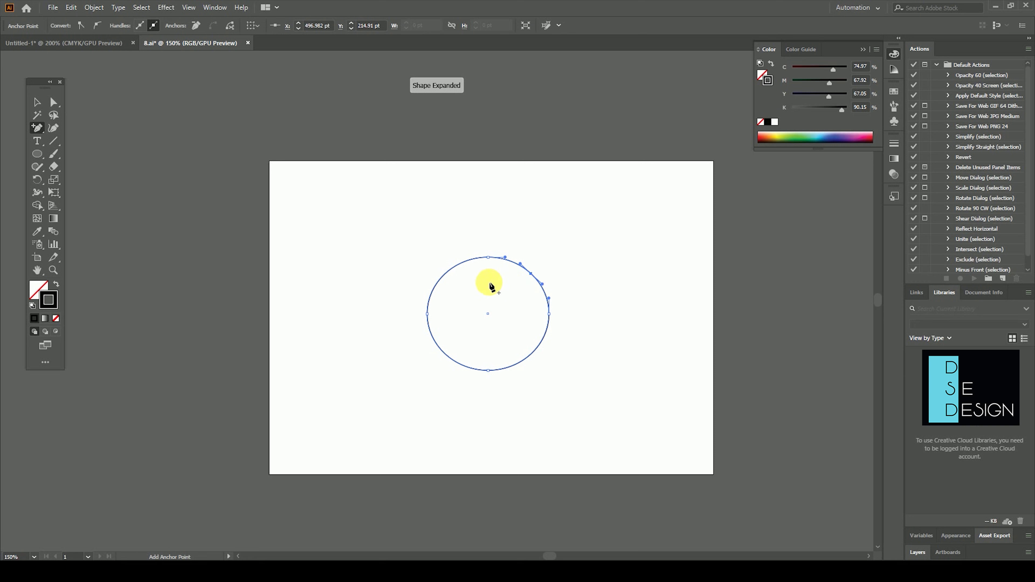
{"action": "left_click", "coordinate": [445, 274]}
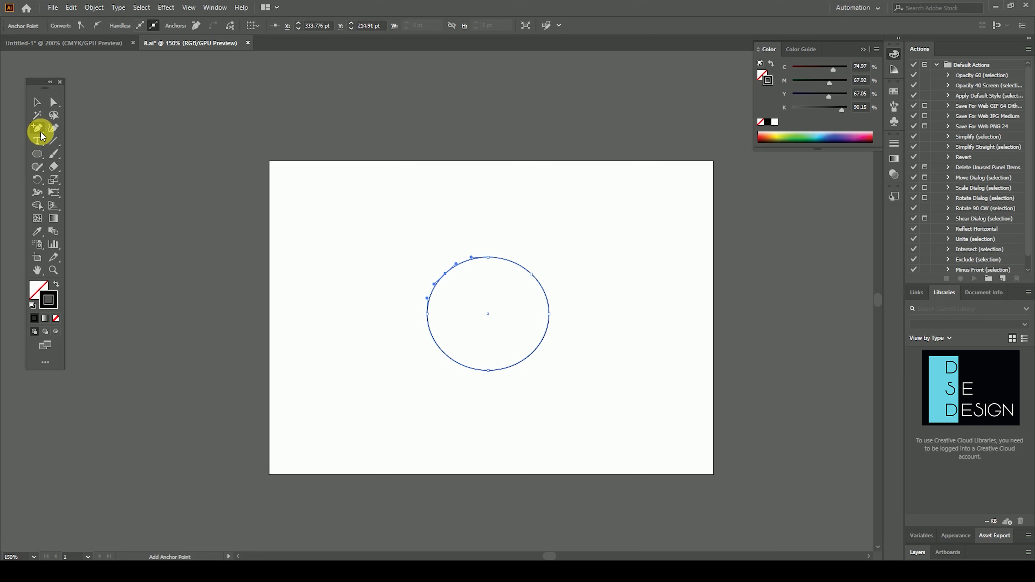
{"action": "left_click", "coordinate": [53, 102]}
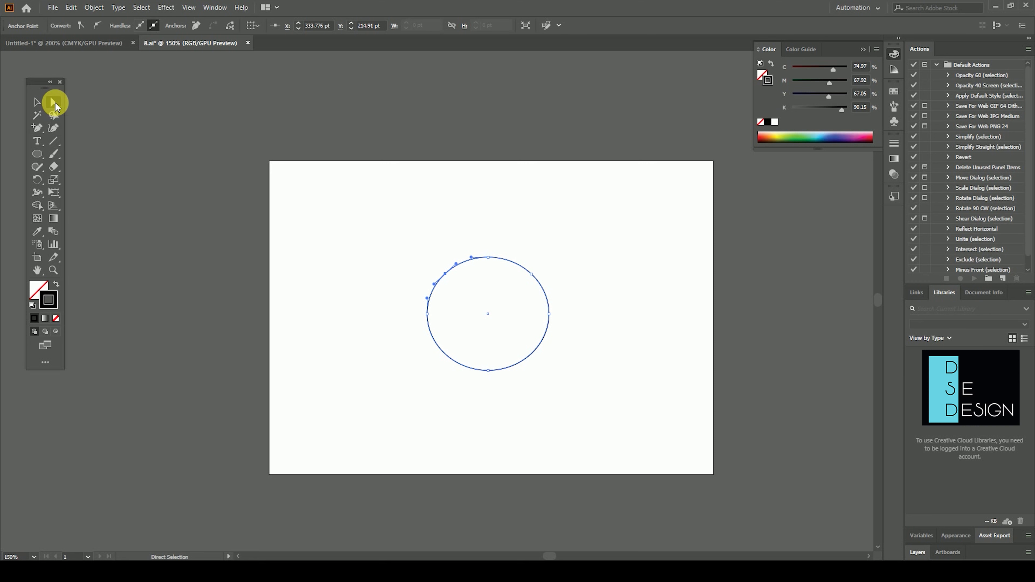
{"action": "mouse_move", "coordinate": [554, 254]}
{"action": "left_mouse_down"}
{"action": "mouse_move", "coordinate": [517, 282]}
{"action": "mouse_move", "coordinate": [510, 309]}
{"action": "left_mouse_up"}
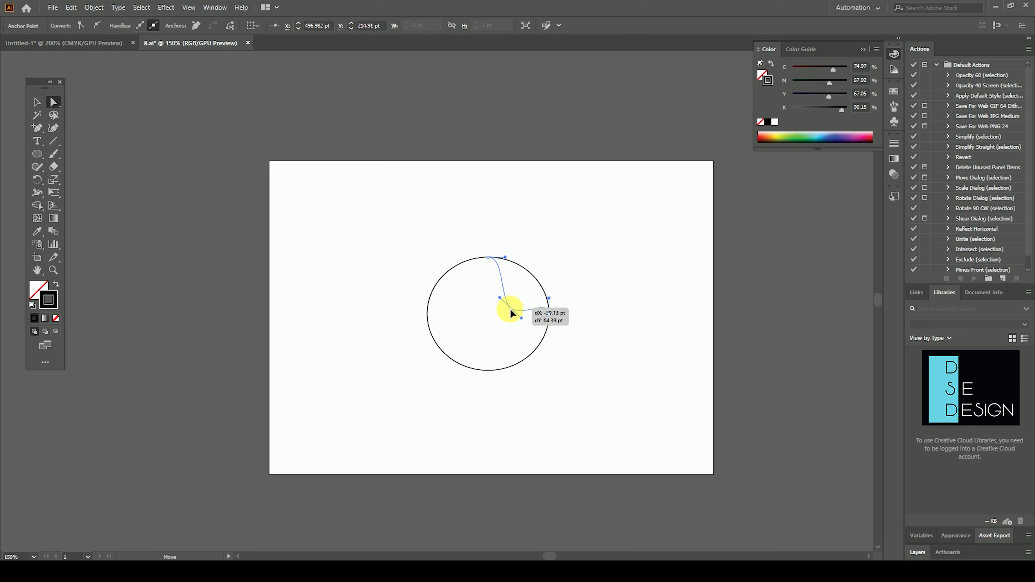
{"action": "left_click_drag", "start_coordinate": [445, 279], "coordinate": [473, 316]}
Step: Drag the top anchor up into a tall sharp spike and nudge the lower-right anchor down
{"action": "mouse_move", "coordinate": [529, 293]}
{"action": "left_mouse_down"}
{"action": "mouse_move", "coordinate": [506, 325]}
{"action": "mouse_move", "coordinate": [503, 311]}
{"action": "left_mouse_up"}
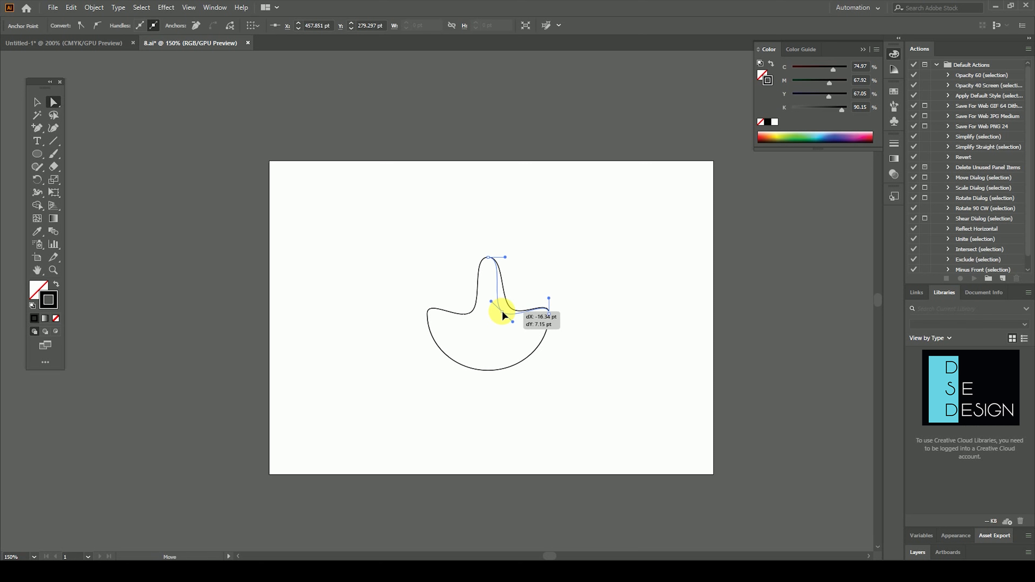
{"action": "mouse_move", "coordinate": [489, 258]}
{"action": "left_mouse_down"}
{"action": "mouse_move", "coordinate": [488, 208]}
{"action": "mouse_move", "coordinate": [497, 223]}
{"action": "left_mouse_up"}
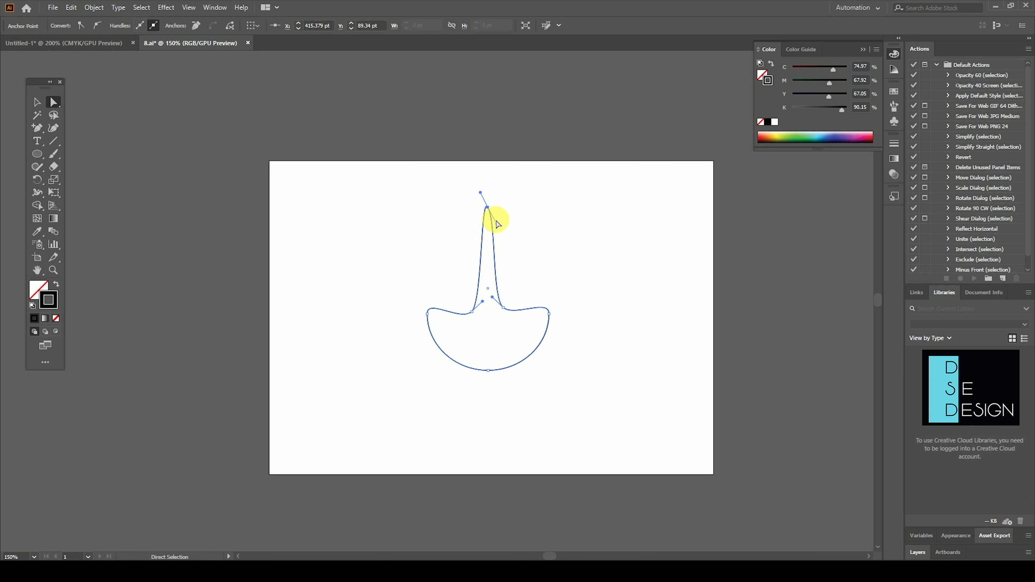
{"action": "left_click_drag", "start_coordinate": [494, 228], "coordinate": [492, 227]}
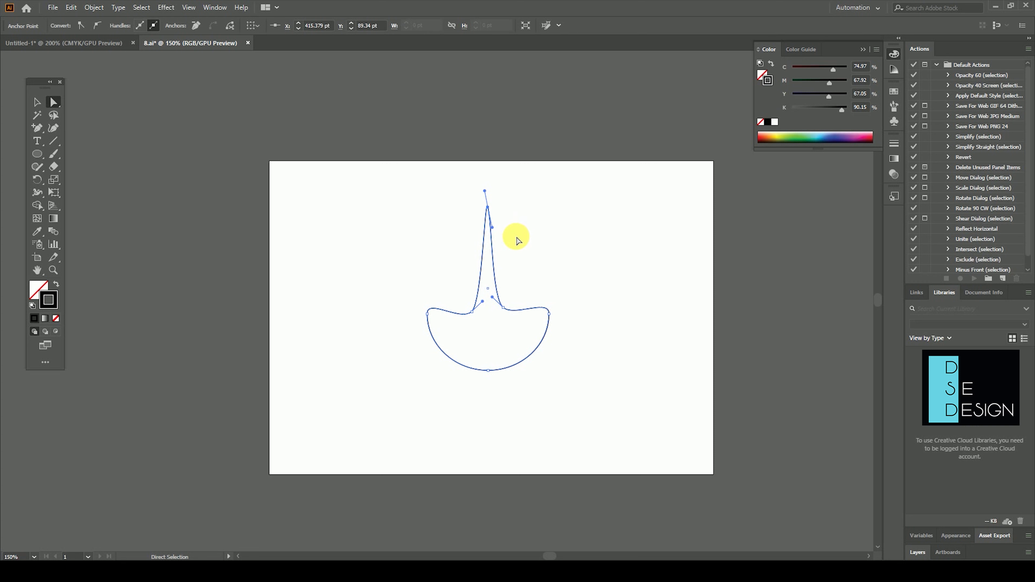
{"action": "left_click", "coordinate": [504, 308]}
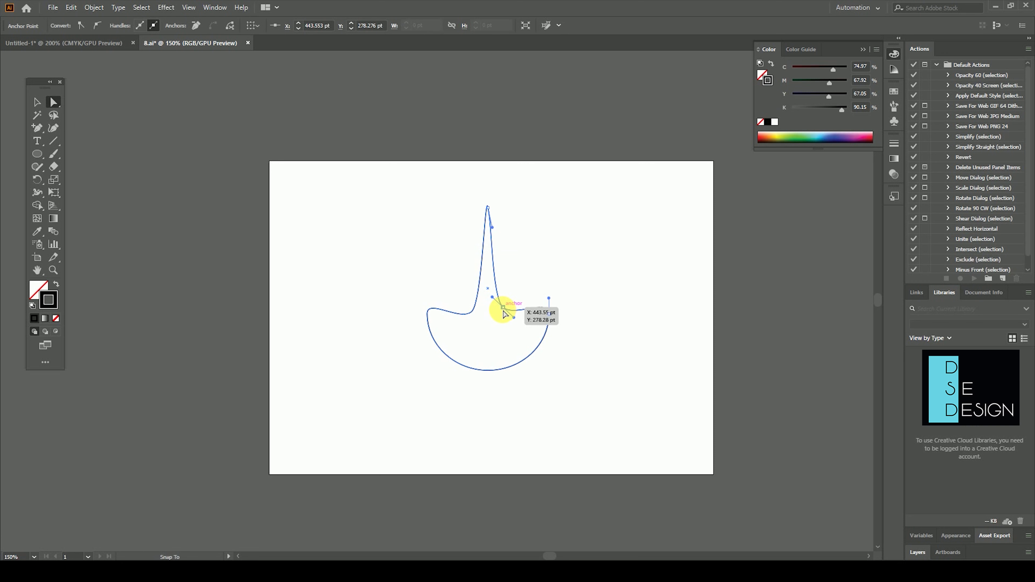
{"action": "left_click_drag", "start_coordinate": [505, 313], "coordinate": [503, 317]}
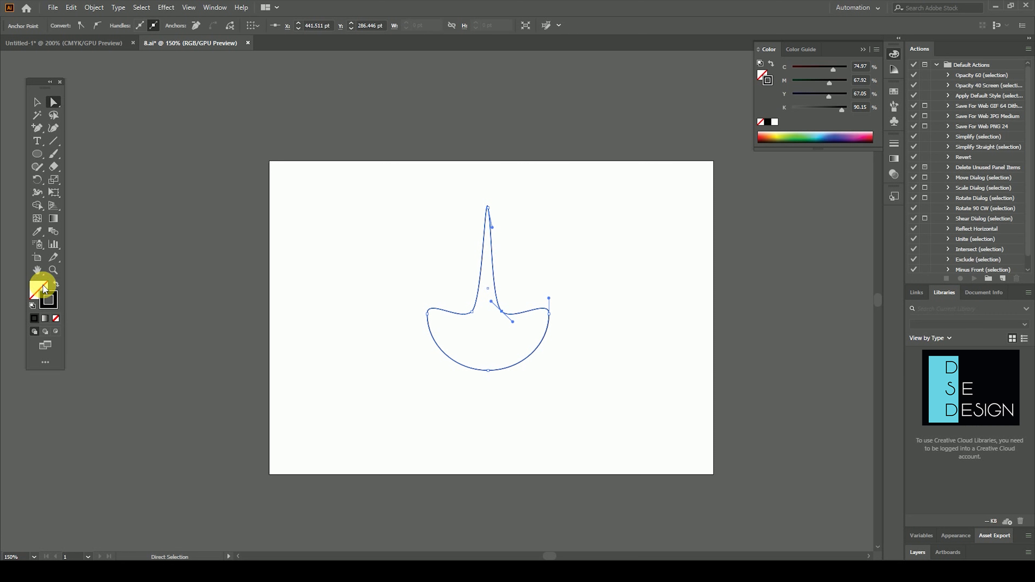
Step: Fill the spiked shape with magenta D6009A and set its stroke to None
{"action": "double_click", "coordinate": [50, 299]}
{"action": "left_click", "coordinate": [705, 268]}
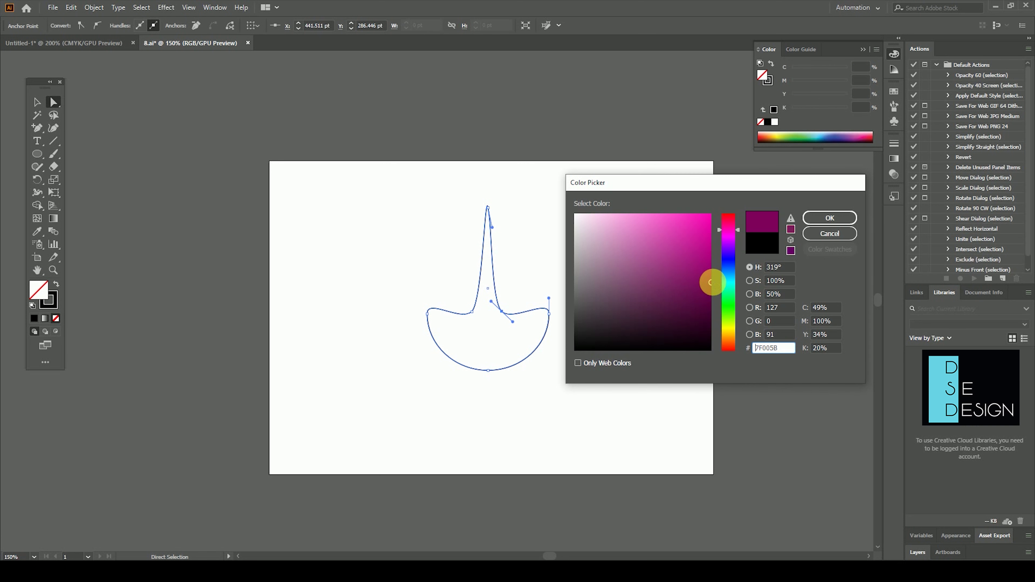
{"action": "left_click_drag", "start_coordinate": [692, 249], "coordinate": [727, 240]}
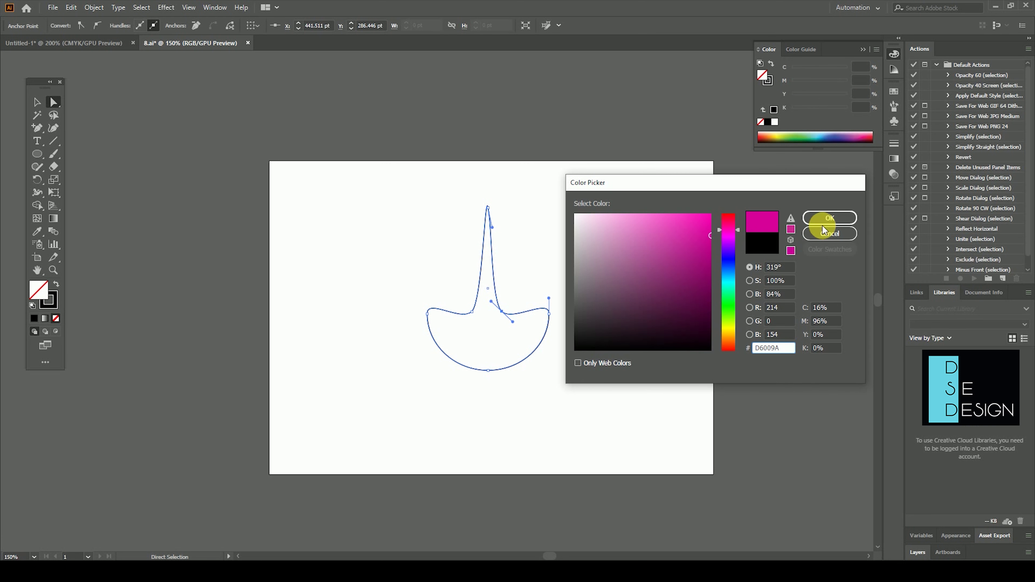
{"action": "left_click", "coordinate": [827, 220]}
{"action": "left_click", "coordinate": [56, 318]}
Step: Move the magenta shape further left on the artboard
{"action": "left_click", "coordinate": [37, 102]}
{"action": "left_click", "coordinate": [272, 201]}
{"action": "left_click_drag", "start_coordinate": [490, 359], "coordinate": [450, 360]}
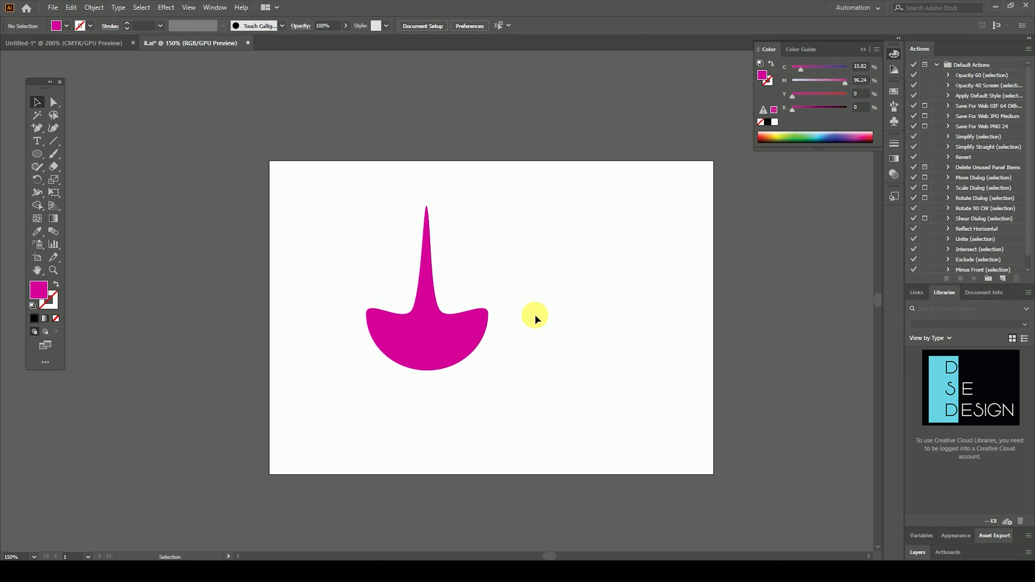
{"action": "left_click_drag", "start_coordinate": [492, 336], "coordinate": [469, 337]}
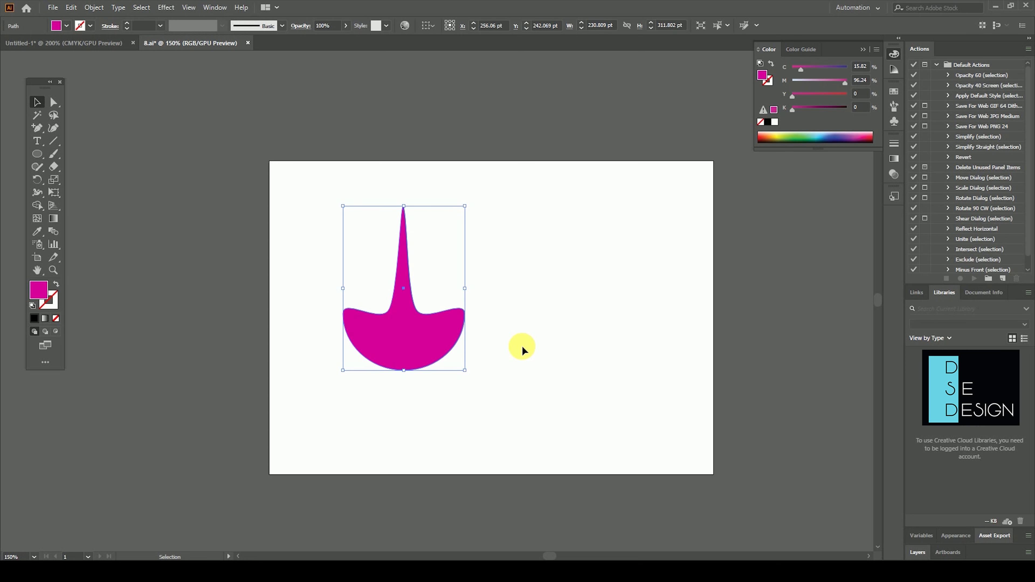
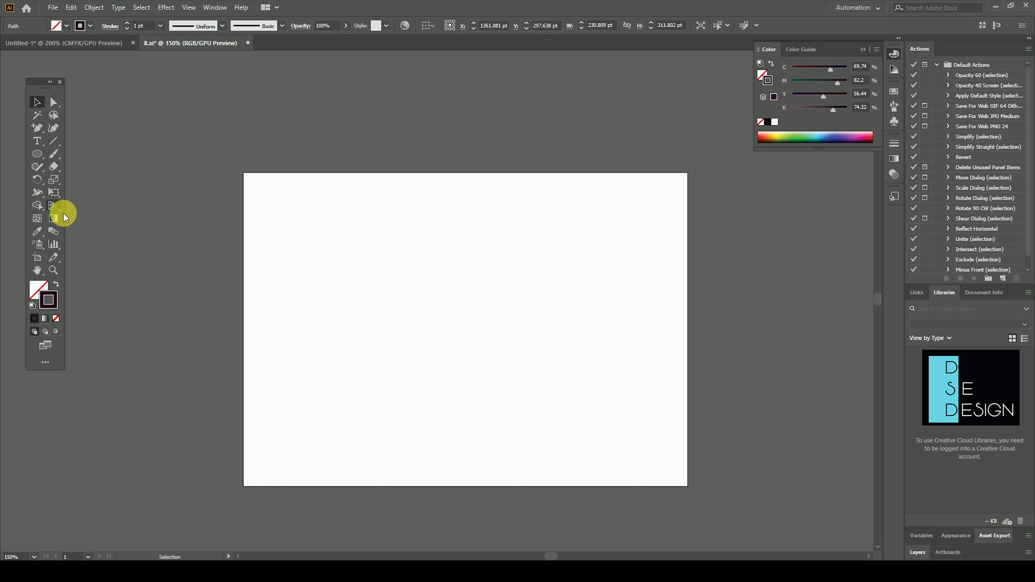
Step: Draw an ellipse of about 278 × 256 pt near the artboard centre with the Ellipse Tool
{"action": "left_click", "coordinate": [42, 154]}
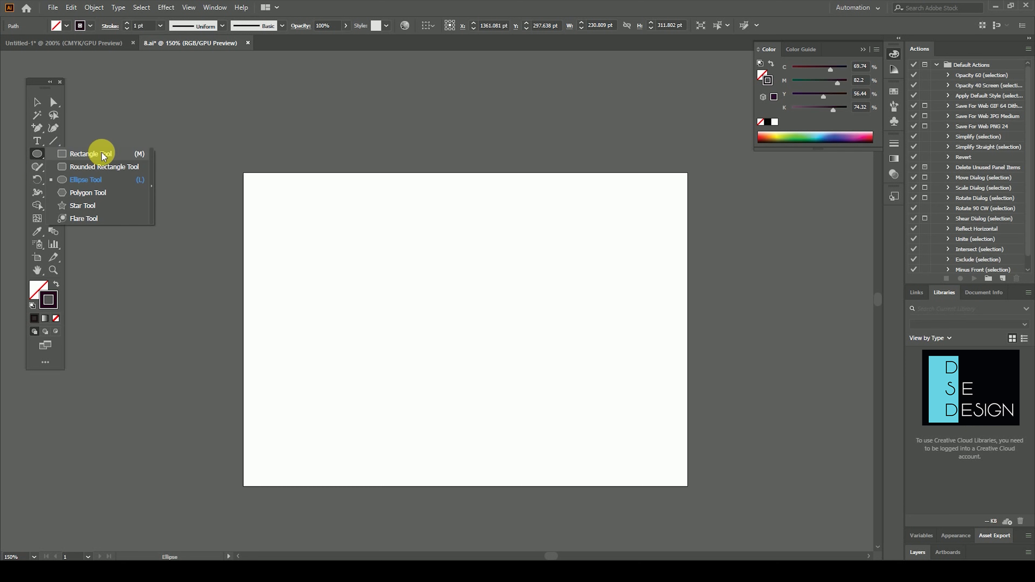
{"action": "left_click", "coordinate": [107, 184]}
{"action": "left_click_drag", "start_coordinate": [414, 271], "coordinate": [561, 406]}
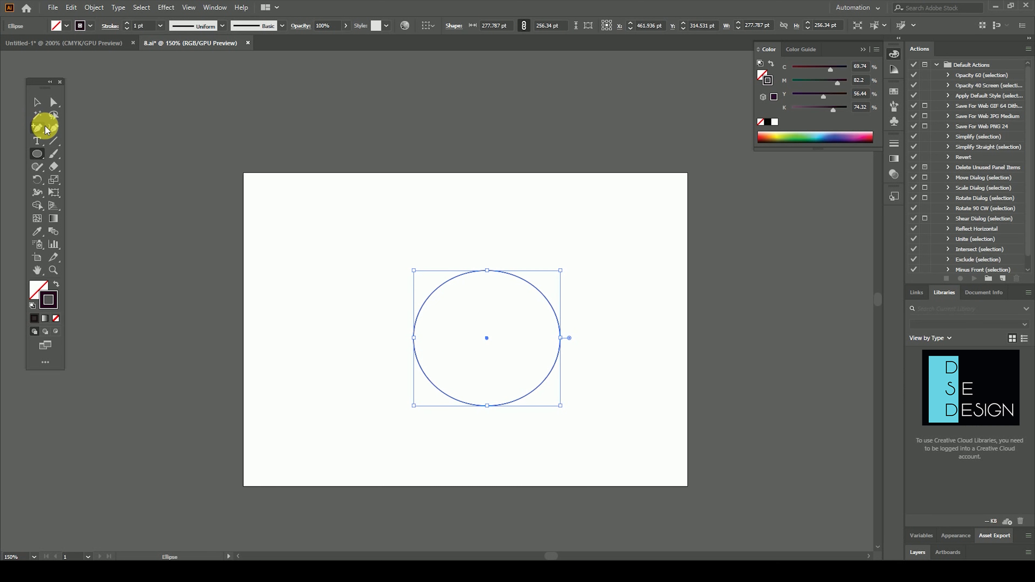
Step: Delete the ellipse's top, bottom and right anchors, then select and delete the leftover point
{"action": "left_click", "coordinate": [40, 132]}
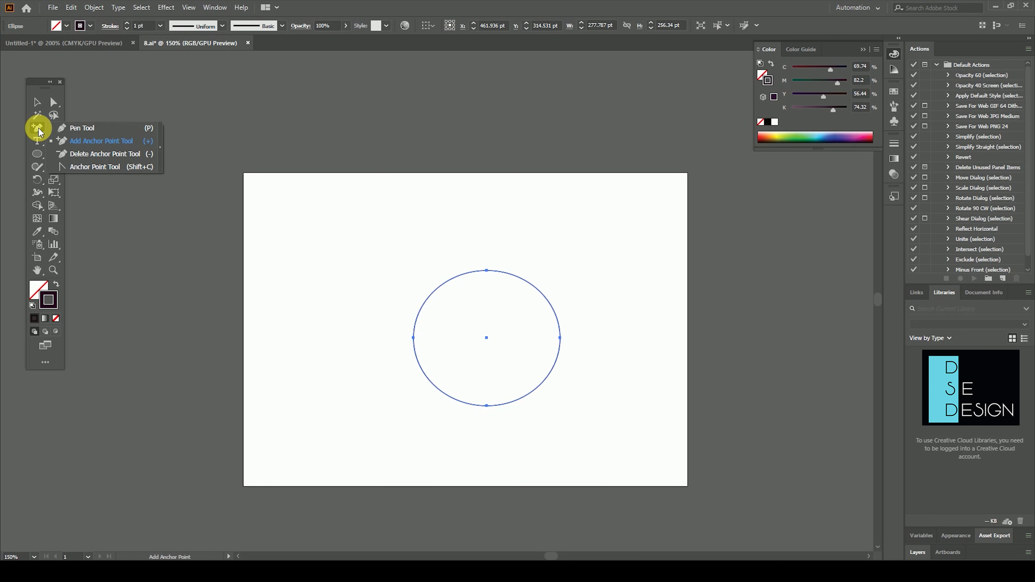
{"action": "left_click", "coordinate": [106, 154]}
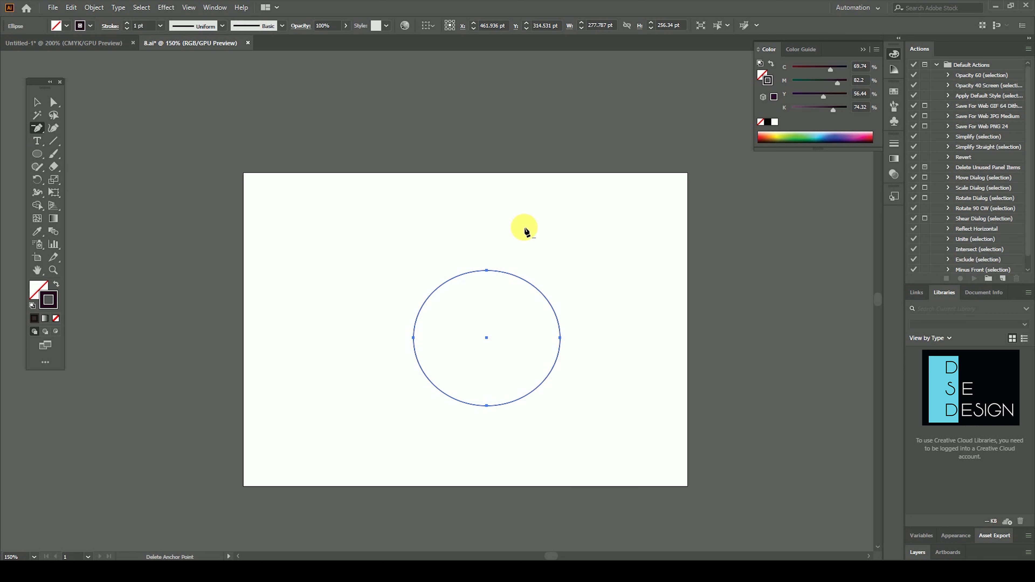
{"action": "left_click", "coordinate": [488, 271]}
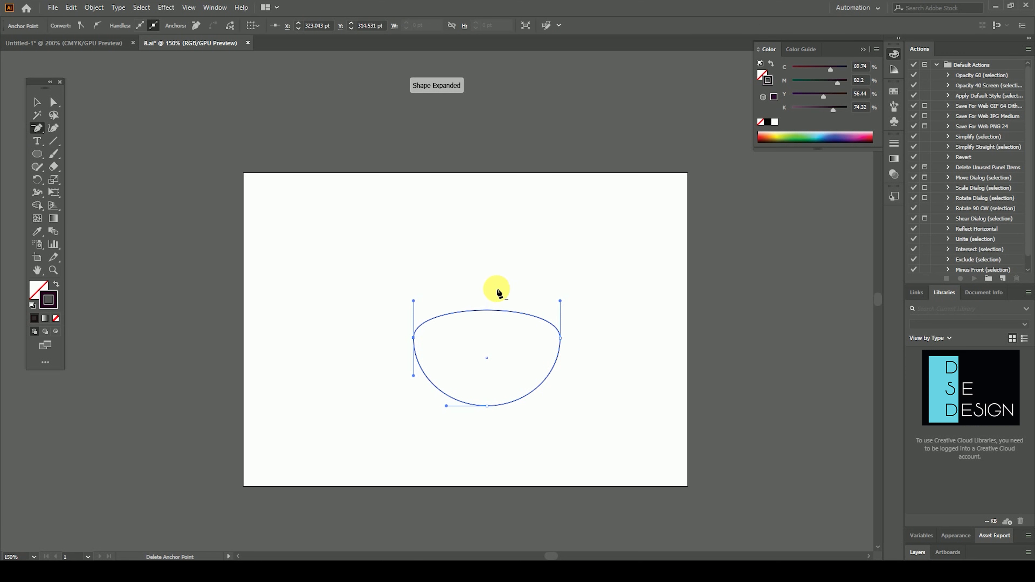
{"action": "left_click", "coordinate": [487, 406]}
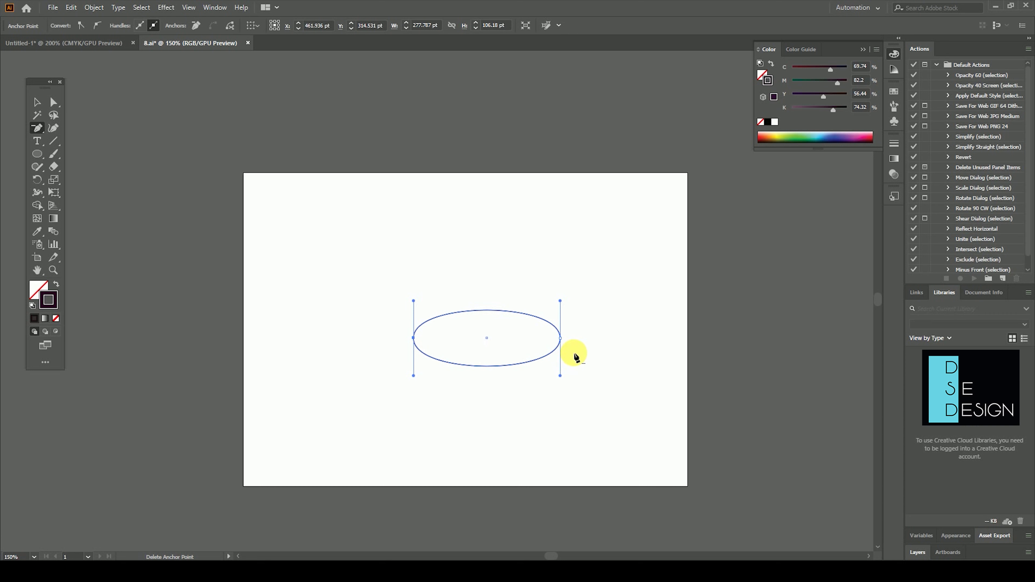
{"action": "left_click", "coordinate": [561, 338]}
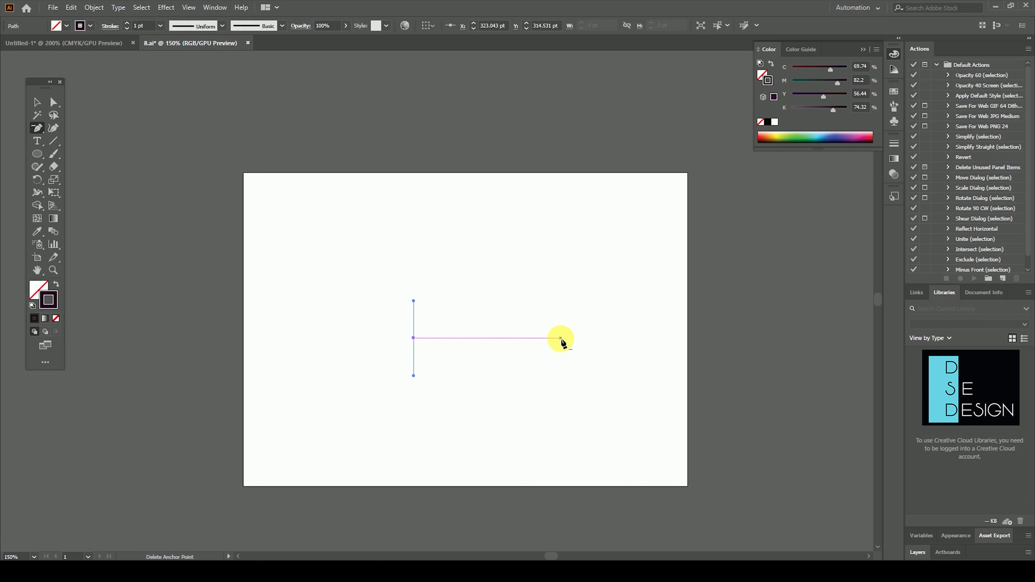
{"action": "left_click", "coordinate": [37, 102]}
{"action": "left_click_drag", "start_coordinate": [344, 284], "coordinate": [616, 412]}
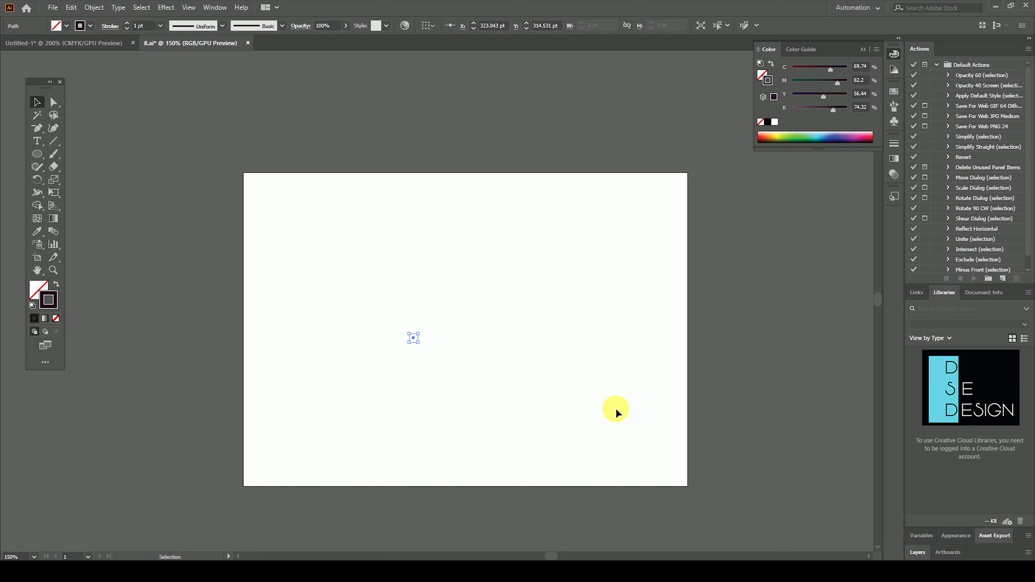
{"action": "key", "text": "Delete"}
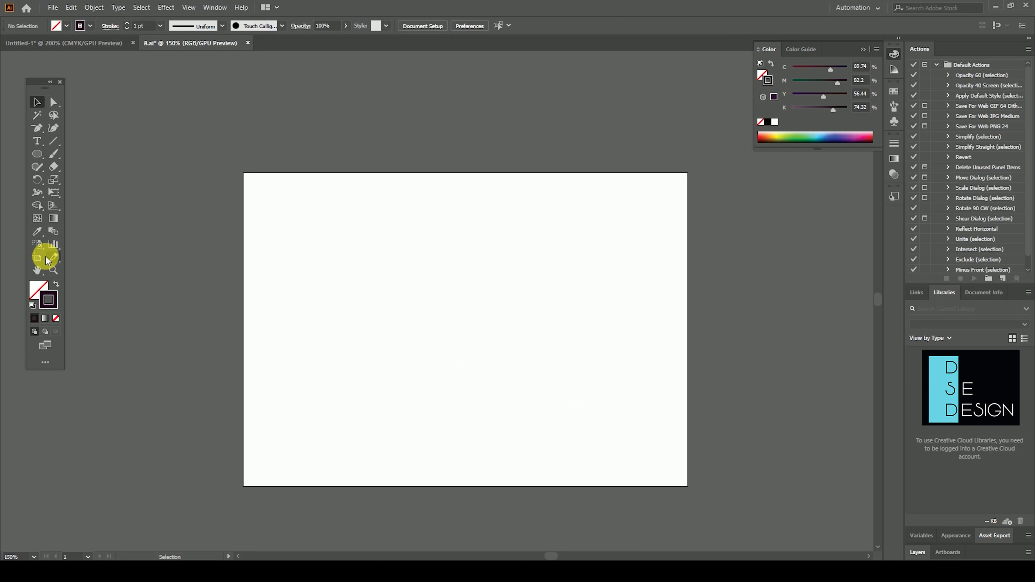
Step: Draw a hexagon in the middle of the artboard with the Polygon Tool
{"action": "left_click", "coordinate": [38, 155]}
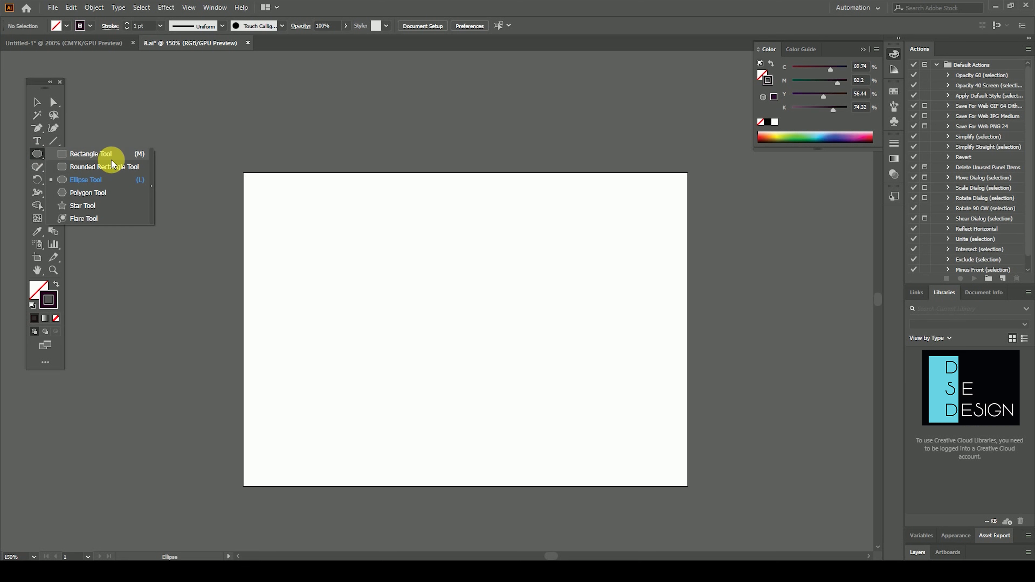
{"action": "left_click", "coordinate": [110, 188]}
{"action": "left_click_drag", "start_coordinate": [465, 308], "coordinate": [540, 356]}
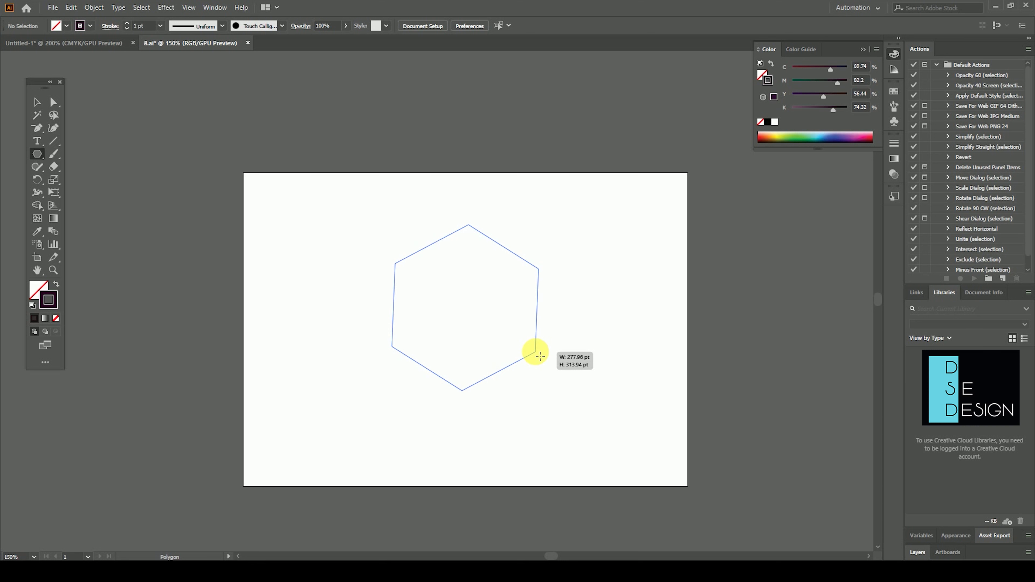
Step: Delete the hexagon's top, top-right and bottom anchors, leaving a 276 × 167 pt triangle, and select it
{"action": "left_click", "coordinate": [35, 127]}
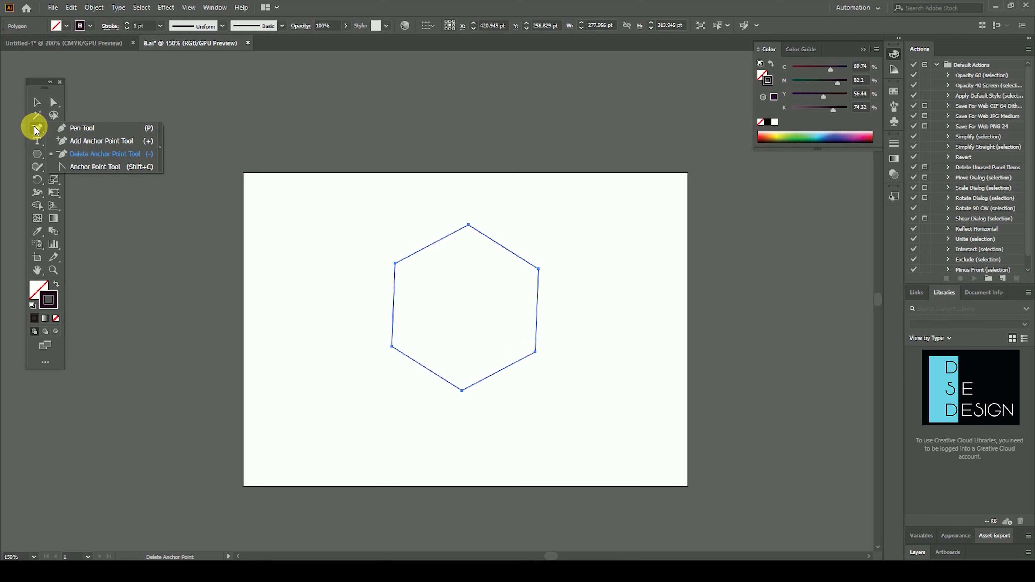
{"action": "left_click", "coordinate": [112, 165]}
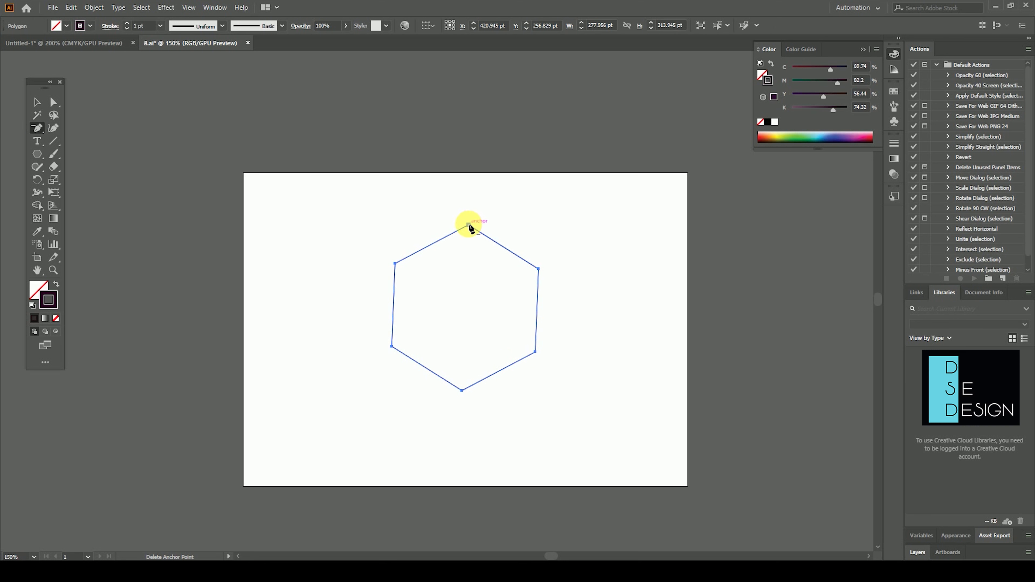
{"action": "left_click", "coordinate": [469, 225]}
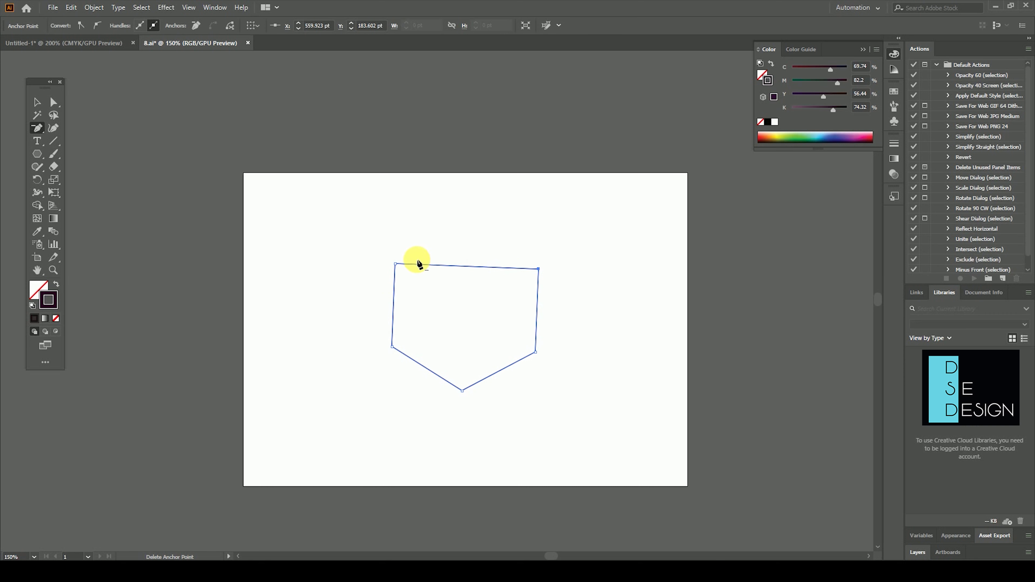
{"action": "left_click", "coordinate": [538, 270]}
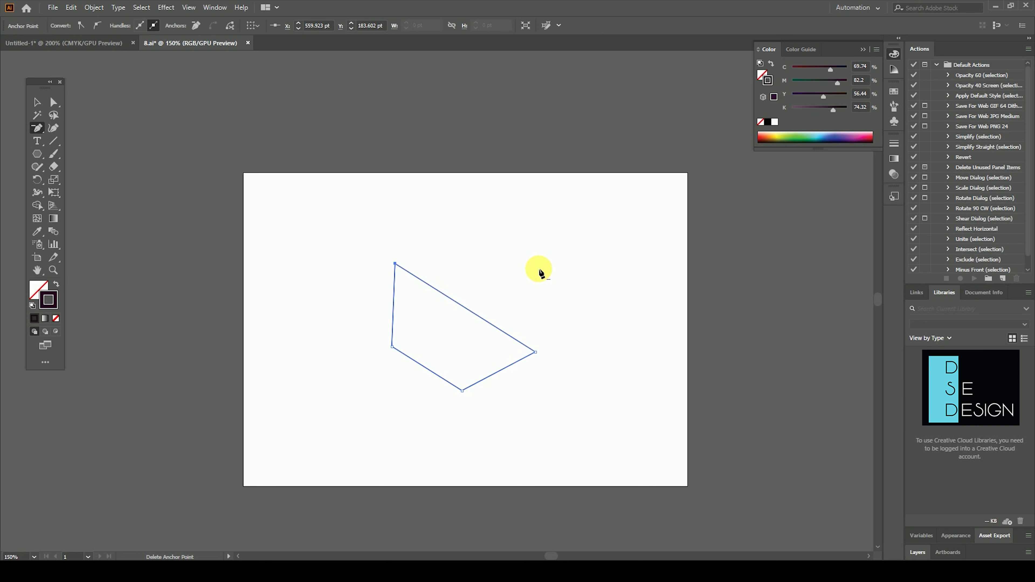
{"action": "left_click", "coordinate": [463, 391]}
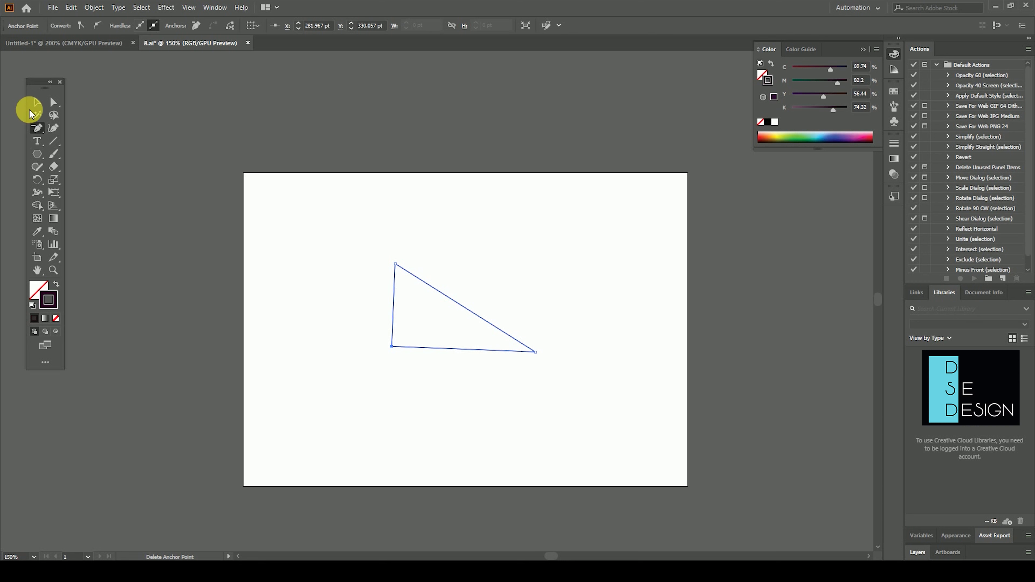
{"action": "left_click", "coordinate": [36, 104]}
{"action": "left_click_drag", "start_coordinate": [289, 195], "coordinate": [579, 379]}
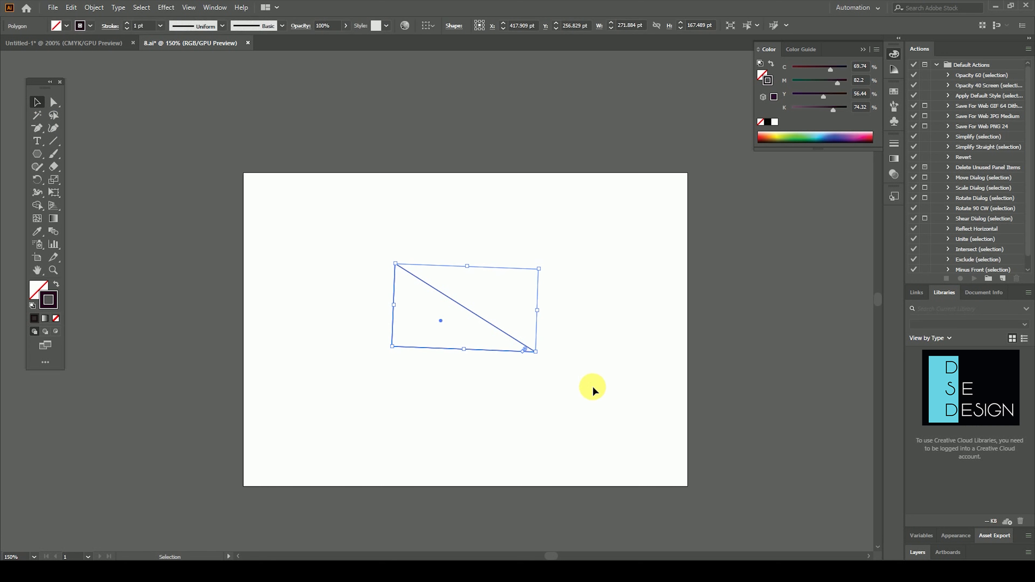
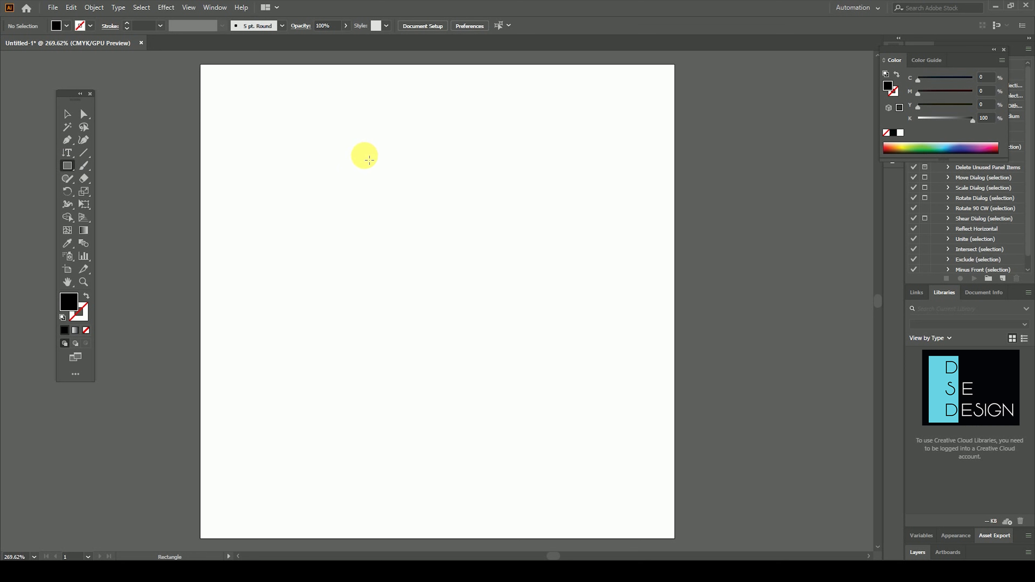
Step: Draw a tall outlined rectangle and type vertical text DSEDESIGN beside it
{"action": "mouse_move", "coordinate": [365, 155]}
{"action": "left_mouse_down"}
{"action": "mouse_move", "coordinate": [470, 381]}
{"action": "mouse_move", "coordinate": [460, 390]}
{"action": "left_mouse_up"}
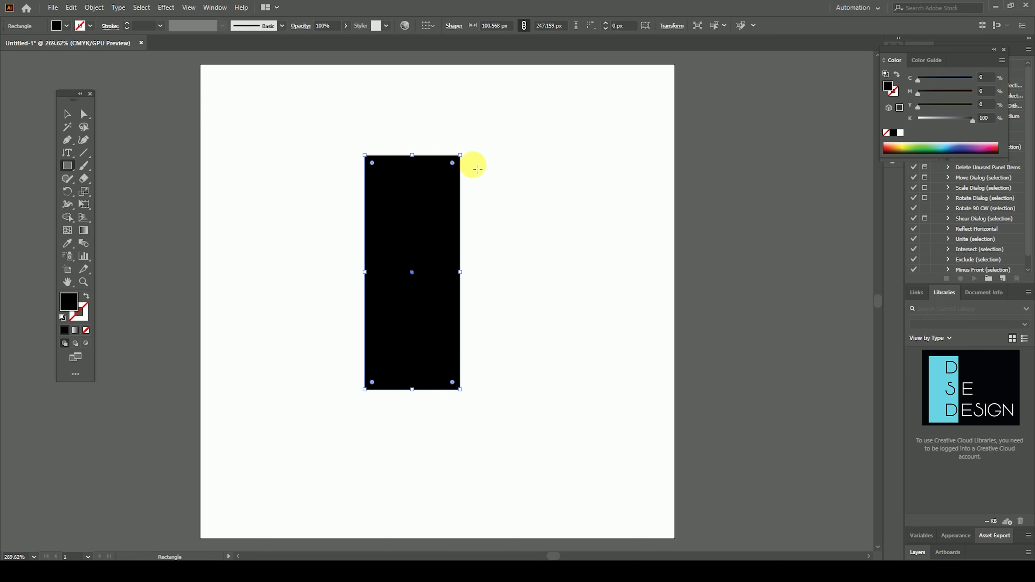
{"action": "left_click", "coordinate": [86, 295]}
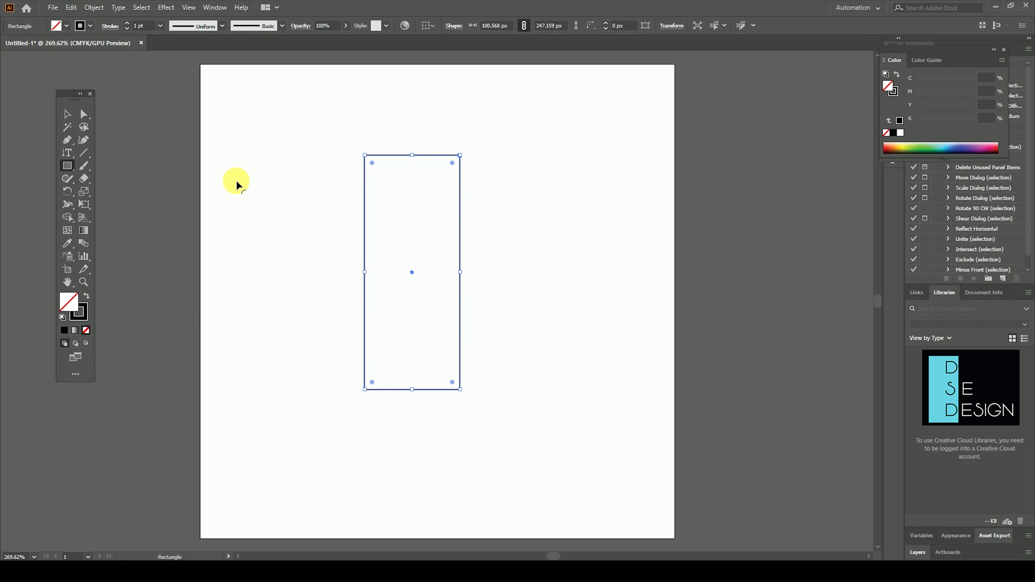
{"action": "left_click", "coordinate": [67, 152]}
{"action": "left_click_drag", "start_coordinate": [67, 155], "coordinate": [134, 198]}
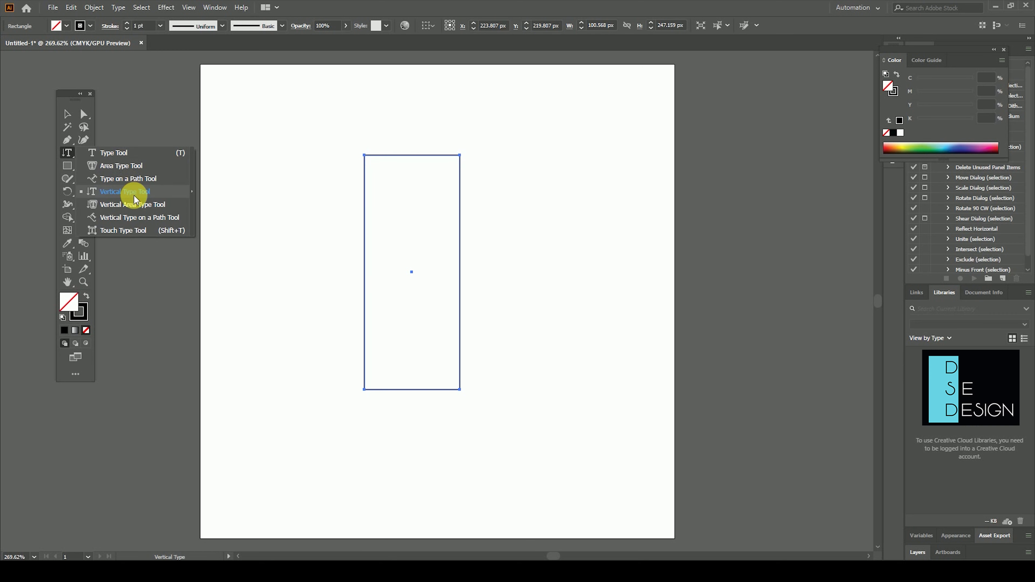
{"action": "left_click", "coordinate": [311, 182]}
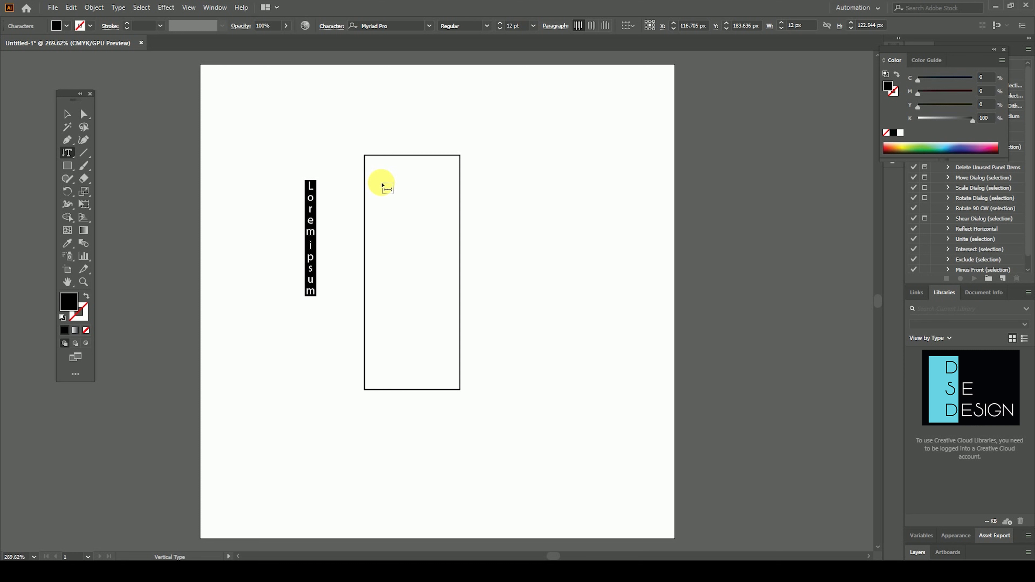
{"action": "type", "text": "D"}
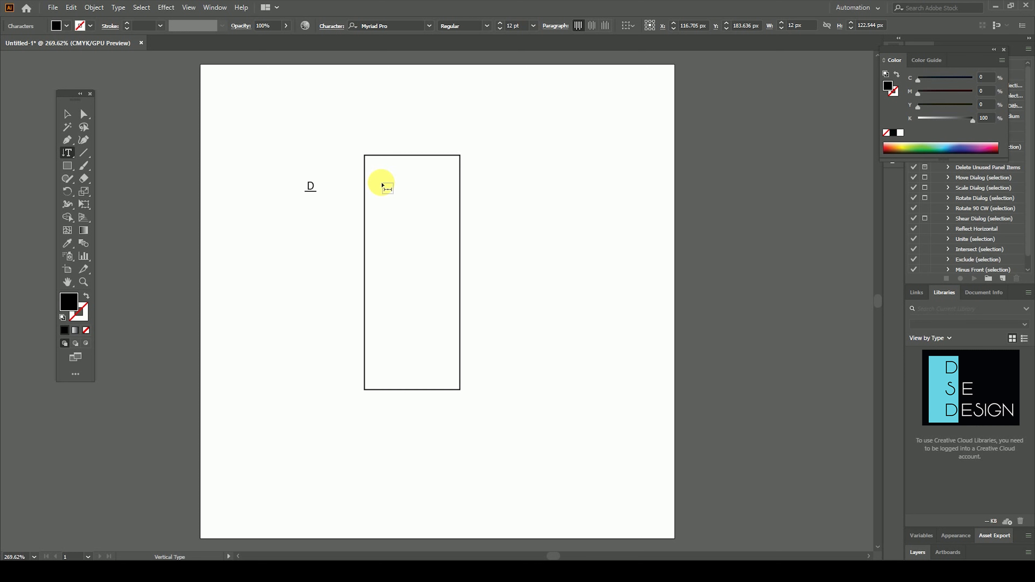
{"action": "type", "text": "SEDESI"}
{"action": "type", "text": "GN"}
Step: Enlarge the DSEDESIGN text and move it inside the rectangle
{"action": "left_click", "coordinate": [67, 113]}
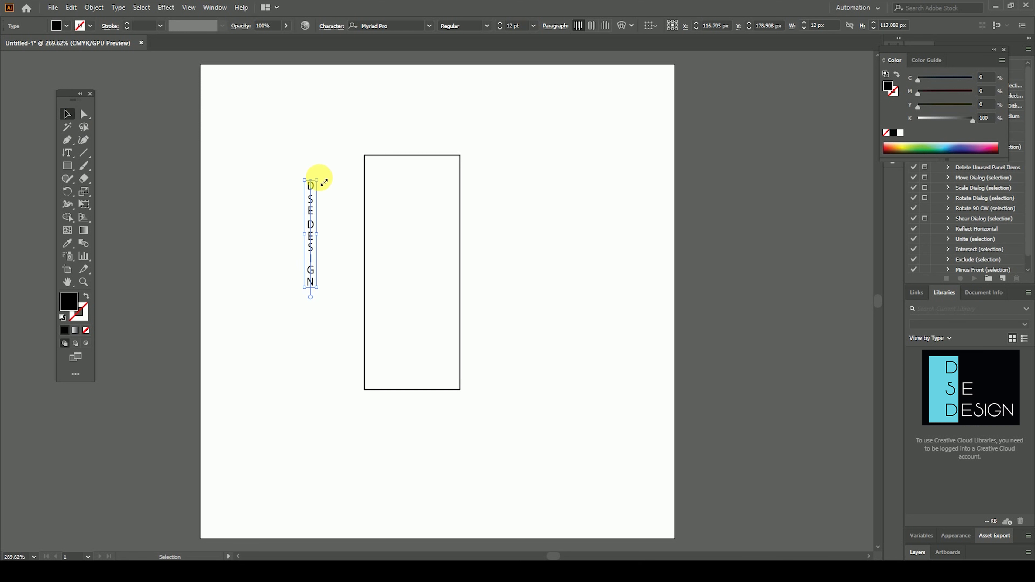
{"action": "left_click_drag", "start_coordinate": [317, 180], "coordinate": [369, 80]}
{"action": "left_click_drag", "start_coordinate": [317, 129], "coordinate": [377, 219]}
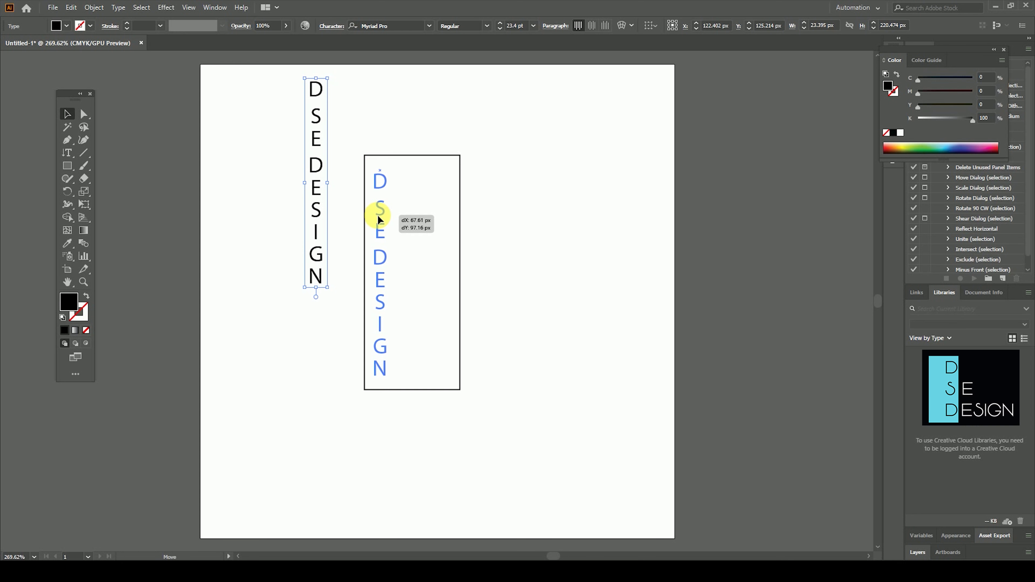
{"action": "left_click", "coordinate": [522, 214]}
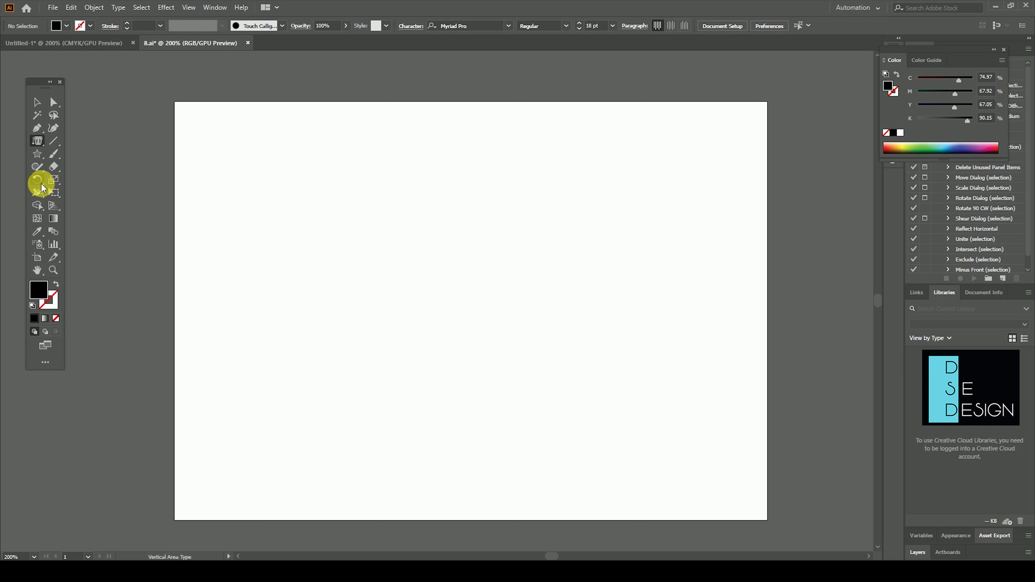
Step: Draw an unfilled outlined rectangle in the artboard centre
{"action": "left_click", "coordinate": [36, 155]}
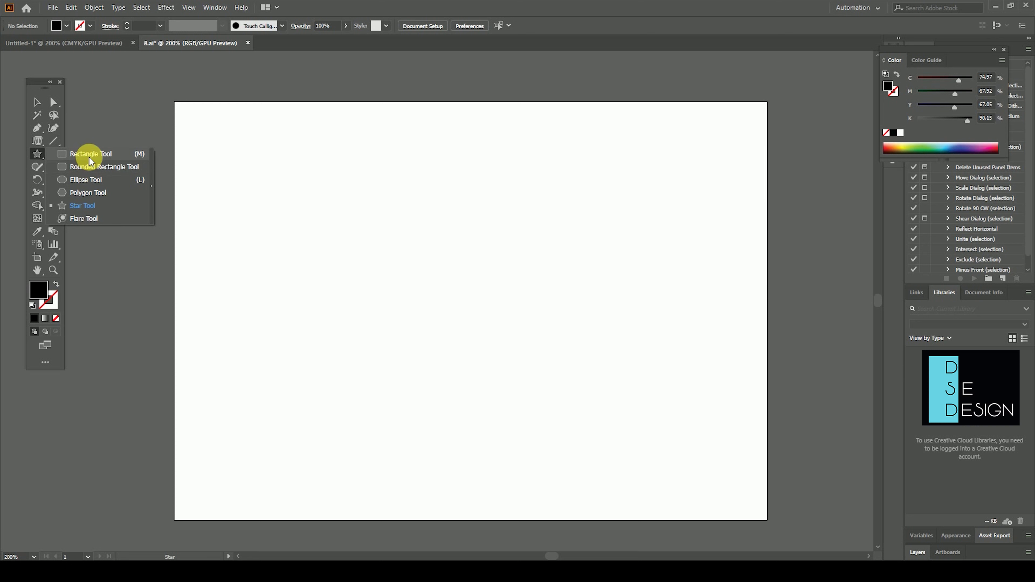
{"action": "left_click_drag", "start_coordinate": [37, 159], "coordinate": [87, 154]}
{"action": "left_click_drag", "start_coordinate": [383, 200], "coordinate": [544, 407]}
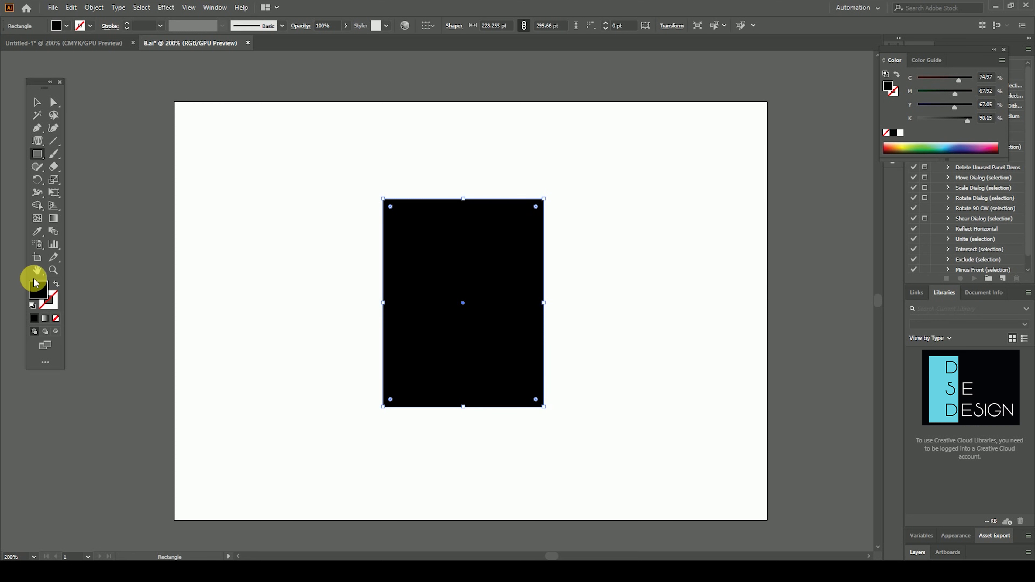
{"action": "left_click", "coordinate": [56, 283]}
Step: Fill the rectangle with vertical area text of C/Z letters, then delete the text frame
{"action": "left_click_drag", "start_coordinate": [37, 141], "coordinate": [122, 196]}
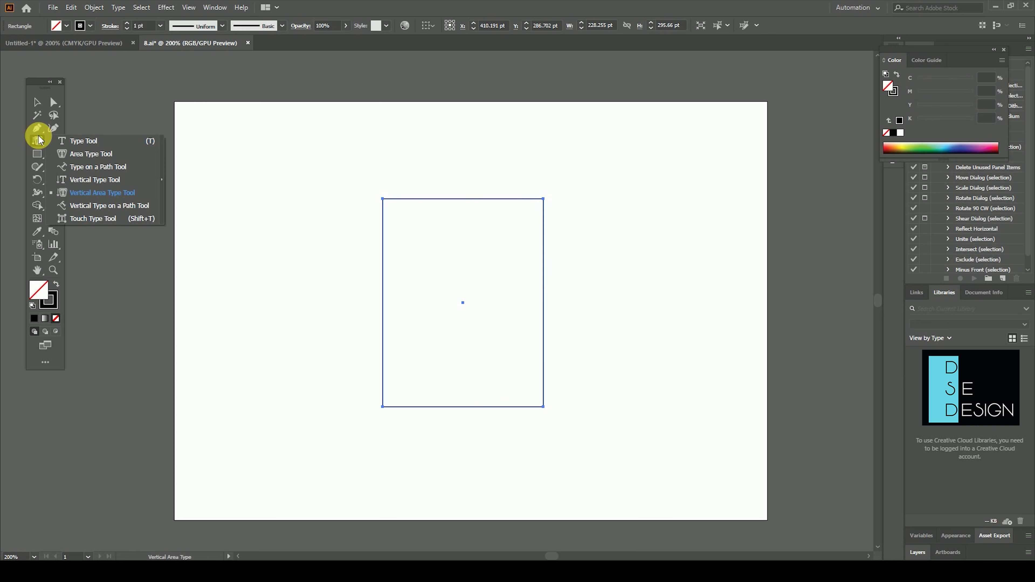
{"action": "left_click", "coordinate": [122, 196]}
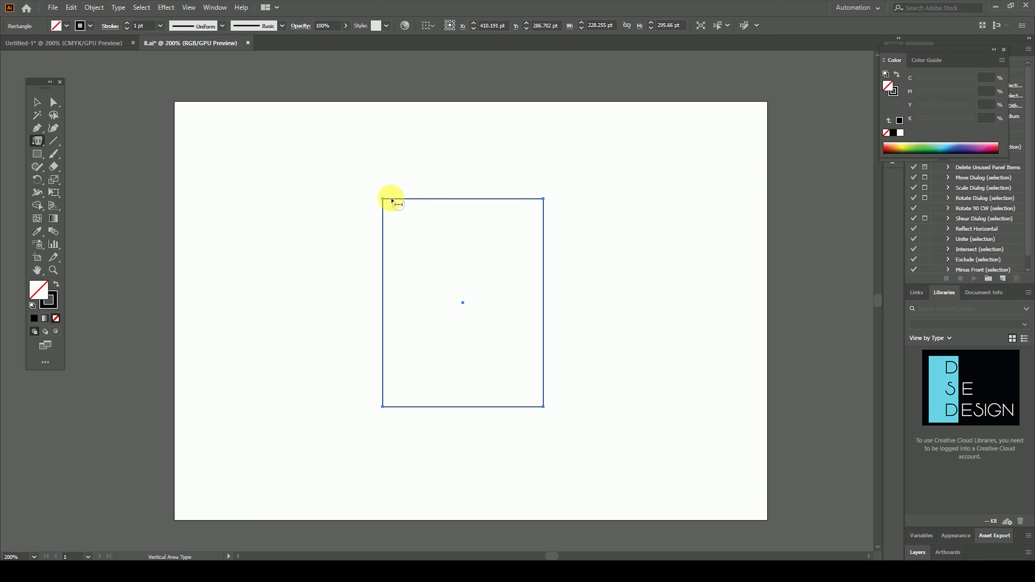
{"action": "left_click", "coordinate": [390, 200]}
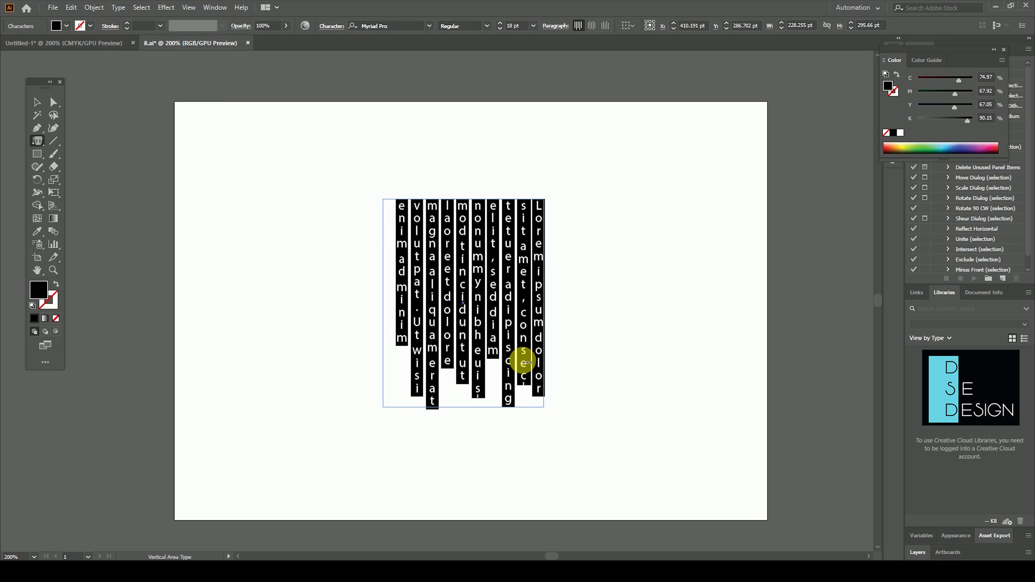
{"action": "key", "text": "Delete"}
{"action": "type", "text": "CCZCZCZCZCZCZC CZCZC CZCZCZCZCZC"}
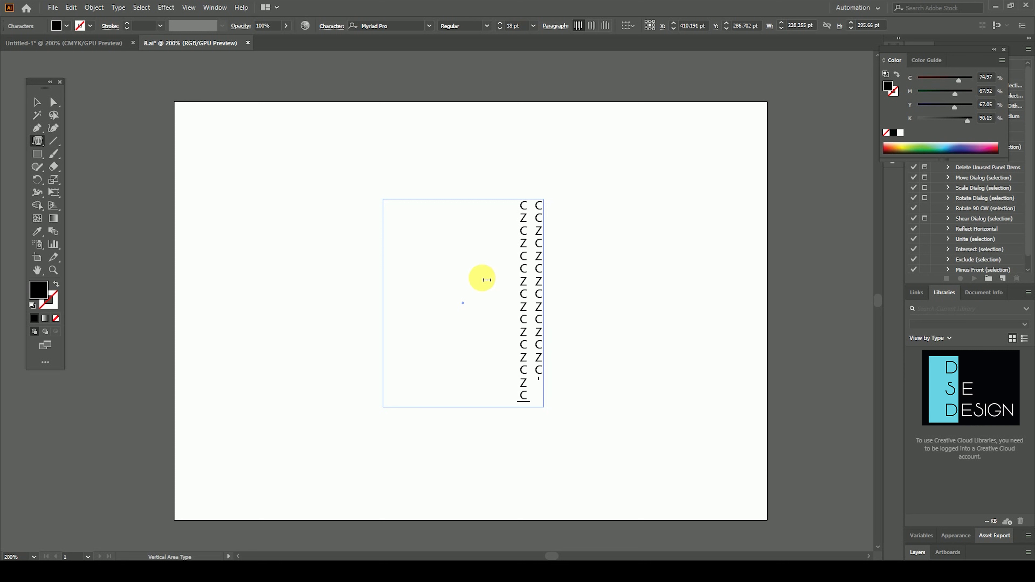
{"action": "type", "text": "ZCZCZCCCZCZCZCZCZC CZCZCZCCZCZCC"}
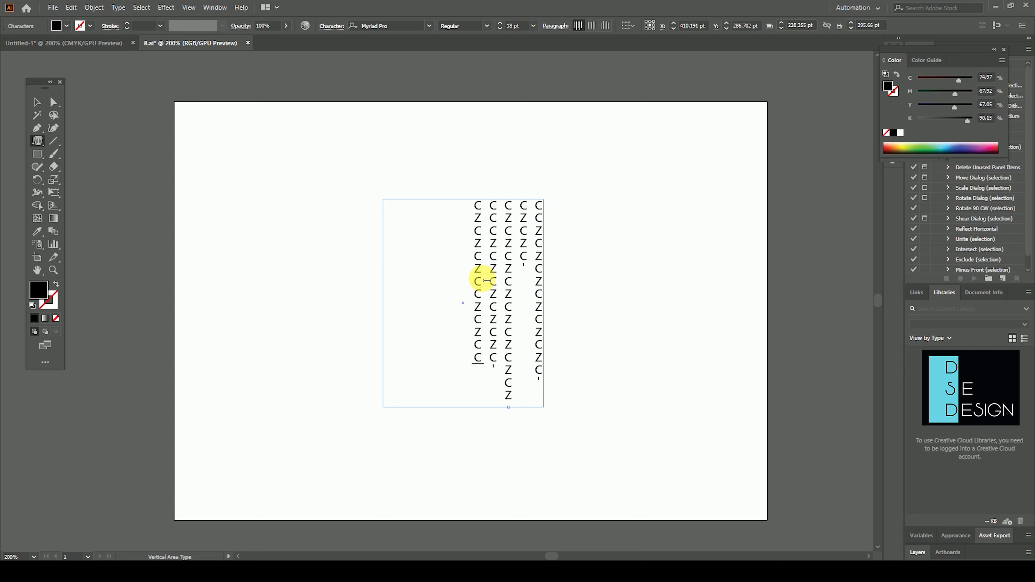
{"action": "left_click", "coordinate": [37, 102]}
{"action": "key", "text": "Delete"}
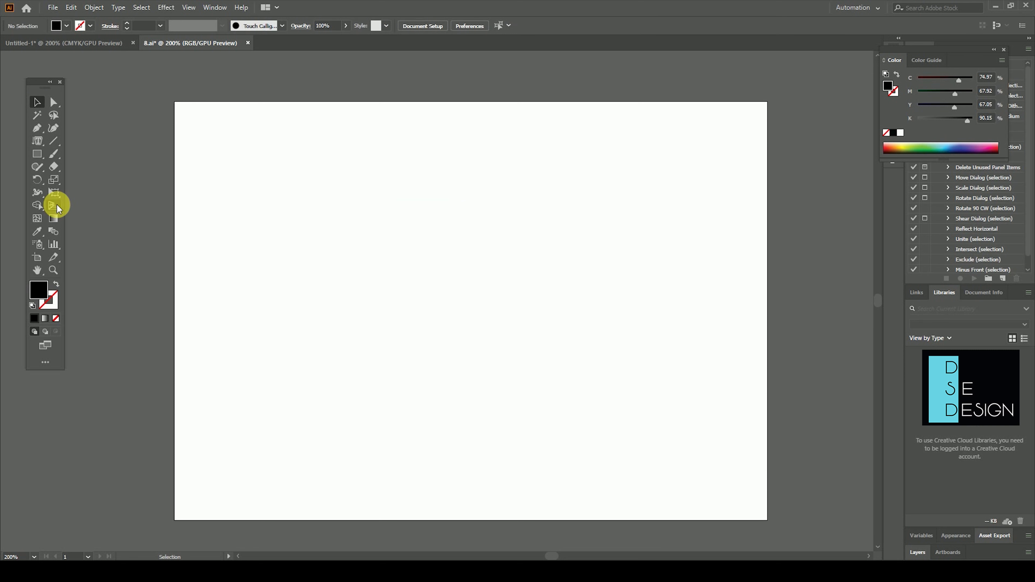
{"action": "left_click_drag", "start_coordinate": [37, 154], "coordinate": [87, 191]}
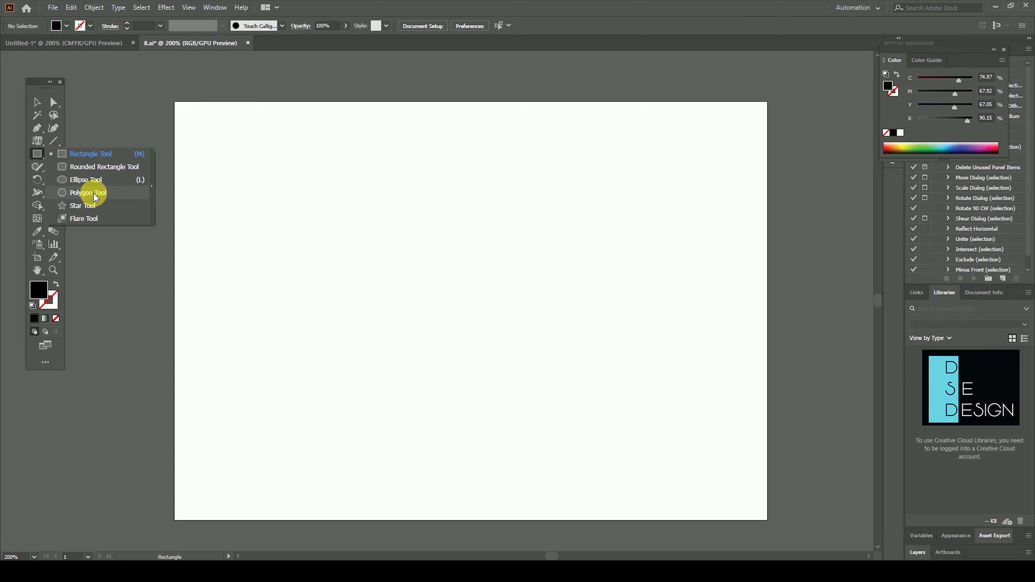
{"action": "left_click_drag", "start_coordinate": [463, 272], "coordinate": [577, 346]}
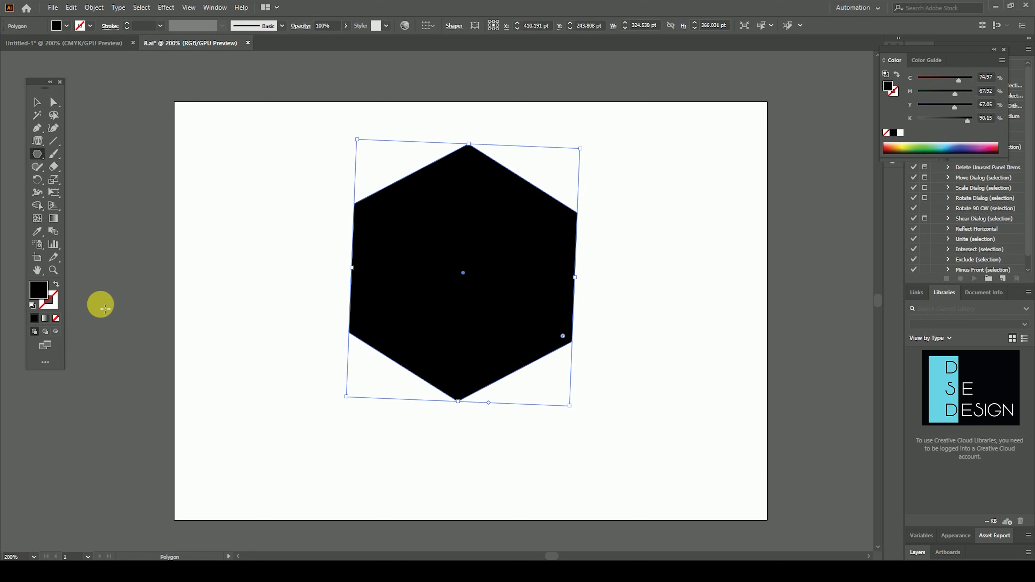
{"action": "left_click", "coordinate": [58, 284]}
{"action": "left_click", "coordinate": [35, 146]}
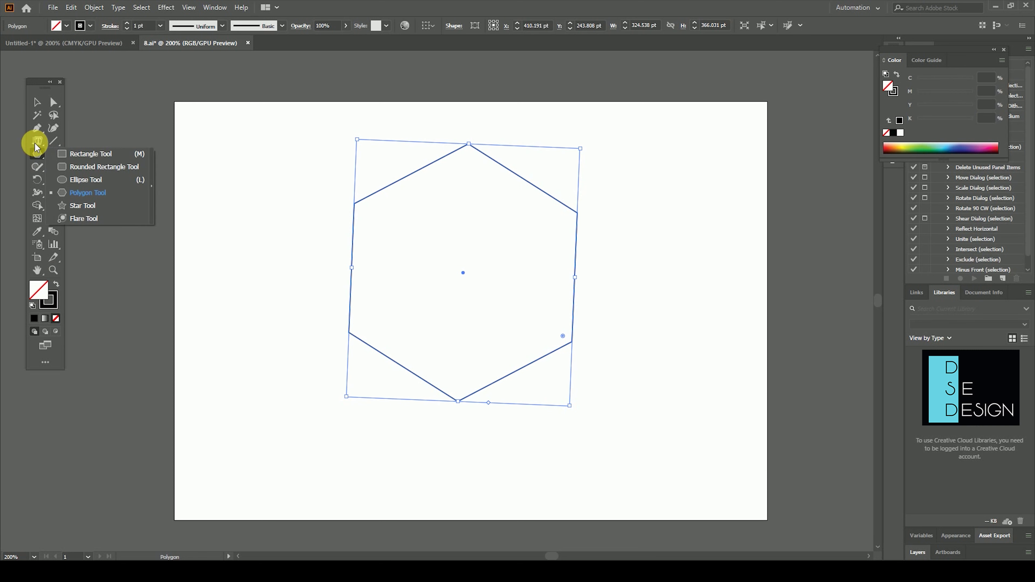
{"action": "left_click", "coordinate": [34, 141]}
{"action": "left_click", "coordinate": [111, 193]}
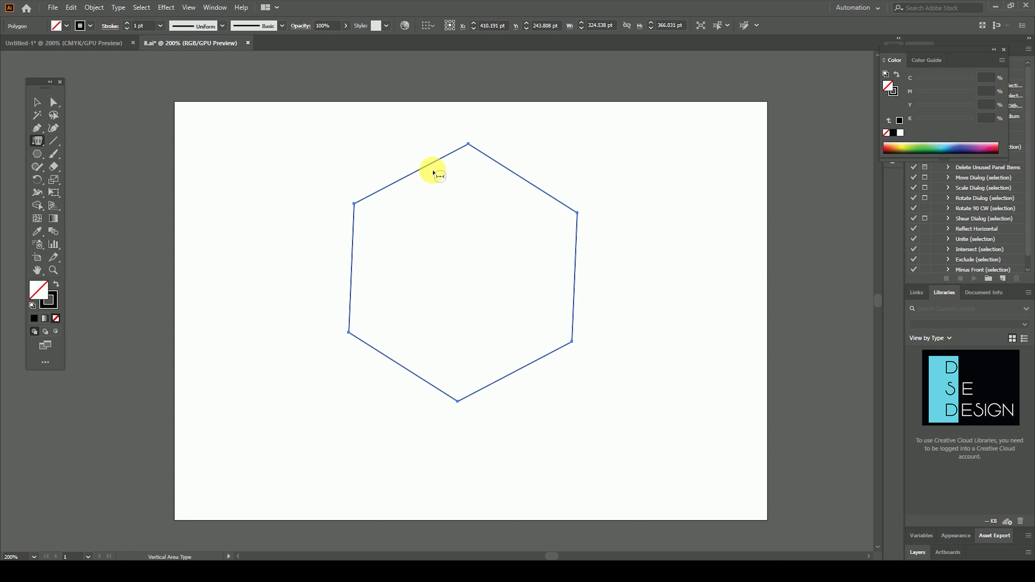
{"action": "left_click", "coordinate": [437, 162]}
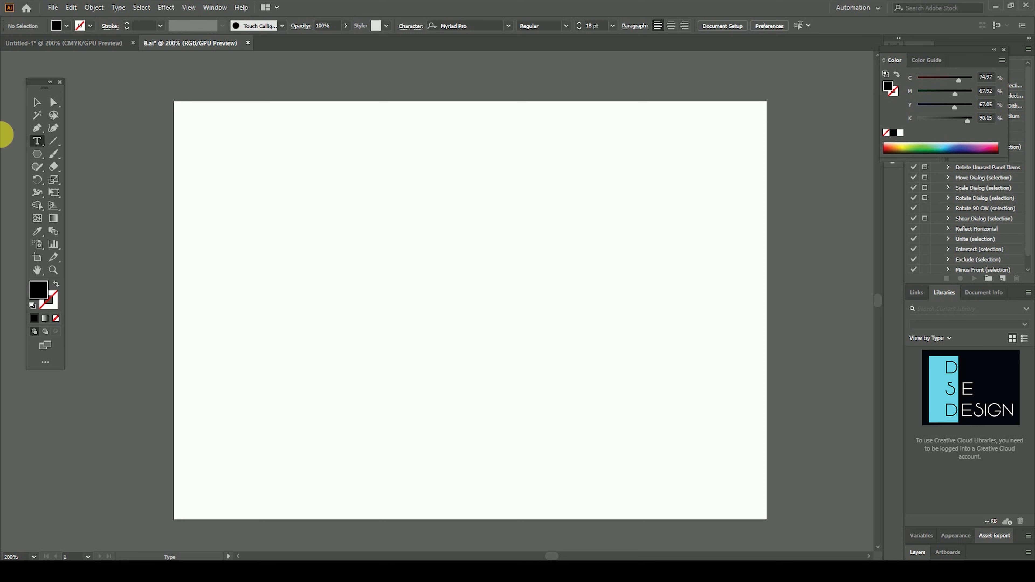
Step: Pen a stroke-only, unfilled wavy curve across the artboard
{"action": "left_click", "coordinate": [37, 129]}
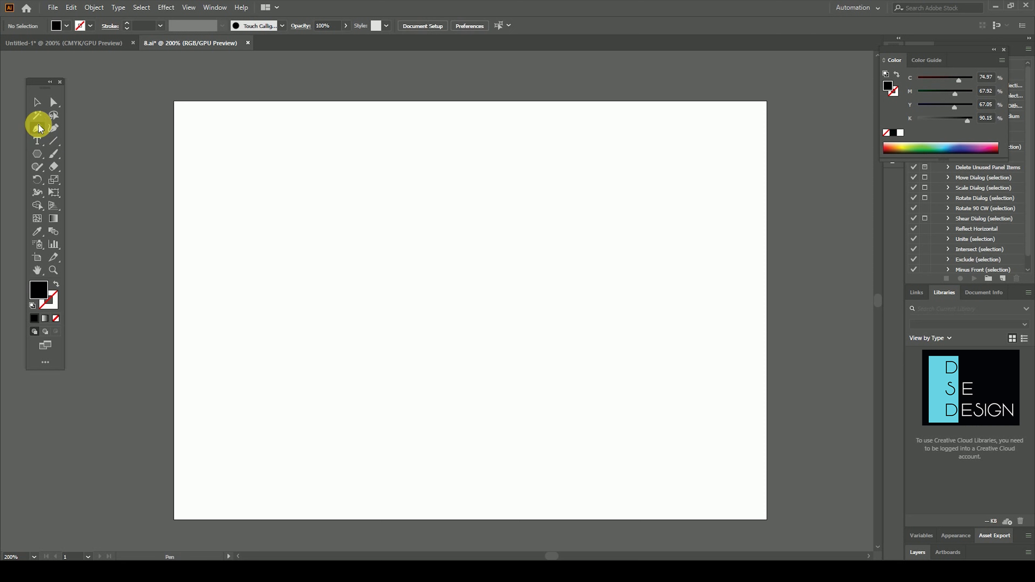
{"action": "left_click", "coordinate": [57, 285]}
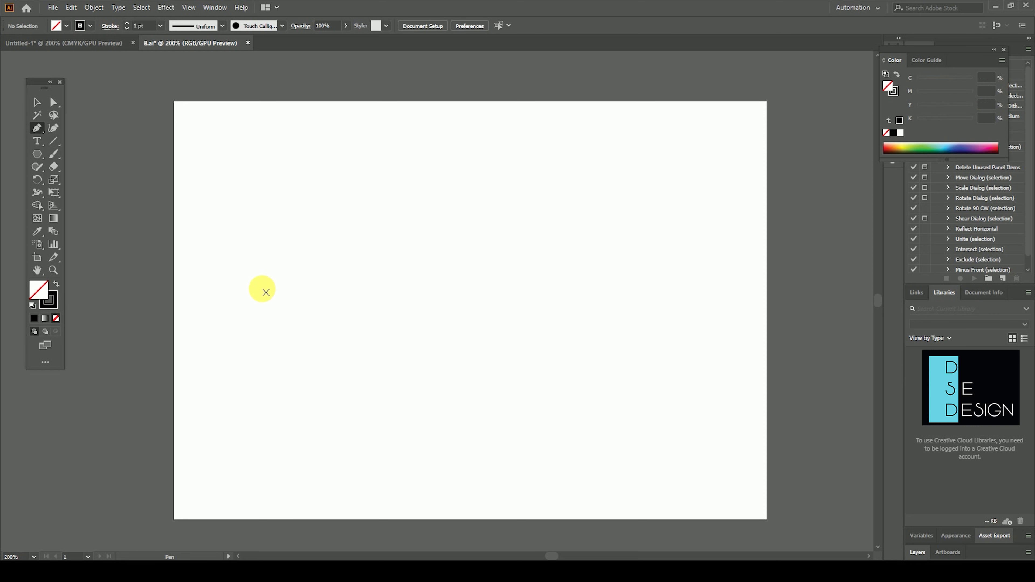
{"action": "mouse_move", "coordinate": [253, 292]}
{"action": "left_mouse_down"}
{"action": "mouse_move", "coordinate": [272, 295]}
{"action": "mouse_move", "coordinate": [270, 326]}
{"action": "left_mouse_up"}
{"action": "left_click_drag", "start_coordinate": [440, 396], "coordinate": [566, 324]}
{"action": "left_click_drag", "start_coordinate": [692, 349], "coordinate": [783, 439]}
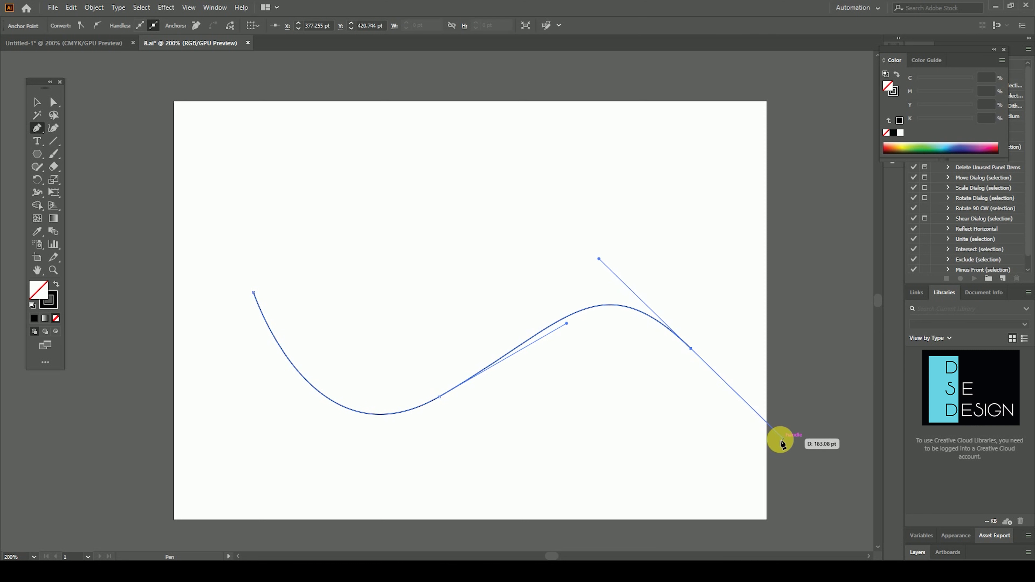
{"action": "left_click", "coordinate": [37, 103]}
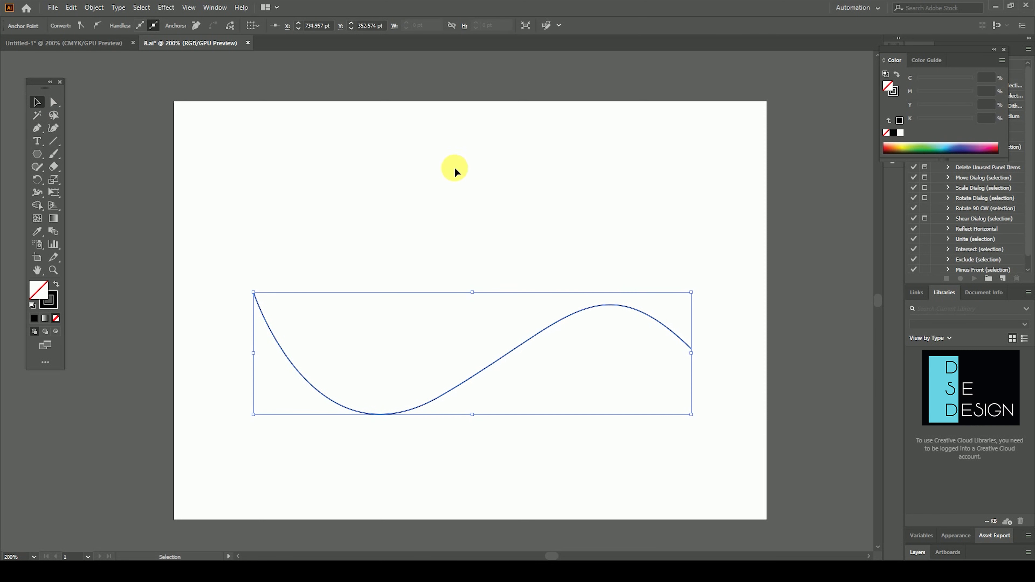
Step: Flow vertical placeholder text along the curve with Vertical Type on a Path
{"action": "left_click", "coordinate": [37, 141]}
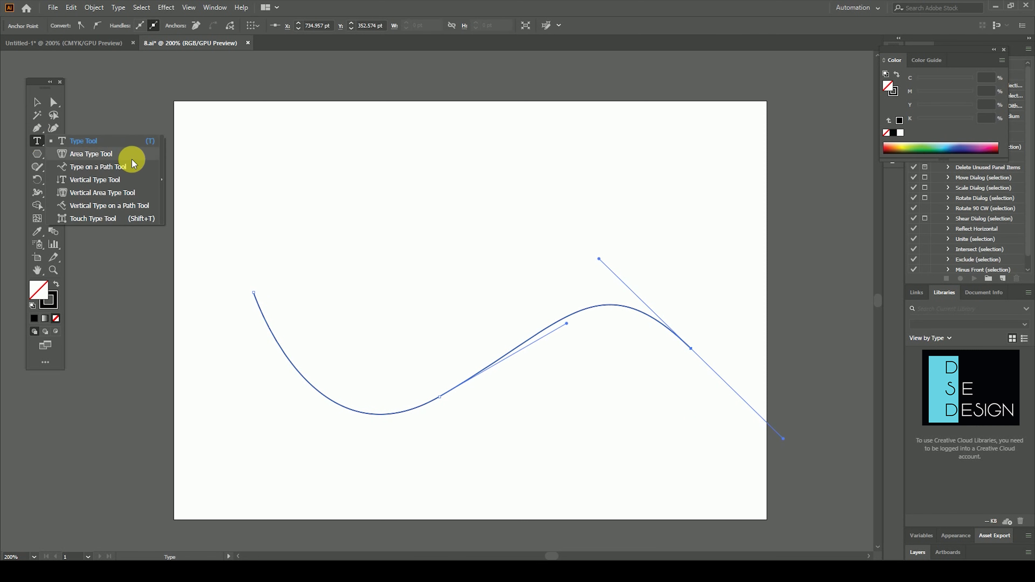
{"action": "left_click", "coordinate": [137, 207]}
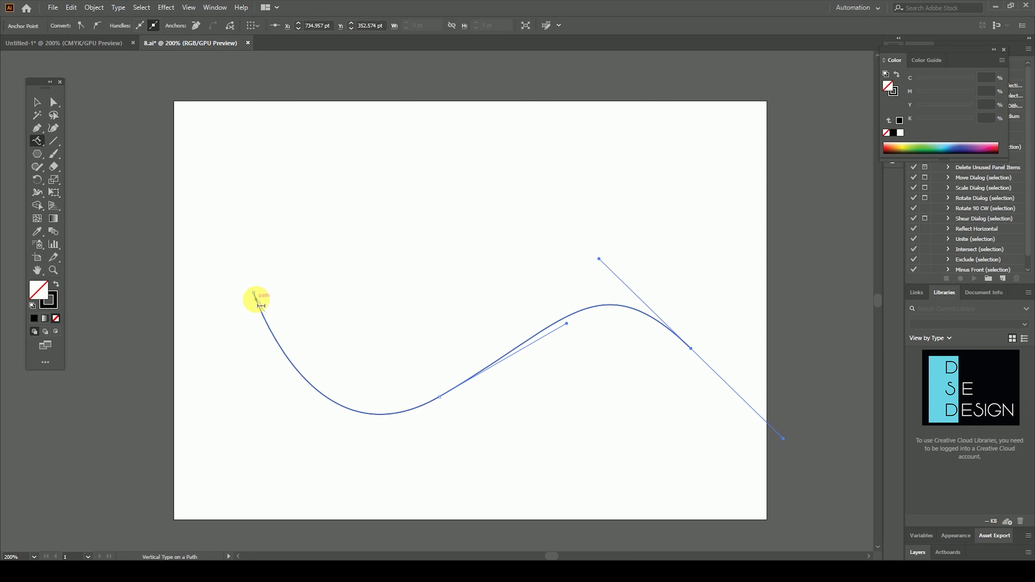
{"action": "left_click", "coordinate": [257, 301]}
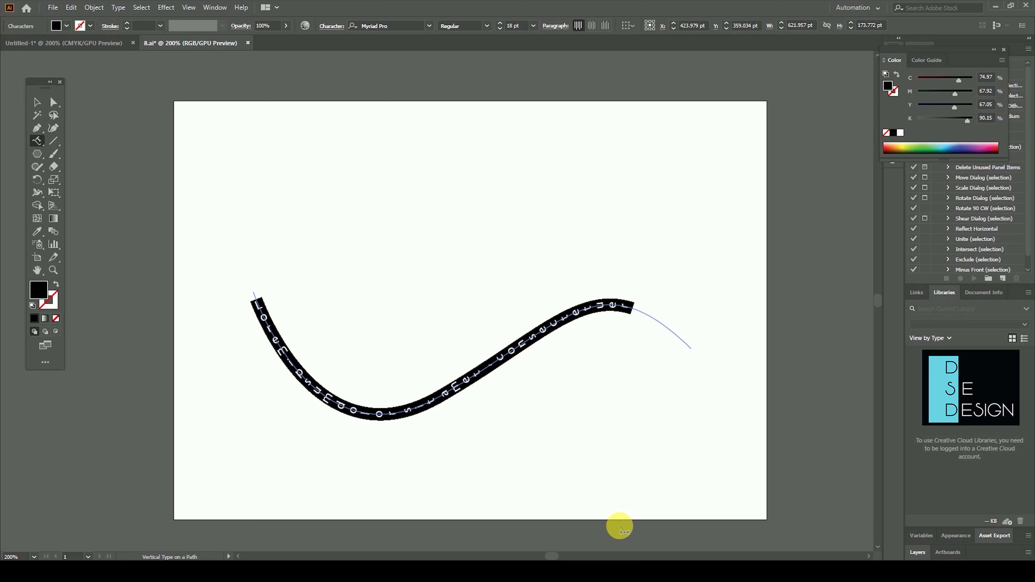
{"action": "key", "text": "ctrl+equal"}
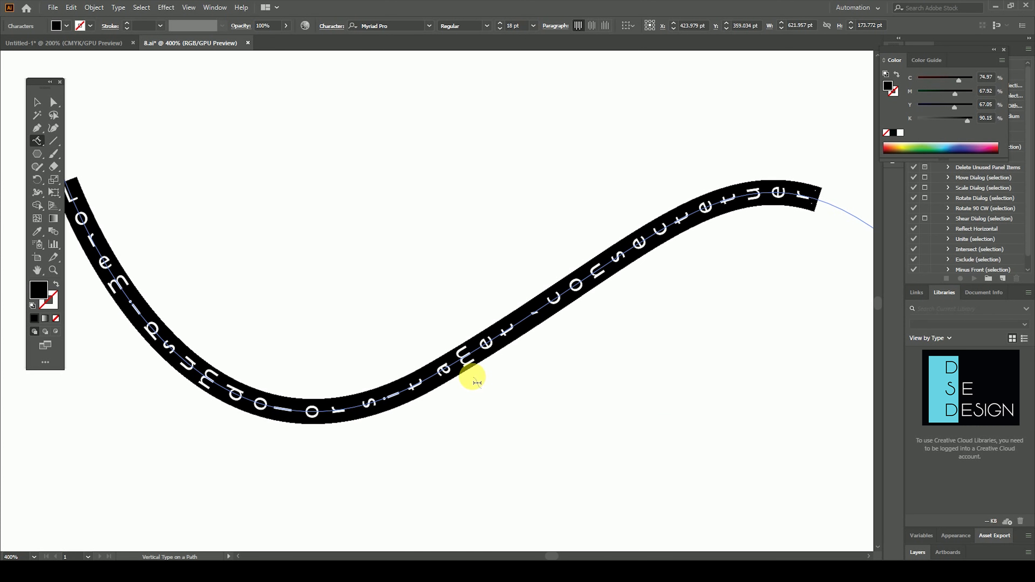
{"action": "left_click", "coordinate": [36, 102]}
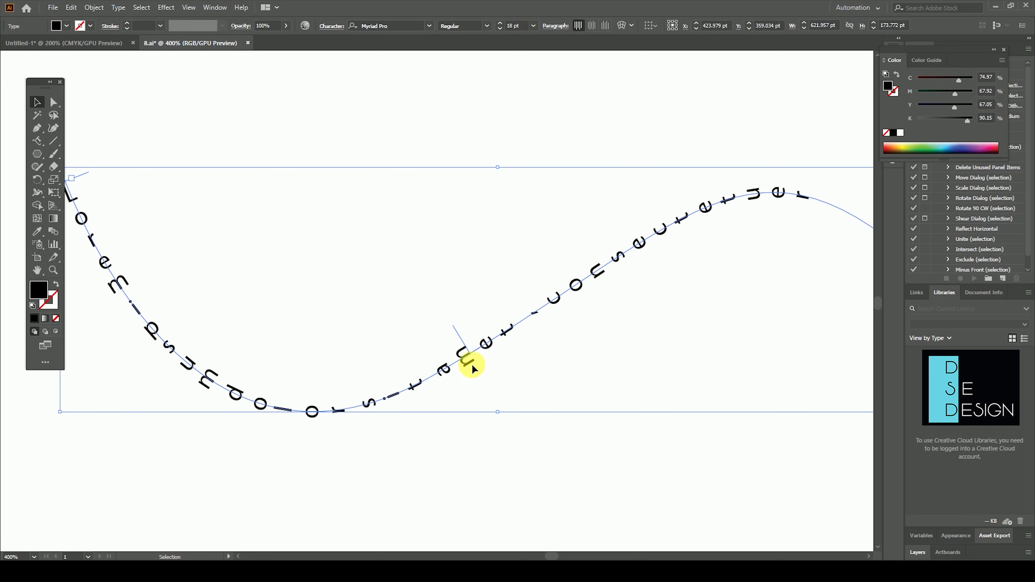
{"action": "key", "text": "ctrl+minus"}
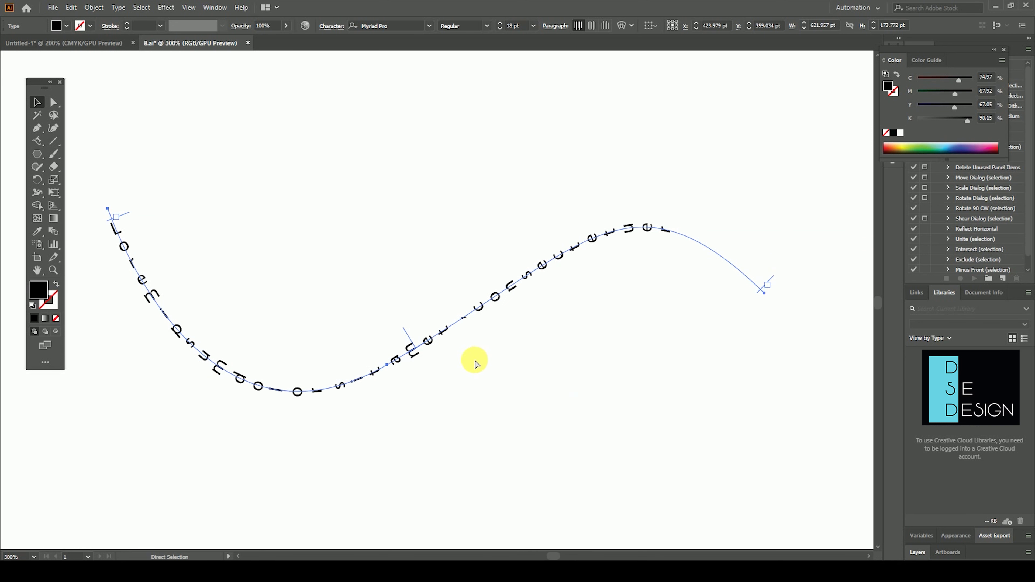
Step: Pen a second outlined wavy curve above the first one
{"action": "left_click", "coordinate": [36, 128]}
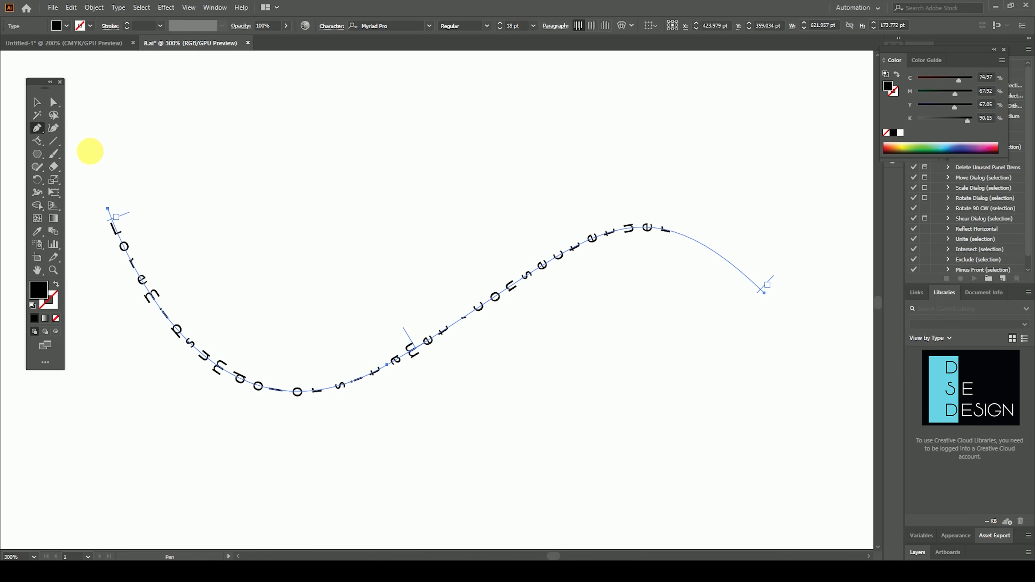
{"action": "left_click", "coordinate": [148, 186]}
{"action": "left_click_drag", "start_coordinate": [364, 318], "coordinate": [485, 234]}
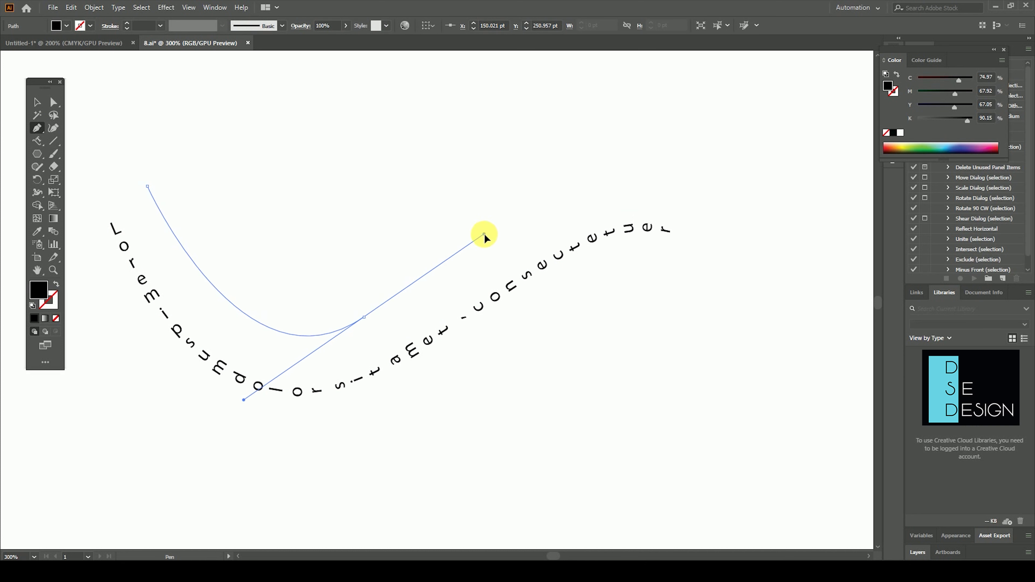
{"action": "left_click_drag", "start_coordinate": [673, 178], "coordinate": [764, 250]}
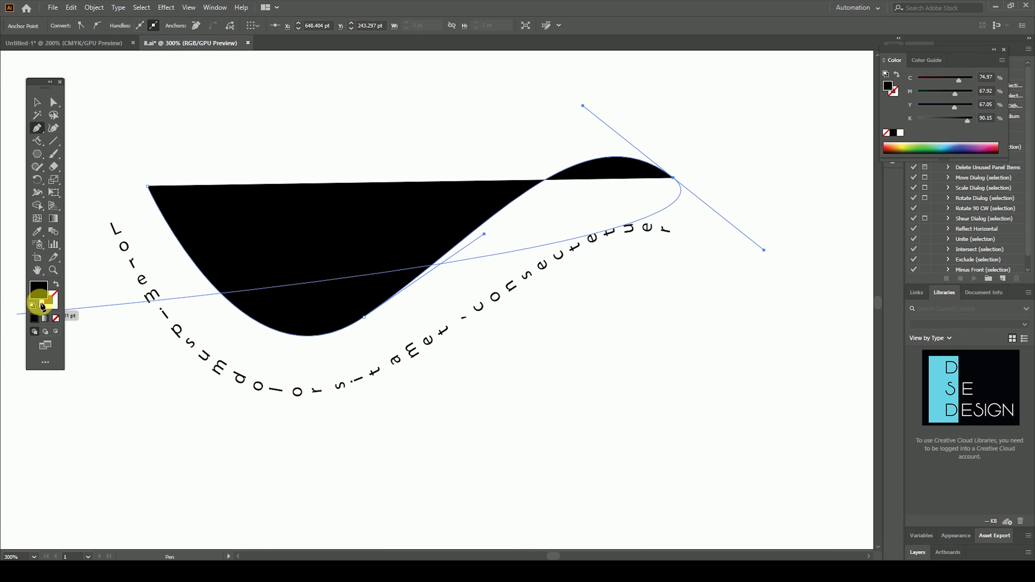
{"action": "left_click", "coordinate": [56, 284]}
{"action": "left_click", "coordinate": [41, 100]}
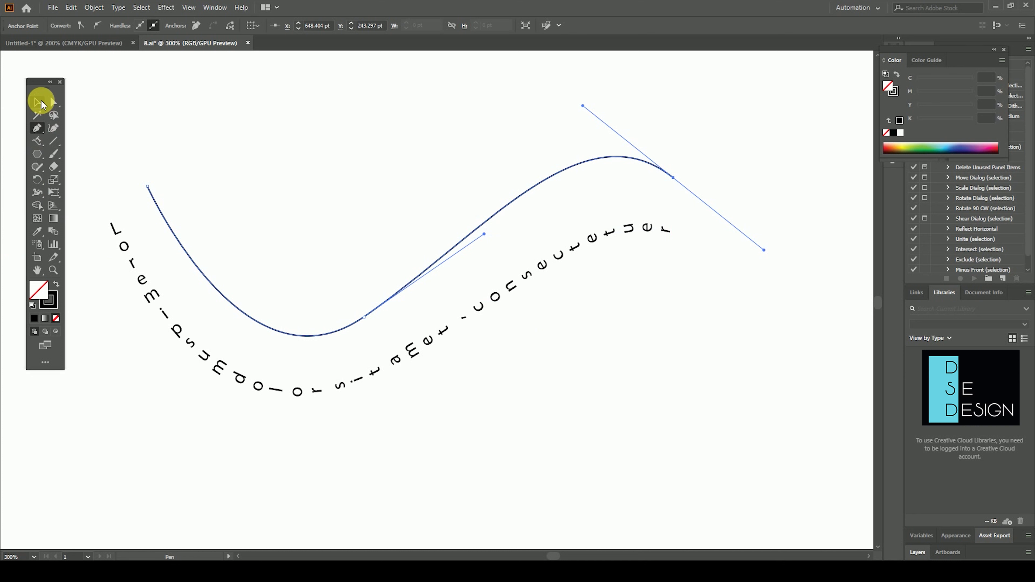
Step: Run horizontal placeholder text along the new curve with Type on a Path
{"action": "left_click", "coordinate": [243, 116]}
{"action": "left_click", "coordinate": [39, 140]}
{"action": "left_click_drag", "start_coordinate": [41, 139], "coordinate": [121, 167]}
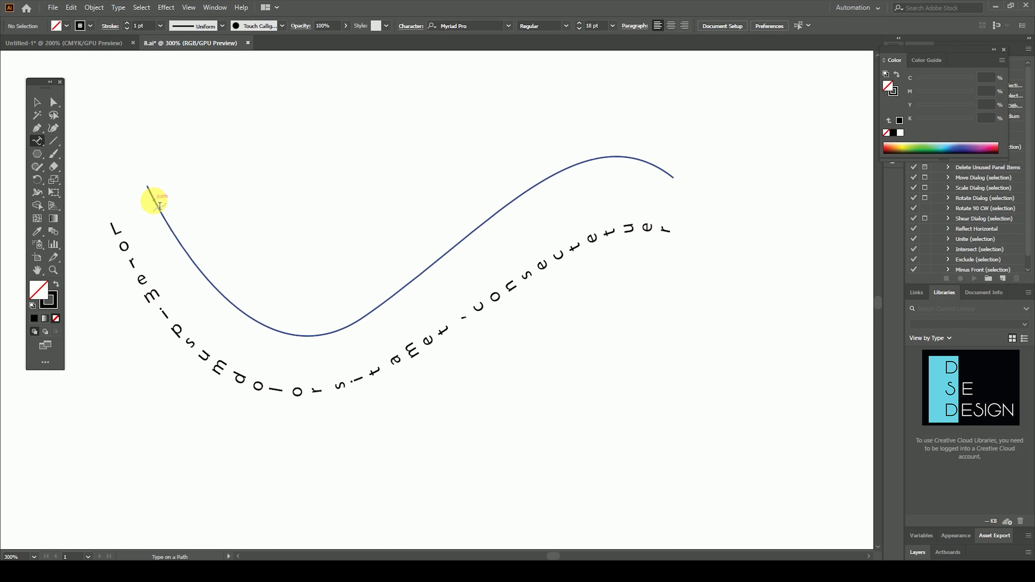
{"action": "left_click", "coordinate": [150, 195]}
{"action": "left_click", "coordinate": [37, 102]}
{"action": "left_click", "coordinate": [171, 107]}
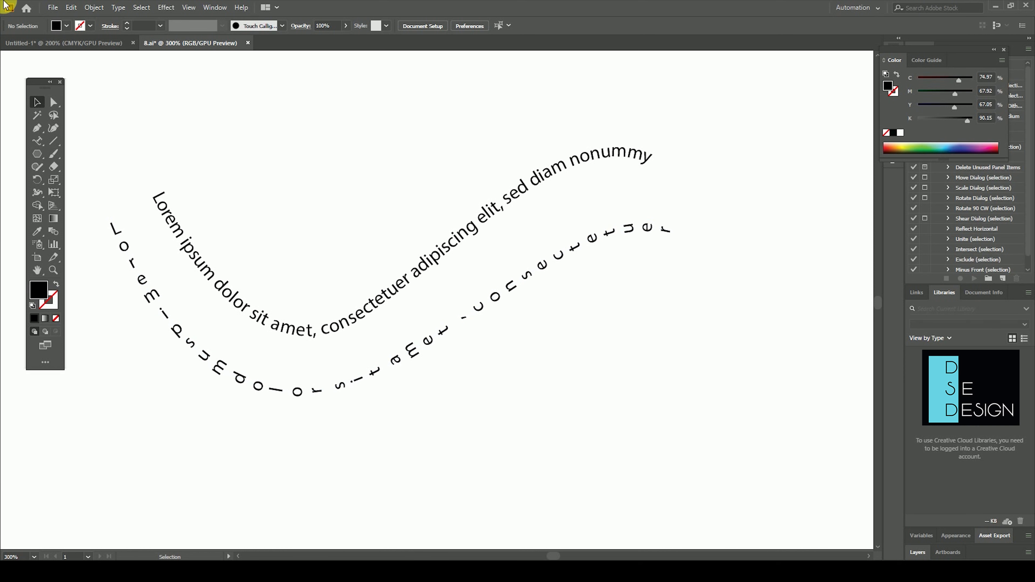
{"action": "left_click_drag", "start_coordinate": [351, 172], "coordinate": [444, 272]}
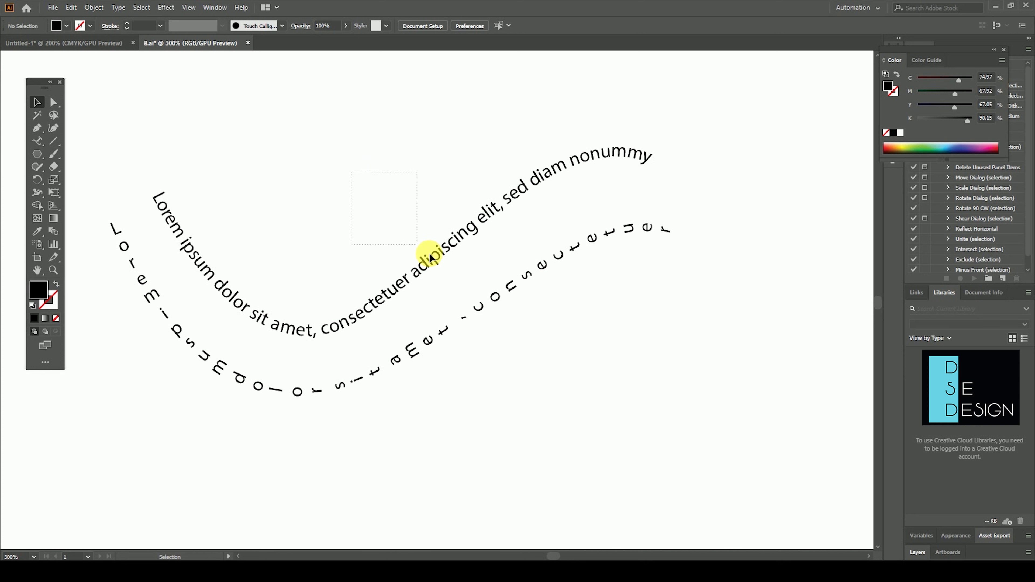
{"action": "left_click", "coordinate": [465, 292]}
{"action": "scroll", "coordinate": [457, 366], "scroll_direction": "down", "scroll_amount": 1}
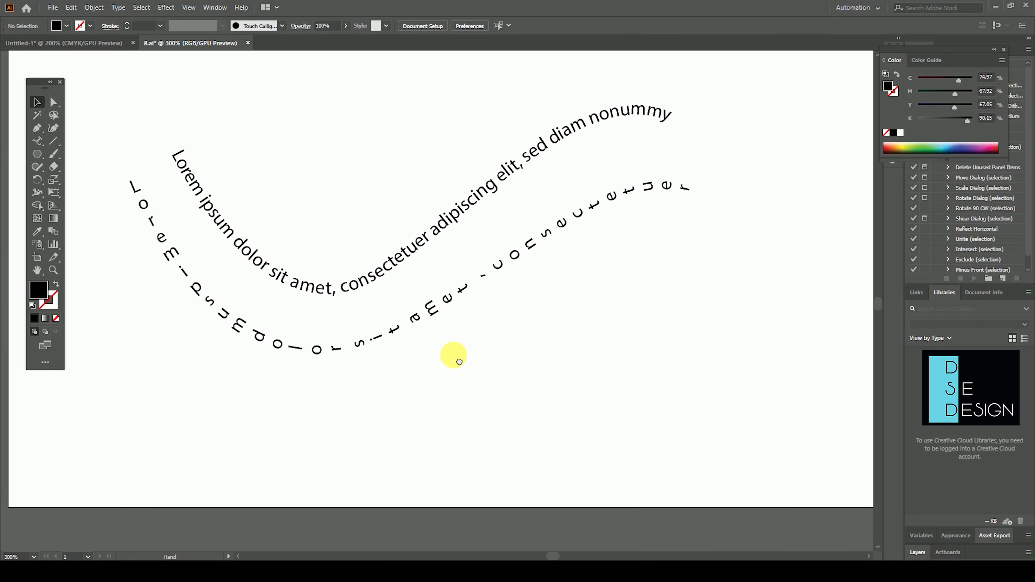
Step: Pen a closed, outlined triangle on the artboard
{"action": "left_click", "coordinate": [35, 130]}
{"action": "left_click", "coordinate": [450, 387]}
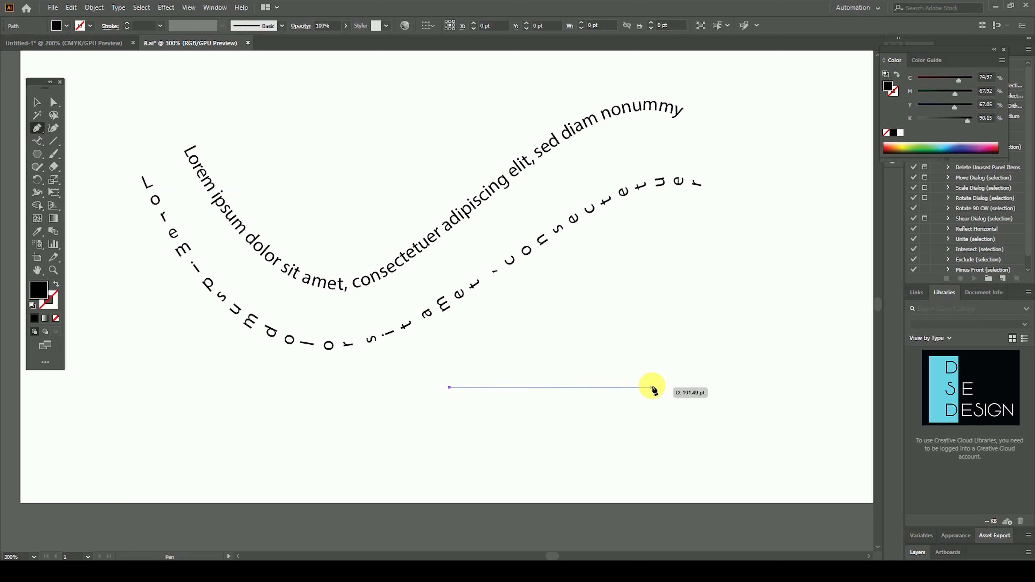
{"action": "left_click", "coordinate": [642, 362]}
{"action": "left_click", "coordinate": [751, 464]}
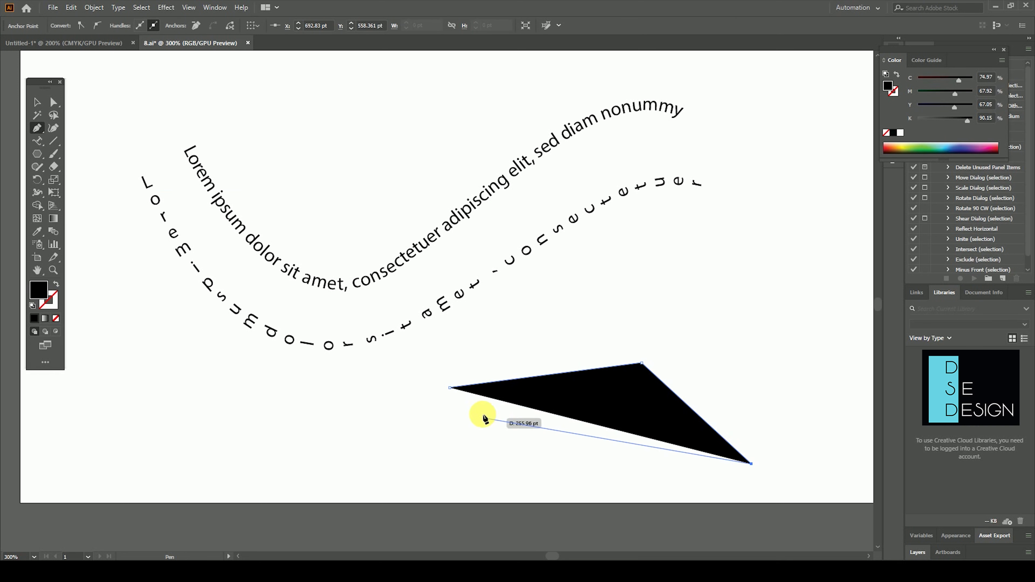
{"action": "left_click", "coordinate": [450, 388]}
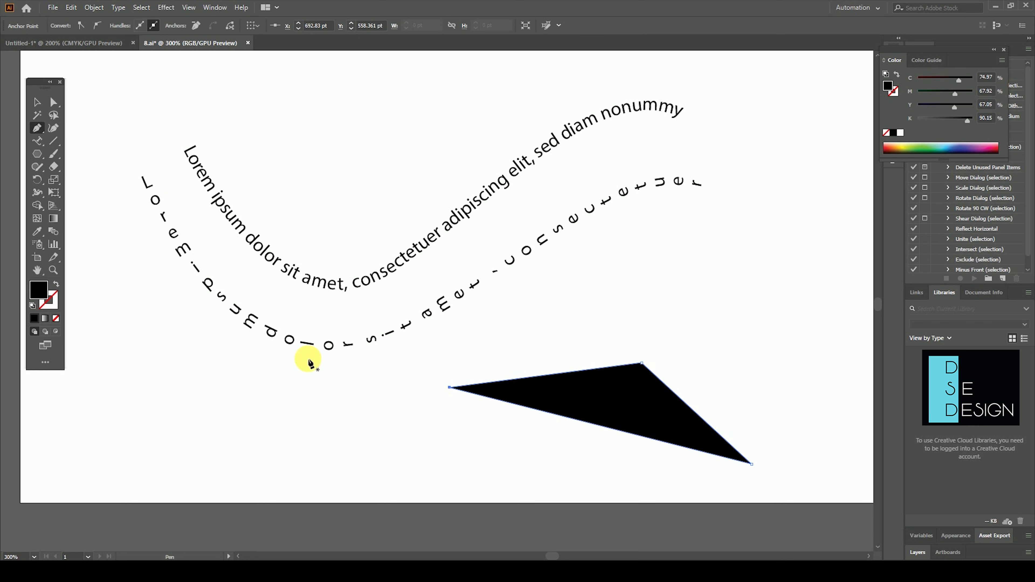
{"action": "left_click", "coordinate": [59, 285]}
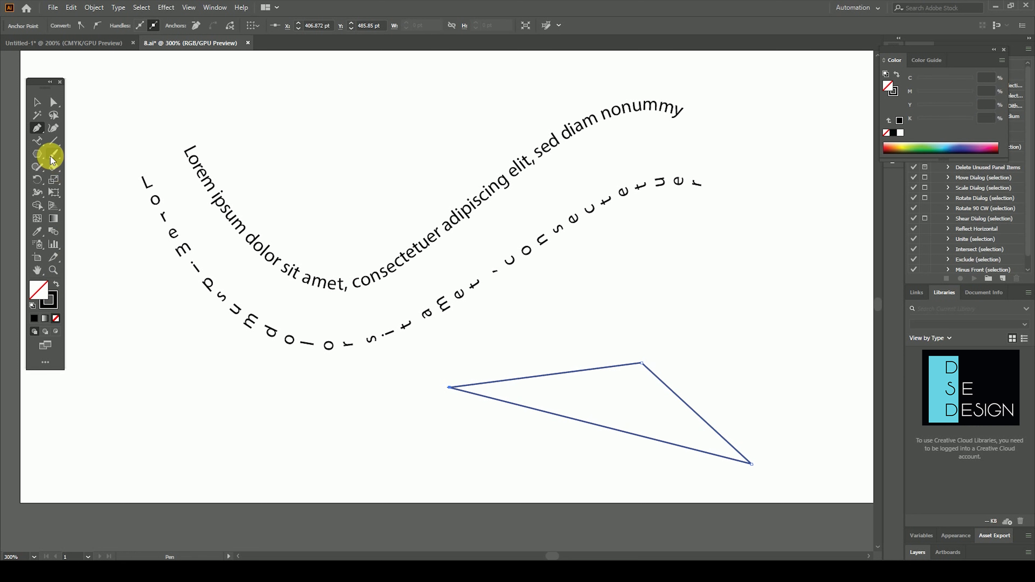
Step: Flow vertical placeholder text along the triangle's outline
{"action": "left_click", "coordinate": [40, 144]}
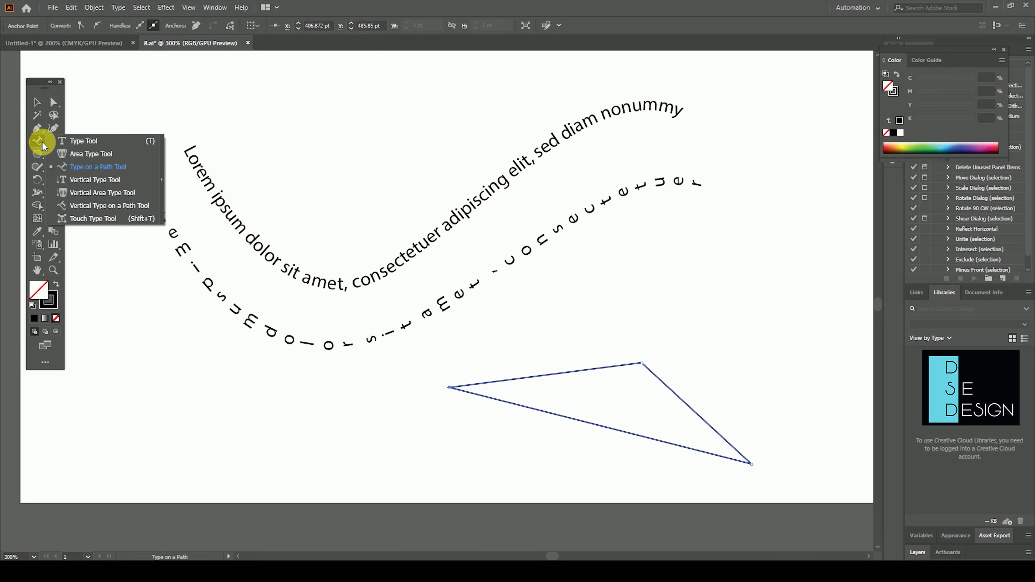
{"action": "left_click", "coordinate": [127, 207]}
{"action": "left_click", "coordinate": [461, 386]}
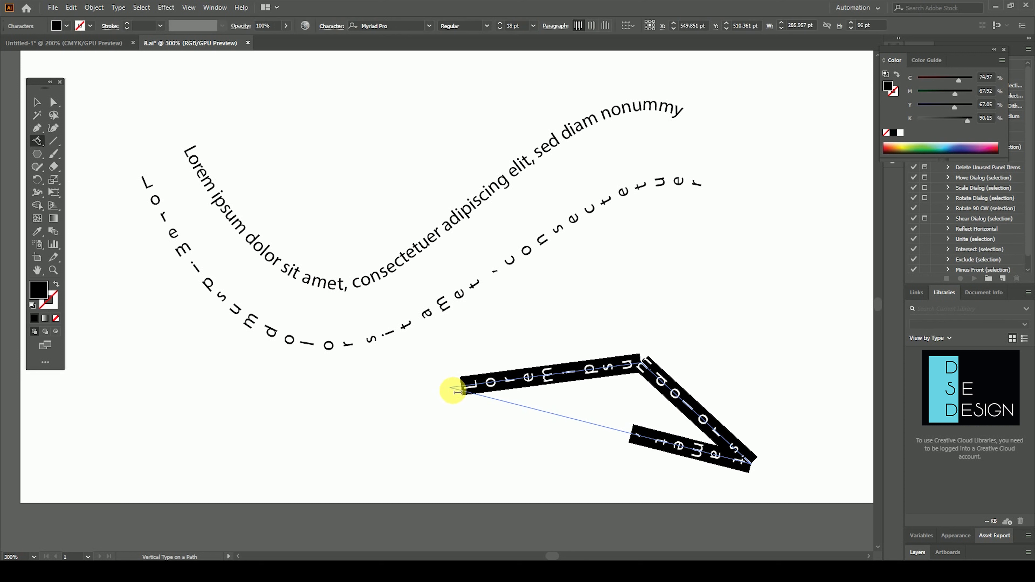
{"action": "left_click", "coordinate": [37, 102]}
{"action": "left_click", "coordinate": [720, 344]}
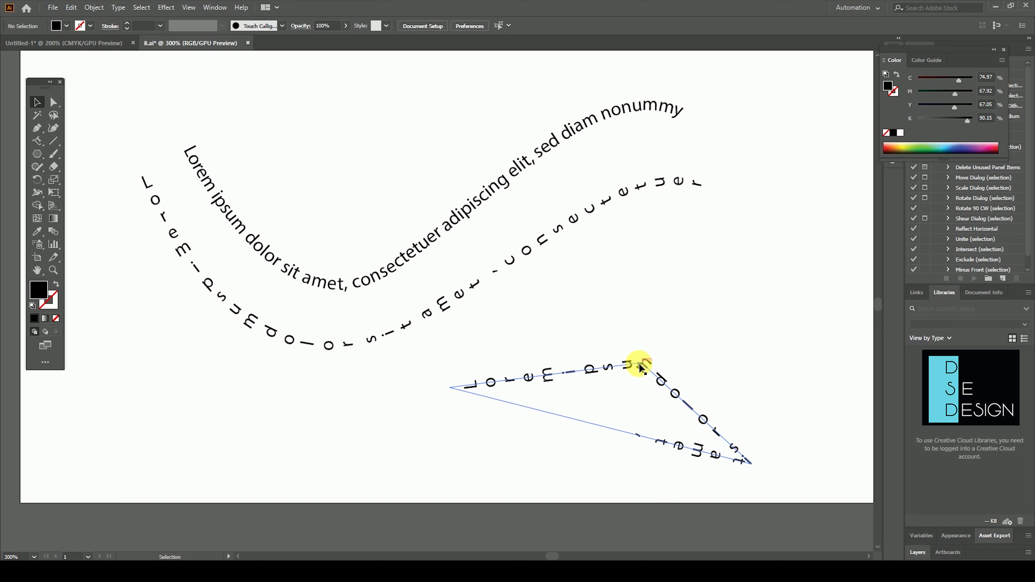
Step: Reshape the triangle's text path, then pan to an empty page area
{"action": "left_click_drag", "start_coordinate": [640, 367], "coordinate": [727, 365]}
{"action": "left_click", "coordinate": [710, 408]}
{"action": "left_click", "coordinate": [782, 369]}
{"action": "left_click_drag", "start_coordinate": [769, 287], "coordinate": [779, 314]}
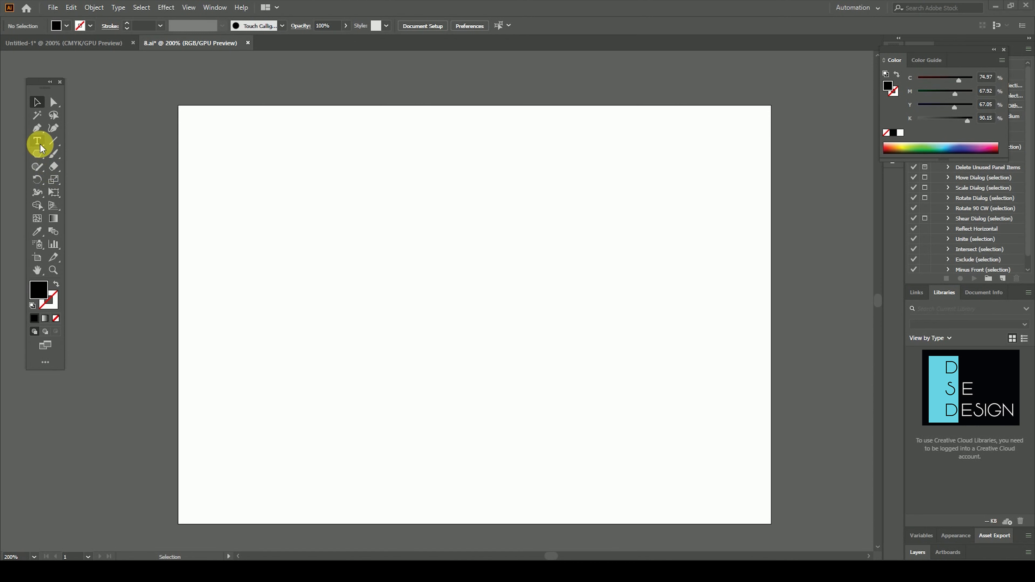
{"action": "left_click", "coordinate": [37, 140]}
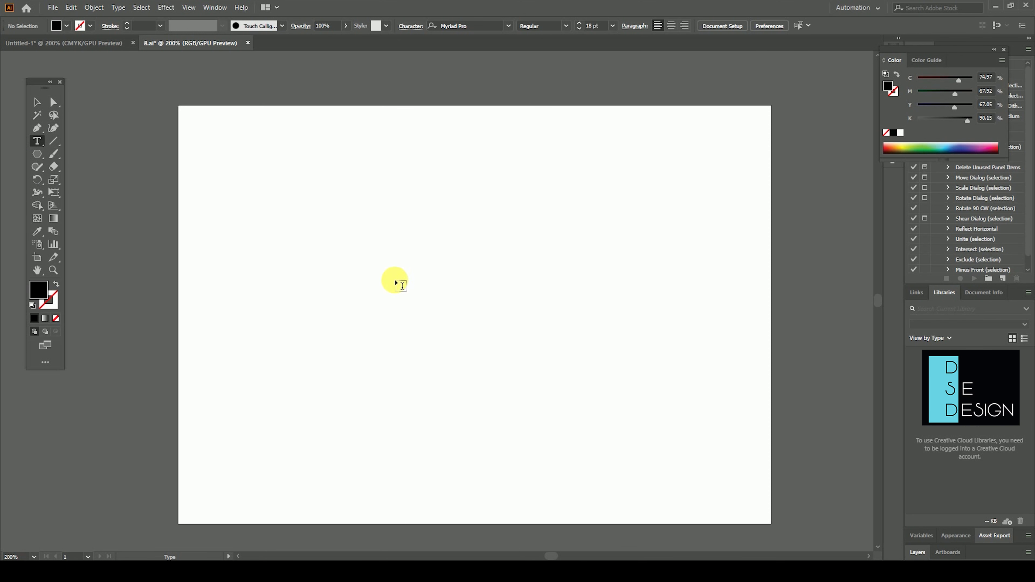
Step: Type the title D SE DESIGN, enlarge it to about 94 pt and centre it
{"action": "left_click", "coordinate": [402, 286]}
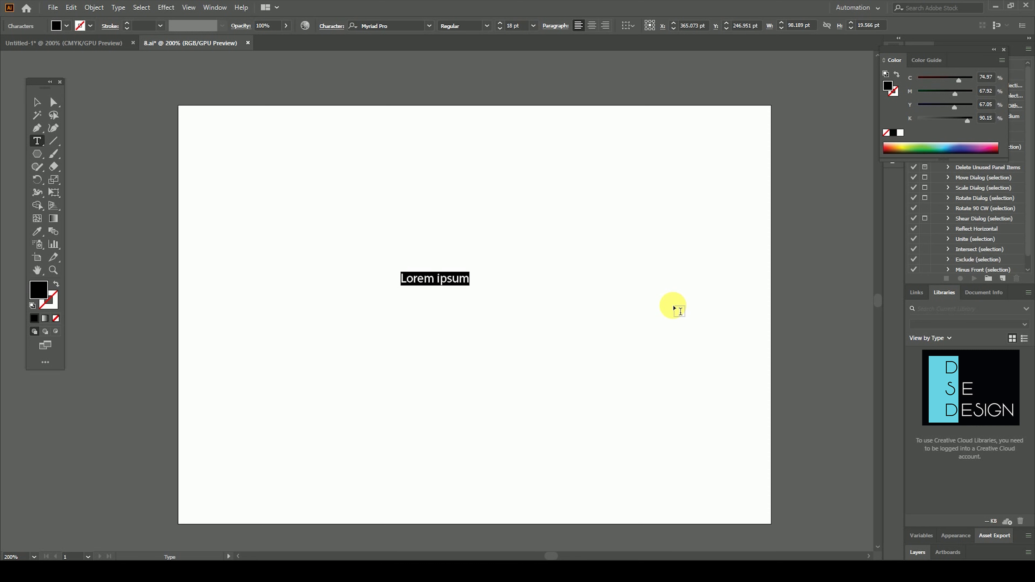
{"action": "type", "text": "D SE DESIGN"}
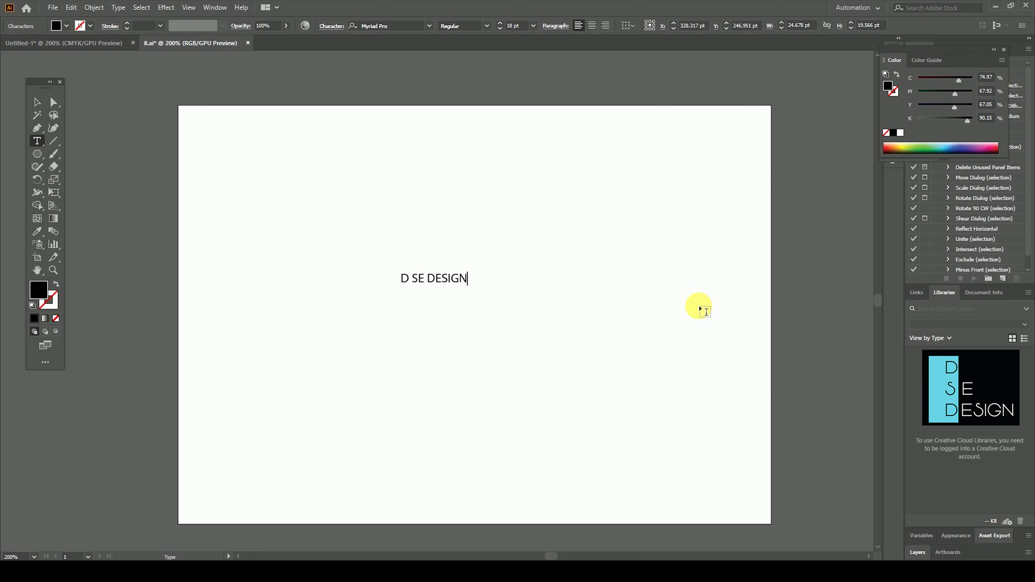
{"action": "left_click", "coordinate": [37, 102]}
{"action": "left_click_drag", "start_coordinate": [473, 292], "coordinate": [749, 396]}
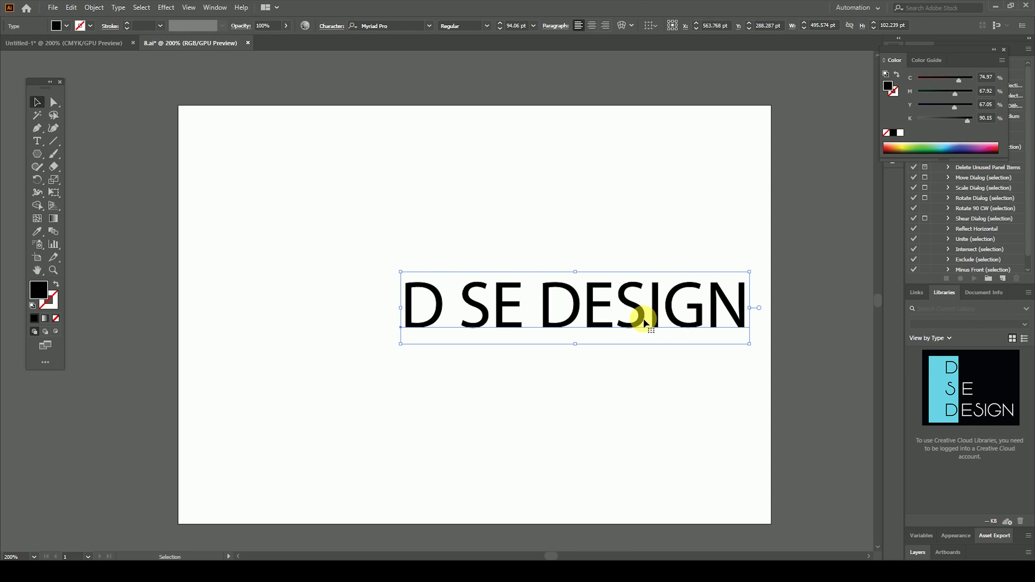
{"action": "left_click_drag", "start_coordinate": [644, 322], "coordinate": [574, 319]}
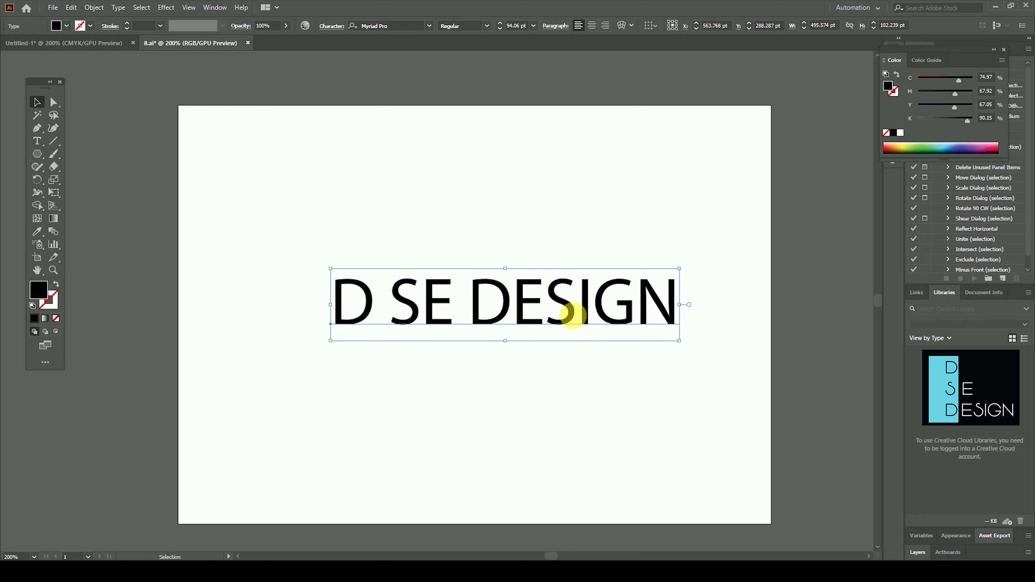
{"action": "left_click", "coordinate": [38, 141]}
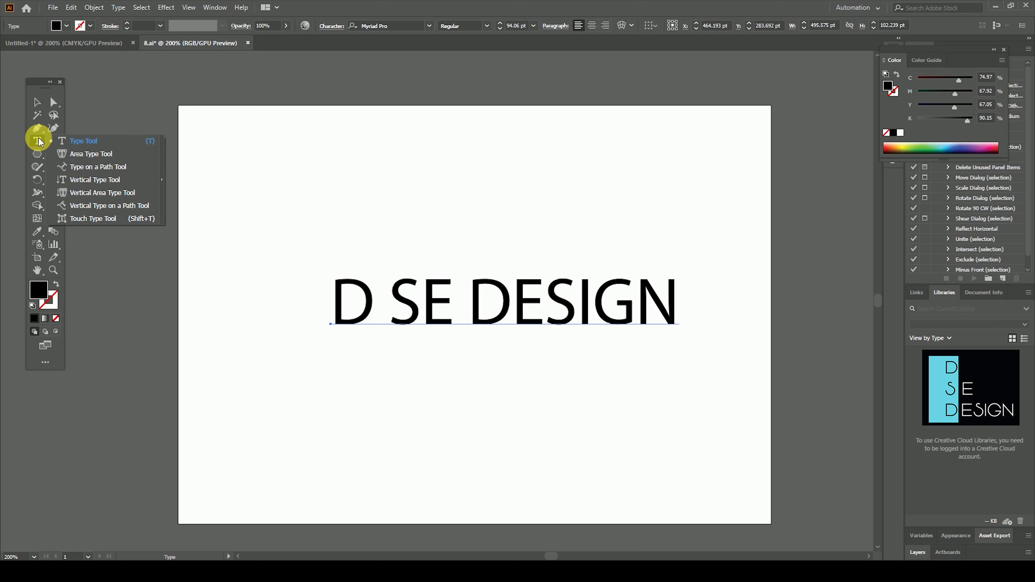
Step: With Touch Type, raise the first D and lift the E above the title
{"action": "left_click", "coordinate": [118, 218]}
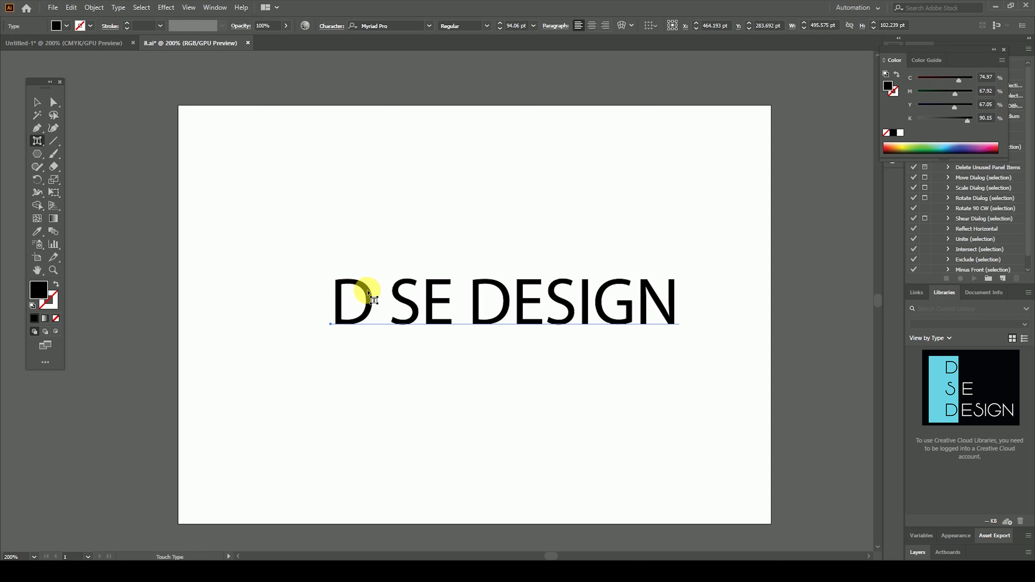
{"action": "left_click", "coordinate": [368, 296]}
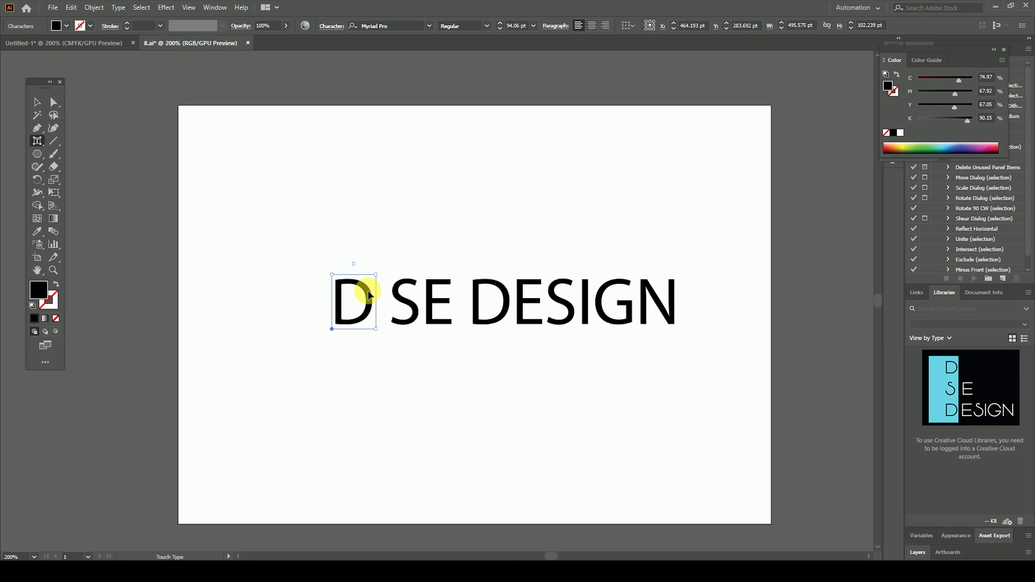
{"action": "left_click", "coordinate": [399, 296]}
{"action": "left_click", "coordinate": [430, 296]}
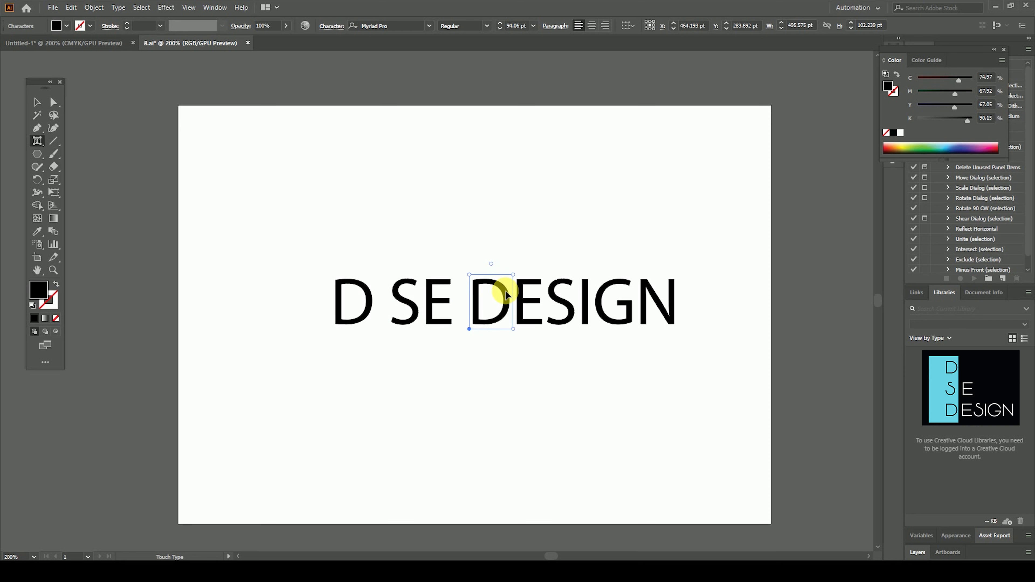
{"action": "key", "text": "Escape"}
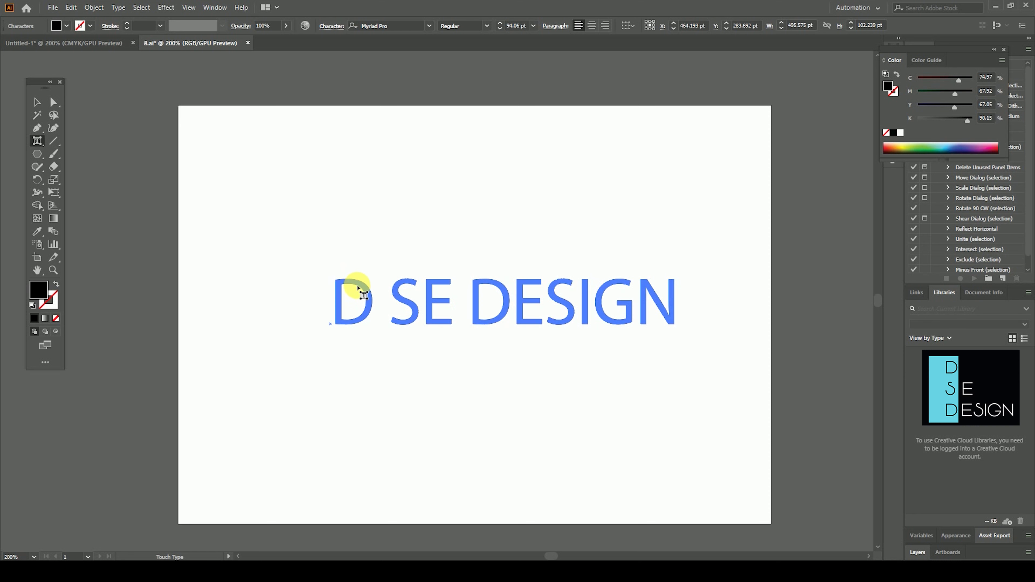
{"action": "left_click", "coordinate": [360, 286]}
{"action": "left_click_drag", "start_coordinate": [359, 286], "coordinate": [334, 204]}
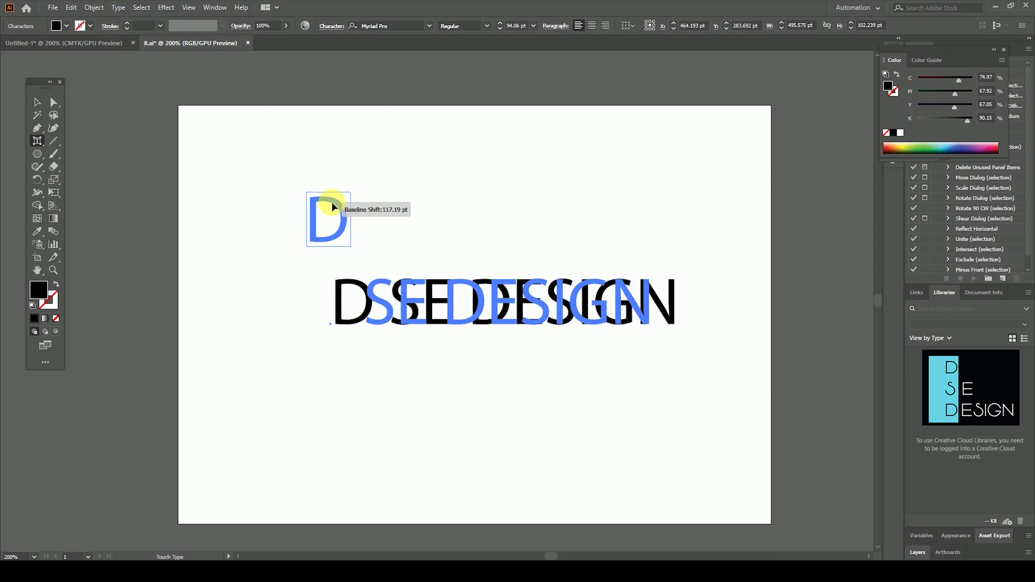
{"action": "left_click_drag", "start_coordinate": [409, 285], "coordinate": [481, 236]}
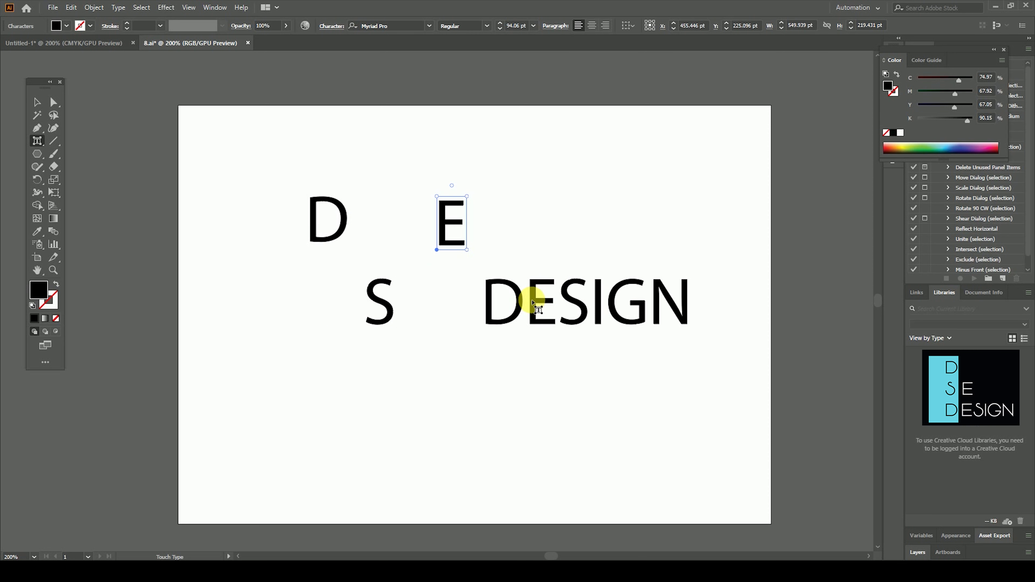
Step: Scatter DESIGN's letters: E down, S up, N down-right, G up-right
{"action": "left_click", "coordinate": [534, 303]}
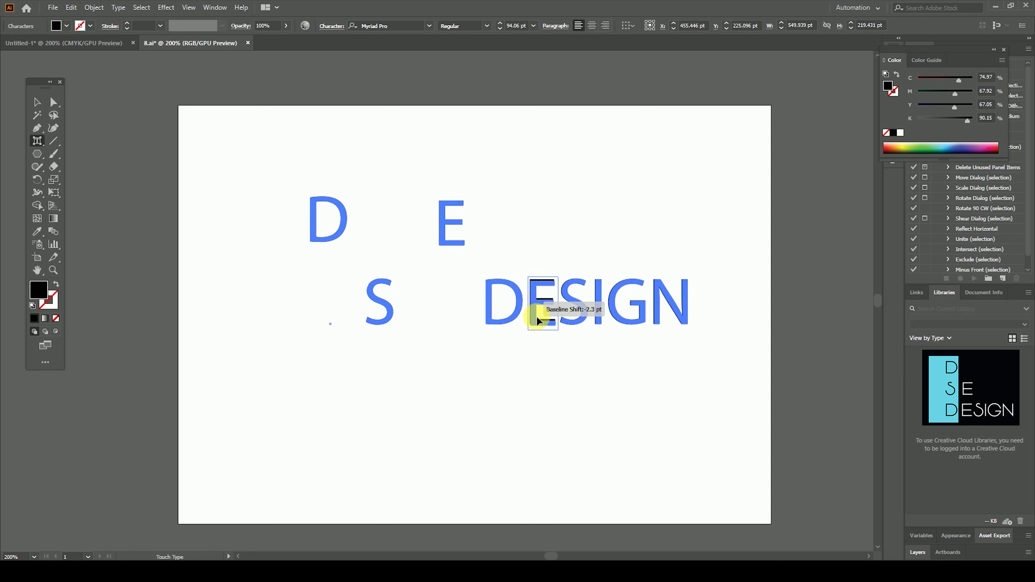
{"action": "left_click_drag", "start_coordinate": [537, 317], "coordinate": [556, 358]}
{"action": "left_click", "coordinate": [580, 302]}
{"action": "left_click_drag", "start_coordinate": [581, 301], "coordinate": [562, 235]}
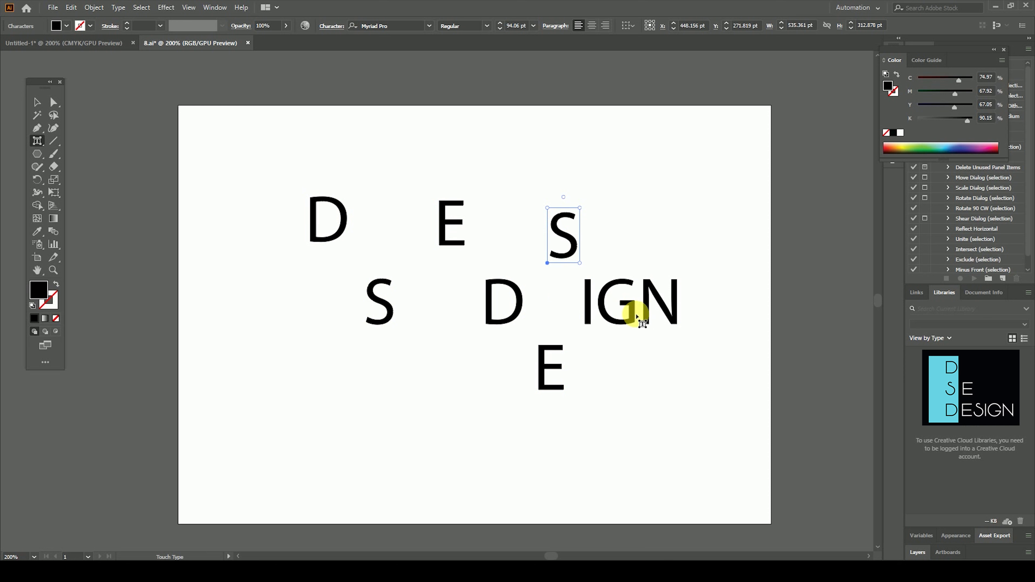
{"action": "left_click", "coordinate": [673, 318]}
{"action": "left_click_drag", "start_coordinate": [673, 318], "coordinate": [714, 351]}
{"action": "left_click", "coordinate": [607, 311]}
{"action": "left_click_drag", "start_coordinate": [607, 311], "coordinate": [624, 301]}
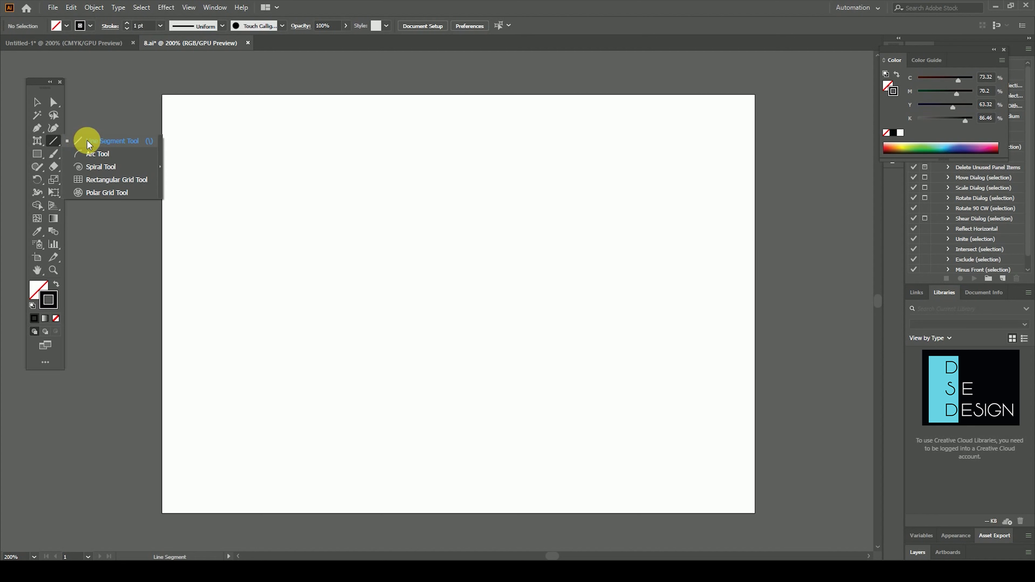
Step: Draw a tall rectangle in the page centre
{"action": "left_click", "coordinate": [88, 140]}
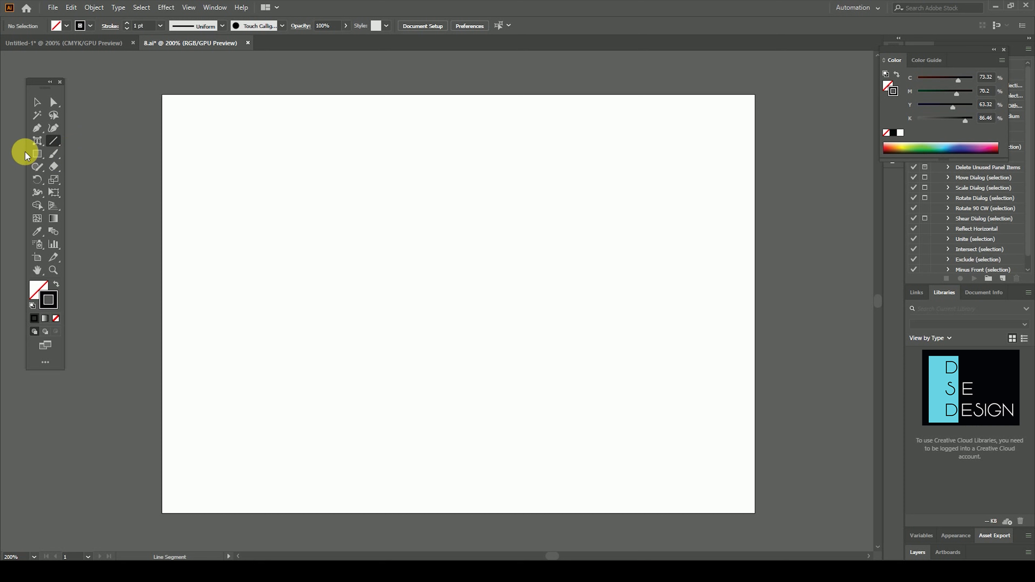
{"action": "left_click", "coordinate": [35, 155]}
{"action": "mouse_move", "coordinate": [374, 149]}
{"action": "left_mouse_down"}
{"action": "mouse_move", "coordinate": [525, 382]}
{"action": "mouse_move", "coordinate": [588, 438]}
{"action": "left_mouse_up"}
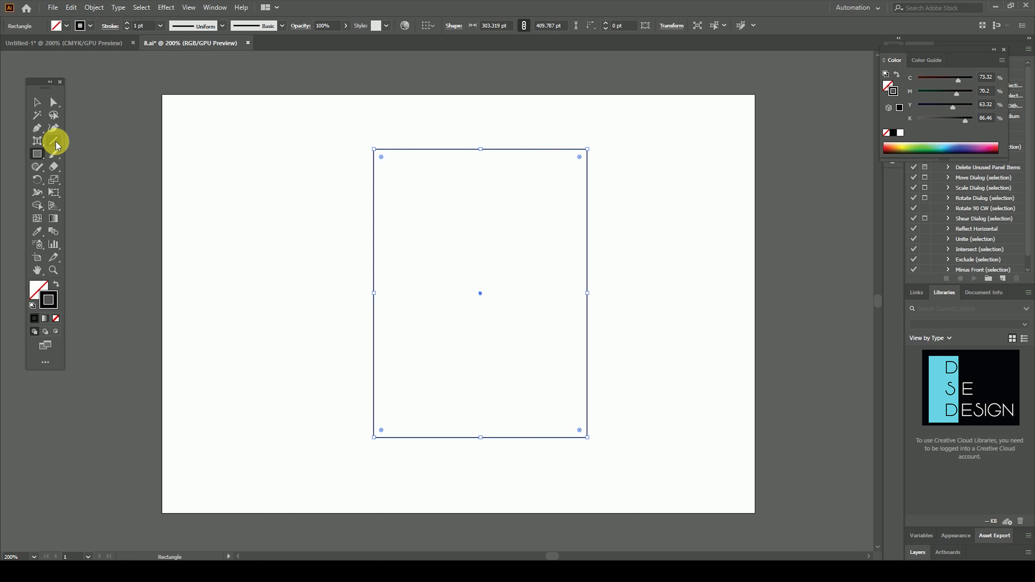
Step: Draw seven practice straight lines to the left of the rectangle
{"action": "left_click_drag", "start_coordinate": [56, 145], "coordinate": [91, 140]}
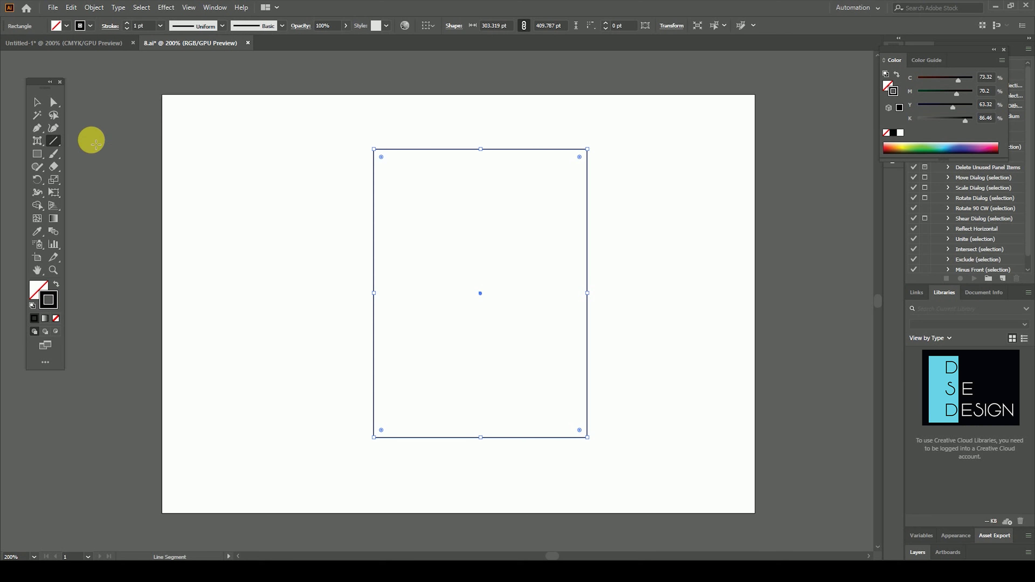
{"action": "left_click_drag", "start_coordinate": [226, 202], "coordinate": [281, 272]}
{"action": "left_click_drag", "start_coordinate": [303, 173], "coordinate": [248, 267]}
{"action": "left_click_drag", "start_coordinate": [236, 169], "coordinate": [299, 291]}
{"action": "left_click_drag", "start_coordinate": [232, 366], "coordinate": [325, 213]}
{"action": "left_click_drag", "start_coordinate": [336, 158], "coordinate": [336, 306]}
{"action": "mouse_move", "coordinate": [316, 361]}
{"action": "left_mouse_down"}
{"action": "mouse_move", "coordinate": [202, 247]}
{"action": "mouse_move", "coordinate": [171, 373]}
{"action": "left_mouse_up"}
{"action": "mouse_move", "coordinate": [188, 323]}
{"action": "left_mouse_down"}
{"action": "mouse_move", "coordinate": [260, 406]}
{"action": "mouse_move", "coordinate": [292, 309]}
{"action": "left_mouse_up"}
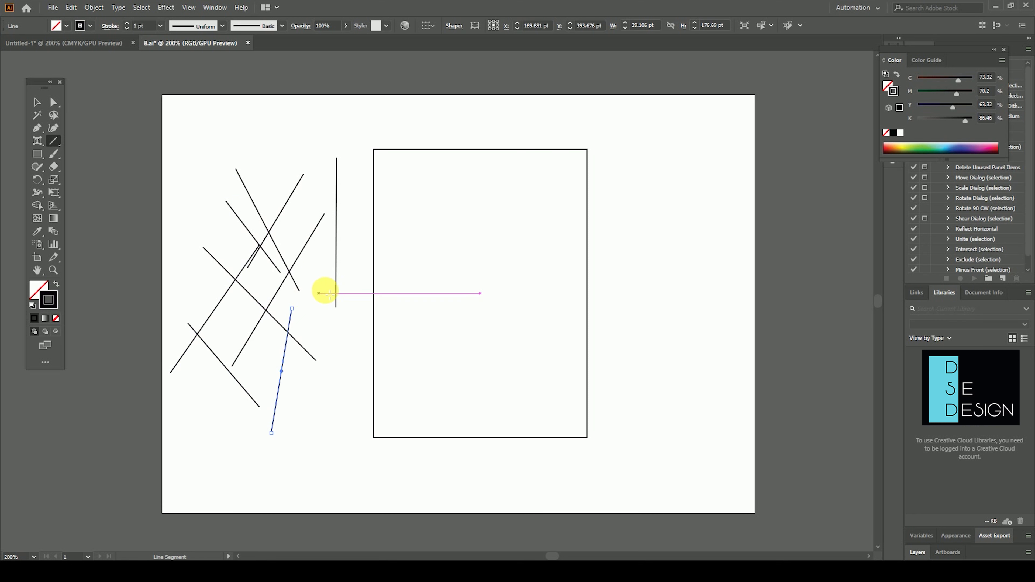
Step: Undo the practice lines and give the rectangle a magenta outline
{"action": "key", "text": "ctrl+z"}
{"action": "key", "text": "ctrl+z"}
{"action": "key", "text": "ctrl+z"}
{"action": "key", "text": "ctrl+z"}
{"action": "key", "text": "ctrl+z"}
{"action": "key", "text": "ctrl+z"}
{"action": "key", "text": "ctrl+z"}
{"action": "key", "text": "ctrl+z"}
{"action": "key", "text": "ctrl+z"}
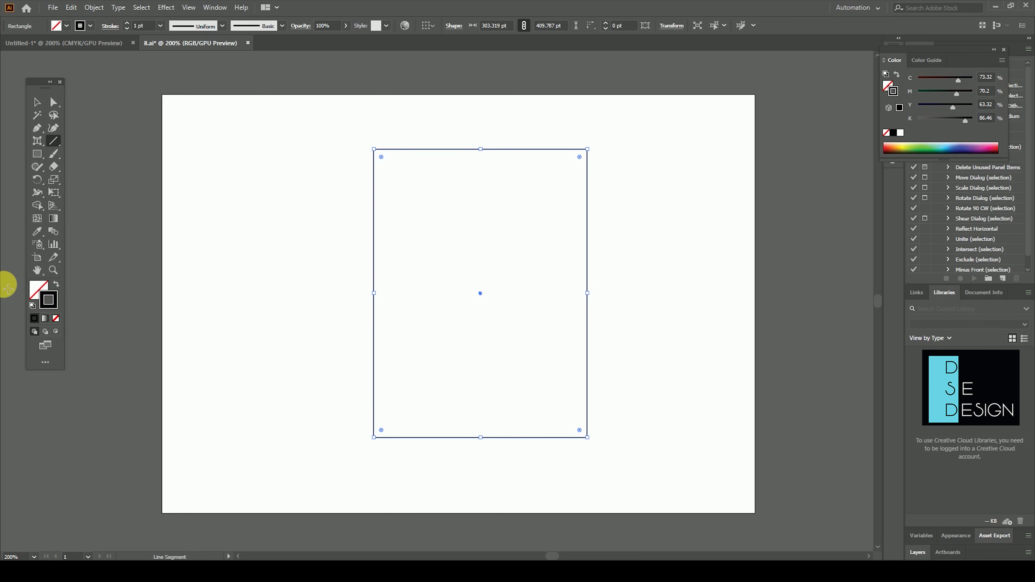
{"action": "double_click", "coordinate": [49, 301]}
{"action": "left_click_drag", "start_coordinate": [705, 240], "coordinate": [707, 215]}
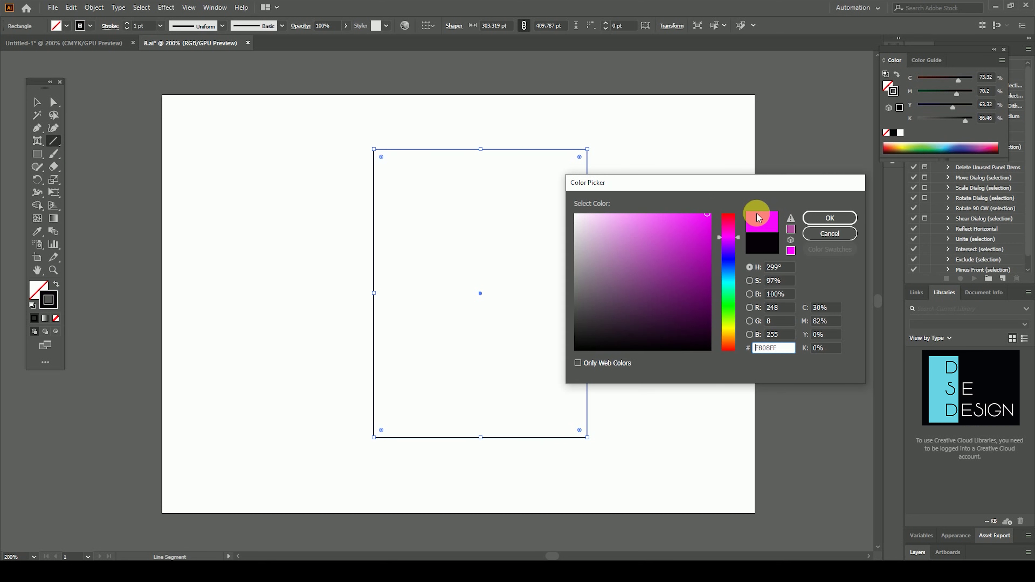
{"action": "left_click", "coordinate": [829, 218]}
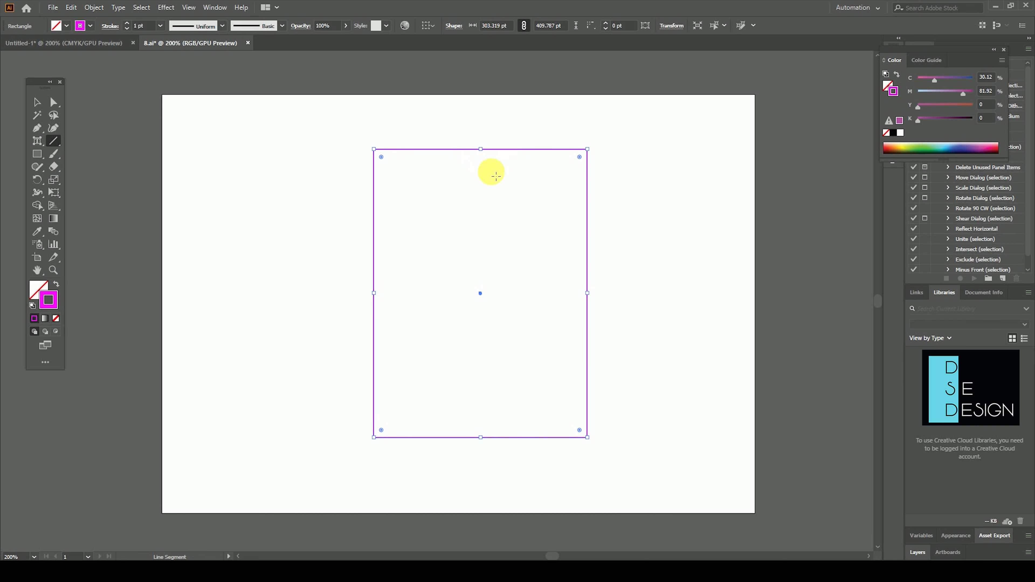
Step: Set the stroke colour for new lines to deep magenta D200D8
{"action": "left_click", "coordinate": [36, 102]}
{"action": "left_click", "coordinate": [184, 202]}
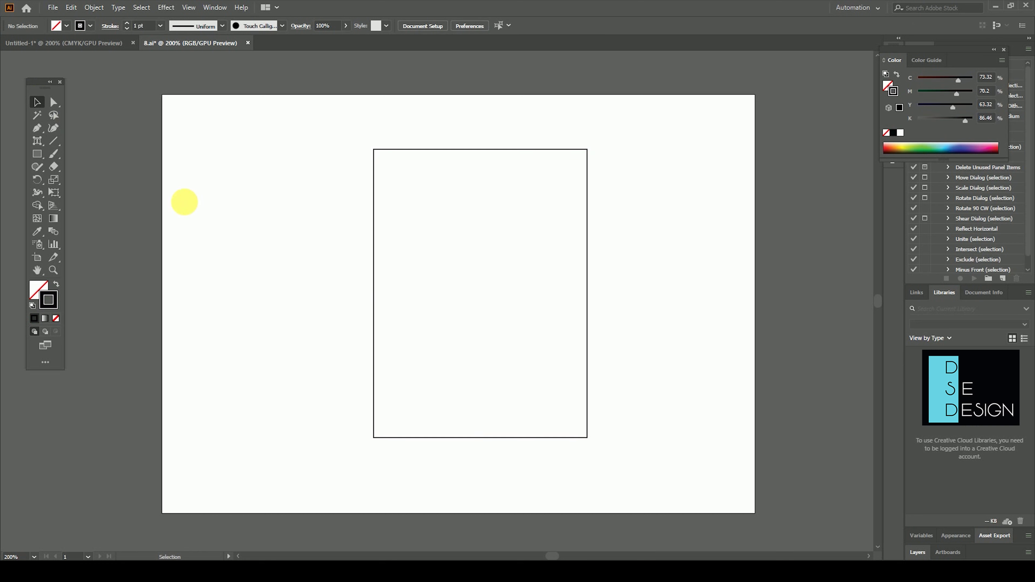
{"action": "double_click", "coordinate": [49, 301]}
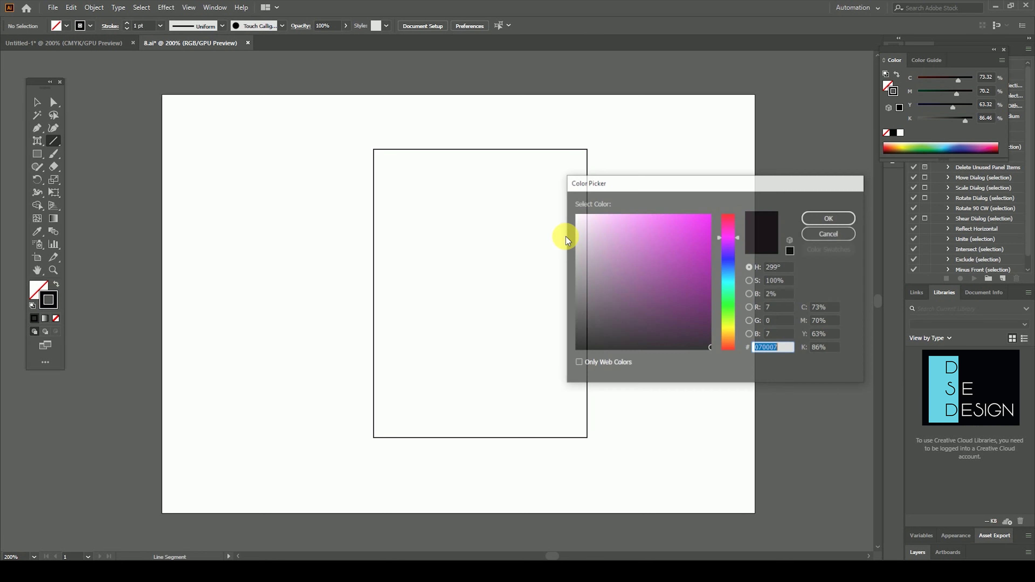
{"action": "left_click_drag", "start_coordinate": [679, 238], "coordinate": [720, 237]}
{"action": "left_click", "coordinate": [821, 222]}
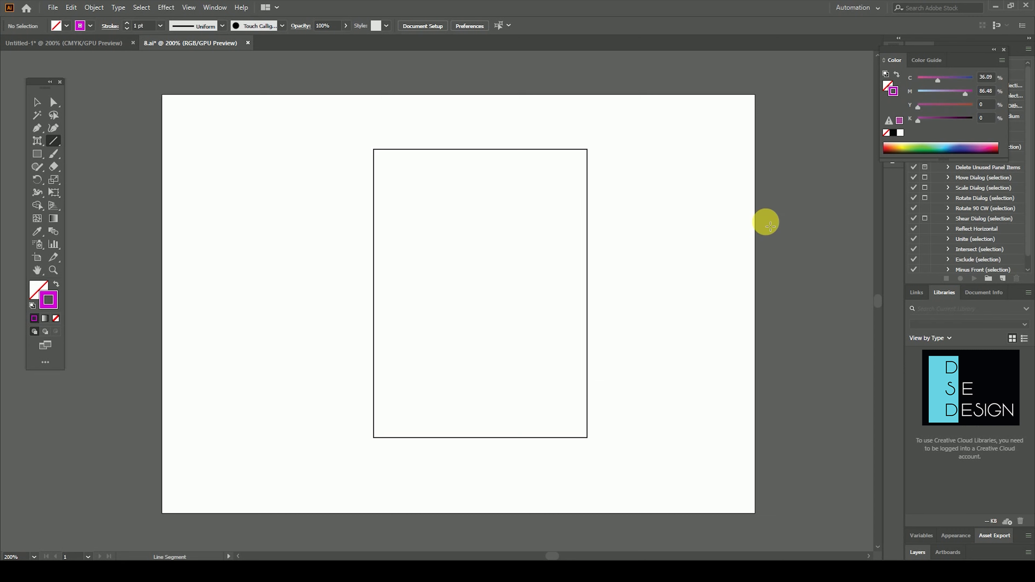
Step: Draw a magenta line across the rectangle's top and Alt-drag a copy just below
{"action": "key", "text": "ctrl+equal"}
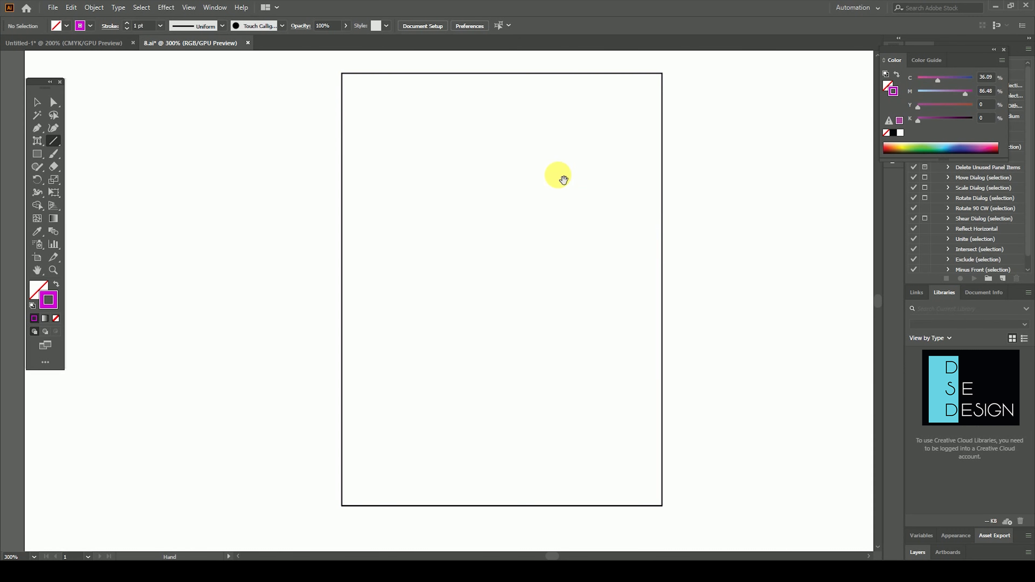
{"action": "left_click_drag", "start_coordinate": [562, 175], "coordinate": [490, 221]}
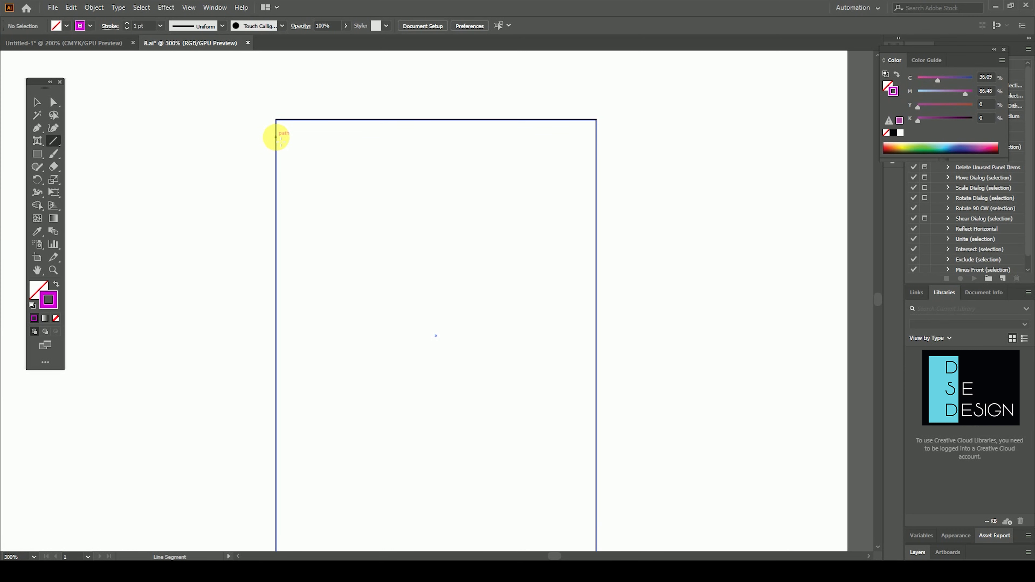
{"action": "left_click_drag", "start_coordinate": [280, 141], "coordinate": [469, 238]}
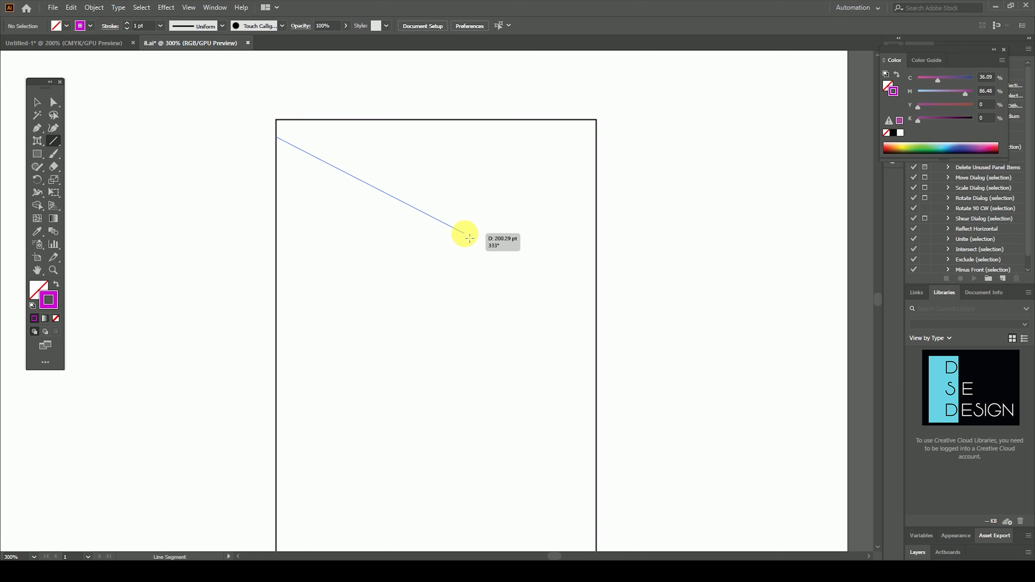
{"action": "mouse_move", "coordinate": [470, 238]}
{"action": "left_mouse_down"}
{"action": "mouse_move", "coordinate": [580, 142]}
{"action": "mouse_move", "coordinate": [839, 156]}
{"action": "mouse_move", "coordinate": [601, 165]}
{"action": "left_mouse_up"}
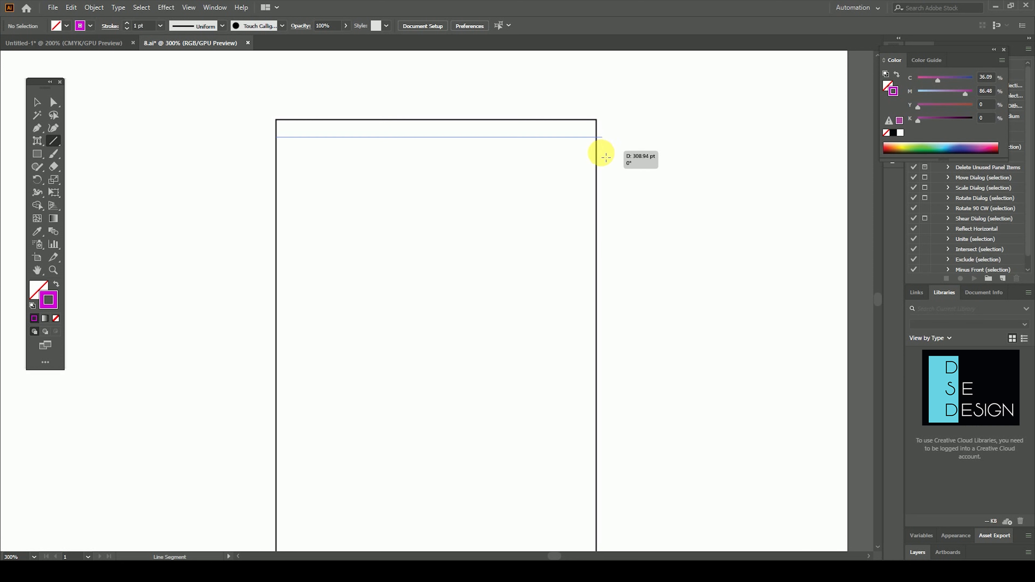
{"action": "left_click", "coordinate": [37, 102]}
{"action": "left_click", "coordinate": [99, 127]}
{"action": "mouse_move", "coordinate": [418, 137]}
{"action": "left_mouse_down"}
{"action": "mouse_move", "coordinate": [429, 278]}
{"action": "mouse_move", "coordinate": [416, 144]}
{"action": "left_mouse_up"}
{"action": "scroll", "coordinate": [672, 277], "scroll_direction": "down", "scroll_amount": 1}
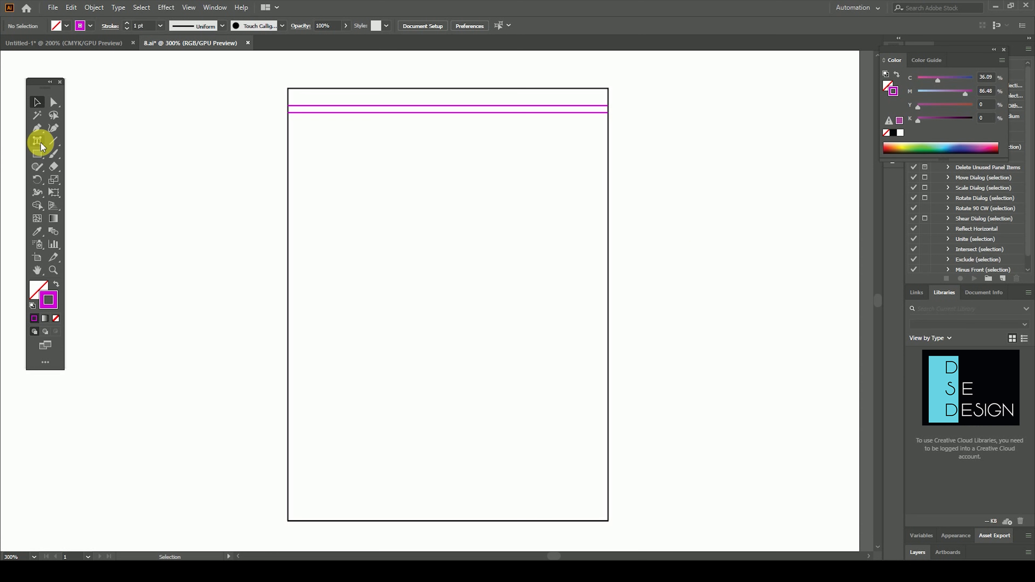
Step: Draw a vertical magenta margin line on the left and Alt-drag a copy beside it
{"action": "left_click", "coordinate": [55, 143]}
{"action": "left_click_drag", "start_coordinate": [327, 93], "coordinate": [345, 528]}
{"action": "left_click_drag", "start_coordinate": [346, 526], "coordinate": [343, 522]}
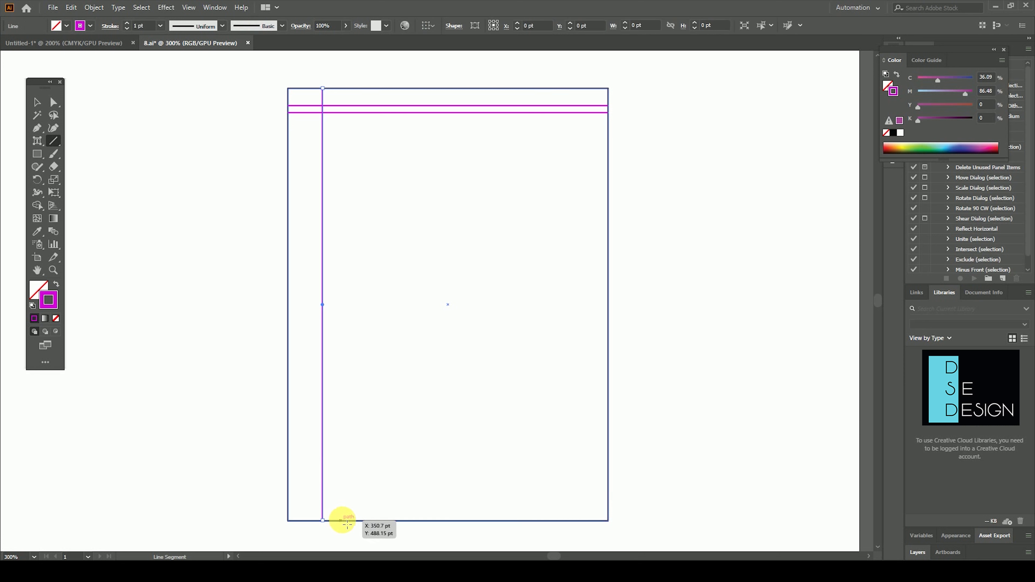
{"action": "left_click", "coordinate": [37, 102]}
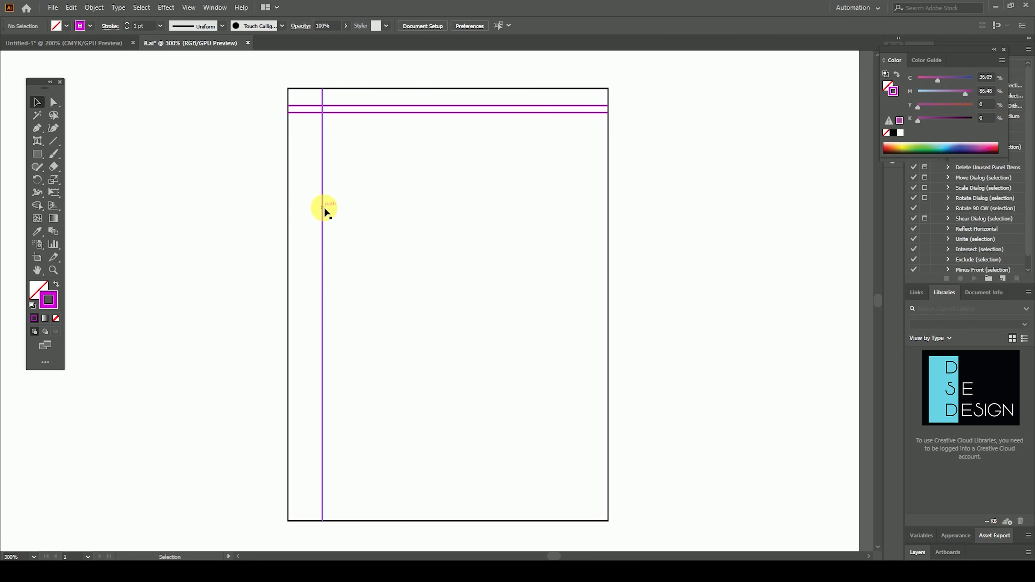
{"action": "left_click_drag", "start_coordinate": [323, 209], "coordinate": [315, 211]}
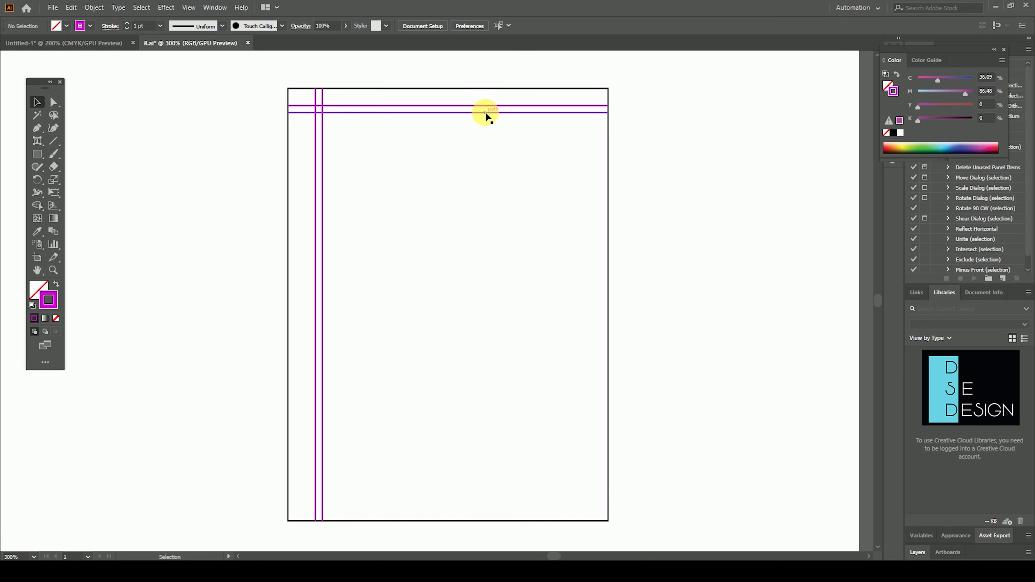
{"action": "left_click_drag", "start_coordinate": [485, 113], "coordinate": [486, 127]}
Step: Make the line near-black, copy it 9.70 pt lower, and repeat with Ctrl+D
{"action": "double_click", "coordinate": [55, 305]}
{"action": "left_click", "coordinate": [700, 347]}
{"action": "left_click", "coordinate": [830, 217]}
{"action": "left_click", "coordinate": [769, 215]}
{"action": "left_click_drag", "start_coordinate": [507, 123], "coordinate": [508, 133]}
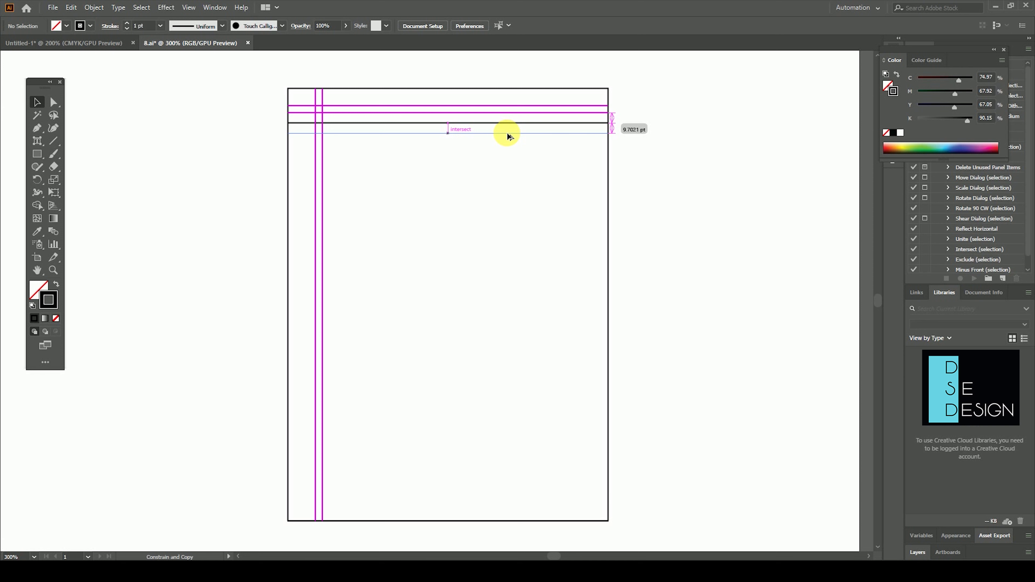
{"action": "left_click_drag", "start_coordinate": [508, 134], "coordinate": [508, 133]}
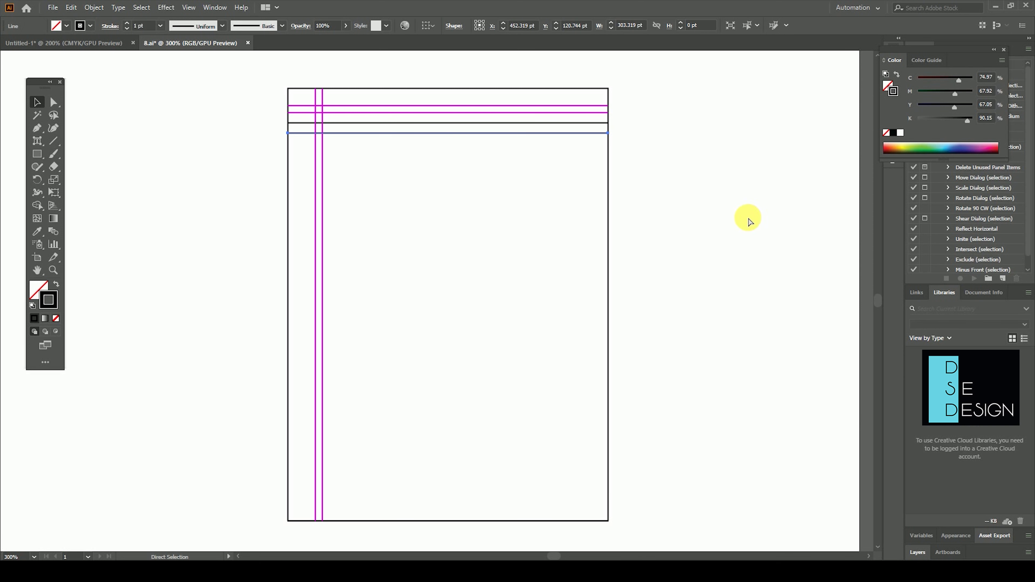
{"action": "key", "text": "ctrl+d"}
{"action": "key", "text": "ctrl+d"}
{"action": "key", "text": "ctrl+d"}
{"action": "key", "text": "ctrl+d"}
{"action": "key", "text": "ctrl+d"}
{"action": "key", "text": "ctrl+d"}
{"action": "key", "text": "ctrl+d"}
{"action": "key", "text": "ctrl+d"}
{"action": "key", "text": "ctrl+d"}
{"action": "key", "text": "ctrl+d"}
{"action": "key", "text": "ctrl+d"}
{"action": "key", "text": "ctrl+d"}
{"action": "key", "text": "ctrl+d"}
{"action": "key", "text": "ctrl+d"}
{"action": "key", "text": "ctrl+d"}
{"action": "key", "text": "ctrl+d"}
{"action": "key", "text": "ctrl+d"}
{"action": "key", "text": "ctrl+d"}
{"action": "key", "text": "ctrl+d"}
{"action": "key", "text": "ctrl+d"}
{"action": "key", "text": "ctrl+d"}
{"action": "key", "text": "ctrl+d"}
{"action": "key", "text": "ctrl+d"}
{"action": "key", "text": "ctrl+d"}
{"action": "key", "text": "ctrl+d"}
{"action": "key", "text": "ctrl+d"}
{"action": "key", "text": "ctrl+d"}
{"action": "key", "text": "ctrl+d"}
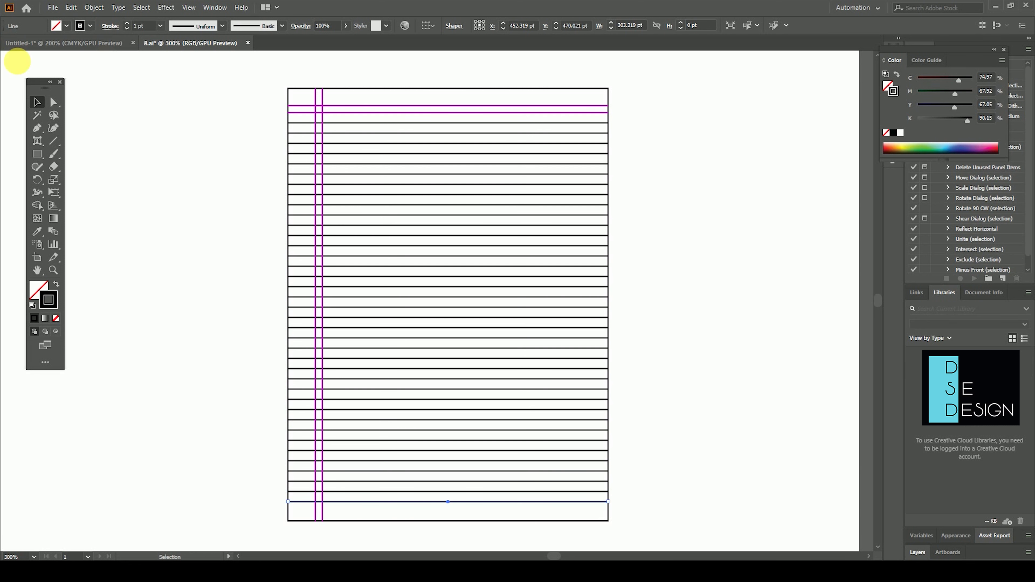
Step: Select all ruled lines, try shortening them from the left, then undo and zoom out
{"action": "left_click", "coordinate": [172, 150]}
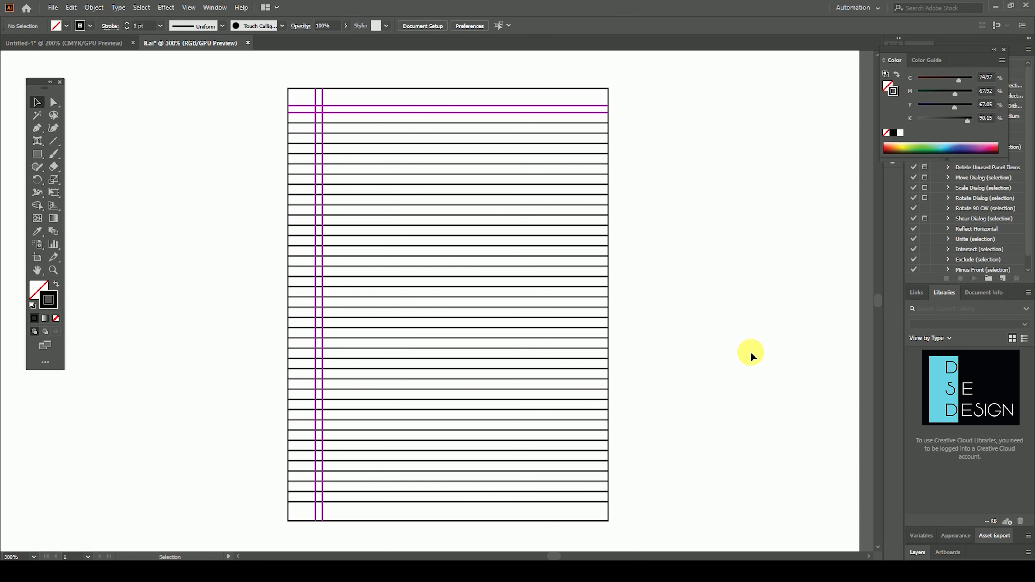
{"action": "left_click_drag", "start_coordinate": [389, 515], "coordinate": [424, 124]}
{"action": "left_click_drag", "start_coordinate": [288, 310], "coordinate": [323, 313]}
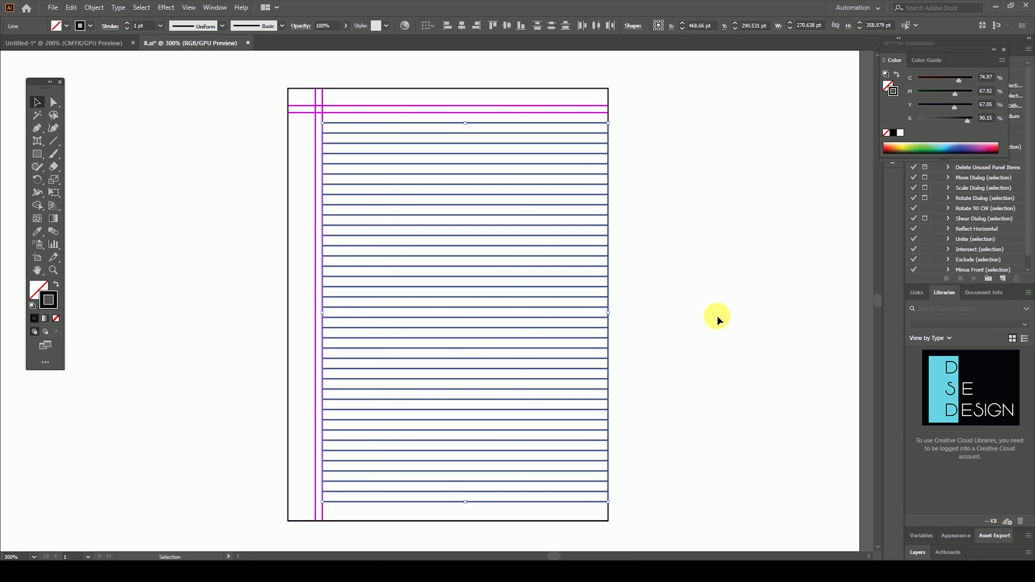
{"action": "left_click", "coordinate": [737, 309]}
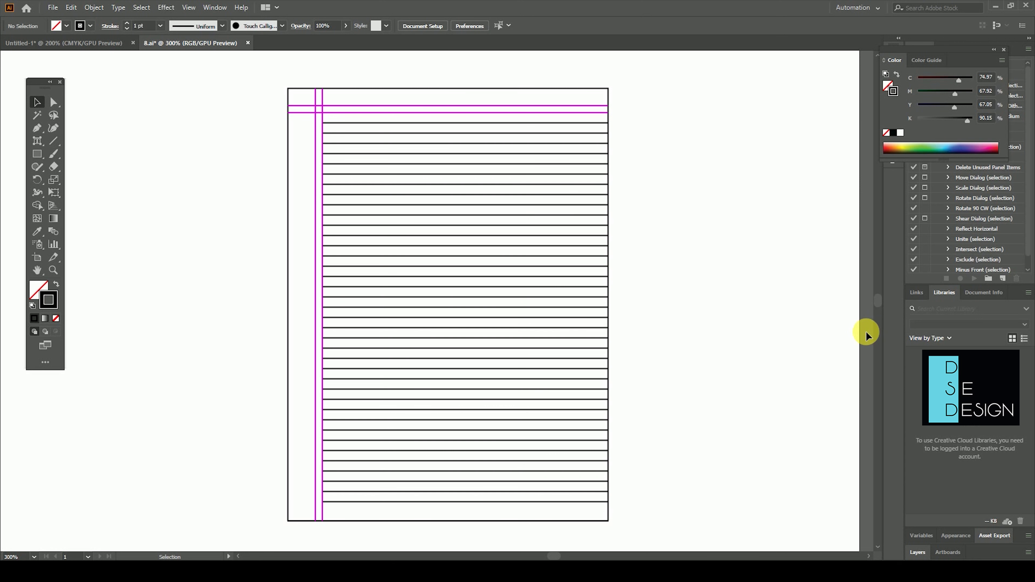
{"action": "key", "text": "ctrl+z"}
{"action": "left_click", "coordinate": [696, 320]}
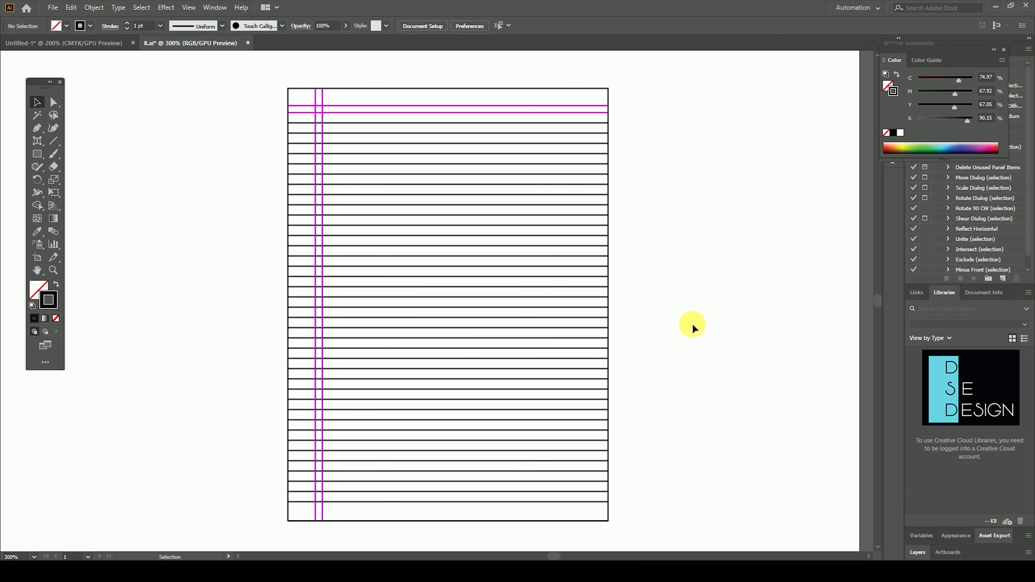
{"action": "key", "text": "ctrl+minus"}
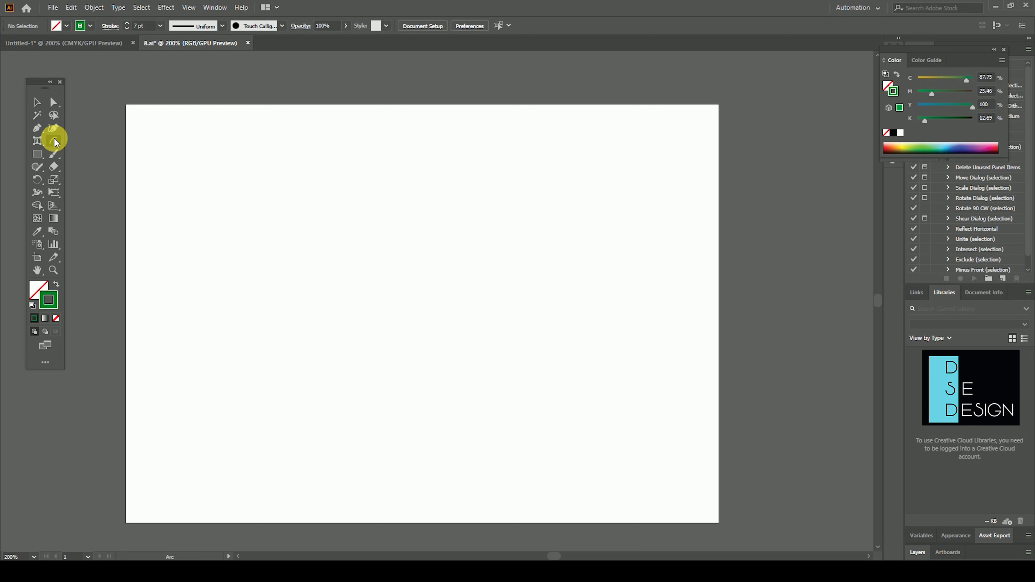
Step: With the Arc tool, draw six arcs fanning out from one shared bottom base point
{"action": "left_click_drag", "start_coordinate": [55, 142], "coordinate": [131, 156]}
{"action": "mouse_move", "coordinate": [238, 371]}
{"action": "left_mouse_down"}
{"action": "mouse_move", "coordinate": [501, 250]}
{"action": "mouse_move", "coordinate": [442, 199]}
{"action": "left_mouse_up"}
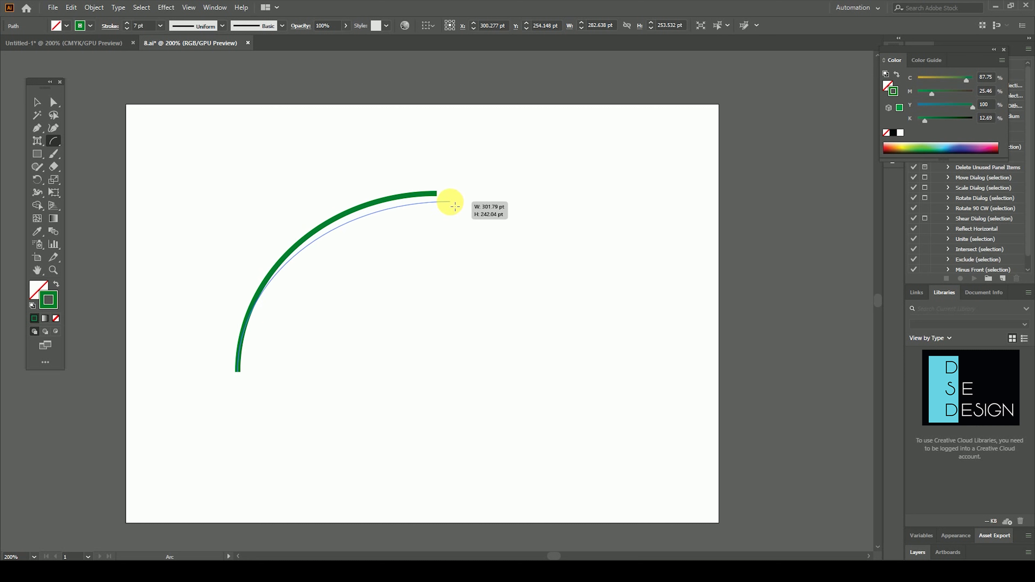
{"action": "left_click_drag", "start_coordinate": [238, 371], "coordinate": [456, 216]}
{"action": "left_click_drag", "start_coordinate": [238, 371], "coordinate": [456, 244]}
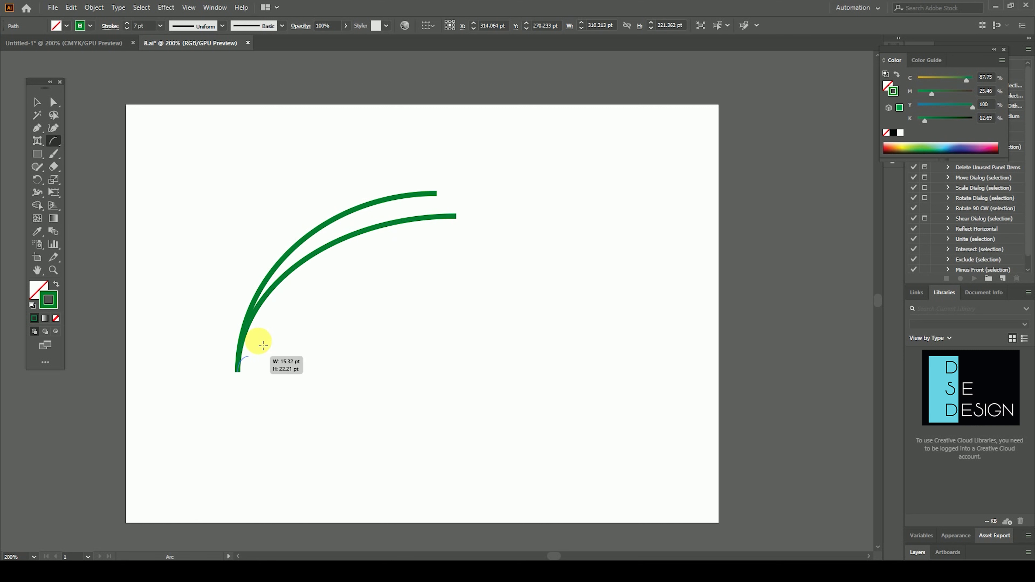
{"action": "left_click_drag", "start_coordinate": [238, 371], "coordinate": [463, 267]}
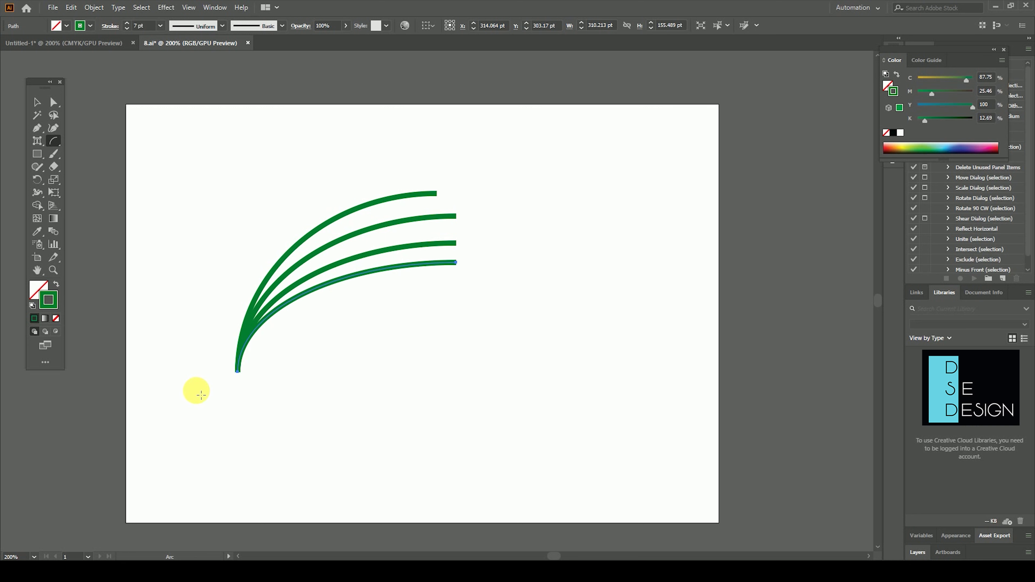
{"action": "mouse_move", "coordinate": [238, 371]}
{"action": "left_mouse_down"}
{"action": "mouse_move", "coordinate": [457, 293]}
{"action": "mouse_move", "coordinate": [463, 277]}
{"action": "left_mouse_up"}
{"action": "left_click_drag", "start_coordinate": [240, 373], "coordinate": [469, 295]}
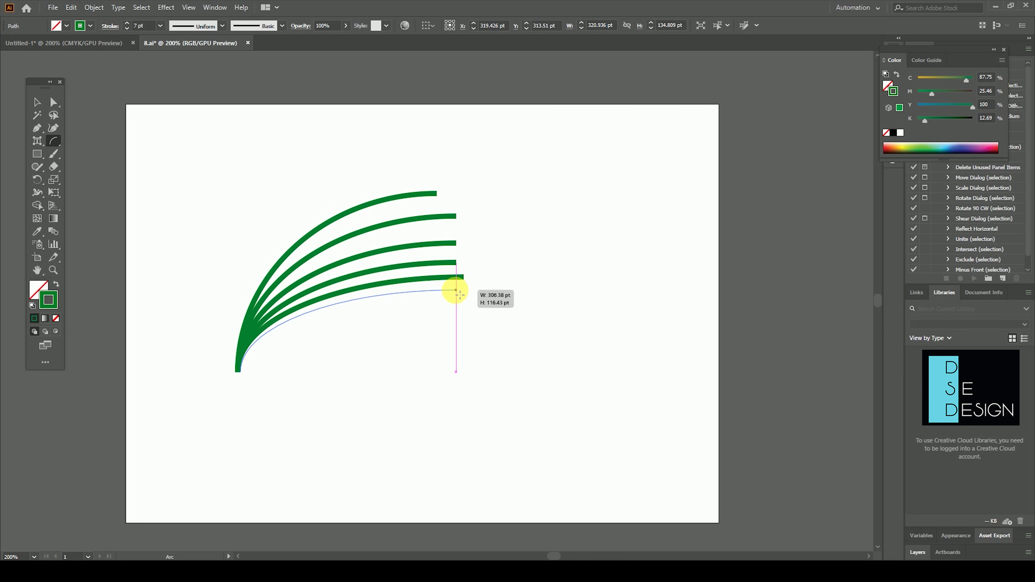
{"action": "left_click_drag", "start_coordinate": [469, 294], "coordinate": [451, 294]}
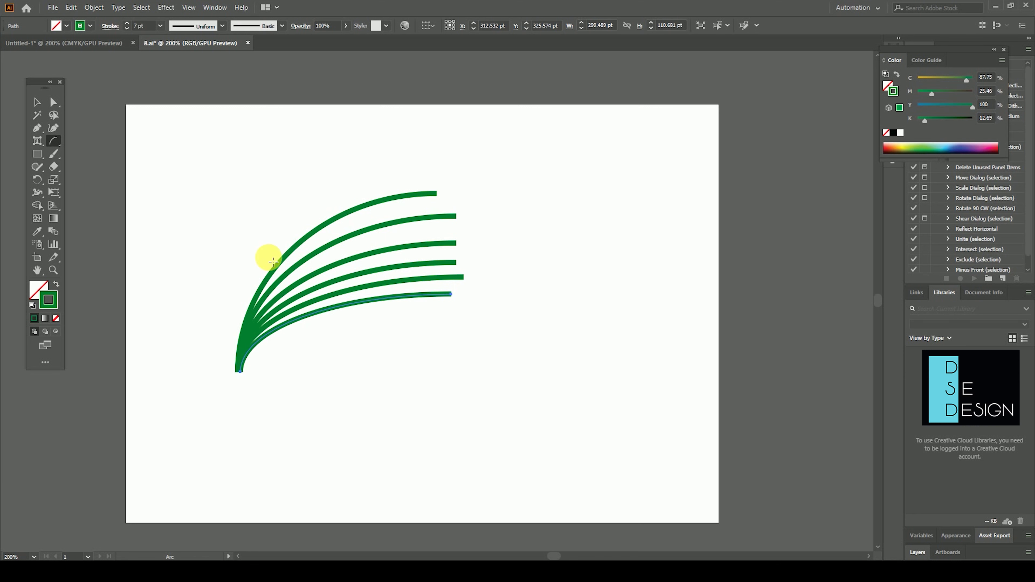
Step: Marquee-select all six green arcs with the Selection tool
{"action": "left_click", "coordinate": [36, 102]}
{"action": "left_click", "coordinate": [274, 186]}
{"action": "mouse_move", "coordinate": [273, 186]}
{"action": "left_mouse_down"}
{"action": "mouse_move", "coordinate": [242, 193]}
{"action": "mouse_move", "coordinate": [340, 311]}
{"action": "left_mouse_up"}
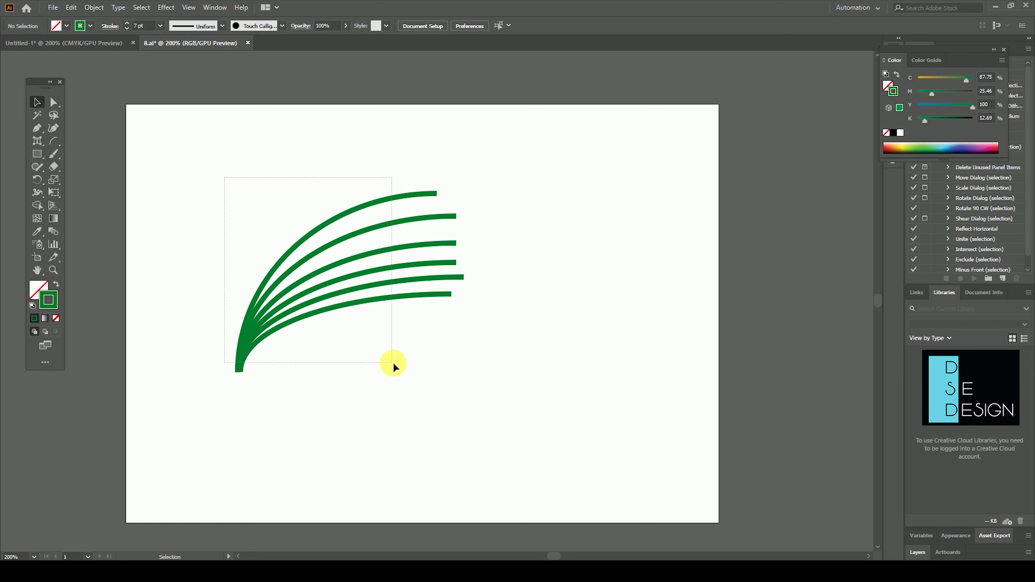
{"action": "left_click_drag", "start_coordinate": [392, 362], "coordinate": [394, 363]}
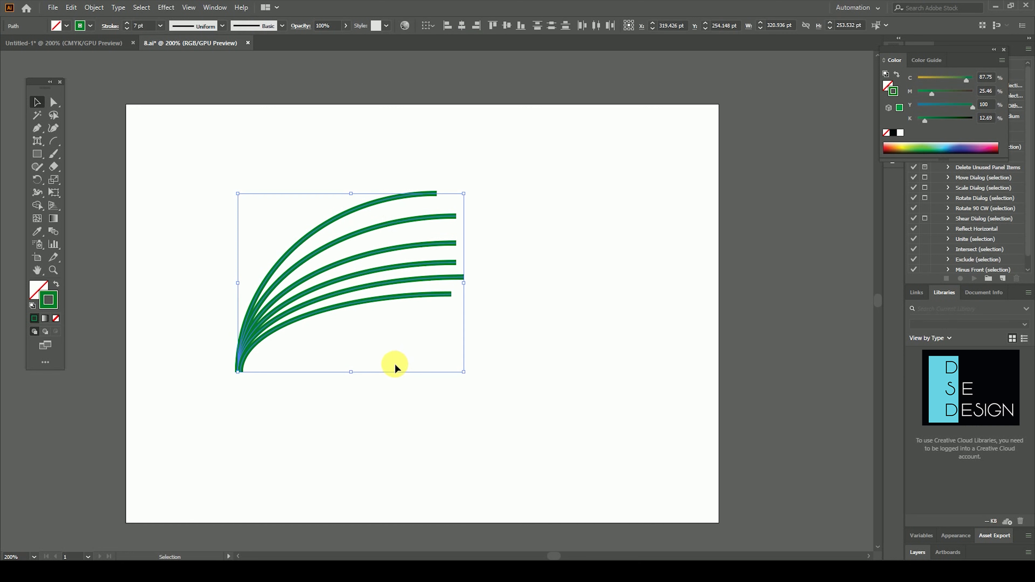
{"action": "left_click", "coordinate": [220, 31]}
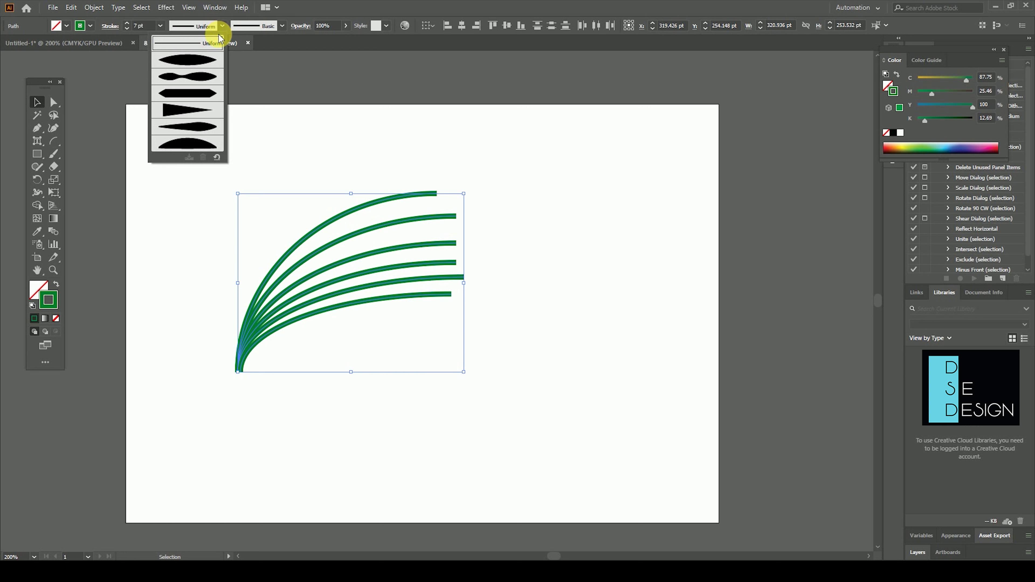
Step: Taper the arcs with Width Profile 1 and move them to the right
{"action": "left_click", "coordinate": [203, 59]}
{"action": "left_click", "coordinate": [211, 155]}
{"action": "left_click_drag", "start_coordinate": [212, 157], "coordinate": [396, 387]}
{"action": "left_click_drag", "start_coordinate": [340, 307], "coordinate": [517, 298]}
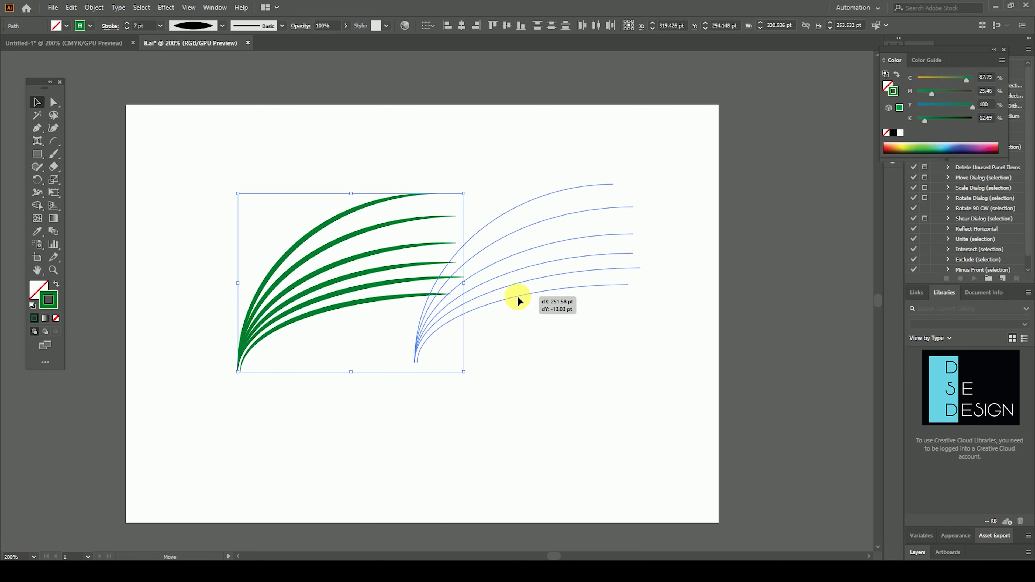
{"action": "left_click", "coordinate": [596, 379]}
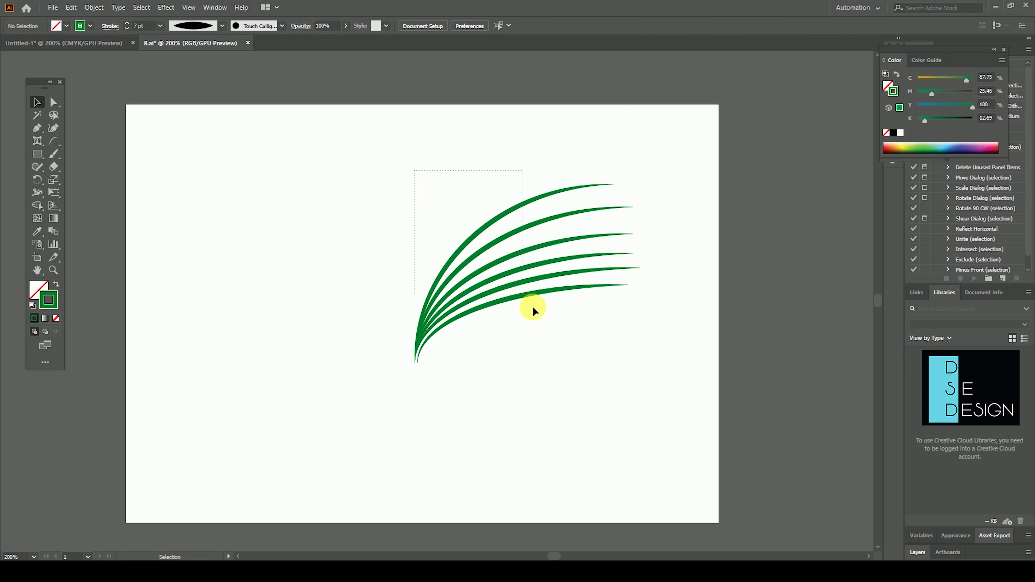
Step: Copy the arcs to the left, reflect the copy vertically, and align the tips
{"action": "left_click_drag", "start_coordinate": [414, 174], "coordinate": [568, 356]}
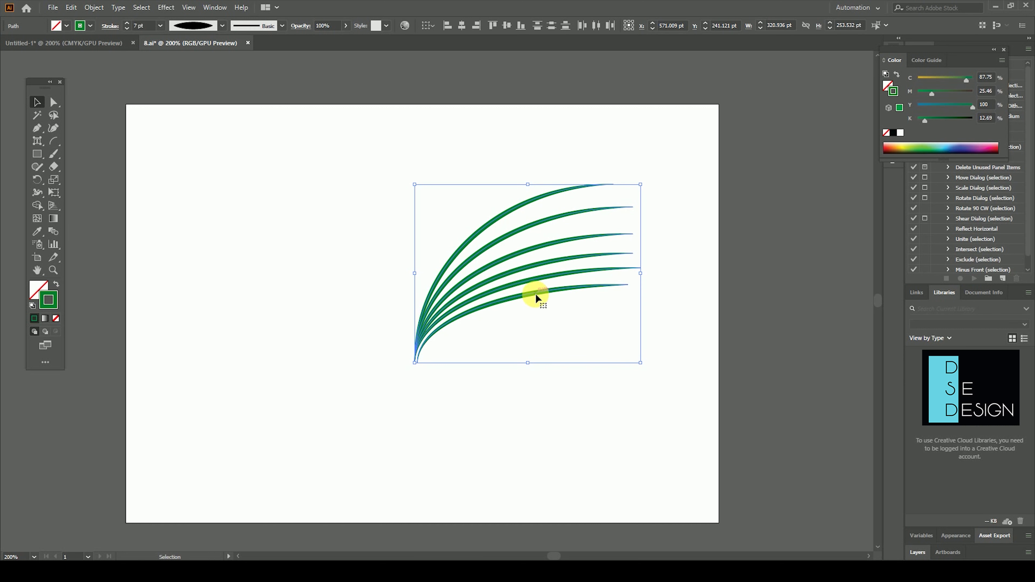
{"action": "left_click_drag", "start_coordinate": [536, 298], "coordinate": [467, 295]}
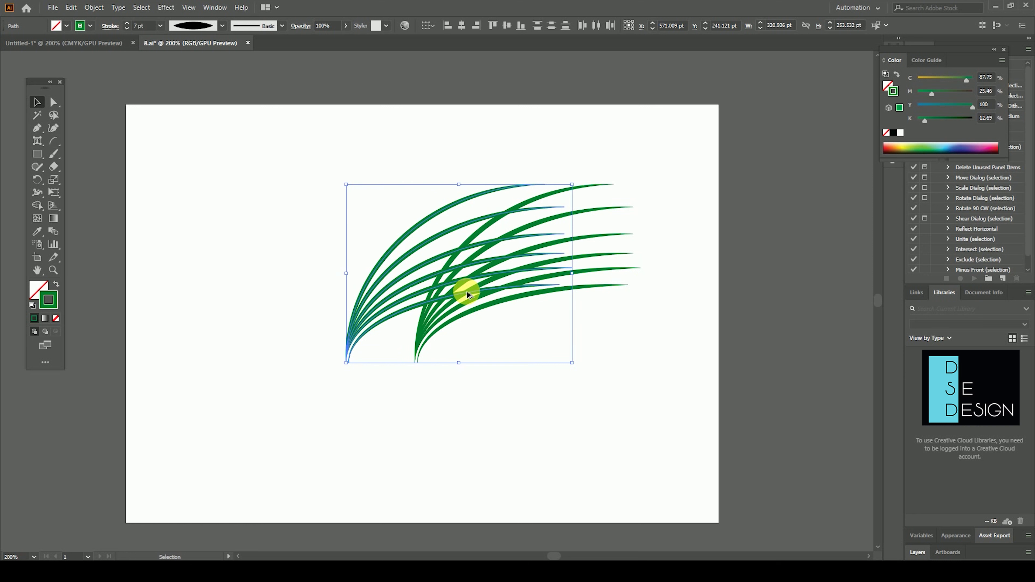
{"action": "right_click", "coordinate": [437, 270]}
{"action": "mouse_move", "coordinate": [471, 427]}
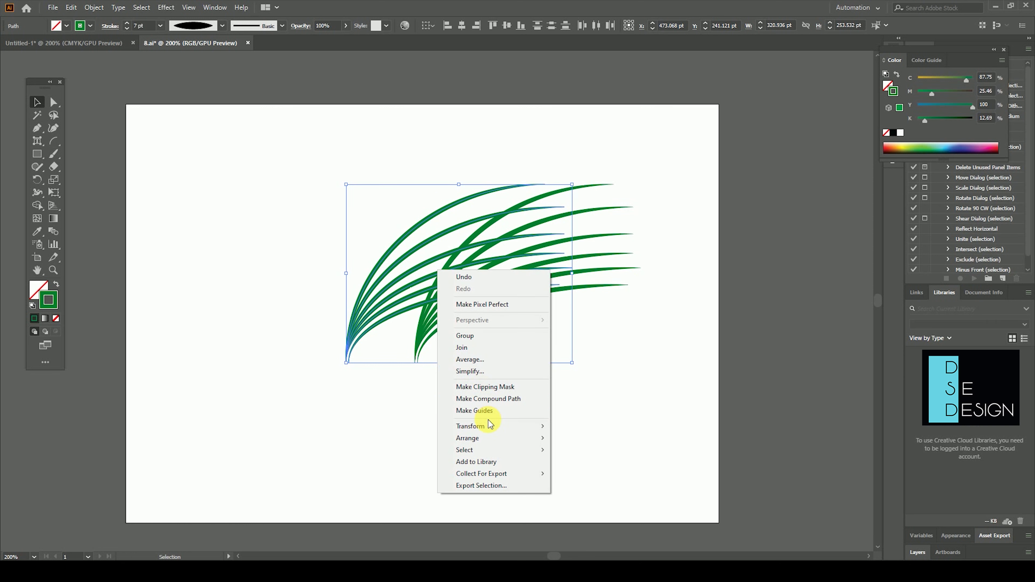
{"action": "left_click", "coordinate": [593, 465]}
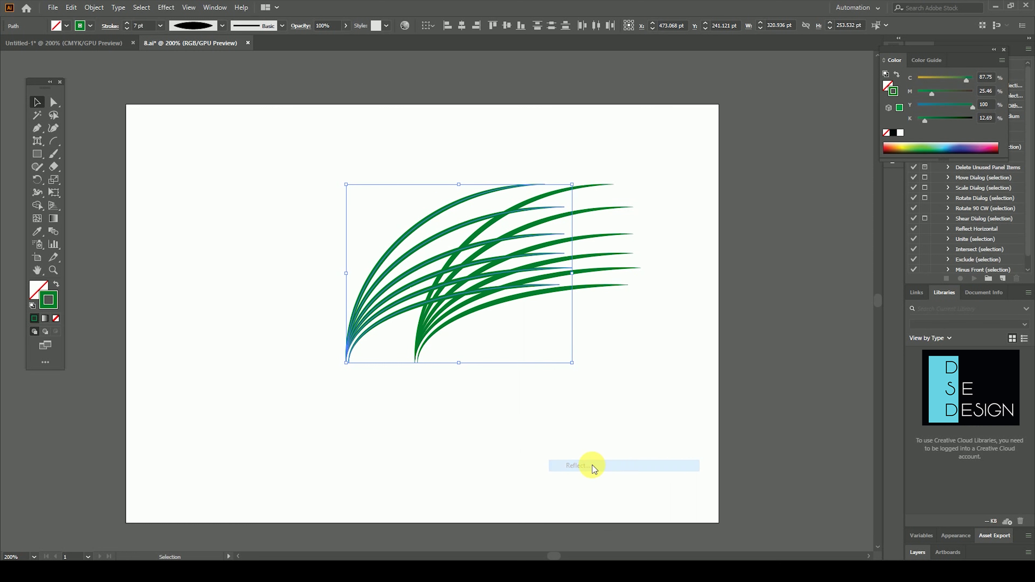
{"action": "left_click", "coordinate": [558, 344]}
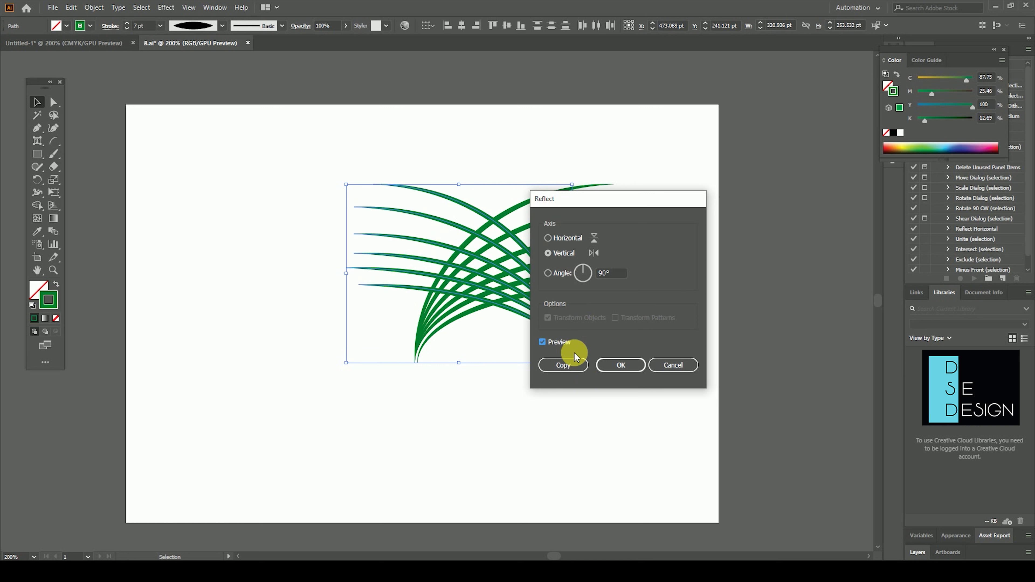
{"action": "left_click", "coordinate": [610, 366]}
{"action": "left_click_drag", "start_coordinate": [574, 355], "coordinate": [419, 354]}
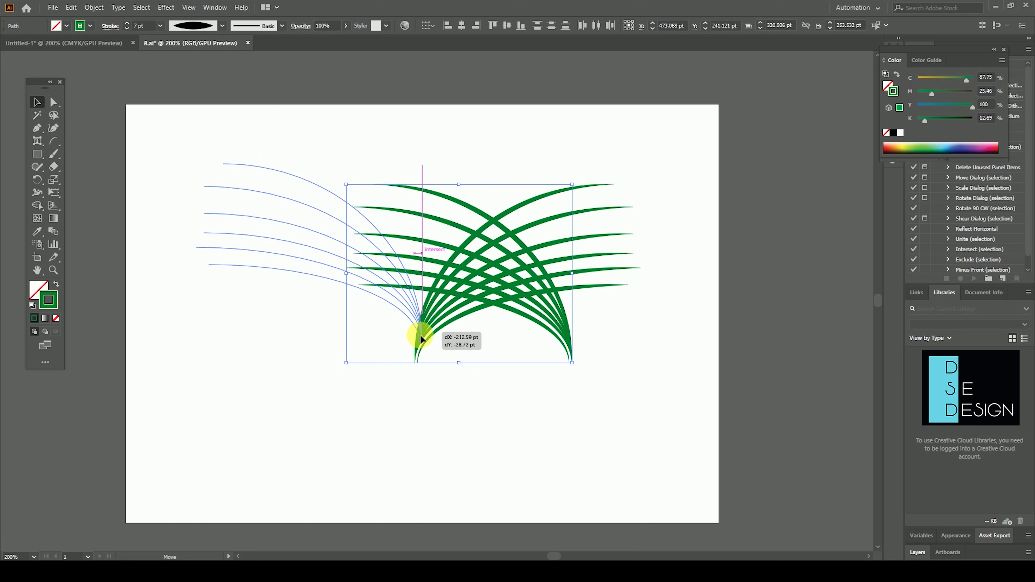
Step: Select both arc fans together and move the whole winged fan right and down
{"action": "left_click", "coordinate": [474, 425]}
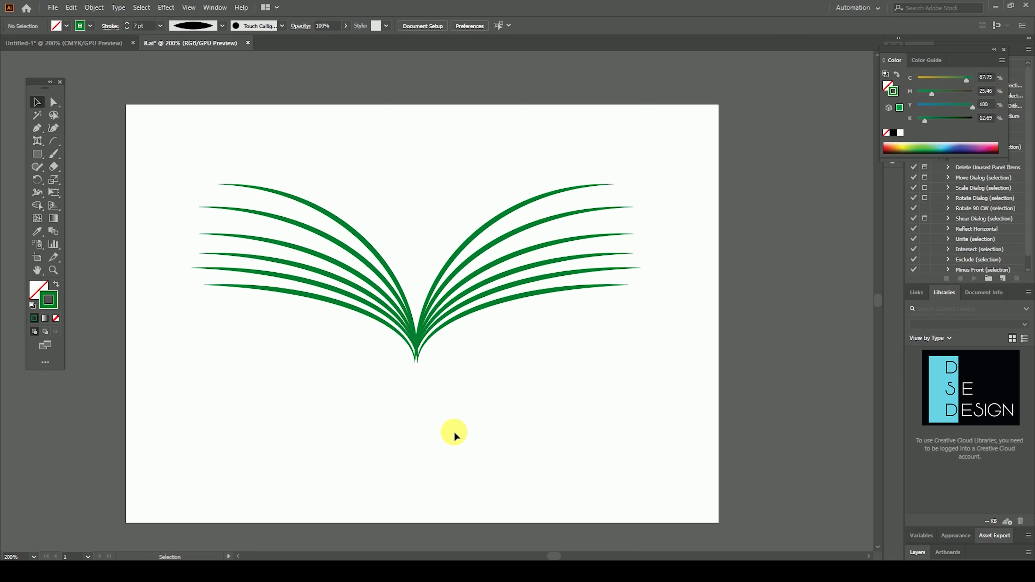
{"action": "left_click_drag", "start_coordinate": [136, 139], "coordinate": [653, 421]}
{"action": "left_click_drag", "start_coordinate": [428, 294], "coordinate": [462, 339]}
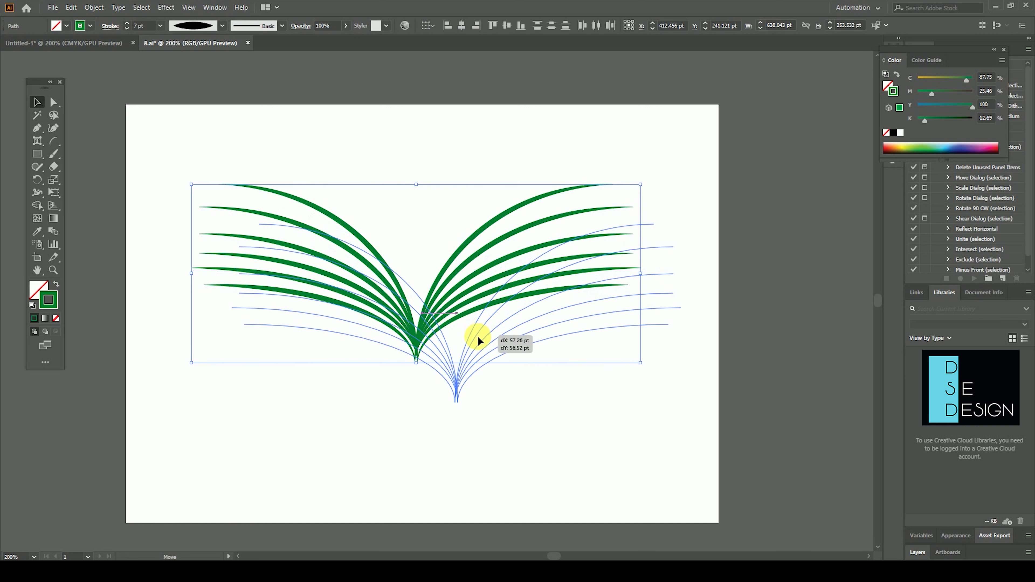
{"action": "left_click", "coordinate": [557, 433]}
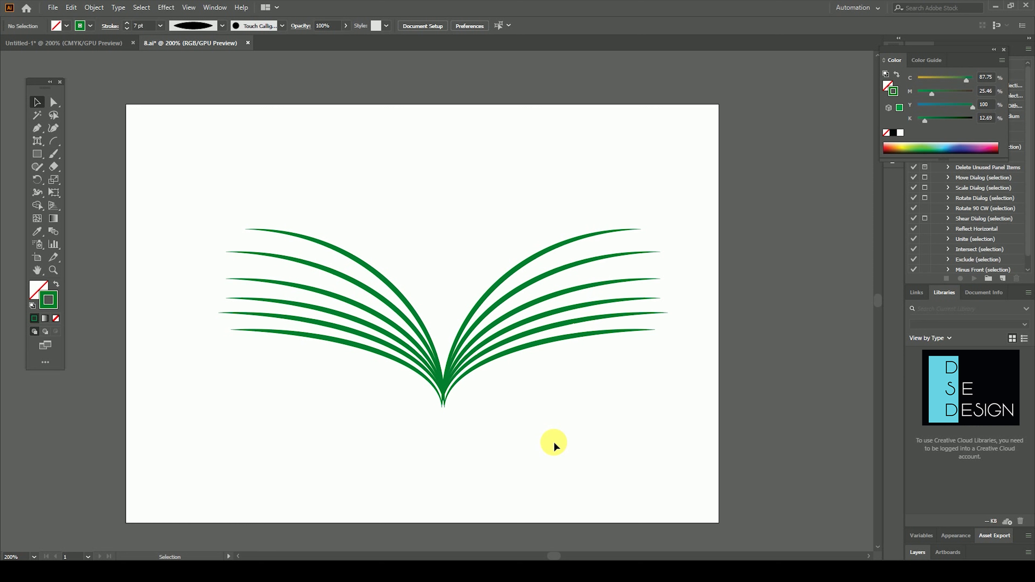
{"action": "left_click_drag", "start_coordinate": [157, 159], "coordinate": [705, 475]}
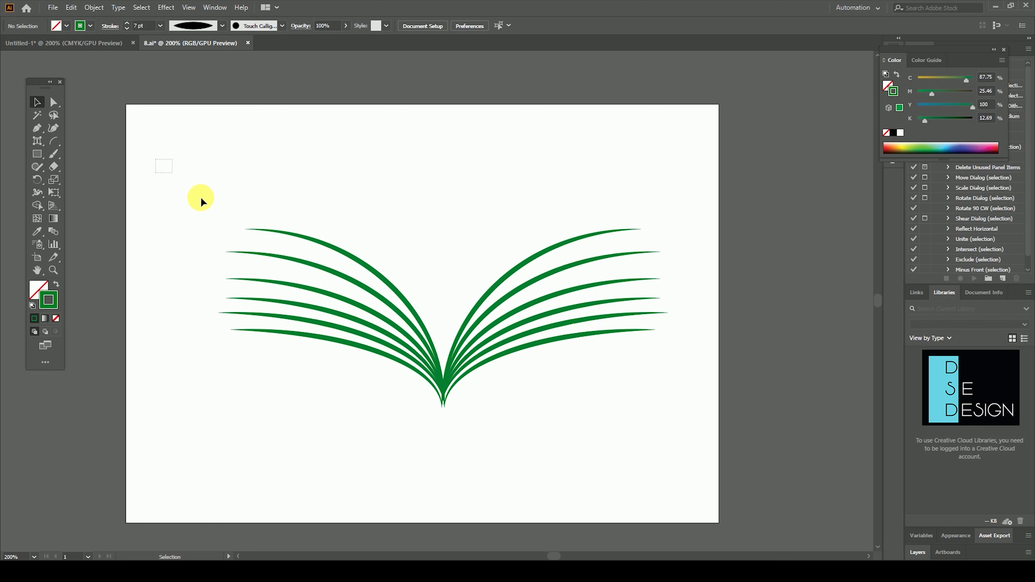
{"action": "left_click", "coordinate": [779, 446]}
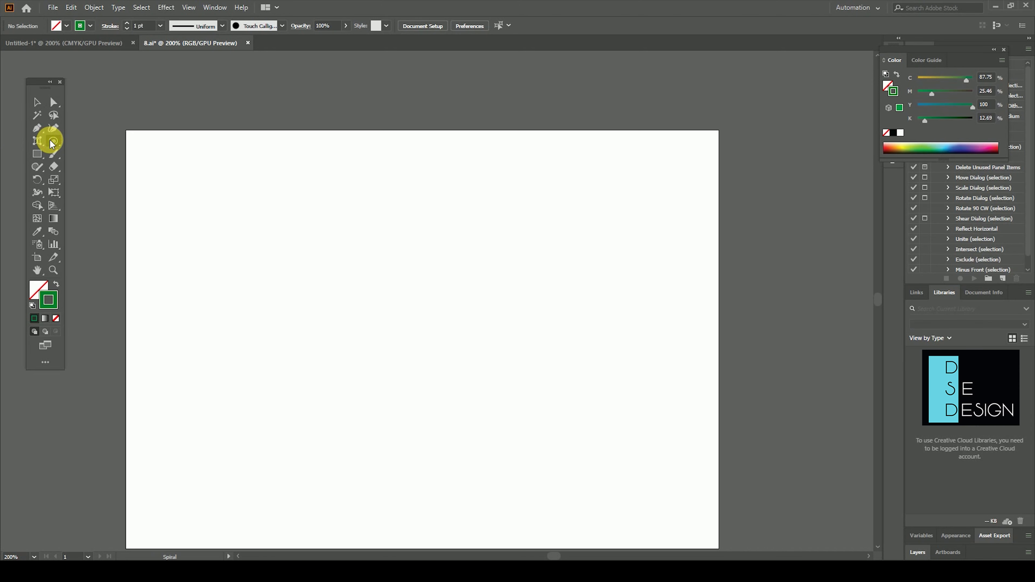
Step: Bring up the Line Segment tool flyout listing the Arc, Spiral and grid tools
{"action": "left_click_drag", "start_coordinate": [52, 144], "coordinate": [151, 167]}
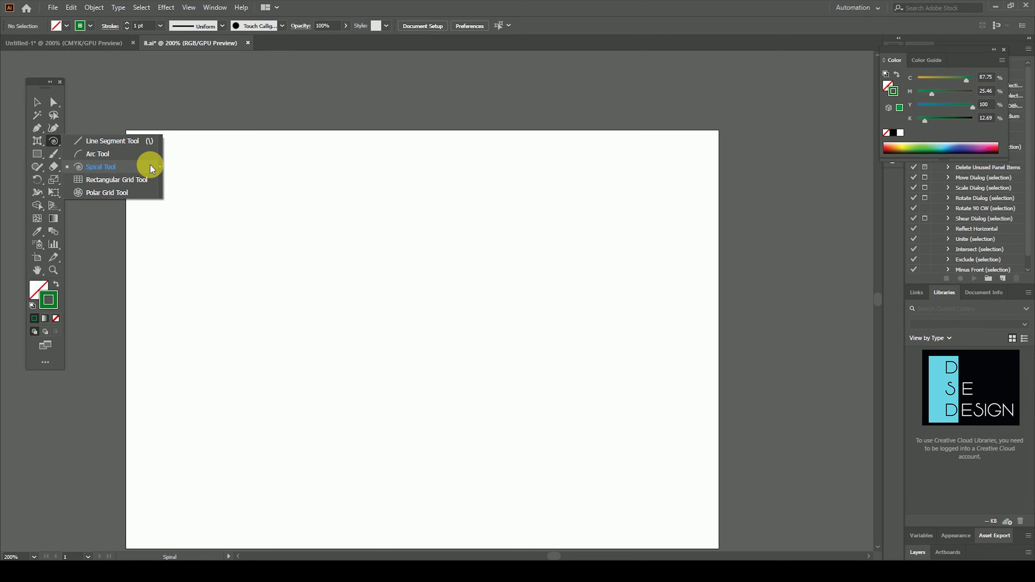
Step: Draw a spiral near the artboard centre with a tapered 10 pt stroke
{"action": "left_click_drag", "start_coordinate": [151, 167], "coordinate": [150, 166]}
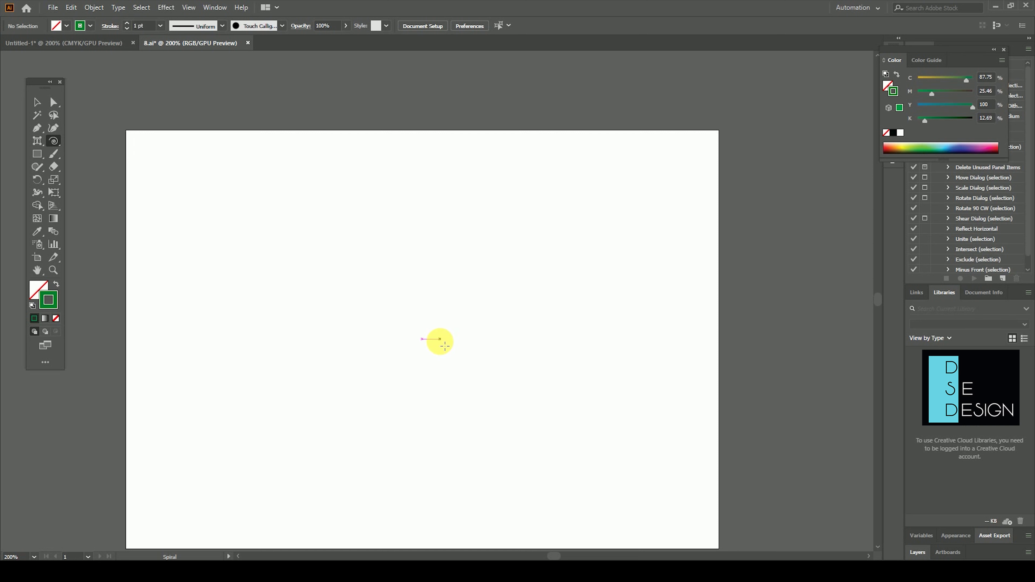
{"action": "left_click_drag", "start_coordinate": [425, 335], "coordinate": [525, 402]}
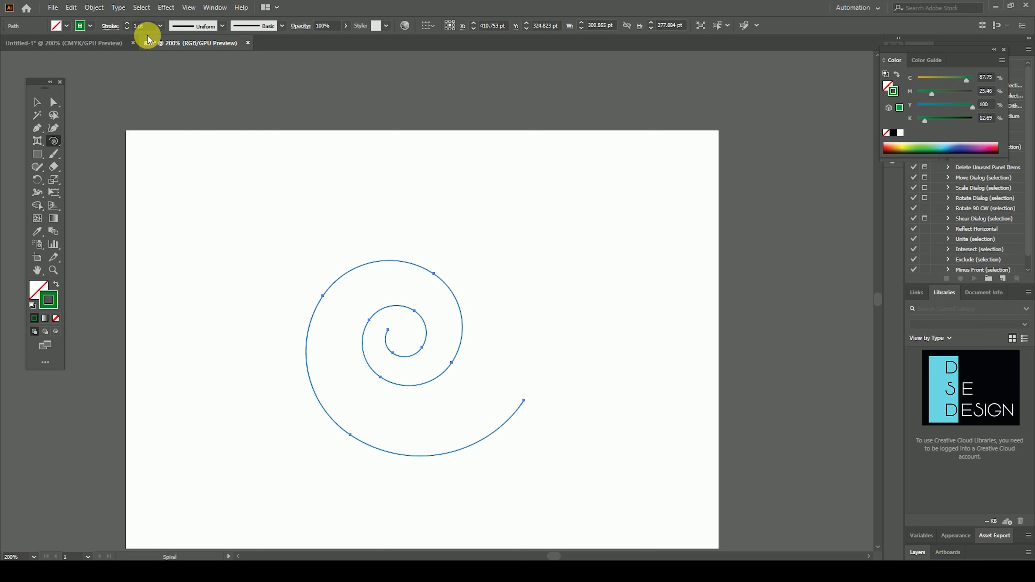
{"action": "left_click", "coordinate": [160, 26]}
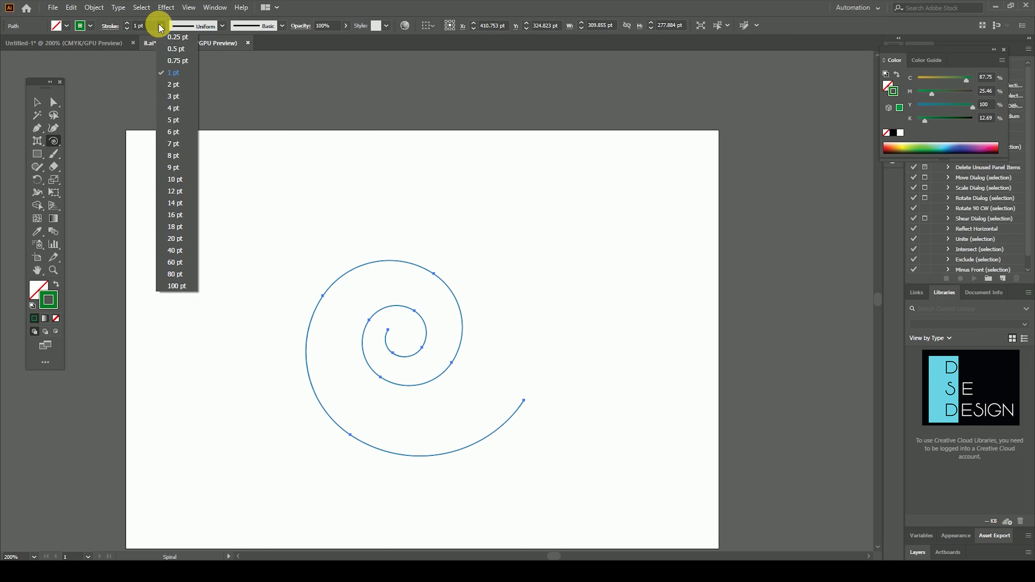
{"action": "left_click", "coordinate": [175, 179]}
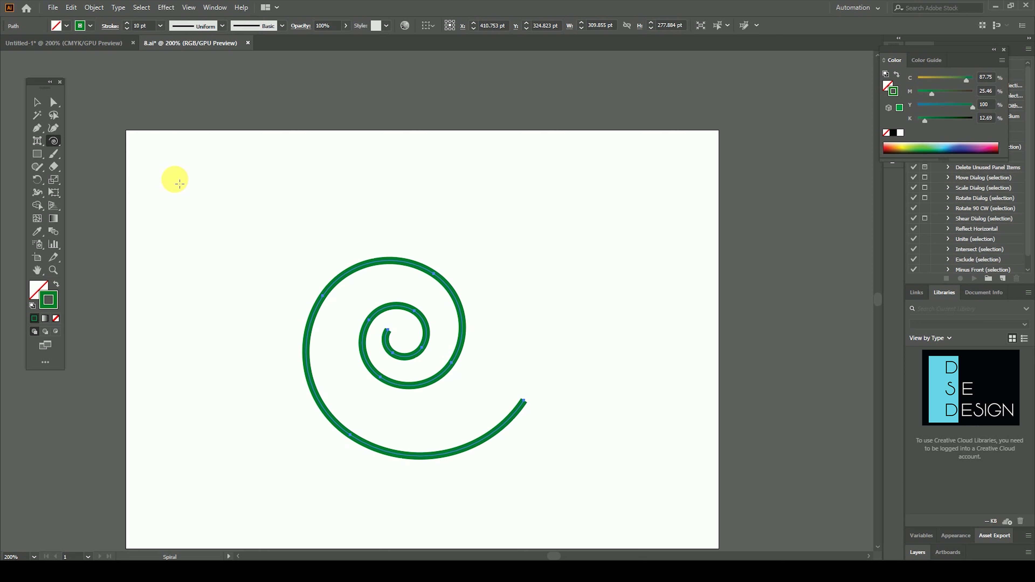
{"action": "left_click", "coordinate": [222, 26]}
{"action": "left_click", "coordinate": [206, 63]}
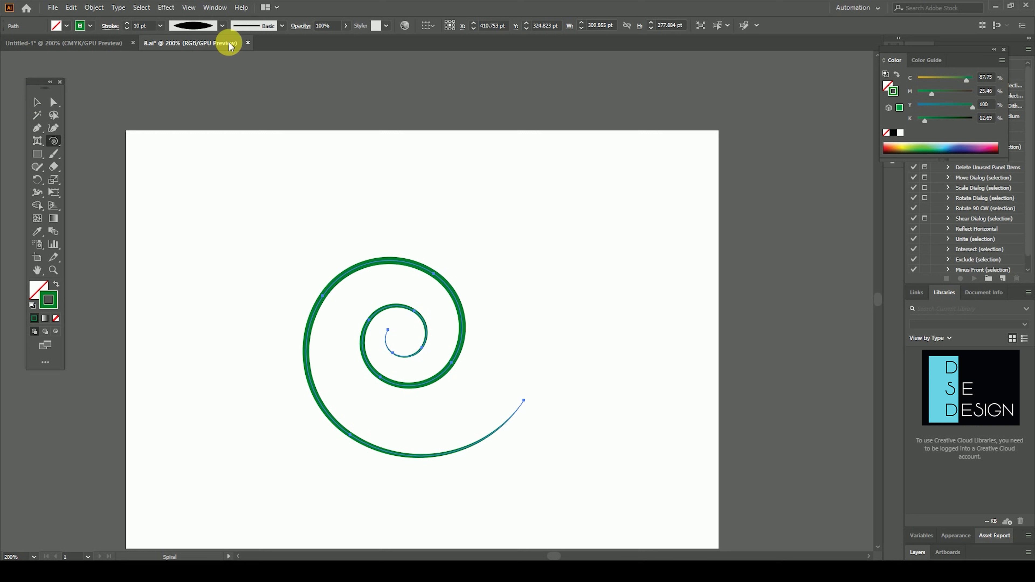
Step: Apply a round brush to the spiral and taper it with the first width profile
{"action": "left_click", "coordinate": [271, 29]}
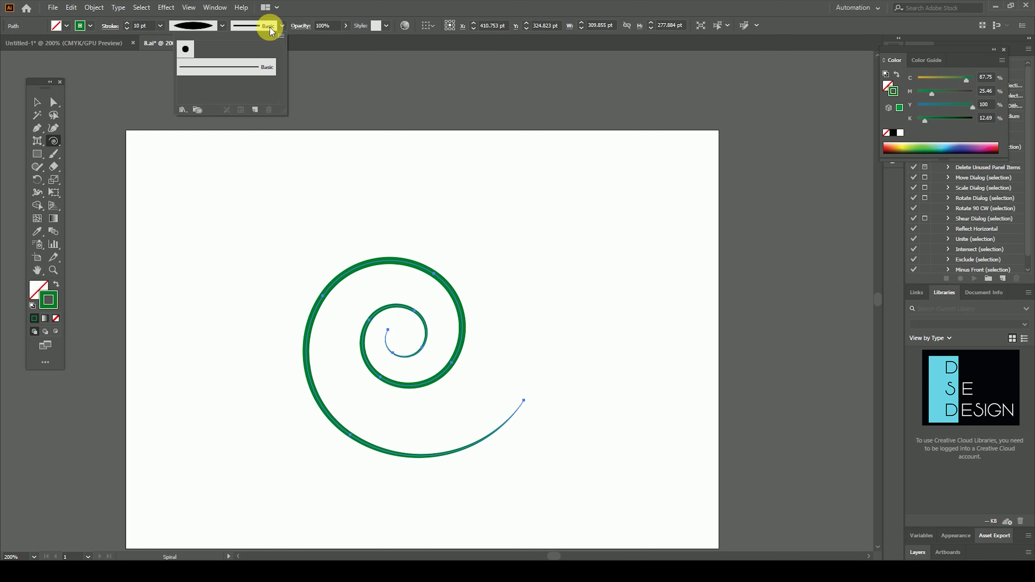
{"action": "left_click", "coordinate": [200, 52]}
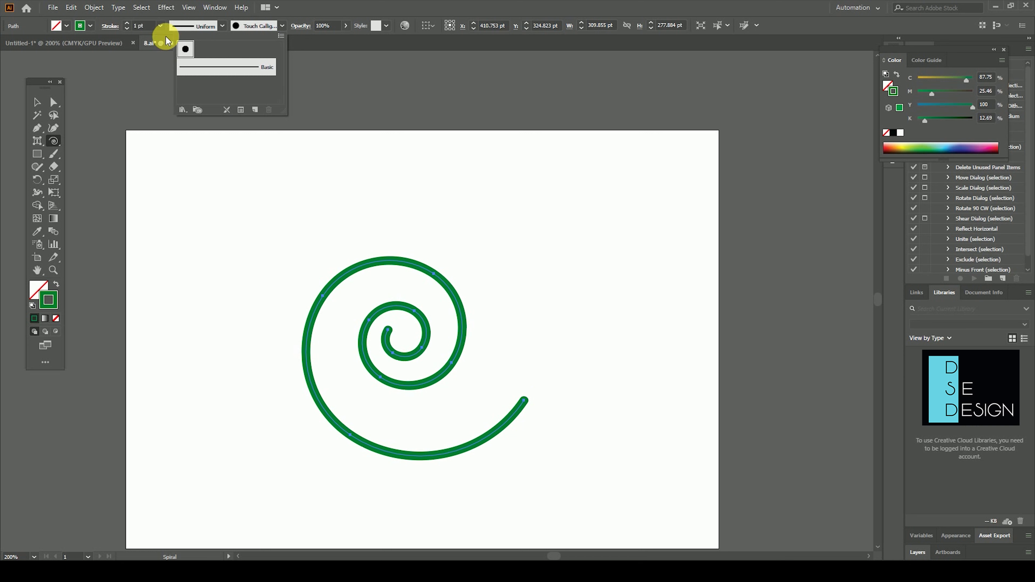
{"action": "left_click", "coordinate": [162, 27]}
{"action": "left_click", "coordinate": [222, 26]}
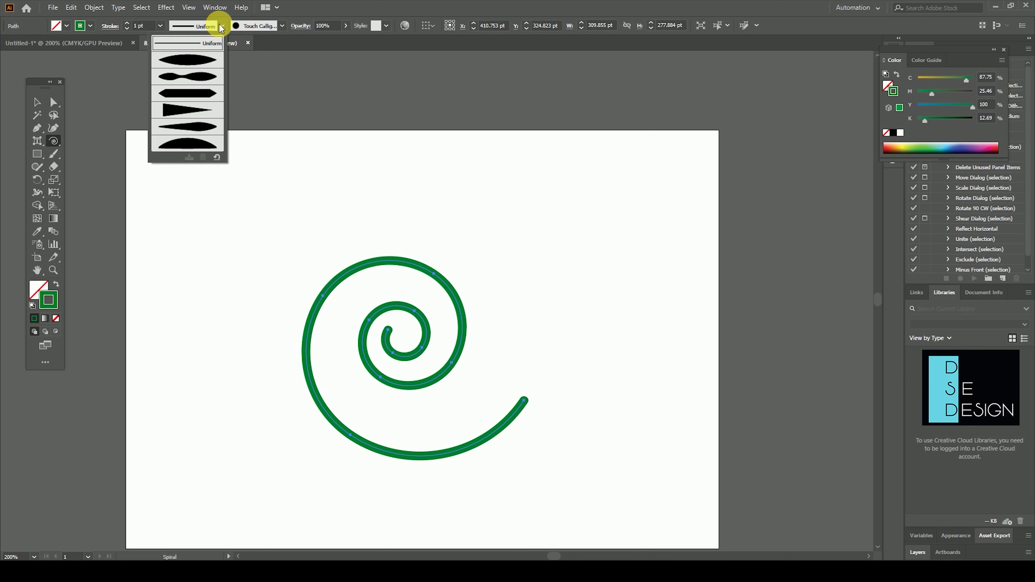
{"action": "left_click", "coordinate": [209, 67]}
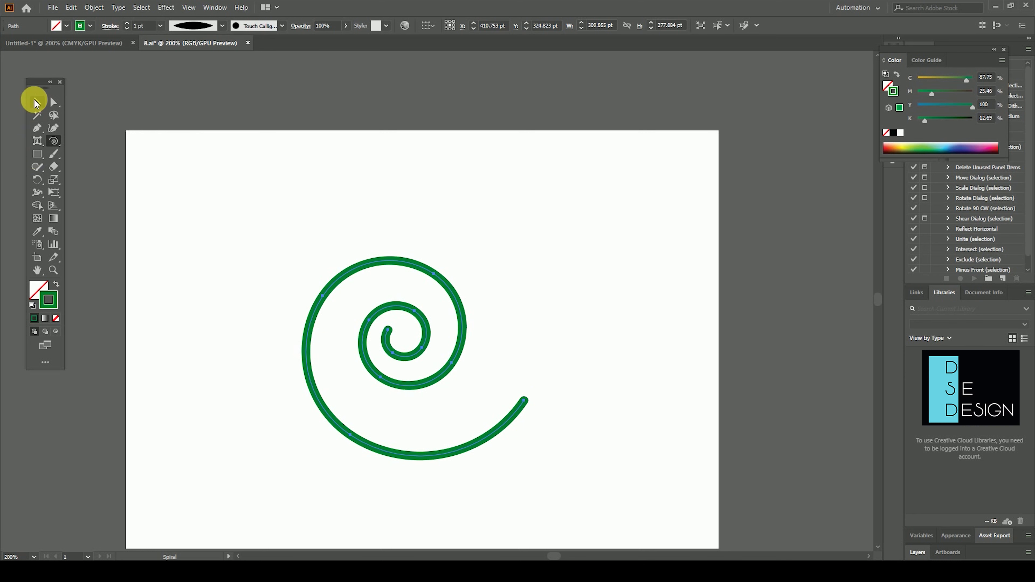
Step: Switch the spiral to the Basic brush with a tapered width profile and 7 pt stroke
{"action": "left_click", "coordinate": [261, 26]}
{"action": "left_click", "coordinate": [225, 70]}
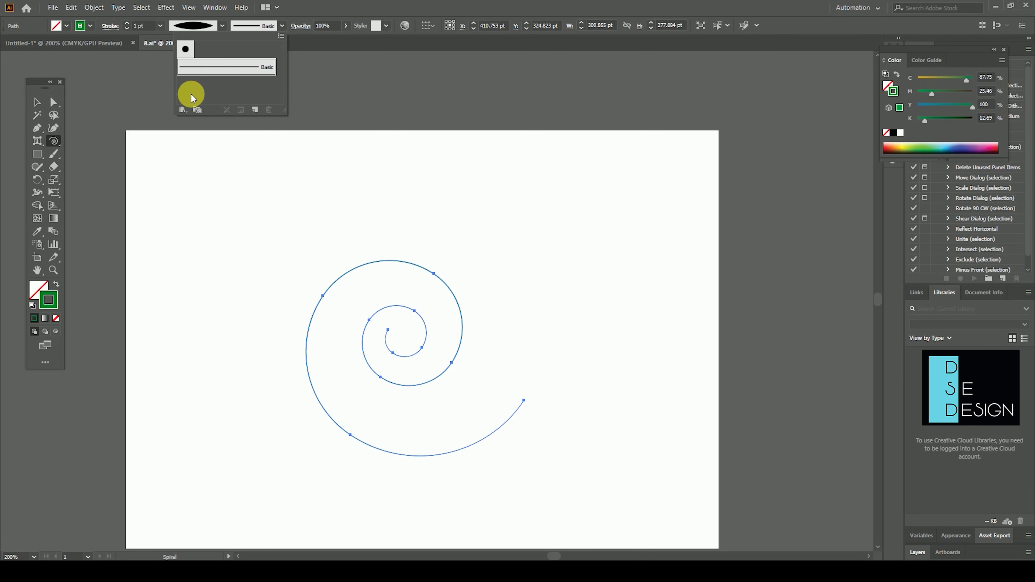
{"action": "left_click", "coordinate": [195, 27]}
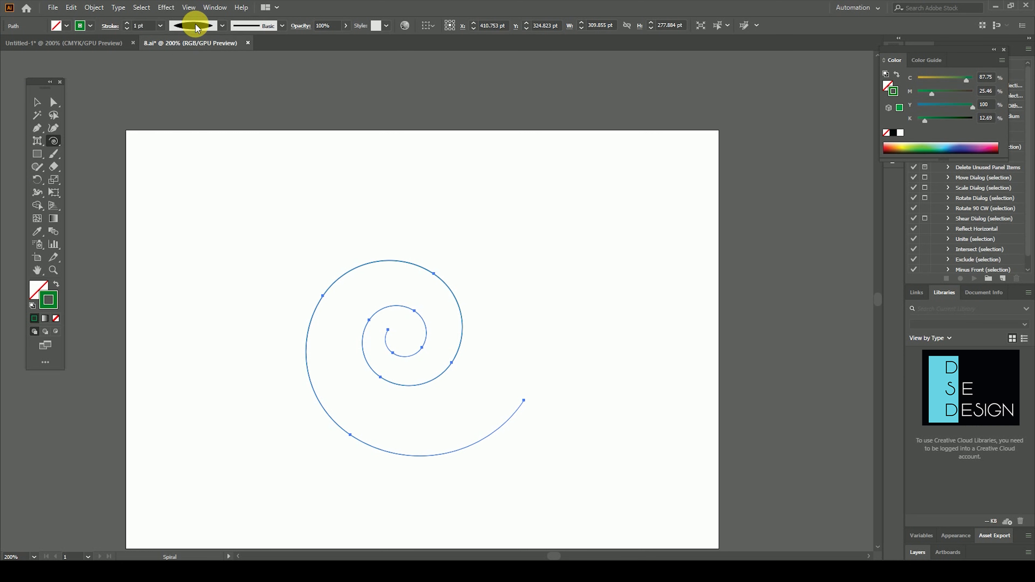
{"action": "left_click", "coordinate": [160, 26]}
{"action": "left_click", "coordinate": [175, 147]}
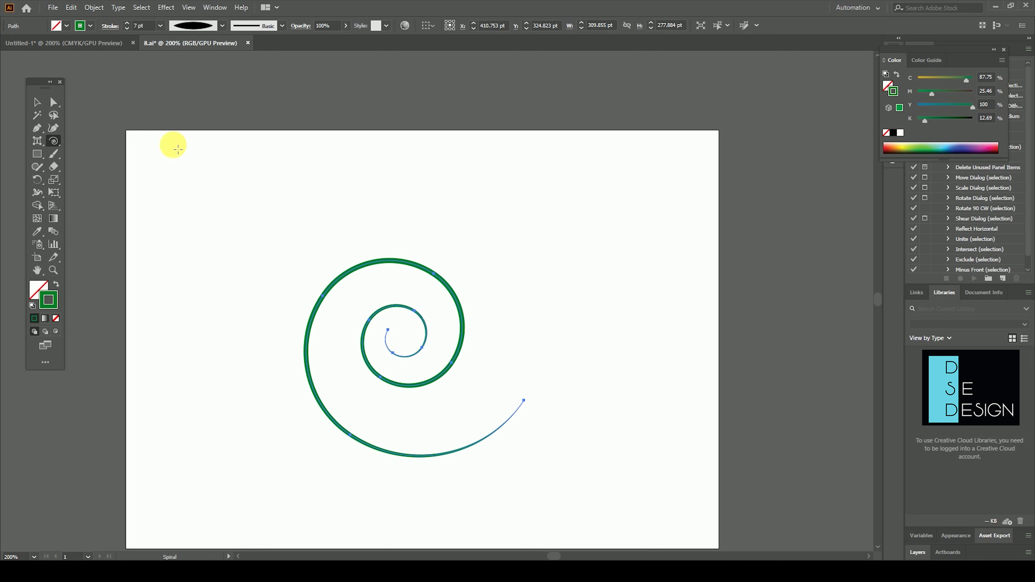
{"action": "left_click", "coordinate": [43, 109]}
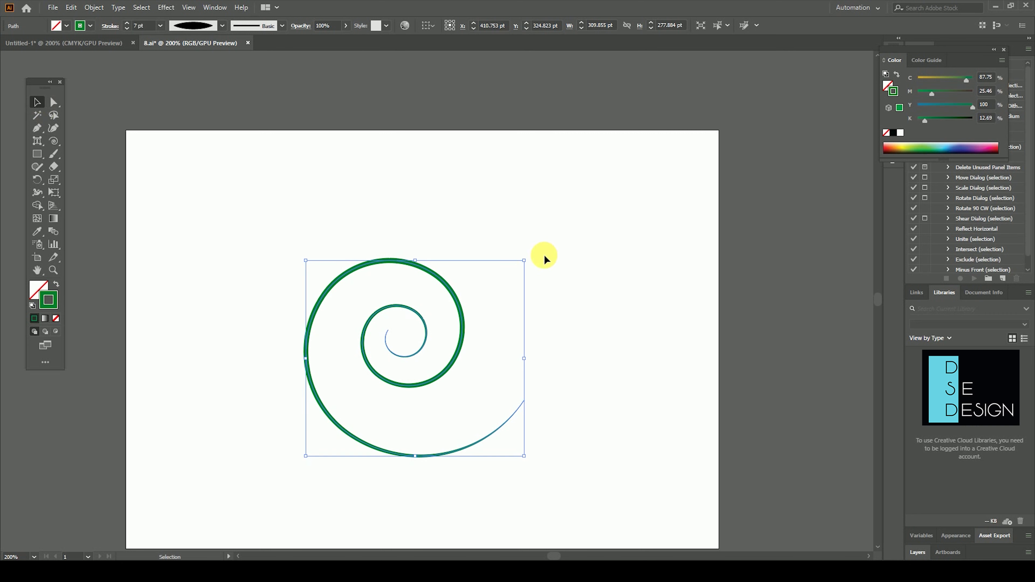
Step: Shrink the spiral, move it top-left, and repeat copies with Ctrl+D into a row of nine
{"action": "mouse_move", "coordinate": [529, 264]}
{"action": "left_mouse_down"}
{"action": "mouse_move", "coordinate": [481, 277]}
{"action": "mouse_move", "coordinate": [514, 276]}
{"action": "mouse_move", "coordinate": [408, 364]}
{"action": "left_mouse_up"}
{"action": "mouse_move", "coordinate": [371, 407]}
{"action": "left_mouse_down"}
{"action": "mouse_move", "coordinate": [338, 245]}
{"action": "mouse_move", "coordinate": [381, 377]}
{"action": "mouse_move", "coordinate": [289, 198]}
{"action": "mouse_move", "coordinate": [290, 243]}
{"action": "mouse_move", "coordinate": [224, 191]}
{"action": "mouse_move", "coordinate": [276, 198]}
{"action": "left_mouse_up"}
{"action": "left_click", "coordinate": [279, 204]}
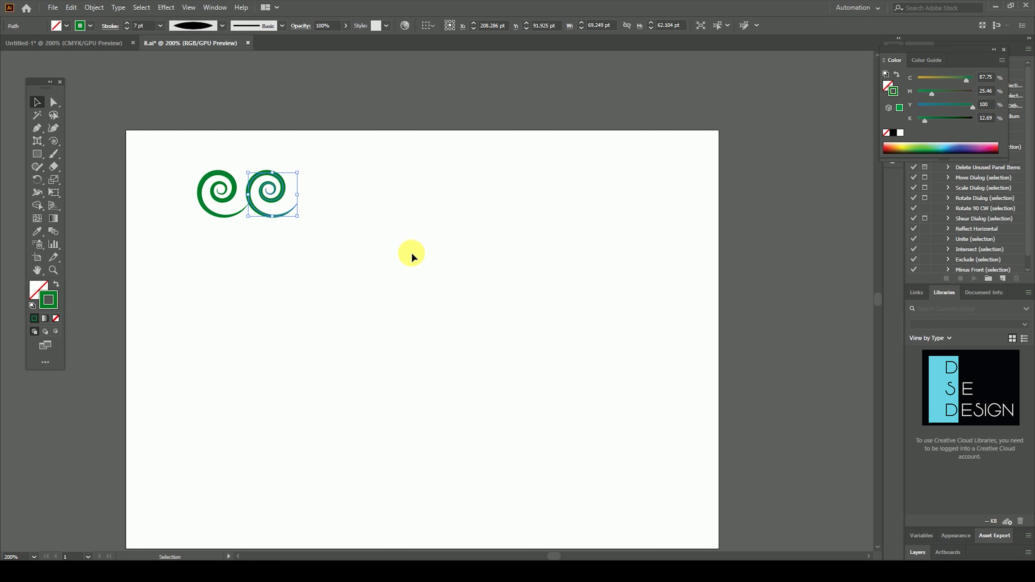
{"action": "key", "text": "ctrl+d"}
{"action": "key", "text": "ctrl+d"}
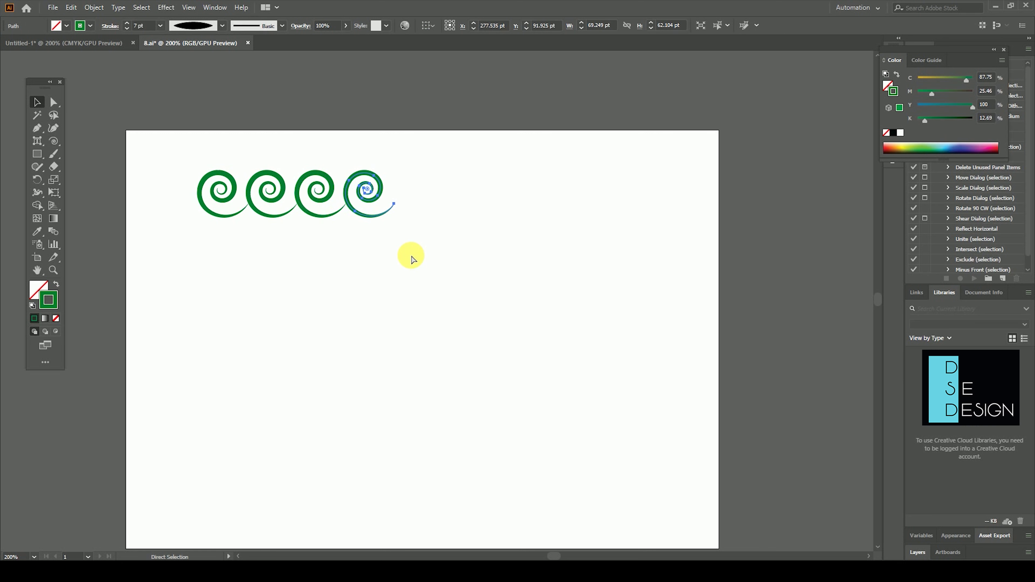
{"action": "key", "text": "ctrl+d"}
{"action": "key", "text": "ctrl+d"}
{"action": "key", "text": "ctrl+d"}
{"action": "key", "text": "ctrl+d"}
{"action": "key", "text": "ctrl+d"}
{"action": "left_click", "coordinate": [413, 267]}
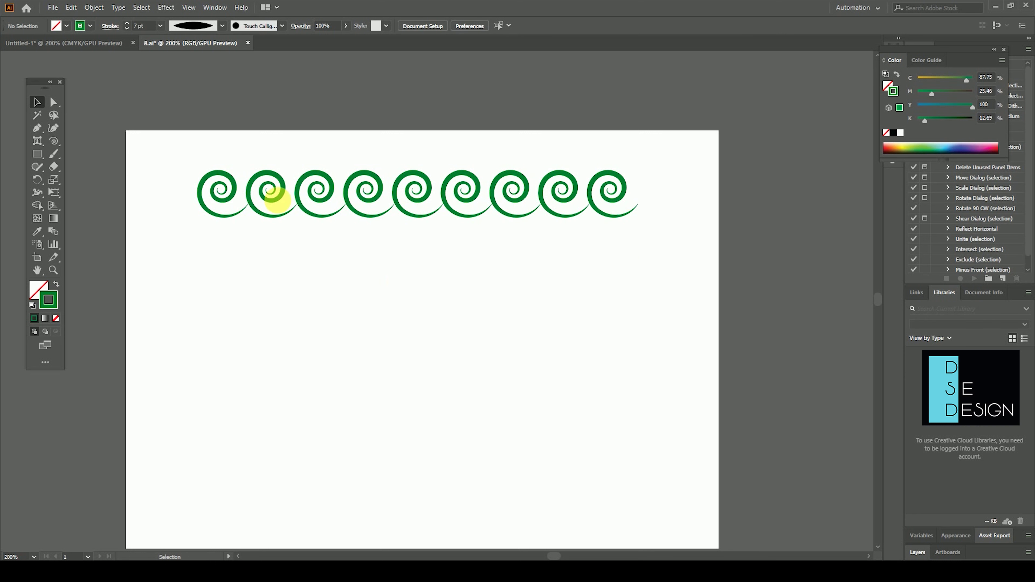
{"action": "left_click", "coordinate": [261, 181]}
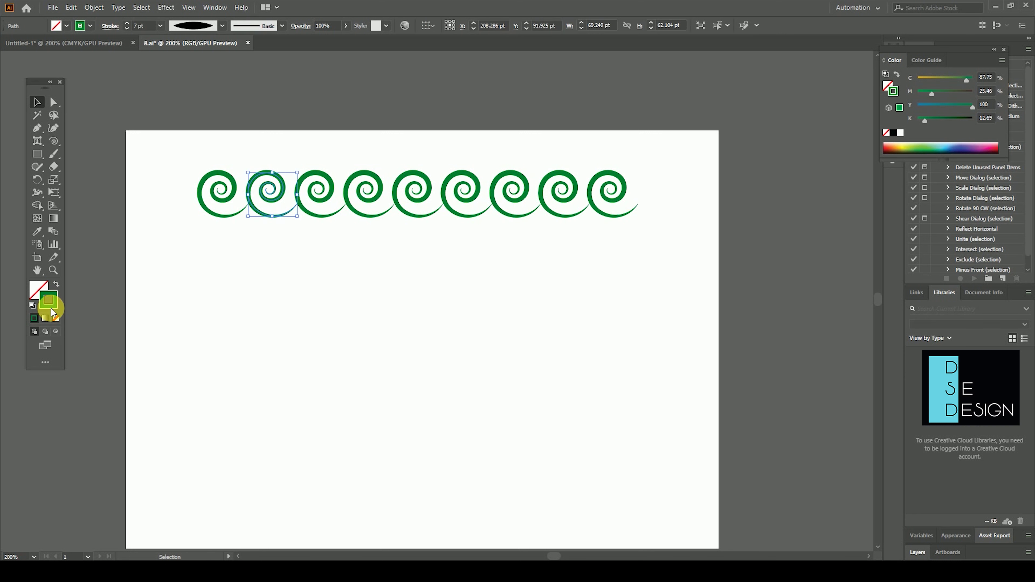
Step: Recolour the spiral strokes red, navy, pink, yellow and cyan in the Color Picker
{"action": "double_click", "coordinate": [48, 300]}
{"action": "mouse_move", "coordinate": [729, 241]}
{"action": "left_mouse_down"}
{"action": "mouse_move", "coordinate": [730, 209]}
{"action": "mouse_move", "coordinate": [713, 206]}
{"action": "left_mouse_up"}
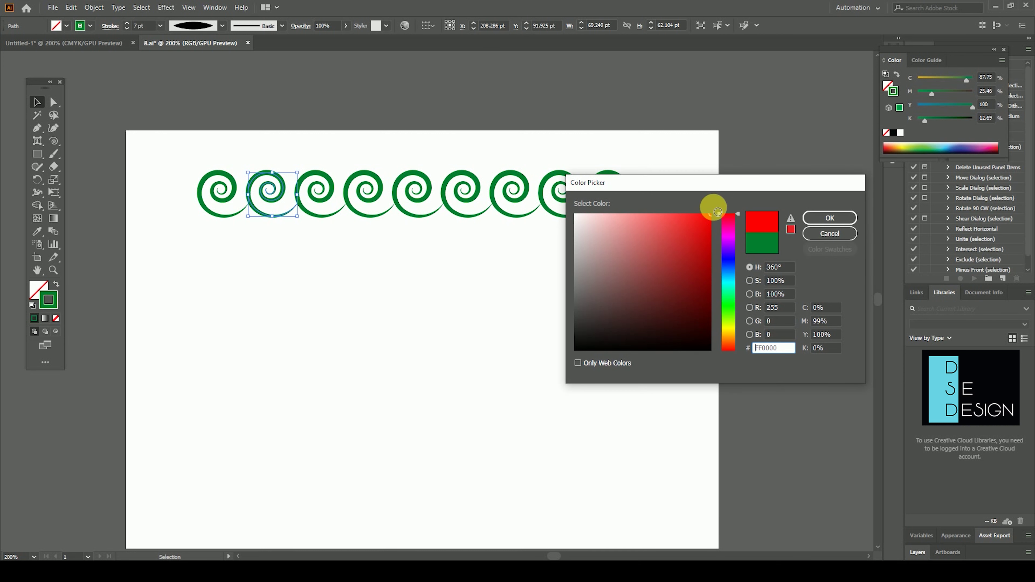
{"action": "left_click", "coordinate": [816, 222]}
{"action": "left_click", "coordinate": [313, 215]}
{"action": "double_click", "coordinate": [49, 300]}
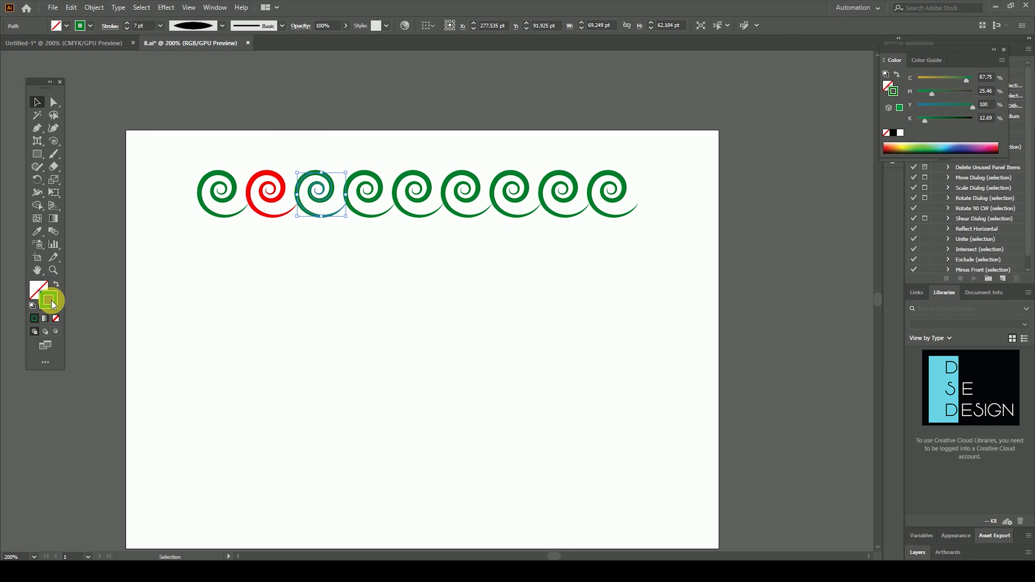
{"action": "mouse_move", "coordinate": [700, 282]}
{"action": "left_mouse_down"}
{"action": "mouse_move", "coordinate": [731, 262]}
{"action": "mouse_move", "coordinate": [717, 273]}
{"action": "left_mouse_up"}
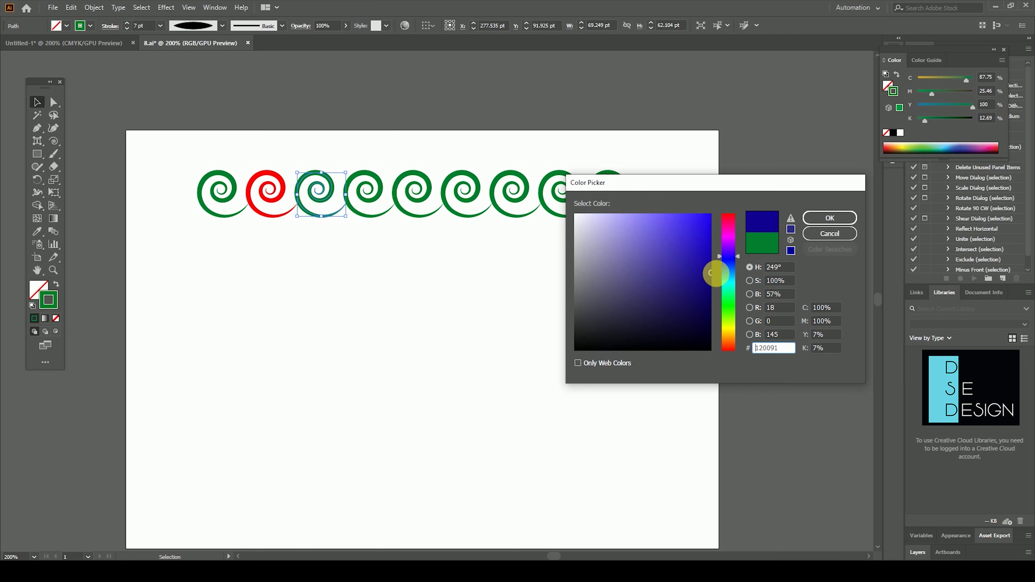
{"action": "left_click", "coordinate": [830, 218]}
{"action": "double_click", "coordinate": [48, 299]}
{"action": "left_click", "coordinate": [830, 218]}
{"action": "double_click", "coordinate": [48, 299]}
{"action": "left_click", "coordinate": [830, 218]}
Step: Delete the three leftover green spirals, then scale the six coloured ones down and shift them left
{"action": "left_click_drag", "start_coordinate": [674, 162], "coordinate": [505, 255]}
{"action": "key", "text": "Delete"}
{"action": "left_click_drag", "start_coordinate": [542, 178], "coordinate": [290, 224]}
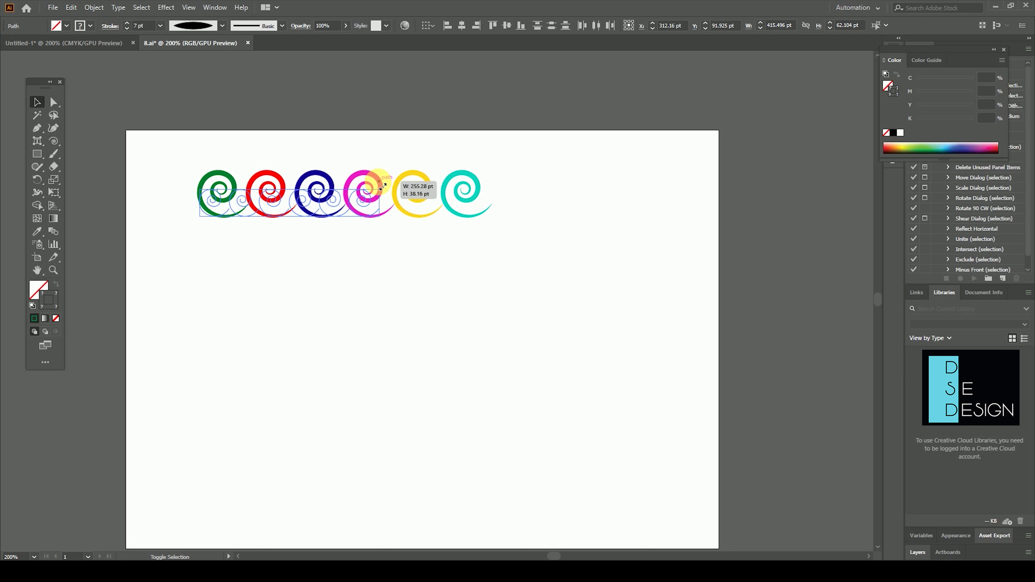
{"action": "left_click_drag", "start_coordinate": [498, 177], "coordinate": [385, 194]}
{"action": "left_click_drag", "start_coordinate": [427, 166], "coordinate": [146, 244]}
{"action": "mouse_move", "coordinate": [237, 211]}
{"action": "left_mouse_down"}
{"action": "mouse_move", "coordinate": [199, 206]}
{"action": "mouse_move", "coordinate": [375, 210]}
{"action": "left_mouse_up"}
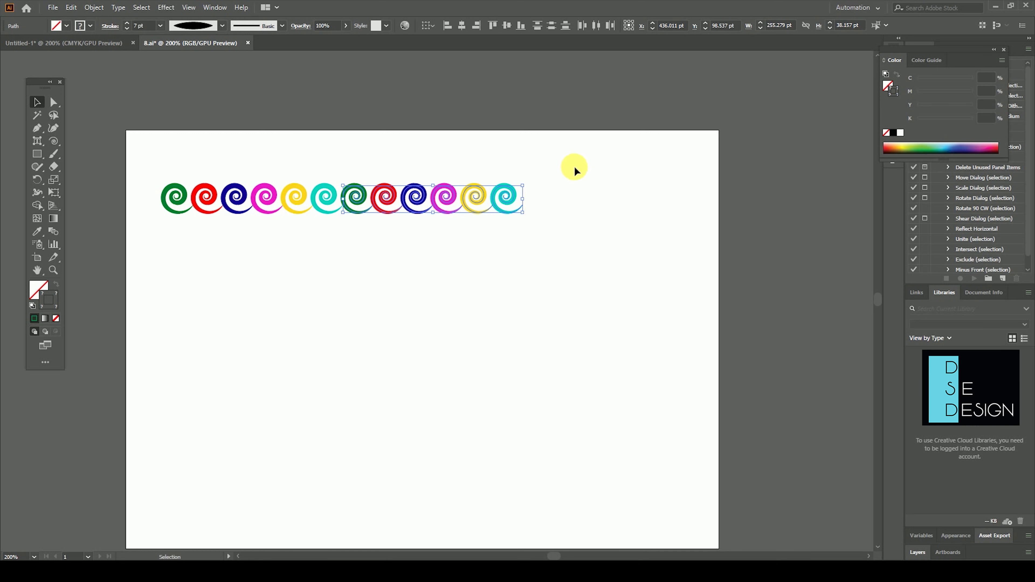
Step: Duplicate the six-spiral set into a row of twenty-four and scale it to fit the page
{"action": "left_click_drag", "start_coordinate": [573, 165], "coordinate": [97, 236]}
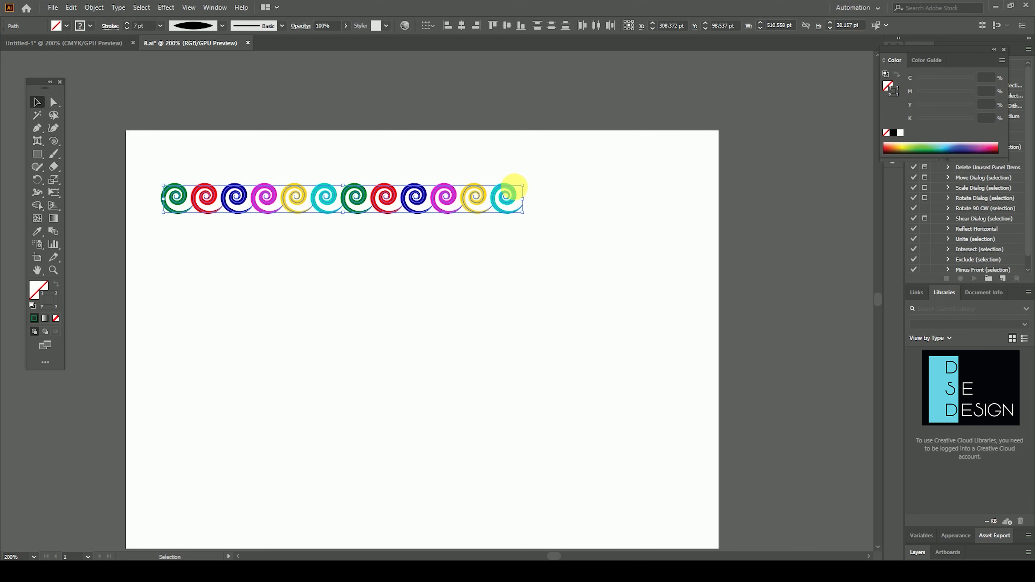
{"action": "left_click_drag", "start_coordinate": [527, 189], "coordinate": [462, 193]}
{"action": "left_click_drag", "start_coordinate": [279, 205], "coordinate": [544, 209]}
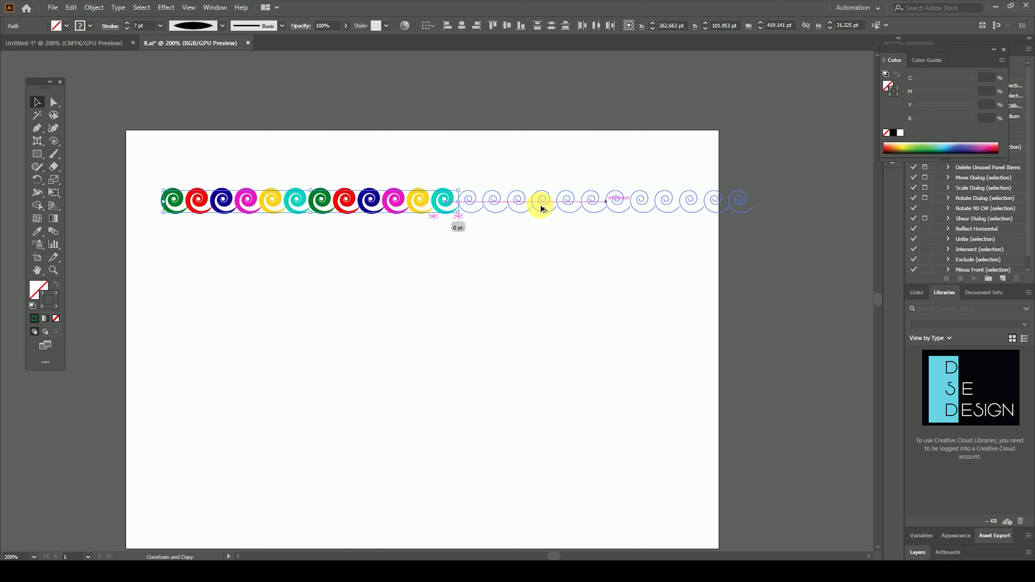
{"action": "left_click_drag", "start_coordinate": [815, 162], "coordinate": [161, 250]}
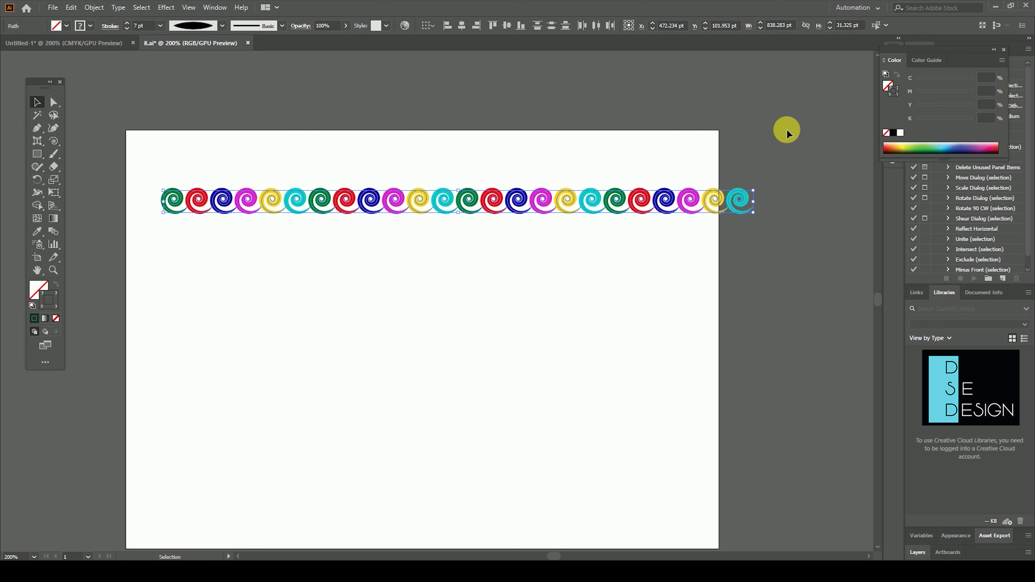
{"action": "left_click_drag", "start_coordinate": [754, 190], "coordinate": [706, 195]}
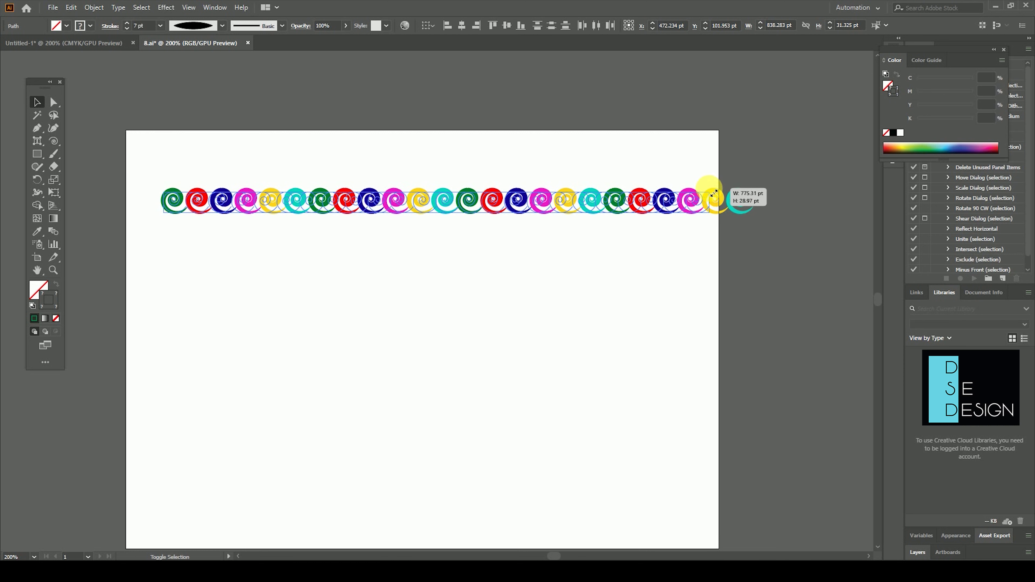
Step: Select the full spiral row and Alt-drag a second copy of it
{"action": "left_click", "coordinate": [169, 238]}
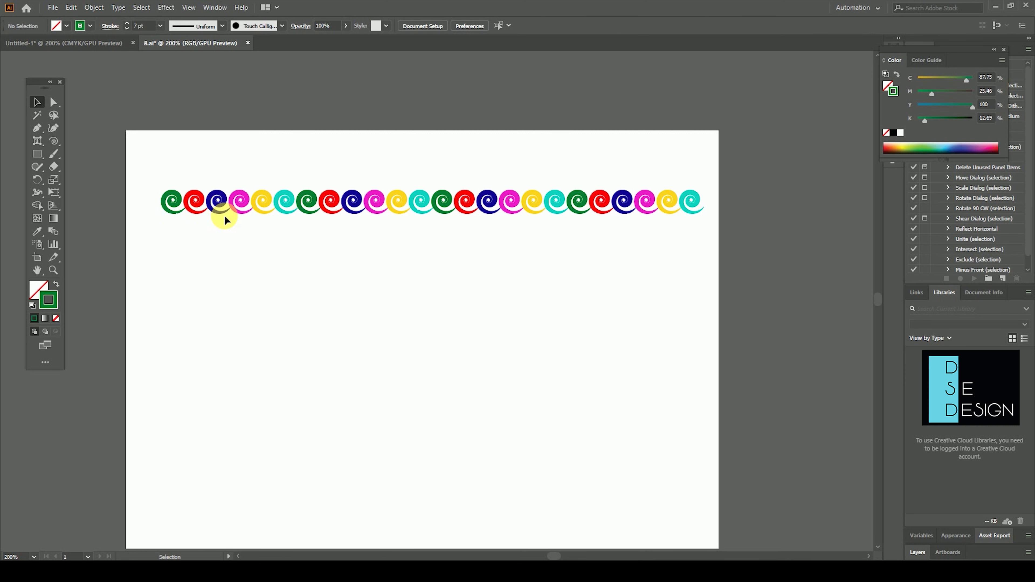
{"action": "left_click_drag", "start_coordinate": [822, 167], "coordinate": [125, 261]}
{"action": "mouse_move", "coordinate": [303, 210]}
{"action": "left_mouse_down"}
{"action": "mouse_move", "coordinate": [307, 192]}
{"action": "mouse_move", "coordinate": [309, 210]}
{"action": "left_mouse_up"}
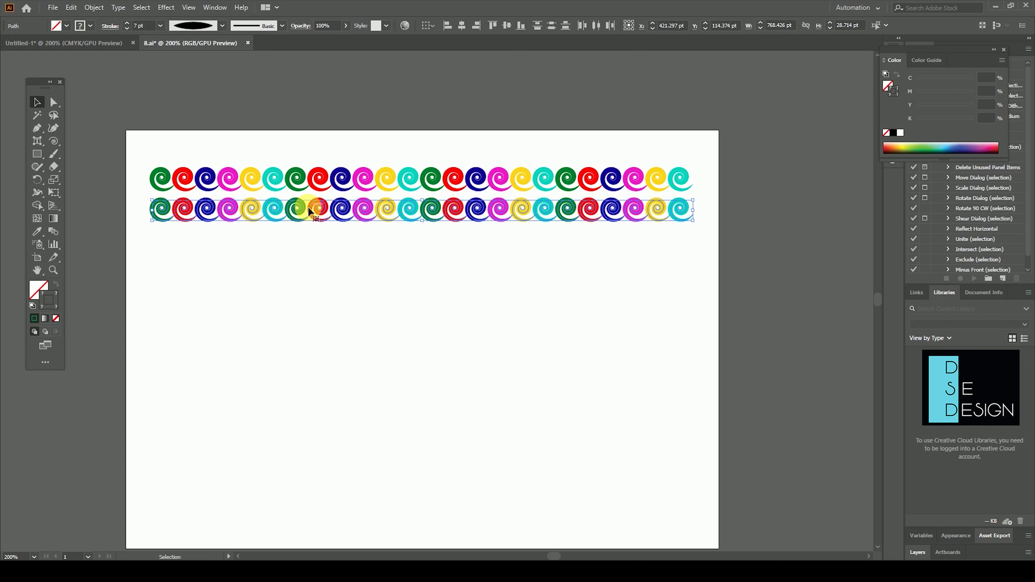
Step: Reflect the second spiral row via Transform > Reflect
{"action": "right_click", "coordinate": [310, 211]}
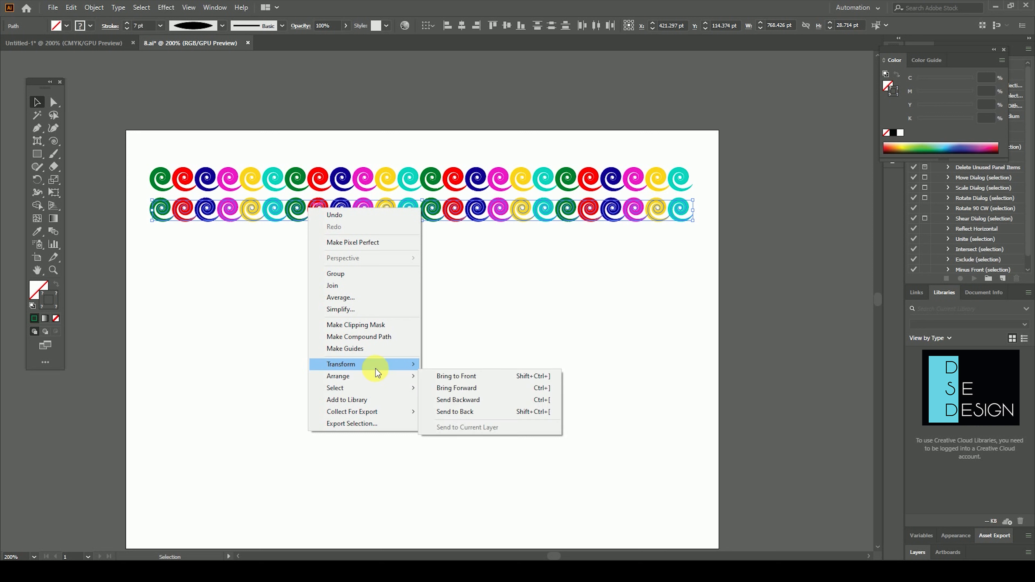
{"action": "mouse_move", "coordinate": [363, 364]}
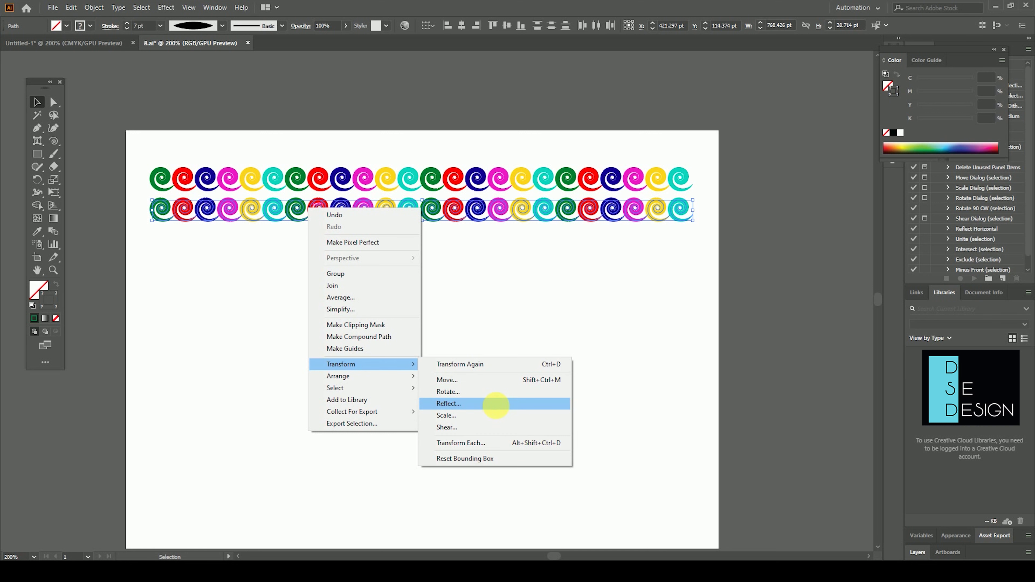
{"action": "left_click", "coordinate": [496, 405]}
{"action": "left_click", "coordinate": [625, 367]}
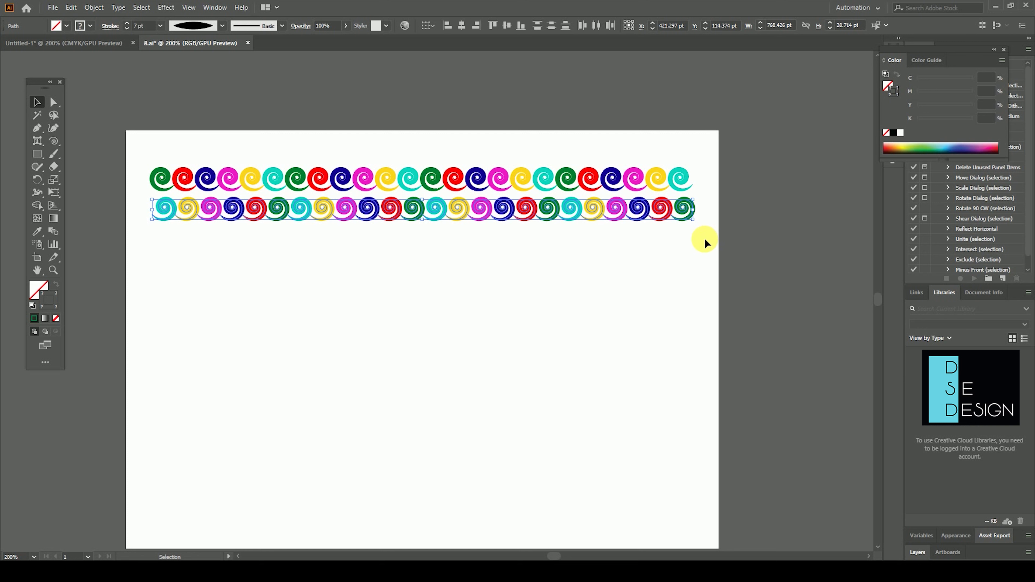
Step: Copy both rows downward and repeat with Ctrl+D until the pattern fills the page
{"action": "left_click", "coordinate": [321, 184], "text": "shift"}
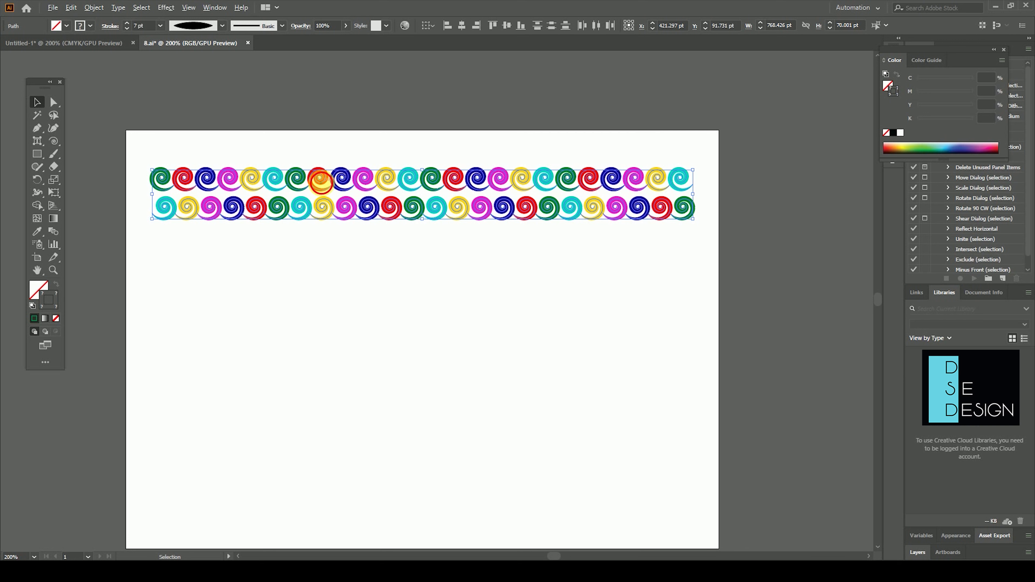
{"action": "left_click_drag", "start_coordinate": [322, 185], "coordinate": [322, 244]}
{"action": "key", "text": "ctrl+d"}
{"action": "key", "text": "ctrl+d"}
{"action": "key", "text": "ctrl+d"}
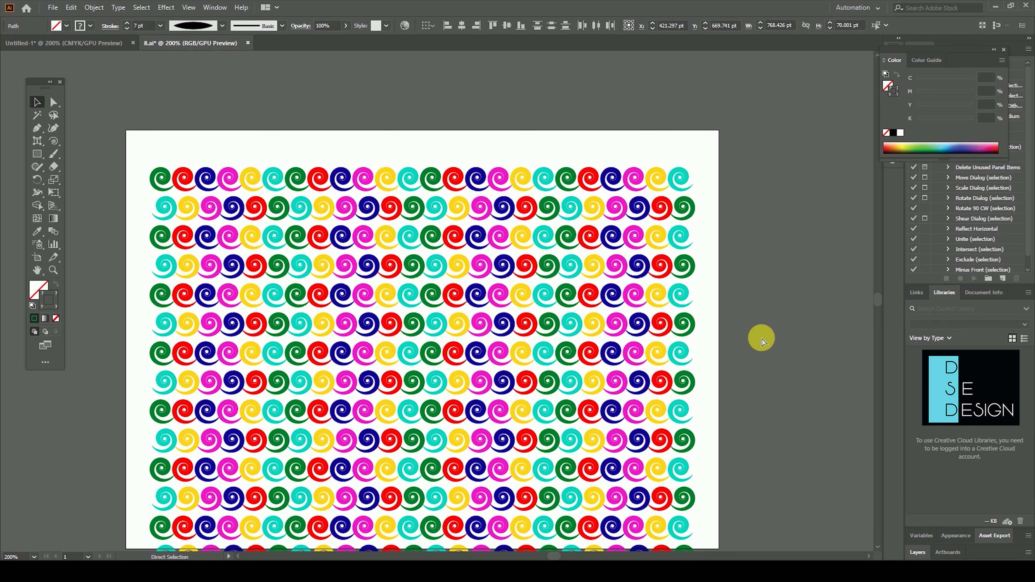
{"action": "scroll", "coordinate": [762, 339], "scroll_direction": "down", "scroll_amount": 5}
{"action": "scroll", "coordinate": [539, 419], "scroll_direction": "up", "scroll_amount": 2}
{"action": "left_click_drag", "start_coordinate": [539, 419], "coordinate": [506, 464]}
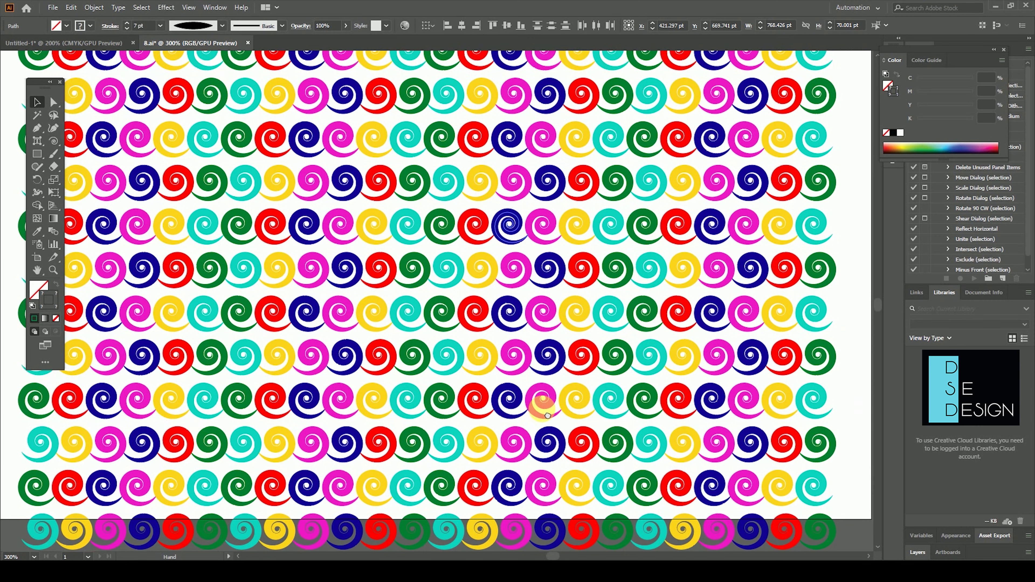
{"action": "scroll", "coordinate": [776, 375], "scroll_direction": "down", "scroll_amount": 5}
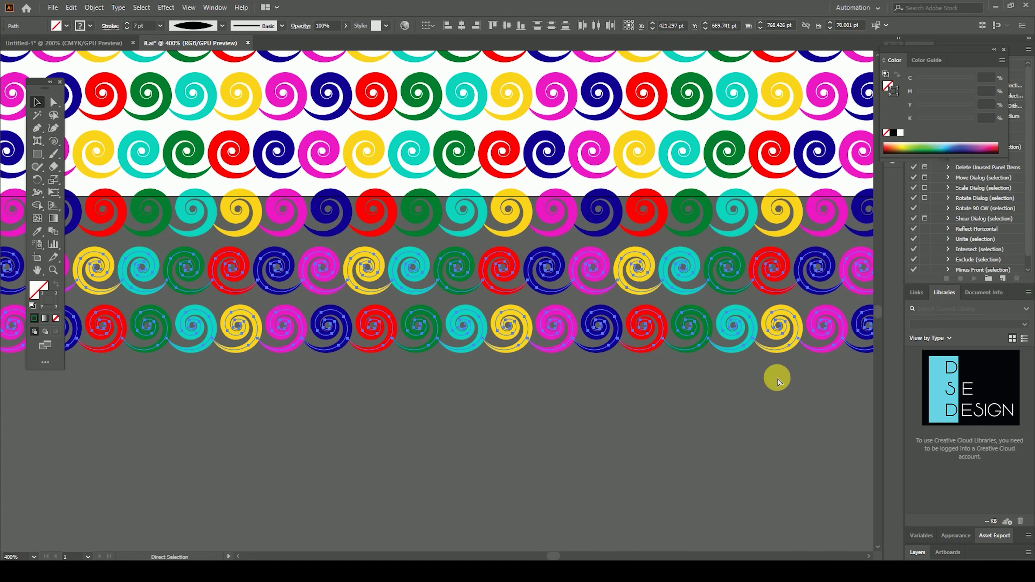
{"action": "scroll", "coordinate": [566, 203], "scroll_direction": "up", "scroll_amount": 5}
{"action": "scroll", "coordinate": [588, 453], "scroll_direction": "up", "scroll_amount": 1}
{"action": "left_click_drag", "start_coordinate": [592, 454], "coordinate": [586, 480]}
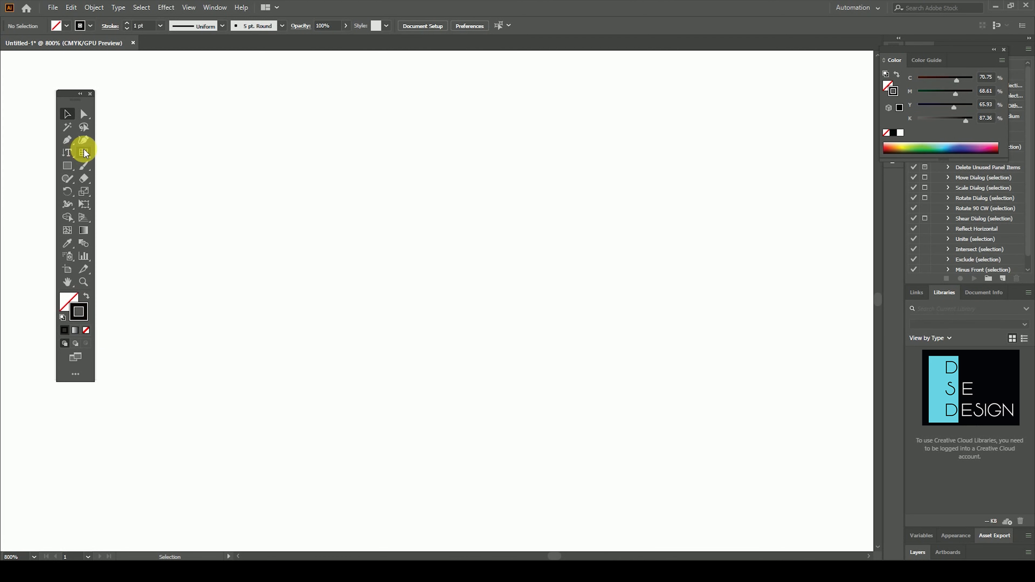
Step: Draw a test rectangular grid by dragging, then delete it
{"action": "left_click", "coordinate": [84, 152]}
{"action": "left_click", "coordinate": [165, 192]}
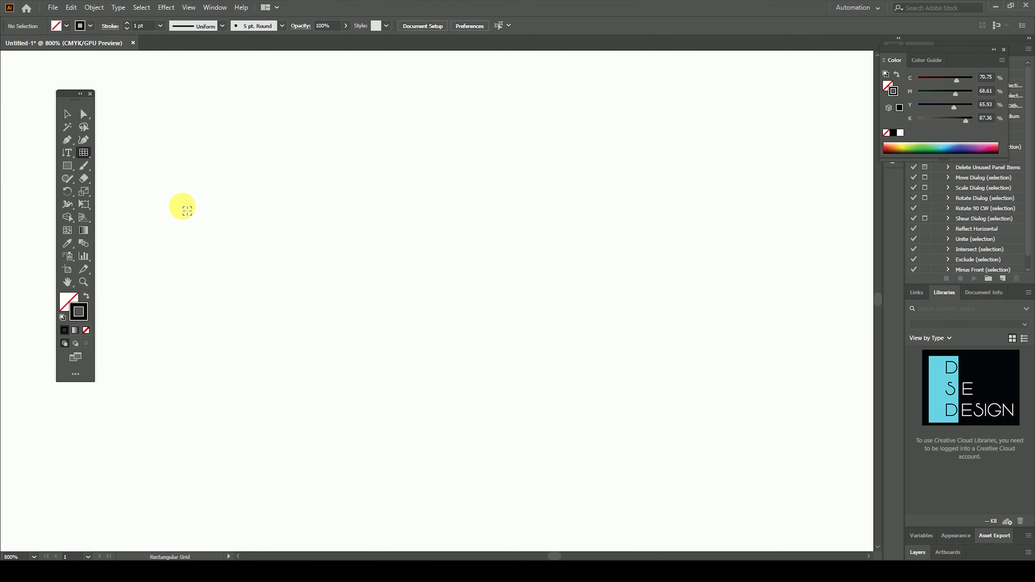
{"action": "left_click_drag", "start_coordinate": [302, 167], "coordinate": [598, 433]}
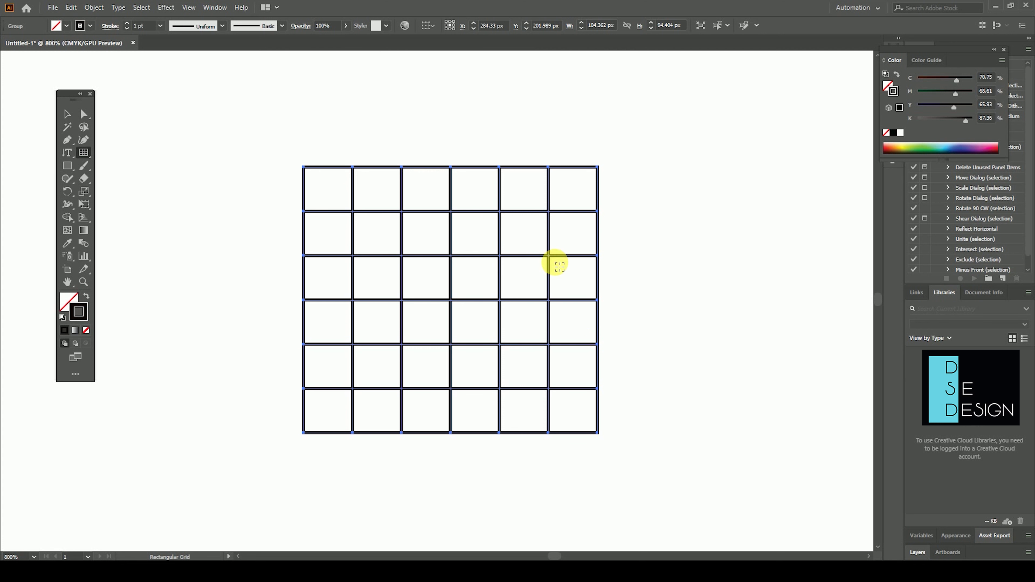
{"action": "key", "text": "Delete"}
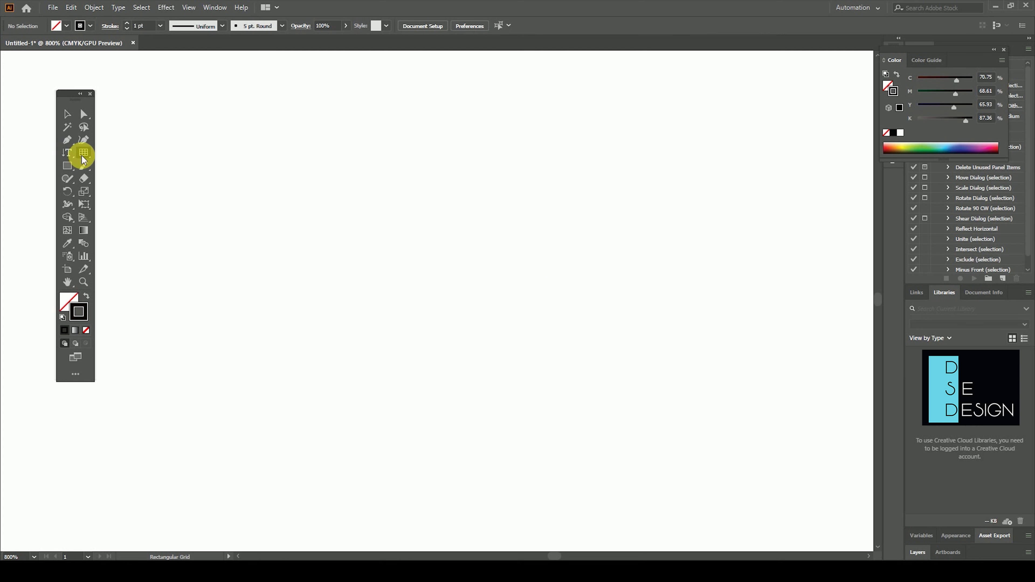
Step: Create a rectangular grid from its options dialog with 3 horizontal dividers
{"action": "left_click", "coordinate": [85, 153]}
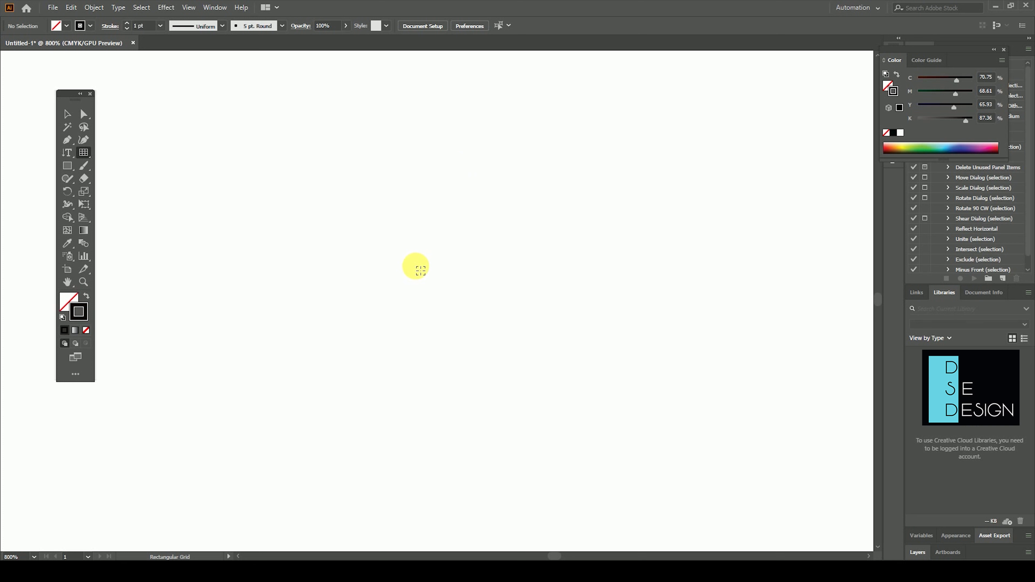
{"action": "left_click", "coordinate": [420, 270]}
{"action": "mouse_move", "coordinate": [423, 118]}
{"action": "left_mouse_down"}
{"action": "mouse_move", "coordinate": [379, 138]}
{"action": "mouse_move", "coordinate": [436, 131]}
{"action": "left_mouse_up"}
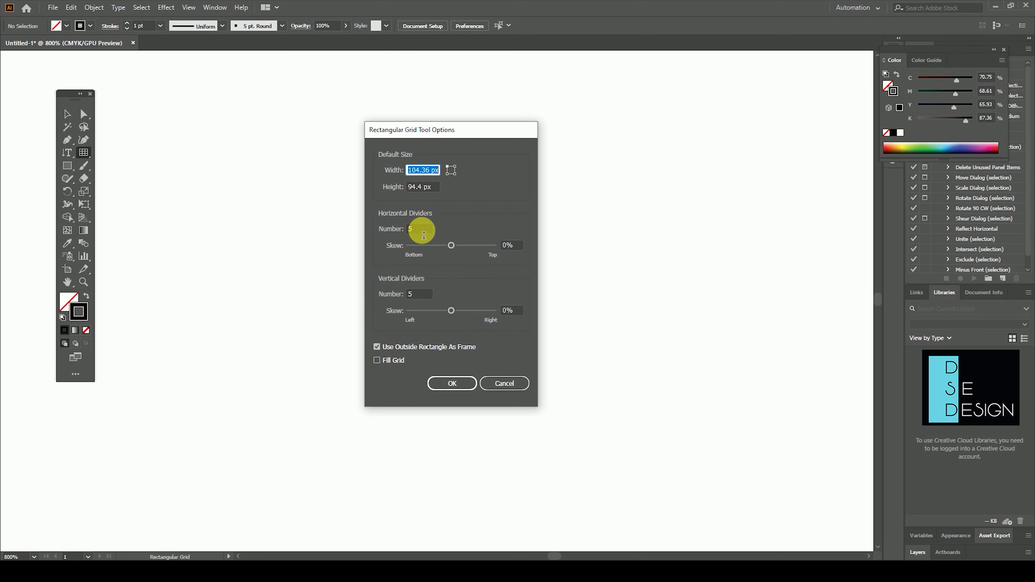
{"action": "double_click", "coordinate": [413, 228]}
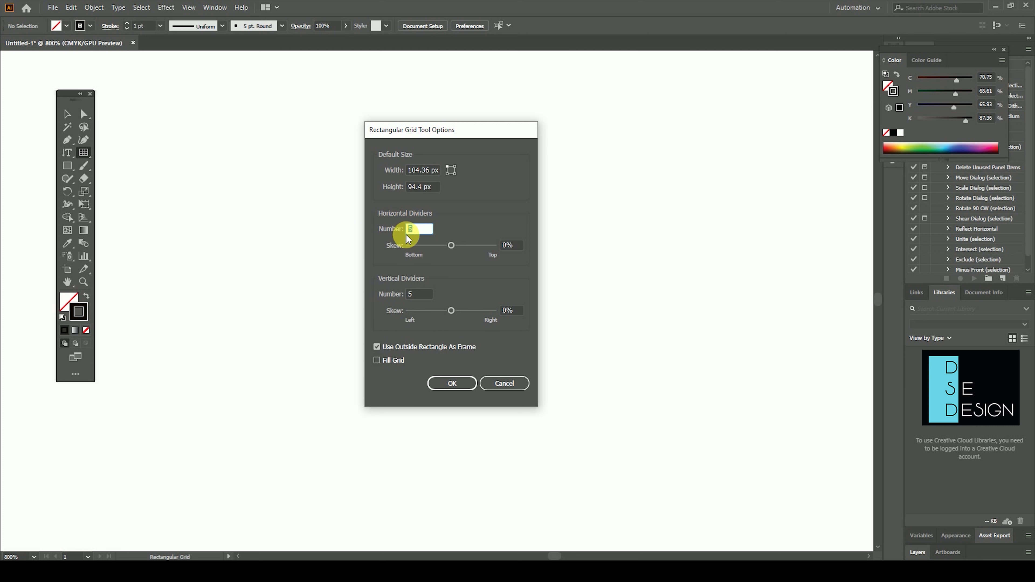
{"action": "double_click", "coordinate": [424, 298]}
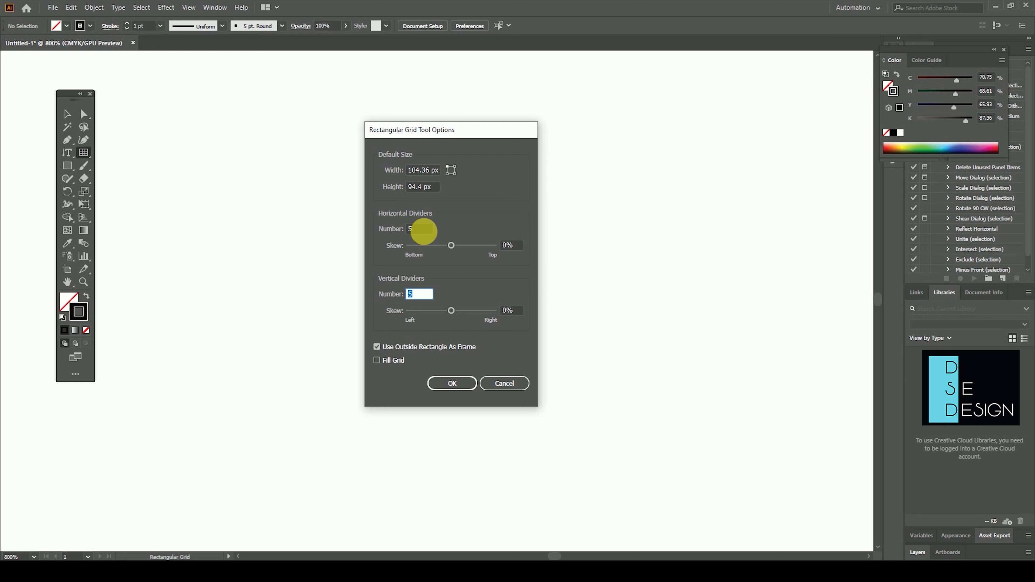
{"action": "double_click", "coordinate": [422, 229]}
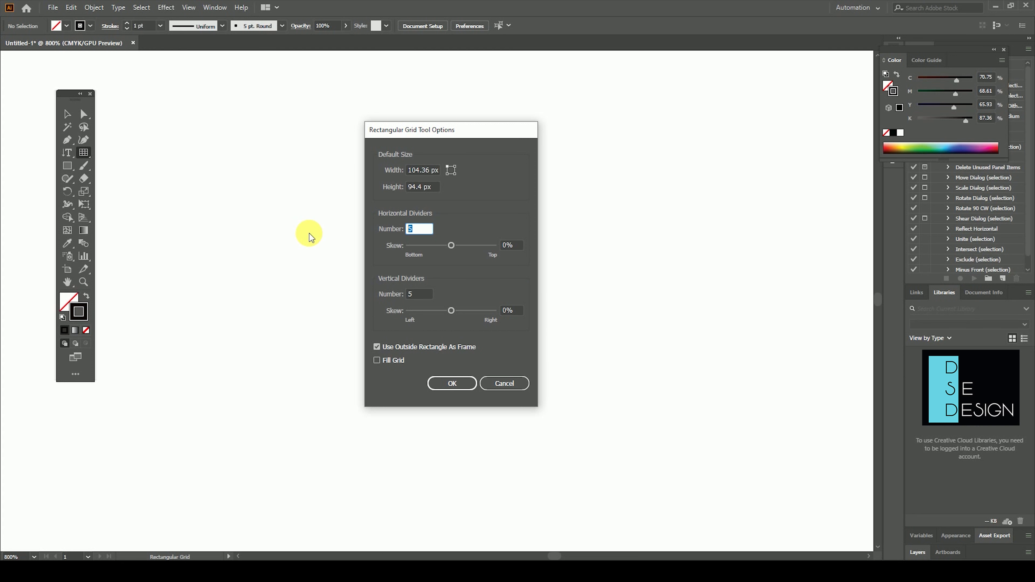
{"action": "type", "text": "3"}
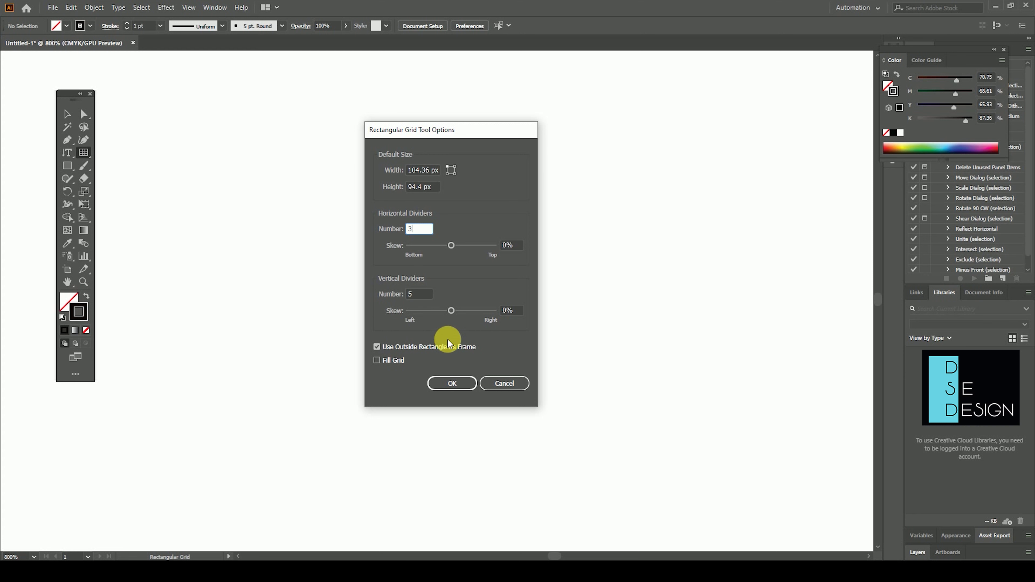
{"action": "left_click", "coordinate": [453, 383]}
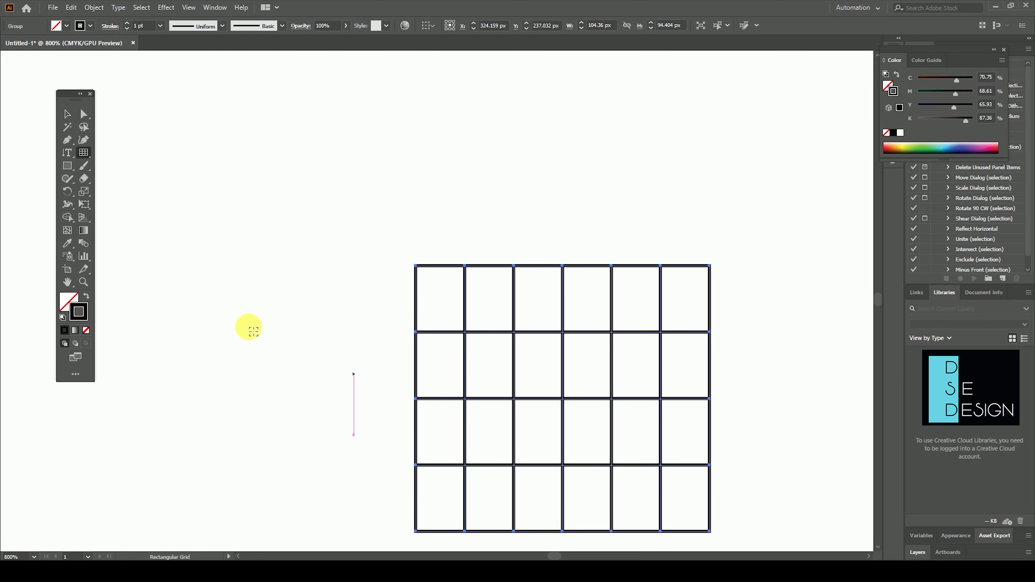
Step: Move the six-by-four grid up and left, then delete it
{"action": "left_click", "coordinate": [67, 113]}
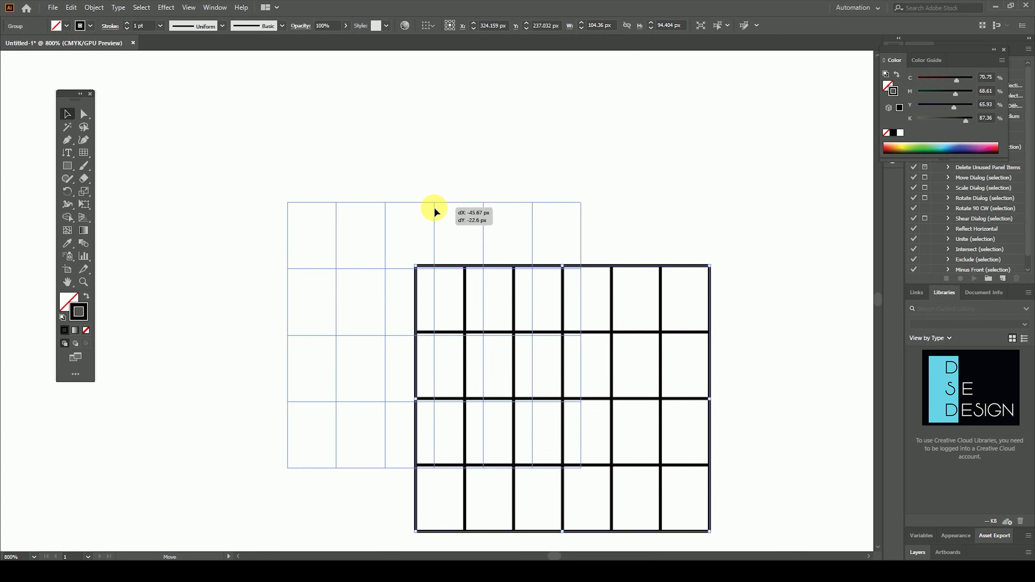
{"action": "left_click_drag", "start_coordinate": [564, 275], "coordinate": [435, 211]}
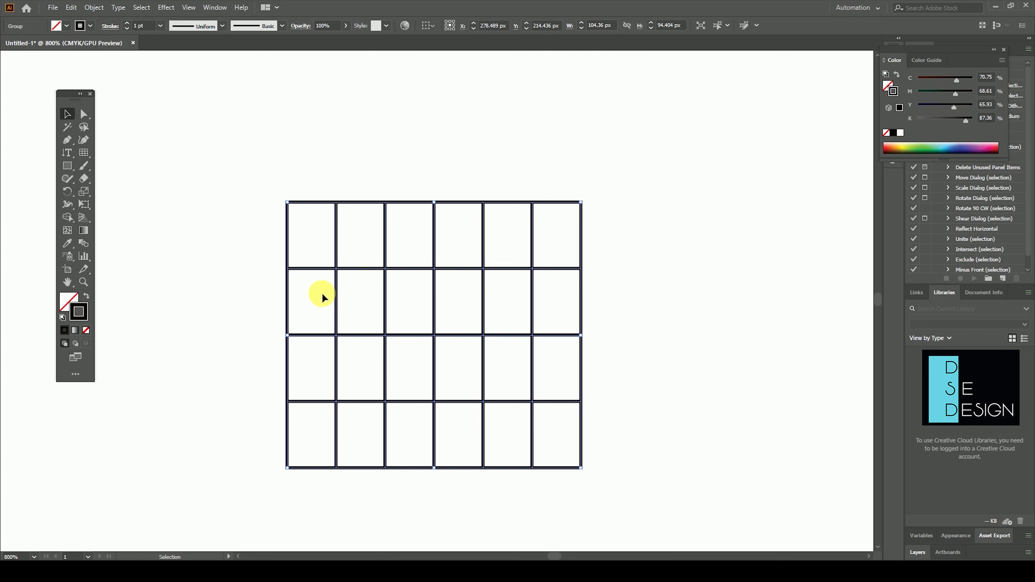
{"action": "left_click", "coordinate": [619, 282]}
{"action": "left_click", "coordinate": [370, 361]}
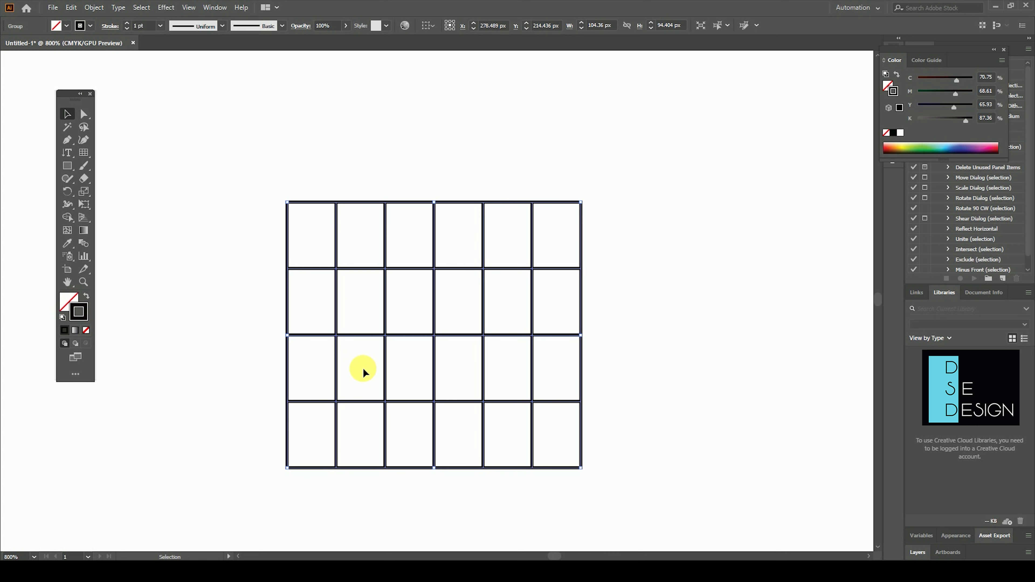
{"action": "key", "text": "Delete"}
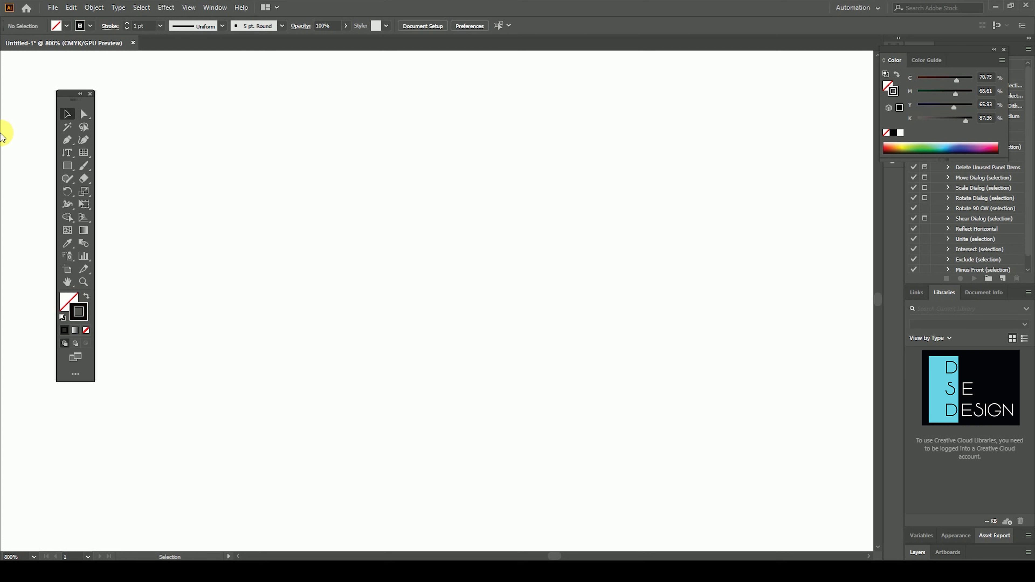
Step: Create a six-by-six grid with 5 horizontal and 5 vertical dividers near the canvas centre
{"action": "left_click", "coordinate": [84, 153]}
{"action": "left_click", "coordinate": [430, 277]}
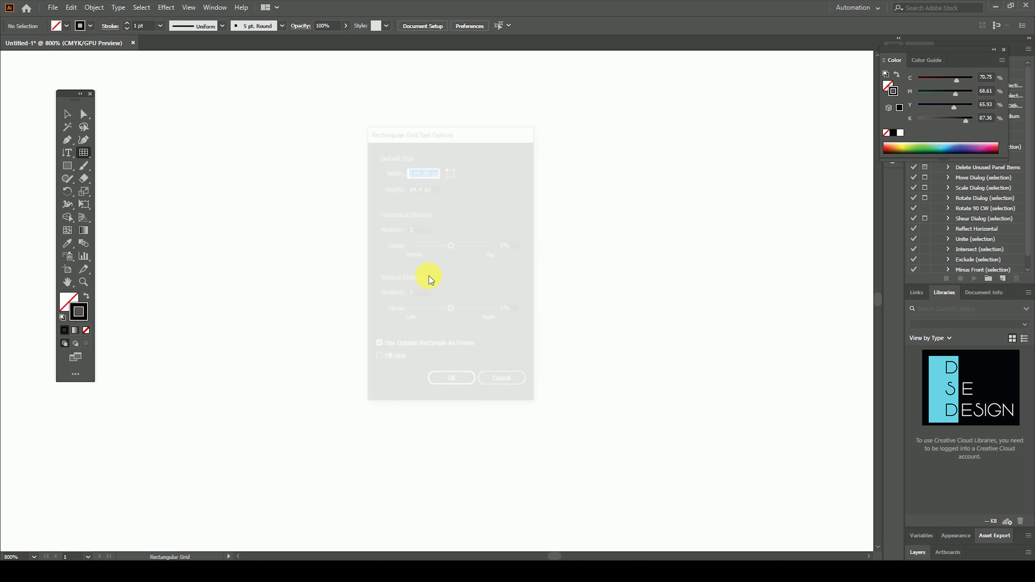
{"action": "left_click", "coordinate": [426, 229]}
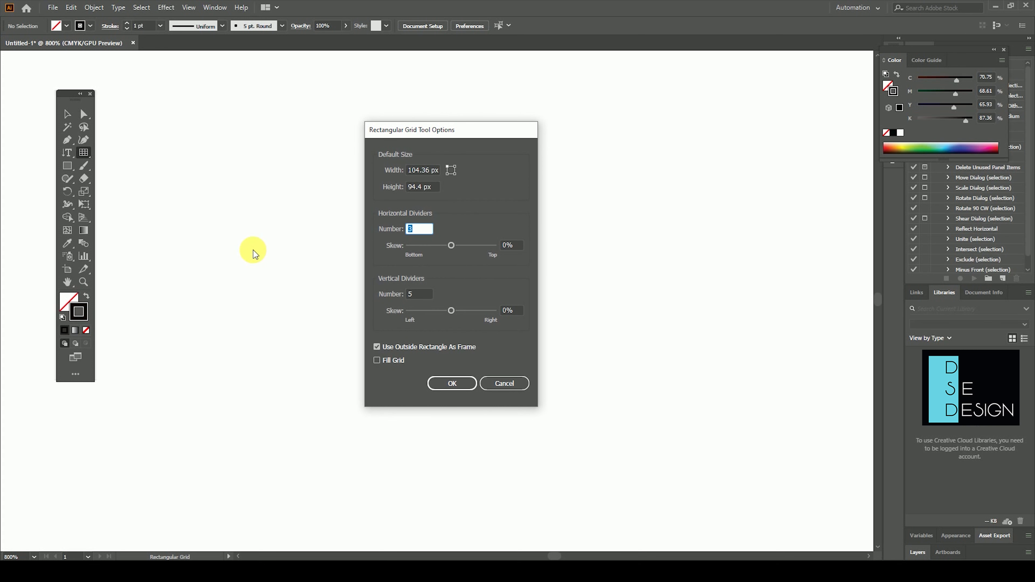
{"action": "type", "text": "5"}
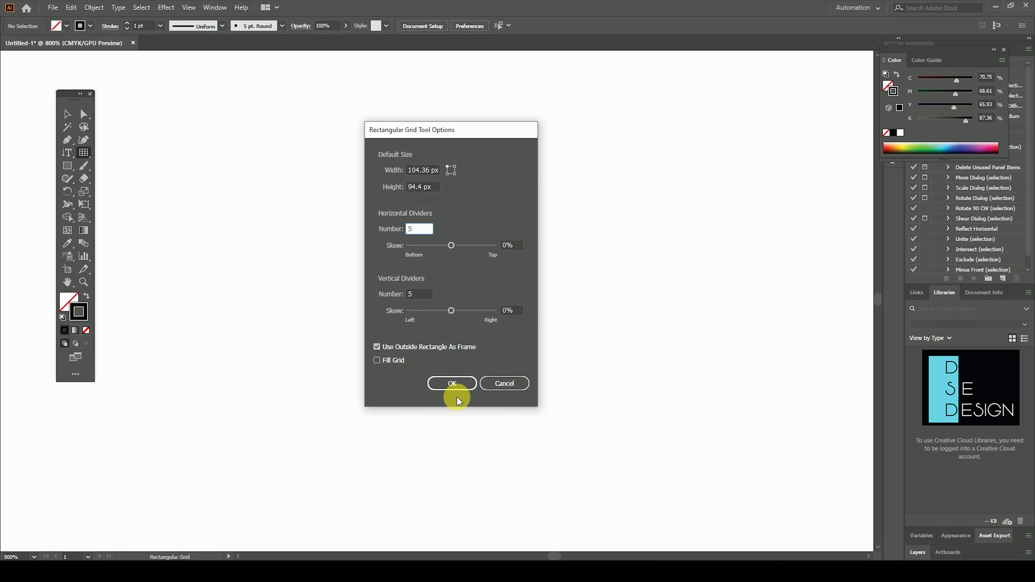
{"action": "left_click", "coordinate": [454, 385]}
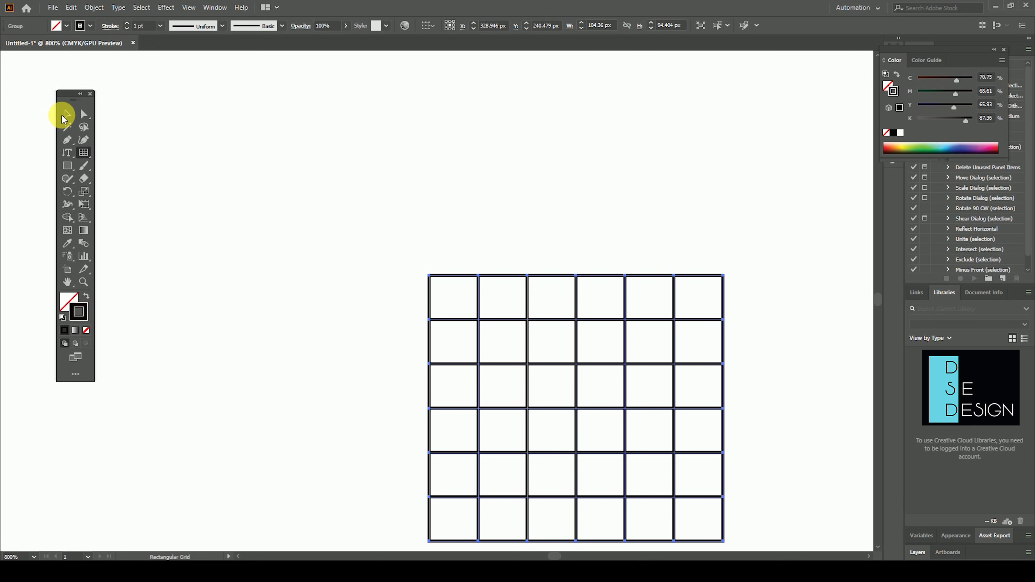
{"action": "left_click", "coordinate": [67, 114]}
{"action": "mouse_move", "coordinate": [480, 277]}
{"action": "left_mouse_down"}
{"action": "mouse_move", "coordinate": [323, 147]}
{"action": "mouse_move", "coordinate": [340, 144]}
{"action": "left_mouse_up"}
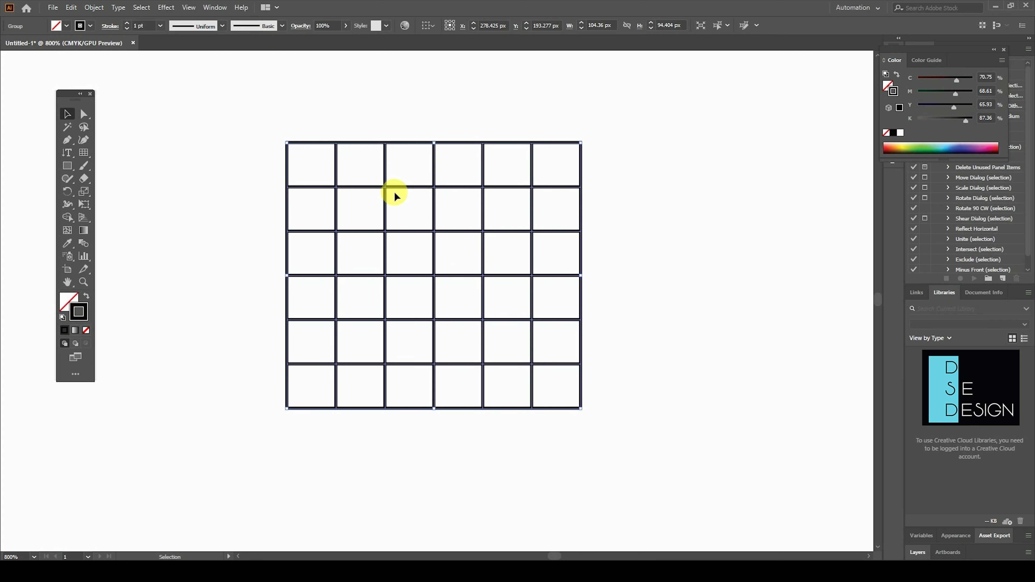
Step: Ungroup the grid and pull off and delete its outer frame rectangle
{"action": "right_click", "coordinate": [384, 187]}
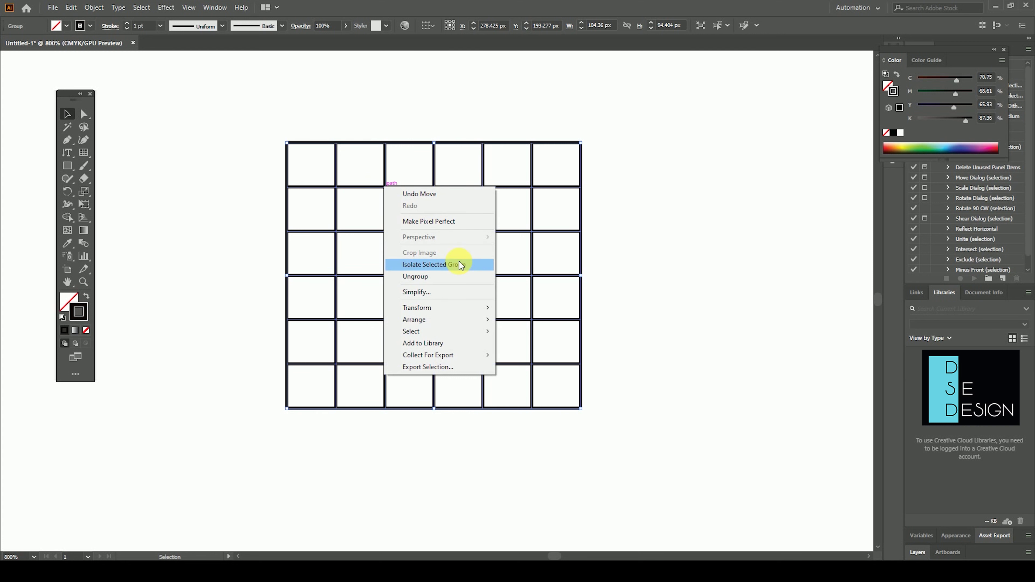
{"action": "left_click", "coordinate": [463, 277]}
{"action": "left_click", "coordinate": [607, 264]}
{"action": "left_click_drag", "start_coordinate": [583, 253], "coordinate": [790, 232]}
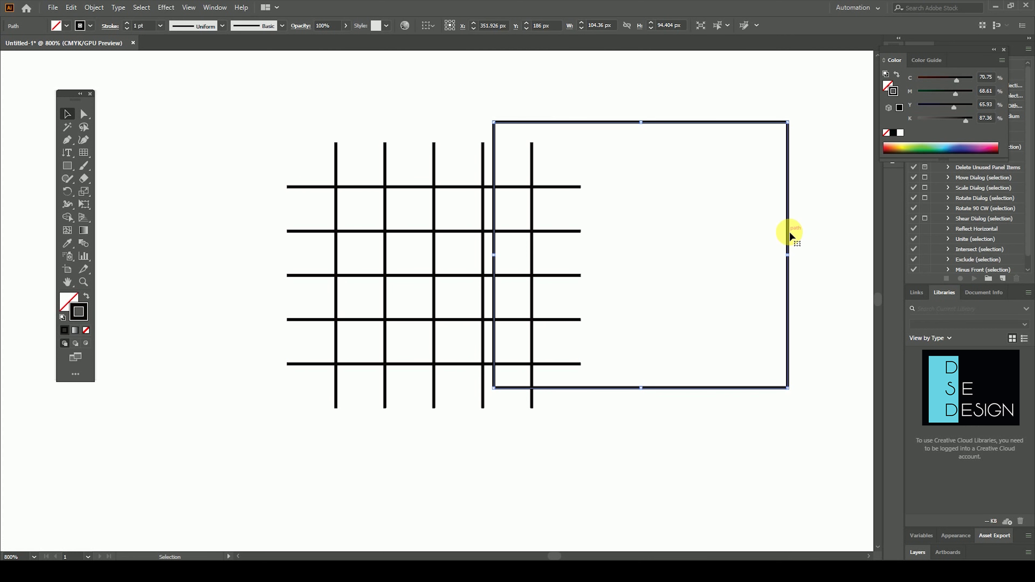
{"action": "key", "text": "Delete"}
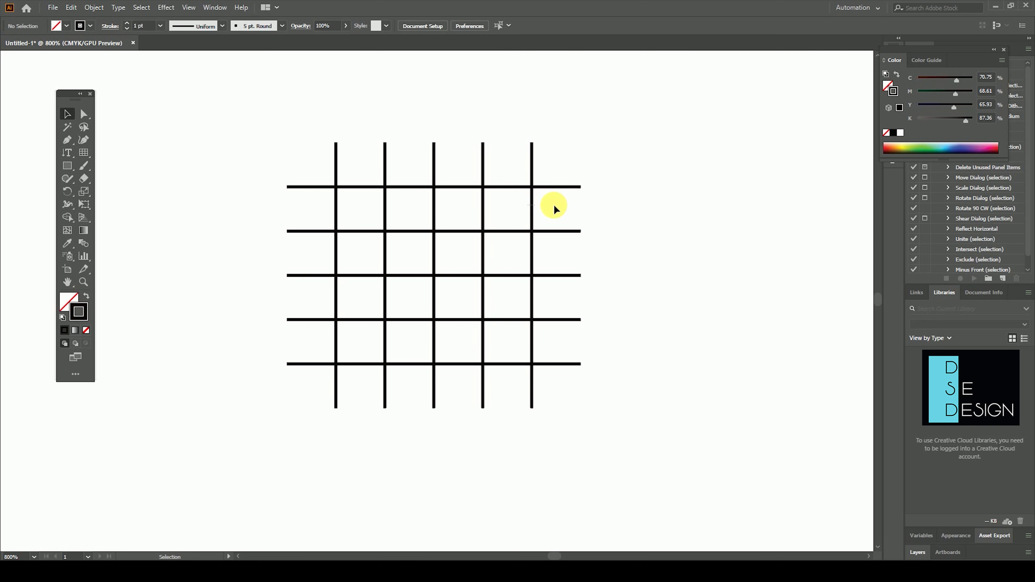
Step: Drag two vertical lines away, undo the move, and marquee-select all grid lines
{"action": "left_click", "coordinate": [529, 206]}
{"action": "left_click_drag", "start_coordinate": [534, 203], "coordinate": [774, 194]}
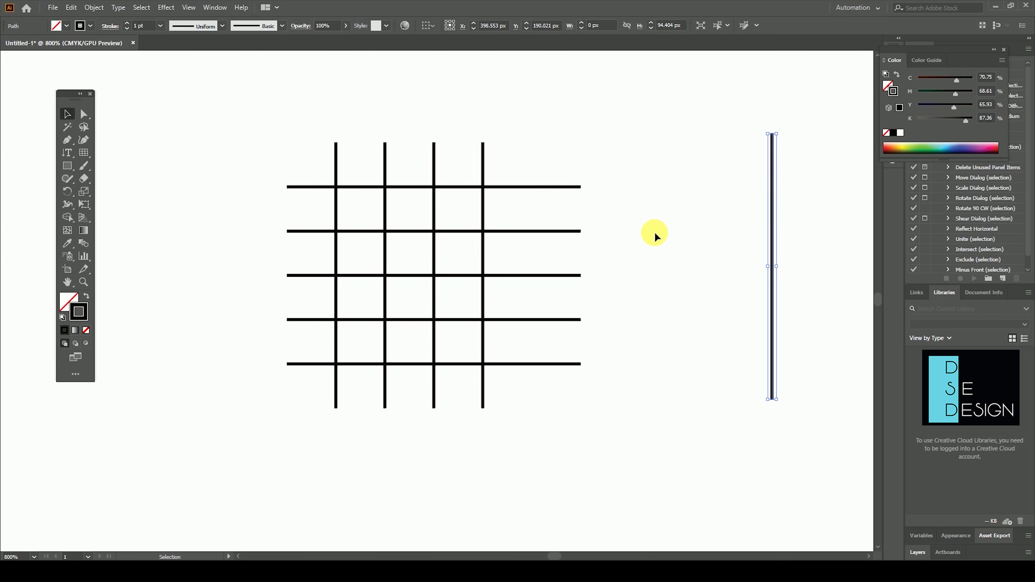
{"action": "left_click_drag", "start_coordinate": [489, 207], "coordinate": [674, 180]}
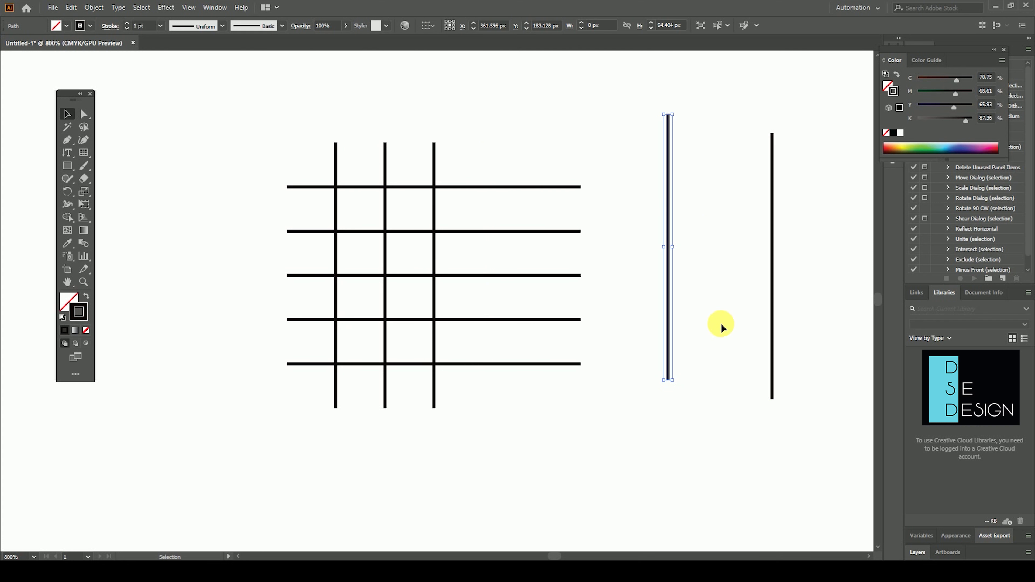
{"action": "key", "text": "a"}
{"action": "key", "text": "ctrl+z"}
{"action": "key", "text": "ctrl+z"}
{"action": "key", "text": "v"}
{"action": "left_click", "coordinate": [660, 274]}
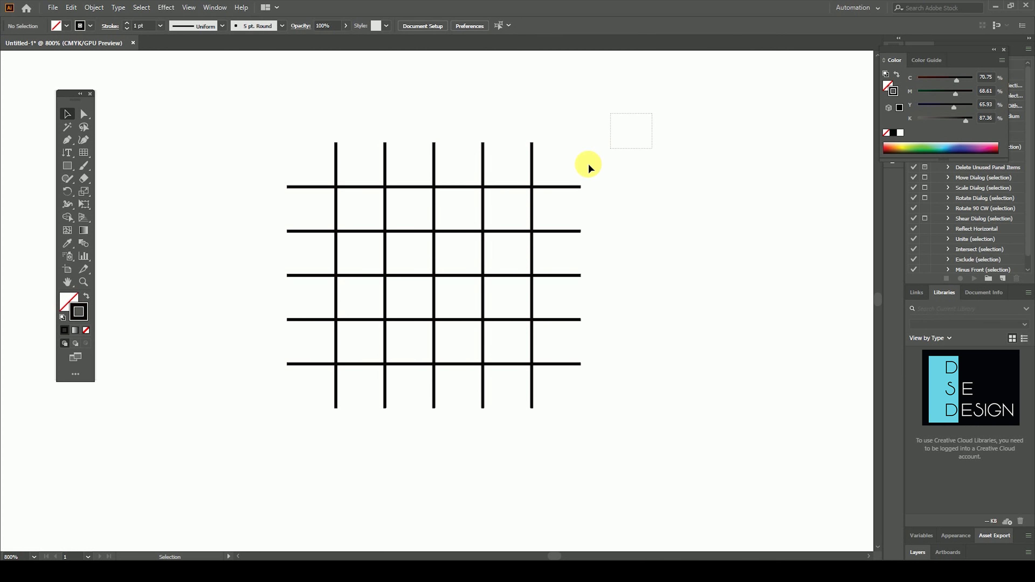
{"action": "left_click_drag", "start_coordinate": [589, 163], "coordinate": [235, 445]}
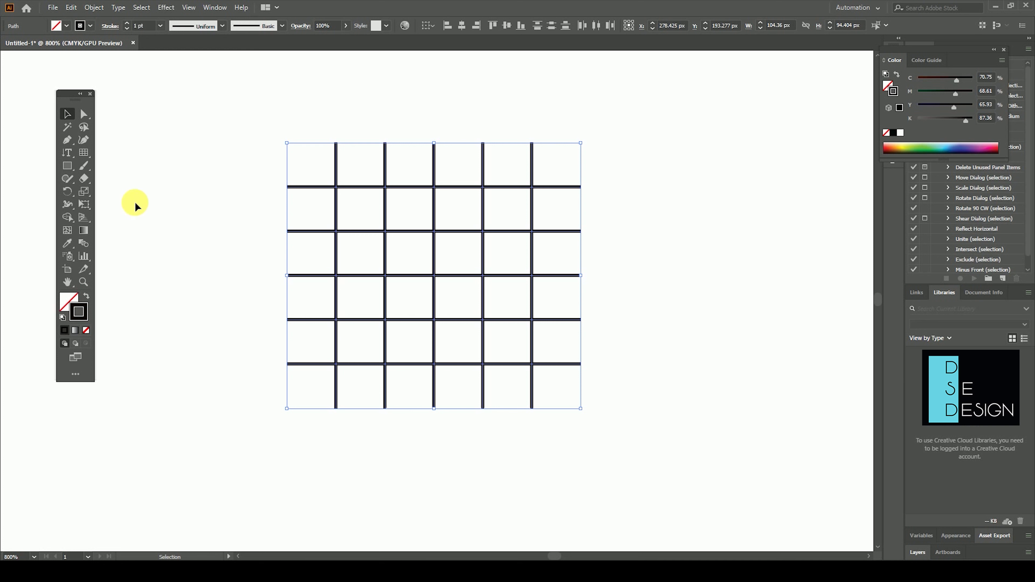
Step: Apply stroke Width Profile 1 so the grid lines taper at their ends
{"action": "left_click", "coordinate": [223, 26]}
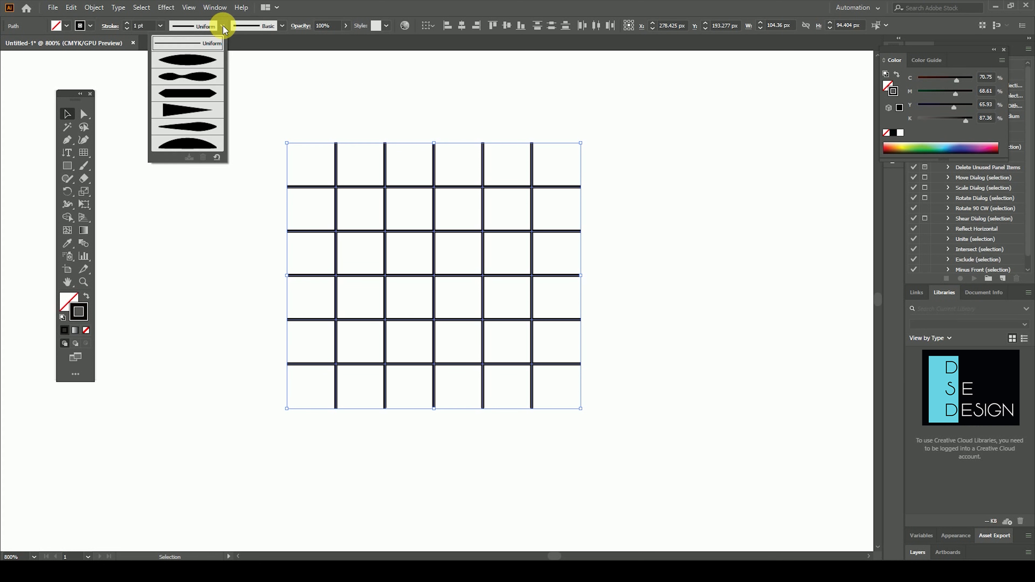
{"action": "left_click", "coordinate": [205, 61]}
{"action": "left_click", "coordinate": [223, 101]}
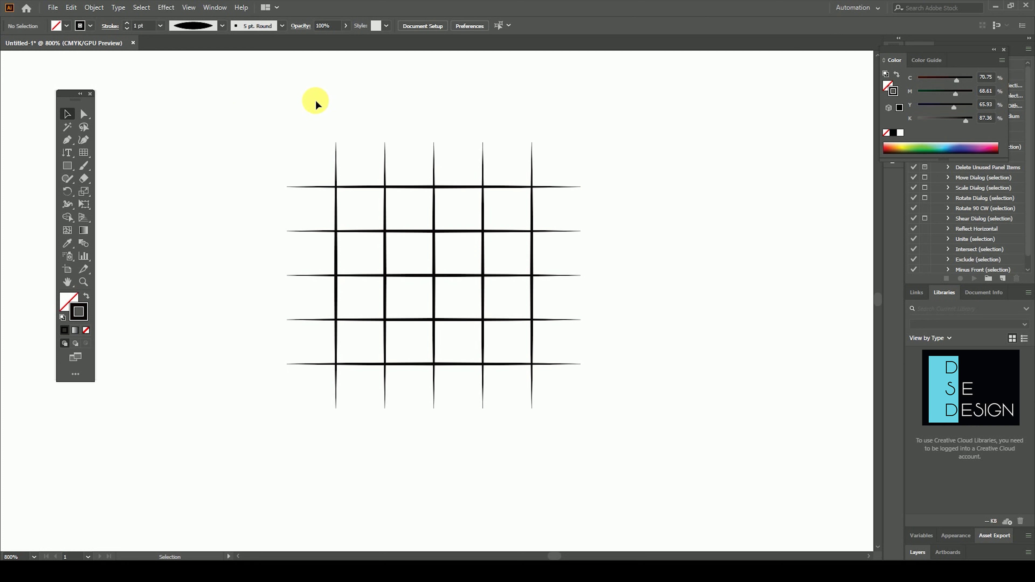
Step: Rotate the whole grid 45° into a diamond and shrink it to about 67 px
{"action": "mouse_move", "coordinate": [643, 119]}
{"action": "left_mouse_down"}
{"action": "mouse_move", "coordinate": [234, 386]}
{"action": "mouse_move", "coordinate": [221, 416]}
{"action": "left_mouse_up"}
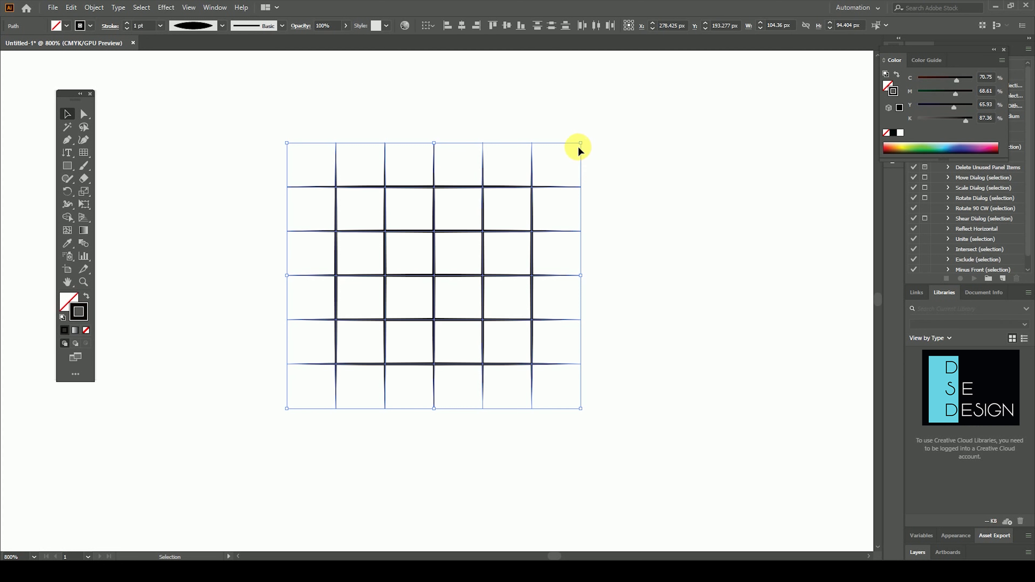
{"action": "left_click_drag", "start_coordinate": [587, 141], "coordinate": [408, 135]}
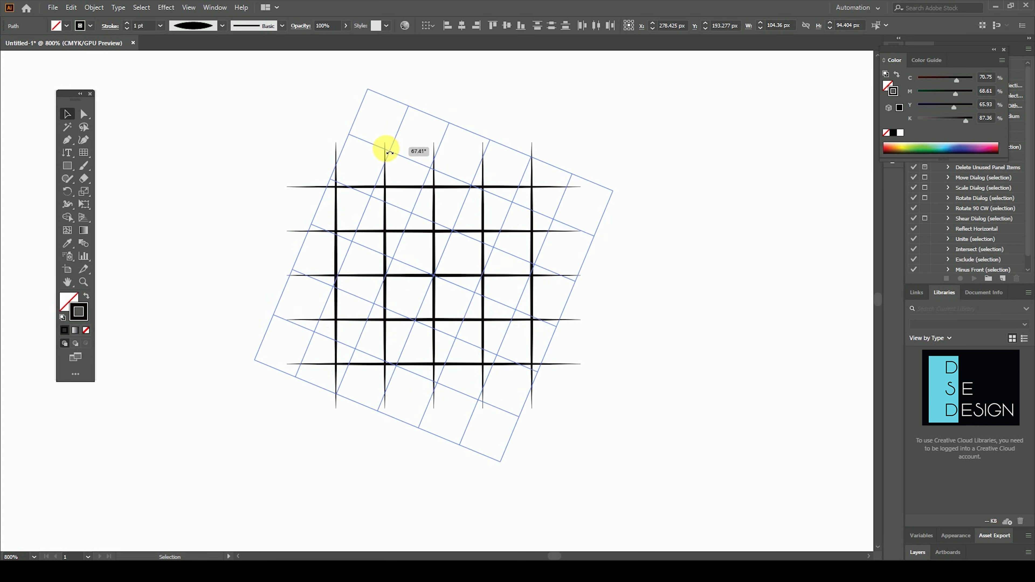
{"action": "left_click_drag", "start_coordinate": [408, 135], "coordinate": [442, 145]}
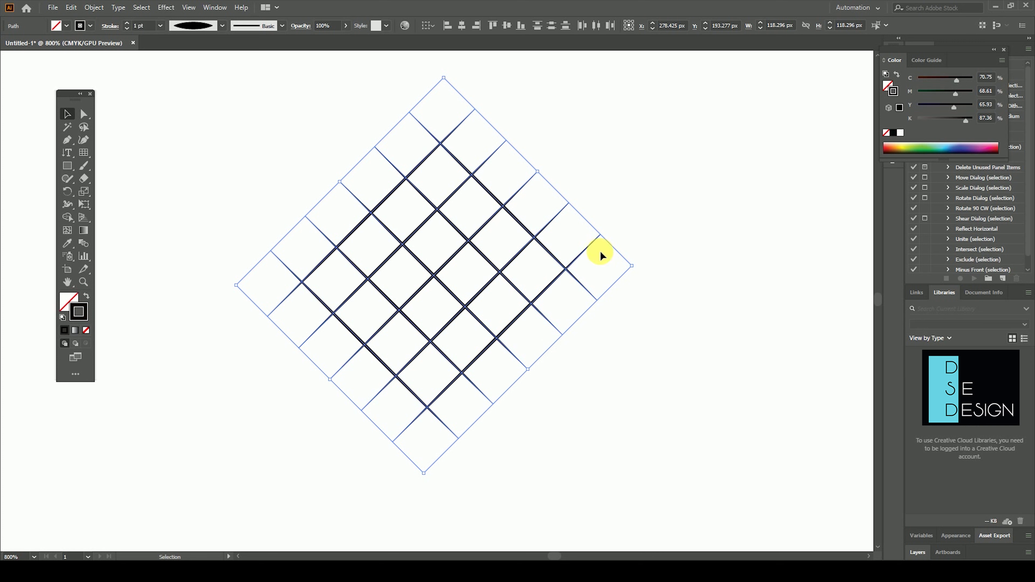
{"action": "left_click_drag", "start_coordinate": [451, 80], "coordinate": [405, 219]}
Step: Move the grid up-left and Alt-duplicate a copy directly to its right
{"action": "left_click_drag", "start_coordinate": [450, 304], "coordinate": [332, 168]}
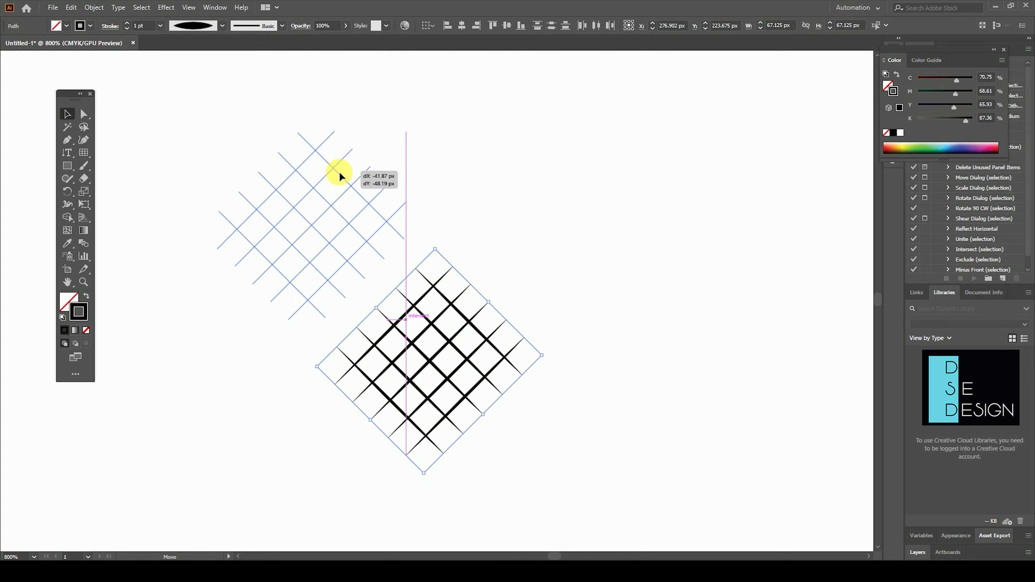
{"action": "left_click", "coordinate": [457, 160]}
{"action": "left_click", "coordinate": [347, 281]}
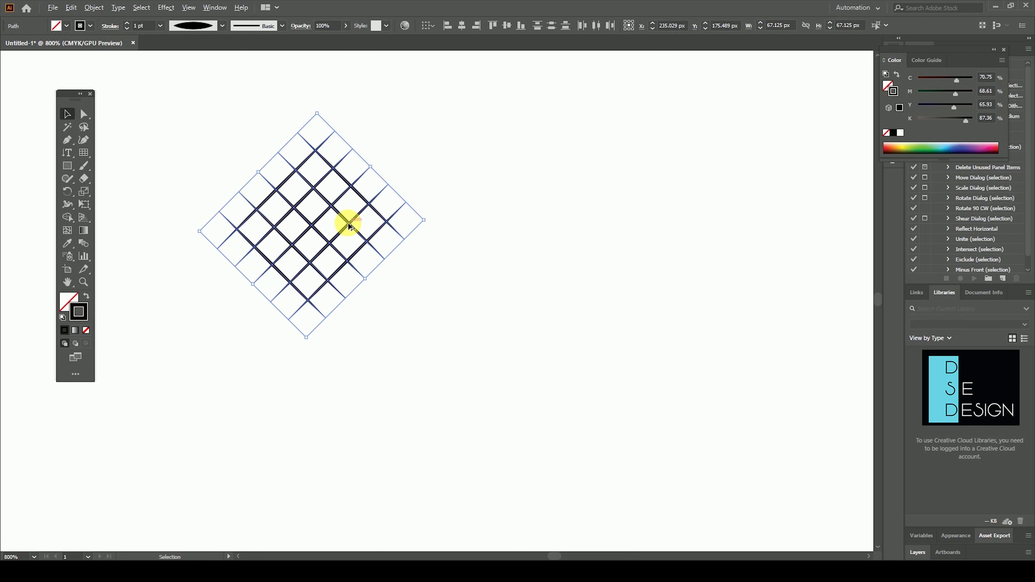
{"action": "left_click_drag", "start_coordinate": [456, 97], "coordinate": [198, 344]}
{"action": "left_click", "coordinate": [306, 223]}
{"action": "left_click_drag", "start_coordinate": [311, 227], "coordinate": [502, 228]}
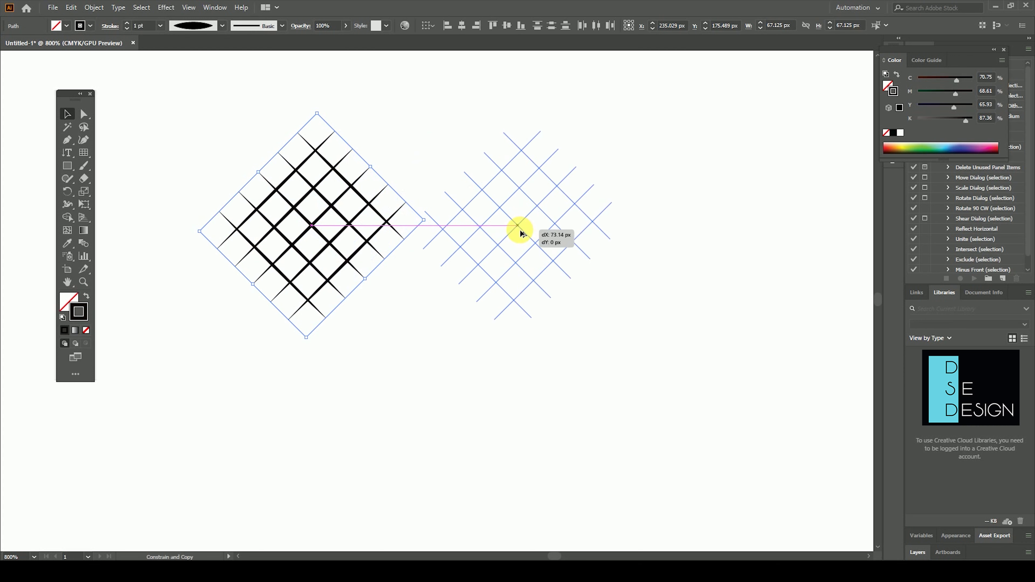
{"action": "key", "text": "alt+shift"}
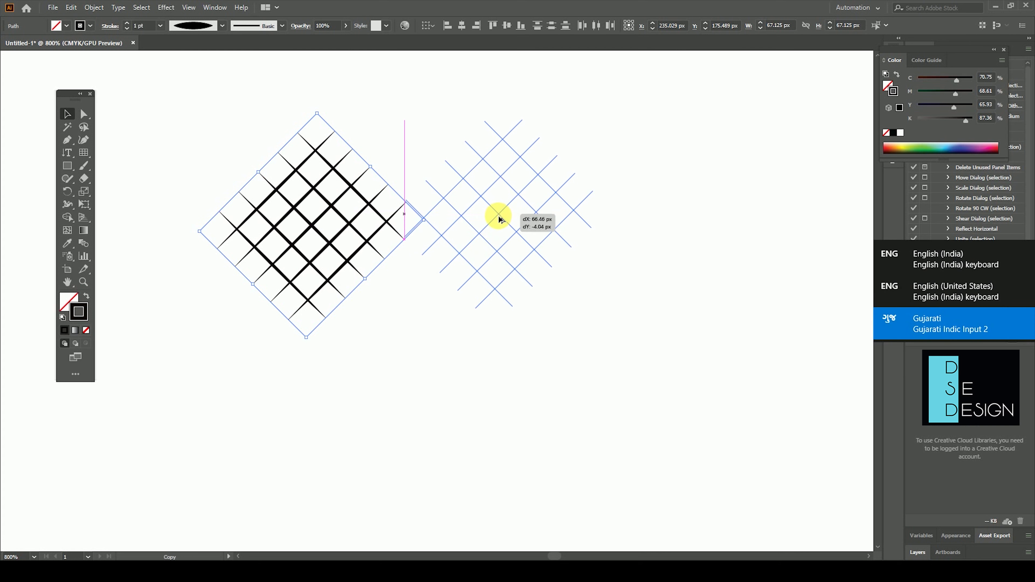
{"action": "left_click_drag", "start_coordinate": [502, 228], "coordinate": [498, 219]}
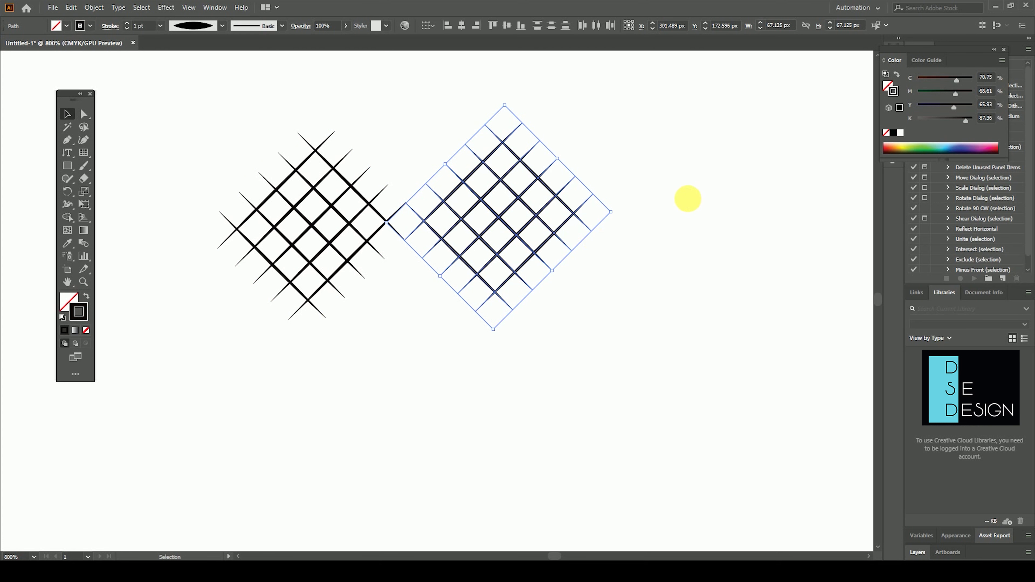
{"action": "left_click", "coordinate": [662, 151]}
Step: Copy both grids downward to form a two-by-two block of four grids
{"action": "left_click_drag", "start_coordinate": [688, 131], "coordinate": [209, 308]}
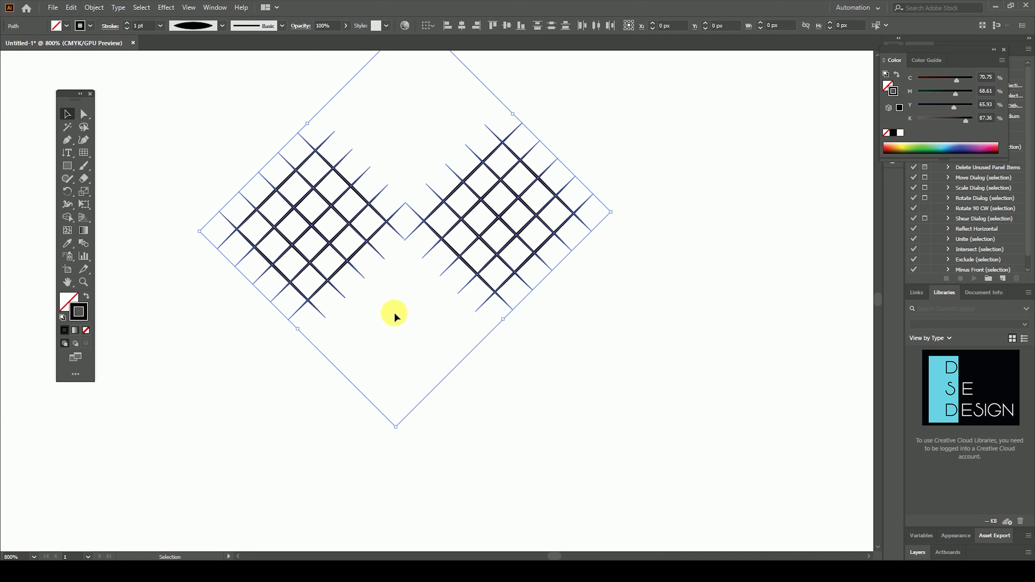
{"action": "left_click_drag", "start_coordinate": [498, 148], "coordinate": [476, 330]}
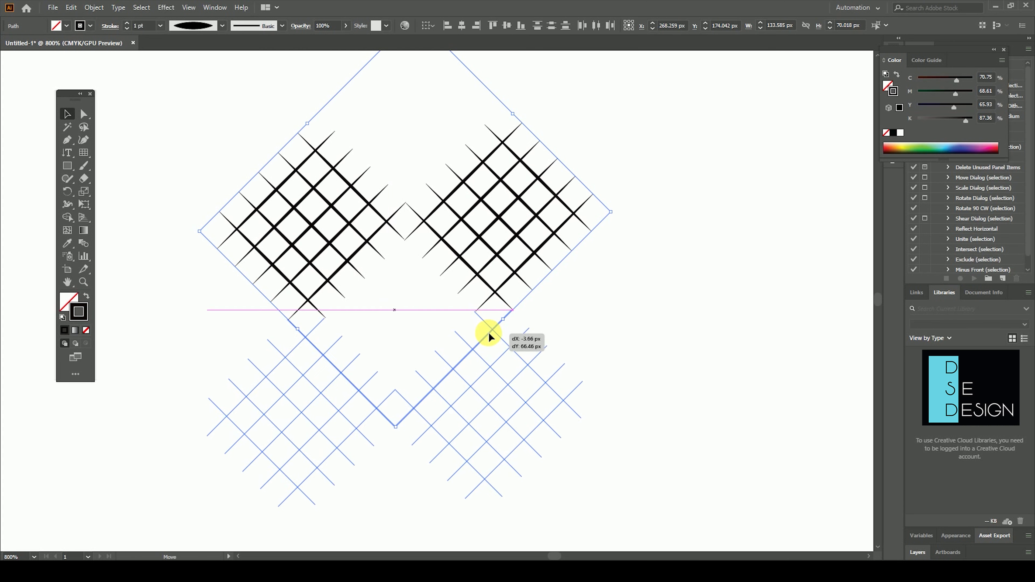
{"action": "left_click_drag", "start_coordinate": [476, 329], "coordinate": [490, 331]}
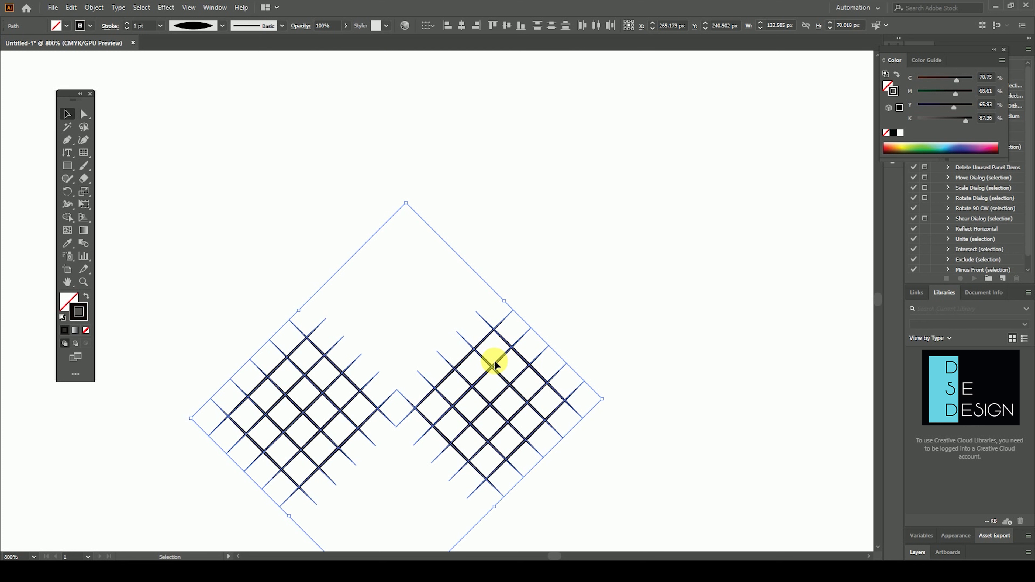
{"action": "key", "text": "ctrl+z"}
{"action": "left_click_drag", "start_coordinate": [467, 228], "coordinate": [473, 413]}
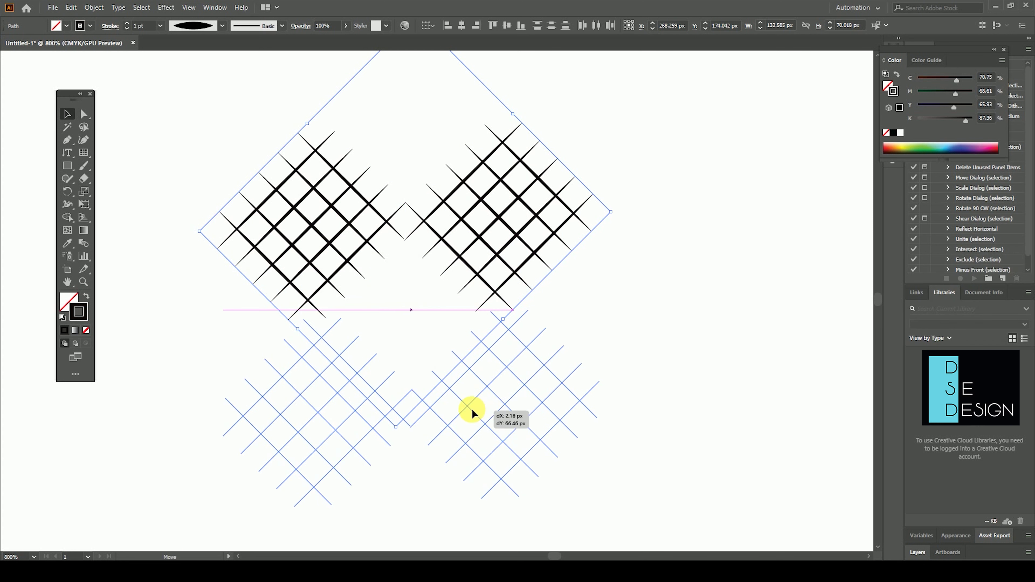
{"action": "mouse_move", "coordinate": [472, 413]}
{"action": "left_mouse_down"}
{"action": "mouse_move", "coordinate": [458, 413]}
{"action": "mouse_move", "coordinate": [465, 405]}
{"action": "left_mouse_up"}
{"action": "left_click", "coordinate": [688, 274]}
{"action": "mouse_move", "coordinate": [687, 274]}
{"action": "left_mouse_down"}
{"action": "mouse_move", "coordinate": [657, 323]}
{"action": "mouse_move", "coordinate": [668, 319]}
{"action": "left_mouse_up"}
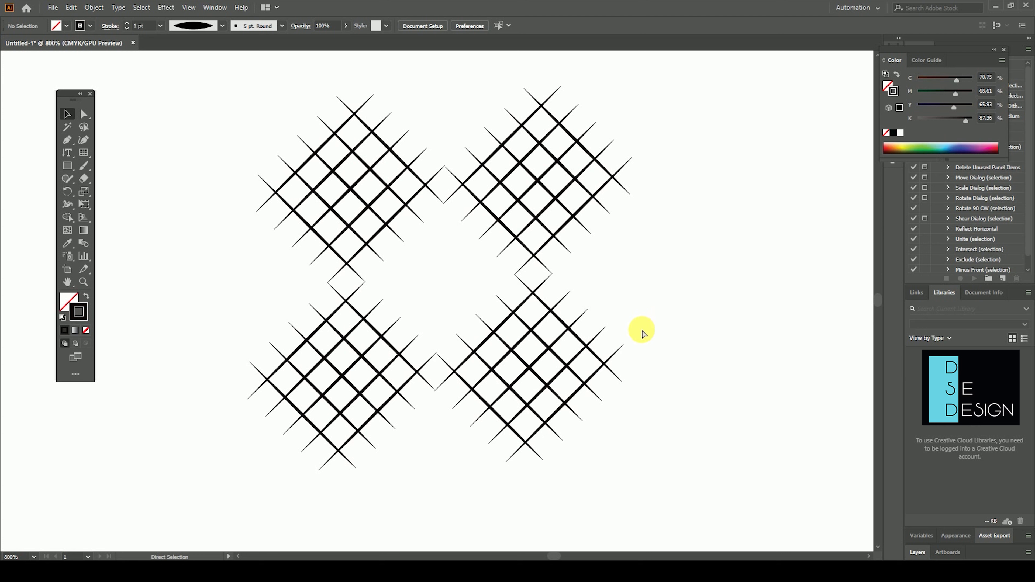
{"action": "key", "text": "ctrl+minus"}
Step: Move the four grids up-left and group them together
{"action": "left_click_drag", "start_coordinate": [608, 97], "coordinate": [291, 455]}
{"action": "left_click_drag", "start_coordinate": [498, 251], "coordinate": [405, 240]}
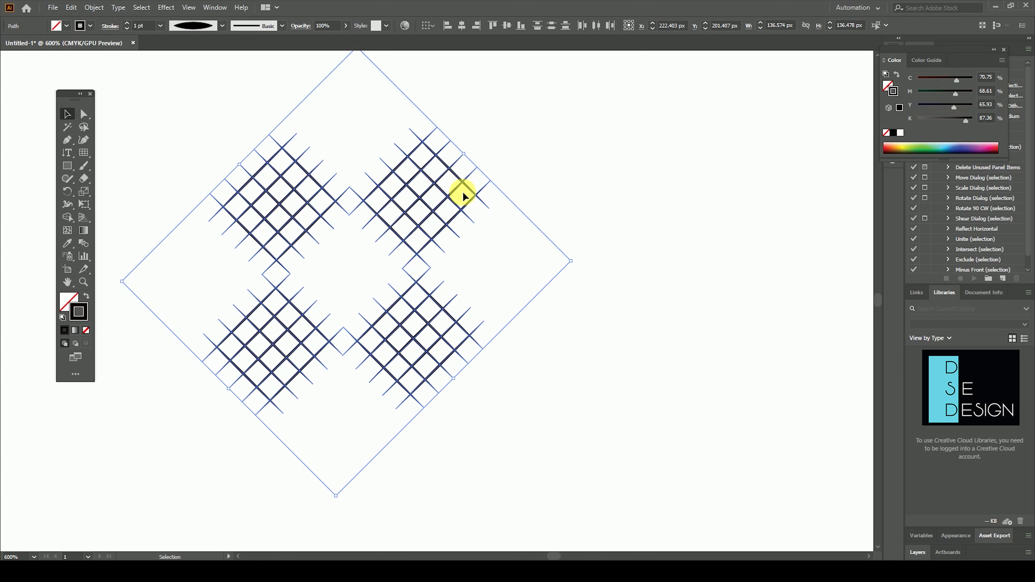
{"action": "key", "text": "a"}
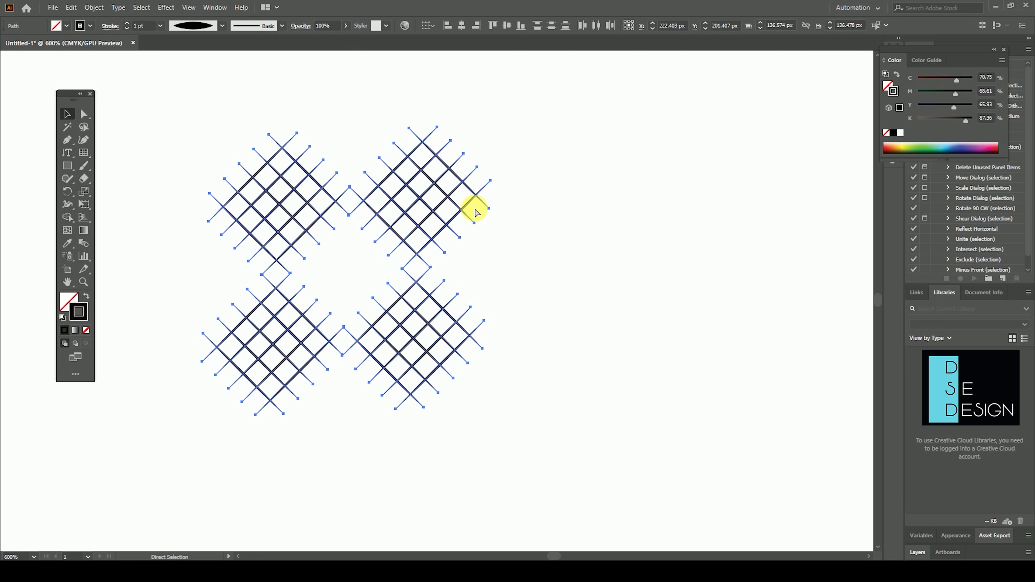
{"action": "key", "text": "v"}
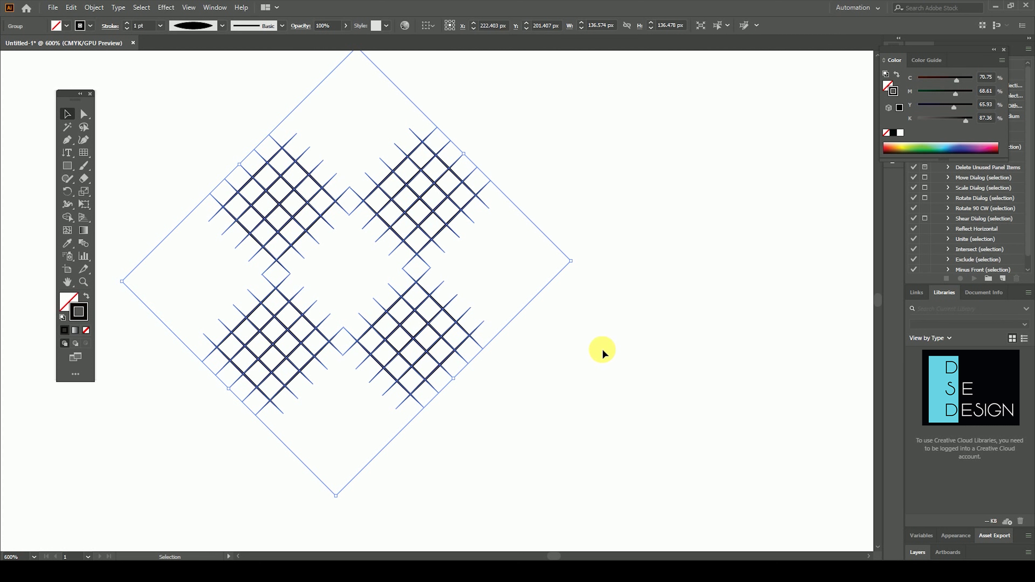
Step: Duplicate the group, shrink it to about 34 px, and center it in the gap
{"action": "left_click_drag", "start_coordinate": [424, 202], "coordinate": [493, 221]}
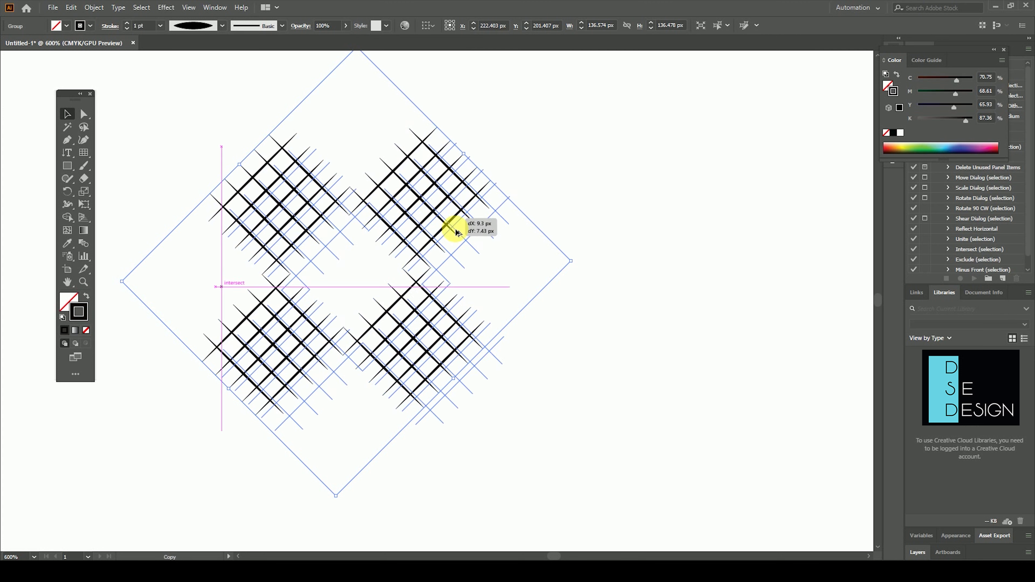
{"action": "left_click_drag", "start_coordinate": [624, 313], "coordinate": [316, 289]}
{"action": "left_click_drag", "start_coordinate": [241, 321], "coordinate": [346, 258]}
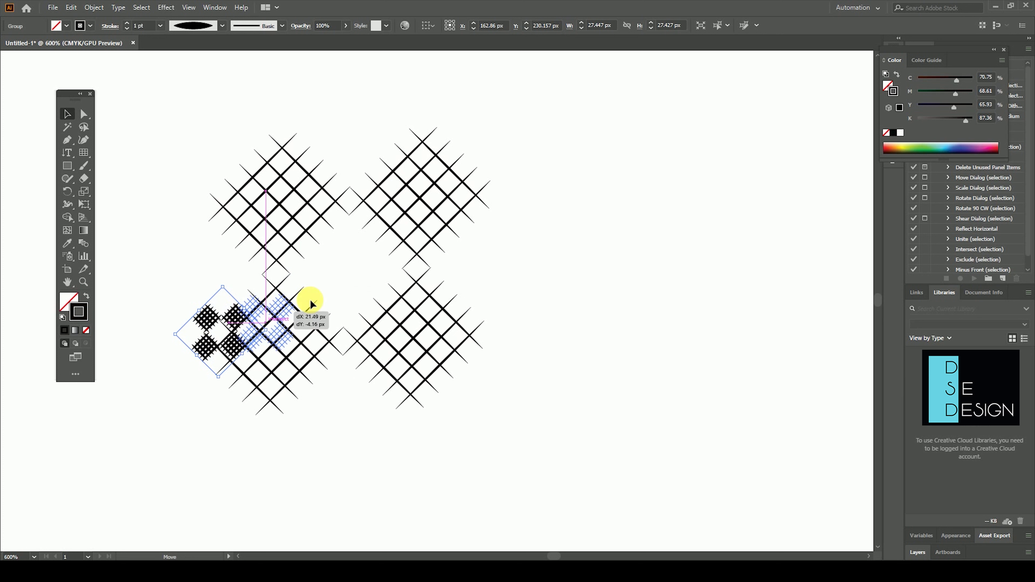
{"action": "left_click", "coordinate": [528, 265]}
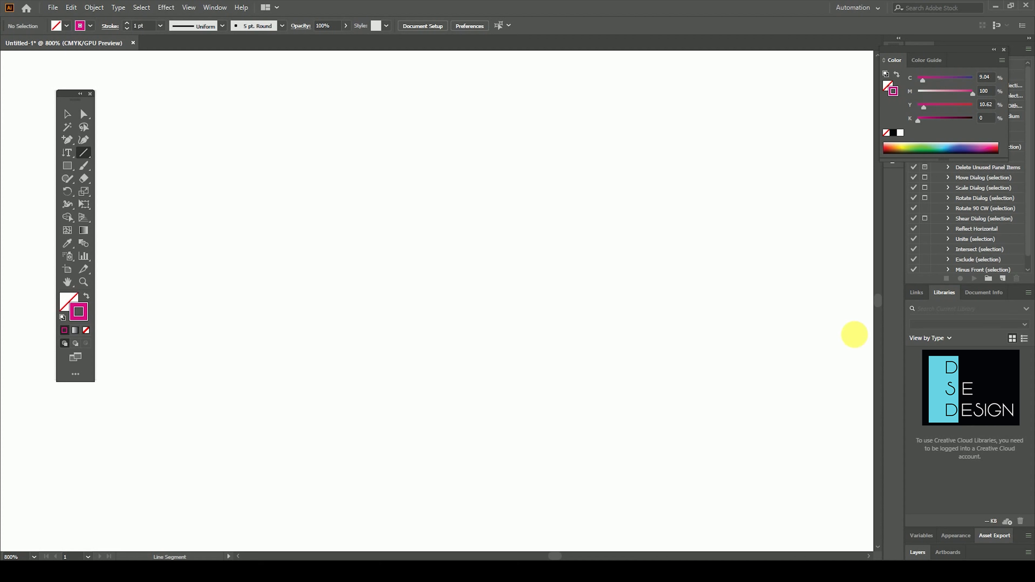
Step: Draw a magenta polar grid with the Polar Grid Tool and move it up-left
{"action": "left_click", "coordinate": [88, 157]}
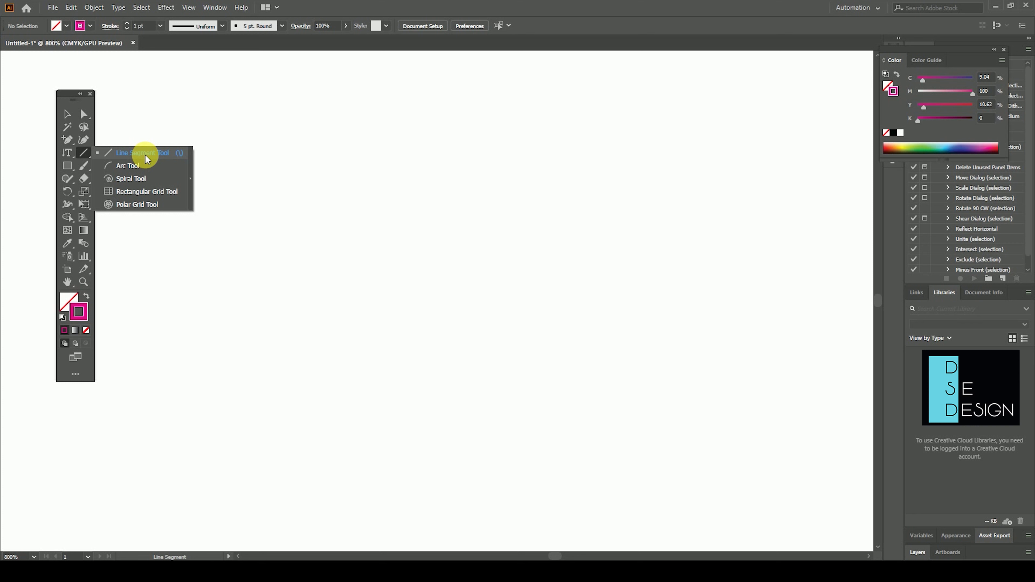
{"action": "left_click", "coordinate": [151, 205]}
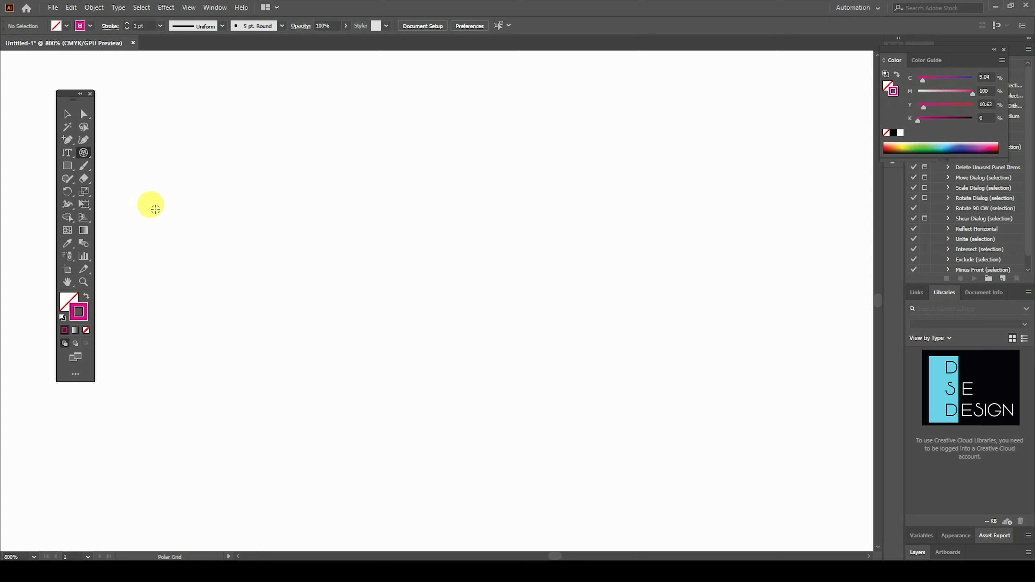
{"action": "left_click_drag", "start_coordinate": [369, 227], "coordinate": [561, 403]}
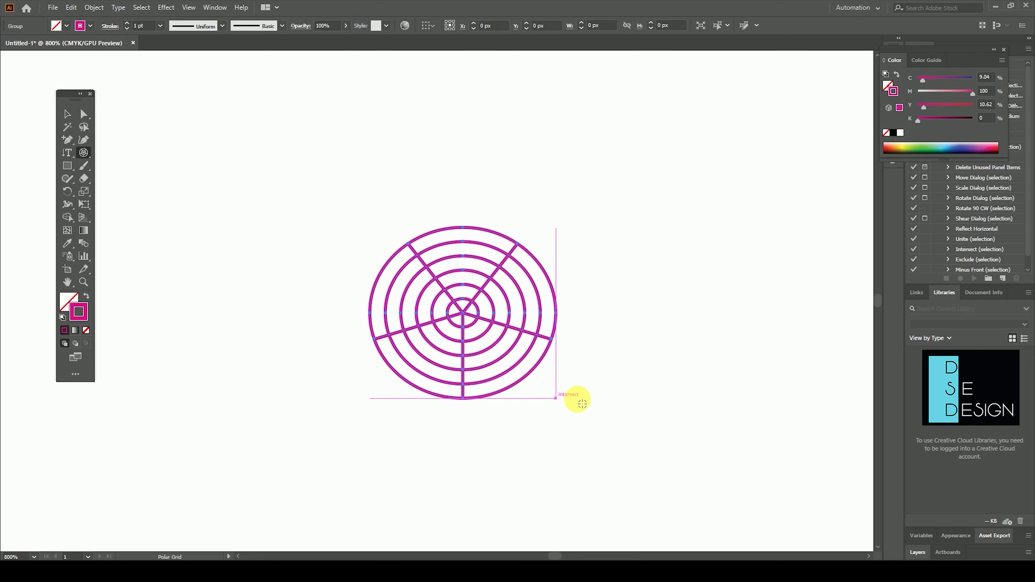
{"action": "left_click", "coordinate": [77, 117]}
{"action": "left_click_drag", "start_coordinate": [517, 273], "coordinate": [455, 232]}
{"action": "left_click", "coordinate": [569, 234]}
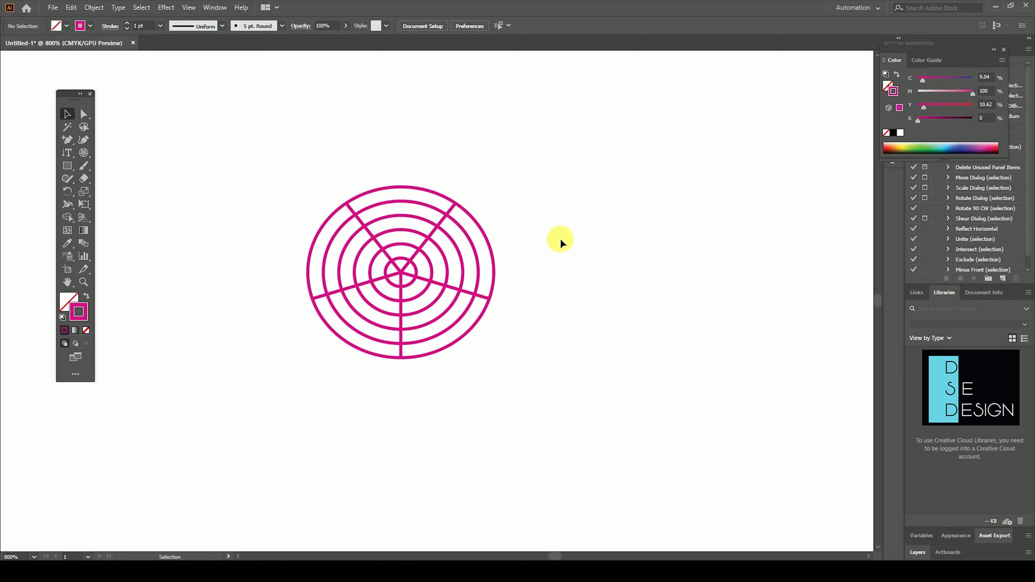
Step: Ungroup the polar grid and delete its spoke lines
{"action": "left_click", "coordinate": [443, 257]}
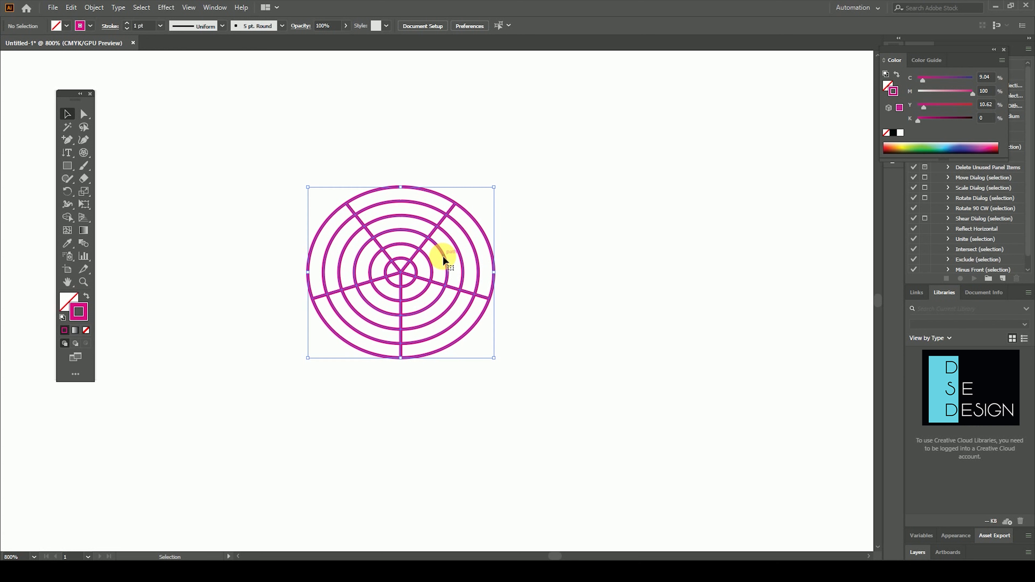
{"action": "right_click", "coordinate": [443, 260]}
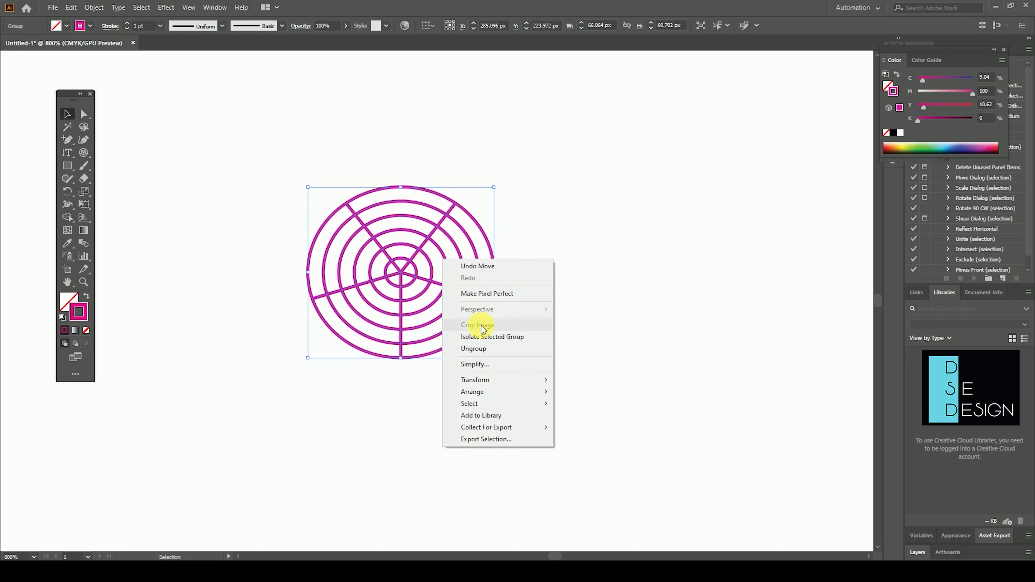
{"action": "left_click", "coordinate": [496, 349]}
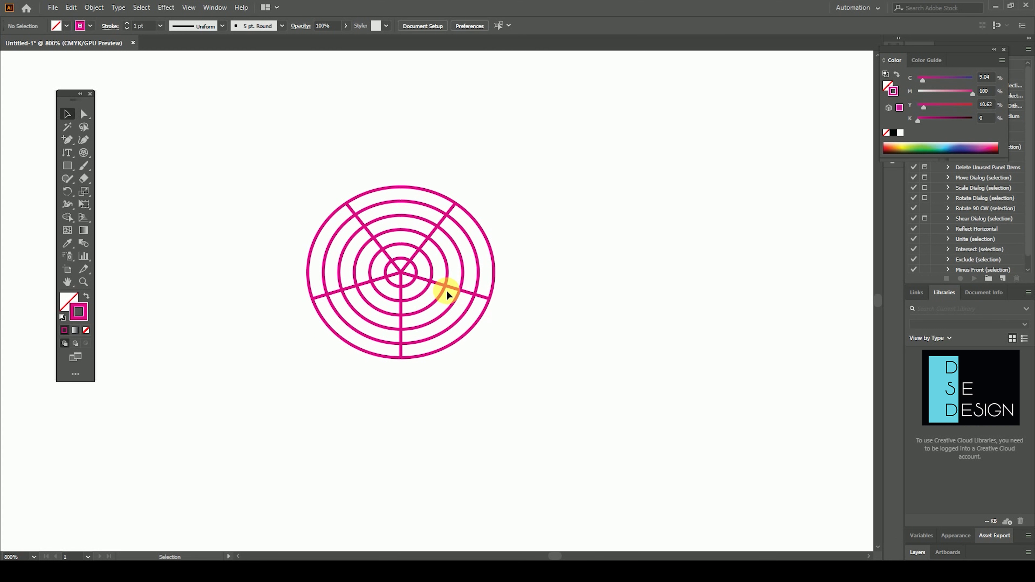
{"action": "left_click_drag", "start_coordinate": [454, 286], "coordinate": [681, 201]}
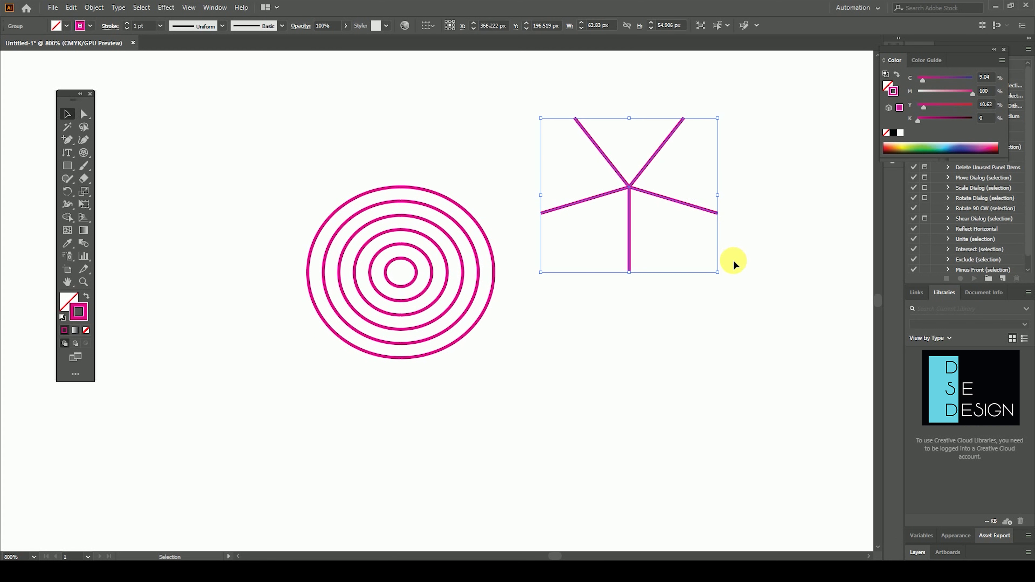
{"action": "key", "text": "Delete"}
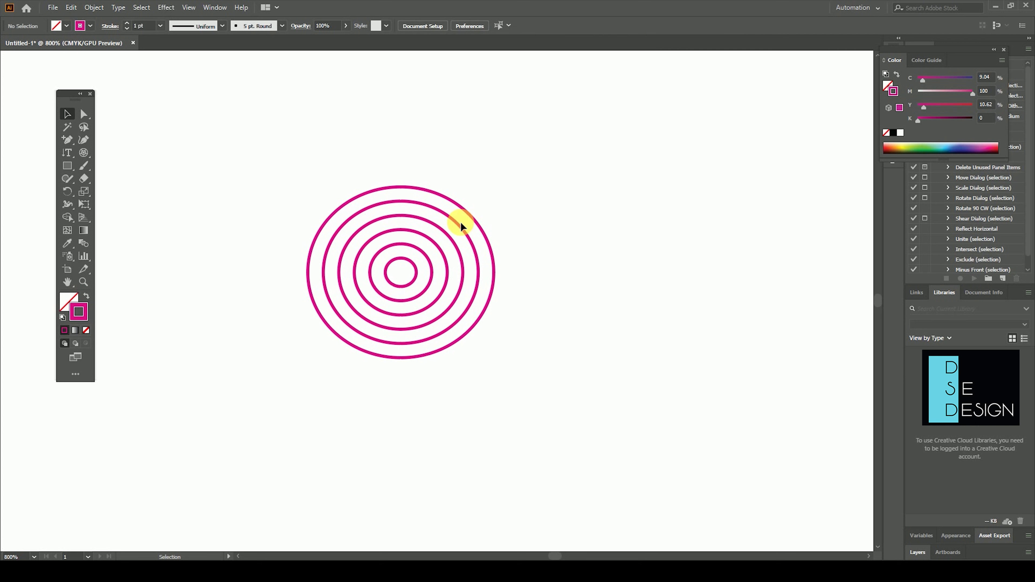
Step: Ungroup the concentric circles into separate rings, keeping them in place
{"action": "left_click_drag", "start_coordinate": [472, 220], "coordinate": [807, 185]}
{"action": "left_click_drag", "start_coordinate": [727, 224], "coordinate": [391, 214]}
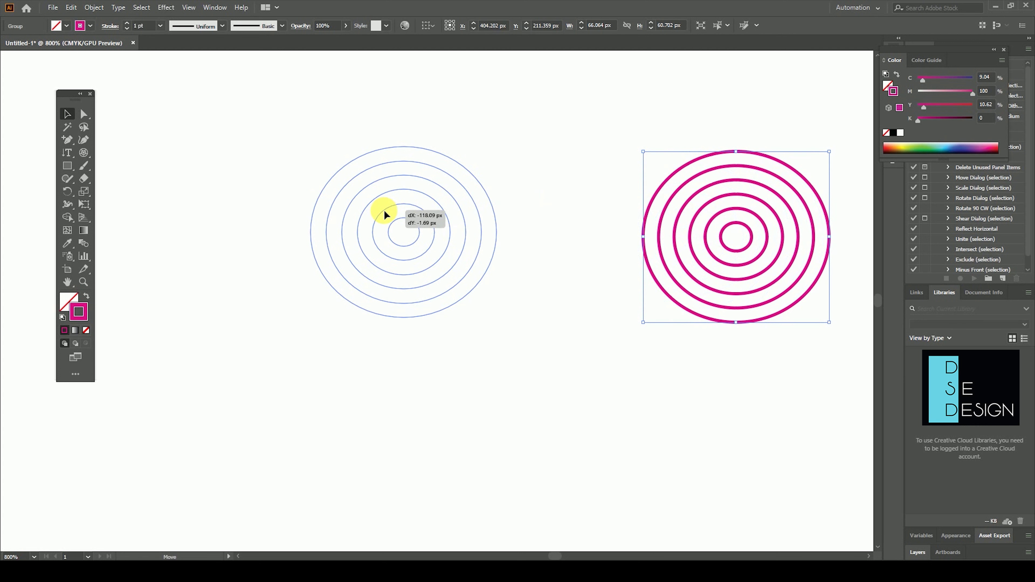
{"action": "right_click", "coordinate": [391, 215]}
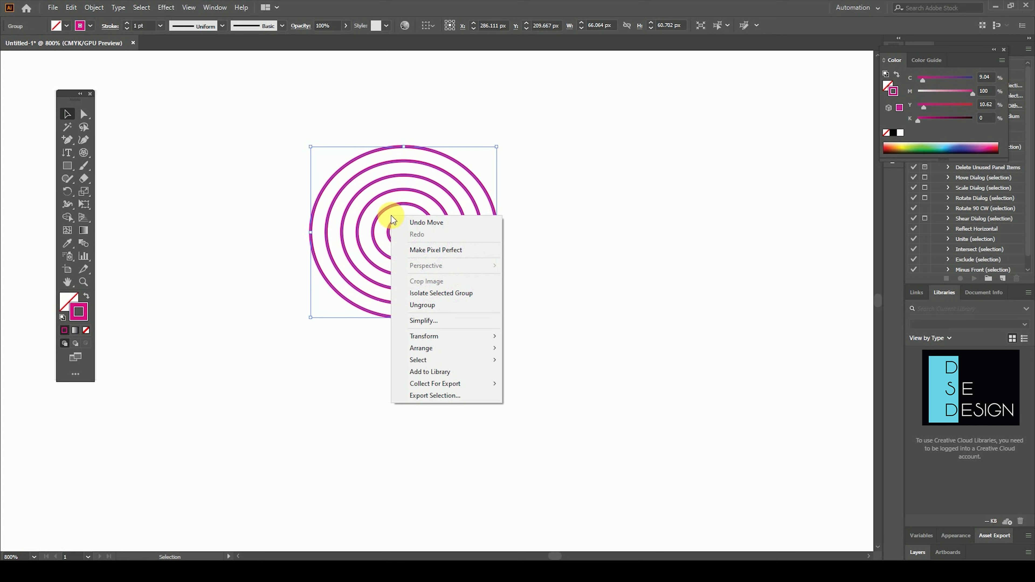
{"action": "left_click", "coordinate": [453, 309]}
{"action": "left_click_drag", "start_coordinate": [387, 235], "coordinate": [583, 208]}
{"action": "left_click_drag", "start_coordinate": [493, 220], "coordinate": [699, 167]}
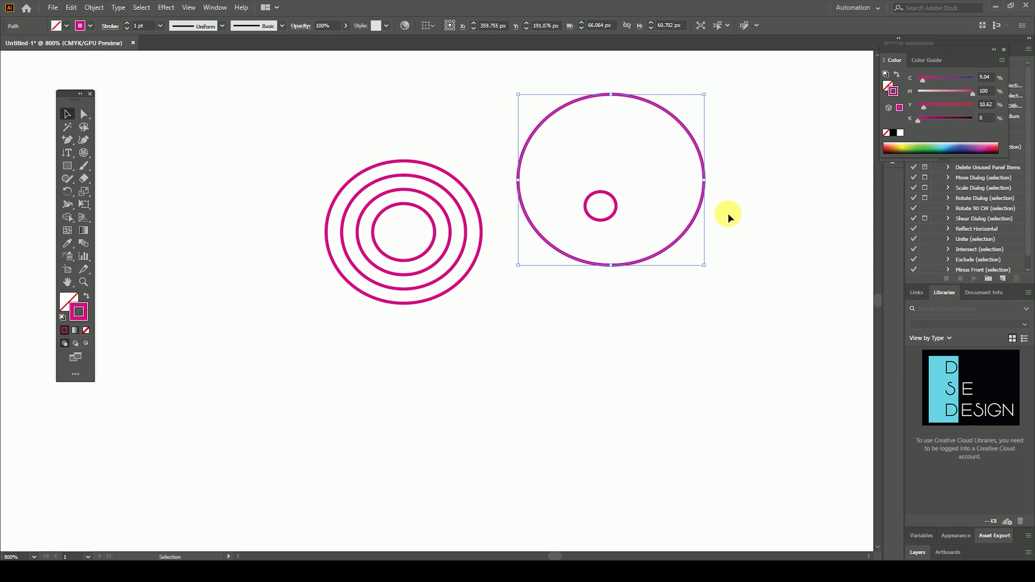
{"action": "key", "text": "ctrl+z"}
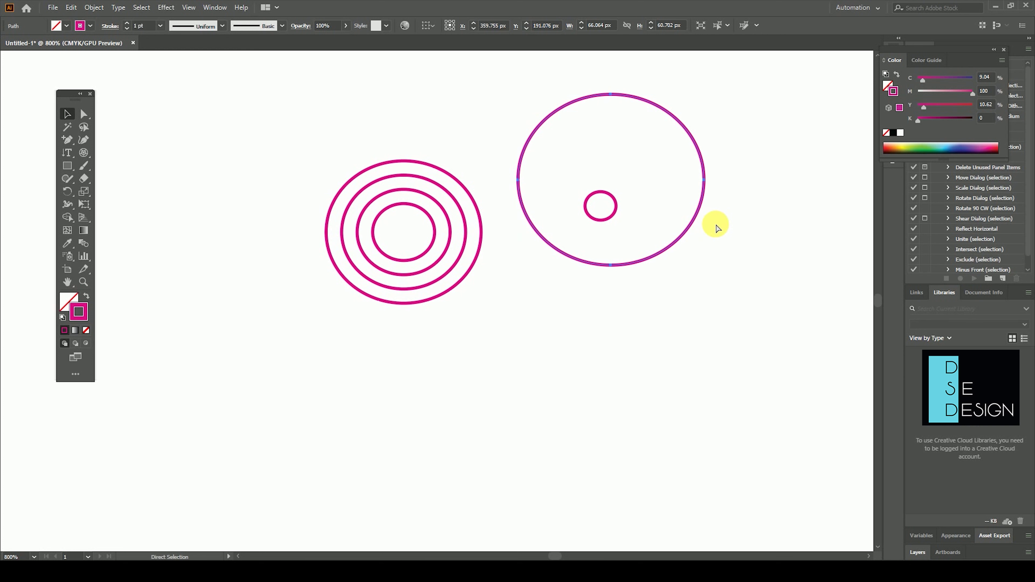
{"action": "key", "text": "ctrl+z"}
{"action": "key", "text": "ctrl+z"}
{"action": "left_click", "coordinate": [716, 227]}
{"action": "left_click", "coordinate": [418, 232]}
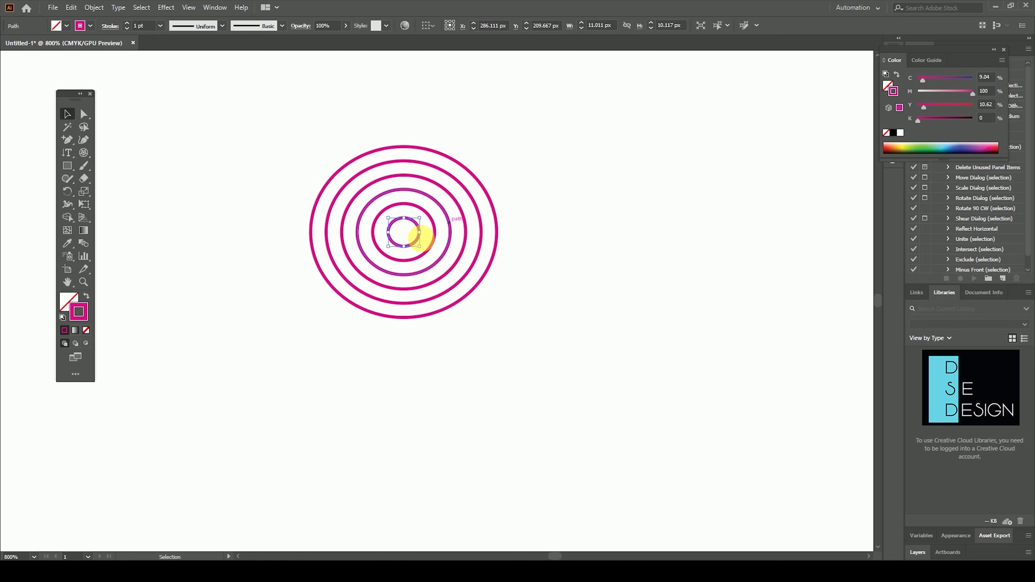
Step: Fill the inner circle magenta and the next circle solid dark green
{"action": "left_click", "coordinate": [92, 300]}
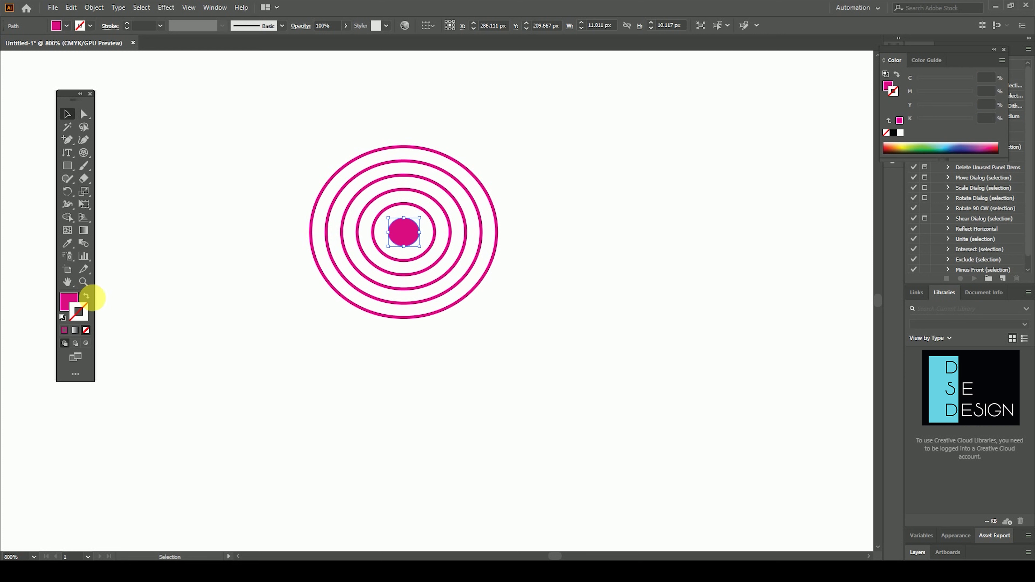
{"action": "left_click", "coordinate": [152, 310]}
{"action": "left_click", "coordinate": [427, 211]}
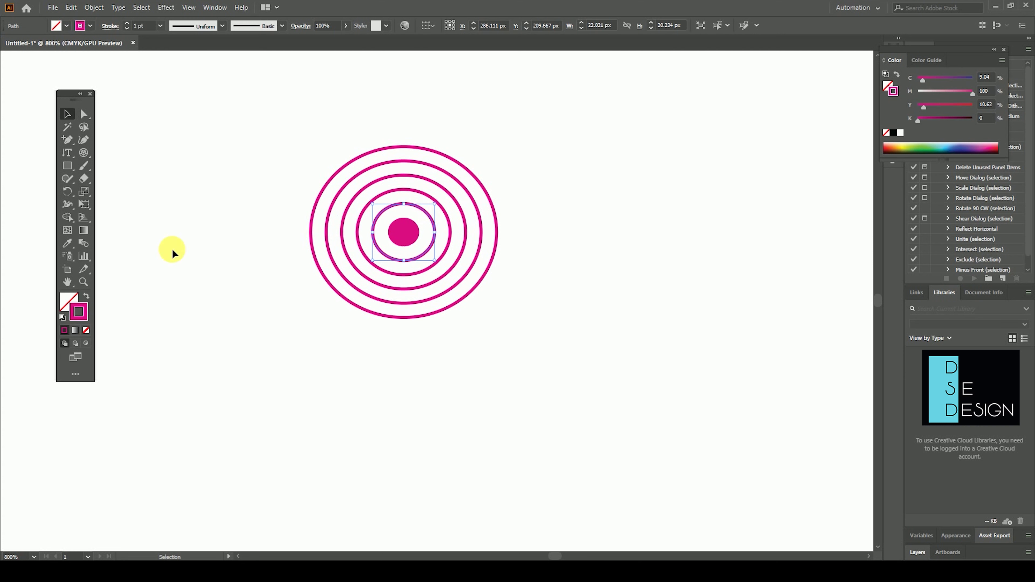
{"action": "left_click", "coordinate": [84, 310]}
{"action": "double_click", "coordinate": [87, 311]}
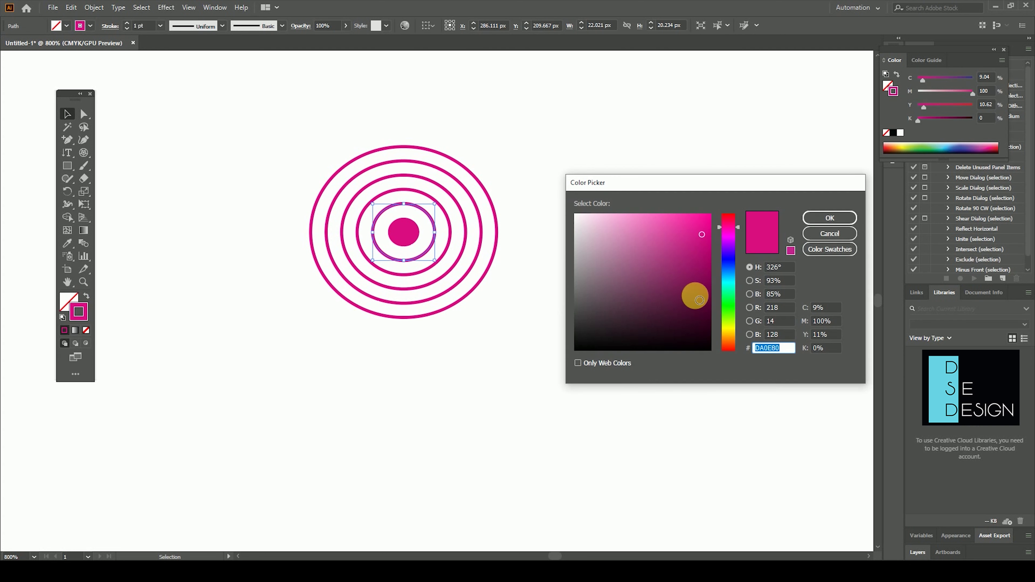
{"action": "left_click", "coordinate": [729, 311]}
{"action": "left_click", "coordinate": [709, 292]}
{"action": "left_click", "coordinate": [809, 219]}
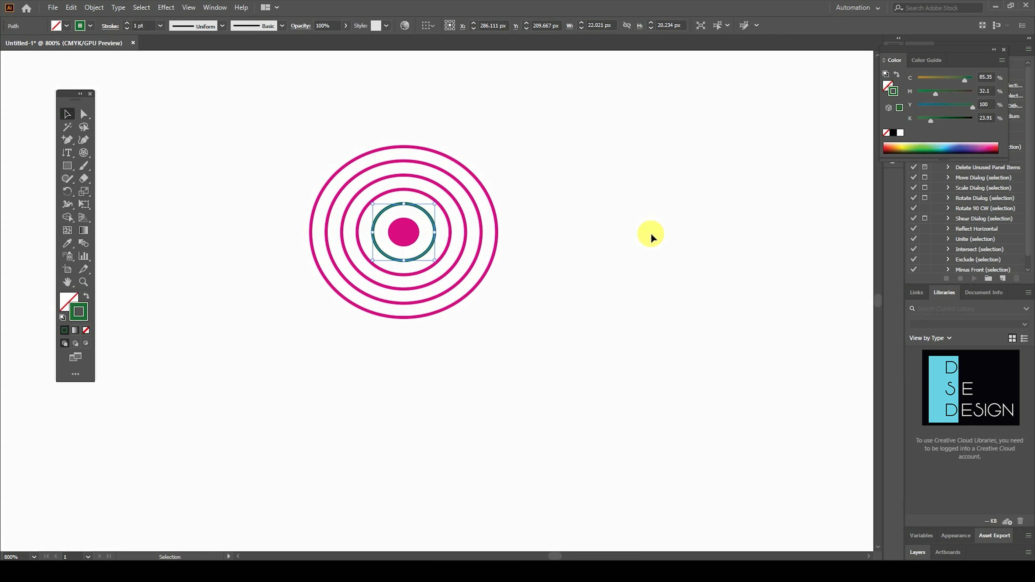
{"action": "left_click", "coordinate": [87, 296]}
{"action": "left_click", "coordinate": [198, 310]}
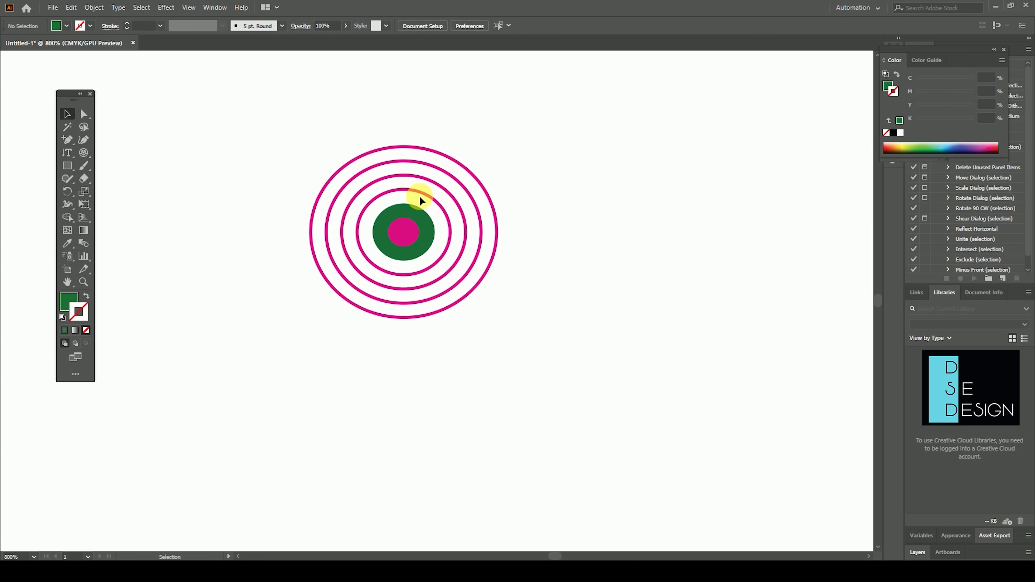
Step: Fill the next ring outward solid red
{"action": "left_click", "coordinate": [433, 199]}
{"action": "double_click", "coordinate": [80, 311]}
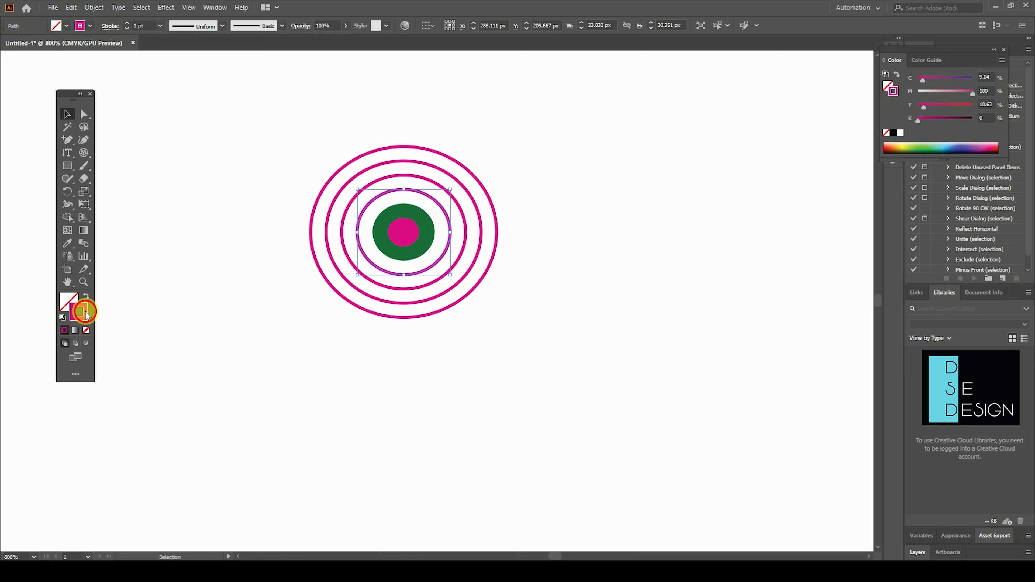
{"action": "left_click_drag", "start_coordinate": [719, 277], "coordinate": [737, 208]}
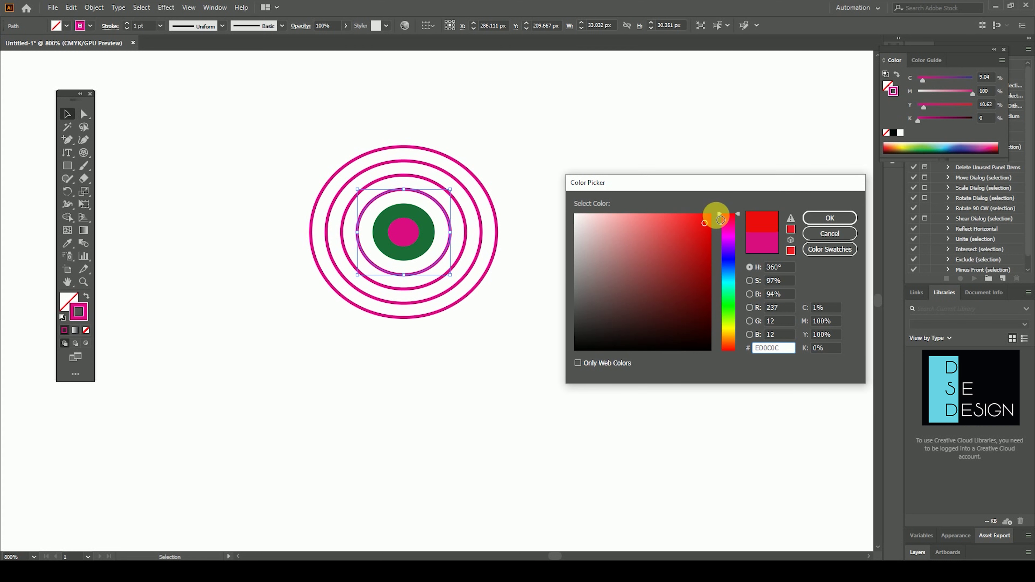
{"action": "left_click", "coordinate": [828, 218]}
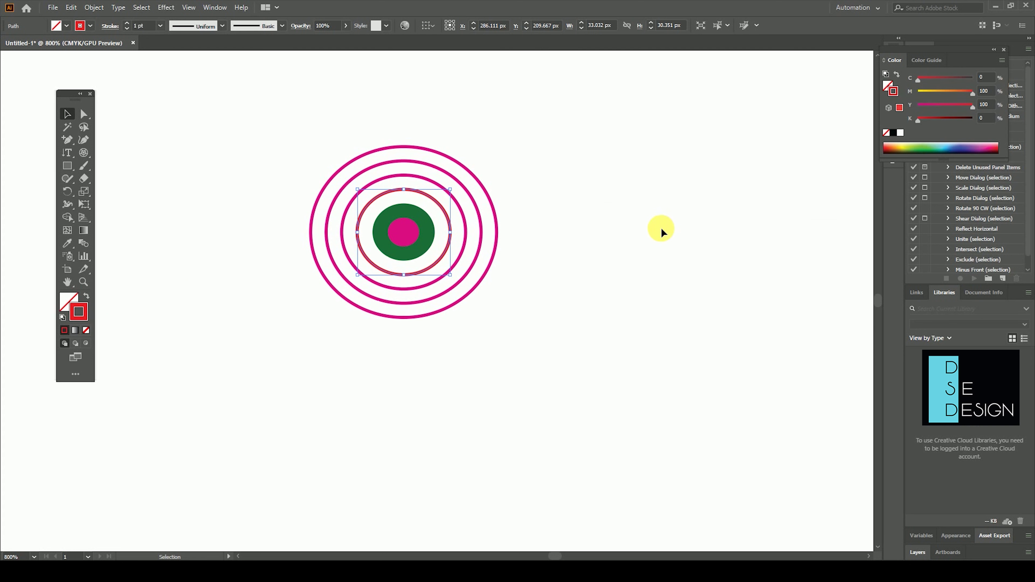
{"action": "left_click", "coordinate": [87, 296]}
{"action": "left_click", "coordinate": [439, 184]}
Step: Fill the third ring solid dark blue
{"action": "left_click", "coordinate": [442, 186]}
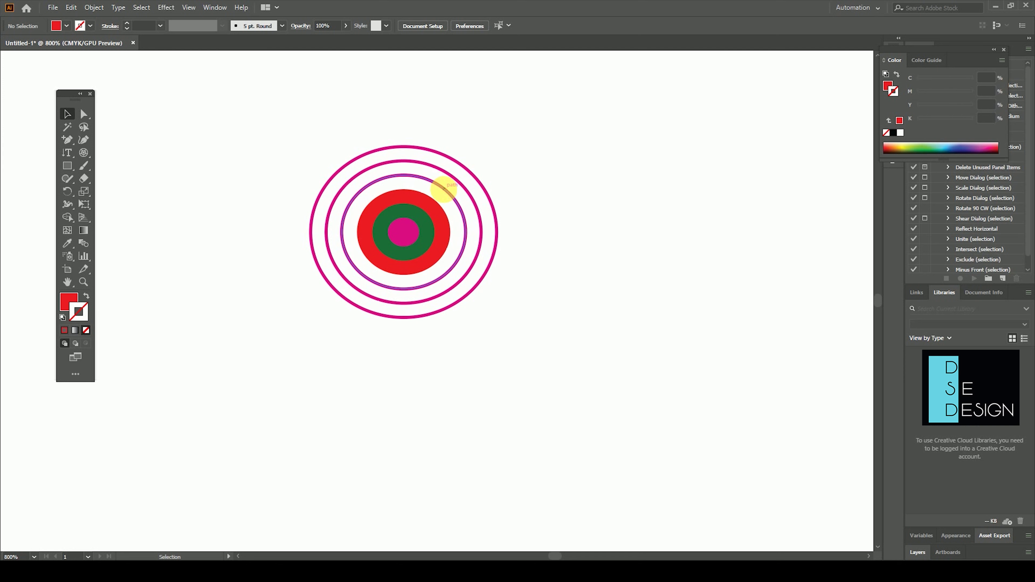
{"action": "double_click", "coordinate": [81, 306]}
{"action": "left_click", "coordinate": [726, 262]}
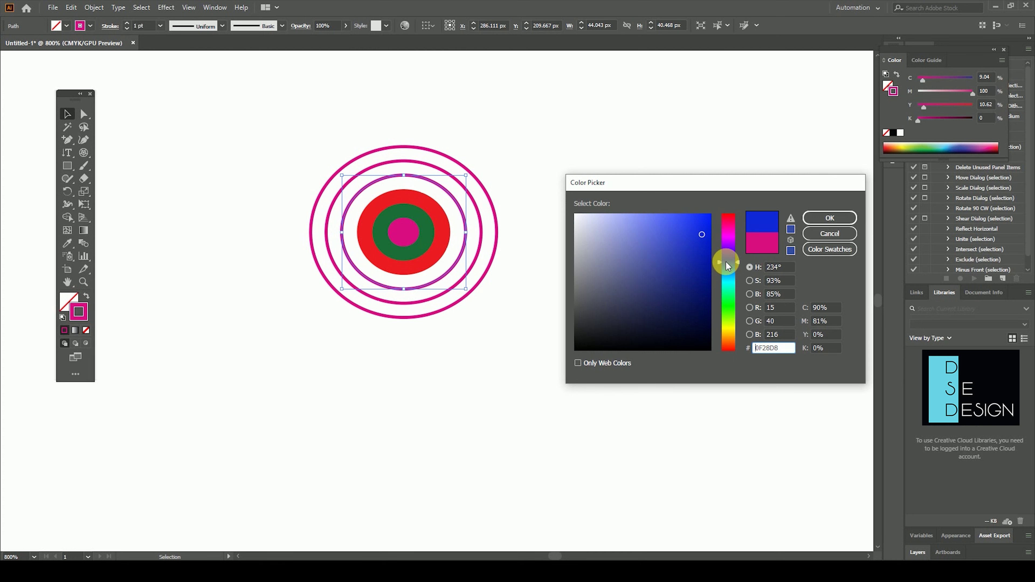
{"action": "left_click", "coordinate": [706, 263]}
{"action": "left_click", "coordinate": [830, 218]}
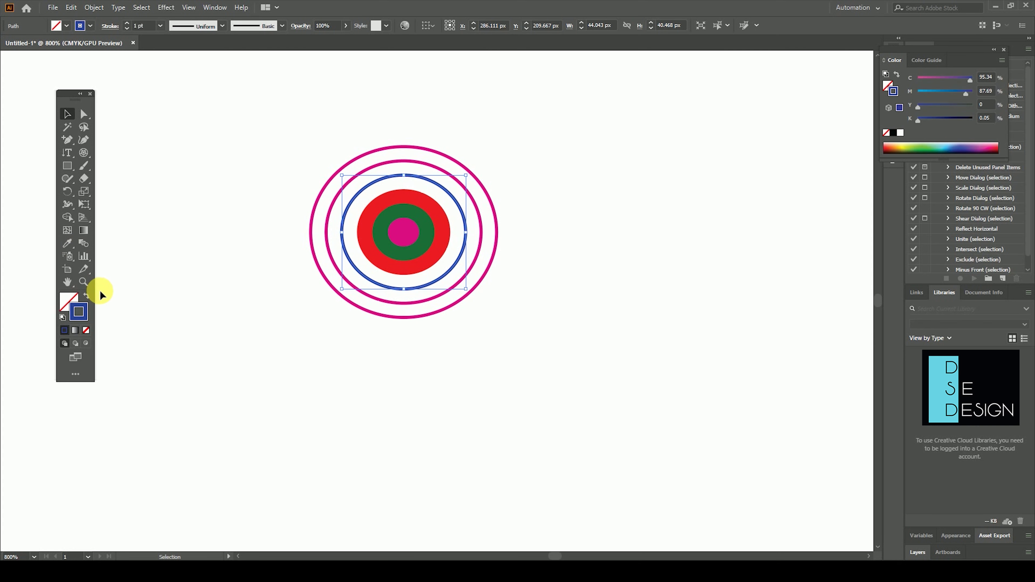
{"action": "left_click", "coordinate": [87, 296]}
{"action": "left_click", "coordinate": [170, 292]}
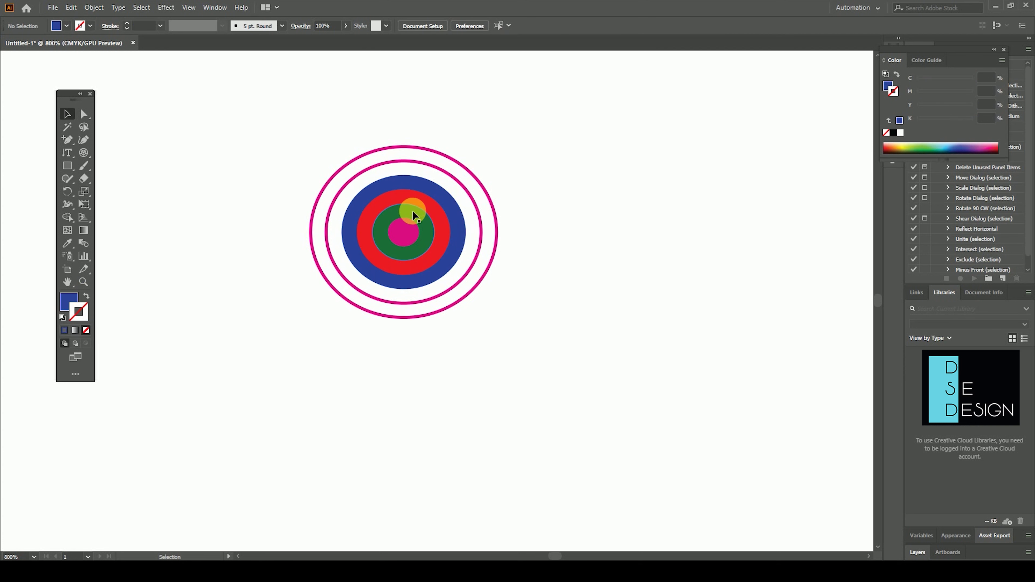
Step: Fill the second pink ring solid bright yellow
{"action": "left_click", "coordinate": [466, 197]}
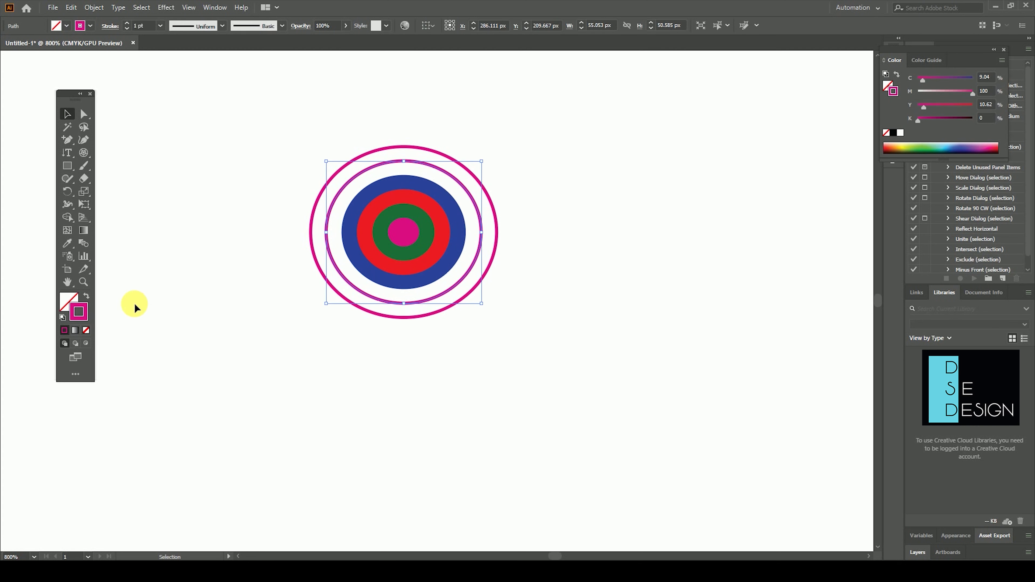
{"action": "double_click", "coordinate": [78, 308]}
{"action": "left_click_drag", "start_coordinate": [728, 286], "coordinate": [724, 331]}
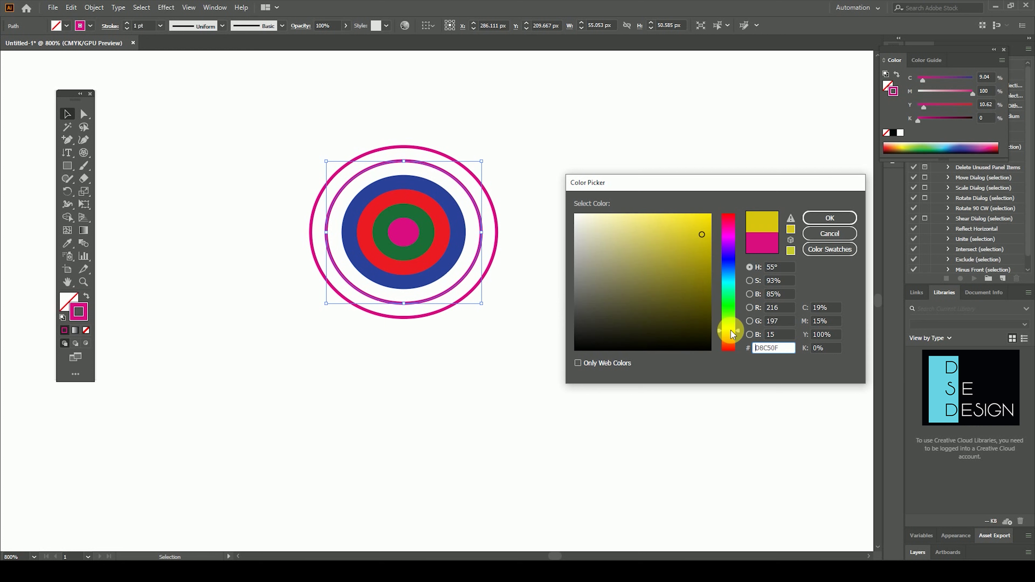
{"action": "left_click", "coordinate": [710, 222]}
{"action": "left_click", "coordinate": [847, 223]}
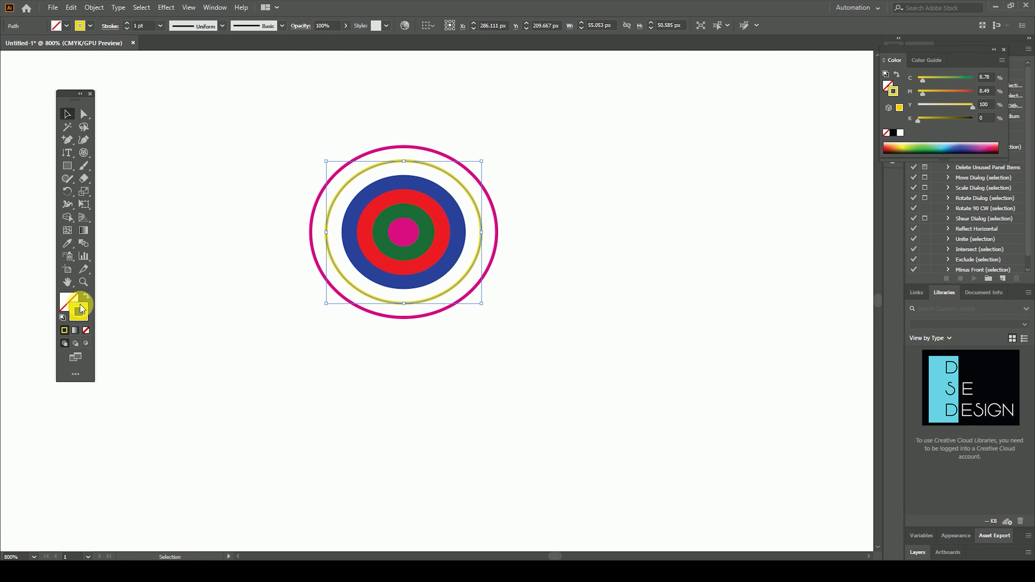
{"action": "left_click", "coordinate": [87, 296]}
Step: Make the outer ring solid magenta and recolour the centre circle yellow
{"action": "left_click", "coordinate": [474, 173]}
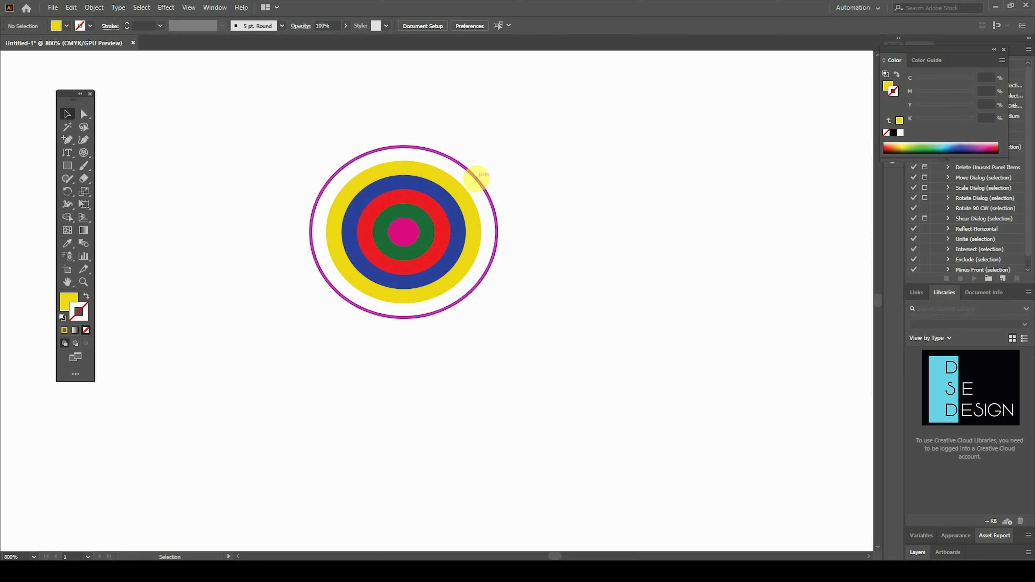
{"action": "left_click", "coordinate": [89, 296]}
{"action": "left_click", "coordinate": [406, 233]}
{"action": "double_click", "coordinate": [76, 294]}
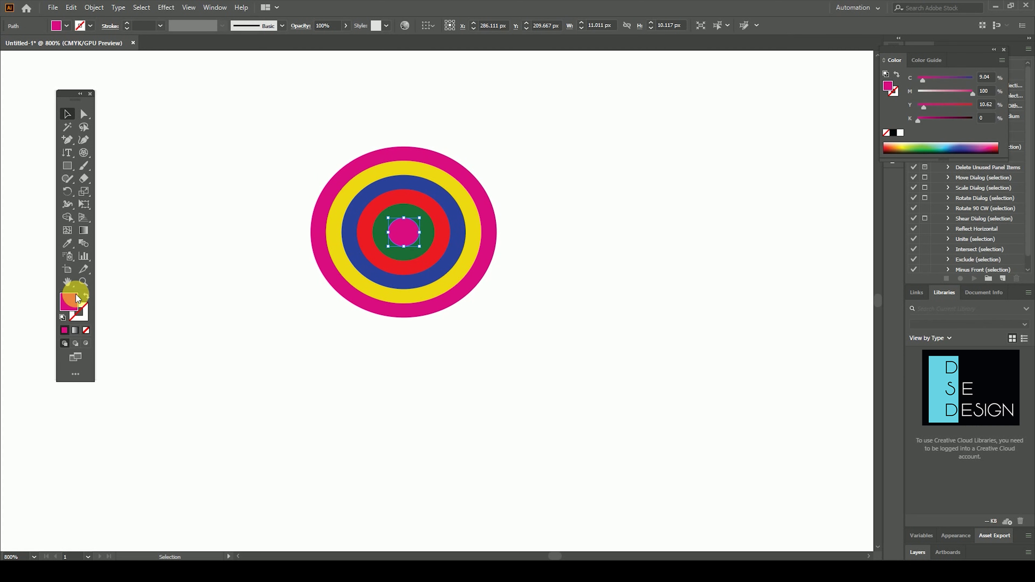
{"action": "left_click", "coordinate": [728, 323]}
{"action": "left_click_drag", "start_coordinate": [728, 323], "coordinate": [728, 331]}
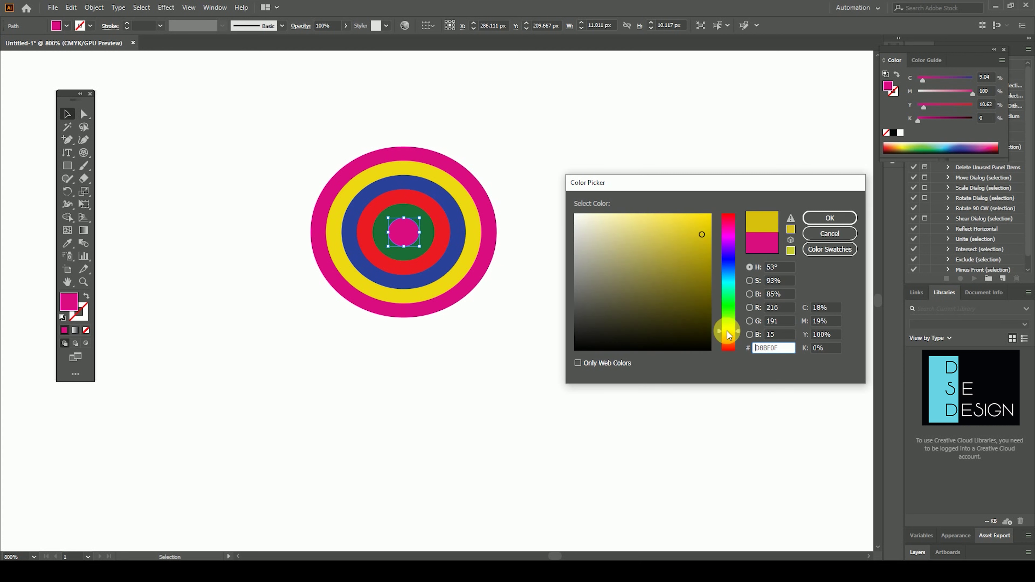
{"action": "left_click", "coordinate": [702, 230]}
{"action": "left_click", "coordinate": [857, 222]}
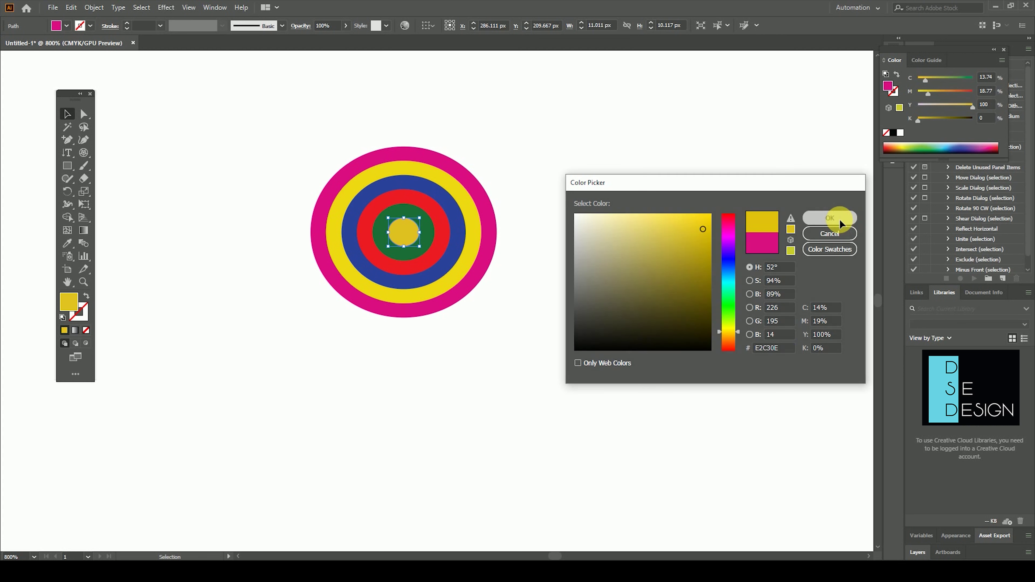
{"action": "left_click", "coordinate": [674, 270]}
Step: Shrink the target to about 26 px and repeat copies rightward into a row
{"action": "left_click_drag", "start_coordinate": [583, 258], "coordinate": [494, 301]}
{"action": "left_click_drag", "start_coordinate": [574, 122], "coordinate": [271, 326]}
{"action": "left_click_drag", "start_coordinate": [456, 228], "coordinate": [358, 228]}
{"action": "left_click_drag", "start_coordinate": [398, 147], "coordinate": [288, 249]}
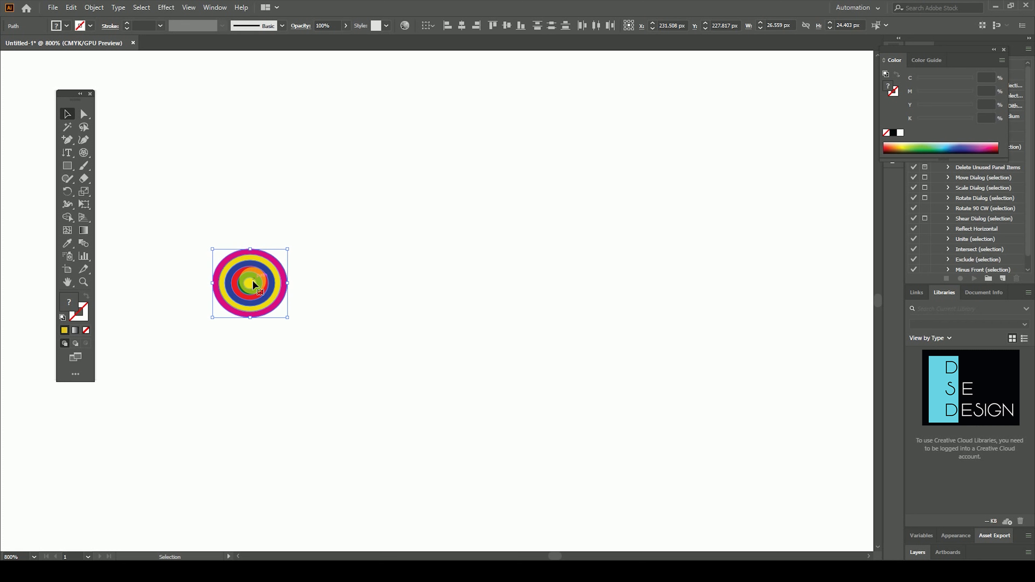
{"action": "left_click_drag", "start_coordinate": [255, 282], "coordinate": [301, 286]}
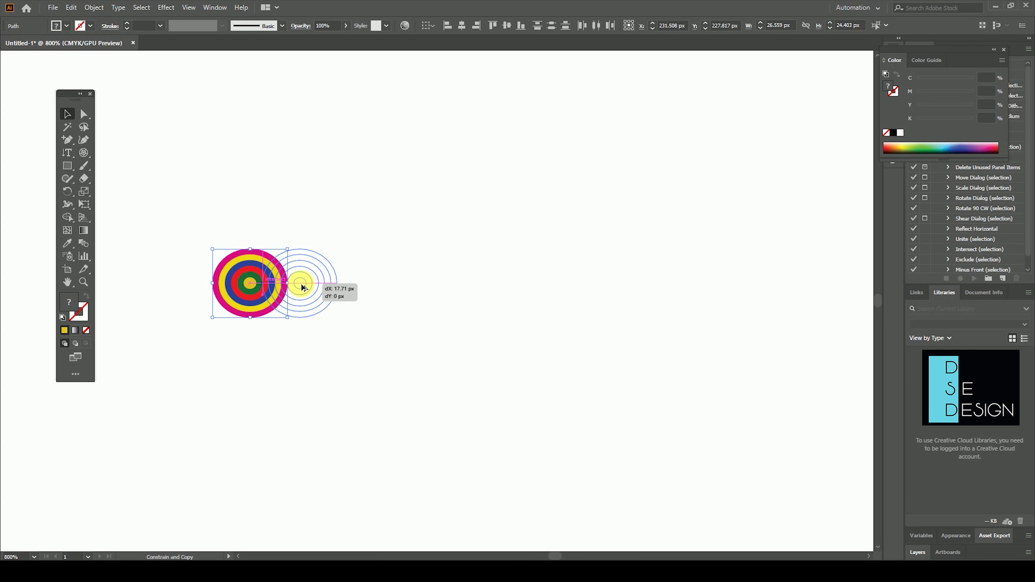
{"action": "left_click_drag", "start_coordinate": [302, 286], "coordinate": [304, 286]}
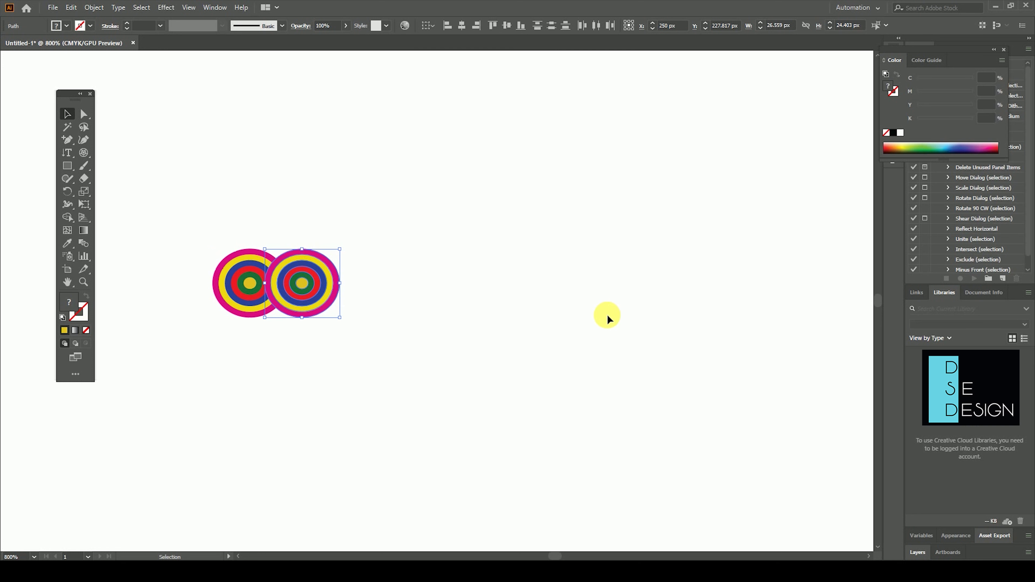
{"action": "key", "text": "ctrl+d"}
{"action": "key", "text": "ctrl+d"}
{"action": "key", "text": "ctrl+d"}
{"action": "key", "text": "ctrl+d"}
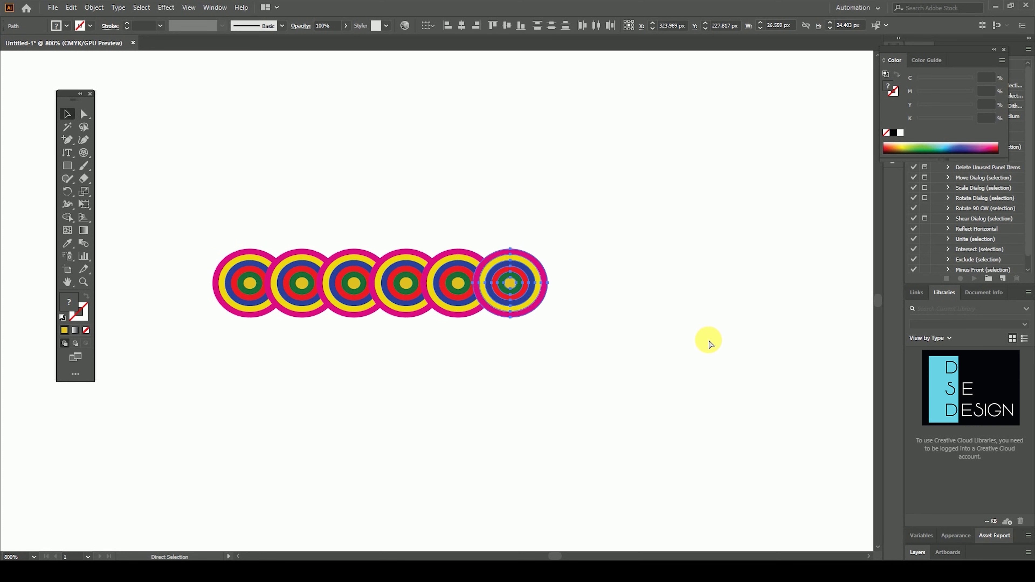
{"action": "key", "text": "ctrl+d"}
{"action": "key", "text": "ctrl+d"}
{"action": "key", "text": "ctrl+d"}
{"action": "key", "text": "ctrl+d"}
{"action": "key", "text": "ctrl+d"}
{"action": "key", "text": "ctrl+d"}
Step: Copy the row downward repeatedly into overlapping rows, then pan to inspect the pattern
{"action": "key", "text": "v"}
{"action": "left_click_drag", "start_coordinate": [165, 213], "coordinate": [866, 362]}
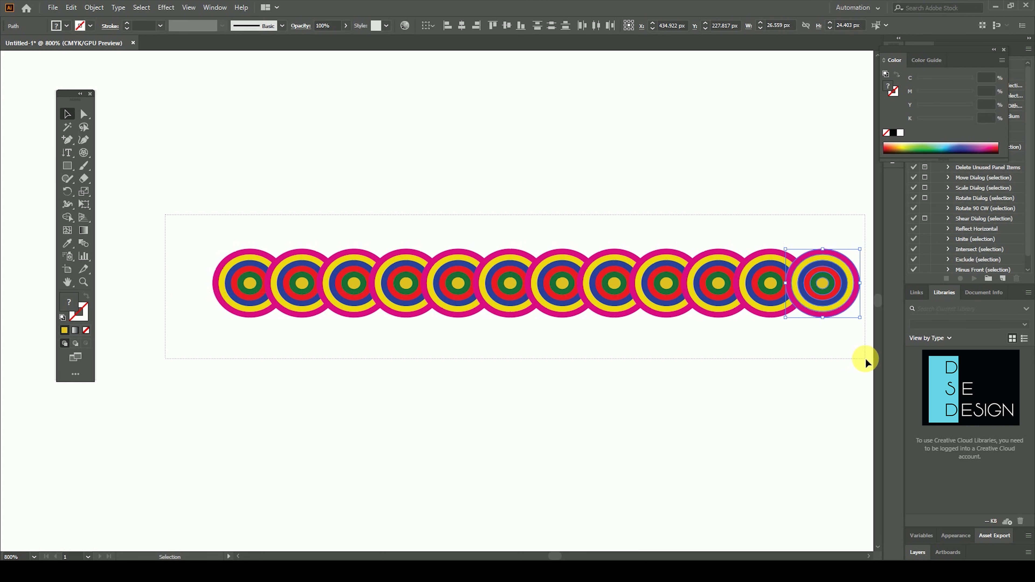
{"action": "left_click_drag", "start_coordinate": [774, 282], "coordinate": [773, 326]}
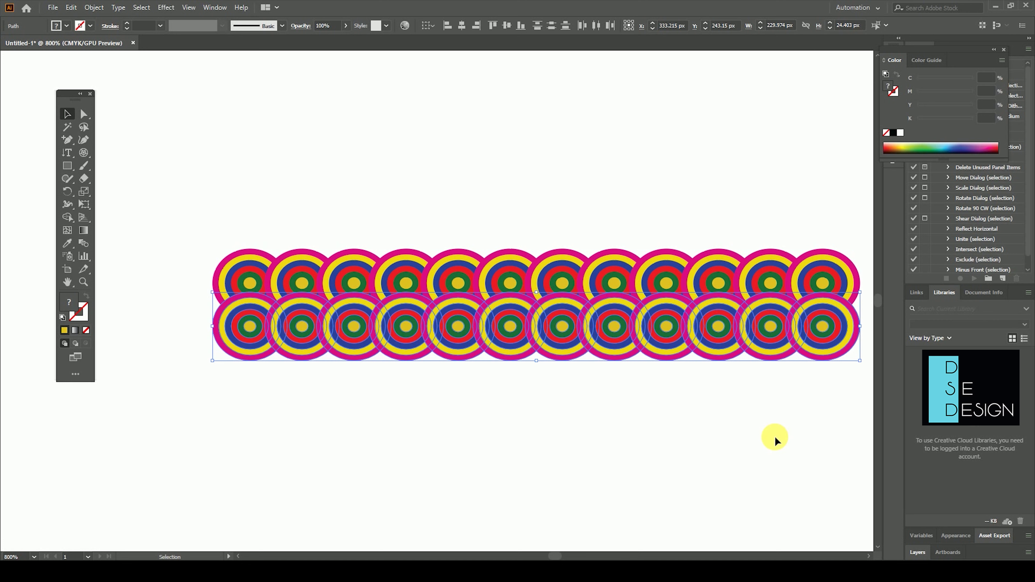
{"action": "key", "text": "ctrl+d"}
{"action": "key", "text": "ctrl+d"}
{"action": "key", "text": "ctrl+d"}
{"action": "key", "text": "ctrl+d"}
{"action": "key", "text": "ctrl+d"}
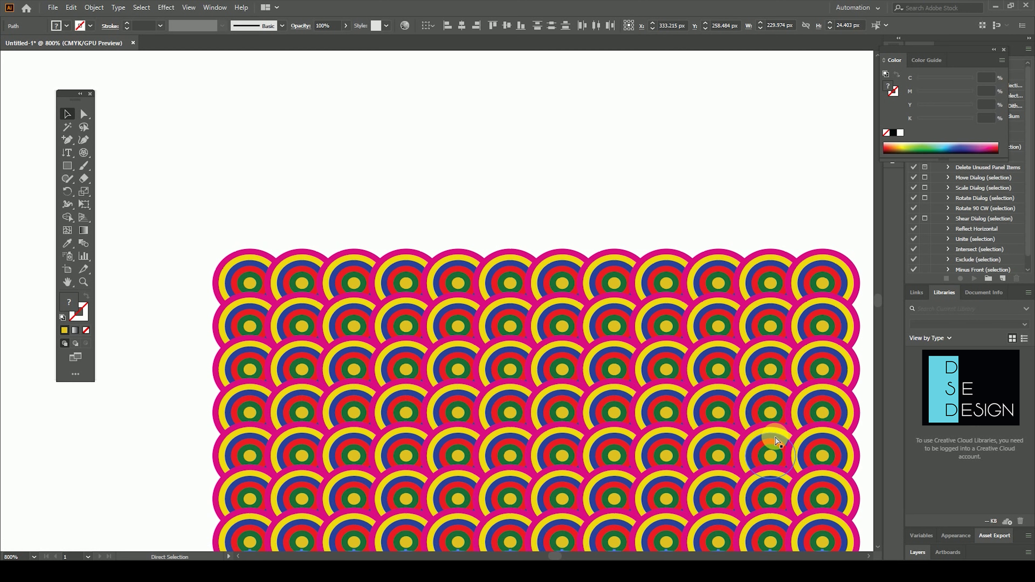
{"action": "key", "text": "ctrl+d"}
{"action": "key", "text": "ctrl+d"}
{"action": "key", "text": "ctrl+d"}
{"action": "mouse_move", "coordinate": [762, 397]}
{"action": "left_mouse_down"}
{"action": "mouse_move", "coordinate": [612, 220]}
{"action": "mouse_move", "coordinate": [632, 228]}
{"action": "mouse_move", "coordinate": [654, 214]}
{"action": "left_mouse_up"}
{"action": "scroll", "coordinate": [652, 261], "scroll_direction": "down", "scroll_amount": 5}
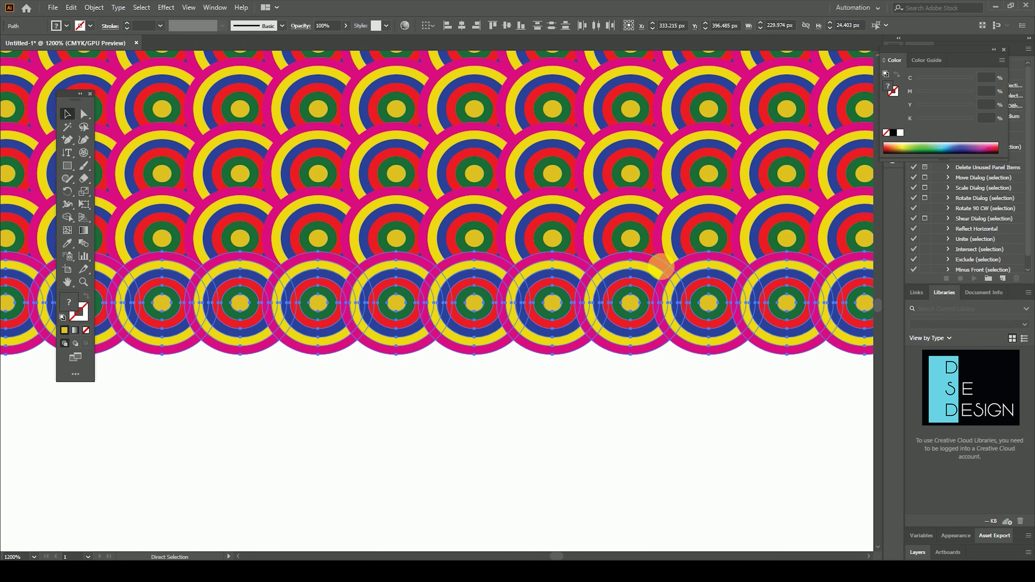
{"action": "scroll", "coordinate": [598, 425], "scroll_direction": "up", "scroll_amount": 1}
{"action": "left_click_drag", "start_coordinate": [595, 416], "coordinate": [700, 301]}
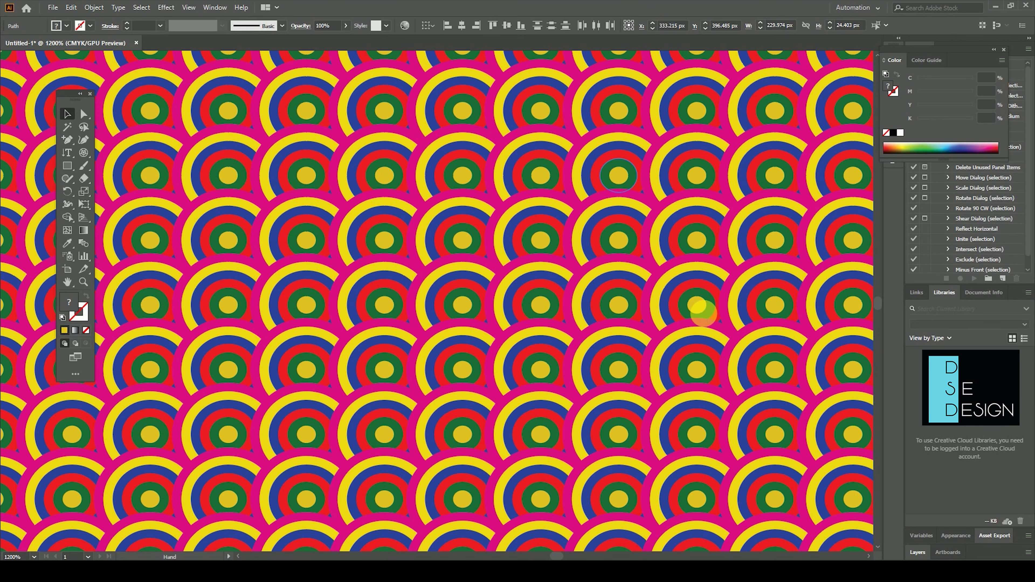
{"action": "mouse_move", "coordinate": [594, 224]}
{"action": "left_mouse_down"}
{"action": "mouse_move", "coordinate": [733, 316]}
{"action": "mouse_move", "coordinate": [566, 266]}
{"action": "left_mouse_up"}
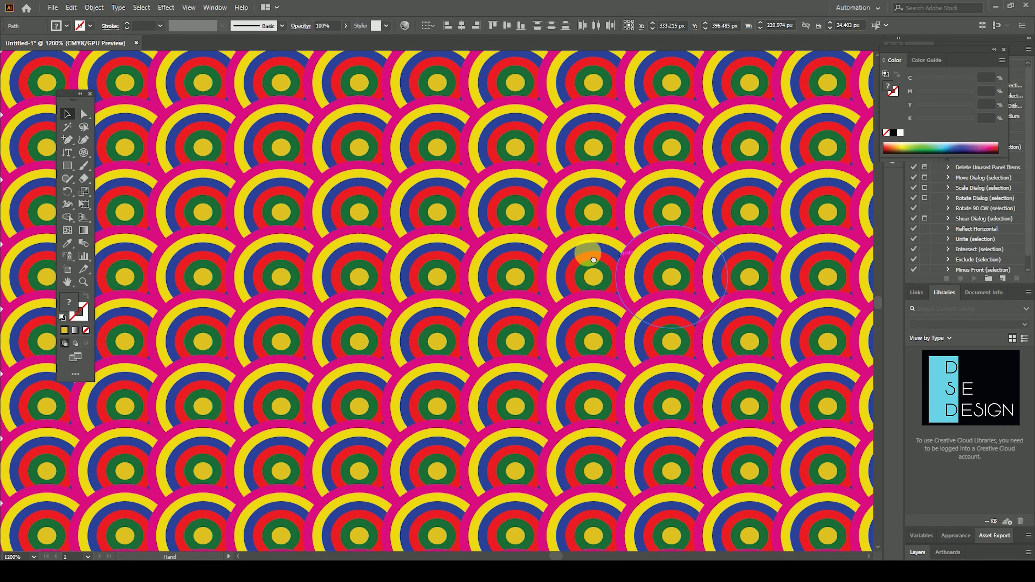
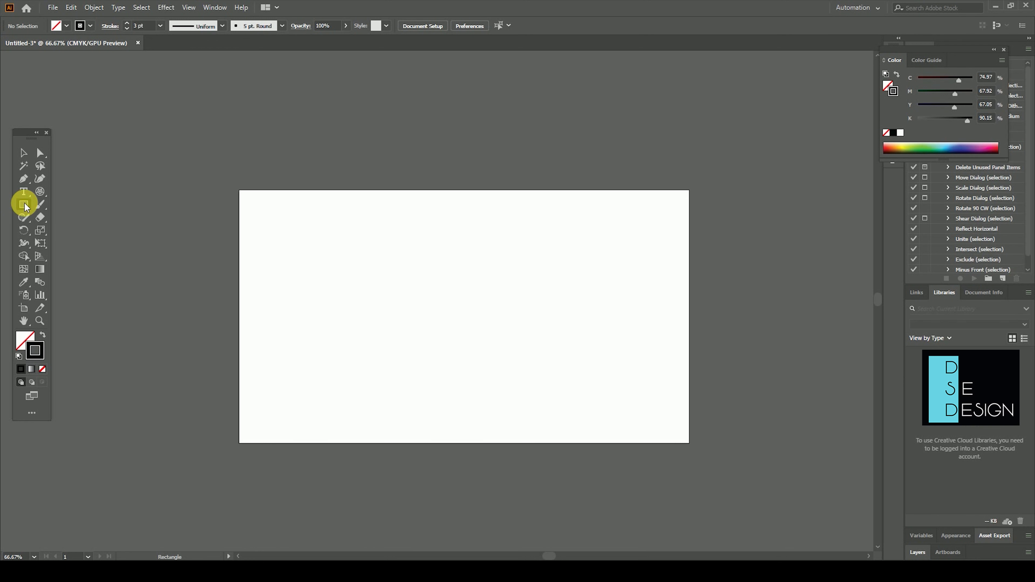
Step: Draw a large test rectangle on the artboard, then delete it
{"action": "left_click", "coordinate": [25, 203]}
{"action": "left_click", "coordinate": [78, 206]}
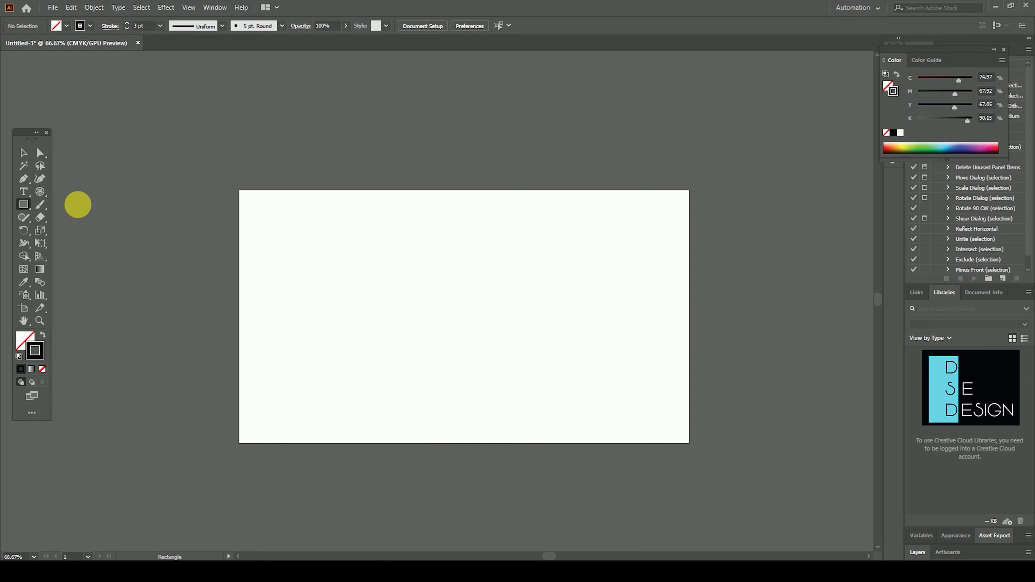
{"action": "left_click_drag", "start_coordinate": [314, 221], "coordinate": [573, 392]}
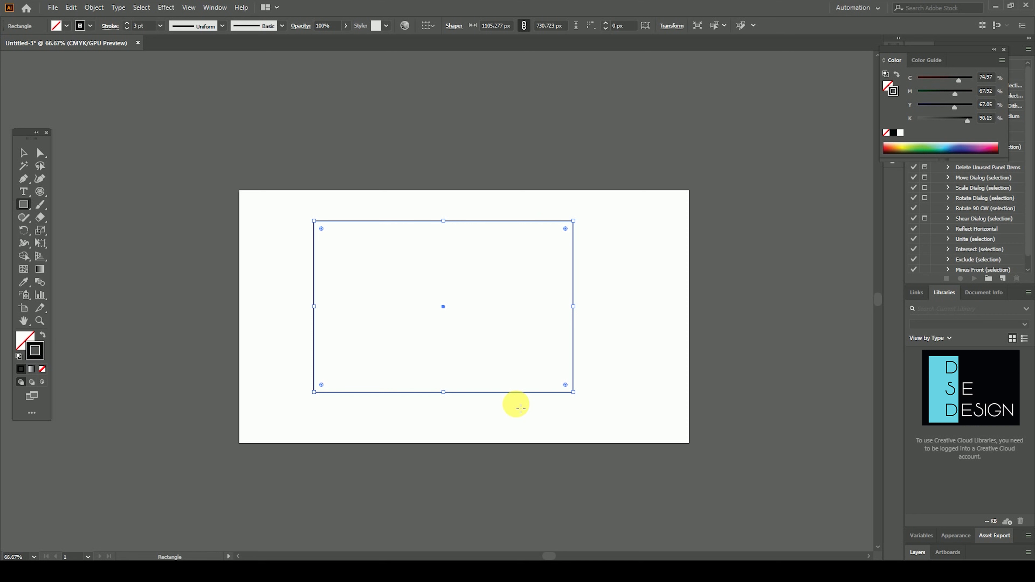
{"action": "key", "text": "Delete"}
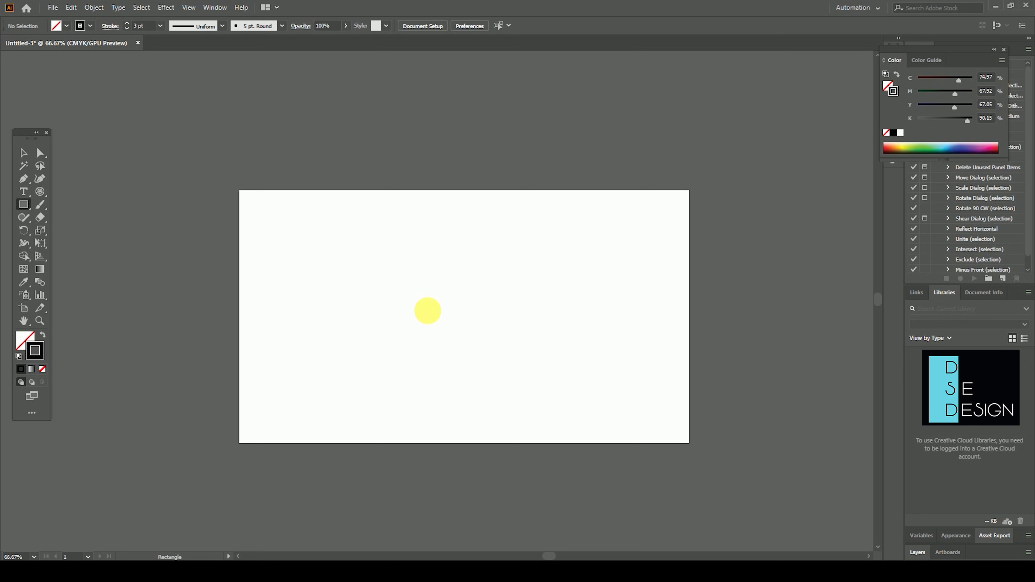
Step: Create an exact 200 x 200 px square through the Rectangle size dialog
{"action": "left_click", "coordinate": [431, 315]}
{"action": "mouse_move", "coordinate": [494, 268]}
{"action": "left_mouse_down"}
{"action": "mouse_move", "coordinate": [463, 245]}
{"action": "mouse_move", "coordinate": [473, 266]}
{"action": "left_mouse_up"}
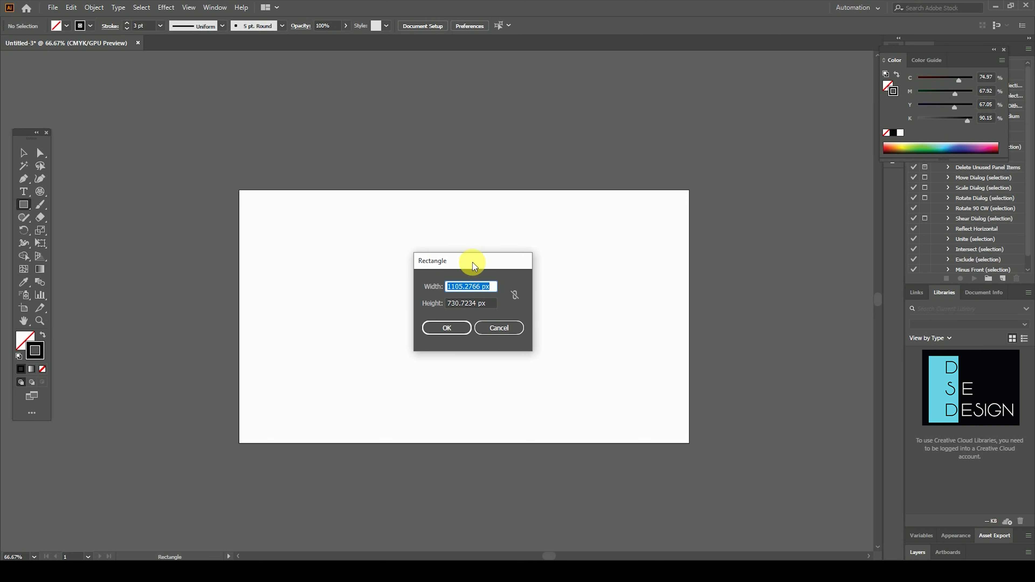
{"action": "left_click", "coordinate": [497, 292]}
{"action": "left_click_drag", "start_coordinate": [498, 292], "coordinate": [401, 290]}
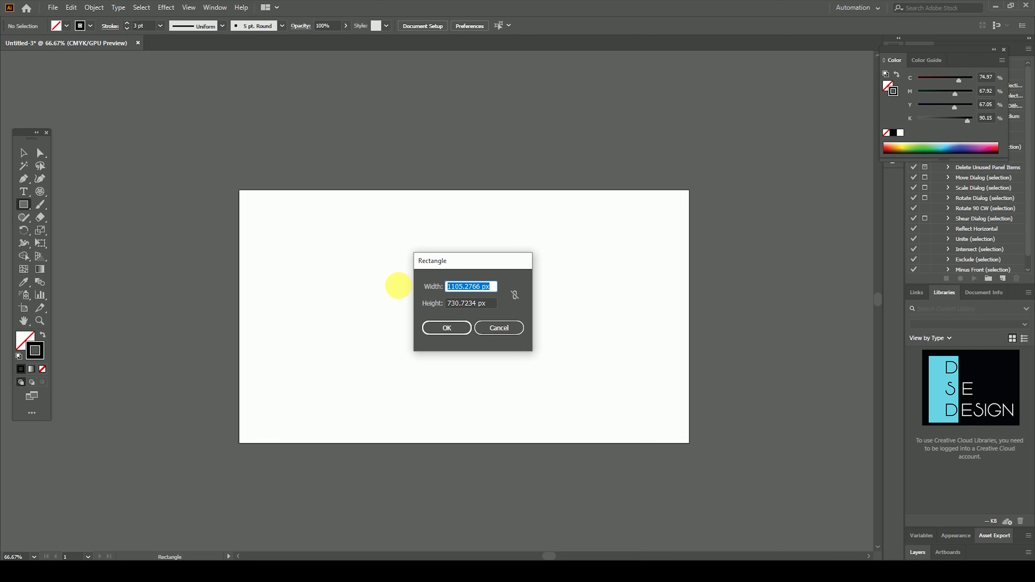
{"action": "type", "text": "200"}
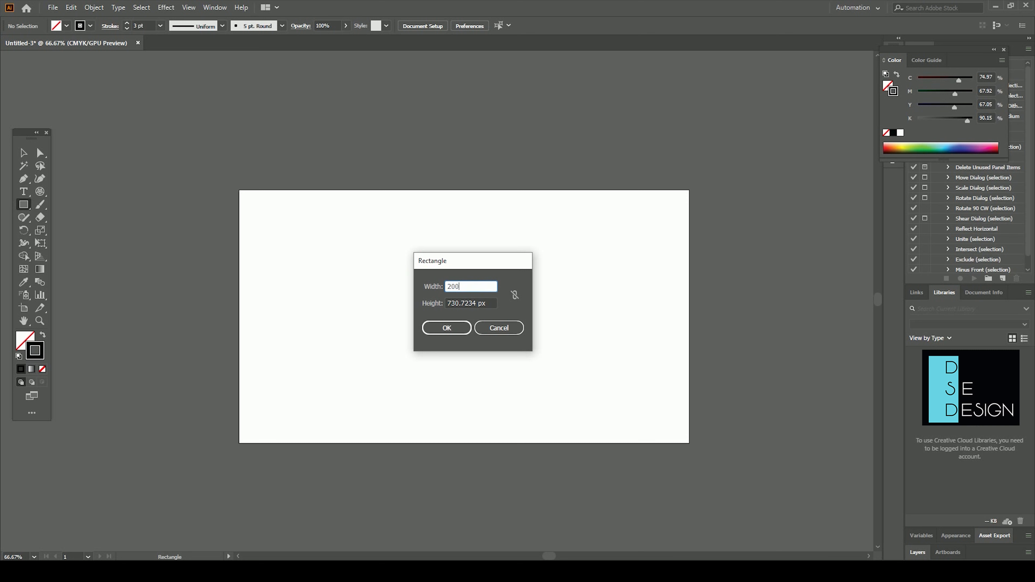
{"action": "left_click", "coordinate": [494, 303]}
{"action": "left_click_drag", "start_coordinate": [495, 303], "coordinate": [394, 302]}
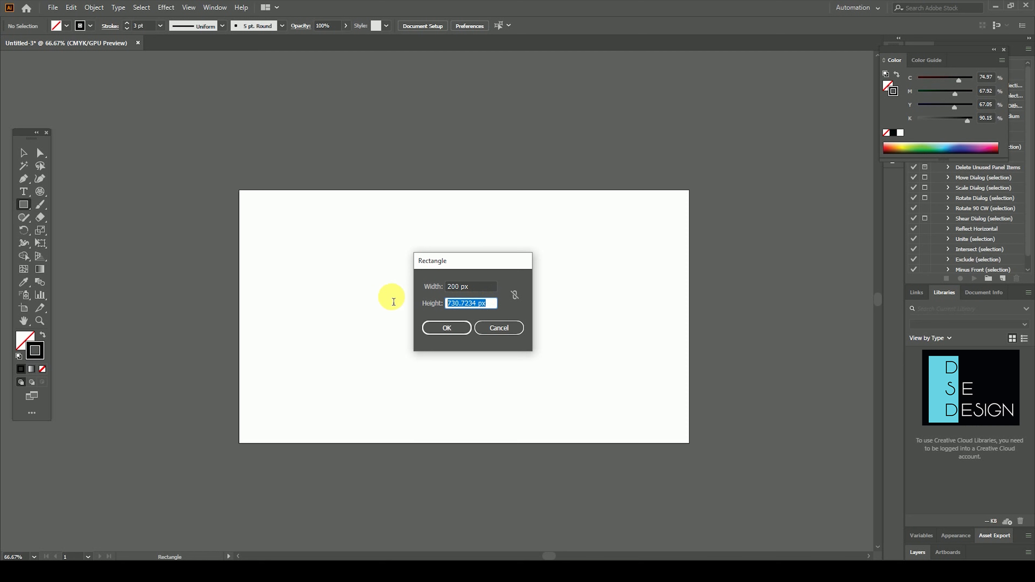
{"action": "type", "text": "200"}
{"action": "key", "text": "Return"}
Step: Move the square up and left, then reselect and delete it
{"action": "left_click", "coordinate": [24, 153]}
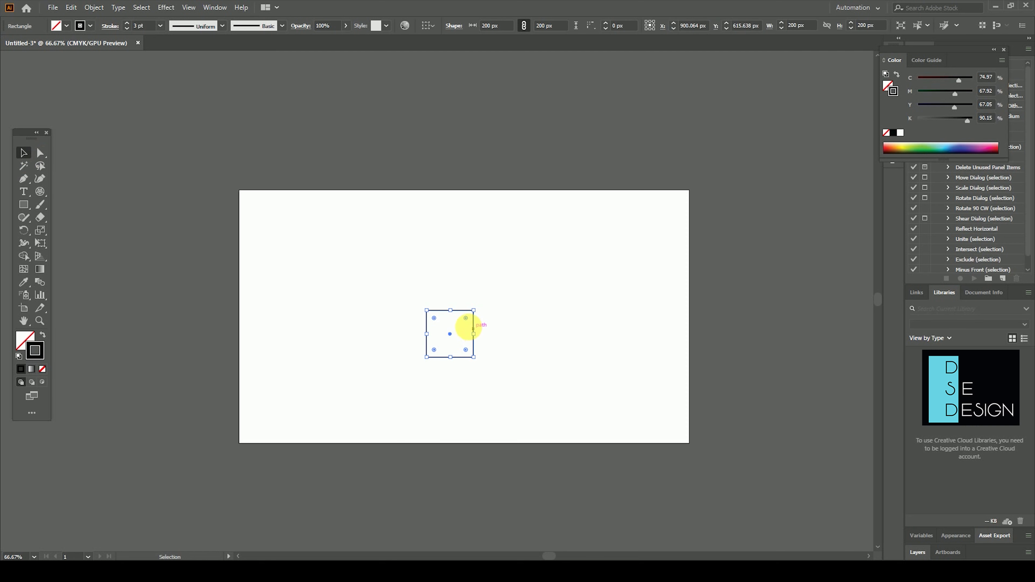
{"action": "left_click_drag", "start_coordinate": [462, 310], "coordinate": [394, 263]}
{"action": "left_click", "coordinate": [482, 277]}
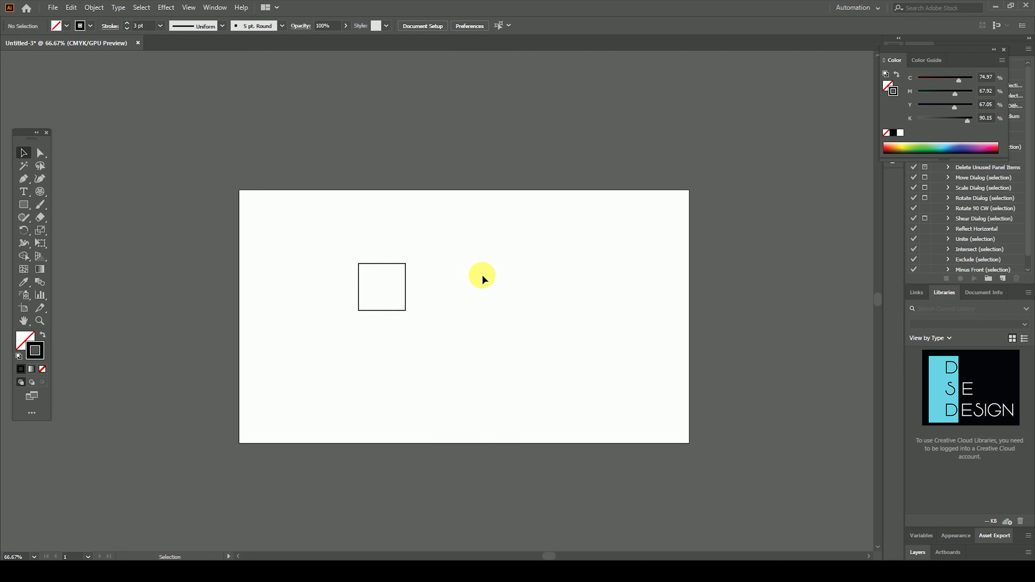
{"action": "left_click_drag", "start_coordinate": [476, 262], "coordinate": [271, 317]}
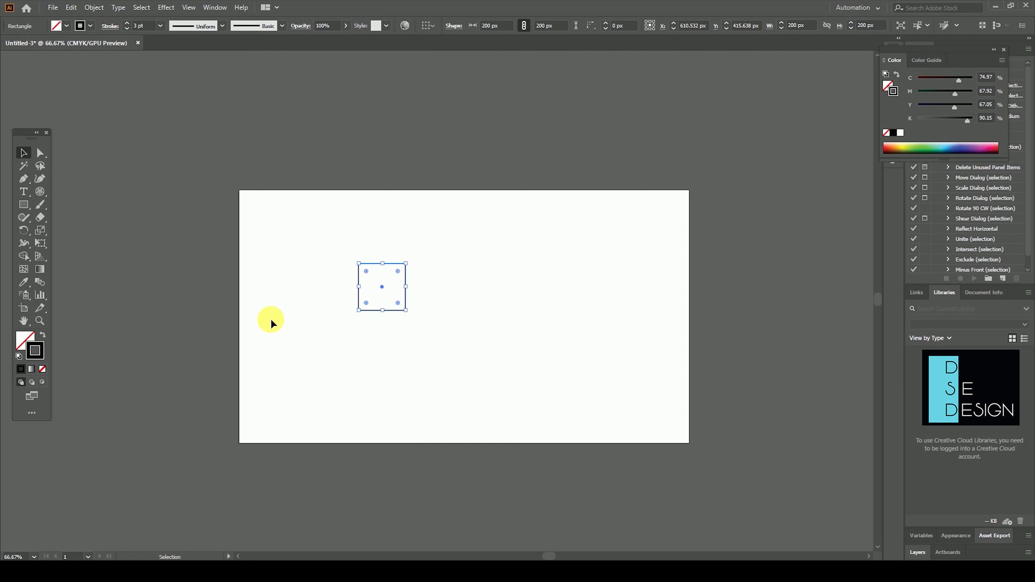
{"action": "key", "text": "Delete"}
Step: Bring the business-card clip group onto the artboard and shift it to the left half
{"action": "left_click_drag", "start_coordinate": [549, 555], "coordinate": [579, 556]}
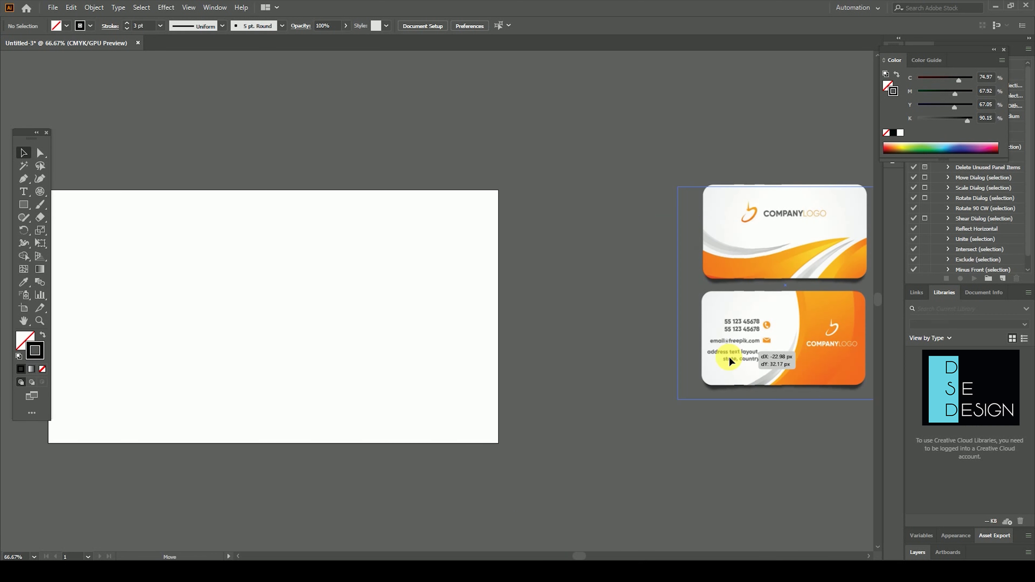
{"action": "left_click_drag", "start_coordinate": [728, 358], "coordinate": [385, 374]}
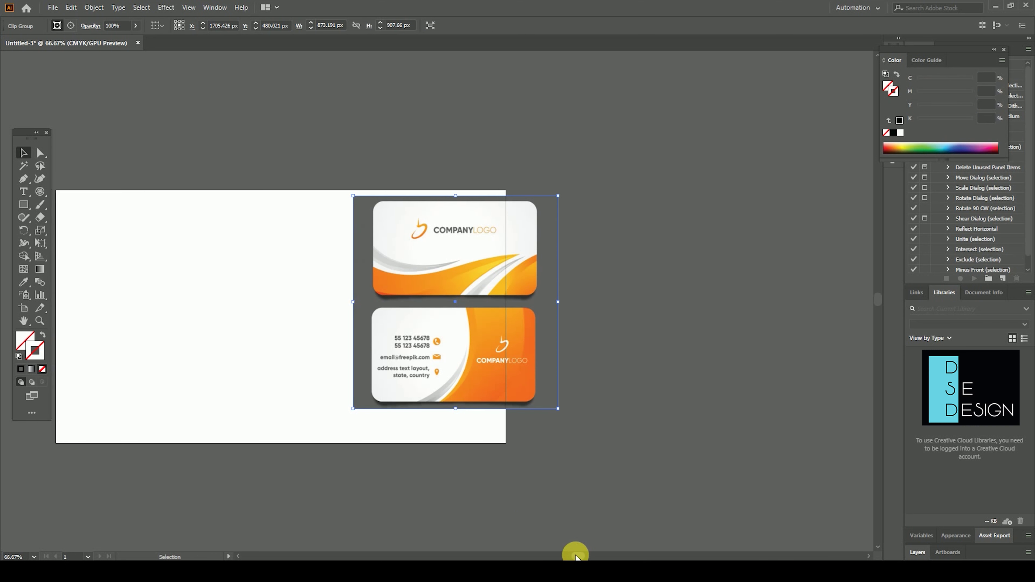
{"action": "left_click_drag", "start_coordinate": [578, 556], "coordinate": [555, 555]}
{"action": "left_click_drag", "start_coordinate": [627, 355], "coordinate": [502, 356]}
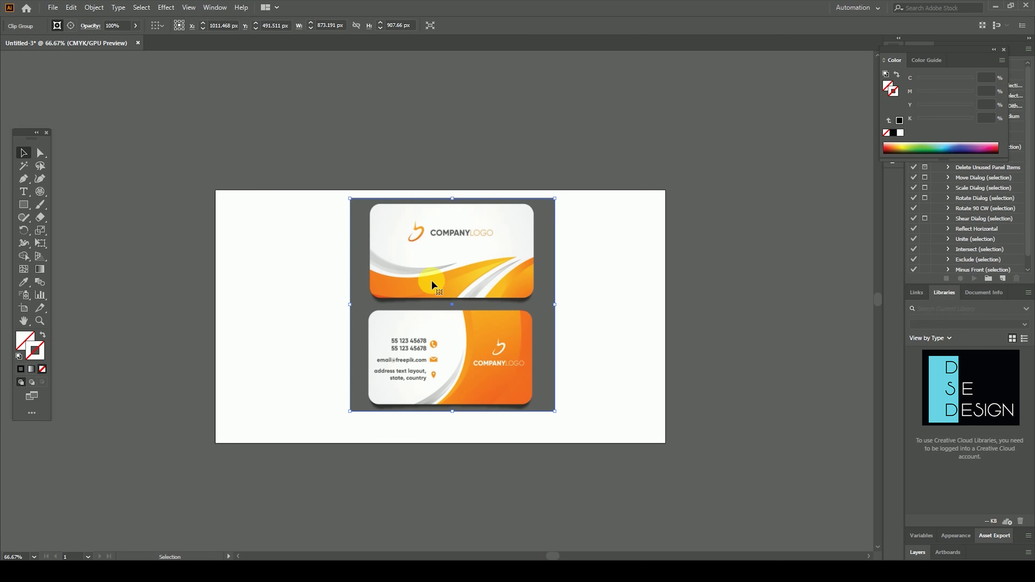
{"action": "left_click_drag", "start_coordinate": [478, 350], "coordinate": [403, 355]}
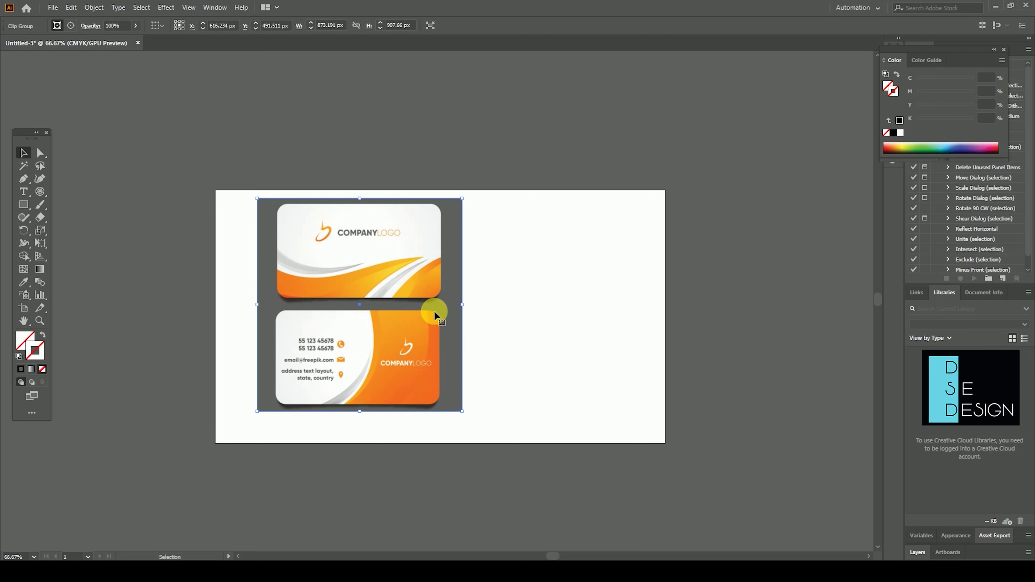
{"action": "left_click_drag", "start_coordinate": [438, 317], "coordinate": [419, 326]}
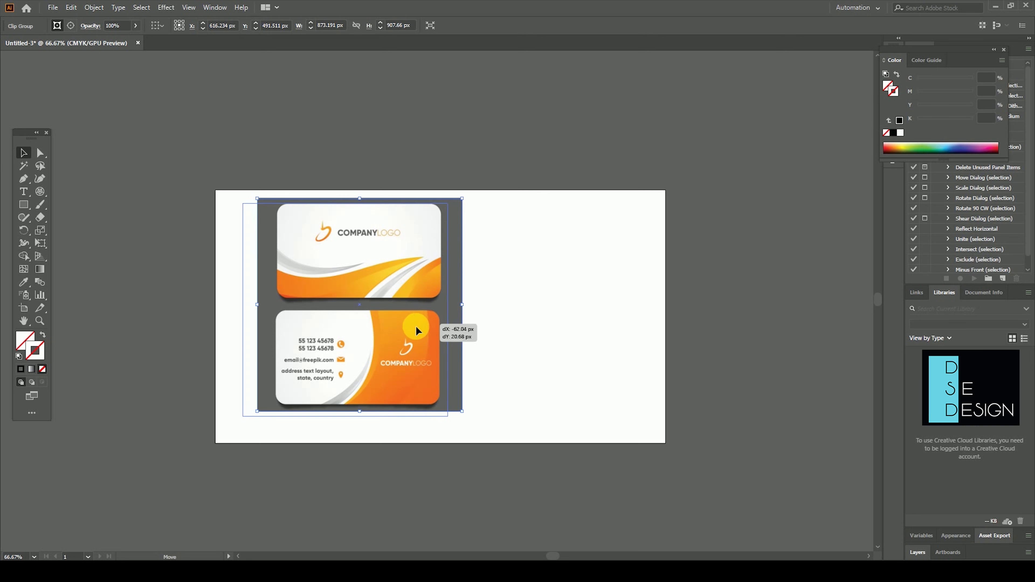
{"action": "left_click", "coordinate": [25, 207]}
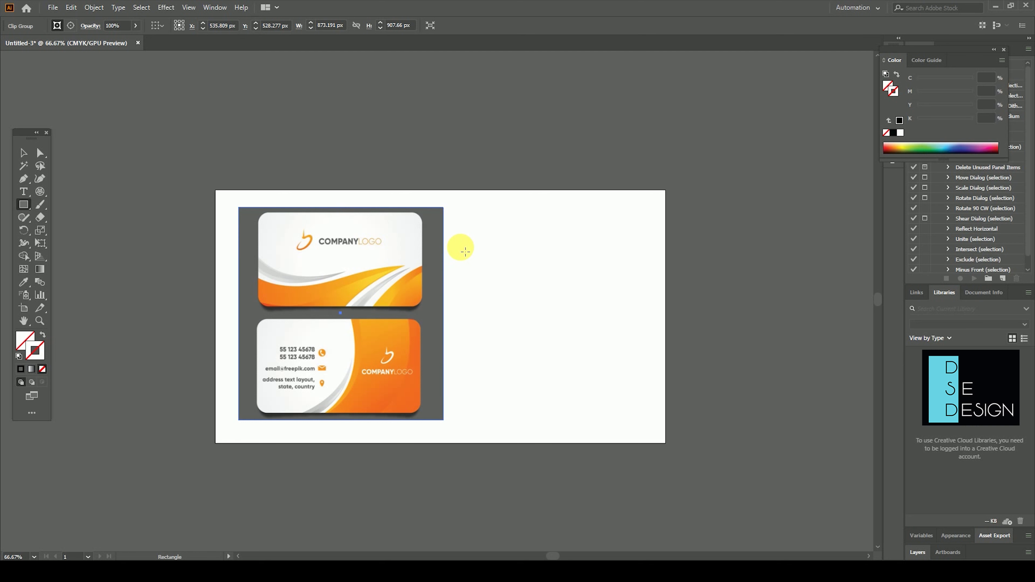
Step: Draw a small rectangle beside the cards with a near-black outline and rounded corners
{"action": "left_click_drag", "start_coordinate": [582, 329], "coordinate": [626, 335]}
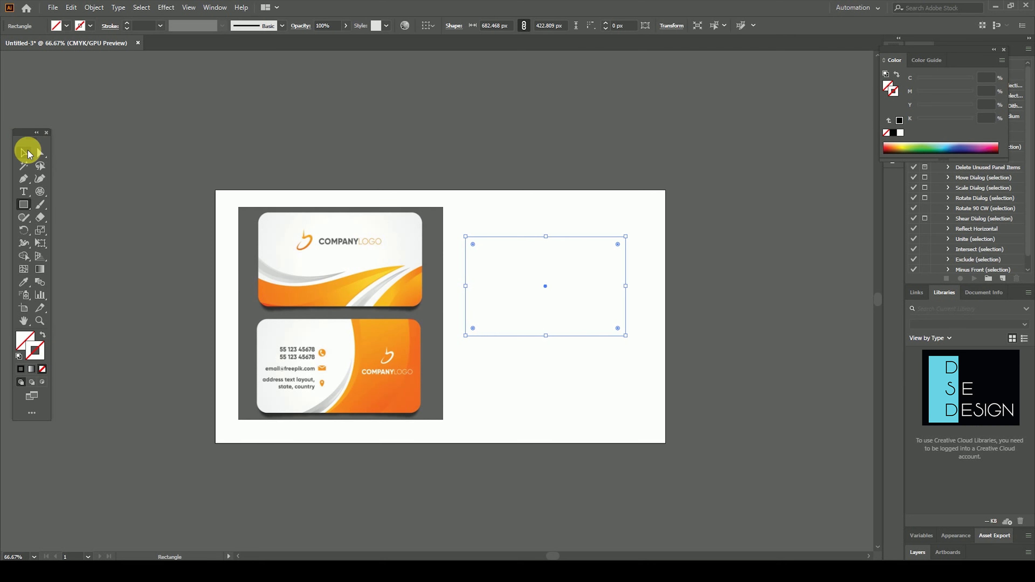
{"action": "double_click", "coordinate": [37, 351]}
{"action": "left_click_drag", "start_coordinate": [508, 342], "coordinate": [512, 349]}
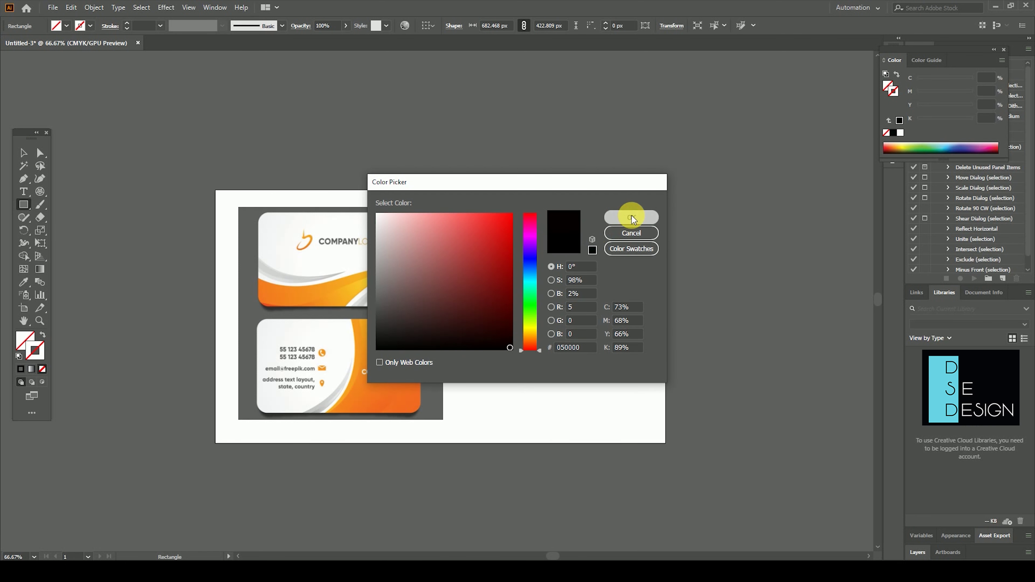
{"action": "left_click", "coordinate": [631, 217]}
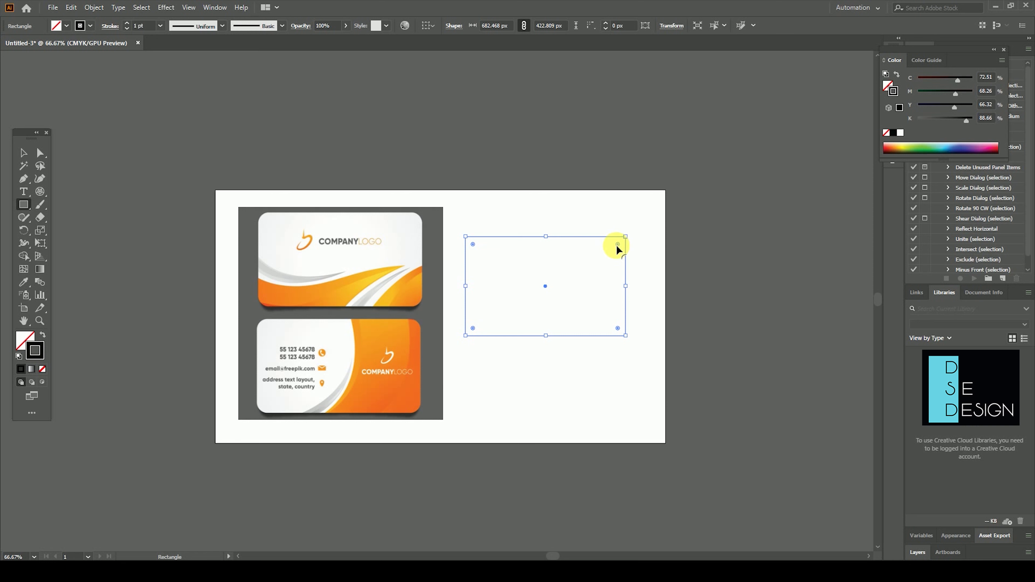
{"action": "left_click_drag", "start_coordinate": [617, 244], "coordinate": [615, 247]}
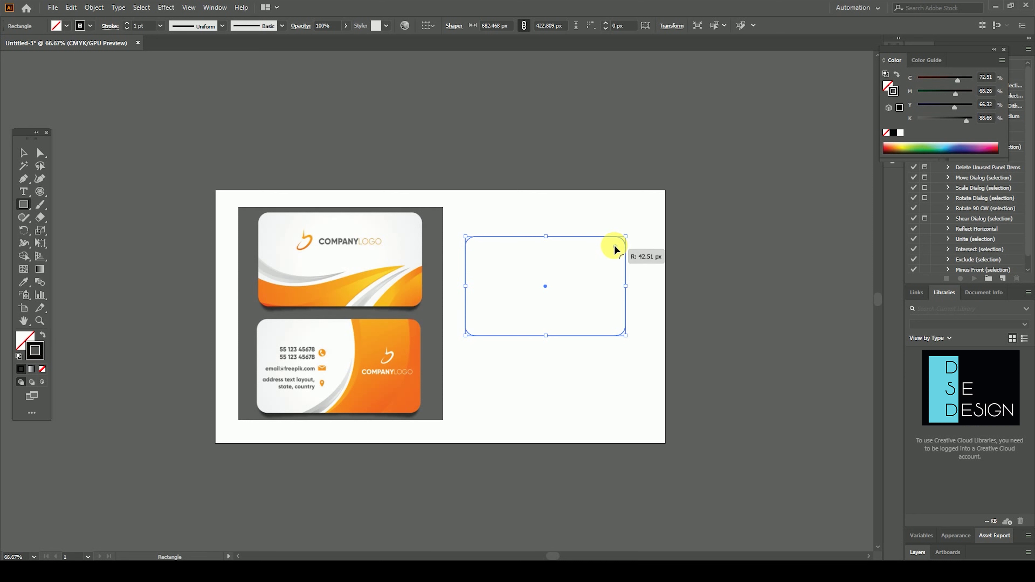
Step: Nudge the rounded rectangle right and down and give it a 4 pt outline
{"action": "left_click", "coordinate": [23, 152]}
{"action": "left_click", "coordinate": [557, 185]}
{"action": "mouse_move", "coordinate": [524, 237]}
{"action": "left_mouse_down"}
{"action": "mouse_move", "coordinate": [537, 250]}
{"action": "mouse_move", "coordinate": [525, 275]}
{"action": "left_mouse_up"}
{"action": "left_click", "coordinate": [480, 256]}
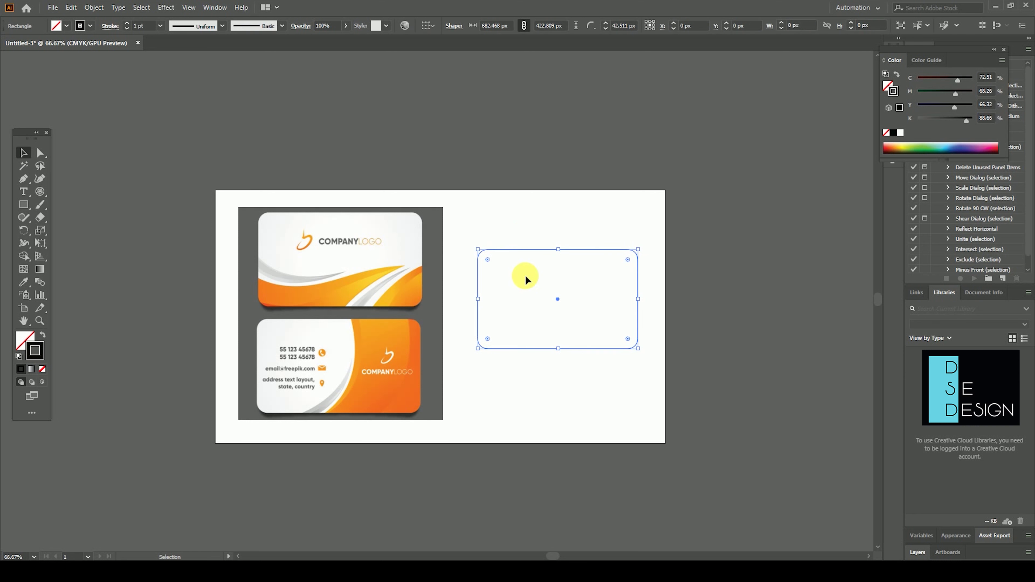
{"action": "left_click", "coordinate": [159, 26]}
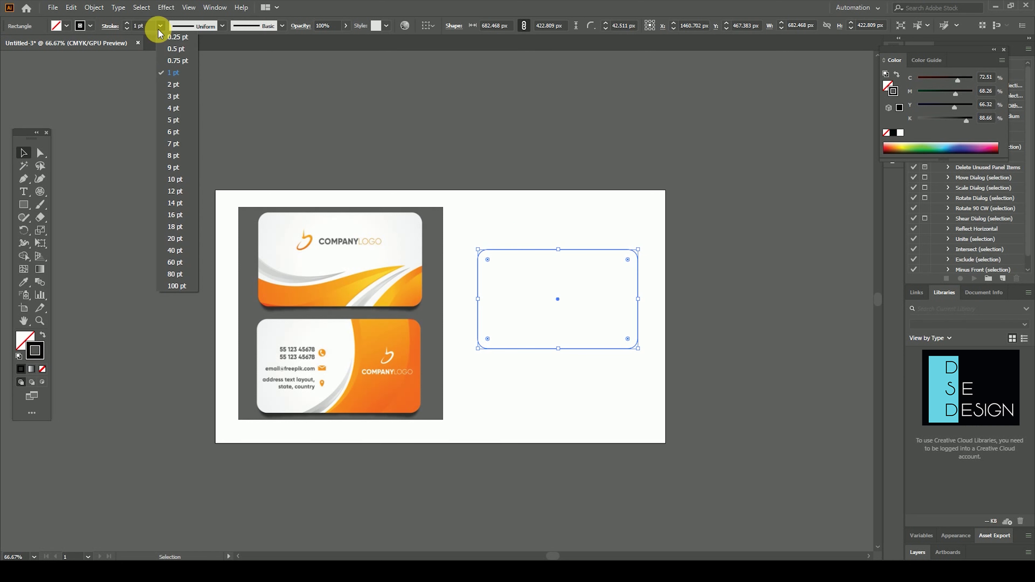
{"action": "left_click", "coordinate": [178, 104]}
Step: Marquee-select the rounded rectangle again, then deselect it
{"action": "left_click", "coordinate": [526, 228]}
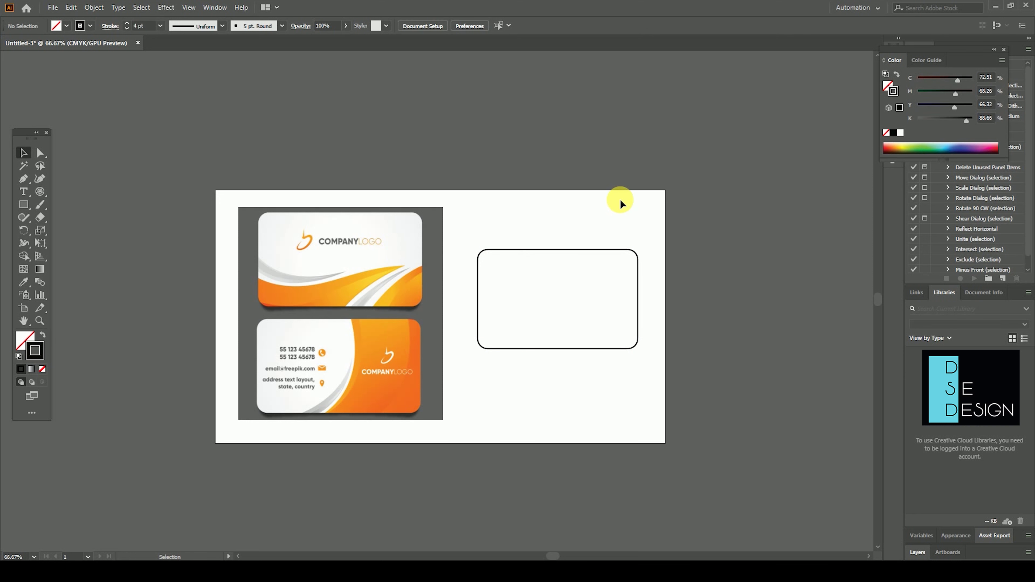
{"action": "left_click_drag", "start_coordinate": [549, 208], "coordinate": [554, 287]}
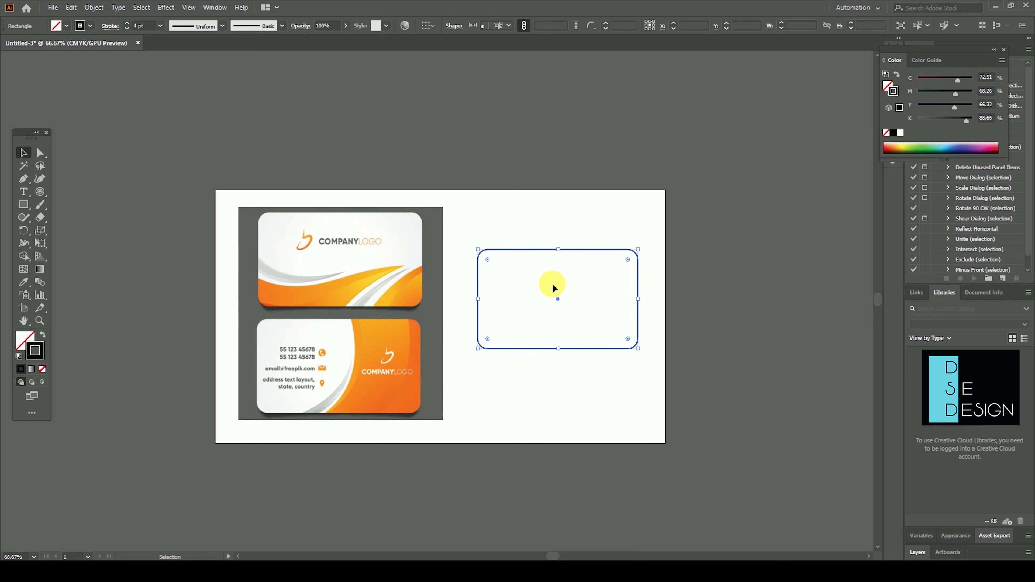
{"action": "left_click", "coordinate": [518, 218]}
{"action": "left_click_drag", "start_coordinate": [514, 213], "coordinate": [547, 286]}
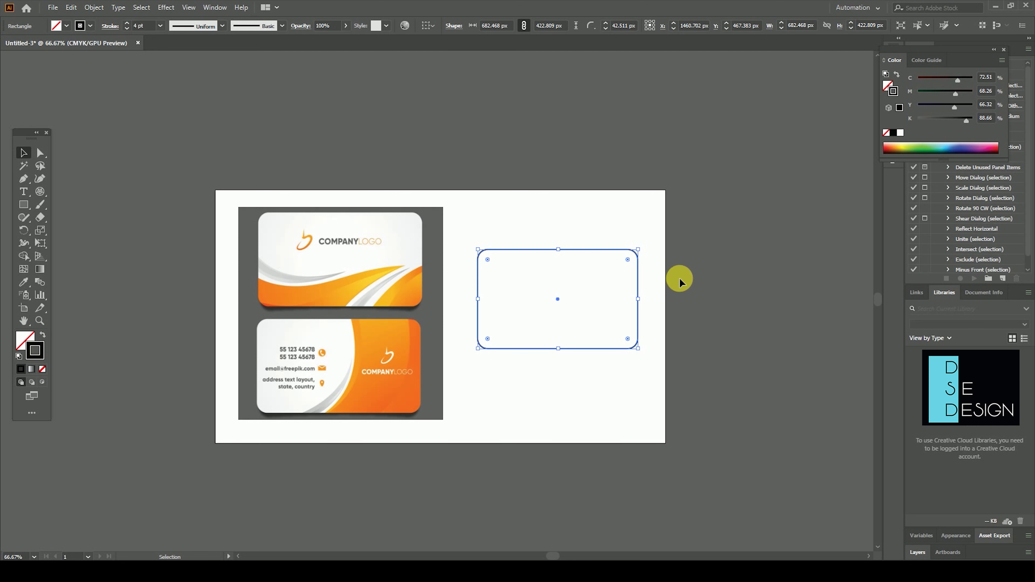
{"action": "left_click", "coordinate": [686, 270]}
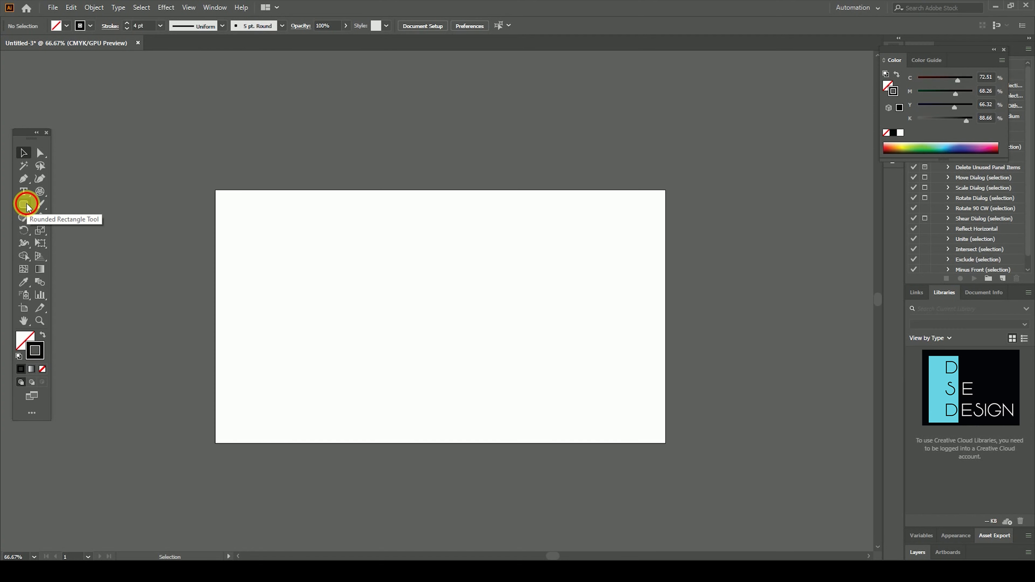
Step: Draw a large rounded rectangle across the artboard, then view at actual size
{"action": "left_click", "coordinate": [26, 204]}
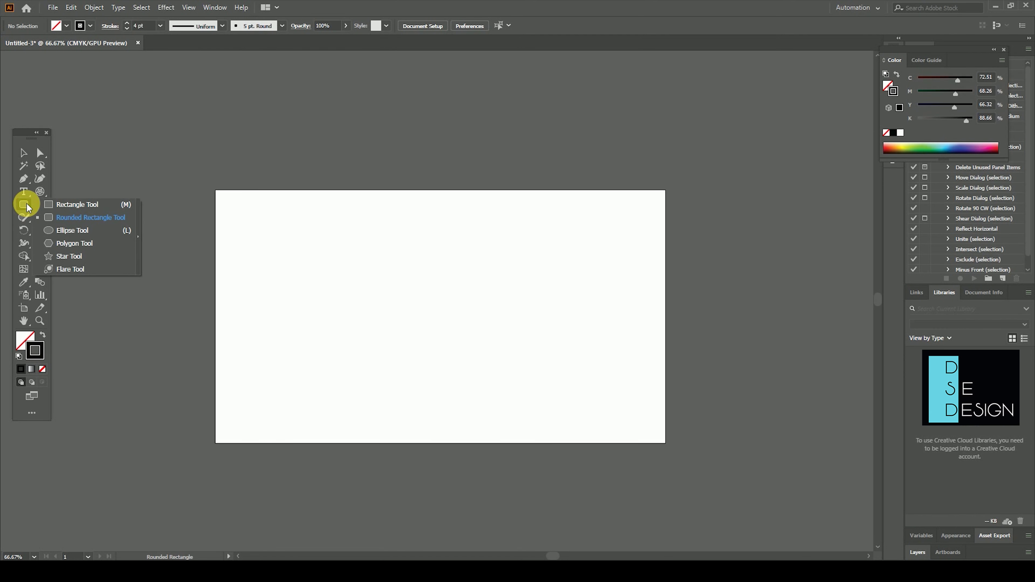
{"action": "left_click", "coordinate": [86, 220]}
{"action": "left_click_drag", "start_coordinate": [324, 243], "coordinate": [566, 385]}
{"action": "left_click", "coordinate": [21, 154]}
{"action": "left_click", "coordinate": [353, 254]}
{"action": "left_click", "coordinate": [358, 205]}
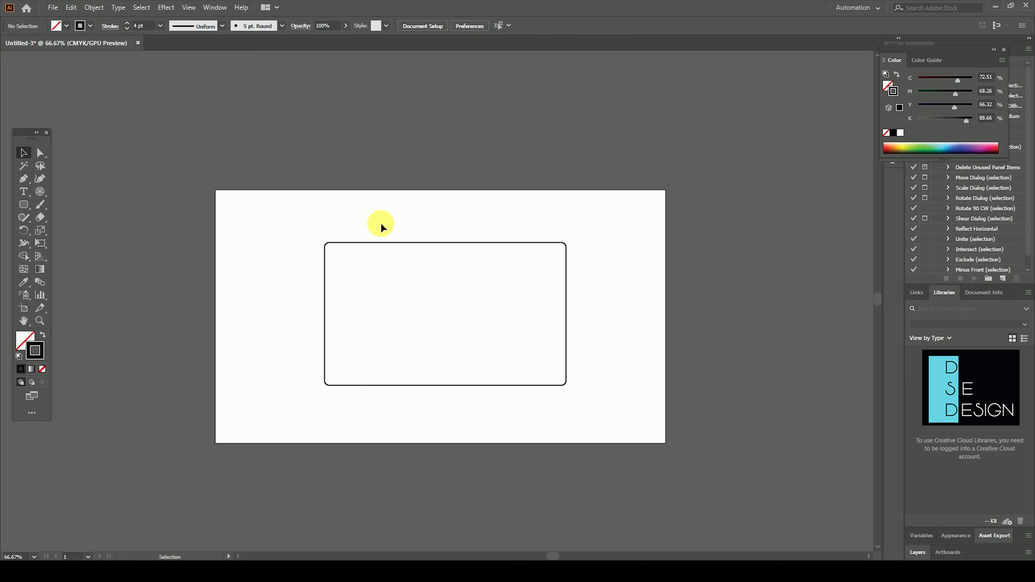
{"action": "left_click_drag", "start_coordinate": [381, 226], "coordinate": [434, 286]}
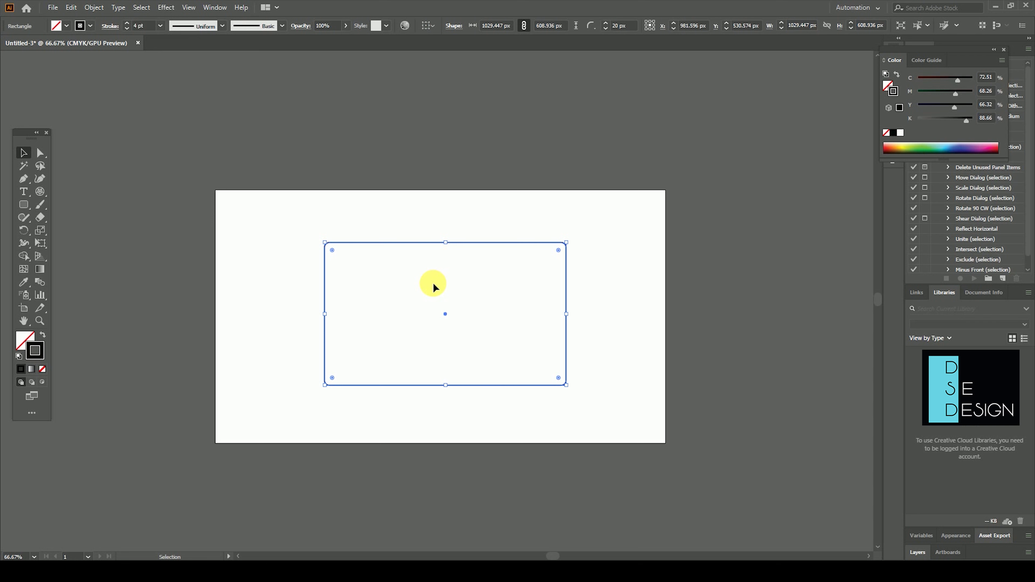
{"action": "left_click", "coordinate": [433, 287]}
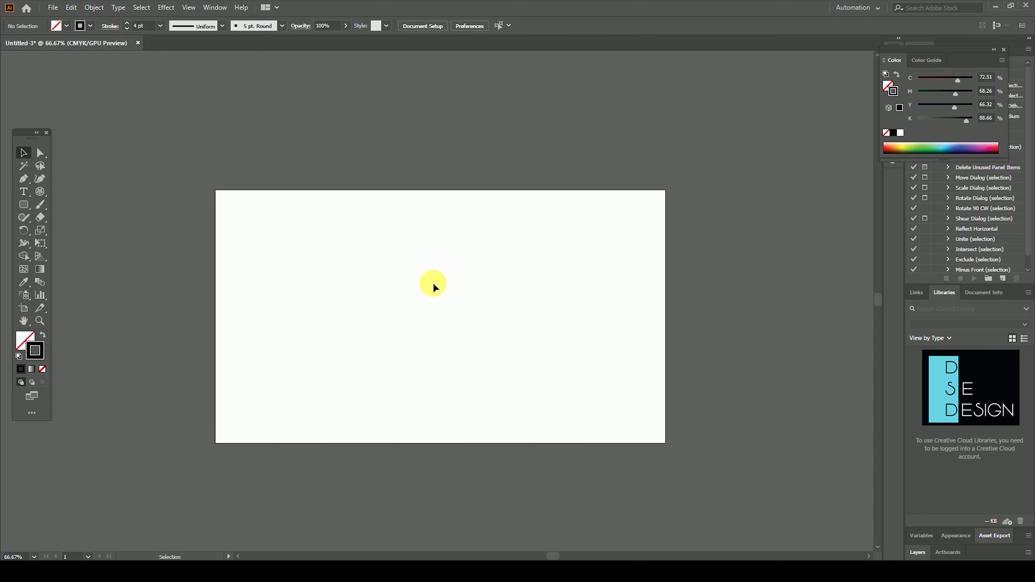
{"action": "key", "text": "ctrl+1"}
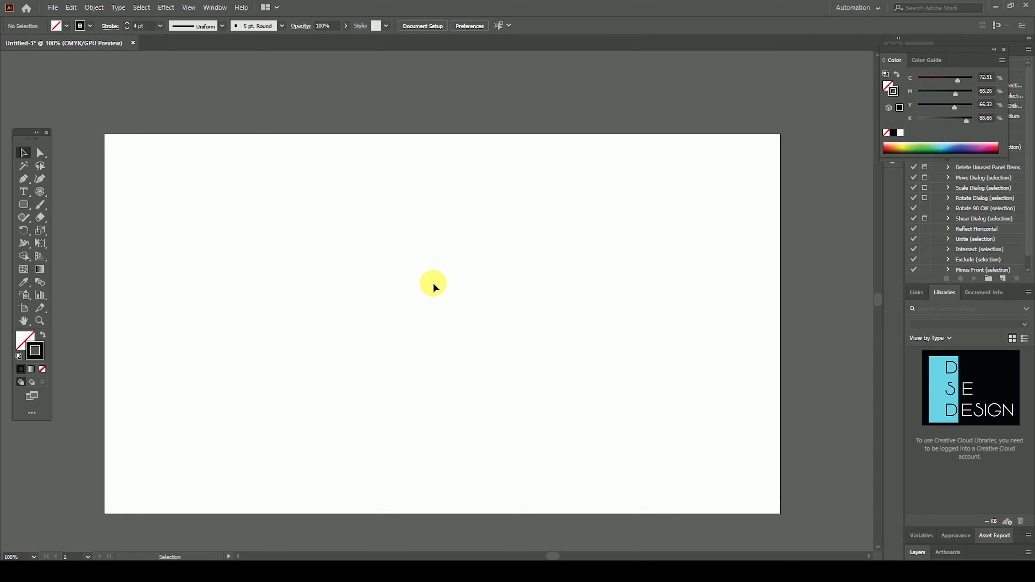
Step: Draw another rounded rectangle in the artboard's middle and delete it
{"action": "mouse_move", "coordinate": [23, 205]}
{"action": "left_mouse_down"}
{"action": "mouse_move", "coordinate": [87, 231]}
{"action": "mouse_move", "coordinate": [87, 217]}
{"action": "left_mouse_up"}
{"action": "left_click_drag", "start_coordinate": [330, 239], "coordinate": [554, 411]}
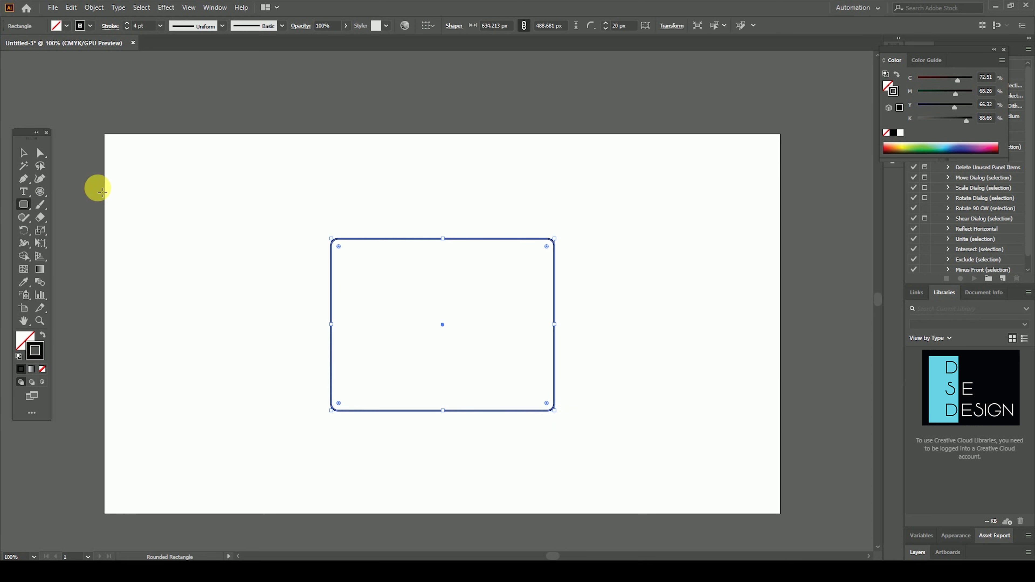
{"action": "left_click", "coordinate": [24, 152]}
{"action": "left_click", "coordinate": [397, 245]}
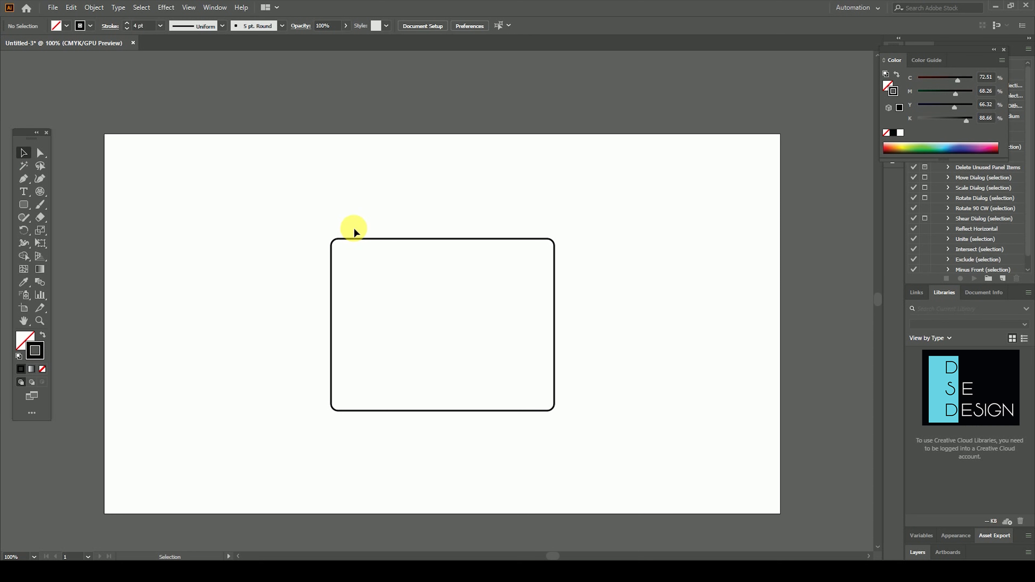
{"action": "left_click_drag", "start_coordinate": [353, 228], "coordinate": [383, 264]}
{"action": "key", "text": "Delete"}
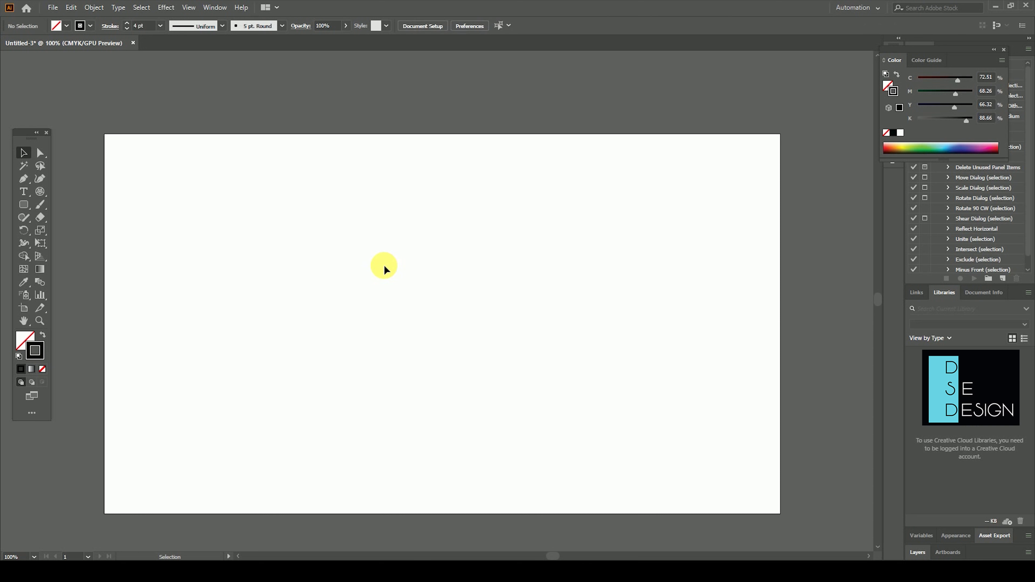
Step: Create a rounded rectangle with a 100 px corner radius through its size dialog
{"action": "left_click", "coordinate": [24, 204]}
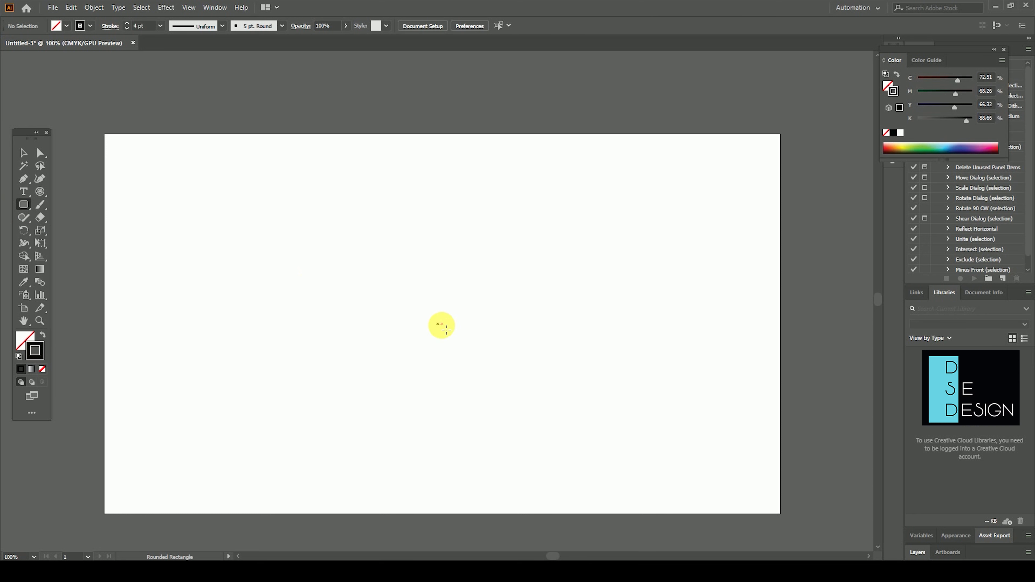
{"action": "left_click", "coordinate": [442, 324]}
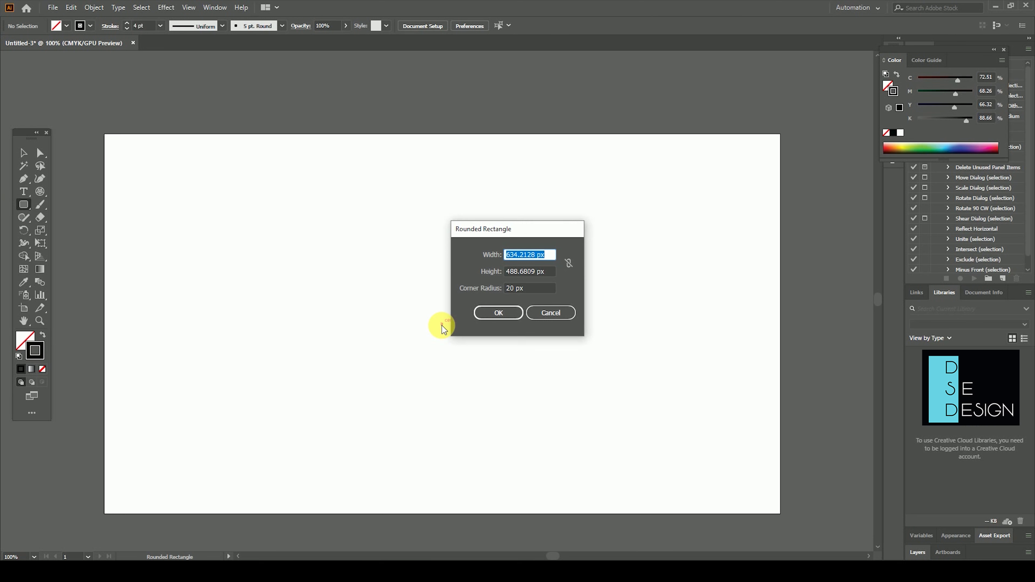
{"action": "left_click_drag", "start_coordinate": [517, 232], "coordinate": [529, 265]}
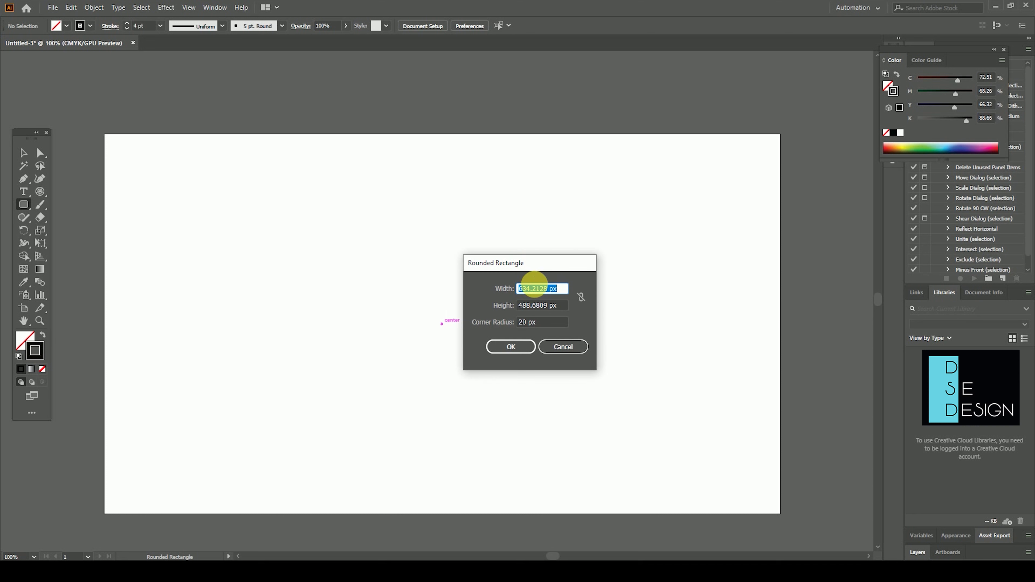
{"action": "left_click", "coordinate": [550, 326]}
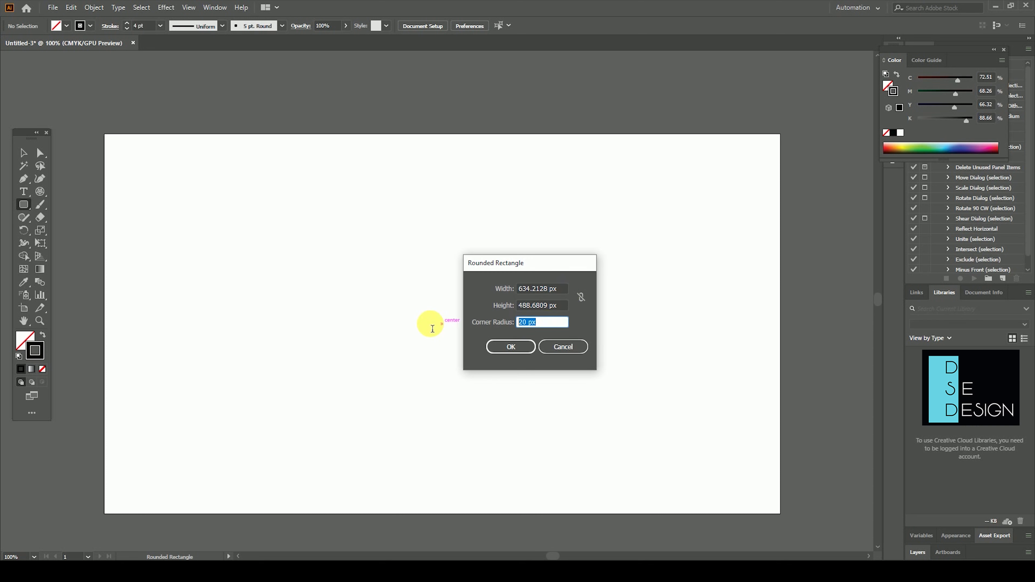
{"action": "type", "text": "100"}
{"action": "left_click", "coordinate": [525, 347]}
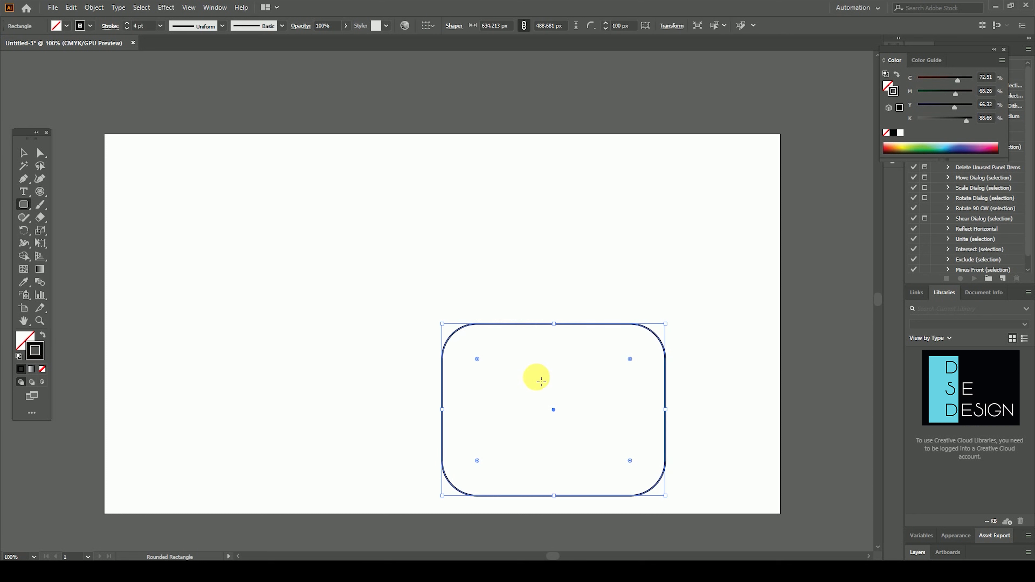
Step: Move the 100 px-corner rectangle to the artboard centre, then select and delete it
{"action": "left_click", "coordinate": [23, 153]}
{"action": "left_click", "coordinate": [249, 227]}
{"action": "left_click_drag", "start_coordinate": [494, 324], "coordinate": [400, 244]}
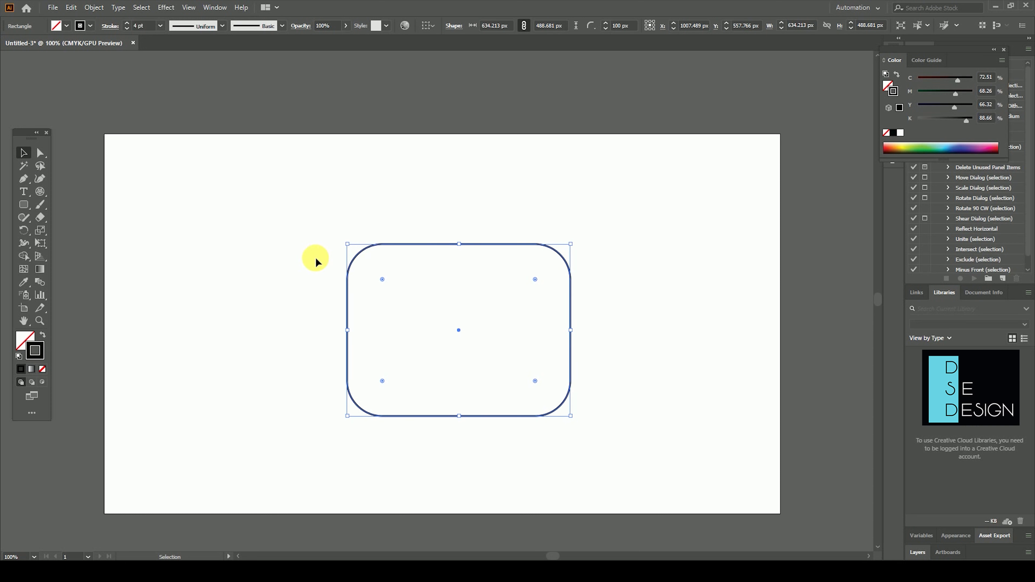
{"action": "left_click", "coordinate": [286, 249]}
{"action": "mouse_move", "coordinate": [225, 237]}
{"action": "left_mouse_down"}
{"action": "mouse_move", "coordinate": [681, 401]}
{"action": "mouse_move", "coordinate": [696, 433]}
{"action": "left_mouse_up"}
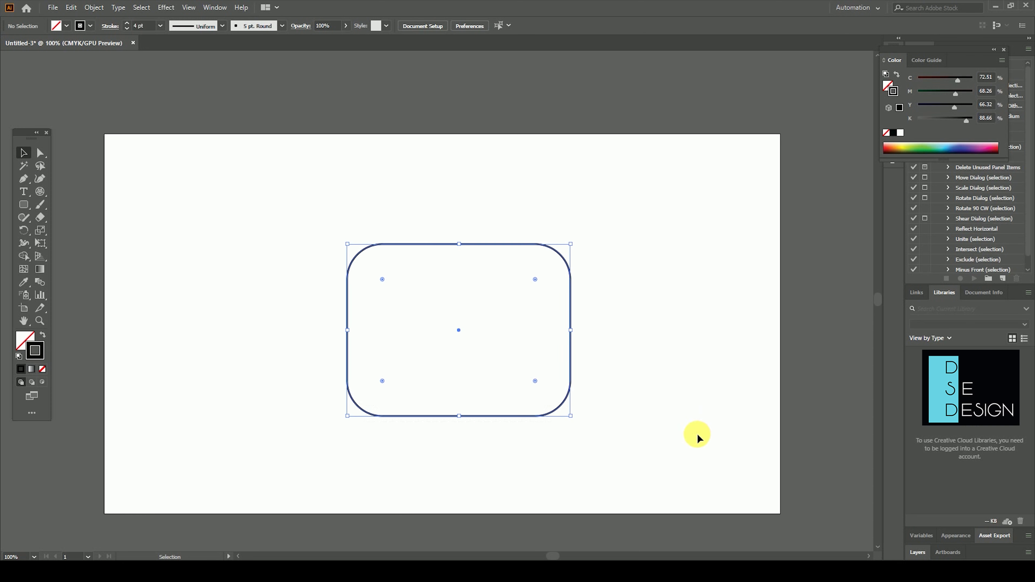
{"action": "left_click", "coordinate": [694, 400]}
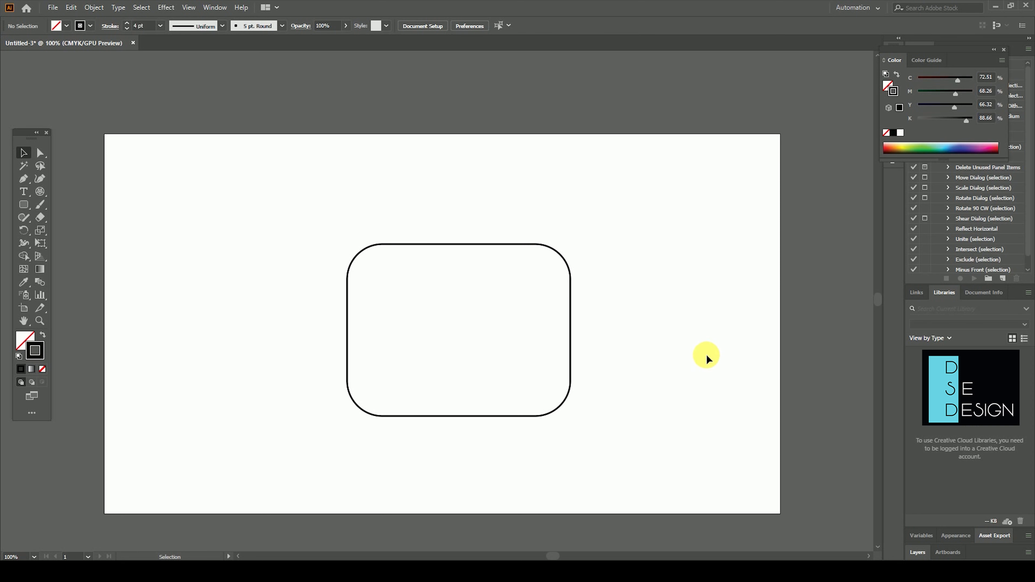
{"action": "left_click_drag", "start_coordinate": [705, 345], "coordinate": [447, 373]}
{"action": "key", "text": "Delete"}
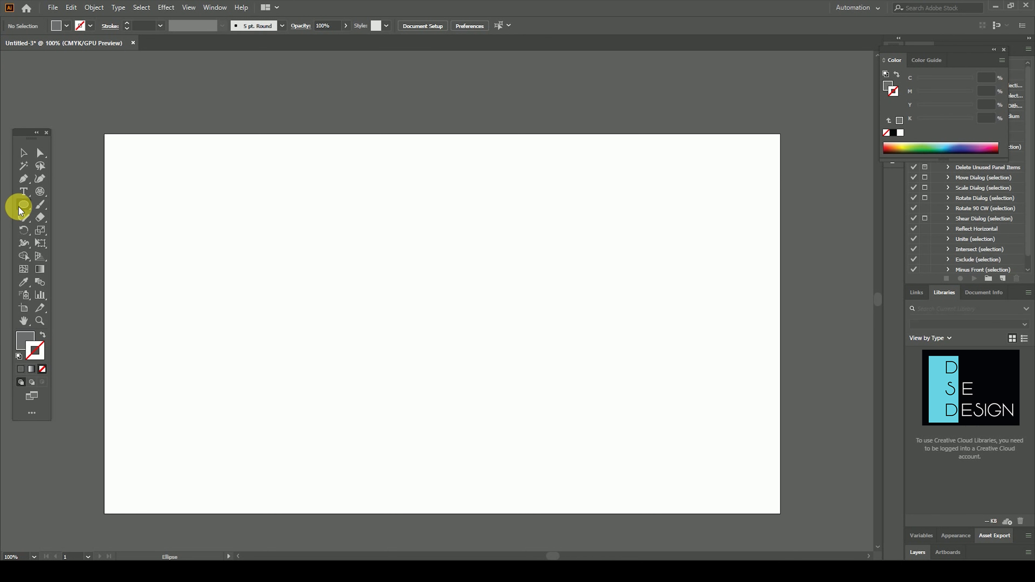
{"action": "left_click_drag", "start_coordinate": [23, 204], "coordinate": [96, 231]}
{"action": "left_click_drag", "start_coordinate": [357, 207], "coordinate": [551, 388]}
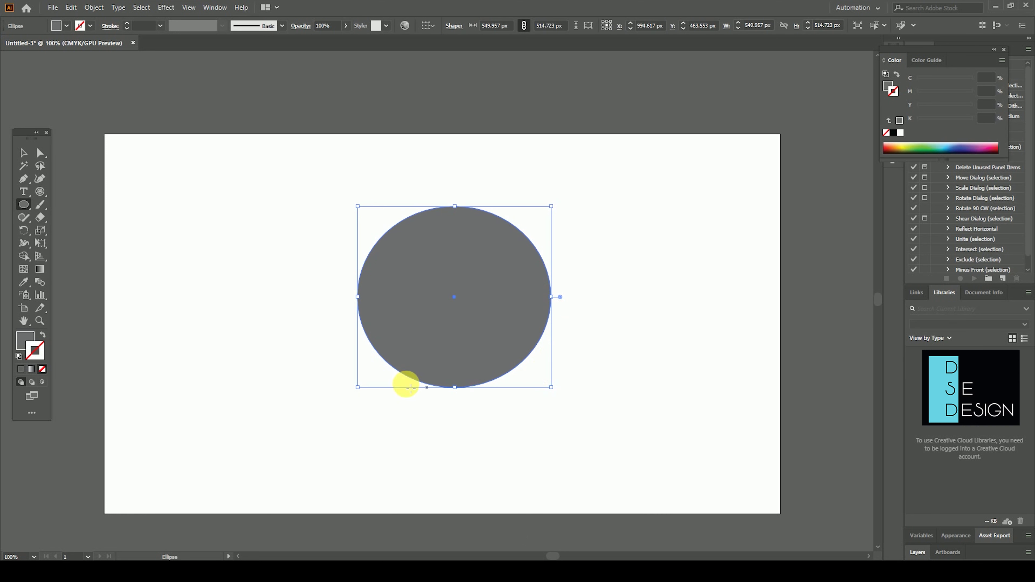
{"action": "left_click", "coordinate": [23, 153]}
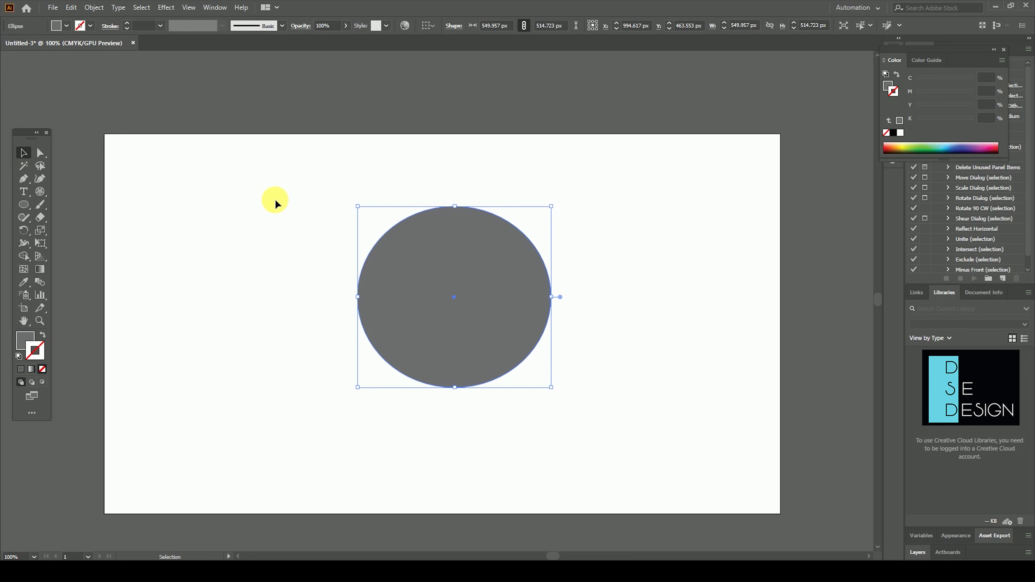
{"action": "left_click", "coordinate": [307, 220]}
{"action": "left_click_drag", "start_coordinate": [494, 335], "coordinate": [473, 311]}
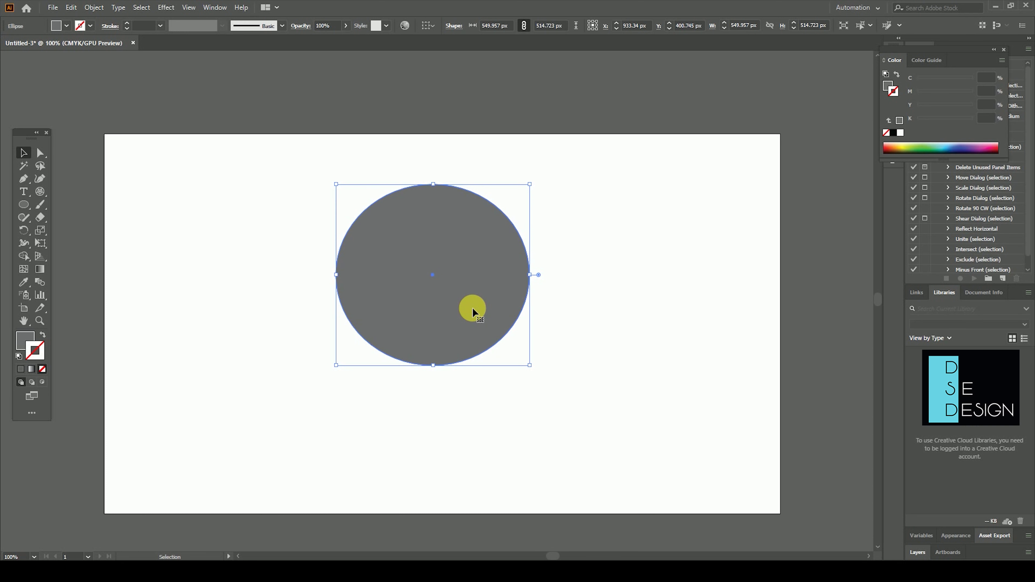
{"action": "left_click", "coordinate": [23, 205]}
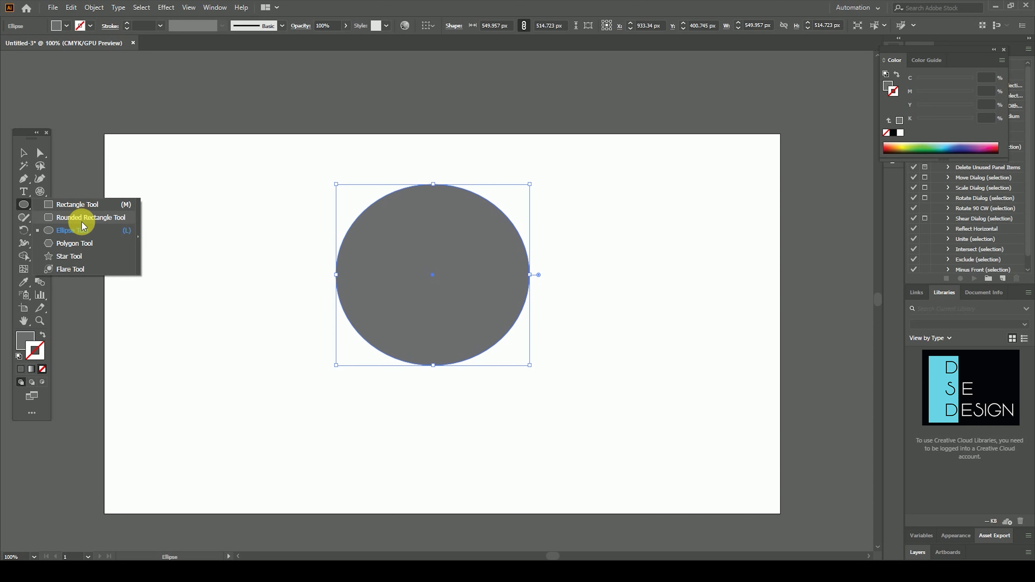
{"action": "left_click", "coordinate": [84, 236]}
{"action": "mouse_move", "coordinate": [296, 379]}
{"action": "left_mouse_down"}
{"action": "mouse_move", "coordinate": [571, 432]}
{"action": "mouse_move", "coordinate": [575, 416]}
{"action": "left_mouse_up"}
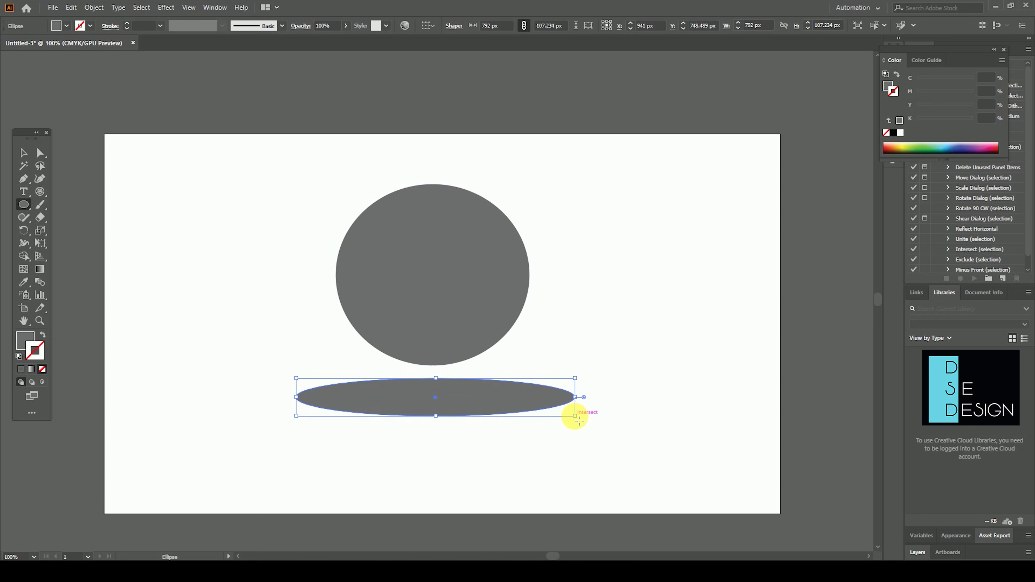
{"action": "left_click", "coordinate": [24, 153]}
{"action": "left_click_drag", "start_coordinate": [455, 403], "coordinate": [451, 388]}
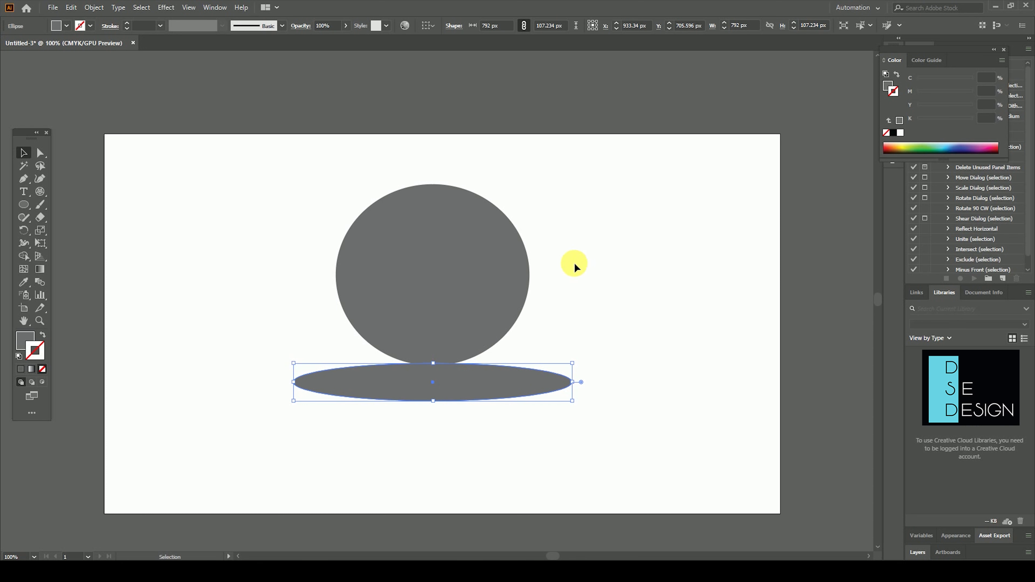
{"action": "left_click", "coordinate": [574, 265]}
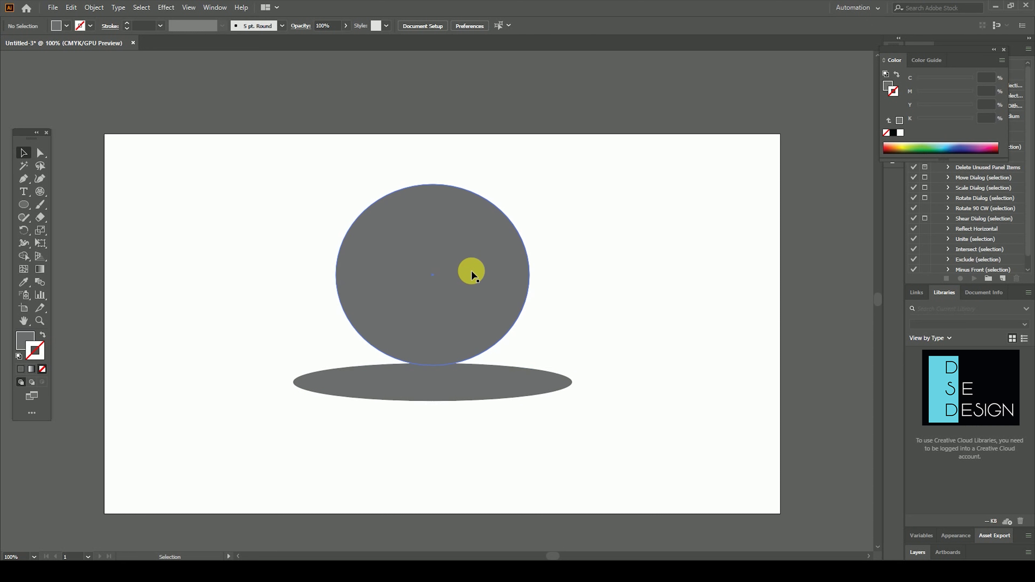
{"action": "left_click", "coordinate": [472, 271]}
{"action": "left_click", "coordinate": [21, 340]}
{"action": "double_click", "coordinate": [22, 340]}
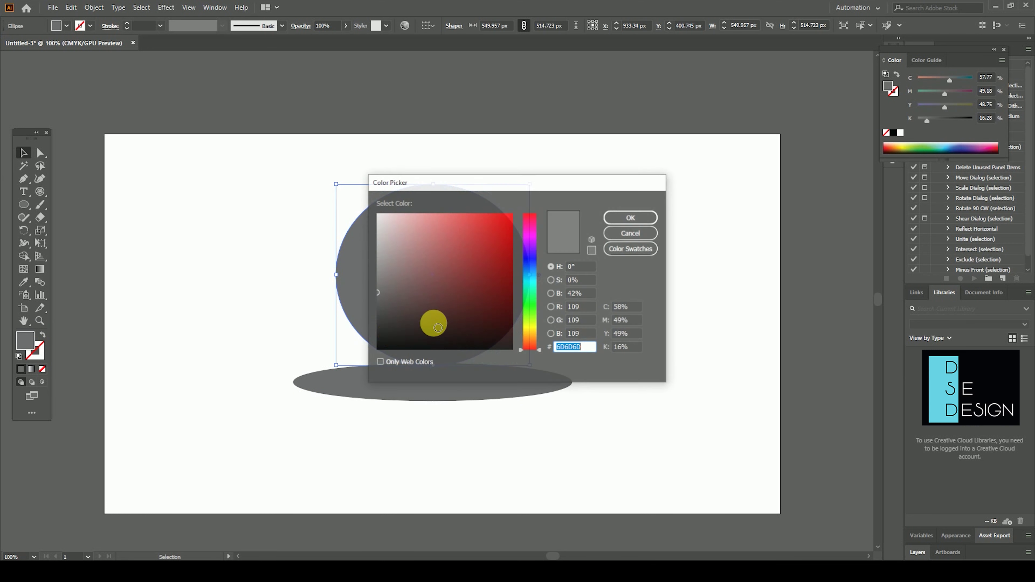
{"action": "left_click_drag", "start_coordinate": [459, 310], "coordinate": [513, 349]}
{"action": "left_click", "coordinate": [640, 217]}
{"action": "left_click", "coordinate": [596, 283]}
{"action": "left_click_drag", "start_coordinate": [486, 374], "coordinate": [488, 369]}
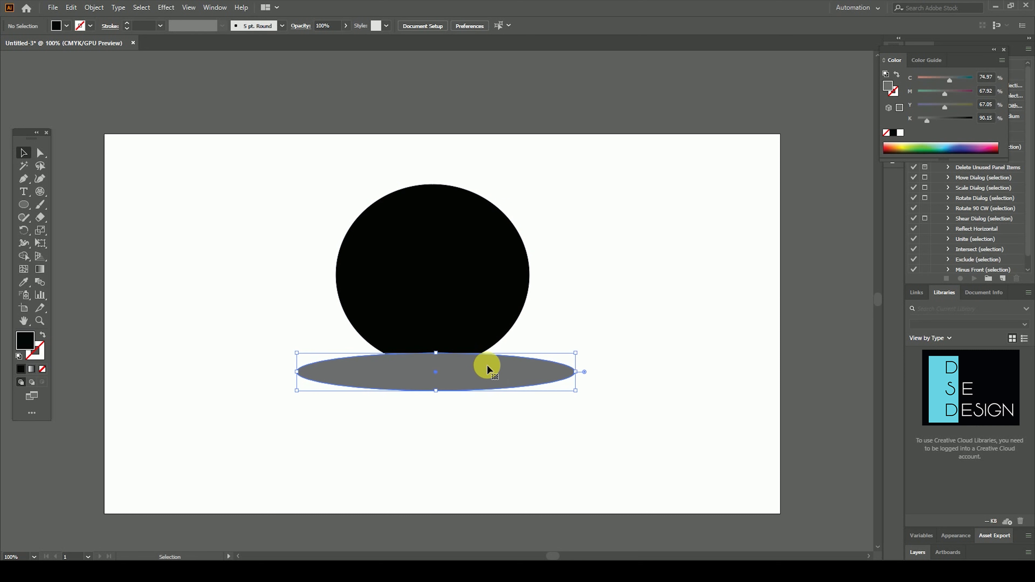
{"action": "key", "text": "ctrl+shift+bracketleft"}
{"action": "key", "text": "v"}
{"action": "left_click", "coordinate": [605, 354]}
{"action": "left_click_drag", "start_coordinate": [593, 214], "coordinate": [166, 458]}
{"action": "left_click", "coordinate": [765, 436]}
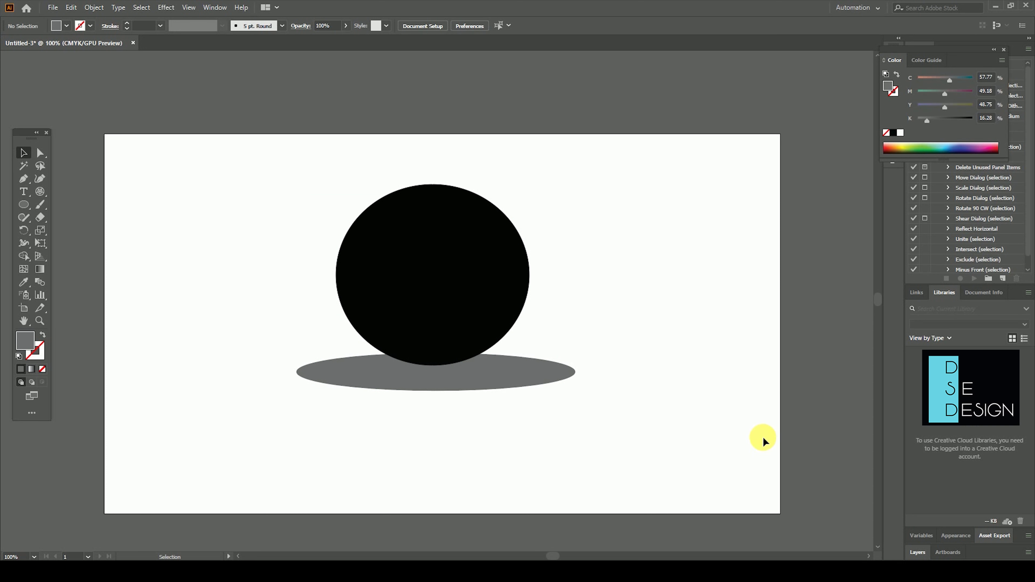
{"action": "left_click_drag", "start_coordinate": [672, 213], "coordinate": [307, 359]}
{"action": "key", "text": "Delete"}
{"action": "key", "text": "l"}
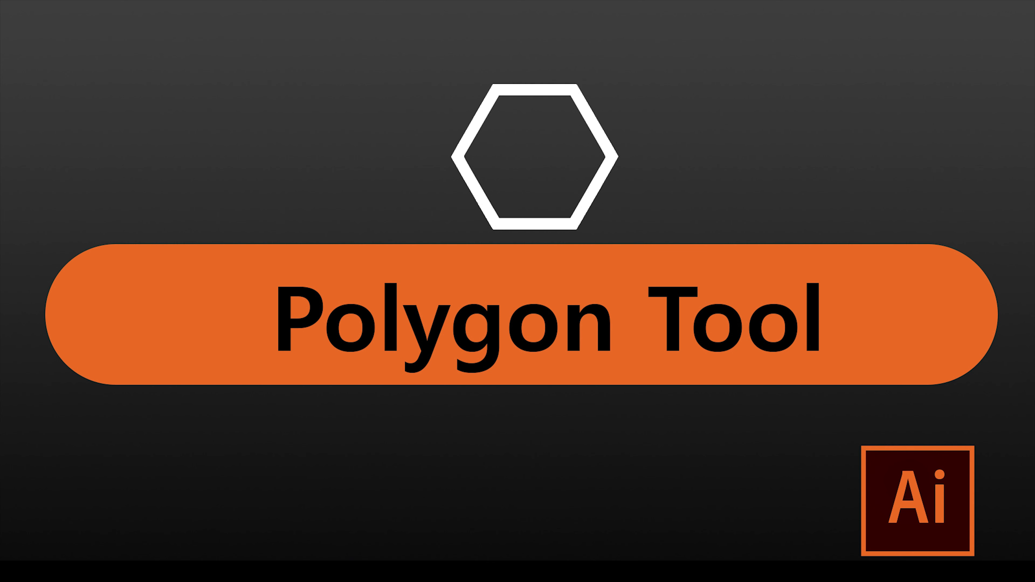
Step: Draw a large hexagon on the artboard with the Polygon tool
{"action": "left_click_drag", "start_coordinate": [27, 204], "coordinate": [93, 255]}
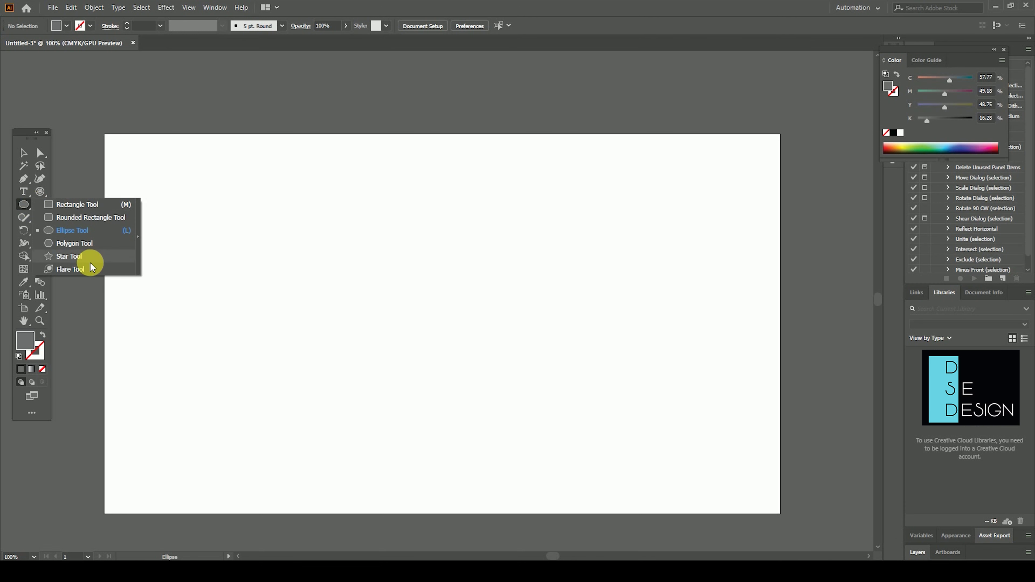
{"action": "left_click", "coordinate": [93, 245]}
{"action": "left_click_drag", "start_coordinate": [420, 273], "coordinate": [546, 345]}
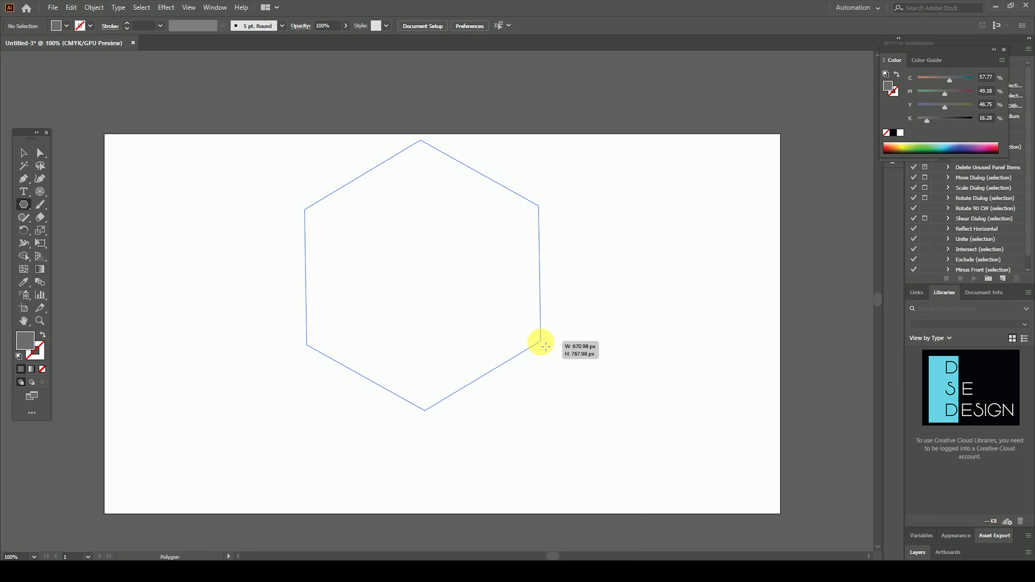
{"action": "left_click_drag", "start_coordinate": [546, 344], "coordinate": [538, 344]}
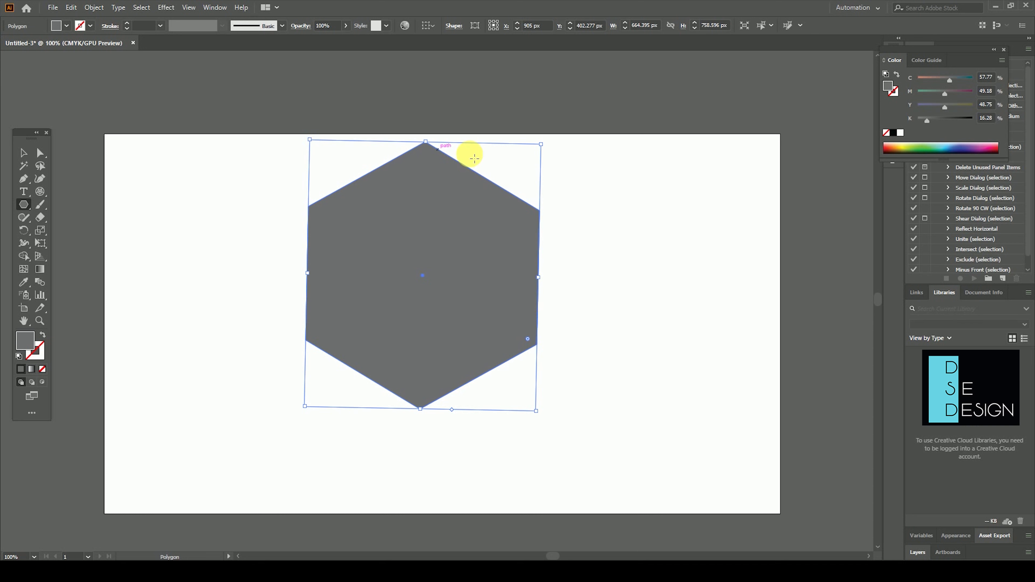
Step: Swap fill and stroke, giving the hexagon a black 7 pt outline
{"action": "left_click", "coordinate": [42, 336]}
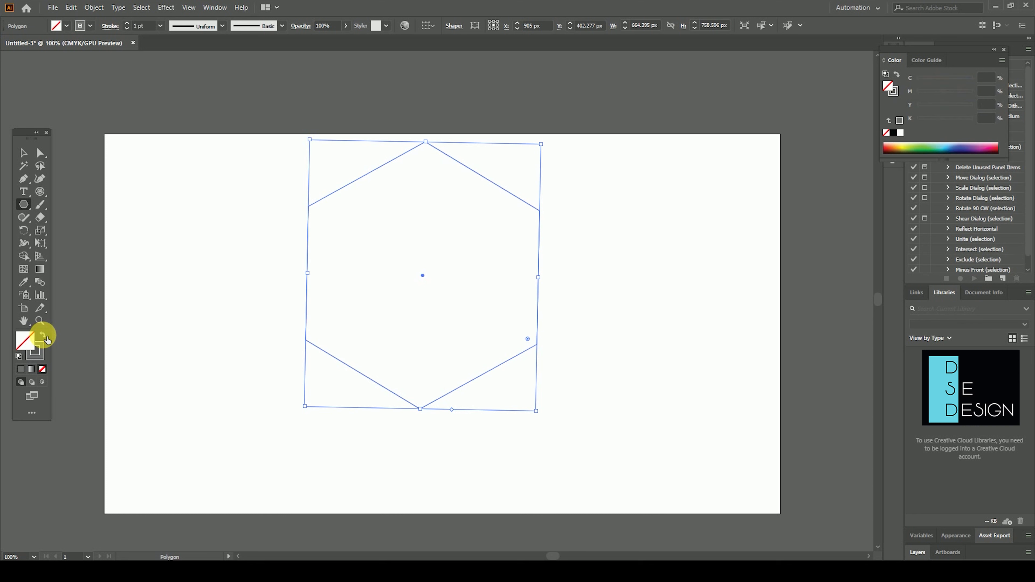
{"action": "double_click", "coordinate": [38, 354]}
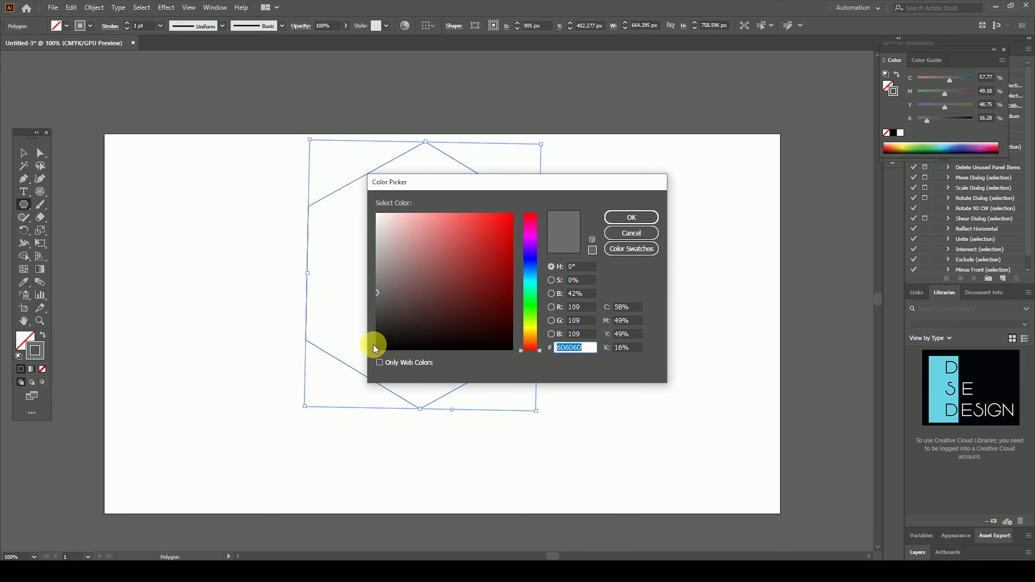
{"action": "left_click", "coordinate": [512, 349]}
{"action": "left_click", "coordinate": [631, 217]}
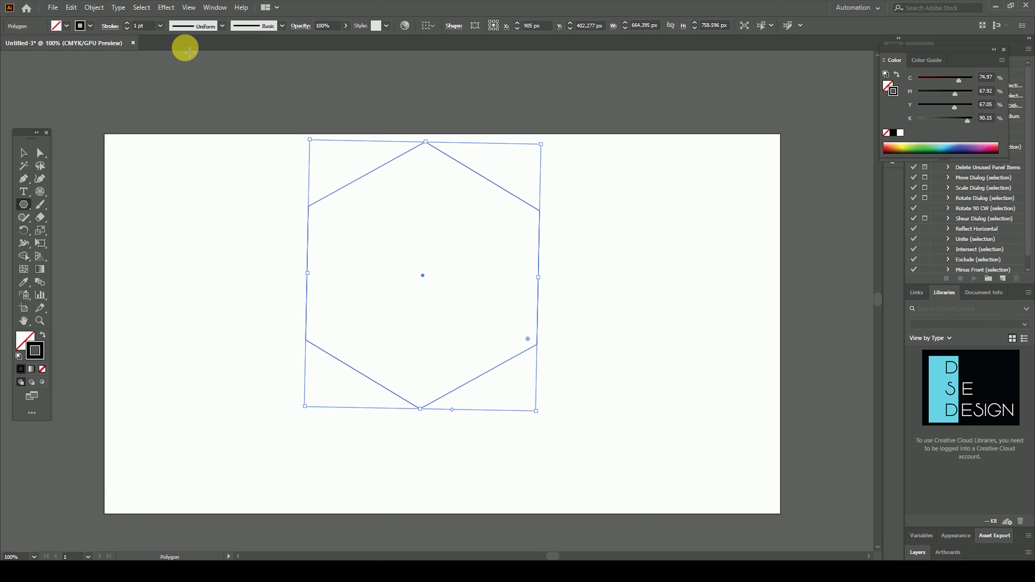
{"action": "left_click", "coordinate": [160, 25]}
{"action": "left_click", "coordinate": [174, 144]}
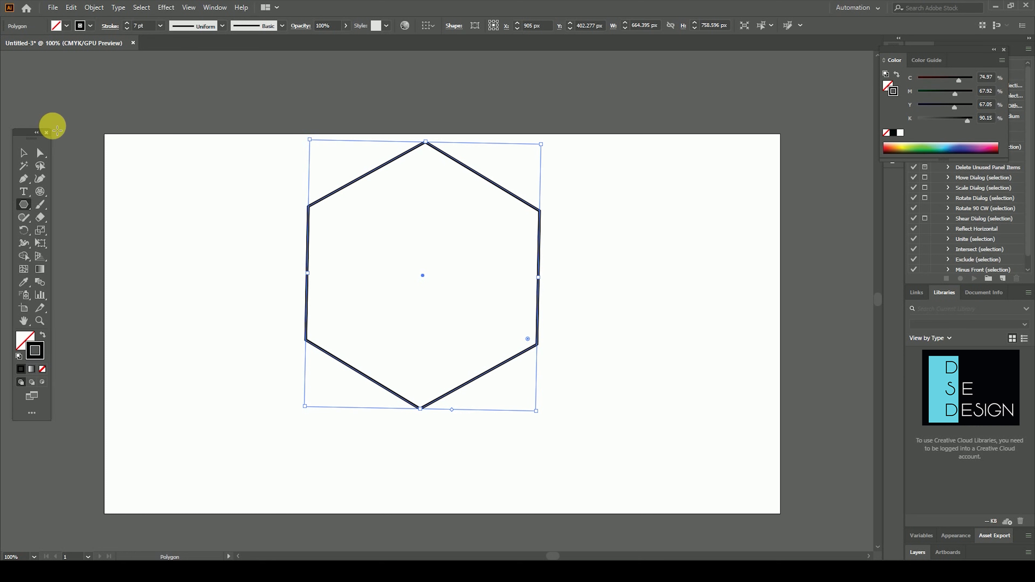
Step: Move the hexagon left and down, then delete it
{"action": "left_click", "coordinate": [24, 153]}
{"action": "left_click_drag", "start_coordinate": [445, 177], "coordinate": [484, 208]}
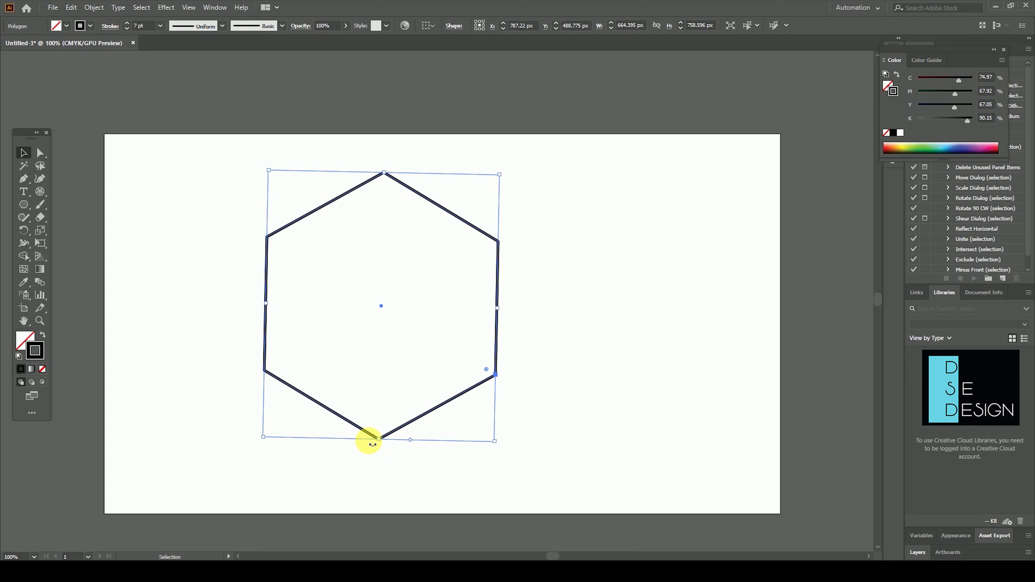
{"action": "key", "text": "Delete"}
{"action": "left_click", "coordinate": [23, 204]}
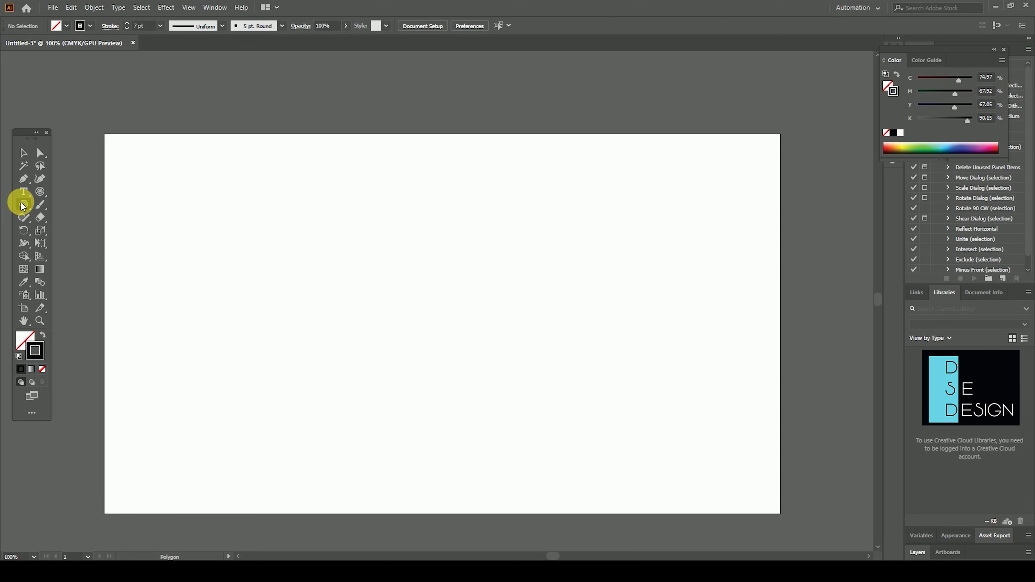
Step: Create a three-sided triangle by setting Sides to 3 in the polygon settings
{"action": "left_click", "coordinate": [348, 295]}
{"action": "left_click", "coordinate": [517, 290]}
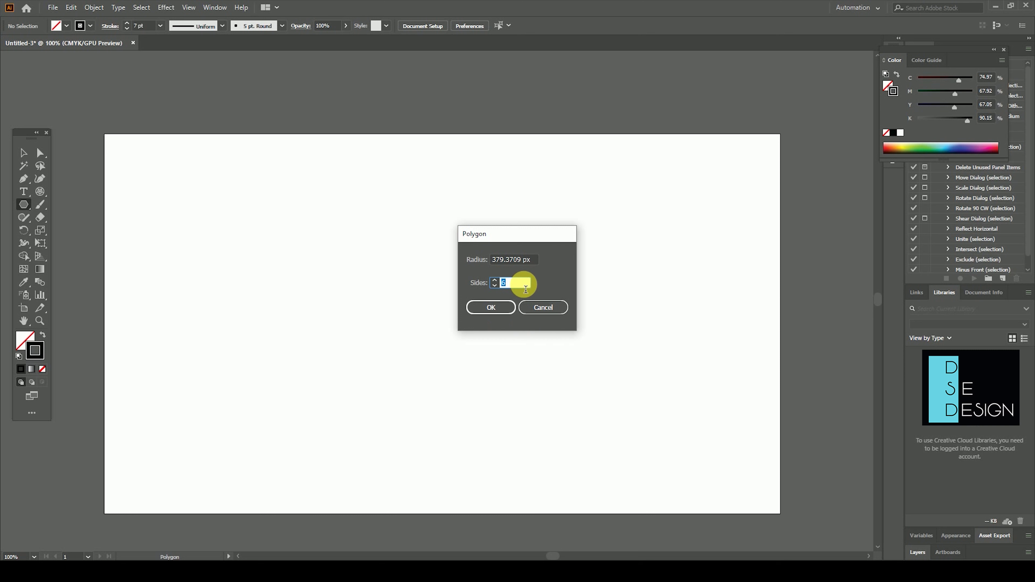
{"action": "double_click", "coordinate": [517, 283]}
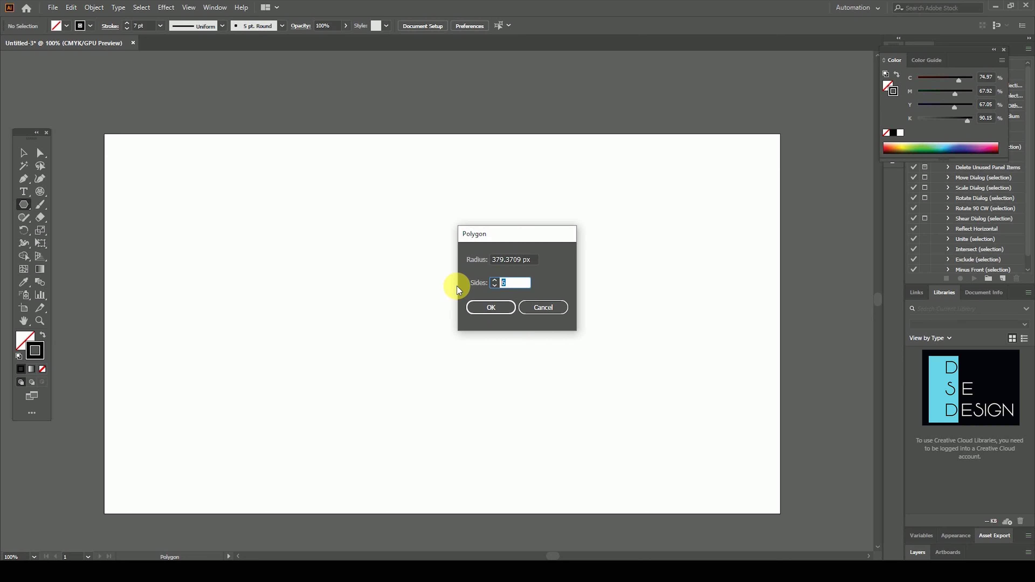
{"action": "type", "text": "3"}
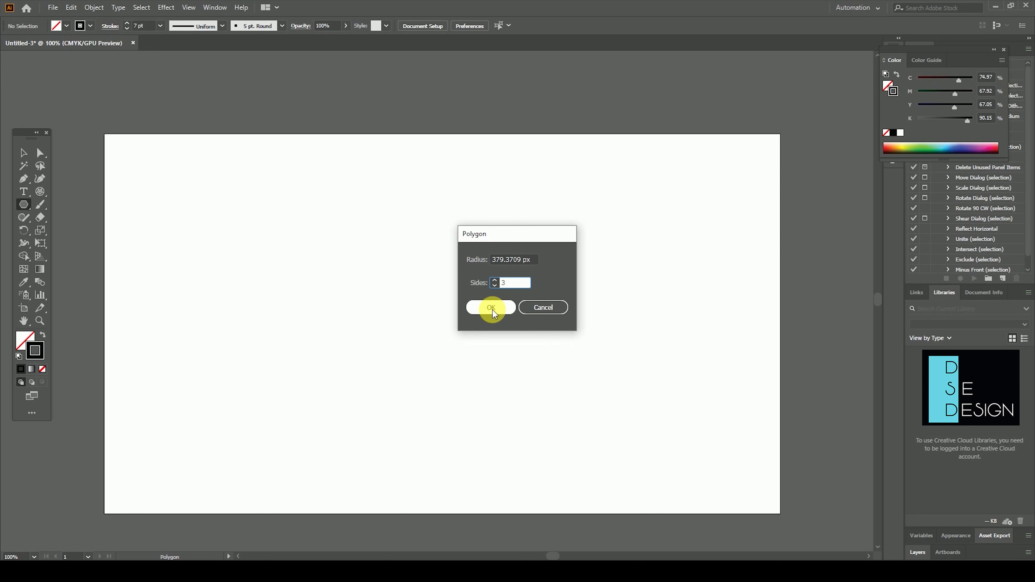
{"action": "left_click", "coordinate": [491, 308]}
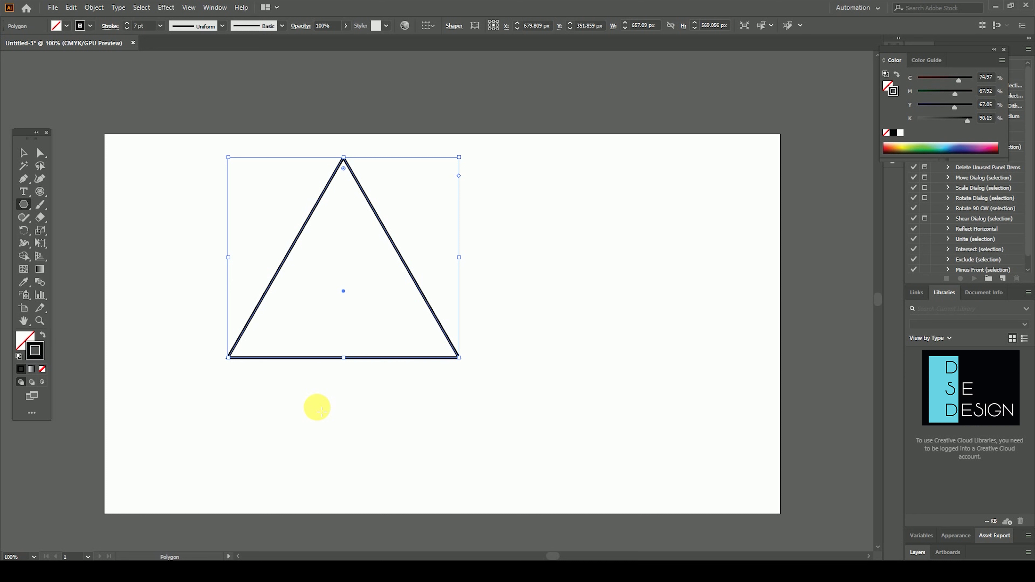
Step: Delete the triangle and create an eight-sided octagon in its place
{"action": "key", "text": "Delete"}
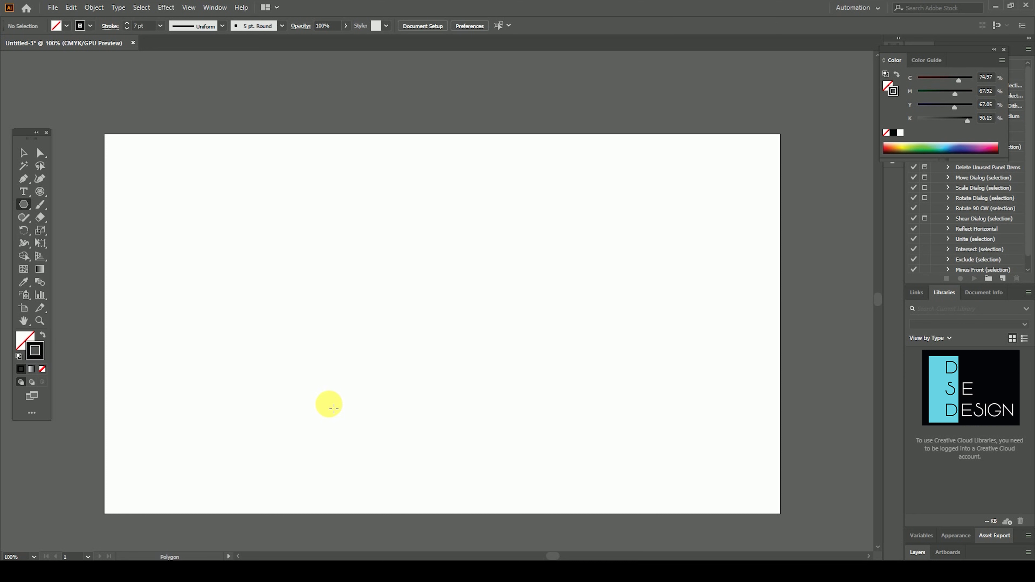
{"action": "left_click", "coordinate": [476, 324]}
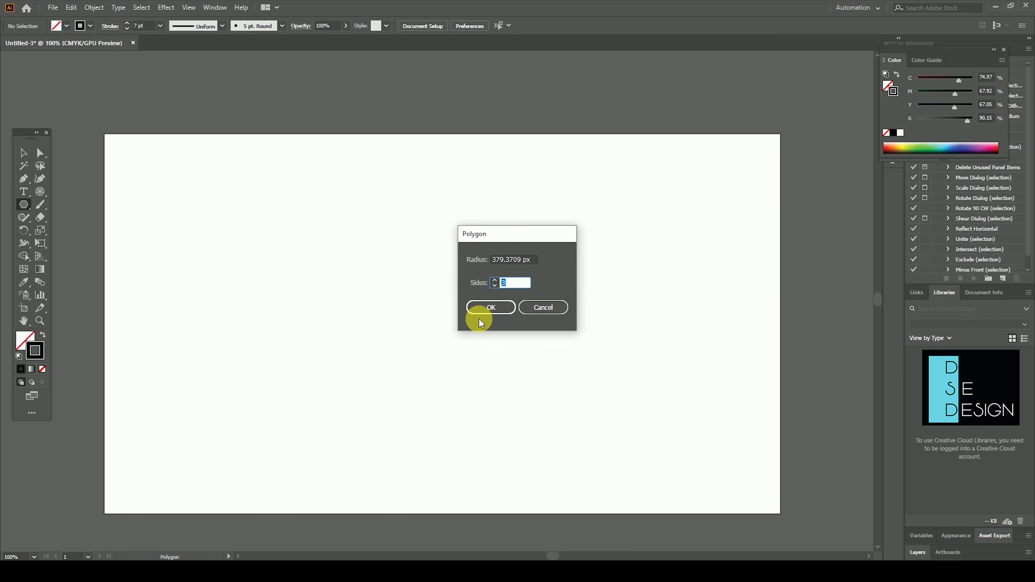
{"action": "left_click", "coordinate": [501, 305]}
Step: Scale the octagon down and move it up and left
{"action": "left_click", "coordinate": [30, 159]}
{"action": "left_click", "coordinate": [241, 206]}
{"action": "left_click_drag", "start_coordinate": [316, 194], "coordinate": [580, 315]}
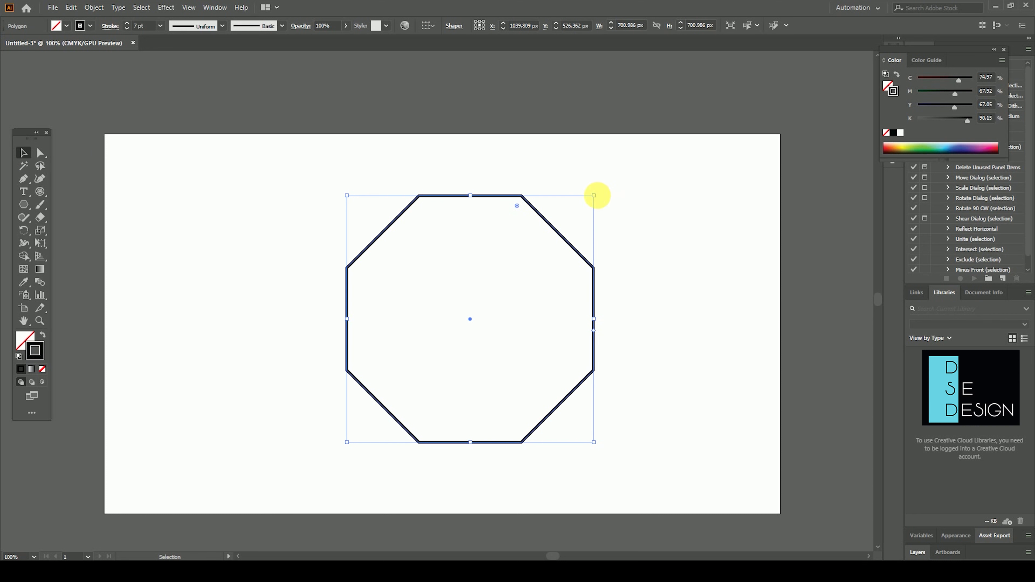
{"action": "left_click_drag", "start_coordinate": [600, 198], "coordinate": [495, 312]}
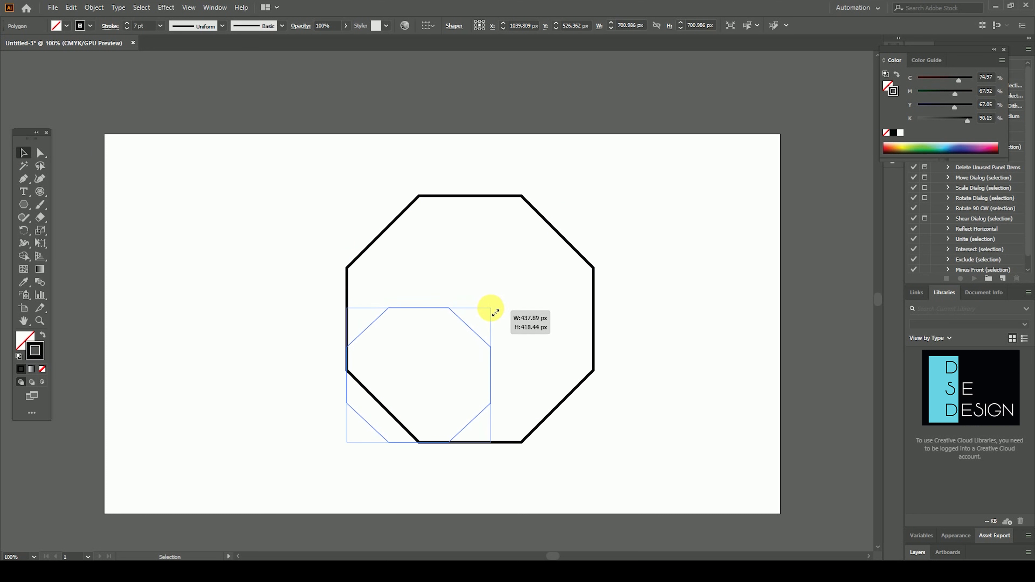
{"action": "mouse_move", "coordinate": [488, 323]}
{"action": "left_mouse_down"}
{"action": "mouse_move", "coordinate": [453, 346]}
{"action": "mouse_move", "coordinate": [317, 218]}
{"action": "left_mouse_up"}
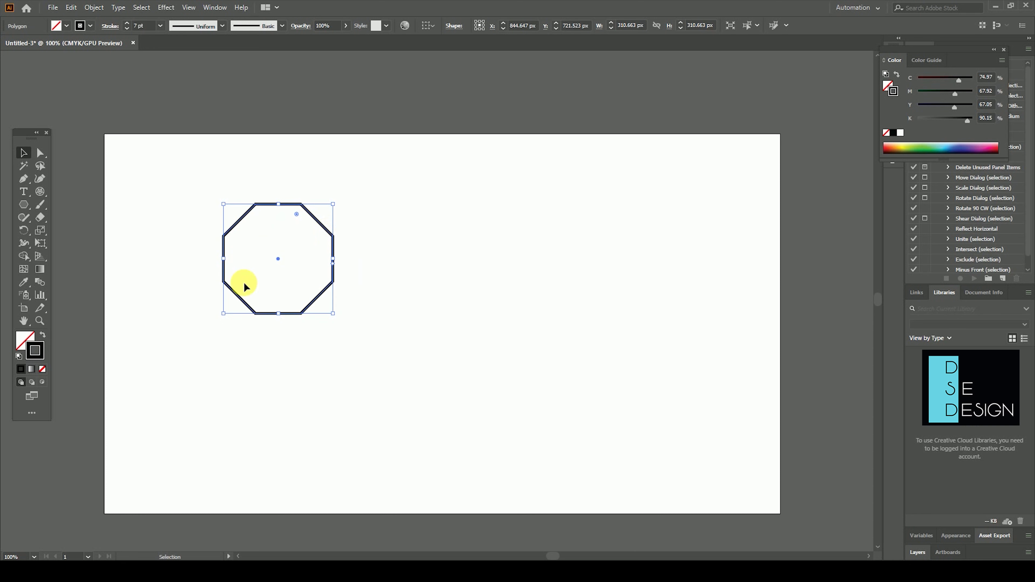
Step: Make the octagon solid grey 5B5B5B with no outline
{"action": "left_click", "coordinate": [43, 335]}
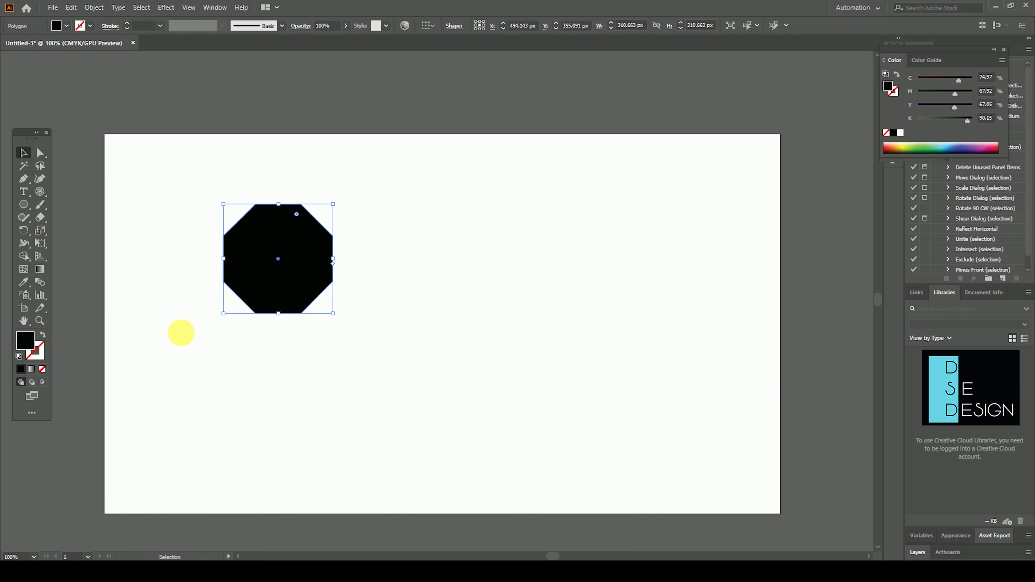
{"action": "double_click", "coordinate": [25, 341]}
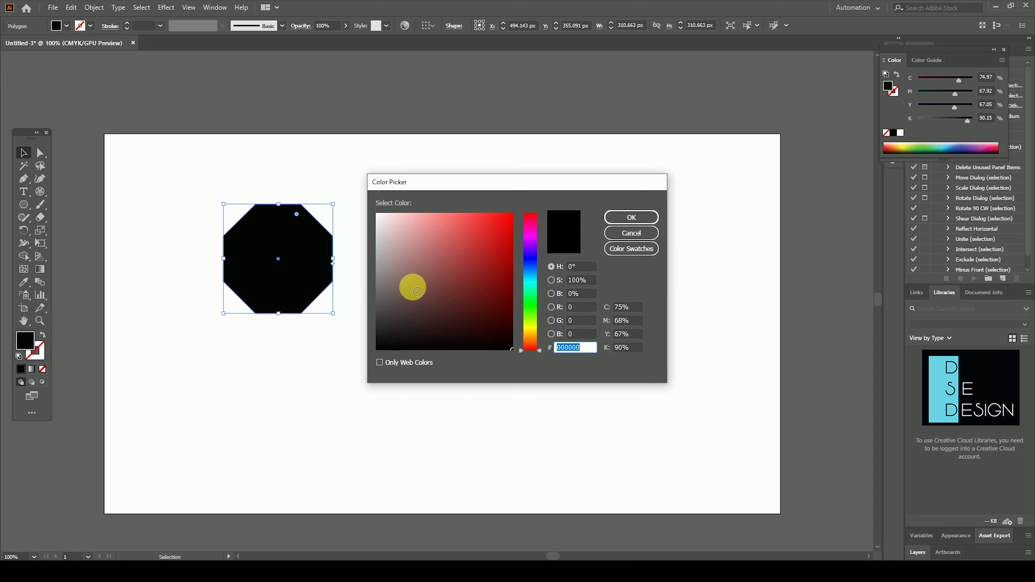
{"action": "left_click", "coordinate": [632, 218]}
{"action": "left_click", "coordinate": [420, 257]}
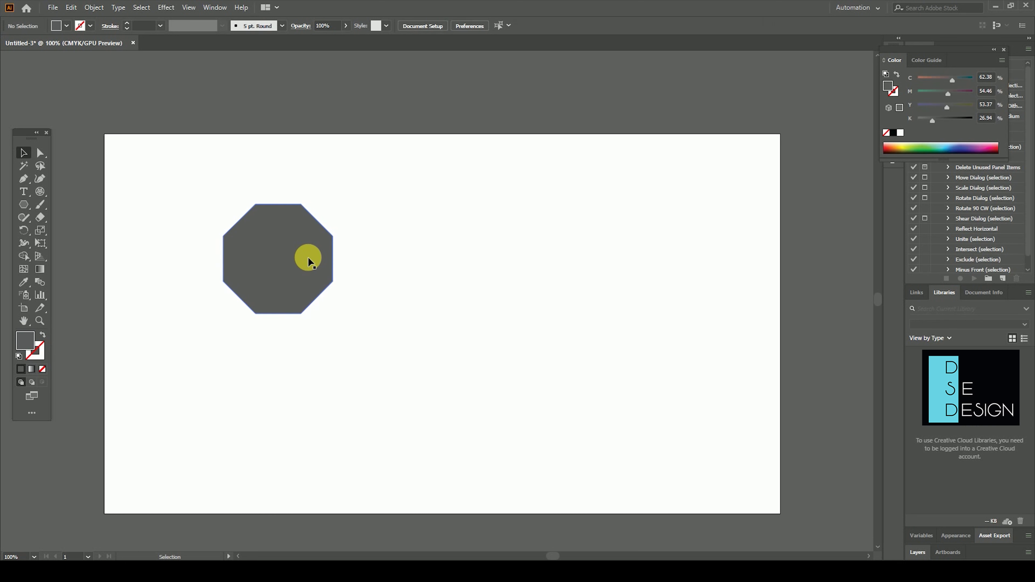
Step: Copy the octagon and repeat with Ctrl+D into a row of five, then duplicate the row beneath
{"action": "left_click_drag", "start_coordinate": [302, 260], "coordinate": [407, 268]}
{"action": "key", "text": "ctrl+d"}
{"action": "key", "text": "ctrl+d"}
{"action": "key", "text": "ctrl+d"}
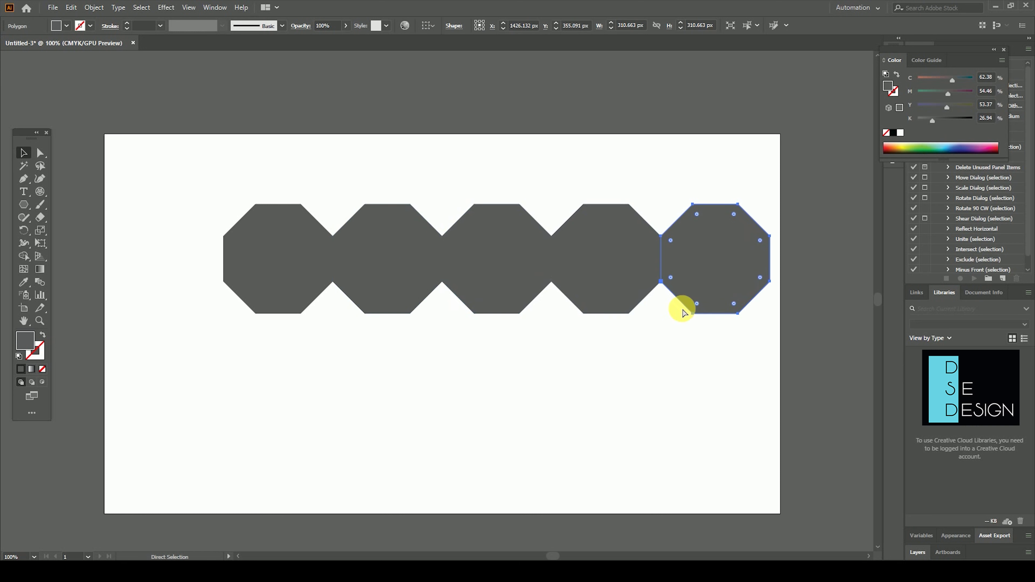
{"action": "left_click", "coordinate": [812, 250]}
{"action": "key", "text": "ctrl+a"}
{"action": "mouse_move", "coordinate": [535, 295]}
{"action": "left_mouse_down"}
{"action": "mouse_move", "coordinate": [468, 287]}
{"action": "mouse_move", "coordinate": [552, 354]}
{"action": "left_mouse_up"}
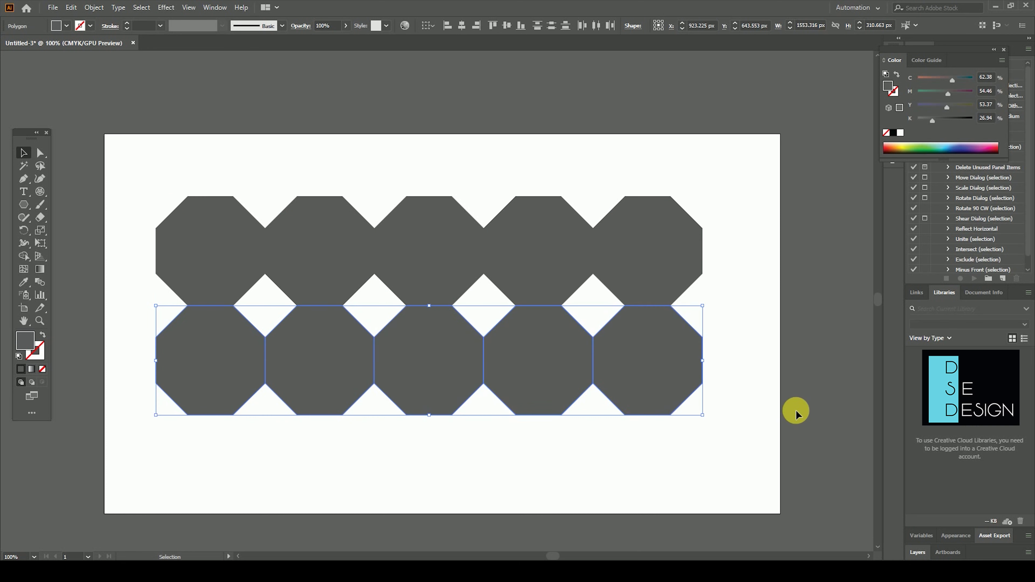
{"action": "left_click", "coordinate": [797, 408]}
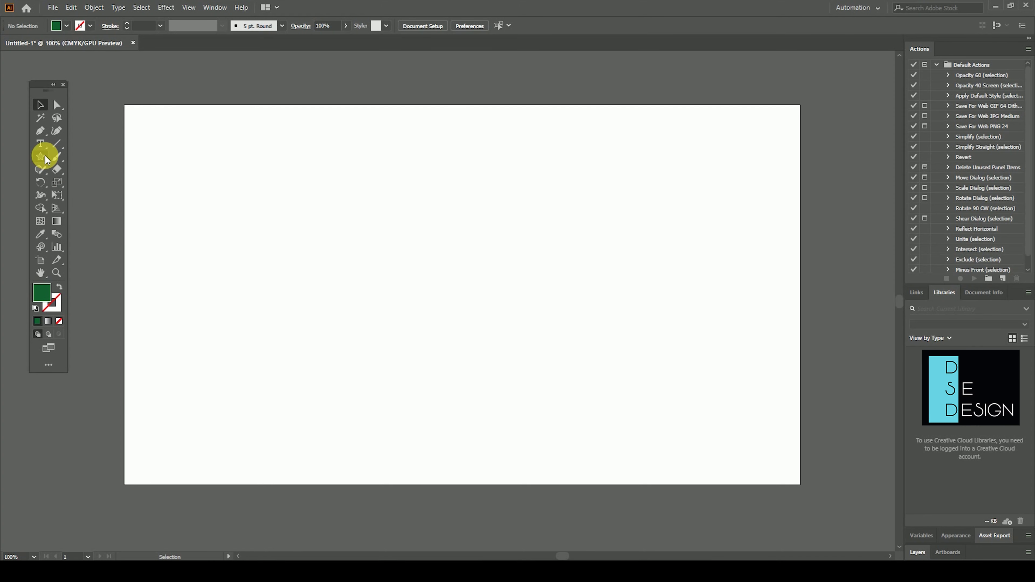
Step: Draw a five-point star and round its five inner corners to about 182 px
{"action": "left_click_drag", "start_coordinate": [46, 159], "coordinate": [111, 208]}
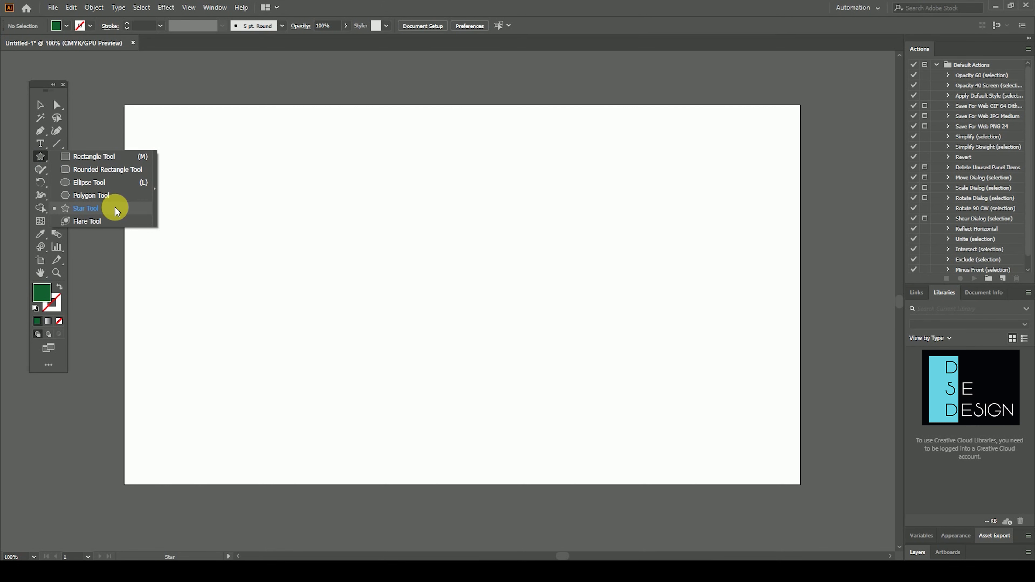
{"action": "left_click_drag", "start_coordinate": [373, 279], "coordinate": [426, 346]}
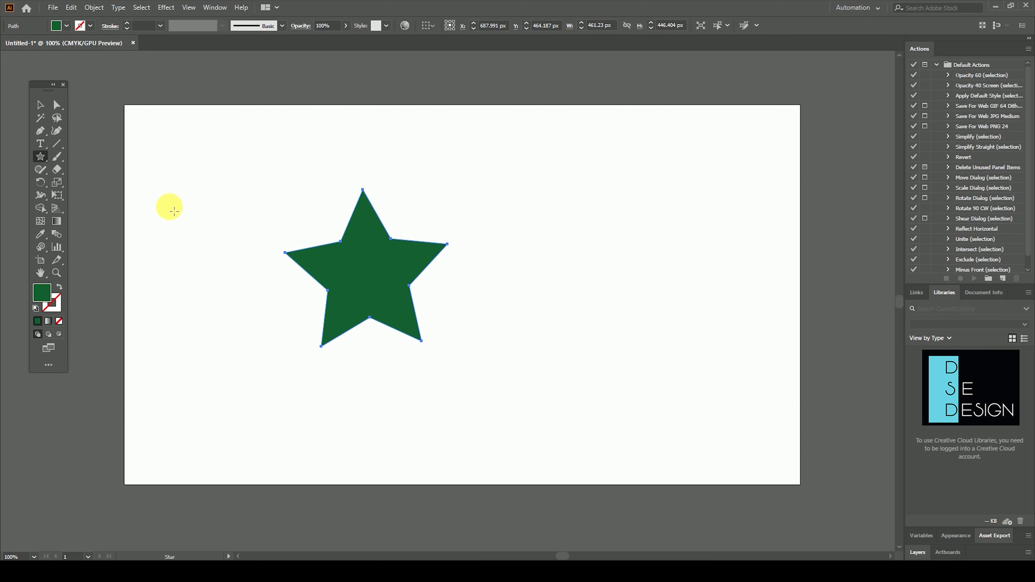
{"action": "left_click", "coordinate": [57, 106]}
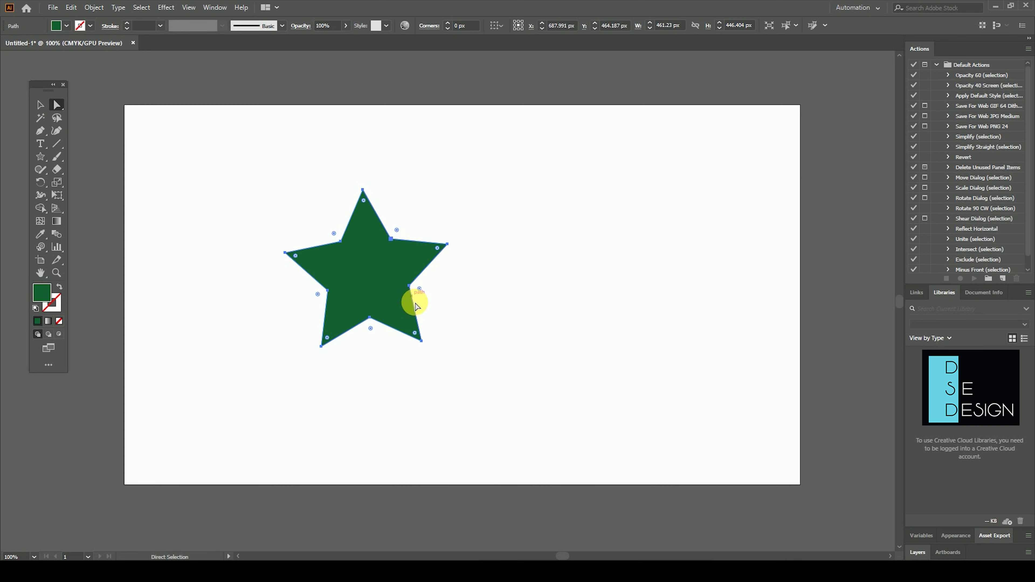
{"action": "left_click_drag", "start_coordinate": [303, 224], "coordinate": [421, 327]}
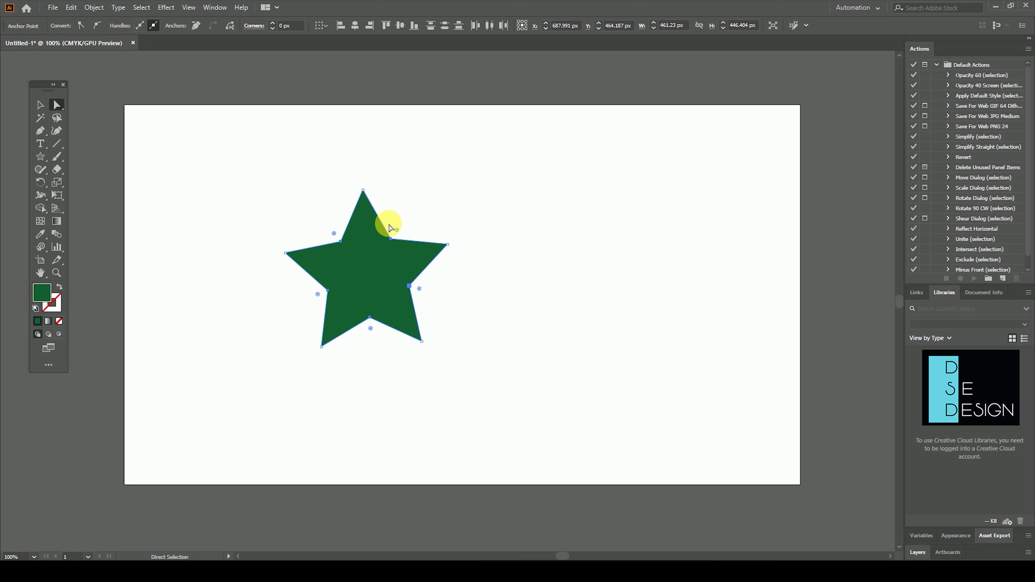
{"action": "left_click_drag", "start_coordinate": [420, 289], "coordinate": [565, 312]}
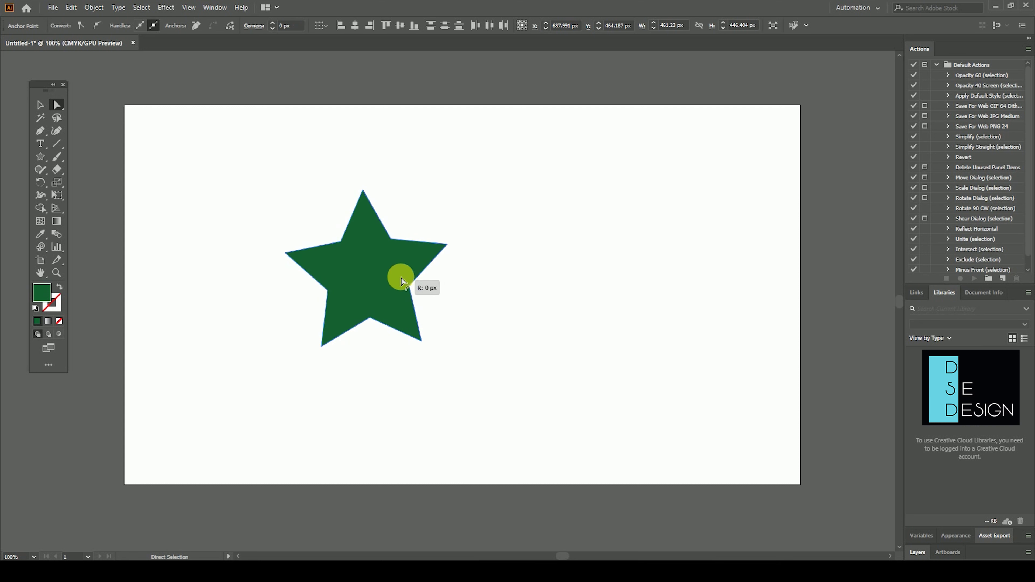
{"action": "left_click_drag", "start_coordinate": [565, 312], "coordinate": [486, 296]}
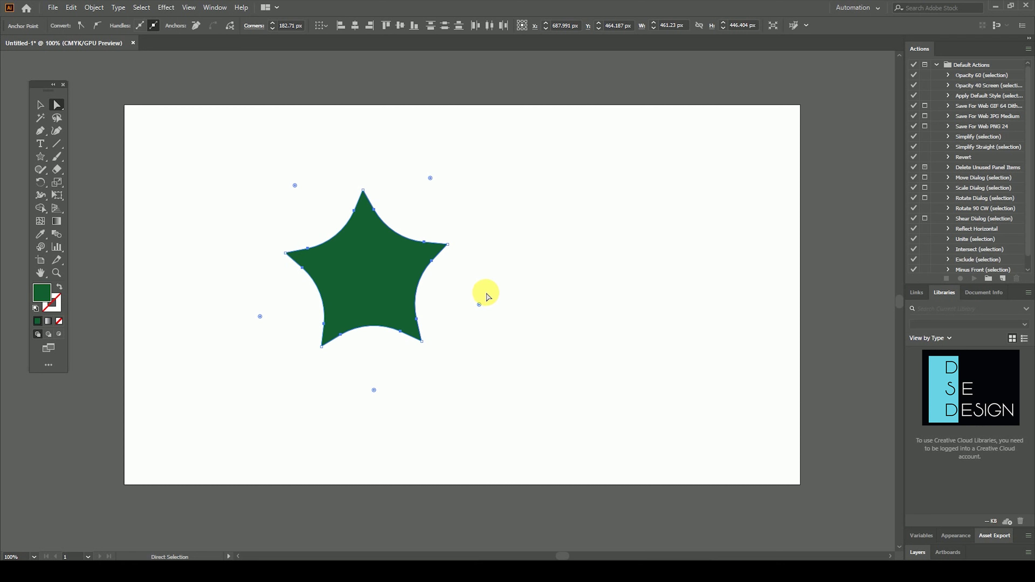
Step: Move the rounded star toward the artboard's upper left
{"action": "left_click", "coordinate": [40, 104]}
{"action": "left_click", "coordinate": [308, 166]}
{"action": "left_click_drag", "start_coordinate": [370, 271], "coordinate": [245, 255]}
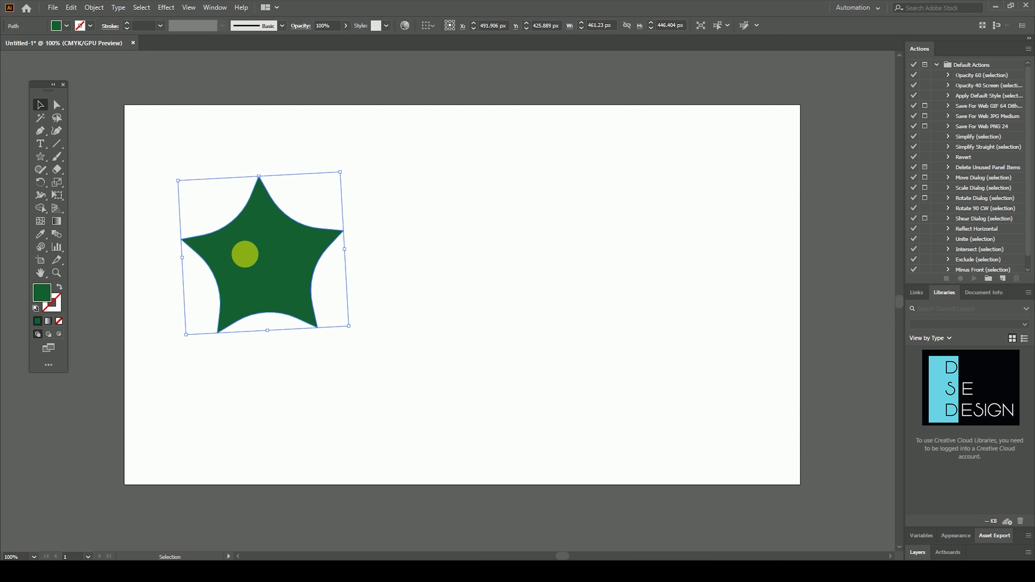
{"action": "left_click", "coordinate": [420, 262]}
{"action": "left_click", "coordinate": [39, 157]}
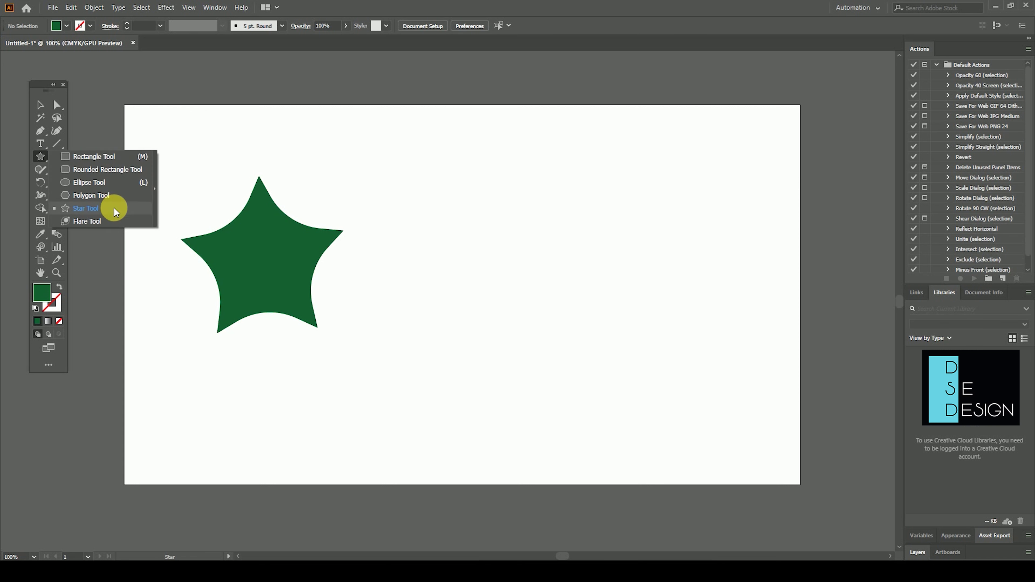
Step: Create a new spiky star from the Star settings and nudge it slightly right
{"action": "left_click", "coordinate": [115, 210]}
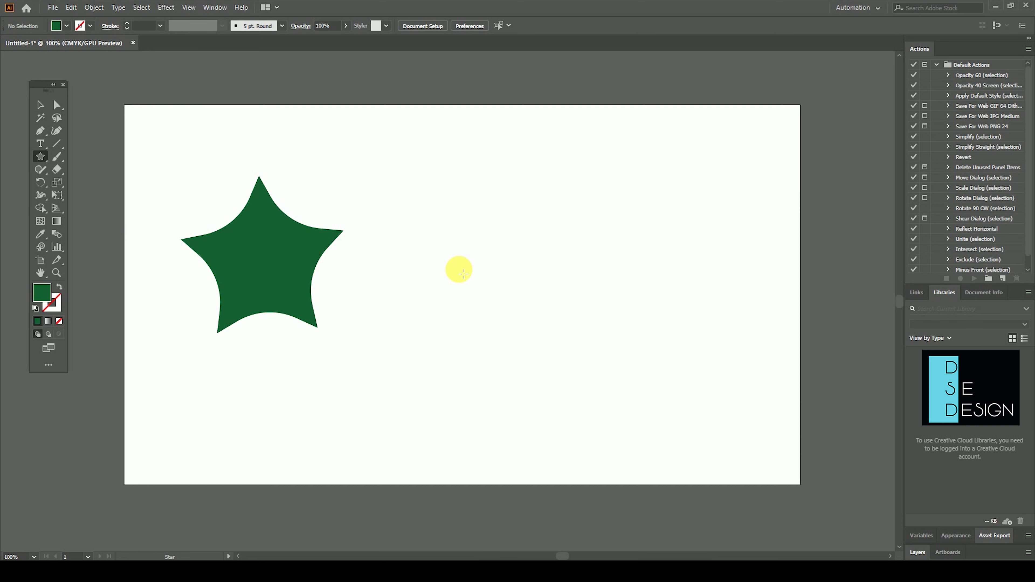
{"action": "left_click", "coordinate": [461, 272]}
{"action": "mouse_move", "coordinate": [511, 222]}
{"action": "left_mouse_down"}
{"action": "mouse_move", "coordinate": [452, 249]}
{"action": "mouse_move", "coordinate": [478, 247]}
{"action": "left_mouse_up"}
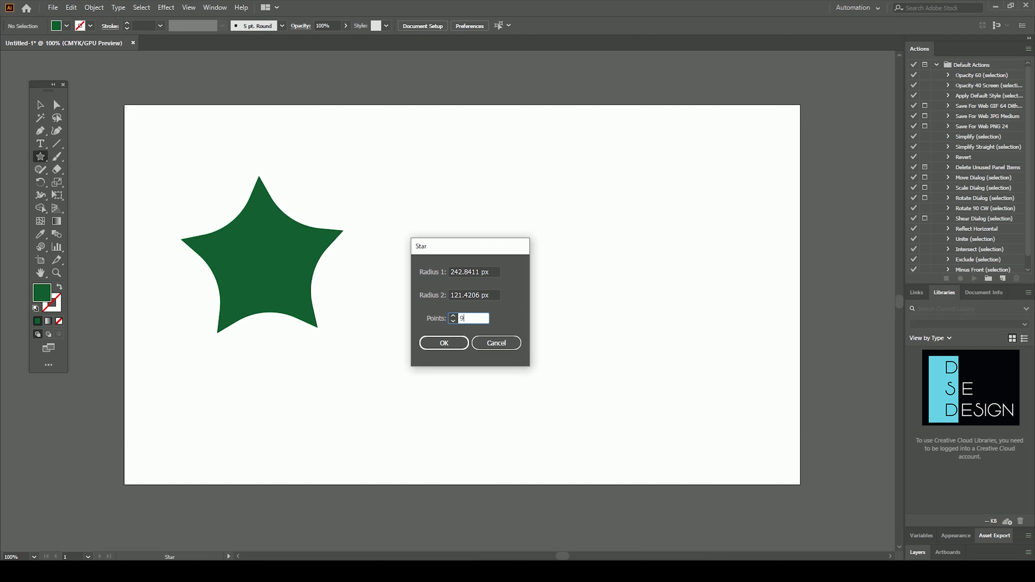
{"action": "left_click", "coordinate": [456, 344]}
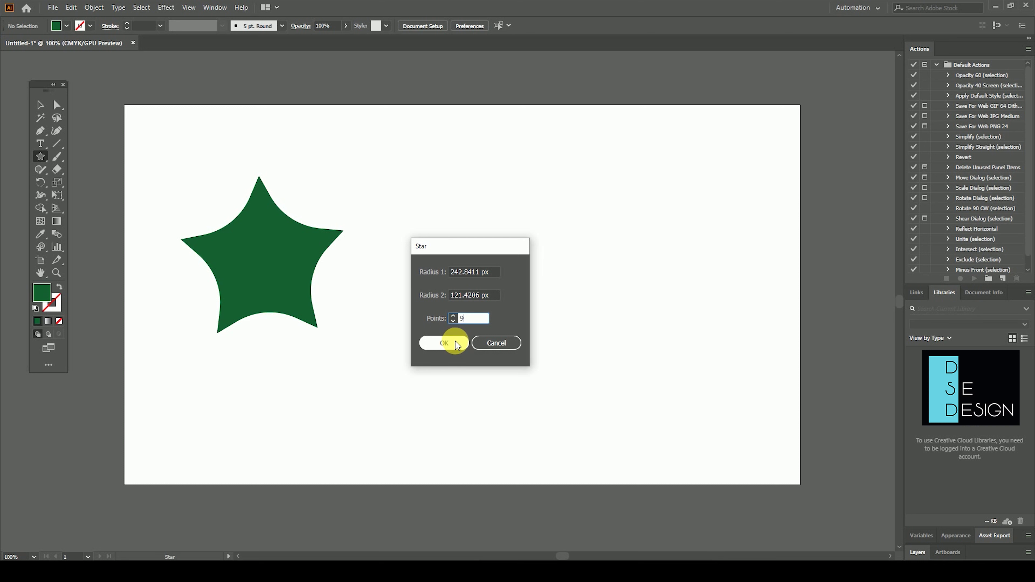
{"action": "left_click", "coordinate": [41, 105]}
{"action": "left_click_drag", "start_coordinate": [459, 268], "coordinate": [485, 272]}
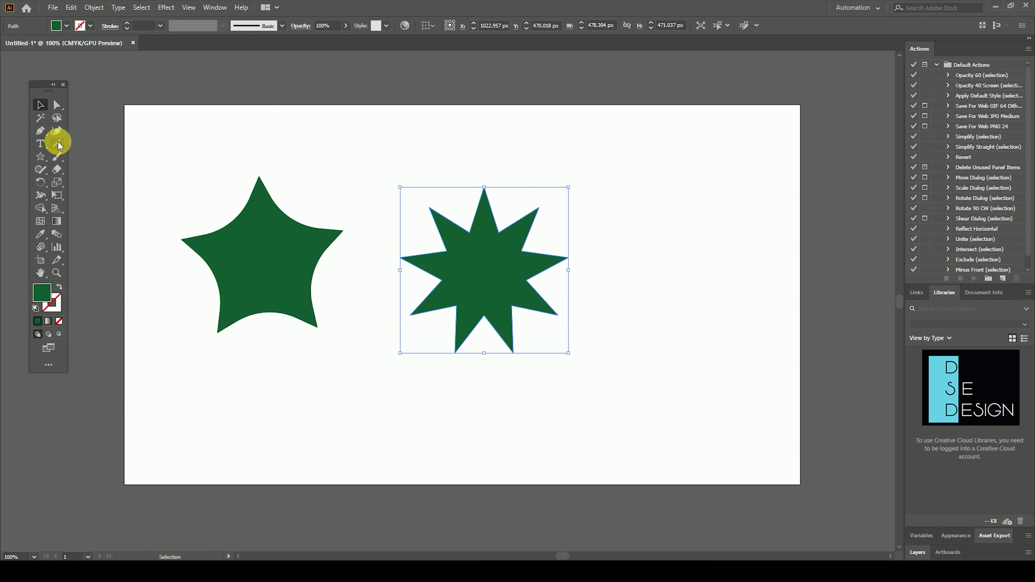
Step: Give the new star scalloped, inward-curving corners using its live-corner widgets
{"action": "left_click", "coordinate": [56, 105]}
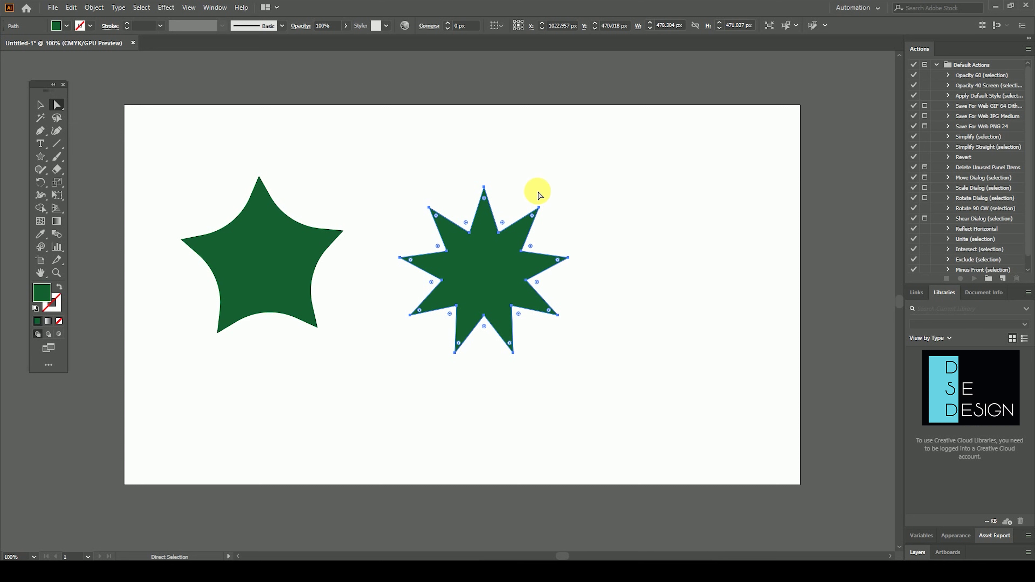
{"action": "mouse_move", "coordinate": [417, 219]}
{"action": "left_mouse_down"}
{"action": "mouse_move", "coordinate": [533, 318]}
{"action": "mouse_move", "coordinate": [575, 286]}
{"action": "mouse_move", "coordinate": [601, 286]}
{"action": "left_mouse_up"}
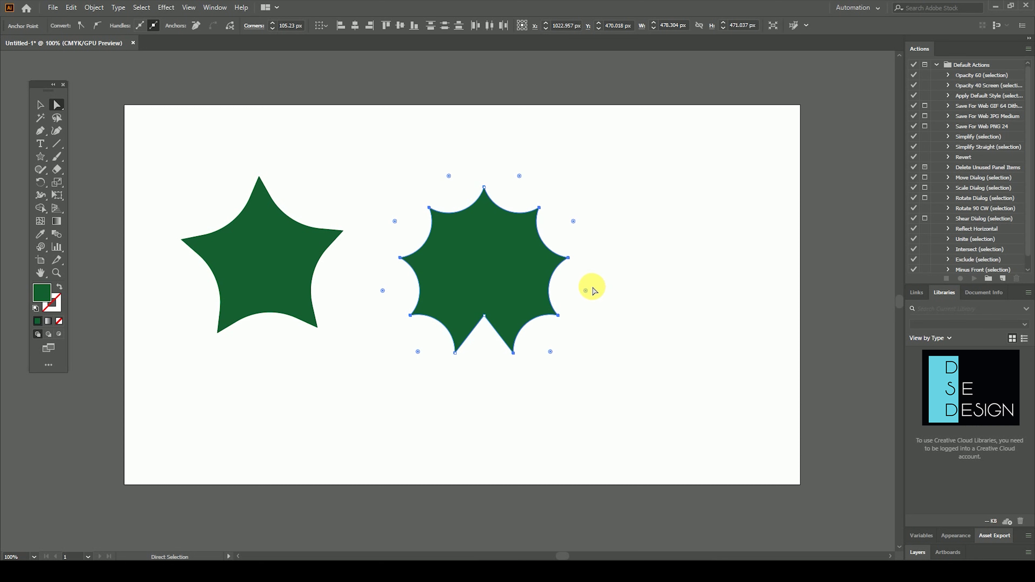
{"action": "left_click_drag", "start_coordinate": [586, 290], "coordinate": [552, 312]}
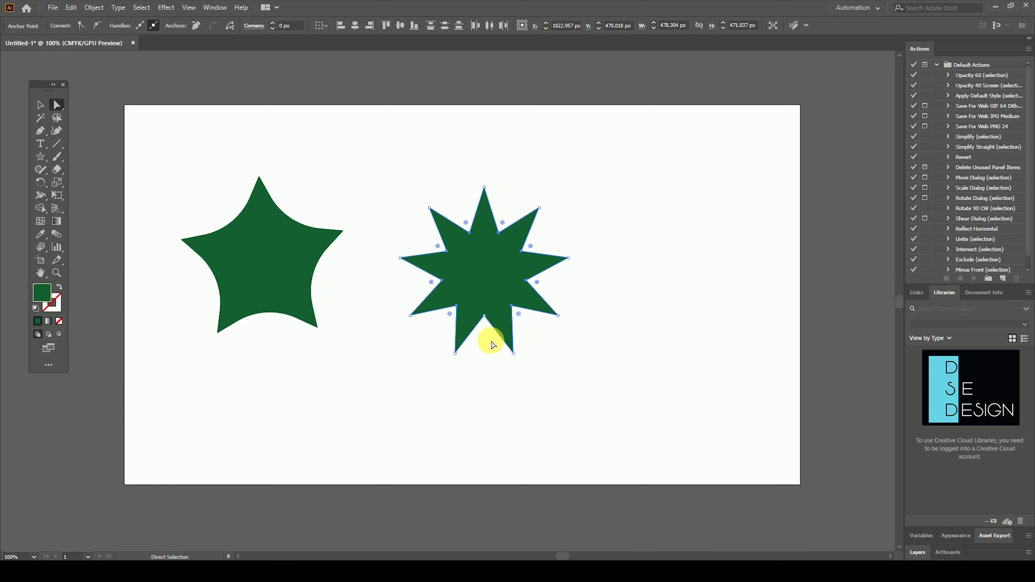
{"action": "key", "text": "ctrl+z"}
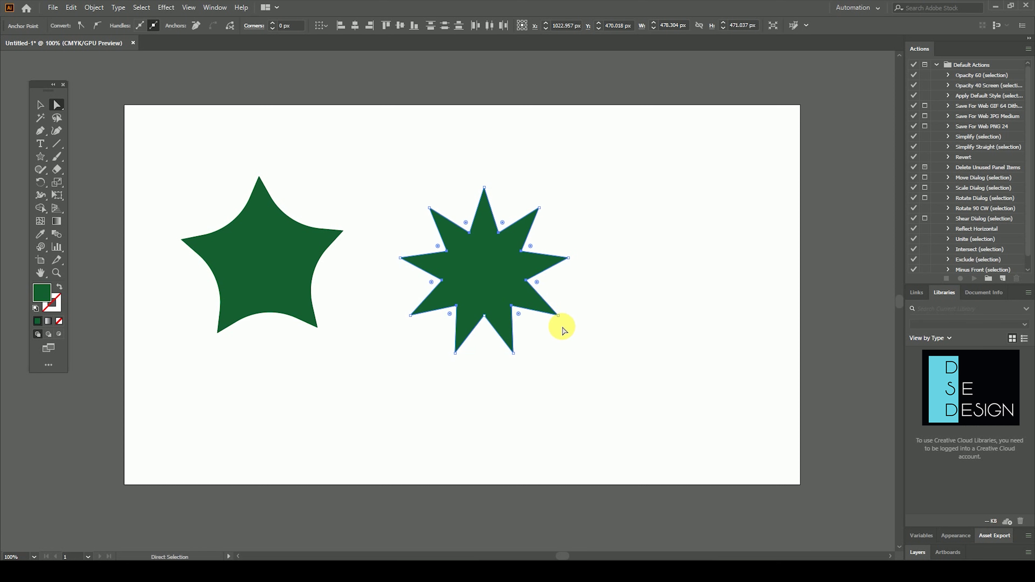
{"action": "mouse_move", "coordinate": [476, 340]}
{"action": "left_mouse_down"}
{"action": "mouse_move", "coordinate": [492, 308]}
{"action": "mouse_move", "coordinate": [548, 344]}
{"action": "left_mouse_up"}
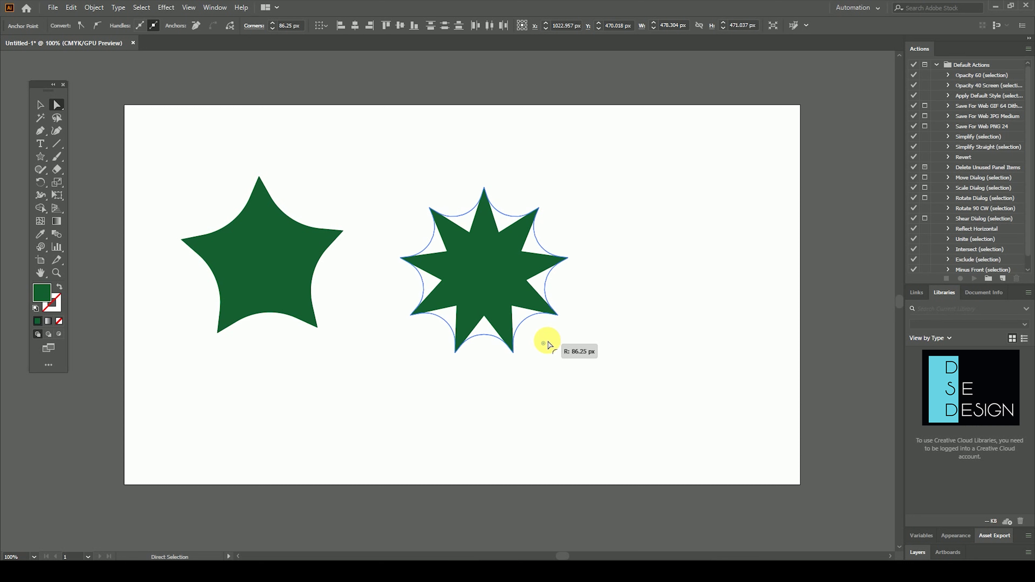
Step: Move the scalloped star up-left, then shrink both stars together and shift them left
{"action": "left_click", "coordinate": [40, 105]}
{"action": "left_click", "coordinate": [414, 144]}
{"action": "left_click_drag", "start_coordinate": [482, 220], "coordinate": [460, 205]}
{"action": "left_click", "coordinate": [631, 249]}
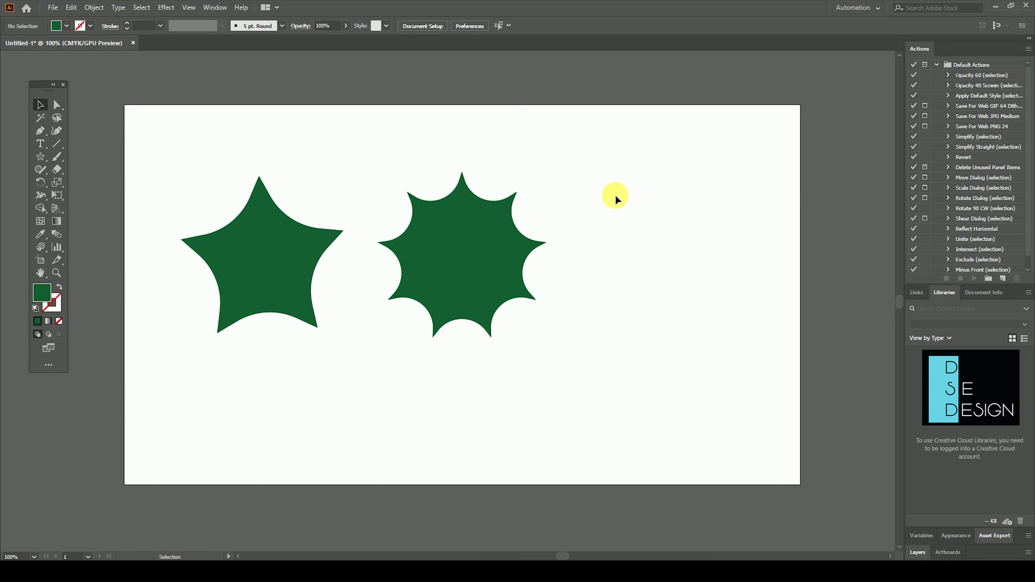
{"action": "left_click_drag", "start_coordinate": [601, 194], "coordinate": [230, 352]}
{"action": "left_click_drag", "start_coordinate": [465, 269], "coordinate": [432, 265]}
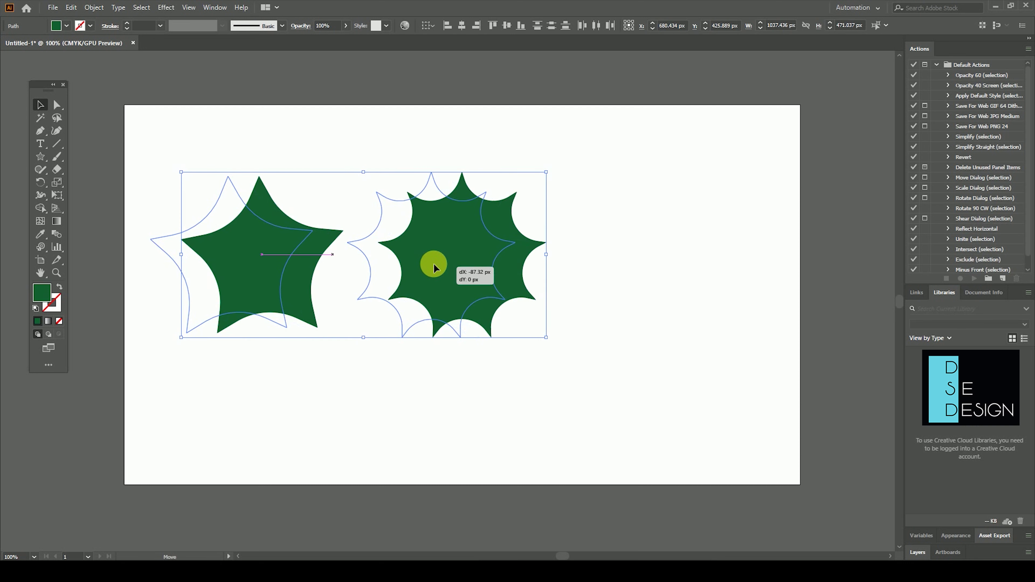
{"action": "left_click_drag", "start_coordinate": [520, 172], "coordinate": [420, 213]}
{"action": "left_click_drag", "start_coordinate": [351, 291], "coordinate": [351, 271]}
{"action": "left_click", "coordinate": [501, 268]}
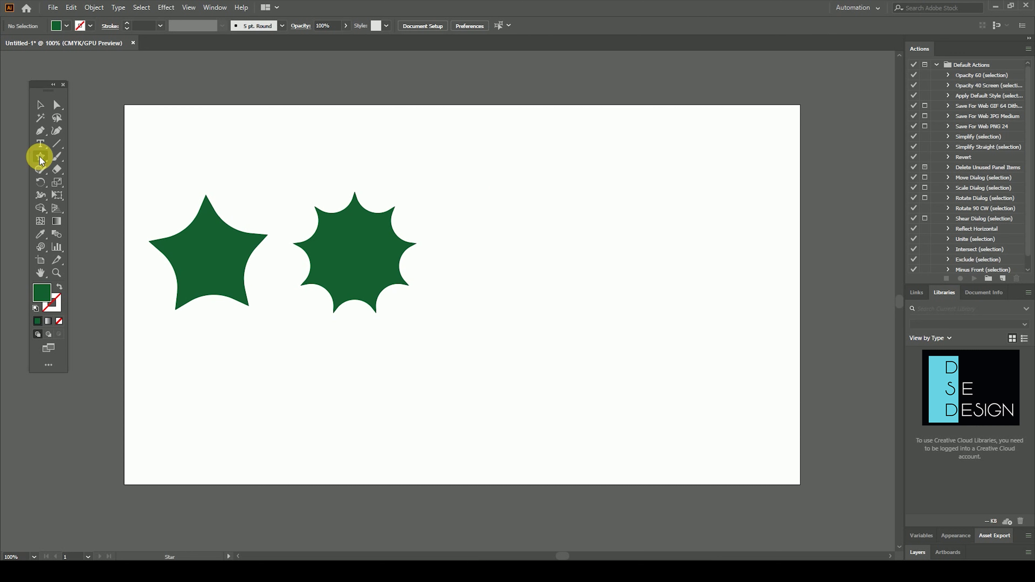
Step: Draw a new eight-pointed star to the right of the existing stars
{"action": "left_click_drag", "start_coordinate": [41, 160], "coordinate": [93, 198]}
{"action": "left_click_drag", "start_coordinate": [546, 255], "coordinate": [619, 324]}
{"action": "left_click_drag", "start_coordinate": [555, 199], "coordinate": [552, 201]}
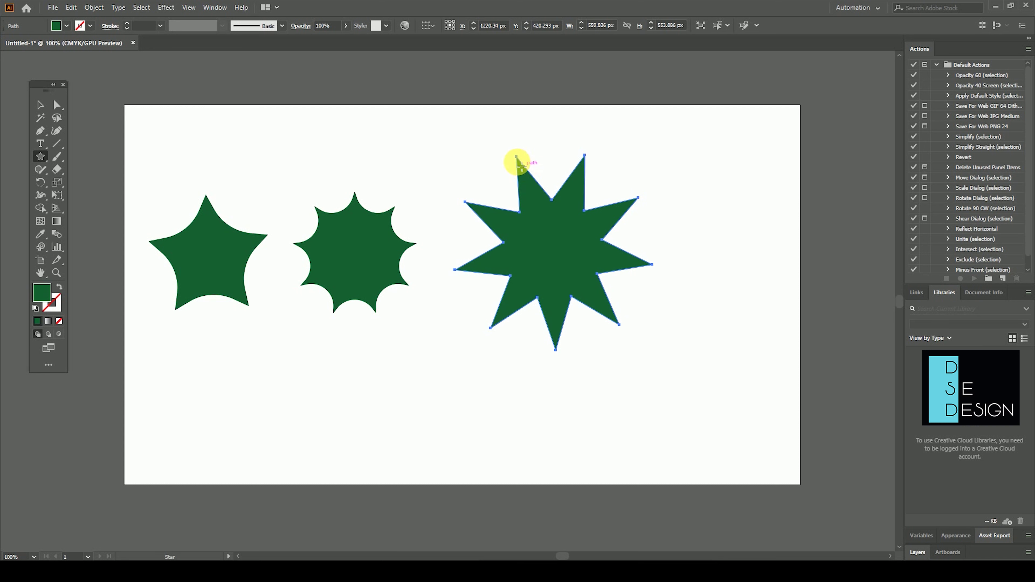
Step: Select all the star's anchor points and round its corners to 42.08 px into a flower shape
{"action": "left_click", "coordinate": [58, 105]}
{"action": "mouse_move", "coordinate": [538, 147]}
{"action": "left_mouse_down"}
{"action": "mouse_move", "coordinate": [450, 232]}
{"action": "mouse_move", "coordinate": [433, 302]}
{"action": "mouse_move", "coordinate": [564, 362]}
{"action": "left_mouse_up"}
{"action": "left_click_drag", "start_coordinate": [645, 309], "coordinate": [592, 357]}
{"action": "left_click_drag", "start_coordinate": [664, 248], "coordinate": [638, 287]}
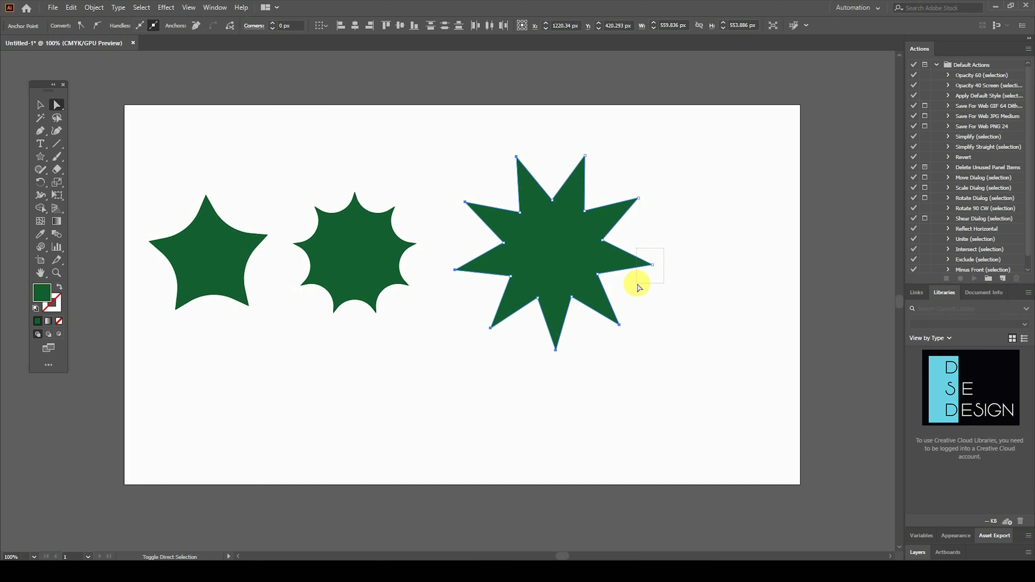
{"action": "left_click_drag", "start_coordinate": [659, 184], "coordinate": [624, 213]}
{"action": "left_click_drag", "start_coordinate": [600, 143], "coordinate": [568, 202]}
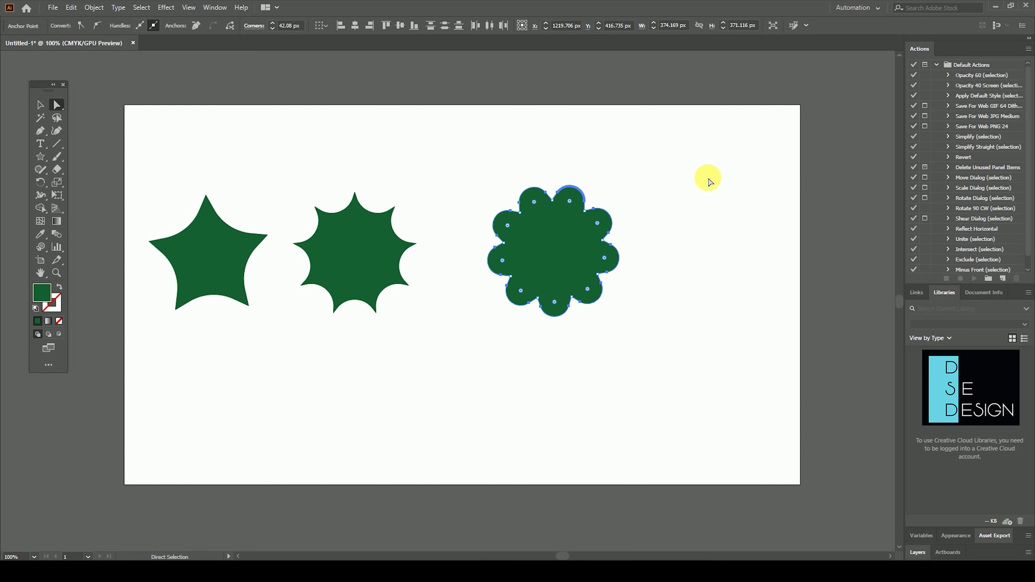
{"action": "left_click", "coordinate": [41, 106]}
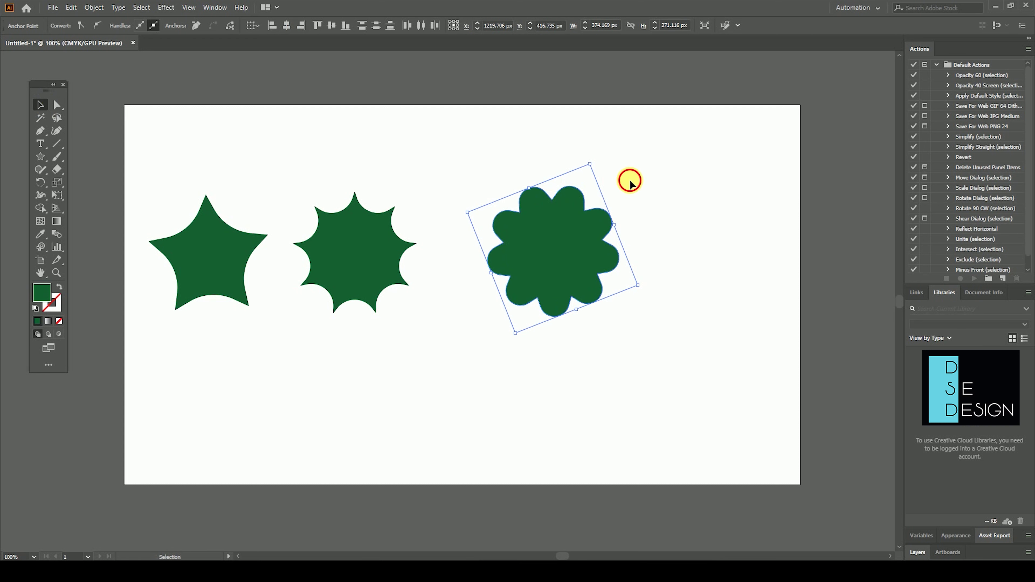
{"action": "left_click", "coordinate": [755, 296]}
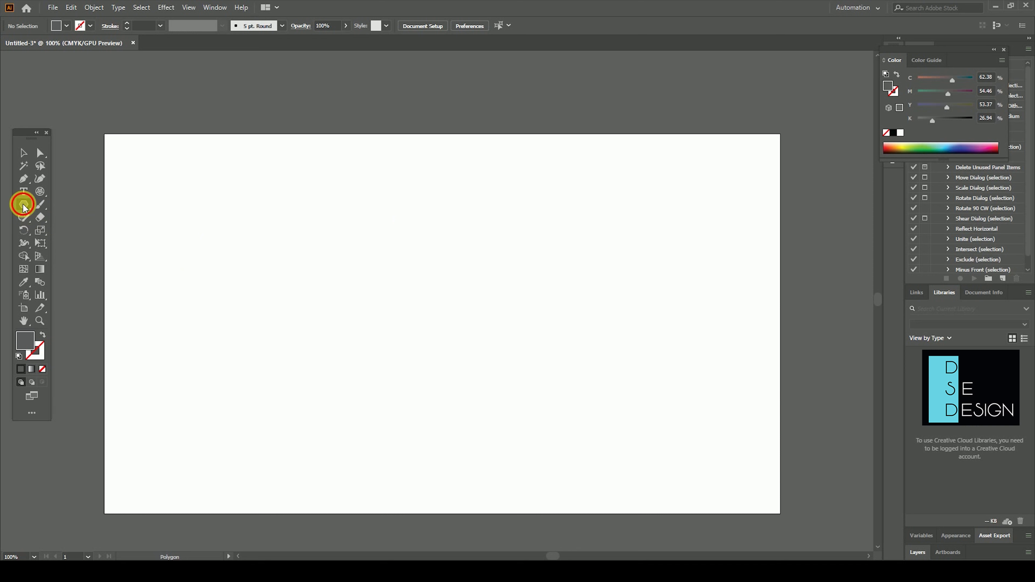
Step: Draw a trial lens flare with the Flare tool, nudge it, then delete it
{"action": "left_click", "coordinate": [23, 204]}
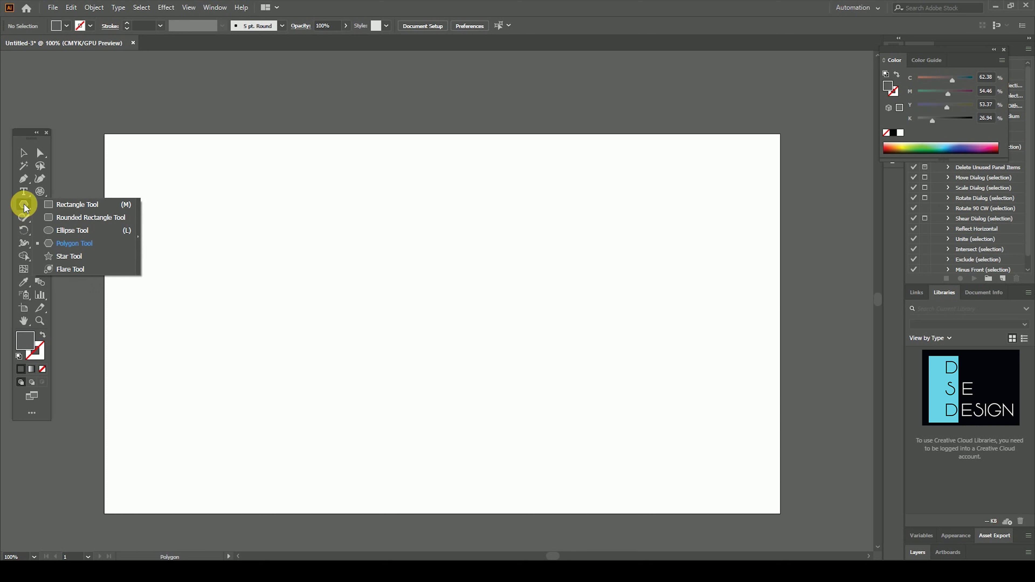
{"action": "left_click", "coordinate": [95, 271]}
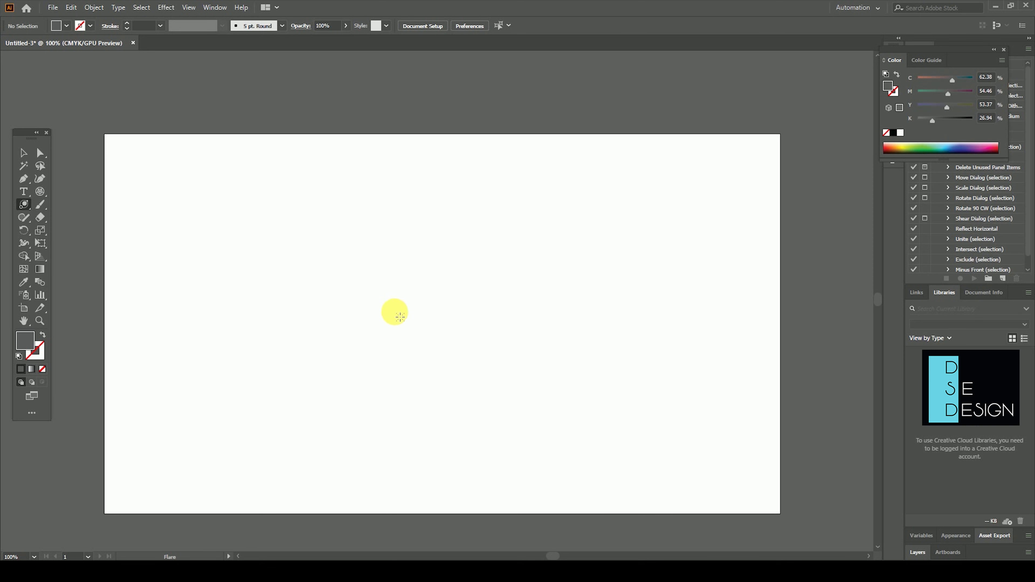
{"action": "left_click_drag", "start_coordinate": [404, 317], "coordinate": [411, 342]}
{"action": "left_click", "coordinate": [23, 153]}
{"action": "left_click", "coordinate": [216, 241]}
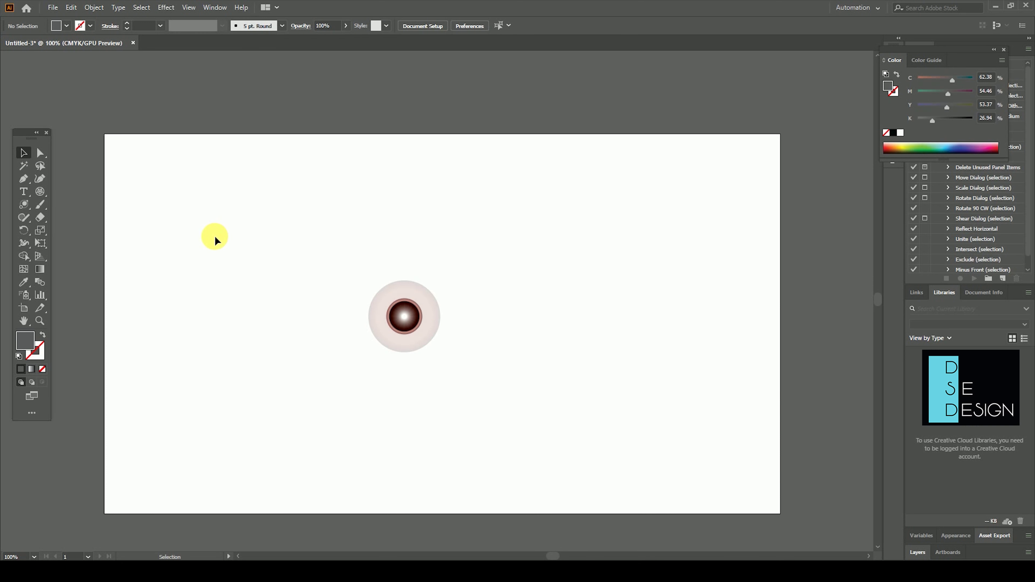
{"action": "left_click", "coordinate": [428, 331]}
{"action": "left_click_drag", "start_coordinate": [428, 331], "coordinate": [411, 322]}
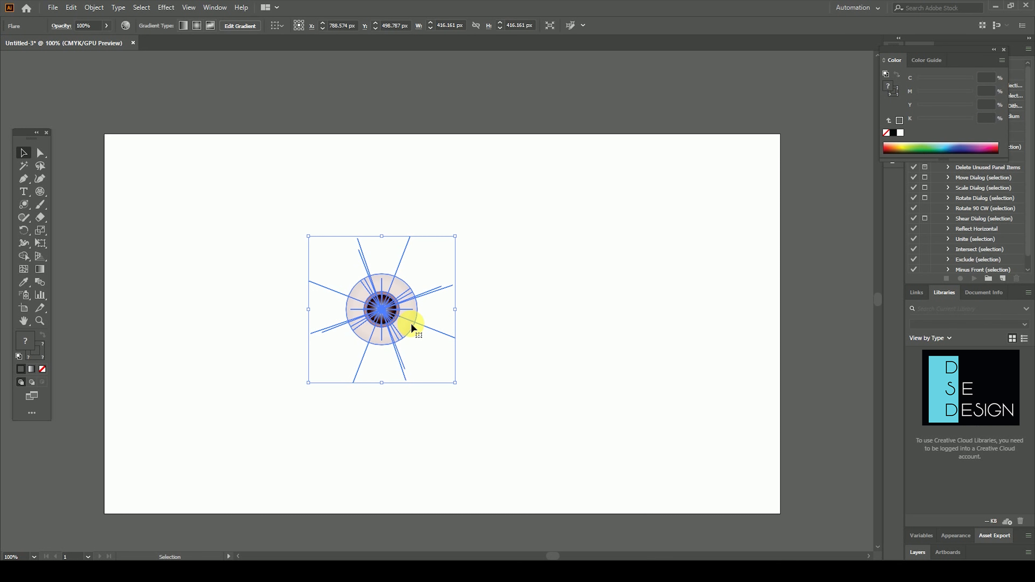
{"action": "key", "text": "Delete"}
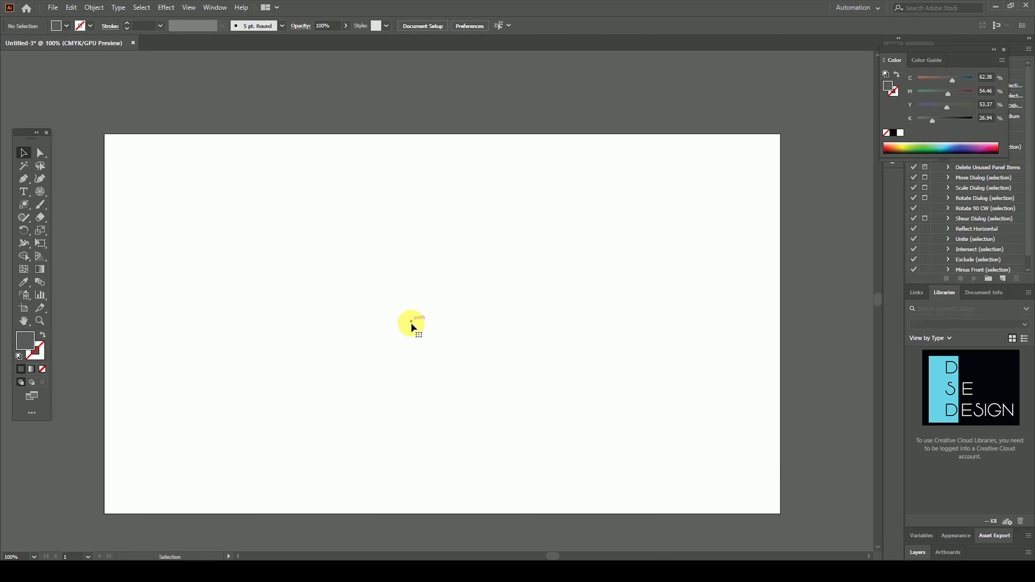
Step: Draw a new large lens flare and move it down-left on the artboard
{"action": "left_click", "coordinate": [25, 205]}
{"action": "left_click_drag", "start_coordinate": [555, 224], "coordinate": [512, 293]}
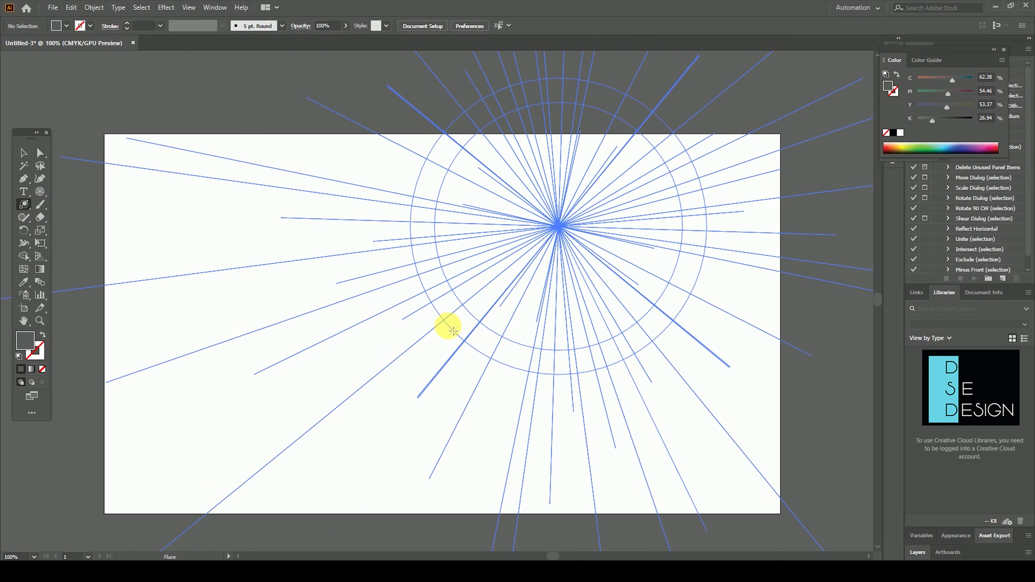
{"action": "left_click", "coordinate": [23, 153]}
{"action": "left_click", "coordinate": [221, 211]}
{"action": "left_click_drag", "start_coordinate": [564, 236], "coordinate": [434, 300]}
{"action": "left_click", "coordinate": [663, 354]}
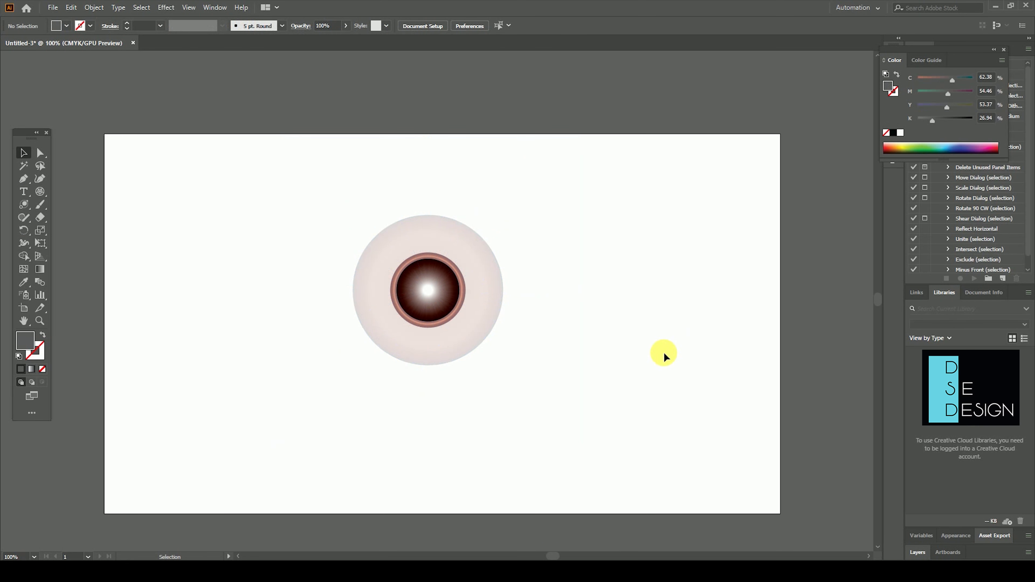
Step: Shrink the flare to eye size and Alt-drag a matching copy beside it
{"action": "left_click", "coordinate": [514, 293]}
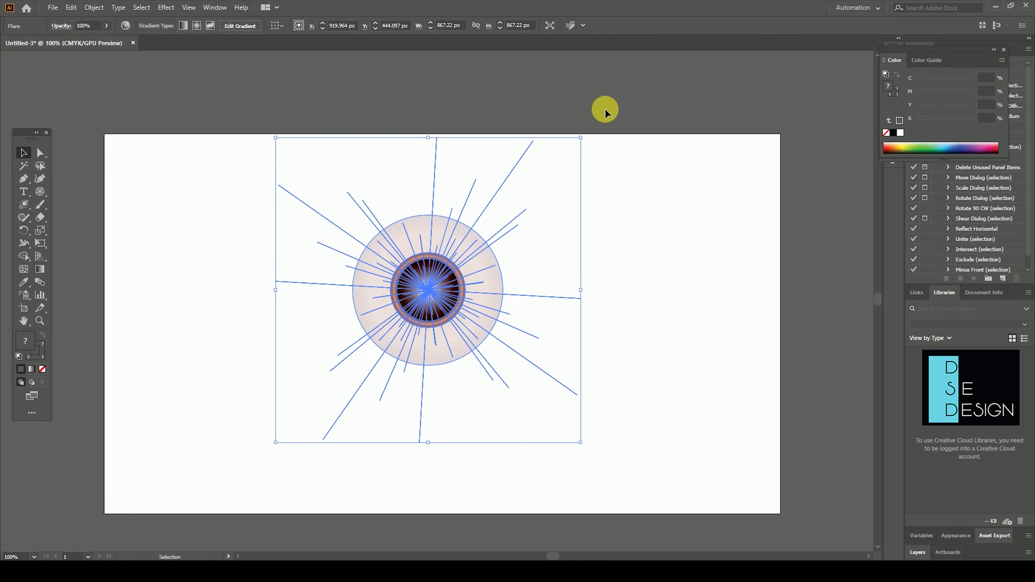
{"action": "left_click_drag", "start_coordinate": [580, 138], "coordinate": [444, 275]}
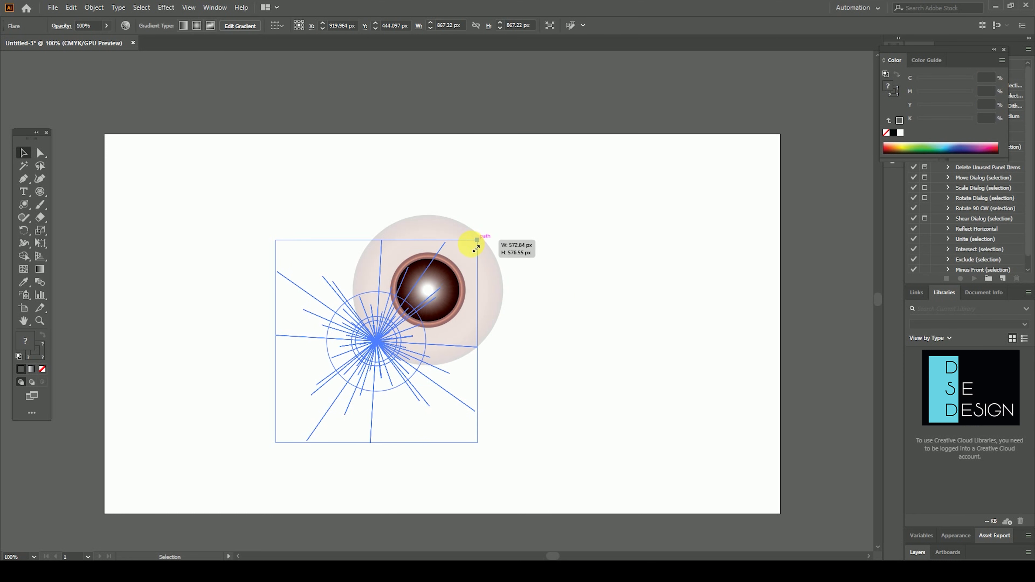
{"action": "left_click", "coordinate": [424, 345]}
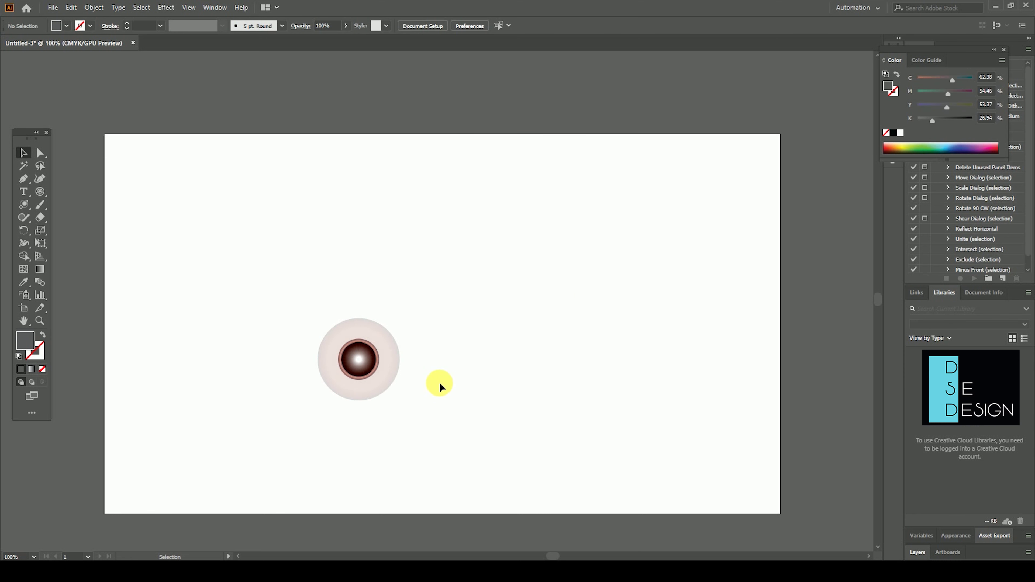
{"action": "mouse_move", "coordinate": [361, 365]}
{"action": "left_mouse_down"}
{"action": "mouse_move", "coordinate": [504, 369]}
{"action": "mouse_move", "coordinate": [478, 369]}
{"action": "left_mouse_up"}
{"action": "left_click", "coordinate": [672, 346]}
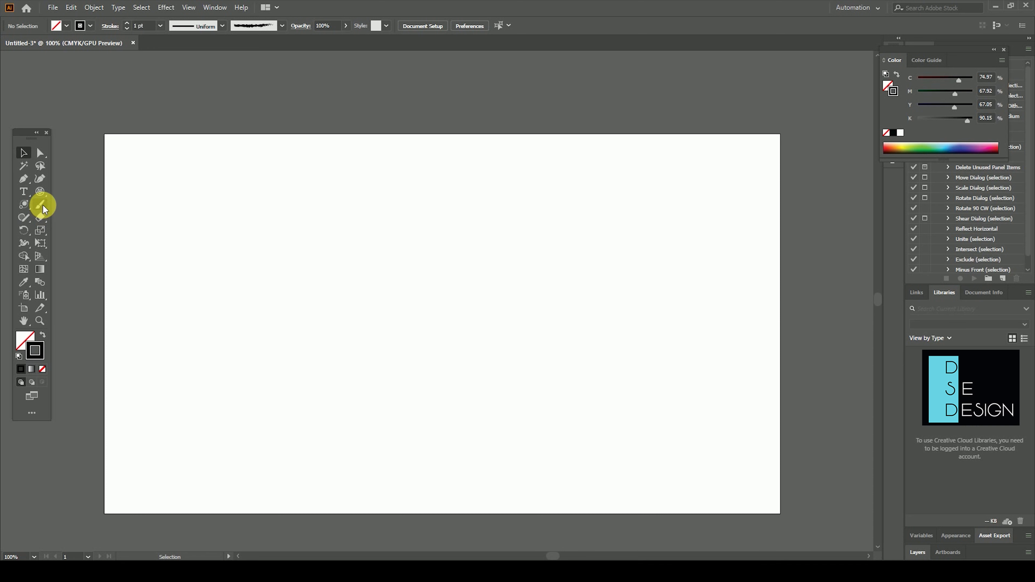
Step: Paint the head, eye, smile and hair strokes with the Paintbrush
{"action": "left_click", "coordinate": [43, 205]}
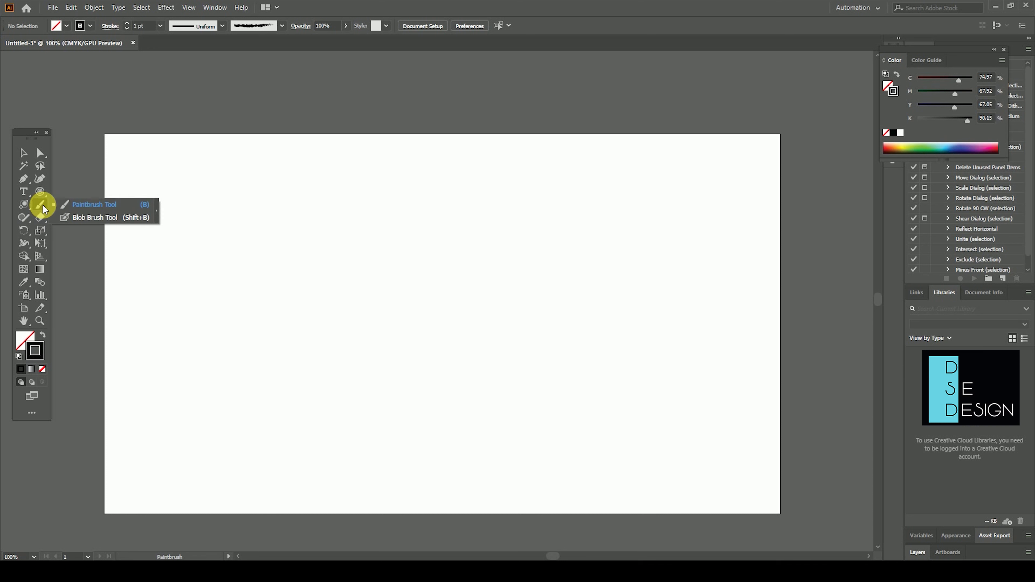
{"action": "left_click", "coordinate": [121, 205]}
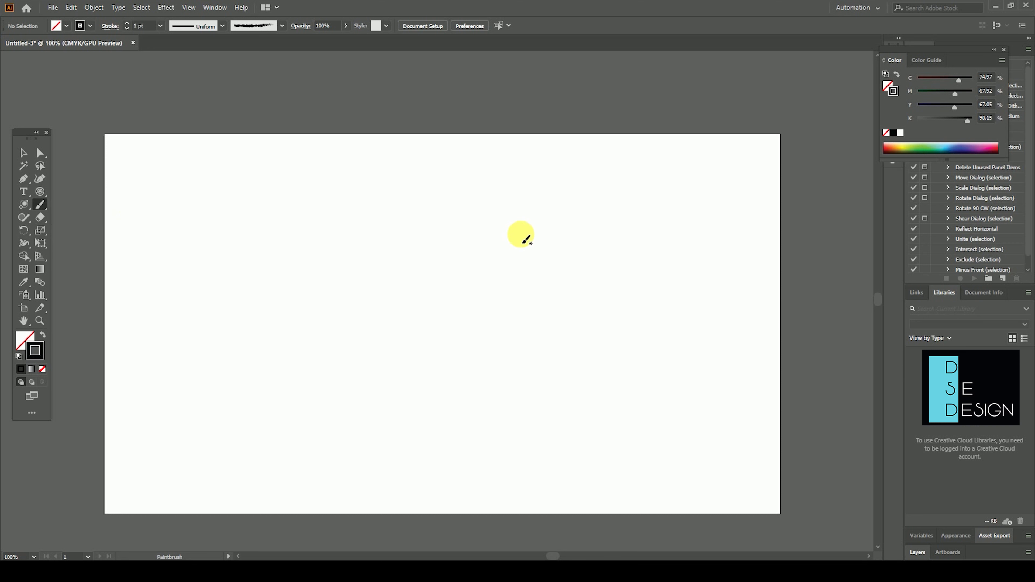
{"action": "mouse_move", "coordinate": [437, 213]}
{"action": "left_mouse_down"}
{"action": "mouse_move", "coordinate": [494, 273]}
{"action": "mouse_move", "coordinate": [433, 209]}
{"action": "left_mouse_up"}
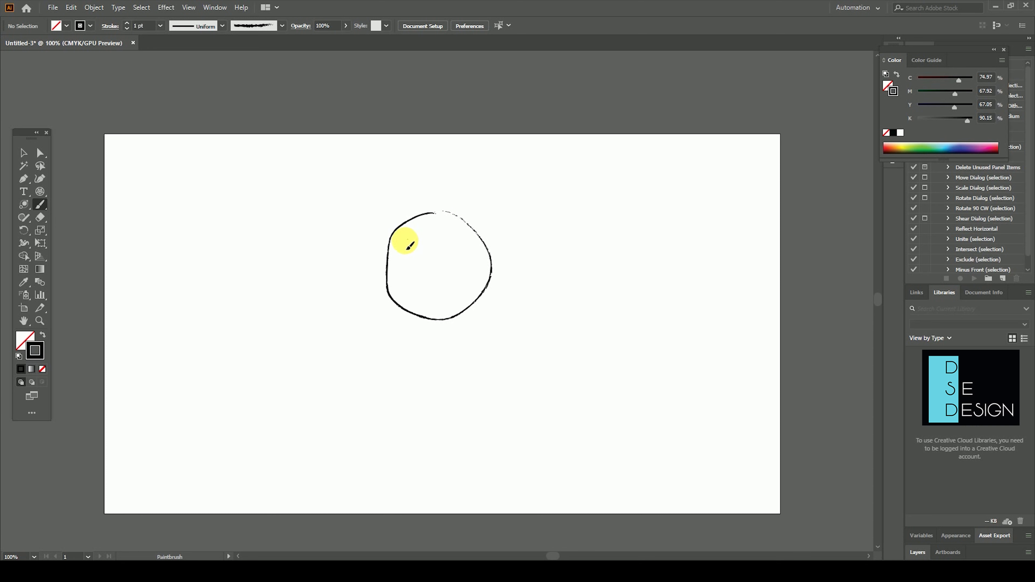
{"action": "mouse_move", "coordinate": [406, 240]}
{"action": "left_mouse_down"}
{"action": "mouse_move", "coordinate": [441, 254]}
{"action": "mouse_move", "coordinate": [451, 235]}
{"action": "mouse_move", "coordinate": [438, 272]}
{"action": "mouse_move", "coordinate": [448, 293]}
{"action": "mouse_move", "coordinate": [457, 287]}
{"action": "mouse_move", "coordinate": [447, 309]}
{"action": "mouse_move", "coordinate": [464, 291]}
{"action": "left_mouse_up"}
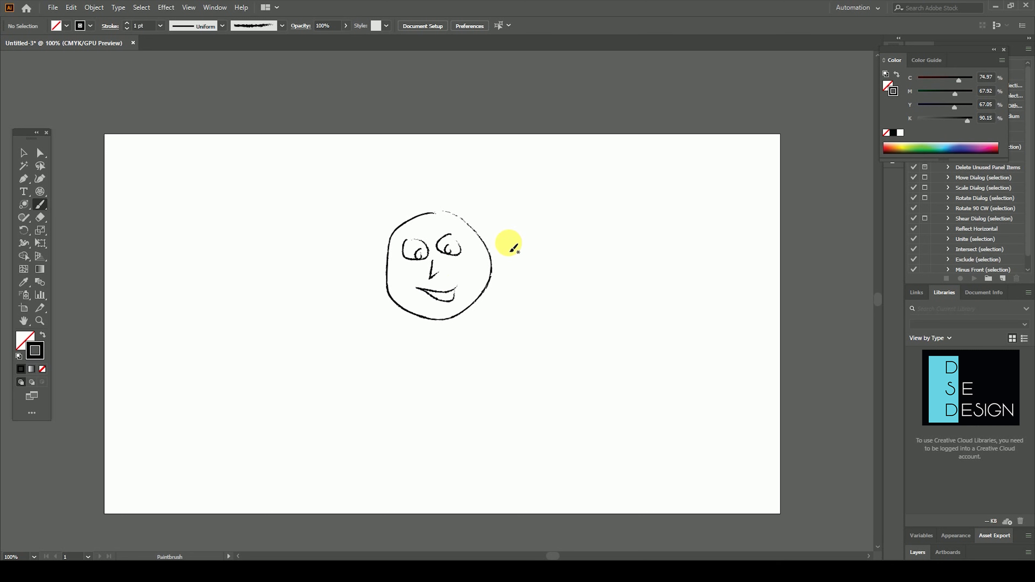
{"action": "mouse_move", "coordinate": [479, 232]}
{"action": "left_mouse_down"}
{"action": "mouse_move", "coordinate": [497, 213]}
{"action": "mouse_move", "coordinate": [489, 184]}
{"action": "mouse_move", "coordinate": [444, 163]}
{"action": "left_mouse_up"}
{"action": "mouse_move", "coordinate": [428, 206]}
{"action": "left_mouse_down"}
{"action": "mouse_move", "coordinate": [426, 168]}
{"action": "mouse_move", "coordinate": [387, 189]}
{"action": "mouse_move", "coordinate": [391, 213]}
{"action": "left_mouse_up"}
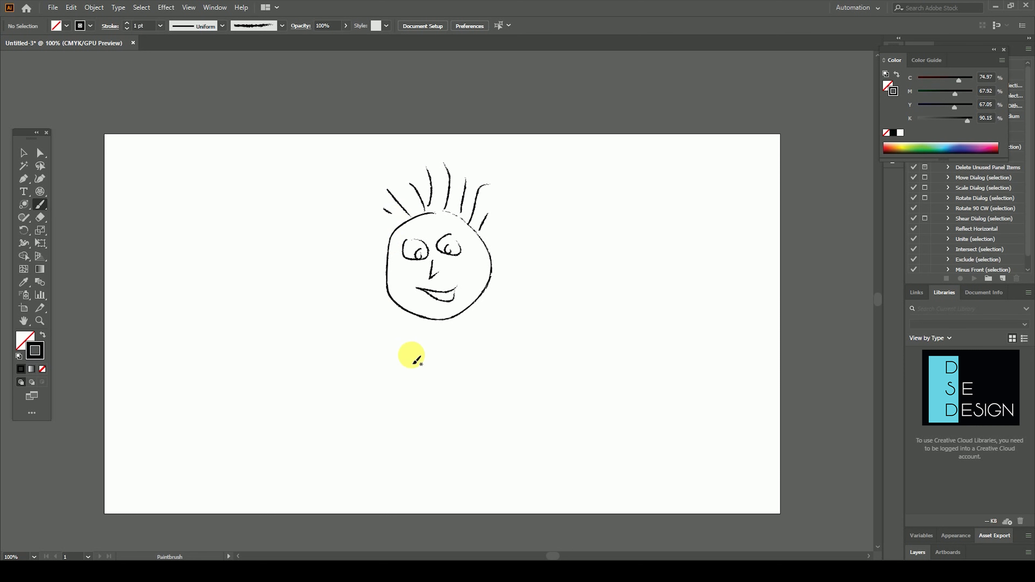
{"action": "left_click_drag", "start_coordinate": [428, 320], "coordinate": [405, 385]}
Step: Paint the neck, shoulder, body and three oval chest buttons
{"action": "mouse_move", "coordinate": [442, 320]}
{"action": "left_mouse_down"}
{"action": "mouse_move", "coordinate": [426, 385]}
{"action": "mouse_move", "coordinate": [462, 423]}
{"action": "mouse_move", "coordinate": [482, 497]}
{"action": "left_mouse_up"}
{"action": "mouse_move", "coordinate": [406, 385]}
{"action": "left_mouse_down"}
{"action": "mouse_move", "coordinate": [360, 432]}
{"action": "mouse_move", "coordinate": [360, 526]}
{"action": "left_mouse_up"}
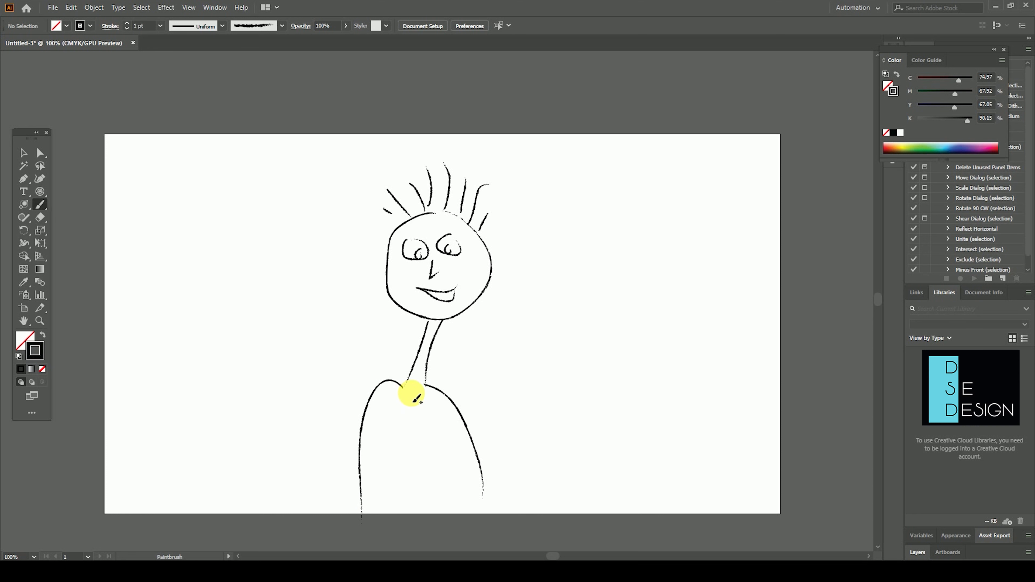
{"action": "left_click_drag", "start_coordinate": [419, 406], "coordinate": [423, 411]}
{"action": "left_click_drag", "start_coordinate": [422, 458], "coordinate": [421, 469]}
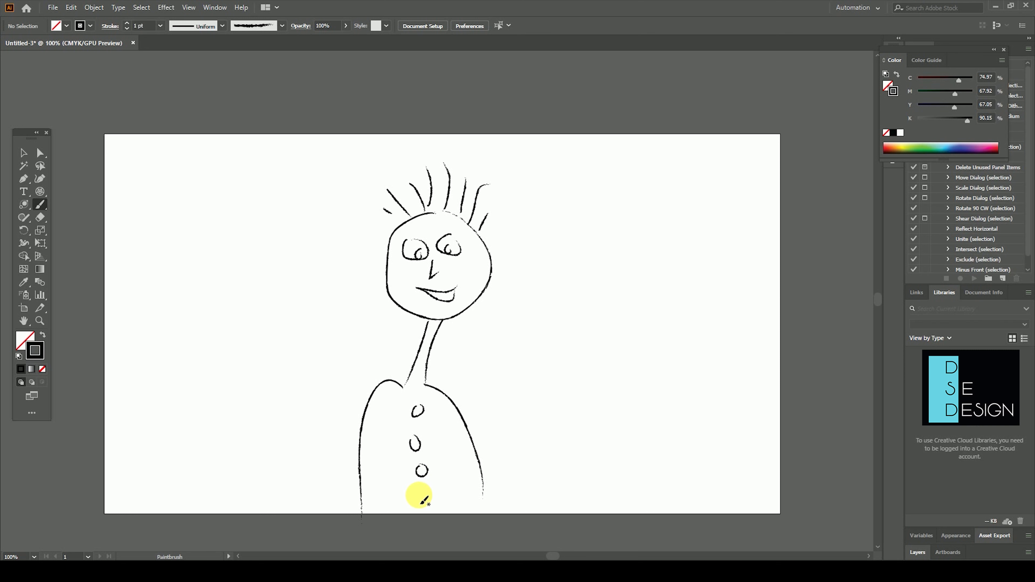
{"action": "left_click_drag", "start_coordinate": [424, 509], "coordinate": [424, 483]}
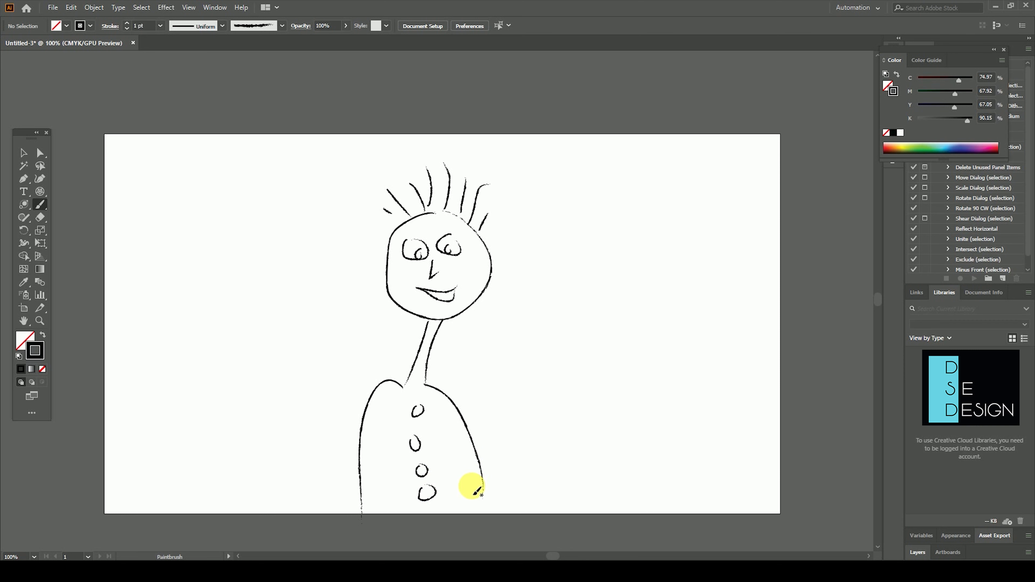
{"action": "left_click_drag", "start_coordinate": [482, 515], "coordinate": [481, 513]}
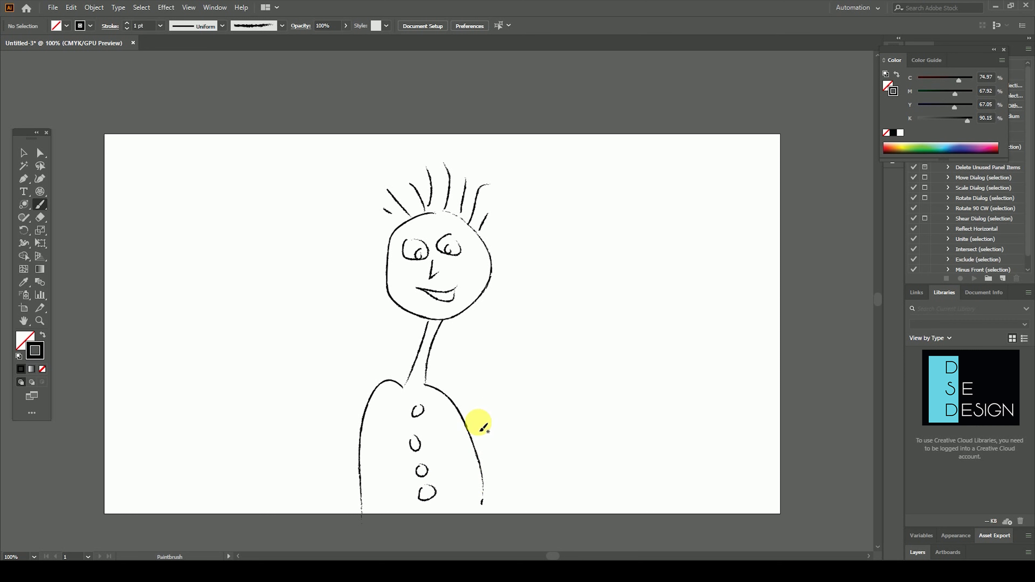
Step: Paint both arms ending in hands, then marquee-select the head strokes
{"action": "left_click_drag", "start_coordinate": [446, 396], "coordinate": [534, 476]}
{"action": "mouse_move", "coordinate": [462, 419]}
{"action": "left_mouse_down"}
{"action": "mouse_move", "coordinate": [507, 480]}
{"action": "mouse_move", "coordinate": [528, 478]}
{"action": "mouse_move", "coordinate": [524, 511]}
{"action": "mouse_move", "coordinate": [537, 486]}
{"action": "left_mouse_up"}
{"action": "left_click_drag", "start_coordinate": [369, 397], "coordinate": [296, 471]}
{"action": "mouse_move", "coordinate": [358, 440]}
{"action": "left_mouse_down"}
{"action": "mouse_move", "coordinate": [288, 489]}
{"action": "mouse_move", "coordinate": [326, 463]}
{"action": "left_mouse_up"}
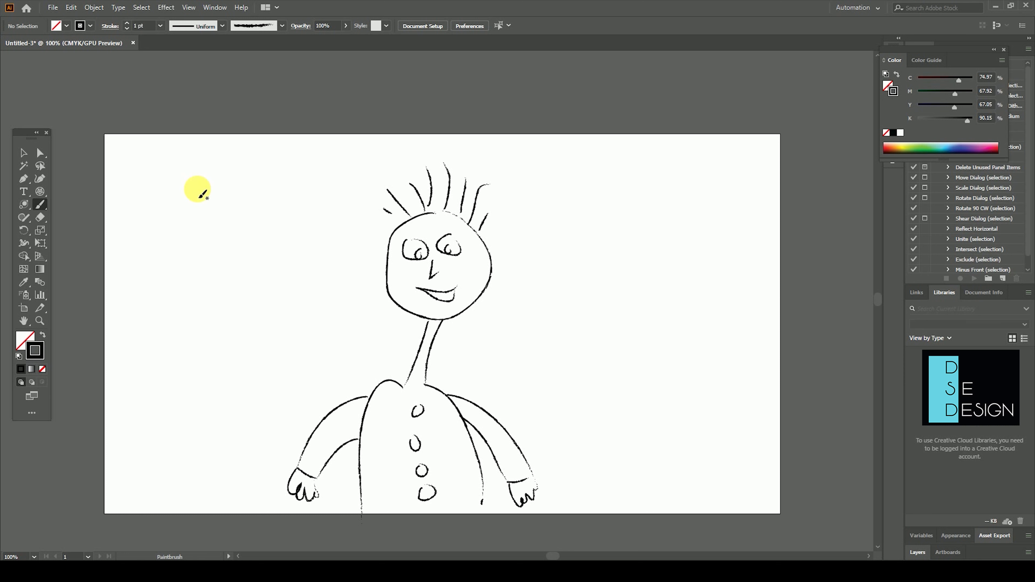
{"action": "left_click", "coordinate": [23, 153]}
{"action": "left_click_drag", "start_coordinate": [544, 181], "coordinate": [349, 320]}
{"action": "left_click_drag", "start_coordinate": [584, 220], "coordinate": [380, 174]}
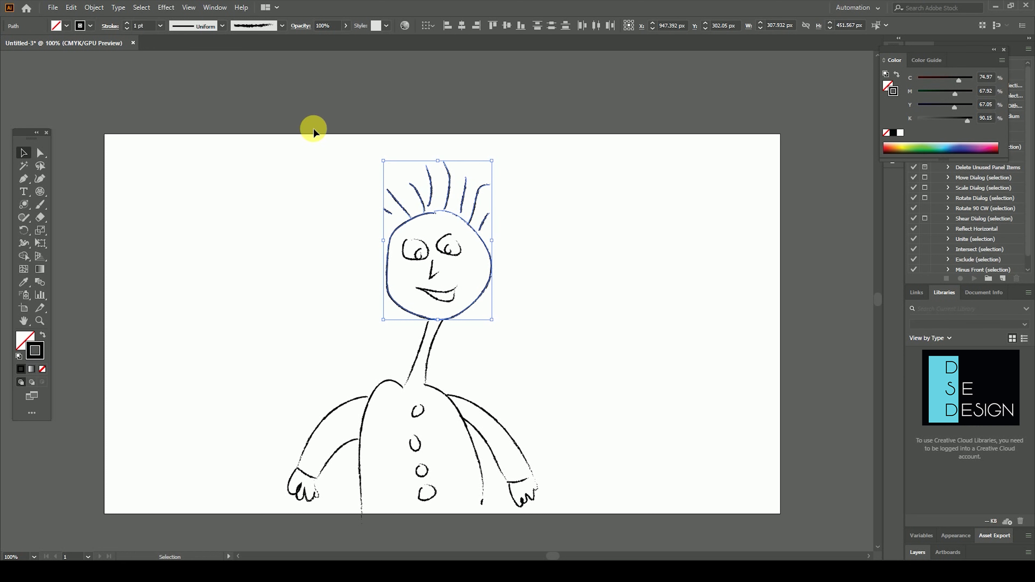
Step: Give the head strokes the elliptical width profile and a 6 pt stroke weight
{"action": "left_click", "coordinate": [222, 27]}
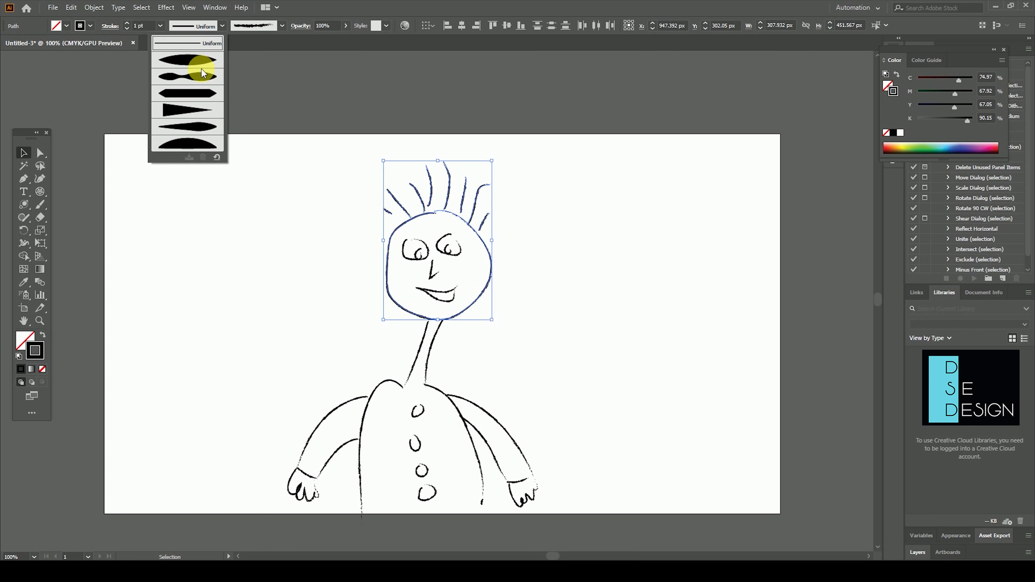
{"action": "left_click", "coordinate": [202, 77]}
{"action": "left_click", "coordinate": [282, 184]}
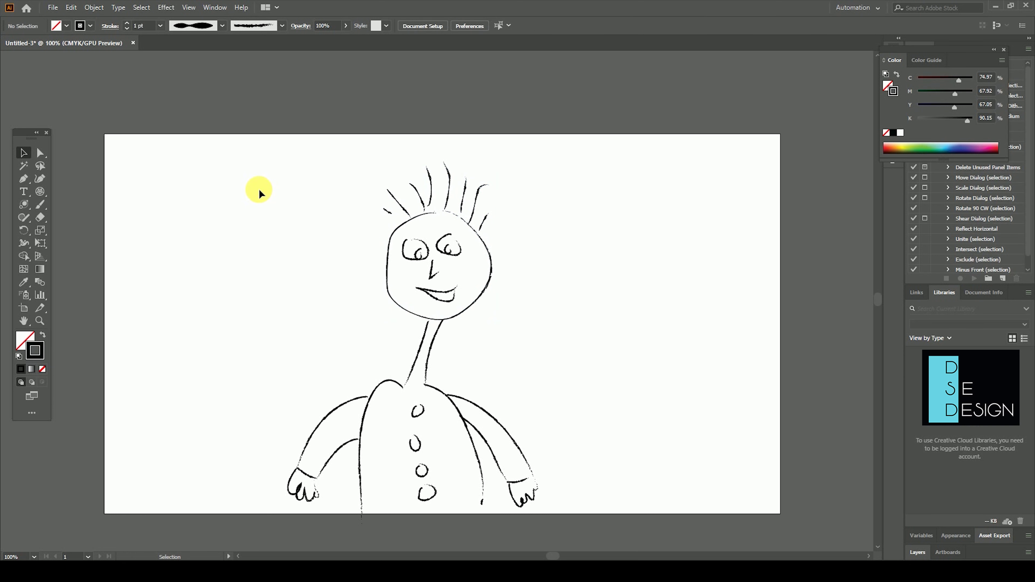
{"action": "left_click_drag", "start_coordinate": [259, 192], "coordinate": [526, 312]}
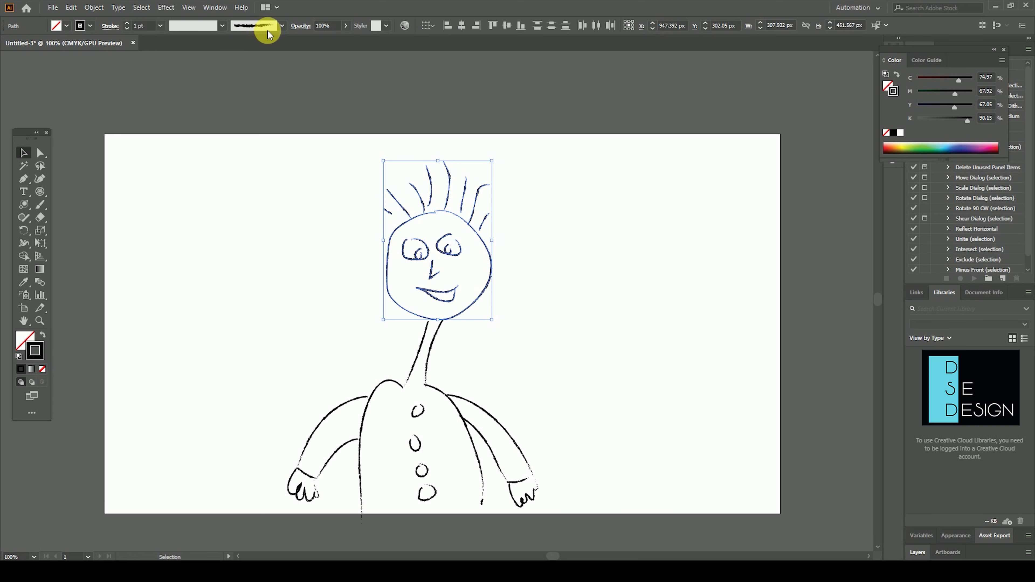
{"action": "left_click", "coordinate": [223, 26]}
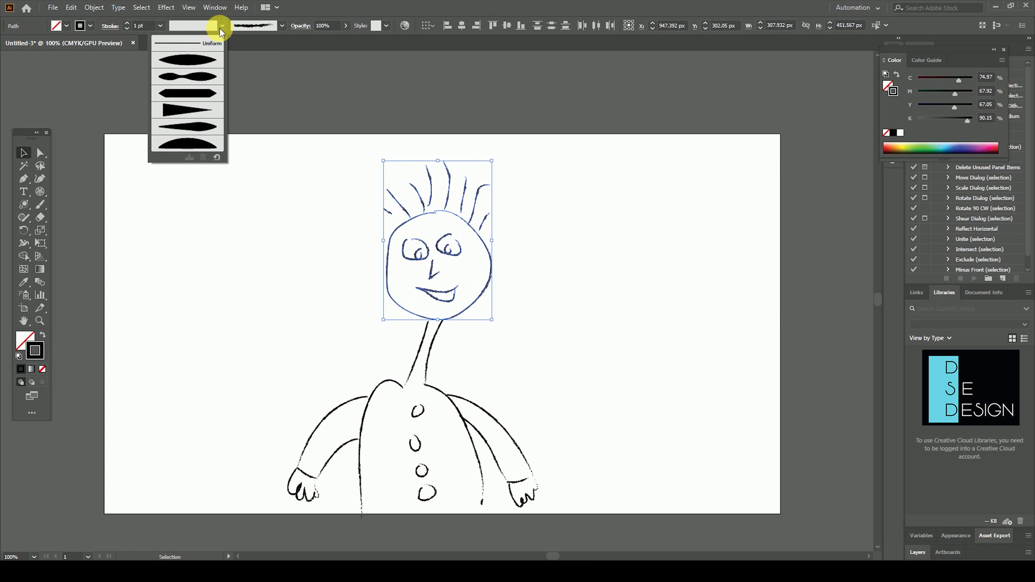
{"action": "left_click", "coordinate": [202, 56]}
{"action": "left_click", "coordinate": [160, 26]}
{"action": "left_click", "coordinate": [180, 112]}
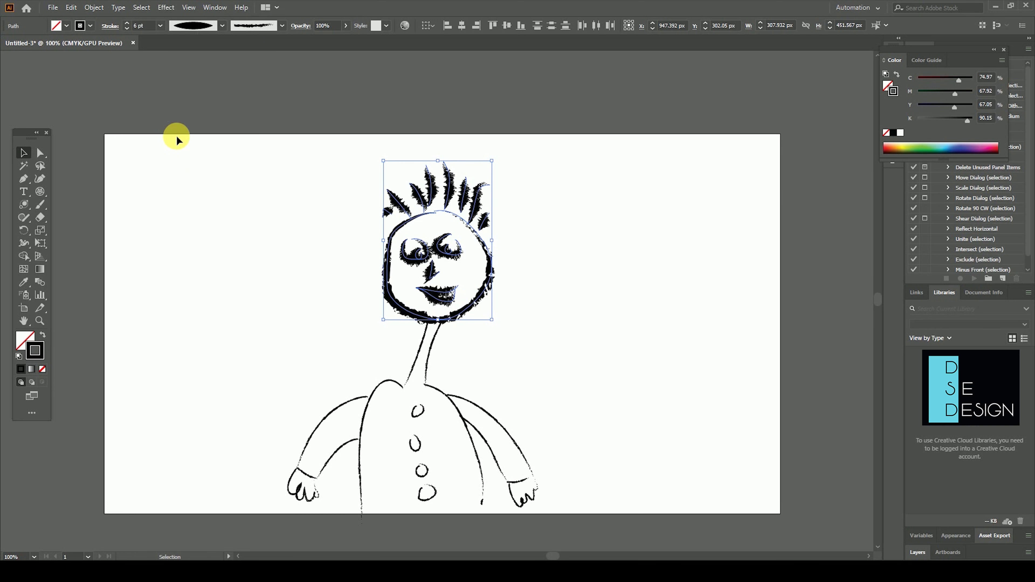
{"action": "left_click", "coordinate": [256, 265]}
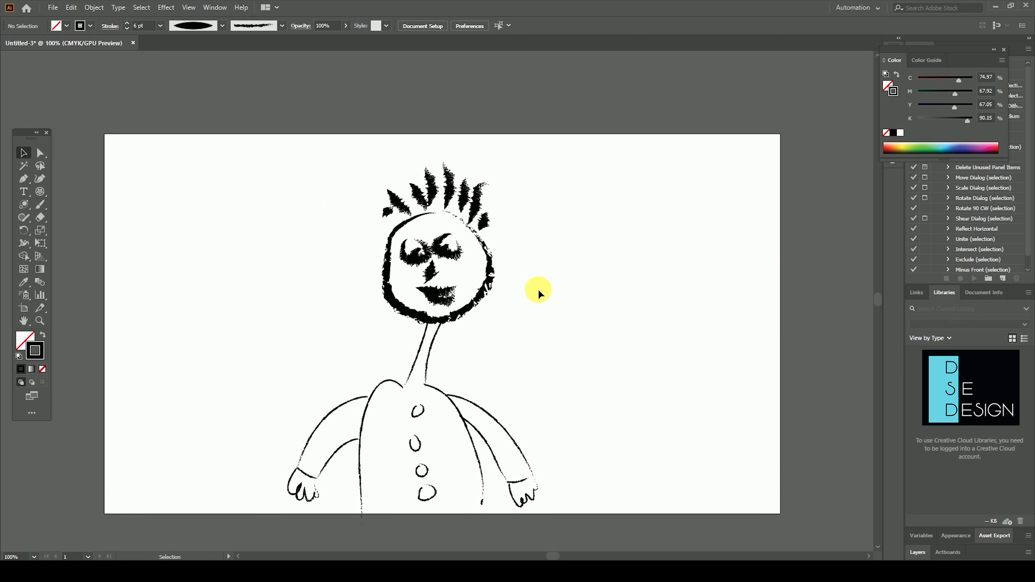
Step: Try several other width profiles on the head, ending with the triangular profile
{"action": "left_click", "coordinate": [192, 30]}
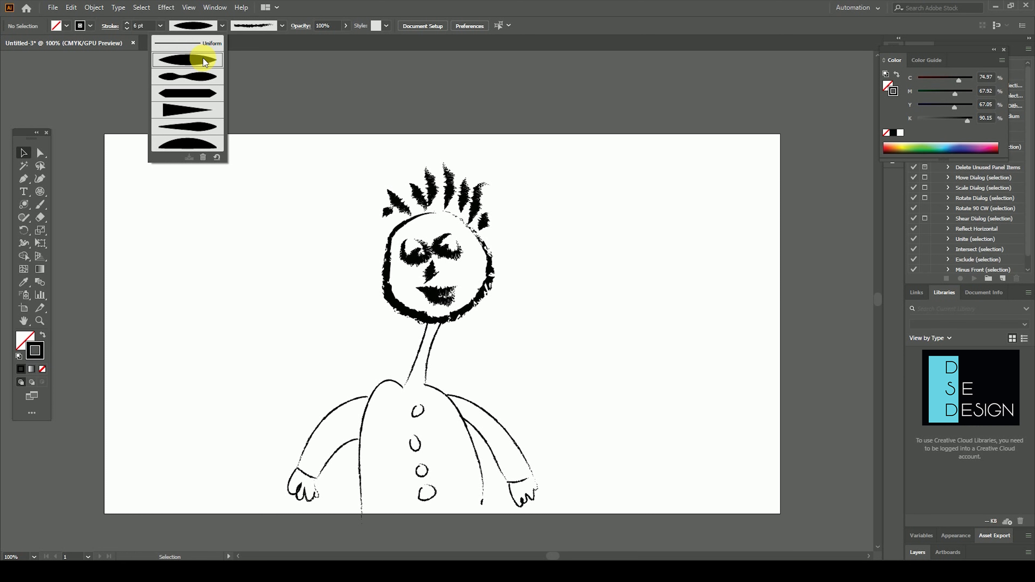
{"action": "left_click_drag", "start_coordinate": [566, 169], "coordinate": [320, 314]}
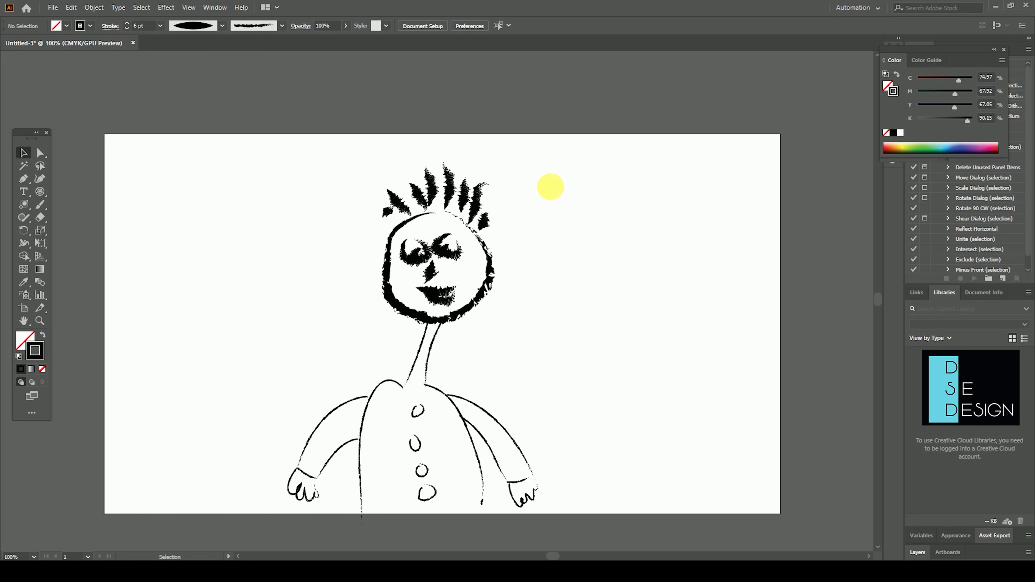
{"action": "left_click", "coordinate": [215, 32]}
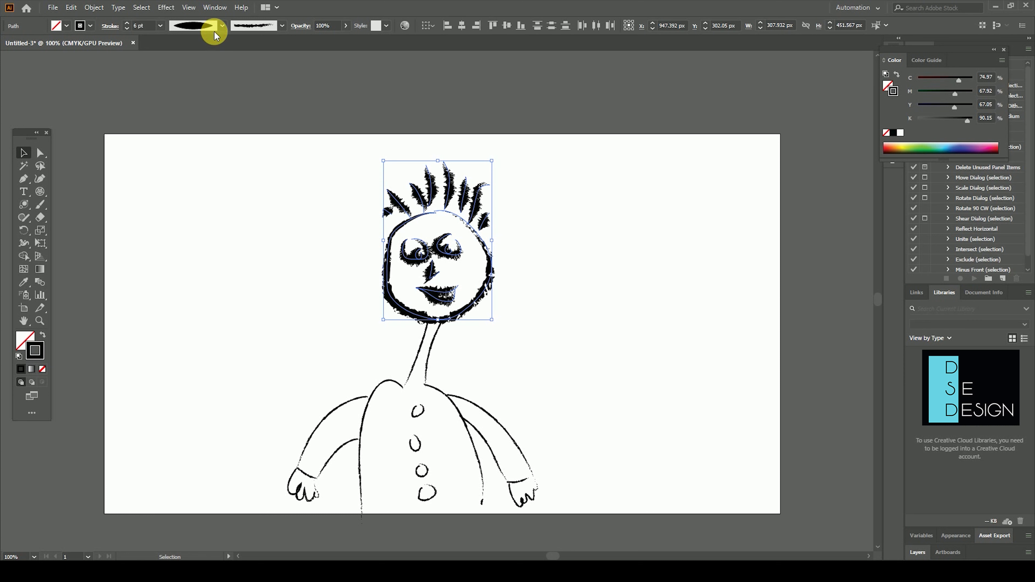
{"action": "left_click", "coordinate": [203, 90]}
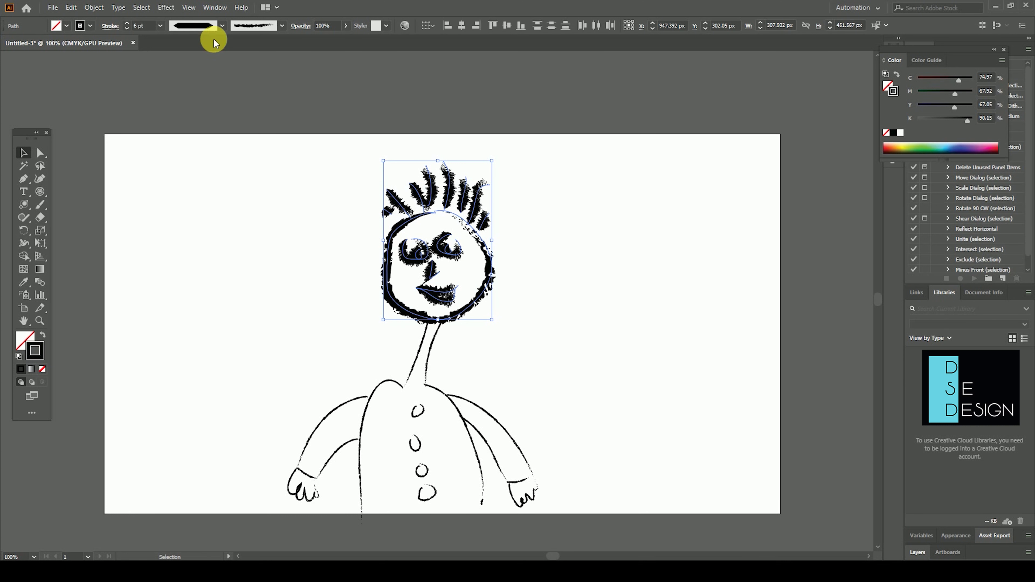
{"action": "left_click", "coordinate": [215, 29]}
{"action": "left_click", "coordinate": [192, 143]}
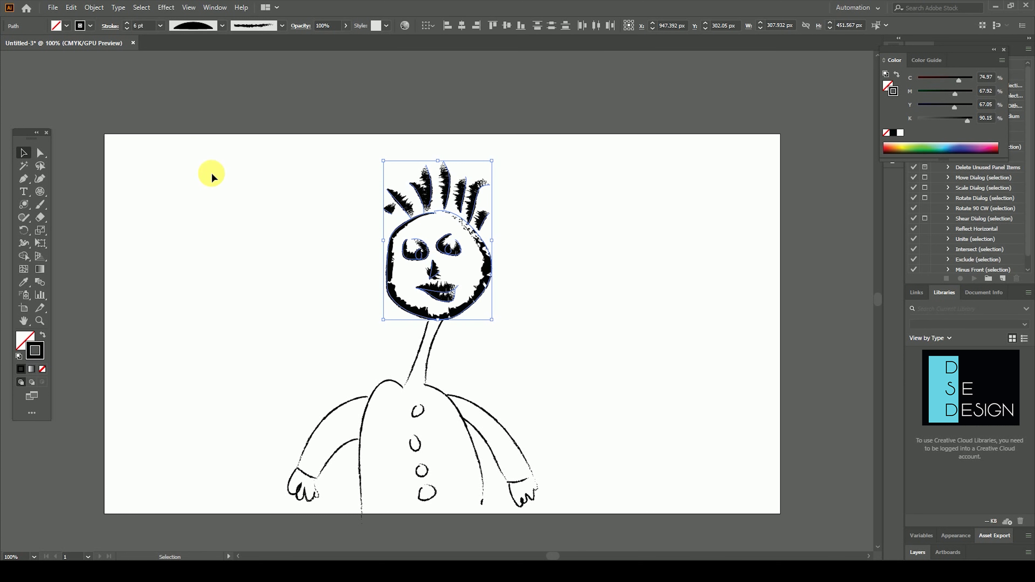
{"action": "left_click", "coordinate": [571, 327]}
{"action": "left_click_drag", "start_coordinate": [675, 123], "coordinate": [192, 540]}
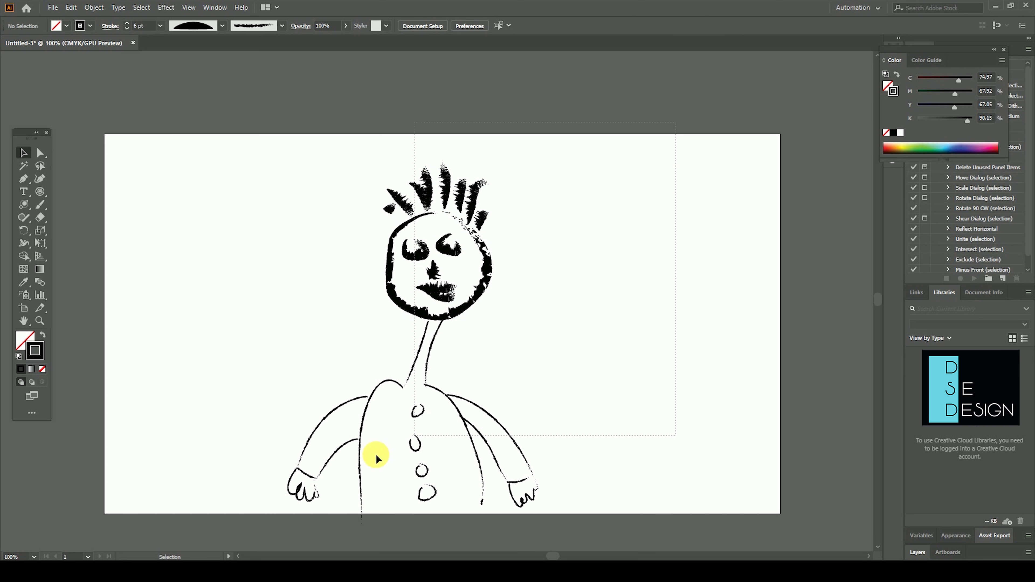
{"action": "left_click", "coordinate": [213, 28]}
{"action": "left_click", "coordinate": [210, 98]}
{"action": "left_click", "coordinate": [227, 176]}
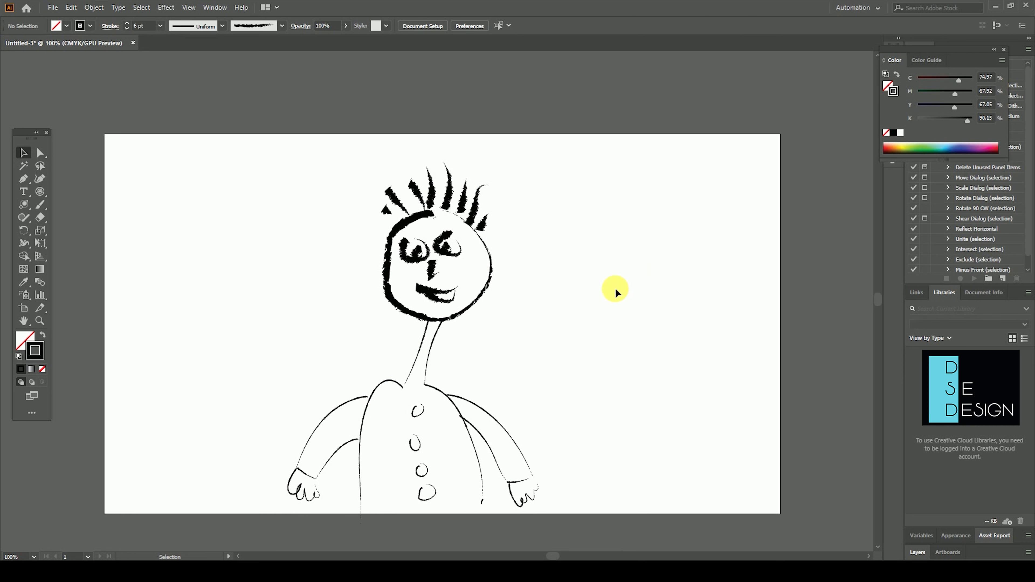
Step: Restyle the head strokes with the charcoal brush after trying the orange arrow brush
{"action": "left_click_drag", "start_coordinate": [540, 175], "coordinate": [317, 310]}
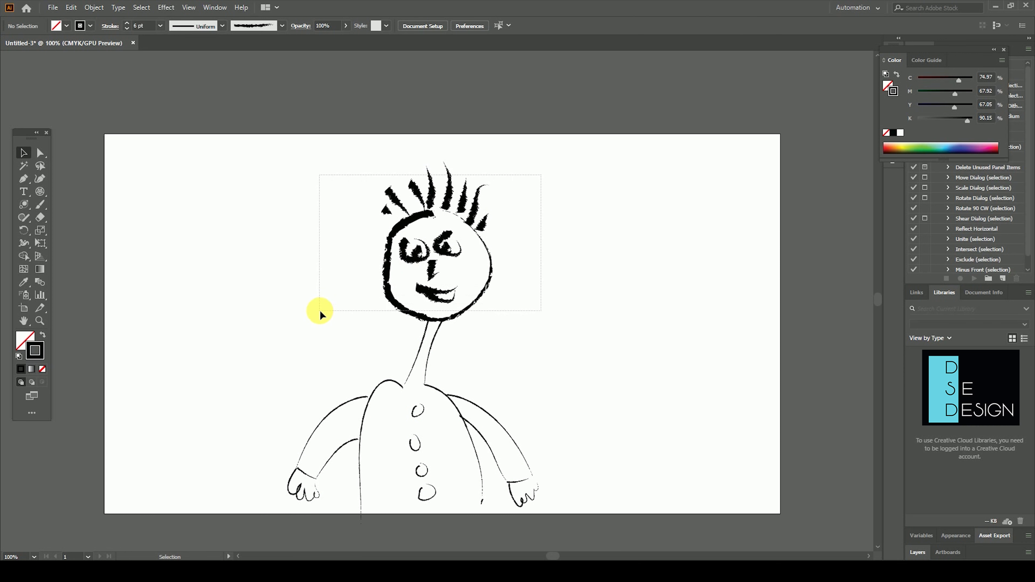
{"action": "left_click", "coordinate": [281, 26]}
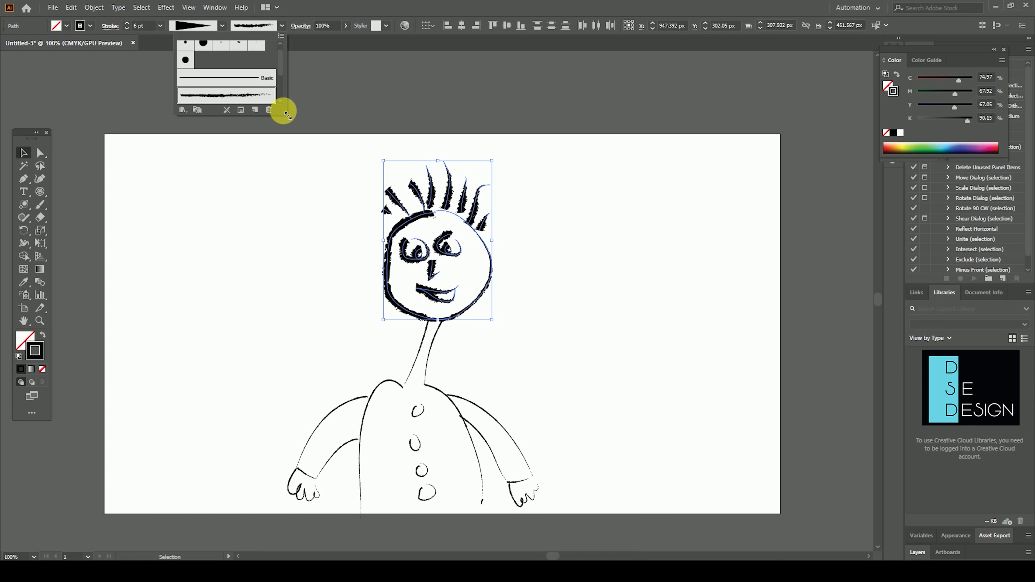
{"action": "left_click_drag", "start_coordinate": [284, 114], "coordinate": [284, 171]}
{"action": "left_click", "coordinate": [254, 122]}
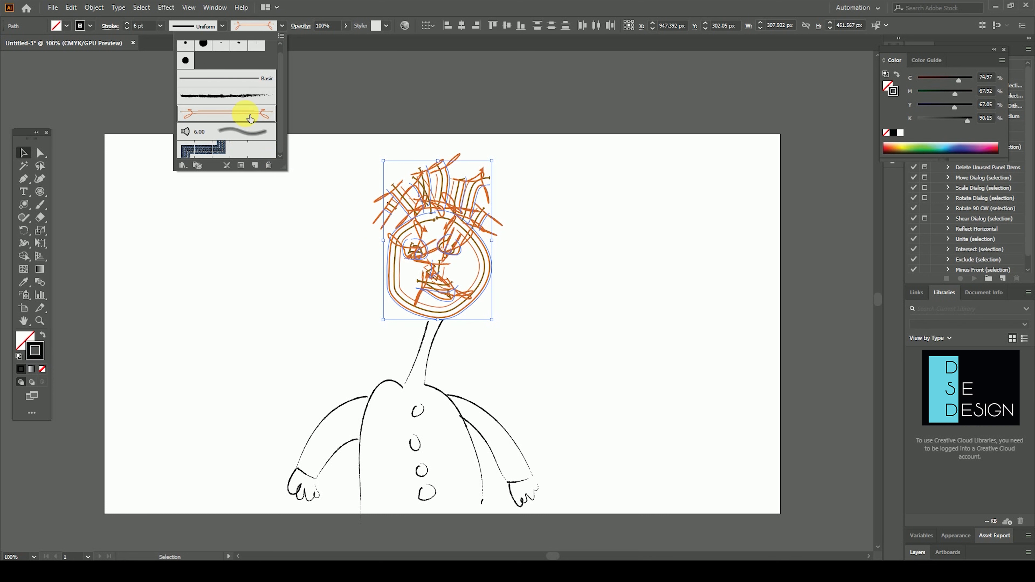
{"action": "left_click", "coordinate": [256, 100]}
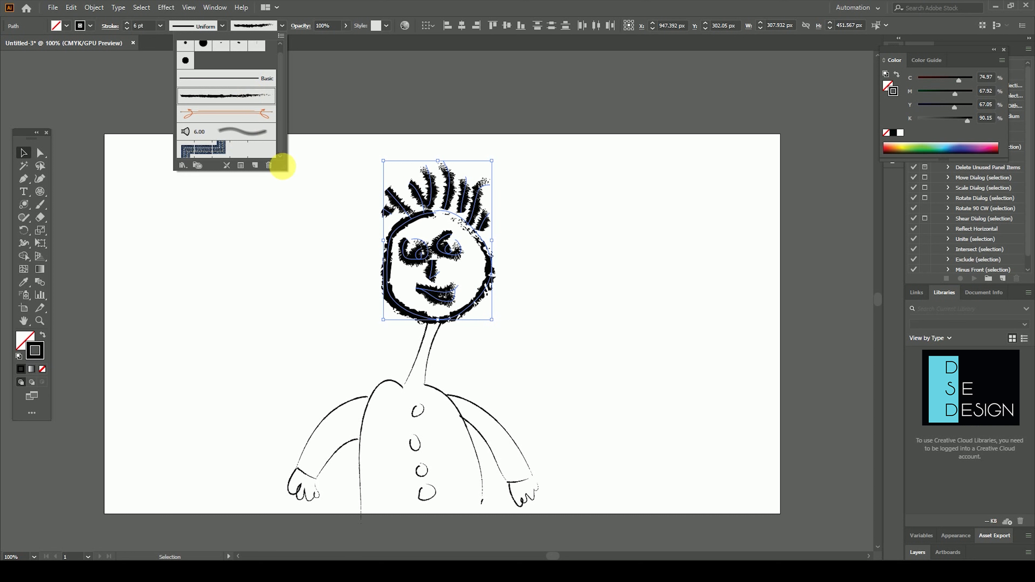
{"action": "left_click", "coordinate": [322, 239]}
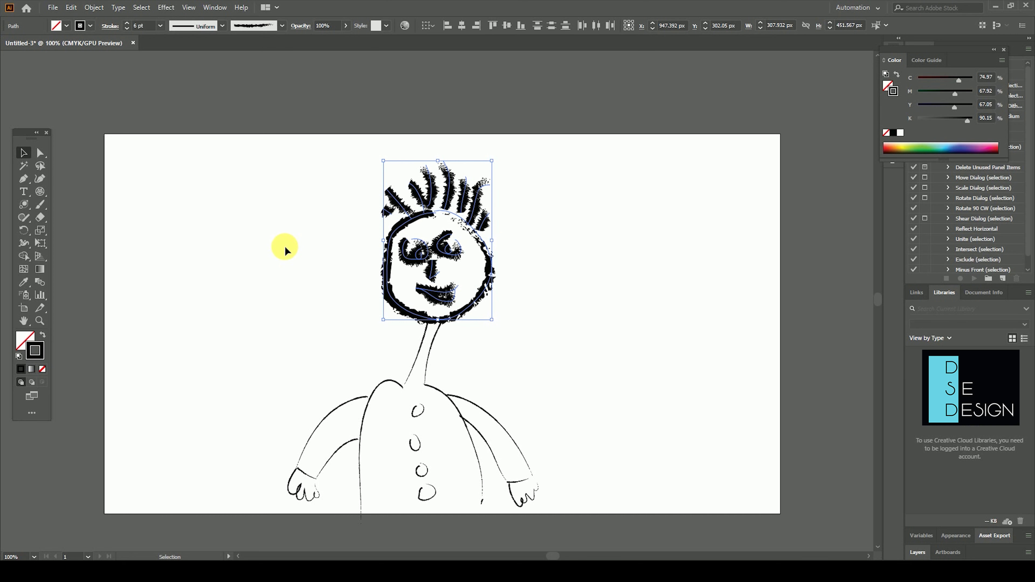
{"action": "left_click", "coordinate": [571, 308]}
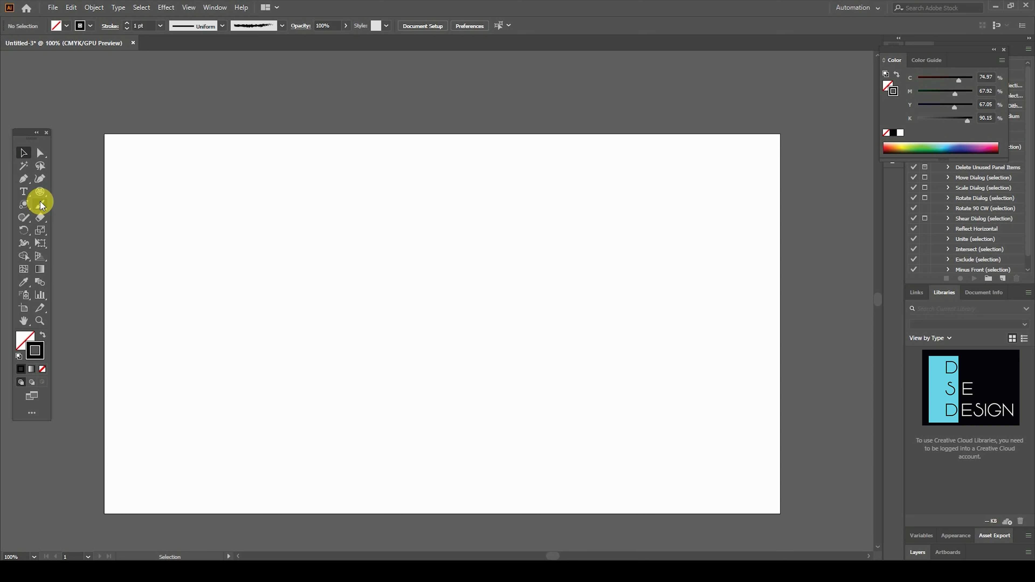
{"action": "left_click", "coordinate": [41, 205]}
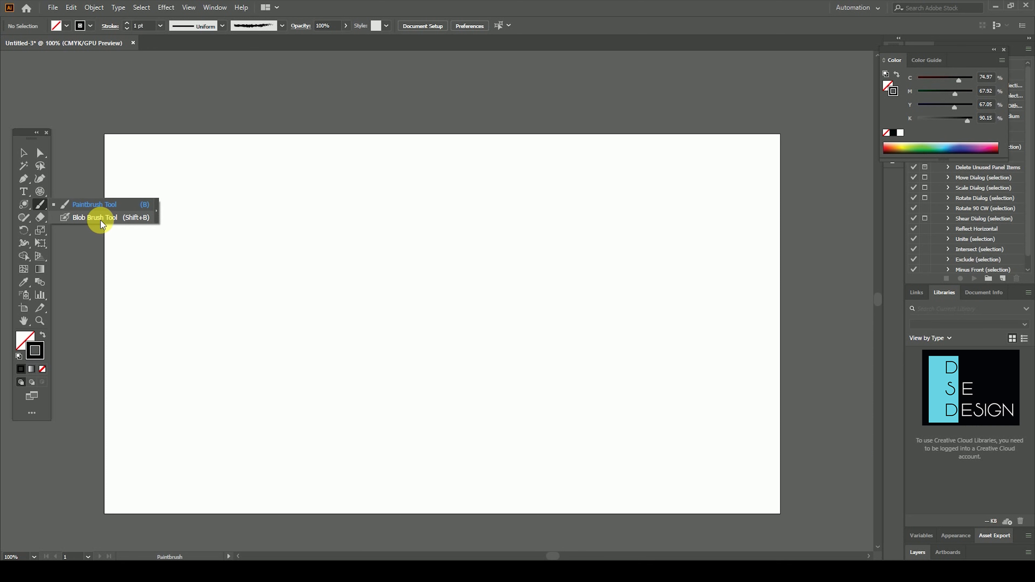
Step: Paint a wavy Blob Brush stroke across the artboard, then delete it
{"action": "left_click", "coordinate": [101, 221]}
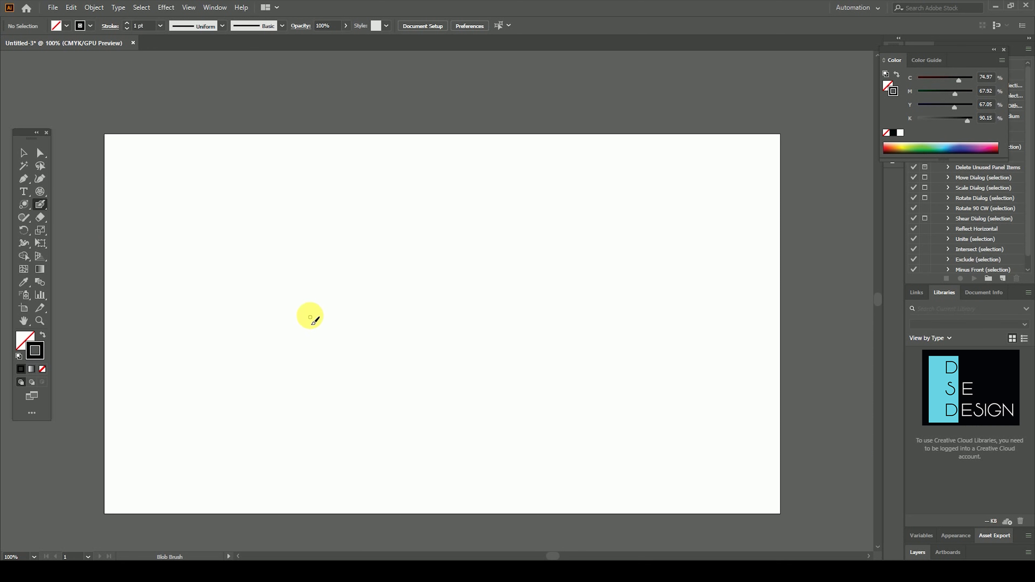
{"action": "left_click_drag", "start_coordinate": [310, 314], "coordinate": [461, 271]}
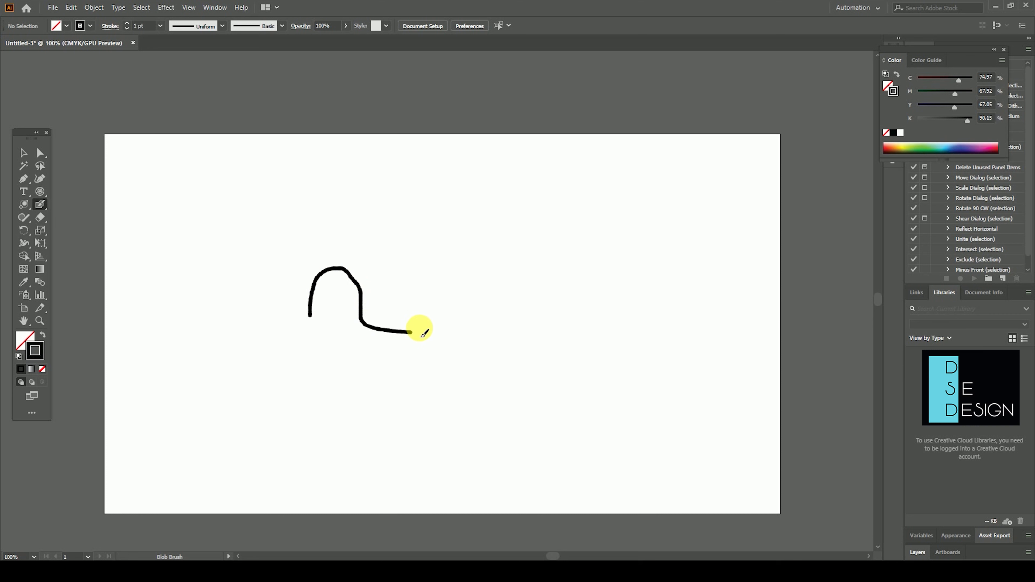
{"action": "left_click_drag", "start_coordinate": [460, 271], "coordinate": [608, 358]}
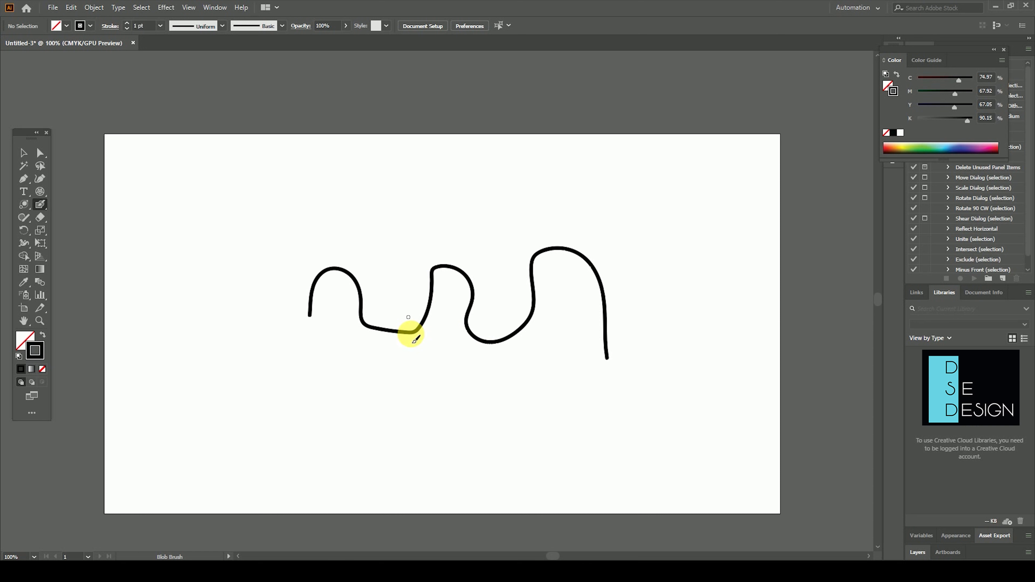
{"action": "left_click", "coordinate": [23, 153]}
{"action": "left_click_drag", "start_coordinate": [274, 203], "coordinate": [491, 362]}
{"action": "key", "text": "Delete"}
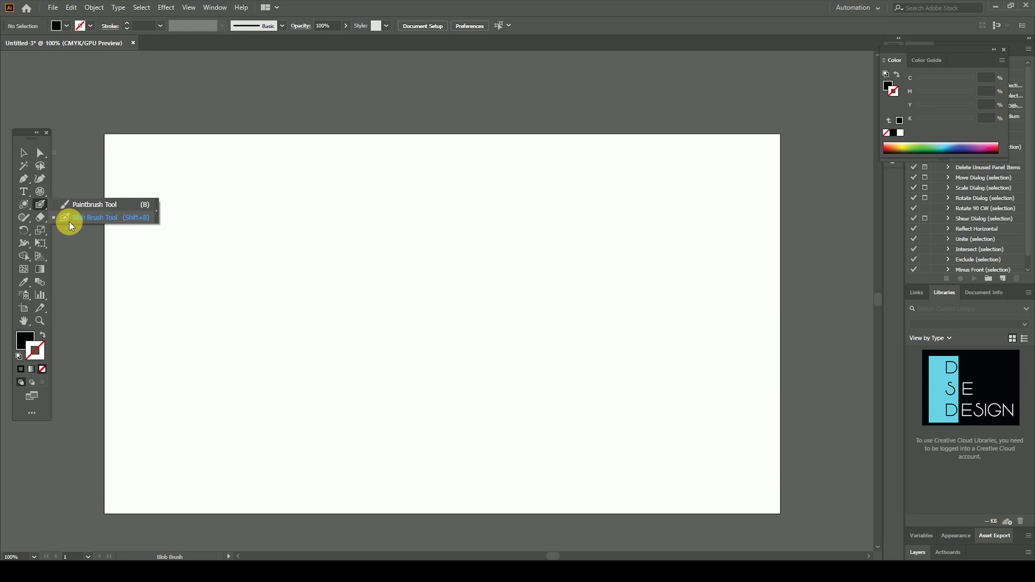
Step: Paint a blob-brush signature, delete it, and swap the fill and stroke colours
{"action": "mouse_move", "coordinate": [357, 305]}
{"action": "left_mouse_down"}
{"action": "mouse_move", "coordinate": [385, 306]}
{"action": "mouse_move", "coordinate": [427, 344]}
{"action": "mouse_move", "coordinate": [421, 303]}
{"action": "mouse_move", "coordinate": [459, 317]}
{"action": "mouse_move", "coordinate": [487, 272]}
{"action": "mouse_move", "coordinate": [507, 346]}
{"action": "left_mouse_up"}
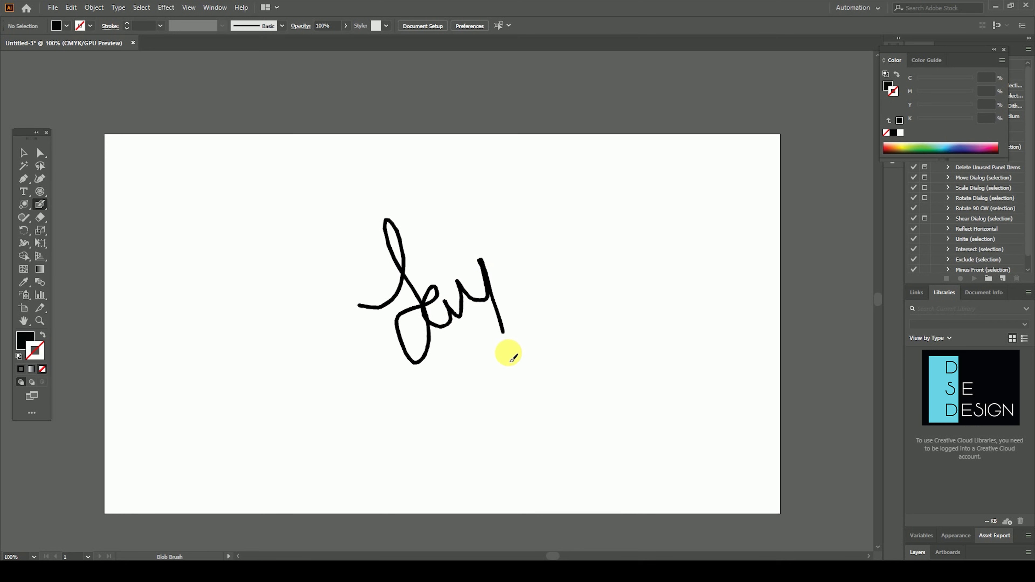
{"action": "key", "text": "shift+x"}
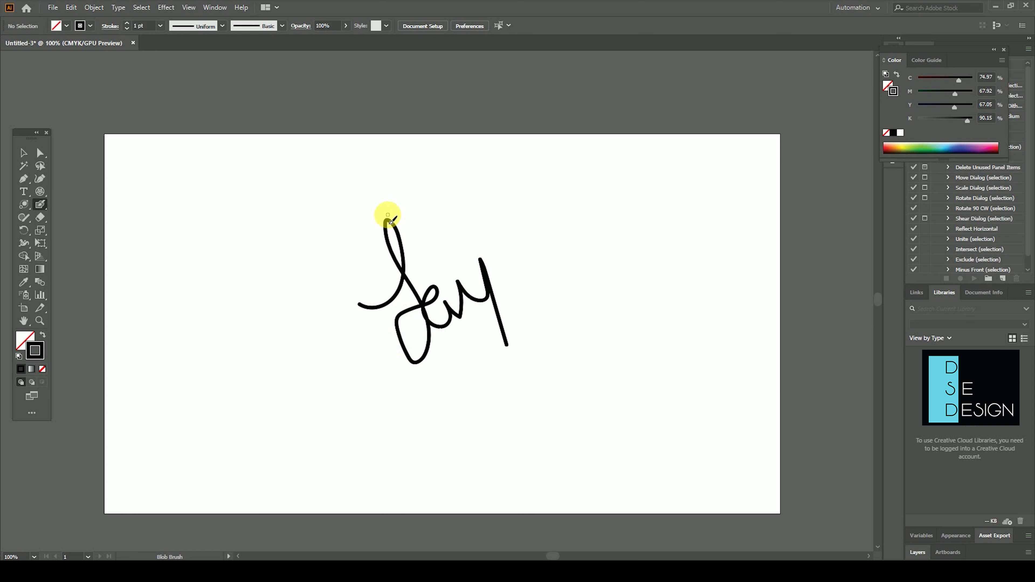
{"action": "left_click", "coordinate": [23, 153]}
{"action": "left_click_drag", "start_coordinate": [227, 200], "coordinate": [569, 378]}
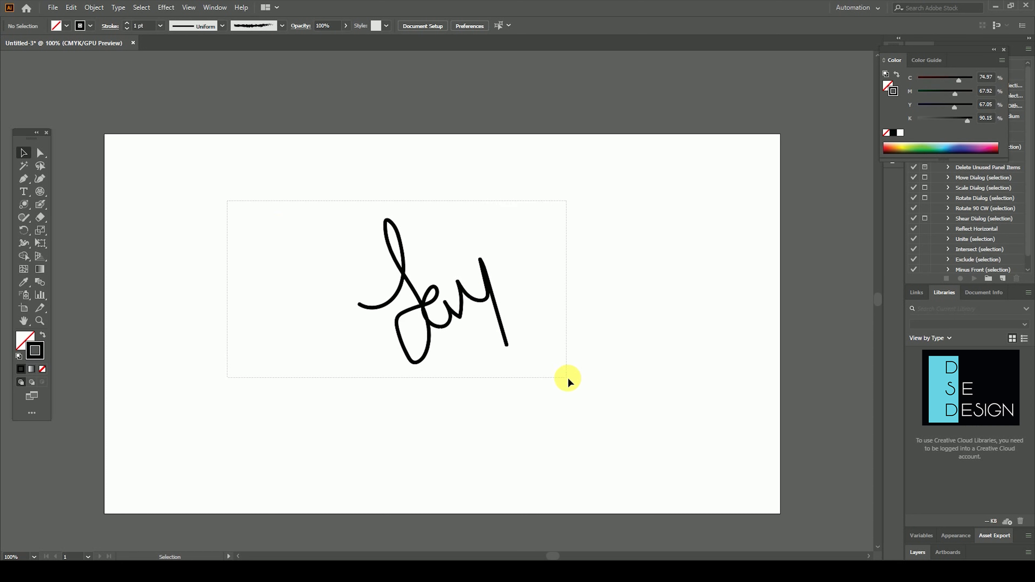
{"action": "key", "text": "Delete"}
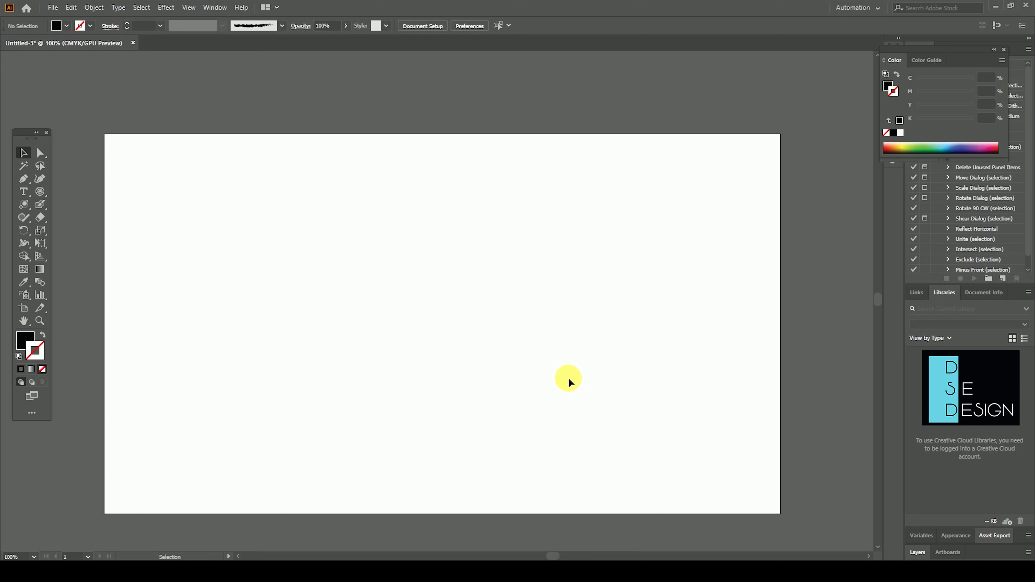
{"action": "left_click_drag", "start_coordinate": [45, 199], "coordinate": [110, 218]}
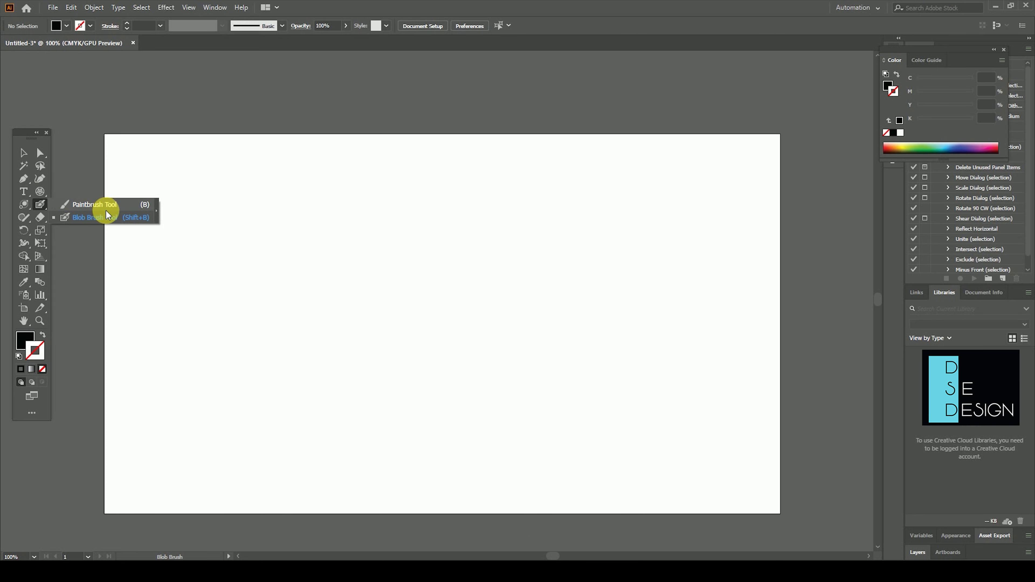
{"action": "key", "text": "shift+x"}
Step: Paint a cluster of eight black Blob Brush dots on the artboard
{"action": "left_click", "coordinate": [382, 273]}
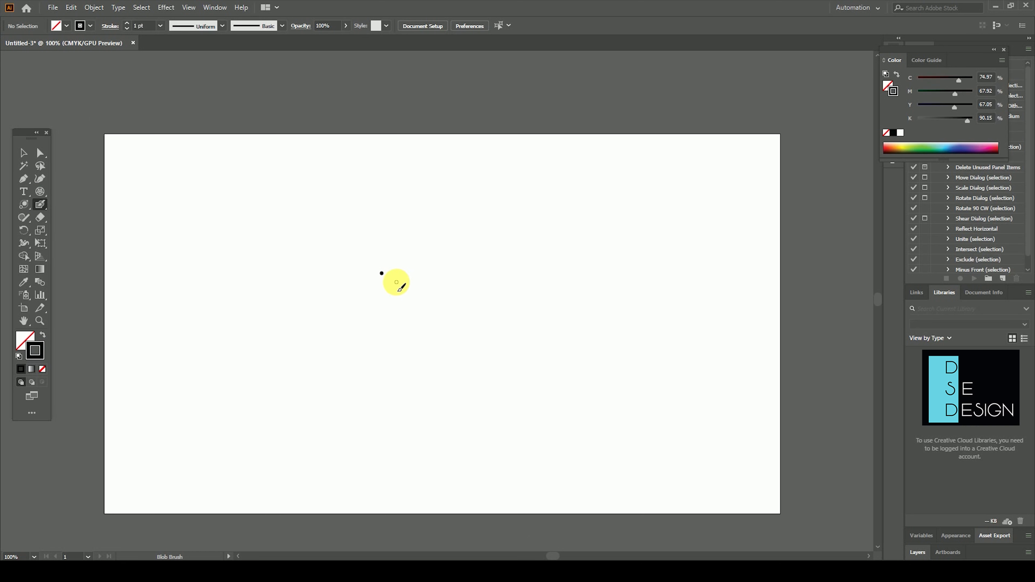
{"action": "left_click", "coordinate": [415, 284]}
{"action": "left_click", "coordinate": [407, 287]}
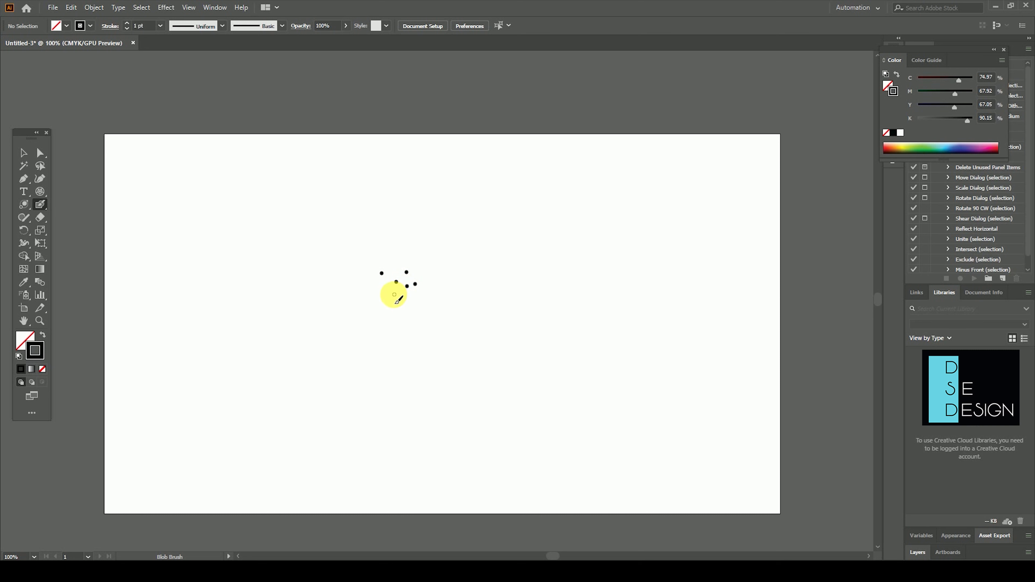
{"action": "left_click", "coordinate": [395, 272]}
{"action": "left_click", "coordinate": [407, 266]}
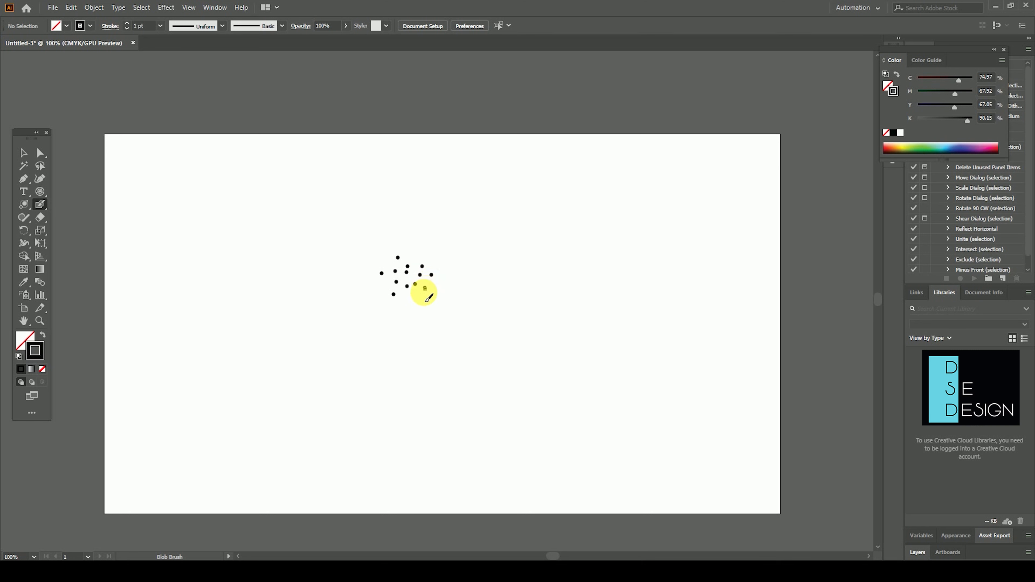
{"action": "left_click", "coordinate": [404, 296]}
{"action": "left_click", "coordinate": [385, 289]}
{"action": "left_click", "coordinate": [386, 264]}
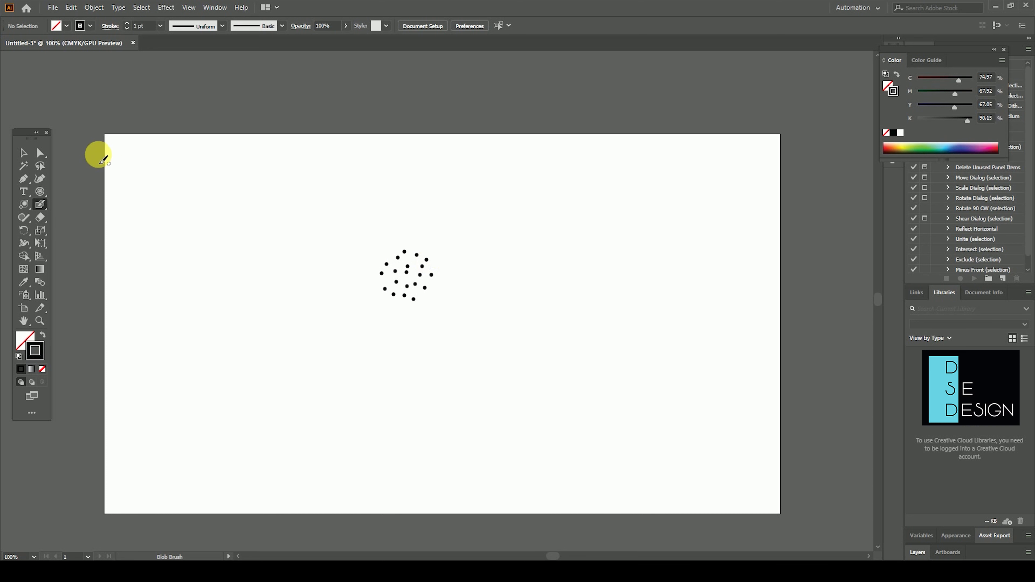
Step: Copy the dot cluster up-left, fill the copy red, and copy it again below
{"action": "left_click", "coordinate": [31, 156]}
{"action": "left_click_drag", "start_coordinate": [450, 231], "coordinate": [269, 328]}
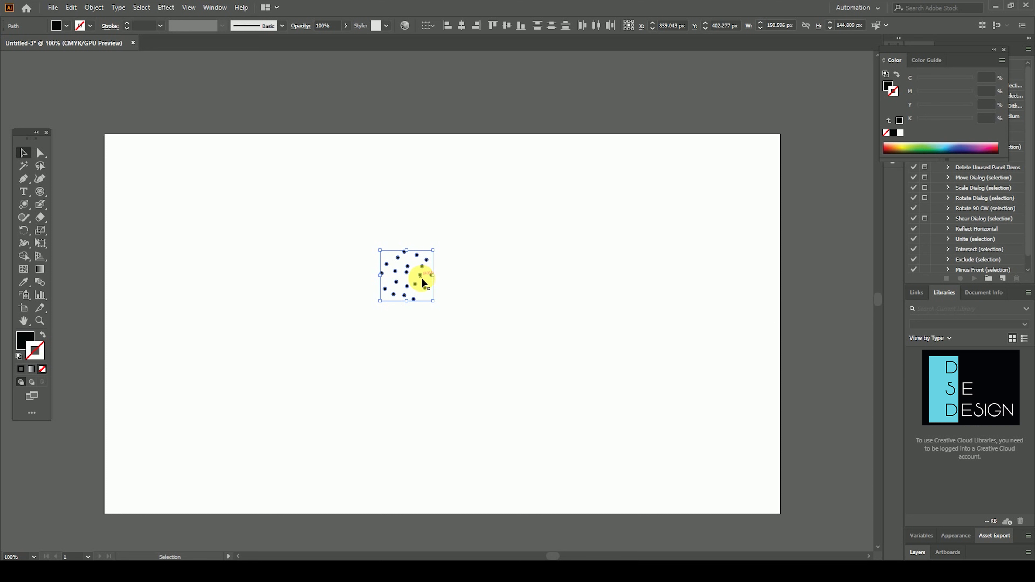
{"action": "left_click_drag", "start_coordinate": [422, 278], "coordinate": [361, 260]}
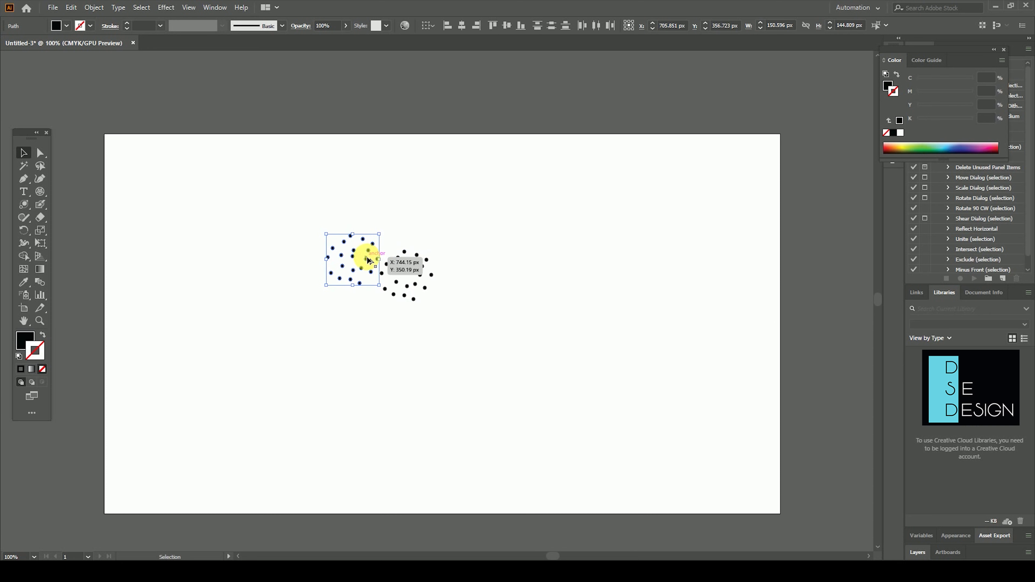
{"action": "double_click", "coordinate": [24, 341]}
{"action": "left_click", "coordinate": [514, 238]}
{"action": "left_click", "coordinate": [631, 218]}
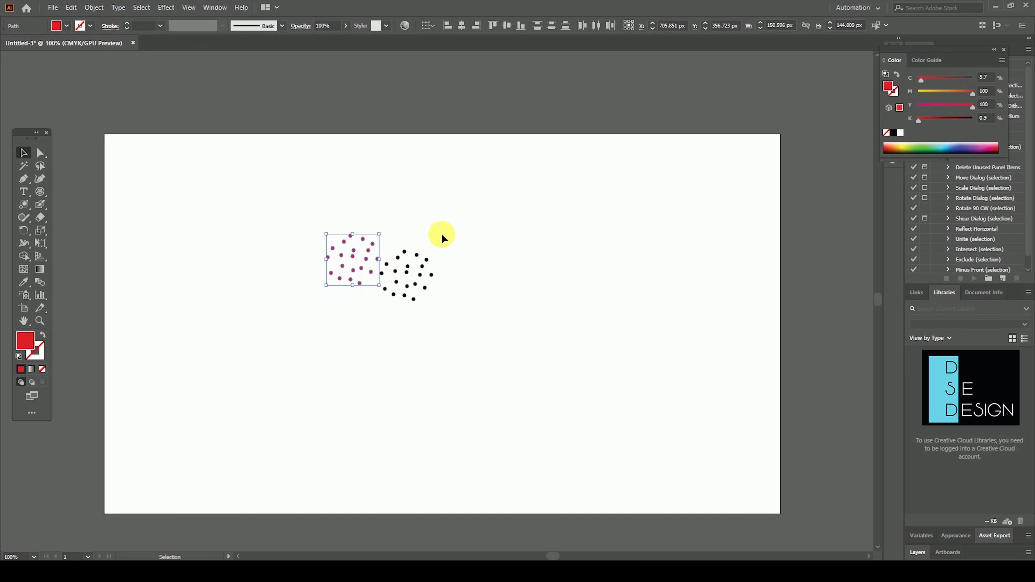
{"action": "left_click_drag", "start_coordinate": [376, 258], "coordinate": [378, 318]}
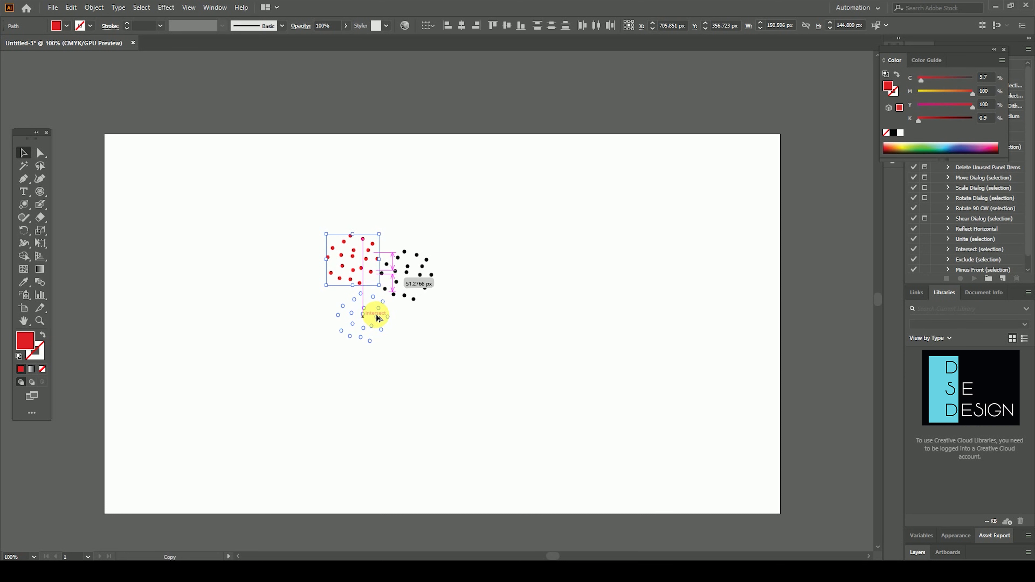
Step: Recolour the lower copy green and a further down-right copy blue
{"action": "double_click", "coordinate": [29, 339]}
{"action": "left_click_drag", "start_coordinate": [530, 303], "coordinate": [529, 314]}
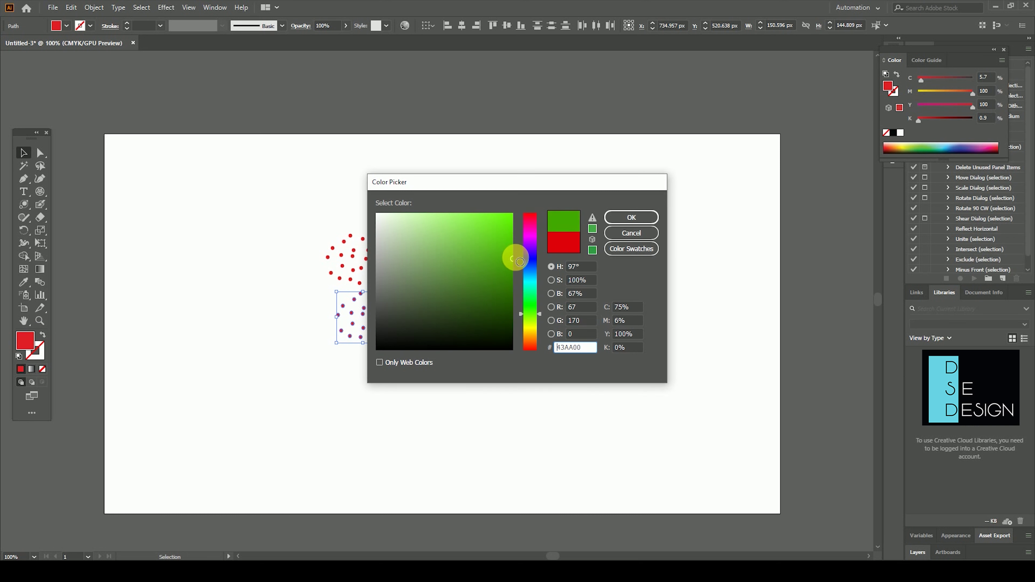
{"action": "left_click", "coordinate": [621, 217]}
{"action": "left_click_drag", "start_coordinate": [382, 321], "coordinate": [441, 332]}
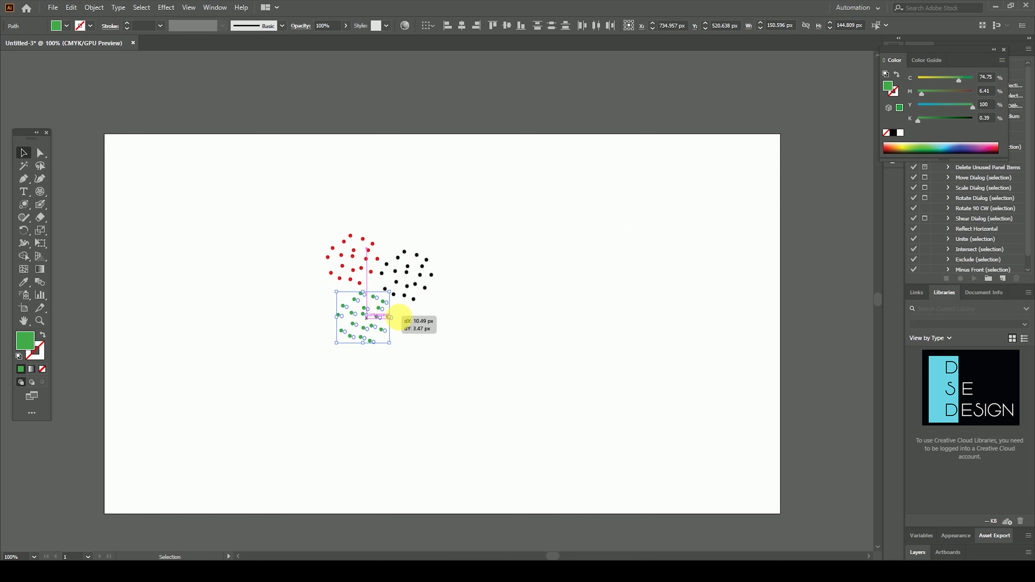
{"action": "double_click", "coordinate": [24, 344]}
{"action": "left_click_drag", "start_coordinate": [529, 282], "coordinate": [529, 262]}
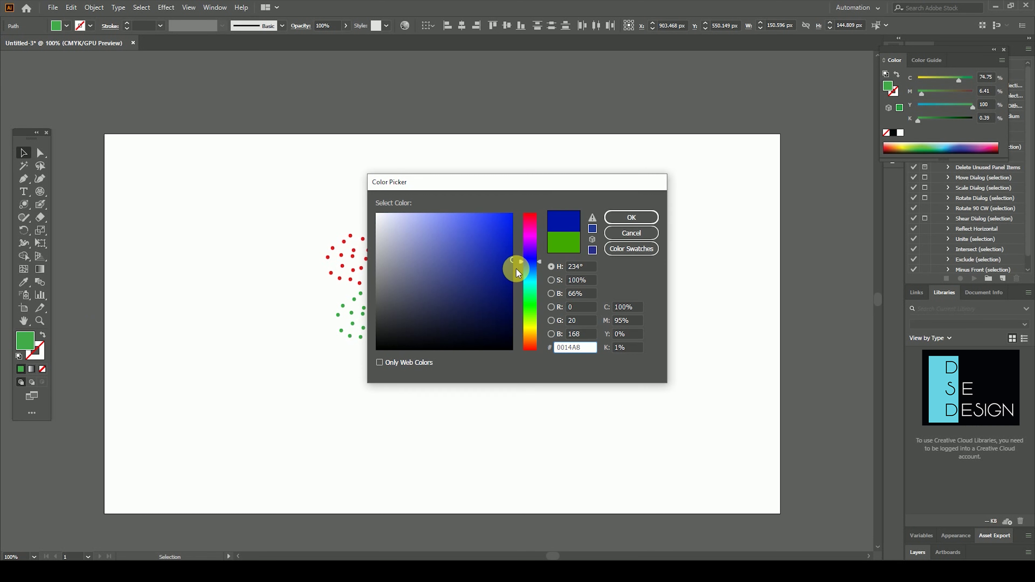
{"action": "left_click", "coordinate": [632, 218]}
Step: Duplicate all clusters repeatedly, scale the pattern down, and copy it below
{"action": "key", "text": "ctrl+a"}
{"action": "left_click_drag", "start_coordinate": [408, 295], "coordinate": [503, 261]}
{"action": "left_click_drag", "start_coordinate": [585, 207], "coordinate": [342, 339]}
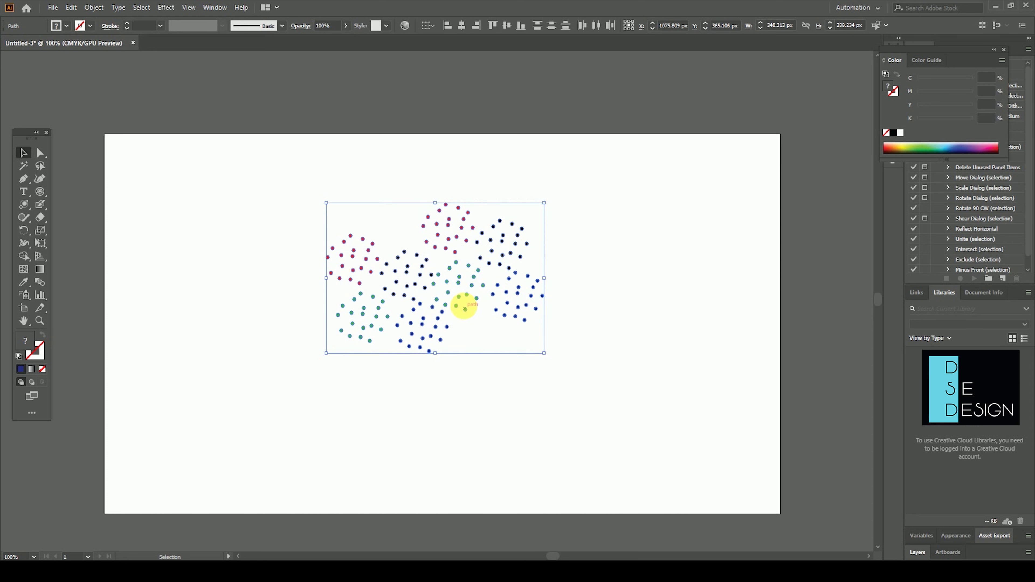
{"action": "left_click_drag", "start_coordinate": [465, 300], "coordinate": [496, 407]}
{"action": "mouse_move", "coordinate": [619, 181]}
{"action": "left_mouse_down"}
{"action": "mouse_move", "coordinate": [496, 341]}
{"action": "mouse_move", "coordinate": [249, 357]}
{"action": "left_mouse_up"}
{"action": "left_click_drag", "start_coordinate": [629, 203], "coordinate": [129, 410]}
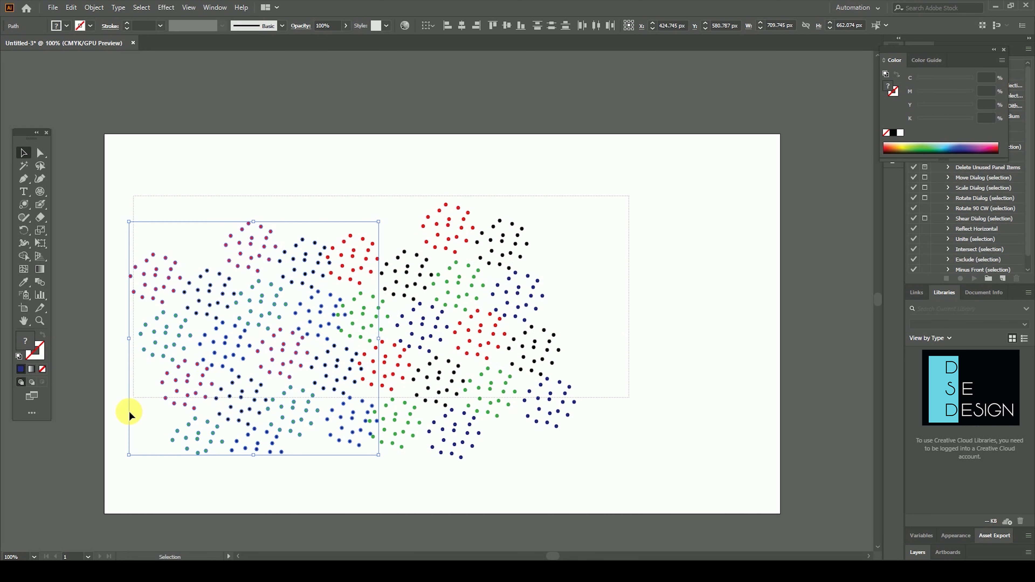
{"action": "left_click_drag", "start_coordinate": [655, 188], "coordinate": [67, 454]}
{"action": "left_click_drag", "start_coordinate": [576, 203], "coordinate": [385, 312]}
{"action": "mouse_move", "coordinate": [327, 366]}
{"action": "left_mouse_down"}
{"action": "mouse_move", "coordinate": [496, 265]}
{"action": "mouse_move", "coordinate": [484, 420]}
{"action": "mouse_move", "coordinate": [530, 382]}
{"action": "left_mouse_up"}
{"action": "left_click", "coordinate": [650, 303]}
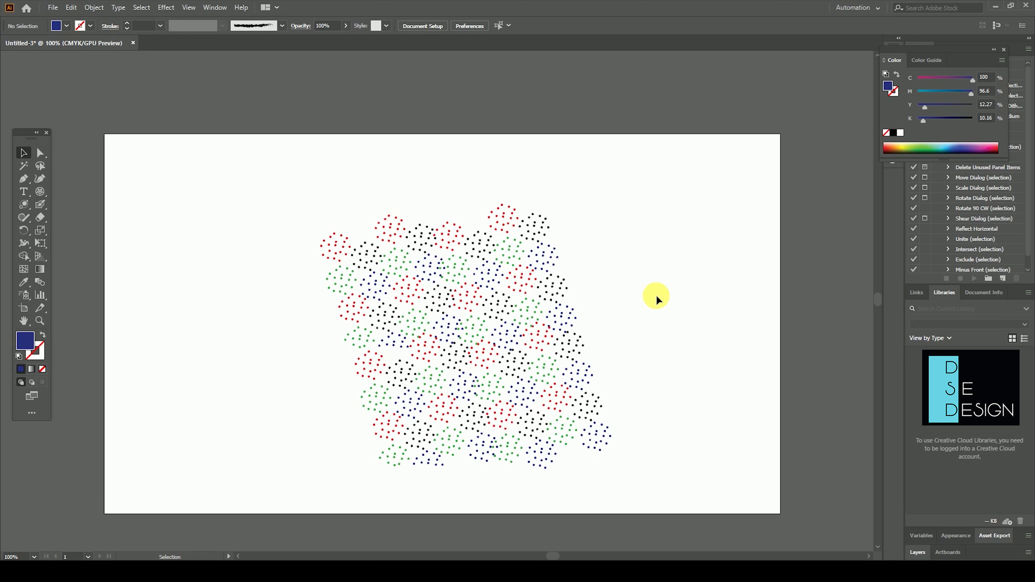
Step: Zoom in and pan across the multicoloured dot pattern to inspect it
{"action": "scroll", "coordinate": [654, 301], "scroll_direction": "up", "scroll_amount": 1}
{"action": "scroll", "coordinate": [654, 302], "scroll_direction": "up", "scroll_amount": 2}
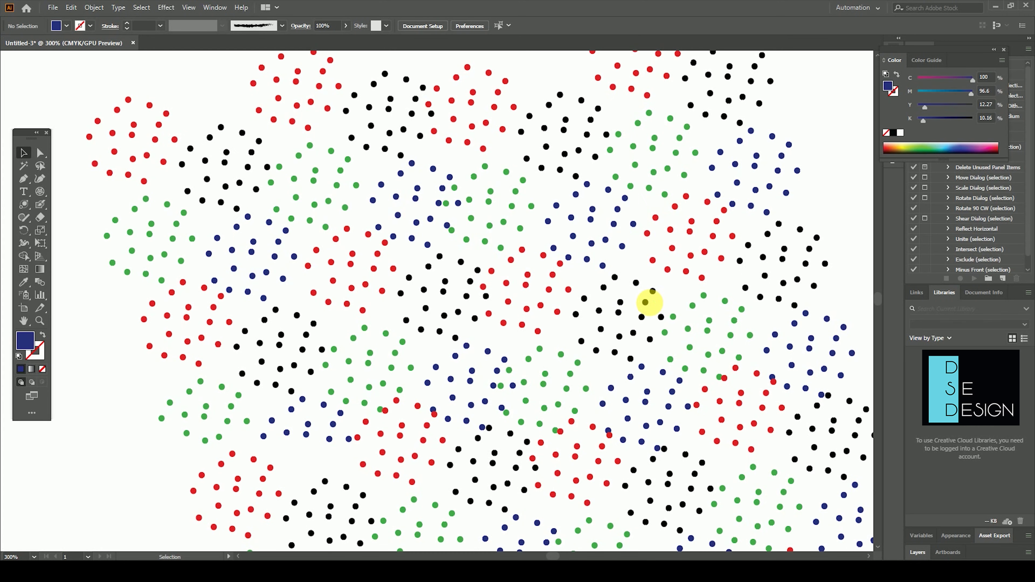
{"action": "mouse_move", "coordinate": [629, 359]}
{"action": "left_mouse_down"}
{"action": "mouse_move", "coordinate": [536, 326]}
{"action": "mouse_move", "coordinate": [550, 315]}
{"action": "left_mouse_up"}
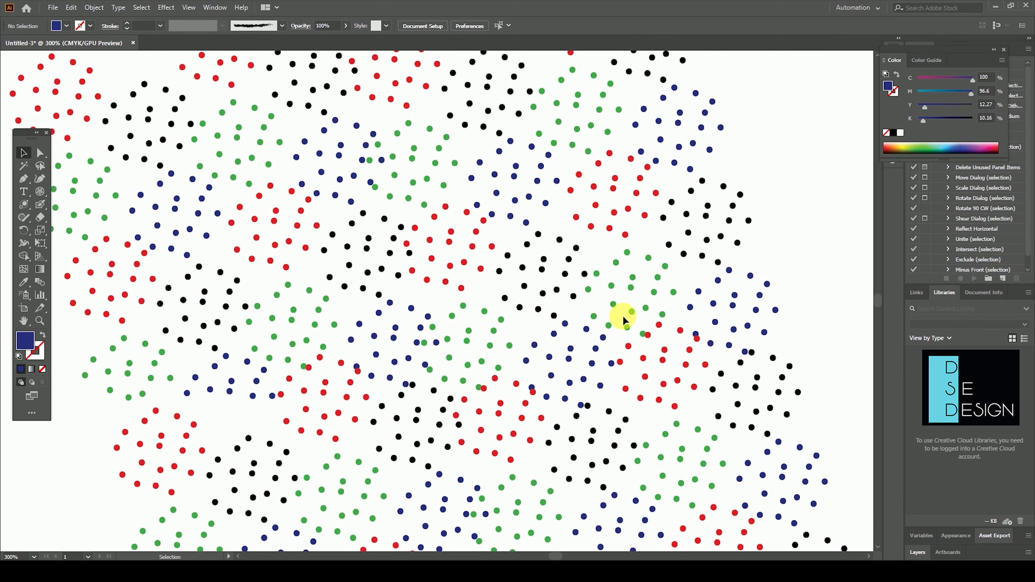
{"action": "scroll", "coordinate": [622, 320], "scroll_direction": "up", "scroll_amount": 1}
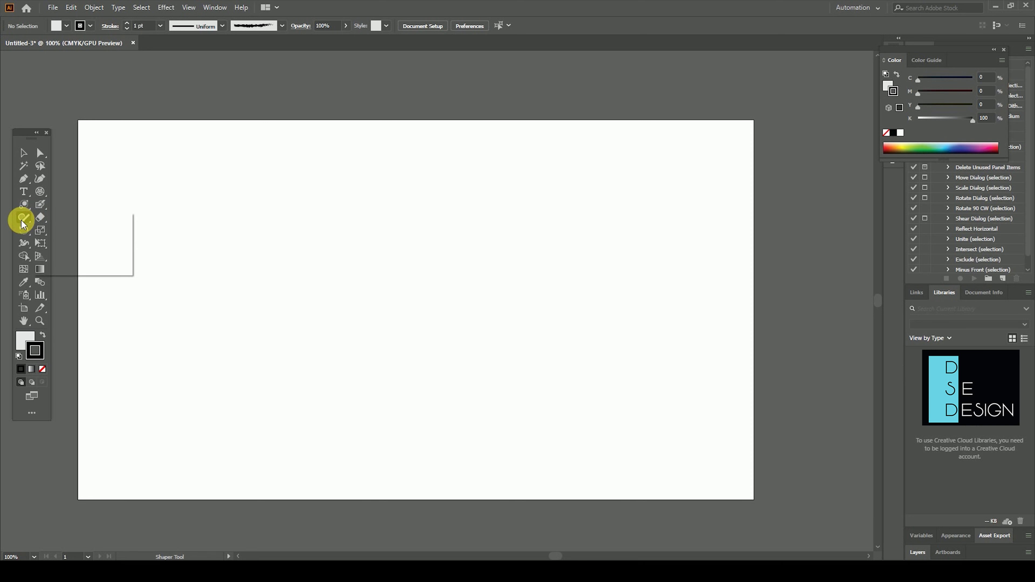
Step: Switch to the Shaper Tool and try a freehand S-shaped scribble
{"action": "left_click_drag", "start_coordinate": [22, 223], "coordinate": [81, 225]}
{"action": "left_click", "coordinate": [80, 226]}
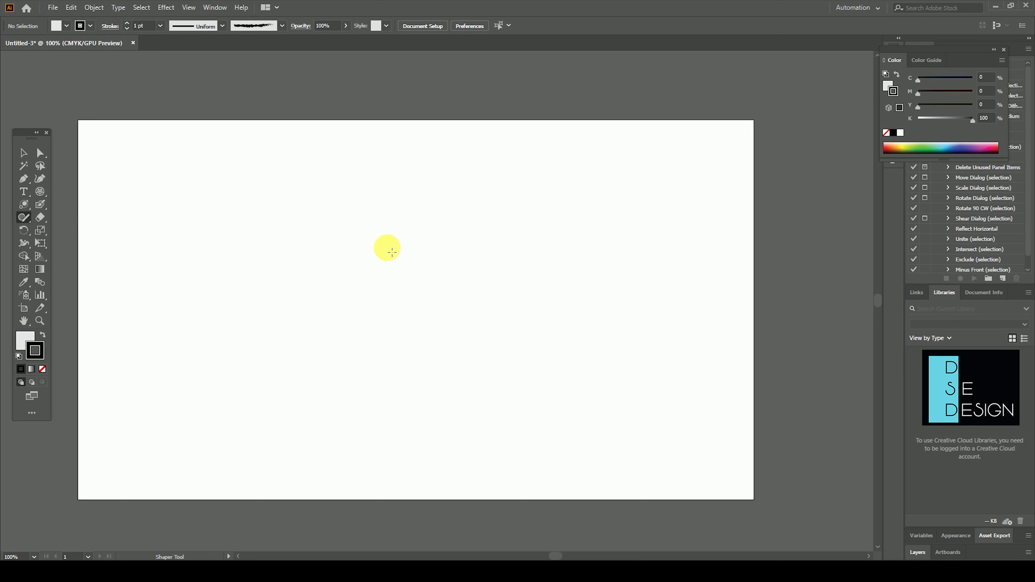
{"action": "mouse_move", "coordinate": [400, 249]}
{"action": "left_mouse_down"}
{"action": "mouse_move", "coordinate": [358, 251]}
{"action": "mouse_move", "coordinate": [423, 330]}
{"action": "mouse_move", "coordinate": [370, 409]}
{"action": "mouse_move", "coordinate": [252, 380]}
{"action": "mouse_move", "coordinate": [285, 446]}
{"action": "left_mouse_up"}
{"action": "mouse_move", "coordinate": [367, 227]}
{"action": "left_mouse_down"}
{"action": "mouse_move", "coordinate": [403, 366]}
{"action": "mouse_move", "coordinate": [266, 346]}
{"action": "left_mouse_up"}
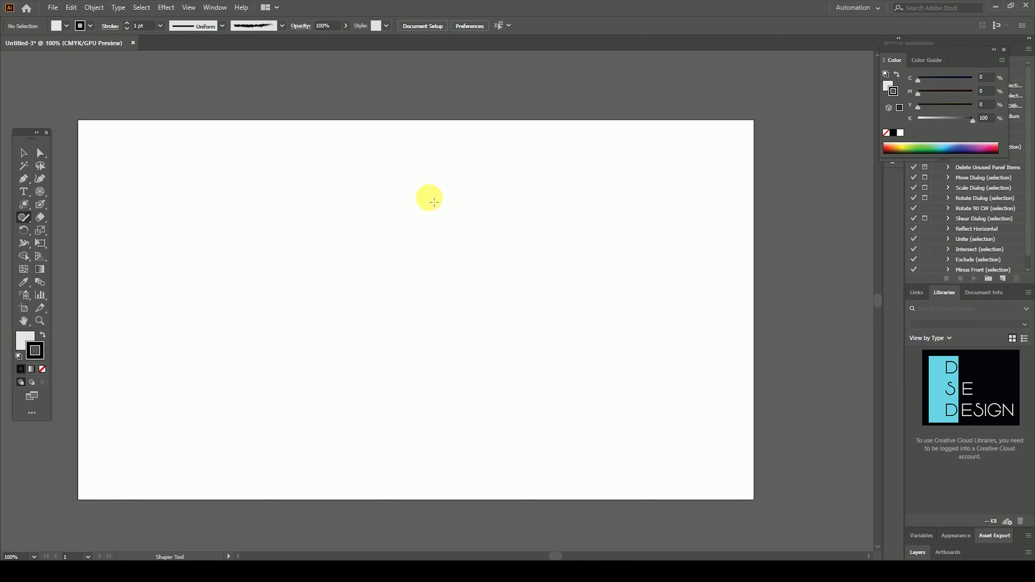
Step: Sketch a clean circle, a square to its right and a hexagon to its left
{"action": "mouse_move", "coordinate": [427, 199]}
{"action": "left_mouse_down"}
{"action": "mouse_move", "coordinate": [487, 264]}
{"action": "mouse_move", "coordinate": [483, 228]}
{"action": "left_mouse_up"}
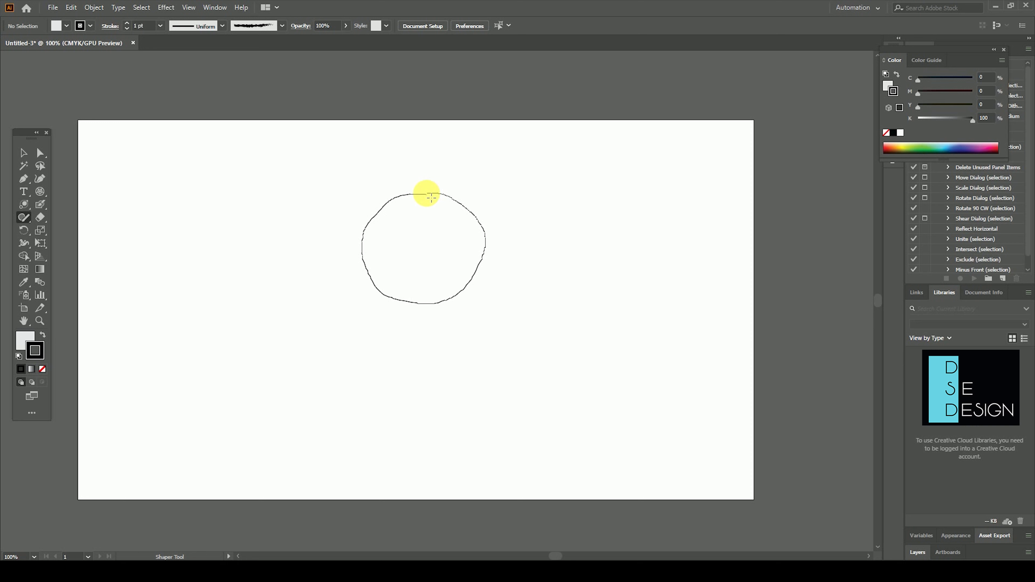
{"action": "left_click_drag", "start_coordinate": [431, 198], "coordinate": [433, 197]}
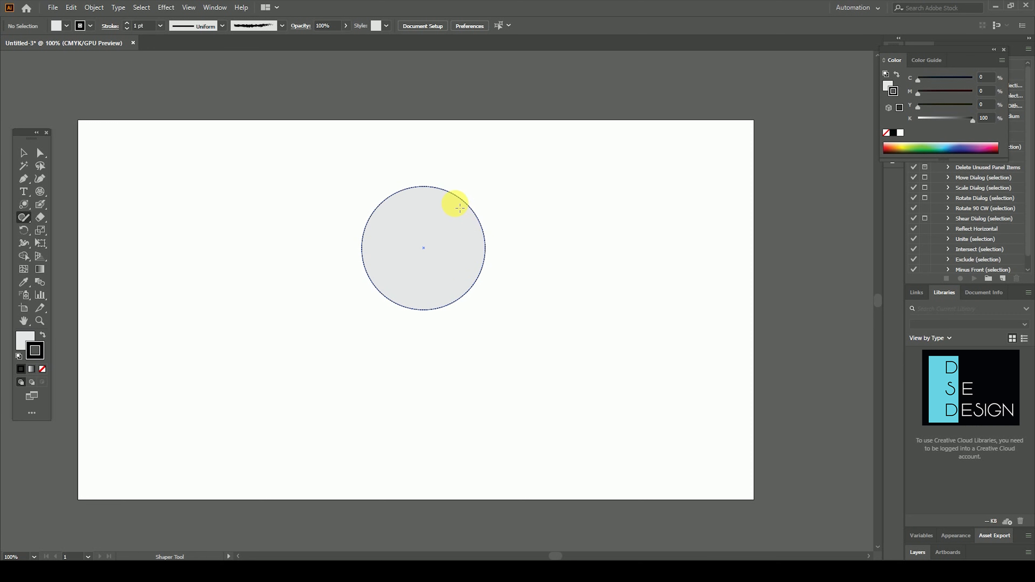
{"action": "mouse_move", "coordinate": [606, 179]}
{"action": "left_mouse_down"}
{"action": "mouse_move", "coordinate": [638, 314]}
{"action": "mouse_move", "coordinate": [661, 287]}
{"action": "mouse_move", "coordinate": [675, 236]}
{"action": "mouse_move", "coordinate": [603, 187]}
{"action": "left_mouse_up"}
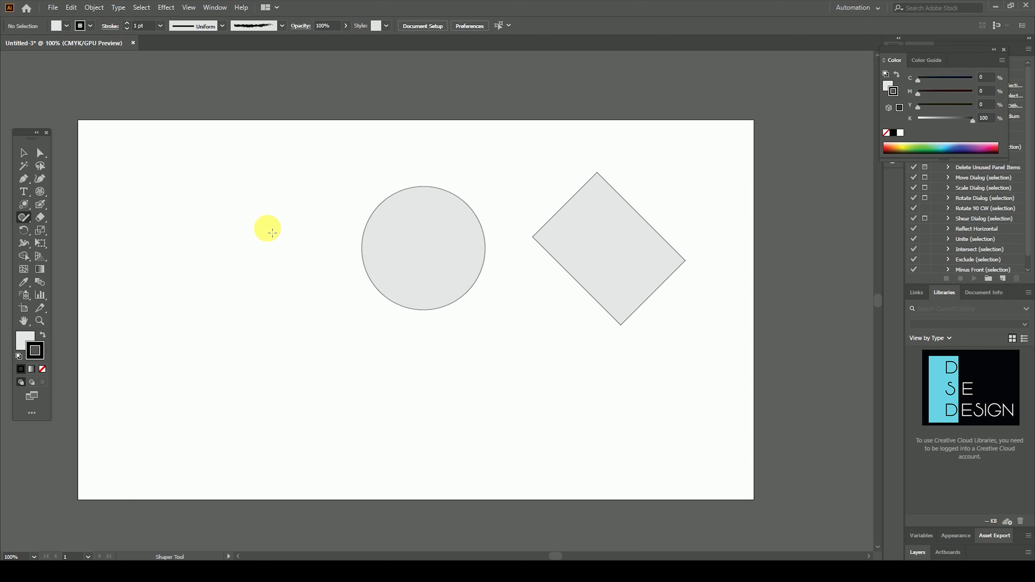
{"action": "mouse_move", "coordinate": [272, 221]}
{"action": "left_mouse_down"}
{"action": "mouse_move", "coordinate": [239, 313]}
{"action": "mouse_move", "coordinate": [297, 341]}
{"action": "mouse_move", "coordinate": [342, 303]}
{"action": "mouse_move", "coordinate": [341, 259]}
{"action": "mouse_move", "coordinate": [291, 226]}
{"action": "left_mouse_up"}
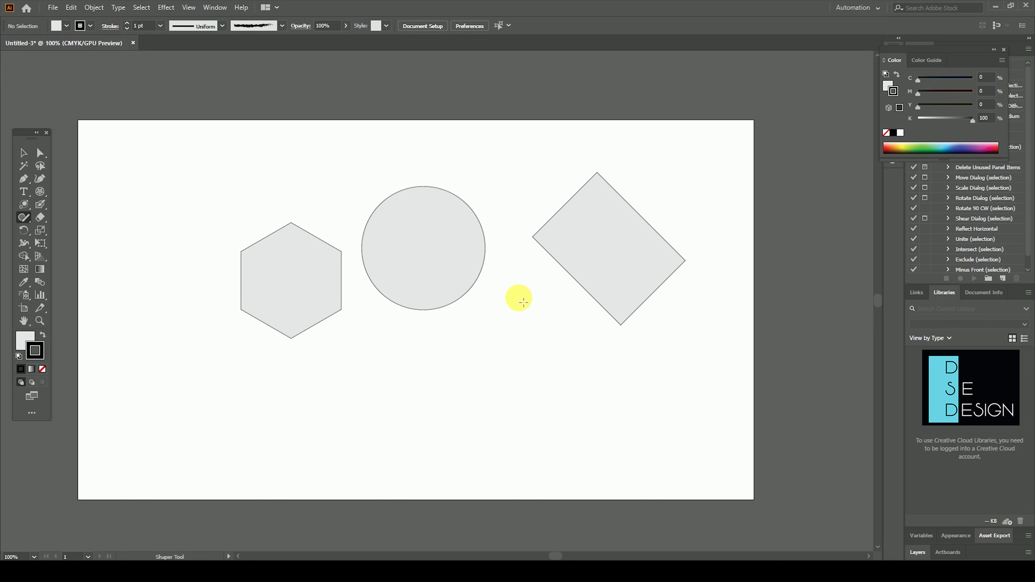
Step: Select all three shapes and move them left and down together
{"action": "left_click", "coordinate": [24, 152]}
{"action": "mouse_move", "coordinate": [147, 185]}
{"action": "left_mouse_down"}
{"action": "mouse_move", "coordinate": [428, 347]}
{"action": "mouse_move", "coordinate": [638, 376]}
{"action": "left_mouse_up"}
{"action": "left_click_drag", "start_coordinate": [630, 297], "coordinate": [608, 322]}
{"action": "left_click", "coordinate": [689, 372]}
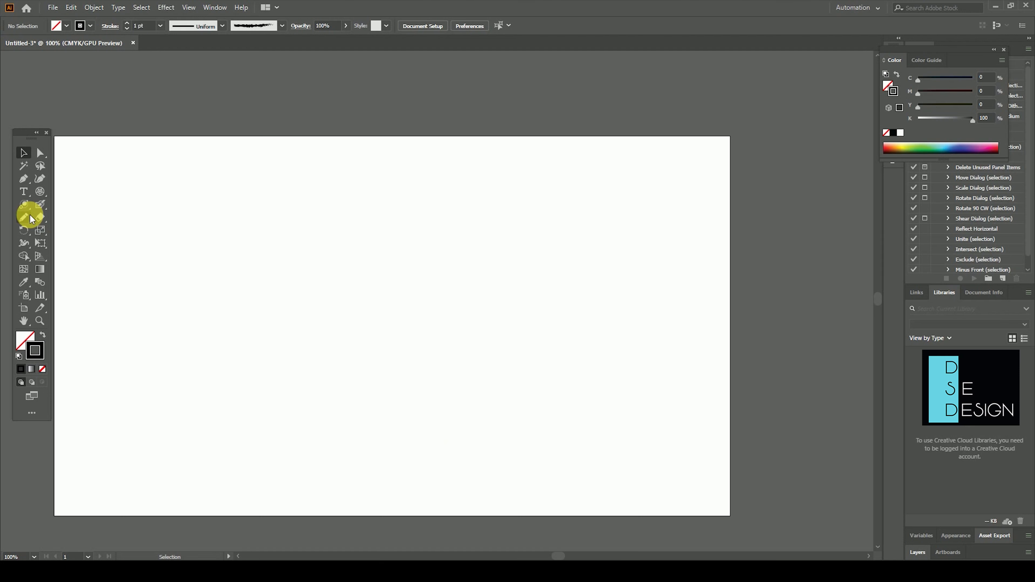
{"action": "left_click", "coordinate": [26, 215]}
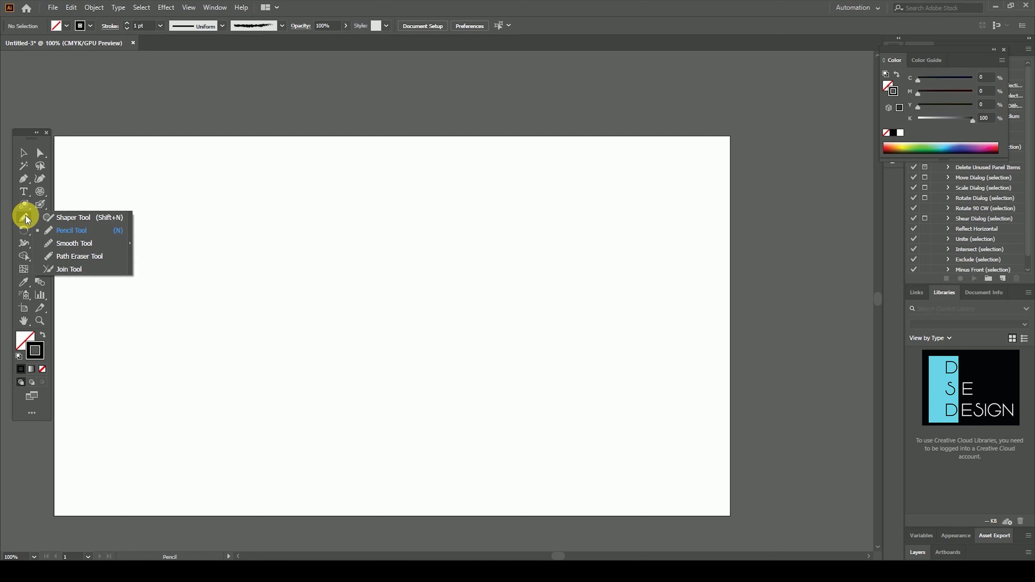
{"action": "left_click", "coordinate": [87, 233]}
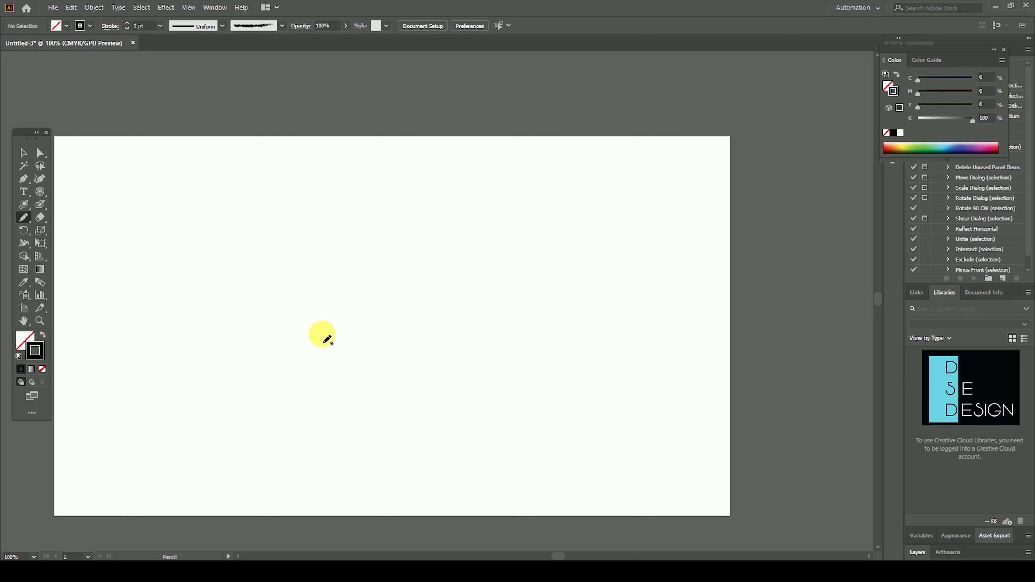
{"action": "mouse_move", "coordinate": [327, 328]}
{"action": "left_mouse_down"}
{"action": "mouse_move", "coordinate": [403, 374]}
{"action": "mouse_move", "coordinate": [425, 327]}
{"action": "mouse_move", "coordinate": [528, 322]}
{"action": "left_mouse_up"}
{"action": "left_click_drag", "start_coordinate": [469, 293], "coordinate": [486, 394]}
{"action": "left_click_drag", "start_coordinate": [564, 259], "coordinate": [591, 334]}
{"action": "left_click_drag", "start_coordinate": [550, 233], "coordinate": [609, 342]}
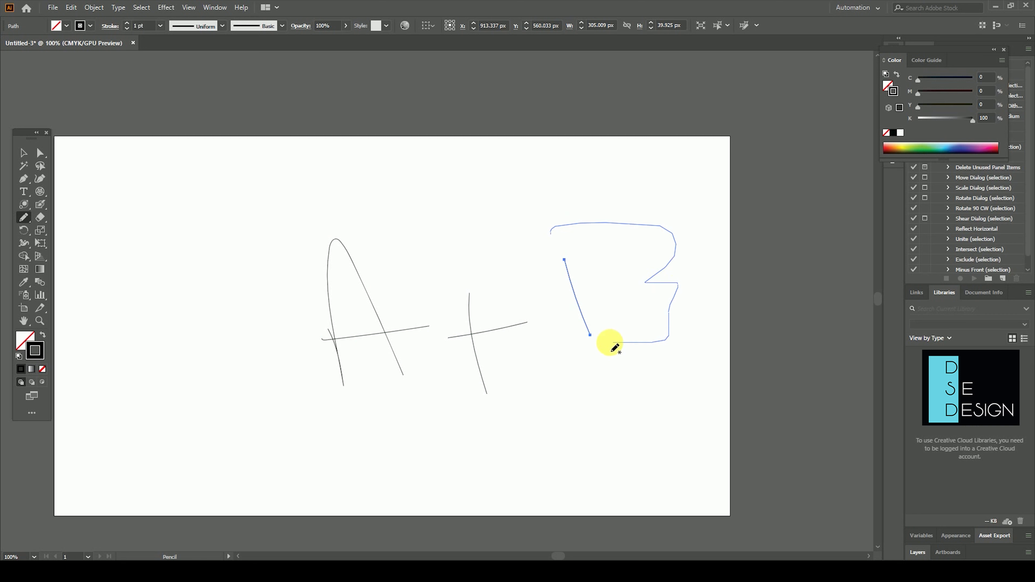
{"action": "left_click", "coordinate": [23, 153]}
{"action": "left_click_drag", "start_coordinate": [192, 164], "coordinate": [684, 418]}
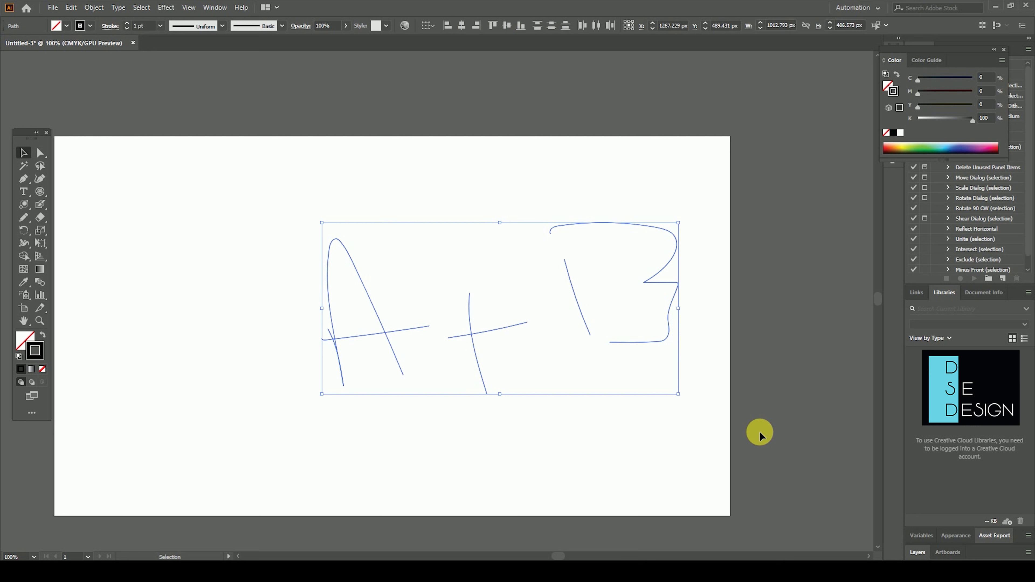
{"action": "key", "text": "Delete"}
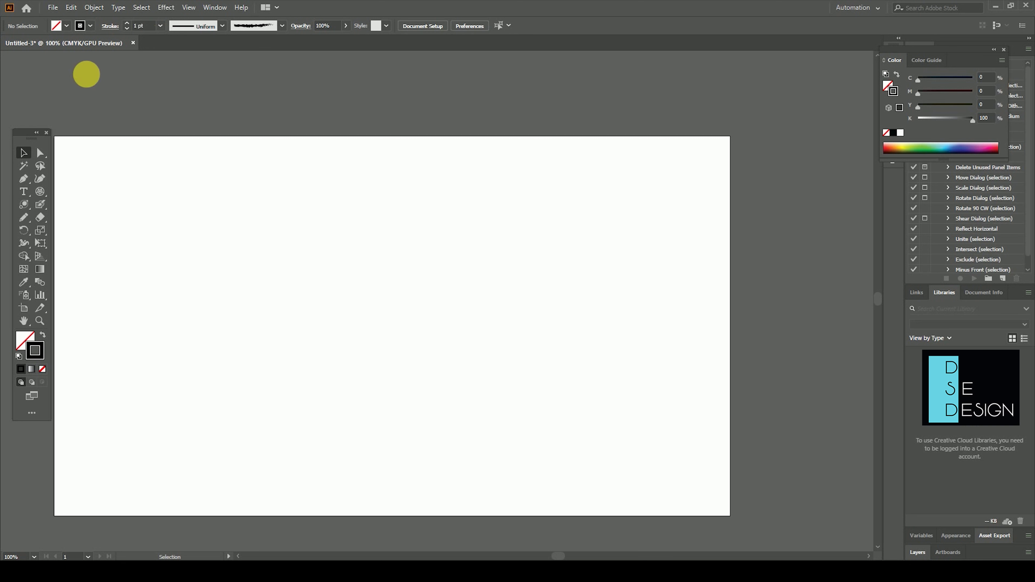
{"action": "left_click", "coordinate": [24, 216]}
{"action": "mouse_move", "coordinate": [255, 325]}
{"action": "left_mouse_down"}
{"action": "mouse_move", "coordinate": [369, 309]}
{"action": "mouse_move", "coordinate": [422, 262]}
{"action": "mouse_move", "coordinate": [470, 281]}
{"action": "mouse_move", "coordinate": [575, 292]}
{"action": "mouse_move", "coordinate": [631, 317]}
{"action": "mouse_move", "coordinate": [677, 248]}
{"action": "left_mouse_up"}
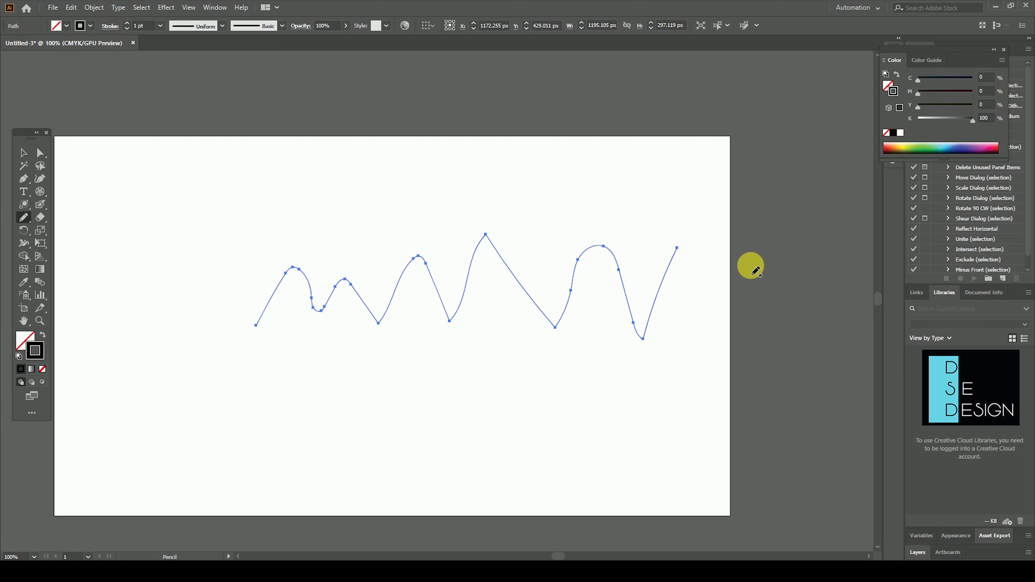
{"action": "left_click", "coordinate": [23, 153]}
{"action": "left_click", "coordinate": [51, 194]}
{"action": "mouse_move", "coordinate": [71, 194]}
{"action": "left_mouse_down"}
{"action": "mouse_move", "coordinate": [254, 266]}
{"action": "mouse_move", "coordinate": [575, 343]}
{"action": "left_mouse_up"}
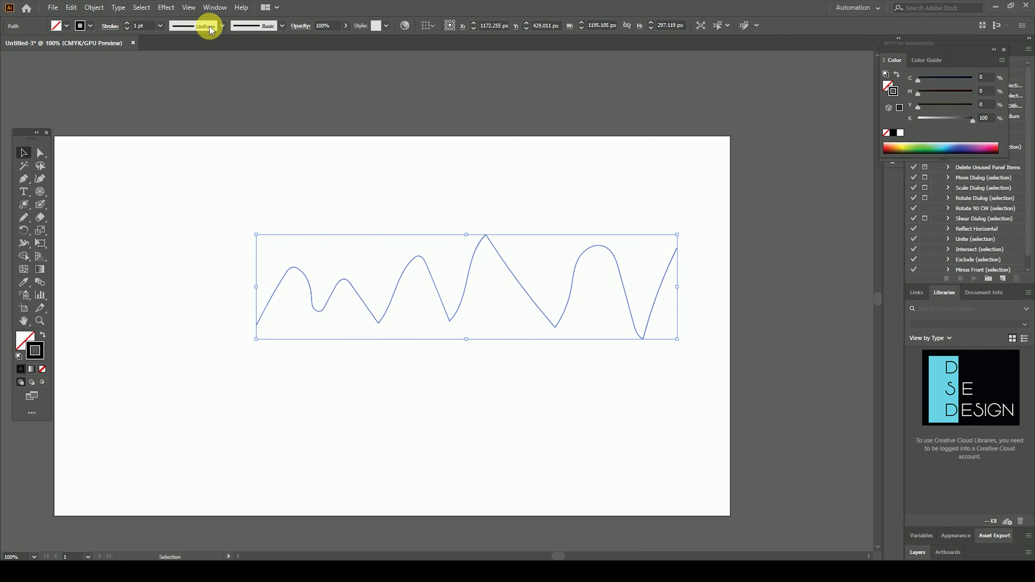
{"action": "left_click", "coordinate": [161, 25]}
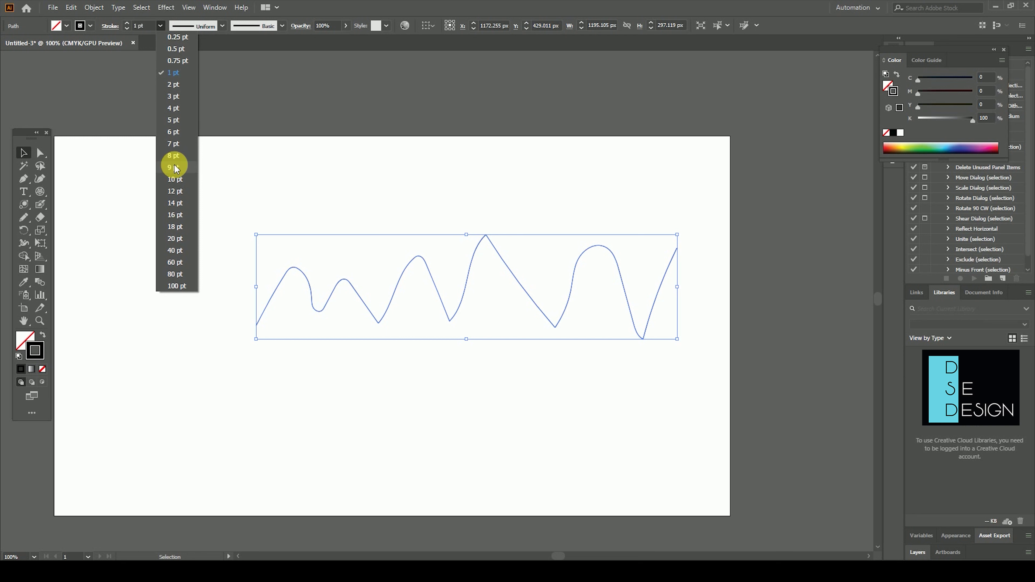
{"action": "left_click", "coordinate": [174, 179]}
{"action": "left_click", "coordinate": [463, 223]}
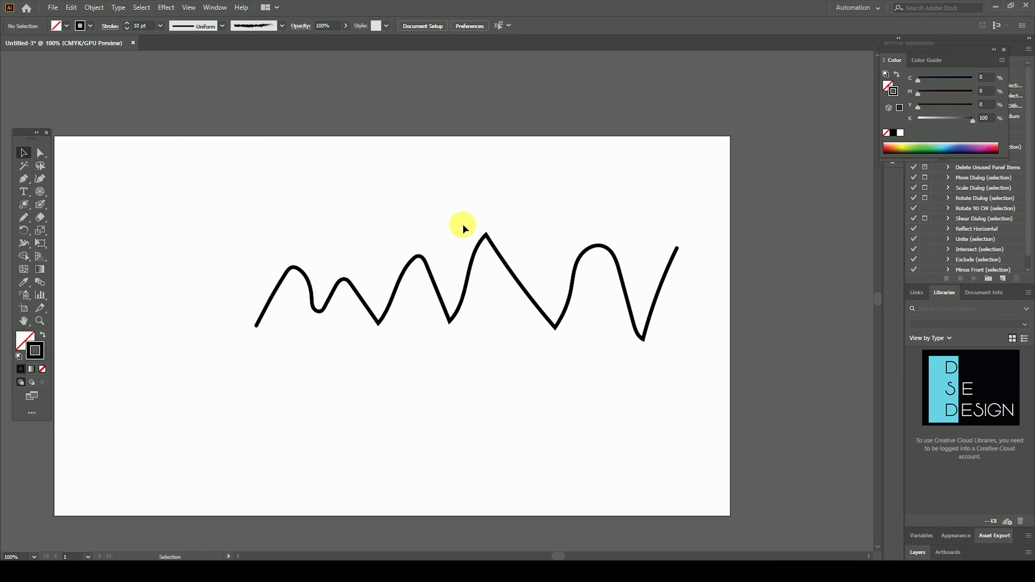
{"action": "left_click_drag", "start_coordinate": [503, 258], "coordinate": [416, 258]}
{"action": "left_click", "coordinate": [490, 220]}
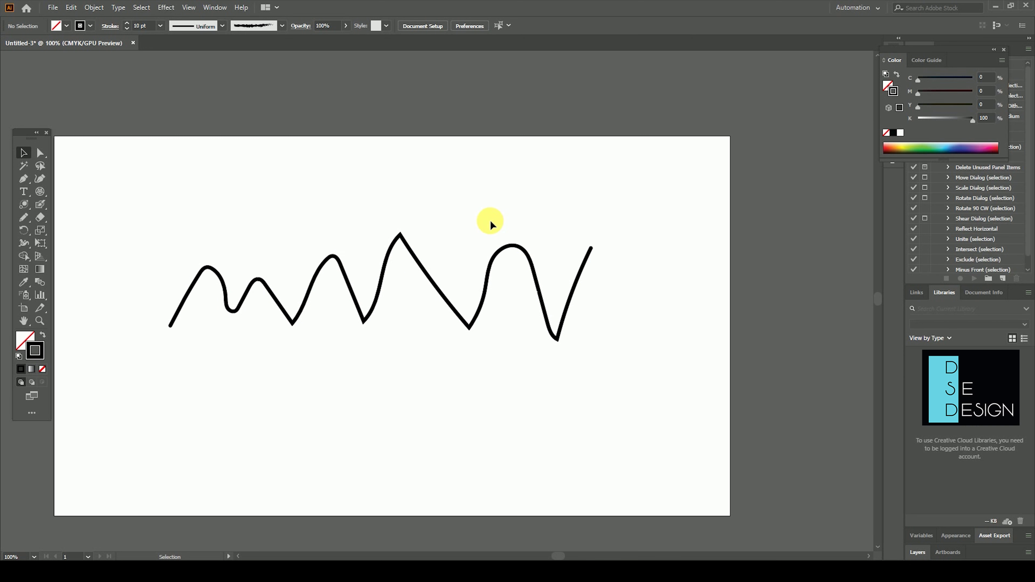
{"action": "left_click", "coordinate": [310, 295]}
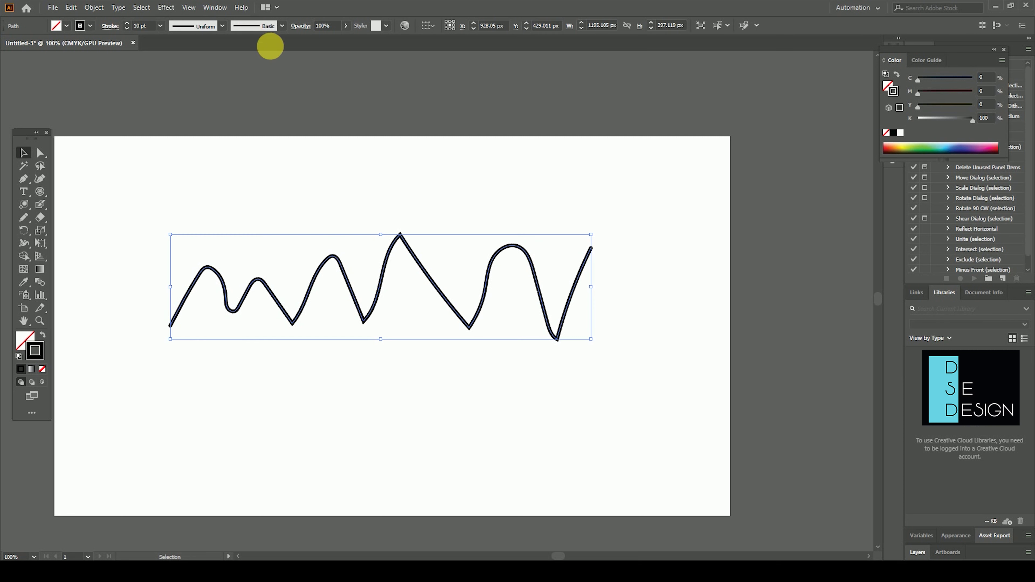
{"action": "left_click", "coordinate": [223, 26]}
{"action": "left_click", "coordinate": [199, 97]}
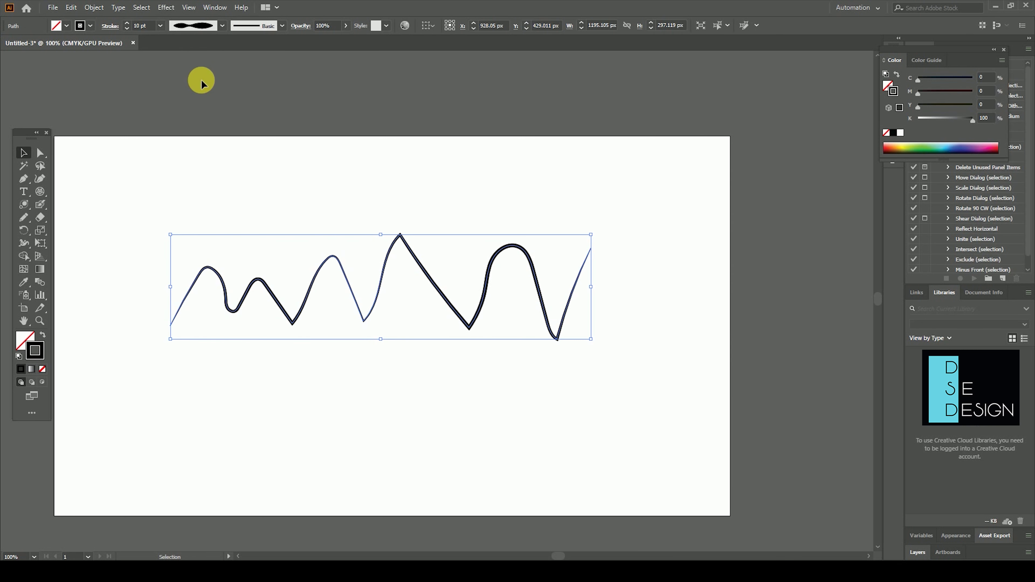
{"action": "left_click", "coordinate": [266, 143]}
{"action": "left_click", "coordinate": [377, 290]}
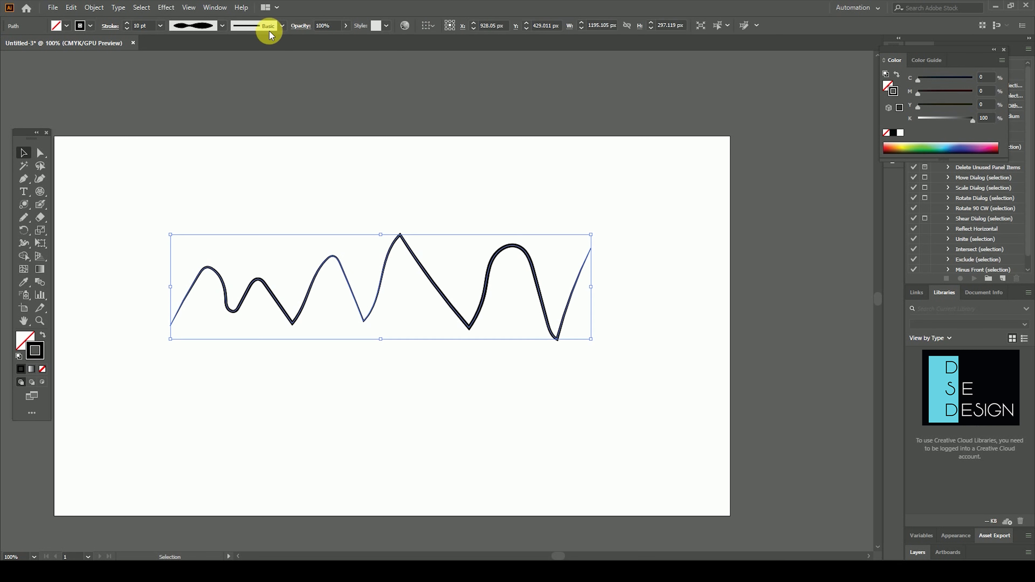
{"action": "left_click", "coordinate": [282, 25]}
{"action": "left_click", "coordinate": [264, 82]}
{"action": "left_click", "coordinate": [242, 95]}
{"action": "left_click", "coordinate": [377, 166]}
{"action": "left_click", "coordinate": [358, 207]}
{"action": "left_click", "coordinate": [468, 327]}
{"action": "left_click", "coordinate": [160, 25]}
{"action": "left_click", "coordinate": [176, 198]}
{"action": "left_click", "coordinate": [613, 235]}
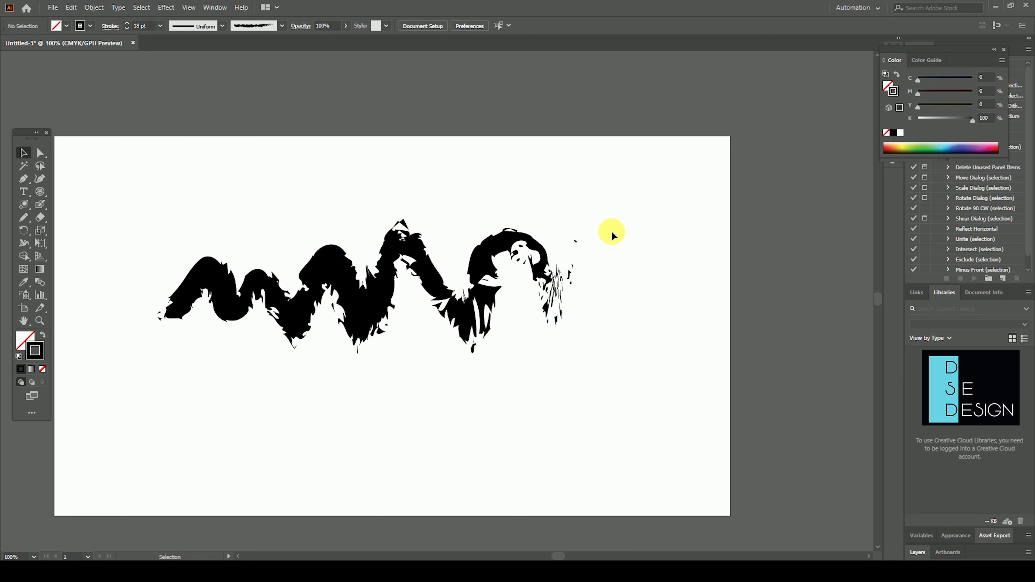
{"action": "left_click_drag", "start_coordinate": [627, 222], "coordinate": [210, 386]}
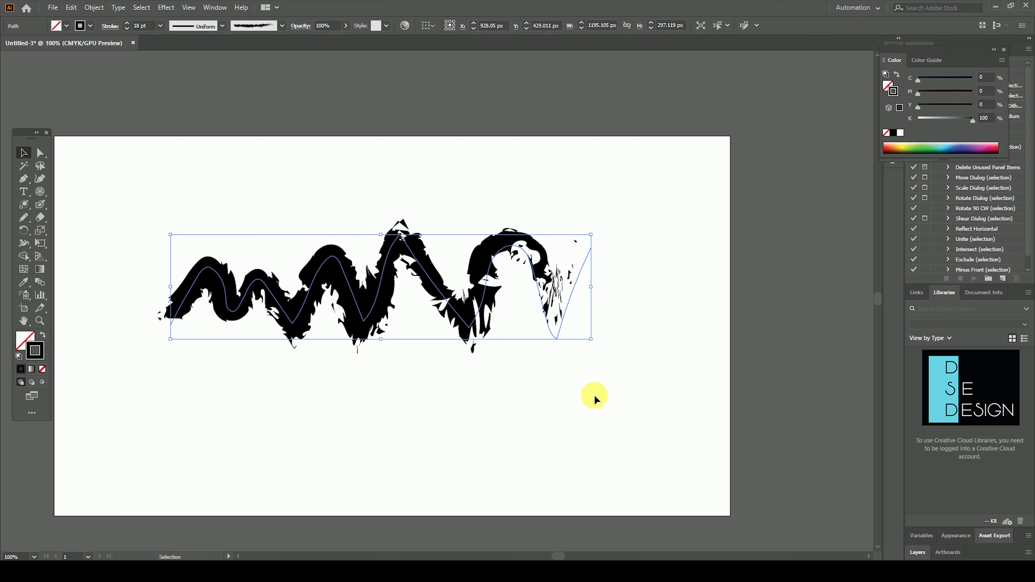
{"action": "key", "text": "Delete"}
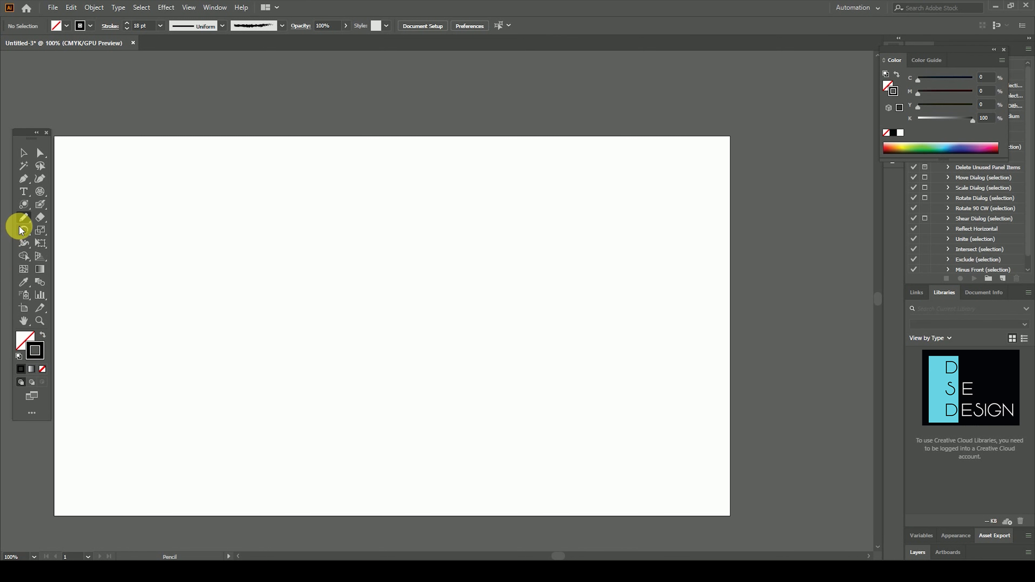
{"action": "left_click_drag", "start_coordinate": [25, 220], "coordinate": [91, 231]}
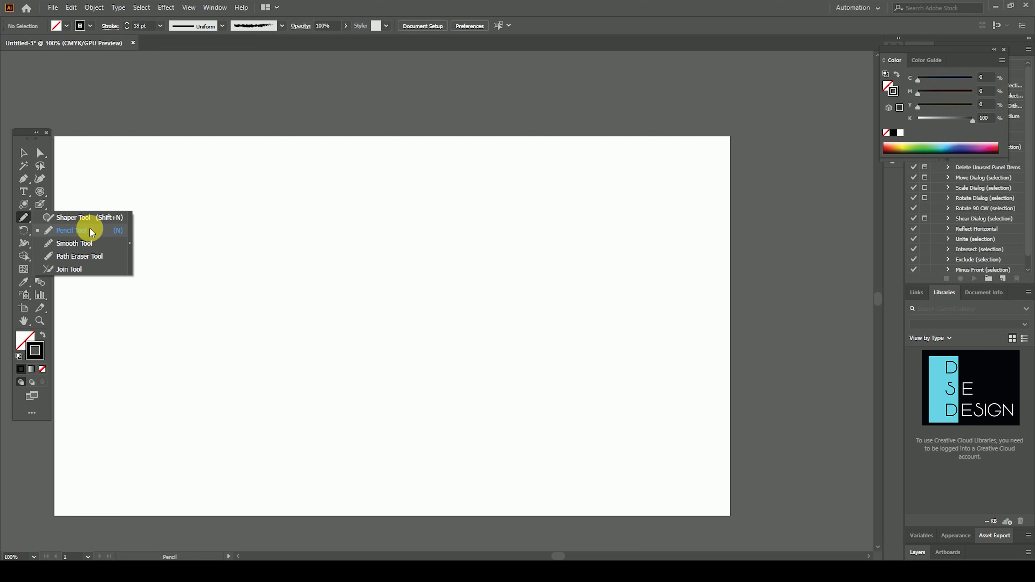
{"action": "mouse_move", "coordinate": [286, 331]}
{"action": "left_mouse_down"}
{"action": "mouse_move", "coordinate": [393, 241]}
{"action": "mouse_move", "coordinate": [557, 360]}
{"action": "left_mouse_up"}
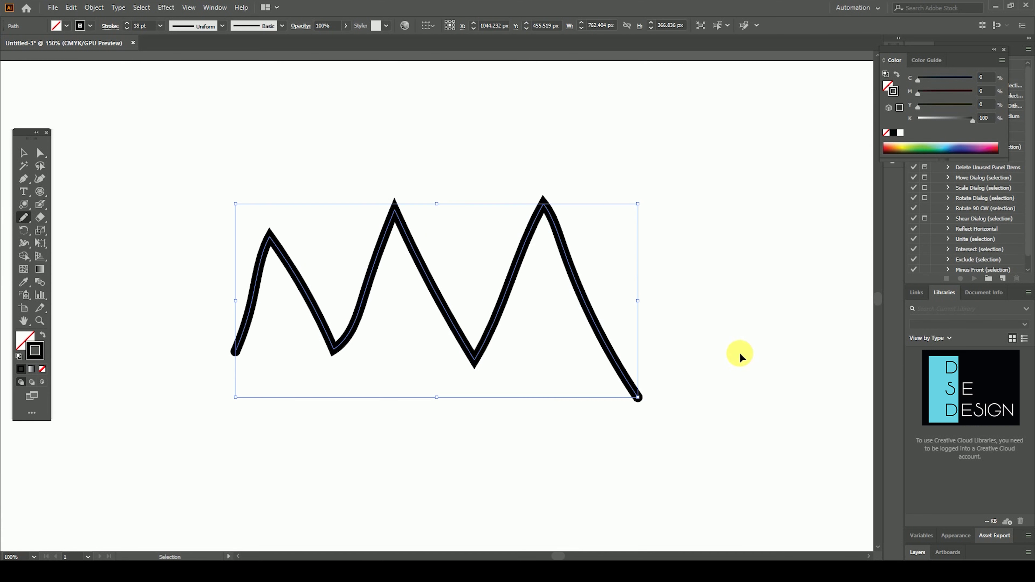
{"action": "key", "text": "ctrl+plus"}
{"action": "left_click", "coordinate": [24, 217]}
{"action": "left_click", "coordinate": [74, 243]}
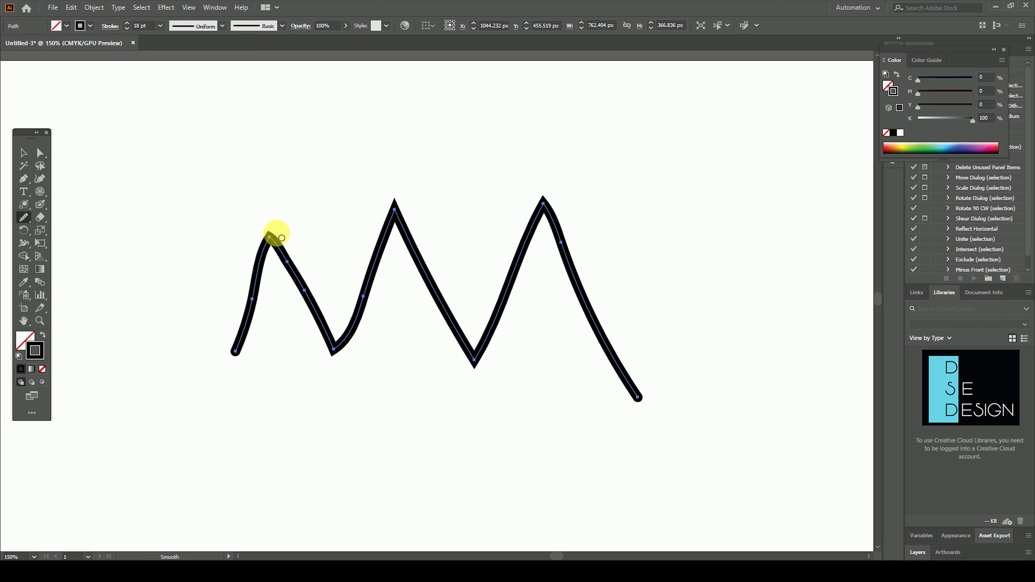
{"action": "left_click_drag", "start_coordinate": [269, 236], "coordinate": [266, 238]}
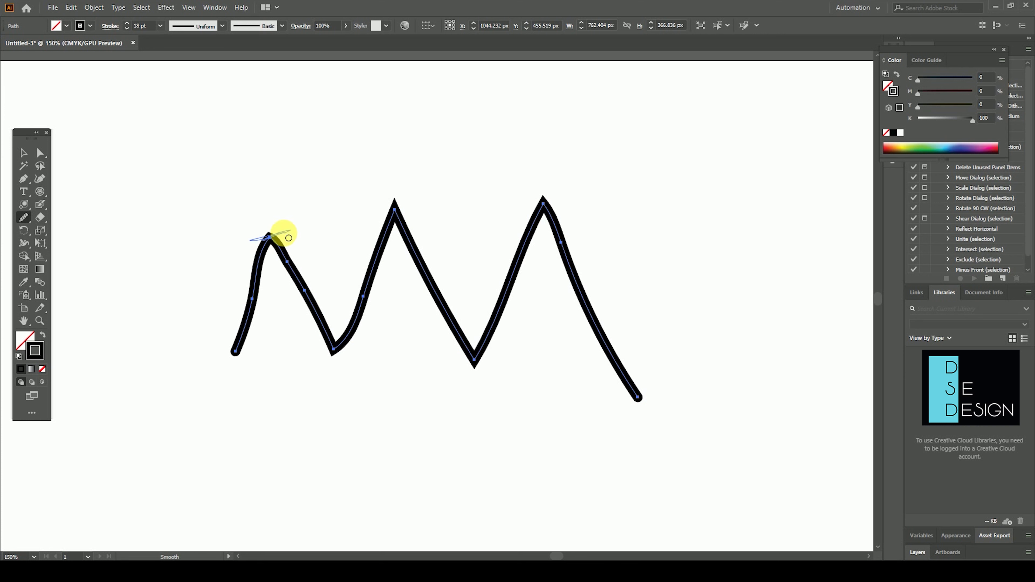
{"action": "mouse_move", "coordinate": [407, 219]}
{"action": "left_mouse_down"}
{"action": "mouse_move", "coordinate": [426, 212]}
{"action": "mouse_move", "coordinate": [408, 215]}
{"action": "left_mouse_up"}
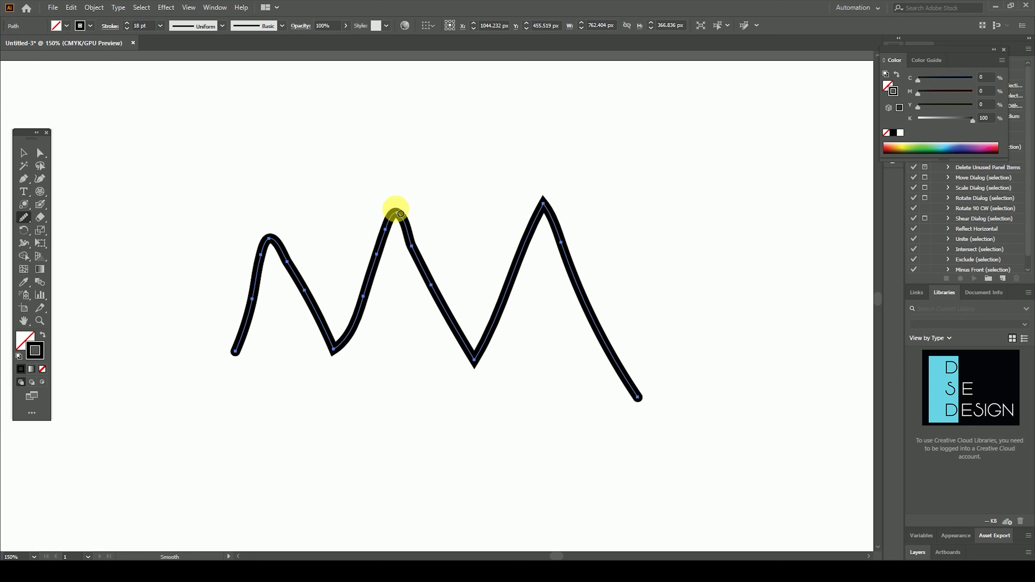
{"action": "left_click_drag", "start_coordinate": [394, 208], "coordinate": [402, 220]}
{"action": "left_click_drag", "start_coordinate": [335, 358], "coordinate": [339, 351]}
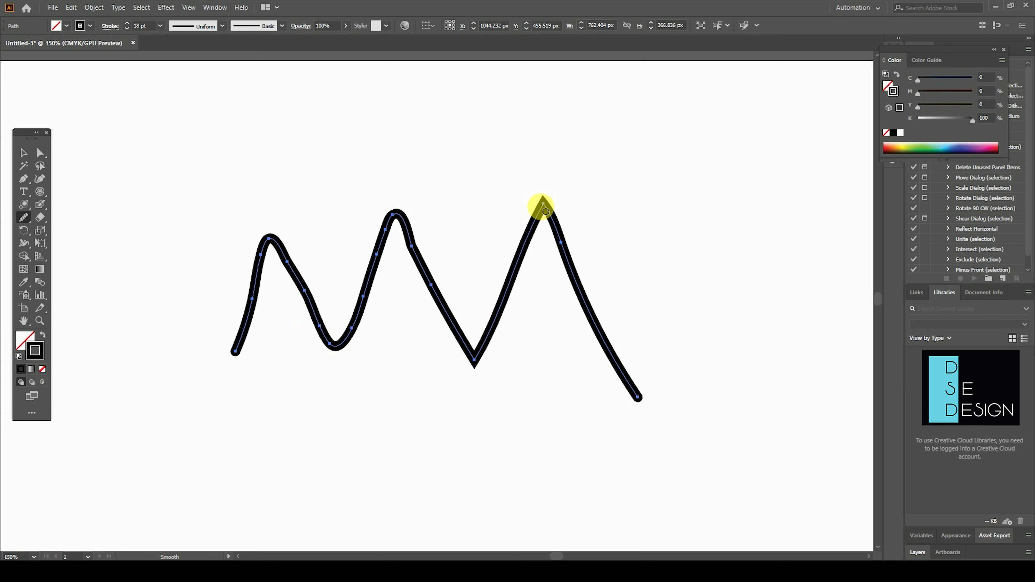
{"action": "left_click_drag", "start_coordinate": [549, 209], "coordinate": [539, 208]}
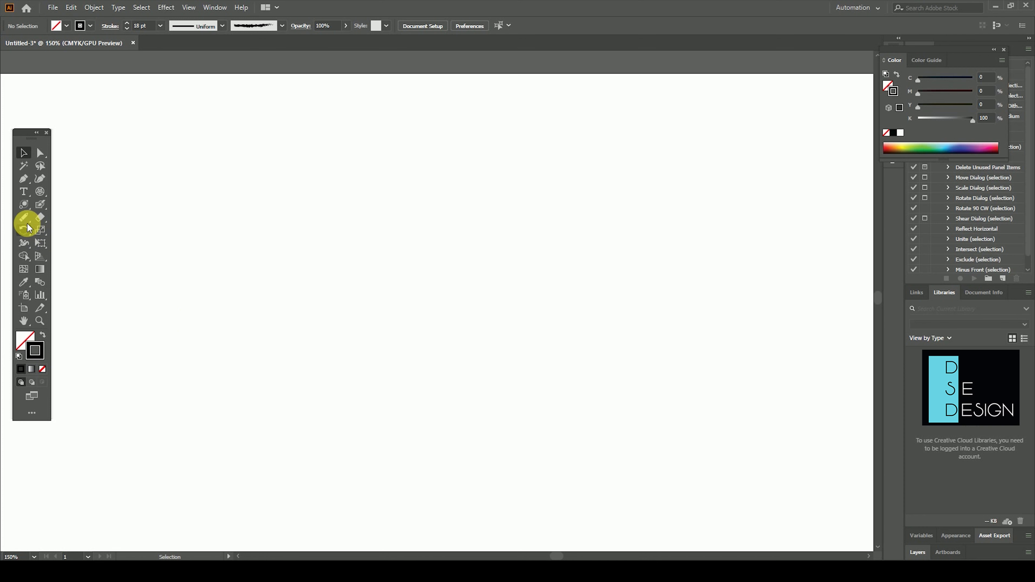
Step: Draw a wavy freehand line across the canvas
{"action": "left_click", "coordinate": [23, 217]}
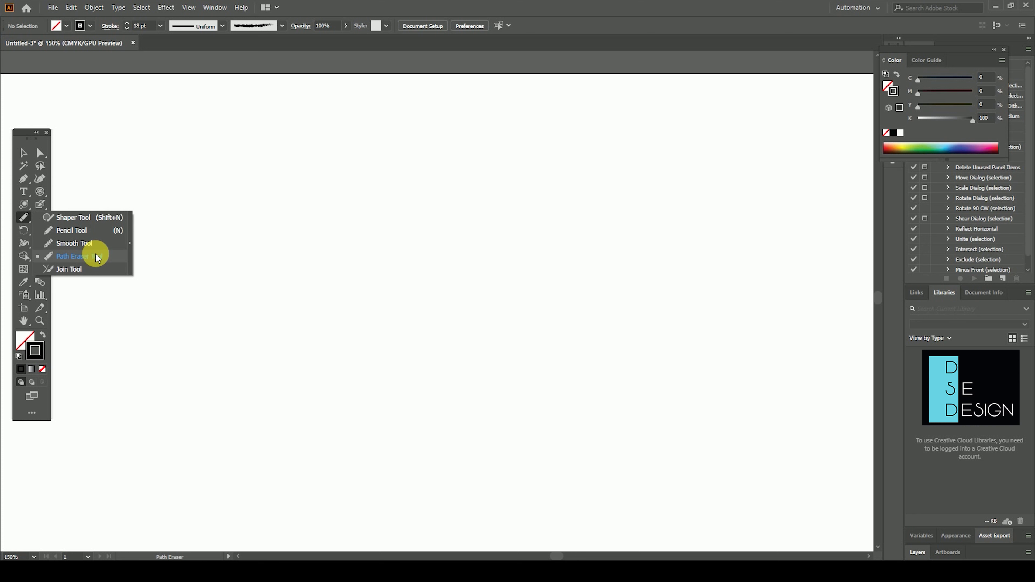
{"action": "left_click", "coordinate": [89, 231]}
{"action": "mouse_move", "coordinate": [252, 361]}
{"action": "left_mouse_down"}
{"action": "mouse_move", "coordinate": [383, 304]}
{"action": "mouse_move", "coordinate": [692, 351]}
{"action": "left_mouse_up"}
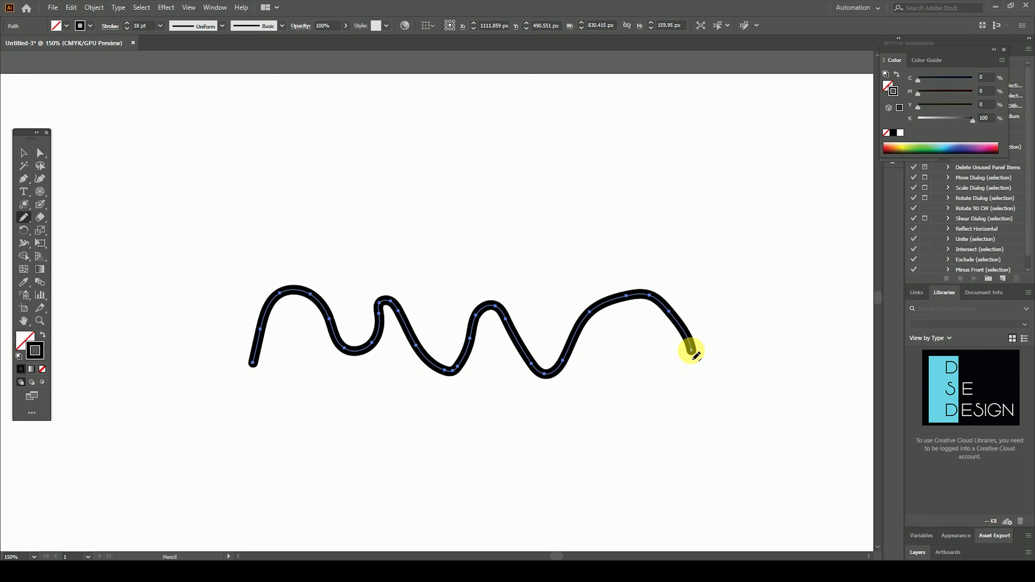
Step: Erase a gap in the wavy line with the Path Eraser and shift the right part rightward
{"action": "left_click", "coordinate": [24, 217]}
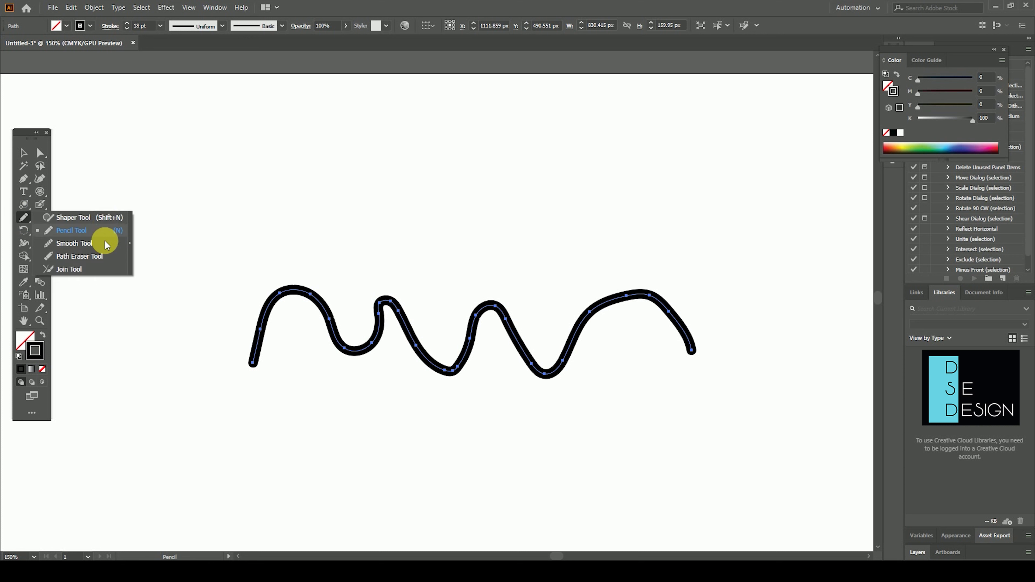
{"action": "left_click", "coordinate": [107, 258]}
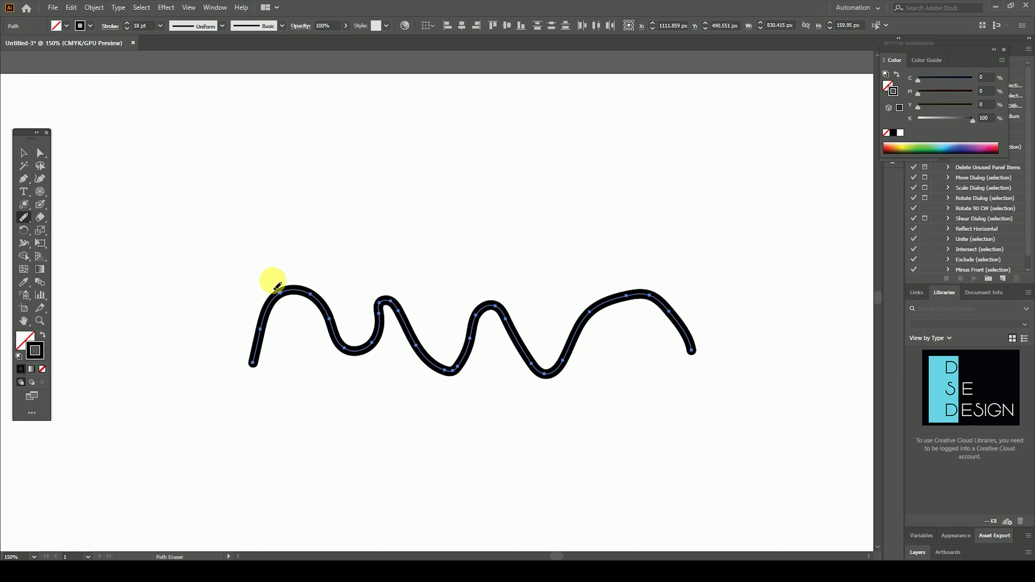
{"action": "left_click", "coordinate": [24, 154]}
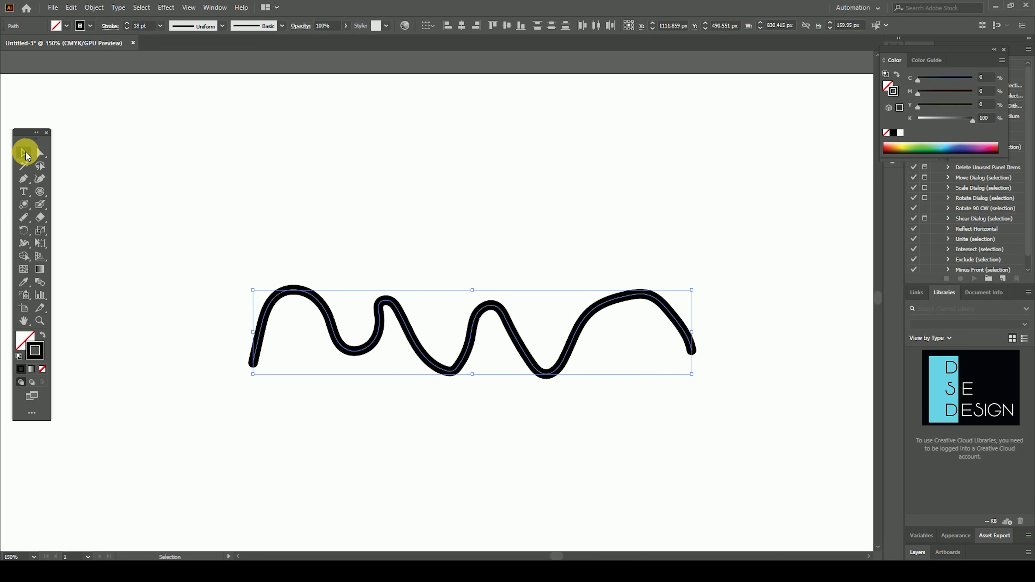
{"action": "left_click", "coordinate": [314, 293]}
{"action": "left_click_drag", "start_coordinate": [323, 301], "coordinate": [382, 300]}
Step: Delete the left stub of the cut line and remove the remaining wavy stroke
{"action": "left_click", "coordinate": [362, 374]}
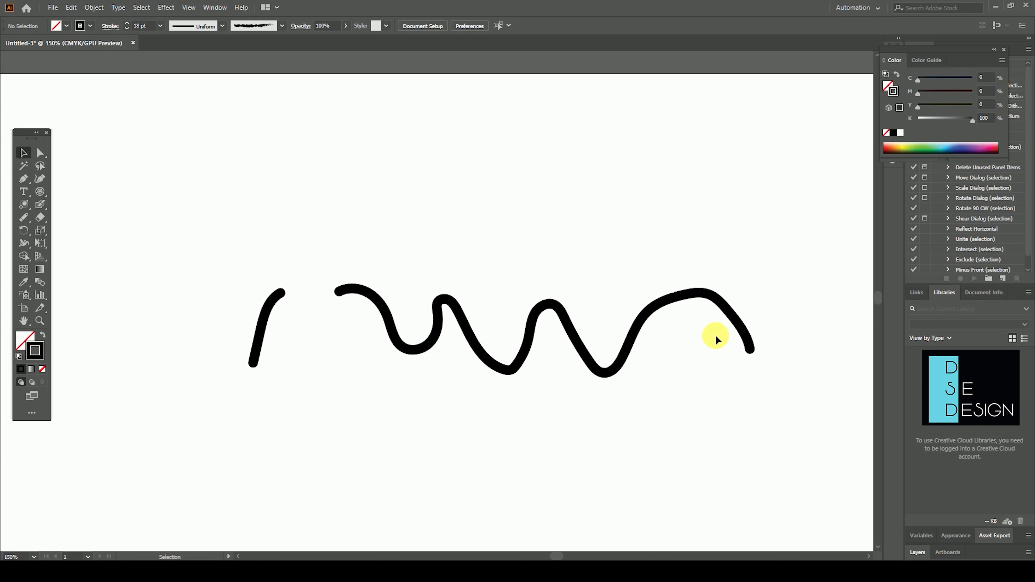
{"action": "left_click_drag", "start_coordinate": [302, 325], "coordinate": [186, 369]}
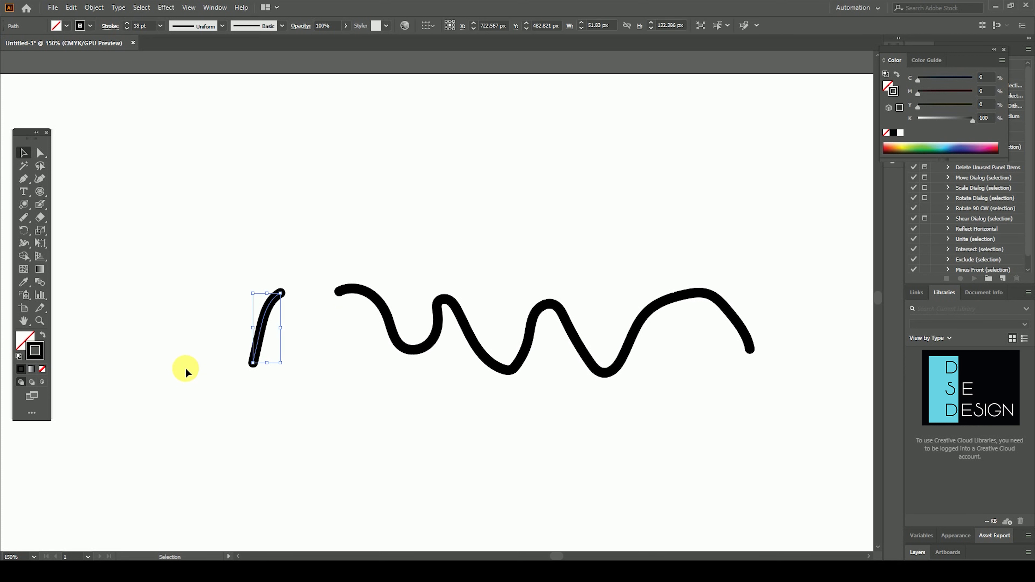
{"action": "key", "text": "Delete"}
{"action": "left_click", "coordinate": [520, 372]}
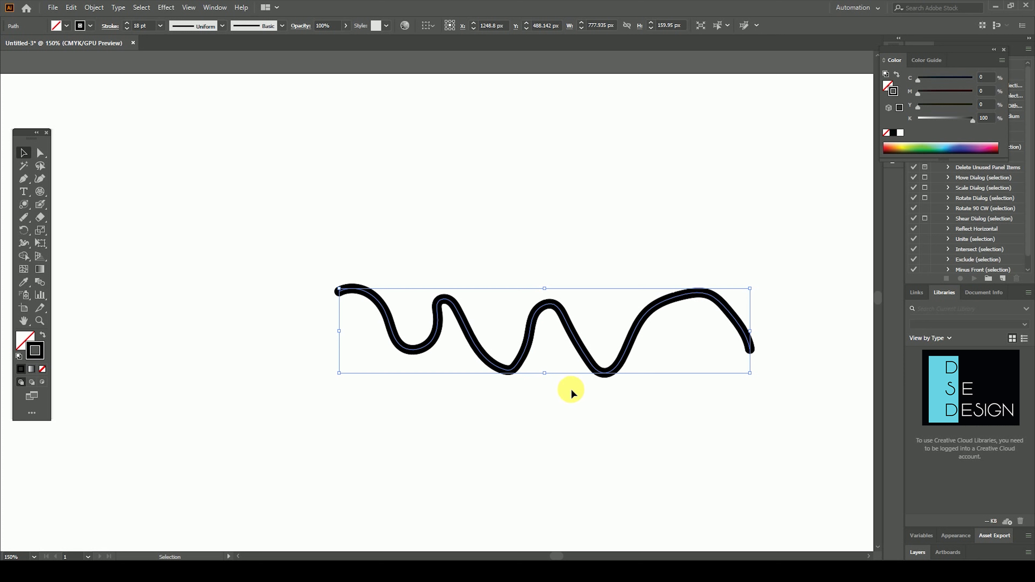
{"action": "left_click", "coordinate": [626, 426]}
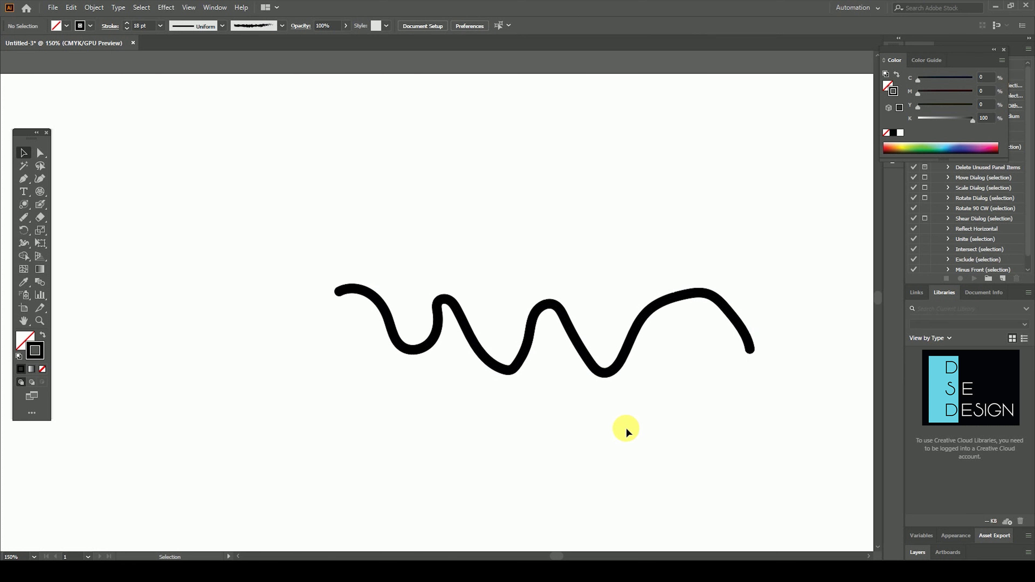
{"action": "key", "text": "ctrl+z"}
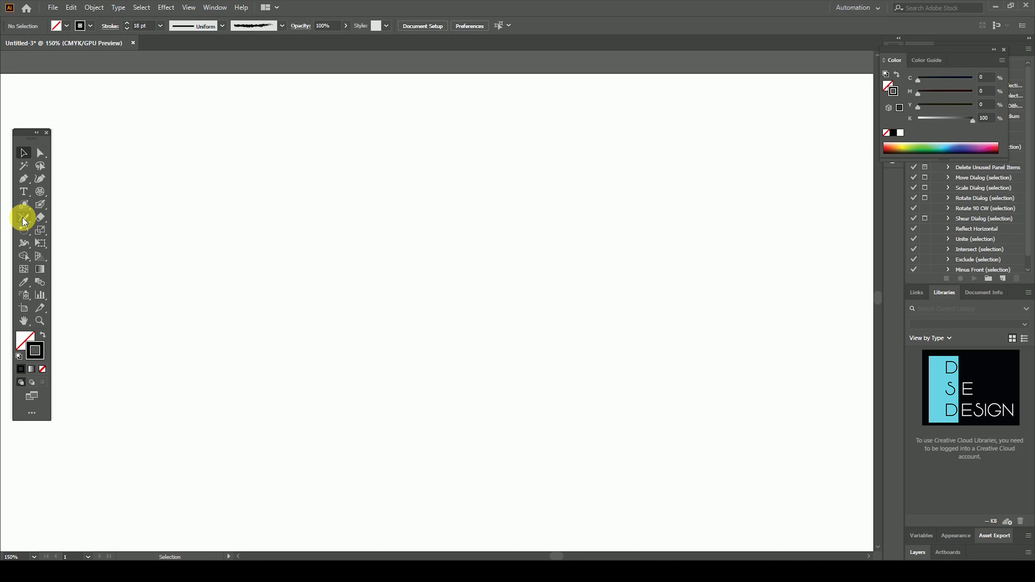
Step: Draw a pointed inverted-V stroke with the Pencil Tool beside the curved stroke
{"action": "left_click_drag", "start_coordinate": [24, 217], "coordinate": [88, 237]}
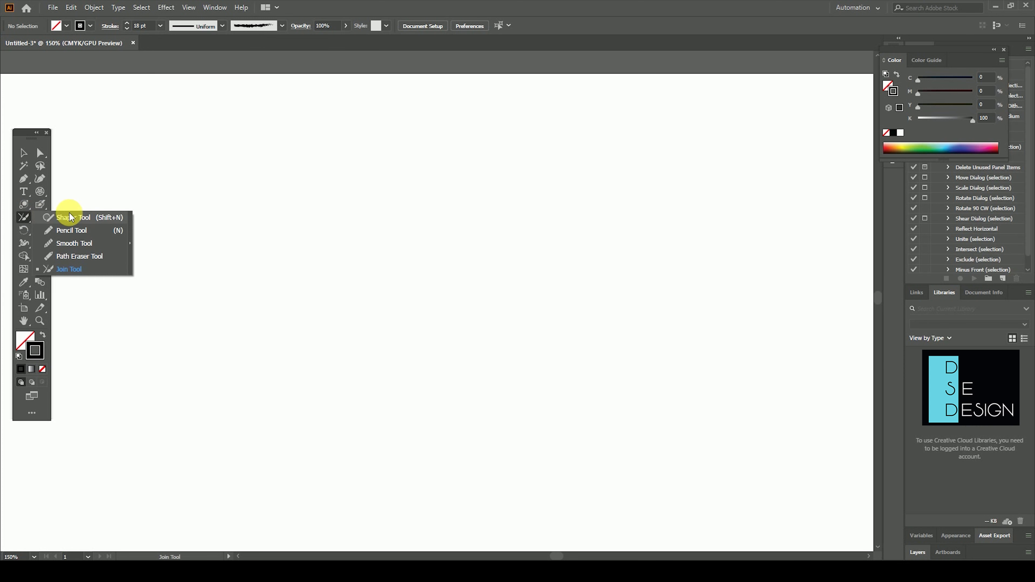
{"action": "left_click", "coordinate": [87, 235]}
{"action": "mouse_move", "coordinate": [363, 358]}
{"action": "left_mouse_down"}
{"action": "mouse_move", "coordinate": [445, 358]}
{"action": "mouse_move", "coordinate": [570, 297]}
{"action": "left_mouse_up"}
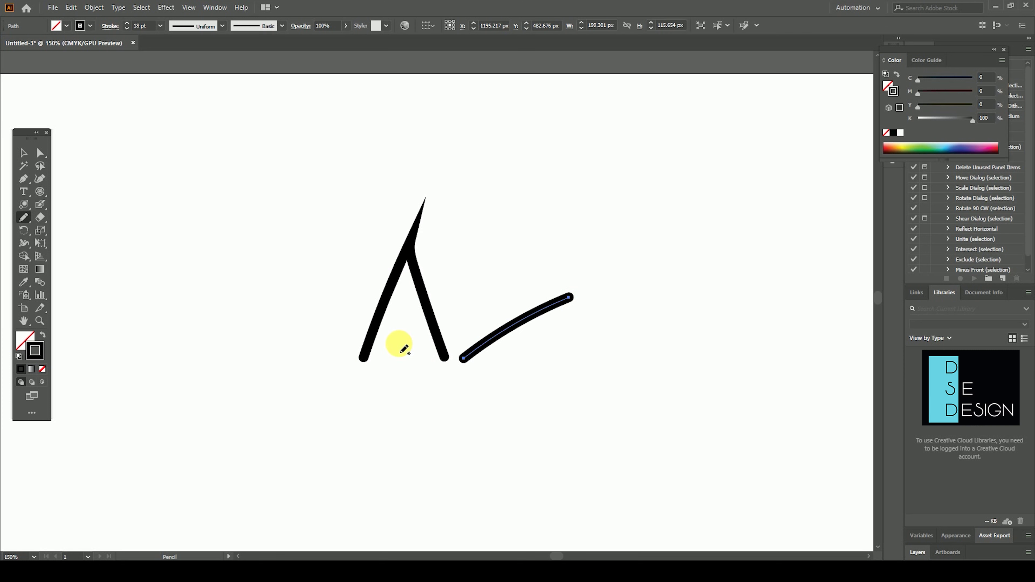
Step: Select both strokes and join their ends across the gap with the Join Tool
{"action": "left_click", "coordinate": [35, 159]}
{"action": "left_click_drag", "start_coordinate": [163, 220], "coordinate": [595, 412]}
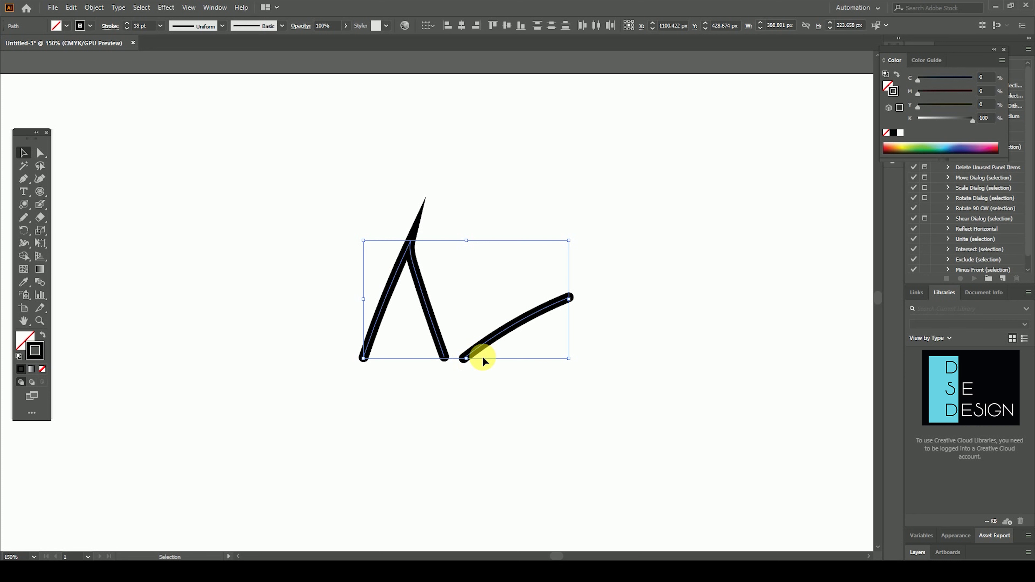
{"action": "left_click", "coordinate": [23, 217]}
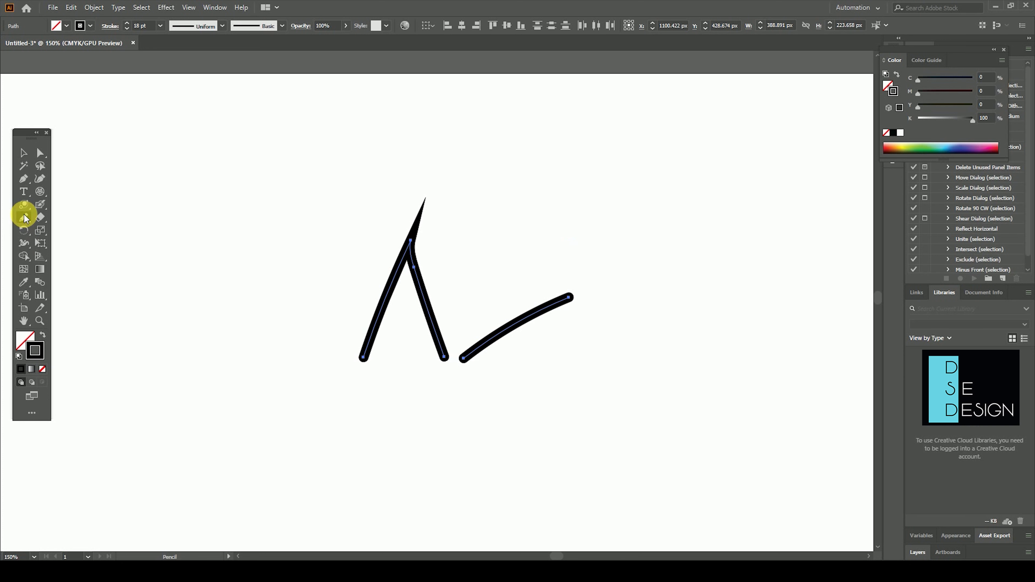
{"action": "left_click", "coordinate": [103, 271]}
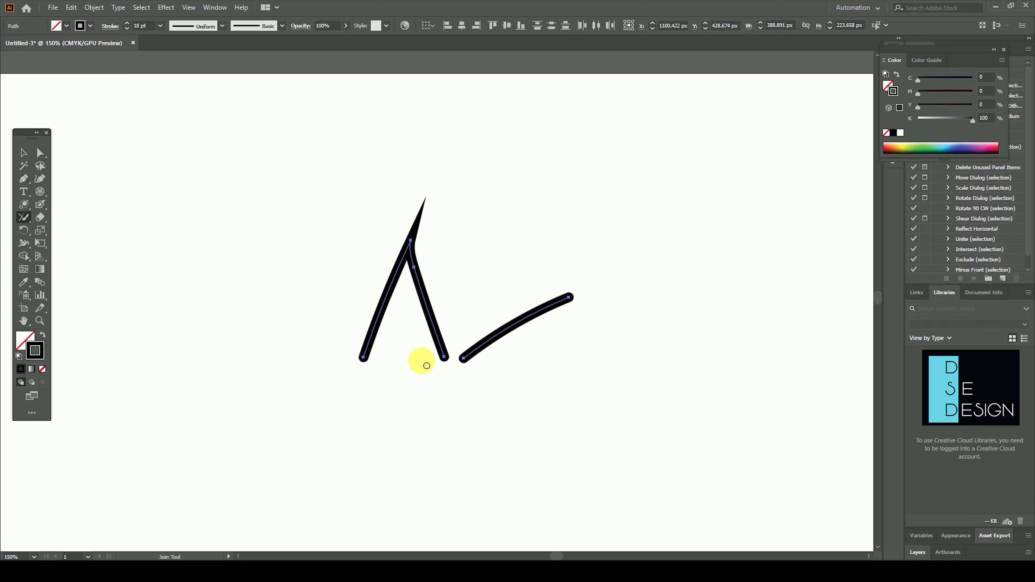
{"action": "left_click_drag", "start_coordinate": [449, 360], "coordinate": [469, 363]}
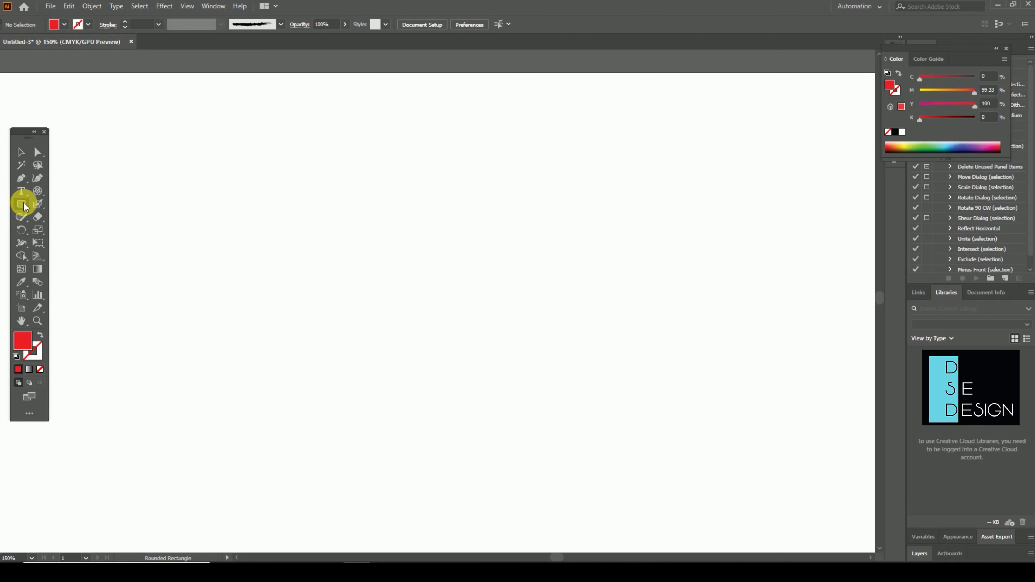
Step: Draw a large red circle at the canvas centre
{"action": "left_click", "coordinate": [23, 202]}
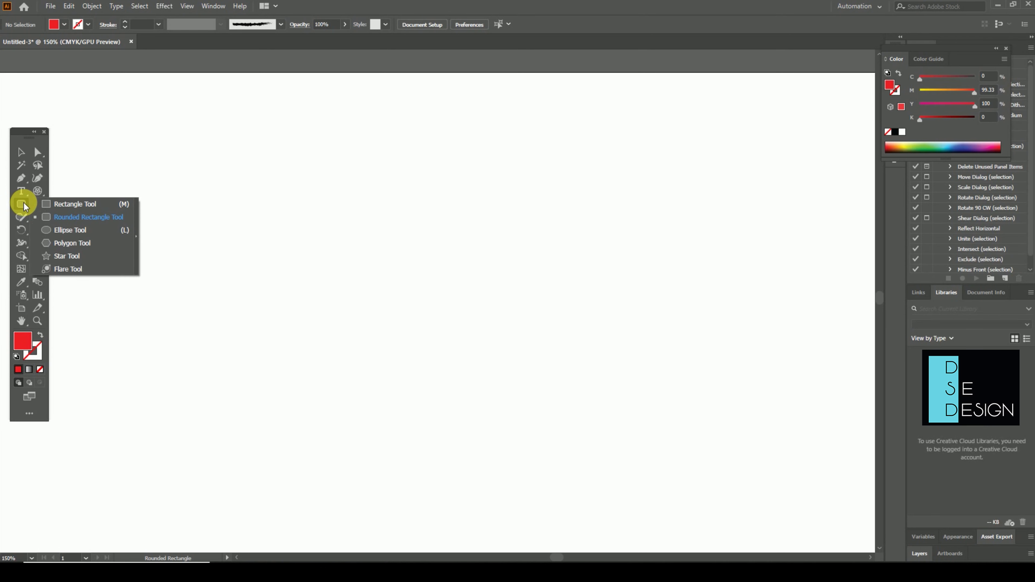
{"action": "left_click", "coordinate": [109, 231]}
{"action": "left_click_drag", "start_coordinate": [395, 198], "coordinate": [626, 432]}
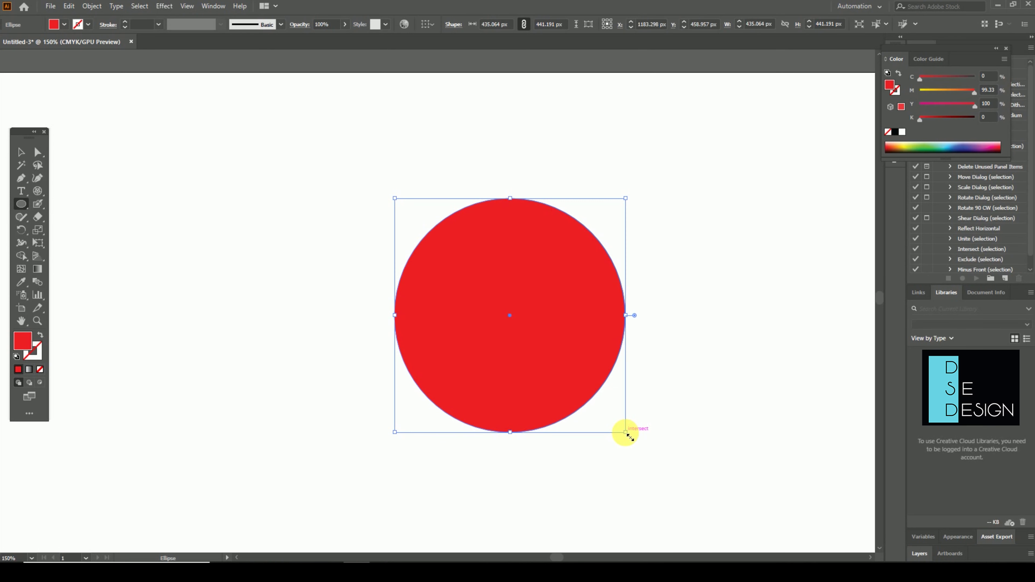
Step: Erase two diagonal gaps through the red circle with the Eraser Tool
{"action": "left_click", "coordinate": [37, 217]}
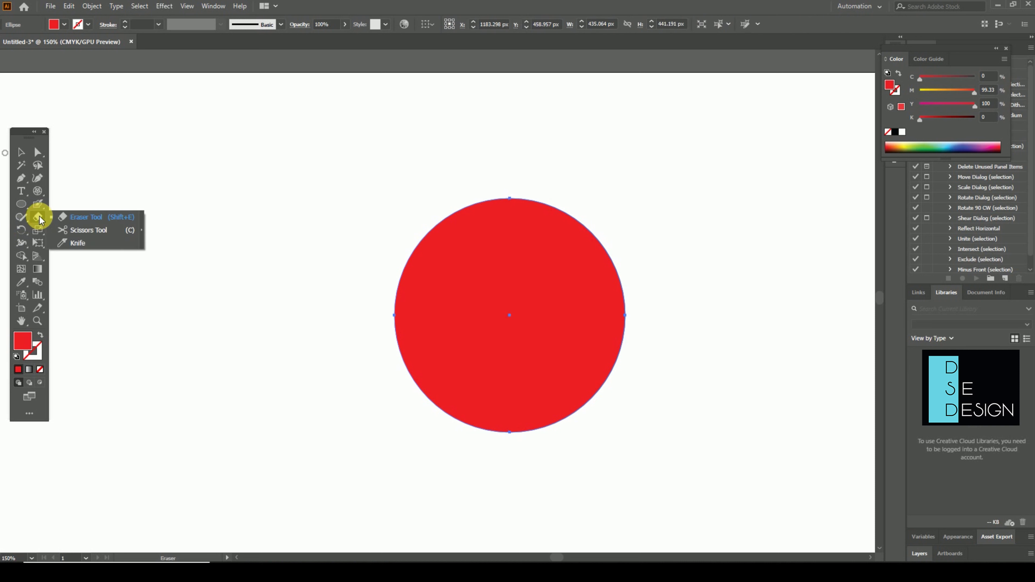
{"action": "left_click", "coordinate": [83, 218]}
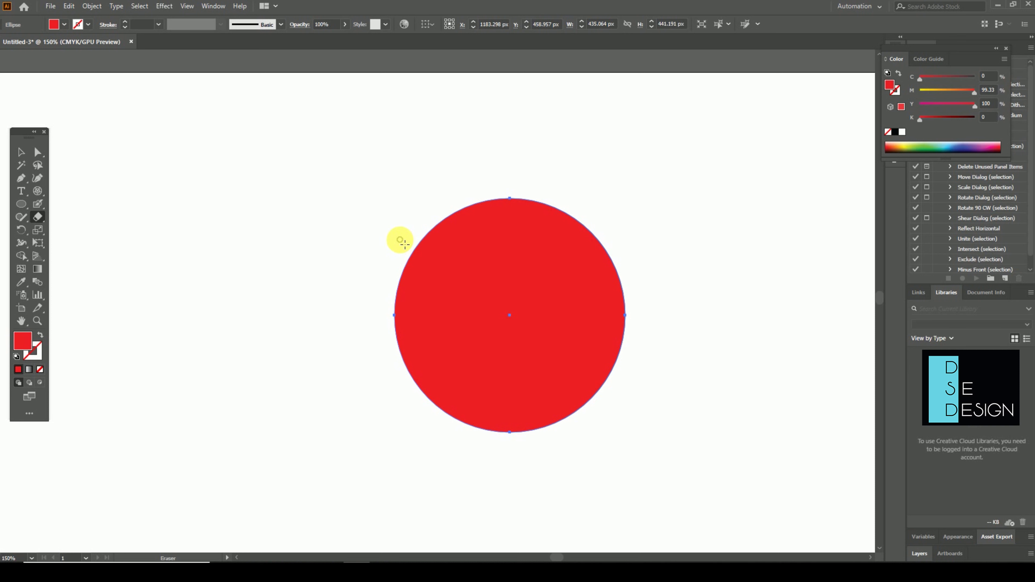
{"action": "left_click_drag", "start_coordinate": [404, 243], "coordinate": [654, 507]}
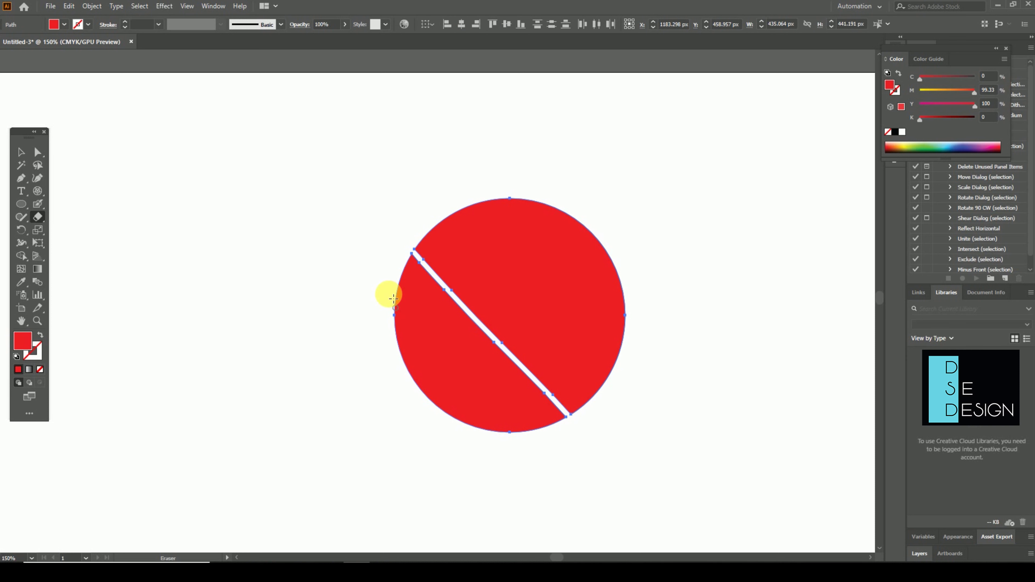
{"action": "left_click_drag", "start_coordinate": [388, 264], "coordinate": [544, 506]}
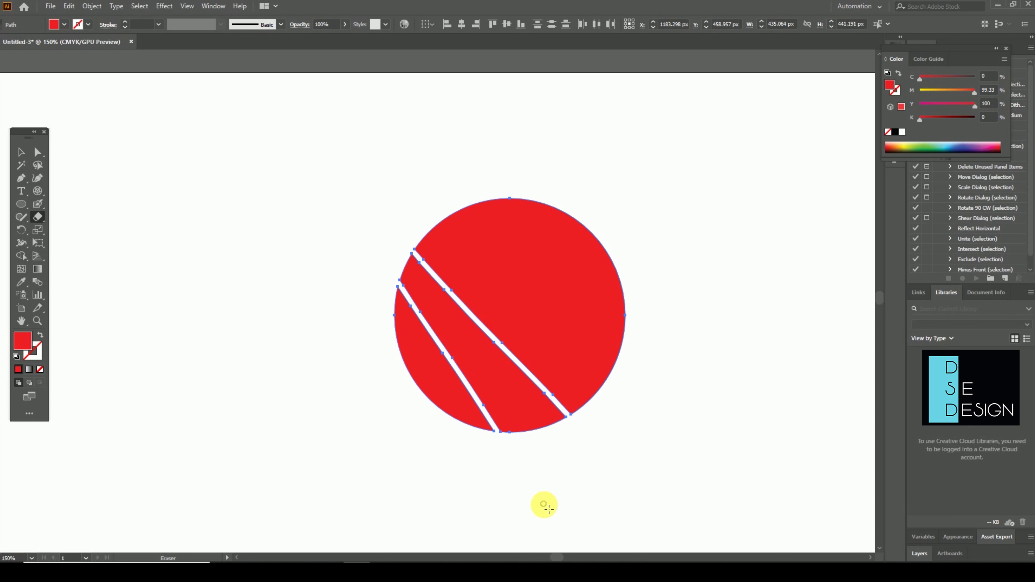
Step: Test-move the upper-right circle piece out, then undo it back into place
{"action": "left_click", "coordinate": [21, 152]}
{"action": "left_click", "coordinate": [252, 250]}
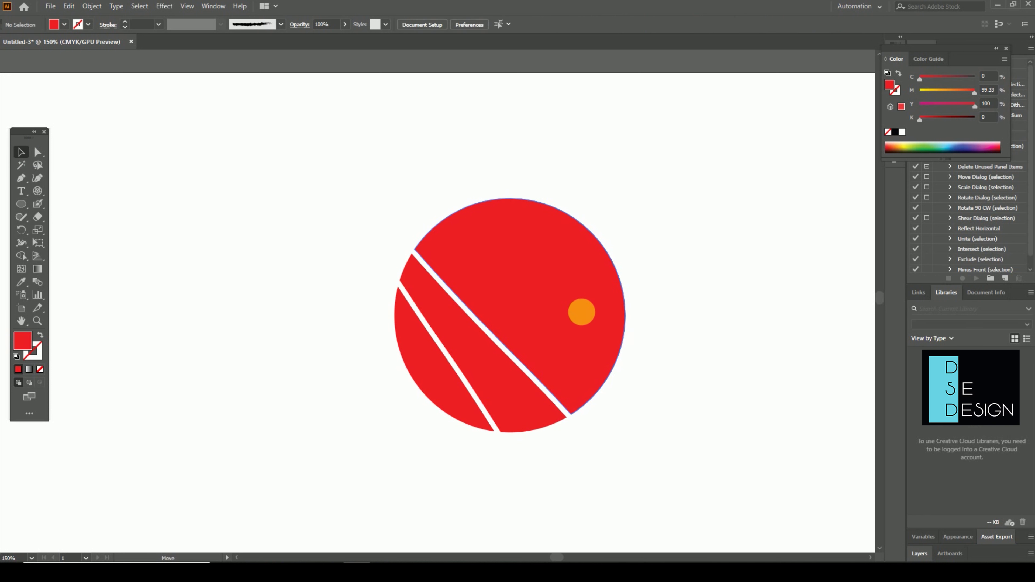
{"action": "left_click_drag", "start_coordinate": [564, 323], "coordinate": [622, 305]}
{"action": "key", "text": "ctrl+z"}
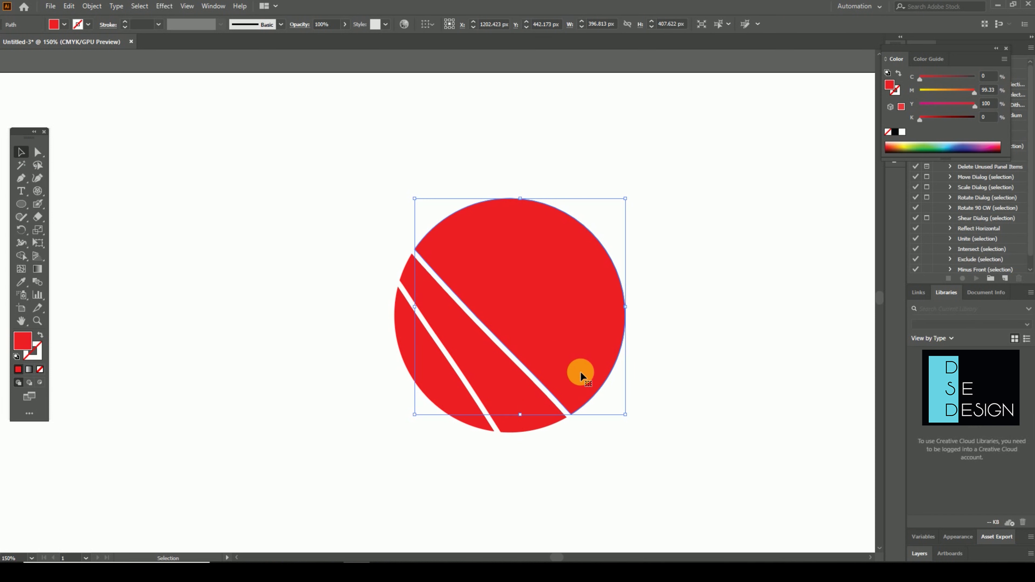
{"action": "left_click", "coordinate": [613, 464]}
Step: Pull out the middle and lower-left pieces, undo, and select all circle pieces
{"action": "left_click_drag", "start_coordinate": [516, 392], "coordinate": [229, 260]}
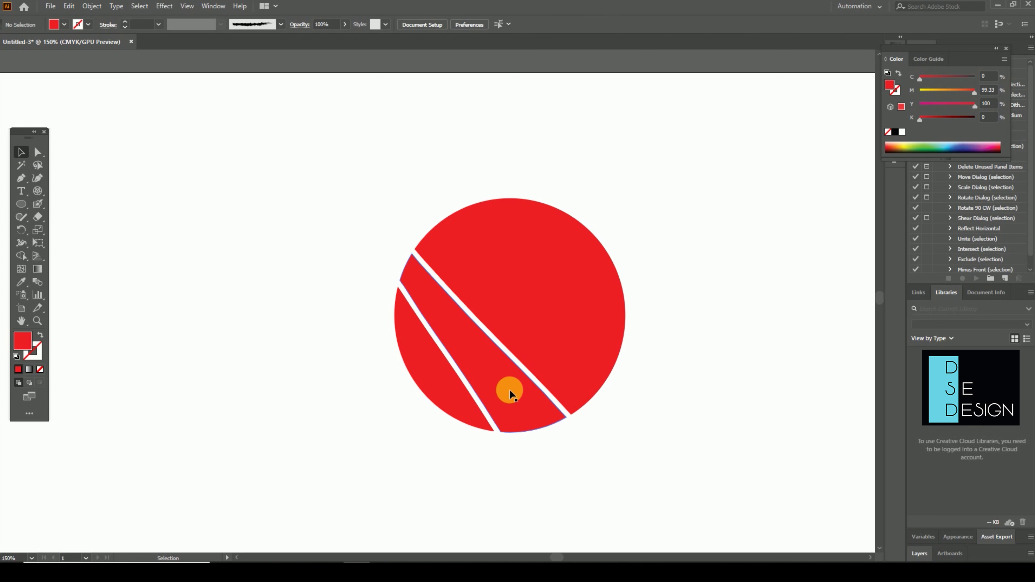
{"action": "left_click_drag", "start_coordinate": [401, 356], "coordinate": [161, 409]}
{"action": "key", "text": "a"}
{"action": "key", "text": "ctrl+z"}
{"action": "key", "text": "ctrl+z"}
{"action": "key", "text": "v"}
{"action": "left_click", "coordinate": [684, 423]}
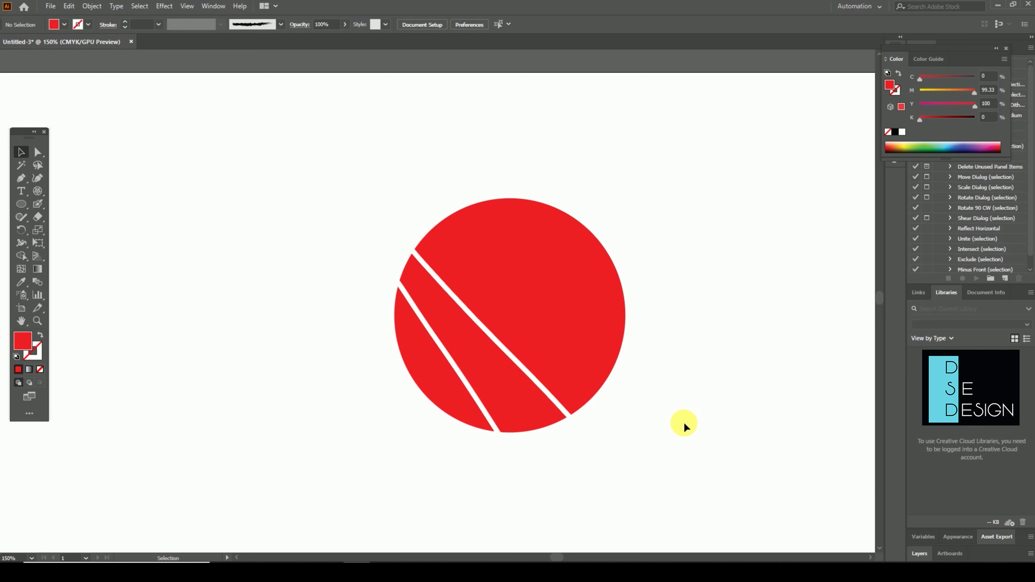
{"action": "left_click_drag", "start_coordinate": [653, 215], "coordinate": [331, 477]}
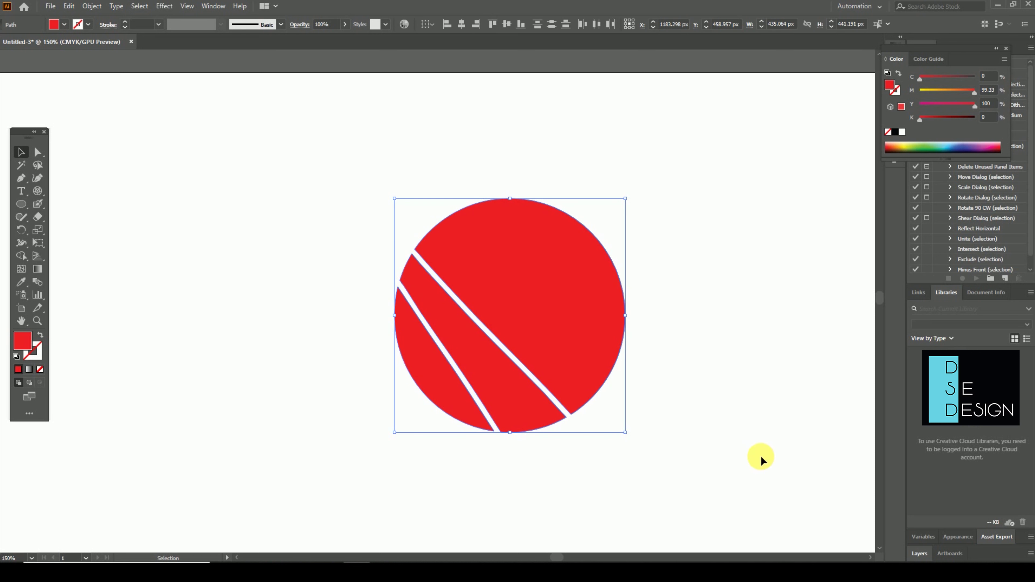
Step: Delete the old pieces, draw a new red circle, and move it up-left
{"action": "key", "text": "Delete"}
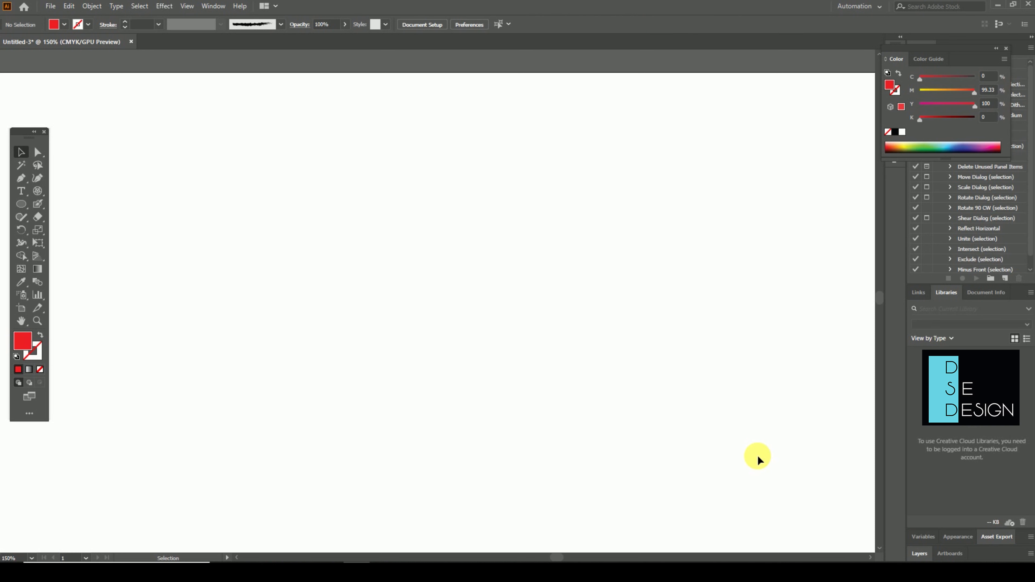
{"action": "left_click", "coordinate": [21, 204]}
{"action": "left_click_drag", "start_coordinate": [410, 219], "coordinate": [657, 458]}
{"action": "left_click", "coordinate": [21, 152]}
{"action": "left_click_drag", "start_coordinate": [549, 308], "coordinate": [482, 287]}
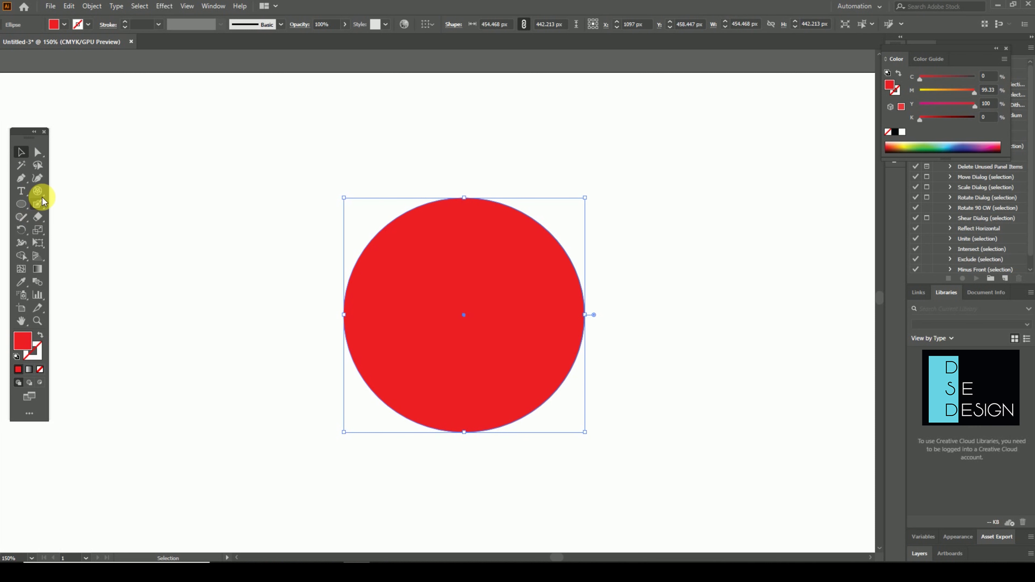
Step: Erase a wavy gap across the circle's middle
{"action": "left_click", "coordinate": [39, 216]}
{"action": "mouse_move", "coordinate": [336, 301]}
{"action": "left_mouse_down"}
{"action": "mouse_move", "coordinate": [360, 296]}
{"action": "mouse_move", "coordinate": [446, 333]}
{"action": "mouse_move", "coordinate": [591, 330]}
{"action": "left_mouse_up"}
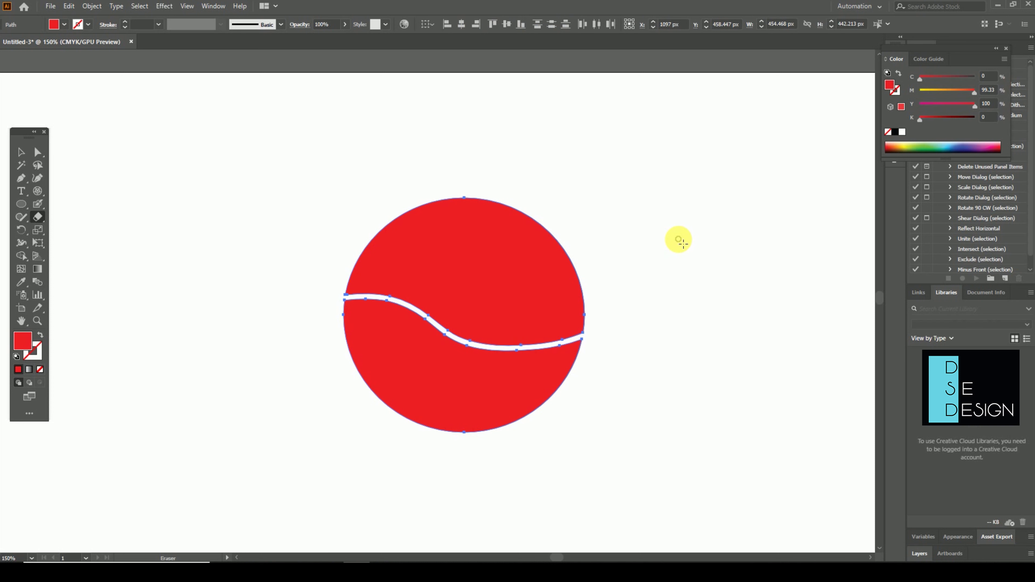
{"action": "left_click", "coordinate": [21, 151]}
{"action": "left_click", "coordinate": [302, 167]}
Step: Fill the circle's bottom piece with dark blue
{"action": "left_click", "coordinate": [446, 247]}
{"action": "left_click", "coordinate": [419, 341]}
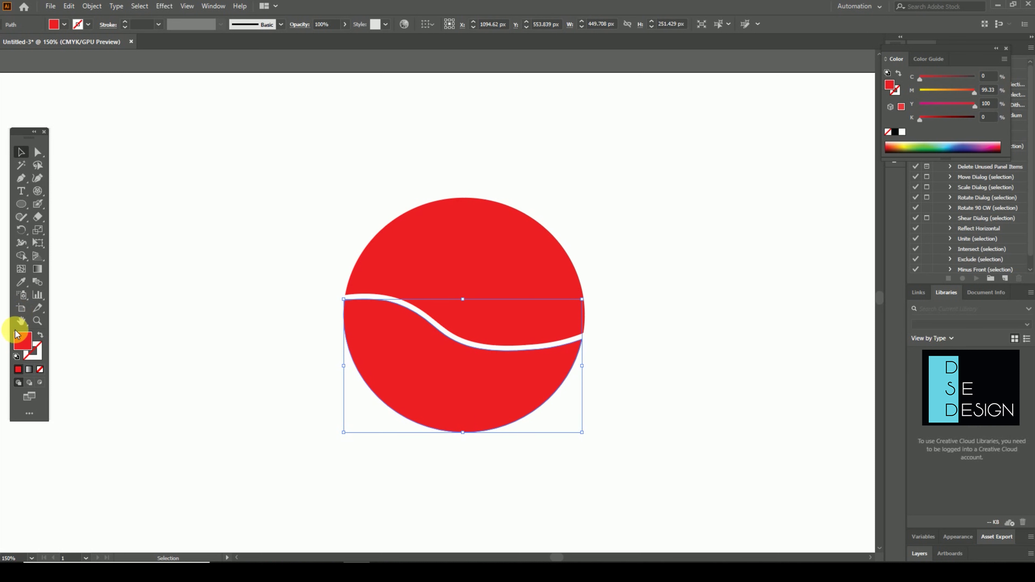
{"action": "double_click", "coordinate": [31, 346]}
{"action": "left_click_drag", "start_coordinate": [530, 296], "coordinate": [530, 254]}
{"action": "left_click", "coordinate": [507, 287]}
{"action": "left_click", "coordinate": [632, 216]}
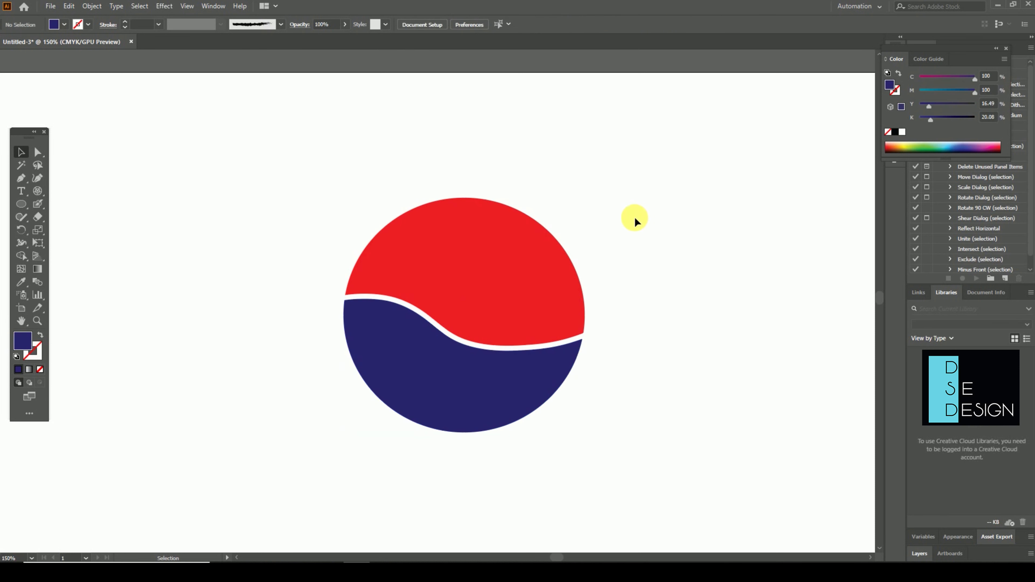
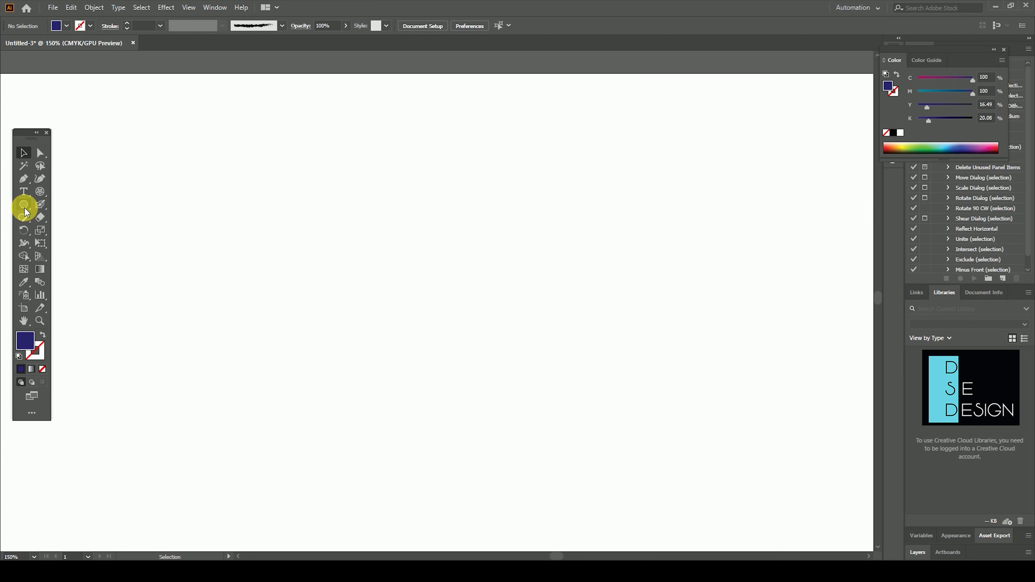
Step: Draw a rectangle mid-page and swap it to a navy outline with no fill
{"action": "left_click_drag", "start_coordinate": [23, 204], "coordinate": [138, 201]}
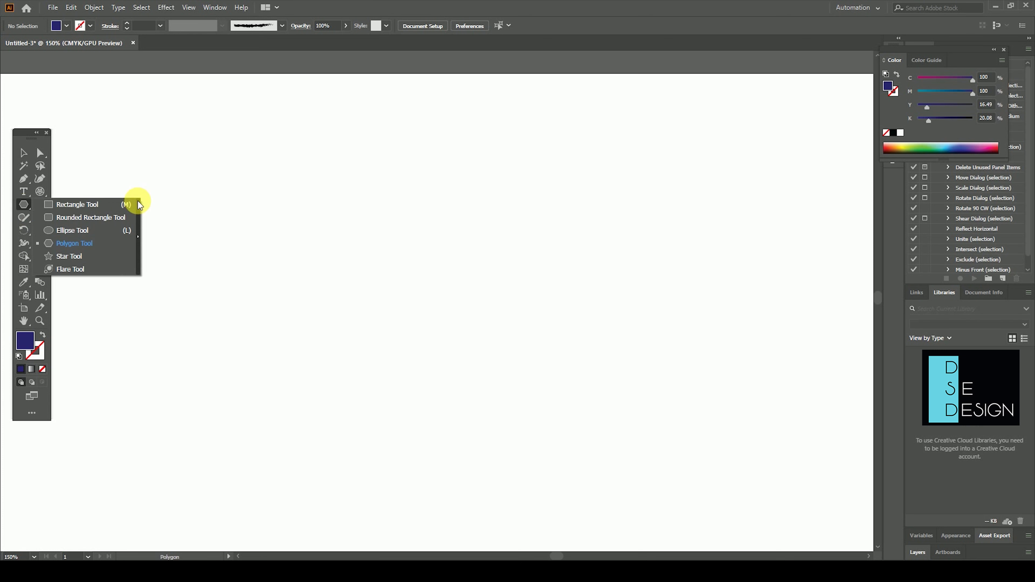
{"action": "left_click", "coordinate": [121, 203]}
{"action": "left_click_drag", "start_coordinate": [368, 256], "coordinate": [653, 429]}
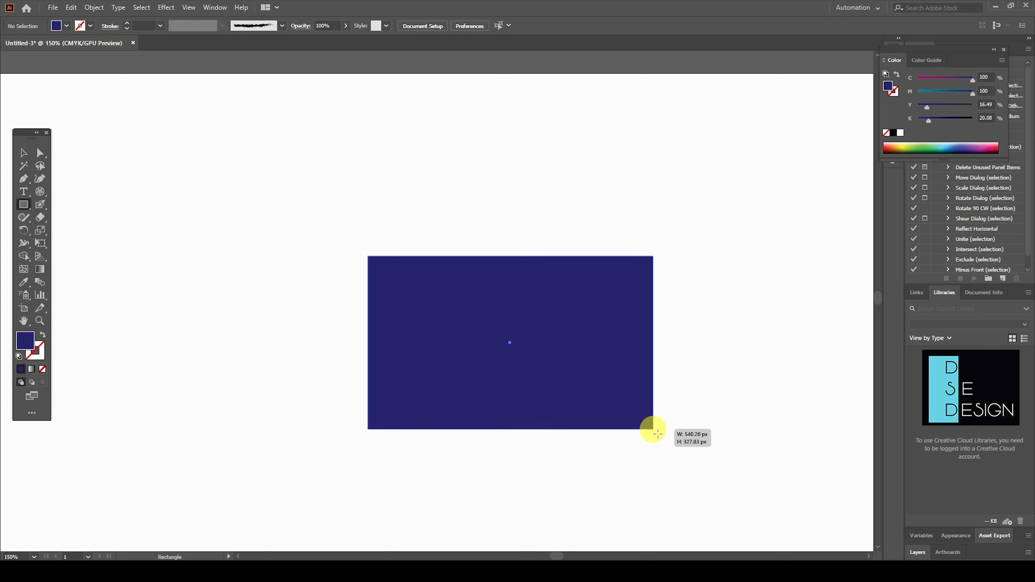
{"action": "left_click", "coordinate": [42, 334]}
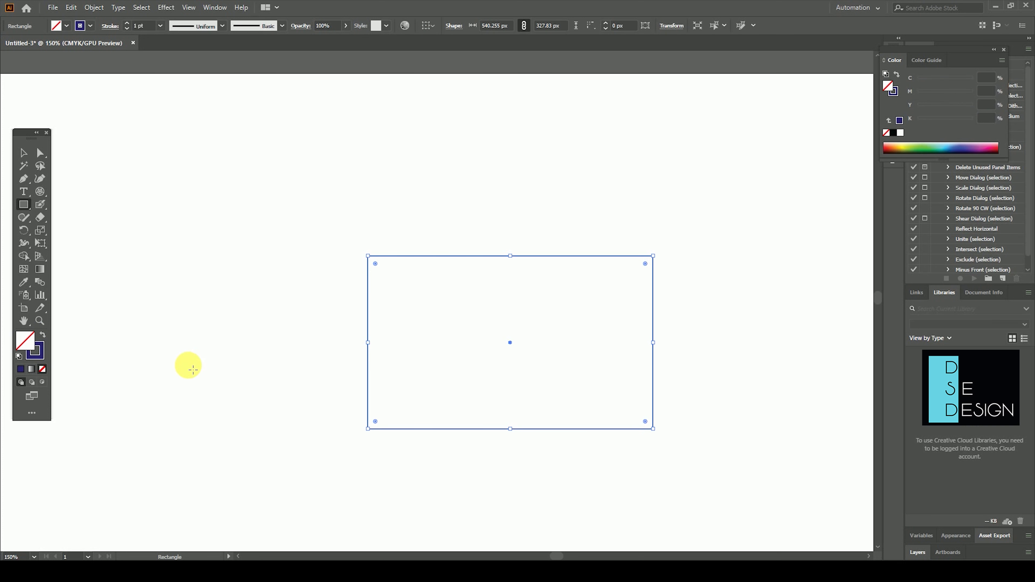
{"action": "left_click", "coordinate": [23, 152]}
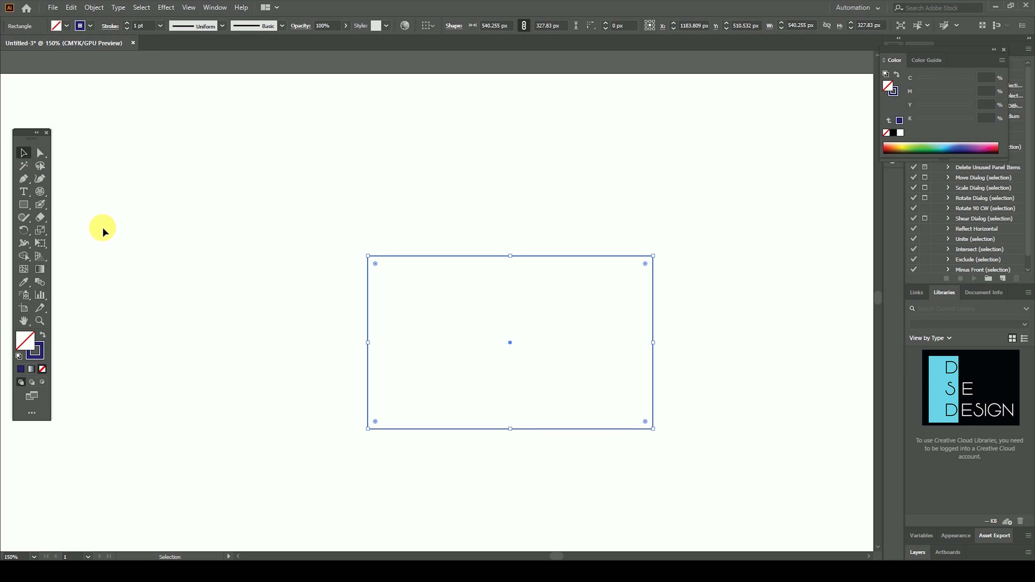
Step: Use the Scissors Tool to cut the outline at its top-left and bottom-right corners
{"action": "left_click", "coordinate": [42, 219]}
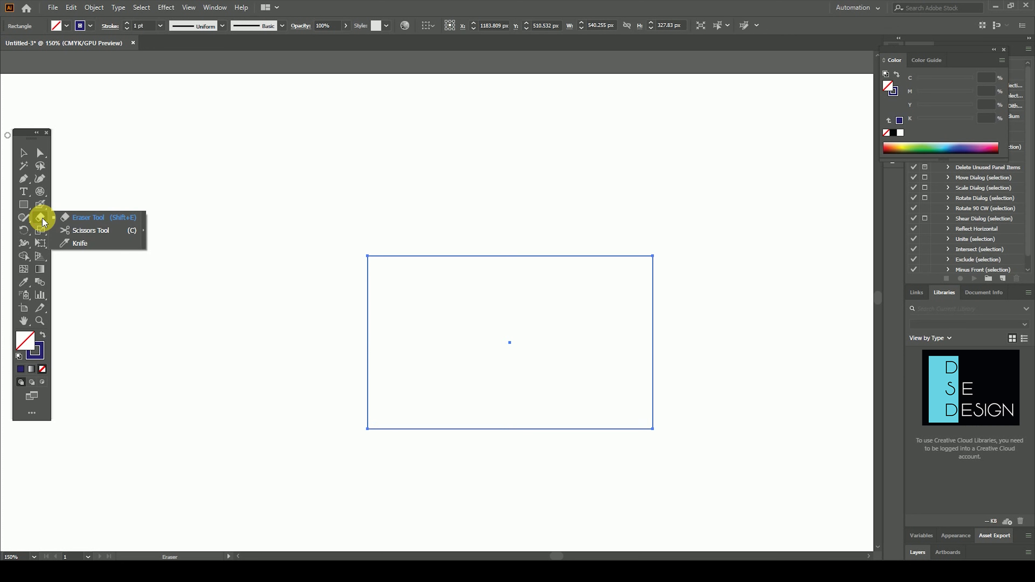
{"action": "left_click", "coordinate": [87, 230]}
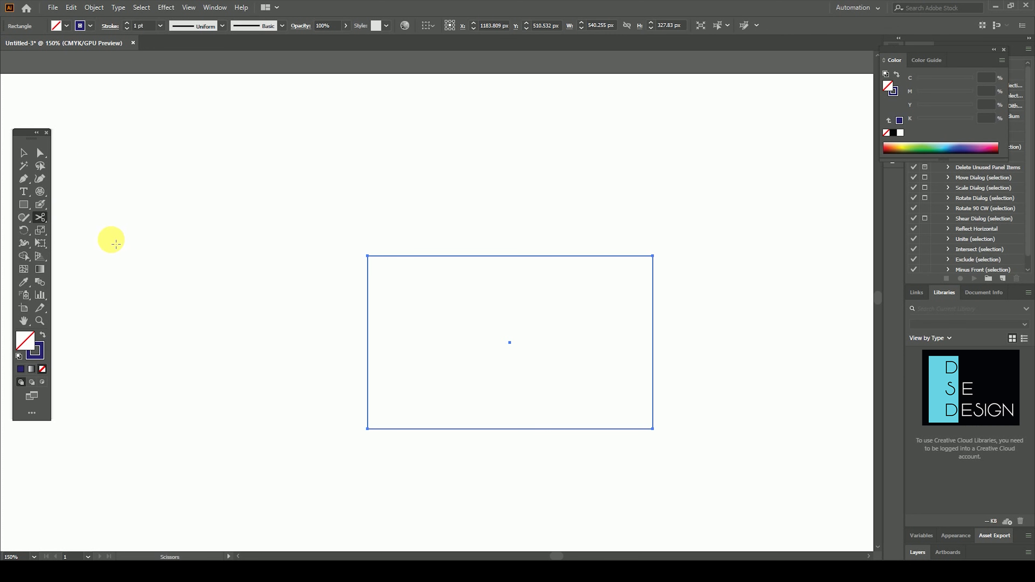
{"action": "left_click", "coordinate": [341, 262]}
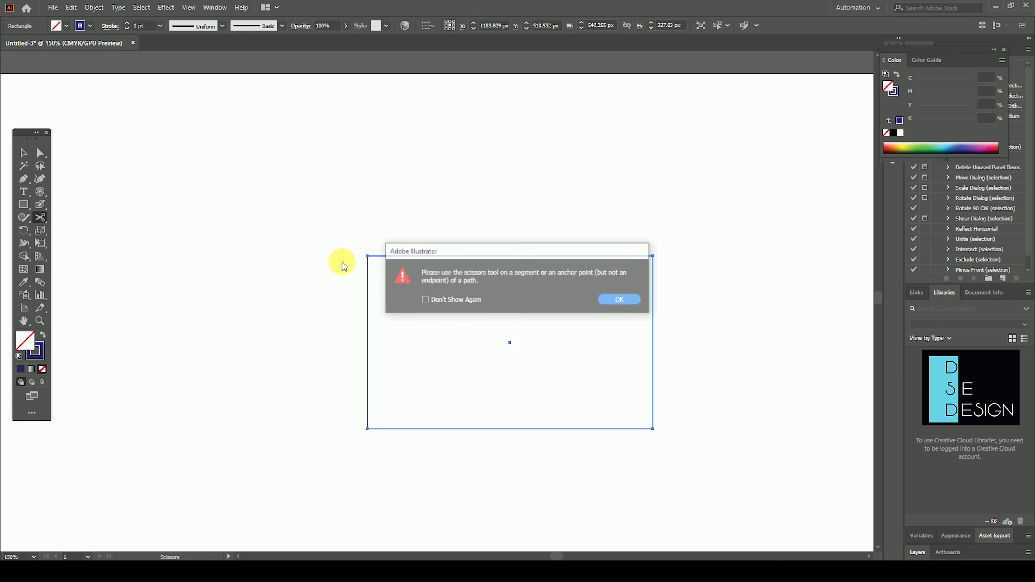
{"action": "left_click", "coordinate": [620, 300]}
{"action": "left_click", "coordinate": [566, 231]}
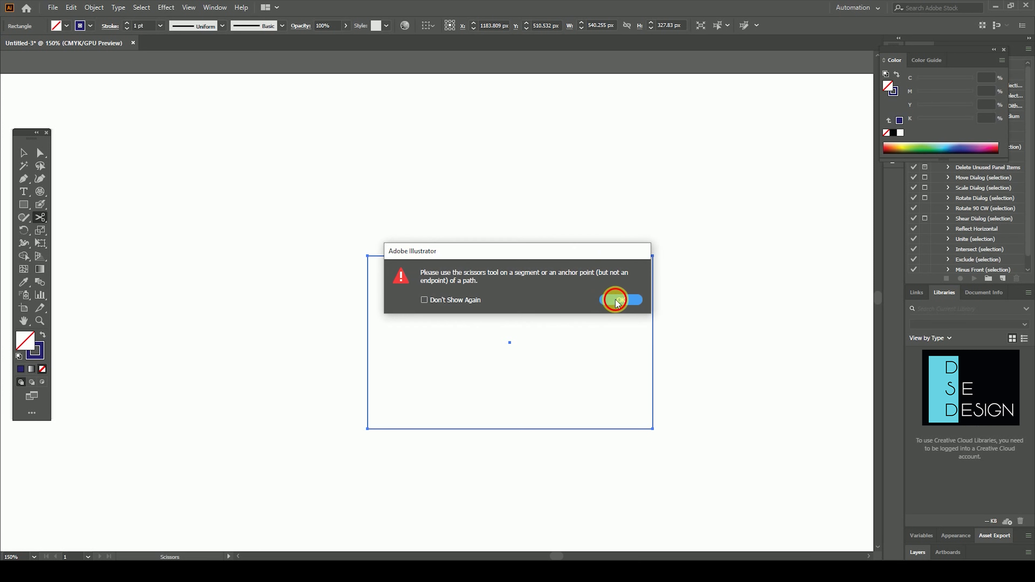
{"action": "left_click", "coordinate": [611, 300]}
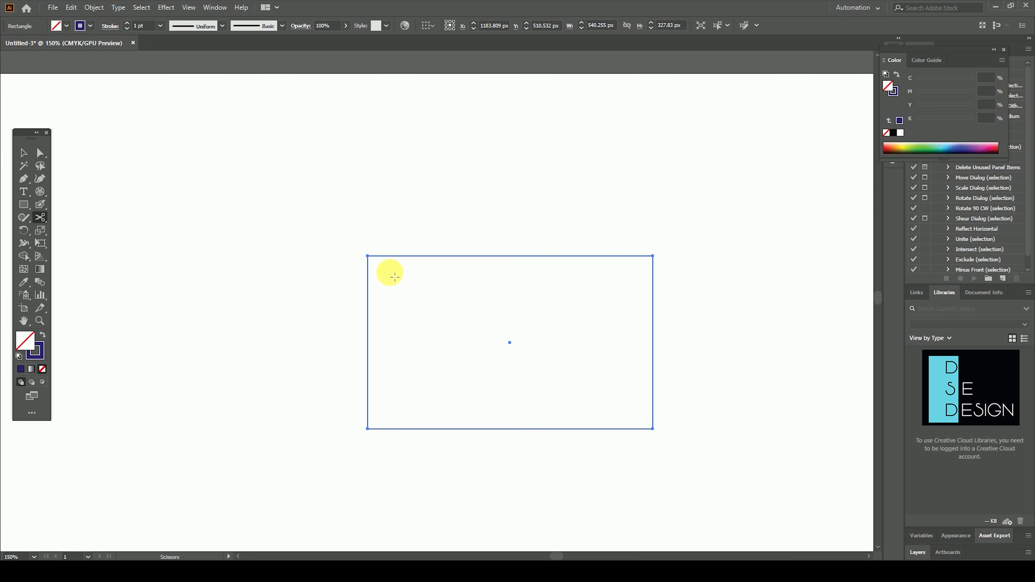
{"action": "left_click", "coordinate": [369, 257]}
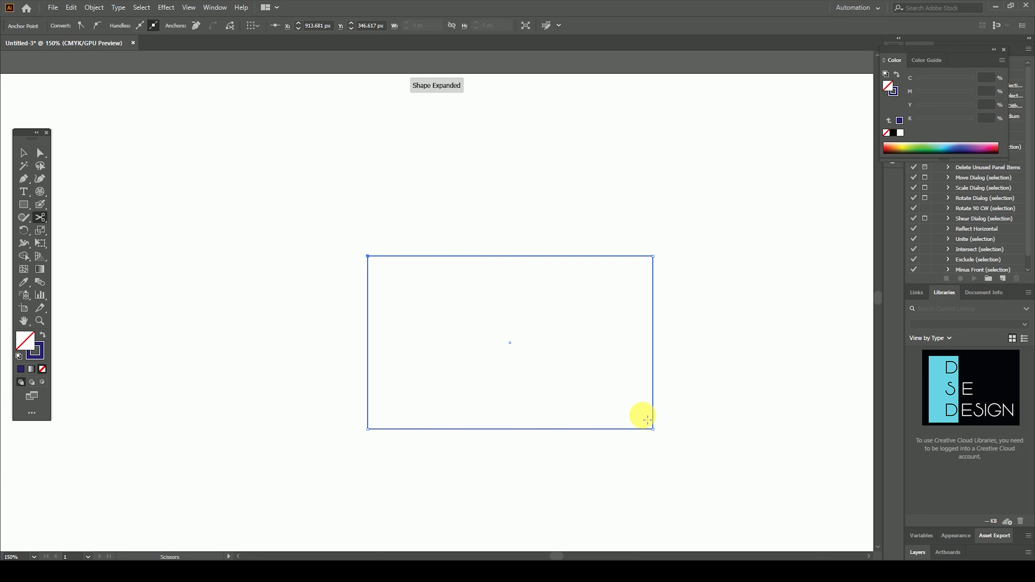
{"action": "left_click", "coordinate": [657, 432]}
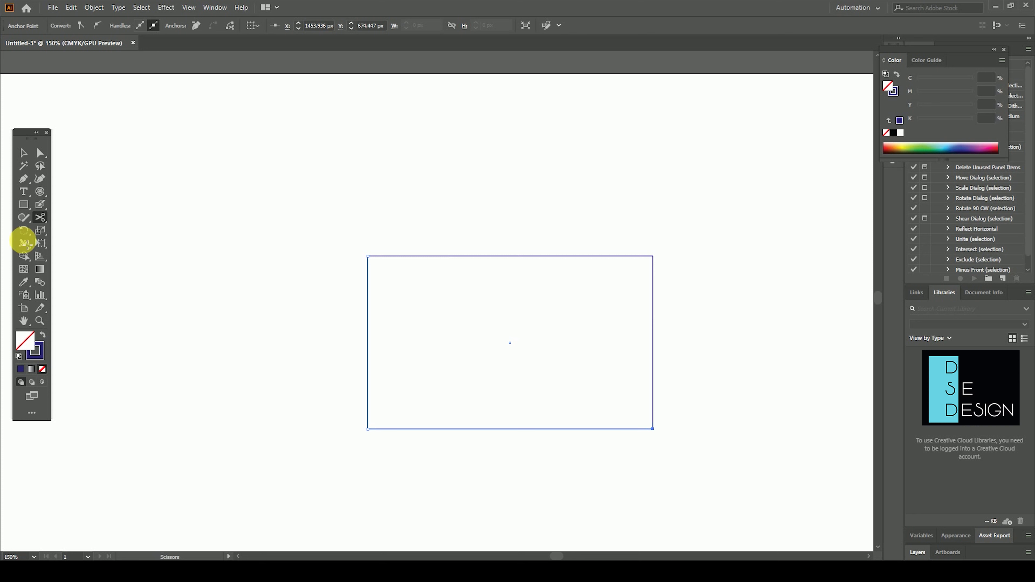
Step: Drag the top-right piece away to show the split, then undo the move
{"action": "left_click", "coordinate": [21, 154]}
{"action": "left_click_drag", "start_coordinate": [532, 257], "coordinate": [622, 188]}
{"action": "left_click", "coordinate": [732, 399]}
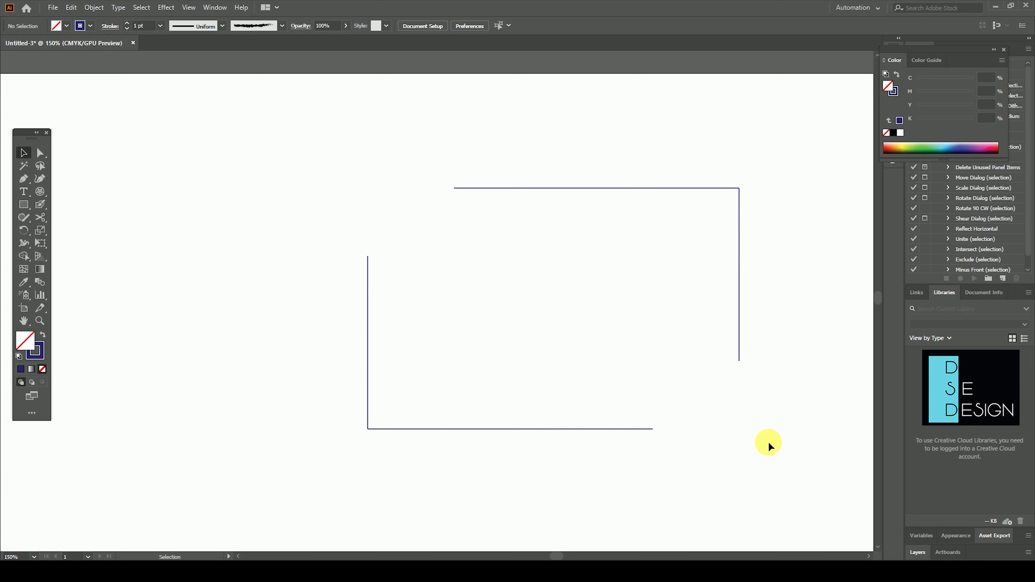
{"action": "key", "text": "ctrl+z"}
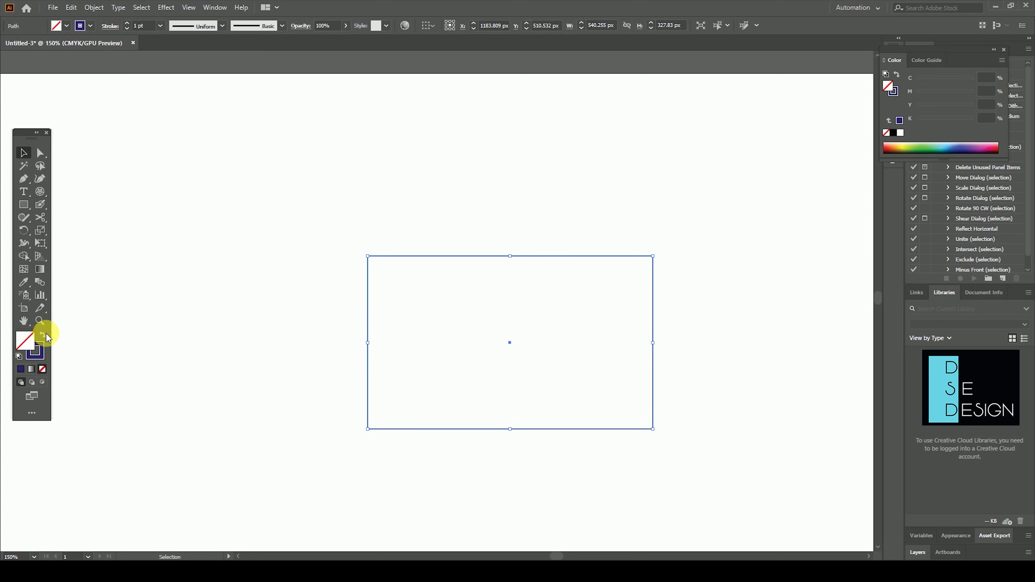
Step: Fill the cut rectangle piece navy, then recolour it so the triangle fills red
{"action": "left_click", "coordinate": [44, 335]}
{"action": "left_click_drag", "start_coordinate": [179, 428], "coordinate": [431, 384]}
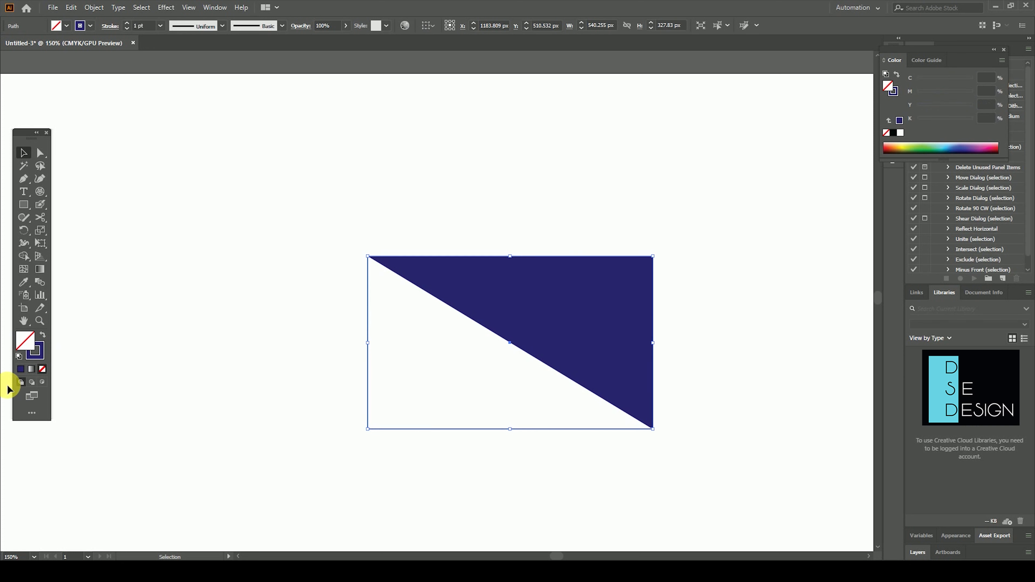
{"action": "double_click", "coordinate": [35, 350]}
{"action": "left_click_drag", "start_coordinate": [529, 236], "coordinate": [528, 214]}
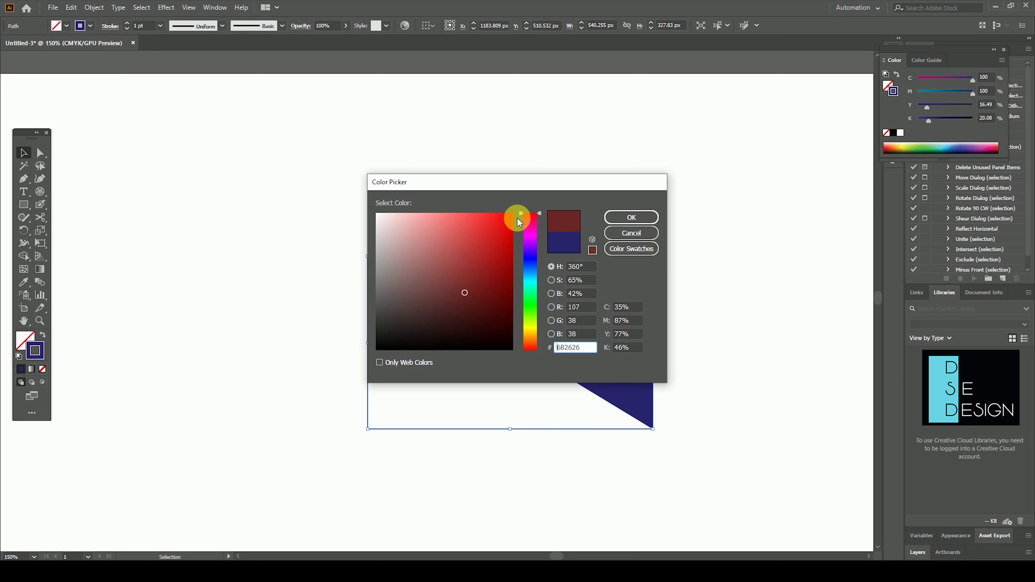
{"action": "left_click", "coordinate": [638, 217]}
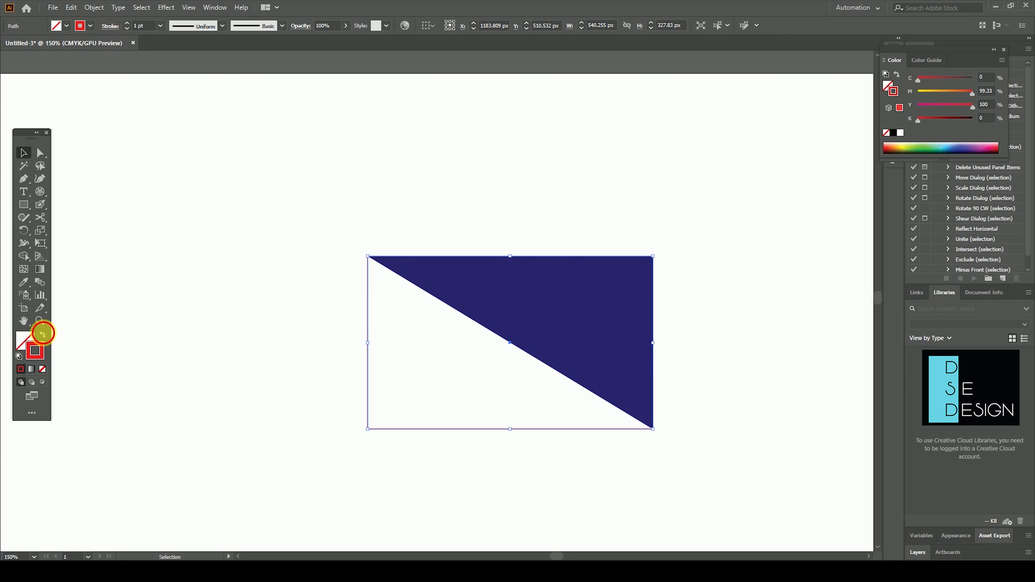
{"action": "left_click", "coordinate": [43, 335]}
{"action": "left_click", "coordinate": [115, 388]}
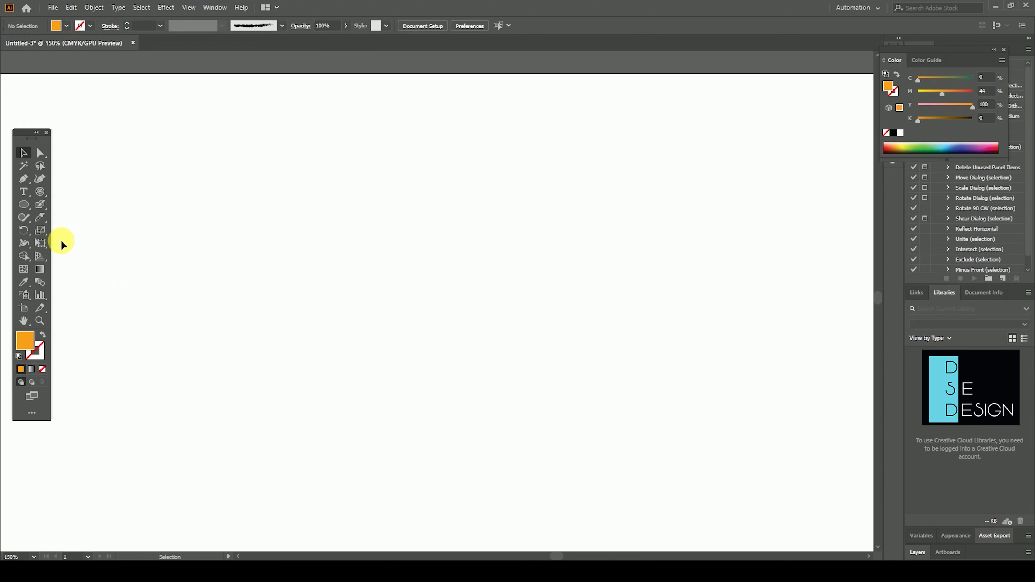
Step: Draw an orange circle and slice it with the Knife along a wavy line across its middle
{"action": "left_click", "coordinate": [23, 204]}
{"action": "left_click_drag", "start_coordinate": [375, 223], "coordinate": [614, 418]}
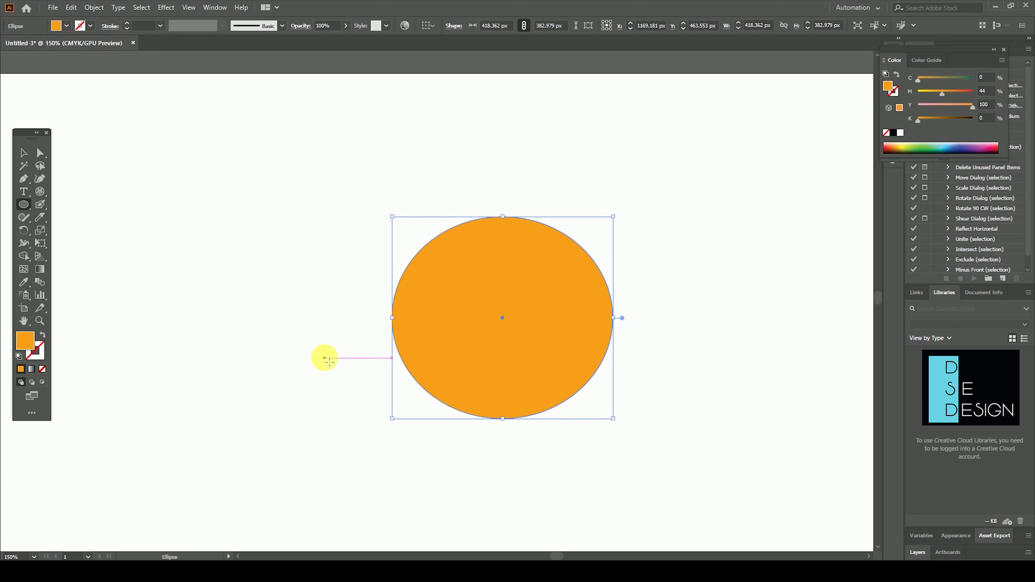
{"action": "left_click_drag", "start_coordinate": [37, 219], "coordinate": [114, 244]}
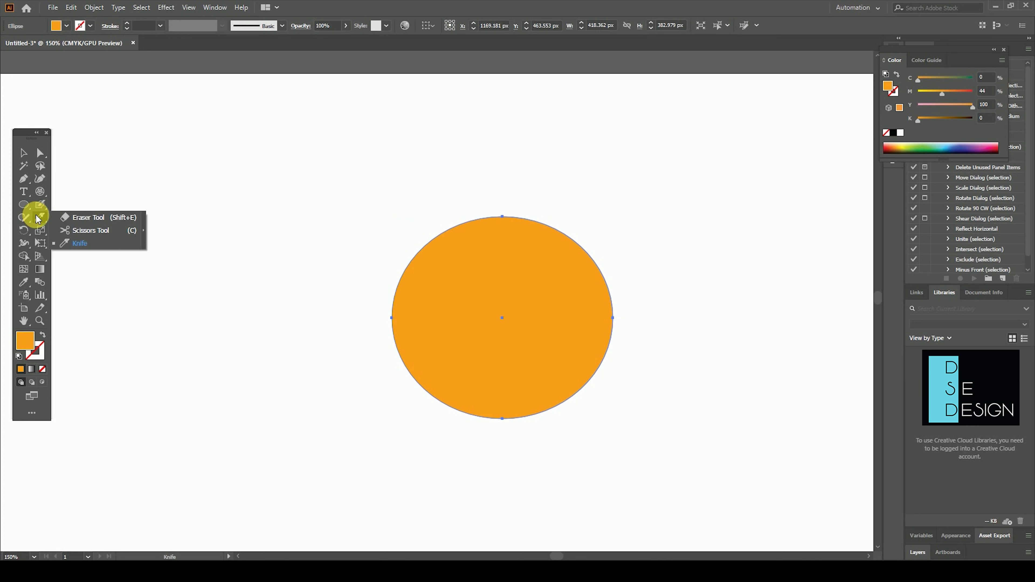
{"action": "left_click", "coordinate": [114, 244]}
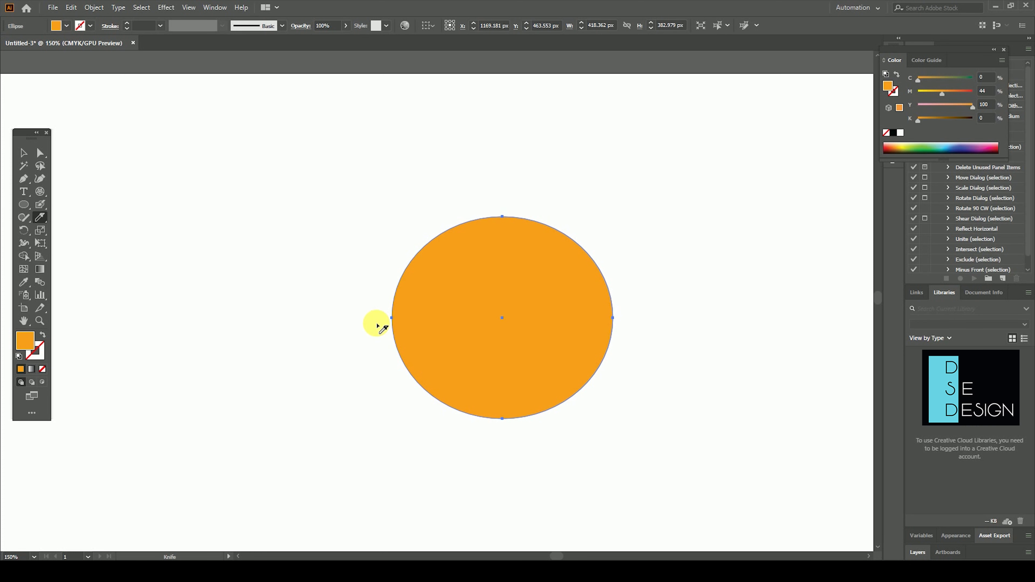
{"action": "mouse_move", "coordinate": [371, 321]}
{"action": "left_mouse_down"}
{"action": "mouse_move", "coordinate": [549, 326]}
{"action": "mouse_move", "coordinate": [573, 305]}
{"action": "mouse_move", "coordinate": [607, 352]}
{"action": "mouse_move", "coordinate": [684, 352]}
{"action": "mouse_move", "coordinate": [682, 277]}
{"action": "mouse_move", "coordinate": [668, 253]}
{"action": "left_mouse_up"}
Step: Lift the top drip half upward to open a gap between the two pieces
{"action": "left_click", "coordinate": [23, 153]}
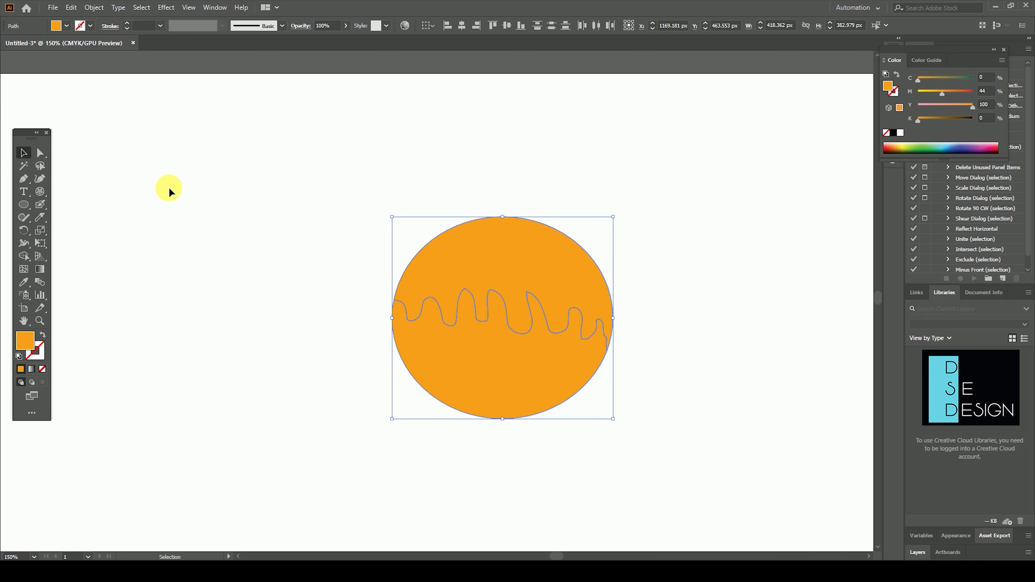
{"action": "left_click", "coordinate": [245, 210]}
{"action": "left_click_drag", "start_coordinate": [471, 269], "coordinate": [479, 245]}
{"action": "left_click", "coordinate": [654, 394]}
{"action": "left_click_drag", "start_coordinate": [531, 231], "coordinate": [718, 236]}
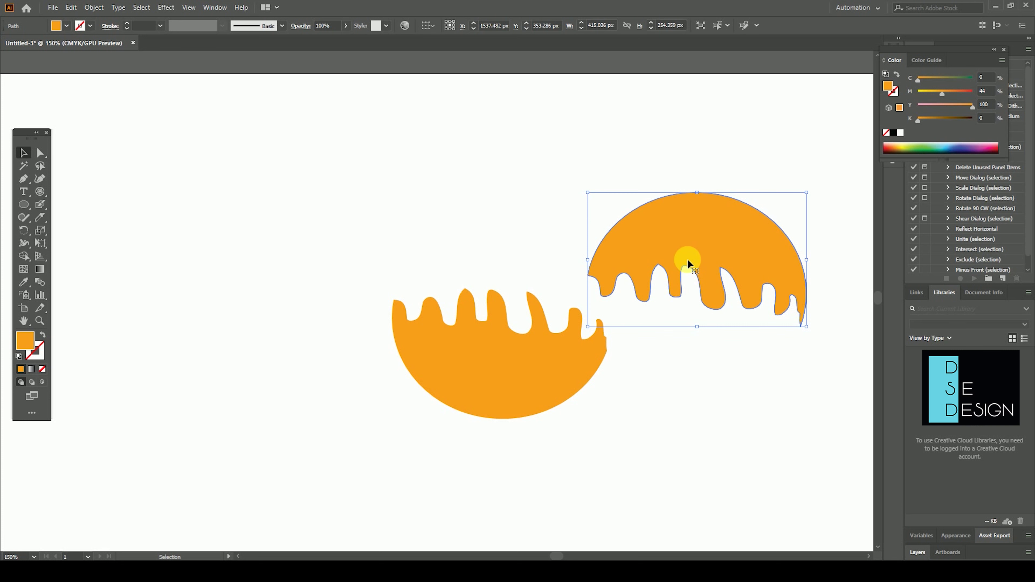
{"action": "key", "text": "ctrl+z"}
{"action": "left_click_drag", "start_coordinate": [531, 214], "coordinate": [512, 197]}
Step: Squeeze both halves into a narrower oval, then select all and delete it
{"action": "left_click", "coordinate": [536, 352], "text": "shift"}
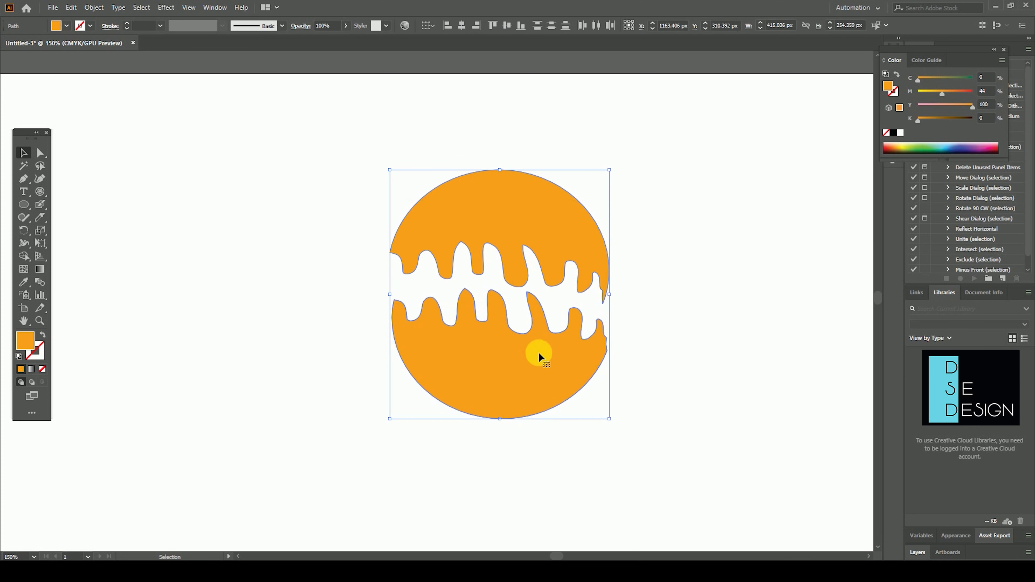
{"action": "left_click_drag", "start_coordinate": [616, 301], "coordinate": [527, 298]}
{"action": "left_click", "coordinate": [617, 301]}
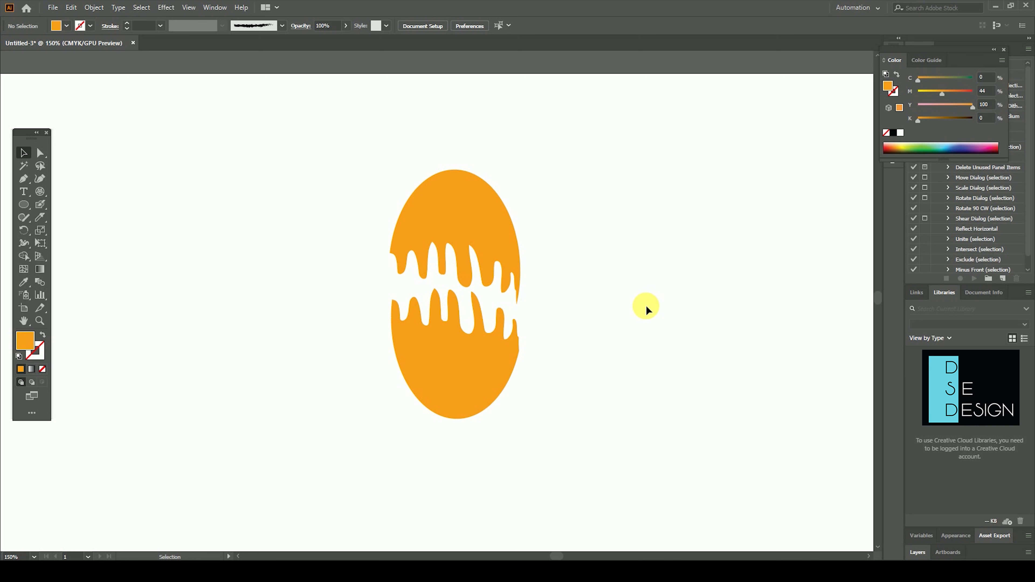
{"action": "key", "text": "ctrl+a"}
{"action": "key", "text": "Delete"}
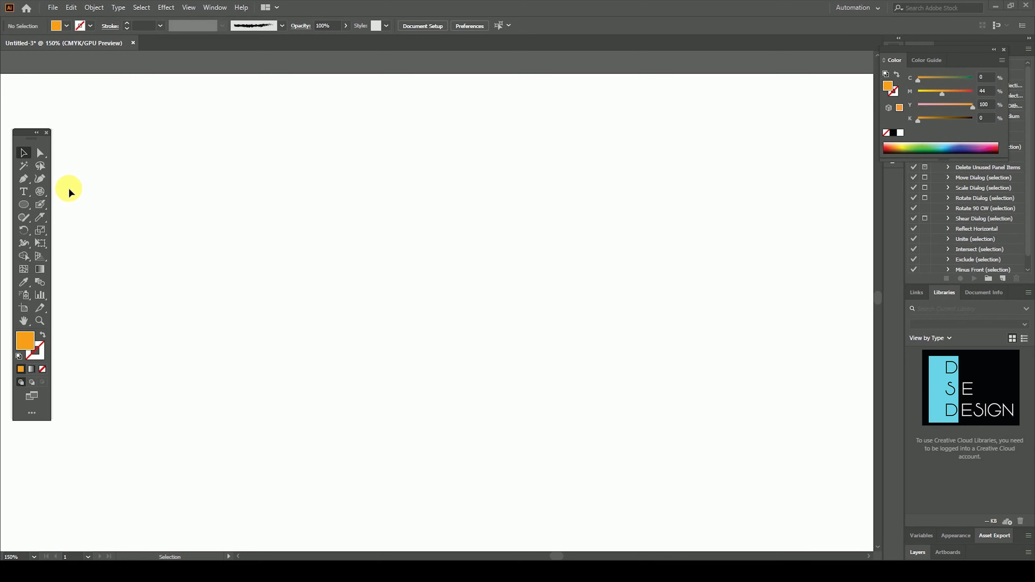
Step: Draw a small orange circle near the top and stack three copies below it
{"action": "left_click", "coordinate": [24, 204]}
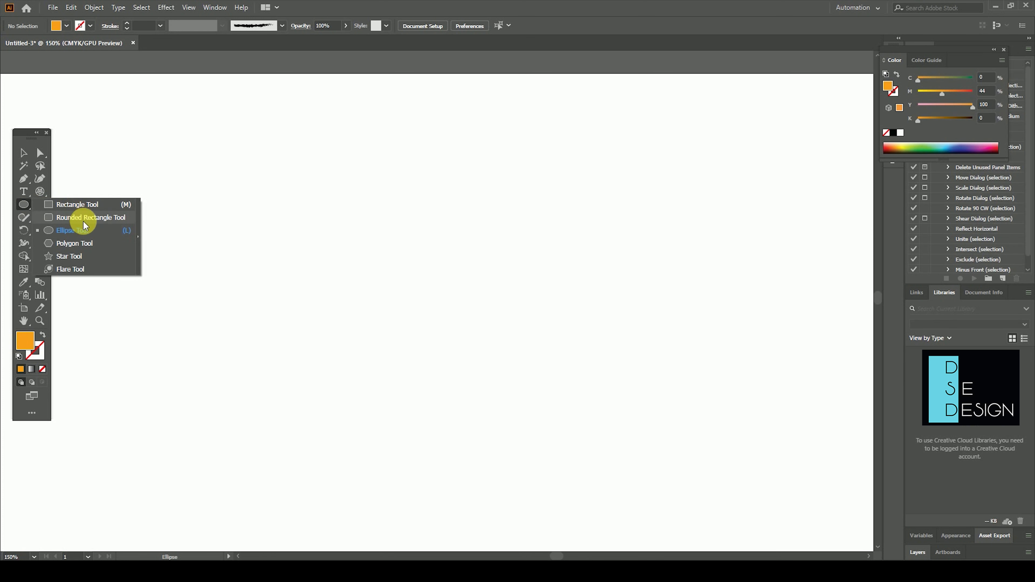
{"action": "left_click", "coordinate": [87, 231]}
{"action": "left_click_drag", "start_coordinate": [410, 129], "coordinate": [440, 157]}
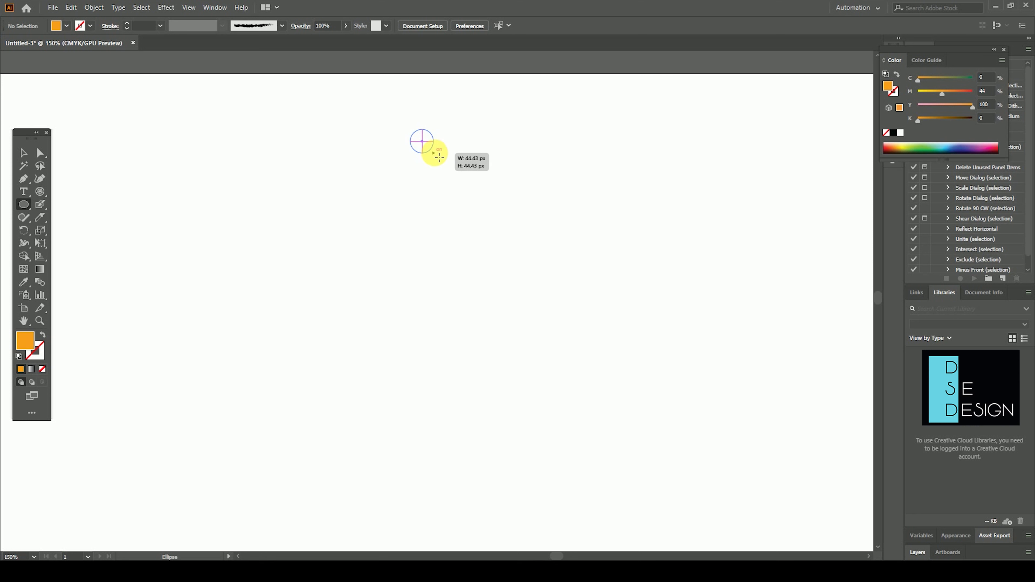
{"action": "left_click", "coordinate": [23, 152]}
{"action": "left_click", "coordinate": [318, 183]}
{"action": "mouse_move", "coordinate": [426, 144]}
{"action": "left_mouse_down"}
{"action": "mouse_move", "coordinate": [432, 173]}
{"action": "mouse_move", "coordinate": [445, 168]}
{"action": "left_mouse_up"}
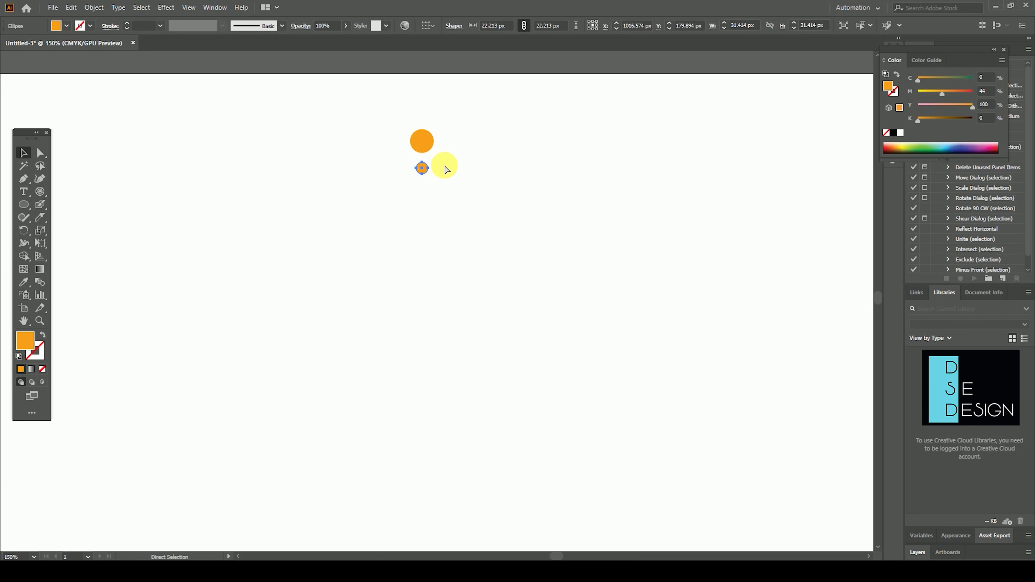
{"action": "key", "text": "ctrl+z"}
{"action": "left_click_drag", "start_coordinate": [427, 173], "coordinate": [427, 196]}
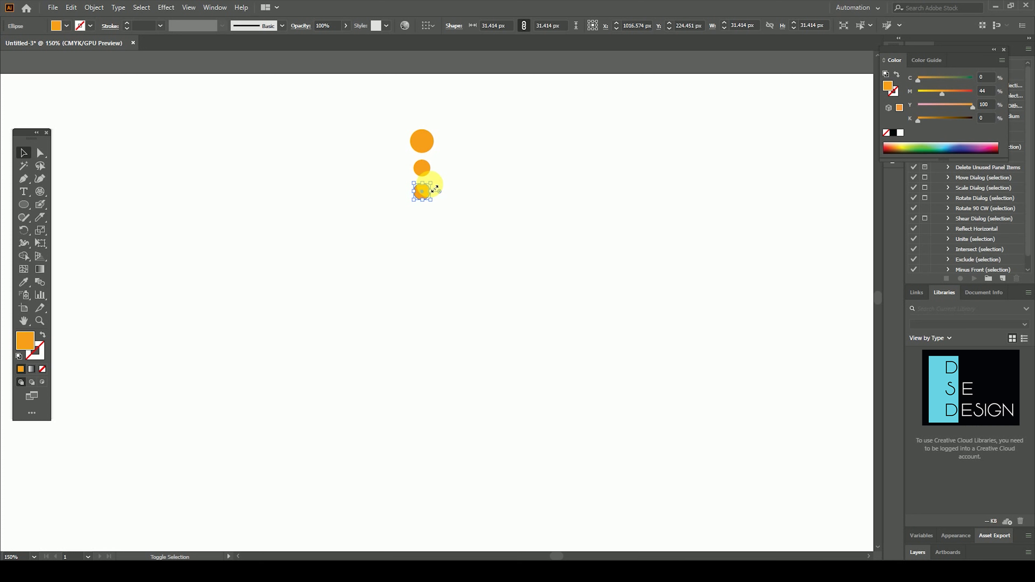
{"action": "left_click", "coordinate": [441, 185]}
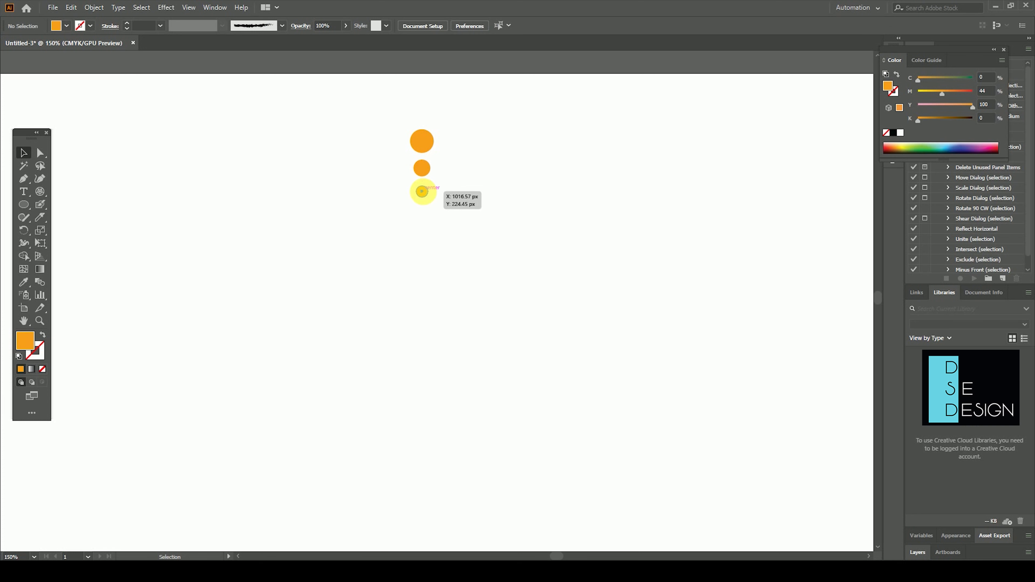
{"action": "mouse_move", "coordinate": [422, 191]}
{"action": "left_mouse_down"}
{"action": "mouse_move", "coordinate": [422, 208]}
{"action": "mouse_move", "coordinate": [435, 203]}
{"action": "left_mouse_up"}
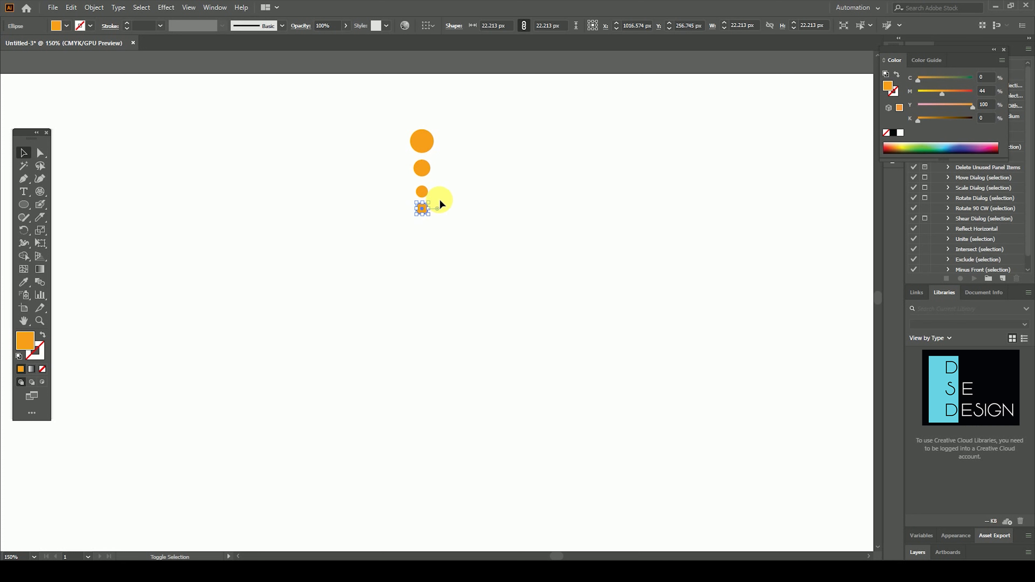
{"action": "left_click", "coordinate": [453, 204]}
Step: Recolour the second circle dark green and the third circle red
{"action": "left_click", "coordinate": [420, 168]}
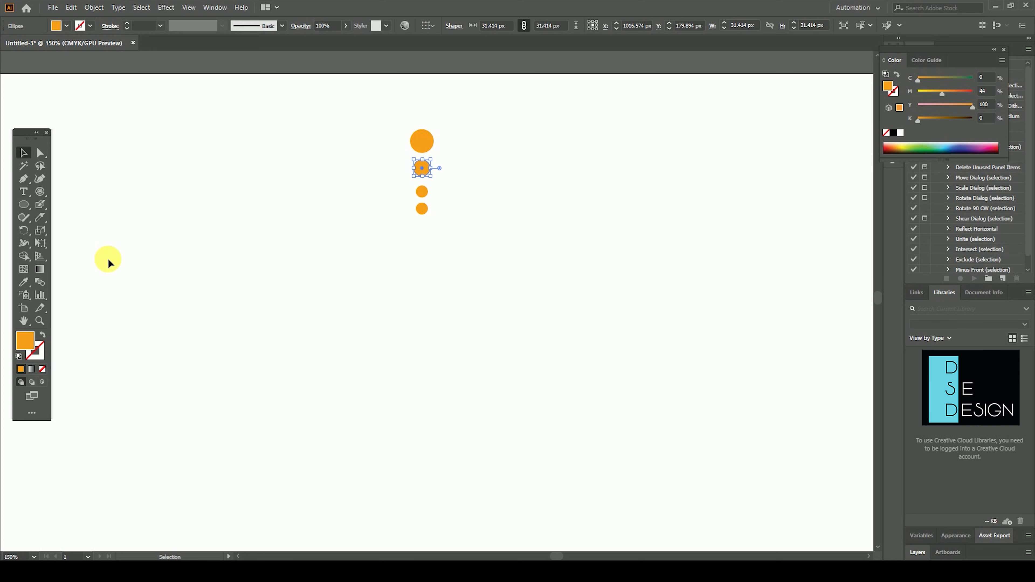
{"action": "double_click", "coordinate": [25, 346]}
{"action": "left_click", "coordinate": [529, 305]}
{"action": "left_click", "coordinate": [628, 217]}
{"action": "double_click", "coordinate": [24, 341]}
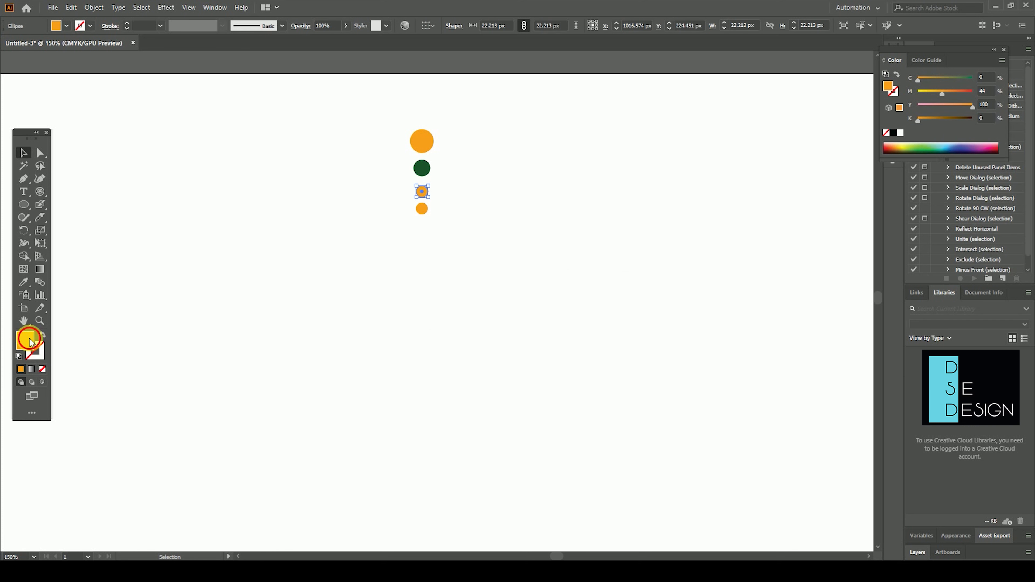
{"action": "left_click", "coordinate": [529, 344]}
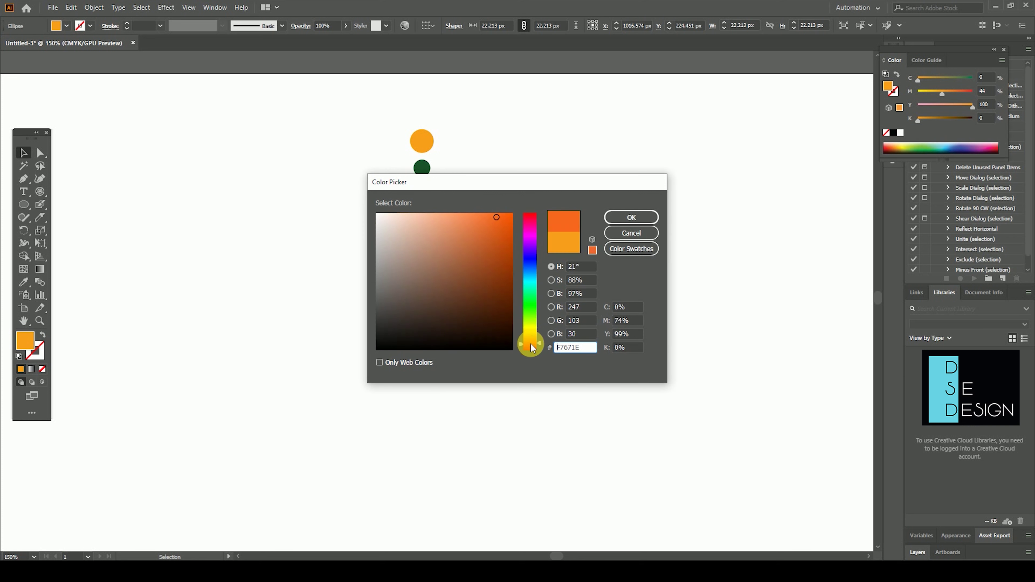
{"action": "left_click", "coordinate": [507, 231]}
{"action": "left_click", "coordinate": [628, 217]}
Step: Recolour the bottom circle dark blue
{"action": "left_click", "coordinate": [434, 204]}
{"action": "double_click", "coordinate": [22, 341]}
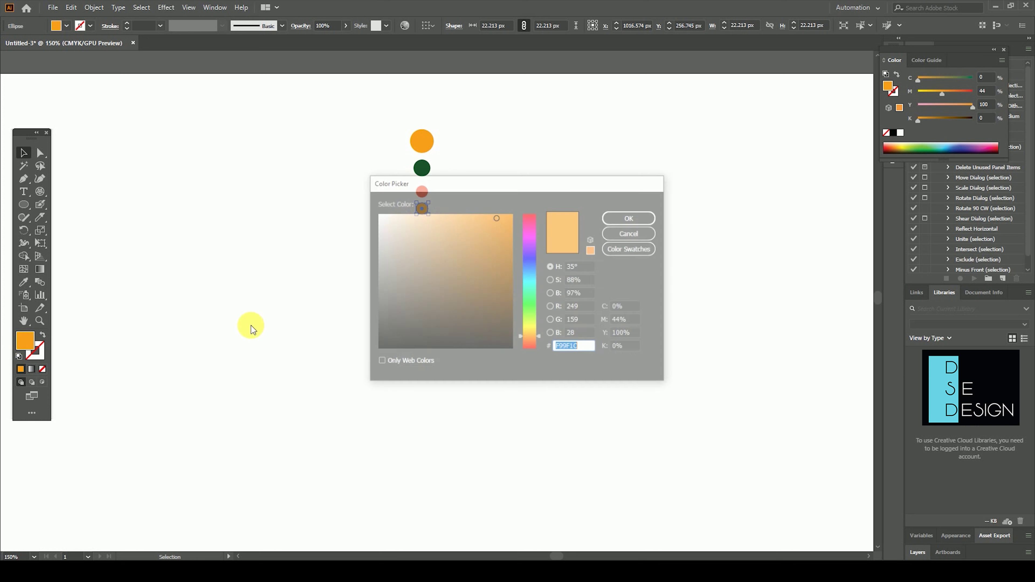
{"action": "left_click", "coordinate": [530, 261]}
{"action": "left_click", "coordinate": [511, 267]}
{"action": "left_click", "coordinate": [629, 218]}
Step: Select all four circles, scale them up proportionally and reposition the column
{"action": "left_click_drag", "start_coordinate": [514, 105], "coordinate": [288, 266]}
{"action": "left_click_drag", "start_coordinate": [422, 170], "coordinate": [420, 281]}
{"action": "left_click_drag", "start_coordinate": [422, 318], "coordinate": [433, 355]}
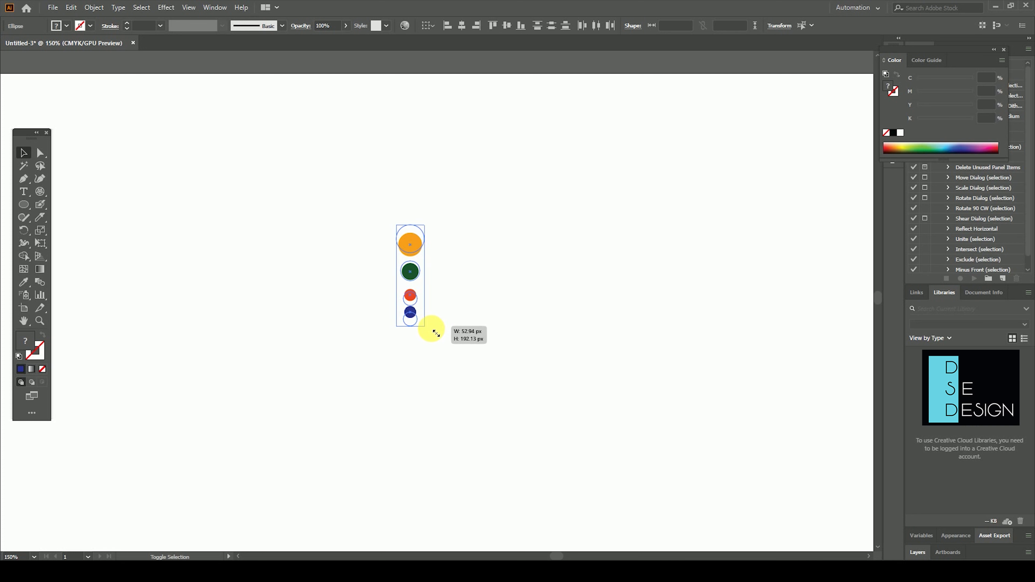
{"action": "left_click_drag", "start_coordinate": [428, 276], "coordinate": [456, 261]}
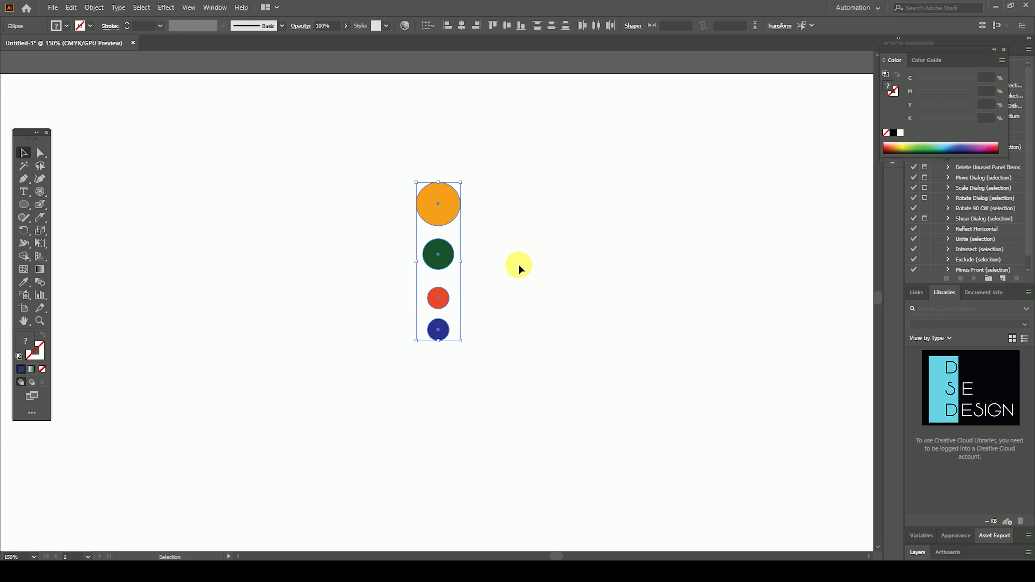
{"action": "left_click", "coordinate": [517, 264]}
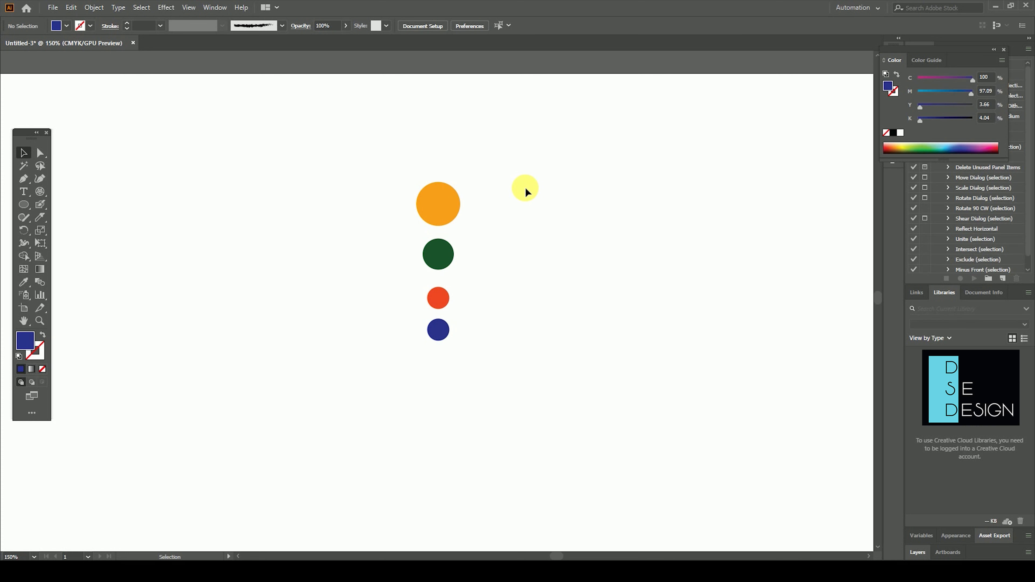
Step: Rotate a copy of the four-circle column about a pivot below, repeating with Ctrl+D to form the ring
{"action": "left_click_drag", "start_coordinate": [565, 163], "coordinate": [338, 388]}
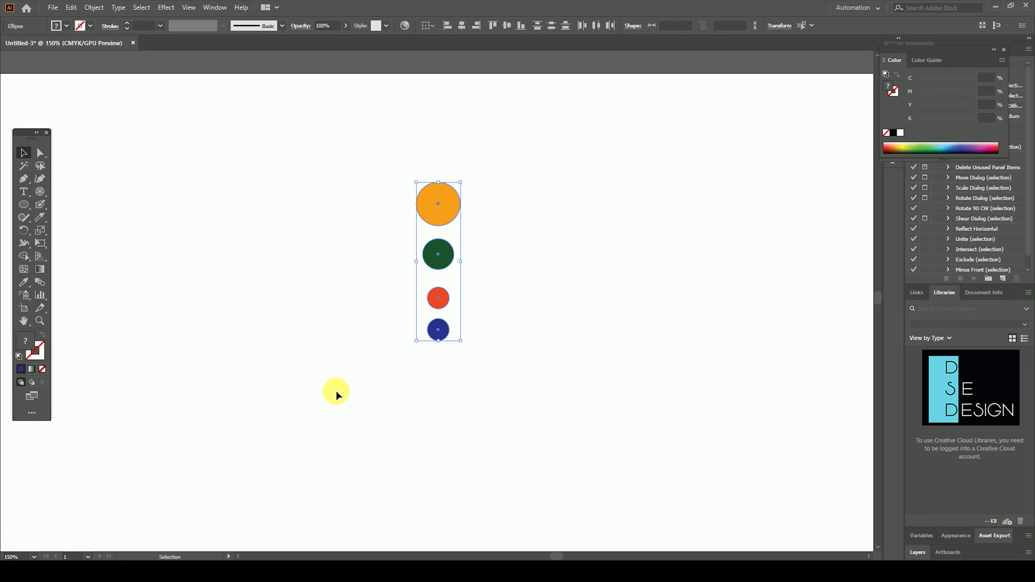
{"action": "left_click", "coordinate": [24, 231]}
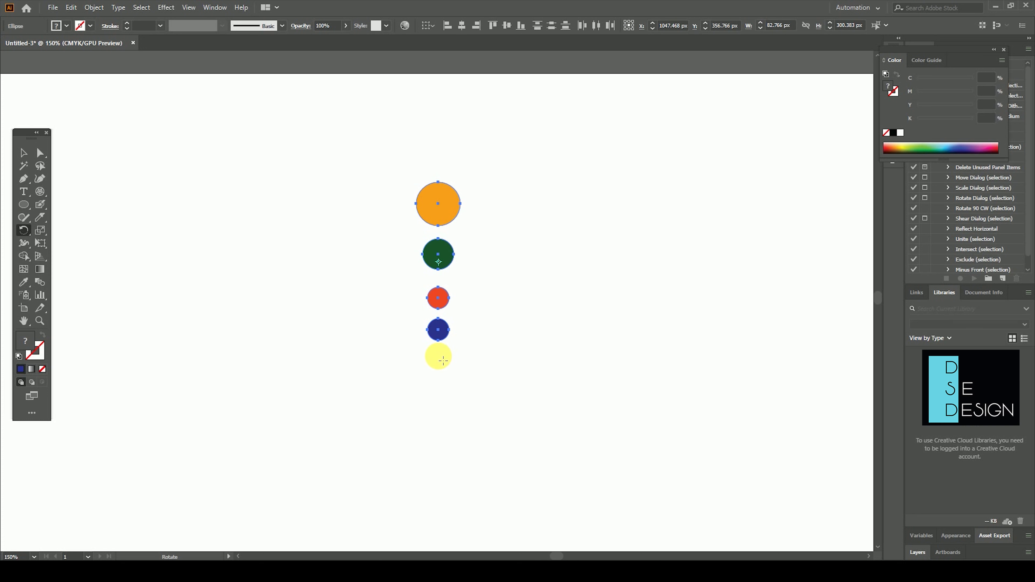
{"action": "left_click", "coordinate": [438, 357]}
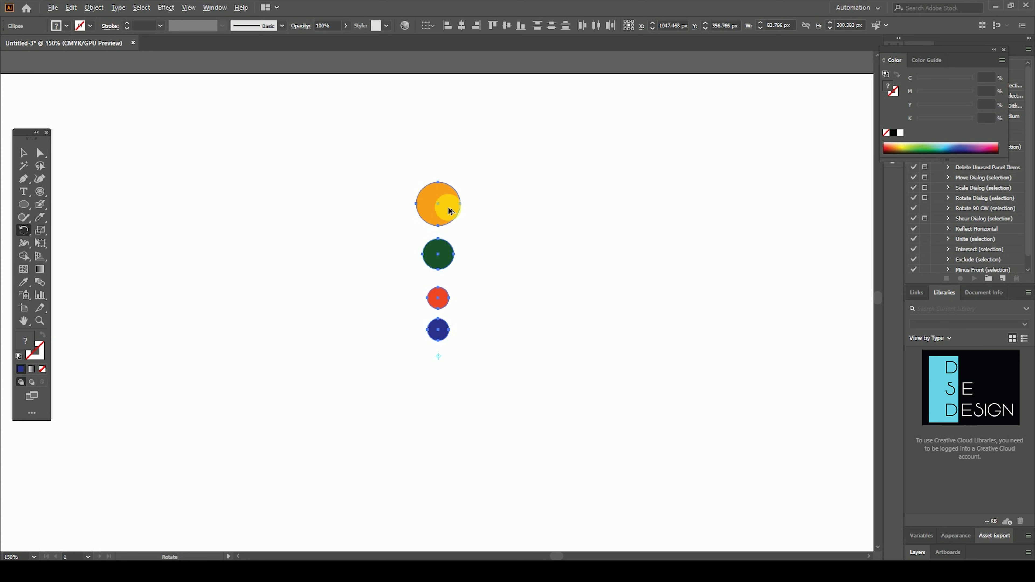
{"action": "left_click_drag", "start_coordinate": [449, 210], "coordinate": [382, 224]}
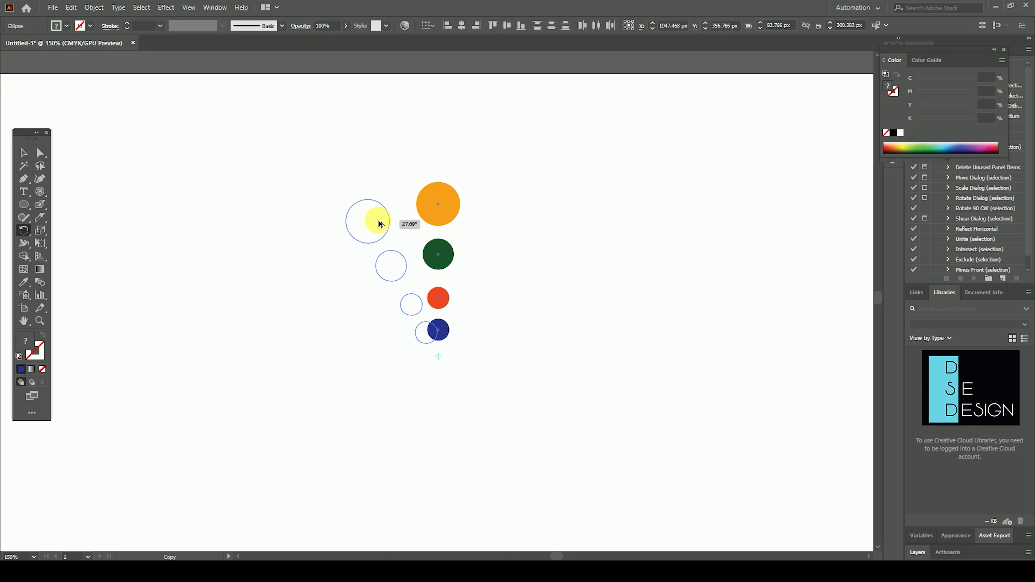
{"action": "left_click_drag", "start_coordinate": [379, 223], "coordinate": [379, 223]}
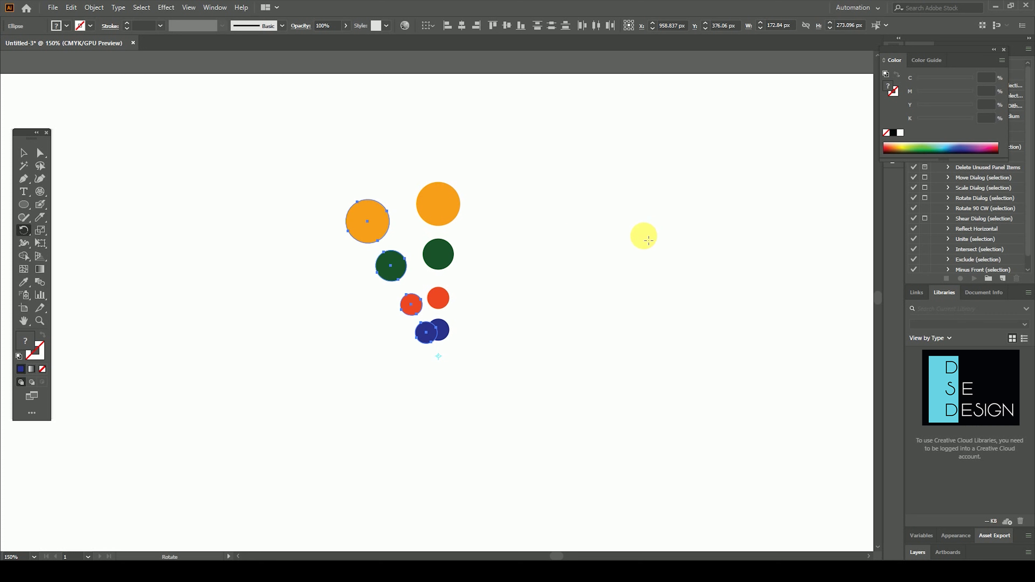
{"action": "key", "text": "ctrl"}
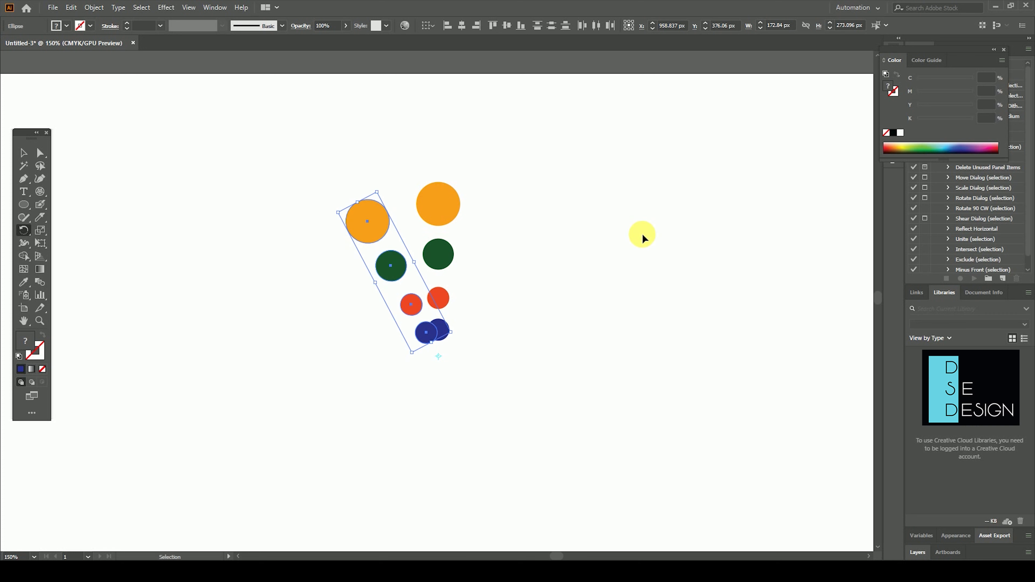
{"action": "key", "text": "ctrl+d"}
{"action": "key", "text": "ctrl+d"}
{"action": "key", "text": "ctrl+d"}
{"action": "key", "text": "ctrl+d"}
{"action": "key", "text": "ctrl+d"}
{"action": "key", "text": "ctrl+d"}
{"action": "key", "text": "ctrl+d"}
{"action": "key", "text": "ctrl+d"}
{"action": "key", "text": "ctrl+d"}
{"action": "key", "text": "ctrl+d"}
{"action": "key", "text": "ctrl+d"}
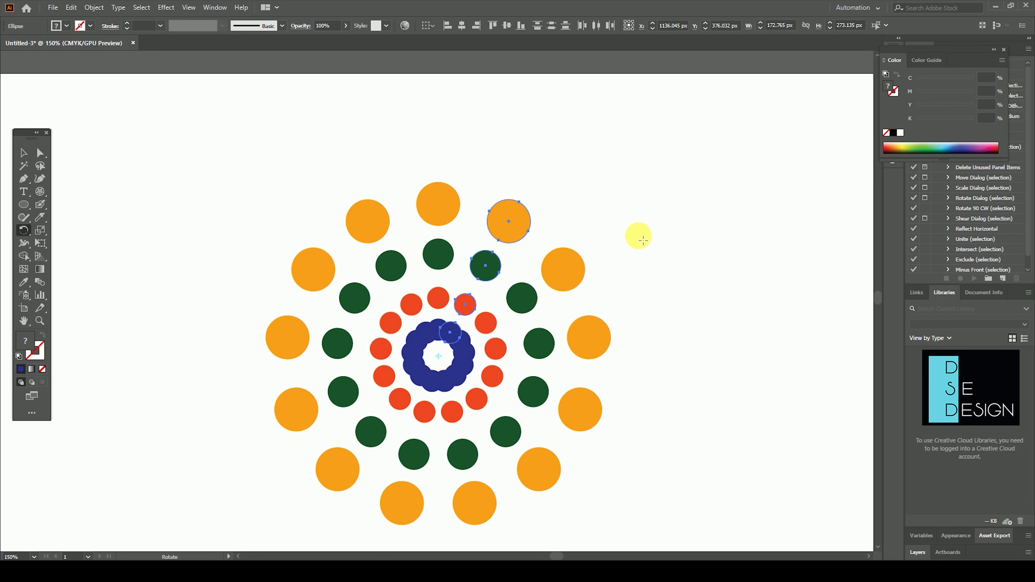
Step: Deselect, pan the ring into view, and select all its circles
{"action": "left_click", "coordinate": [23, 153]}
{"action": "left_click", "coordinate": [162, 155]}
{"action": "left_click_drag", "start_coordinate": [738, 416], "coordinate": [719, 376]}
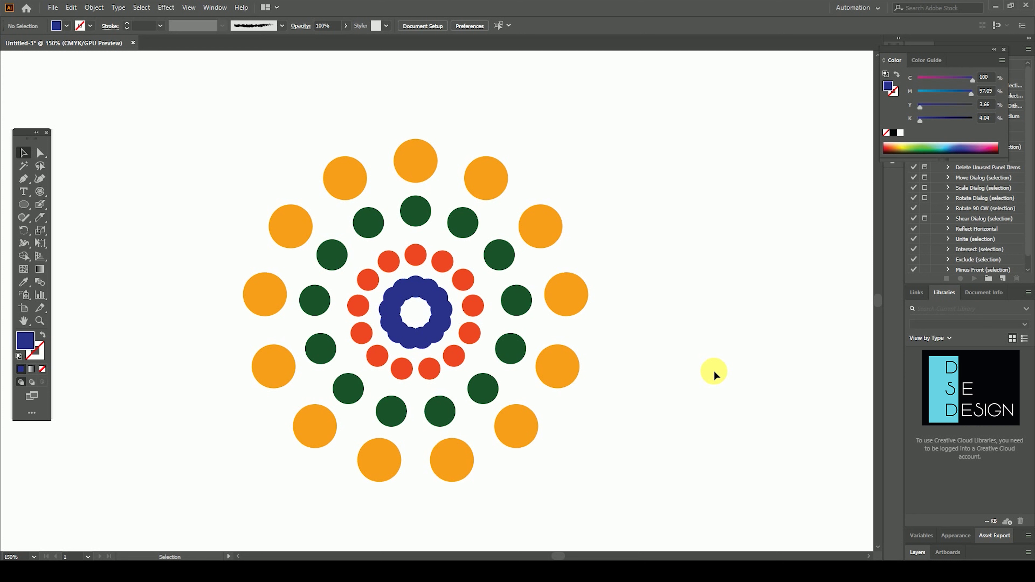
{"action": "left_click_drag", "start_coordinate": [628, 125], "coordinate": [198, 503]}
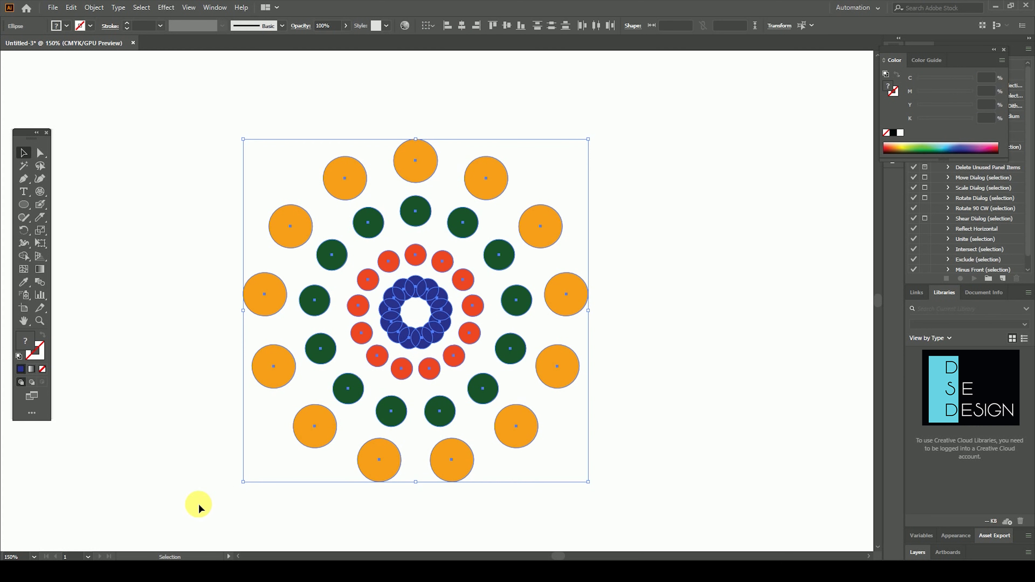
Step: Delete the circles and draw a tall, narrow blue rectangle near the page centre
{"action": "key", "text": "Delete"}
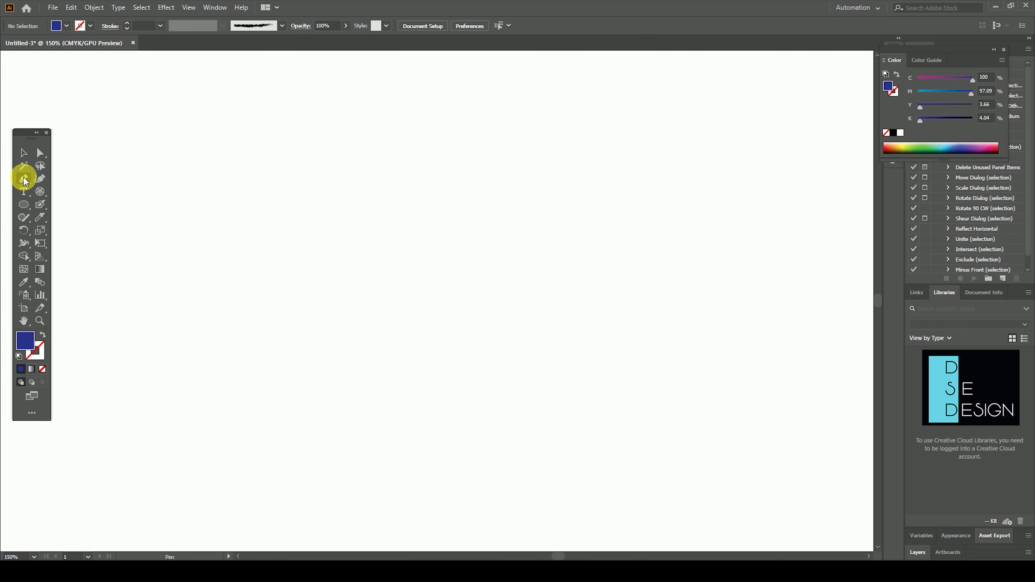
{"action": "left_click", "coordinate": [24, 205]}
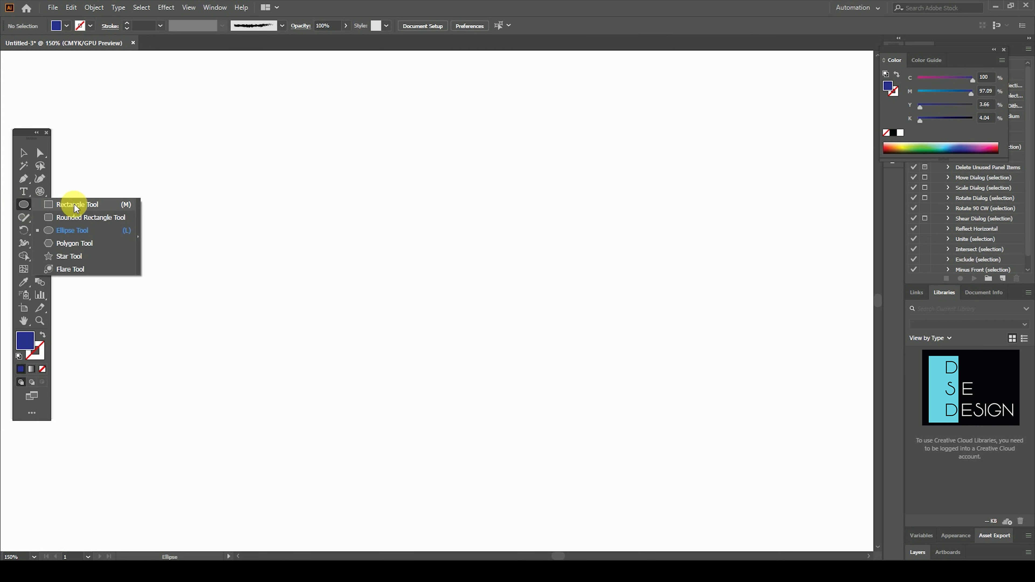
{"action": "left_click", "coordinate": [82, 205]}
{"action": "left_click_drag", "start_coordinate": [454, 174], "coordinate": [464, 342]}
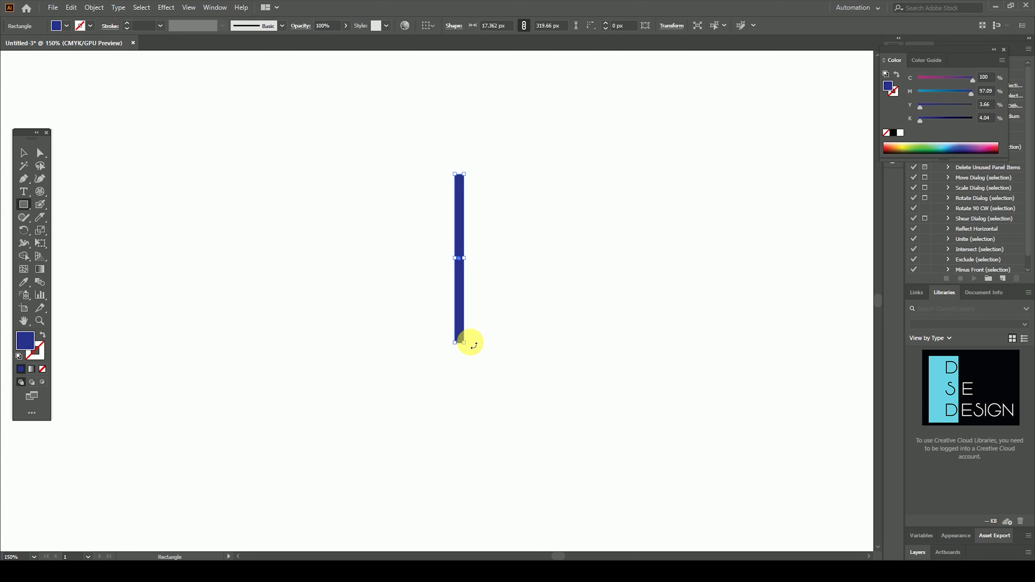
Step: Place a copy of the rectangle just to its left and fill it magenta
{"action": "left_click", "coordinate": [24, 154]}
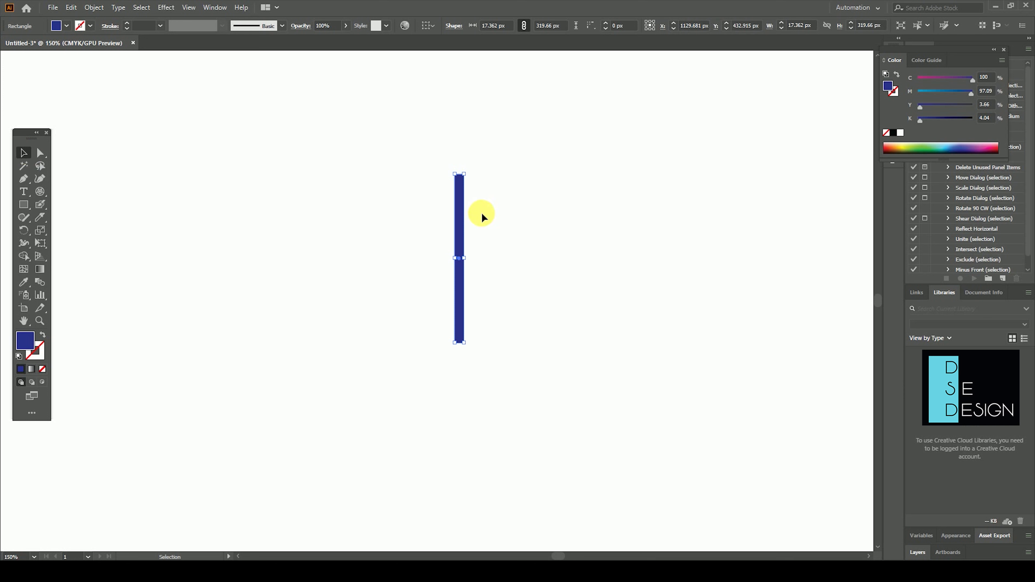
{"action": "left_click_drag", "start_coordinate": [459, 217], "coordinate": [444, 225]}
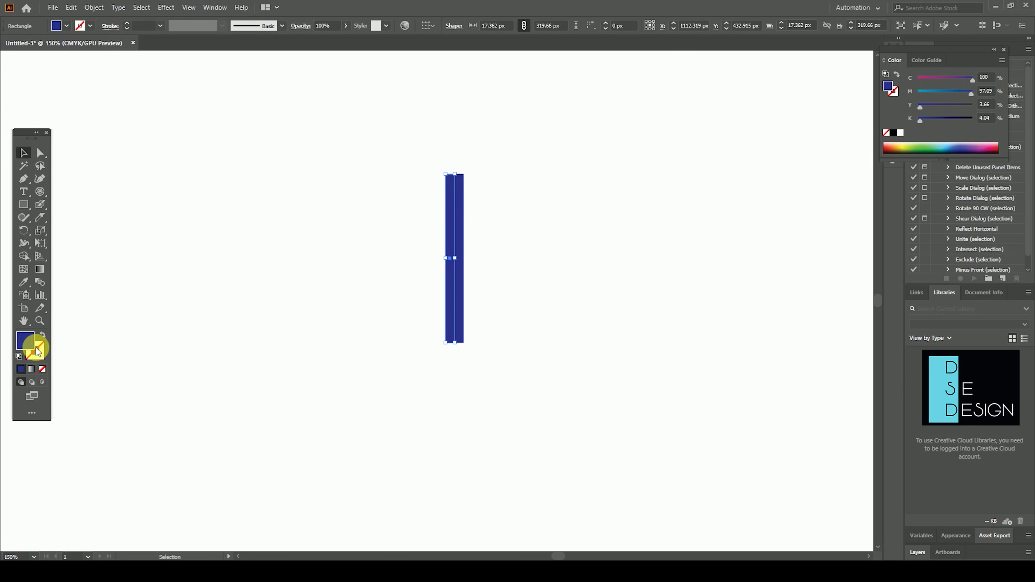
{"action": "double_click", "coordinate": [25, 341]}
{"action": "left_click", "coordinate": [529, 243]}
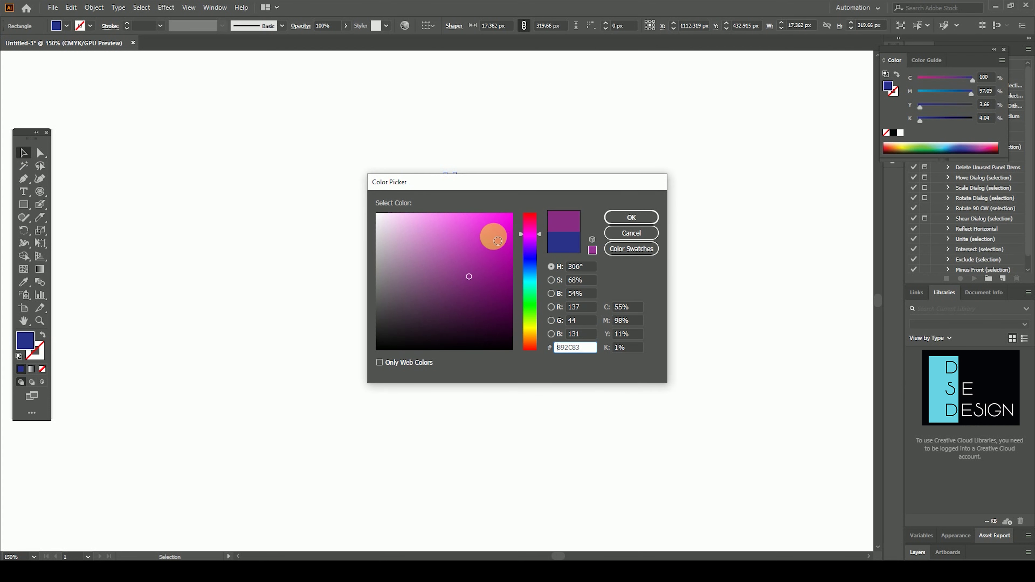
{"action": "left_click", "coordinate": [630, 217]}
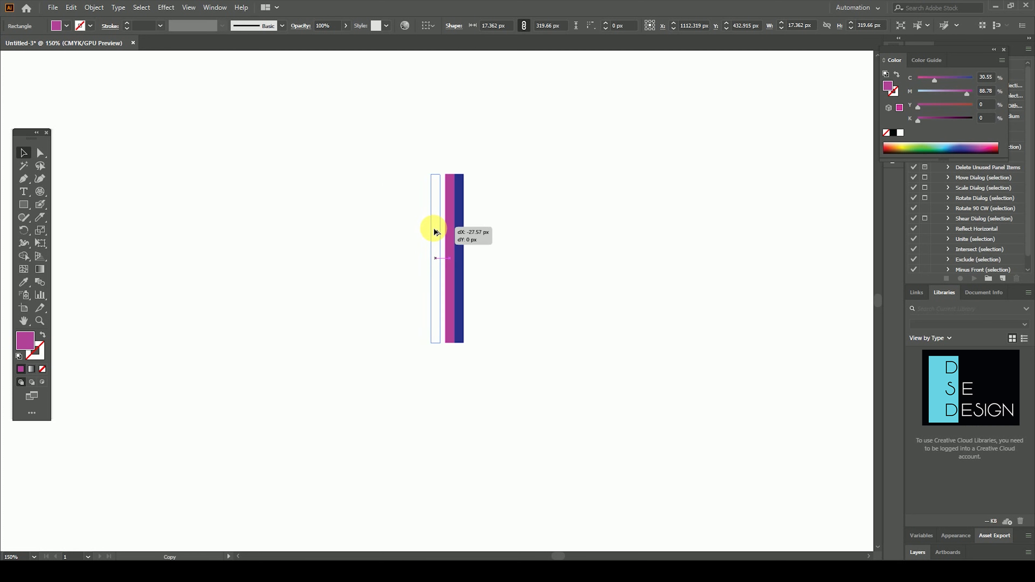
Step: Copy the magenta stripe to its left and fill it bright green
{"action": "left_click_drag", "start_coordinate": [449, 230], "coordinate": [440, 230]}
{"action": "double_click", "coordinate": [30, 347]}
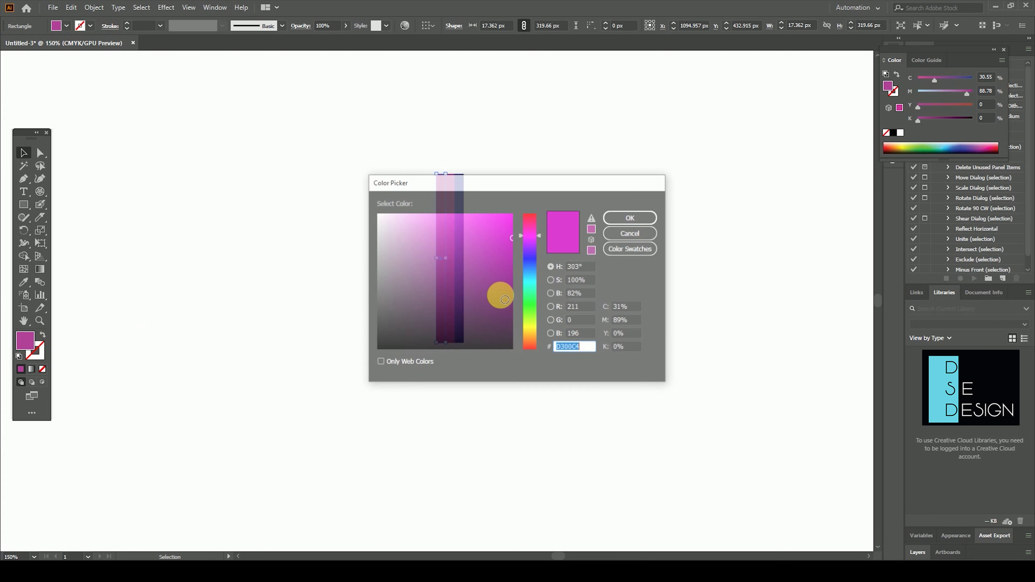
{"action": "left_click", "coordinate": [530, 312]}
{"action": "left_click", "coordinate": [512, 272]}
{"action": "left_click", "coordinate": [512, 241]}
{"action": "left_click", "coordinate": [631, 218]}
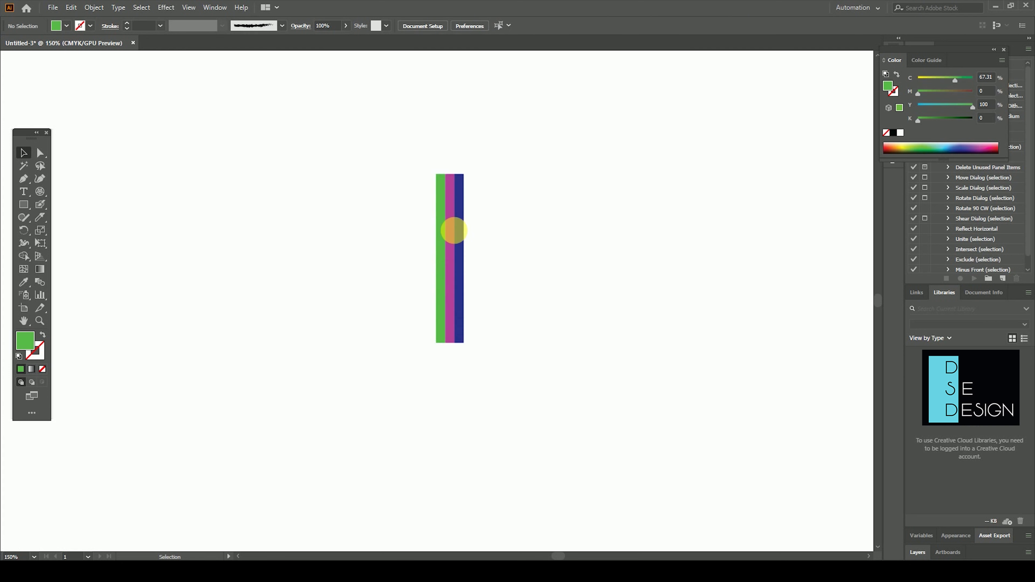
Step: Add a bright orange stripe copy on the far left, then select all four stripes
{"action": "left_click_drag", "start_coordinate": [441, 230], "coordinate": [432, 234]}
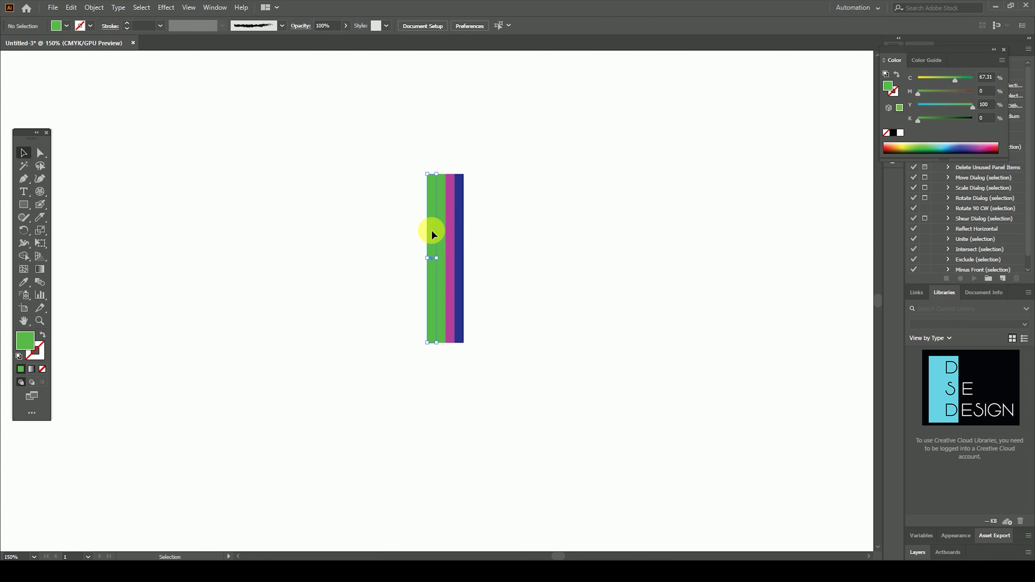
{"action": "double_click", "coordinate": [25, 341]}
{"action": "left_click_drag", "start_coordinate": [529, 321], "coordinate": [529, 335]}
{"action": "left_click", "coordinate": [512, 224]}
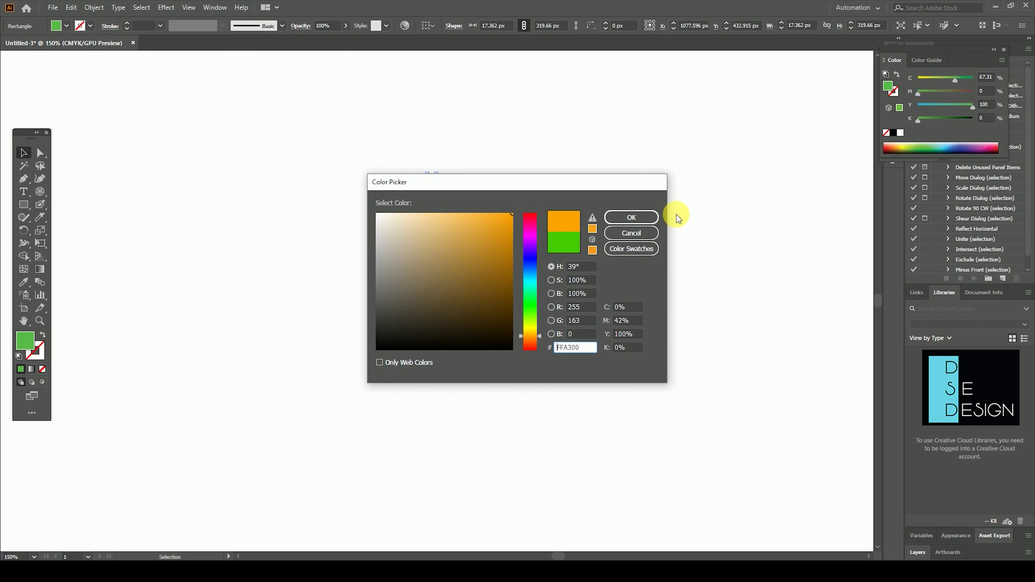
{"action": "left_click", "coordinate": [632, 218]}
{"action": "key", "text": "ctrl+a"}
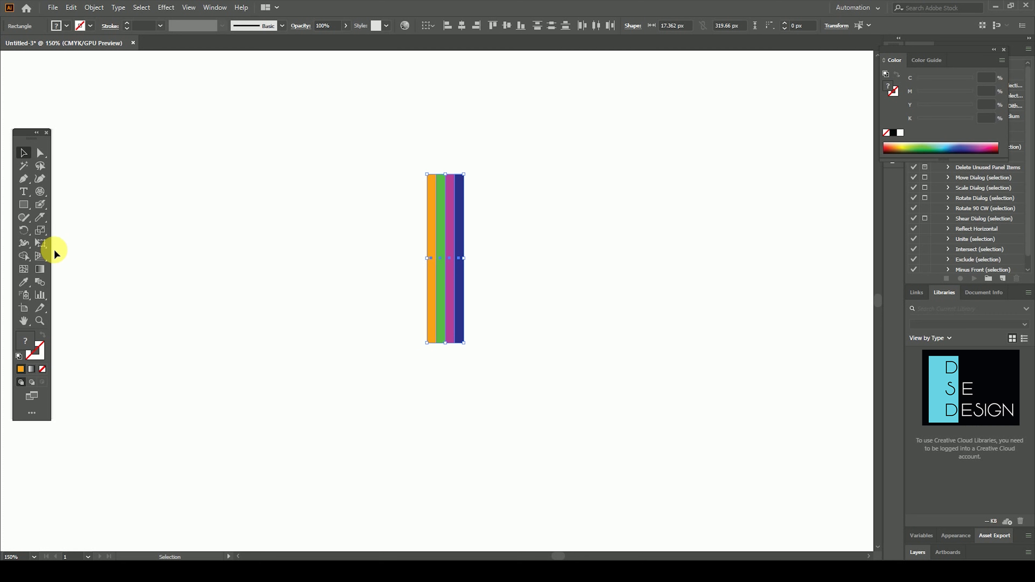
Step: Rotate copies of the four stripes around a centre below them, repeating with Ctrl+D into a sunburst
{"action": "left_click", "coordinate": [23, 230]}
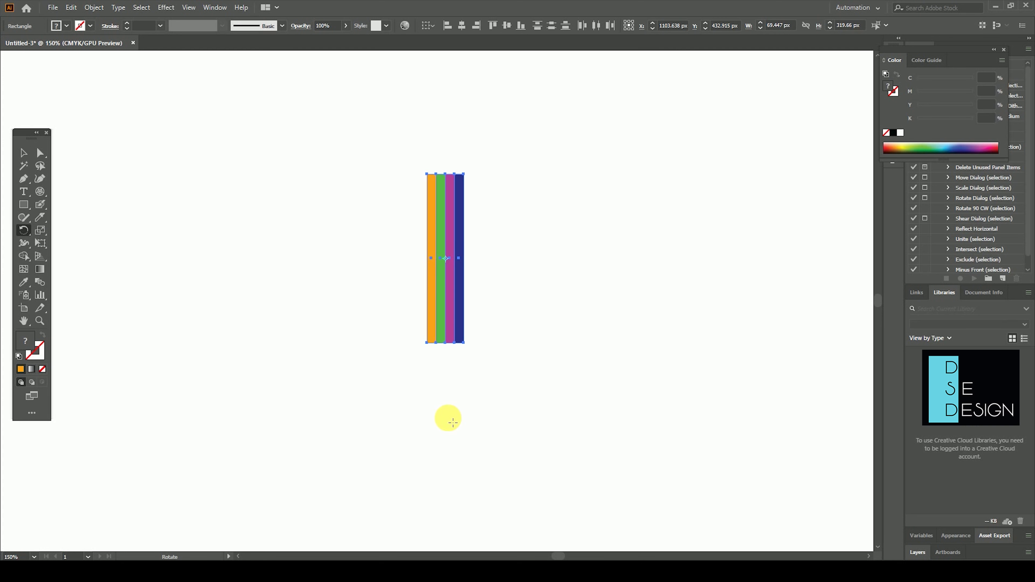
{"action": "left_click", "coordinate": [447, 419]}
{"action": "mouse_move", "coordinate": [439, 282]}
{"action": "left_mouse_down"}
{"action": "mouse_move", "coordinate": [390, 288]}
{"action": "mouse_move", "coordinate": [477, 280]}
{"action": "left_mouse_up"}
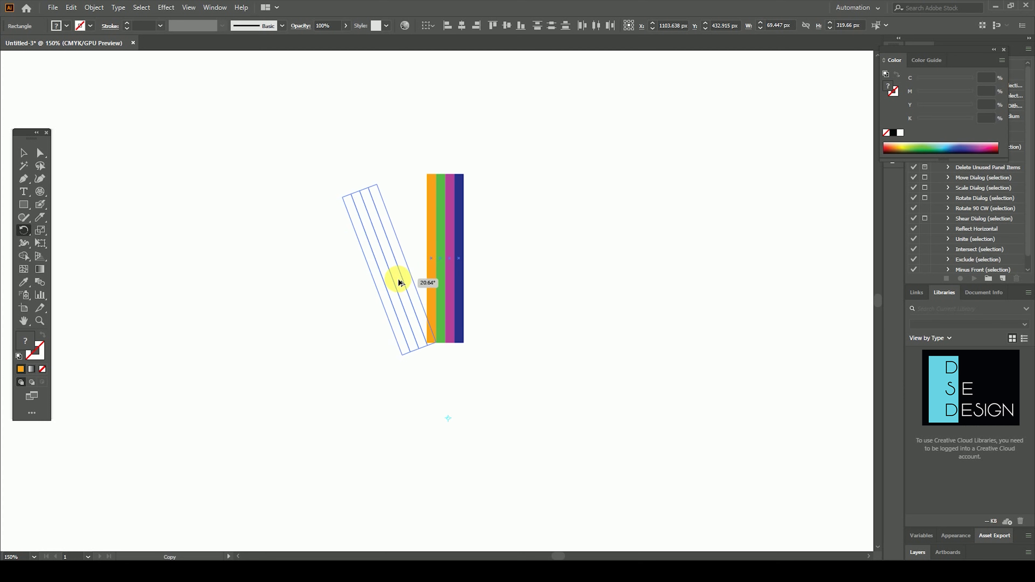
{"action": "mouse_move", "coordinate": [477, 280]}
{"action": "left_mouse_down"}
{"action": "mouse_move", "coordinate": [446, 266]}
{"action": "mouse_move", "coordinate": [375, 278]}
{"action": "left_mouse_up"}
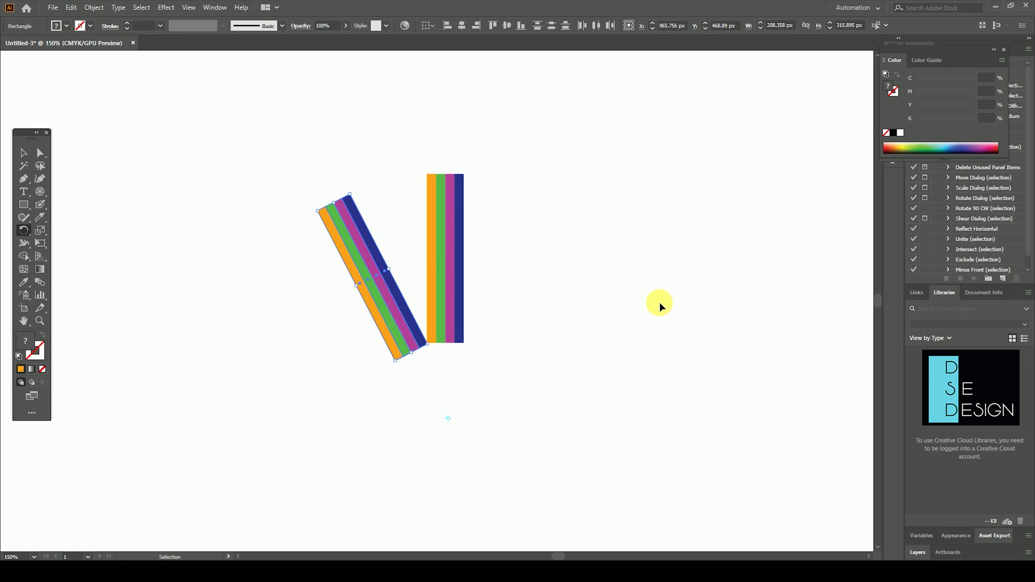
{"action": "key", "text": "ctrl+d"}
{"action": "key", "text": "ctrl+d"}
{"action": "key", "text": "ctrl+d"}
{"action": "key", "text": "ctrl+d"}
{"action": "key", "text": "ctrl+d"}
{"action": "key", "text": "ctrl+d"}
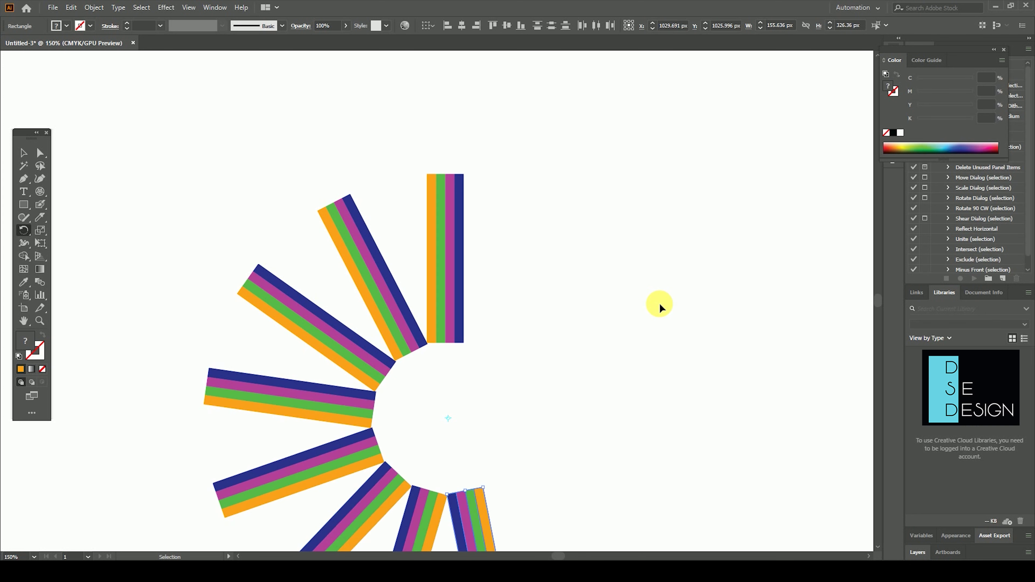
{"action": "key", "text": "ctrl+d"}
{"action": "key", "text": "ctrl+d"}
{"action": "key", "text": "ctrl+d"}
{"action": "key", "text": "ctrl+d"}
{"action": "key", "text": "ctrl+d"}
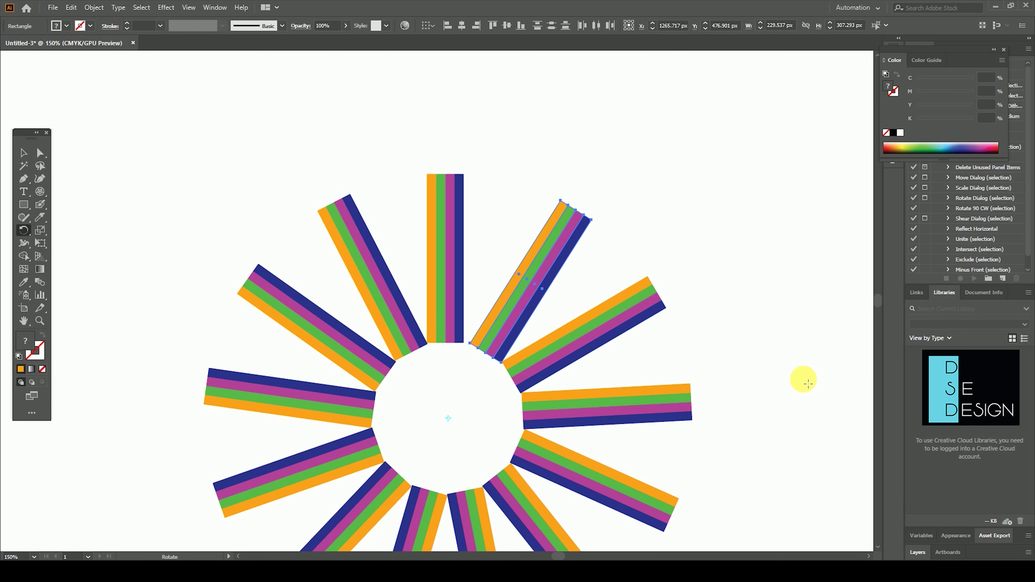
{"action": "mouse_move", "coordinate": [734, 472]}
{"action": "left_mouse_down"}
{"action": "mouse_move", "coordinate": [738, 395]}
{"action": "mouse_move", "coordinate": [722, 428]}
{"action": "left_mouse_up"}
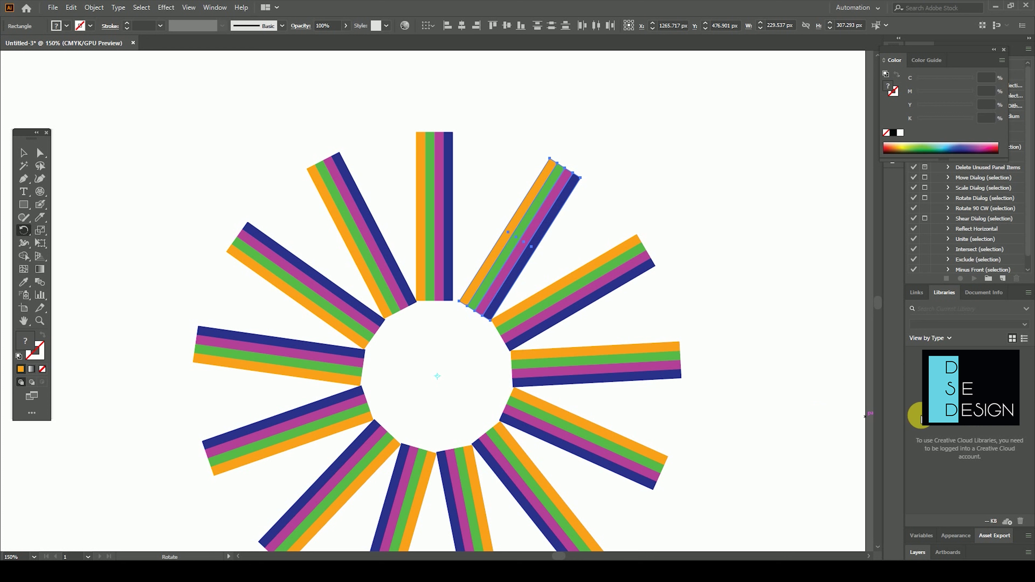
{"action": "left_click", "coordinate": [24, 153]}
{"action": "left_click", "coordinate": [731, 171]}
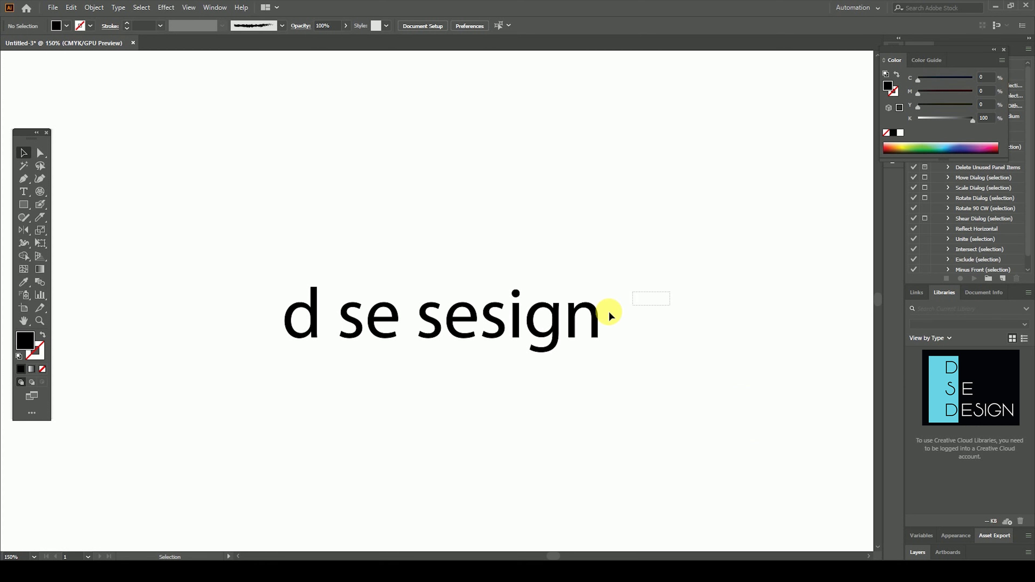
Step: Reflect a flipped copy of the 'd se sesign' text straight down beneath the original
{"action": "left_click", "coordinate": [428, 351]}
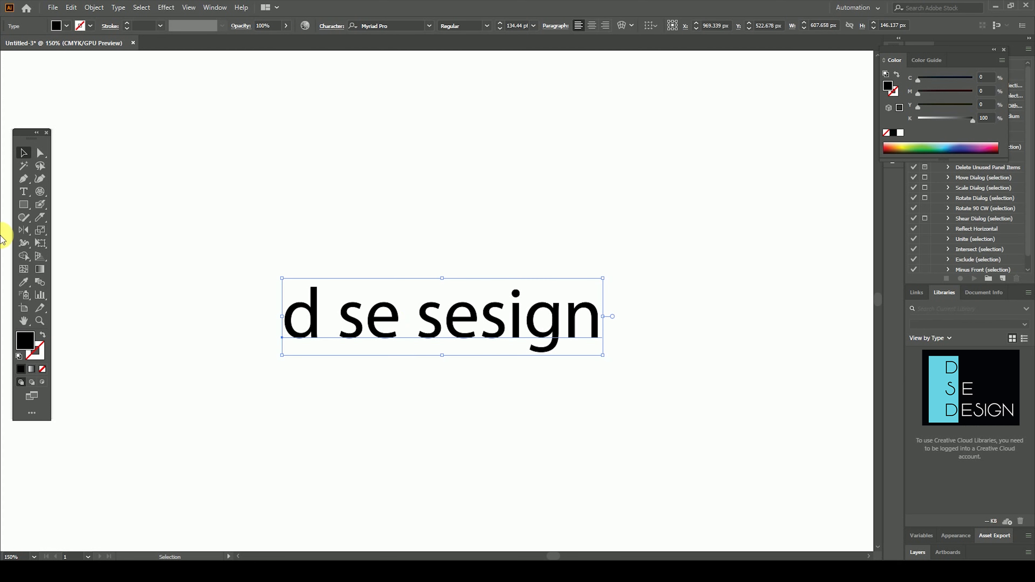
{"action": "left_click", "coordinate": [23, 230]}
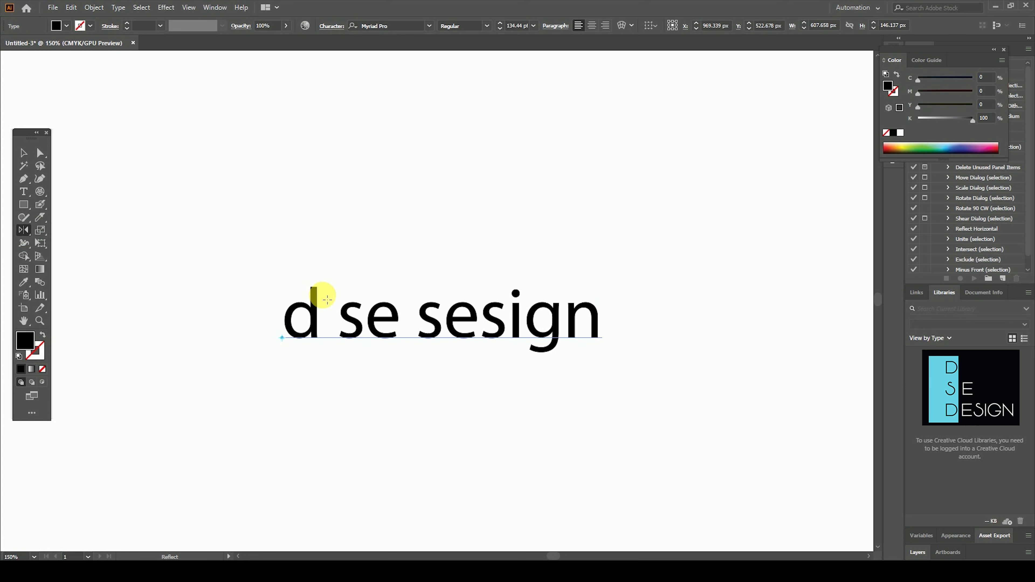
{"action": "left_click_drag", "start_coordinate": [349, 311], "coordinate": [354, 380]}
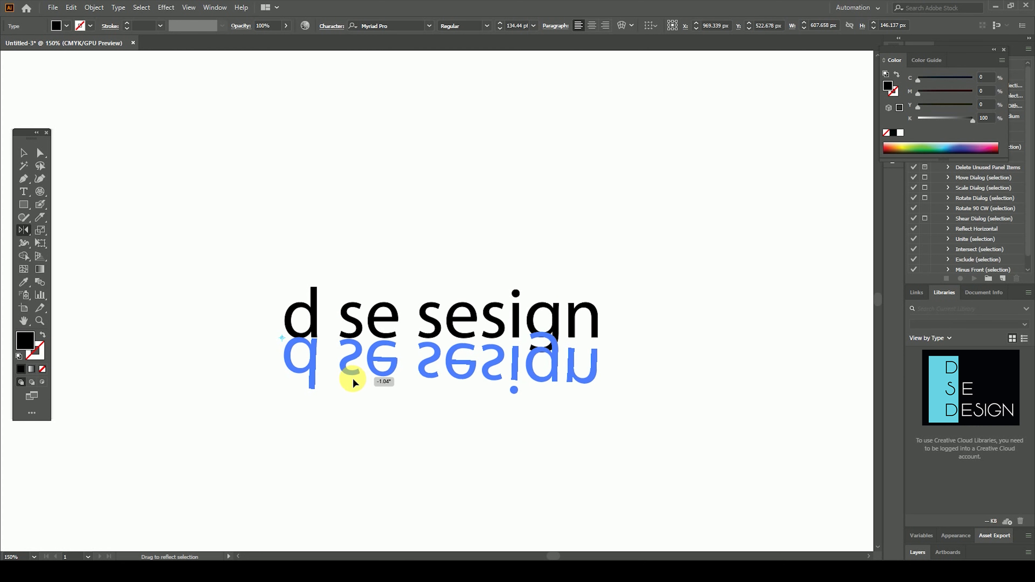
{"action": "left_click_drag", "start_coordinate": [353, 376], "coordinate": [353, 374]}
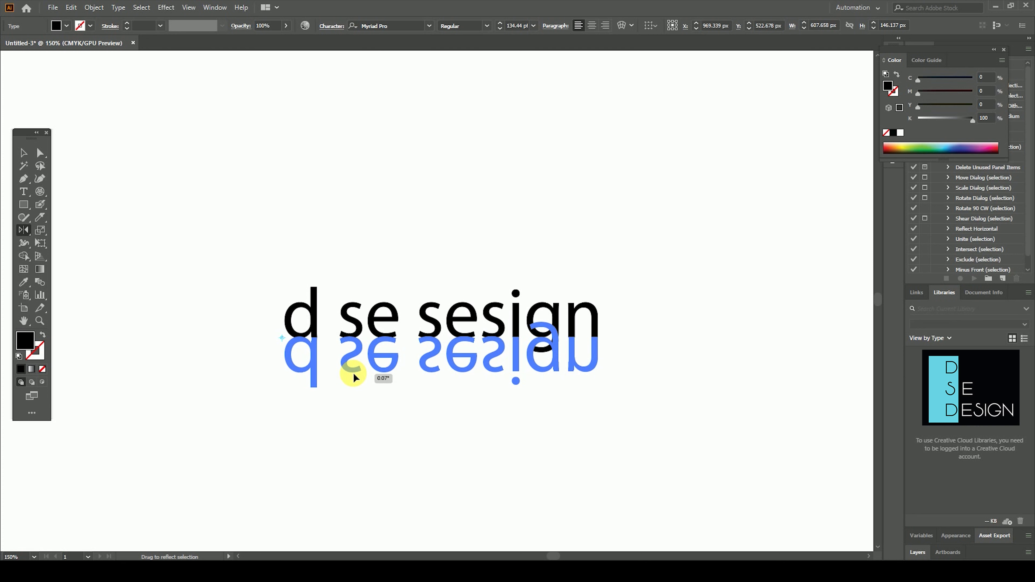
{"action": "left_click_drag", "start_coordinate": [353, 374], "coordinate": [354, 376]}
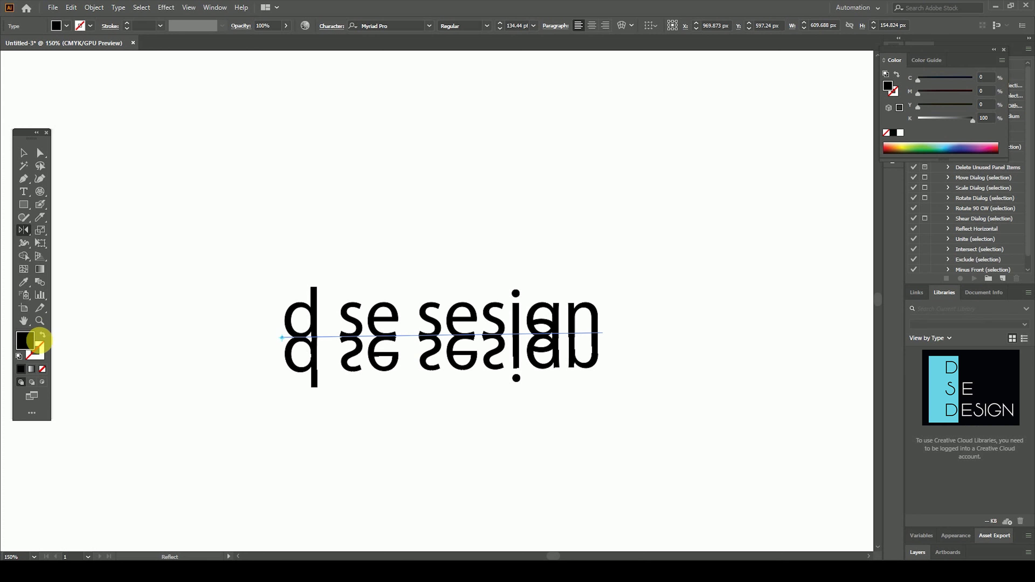
Step: Fill the mirrored copy light grey and move it slightly lower
{"action": "double_click", "coordinate": [25, 340]}
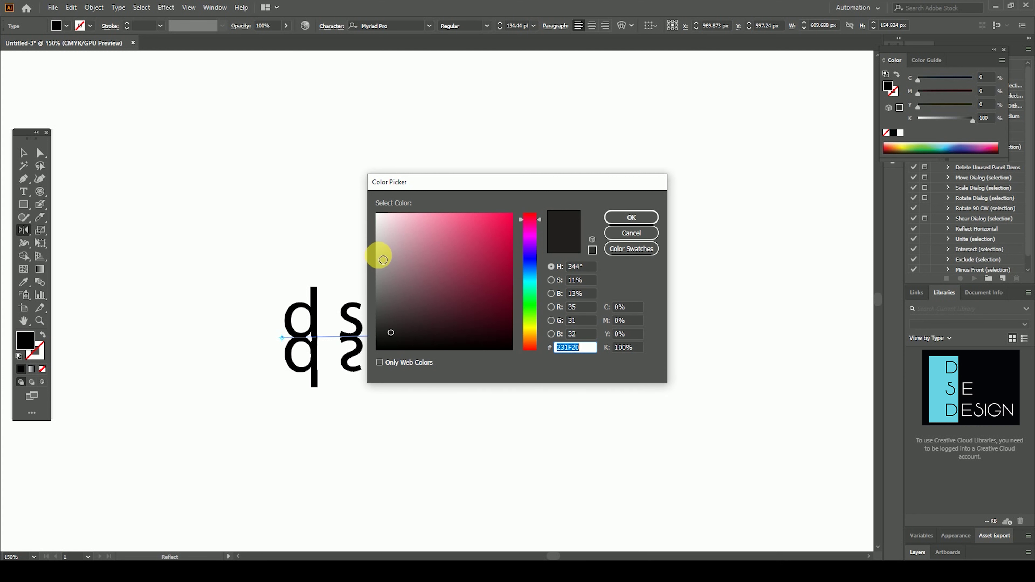
{"action": "left_click", "coordinate": [377, 251]}
{"action": "left_click", "coordinate": [631, 218]}
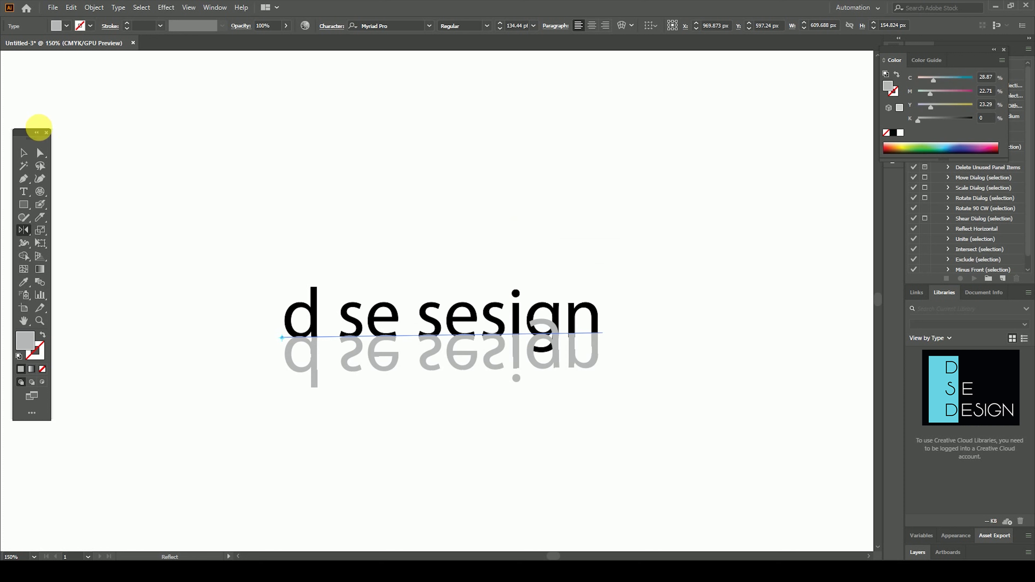
{"action": "left_click", "coordinate": [23, 152]}
{"action": "left_click", "coordinate": [189, 170]}
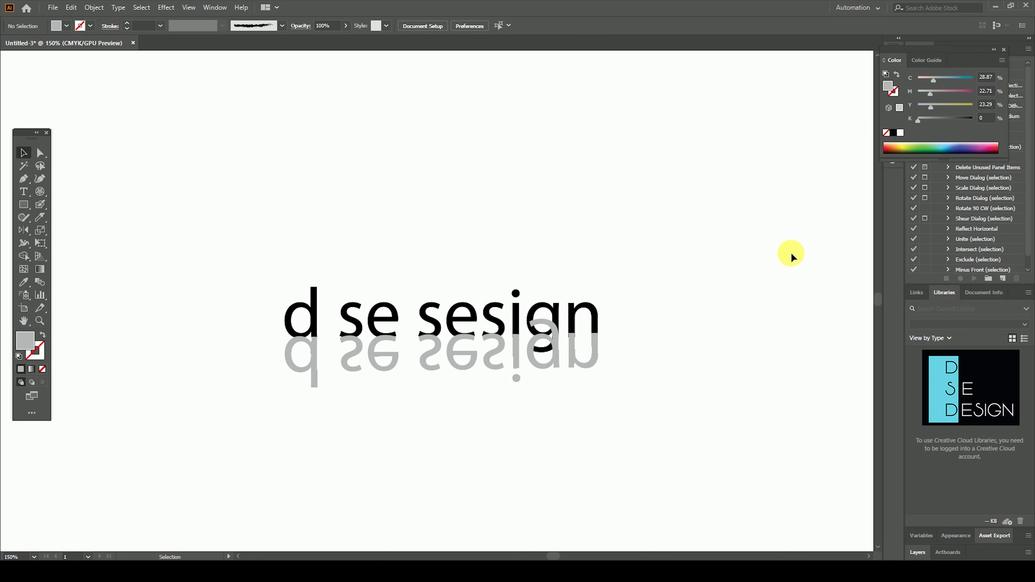
{"action": "left_click_drag", "start_coordinate": [590, 365], "coordinate": [593, 389]}
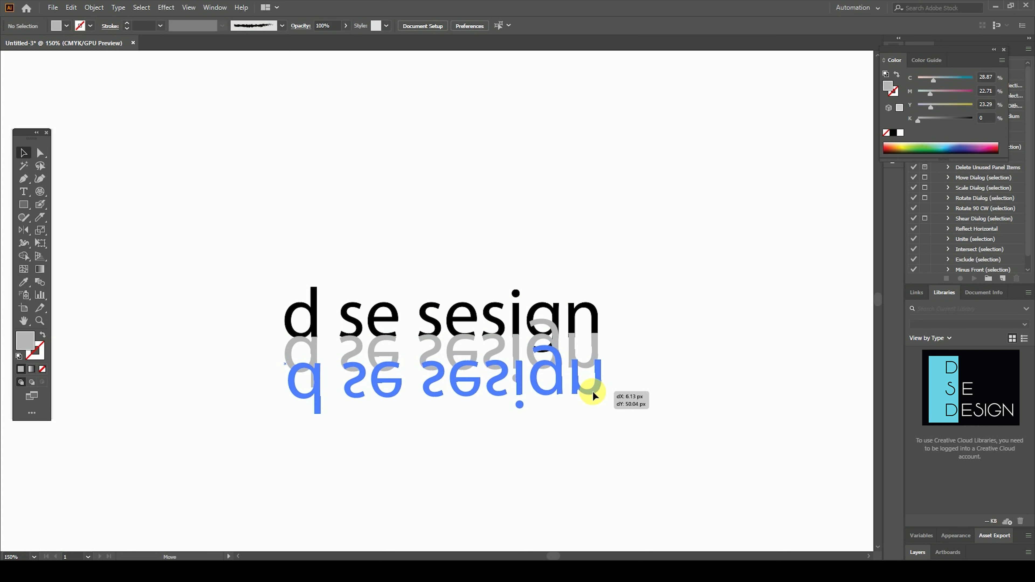
{"action": "left_click", "coordinate": [657, 360]}
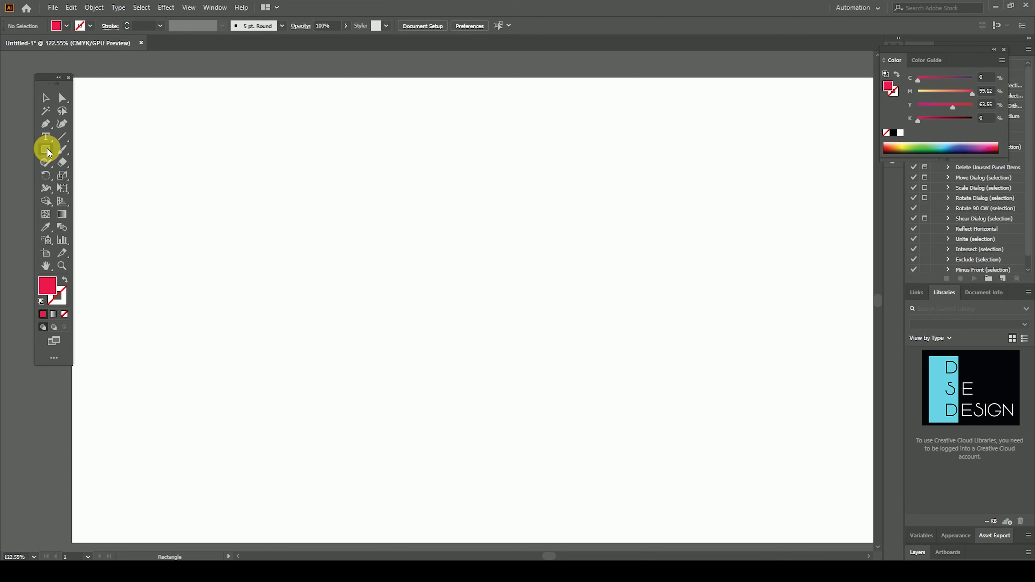
Step: Draw a rectangle and use the Scale Tool to stretch it narrow and tall, then wide and short
{"action": "left_click", "coordinate": [46, 150]}
{"action": "mouse_move", "coordinate": [427, 184]}
{"action": "left_mouse_down"}
{"action": "mouse_move", "coordinate": [662, 383]}
{"action": "mouse_move", "coordinate": [686, 360]}
{"action": "left_mouse_up"}
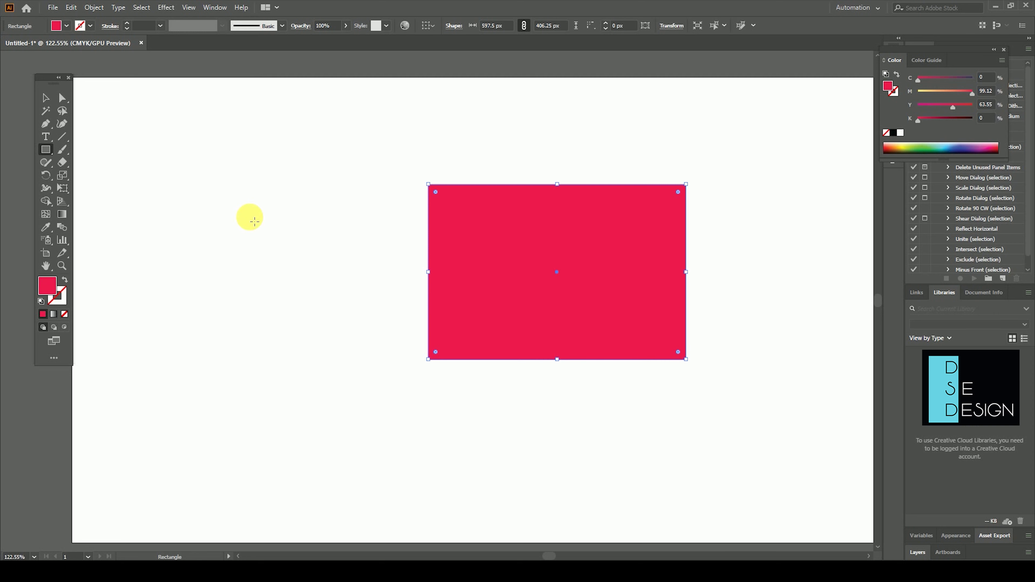
{"action": "left_click_drag", "start_coordinate": [62, 175], "coordinate": [128, 181]}
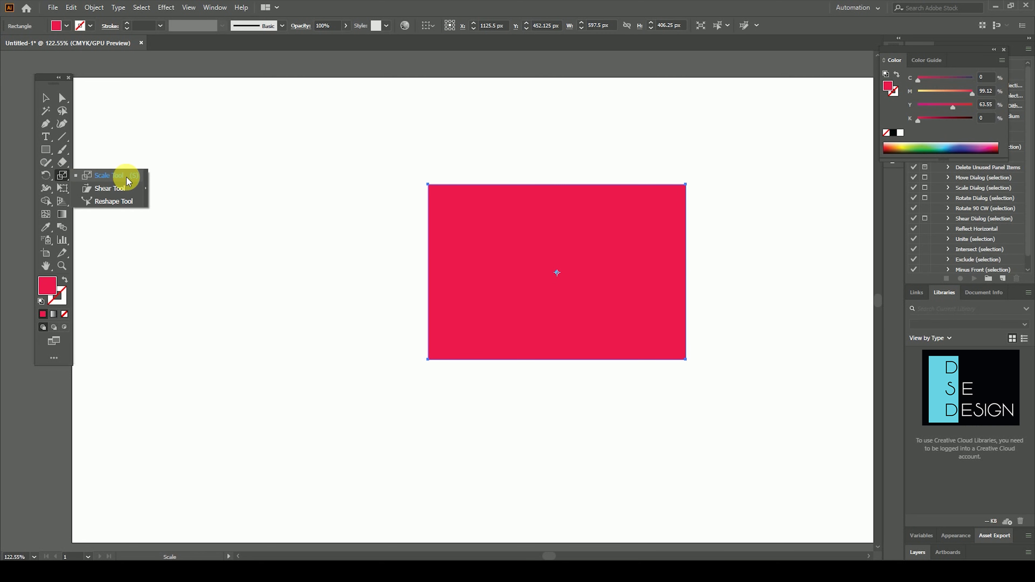
{"action": "left_click", "coordinate": [128, 182]}
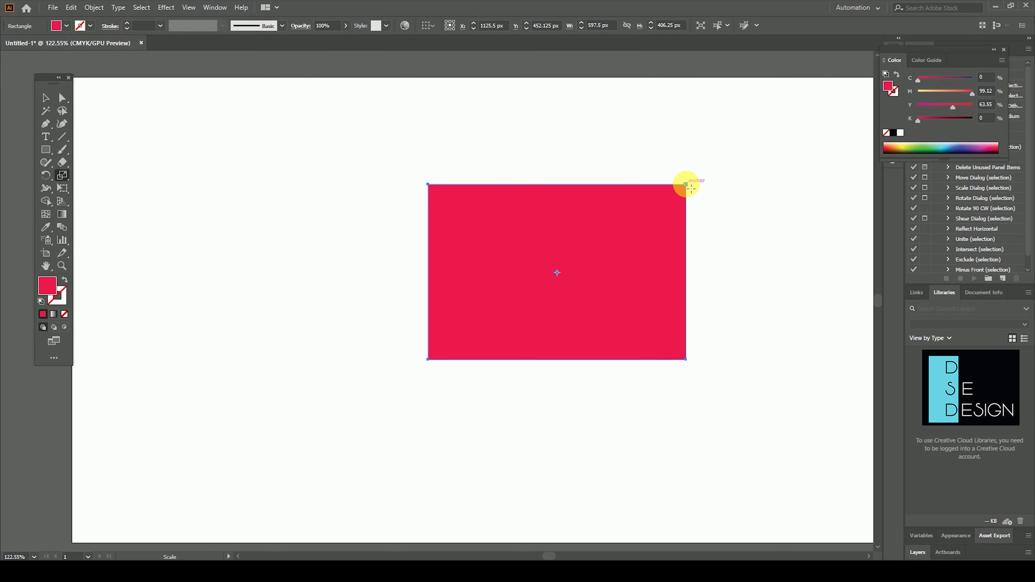
{"action": "left_click_drag", "start_coordinate": [689, 187], "coordinate": [636, 425]}
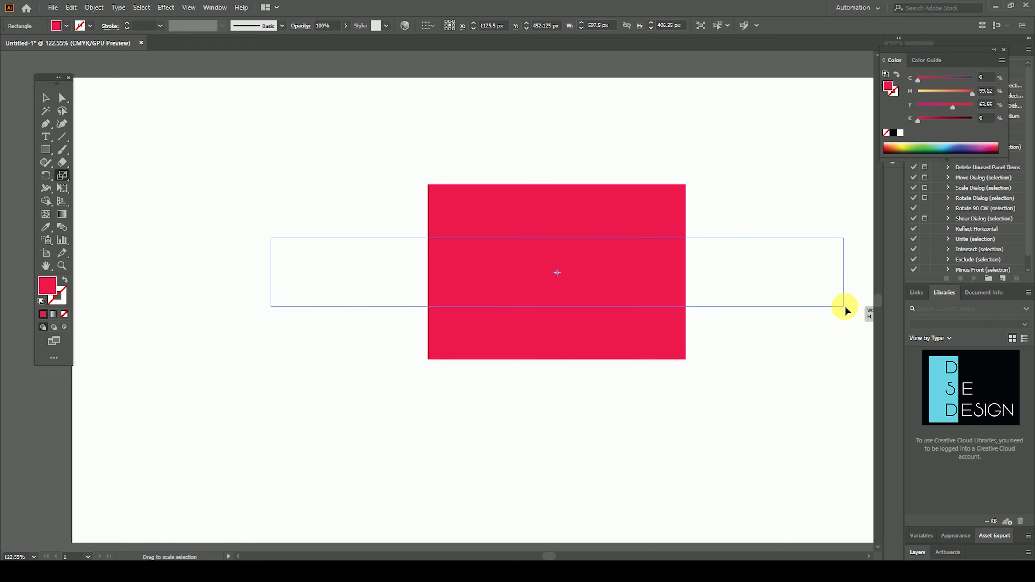
{"action": "left_click_drag", "start_coordinate": [636, 424], "coordinate": [628, 414]}
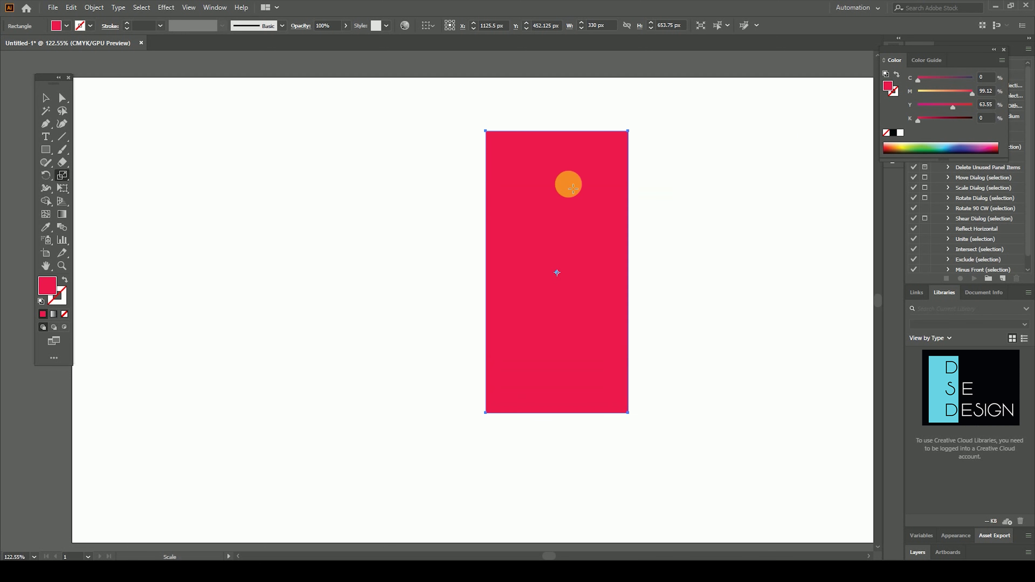
{"action": "mouse_move", "coordinate": [558, 130]}
{"action": "left_mouse_down"}
{"action": "mouse_move", "coordinate": [591, 173]}
{"action": "mouse_move", "coordinate": [514, 254]}
{"action": "mouse_move", "coordinate": [513, 233]}
{"action": "left_mouse_up"}
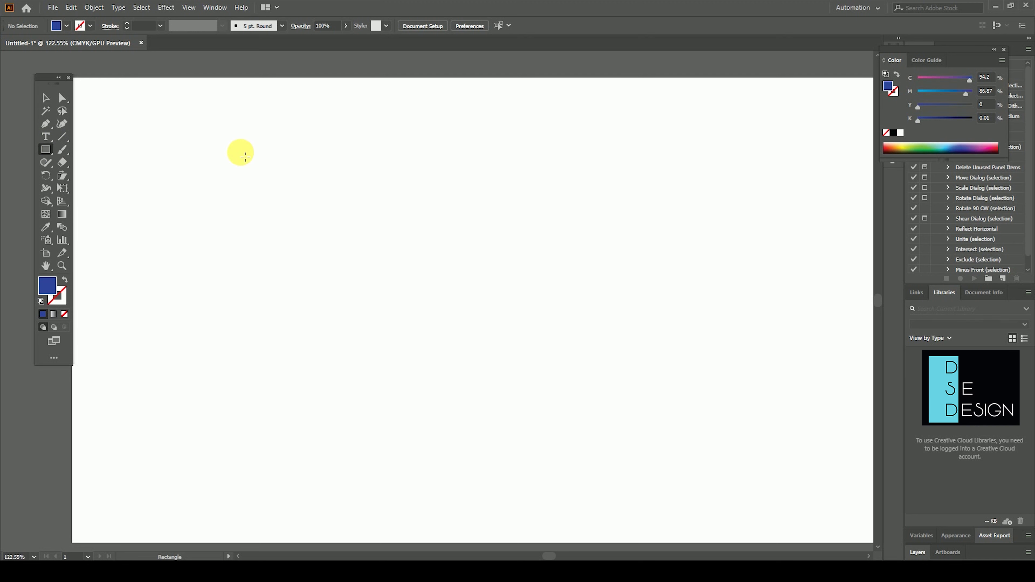
Step: Draw a tall blue rectangle, shear it into a slanted parallelogram, and place a copy to its left
{"action": "left_click_drag", "start_coordinate": [526, 174], "coordinate": [584, 390]}
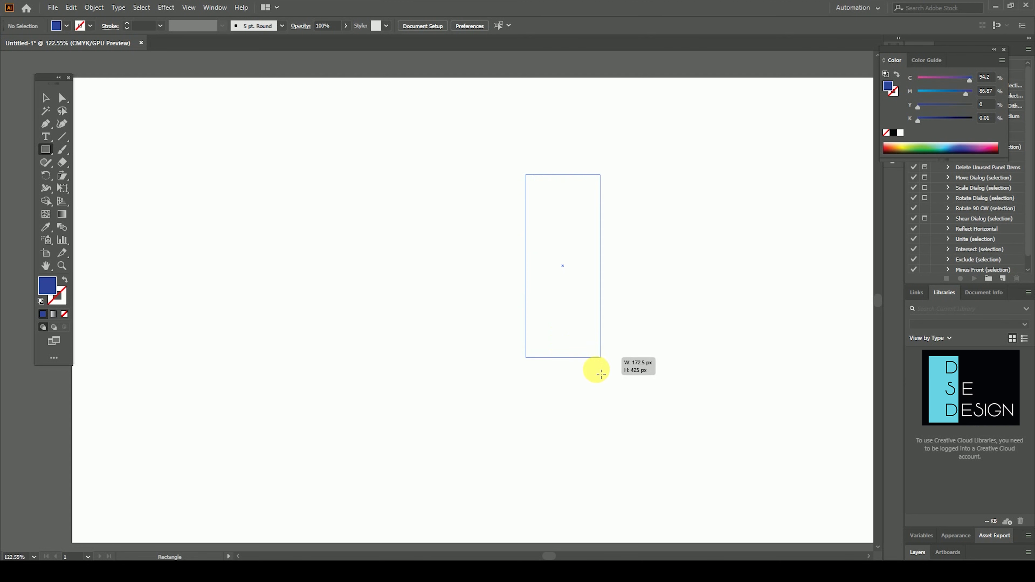
{"action": "left_click_drag", "start_coordinate": [62, 175], "coordinate": [107, 191]}
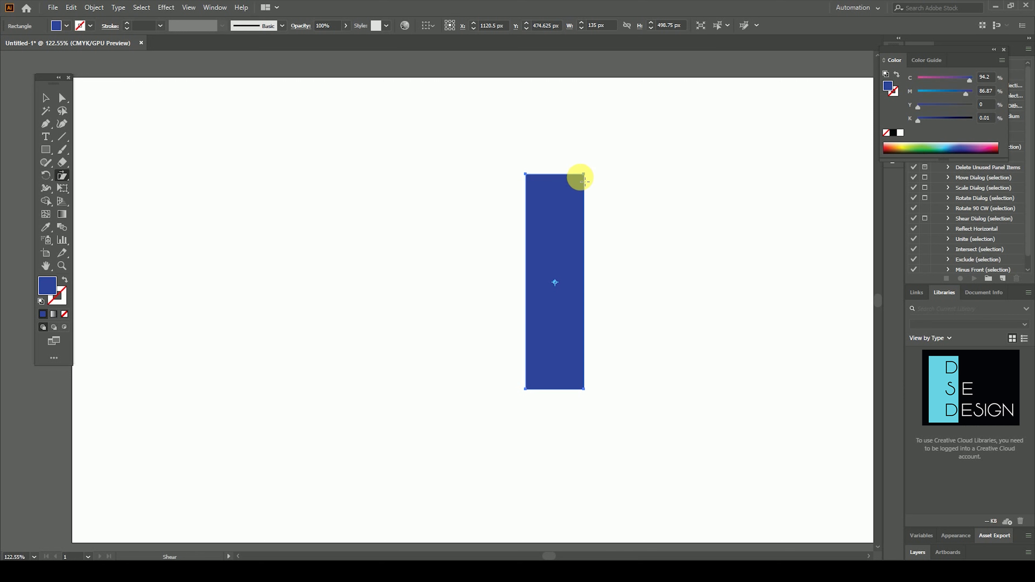
{"action": "mouse_move", "coordinate": [586, 175]}
{"action": "left_mouse_down"}
{"action": "mouse_move", "coordinate": [600, 179]}
{"action": "mouse_move", "coordinate": [446, 201]}
{"action": "mouse_move", "coordinate": [613, 197]}
{"action": "mouse_move", "coordinate": [684, 287]}
{"action": "mouse_move", "coordinate": [718, 251]}
{"action": "mouse_move", "coordinate": [656, 164]}
{"action": "mouse_move", "coordinate": [613, 157]}
{"action": "mouse_move", "coordinate": [657, 173]}
{"action": "mouse_move", "coordinate": [635, 230]}
{"action": "mouse_move", "coordinate": [549, 194]}
{"action": "mouse_move", "coordinate": [527, 199]}
{"action": "mouse_move", "coordinate": [540, 199]}
{"action": "mouse_move", "coordinate": [536, 187]}
{"action": "left_mouse_up"}
{"action": "left_click", "coordinate": [46, 97]}
{"action": "mouse_move", "coordinate": [555, 261]}
{"action": "left_mouse_down"}
{"action": "mouse_move", "coordinate": [423, 261]}
{"action": "mouse_move", "coordinate": [492, 297]}
{"action": "left_mouse_up"}
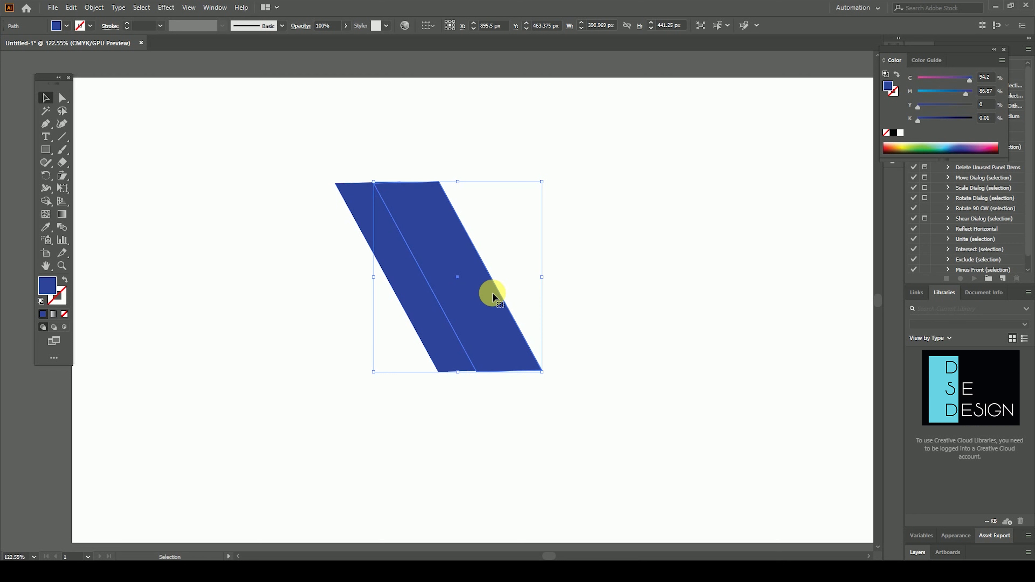
Step: Reflect the copied parallelogram vertically and fill it with red FF0000
{"action": "right_click", "coordinate": [493, 292]}
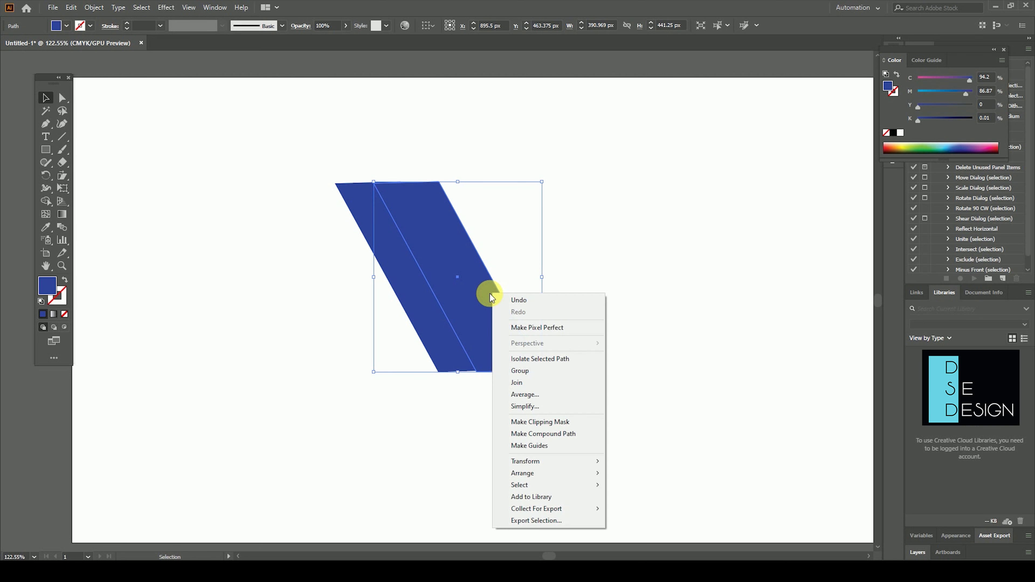
{"action": "mouse_move", "coordinate": [550, 461]}
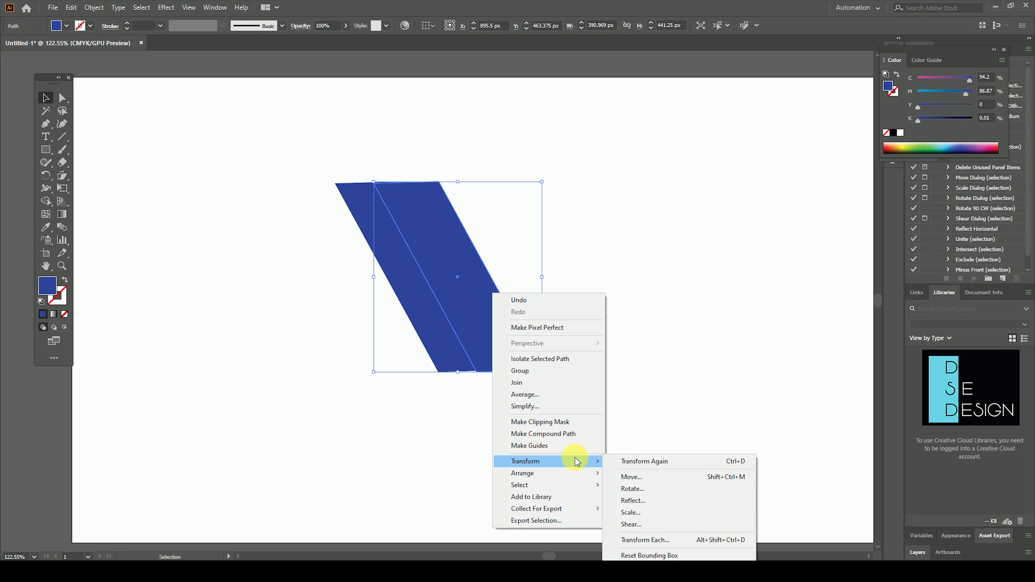
{"action": "left_click", "coordinate": [657, 502]}
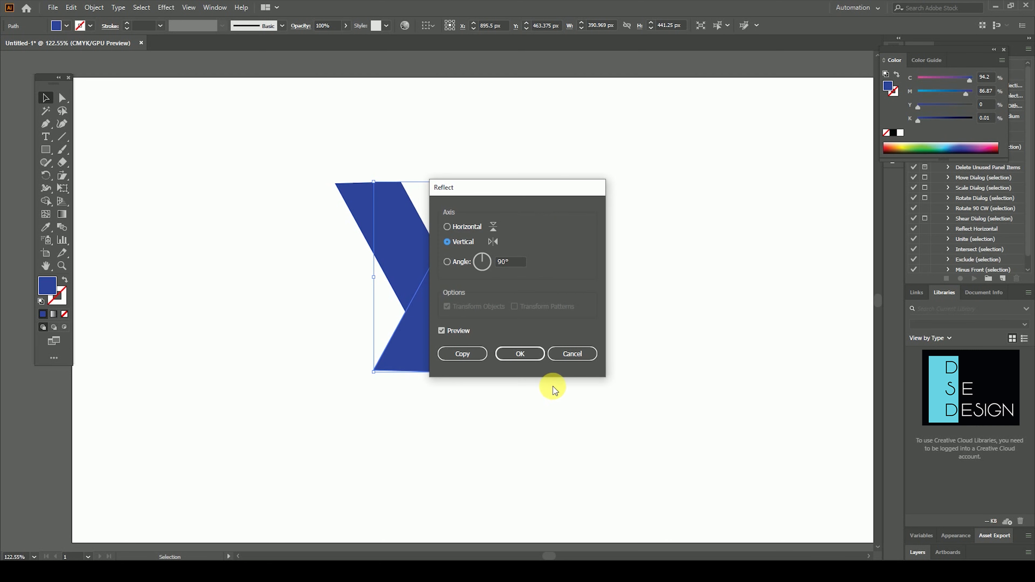
{"action": "left_click", "coordinate": [529, 353]}
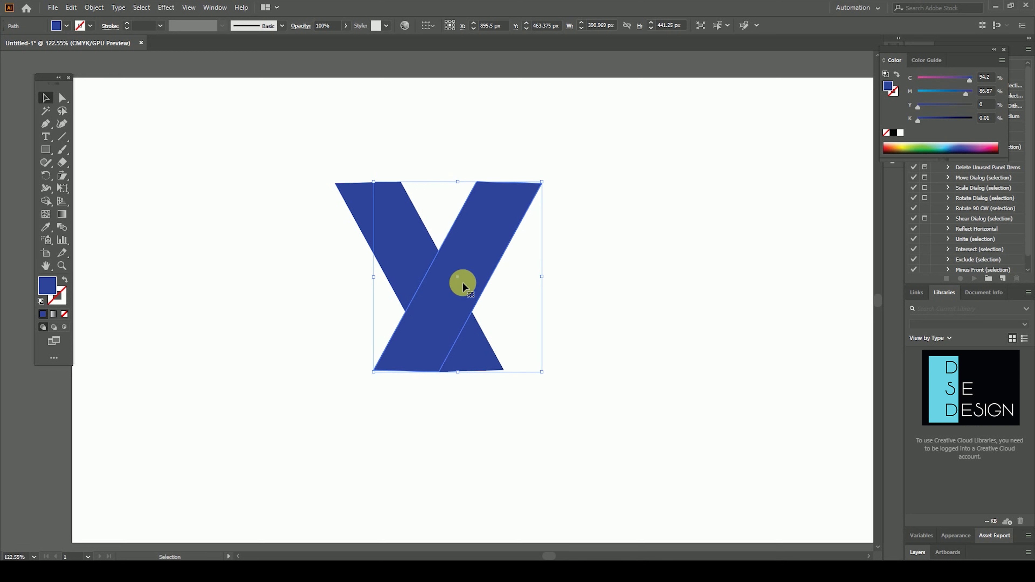
{"action": "double_click", "coordinate": [43, 281]}
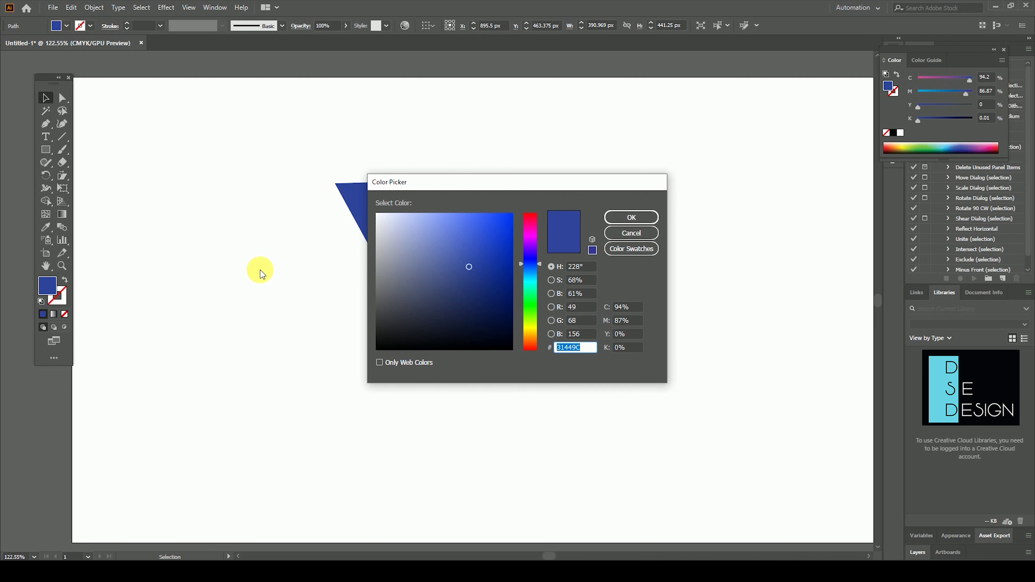
{"action": "left_click", "coordinate": [530, 214]}
{"action": "left_click_drag", "start_coordinate": [485, 245], "coordinate": [530, 198]}
{"action": "left_click", "coordinate": [650, 216]}
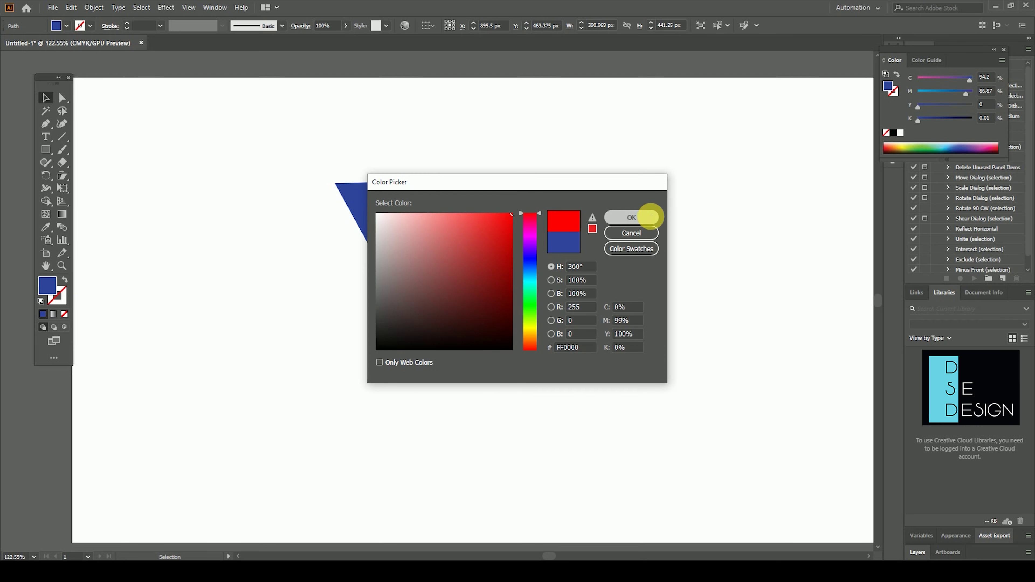
Step: Shift the red shape 180 px right to form the V, then nudge both halves down-left
{"action": "left_click_drag", "start_coordinate": [491, 245], "coordinate": [568, 249]}
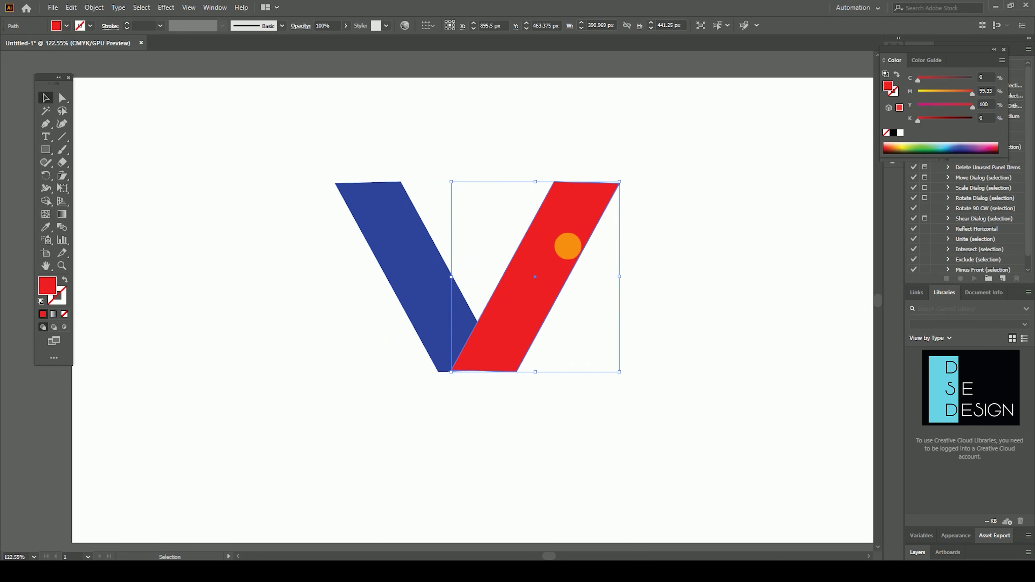
{"action": "left_click", "coordinate": [702, 272]}
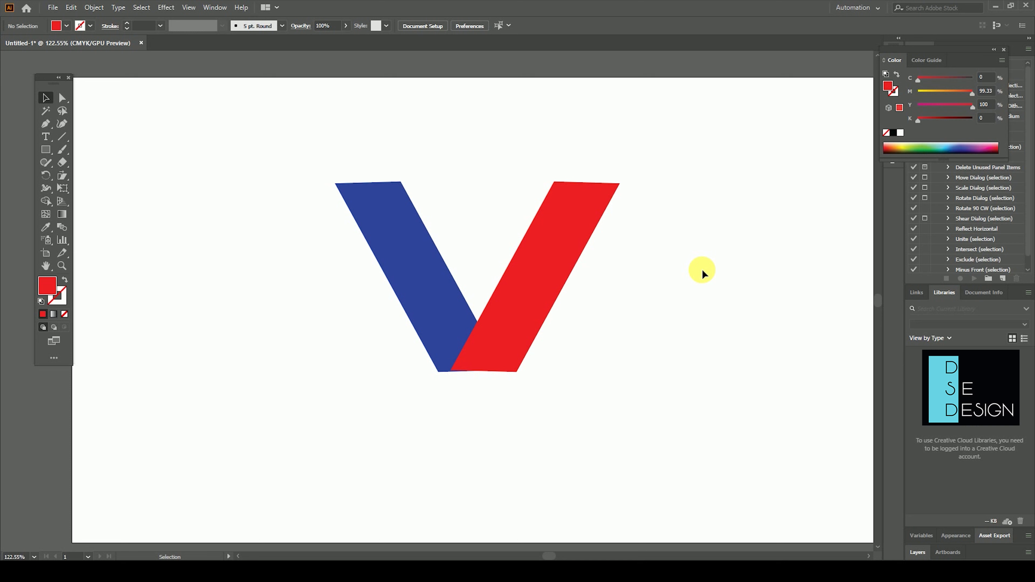
{"action": "left_click_drag", "start_coordinate": [714, 261], "coordinate": [270, 349]}
{"action": "left_click_drag", "start_coordinate": [546, 302], "coordinate": [527, 321]}
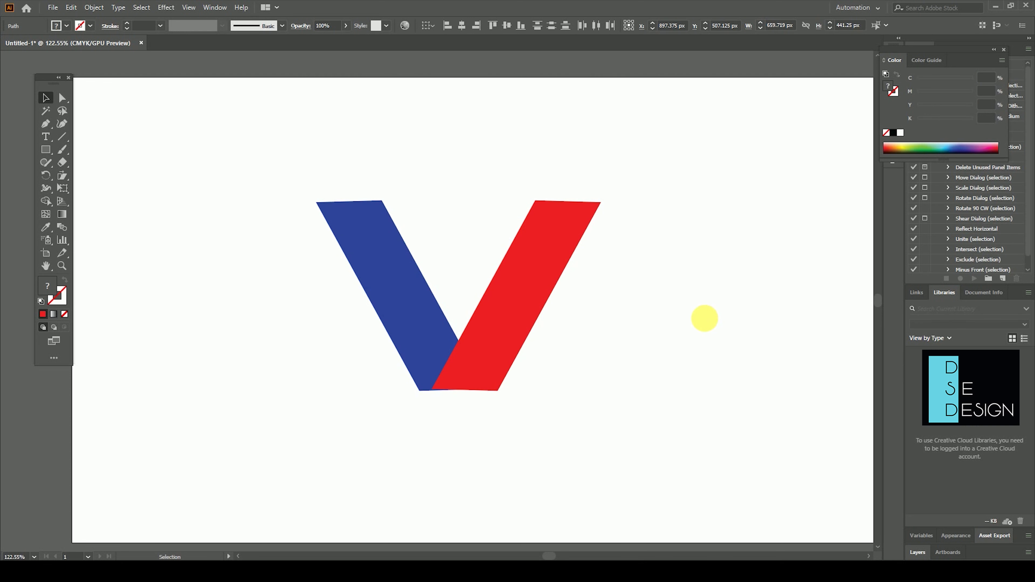
{"action": "left_click", "coordinate": [704, 318]}
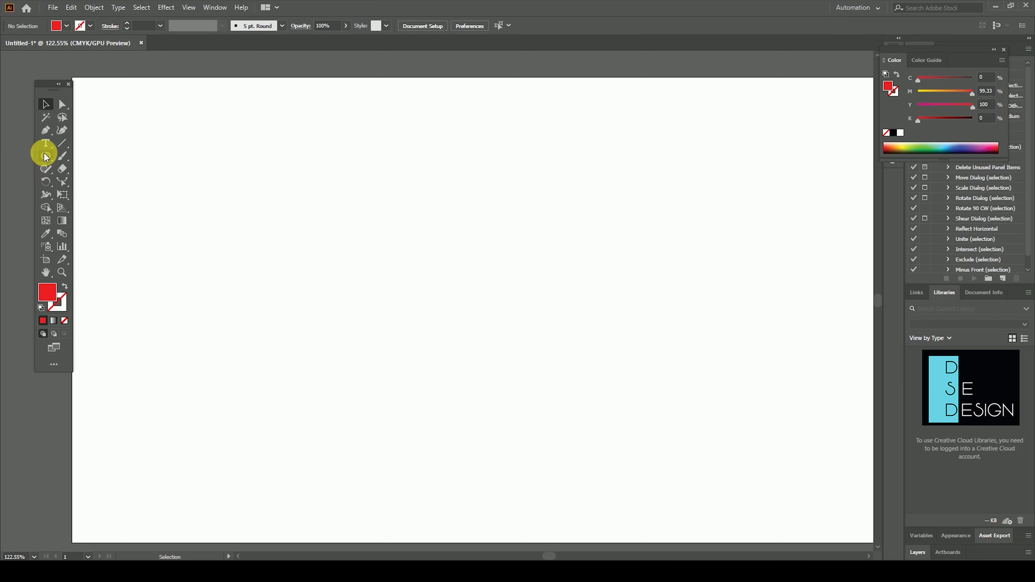
Step: Draw a large red circle mid-artboard and nudge it slightly right with the Reshape tool
{"action": "left_click_drag", "start_coordinate": [317, 169], "coordinate": [594, 435]}
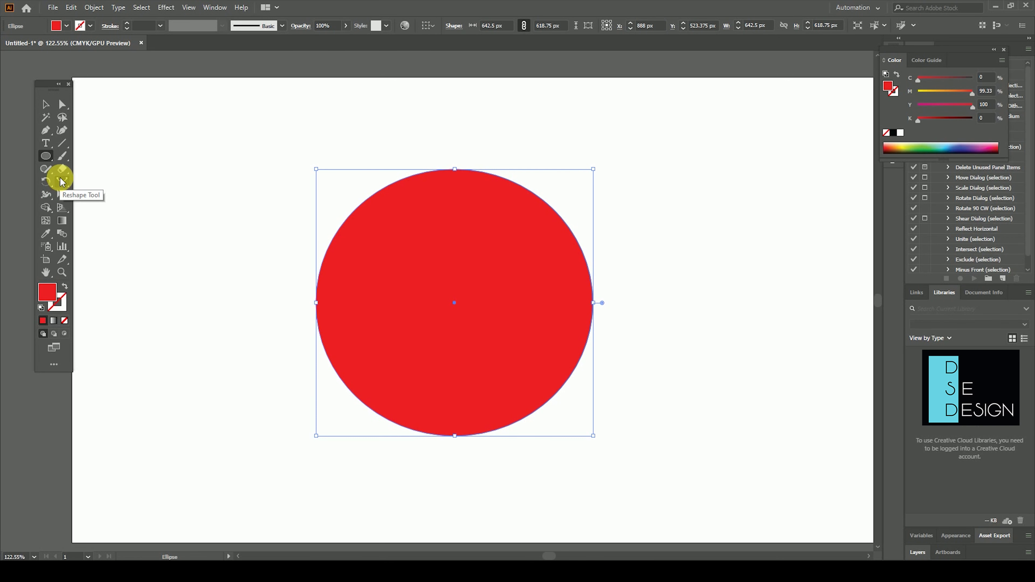
{"action": "left_click_drag", "start_coordinate": [61, 183], "coordinate": [131, 214]}
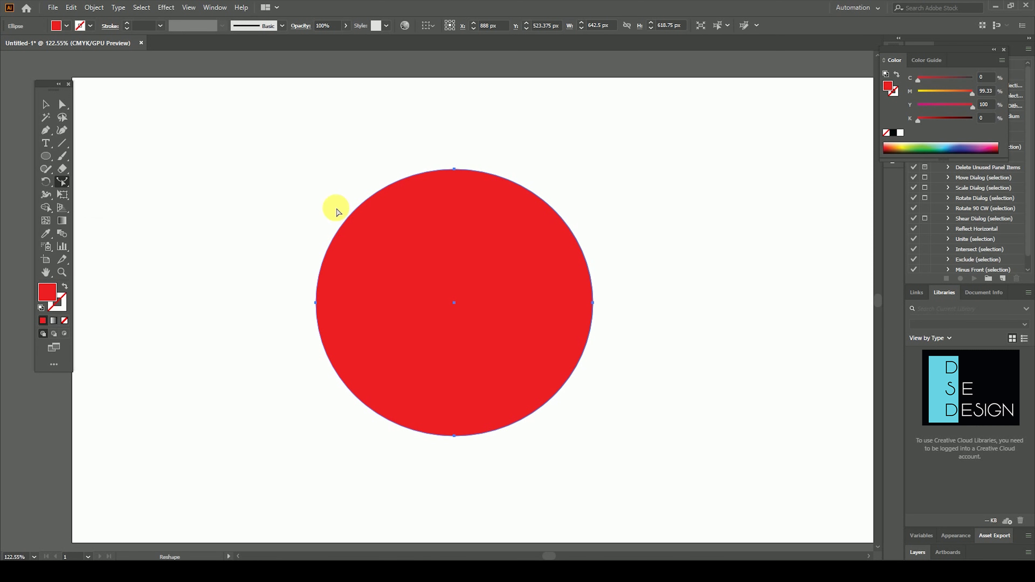
{"action": "left_click_drag", "start_coordinate": [307, 304], "coordinate": [325, 305]}
{"action": "left_click_drag", "start_coordinate": [423, 162], "coordinate": [509, 197]}
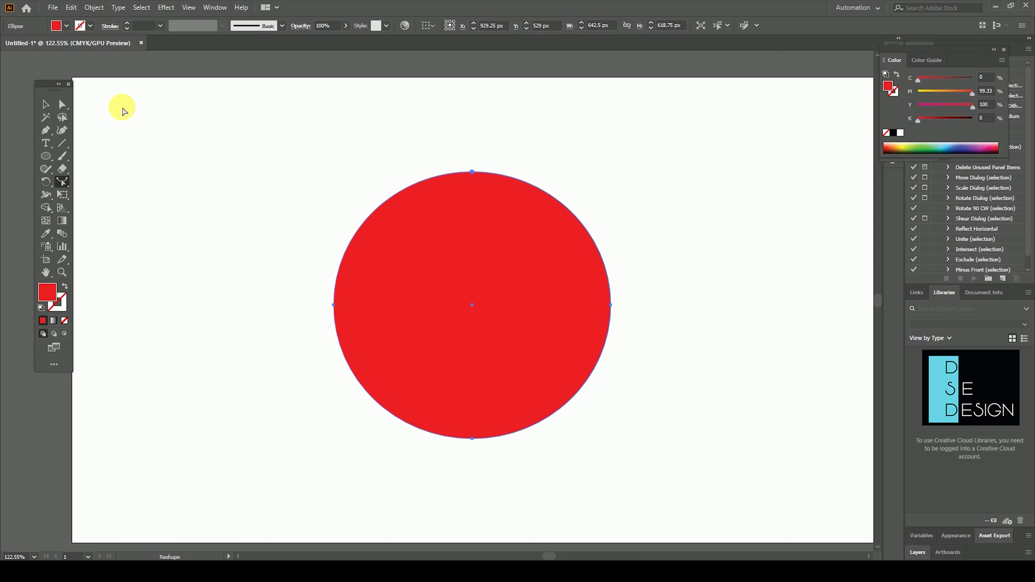
Step: Drag the circle's top anchor down to bend it into a crescent
{"action": "left_click", "coordinate": [64, 105]}
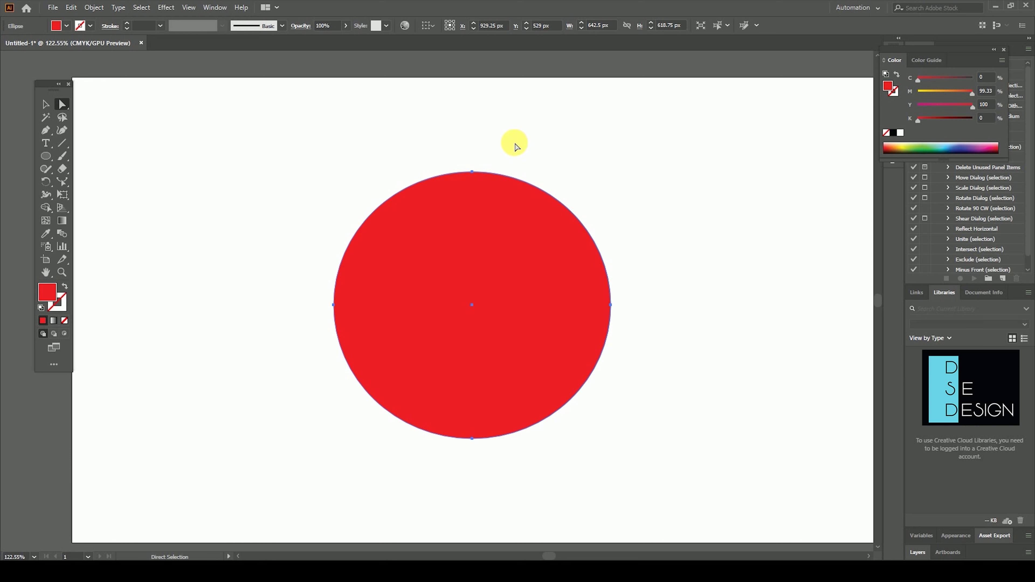
{"action": "left_click", "coordinate": [472, 172]}
{"action": "left_click_drag", "start_coordinate": [472, 173], "coordinate": [472, 358]}
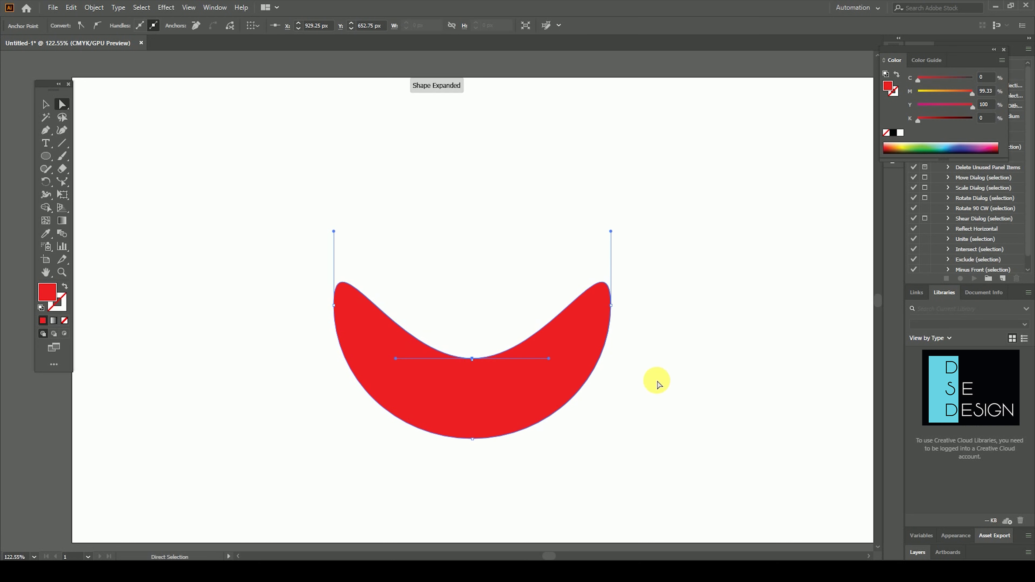
{"action": "left_click", "coordinate": [453, 377]}
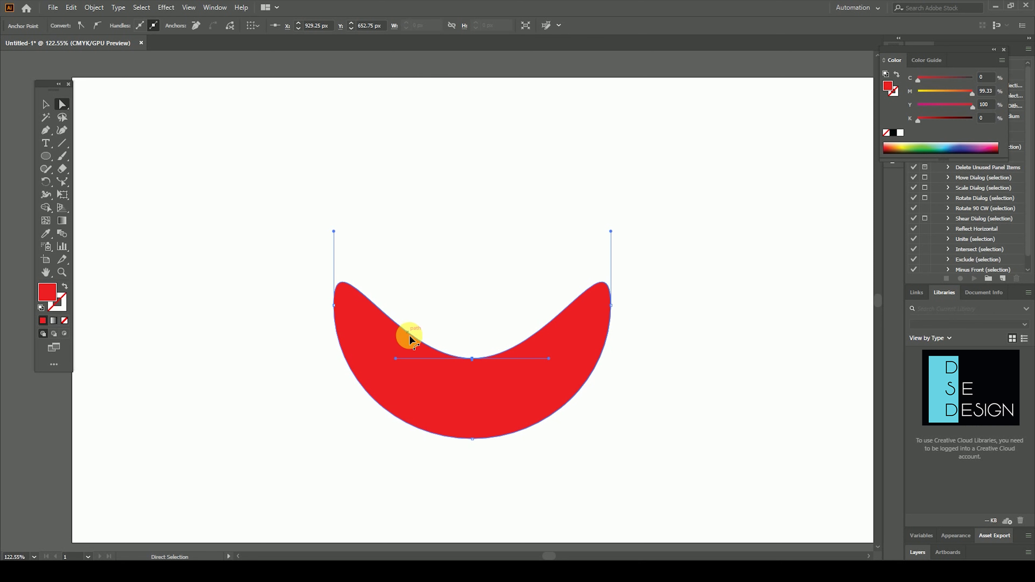
Step: Add a point on the crescent's inner edge and pull it up into a tall rounded lobe
{"action": "left_click", "coordinate": [62, 181]}
{"action": "left_click_drag", "start_coordinate": [366, 312], "coordinate": [397, 328]}
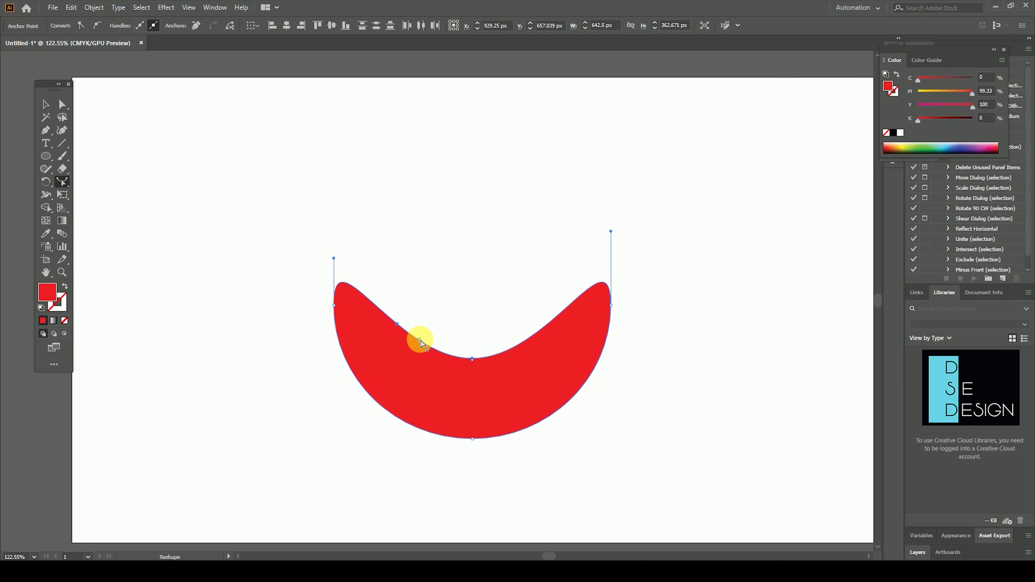
{"action": "left_click", "coordinate": [422, 342]}
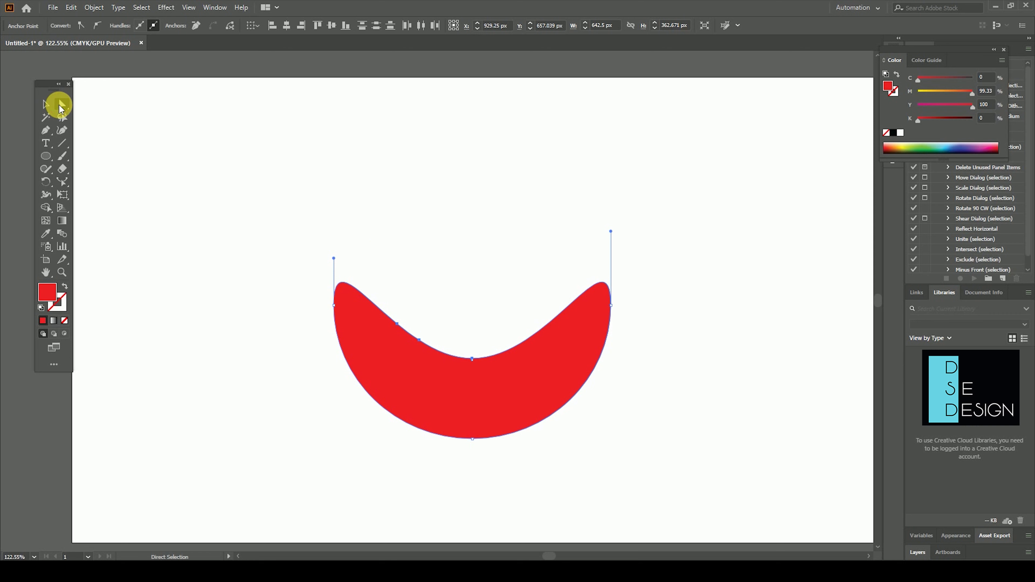
{"action": "mouse_move", "coordinate": [459, 297]}
{"action": "left_mouse_down"}
{"action": "mouse_move", "coordinate": [394, 358]}
{"action": "mouse_move", "coordinate": [441, 291]}
{"action": "left_mouse_up"}
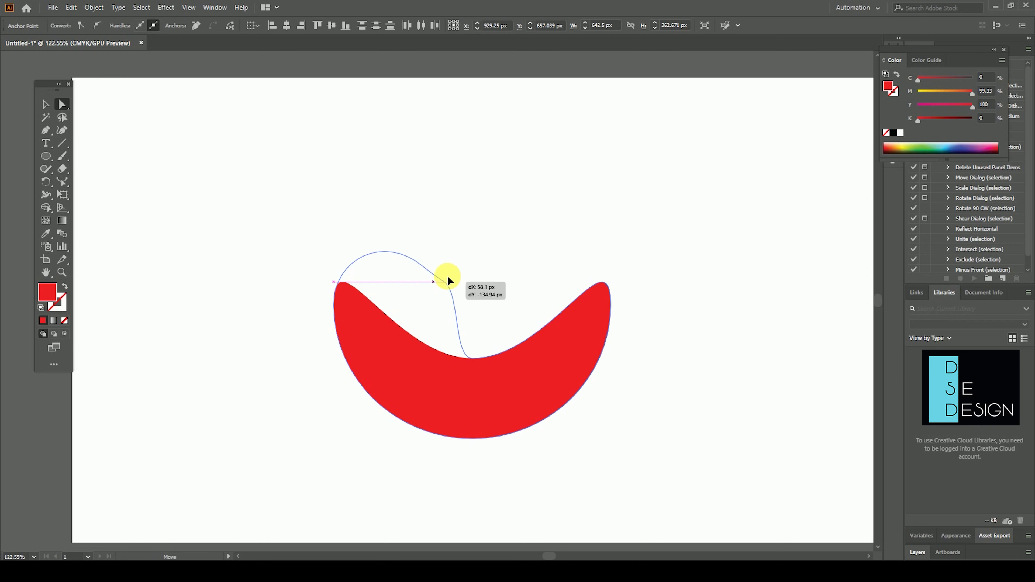
{"action": "mouse_move", "coordinate": [441, 290]}
{"action": "left_mouse_down"}
{"action": "mouse_move", "coordinate": [436, 205]}
{"action": "mouse_move", "coordinate": [417, 217]}
{"action": "left_mouse_up"}
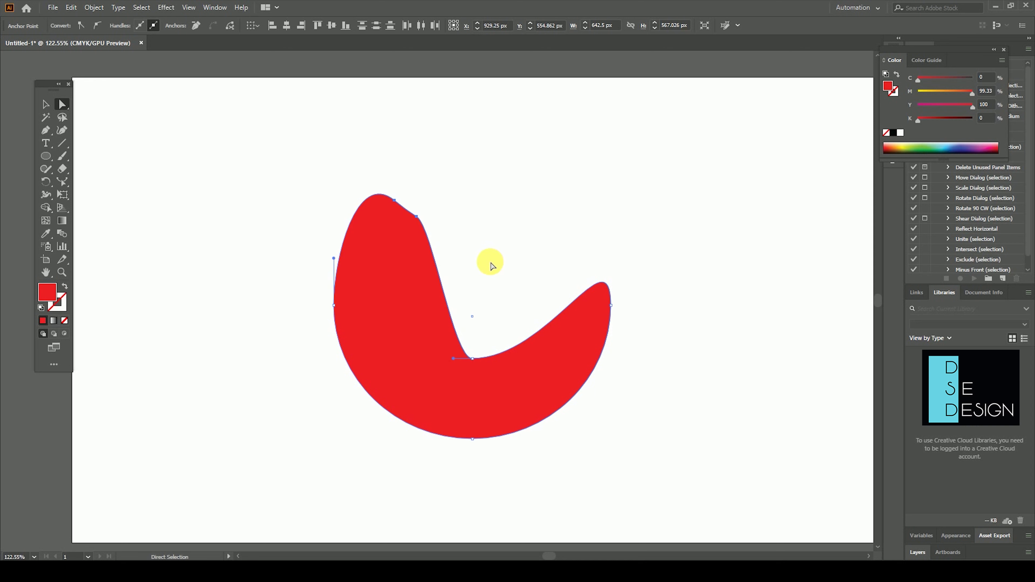
{"action": "left_click", "coordinate": [46, 104]}
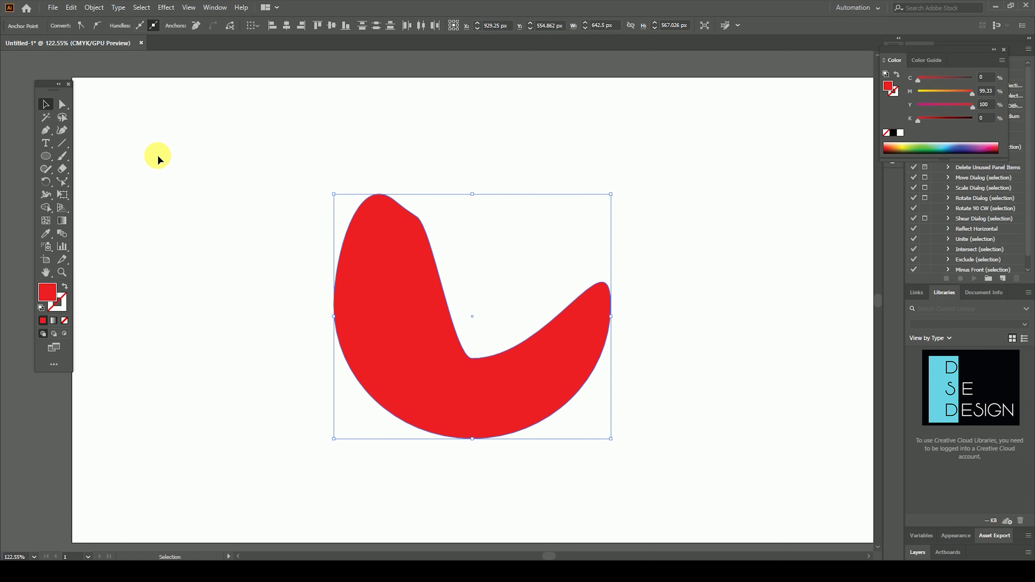
{"action": "left_click", "coordinate": [161, 158]}
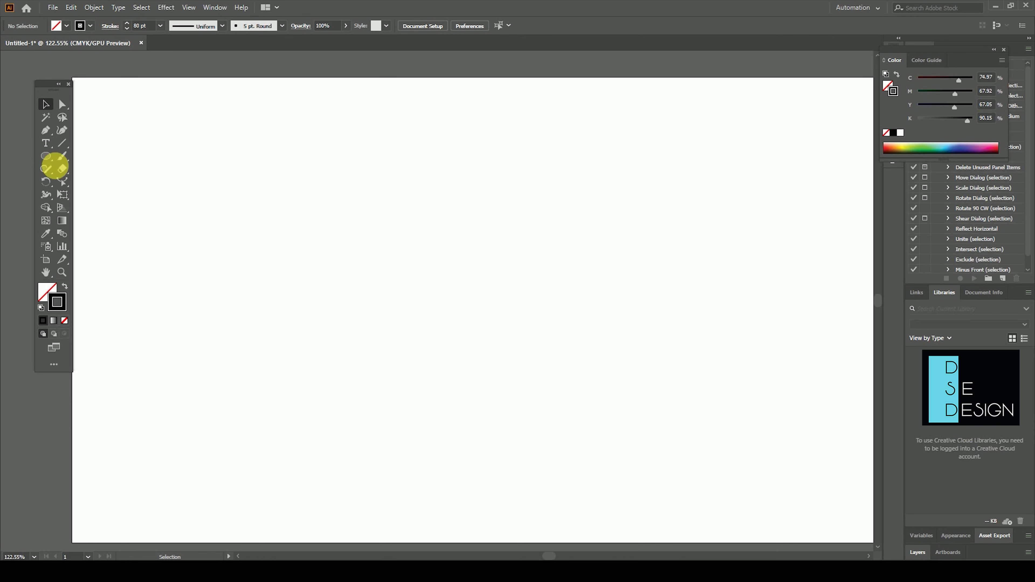
Step: Draw a large unfilled ellipse with an 80 pt black stroke
{"action": "left_click", "coordinate": [46, 157]}
{"action": "left_click_drag", "start_coordinate": [368, 190], "coordinate": [637, 441]}
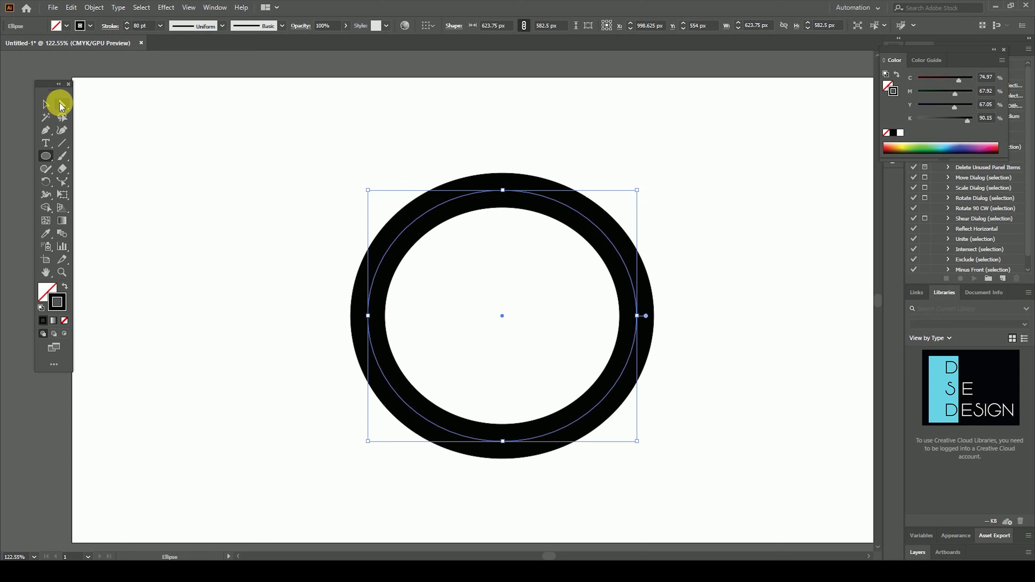
Step: Delete the ellipse's top anchor to leave a bottom half-arc
{"action": "left_click", "coordinate": [61, 105]}
{"action": "left_click_drag", "start_coordinate": [61, 106], "coordinate": [106, 107]}
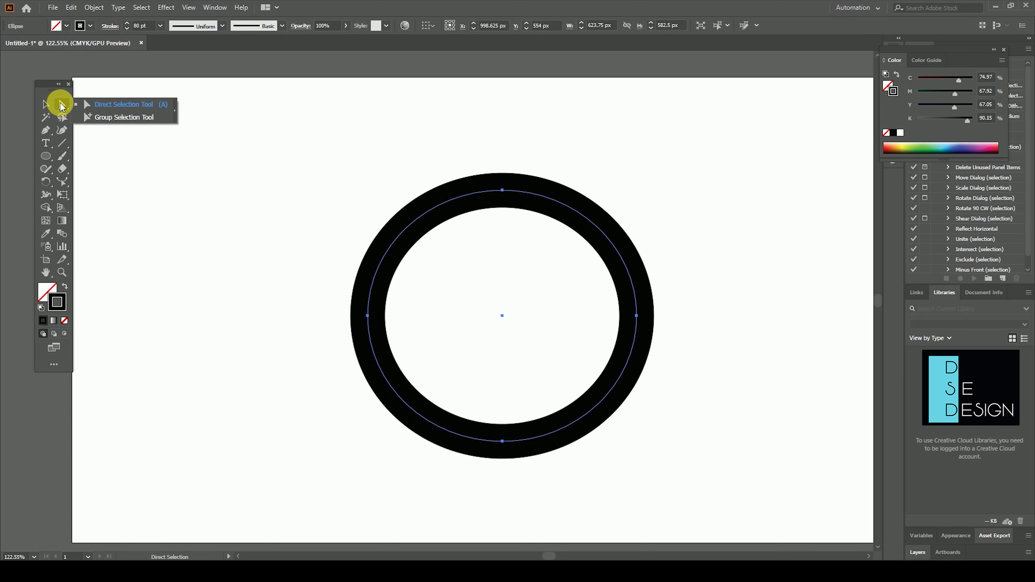
{"action": "left_click", "coordinate": [131, 106]}
{"action": "left_click_drag", "start_coordinate": [596, 147], "coordinate": [441, 245]}
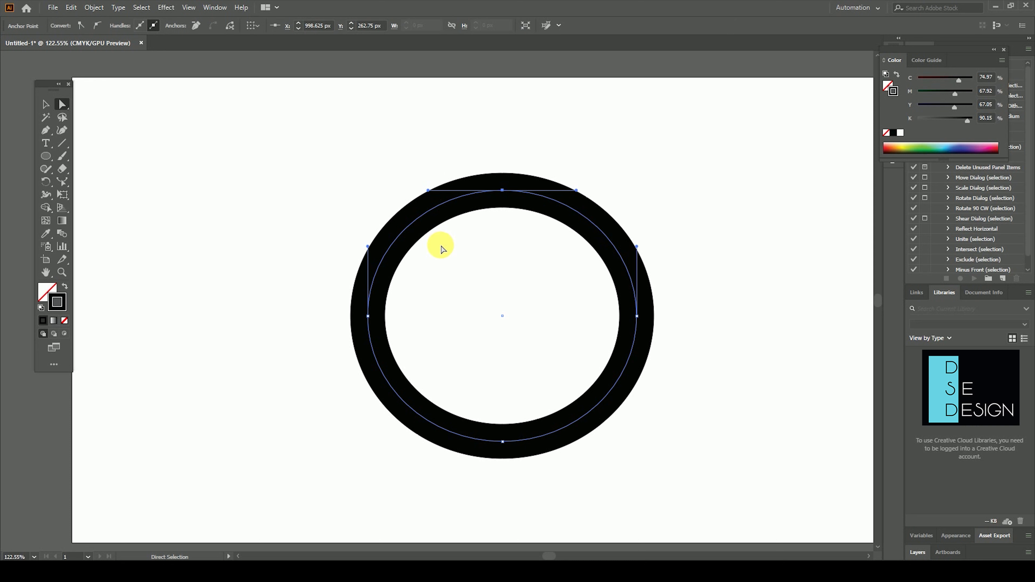
{"action": "key", "text": "Delete"}
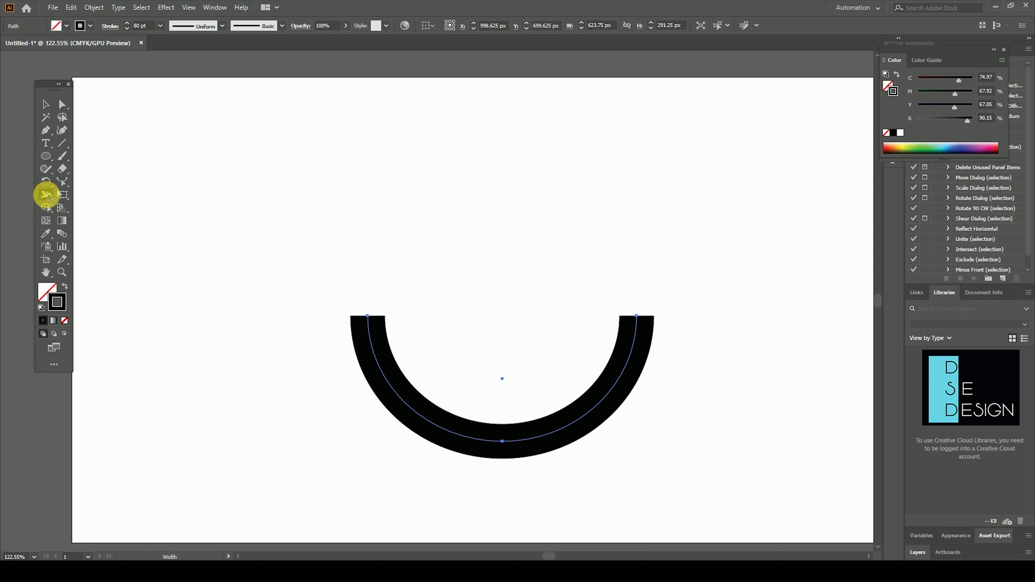
Step: Taper the arc's left end to 0 px stroke width and preview the result
{"action": "left_click_drag", "start_coordinate": [47, 199], "coordinate": [127, 198]}
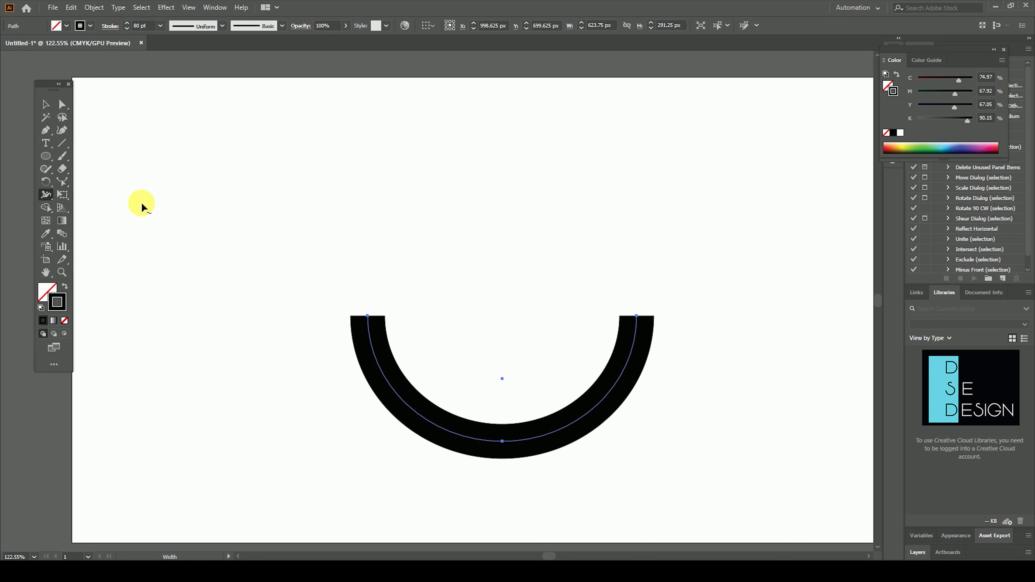
{"action": "left_click_drag", "start_coordinate": [368, 318], "coordinate": [397, 317]}
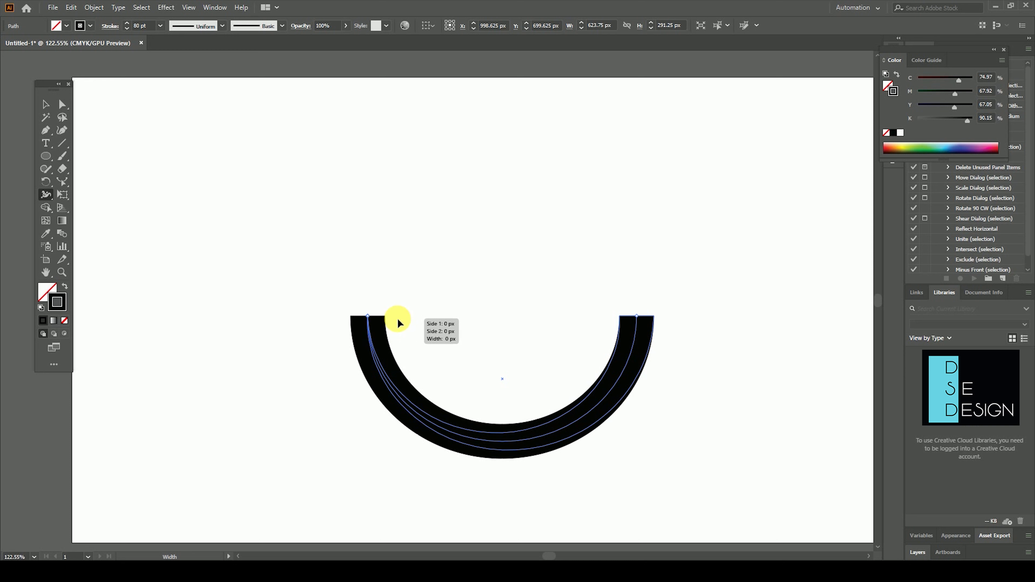
{"action": "left_click_drag", "start_coordinate": [397, 317], "coordinate": [398, 317]}
{"action": "left_click", "coordinate": [50, 107]}
{"action": "left_click", "coordinate": [661, 262]}
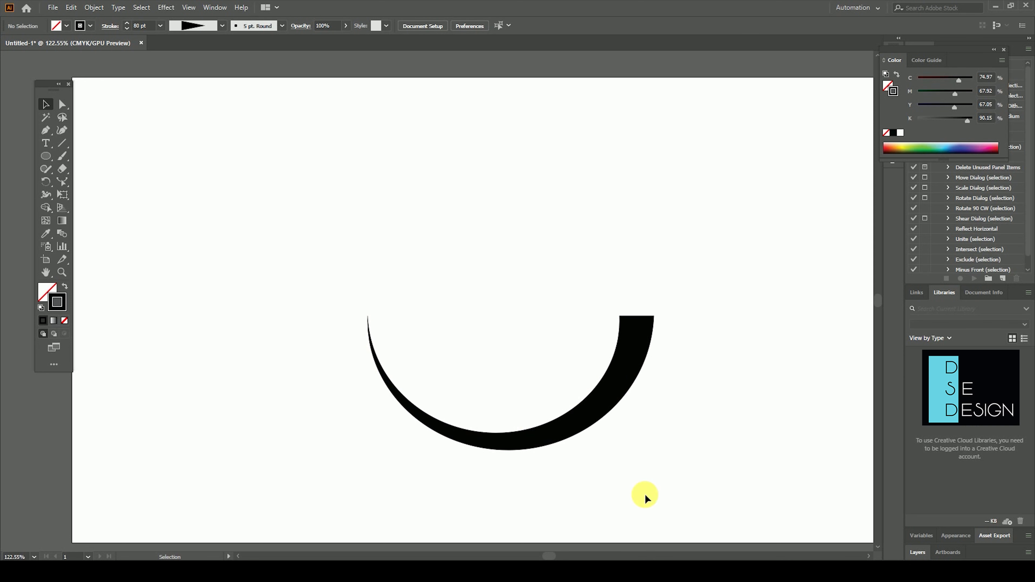
{"action": "left_click", "coordinate": [562, 415]}
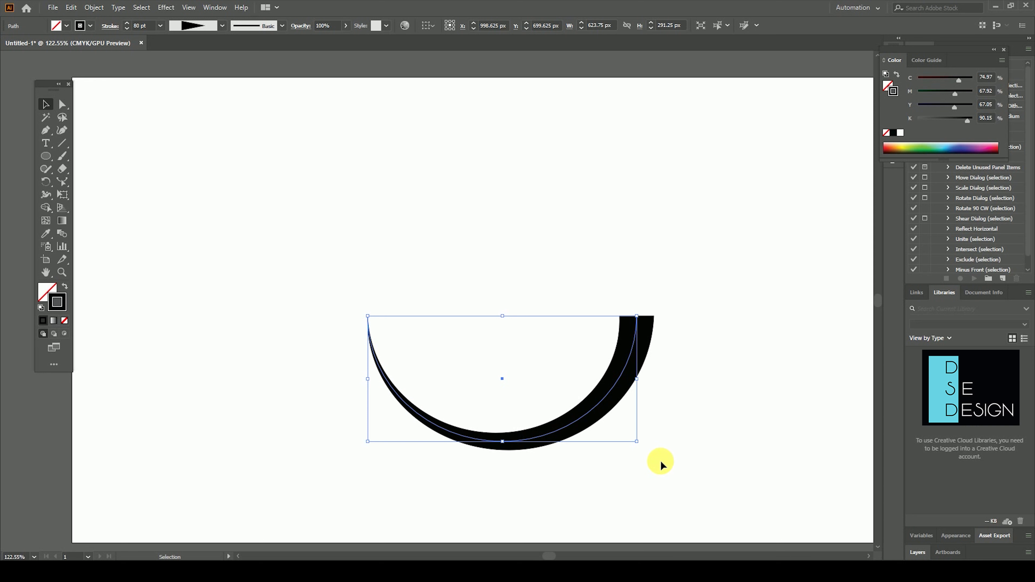
{"action": "left_click", "coordinate": [755, 425]}
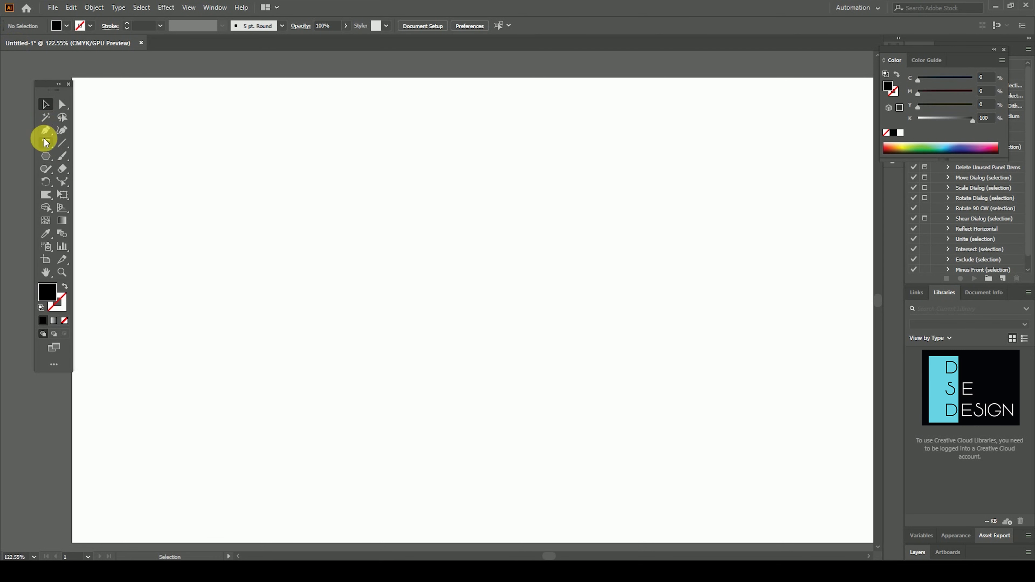
Step: Type a short text line and scale it to 160.4 pt near the artboard centre
{"action": "left_click", "coordinate": [45, 142]}
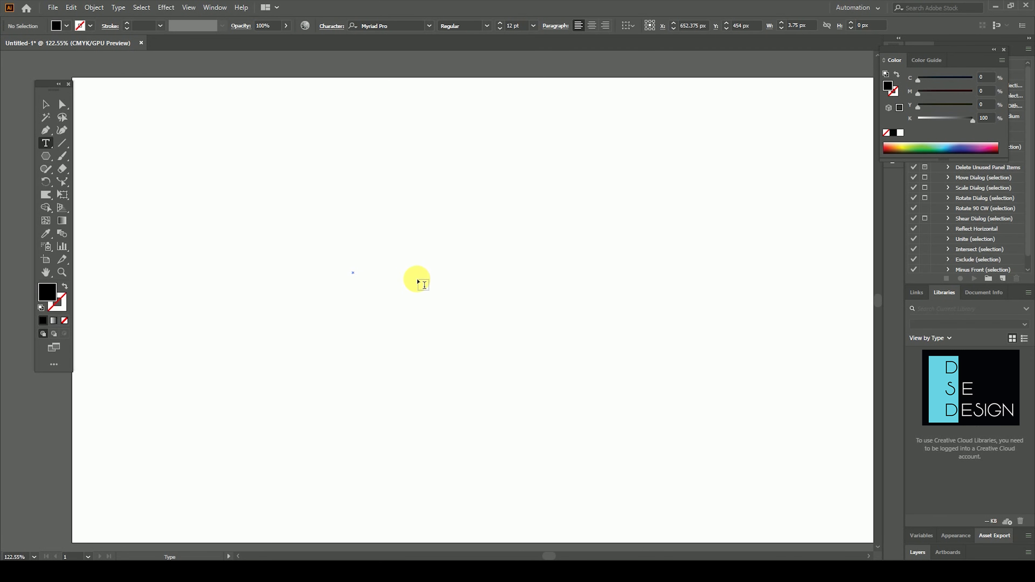
{"action": "left_click", "coordinate": [373, 280]}
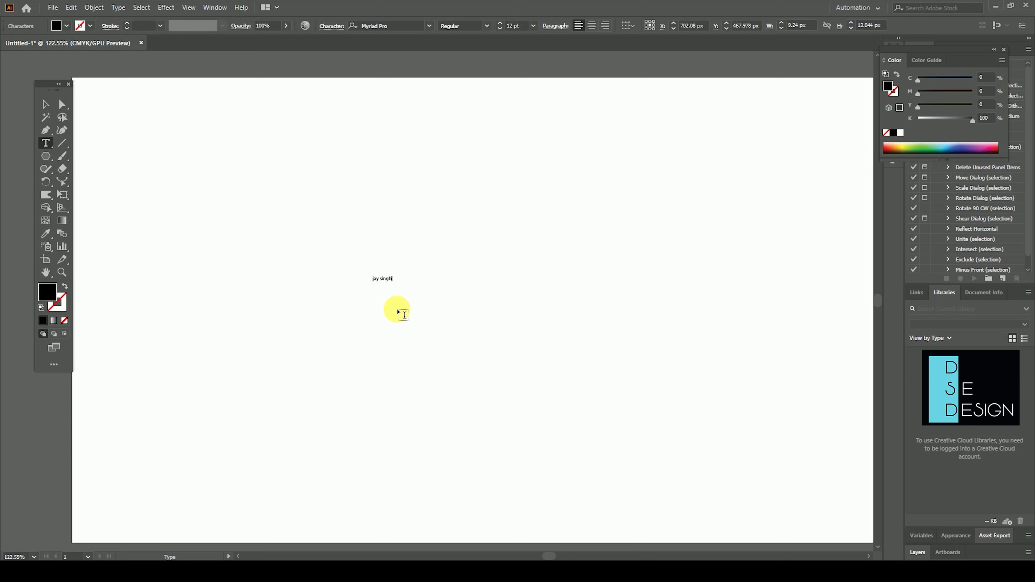
{"action": "left_click", "coordinate": [45, 104]}
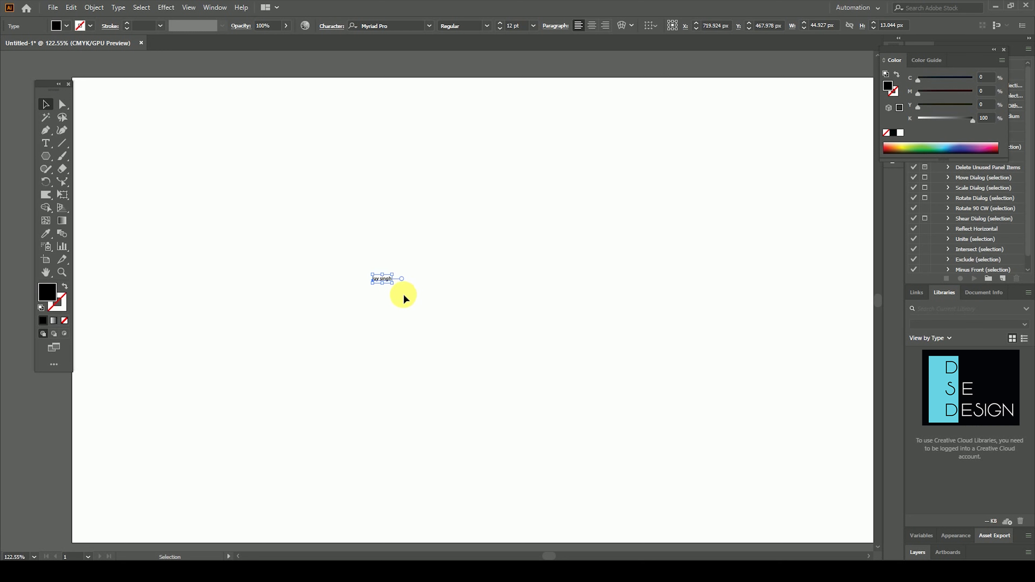
{"action": "left_click_drag", "start_coordinate": [398, 289], "coordinate": [632, 442]}
{"action": "left_click_drag", "start_coordinate": [533, 322], "coordinate": [512, 317]}
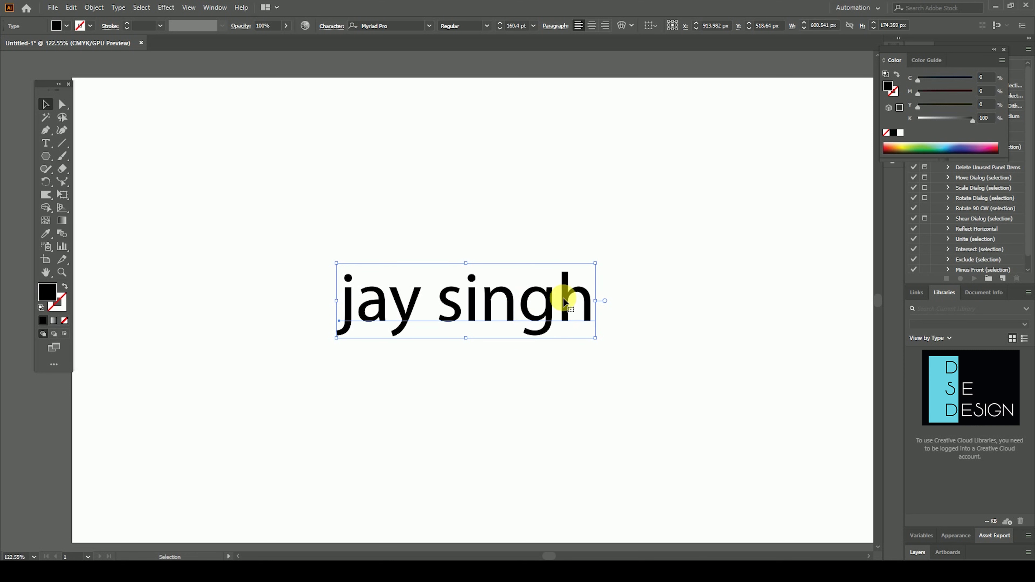
Step: Convert the text to outlines, warp its letters into wavy shapes, then delete it
{"action": "right_click", "coordinate": [527, 304]}
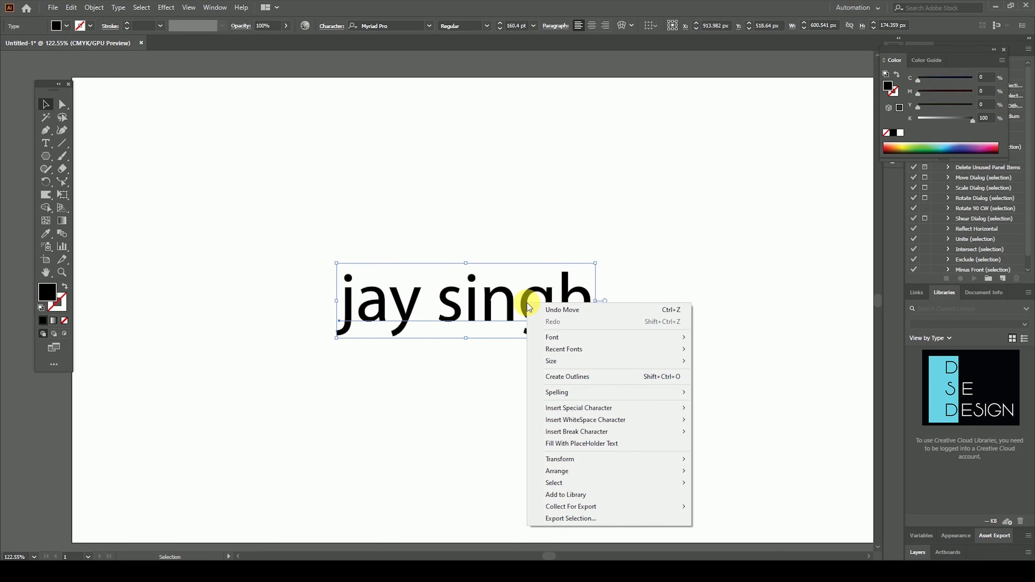
{"action": "left_click", "coordinate": [592, 378]}
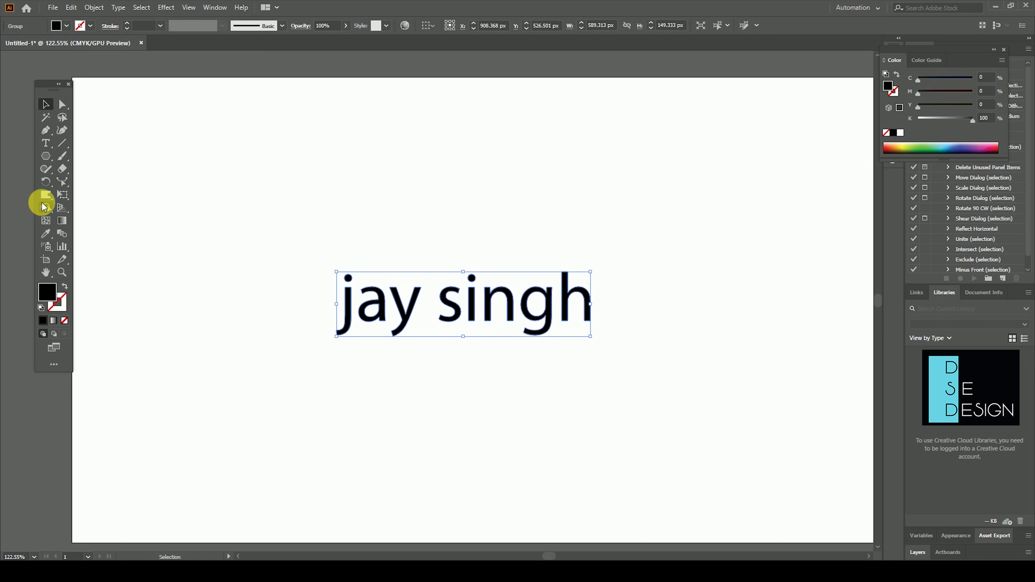
{"action": "left_click_drag", "start_coordinate": [46, 198], "coordinate": [95, 209]}
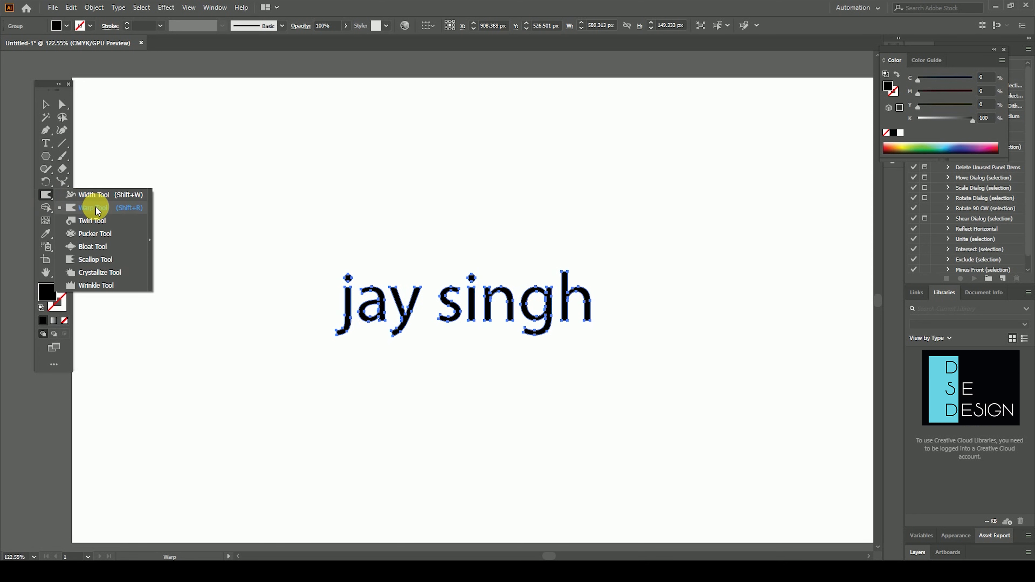
{"action": "mouse_move", "coordinate": [324, 301]}
{"action": "left_mouse_down"}
{"action": "mouse_move", "coordinate": [448, 312]}
{"action": "mouse_move", "coordinate": [636, 303]}
{"action": "left_mouse_up"}
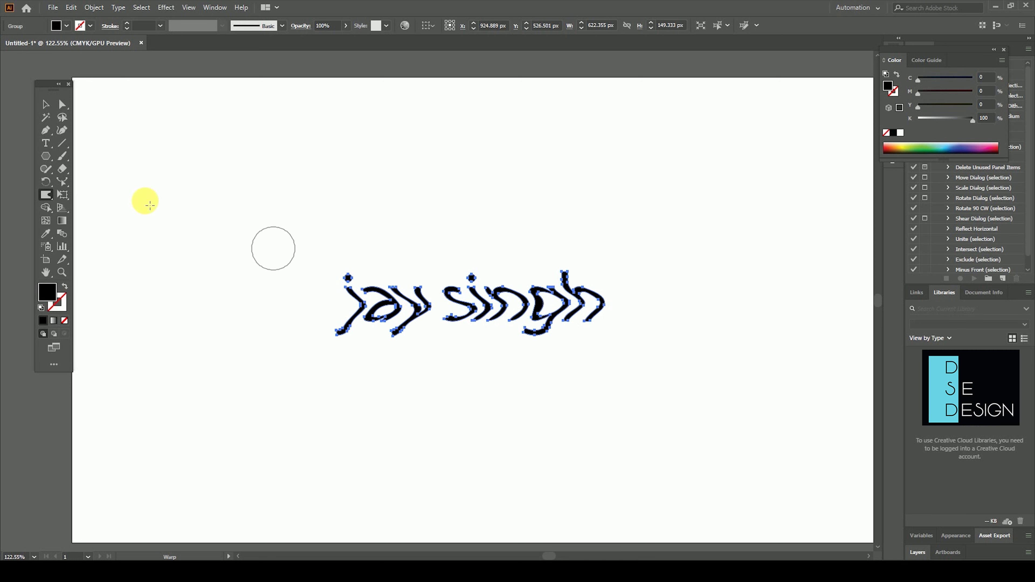
{"action": "left_click", "coordinate": [45, 104]}
{"action": "left_click", "coordinate": [211, 202]}
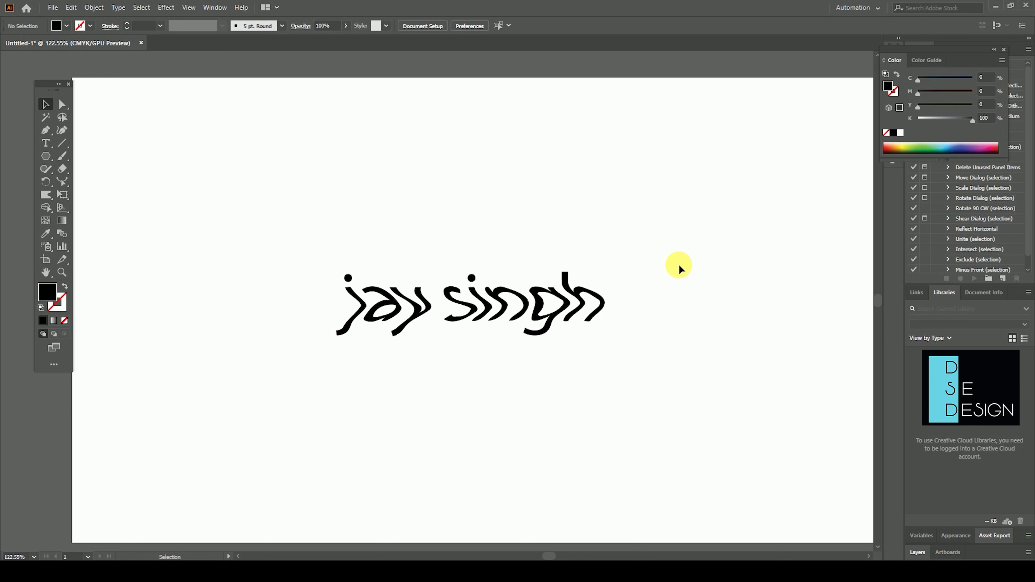
{"action": "left_click_drag", "start_coordinate": [696, 266], "coordinate": [177, 371]}
{"action": "key", "text": "Delete"}
Step: Draw a new black ellipse on the artboard
{"action": "left_click", "coordinate": [46, 157]}
{"action": "left_click", "coordinate": [105, 187]}
{"action": "left_click_drag", "start_coordinate": [438, 238], "coordinate": [651, 426]}
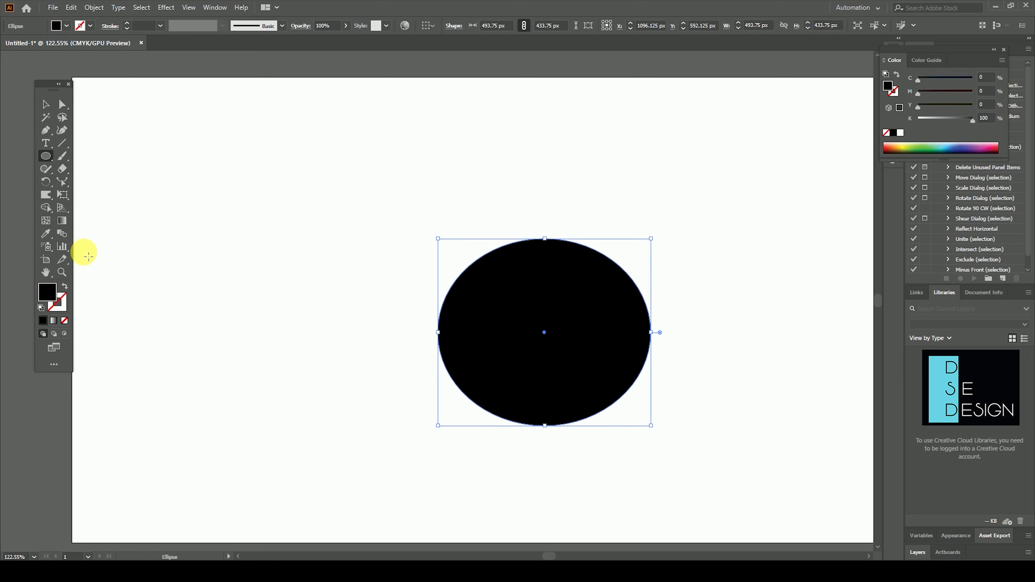
Step: Warp a deep notch from the ellipse's top edge almost down to its bottom
{"action": "left_click", "coordinate": [46, 195]}
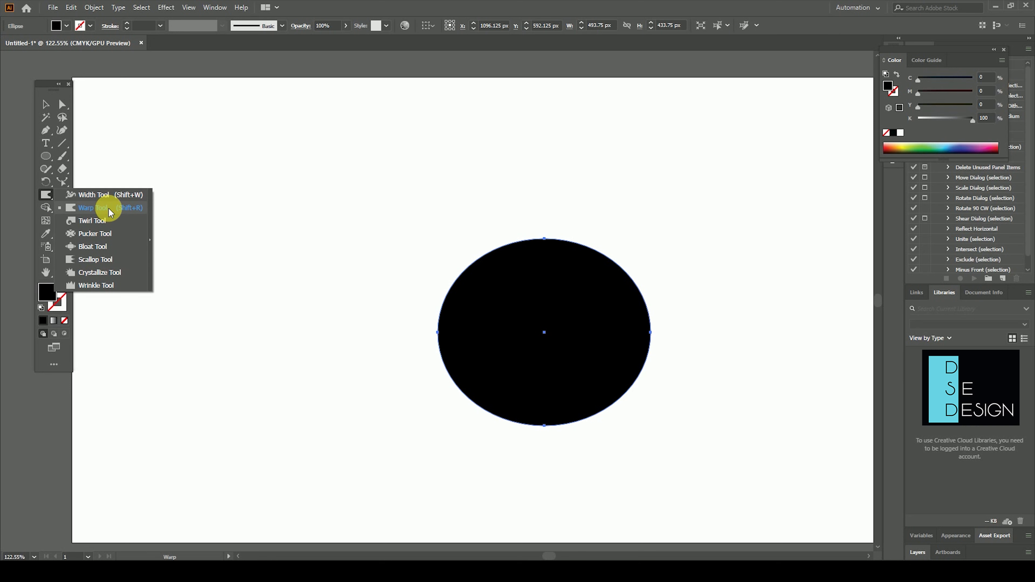
{"action": "left_click", "coordinate": [110, 211]}
{"action": "left_click_drag", "start_coordinate": [543, 225], "coordinate": [544, 340]}
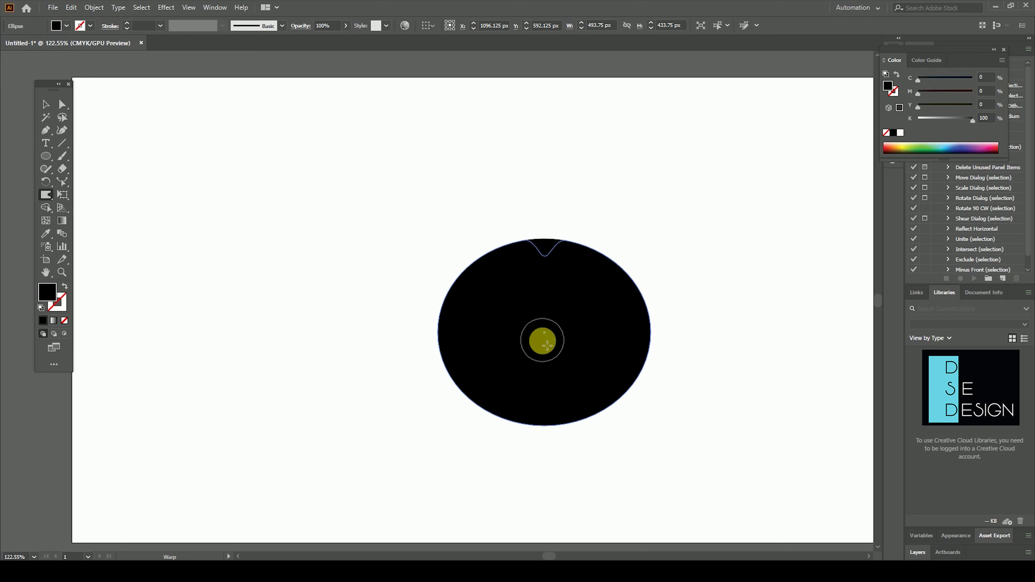
{"action": "left_click_drag", "start_coordinate": [545, 241], "coordinate": [550, 343]}
{"action": "left_click_drag", "start_coordinate": [561, 246], "coordinate": [555, 349]}
{"action": "left_click_drag", "start_coordinate": [548, 271], "coordinate": [551, 365]}
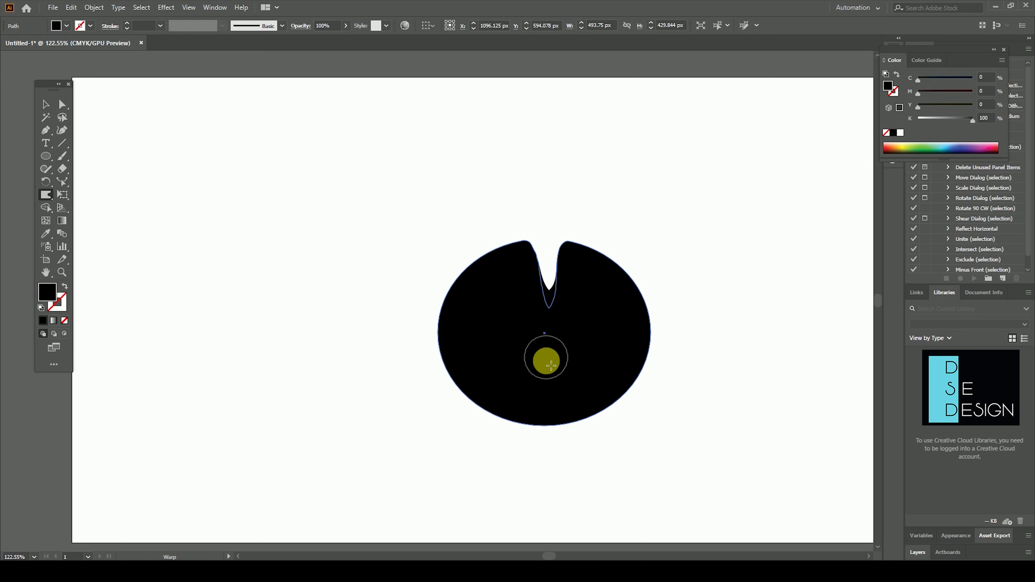
{"action": "left_click_drag", "start_coordinate": [550, 283], "coordinate": [545, 359]}
{"action": "left_click_drag", "start_coordinate": [550, 261], "coordinate": [544, 379]}
{"action": "left_click_drag", "start_coordinate": [549, 333], "coordinate": [550, 393]}
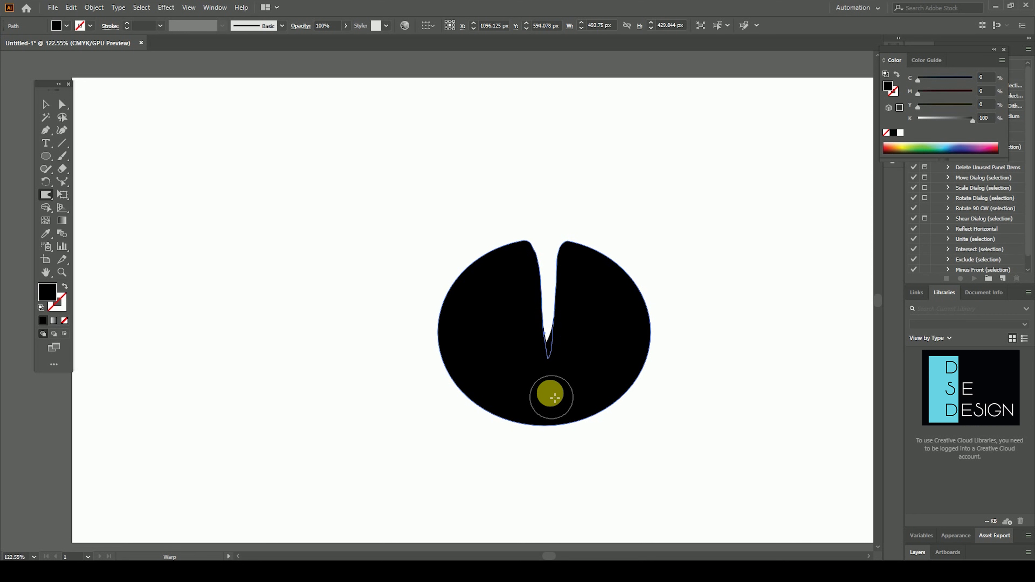
{"action": "left_click_drag", "start_coordinate": [547, 335], "coordinate": [543, 416]}
{"action": "left_click_drag", "start_coordinate": [555, 363], "coordinate": [547, 409]}
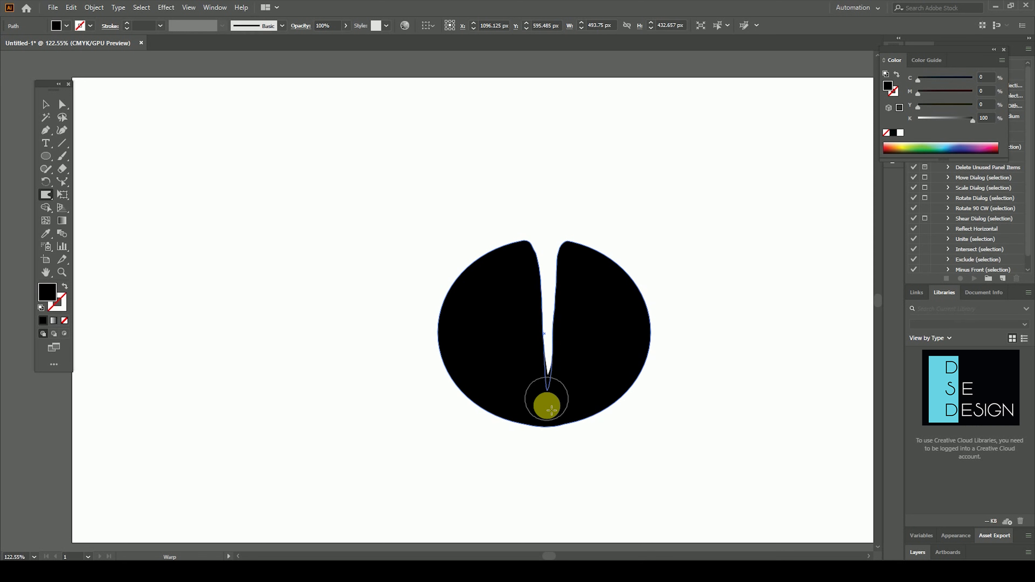
Step: Warp dents into the right and left edges, push the bottom up, then deselect
{"action": "left_click_drag", "start_coordinate": [668, 331], "coordinate": [550, 331]}
{"action": "left_click_drag", "start_coordinate": [686, 323], "coordinate": [596, 331]}
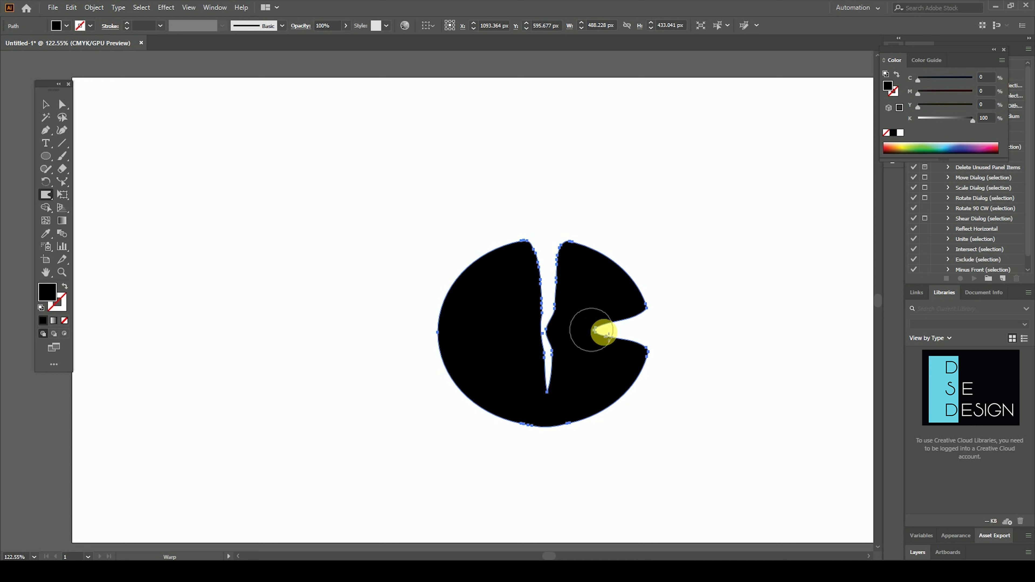
{"action": "left_click_drag", "start_coordinate": [398, 325], "coordinate": [517, 335]}
{"action": "left_click_drag", "start_coordinate": [433, 333], "coordinate": [524, 337]}
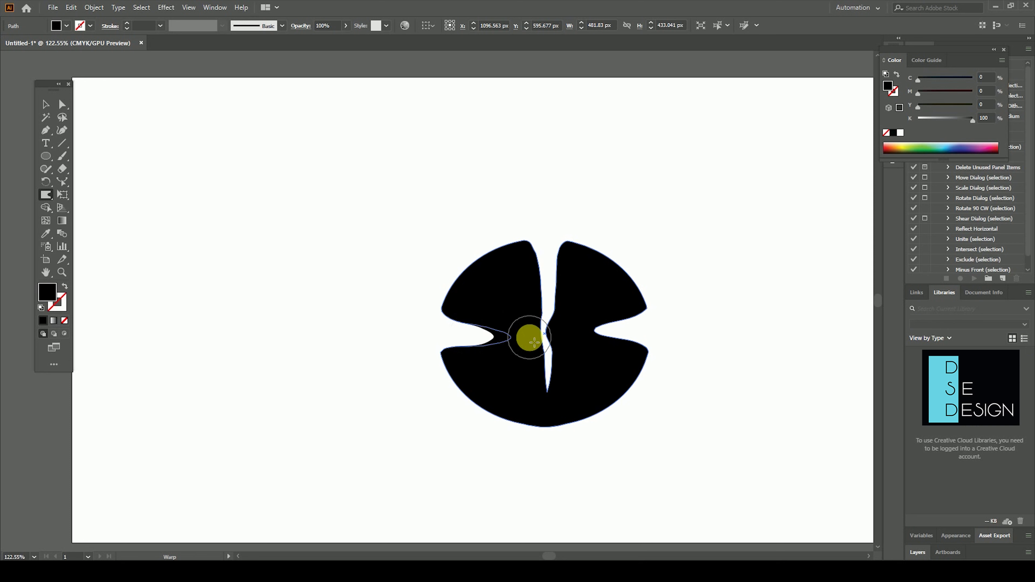
{"action": "left_click_drag", "start_coordinate": [566, 462], "coordinate": [593, 416]}
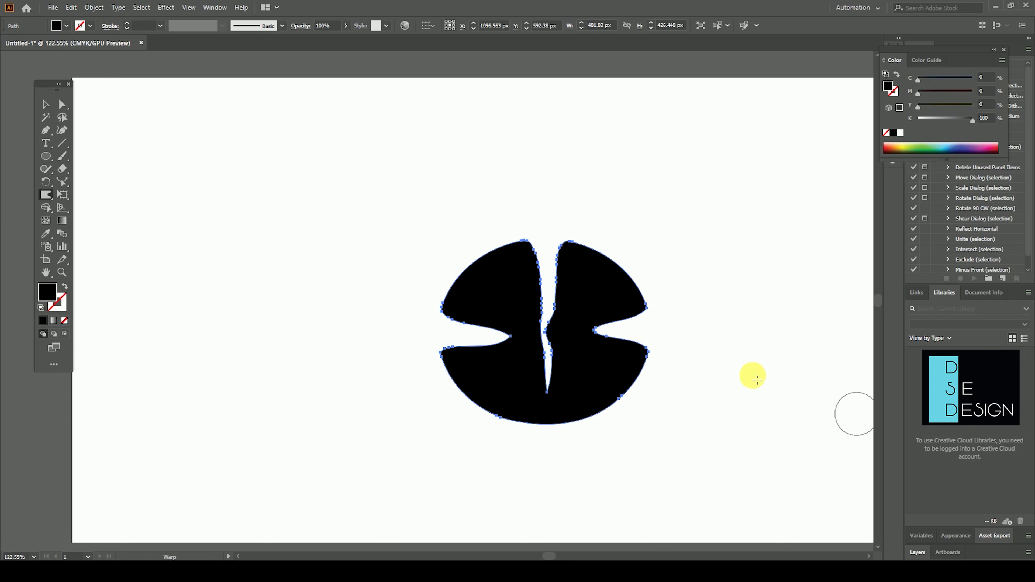
{"action": "left_click", "coordinate": [45, 104]}
{"action": "left_click", "coordinate": [304, 241]}
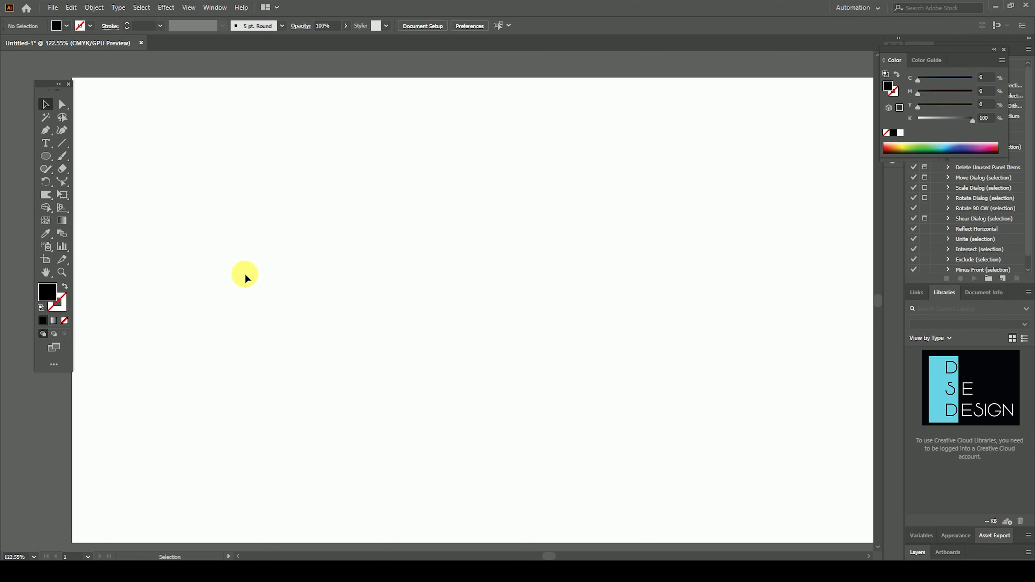
Step: Draw a rectangle and move it up and left
{"action": "left_click", "coordinate": [46, 155]}
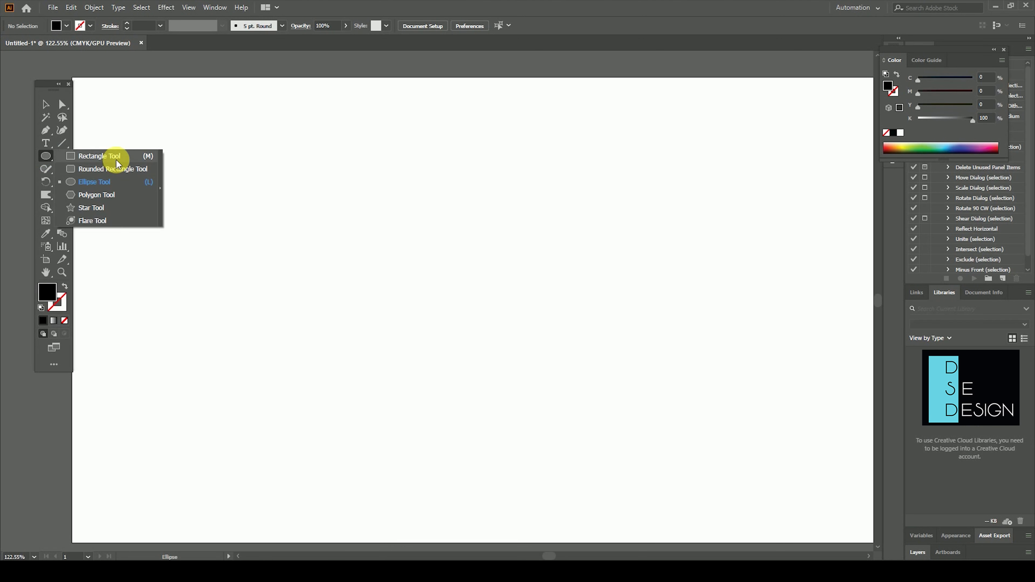
{"action": "left_click", "coordinate": [117, 160]}
{"action": "left_click_drag", "start_coordinate": [471, 254], "coordinate": [700, 405]}
{"action": "left_click", "coordinate": [46, 104]}
{"action": "left_click_drag", "start_coordinate": [596, 300], "coordinate": [485, 257]}
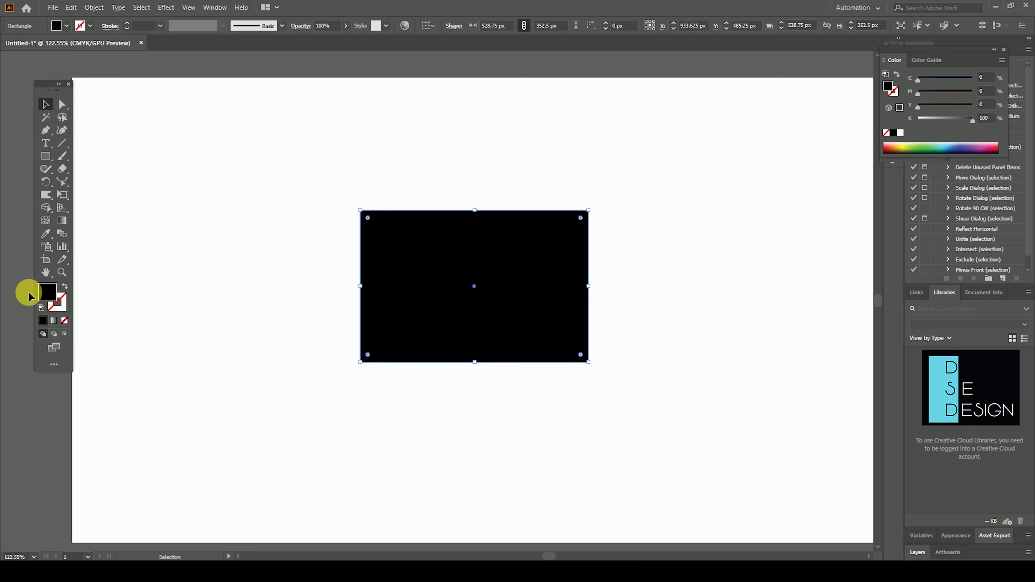
Step: Fill the rectangle with red-pink FF0049 and move it toward the centre
{"action": "double_click", "coordinate": [43, 295]}
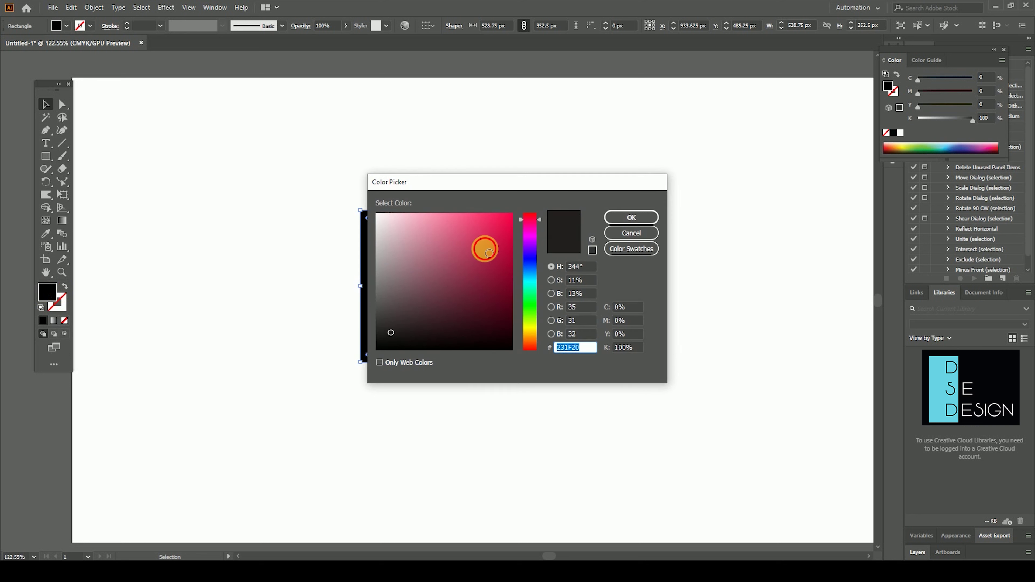
{"action": "left_click_drag", "start_coordinate": [485, 245], "coordinate": [528, 204]}
{"action": "left_click", "coordinate": [631, 217]}
{"action": "left_click_drag", "start_coordinate": [491, 263], "coordinate": [521, 275]}
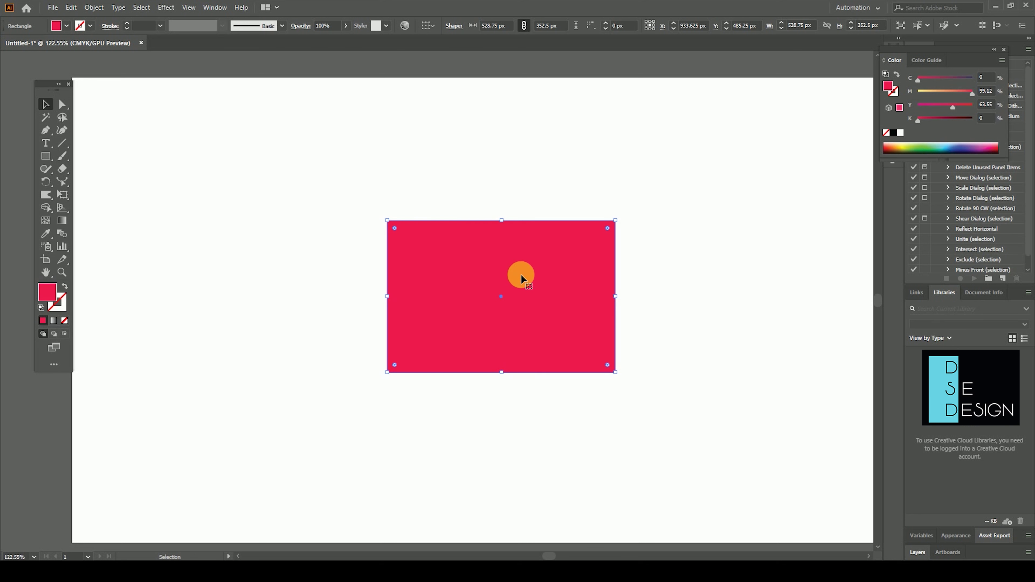
Step: Twirl spirals into the left and right edges, top corners and along the top edge
{"action": "left_click", "coordinate": [46, 196]}
{"action": "left_click_drag", "start_coordinate": [46, 196], "coordinate": [110, 225]}
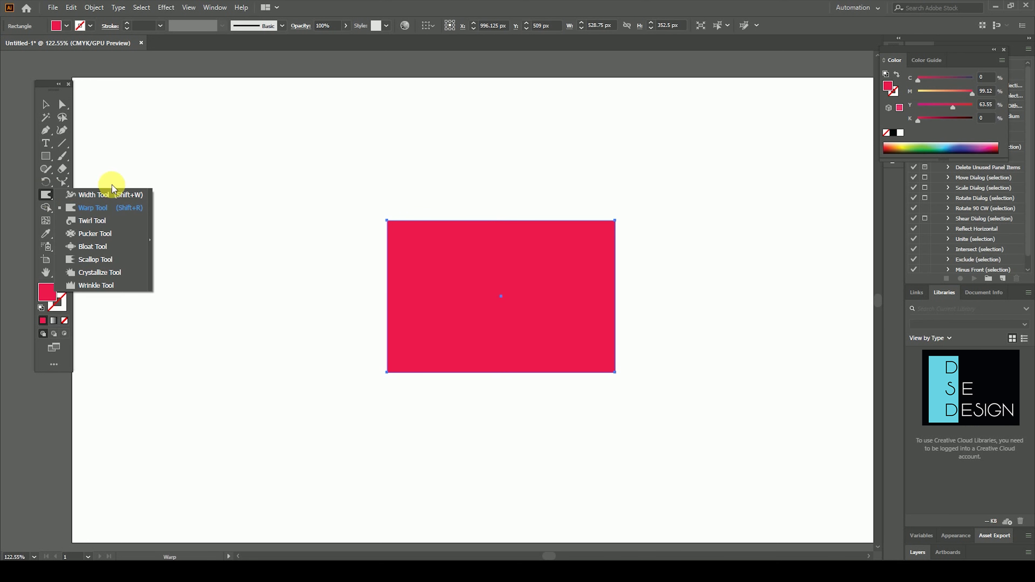
{"action": "left_click", "coordinate": [109, 225]}
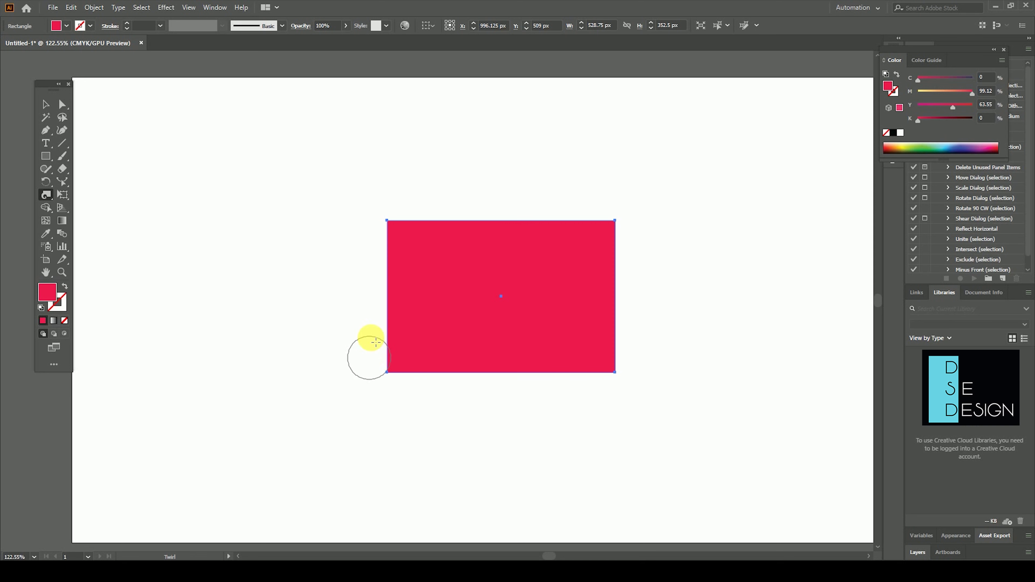
{"action": "left_click", "coordinate": [393, 311]}
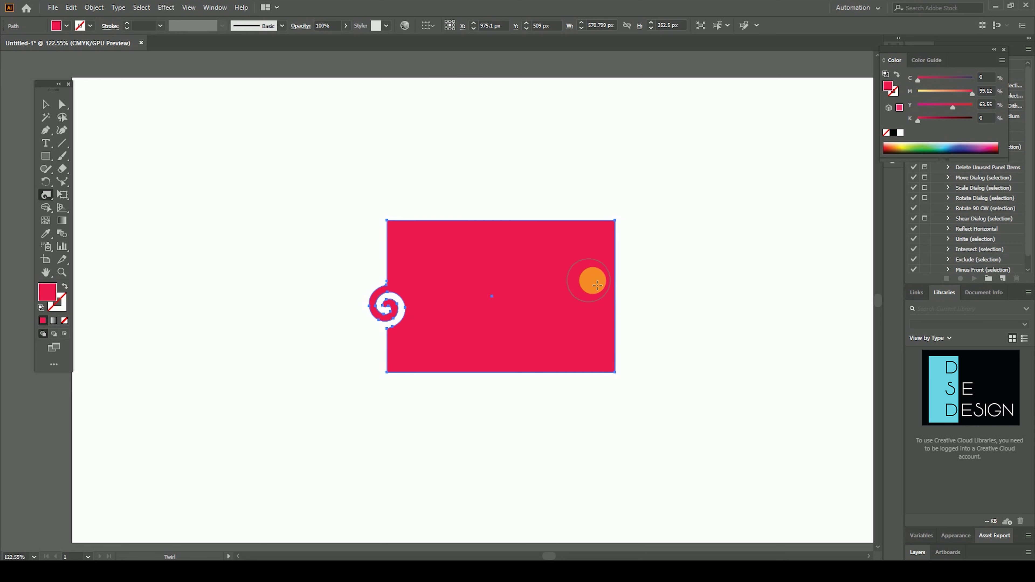
{"action": "left_click", "coordinate": [614, 289]}
{"action": "left_click", "coordinate": [615, 227]}
{"action": "left_click", "coordinate": [396, 226]}
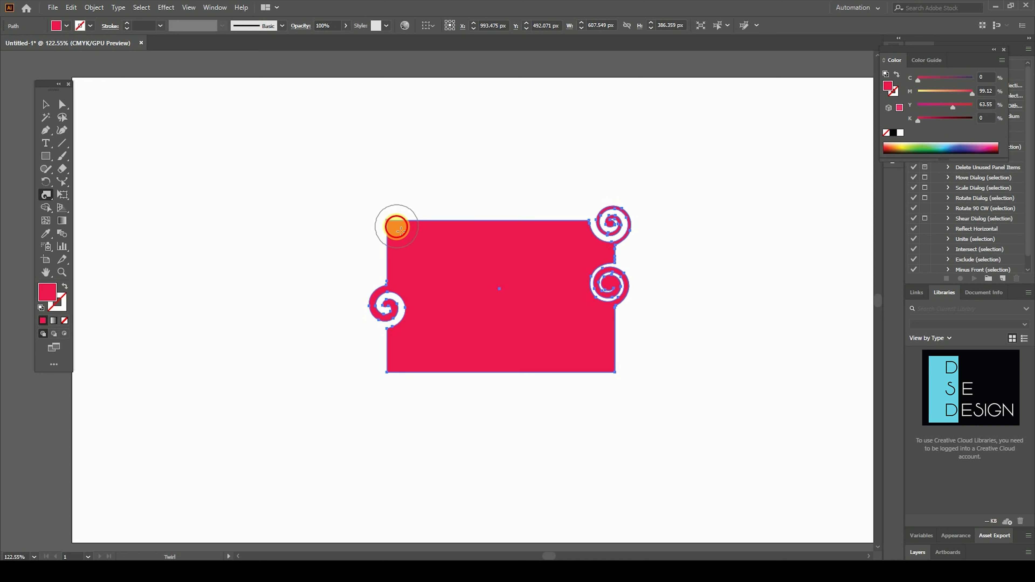
{"action": "left_click", "coordinate": [447, 227]}
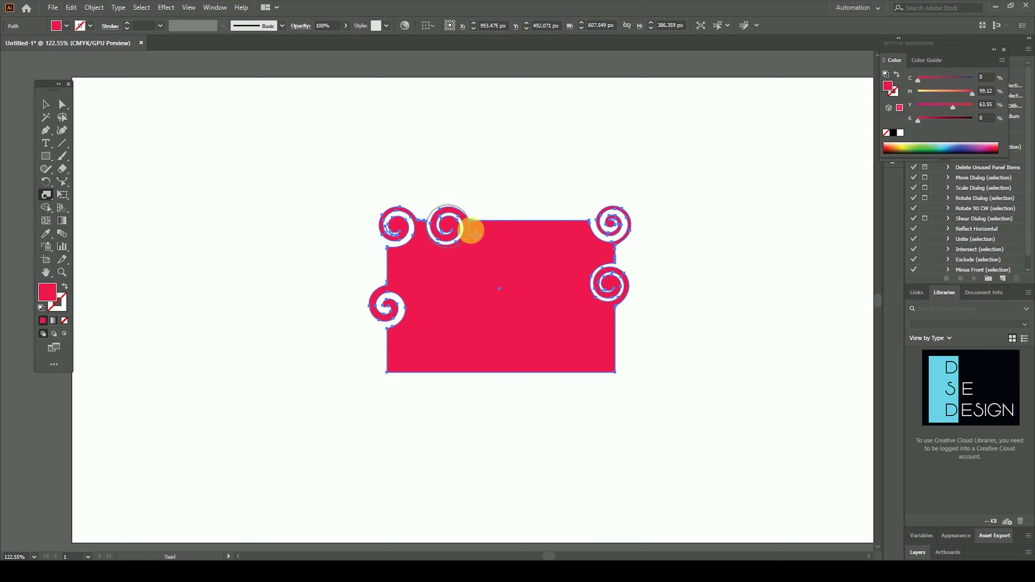
{"action": "left_click", "coordinate": [512, 233]}
{"action": "left_click", "coordinate": [564, 226]}
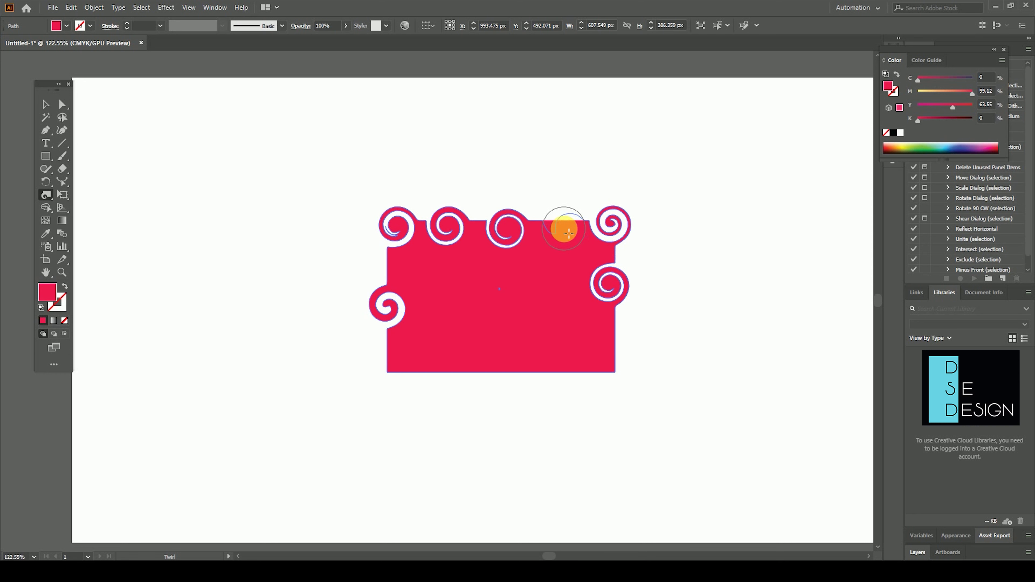
Step: Twirl spirals along the lower right, bottom and lower-left edges, then deselect
{"action": "left_click", "coordinate": [625, 332]}
{"action": "left_click", "coordinate": [597, 364]}
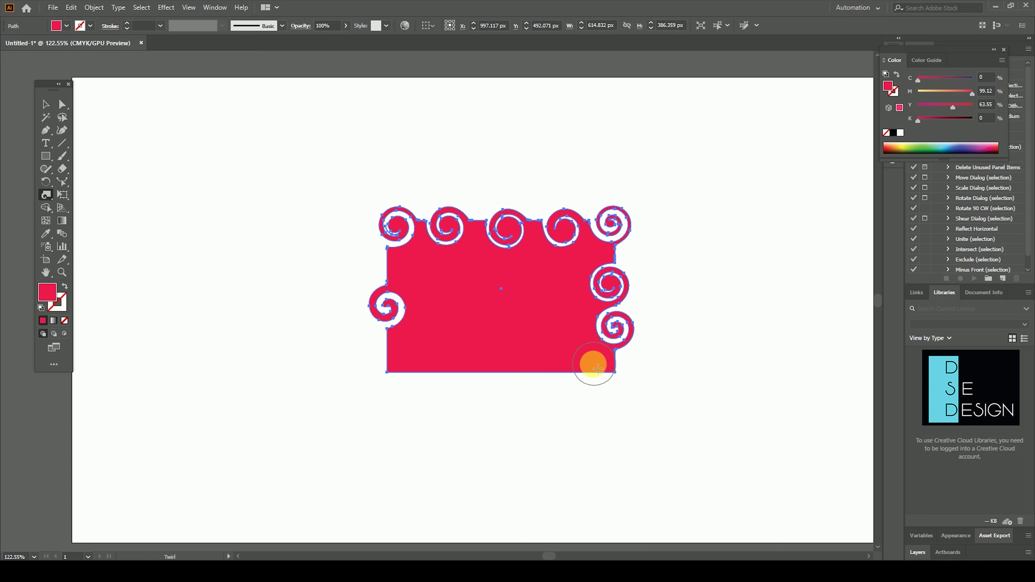
{"action": "left_click", "coordinate": [550, 373]}
{"action": "left_click_drag", "start_coordinate": [550, 373], "coordinate": [542, 366]}
{"action": "left_click", "coordinate": [489, 370]}
{"action": "left_click", "coordinate": [417, 370]}
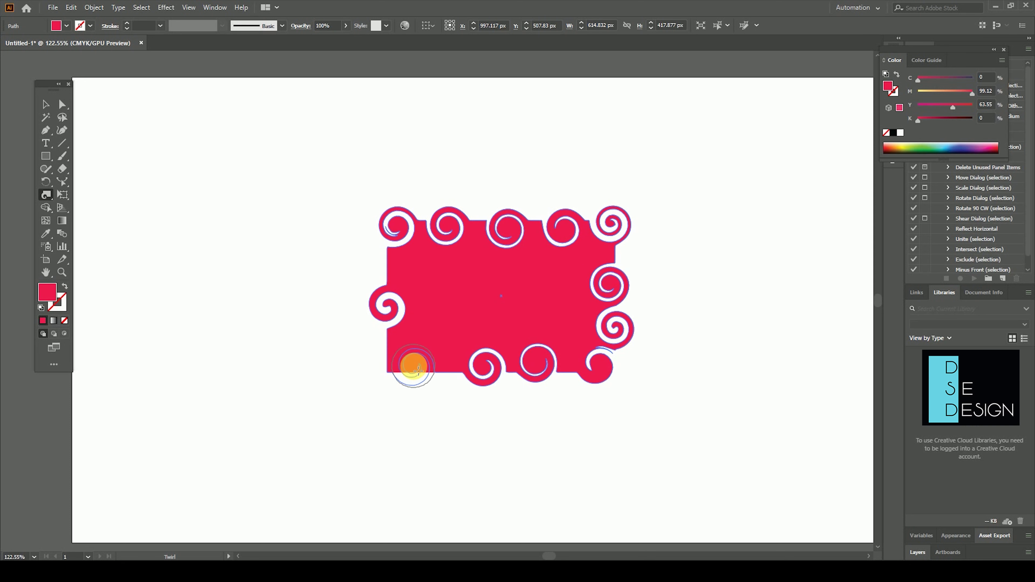
{"action": "left_click", "coordinate": [398, 347]}
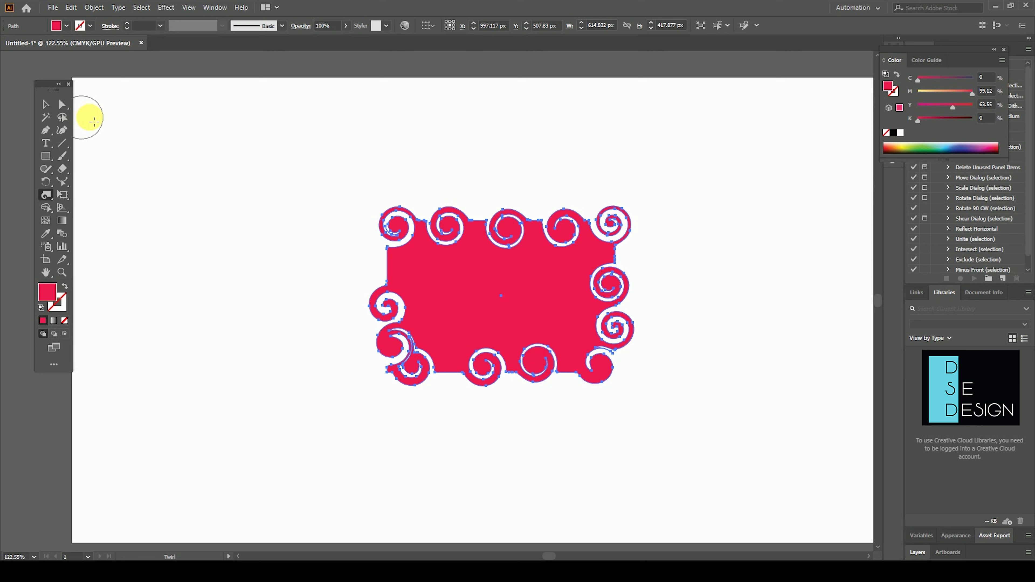
{"action": "left_click", "coordinate": [45, 104]}
{"action": "left_click", "coordinate": [117, 150]}
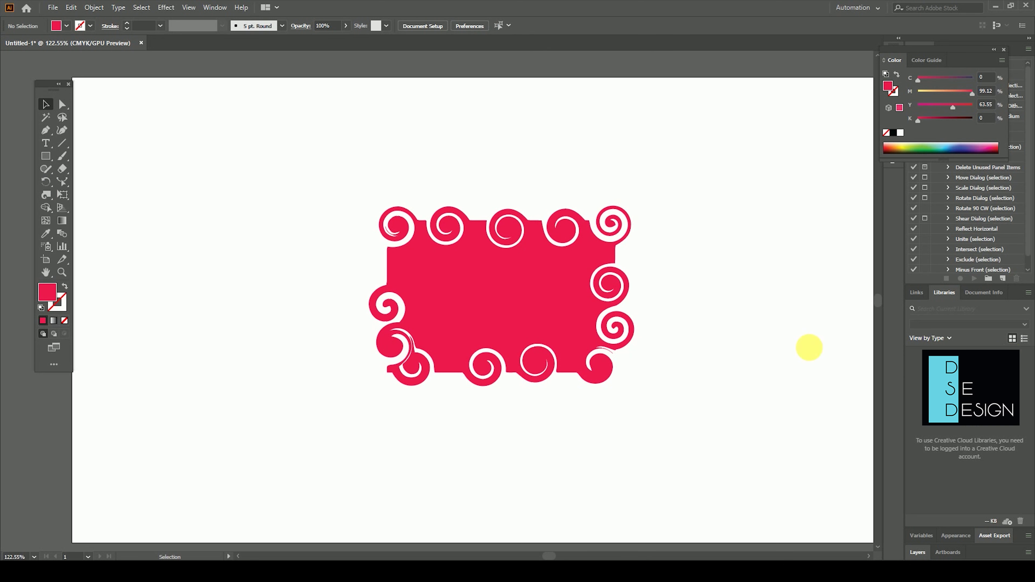
Step: Draw a pink circle and pucker its top inward into a heart shape
{"action": "left_click_drag", "start_coordinate": [590, 300], "coordinate": [576, 317]}
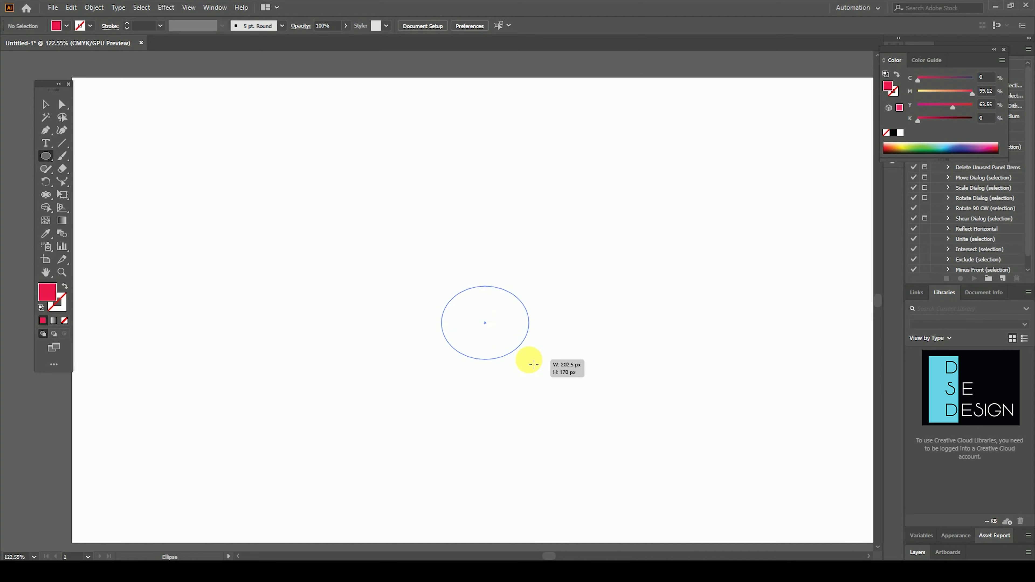
{"action": "left_click_drag", "start_coordinate": [529, 361], "coordinate": [527, 366]}
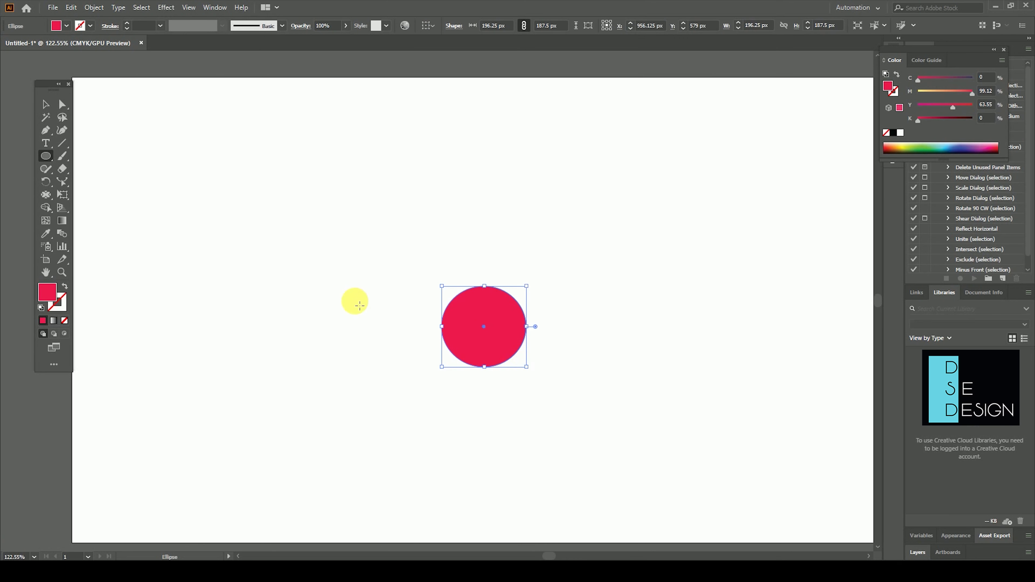
{"action": "left_click", "coordinate": [45, 194]}
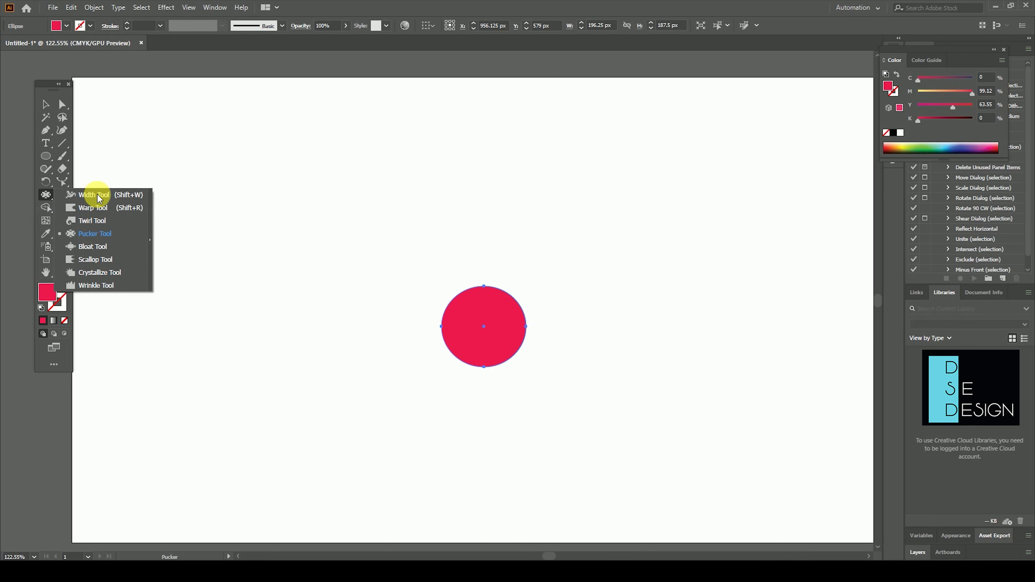
{"action": "left_click", "coordinate": [103, 237]}
{"action": "left_click_drag", "start_coordinate": [485, 291], "coordinate": [490, 329]}
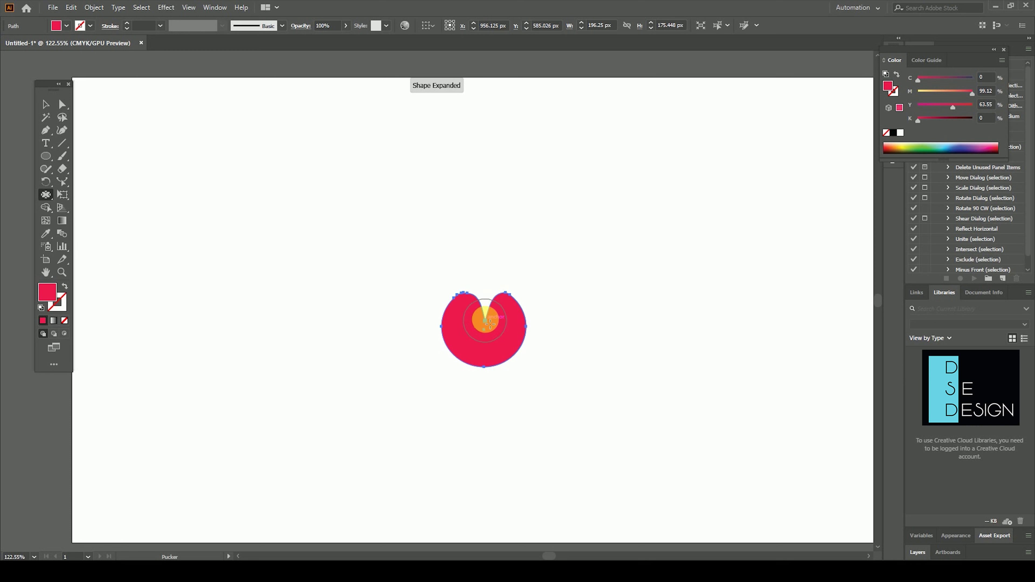
{"action": "left_click_drag", "start_coordinate": [489, 330], "coordinate": [488, 330]}
Step: Pull the heart's bottom into a sharp point, refine its right lobe, and select it
{"action": "mouse_move", "coordinate": [491, 376]}
{"action": "left_mouse_down"}
{"action": "mouse_move", "coordinate": [491, 387]}
{"action": "mouse_move", "coordinate": [462, 358]}
{"action": "left_mouse_up"}
{"action": "left_click", "coordinate": [507, 360]}
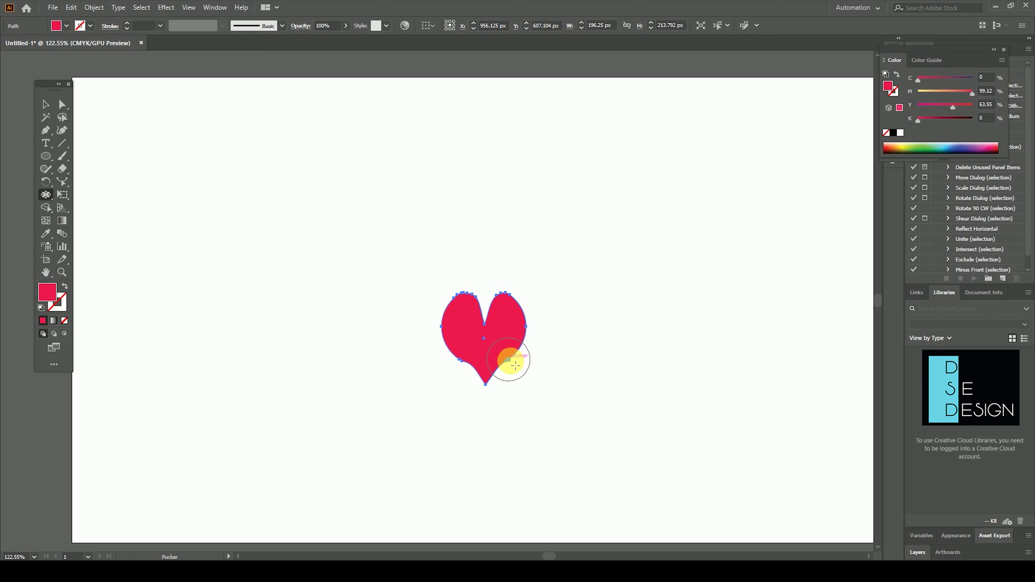
{"action": "left_click", "coordinate": [469, 365]}
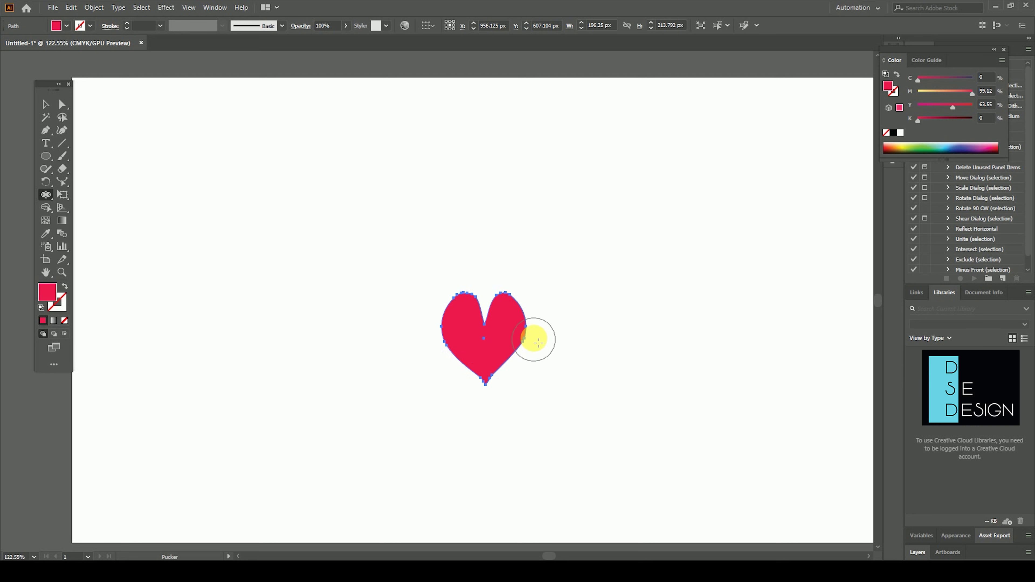
{"action": "left_click_drag", "start_coordinate": [513, 296], "coordinate": [521, 304]}
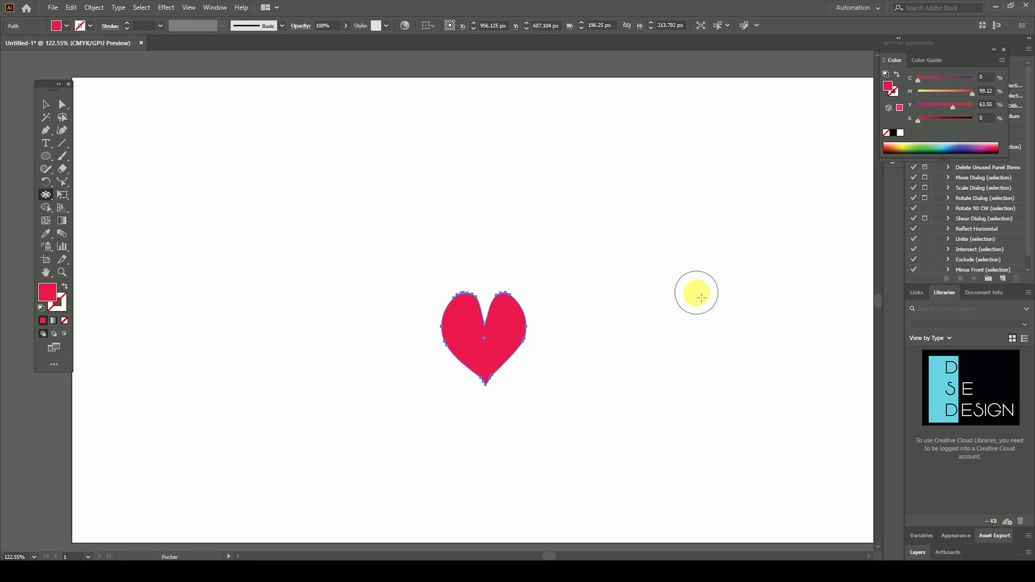
{"action": "left_click", "coordinate": [46, 104]}
{"action": "left_click", "coordinate": [180, 281]}
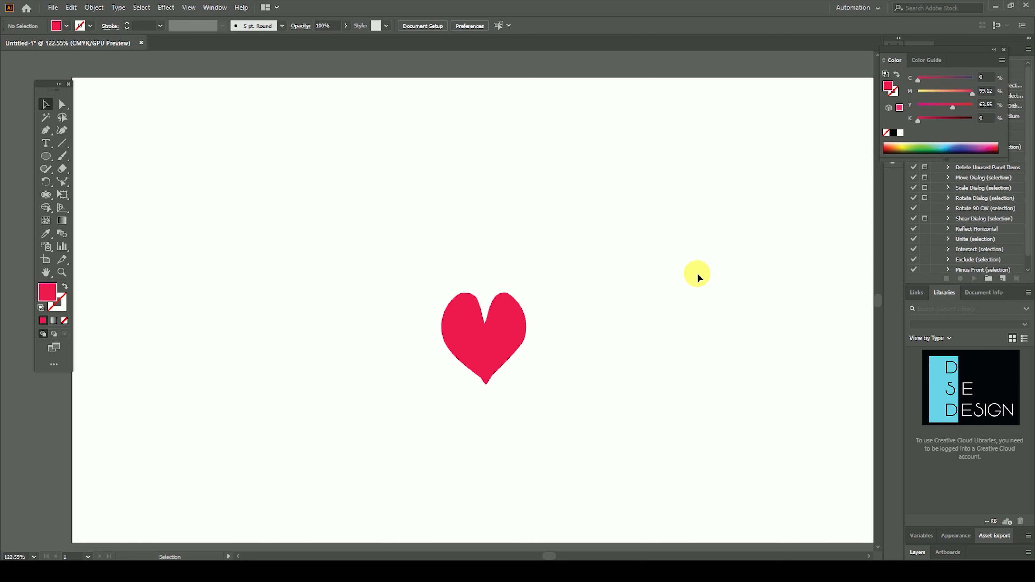
{"action": "left_click_drag", "start_coordinate": [696, 255], "coordinate": [420, 386]}
Step: Delete the red heart, then bloat a rounded lobe out of the red circle's top
{"action": "key", "text": "Delete"}
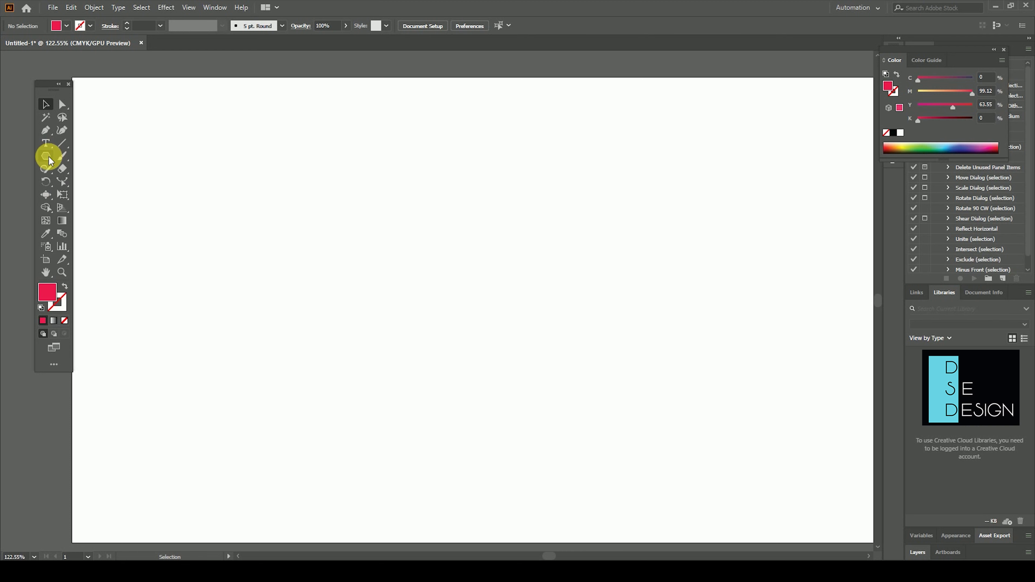
{"action": "left_click", "coordinate": [48, 157]}
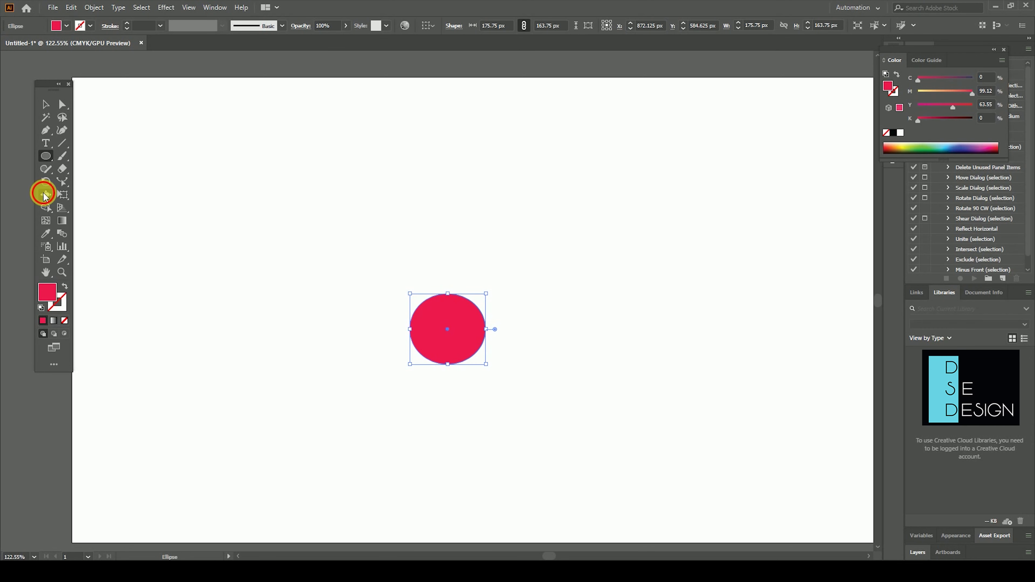
{"action": "left_click", "coordinate": [46, 195]}
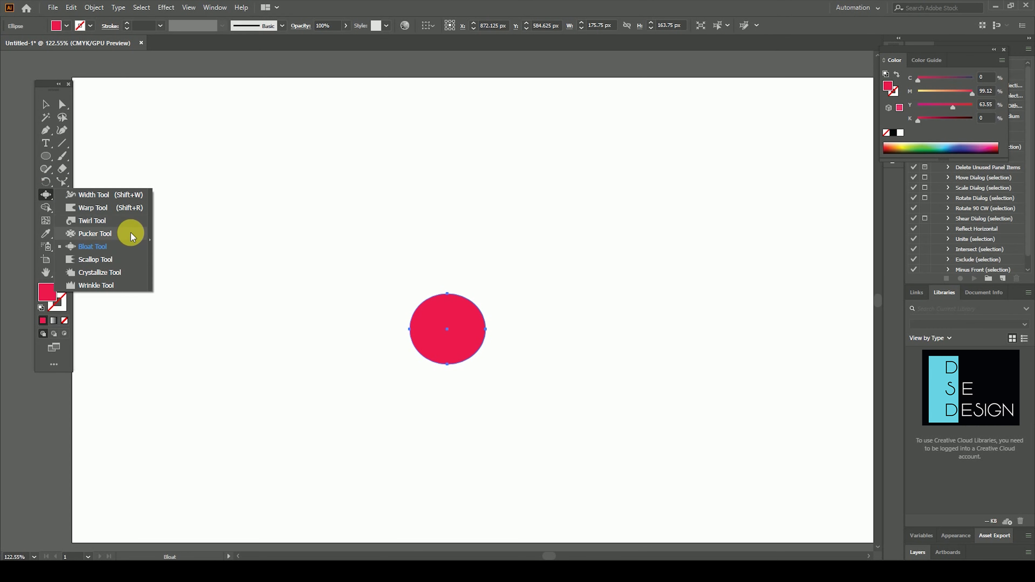
{"action": "left_click", "coordinate": [127, 251]}
{"action": "mouse_move", "coordinate": [447, 294]}
{"action": "left_mouse_down"}
{"action": "mouse_move", "coordinate": [455, 304]}
{"action": "mouse_move", "coordinate": [454, 293]}
{"action": "mouse_move", "coordinate": [485, 282]}
{"action": "mouse_move", "coordinate": [457, 282]}
{"action": "left_mouse_up"}
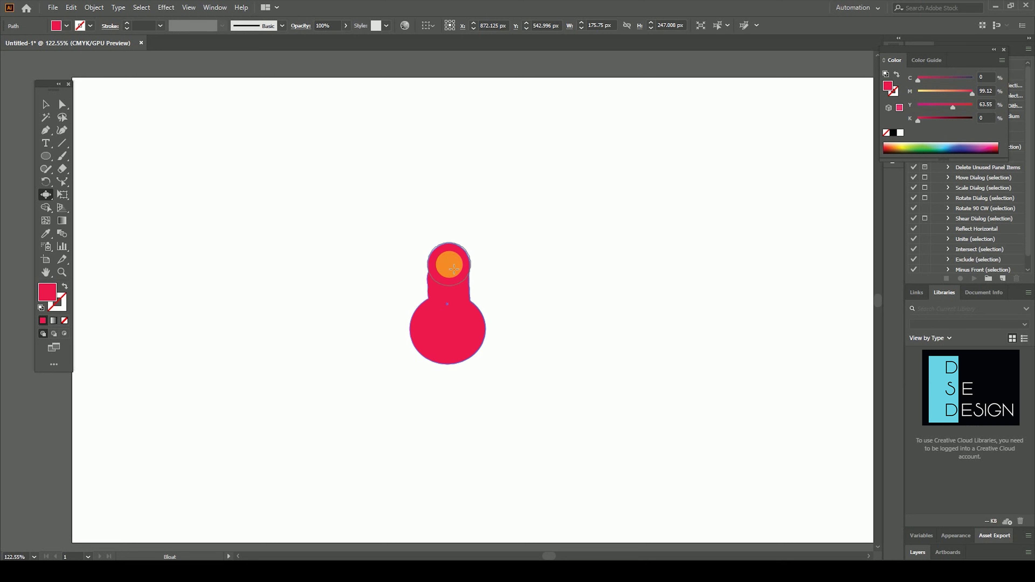
{"action": "left_click_drag", "start_coordinate": [454, 269], "coordinate": [454, 268]}
Step: Bloat the circle's lower right into an arm-like bulge
{"action": "mouse_move", "coordinate": [482, 342]}
{"action": "left_mouse_down"}
{"action": "mouse_move", "coordinate": [536, 358]}
{"action": "mouse_move", "coordinate": [519, 350]}
{"action": "left_mouse_up"}
{"action": "key", "text": "ctrl+z"}
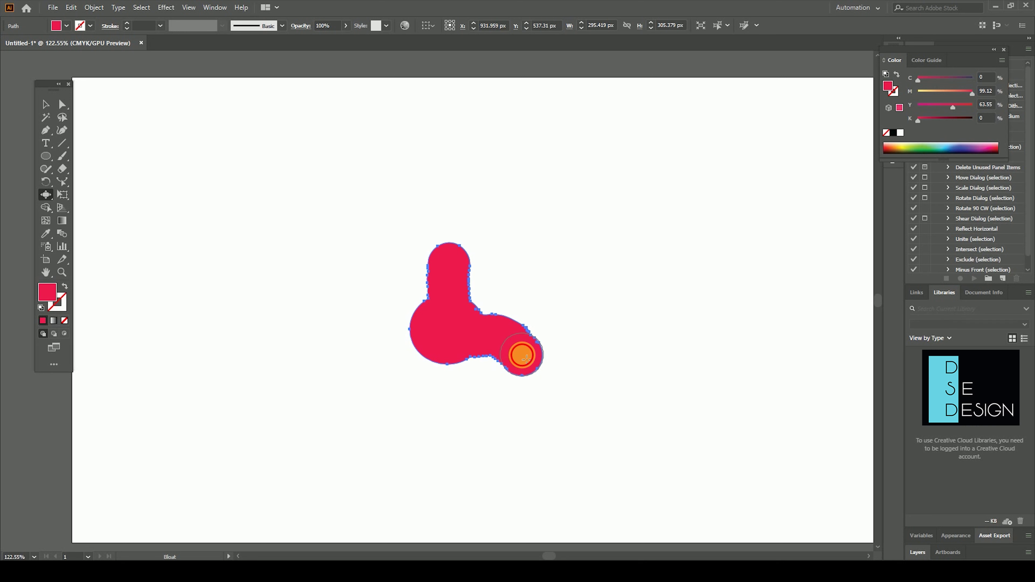
{"action": "left_click_drag", "start_coordinate": [527, 359], "coordinate": [527, 359]}
Step: Select the bloated red shape and delete it
{"action": "left_click", "coordinate": [46, 104]}
{"action": "left_click", "coordinate": [302, 163]}
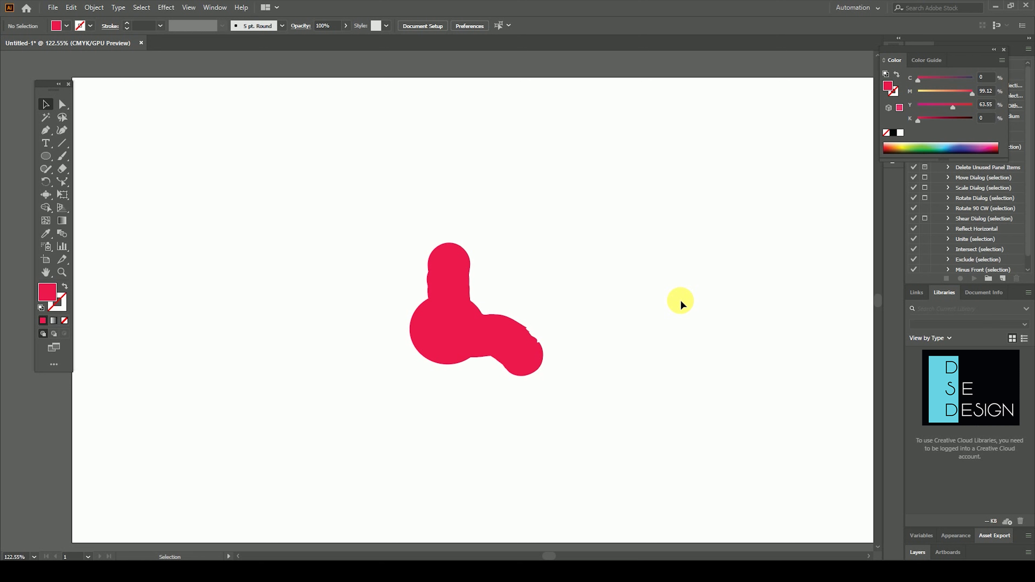
{"action": "left_click_drag", "start_coordinate": [660, 250], "coordinate": [419, 404]}
{"action": "key", "text": "Delete"}
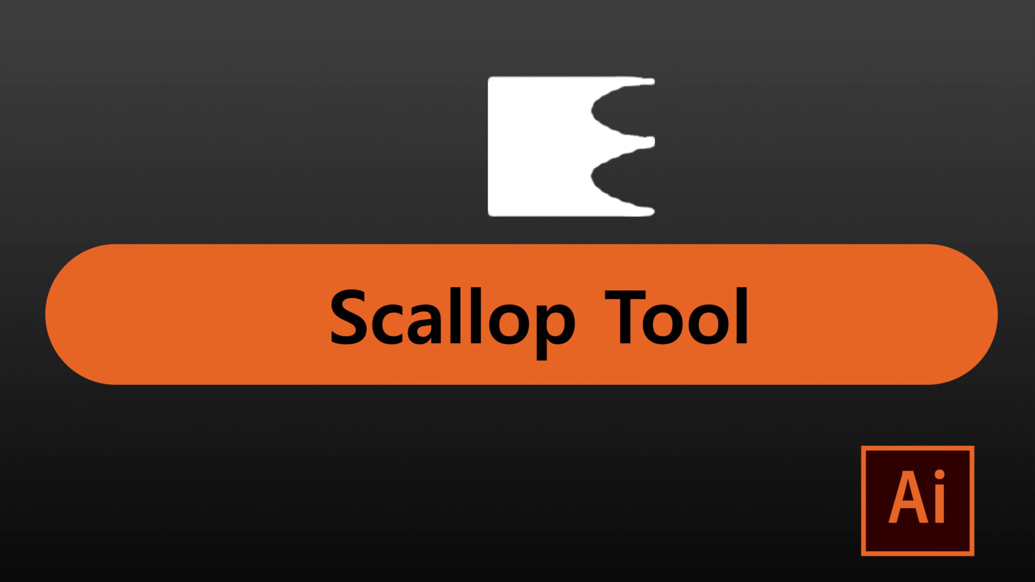
Step: Draw a rounded rectangle and change its fill to yellow-green
{"action": "mouse_move", "coordinate": [416, 314]}
{"action": "left_mouse_down"}
{"action": "mouse_move", "coordinate": [539, 416]}
{"action": "mouse_move", "coordinate": [592, 416]}
{"action": "left_mouse_up"}
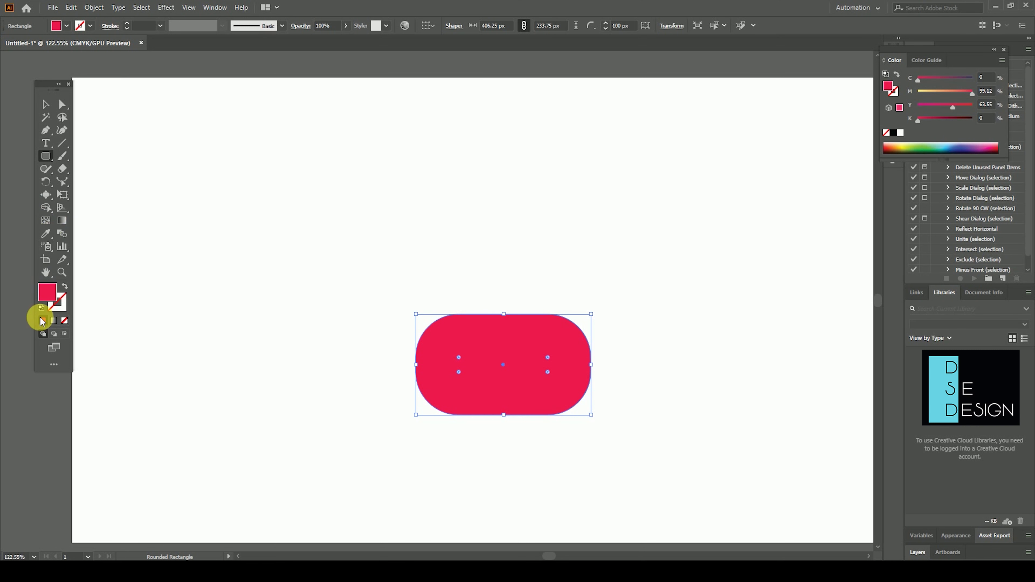
{"action": "double_click", "coordinate": [47, 295]}
{"action": "left_click", "coordinate": [532, 317]}
{"action": "left_click_drag", "start_coordinate": [507, 282], "coordinate": [513, 252]}
{"action": "left_click", "coordinate": [624, 217]}
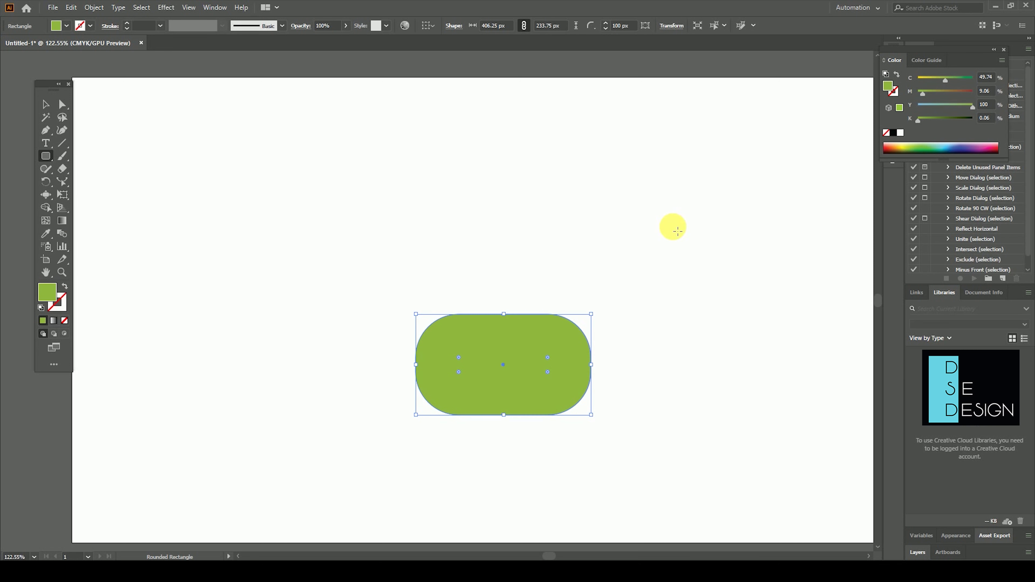
Step: Scallop the rectangle's top, upper-right and bottom edges into small spikes
{"action": "left_click", "coordinate": [48, 159]}
{"action": "left_click_drag", "start_coordinate": [45, 195], "coordinate": [120, 215]}
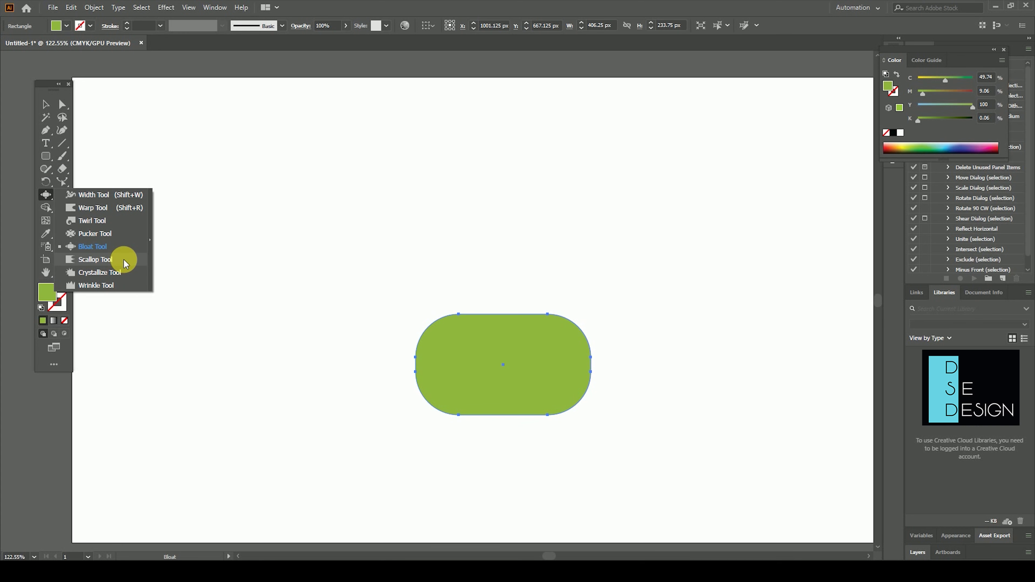
{"action": "left_click", "coordinate": [124, 263]}
{"action": "left_click_drag", "start_coordinate": [552, 321], "coordinate": [512, 272]}
{"action": "mouse_move", "coordinate": [543, 334]}
{"action": "left_mouse_down"}
{"action": "mouse_move", "coordinate": [545, 312]}
{"action": "mouse_move", "coordinate": [589, 372]}
{"action": "mouse_move", "coordinate": [562, 414]}
{"action": "mouse_move", "coordinate": [464, 418]}
{"action": "mouse_move", "coordinate": [430, 400]}
{"action": "mouse_move", "coordinate": [415, 360]}
{"action": "mouse_move", "coordinate": [439, 353]}
{"action": "mouse_move", "coordinate": [440, 335]}
{"action": "mouse_move", "coordinate": [466, 318]}
{"action": "mouse_move", "coordinate": [506, 317]}
{"action": "mouse_move", "coordinate": [564, 338]}
{"action": "mouse_move", "coordinate": [584, 369]}
{"action": "mouse_move", "coordinate": [527, 423]}
{"action": "mouse_move", "coordinate": [425, 398]}
{"action": "left_mouse_up"}
{"action": "left_click_drag", "start_coordinate": [570, 418], "coordinate": [469, 408]}
{"action": "left_click", "coordinate": [46, 105]}
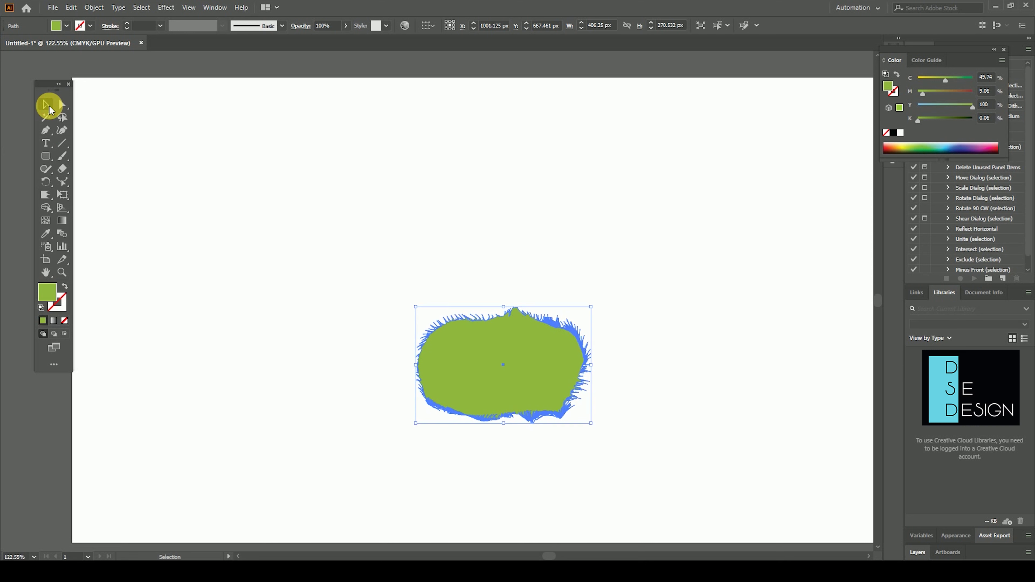
{"action": "left_click", "coordinate": [362, 150]}
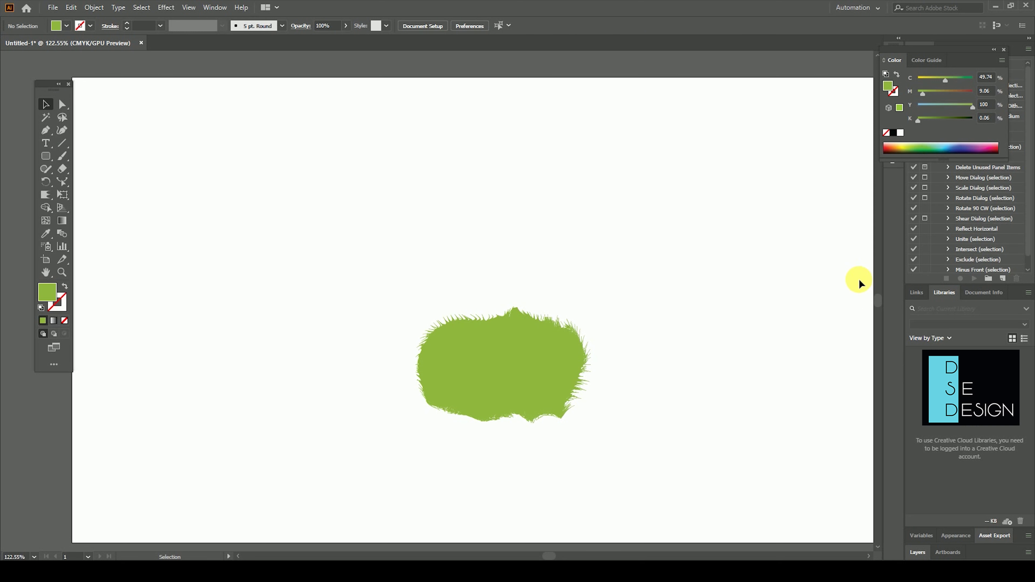
Step: Move the scalloped green shape and stretch it into a wide blob
{"action": "left_click_drag", "start_coordinate": [521, 370], "coordinate": [470, 360]}
{"action": "mouse_move", "coordinate": [545, 362]}
{"action": "left_mouse_down"}
{"action": "mouse_move", "coordinate": [380, 359]}
{"action": "mouse_move", "coordinate": [320, 274]}
{"action": "mouse_move", "coordinate": [313, 292]}
{"action": "mouse_move", "coordinate": [579, 329]}
{"action": "left_mouse_up"}
{"action": "left_click", "coordinate": [510, 305]}
{"action": "left_click", "coordinate": [693, 339]}
{"action": "mouse_move", "coordinate": [503, 319]}
{"action": "left_mouse_down"}
{"action": "mouse_move", "coordinate": [525, 354]}
{"action": "mouse_move", "coordinate": [469, 332]}
{"action": "left_mouse_up"}
{"action": "left_click", "coordinate": [692, 343]}
{"action": "left_click", "coordinate": [680, 364]}
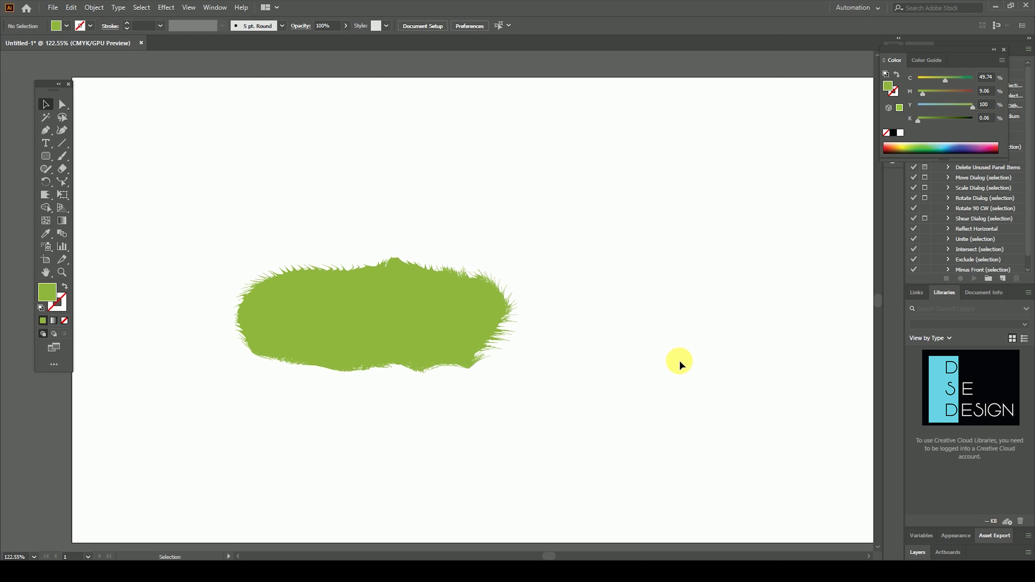
Step: Select the green blob and delete it
{"action": "left_click", "coordinate": [363, 272]}
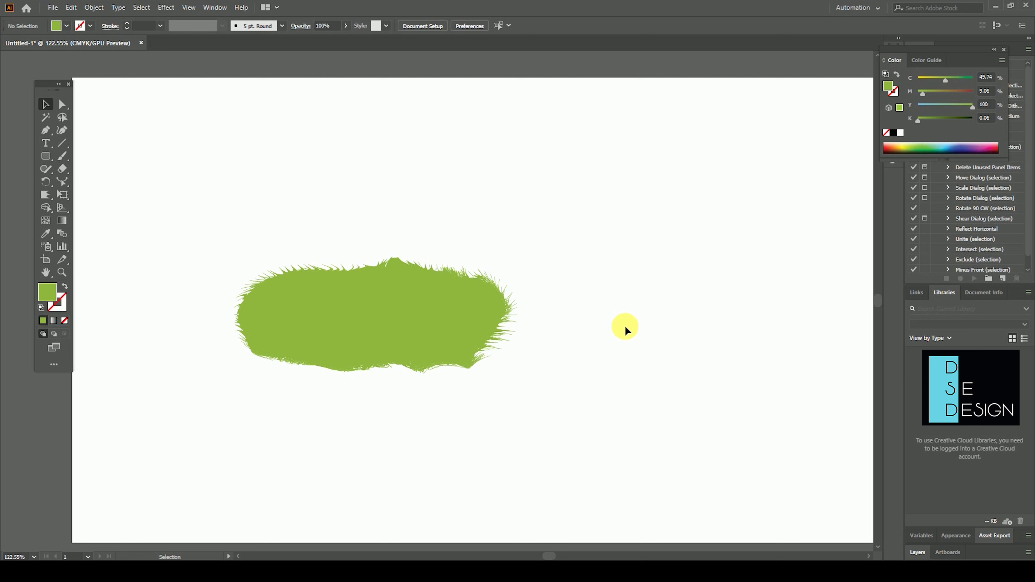
{"action": "left_click", "coordinate": [488, 300]}
{"action": "key", "text": "Delete"}
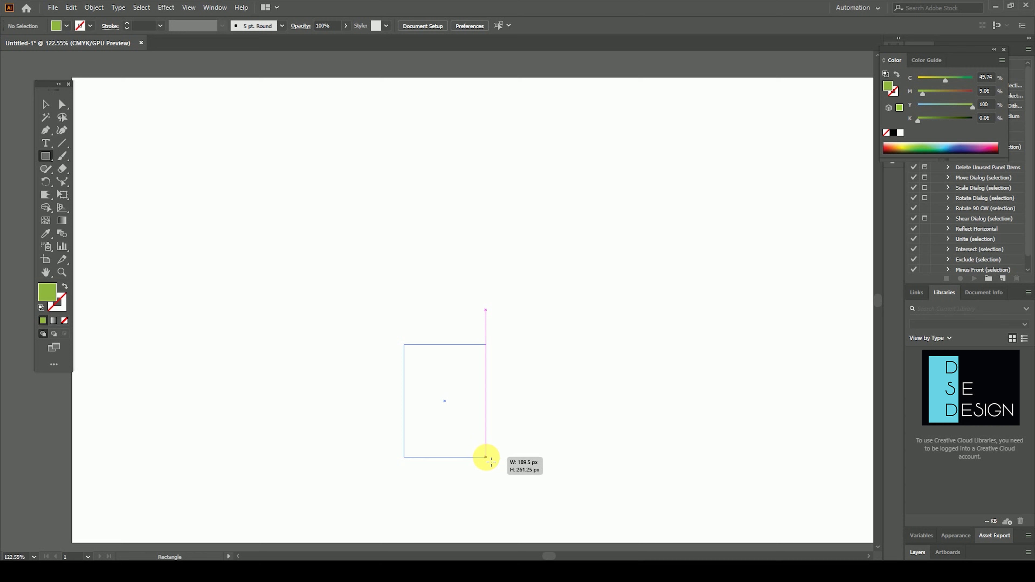
Step: Draw a green rectangle and crystallize its top, right and bottom edges into spikes
{"action": "left_click_drag", "start_coordinate": [486, 458], "coordinate": [467, 457]}
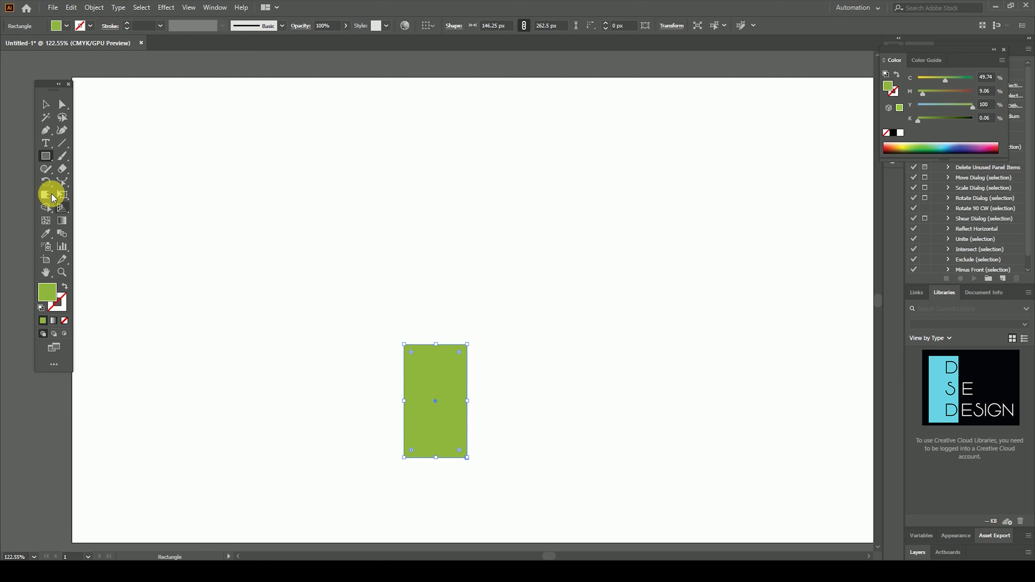
{"action": "left_click", "coordinate": [47, 195]}
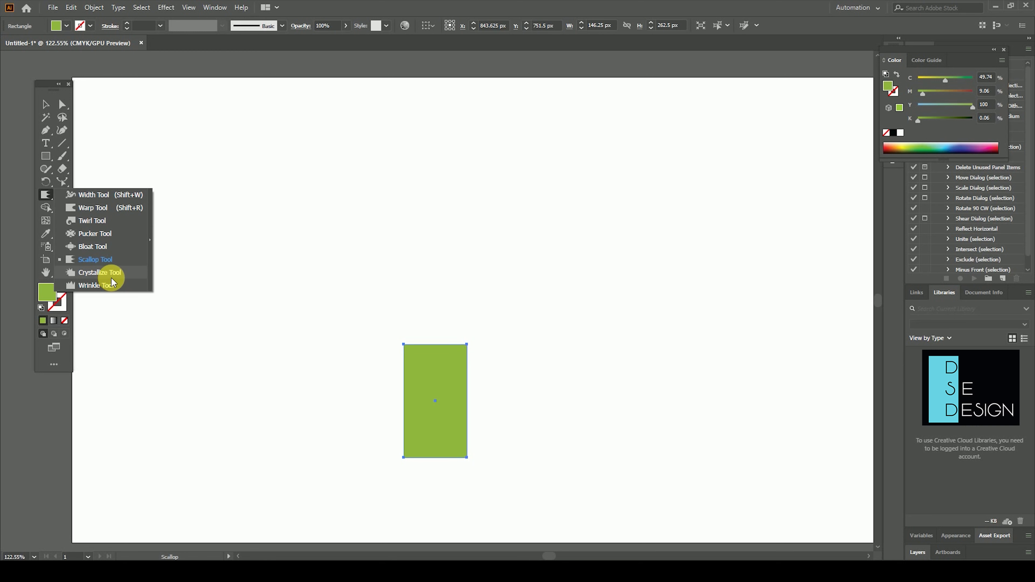
{"action": "left_click", "coordinate": [99, 273]}
{"action": "left_click", "coordinate": [420, 350]}
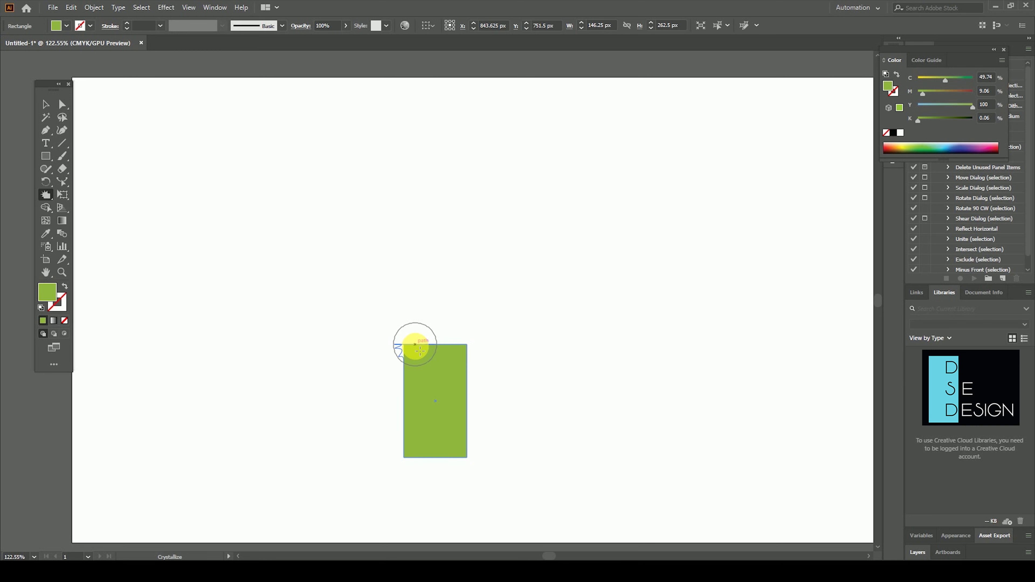
{"action": "left_click_drag", "start_coordinate": [420, 351], "coordinate": [482, 410]}
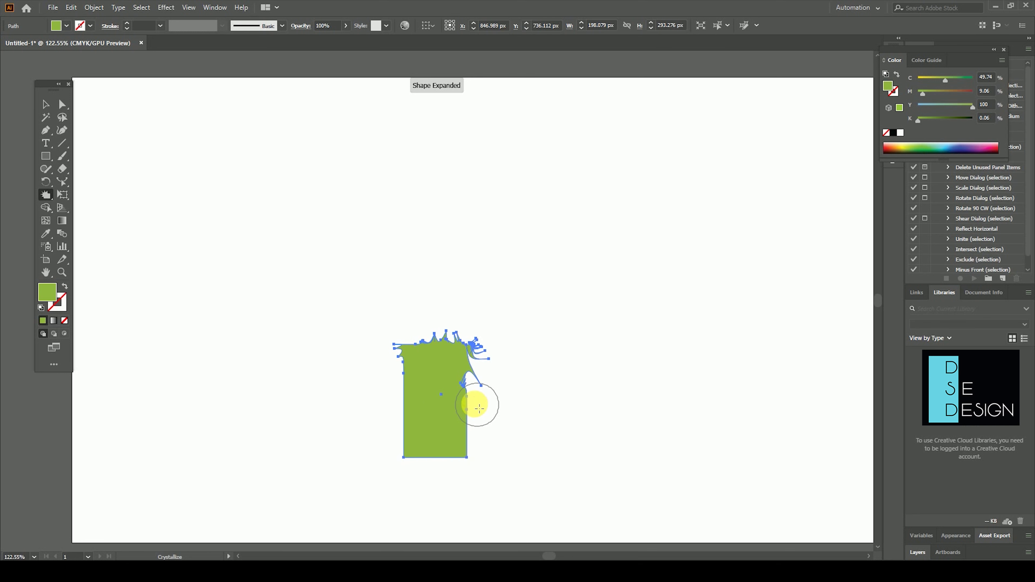
{"action": "mouse_move", "coordinate": [482, 410]}
{"action": "left_mouse_down"}
{"action": "mouse_move", "coordinate": [414, 459]}
{"action": "mouse_move", "coordinate": [400, 382]}
{"action": "mouse_move", "coordinate": [437, 383]}
{"action": "mouse_move", "coordinate": [423, 363]}
{"action": "mouse_move", "coordinate": [469, 347]}
{"action": "mouse_move", "coordinate": [470, 384]}
{"action": "mouse_move", "coordinate": [446, 464]}
{"action": "mouse_move", "coordinate": [398, 460]}
{"action": "mouse_move", "coordinate": [411, 383]}
{"action": "left_mouse_up"}
Step: Move the spiky green shape up and left, then select and delete it
{"action": "left_click", "coordinate": [46, 104]}
{"action": "left_click", "coordinate": [324, 162]}
{"action": "left_click_drag", "start_coordinate": [460, 407], "coordinate": [497, 373]}
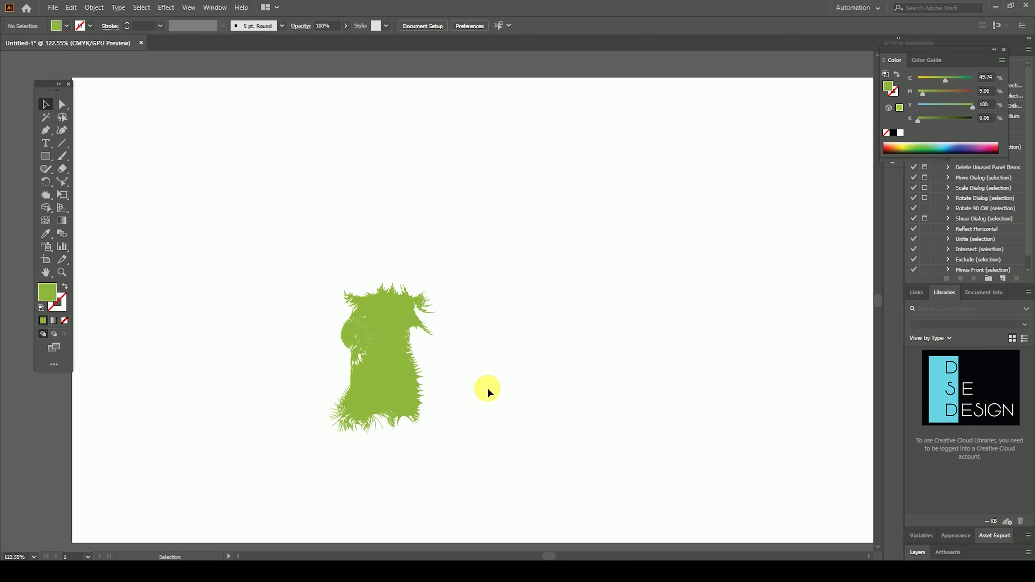
{"action": "left_click", "coordinate": [394, 355]}
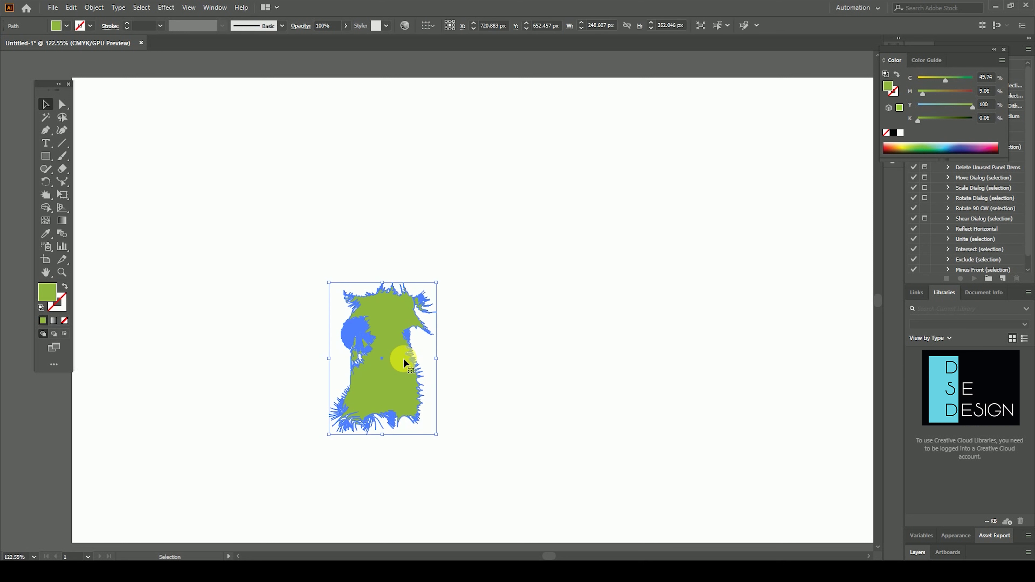
{"action": "key", "text": "Delete"}
Step: Draw a wide green rectangle and crystallize its top edge into grass blades
{"action": "left_click", "coordinate": [45, 156]}
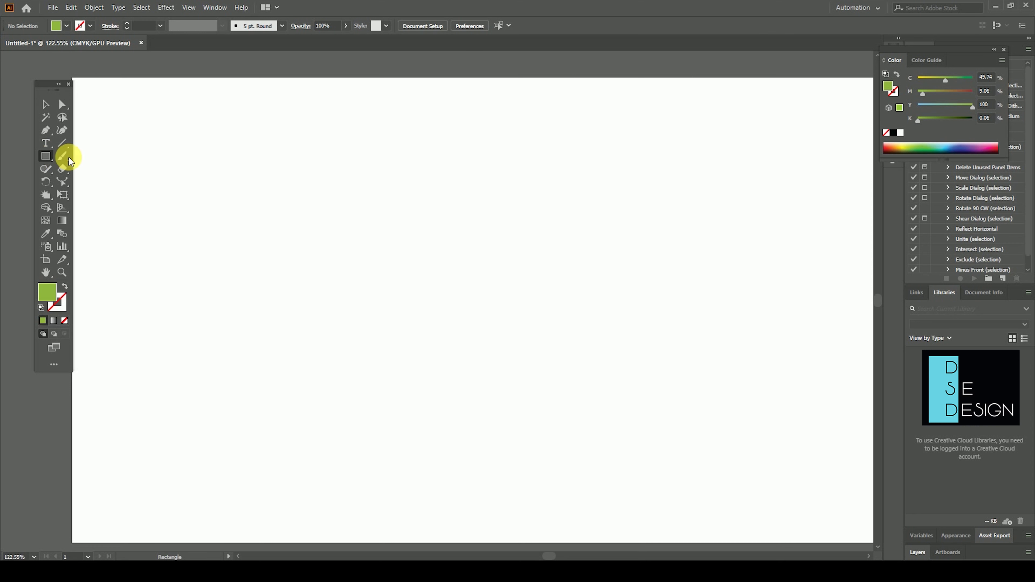
{"action": "left_click", "coordinate": [130, 155]}
{"action": "left_click_drag", "start_coordinate": [341, 322], "coordinate": [604, 384]}
{"action": "left_click", "coordinate": [46, 196]}
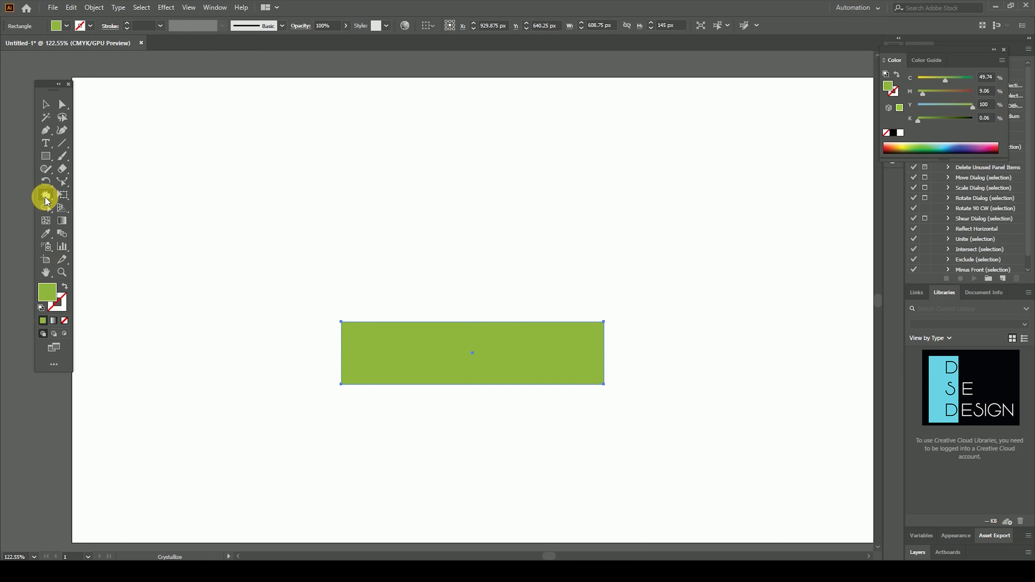
{"action": "left_click_drag", "start_coordinate": [46, 199], "coordinate": [95, 272]}
{"action": "mouse_move", "coordinate": [390, 314]}
{"action": "left_mouse_down"}
{"action": "mouse_move", "coordinate": [463, 343]}
{"action": "mouse_move", "coordinate": [581, 327]}
{"action": "mouse_move", "coordinate": [351, 312]}
{"action": "mouse_move", "coordinate": [386, 335]}
{"action": "mouse_move", "coordinate": [459, 305]}
{"action": "mouse_move", "coordinate": [479, 338]}
{"action": "mouse_move", "coordinate": [598, 331]}
{"action": "mouse_move", "coordinate": [598, 301]}
{"action": "mouse_move", "coordinate": [454, 362]}
{"action": "mouse_move", "coordinate": [310, 358]}
{"action": "left_mouse_up"}
Step: Narrow the grass strip and repeat copies to the right with Ctrl+D
{"action": "left_click", "coordinate": [45, 104]}
{"action": "left_click", "coordinate": [277, 169]}
{"action": "left_click", "coordinate": [365, 342]}
{"action": "left_click_drag", "start_coordinate": [229, 363], "coordinate": [388, 366]}
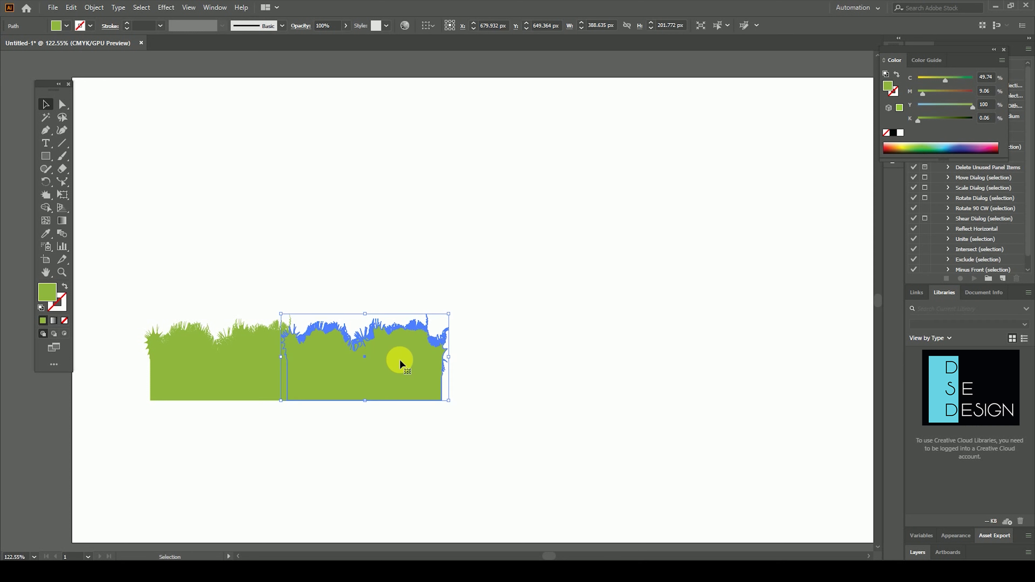
{"action": "key", "text": "ctrl+d"}
{"action": "key", "text": "ctrl+d"}
{"action": "key", "text": "ctrl+d"}
{"action": "key", "text": "ctrl+d"}
{"action": "left_click", "coordinate": [594, 224]}
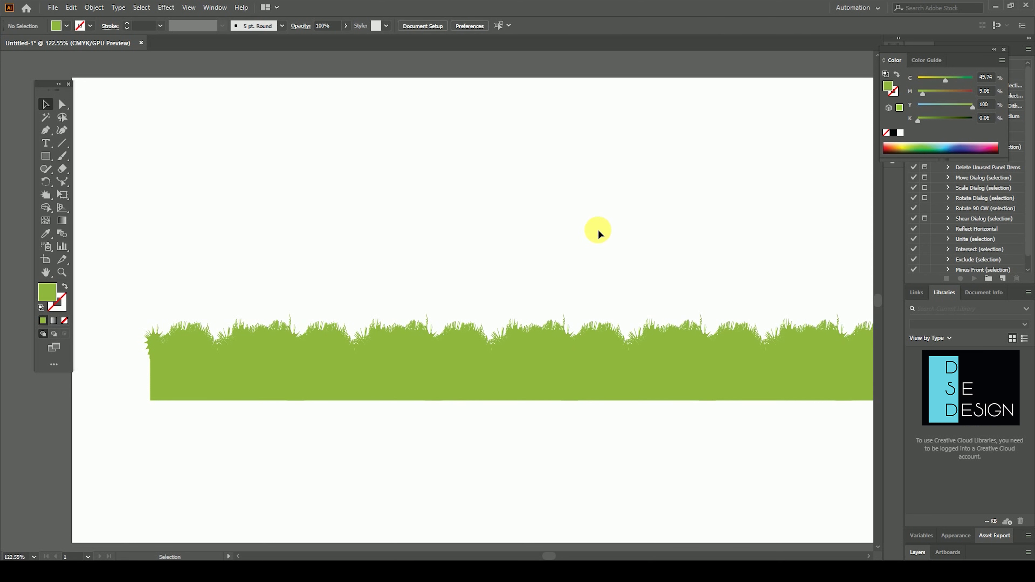
Step: Zoom in to 150% on the grass row, then select all and delete it
{"action": "mouse_move", "coordinate": [622, 456]}
{"action": "left_mouse_down"}
{"action": "mouse_move", "coordinate": [553, 486]}
{"action": "mouse_move", "coordinate": [561, 488]}
{"action": "left_mouse_up"}
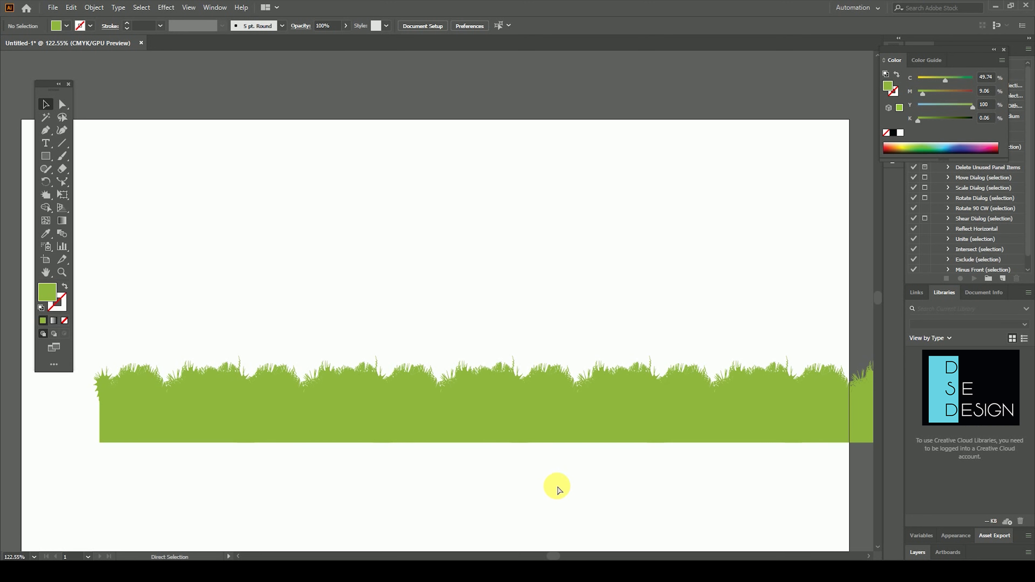
{"action": "key", "text": "ctrl+equal"}
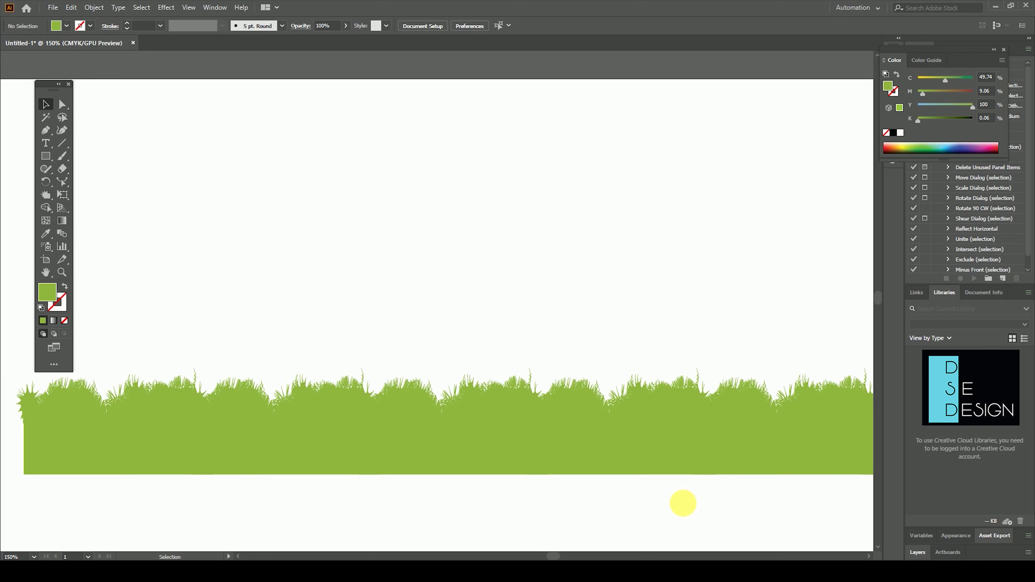
{"action": "key", "text": "ctrl+a"}
{"action": "key", "text": "Delete"}
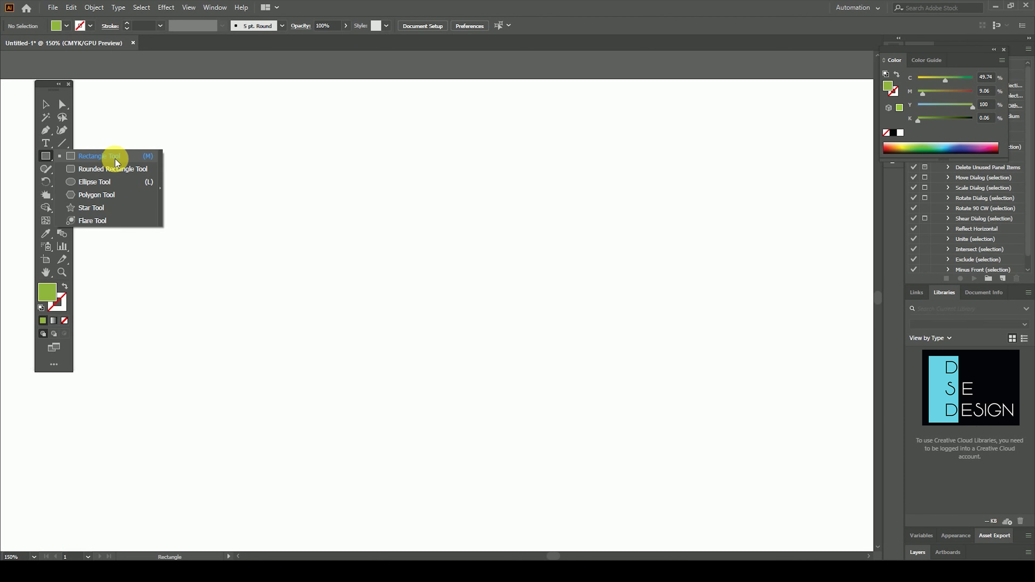
Step: Draw a rectangle and wrinkle its top edge into a spiky waveform
{"action": "left_click", "coordinate": [106, 155]}
{"action": "left_click_drag", "start_coordinate": [247, 224], "coordinate": [398, 267]}
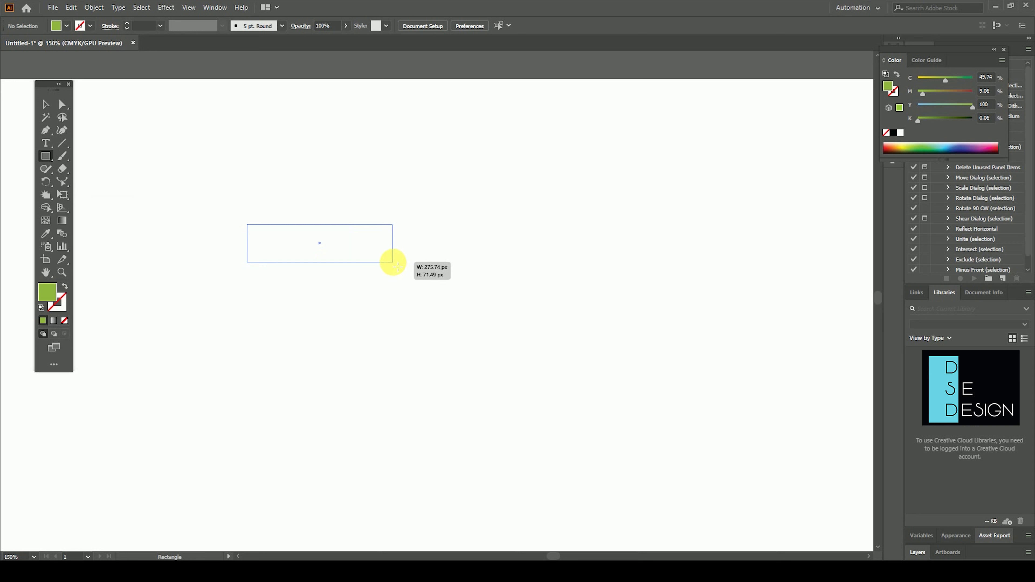
{"action": "left_click", "coordinate": [45, 196]}
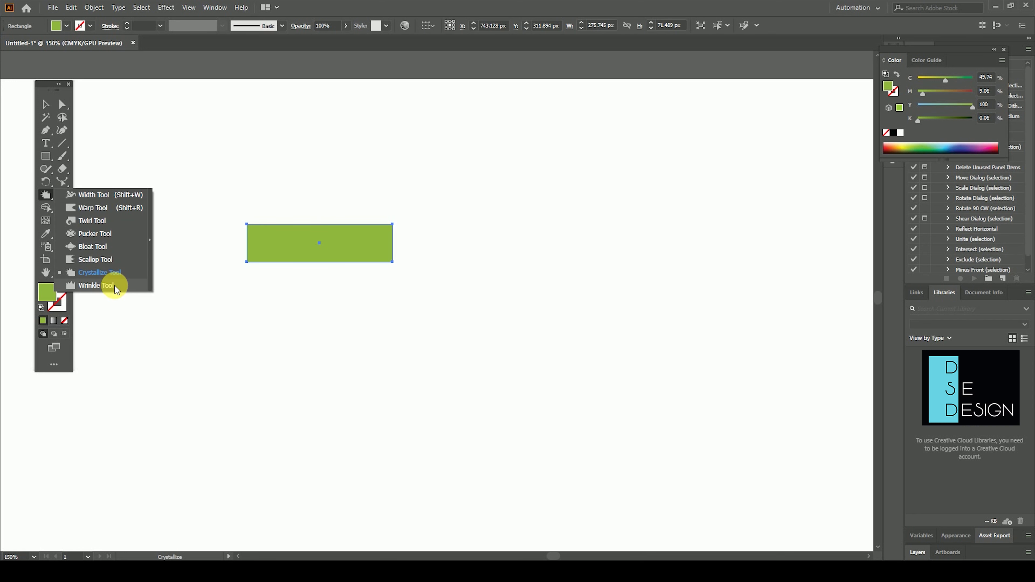
{"action": "left_click", "coordinate": [96, 285]}
{"action": "mouse_move", "coordinate": [276, 231]}
{"action": "left_mouse_down"}
{"action": "mouse_move", "coordinate": [386, 241]}
{"action": "mouse_move", "coordinate": [321, 228]}
{"action": "left_mouse_up"}
{"action": "mouse_move", "coordinate": [324, 230]}
{"action": "left_mouse_down"}
{"action": "mouse_move", "coordinate": [284, 241]}
{"action": "mouse_move", "coordinate": [298, 236]}
{"action": "left_mouse_up"}
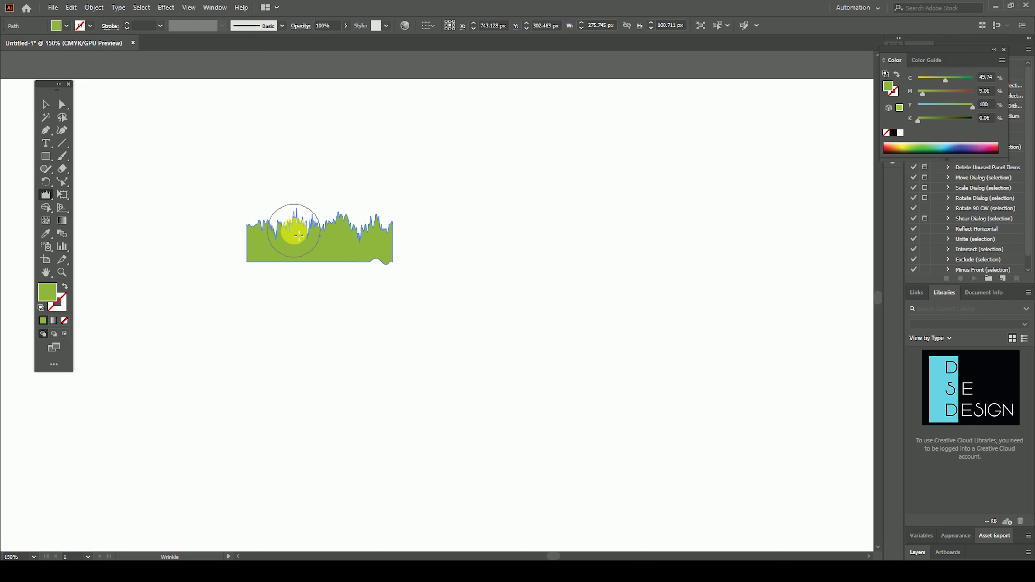
{"action": "left_click_drag", "start_coordinate": [298, 236], "coordinate": [361, 232]}
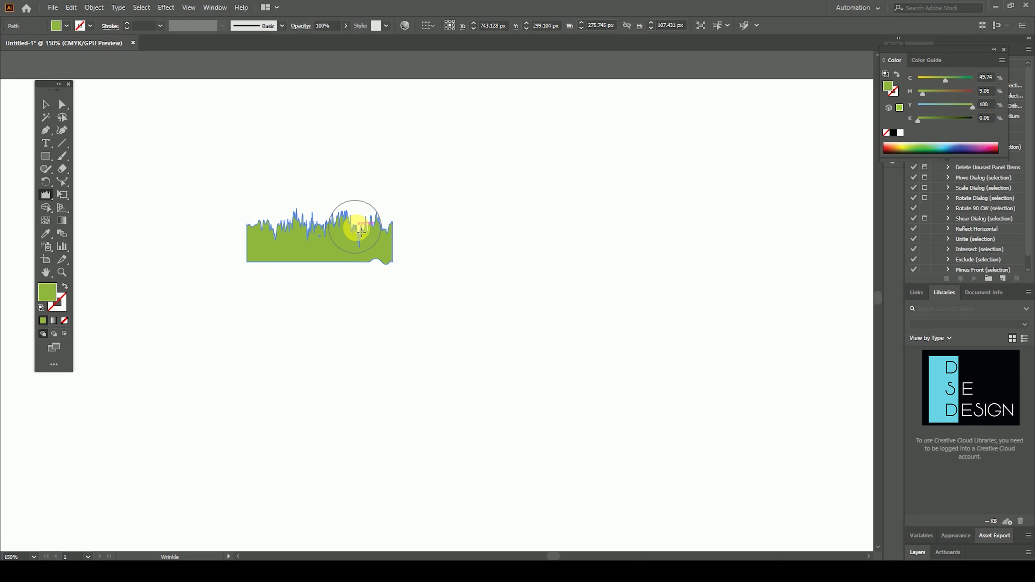
Step: Enlarge the waveform shape and place a copy to its right
{"action": "left_click", "coordinate": [45, 105]}
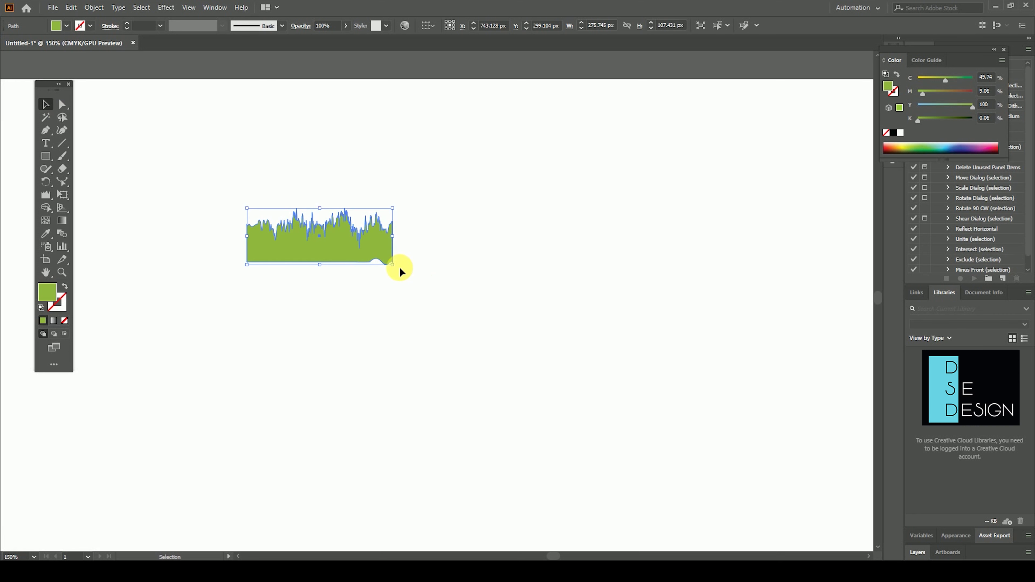
{"action": "left_click_drag", "start_coordinate": [393, 264], "coordinate": [510, 309]}
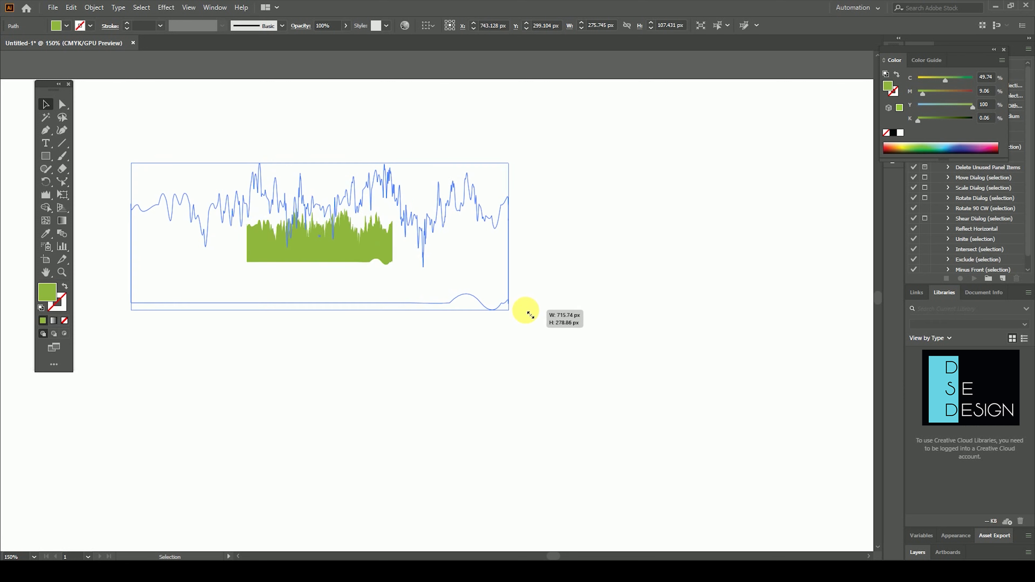
{"action": "left_click_drag", "start_coordinate": [323, 222], "coordinate": [331, 317]}
{"action": "left_click", "coordinate": [392, 192]}
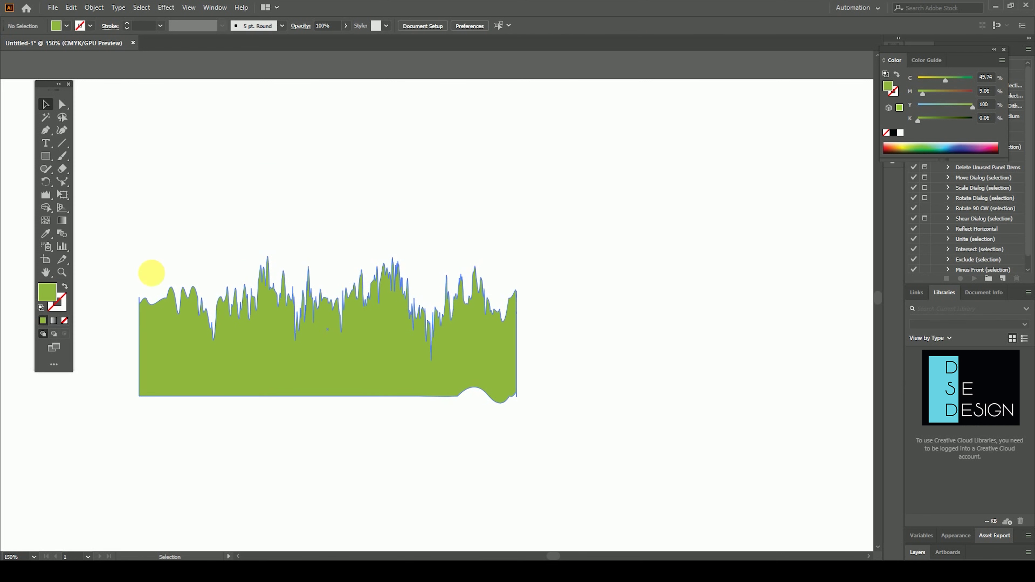
{"action": "left_click_drag", "start_coordinate": [333, 351], "coordinate": [543, 359]}
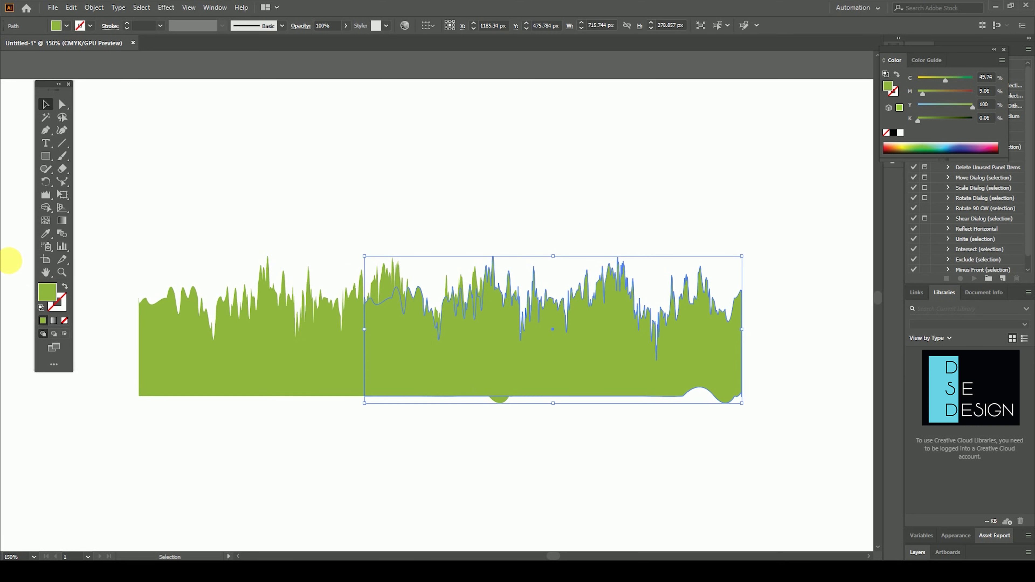
Step: Recolour the waveform copy with a red fill
{"action": "double_click", "coordinate": [47, 292]}
{"action": "left_click_drag", "start_coordinate": [528, 238], "coordinate": [529, 214]}
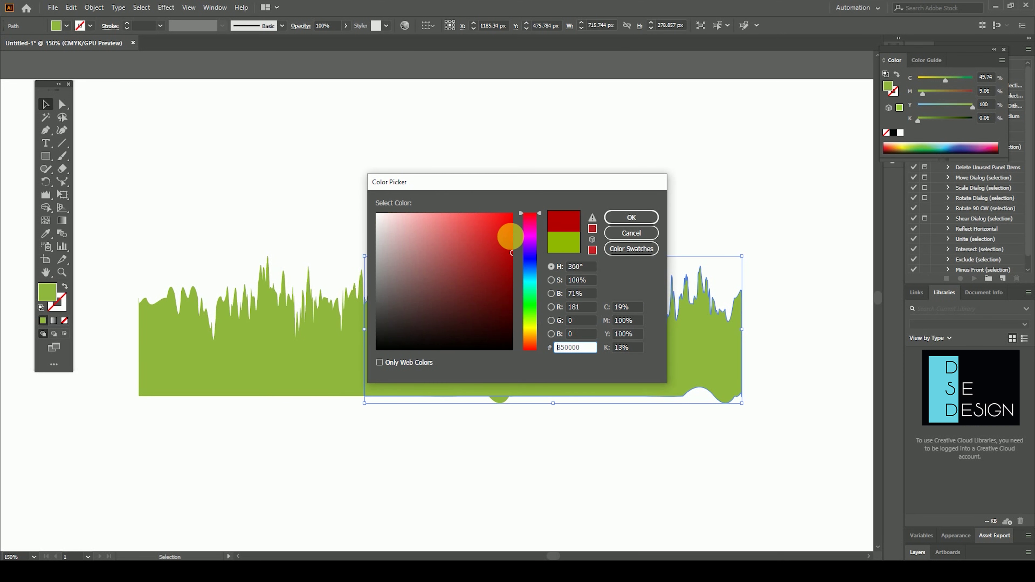
{"action": "left_click", "coordinate": [632, 220]}
{"action": "left_click", "coordinate": [449, 194]}
Step: Place another copy further right and fill it yellow
{"action": "left_click_drag", "start_coordinate": [474, 363], "coordinate": [621, 363]}
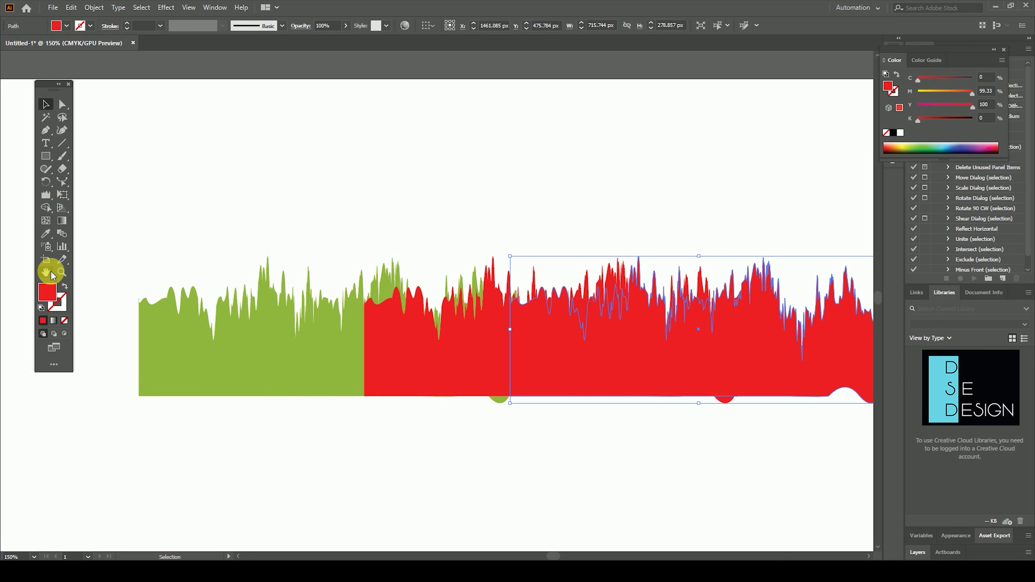
{"action": "double_click", "coordinate": [47, 292]}
{"action": "left_click_drag", "start_coordinate": [531, 292], "coordinate": [531, 331]}
{"action": "left_click_drag", "start_coordinate": [495, 278], "coordinate": [522, 204]}
{"action": "left_click", "coordinate": [632, 217]}
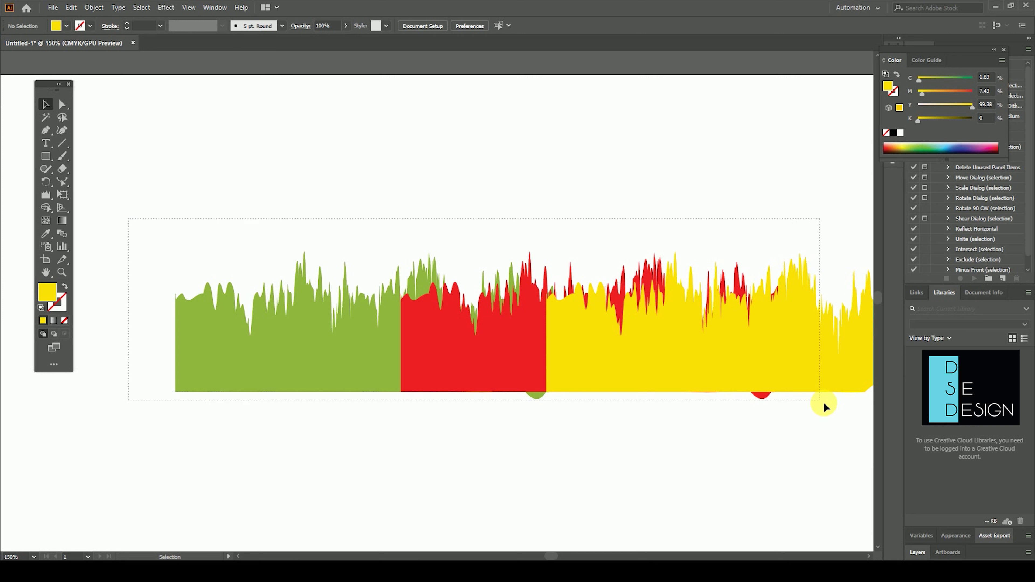
Step: Scale the whole waveform group down and move it left
{"action": "left_click_drag", "start_coordinate": [144, 222], "coordinate": [827, 408]}
{"action": "left_click_drag", "start_coordinate": [176, 251], "coordinate": [344, 284]}
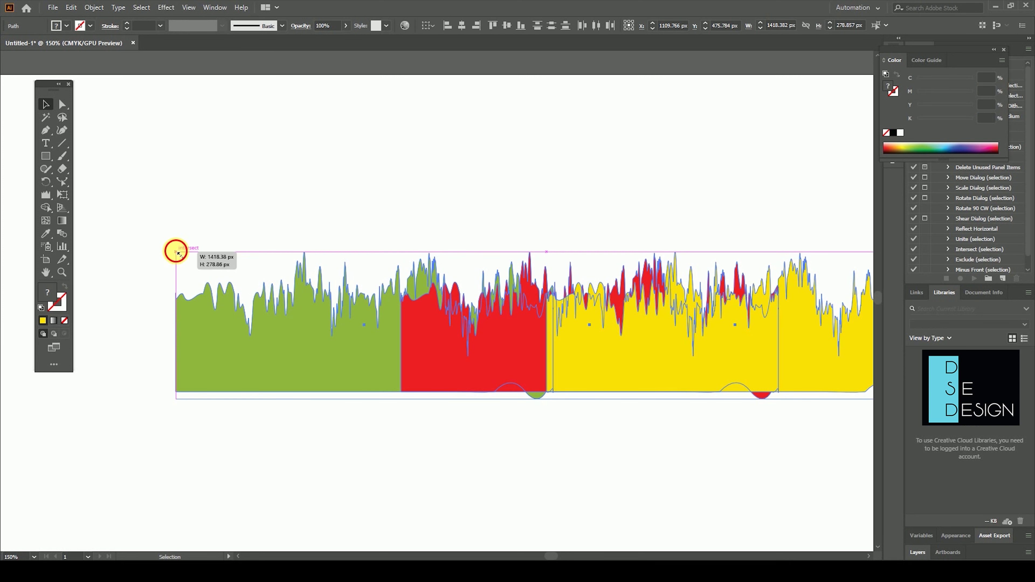
{"action": "left_click_drag", "start_coordinate": [575, 345], "coordinate": [437, 327]}
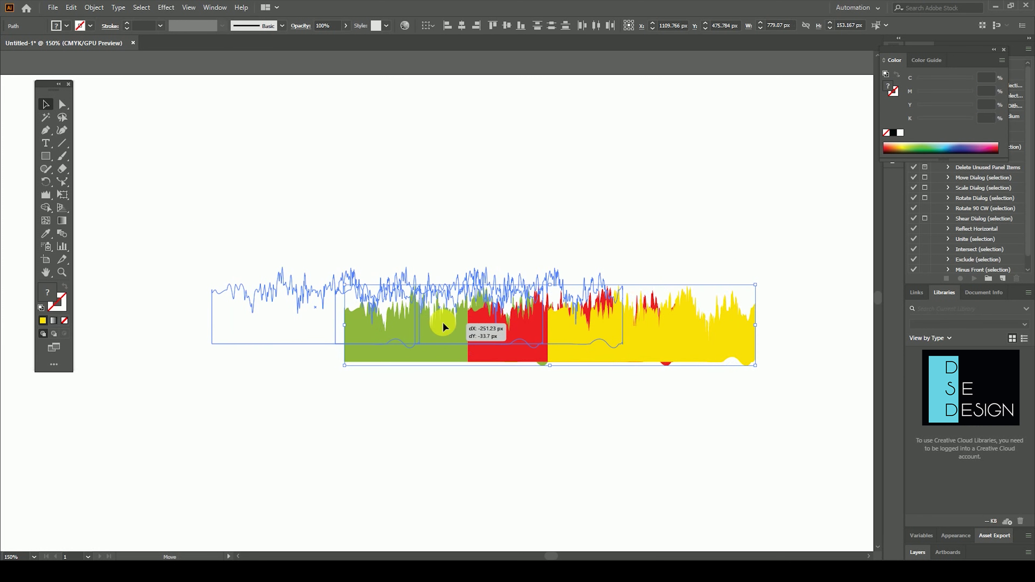
Step: Copy a yellow piece to the right and fill it dark navy blue
{"action": "left_click_drag", "start_coordinate": [504, 326], "coordinate": [628, 325]}
{"action": "double_click", "coordinate": [55, 292]}
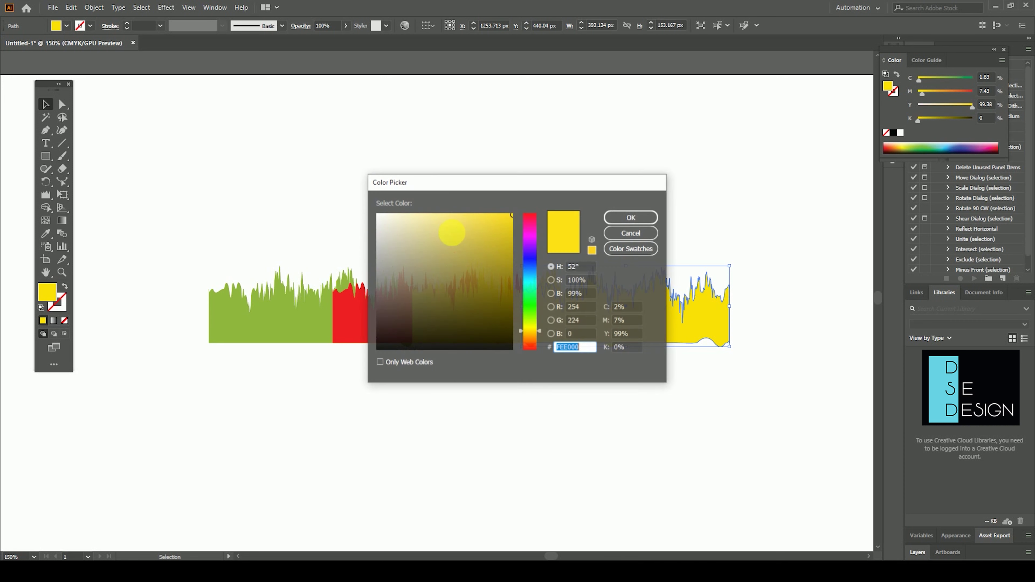
{"action": "left_click", "coordinate": [530, 258]}
{"action": "left_click", "coordinate": [593, 228]}
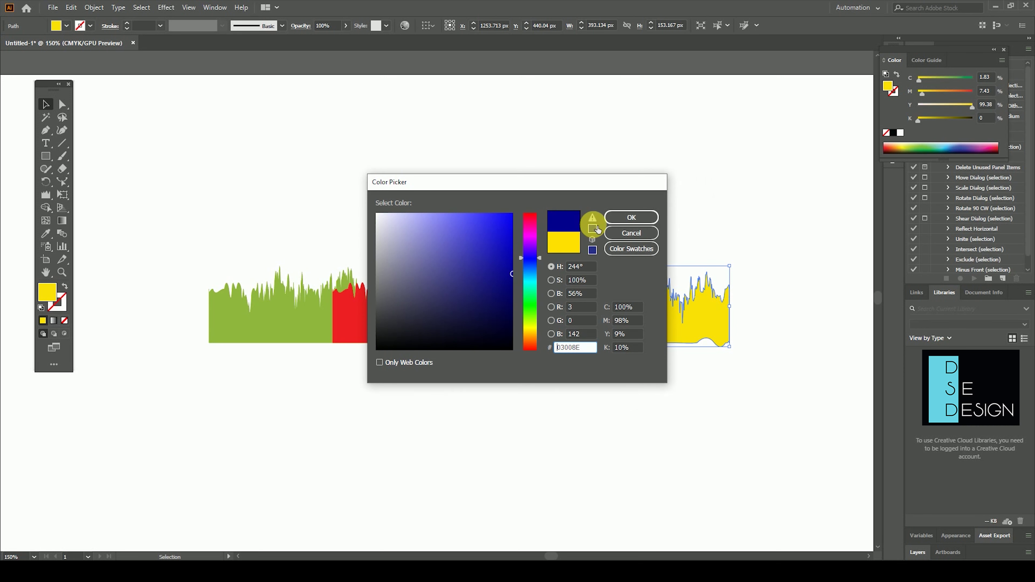
{"action": "left_click", "coordinate": [631, 217]}
{"action": "left_click", "coordinate": [702, 208]}
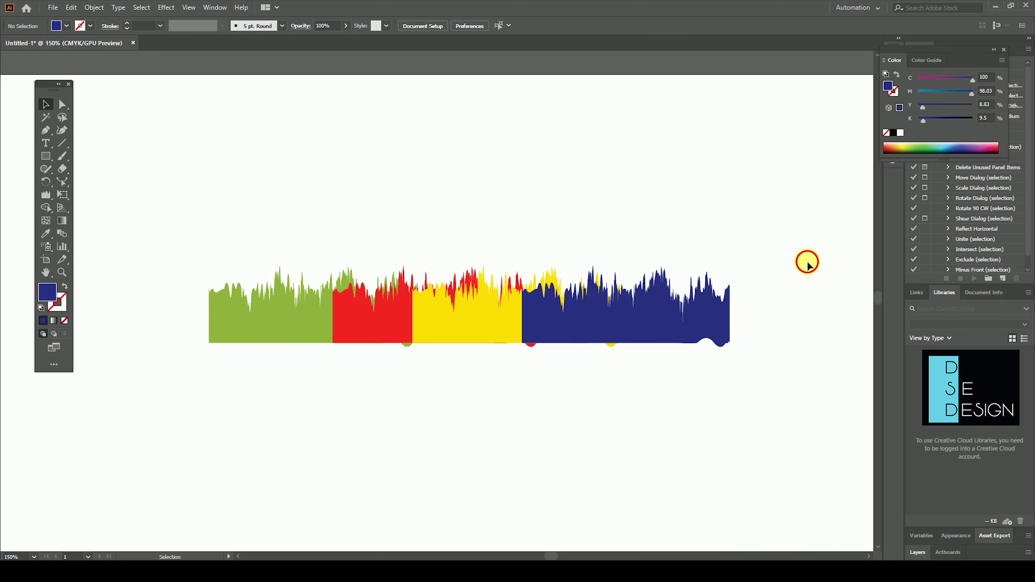
Step: Move the waveform row and flip a copy upside down below it
{"action": "left_click_drag", "start_coordinate": [379, 316], "coordinate": [132, 353]}
{"action": "mouse_move", "coordinate": [578, 314]}
{"action": "left_mouse_down"}
{"action": "mouse_move", "coordinate": [504, 309]}
{"action": "mouse_move", "coordinate": [480, 356]}
{"action": "left_mouse_up"}
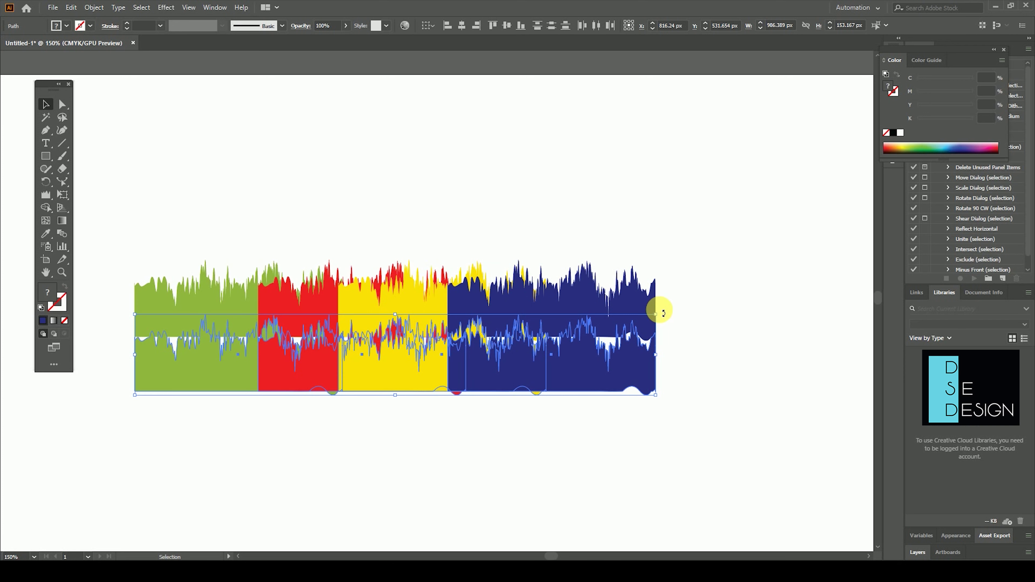
{"action": "left_click_drag", "start_coordinate": [663, 313], "coordinate": [340, 373]}
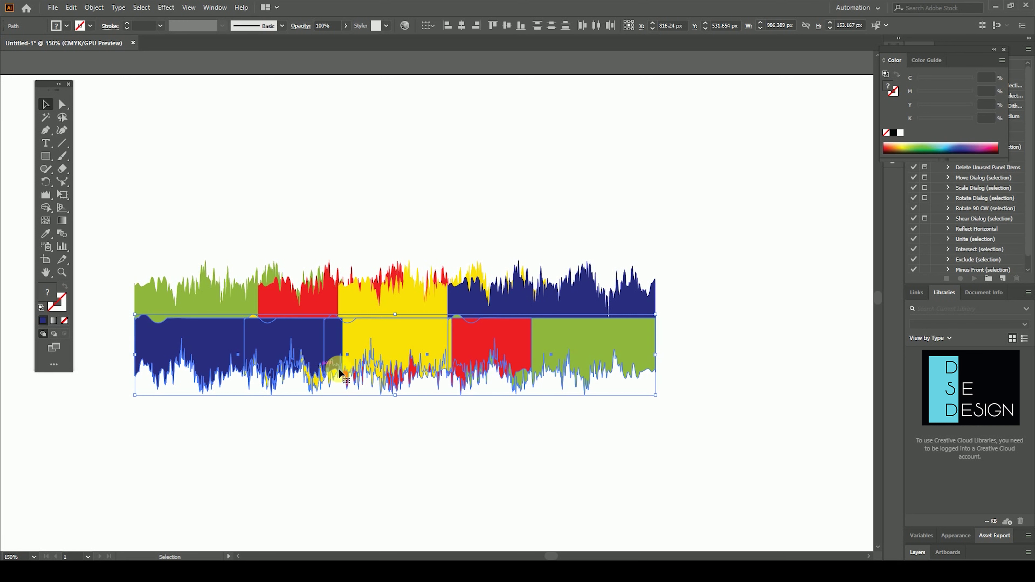
{"action": "left_click", "coordinate": [731, 349]}
Step: Squash both waveform rows vertically
{"action": "left_click_drag", "start_coordinate": [731, 371], "coordinate": [728, 381]}
{"action": "left_click_drag", "start_coordinate": [739, 266], "coordinate": [98, 449]}
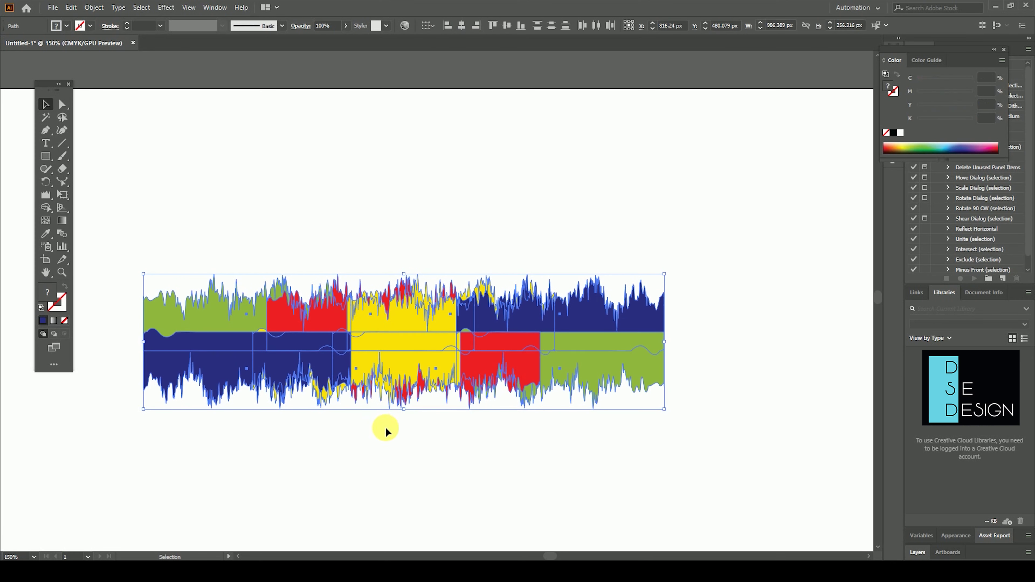
{"action": "left_click_drag", "start_coordinate": [408, 409], "coordinate": [410, 332]}
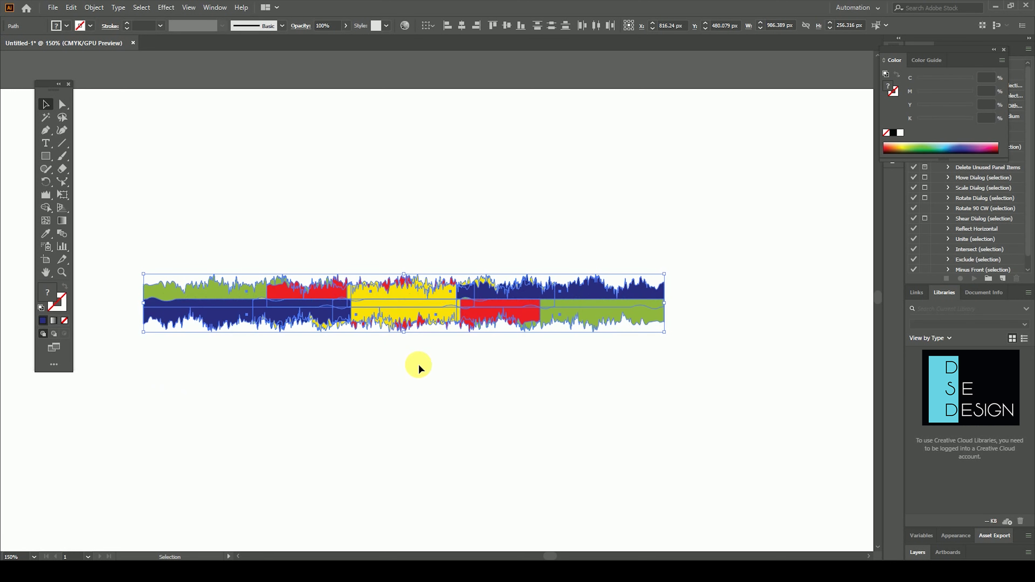
{"action": "left_click", "coordinate": [419, 363]}
Step: Stack repeated copies of the flattened rows downward with Ctrl+D
{"action": "left_click_drag", "start_coordinate": [132, 224], "coordinate": [723, 367]}
{"action": "left_click_drag", "start_coordinate": [474, 289], "coordinate": [421, 331]}
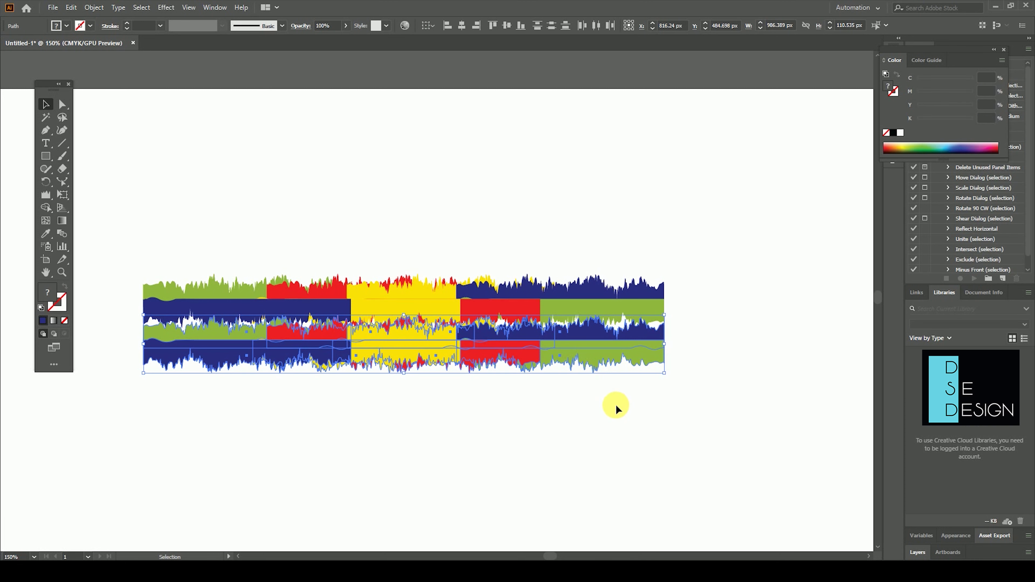
{"action": "key", "text": "ctrl+d"}
{"action": "key", "text": "ctrl+d"}
{"action": "key", "text": "ctrl+d"}
{"action": "key", "text": "ctrl+d"}
{"action": "key", "text": "ctrl+d"}
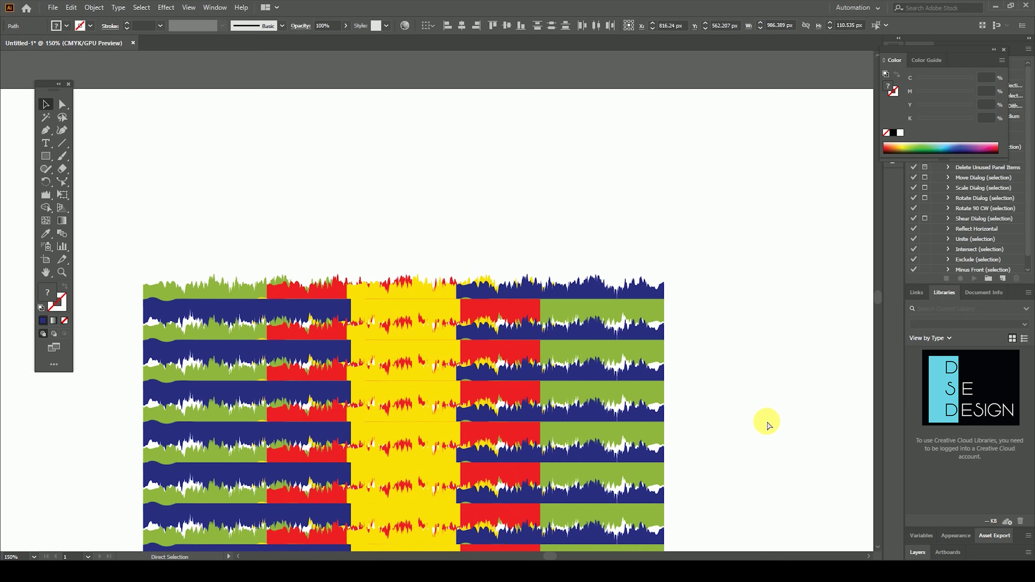
{"action": "left_click_drag", "start_coordinate": [738, 469], "coordinate": [761, 344]}
{"action": "key", "text": "ctrl+d"}
{"action": "key", "text": "ctrl+d"}
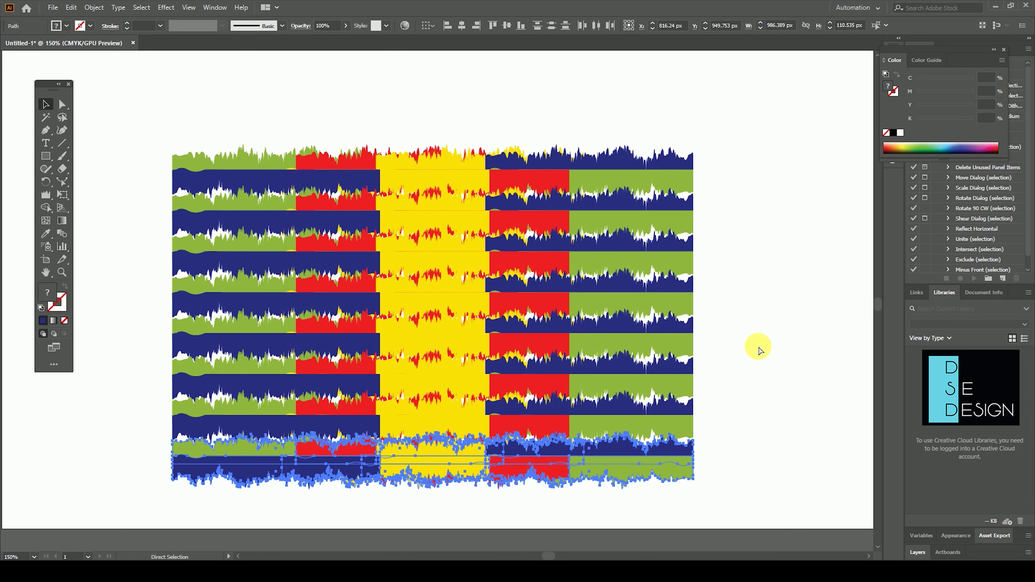
Step: Zoom in on the striped pattern, then clear it from the canvas
{"action": "key", "text": "ctrl+plus"}
{"action": "key", "text": "ctrl+plus"}
{"action": "key", "text": "ctrl+shift+a"}
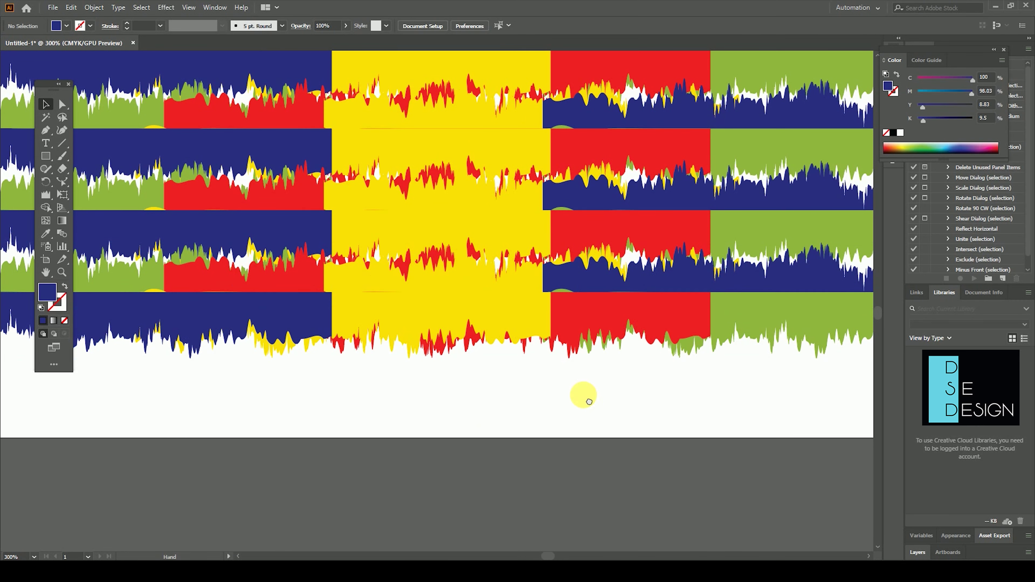
{"action": "scroll", "coordinate": [589, 402], "scroll_direction": "up", "scroll_amount": 3}
{"action": "scroll", "coordinate": [582, 530], "scroll_direction": "up", "scroll_amount": 3}
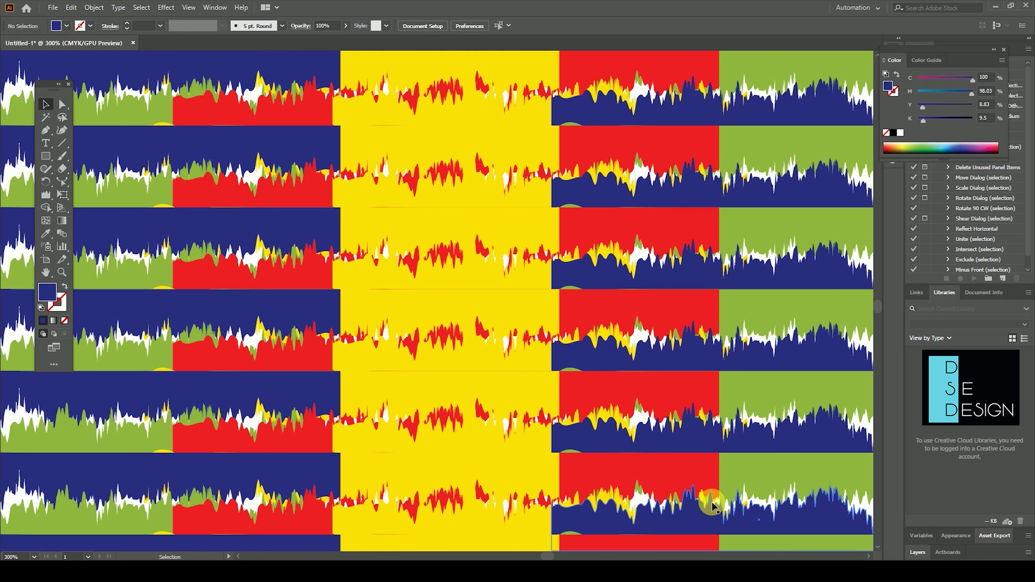
{"action": "left_click", "coordinate": [937, 477]}
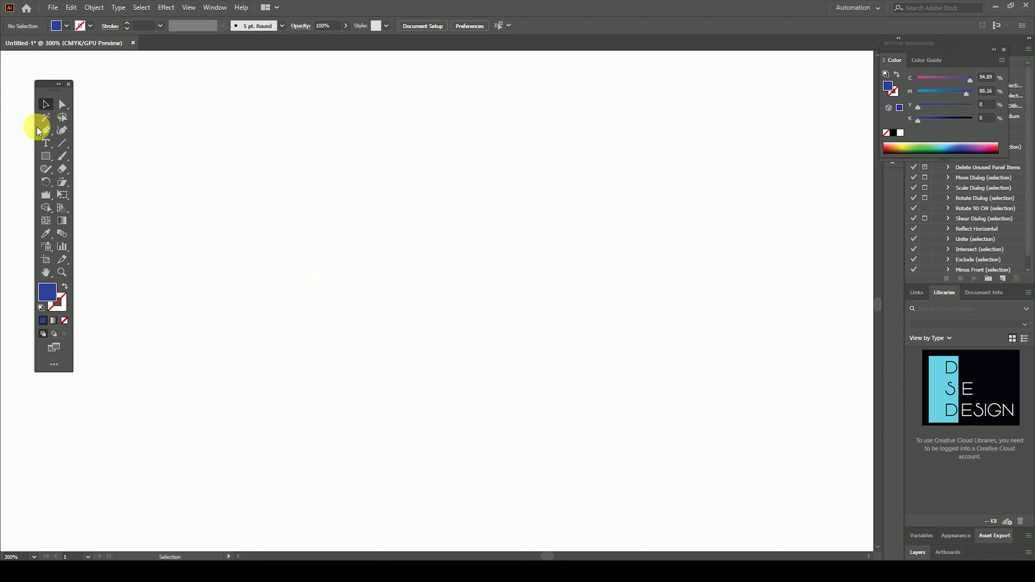
Step: Draw a tall blue rectangle and rotate it about 45 degrees with Free Transform
{"action": "left_click", "coordinate": [45, 156]}
{"action": "left_click_drag", "start_coordinate": [368, 180], "coordinate": [450, 414]}
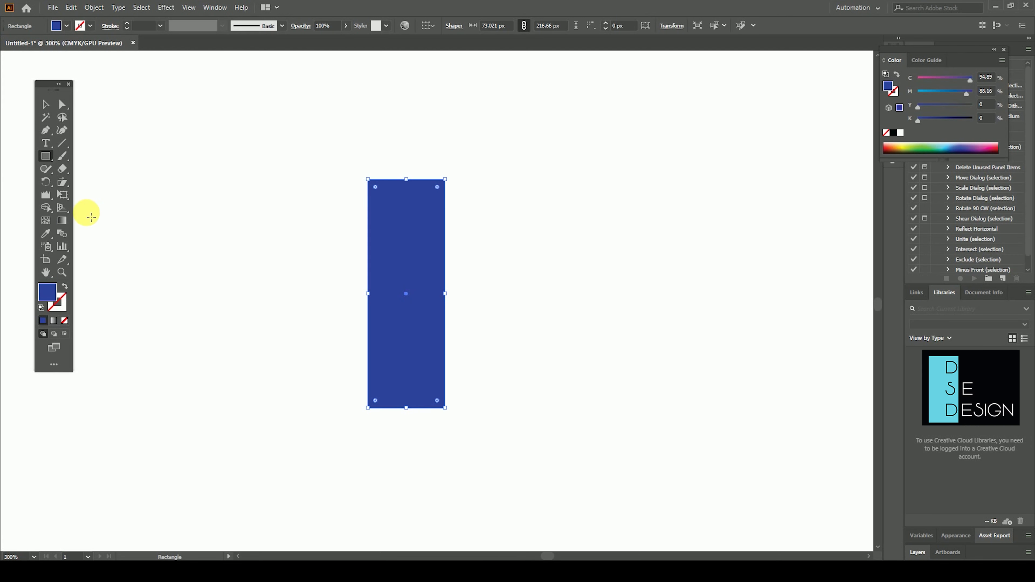
{"action": "left_click_drag", "start_coordinate": [67, 200], "coordinate": [130, 201]}
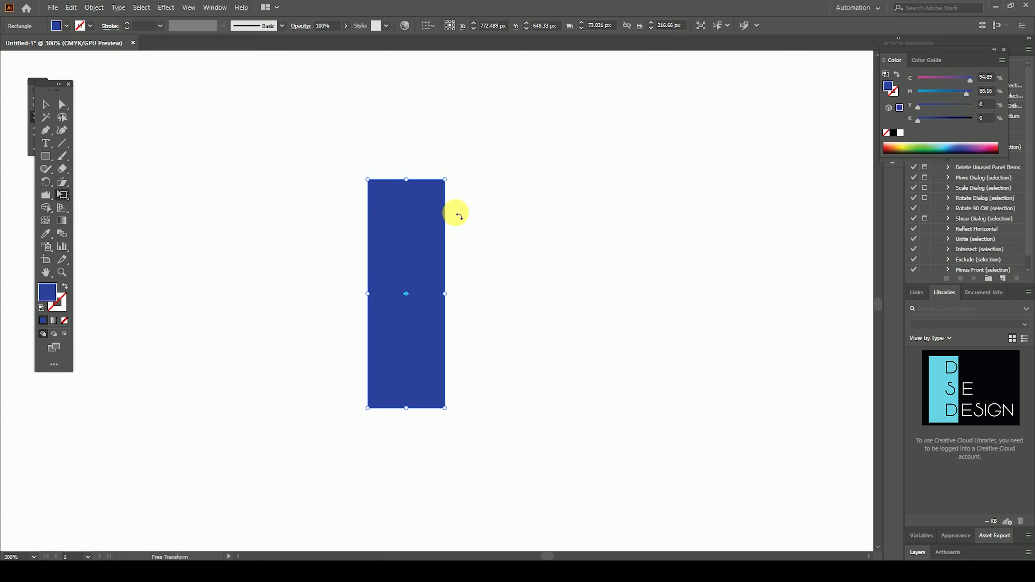
{"action": "left_click_drag", "start_coordinate": [447, 182], "coordinate": [488, 266]}
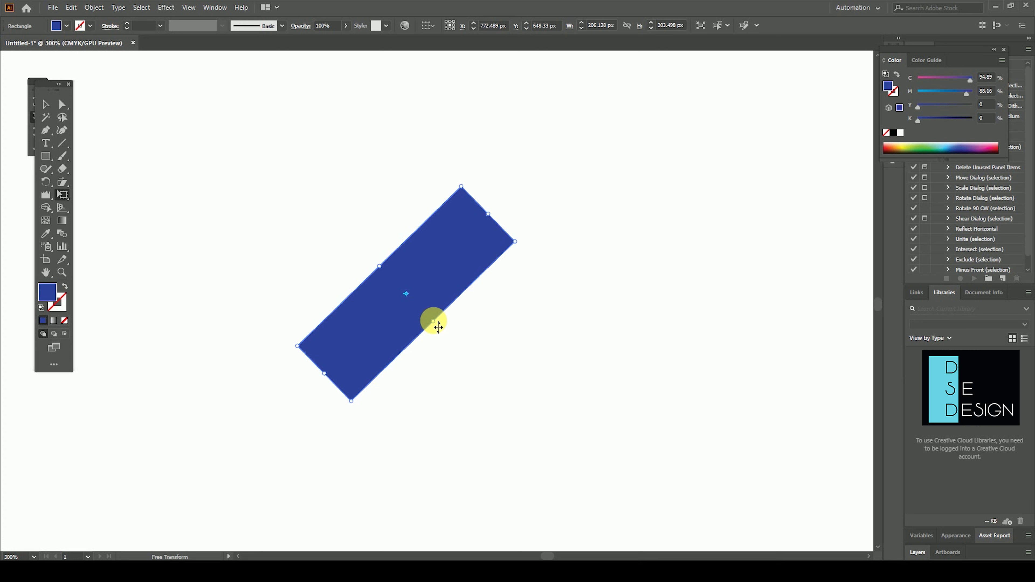
Step: Stretch, widen, enlarge and narrow the rotated rectangle with Free Transform
{"action": "left_click_drag", "start_coordinate": [438, 328], "coordinate": [642, 500]}
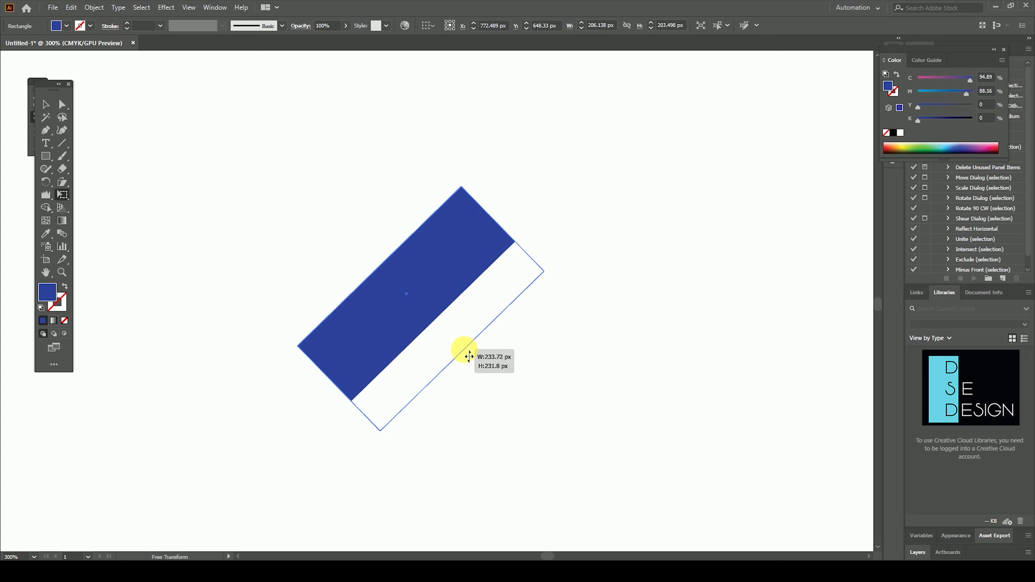
{"action": "left_click_drag", "start_coordinate": [642, 500], "coordinate": [462, 315]}
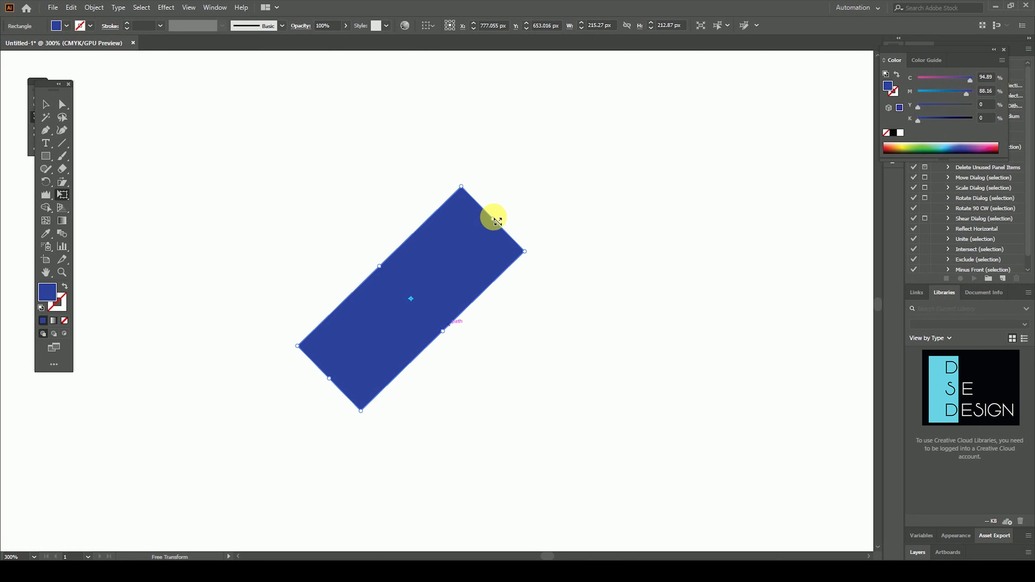
{"action": "mouse_move", "coordinate": [498, 221]}
{"action": "left_mouse_down"}
{"action": "mouse_move", "coordinate": [606, 132]}
{"action": "mouse_move", "coordinate": [641, 176]}
{"action": "mouse_move", "coordinate": [612, 219]}
{"action": "left_mouse_up"}
{"action": "left_click_drag", "start_coordinate": [488, 296], "coordinate": [506, 375]}
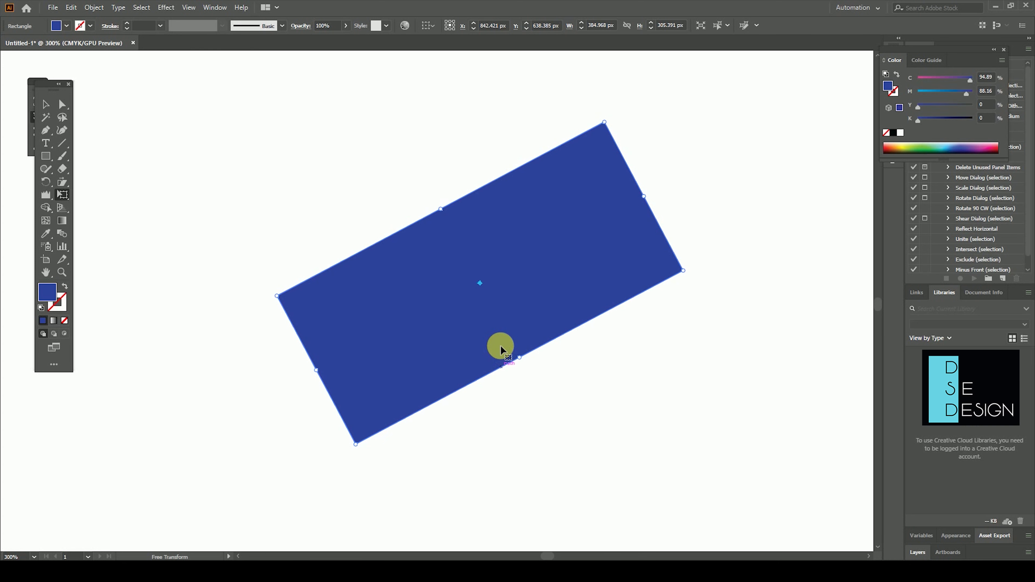
{"action": "left_click_drag", "start_coordinate": [442, 211], "coordinate": [492, 302]}
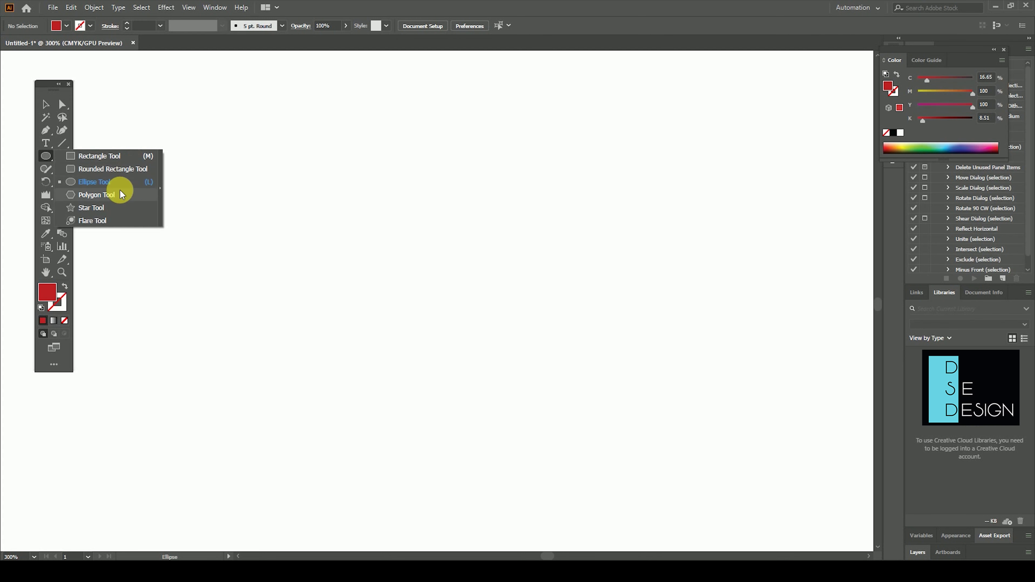
Step: Draw a red circle for the head and move it up and right
{"action": "left_click_drag", "start_coordinate": [47, 162], "coordinate": [118, 183]}
{"action": "left_click_drag", "start_coordinate": [366, 163], "coordinate": [464, 257]}
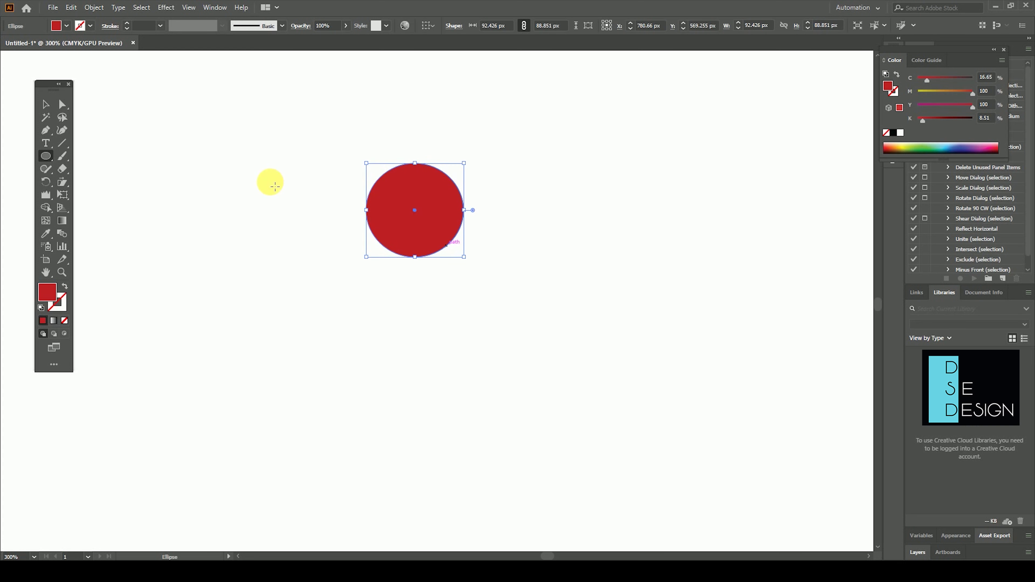
{"action": "left_click", "coordinate": [46, 107]}
{"action": "left_click_drag", "start_coordinate": [410, 211], "coordinate": [488, 197]}
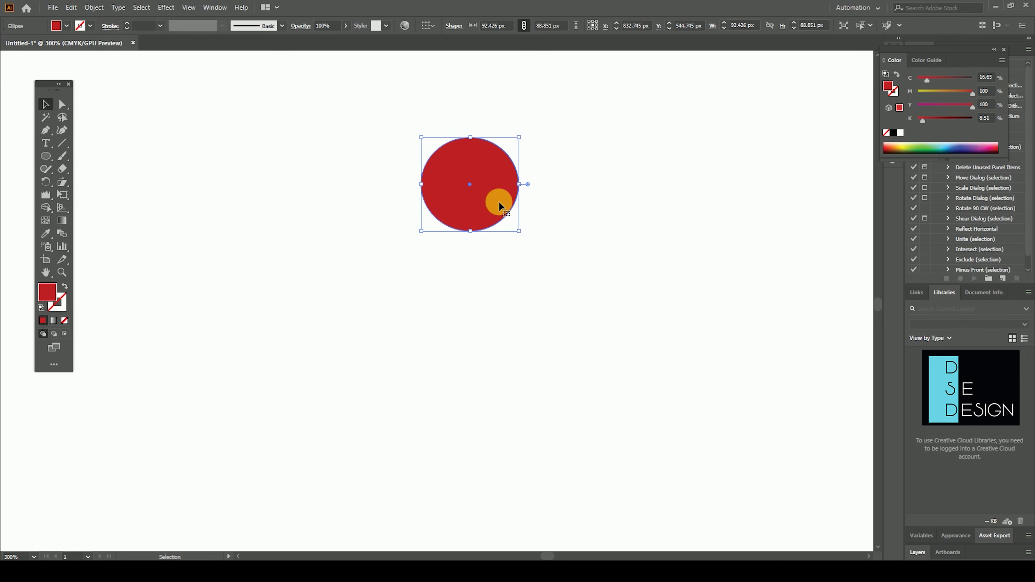
Step: Draw a tall rectangle and position it just under the head circle
{"action": "left_click_drag", "start_coordinate": [46, 156], "coordinate": [136, 161]}
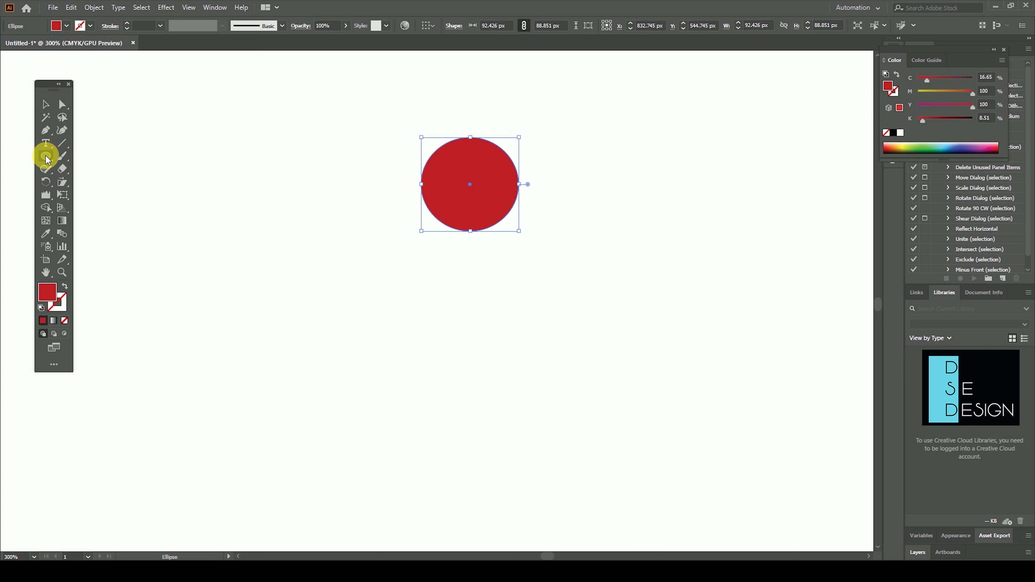
{"action": "left_click", "coordinate": [136, 161]}
{"action": "mouse_move", "coordinate": [457, 252]}
{"action": "left_mouse_down"}
{"action": "mouse_move", "coordinate": [516, 424]}
{"action": "mouse_move", "coordinate": [502, 419]}
{"action": "left_mouse_up"}
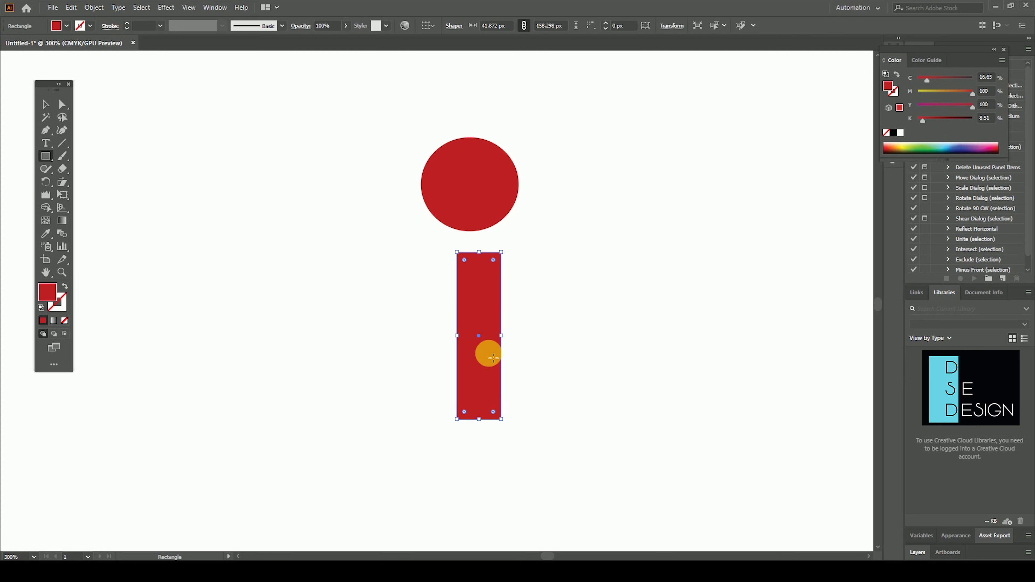
{"action": "left_click", "coordinate": [49, 104]}
{"action": "left_click_drag", "start_coordinate": [491, 270], "coordinate": [476, 257]}
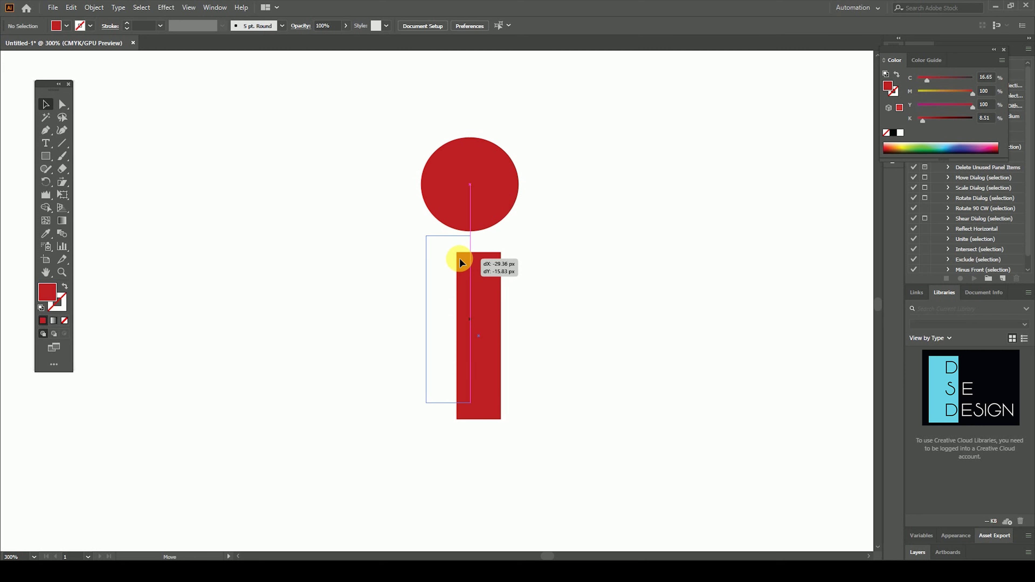
Step: Round the rectangle's corners into a pill shape and resize it as the body
{"action": "left_click", "coordinate": [62, 105]}
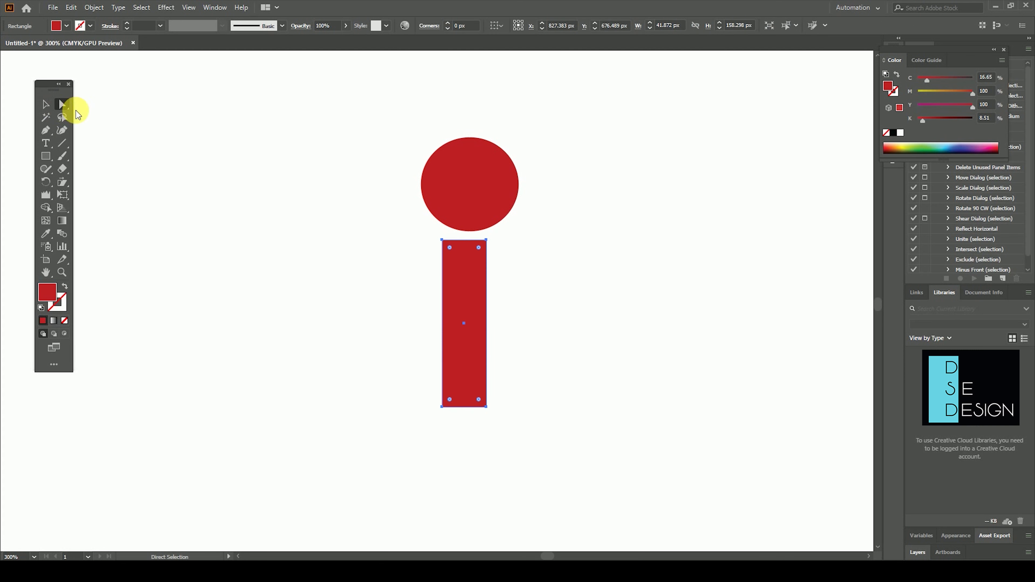
{"action": "left_click_drag", "start_coordinate": [479, 248], "coordinate": [462, 316]}
{"action": "left_click", "coordinate": [46, 104]}
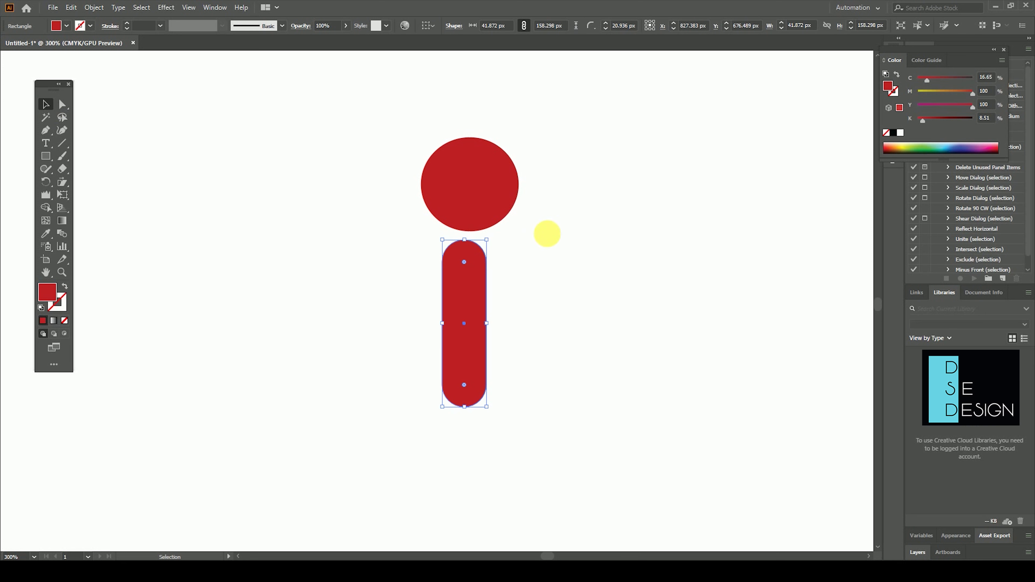
{"action": "mouse_move", "coordinate": [486, 239]}
{"action": "left_mouse_down"}
{"action": "mouse_move", "coordinate": [503, 230]}
{"action": "mouse_move", "coordinate": [488, 269]}
{"action": "mouse_move", "coordinate": [417, 291]}
{"action": "left_mouse_up"}
{"action": "left_click", "coordinate": [530, 278]}
Step: Make two diagonal pill arms, the copy rotated to point down-right
{"action": "left_click_drag", "start_coordinate": [430, 227], "coordinate": [479, 276]}
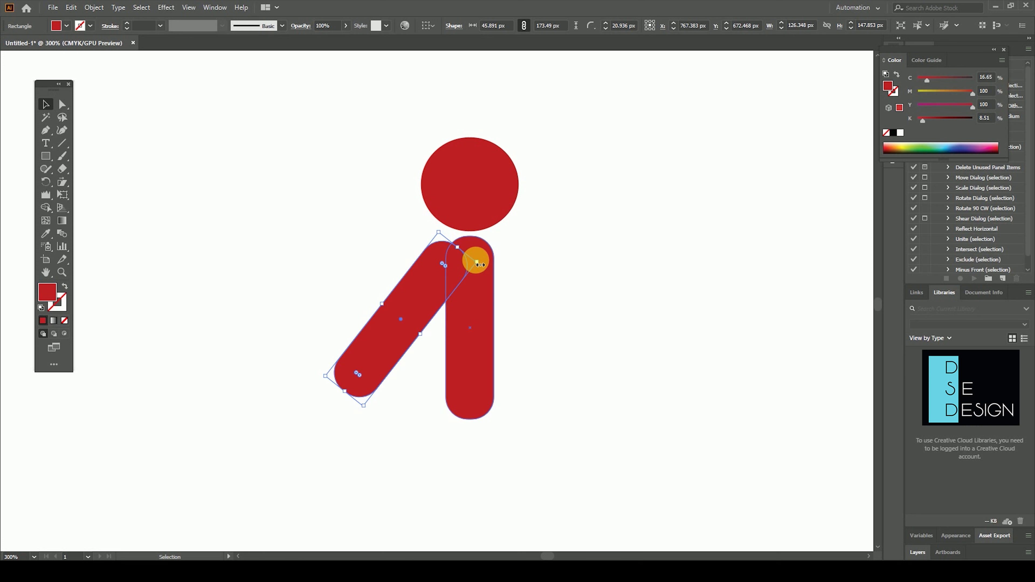
{"action": "mouse_move", "coordinate": [480, 265]}
{"action": "left_mouse_down"}
{"action": "mouse_move", "coordinate": [403, 314]}
{"action": "mouse_move", "coordinate": [423, 257]}
{"action": "mouse_move", "coordinate": [541, 269]}
{"action": "mouse_move", "coordinate": [481, 200]}
{"action": "left_mouse_up"}
{"action": "key", "text": "ctrl+shift+a"}
{"action": "left_click_drag", "start_coordinate": [523, 280], "coordinate": [539, 264]}
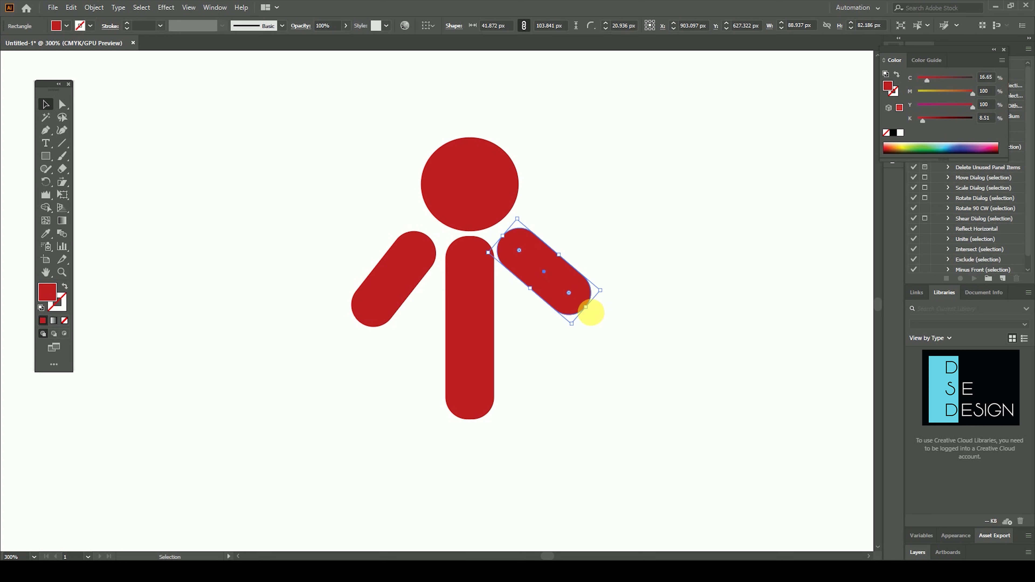
{"action": "left_click", "coordinate": [569, 296]}
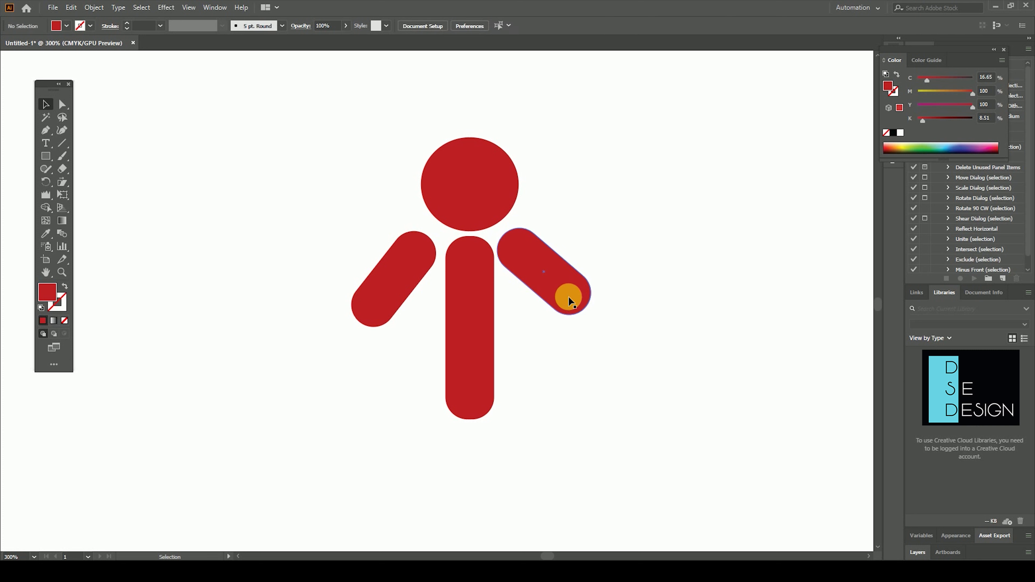
Step: Shorten the body and copy both arms below it as two angled legs
{"action": "left_click_drag", "start_coordinate": [585, 407], "coordinate": [564, 366]}
{"action": "left_click", "coordinate": [457, 344]}
{"action": "left_click_drag", "start_coordinate": [448, 378], "coordinate": [448, 328]}
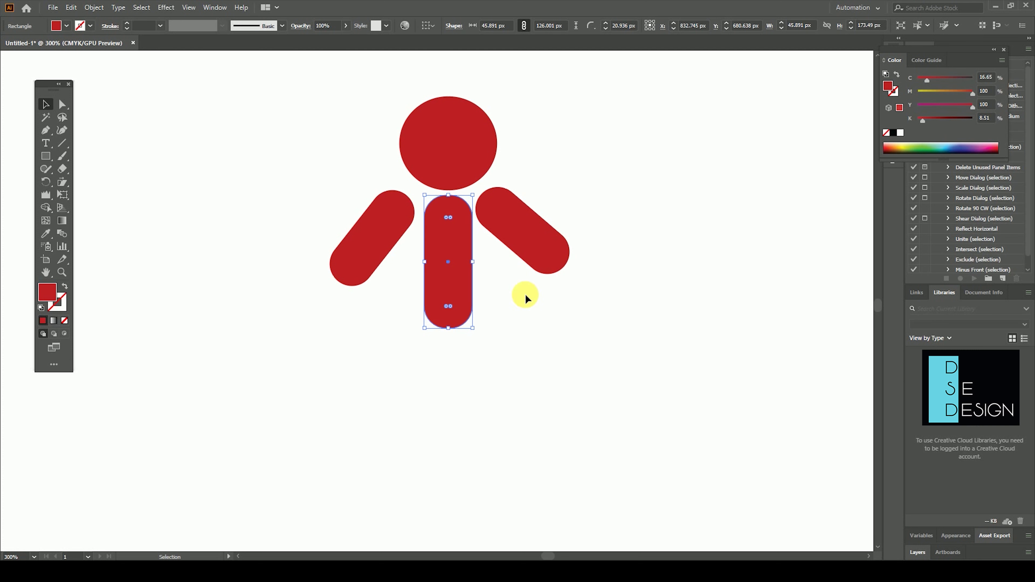
{"action": "left_click_drag", "start_coordinate": [535, 245], "coordinate": [520, 386], "text": "alt"}
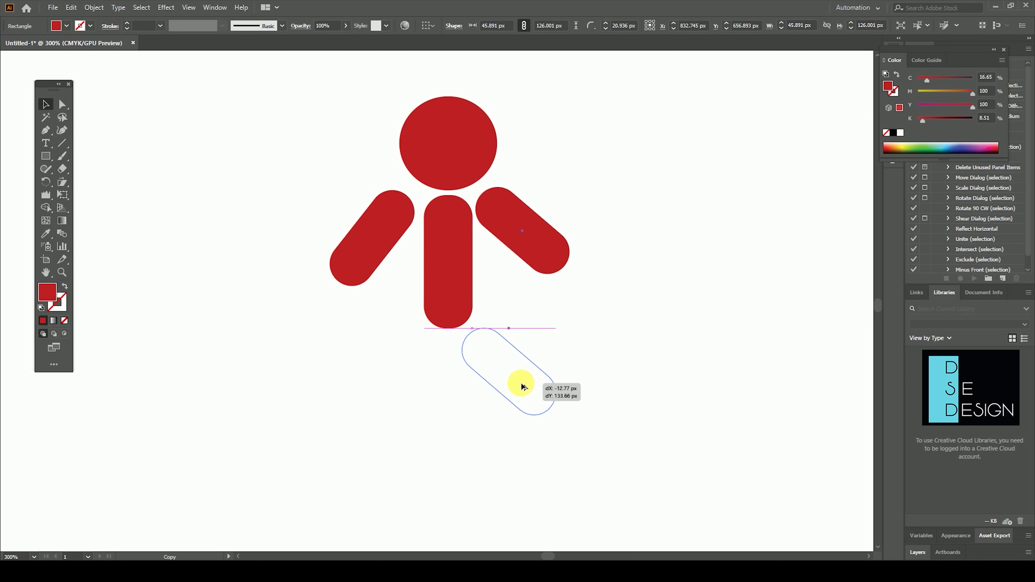
{"action": "left_click_drag", "start_coordinate": [371, 254], "coordinate": [403, 396], "text": "alt"}
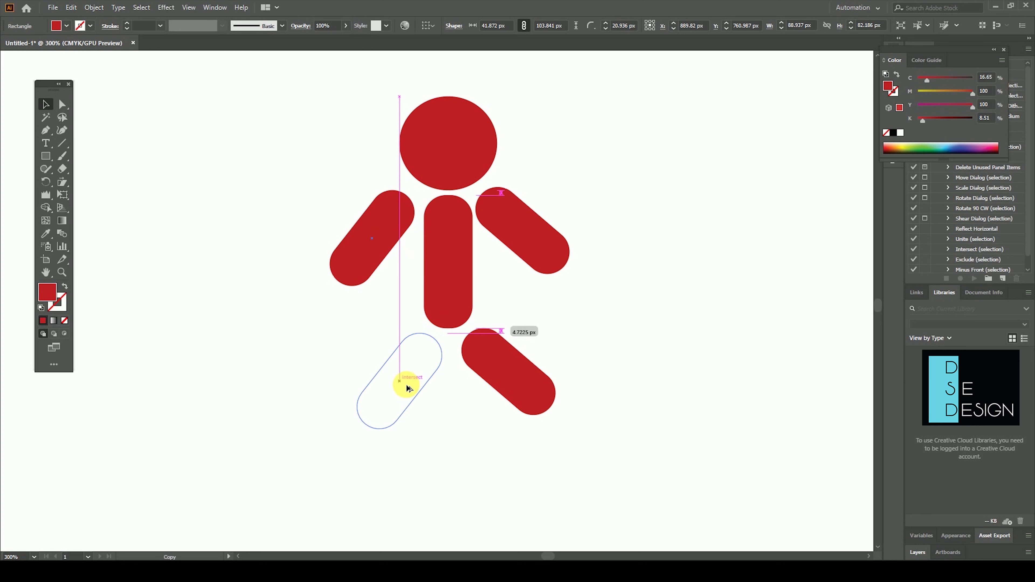
{"action": "left_click", "coordinate": [683, 333]}
{"action": "left_click_drag", "start_coordinate": [675, 324], "coordinate": [637, 353]}
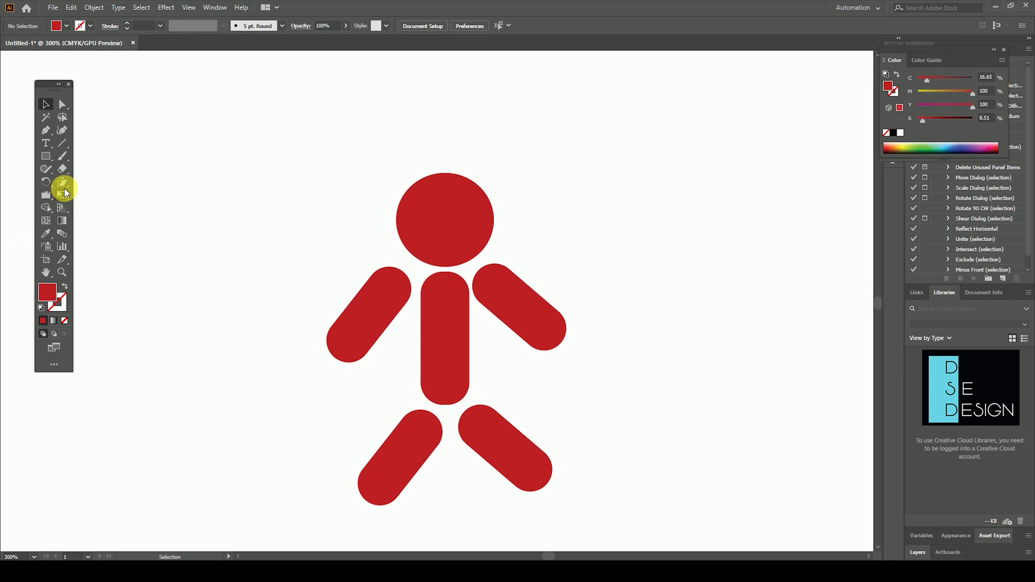
Step: Puppet Warp the right arm, pinning it and dragging its end pin to curve it outward
{"action": "left_click", "coordinate": [65, 199]}
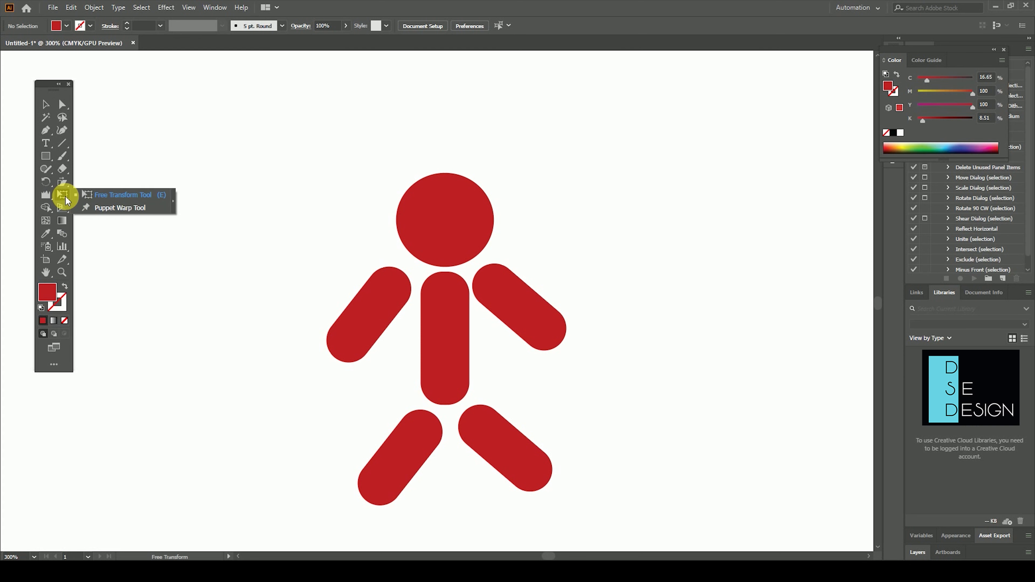
{"action": "left_click", "coordinate": [111, 208]}
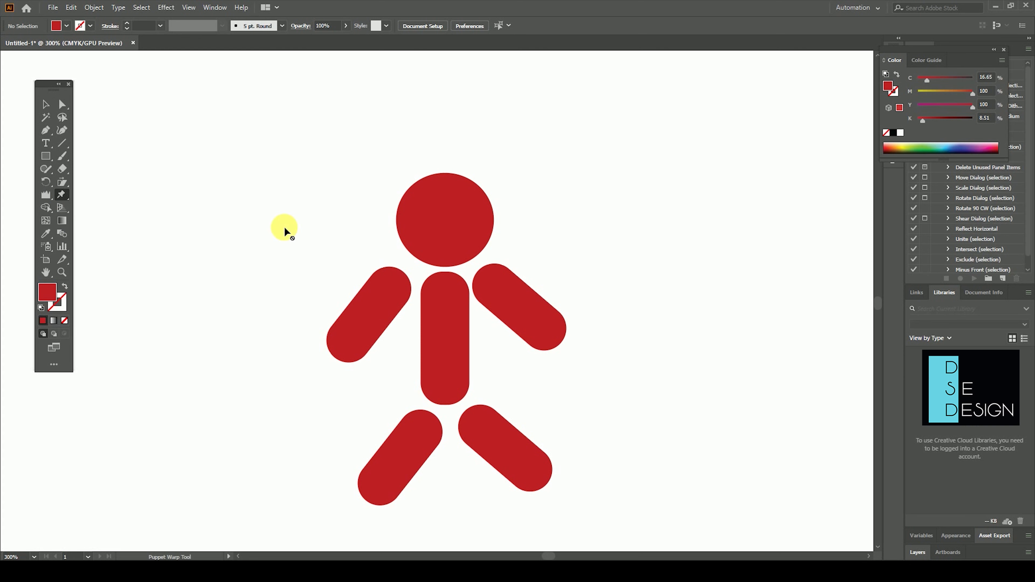
{"action": "left_click", "coordinate": [46, 104]}
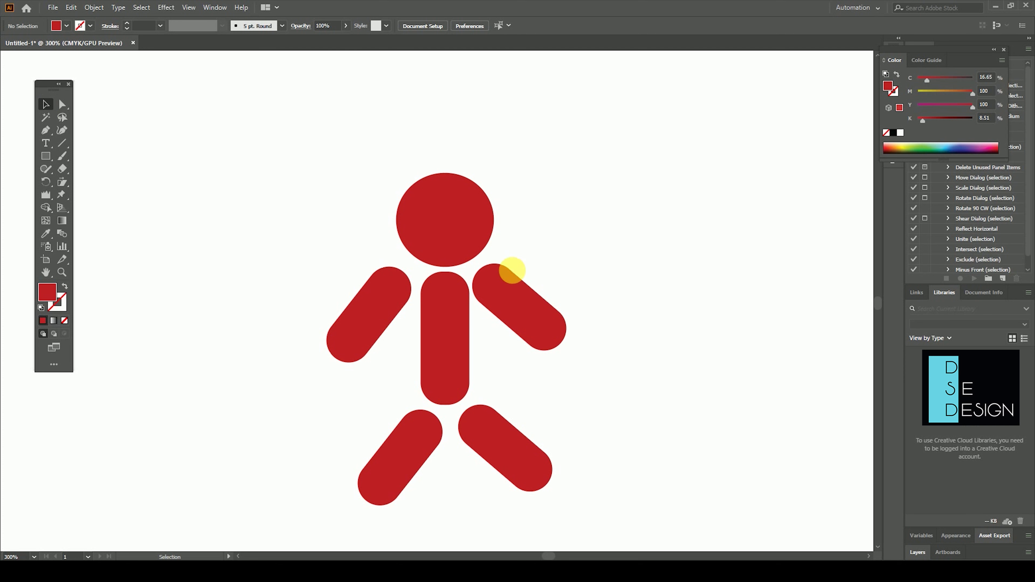
{"action": "left_click", "coordinate": [520, 296]}
{"action": "left_click", "coordinate": [61, 195]}
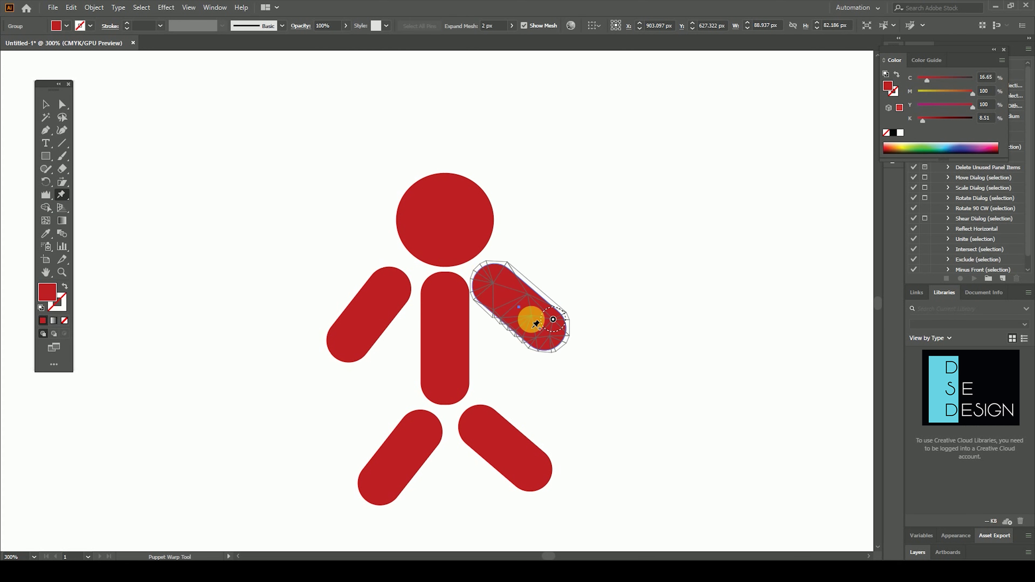
{"action": "left_click", "coordinate": [516, 276]}
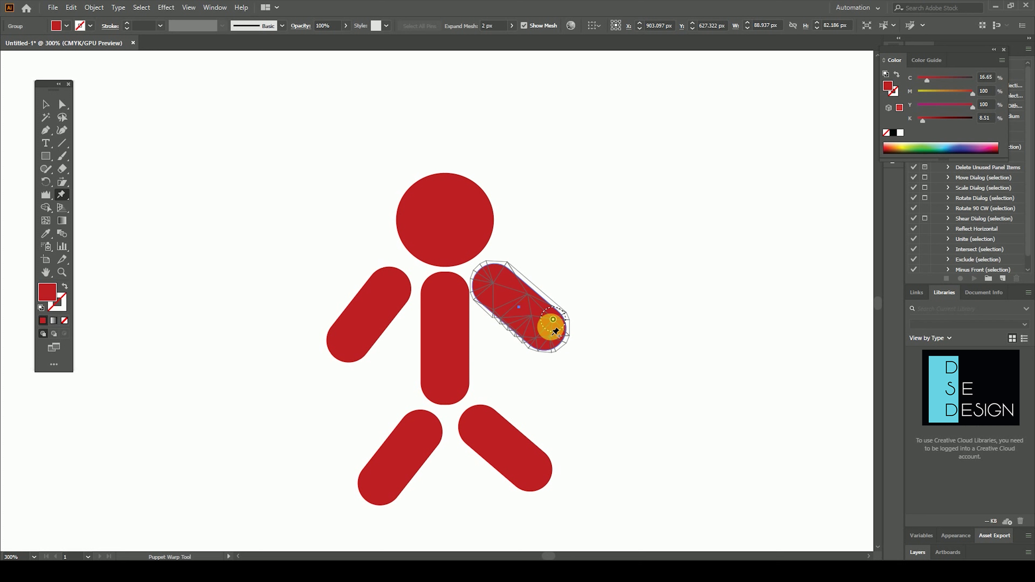
{"action": "left_click_drag", "start_coordinate": [516, 276], "coordinate": [546, 326]}
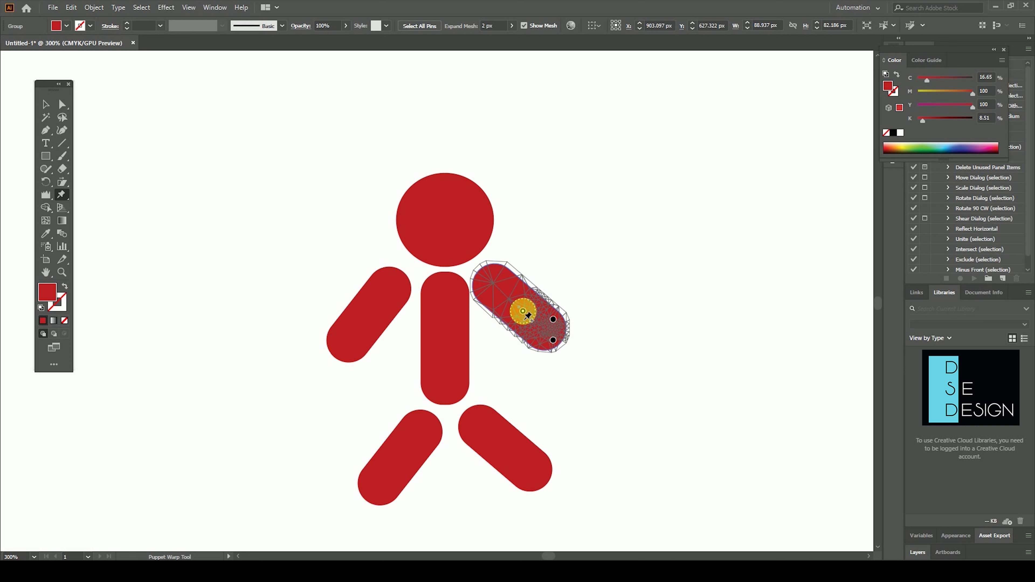
{"action": "left_click", "coordinate": [553, 341]}
{"action": "mouse_move", "coordinate": [555, 339]}
{"action": "left_mouse_down"}
{"action": "mouse_move", "coordinate": [614, 303]}
{"action": "mouse_move", "coordinate": [559, 308]}
{"action": "left_mouse_up"}
{"action": "left_click", "coordinate": [555, 319]}
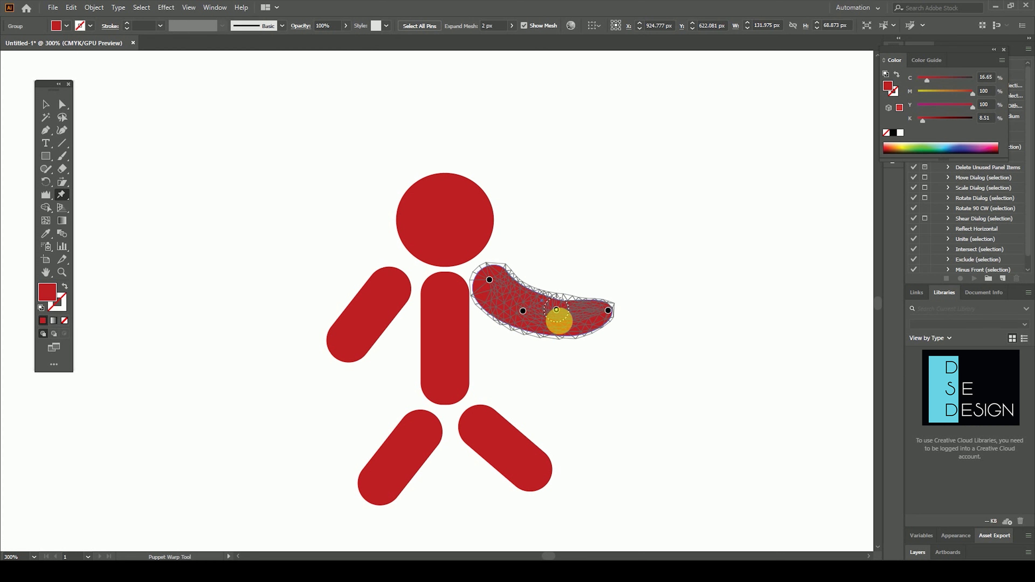
Step: Puppet Warp the left arm, dragging its lower pin to bend it toward the torso
{"action": "left_click", "coordinate": [46, 104]}
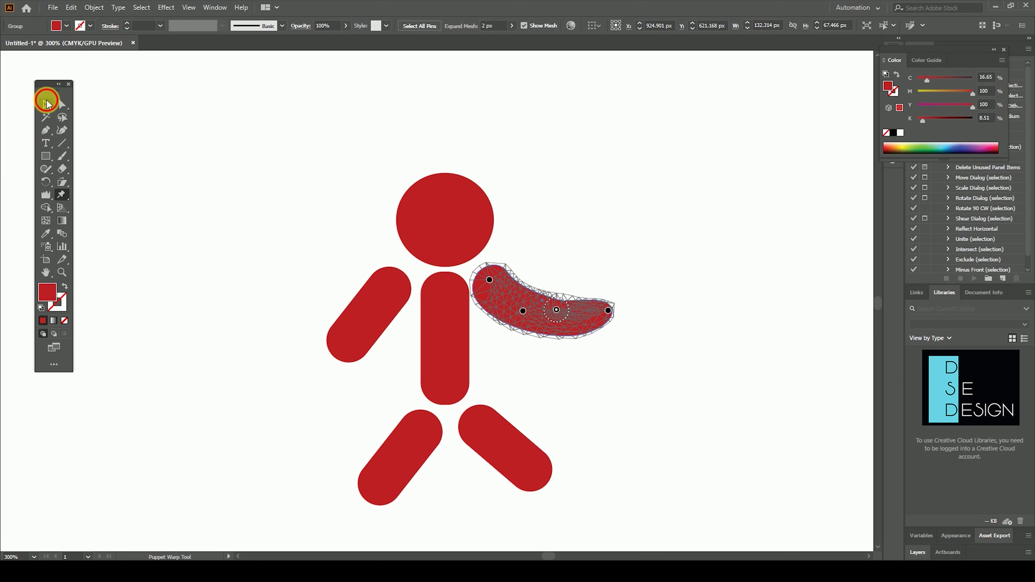
{"action": "left_click", "coordinate": [369, 324]}
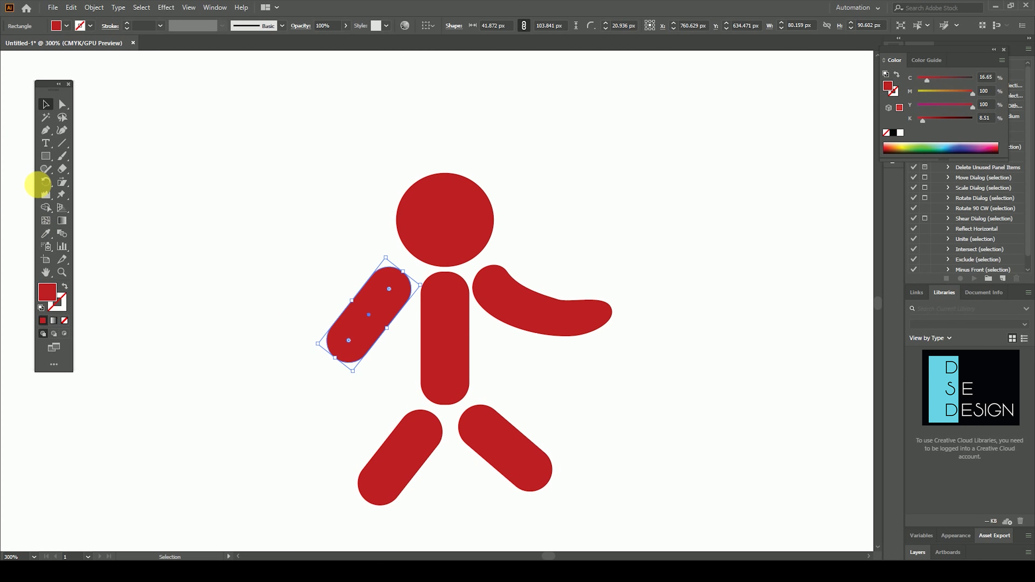
{"action": "left_click", "coordinate": [61, 195]}
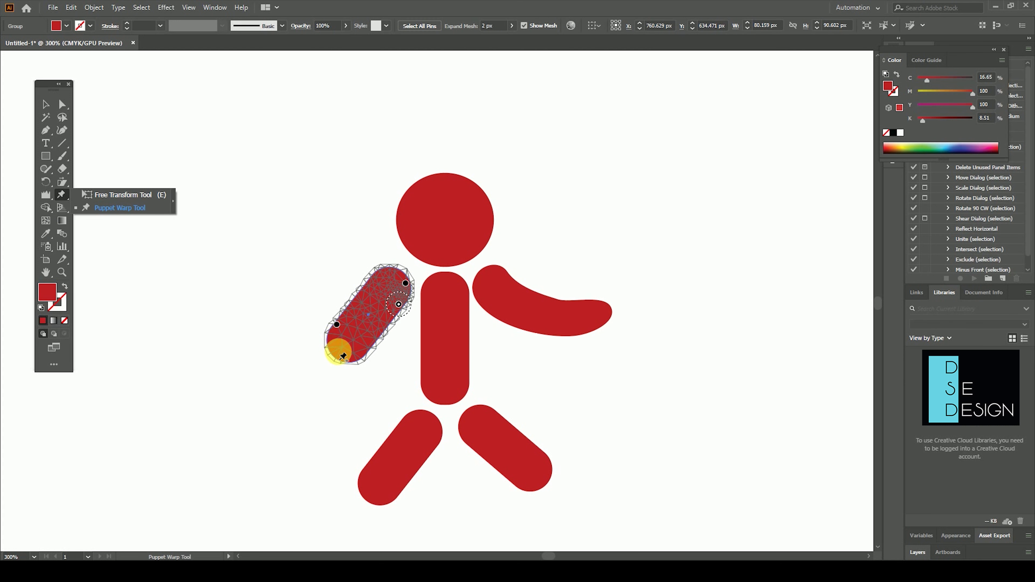
{"action": "left_click", "coordinate": [342, 355]}
{"action": "left_click", "coordinate": [368, 317]}
{"action": "left_click", "coordinate": [341, 356]}
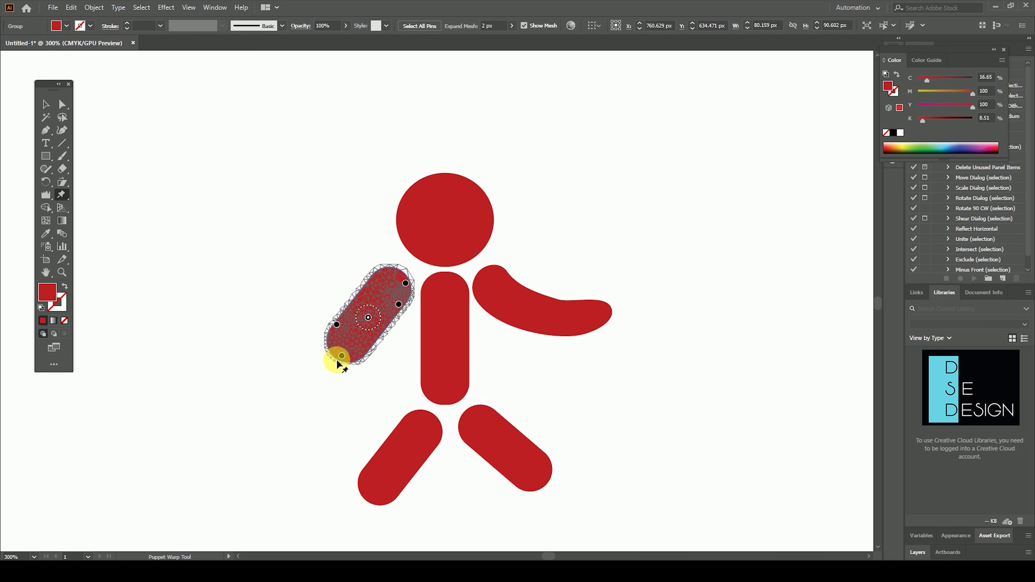
{"action": "mouse_move", "coordinate": [342, 358]}
{"action": "left_mouse_down"}
{"action": "mouse_move", "coordinate": [289, 342]}
{"action": "mouse_move", "coordinate": [282, 307]}
{"action": "mouse_move", "coordinate": [335, 382]}
{"action": "mouse_move", "coordinate": [422, 371]}
{"action": "left_mouse_up"}
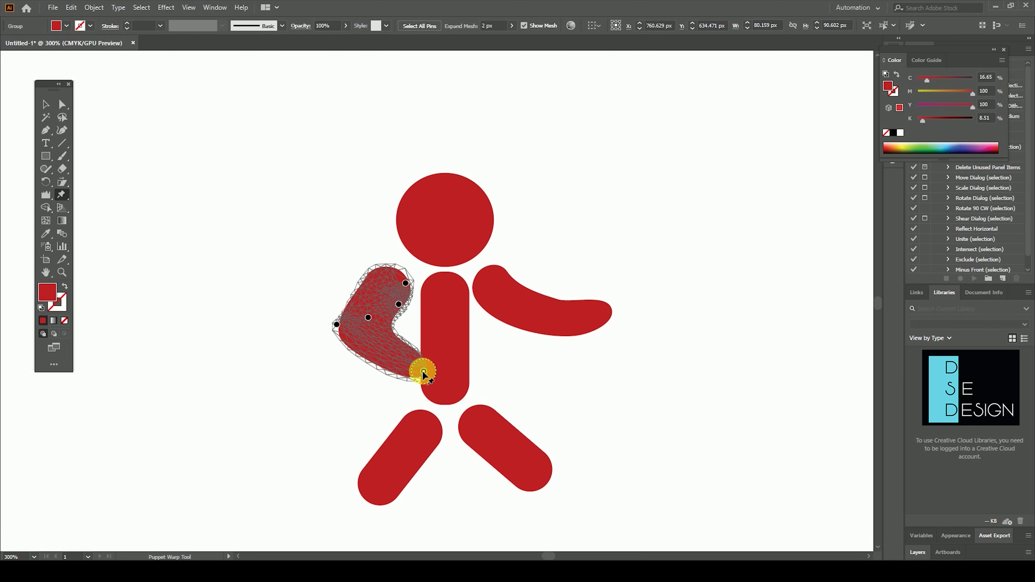
{"action": "left_click", "coordinate": [46, 104]}
{"action": "left_click", "coordinate": [213, 164]}
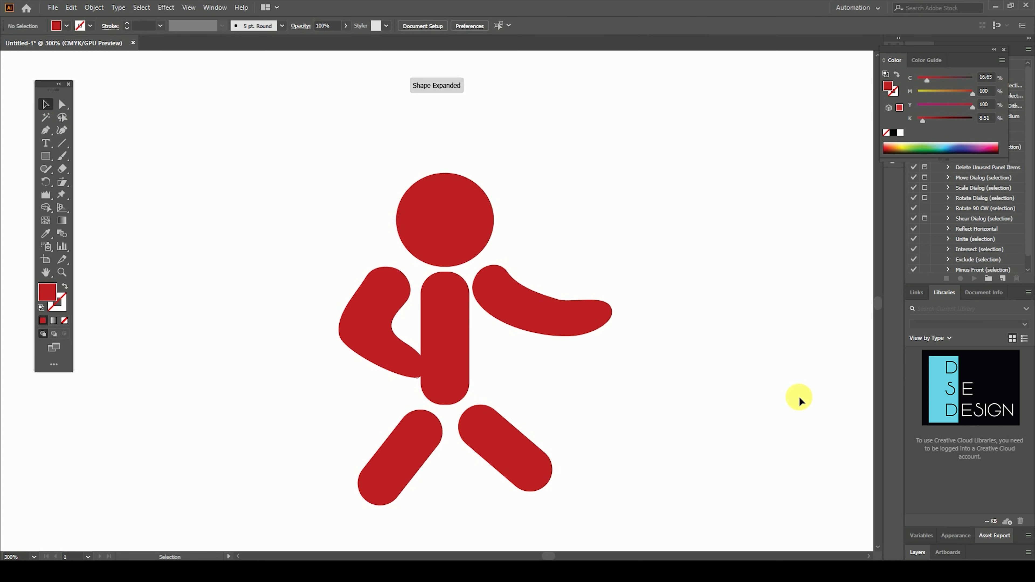
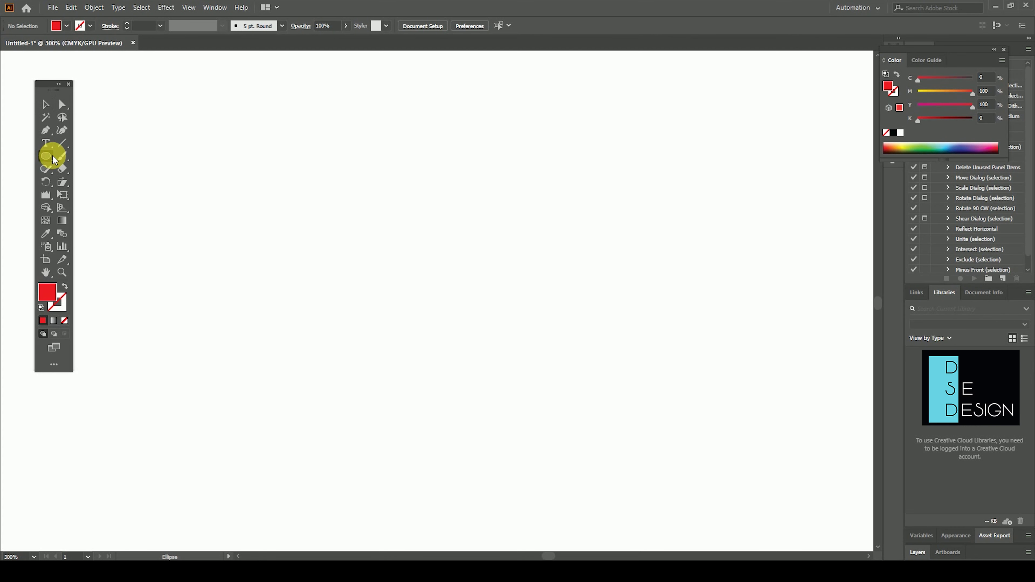
Step: Draw a red-filled circle of about 208 by 194 px on the blank artboard
{"action": "left_click_drag", "start_coordinate": [264, 203], "coordinate": [485, 408]}
{"action": "left_click", "coordinate": [47, 104]}
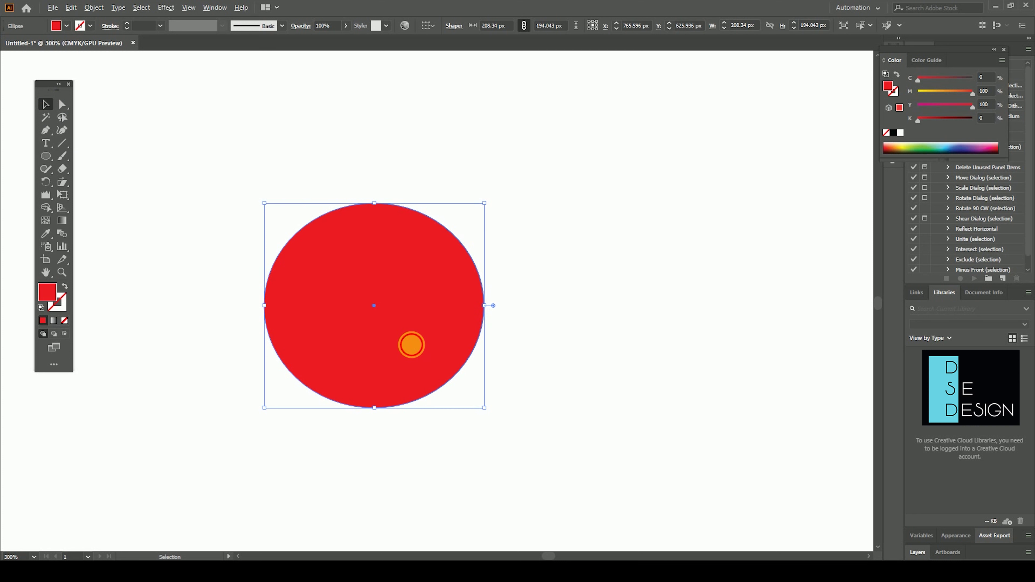
Step: Duplicate the circle overlapping to its right and merge the overlap with the Shape Builder Tool
{"action": "left_click_drag", "start_coordinate": [412, 347], "coordinate": [526, 352], "text": "alt"}
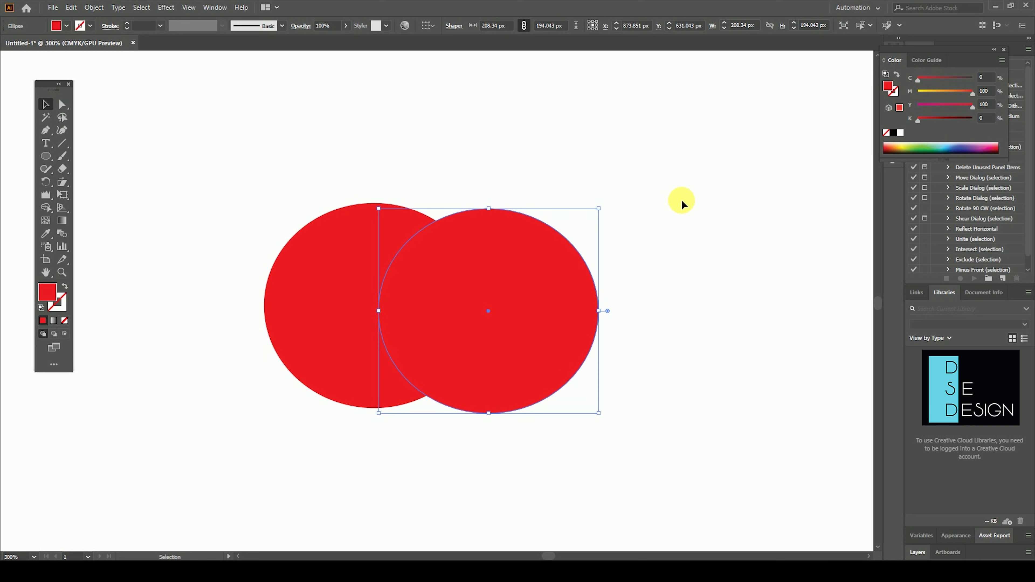
{"action": "left_click_drag", "start_coordinate": [709, 203], "coordinate": [194, 401]}
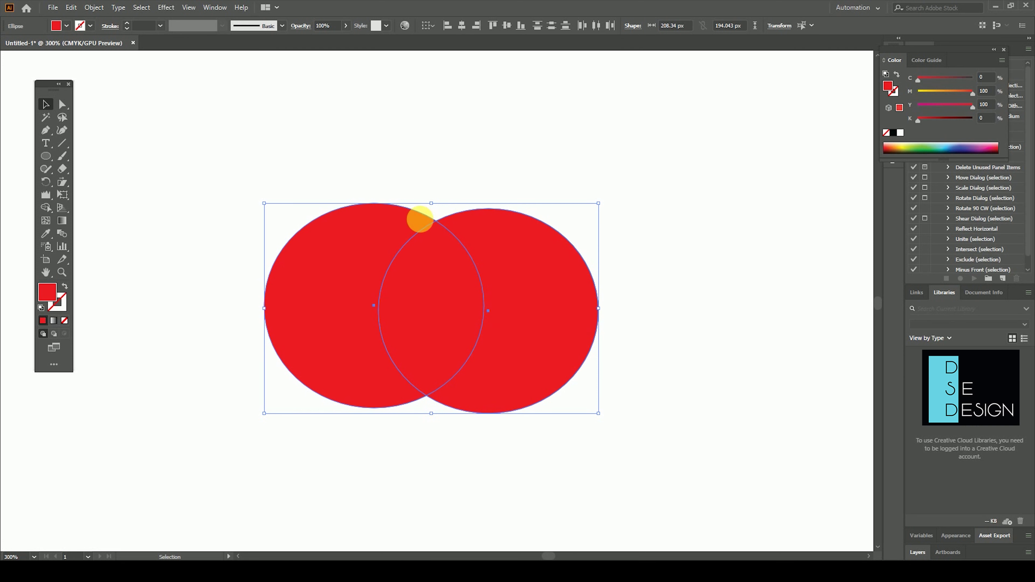
{"action": "left_click", "coordinate": [47, 208]}
{"action": "mouse_move", "coordinate": [692, 290]}
{"action": "left_mouse_down"}
{"action": "mouse_move", "coordinate": [546, 313]}
{"action": "mouse_move", "coordinate": [439, 305]}
{"action": "left_mouse_up"}
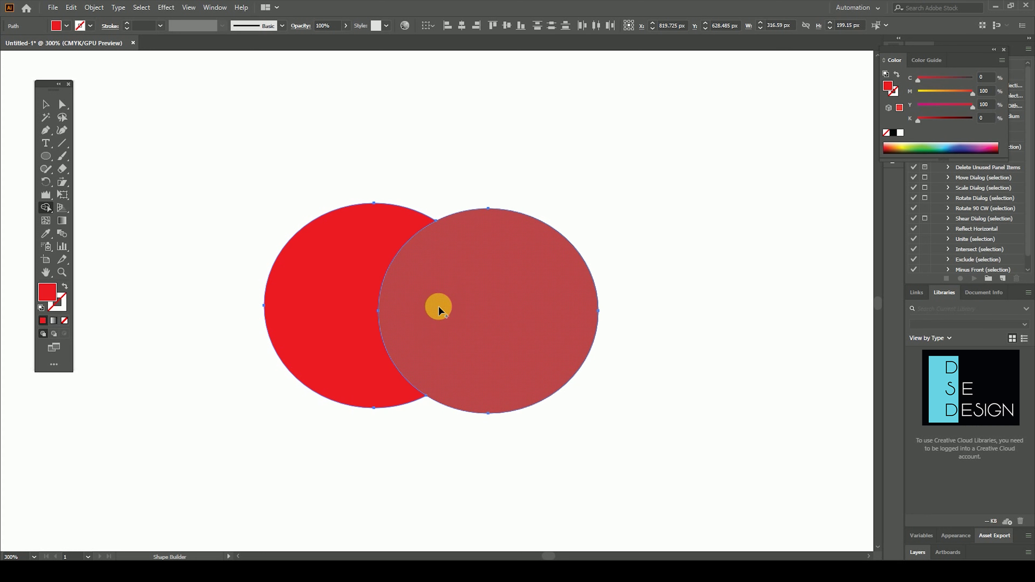
Step: Pull the full circle away from the crescent, then delete both red shapes
{"action": "left_click", "coordinate": [46, 104]}
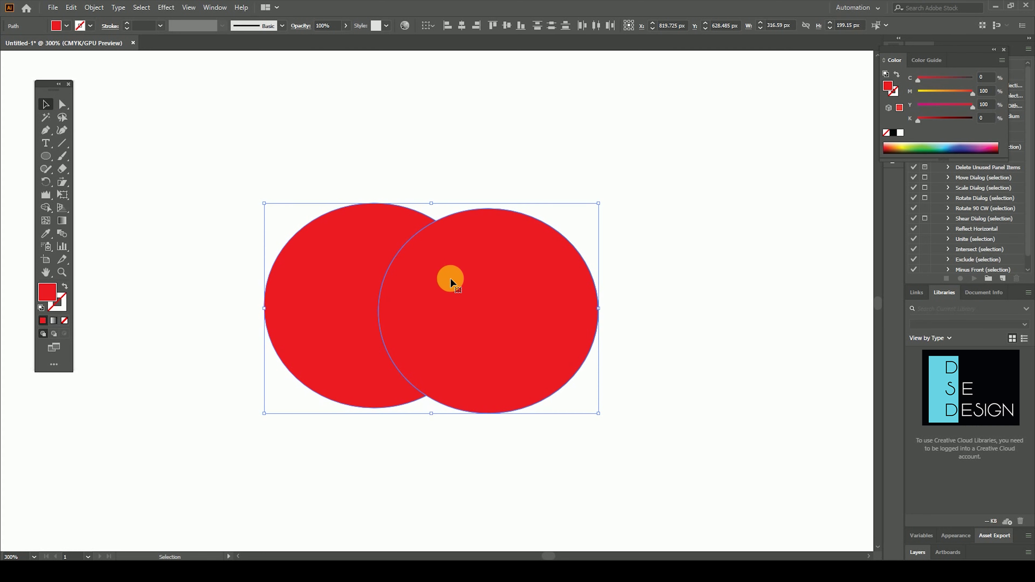
{"action": "left_click", "coordinate": [661, 276]}
{"action": "left_click_drag", "start_coordinate": [516, 286], "coordinate": [652, 288]}
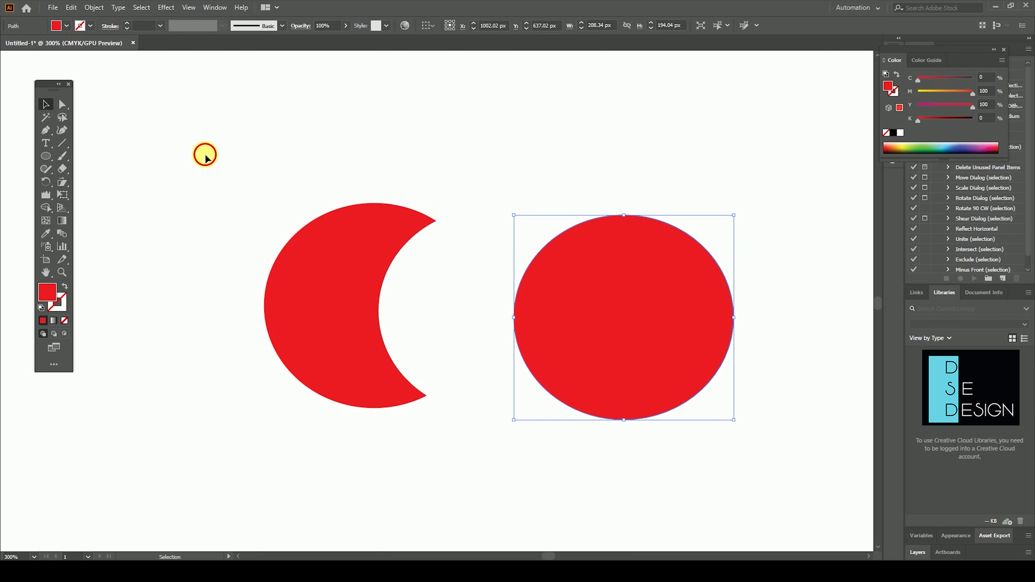
{"action": "left_click_drag", "start_coordinate": [197, 152], "coordinate": [626, 420]}
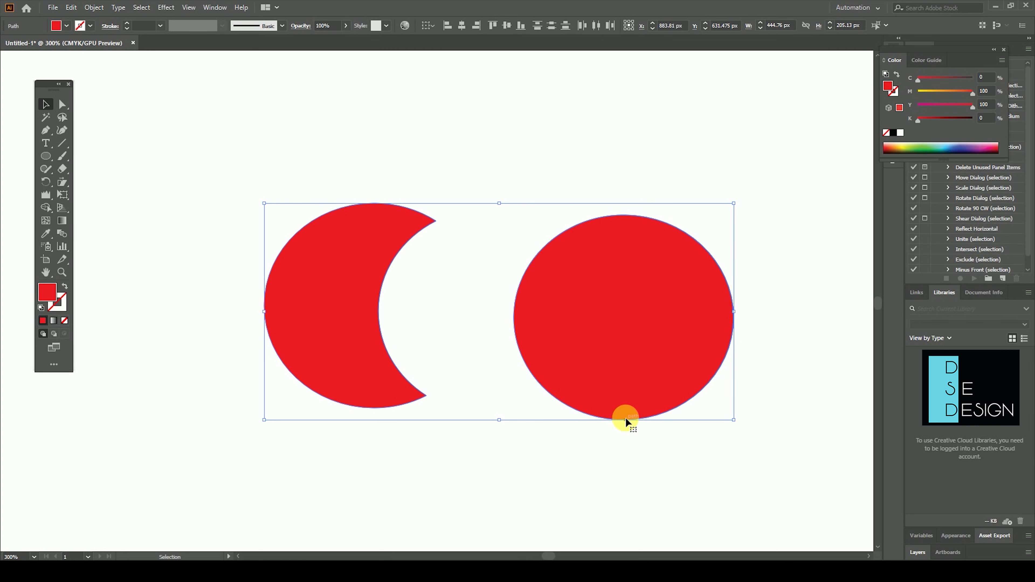
{"action": "key", "text": "Delete"}
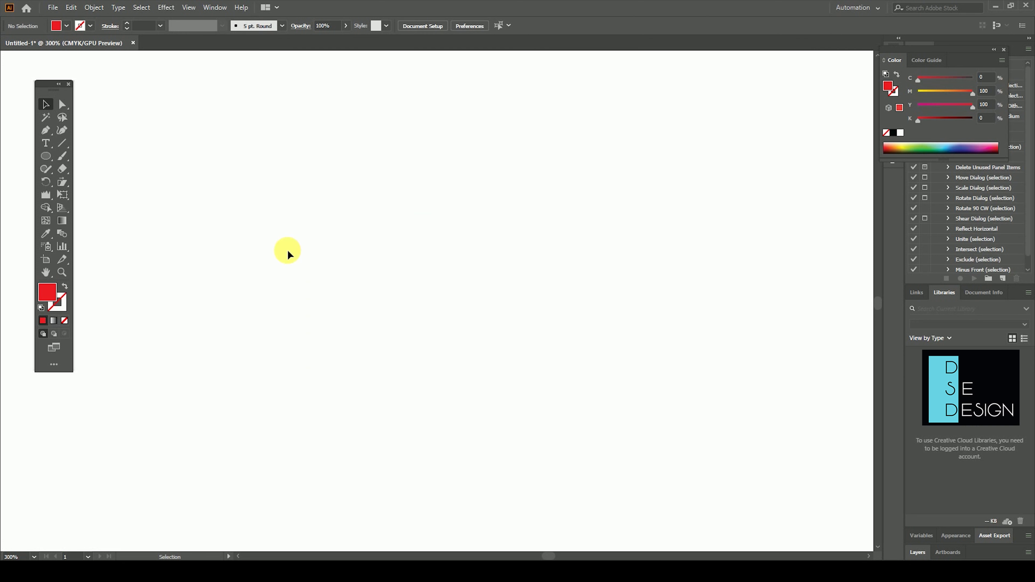
Step: Draw an outlined circle, make offset copies totalling six, and select them all
{"action": "left_click", "coordinate": [45, 156]}
{"action": "left_click_drag", "start_coordinate": [242, 171], "coordinate": [405, 333]}
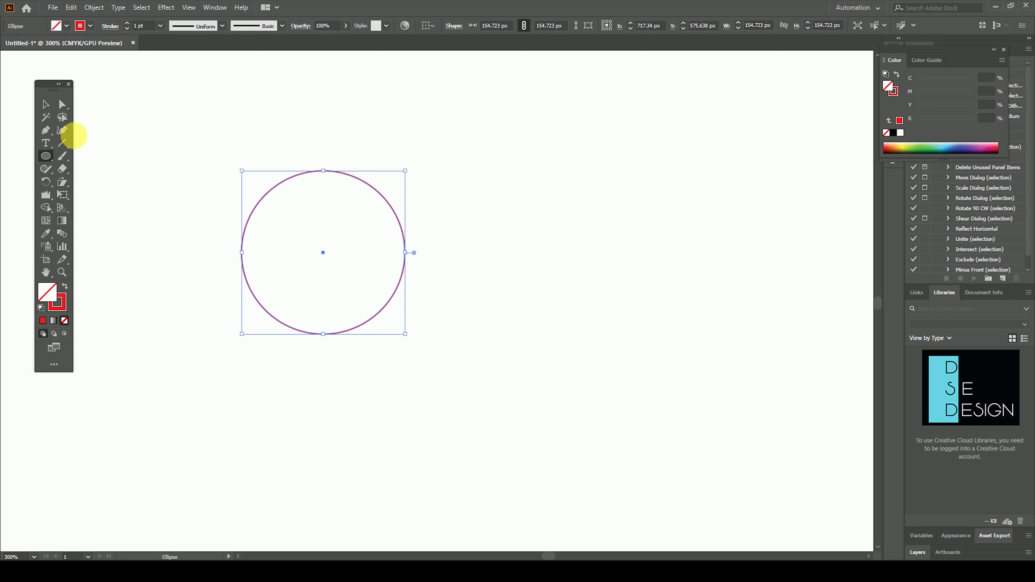
{"action": "left_click", "coordinate": [45, 104]}
{"action": "left_click", "coordinate": [397, 170]}
{"action": "mouse_move", "coordinate": [402, 234]}
{"action": "left_mouse_down"}
{"action": "mouse_move", "coordinate": [516, 188]}
{"action": "mouse_move", "coordinate": [585, 240]}
{"action": "mouse_move", "coordinate": [625, 349]}
{"action": "mouse_move", "coordinate": [381, 330]}
{"action": "left_mouse_up"}
{"action": "mouse_move", "coordinate": [197, 73]}
{"action": "left_mouse_down"}
{"action": "mouse_move", "coordinate": [474, 309]}
{"action": "mouse_move", "coordinate": [681, 449]}
{"action": "left_mouse_up"}
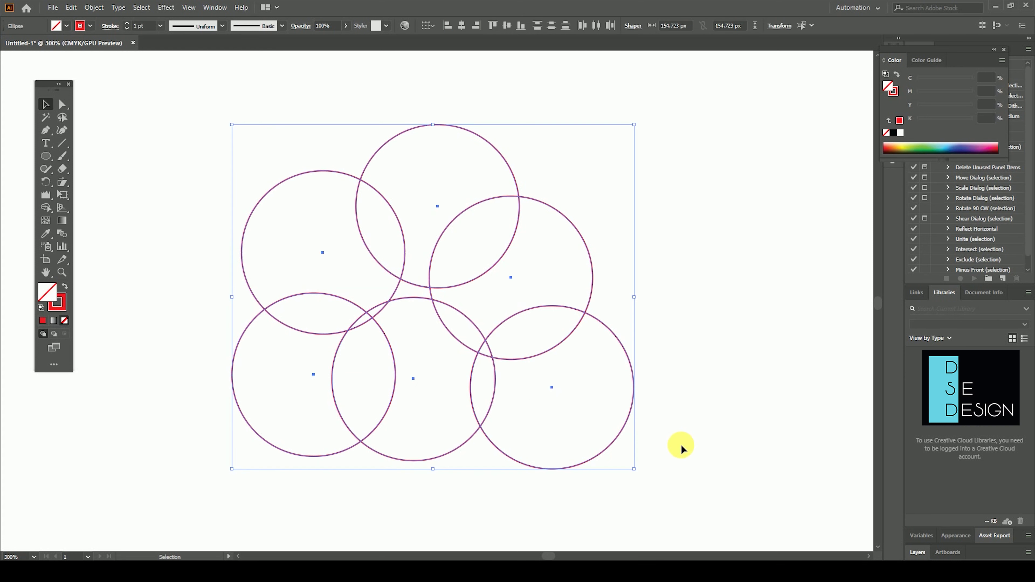
Step: Unite all six circles and leftover slivers into one cloud path with the Shape Builder Tool
{"action": "left_click", "coordinate": [46, 208]}
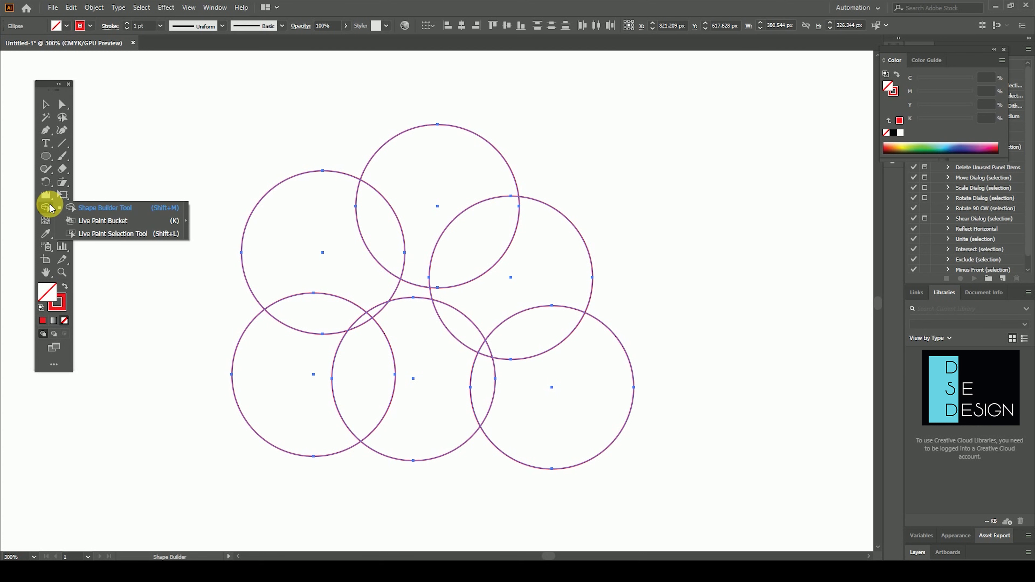
{"action": "left_click", "coordinate": [111, 207]}
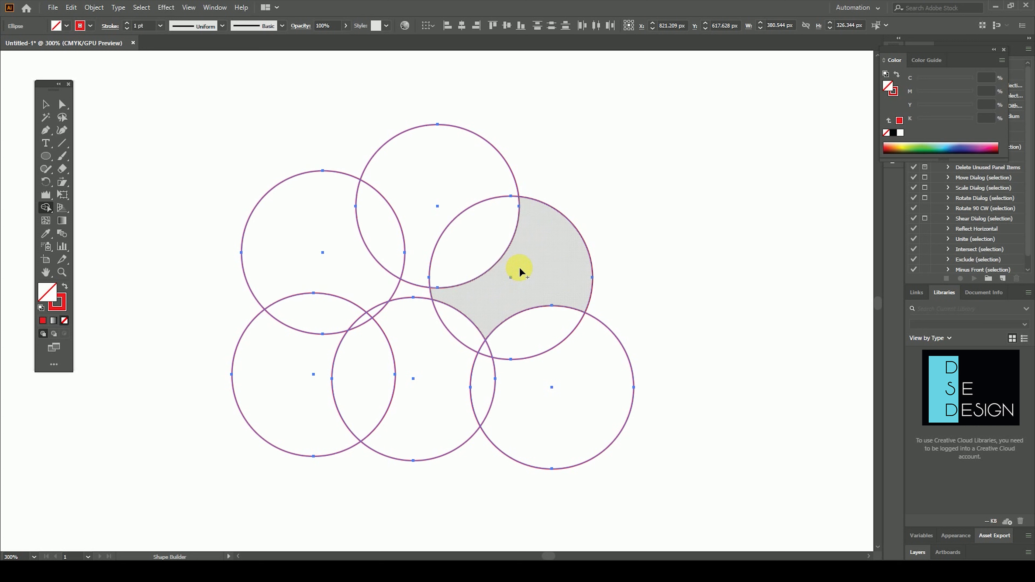
{"action": "left_click_drag", "start_coordinate": [525, 260], "coordinate": [340, 303]}
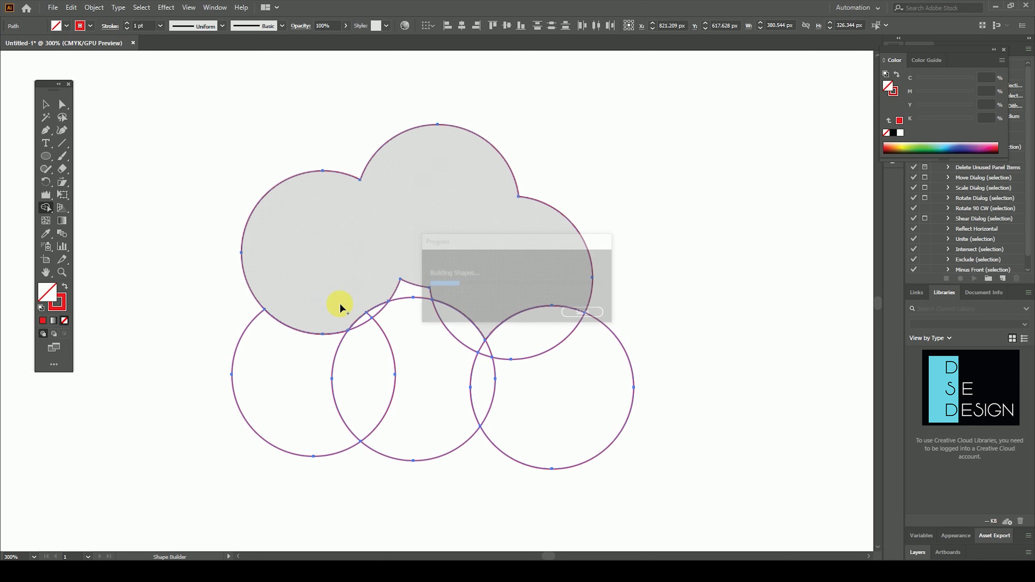
{"action": "left_click_drag", "start_coordinate": [432, 286], "coordinate": [334, 351]}
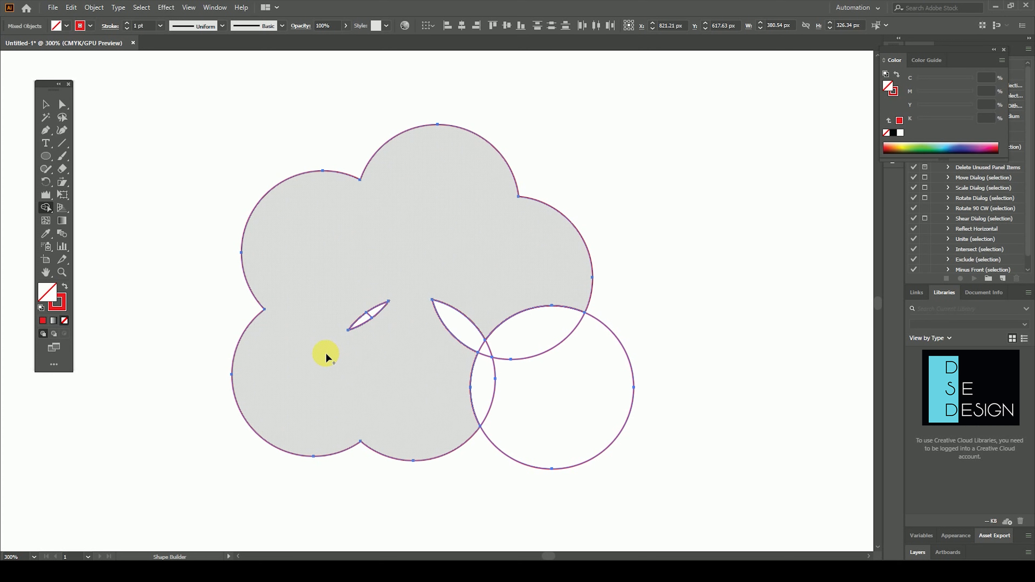
{"action": "left_click", "coordinate": [360, 320]}
{"action": "mouse_move", "coordinate": [479, 279]}
{"action": "left_mouse_down"}
{"action": "mouse_move", "coordinate": [401, 409]}
{"action": "mouse_move", "coordinate": [388, 396]}
{"action": "left_mouse_up"}
{"action": "left_click", "coordinate": [484, 349]}
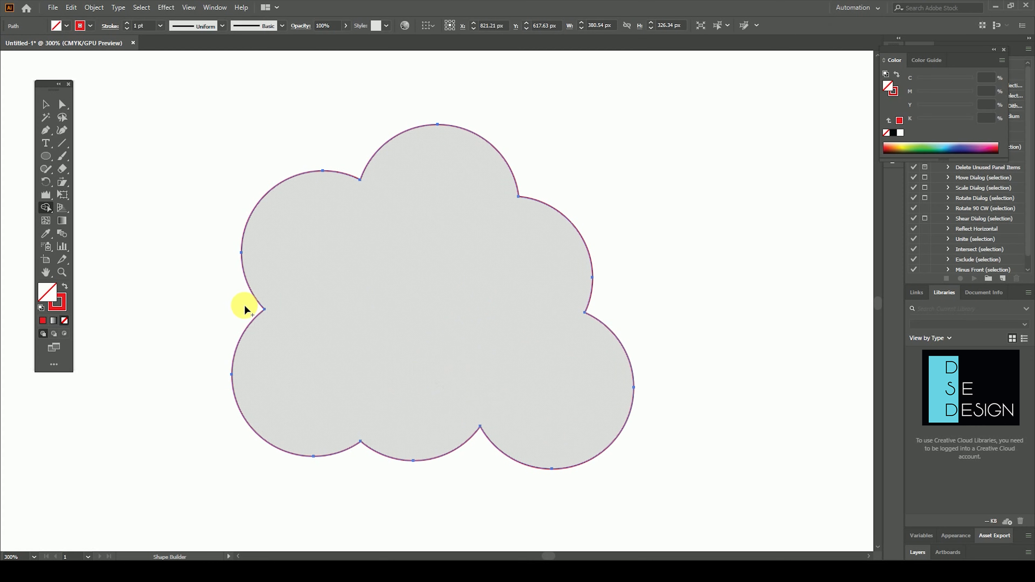
{"action": "left_click", "coordinate": [66, 287]}
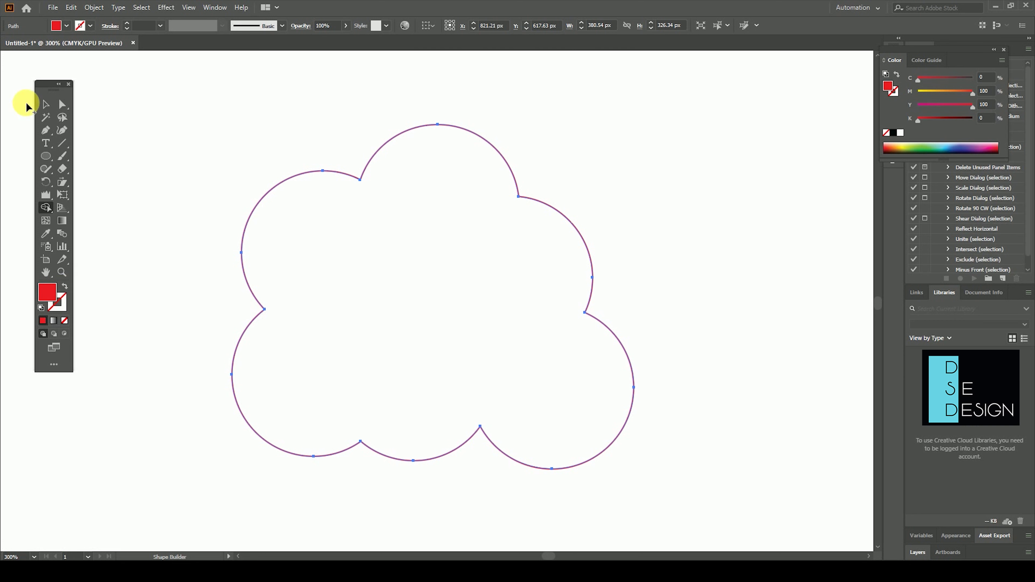
Step: Give the cloud a solid red fill with no outline
{"action": "left_click", "coordinate": [46, 105]}
{"action": "left_click_drag", "start_coordinate": [99, 111], "coordinate": [326, 231]}
{"action": "left_click", "coordinate": [64, 287]}
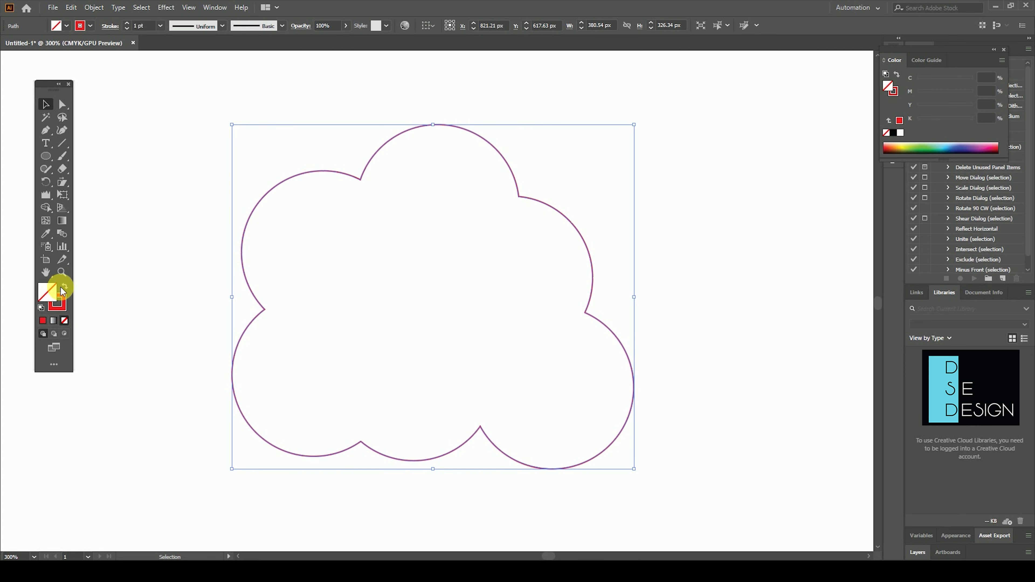
{"action": "left_click", "coordinate": [62, 288]}
{"action": "left_click", "coordinate": [94, 305]}
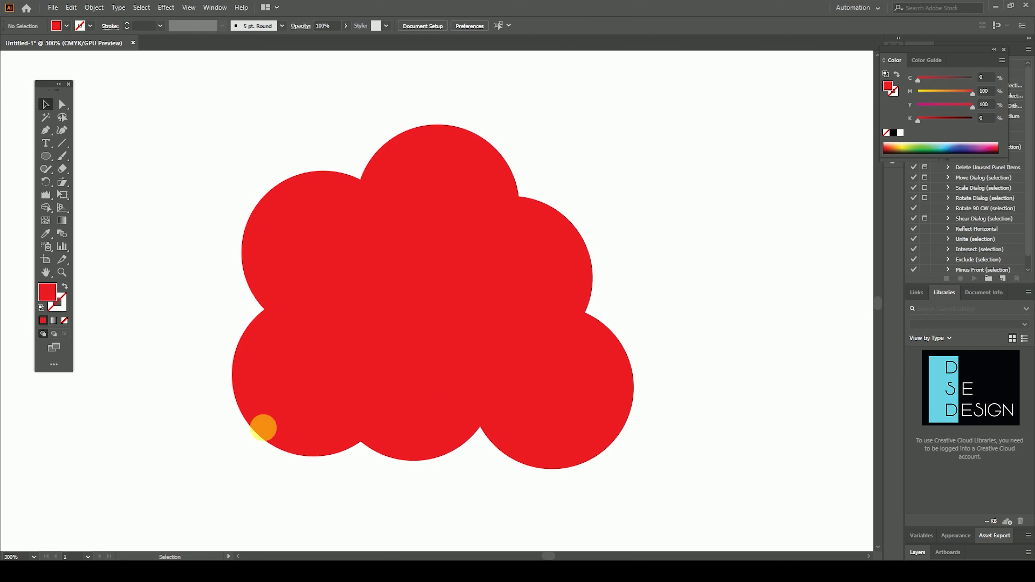
{"action": "left_click_drag", "start_coordinate": [566, 218], "coordinate": [606, 166]}
{"action": "left_click", "coordinate": [436, 289]}
Step: Fill the cloud green, shrink it, and move it higher up
{"action": "double_click", "coordinate": [46, 290]}
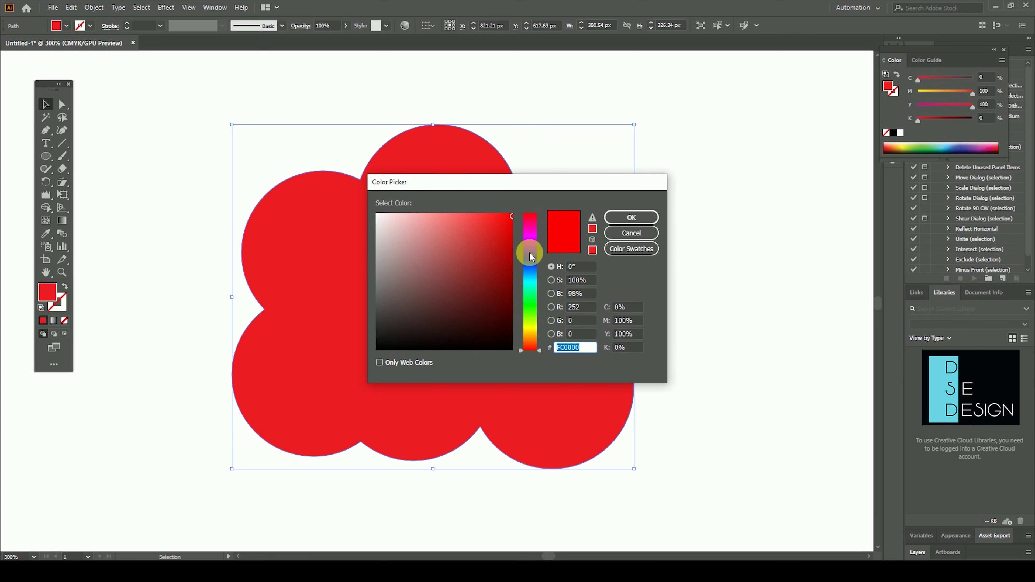
{"action": "left_click", "coordinate": [530, 311]}
{"action": "left_click_drag", "start_coordinate": [499, 303], "coordinate": [528, 265]}
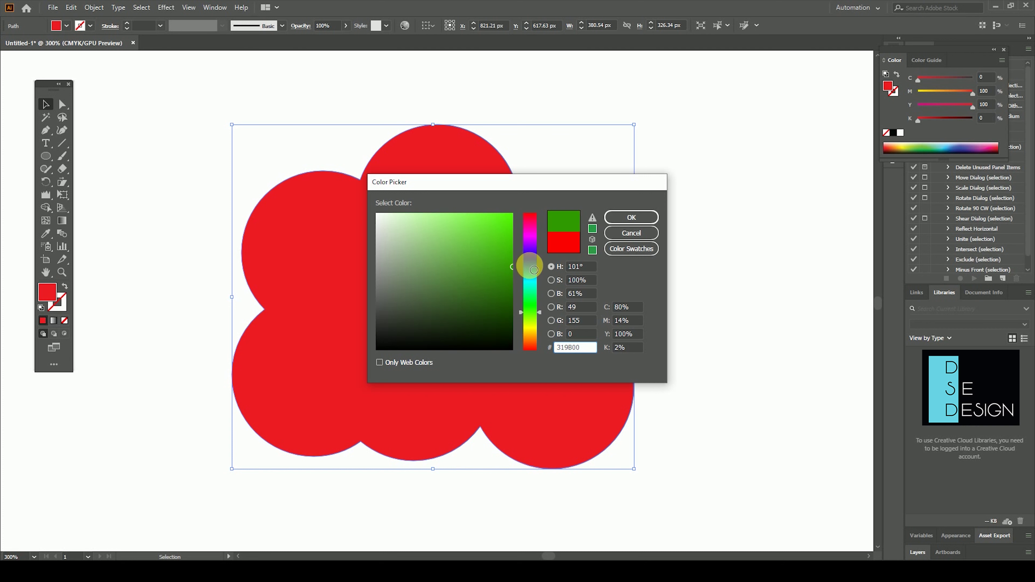
{"action": "left_click", "coordinate": [643, 217]}
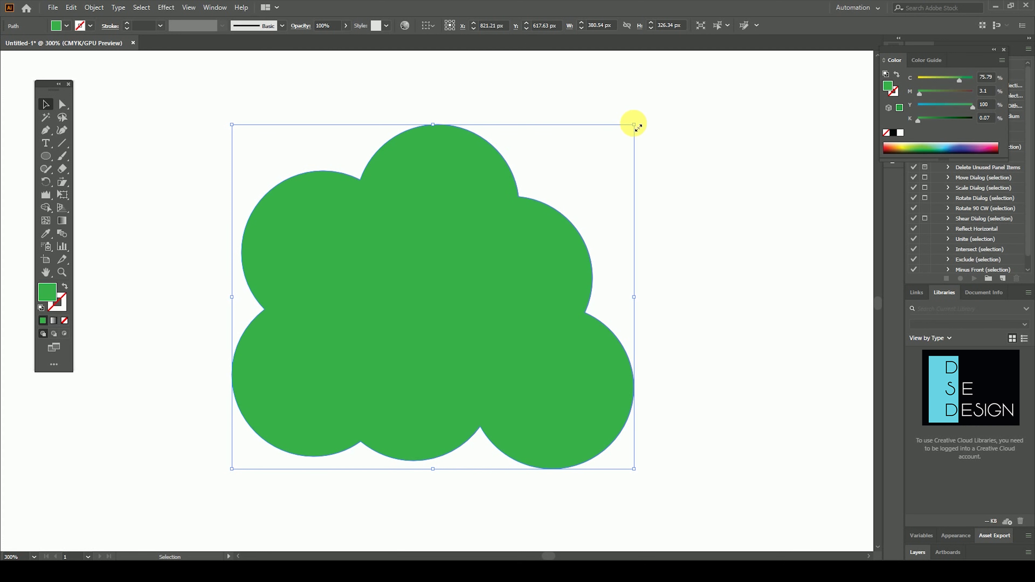
{"action": "left_click_drag", "start_coordinate": [635, 124], "coordinate": [479, 275]}
{"action": "left_click_drag", "start_coordinate": [411, 323], "coordinate": [454, 151]}
{"action": "left_click", "coordinate": [529, 218]}
Step: Draw a tall rectangle trunk below the cloud and fill it brown
{"action": "left_click", "coordinate": [52, 158]}
{"action": "left_click", "coordinate": [88, 155]}
{"action": "left_click_drag", "start_coordinate": [378, 250], "coordinate": [426, 481]}
{"action": "double_click", "coordinate": [45, 293]}
{"action": "left_click_drag", "start_coordinate": [529, 290], "coordinate": [530, 336]}
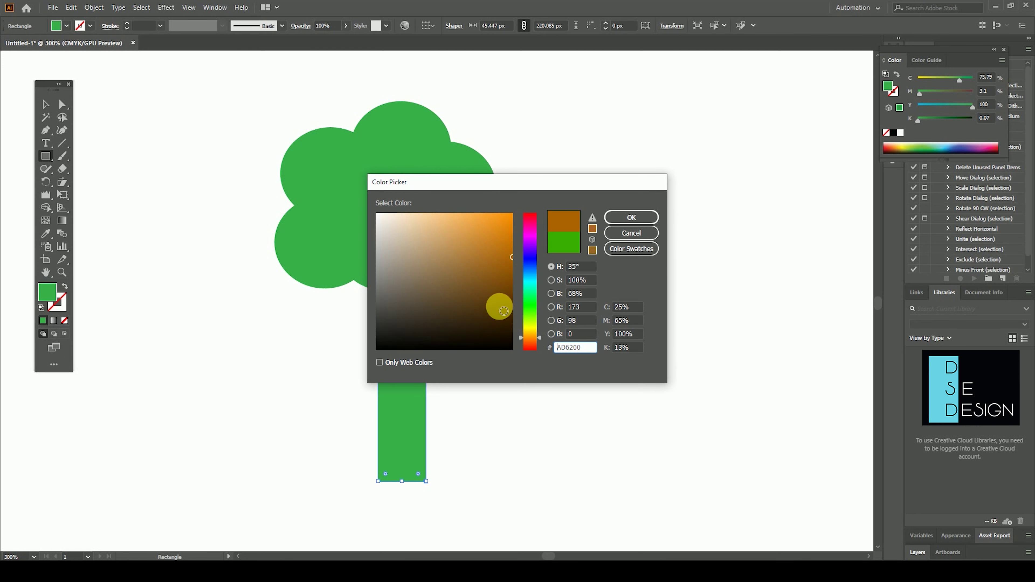
{"action": "left_click", "coordinate": [511, 302]}
{"action": "left_click", "coordinate": [615, 217]}
Step: Centre the trunk under the foliage and send it to the back
{"action": "left_click", "coordinate": [46, 104]}
{"action": "left_click", "coordinate": [407, 270]}
{"action": "left_click_drag", "start_coordinate": [408, 270], "coordinate": [388, 291]}
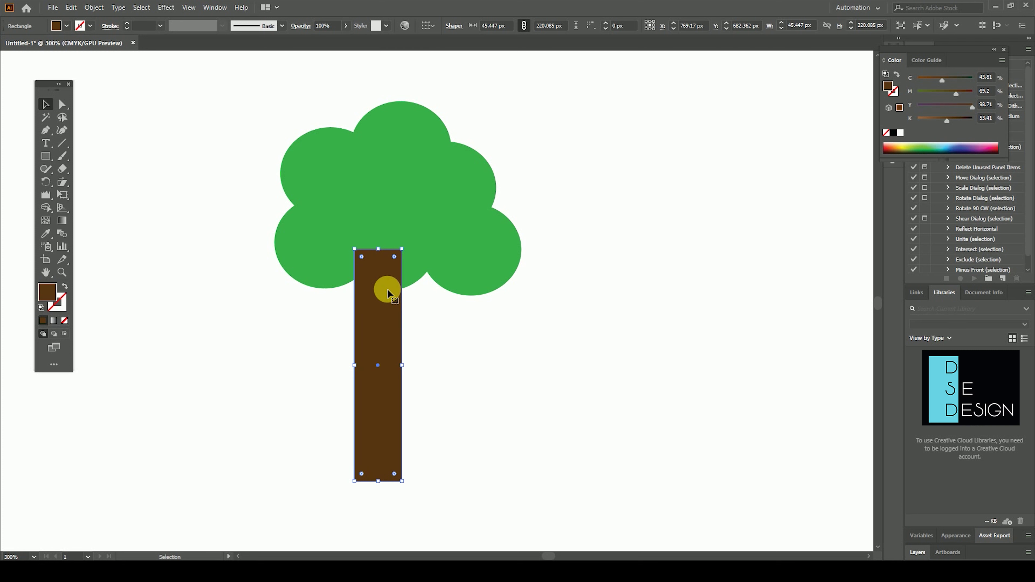
{"action": "key", "text": "ctrl+shift+bracketleft"}
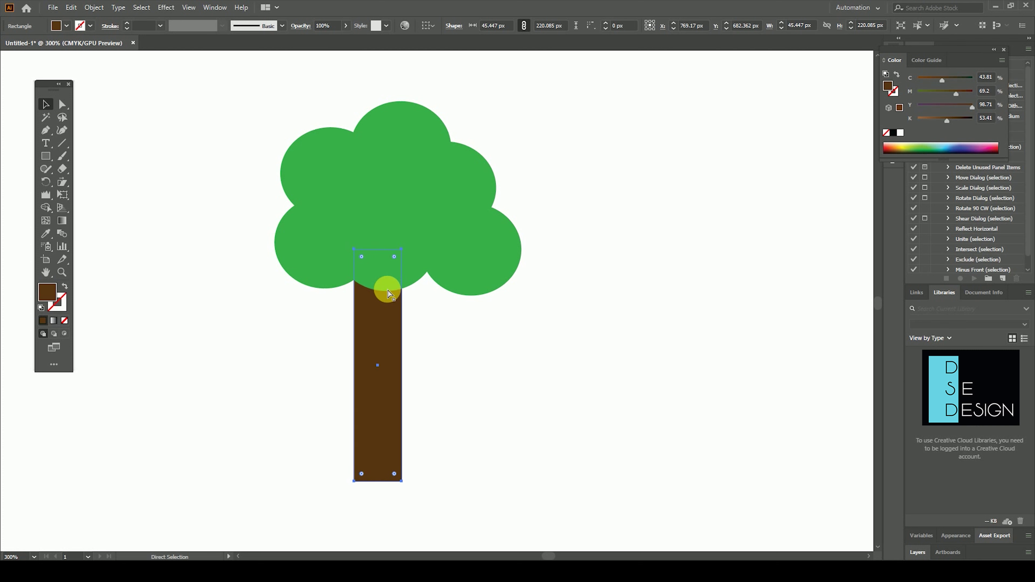
{"action": "left_click_drag", "start_coordinate": [387, 391], "coordinate": [397, 391]}
Step: Shrink the whole tree and duplicate it into three trees side by side
{"action": "left_click_drag", "start_coordinate": [577, 293], "coordinate": [437, 115]}
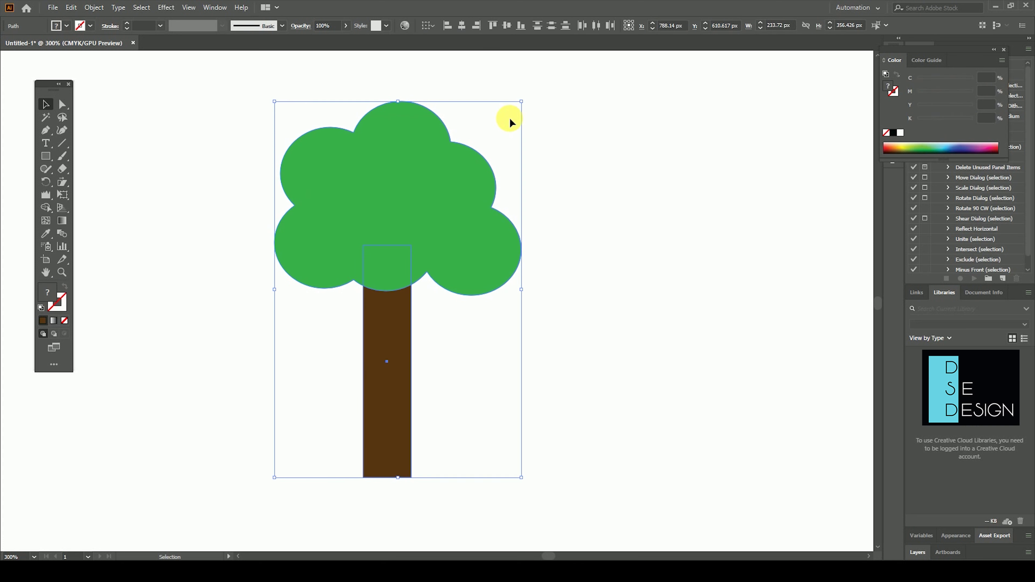
{"action": "mouse_move", "coordinate": [528, 103]}
{"action": "left_mouse_down"}
{"action": "mouse_move", "coordinate": [411, 196]}
{"action": "mouse_move", "coordinate": [371, 329]}
{"action": "left_mouse_up"}
{"action": "left_click_drag", "start_coordinate": [329, 383], "coordinate": [609, 365], "text": "alt"}
{"action": "mouse_move", "coordinate": [653, 311]}
{"action": "left_mouse_down"}
{"action": "mouse_move", "coordinate": [716, 231]}
{"action": "mouse_move", "coordinate": [628, 307]}
{"action": "mouse_move", "coordinate": [635, 278]}
{"action": "left_mouse_up"}
{"action": "left_click", "coordinate": [743, 328]}
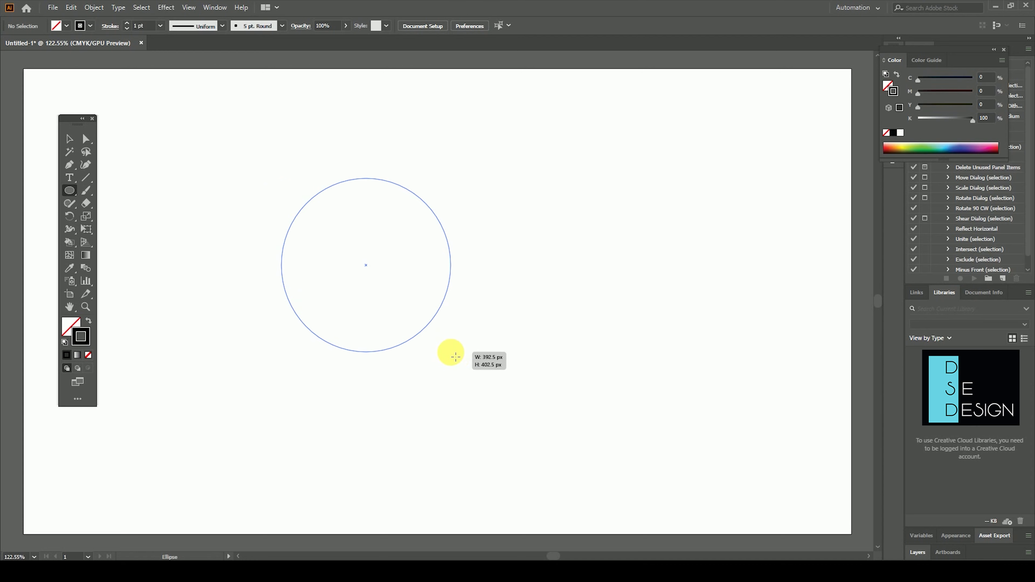
Step: Draw a single unfilled, black-outlined circle on the fresh artboard
{"action": "left_click_drag", "start_coordinate": [281, 178], "coordinate": [451, 352]}
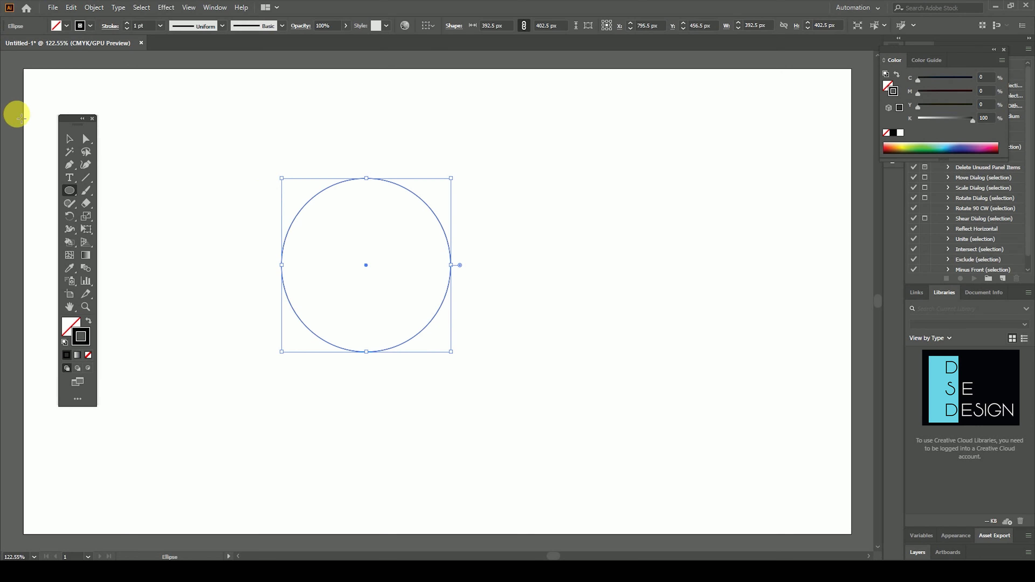
Step: Copy the circle into three overlapping circles in a Venn arrangement
{"action": "left_click", "coordinate": [70, 138]}
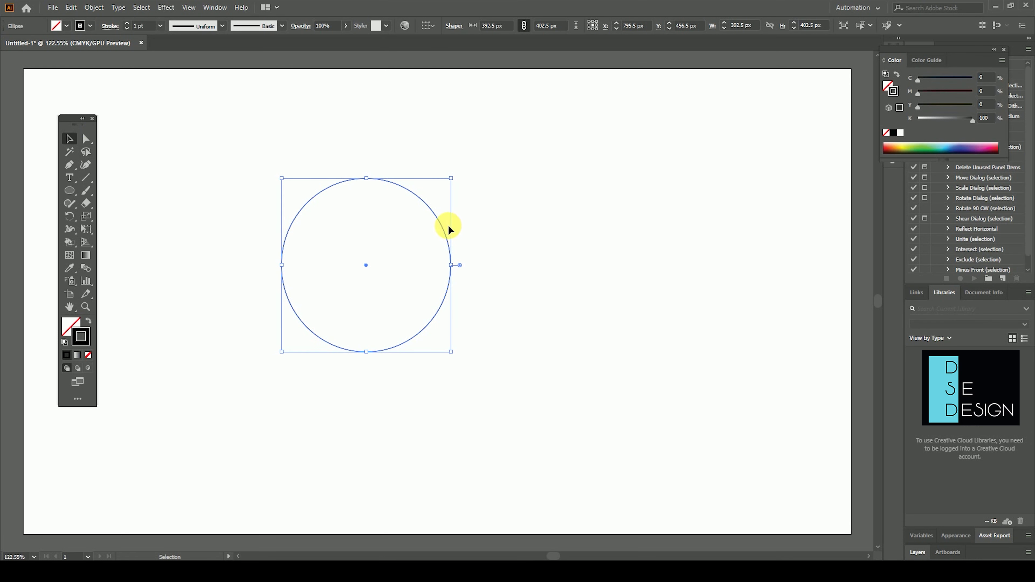
{"action": "mouse_move", "coordinate": [442, 225]}
{"action": "left_mouse_down"}
{"action": "mouse_move", "coordinate": [435, 198]}
{"action": "mouse_move", "coordinate": [537, 200]}
{"action": "mouse_move", "coordinate": [486, 281]}
{"action": "left_mouse_up"}
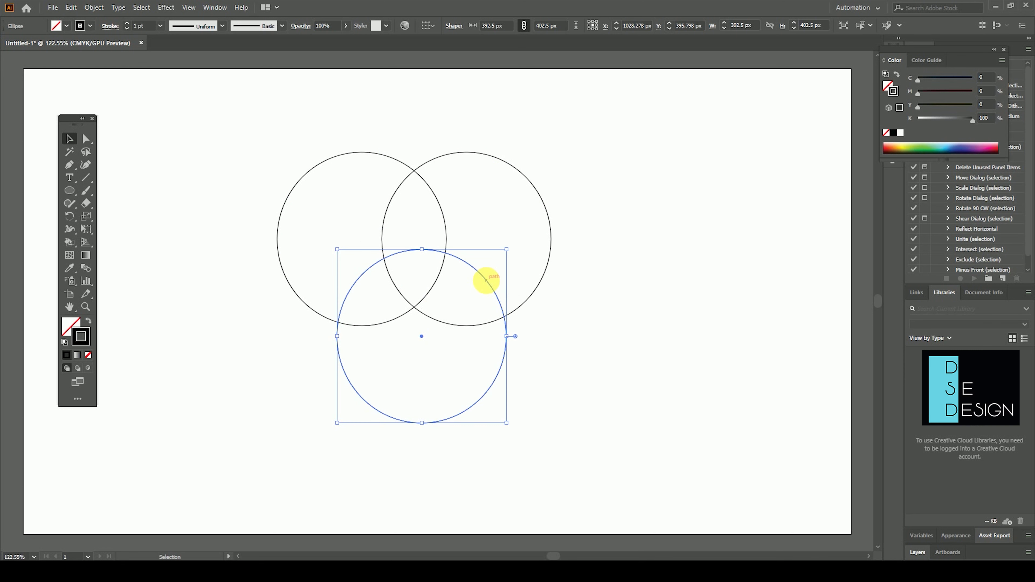
{"action": "left_click", "coordinate": [570, 214]}
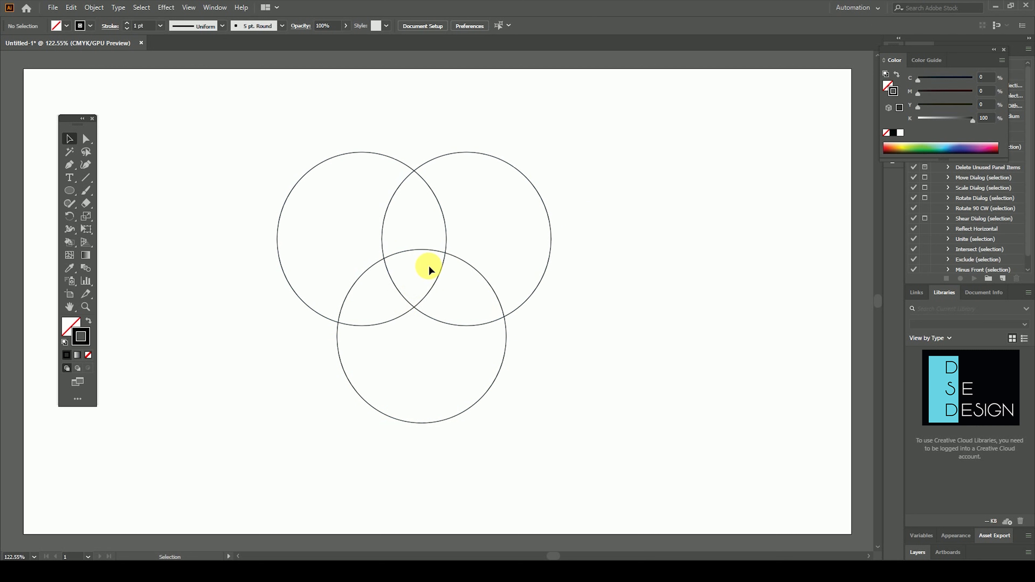
Step: Test-move the left circle, undo it, and marquee-select all three circles
{"action": "left_click", "coordinate": [446, 240]}
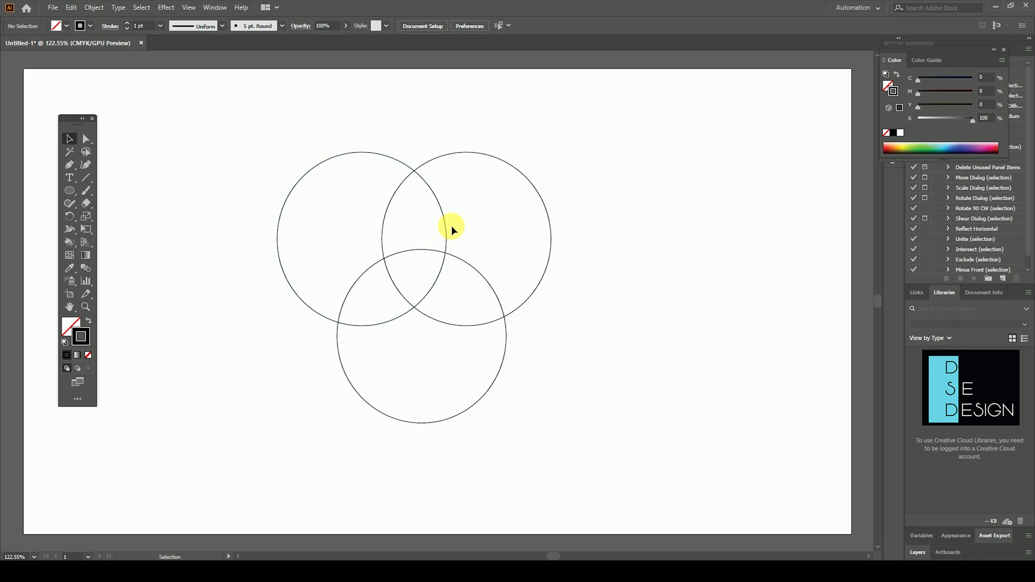
{"action": "left_click_drag", "start_coordinate": [445, 224], "coordinate": [241, 211]}
{"action": "key", "text": "ctrl+z"}
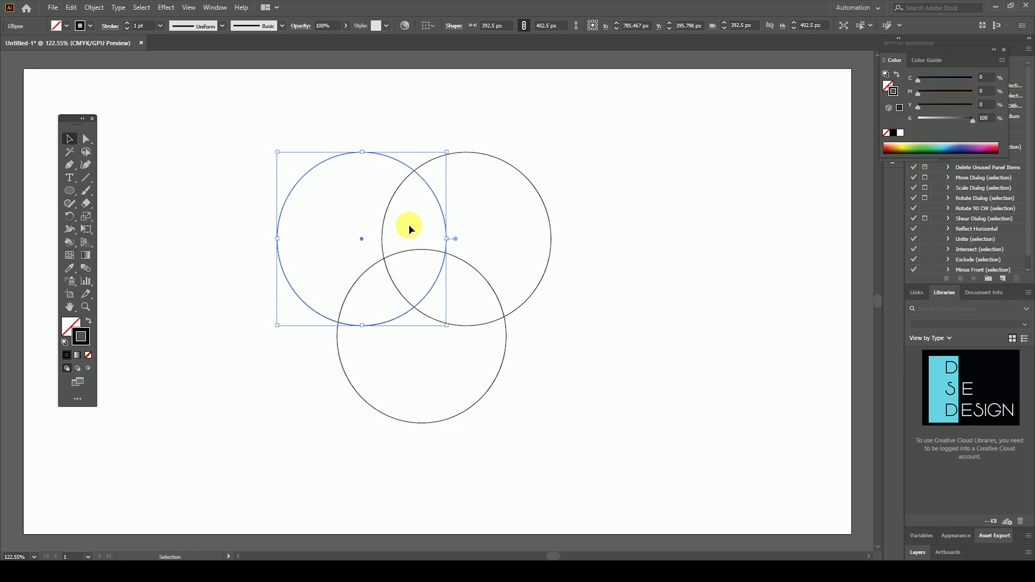
{"action": "left_click", "coordinate": [566, 338]}
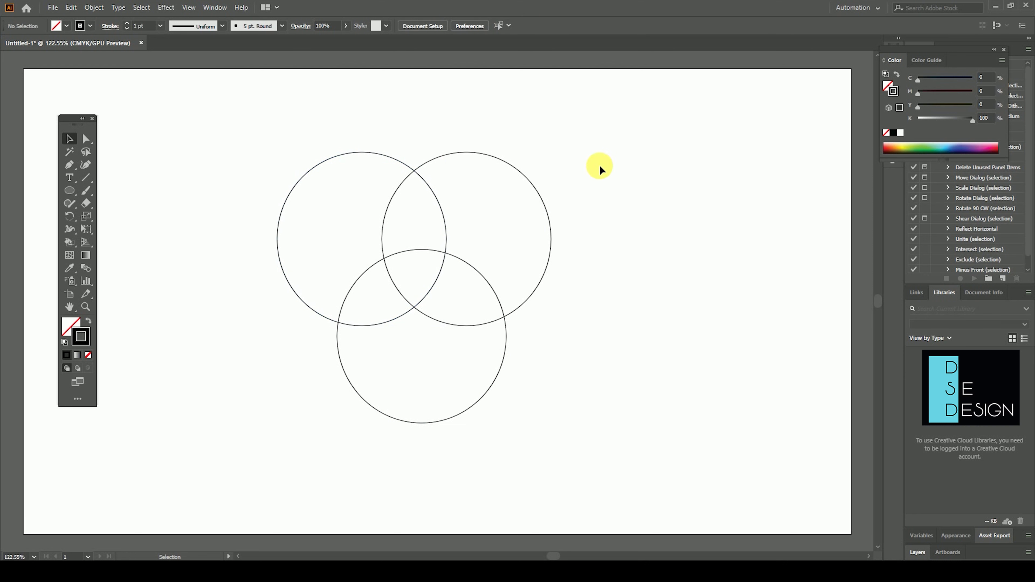
{"action": "left_click_drag", "start_coordinate": [415, 255], "coordinate": [261, 387]}
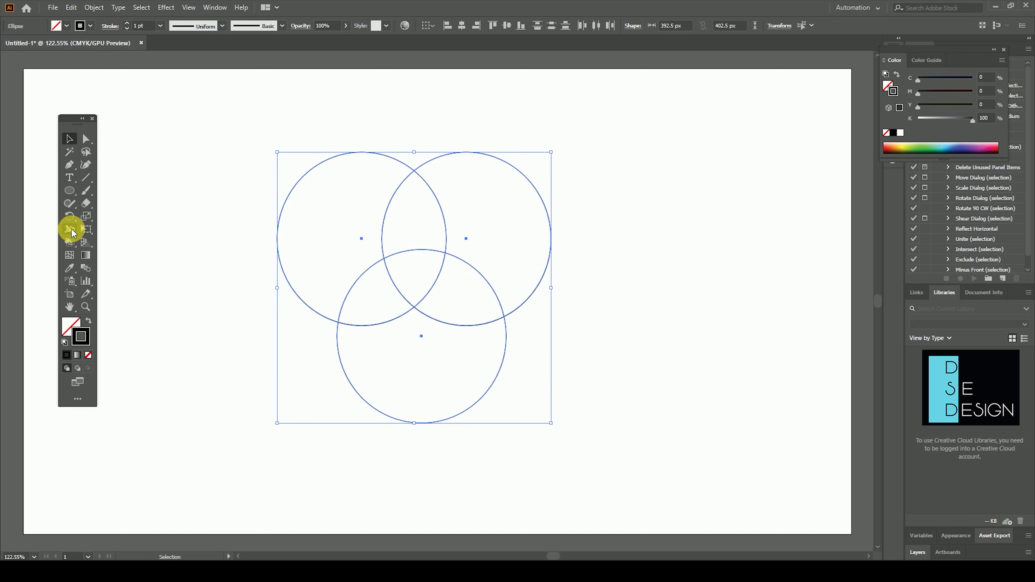
Step: With the Live Paint Bucket, paint the top overlap lens pink-red
{"action": "left_click", "coordinate": [71, 243]}
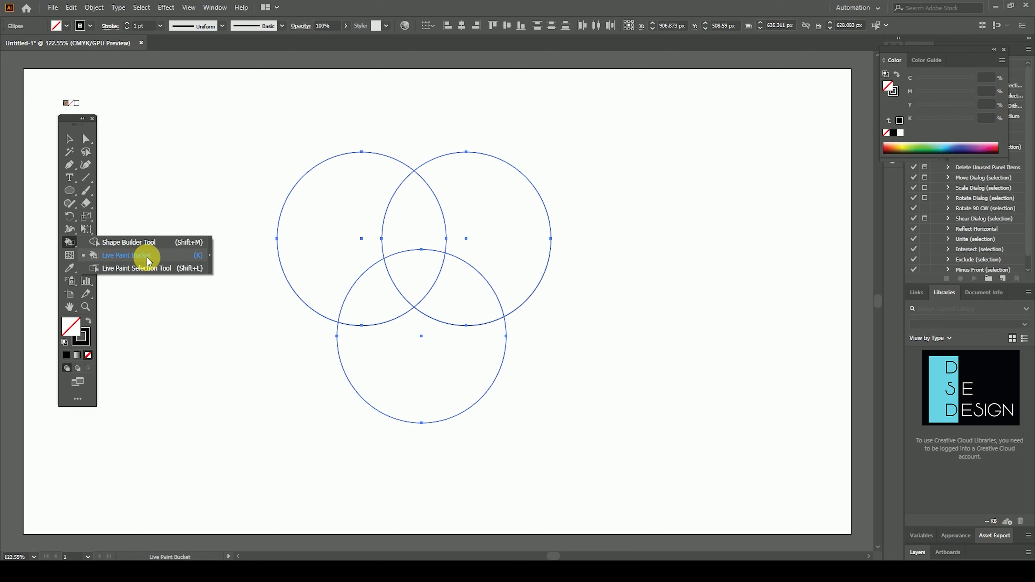
{"action": "left_click", "coordinate": [147, 257]}
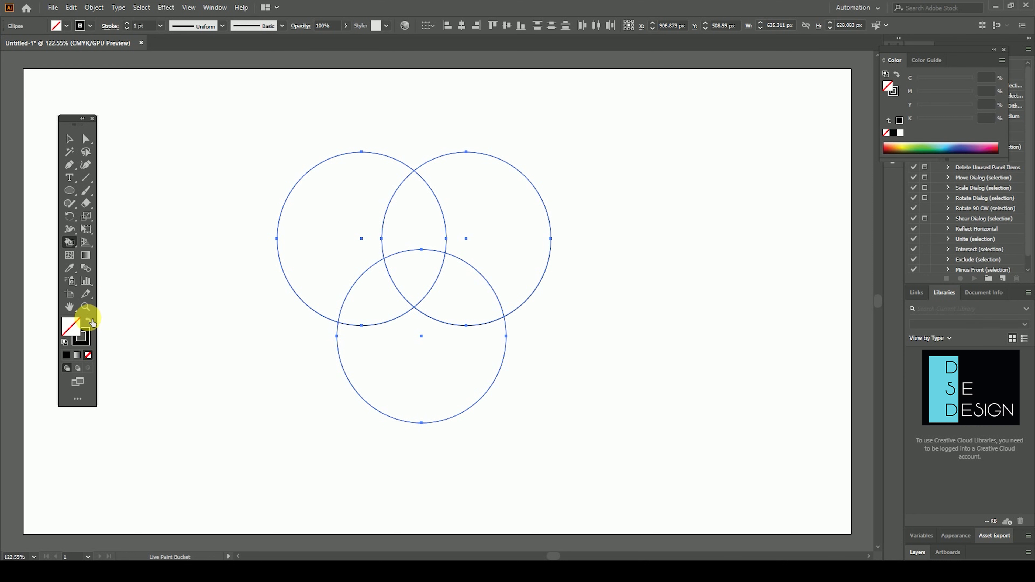
{"action": "left_click", "coordinate": [87, 320]}
{"action": "double_click", "coordinate": [71, 327]}
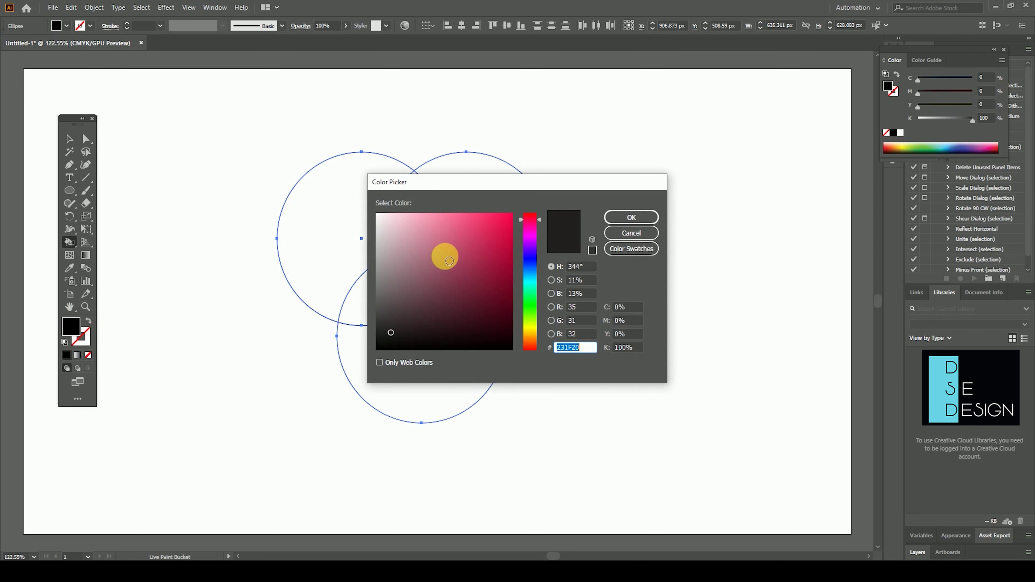
{"action": "left_click", "coordinate": [512, 214]}
{"action": "left_click", "coordinate": [636, 218]}
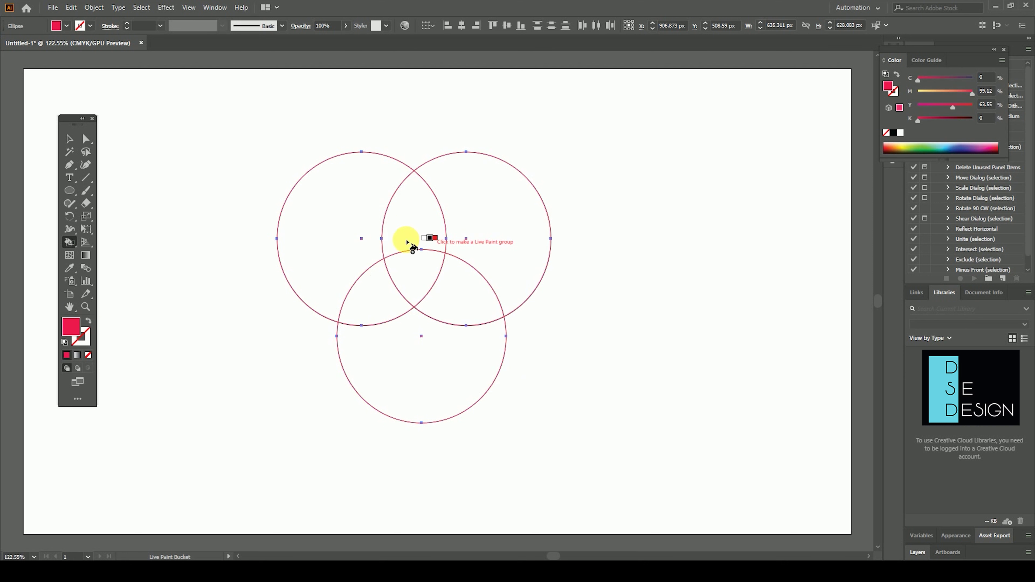
{"action": "left_click", "coordinate": [405, 228]}
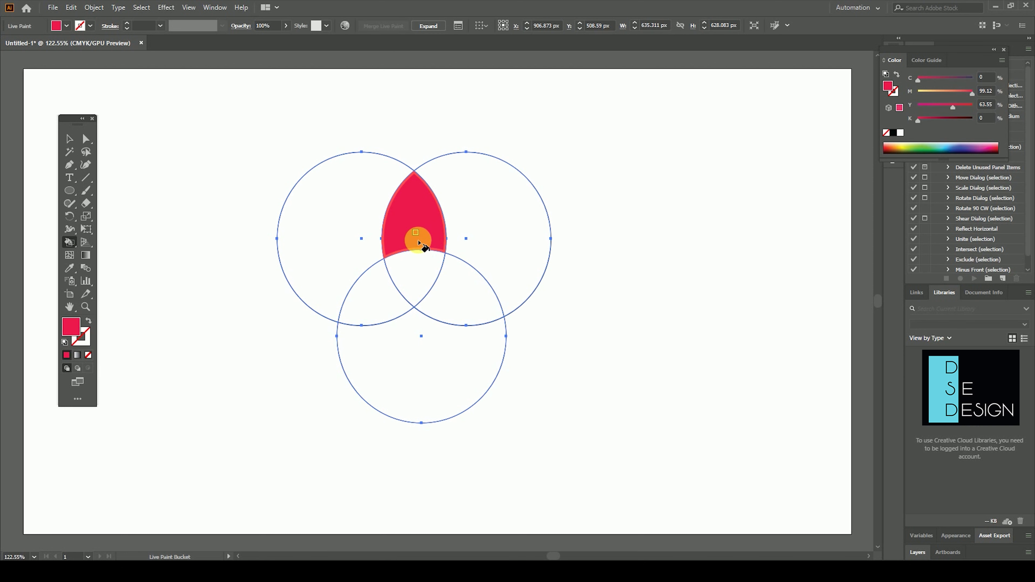
Step: Paint the left overlap lens dark green
{"action": "double_click", "coordinate": [72, 327]}
{"action": "left_click", "coordinate": [530, 304]}
{"action": "left_click", "coordinate": [512, 255]}
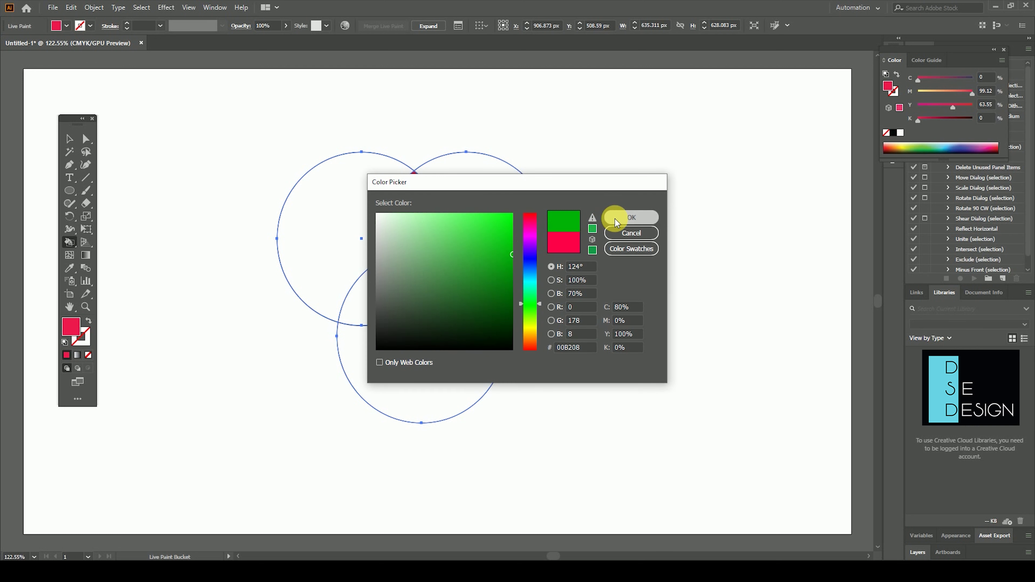
{"action": "left_click", "coordinate": [632, 217]}
{"action": "left_click", "coordinate": [381, 295]}
Step: Paint the right overlap lens navy blue
{"action": "double_click", "coordinate": [72, 326]}
{"action": "left_click", "coordinate": [528, 293]}
{"action": "left_click_drag", "start_coordinate": [528, 293], "coordinate": [528, 259]}
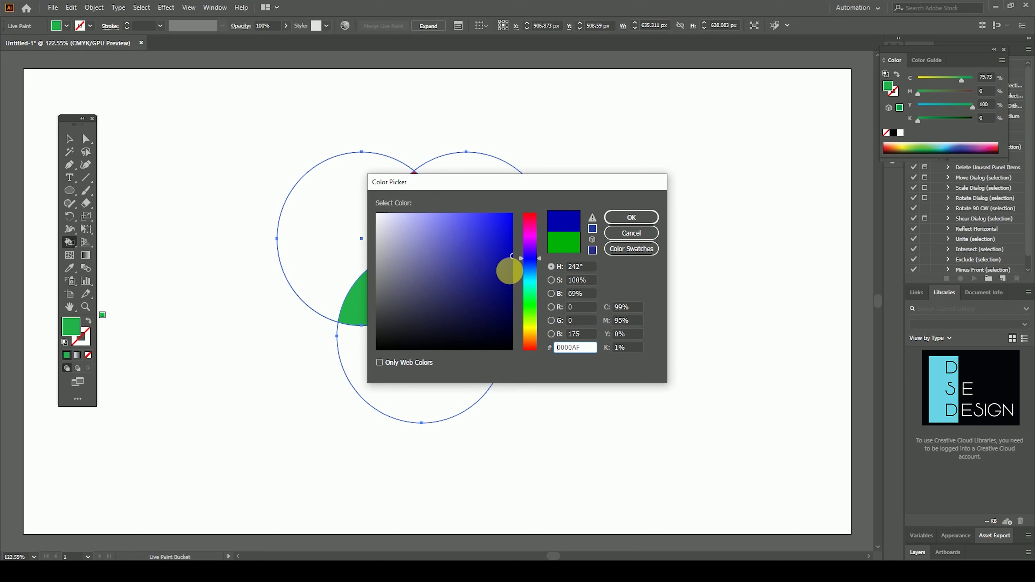
{"action": "left_click", "coordinate": [631, 217]}
{"action": "left_click", "coordinate": [463, 314]}
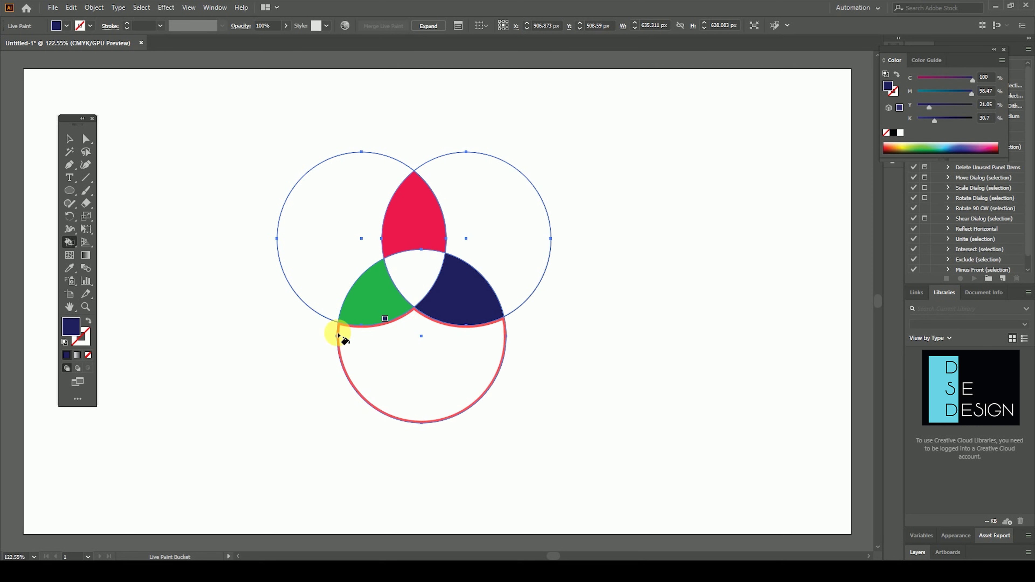
Step: Paint the centre region a lighter purple
{"action": "double_click", "coordinate": [73, 328]}
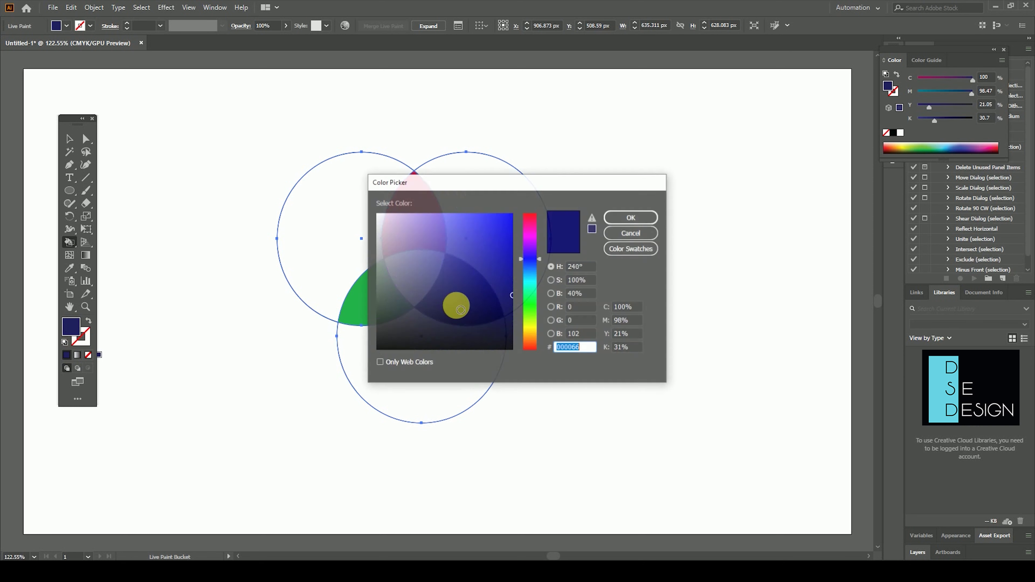
{"action": "left_click_drag", "start_coordinate": [530, 259], "coordinate": [529, 237]}
{"action": "left_click", "coordinate": [502, 244]}
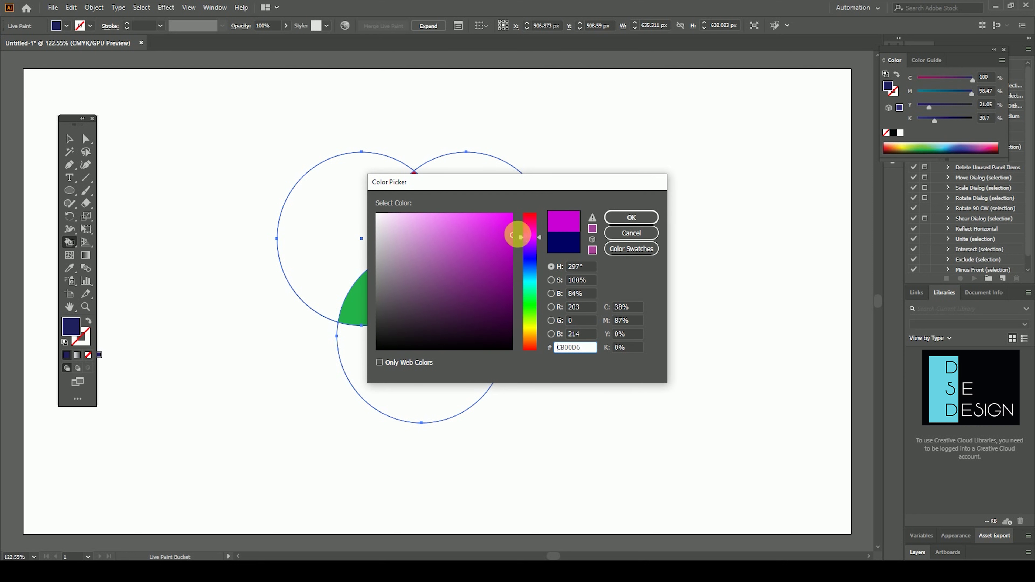
{"action": "key", "text": "Return"}
{"action": "left_click", "coordinate": [427, 272]}
Step: Shift the circle group right and back near its original place
{"action": "left_click", "coordinate": [69, 138]}
{"action": "left_click", "coordinate": [142, 153]}
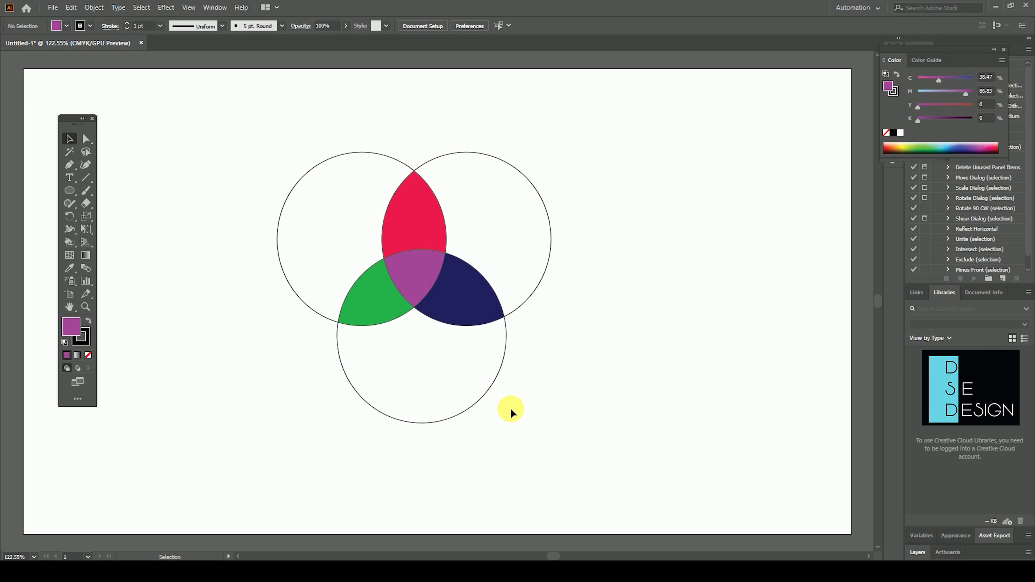
{"action": "left_click_drag", "start_coordinate": [546, 276], "coordinate": [710, 259]}
{"action": "left_click_drag", "start_coordinate": [608, 239], "coordinate": [430, 241]}
{"action": "right_click", "coordinate": [430, 241]}
{"action": "left_click", "coordinate": [679, 227]}
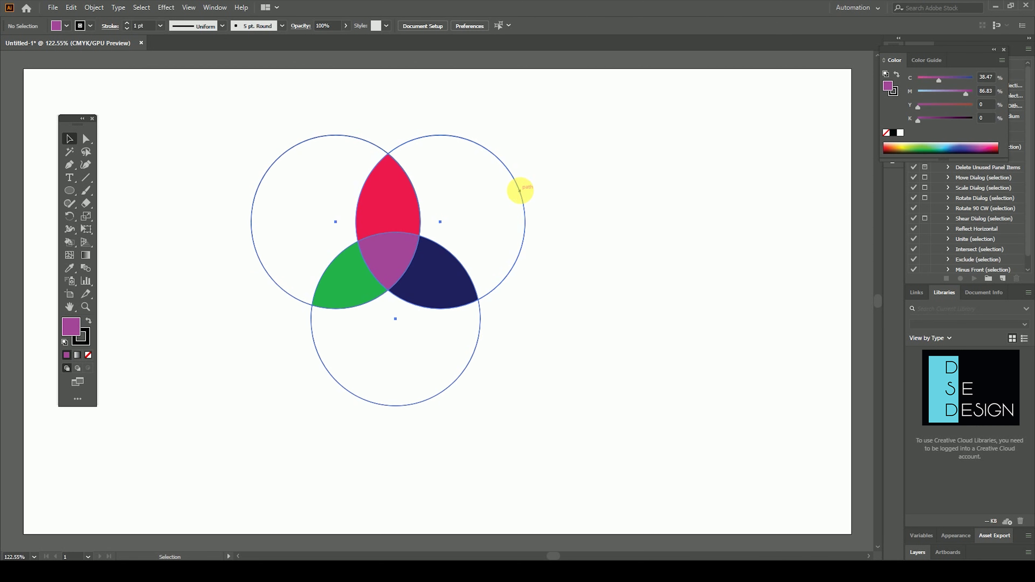
{"action": "left_click_drag", "start_coordinate": [520, 190], "coordinate": [626, 201]}
{"action": "left_click_drag", "start_coordinate": [487, 229], "coordinate": [399, 245]}
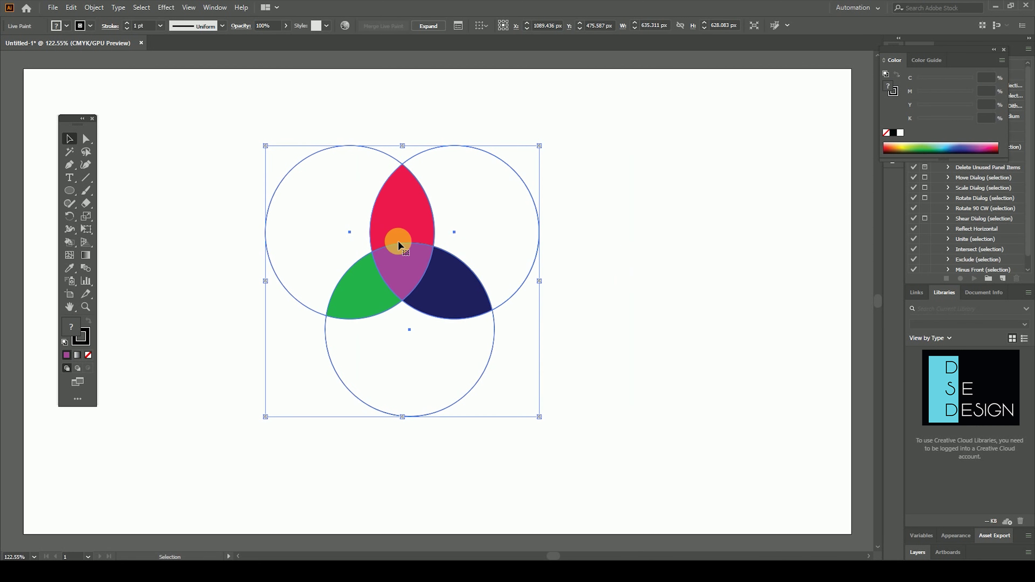
{"action": "left_click", "coordinate": [628, 268]}
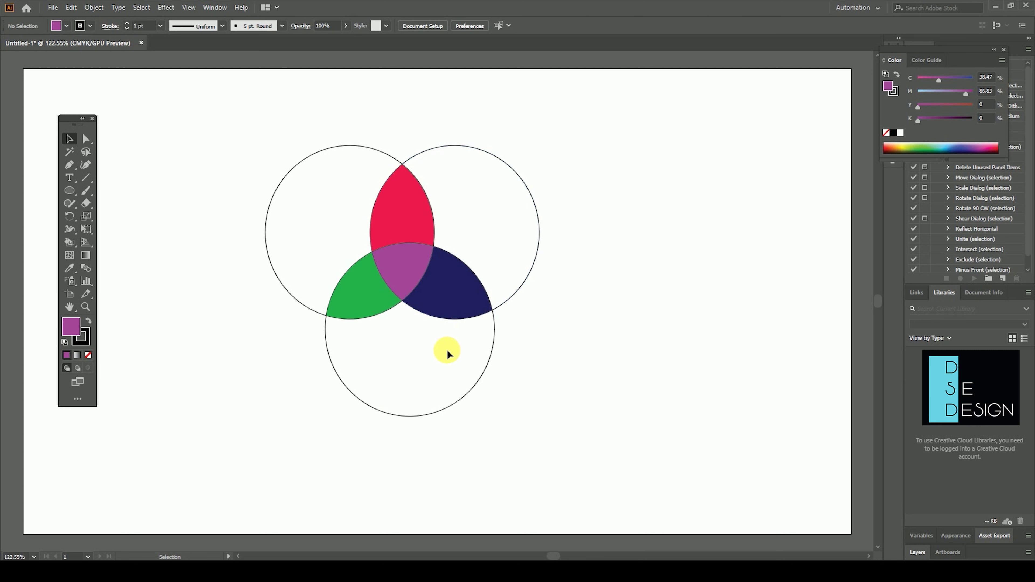
Step: Paint the lower circle bright orange with the Live Paint Bucket
{"action": "left_click_drag", "start_coordinate": [447, 374], "coordinate": [576, 426]}
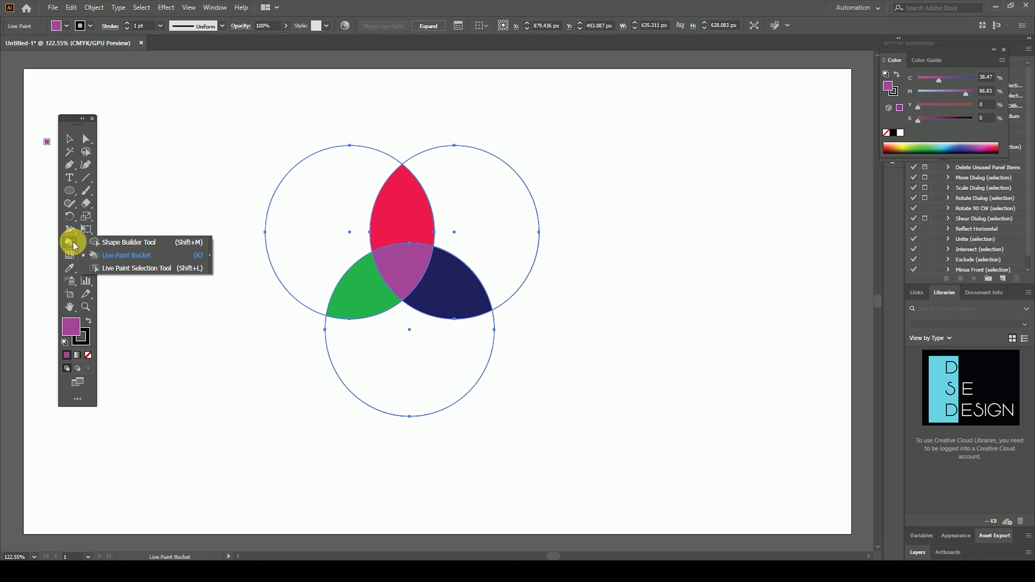
{"action": "left_click_drag", "start_coordinate": [77, 245], "coordinate": [138, 254]}
{"action": "left_click", "coordinate": [432, 379]}
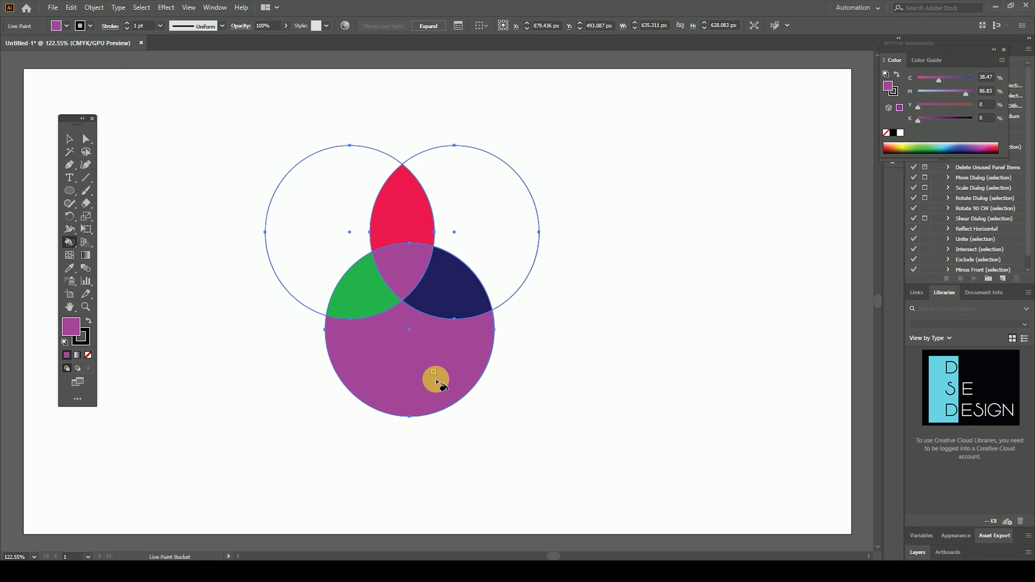
{"action": "double_click", "coordinate": [73, 326]}
{"action": "left_click", "coordinate": [531, 309]}
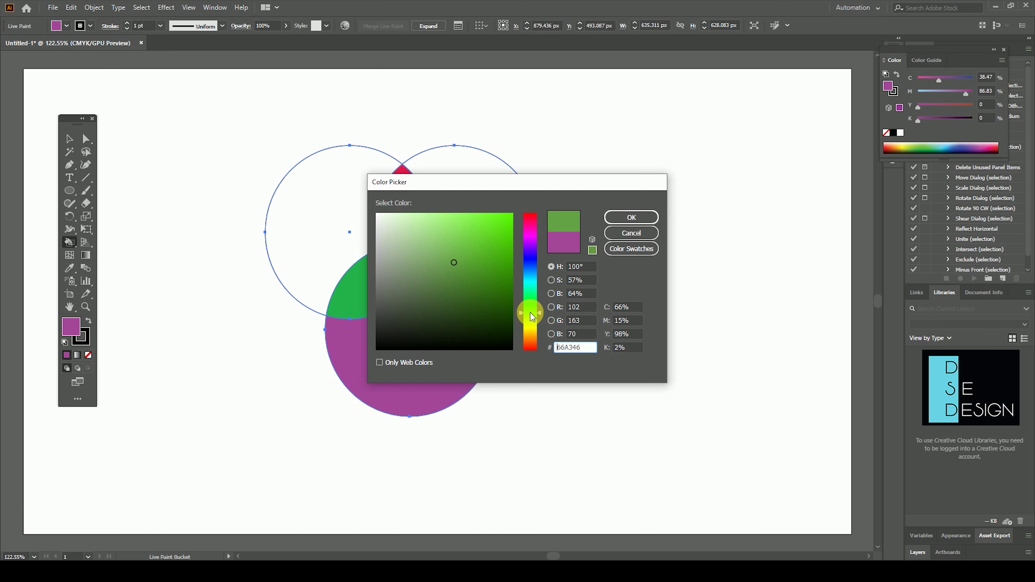
{"action": "left_click_drag", "start_coordinate": [494, 296], "coordinate": [536, 268]}
{"action": "left_click_drag", "start_coordinate": [527, 324], "coordinate": [531, 343]}
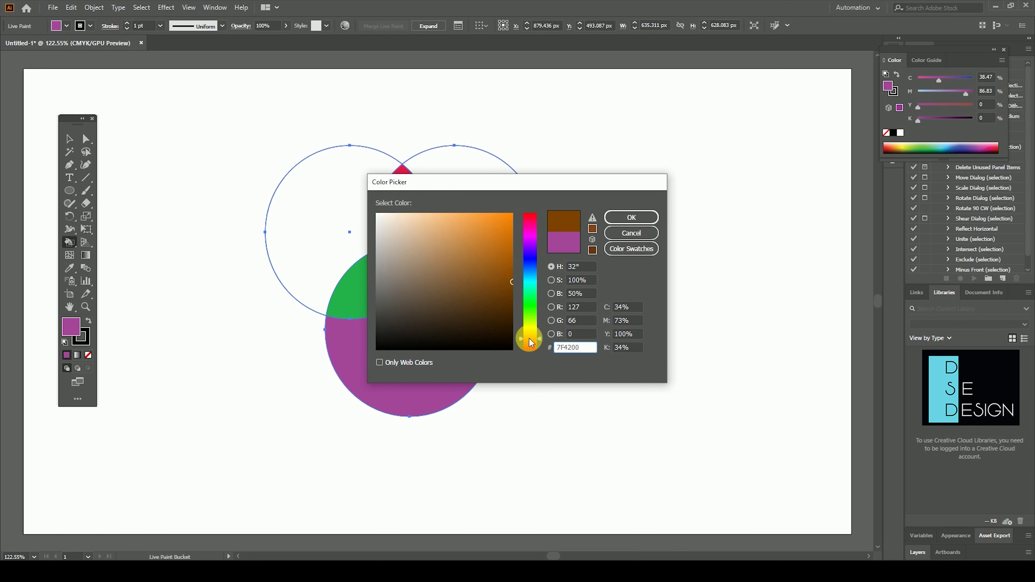
{"action": "left_click", "coordinate": [513, 214]}
{"action": "left_click", "coordinate": [616, 217]}
{"action": "left_click", "coordinate": [423, 361]}
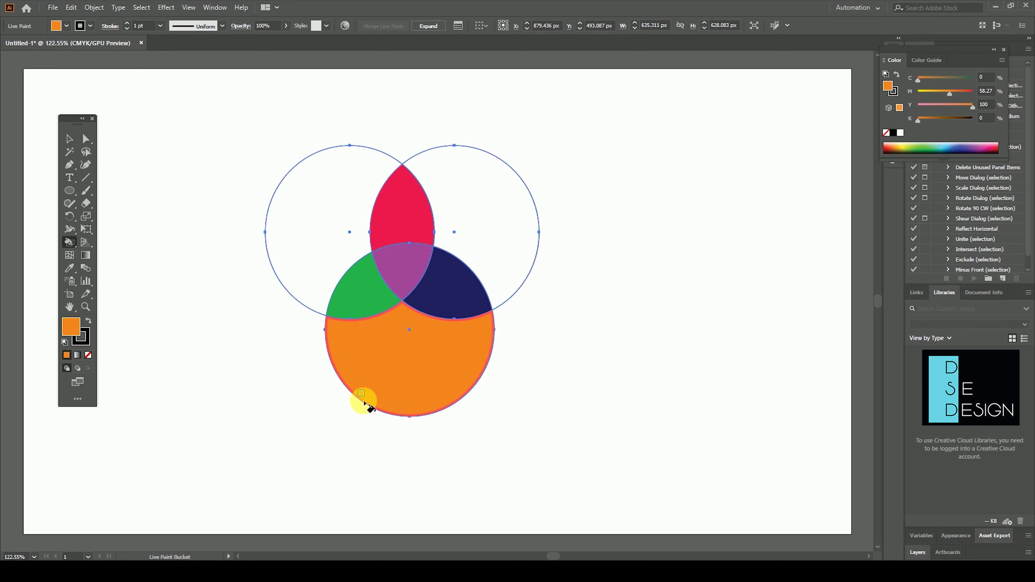
{"action": "left_click", "coordinate": [300, 182]}
Step: Paint the left circle light cyan
{"action": "double_click", "coordinate": [70, 326]}
{"action": "left_click", "coordinate": [528, 263]}
{"action": "left_click_drag", "start_coordinate": [528, 263], "coordinate": [529, 280]}
{"action": "left_click", "coordinate": [511, 214]}
{"action": "left_click", "coordinate": [631, 217]}
{"action": "left_click", "coordinate": [325, 213]}
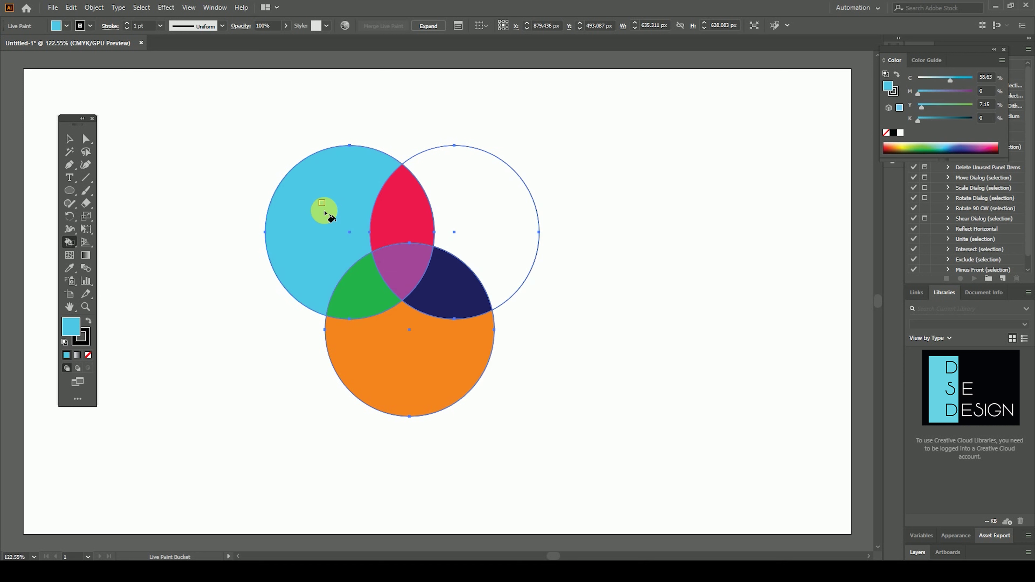
{"action": "left_click", "coordinate": [517, 215]}
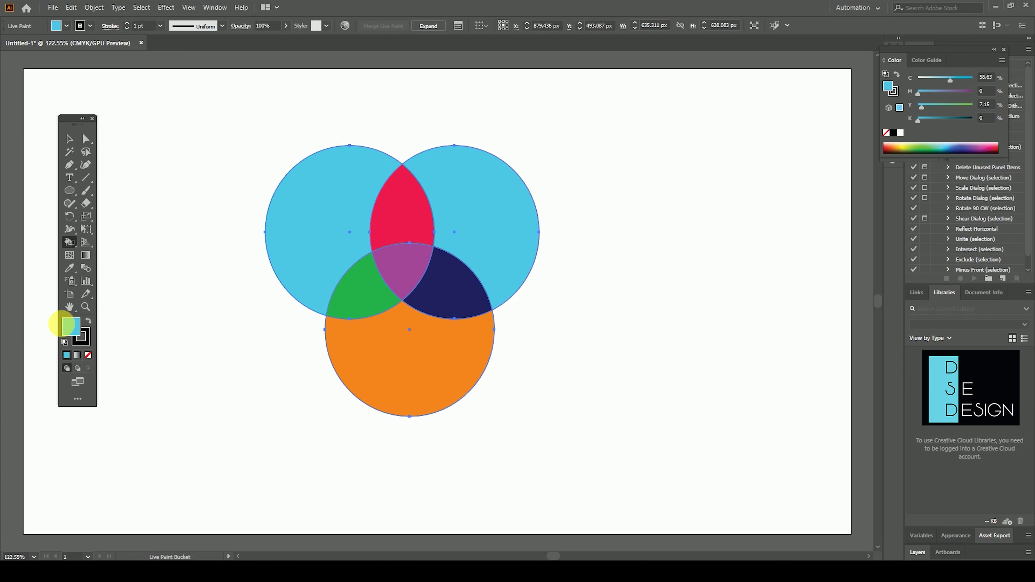
Step: Paint the right circle yellow
{"action": "double_click", "coordinate": [67, 325]}
{"action": "mouse_move", "coordinate": [527, 335]}
{"action": "left_mouse_down"}
{"action": "mouse_move", "coordinate": [530, 317]}
{"action": "mouse_move", "coordinate": [531, 329]}
{"action": "left_mouse_up"}
{"action": "left_click", "coordinate": [489, 258]}
{"action": "left_click", "coordinate": [631, 217]}
{"action": "left_click", "coordinate": [487, 201]}
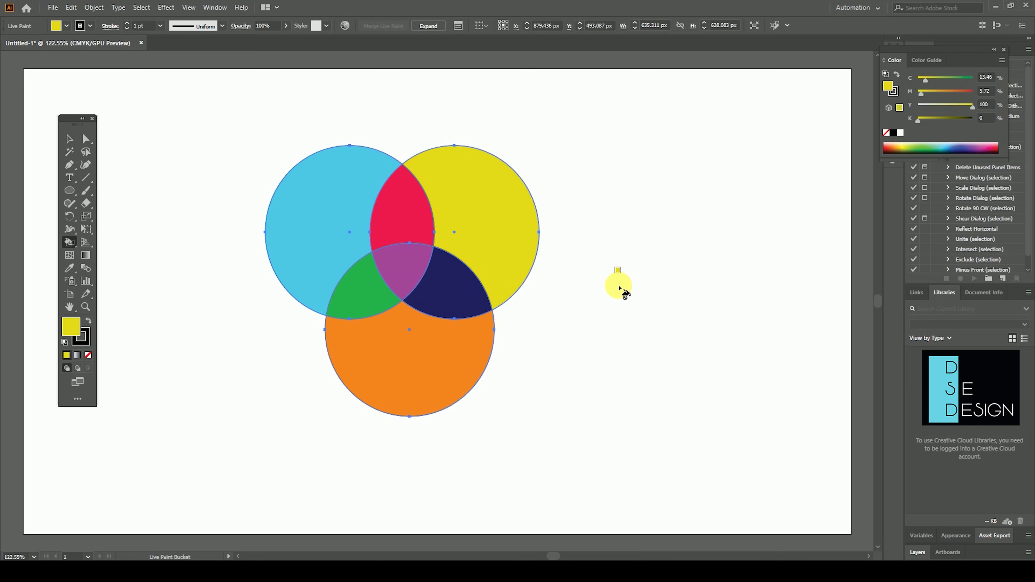
Step: Select the whole painted circle group and set its stroke to None
{"action": "left_click", "coordinate": [69, 138]}
{"action": "left_click", "coordinate": [196, 191]}
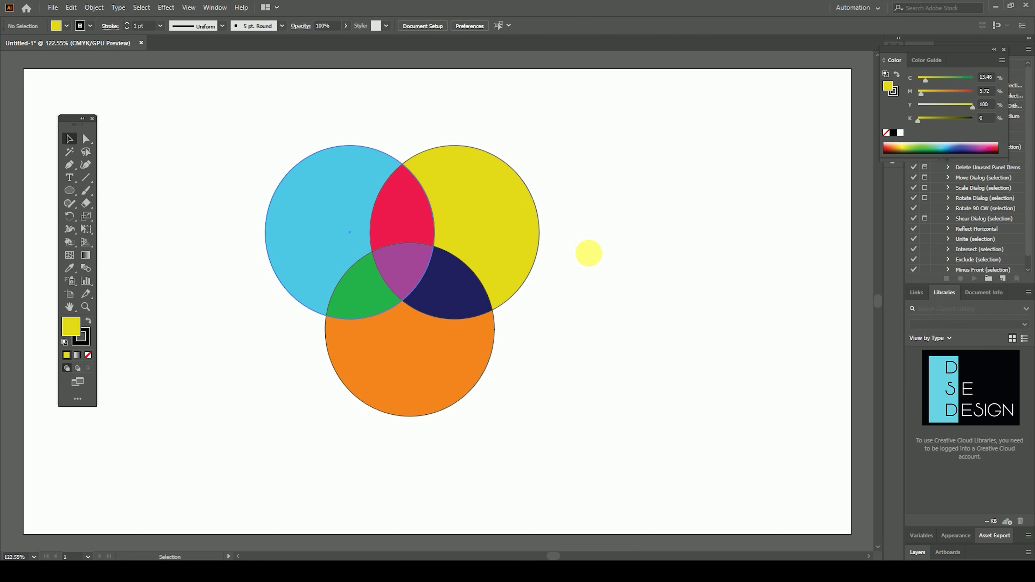
{"action": "left_click_drag", "start_coordinate": [636, 152], "coordinate": [192, 432]}
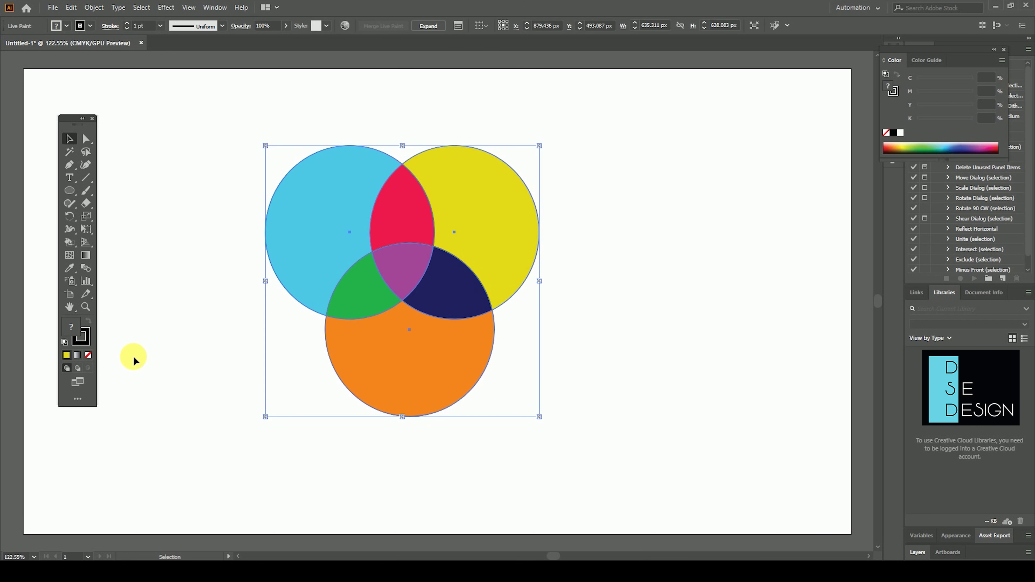
{"action": "left_click", "coordinate": [88, 354]}
{"action": "left_click", "coordinate": [80, 327]}
{"action": "left_click", "coordinate": [221, 312]}
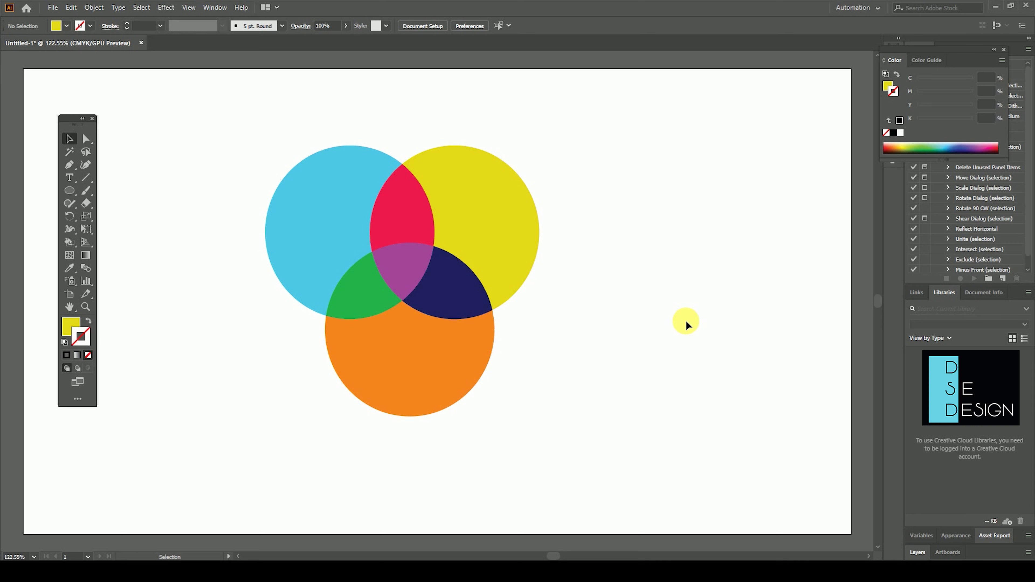
Step: Re-centre the view and delete the red overlap with the Live Paint Selection Tool
{"action": "key", "text": "x"}
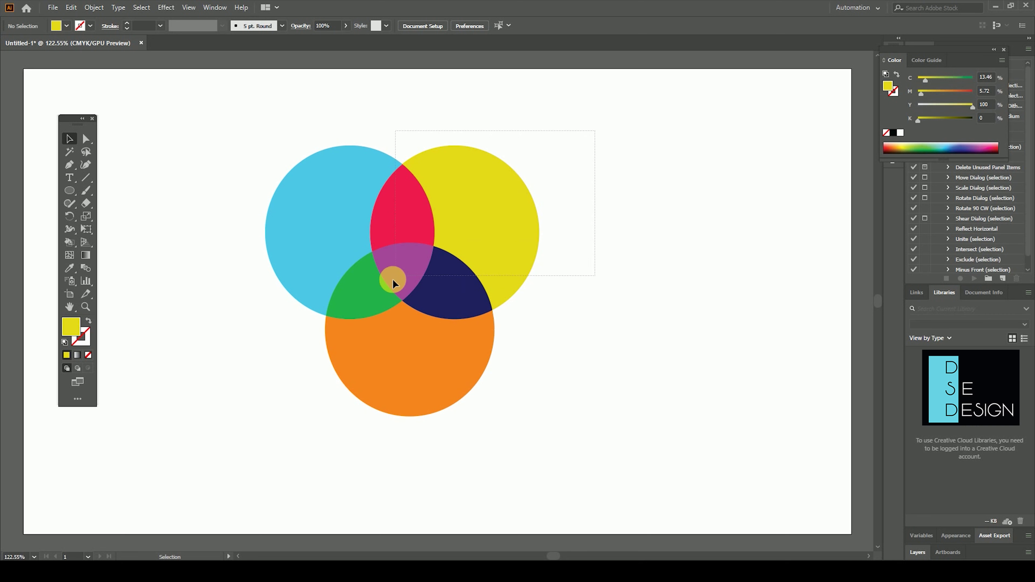
{"action": "scroll", "coordinate": [393, 277], "scroll_direction": "right", "scroll_amount": 3}
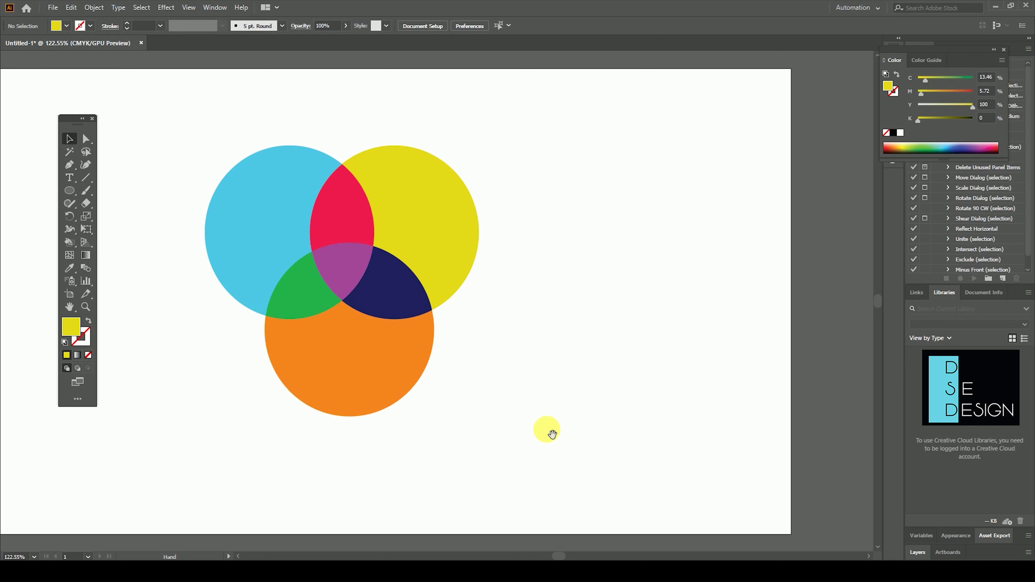
{"action": "left_click_drag", "start_coordinate": [512, 428], "coordinate": [570, 440]}
{"action": "left_click", "coordinate": [70, 241]}
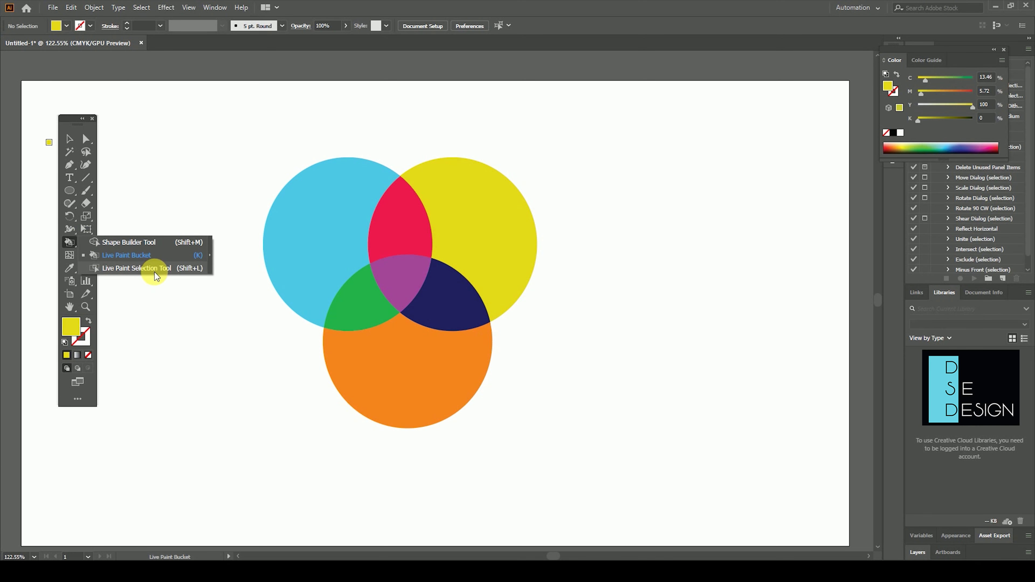
{"action": "left_click", "coordinate": [156, 275]}
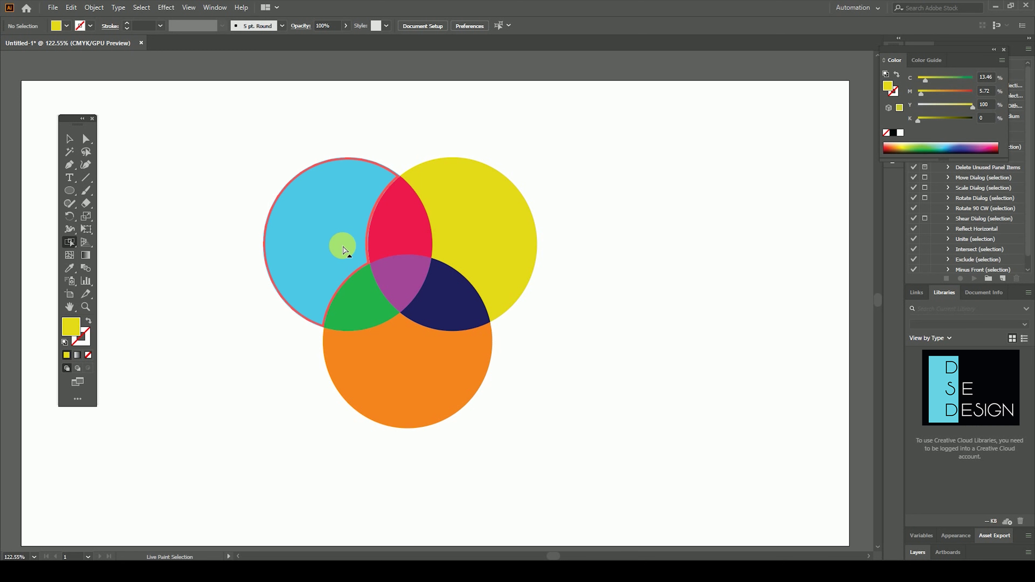
{"action": "left_click", "coordinate": [405, 239]}
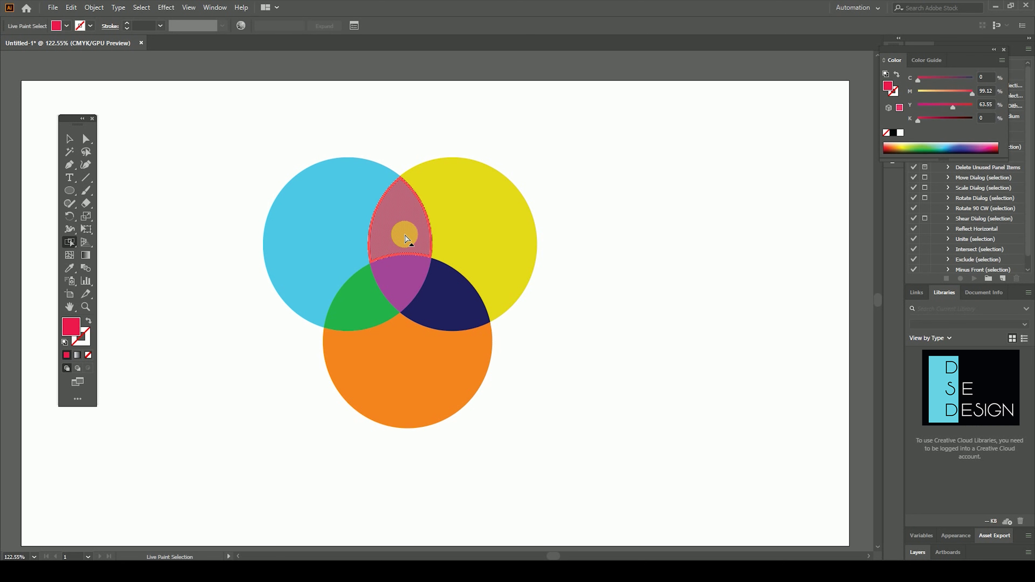
{"action": "key", "text": "Delete"}
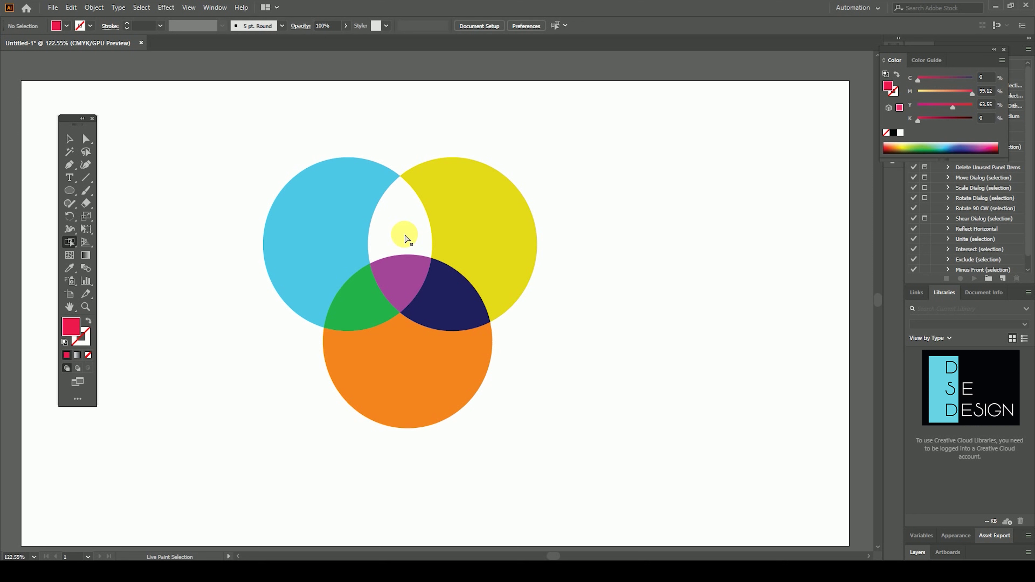
Step: Reselect the live paint group and delete the orange bottom circle region
{"action": "left_click", "coordinate": [70, 139]}
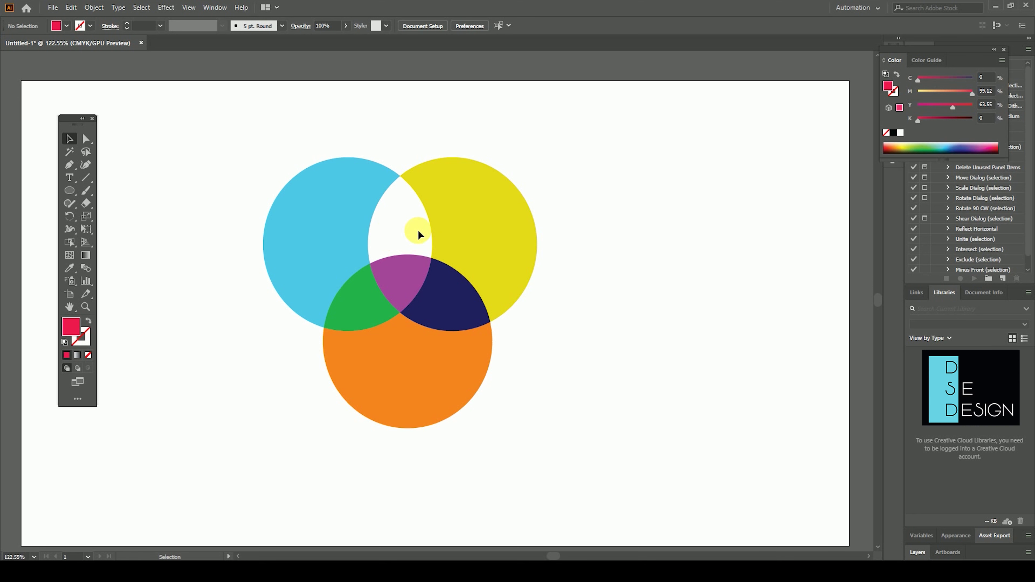
{"action": "left_click", "coordinate": [419, 276]}
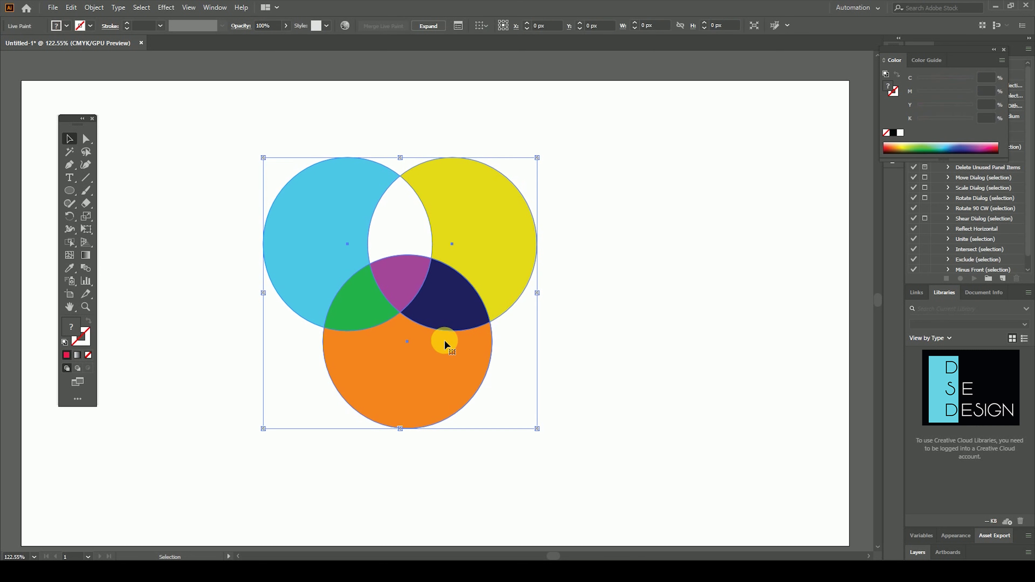
{"action": "left_click", "coordinate": [70, 242]}
{"action": "left_click", "coordinate": [377, 344]}
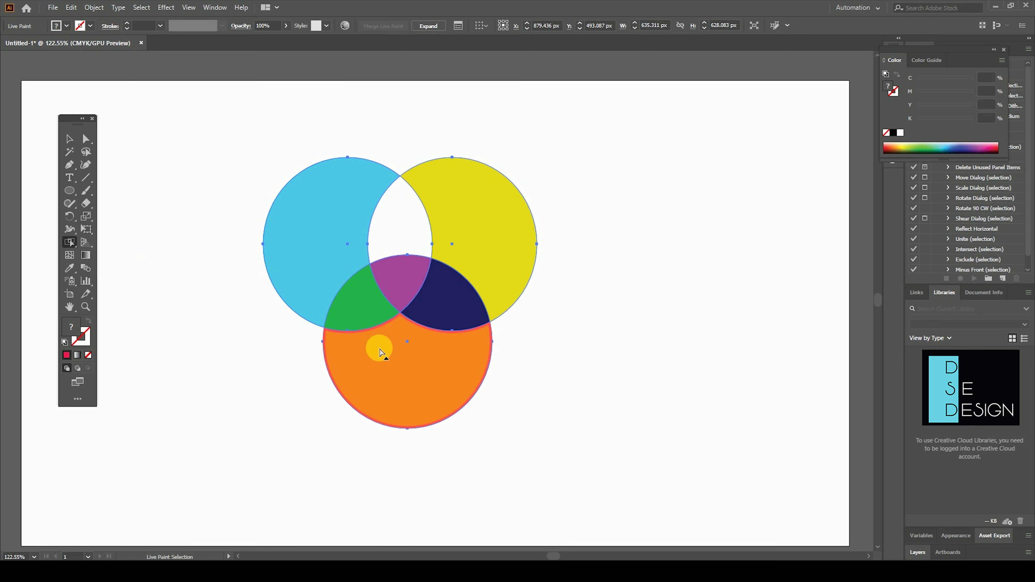
{"action": "key", "text": "Delete"}
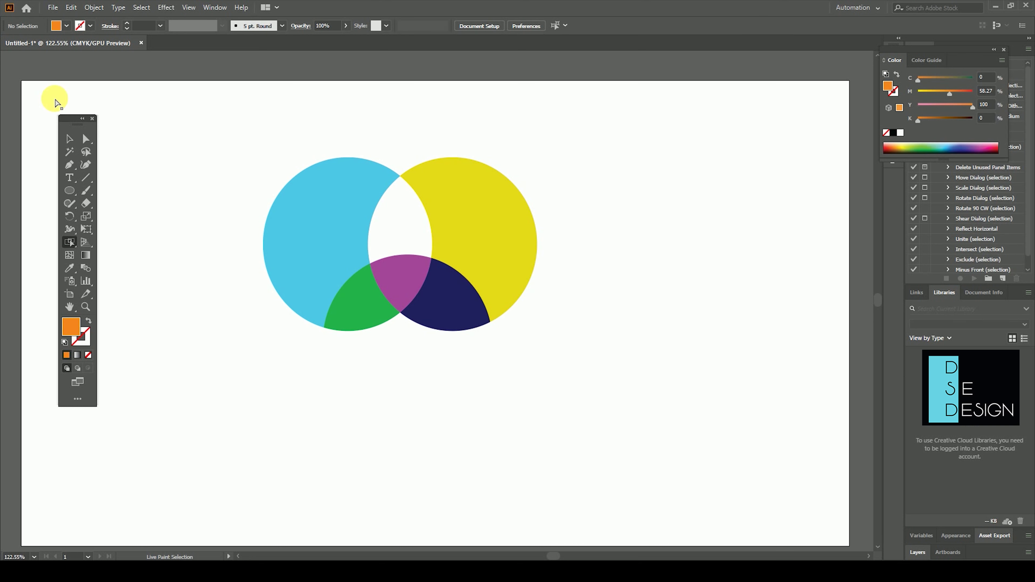
{"action": "left_click", "coordinate": [75, 142]}
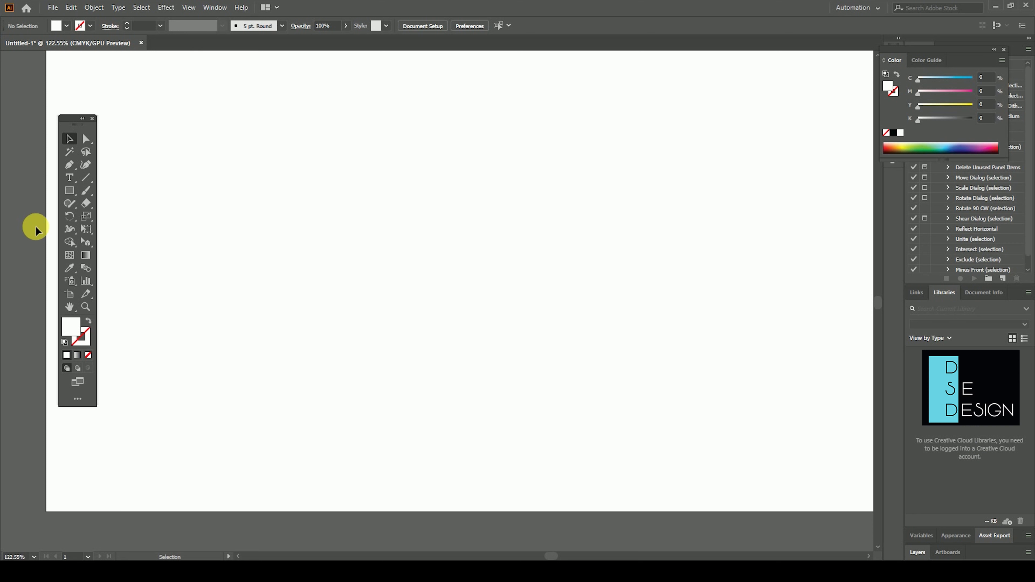
Step: Draw a square near the artboard's upper left and fill it black
{"action": "left_click", "coordinate": [69, 197]}
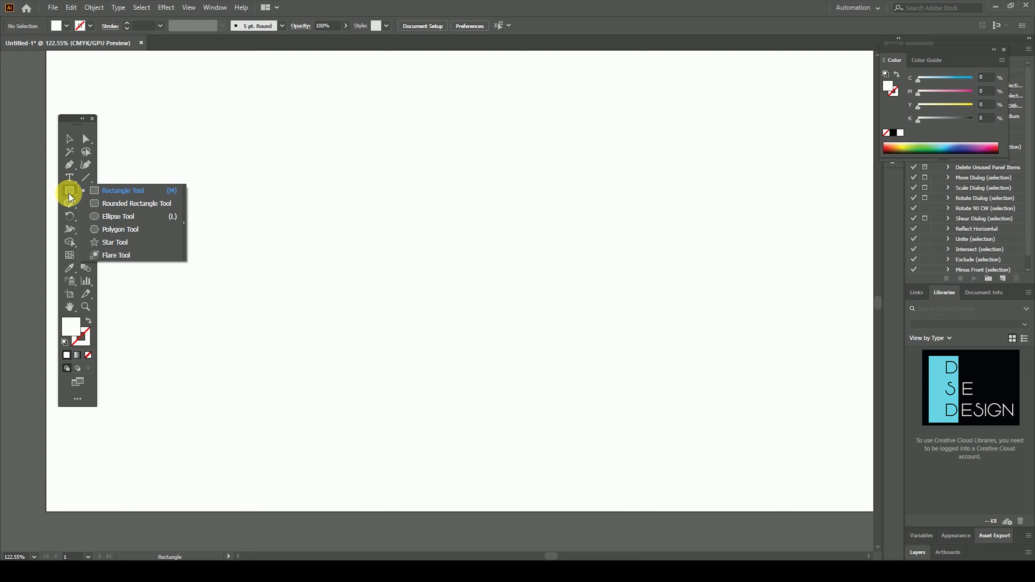
{"action": "left_click", "coordinate": [122, 190]}
{"action": "left_click_drag", "start_coordinate": [213, 143], "coordinate": [262, 193]}
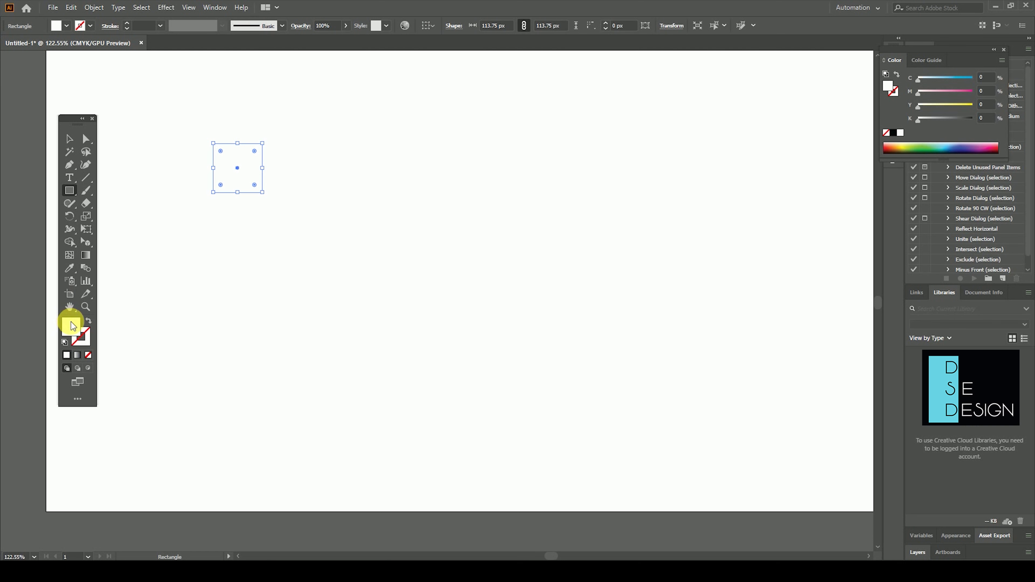
{"action": "double_click", "coordinate": [72, 326]}
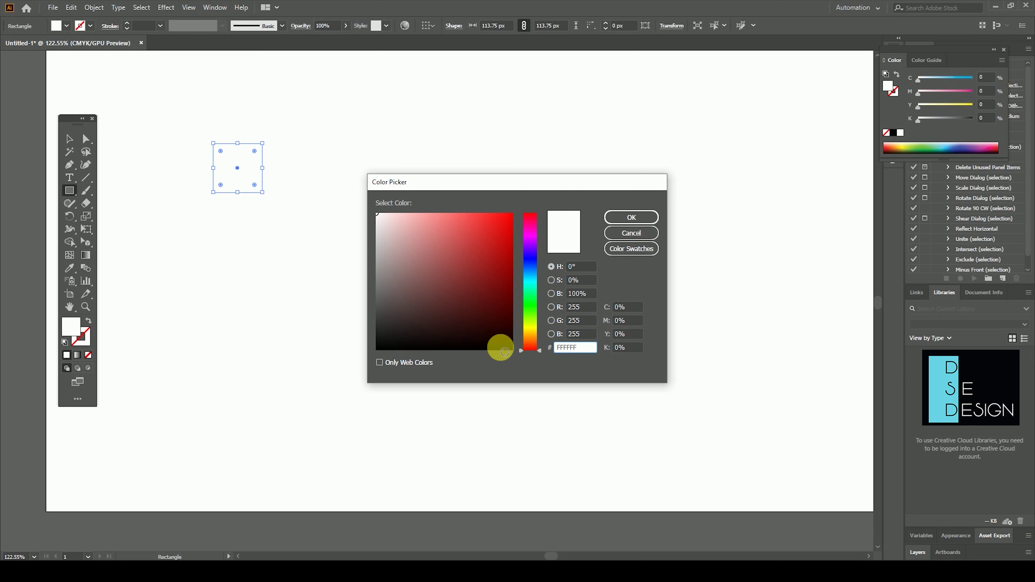
{"action": "left_click", "coordinate": [504, 350]}
{"action": "left_click", "coordinate": [631, 218]}
Step: Copy a white square beside the black one, then copy and repeat the pair rightward
{"action": "left_click", "coordinate": [73, 139]}
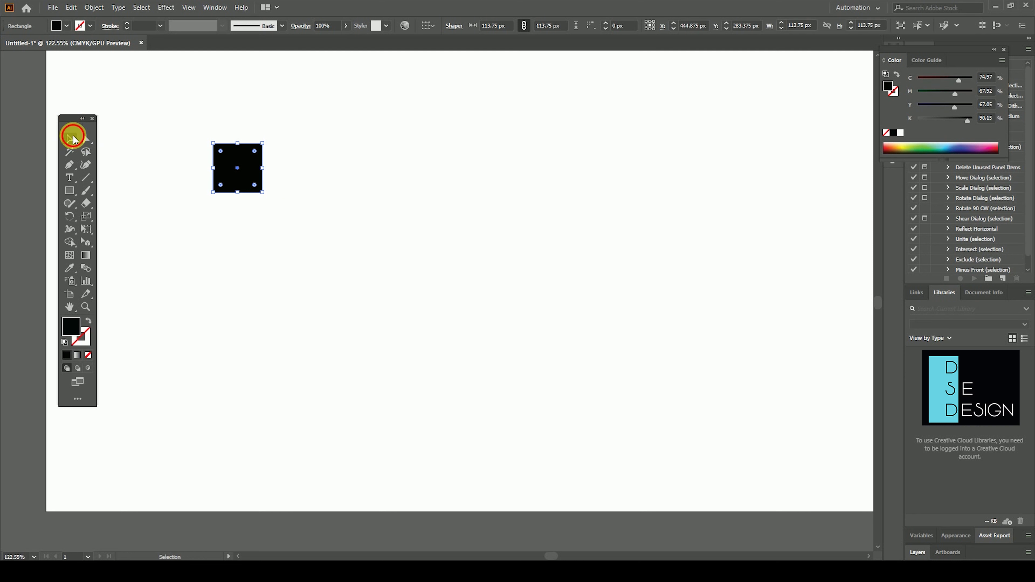
{"action": "left_click_drag", "start_coordinate": [253, 178], "coordinate": [300, 179]}
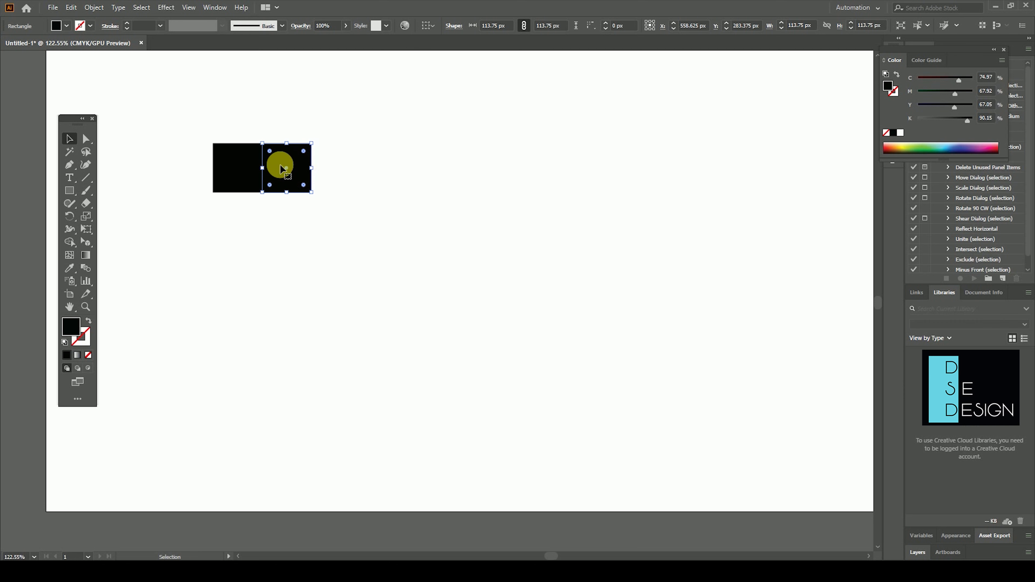
{"action": "double_click", "coordinate": [71, 326]}
{"action": "left_click_drag", "start_coordinate": [434, 263], "coordinate": [363, 204]}
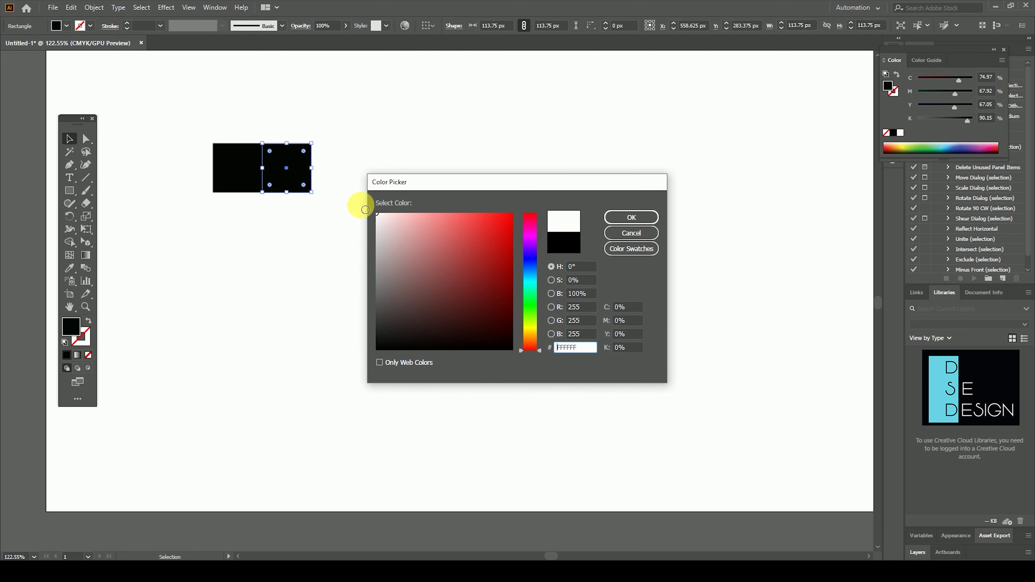
{"action": "left_click", "coordinate": [630, 217]}
{"action": "left_click_drag", "start_coordinate": [107, 245], "coordinate": [107, 244]}
{"action": "left_click_drag", "start_coordinate": [257, 181], "coordinate": [344, 182]}
{"action": "key", "text": "ctrl+d"}
Step: Repeat the pair copy twice more and select the whole twelve-square row
{"action": "key", "text": "ctrl+d"}
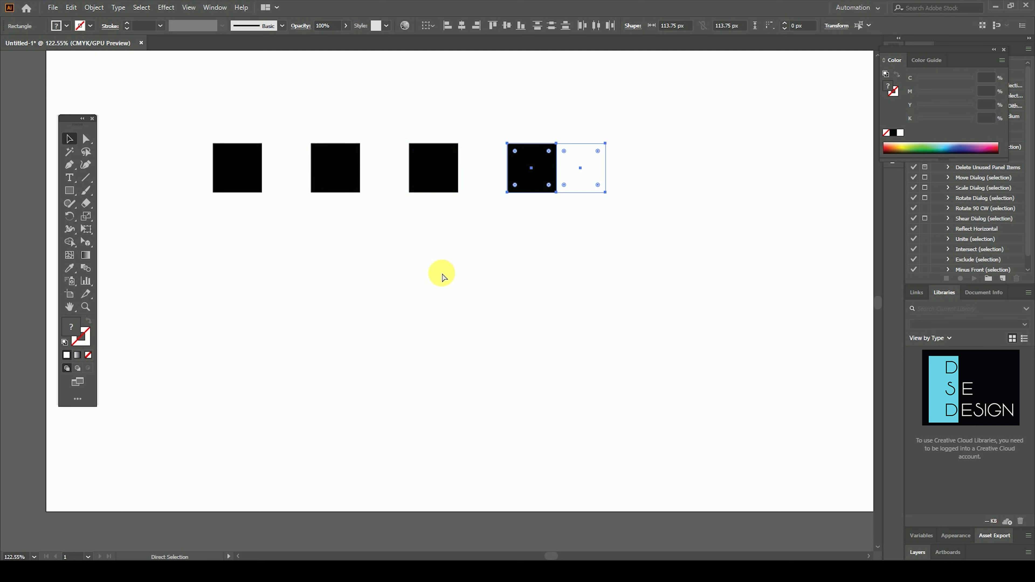
{"action": "key", "text": "ctrl+d"}
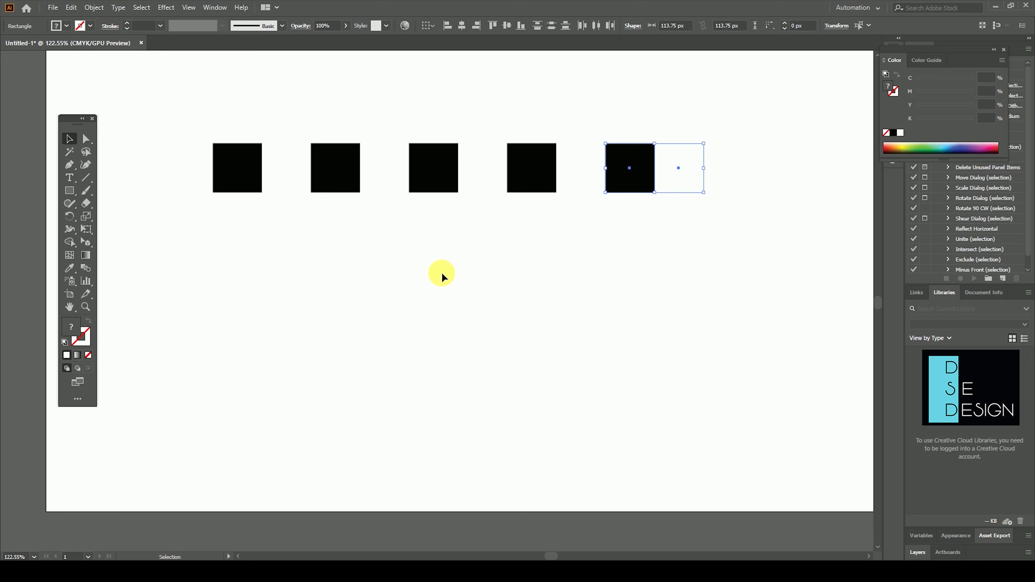
{"action": "key", "text": "ctrl+d"}
{"action": "left_click", "coordinate": [443, 284]}
{"action": "left_click_drag", "start_coordinate": [797, 95], "coordinate": [792, 229]}
{"action": "left_click_drag", "start_coordinate": [827, 115], "coordinate": [179, 281]}
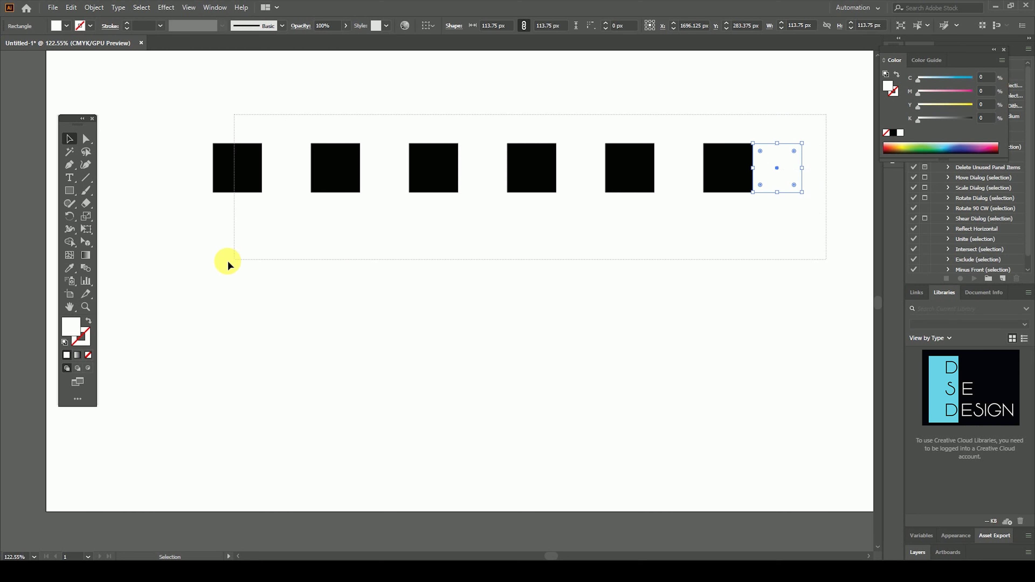
Step: Copy the row one square right as an offset second row and delete the extra end squares
{"action": "mouse_move", "coordinate": [335, 169]}
{"action": "left_mouse_down"}
{"action": "mouse_move", "coordinate": [349, 208]}
{"action": "mouse_move", "coordinate": [387, 222]}
{"action": "left_mouse_up"}
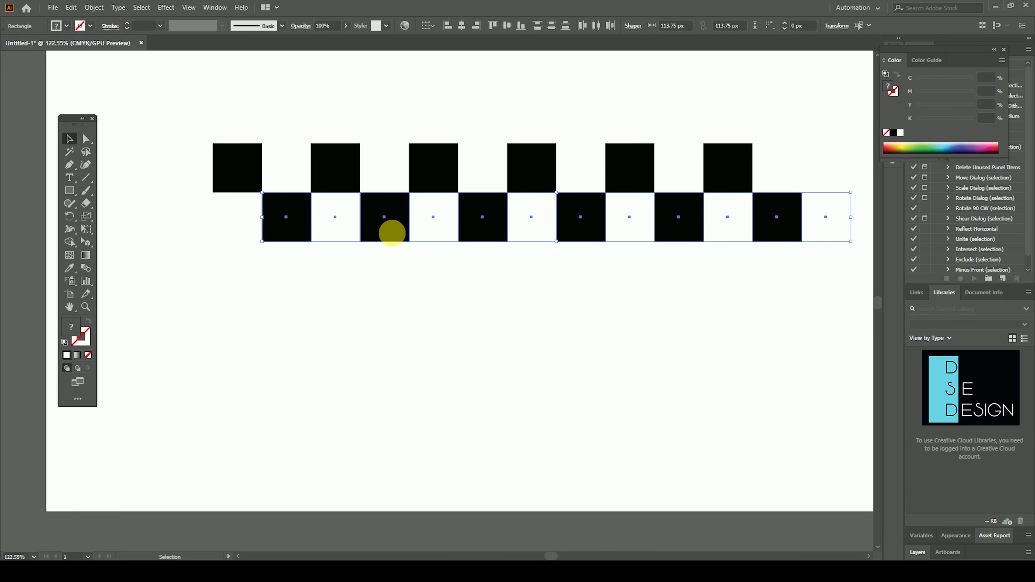
{"action": "left_click_drag", "start_coordinate": [504, 307], "coordinate": [439, 324]}
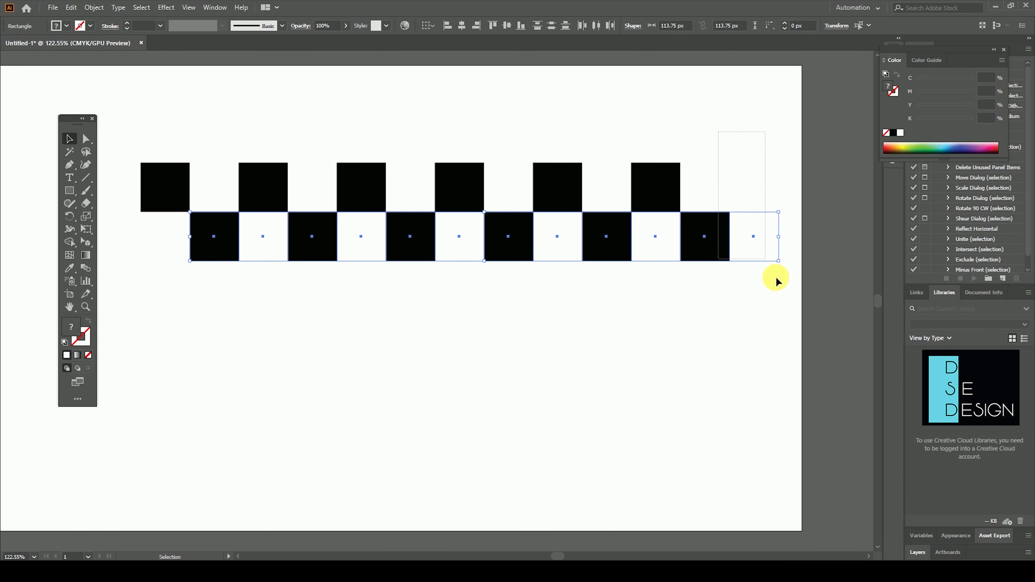
{"action": "left_click_drag", "start_coordinate": [735, 202], "coordinate": [787, 312]}
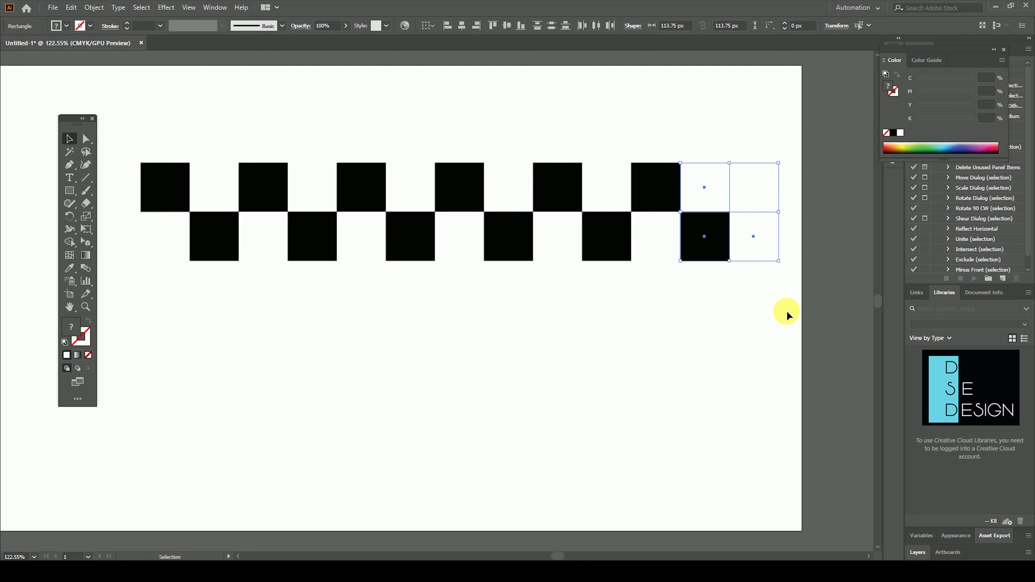
{"action": "key", "text": "Delete"}
Step: Copy the two rows downward and repeat to fill out the checkerboard
{"action": "mouse_move", "coordinate": [747, 127]}
{"action": "left_mouse_down"}
{"action": "mouse_move", "coordinate": [205, 325]}
{"action": "mouse_move", "coordinate": [153, 331]}
{"action": "left_mouse_up"}
{"action": "left_click_drag", "start_coordinate": [256, 198], "coordinate": [261, 293]}
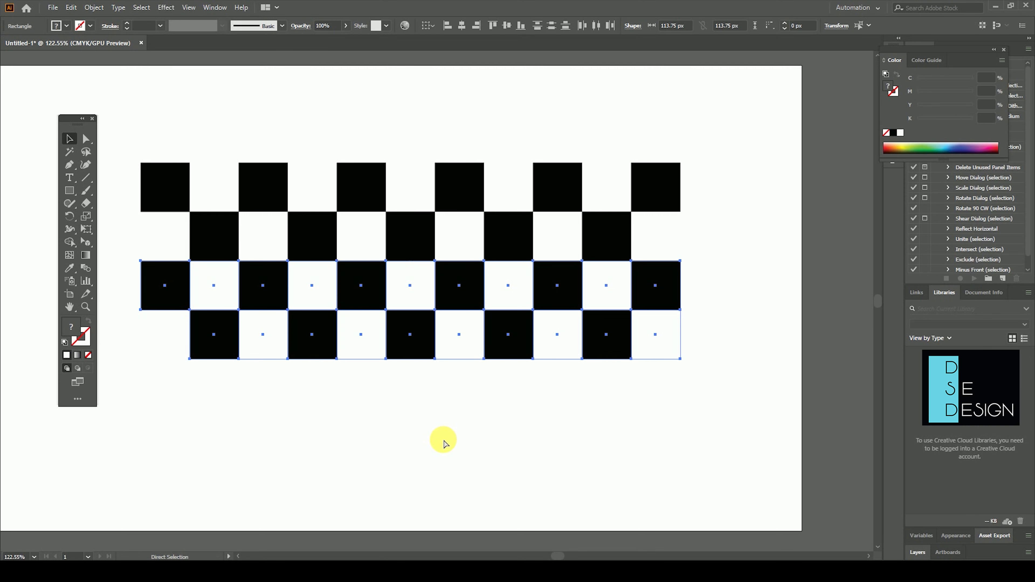
{"action": "key", "text": "ctrl+d"}
{"action": "key", "text": "ctrl+d"}
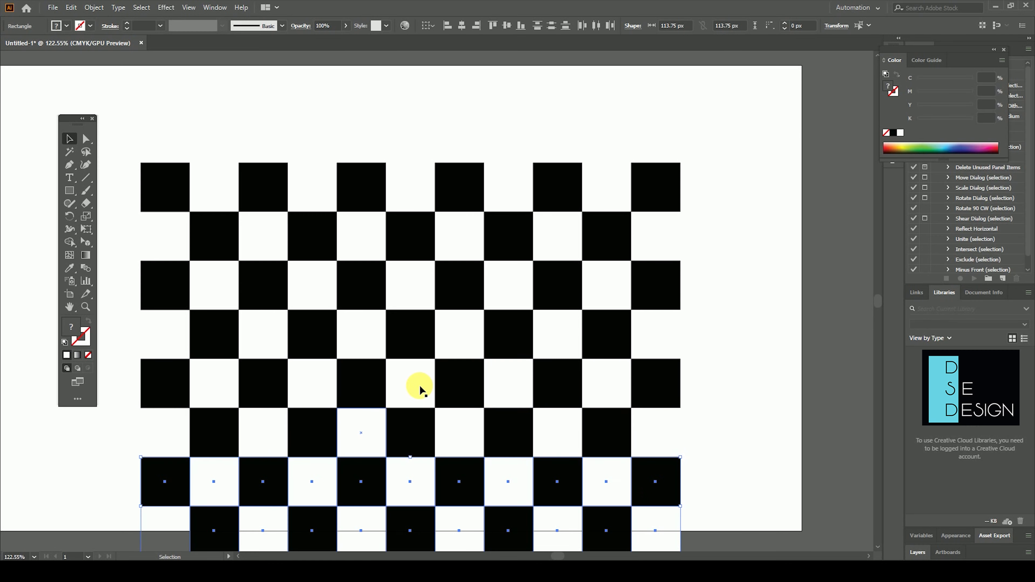
{"action": "scroll", "coordinate": [733, 367], "scroll_direction": "down", "scroll_amount": 3}
{"action": "left_click_drag", "start_coordinate": [750, 85], "coordinate": [124, 551]}
{"action": "scroll", "coordinate": [448, 265], "scroll_direction": "up", "scroll_amount": 2}
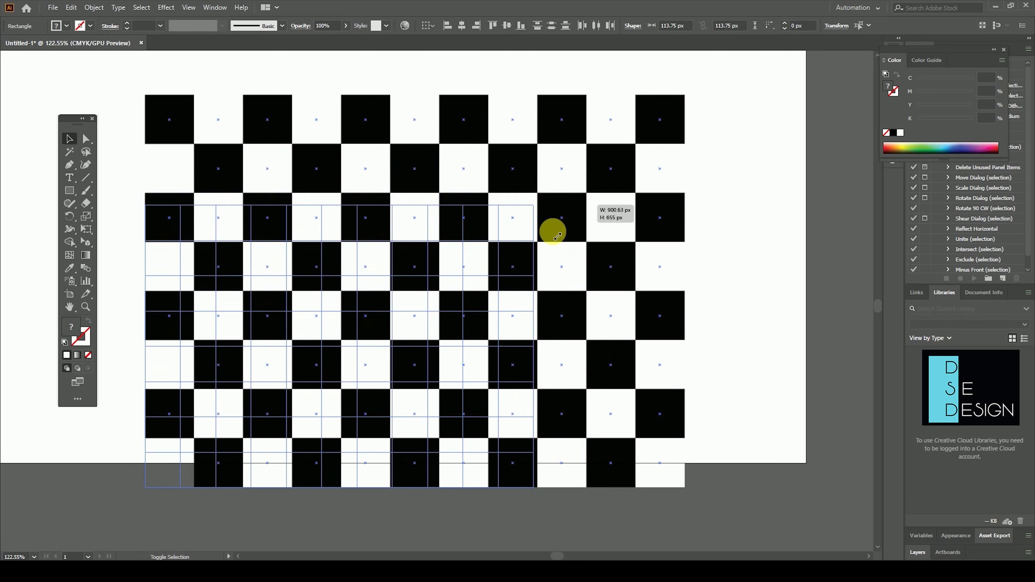
Step: Shrink the checkerboard, move it up, and group all its squares
{"action": "left_click_drag", "start_coordinate": [687, 100], "coordinate": [455, 262]}
{"action": "left_click_drag", "start_coordinate": [414, 310], "coordinate": [420, 200]}
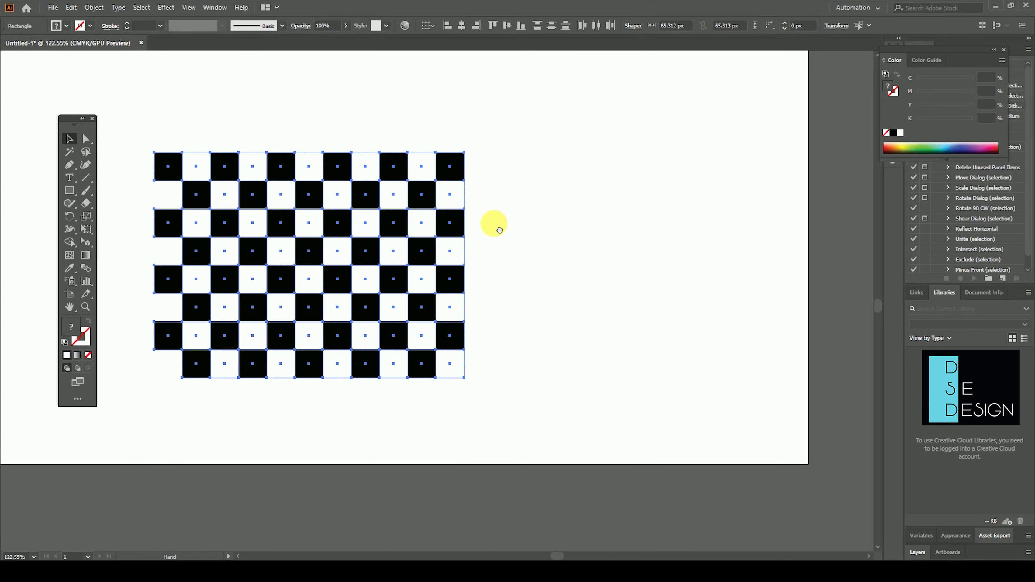
{"action": "left_click", "coordinate": [94, 7]}
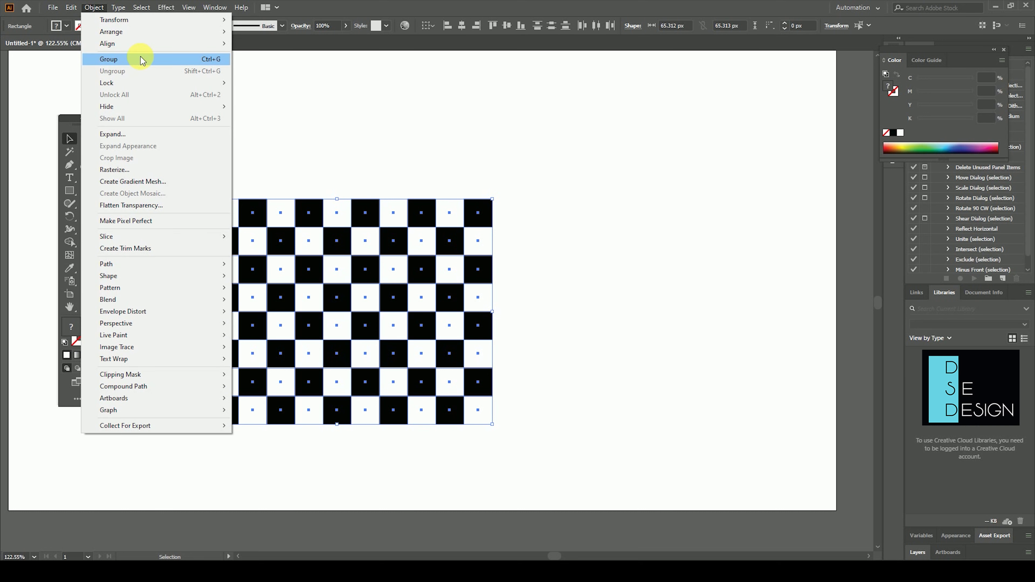
{"action": "left_click", "coordinate": [141, 58]}
{"action": "mouse_move", "coordinate": [301, 220]}
{"action": "left_mouse_down"}
{"action": "mouse_move", "coordinate": [295, 137]}
{"action": "mouse_move", "coordinate": [297, 504]}
{"action": "left_mouse_up"}
{"action": "scroll", "coordinate": [423, 389], "scroll_direction": "up", "scroll_amount": 3}
{"action": "scroll", "coordinate": [443, 393], "scroll_direction": "up", "scroll_amount": 1}
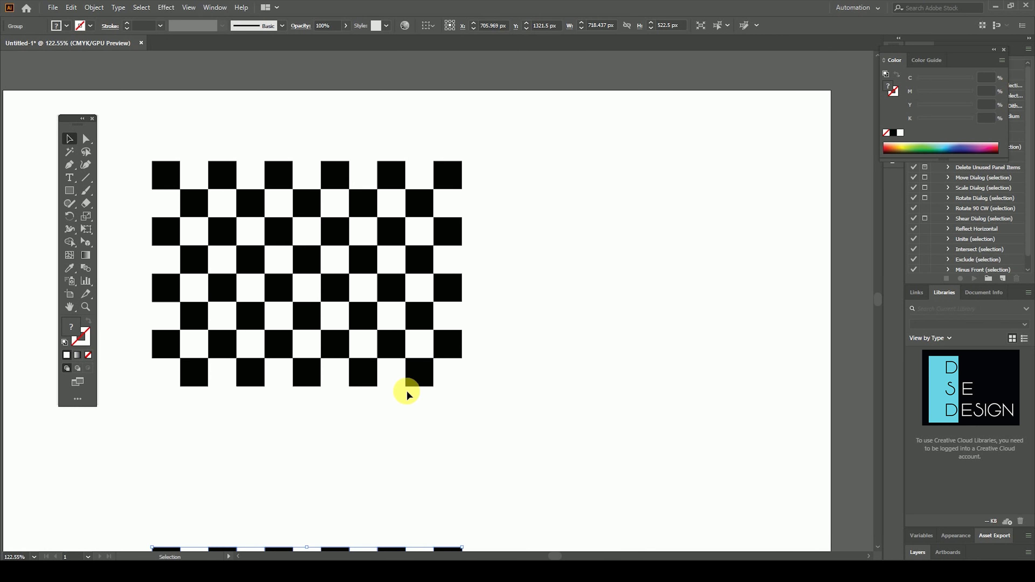
Step: Show the perspective grid and shift it slightly left and up
{"action": "left_click", "coordinate": [85, 242]}
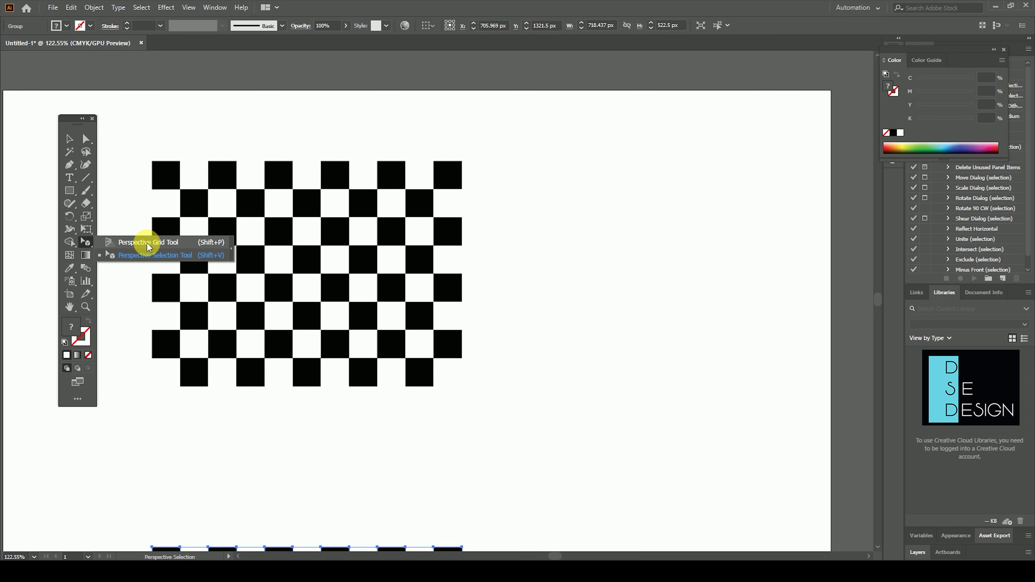
{"action": "left_click", "coordinate": [147, 242]}
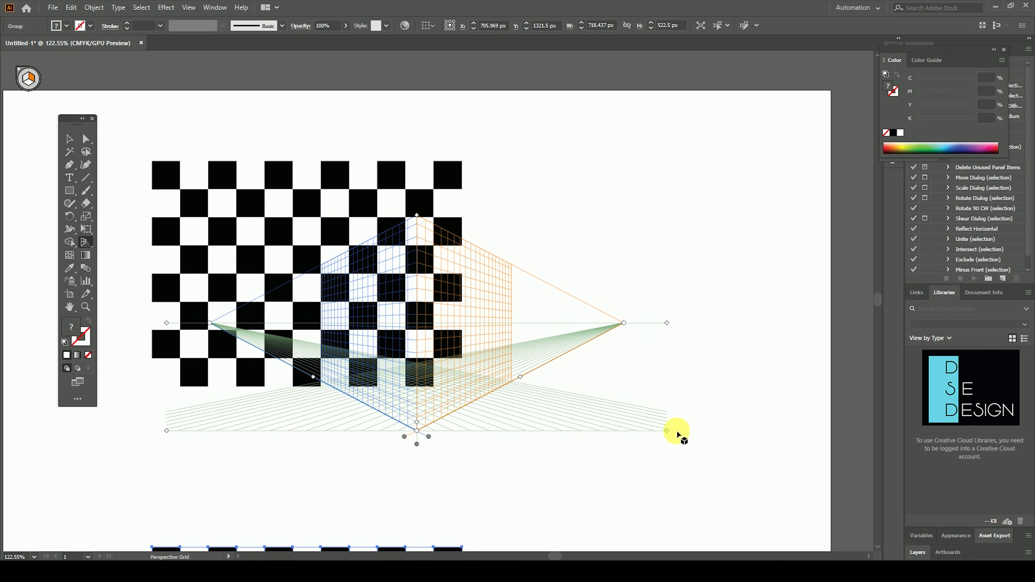
{"action": "left_click_drag", "start_coordinate": [667, 432], "coordinate": [634, 424]}
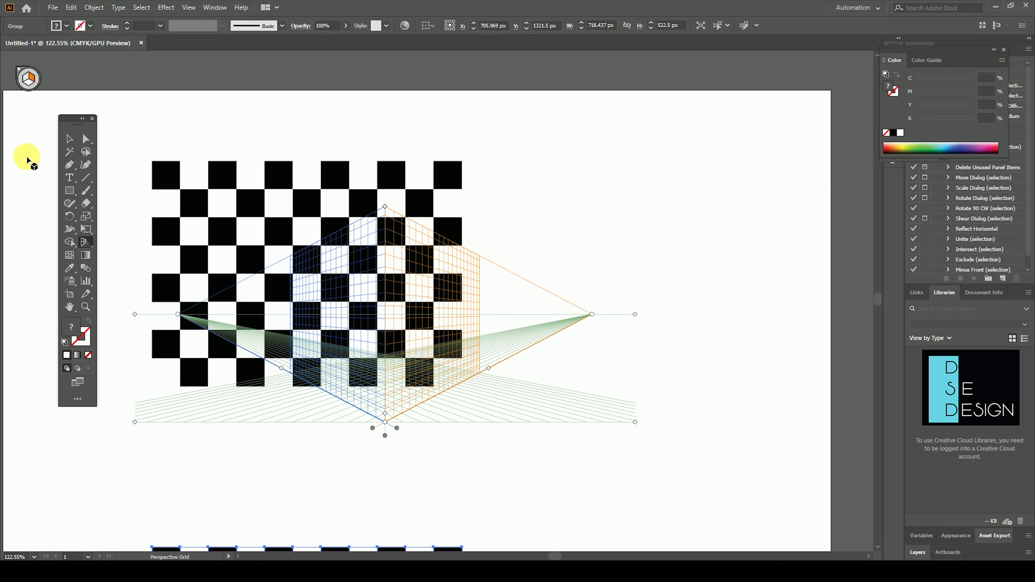
Step: Place checkerboards onto the right and left perspective planes with Perspective Selection
{"action": "left_click", "coordinate": [86, 242]}
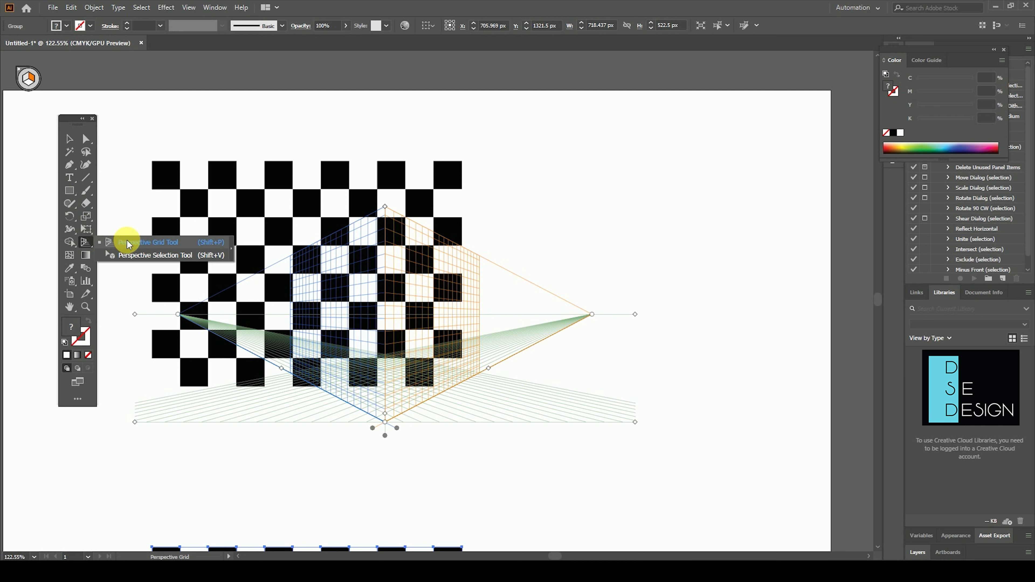
{"action": "left_click", "coordinate": [147, 257]}
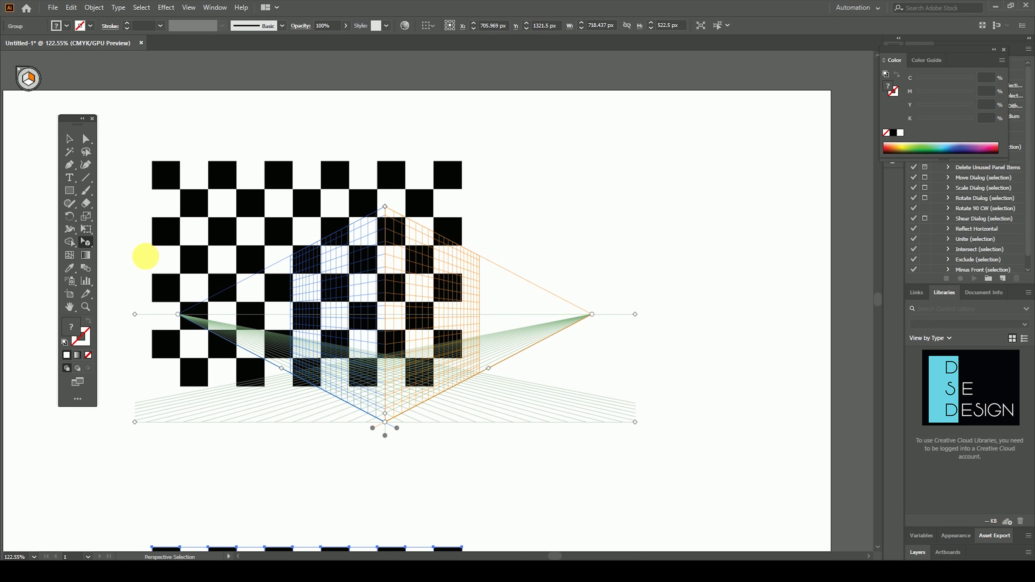
{"action": "mouse_move", "coordinate": [167, 187]}
{"action": "left_mouse_down"}
{"action": "mouse_move", "coordinate": [394, 269]}
{"action": "mouse_move", "coordinate": [394, 224]}
{"action": "left_mouse_up"}
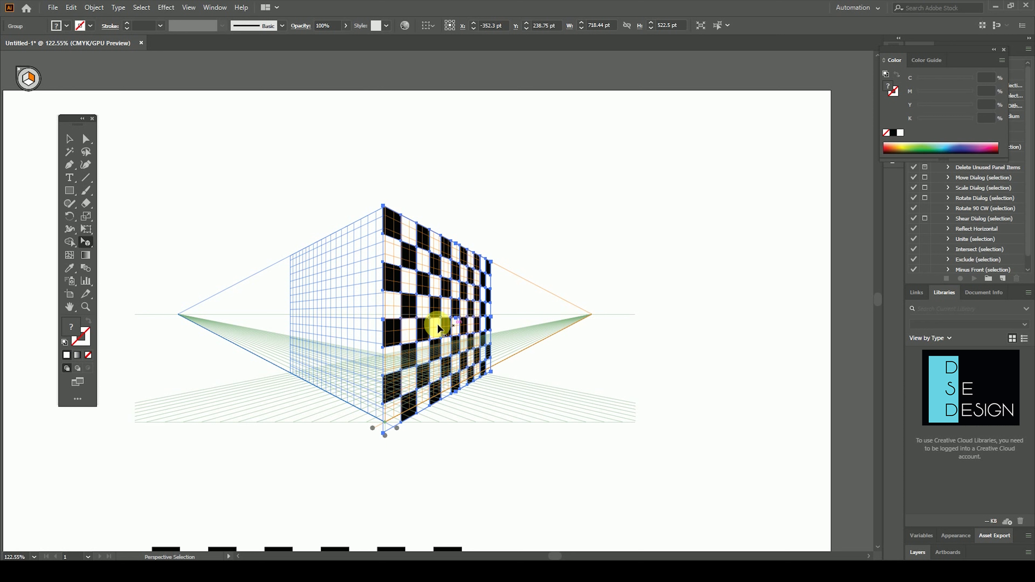
{"action": "left_click_drag", "start_coordinate": [411, 314], "coordinate": [413, 311]}
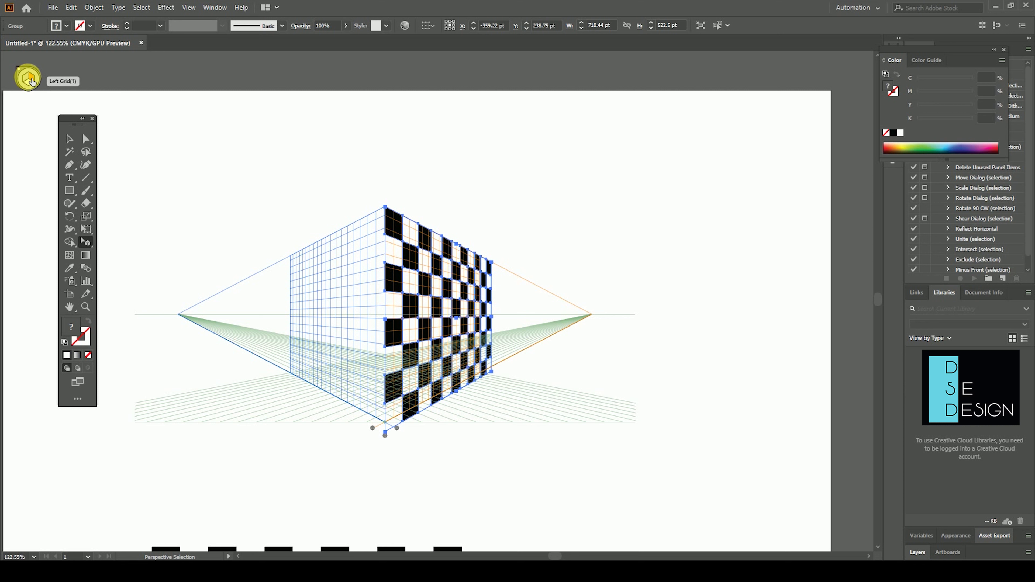
{"action": "left_click", "coordinate": [30, 79]}
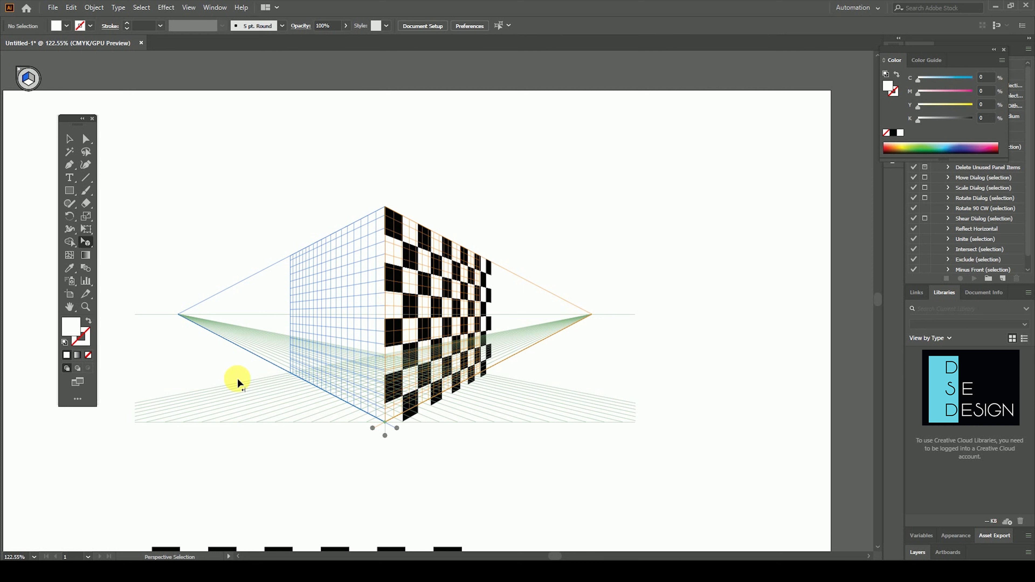
{"action": "mouse_move", "coordinate": [287, 545]}
{"action": "left_mouse_down"}
{"action": "mouse_move", "coordinate": [321, 254]}
{"action": "mouse_move", "coordinate": [307, 247]}
{"action": "left_mouse_up"}
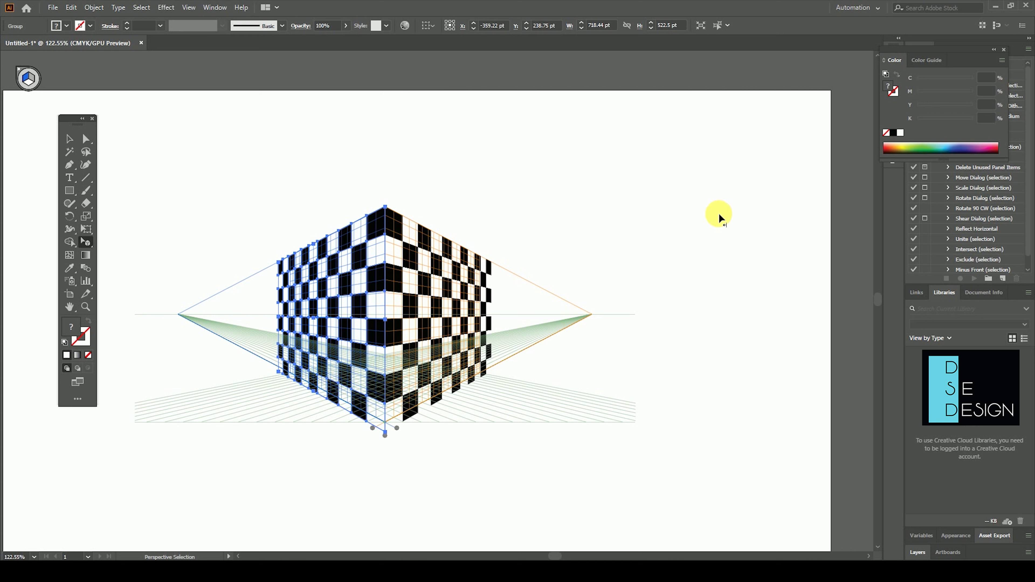
{"action": "left_click", "coordinate": [684, 222]}
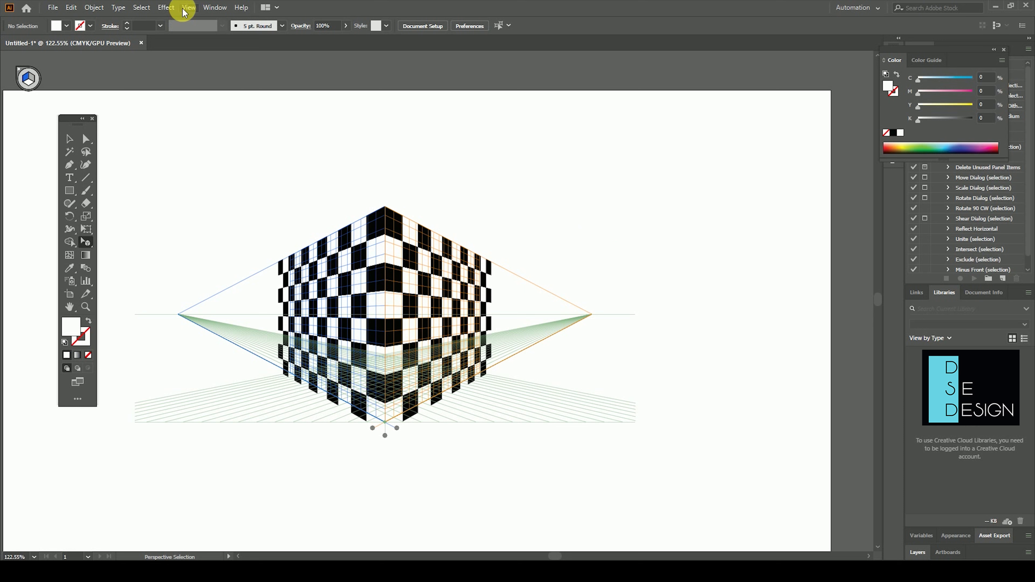
Step: Hide the perspective grid from the View menu
{"action": "left_click", "coordinate": [189, 8]}
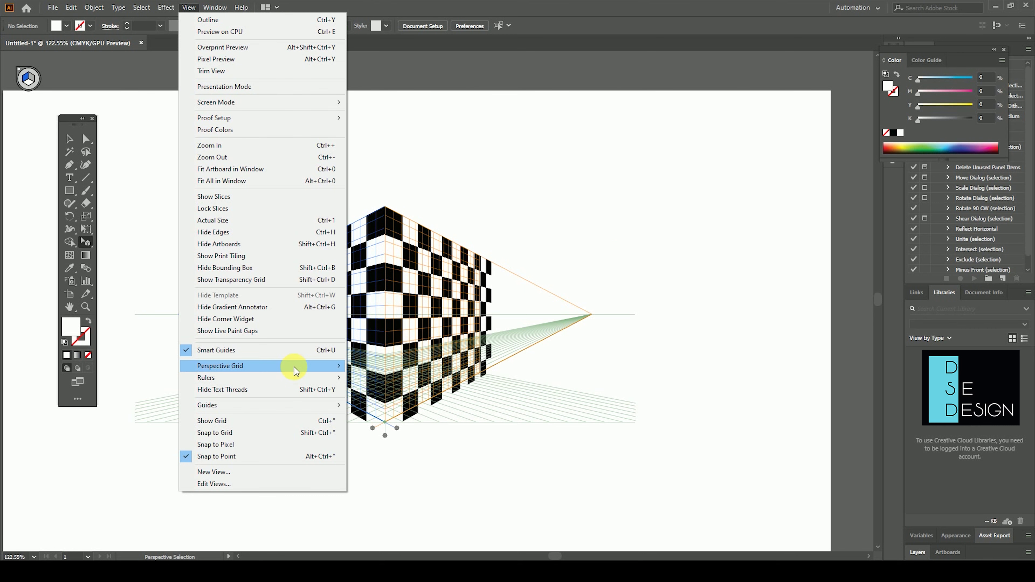
{"action": "mouse_move", "coordinate": [220, 365]}
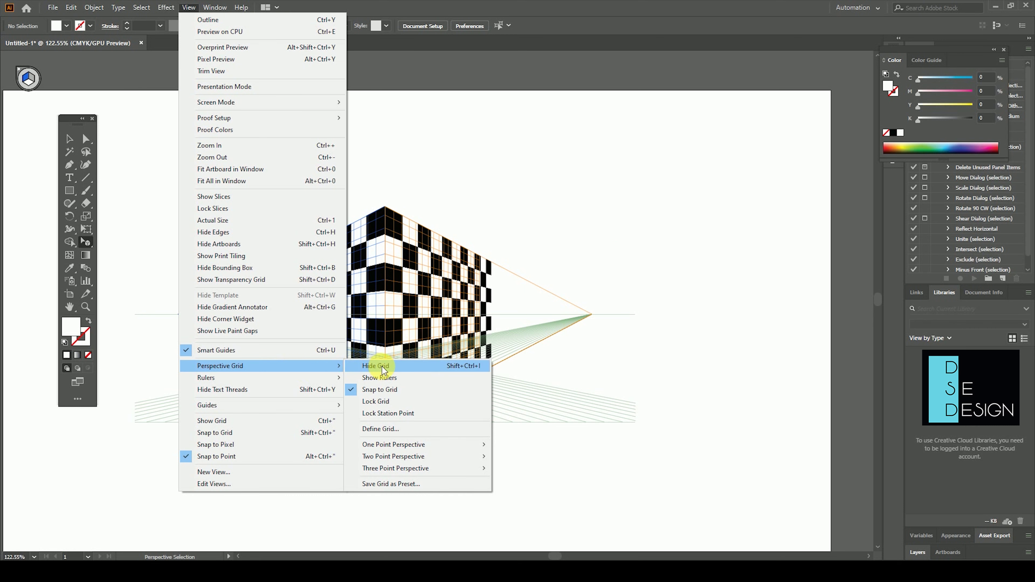
{"action": "left_click", "coordinate": [382, 367]}
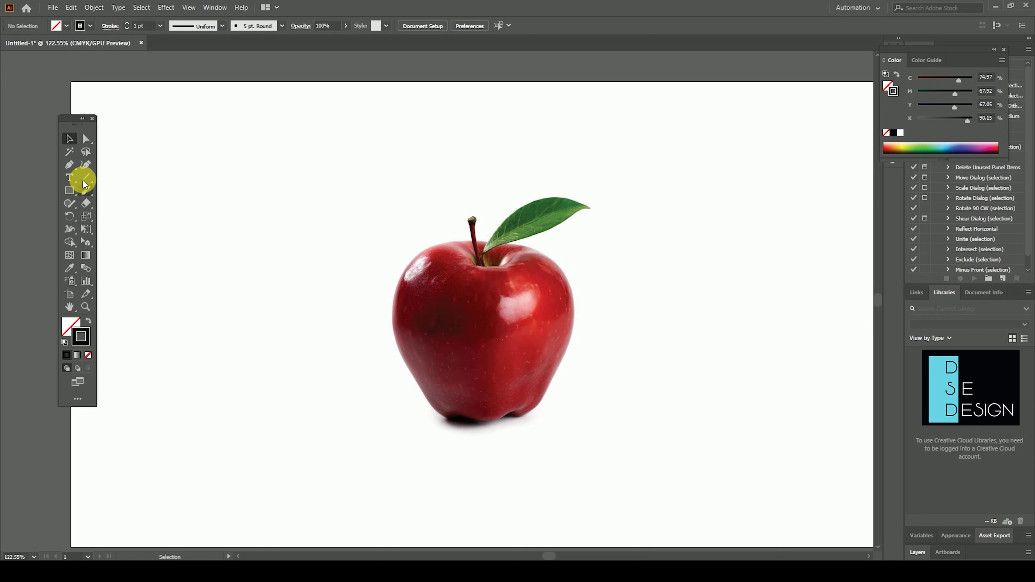
Step: Trace a closed Pen path from the apple's bottom, up the left side, past the leaf, and back
{"action": "left_click", "coordinate": [71, 165]}
{"action": "left_click_drag", "start_coordinate": [72, 168], "coordinate": [122, 166]}
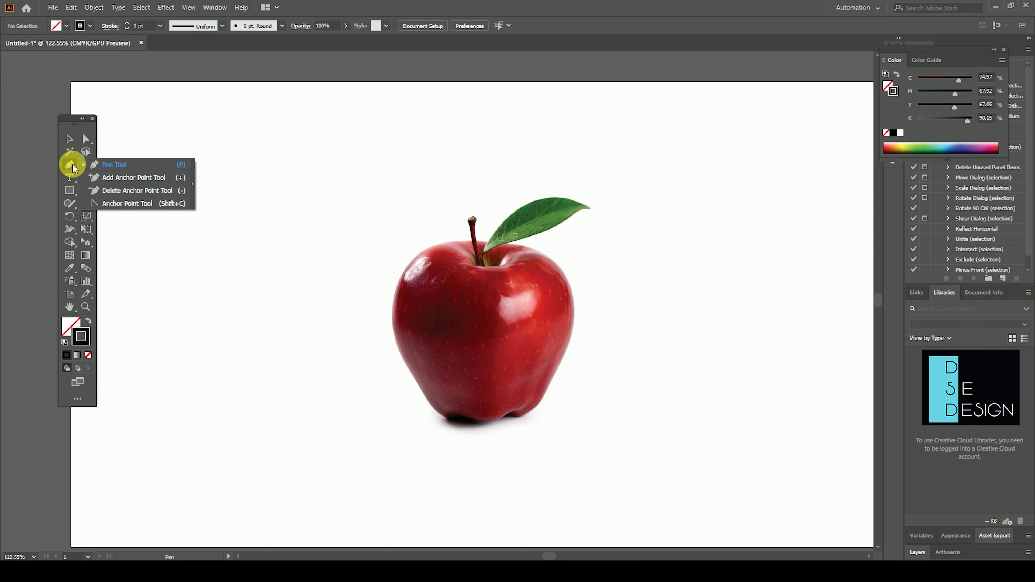
{"action": "left_click", "coordinate": [122, 165]}
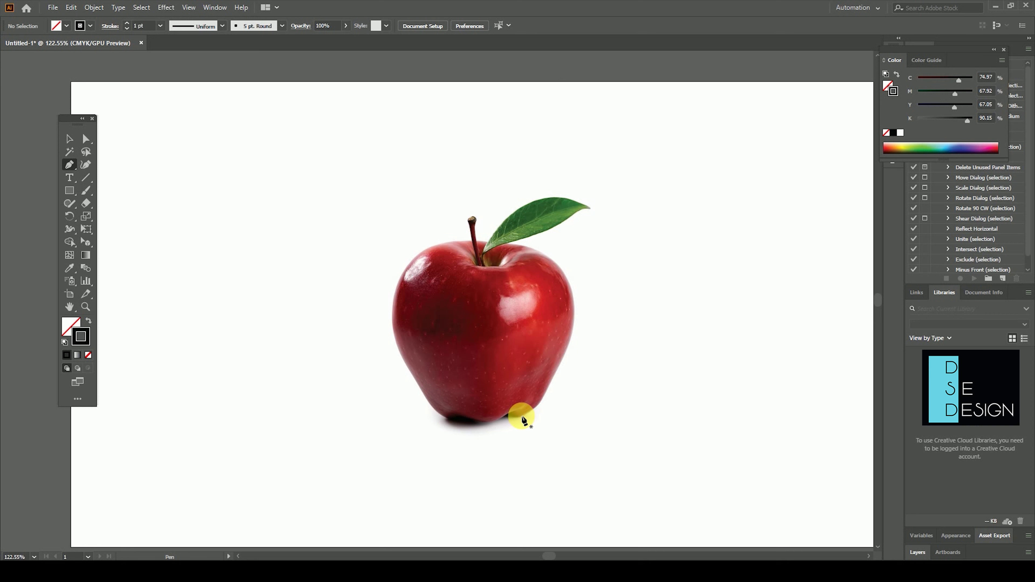
{"action": "left_click", "coordinate": [507, 416]}
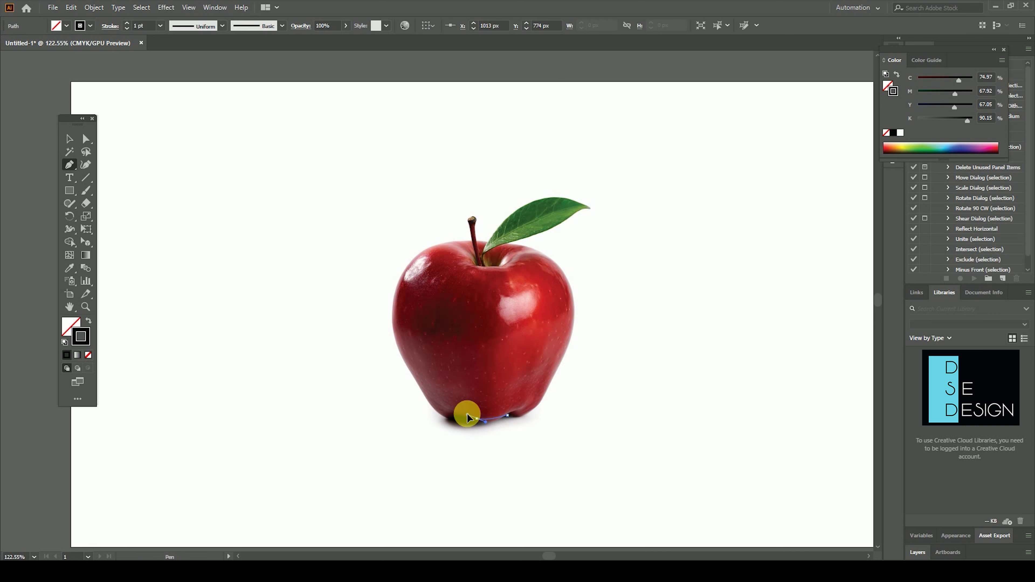
{"action": "left_click", "coordinate": [476, 420]}
{"action": "mouse_move", "coordinate": [477, 419]}
{"action": "left_mouse_down"}
{"action": "mouse_move", "coordinate": [454, 422]}
{"action": "mouse_move", "coordinate": [422, 392]}
{"action": "mouse_move", "coordinate": [399, 349]}
{"action": "left_mouse_up"}
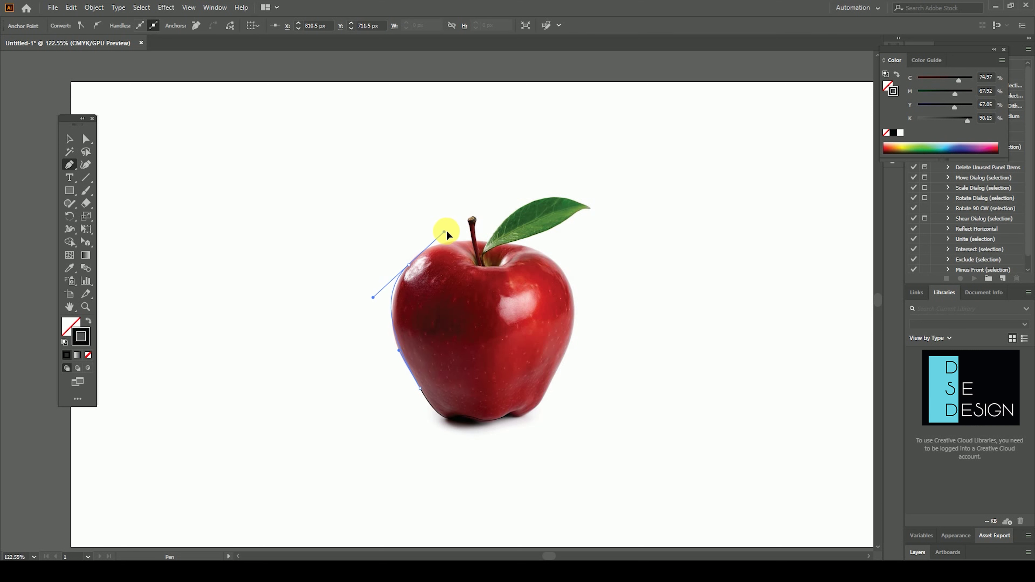
{"action": "left_click_drag", "start_coordinate": [441, 235], "coordinate": [442, 231]}
{"action": "mouse_move", "coordinate": [502, 244]}
{"action": "left_mouse_down"}
{"action": "mouse_move", "coordinate": [573, 304]}
{"action": "mouse_move", "coordinate": [569, 355]}
{"action": "left_mouse_up"}
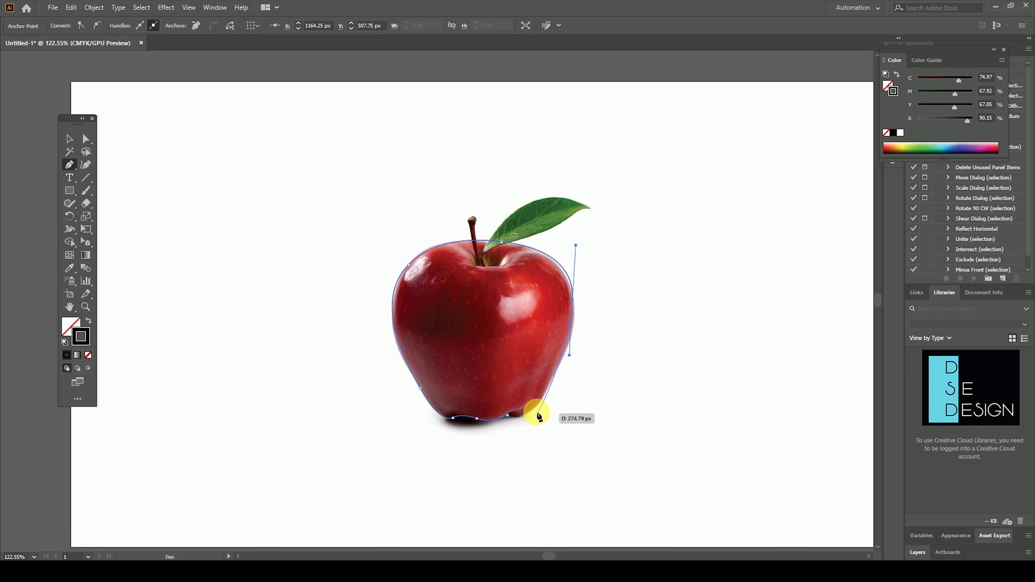
{"action": "left_click_drag", "start_coordinate": [534, 407], "coordinate": [520, 418]}
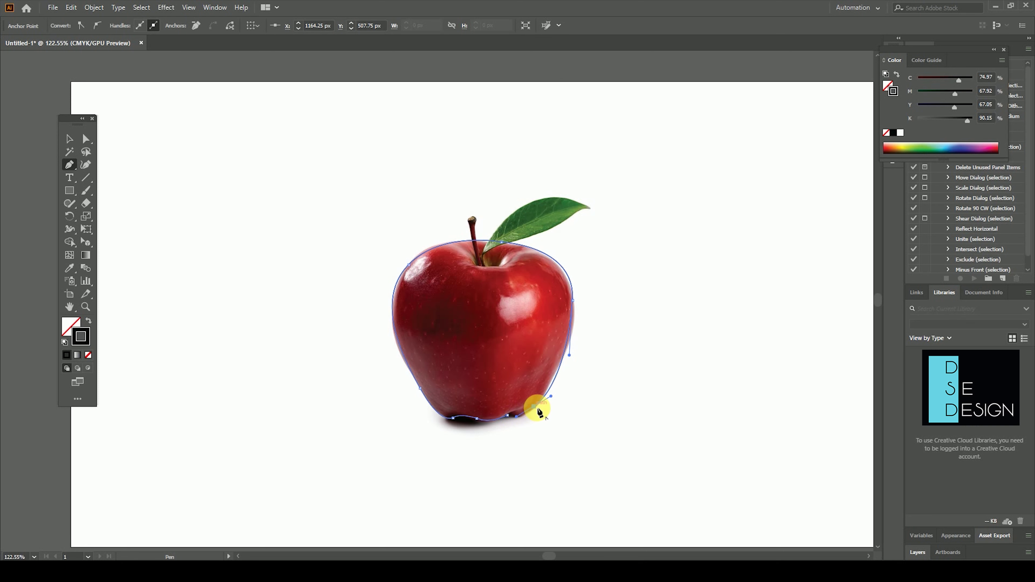
{"action": "left_click_drag", "start_coordinate": [502, 421], "coordinate": [499, 408]}
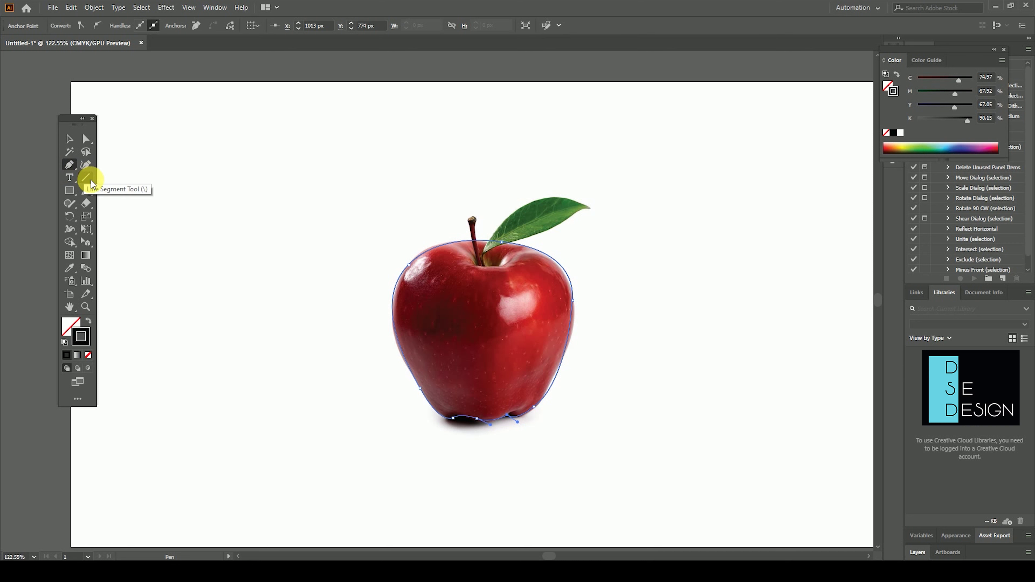
Step: Convert the apple outline to a gradient mesh, adding lines across its top and right side
{"action": "left_click", "coordinate": [70, 255]}
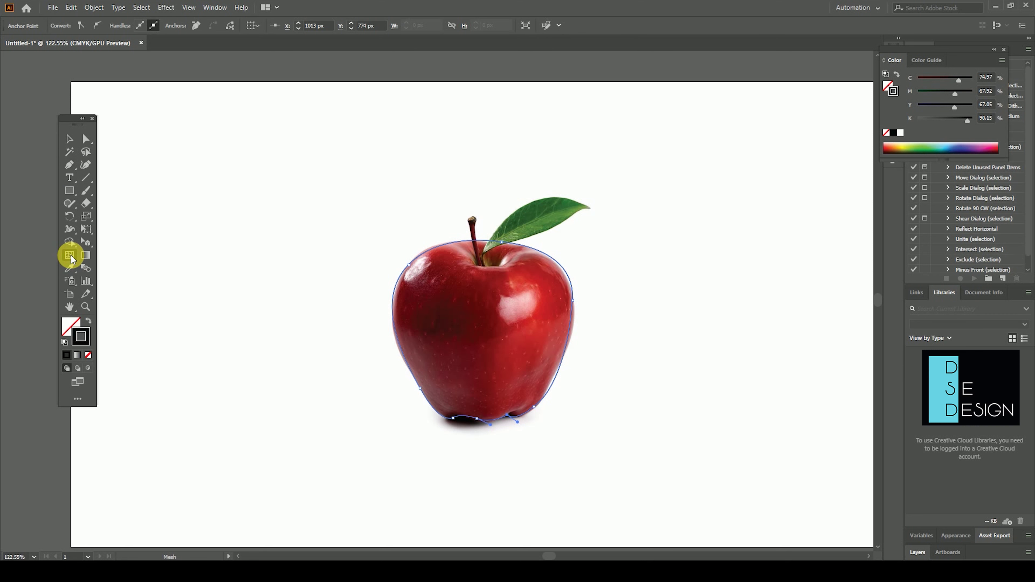
{"action": "left_click", "coordinate": [426, 258]}
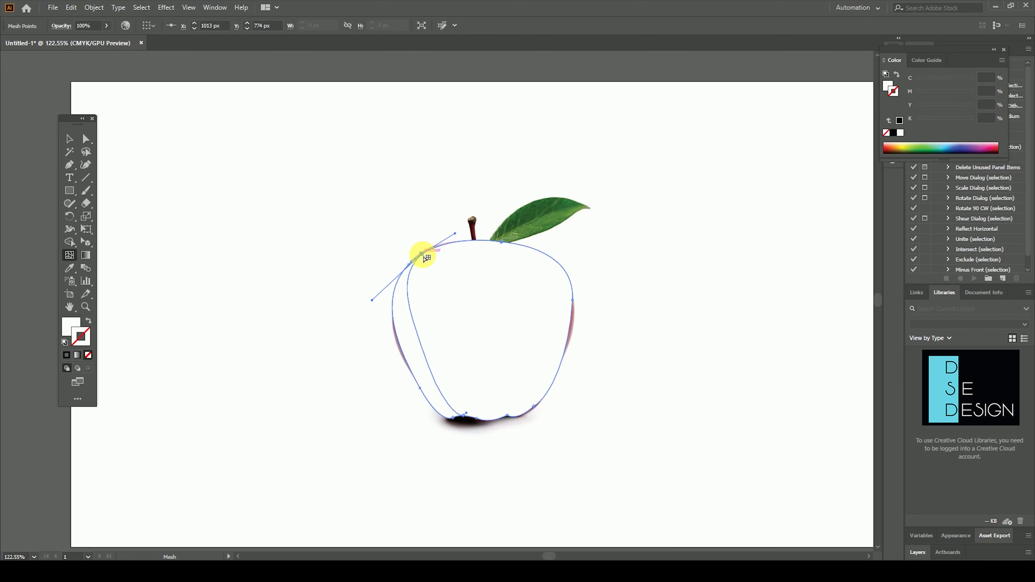
{"action": "left_click", "coordinate": [438, 250]}
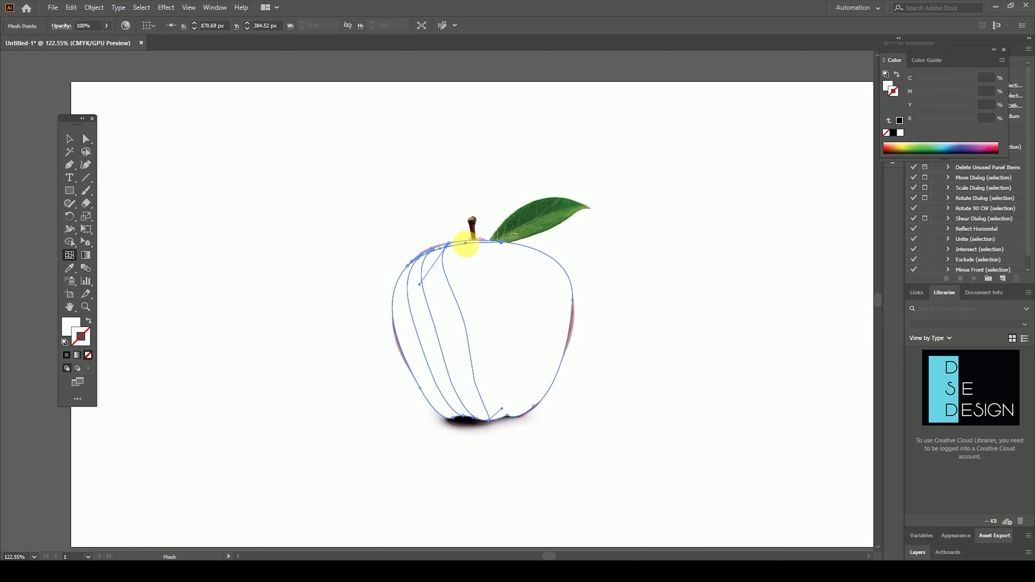
{"action": "left_click", "coordinate": [475, 245]}
{"action": "left_click", "coordinate": [519, 263]}
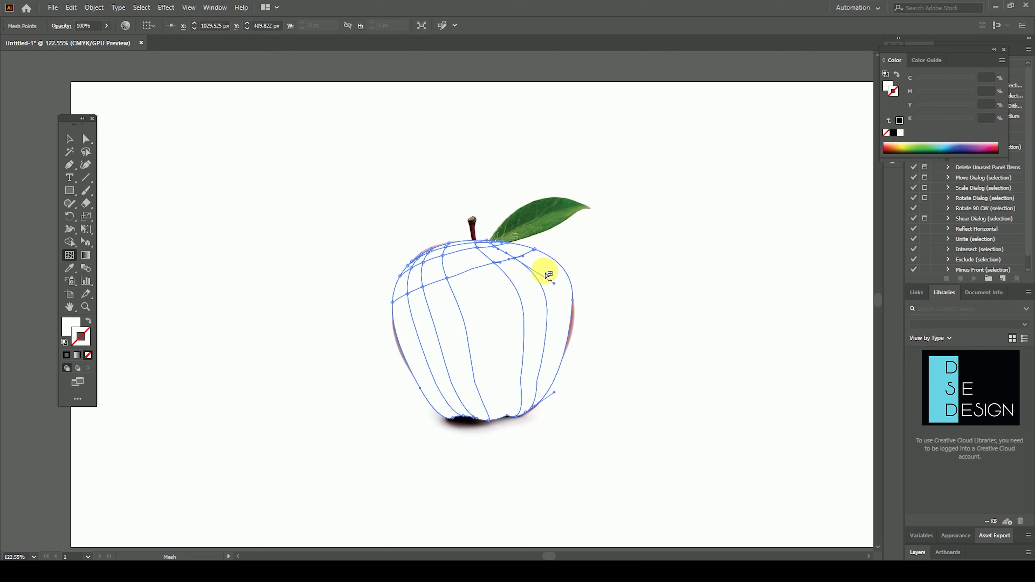
{"action": "left_click", "coordinate": [527, 289]}
{"action": "left_click", "coordinate": [479, 304]}
{"action": "left_click", "coordinate": [508, 297]}
Step: Add more mesh lines through the centre and lower left, then move the mesh beside the photo
{"action": "left_click", "coordinate": [492, 346]}
{"action": "left_click", "coordinate": [463, 341]}
{"action": "left_click", "coordinate": [487, 325]}
{"action": "left_click", "coordinate": [534, 310]}
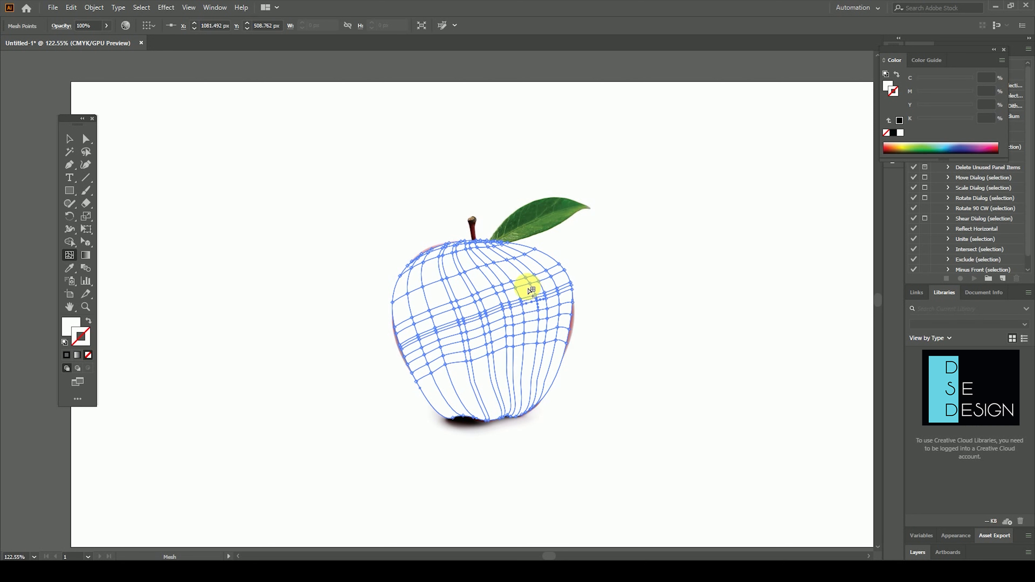
{"action": "key", "text": "ctrl+z"}
{"action": "key", "text": "ctrl+z"}
{"action": "left_click", "coordinate": [444, 382]}
{"action": "left_click", "coordinate": [407, 387]}
{"action": "left_click", "coordinate": [70, 139]}
{"action": "left_click_drag", "start_coordinate": [513, 332], "coordinate": [305, 336]}
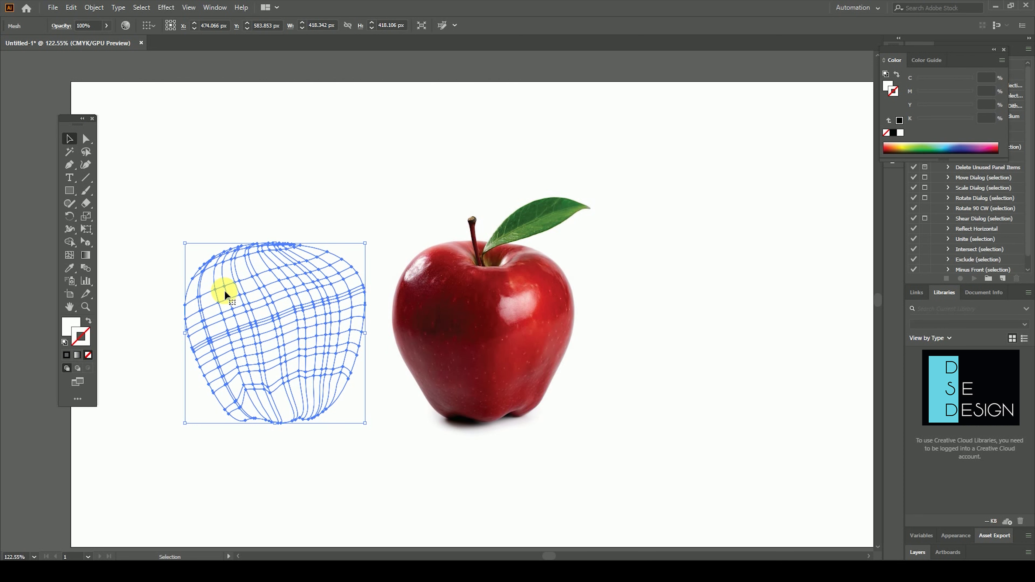
Step: Fill the mesh with the photo apple's sampled dark red and pull one mesh point downward
{"action": "left_click", "coordinate": [65, 270]}
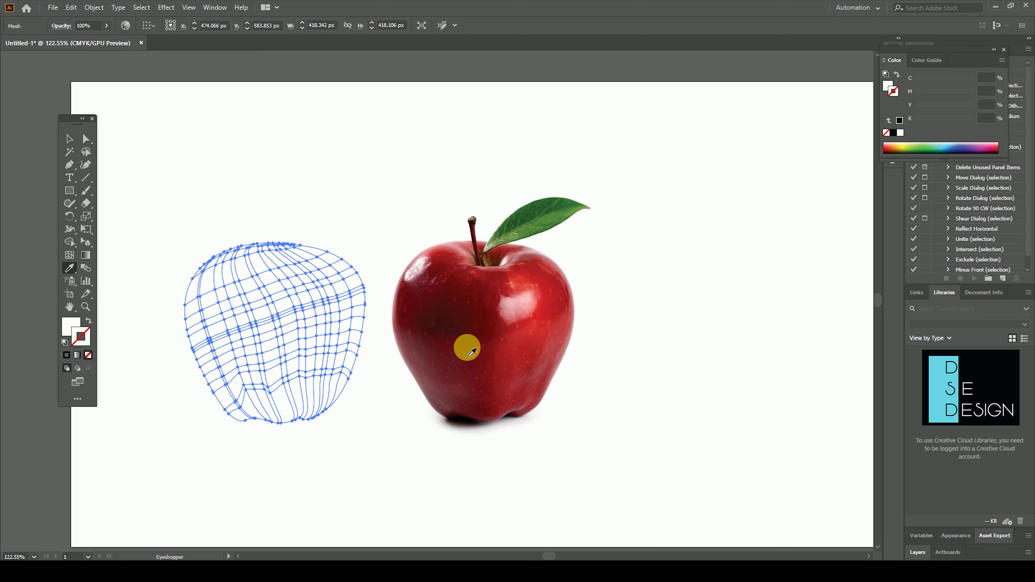
{"action": "left_click", "coordinate": [480, 335]}
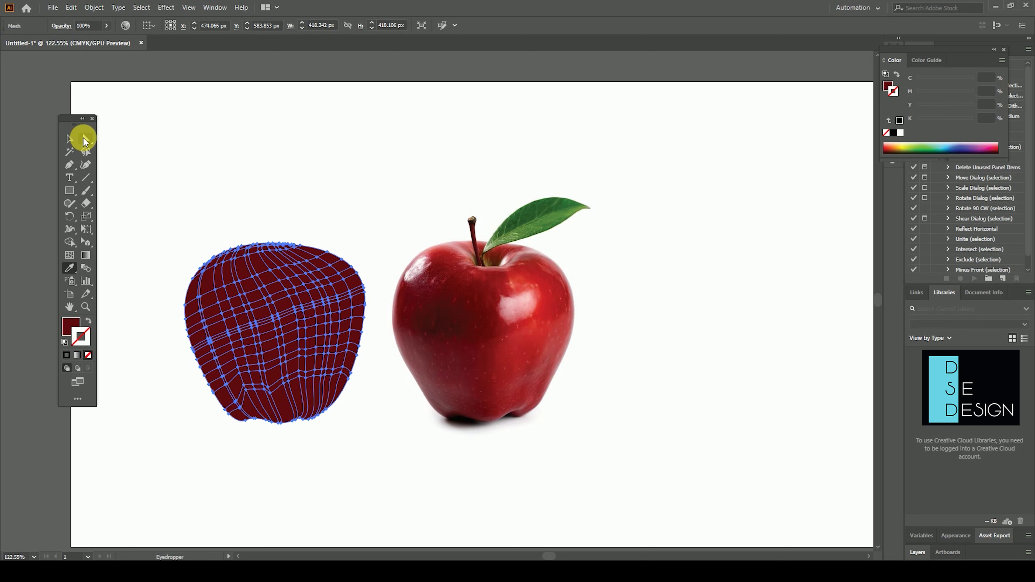
{"action": "left_click", "coordinate": [85, 141]}
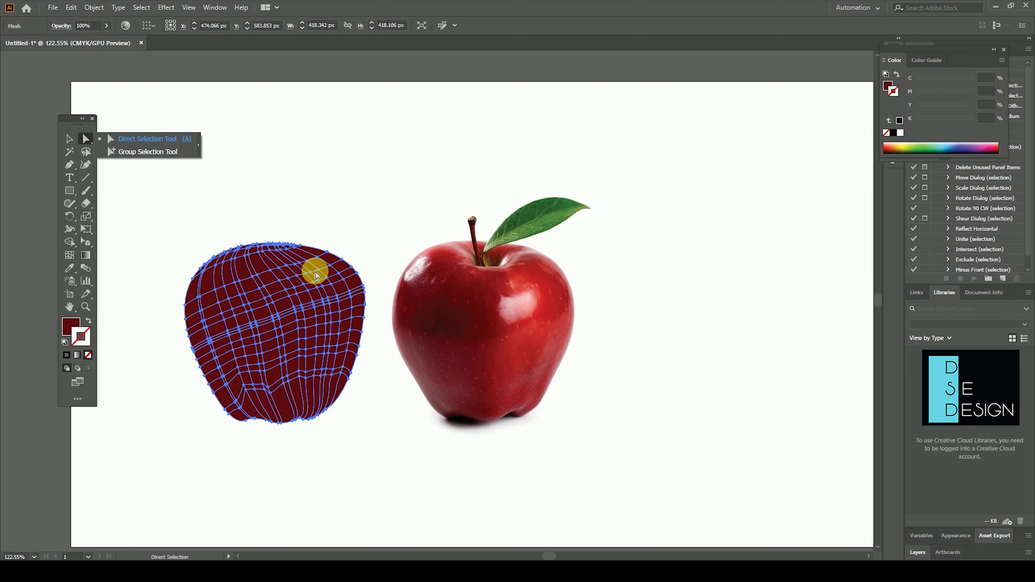
{"action": "left_click_drag", "start_coordinate": [326, 272], "coordinate": [314, 281]}
{"action": "key", "text": "ctrl+z"}
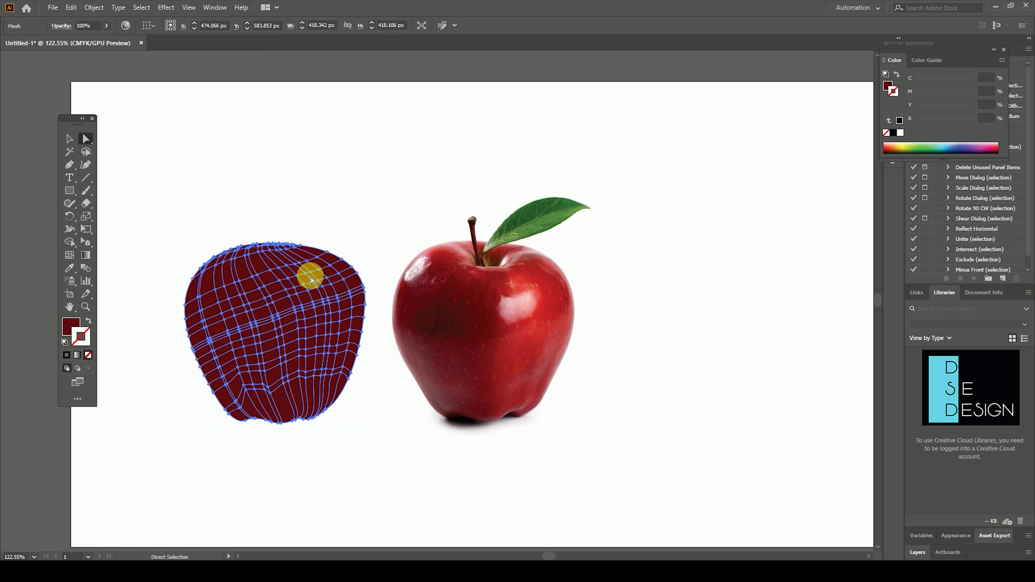
{"action": "mouse_move", "coordinate": [302, 274]}
{"action": "left_mouse_down"}
{"action": "mouse_move", "coordinate": [307, 290]}
{"action": "mouse_move", "coordinate": [324, 288]}
{"action": "left_mouse_up"}
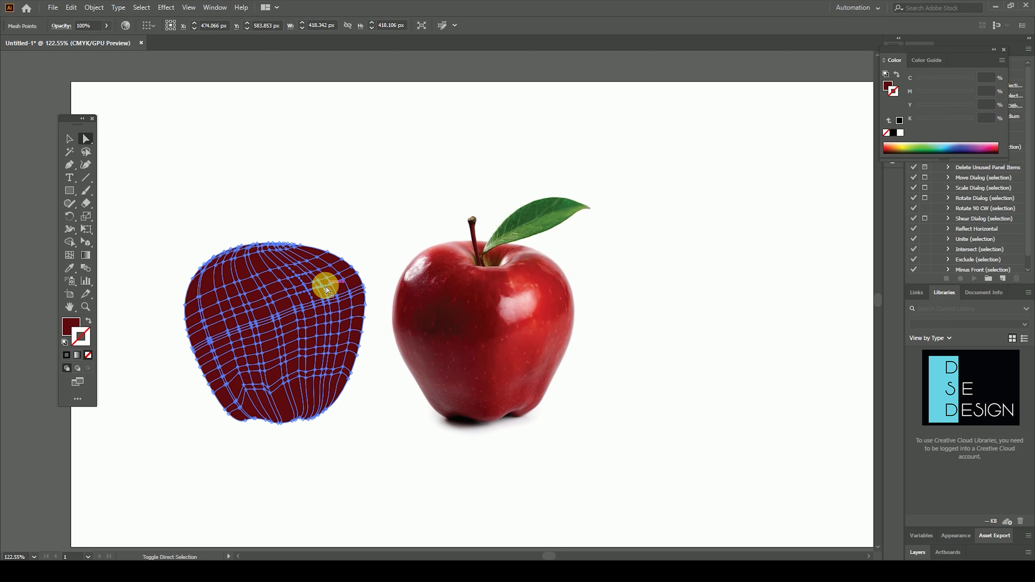
Step: Sample a lighter apple colour, then reselect the mesh apple and nudge a mesh point
{"action": "left_click", "coordinate": [70, 269]}
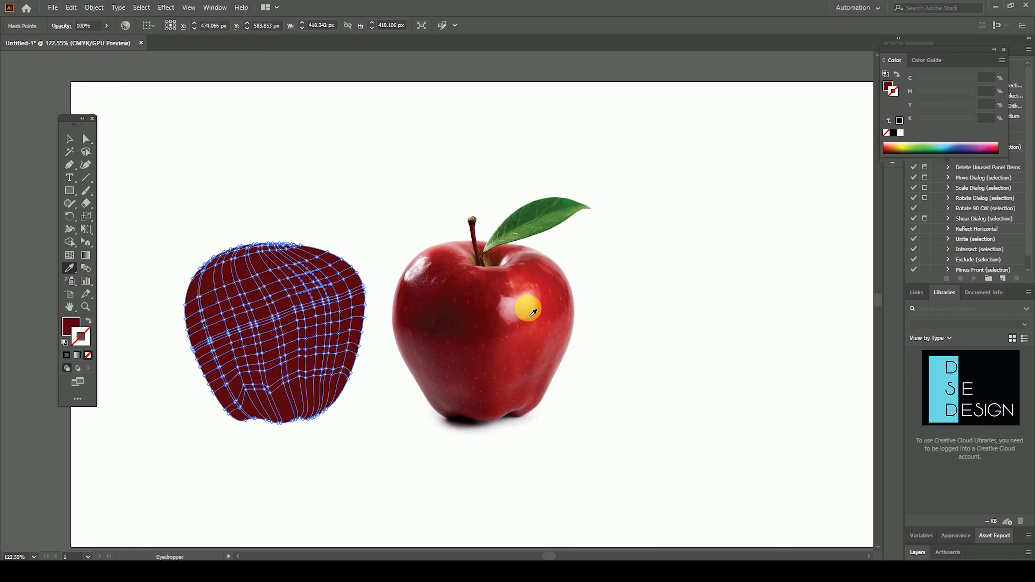
{"action": "left_click", "coordinate": [528, 309]}
{"action": "left_click", "coordinate": [69, 138]}
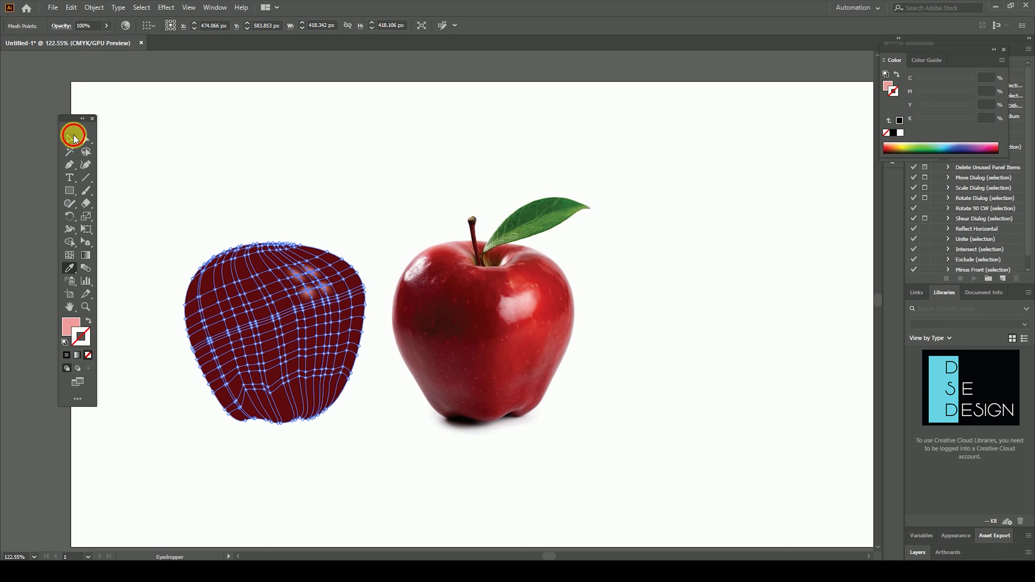
{"action": "left_click", "coordinate": [224, 231]}
{"action": "left_click", "coordinate": [326, 290]}
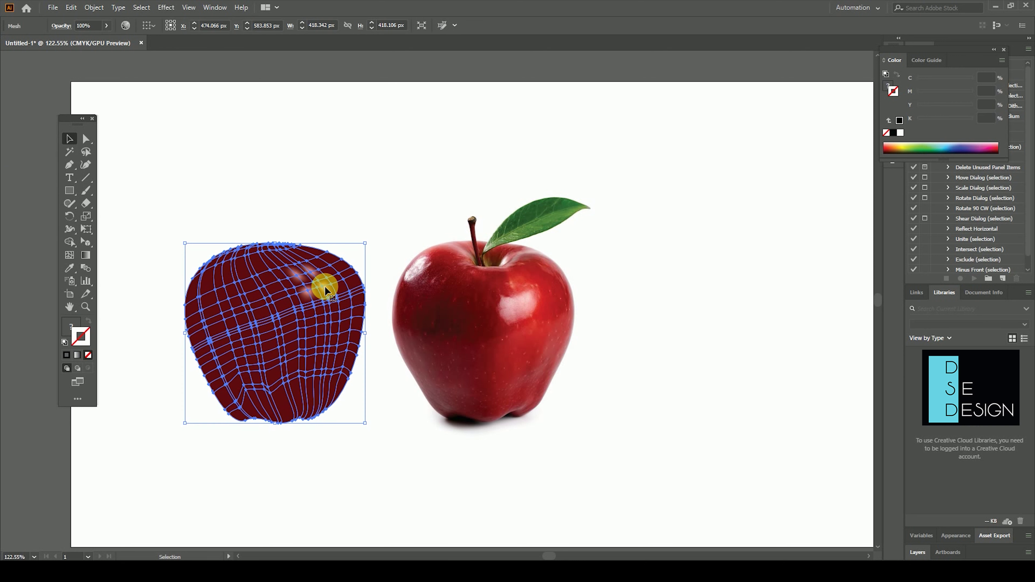
{"action": "left_click", "coordinate": [86, 139]}
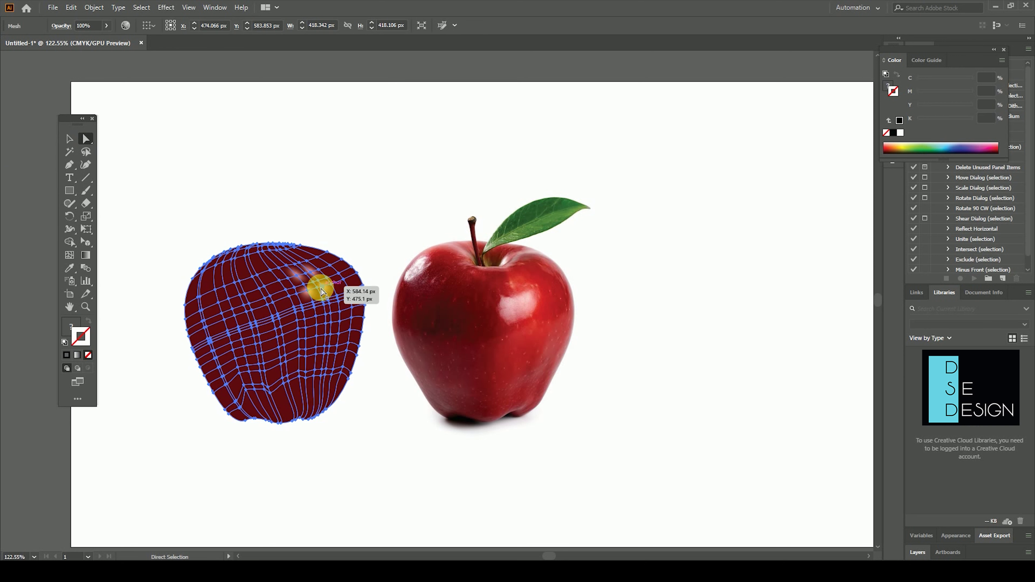
{"action": "left_click_drag", "start_coordinate": [306, 275], "coordinate": [303, 277]}
Step: Sample dark red from the photo, then give a top mesh point pale pink
{"action": "left_click", "coordinate": [68, 272]}
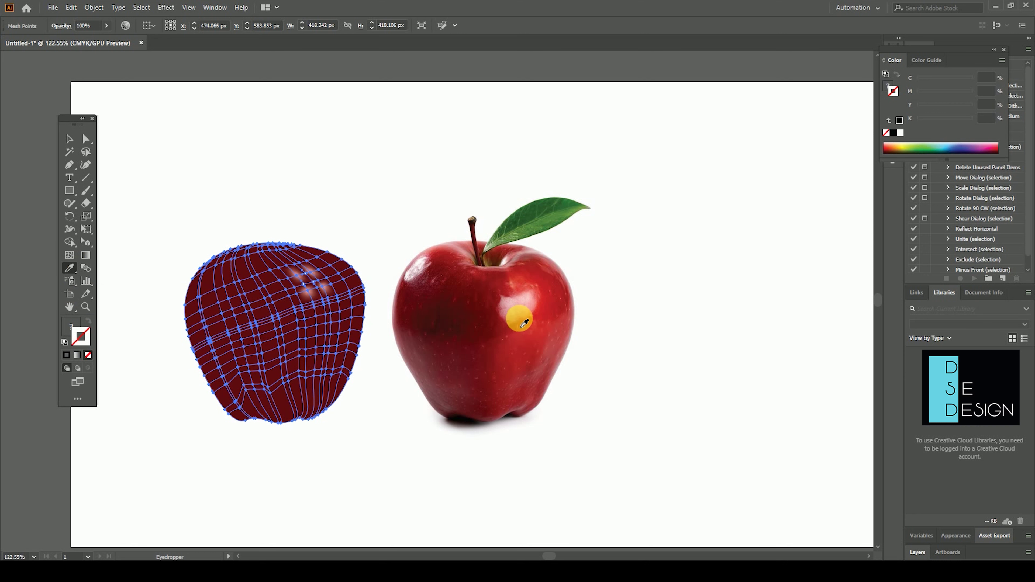
{"action": "left_click", "coordinate": [525, 314]}
{"action": "left_click", "coordinate": [528, 313]}
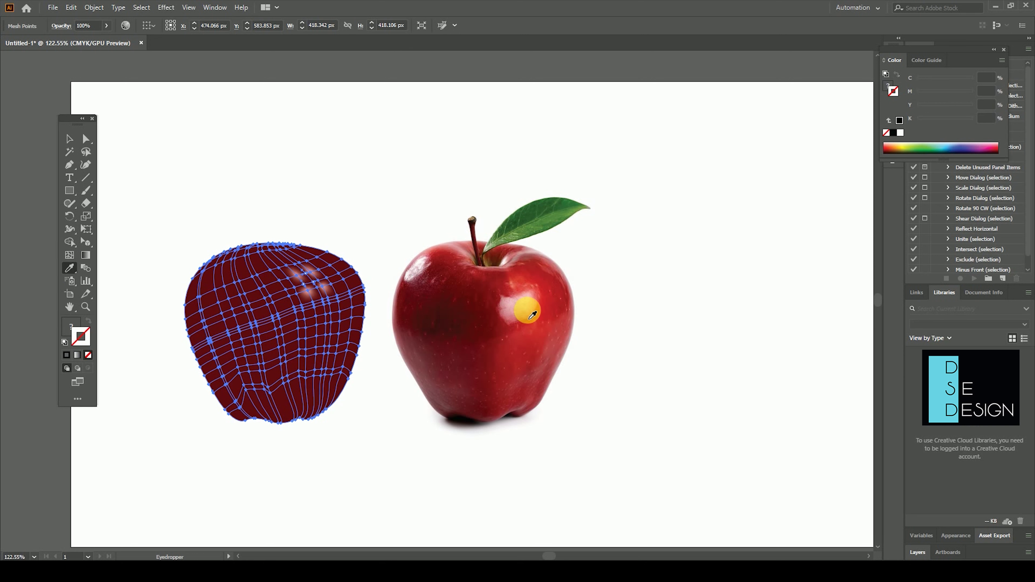
{"action": "left_click", "coordinate": [85, 139]}
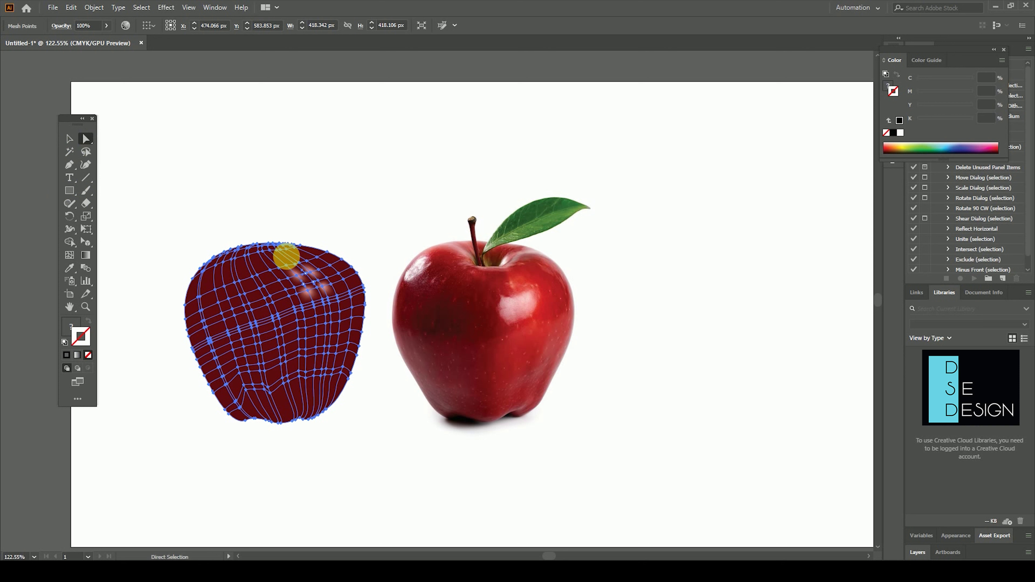
{"action": "left_click", "coordinate": [312, 282]}
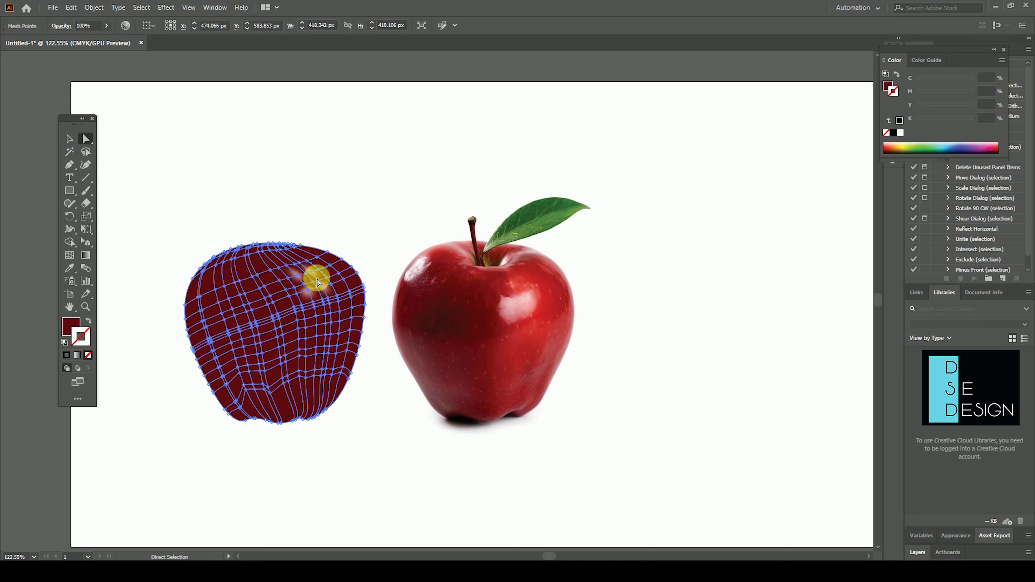
{"action": "left_click", "coordinate": [69, 268]}
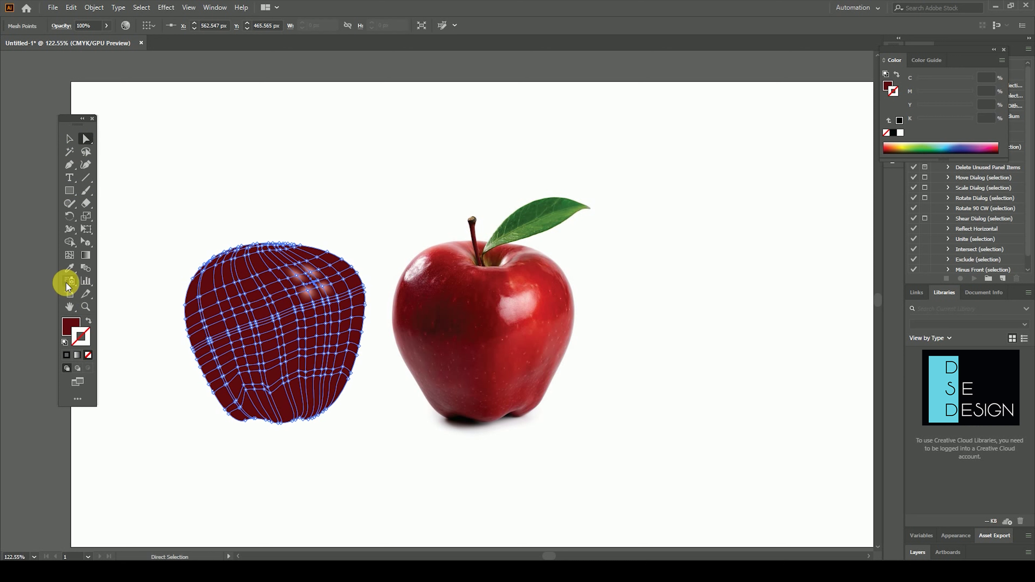
{"action": "left_click", "coordinate": [520, 311]}
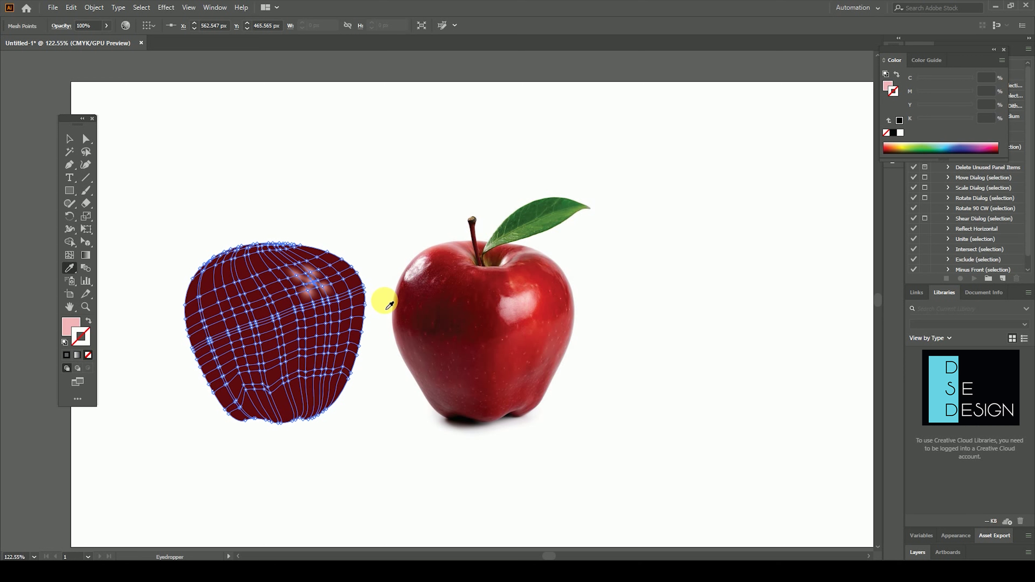
Step: Apply pink from the photo apple to another highlight point and check the result
{"action": "left_click", "coordinate": [86, 139]}
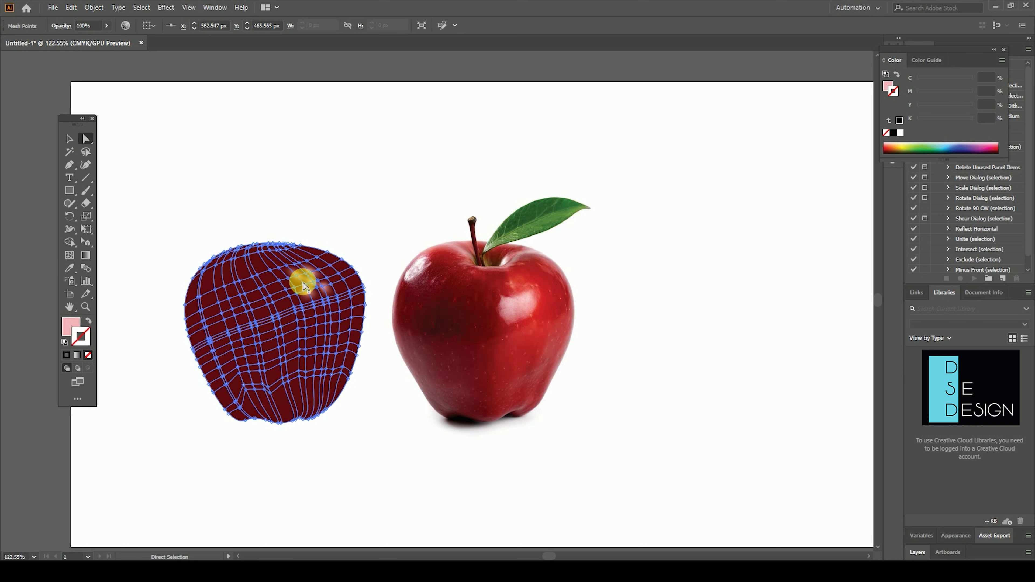
{"action": "left_click", "coordinate": [302, 272]}
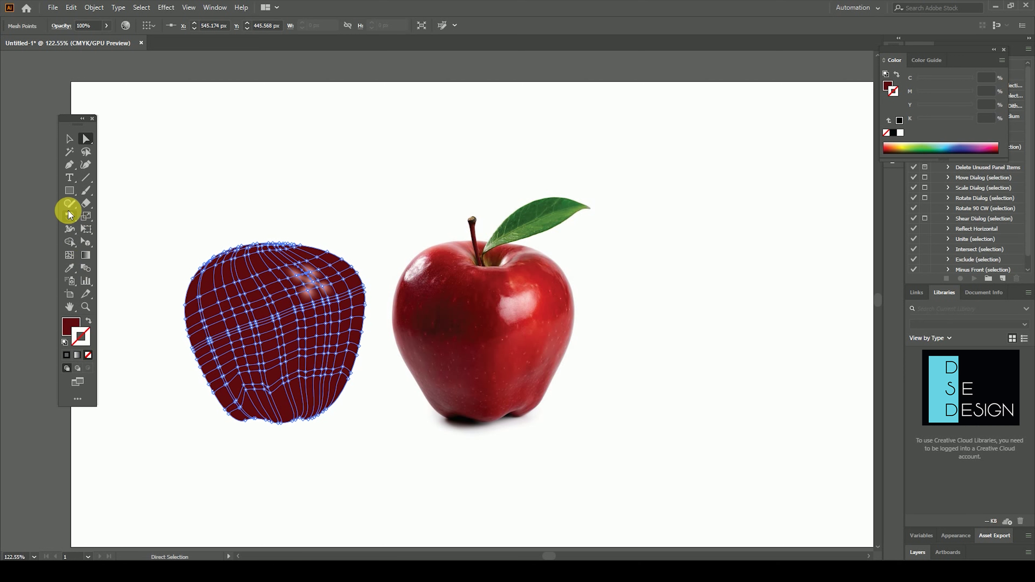
{"action": "left_click", "coordinate": [69, 268]}
{"action": "left_click", "coordinate": [524, 306]}
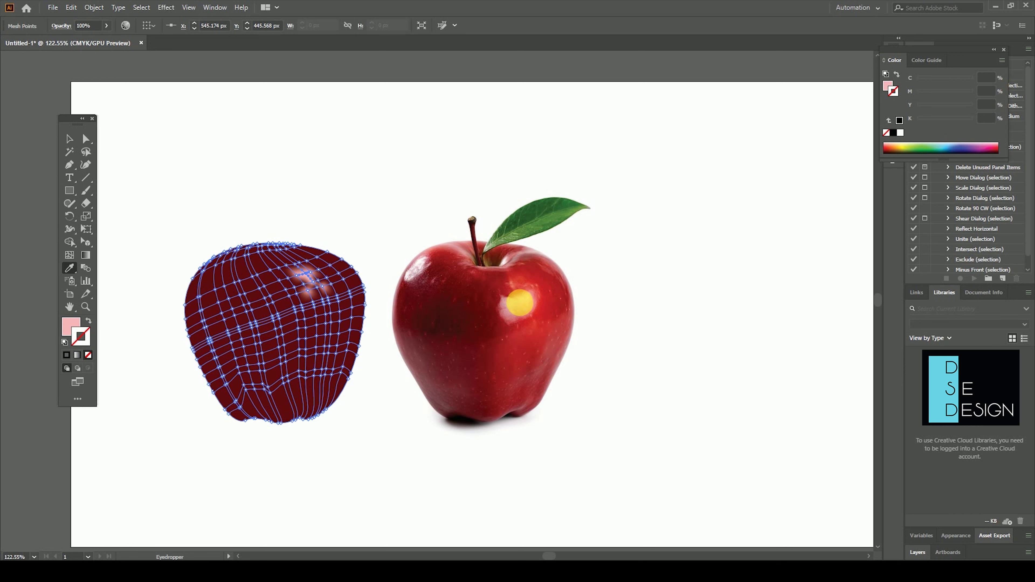
{"action": "left_click", "coordinate": [69, 139]}
{"action": "left_click", "coordinate": [241, 157]}
{"action": "left_click", "coordinate": [323, 272]}
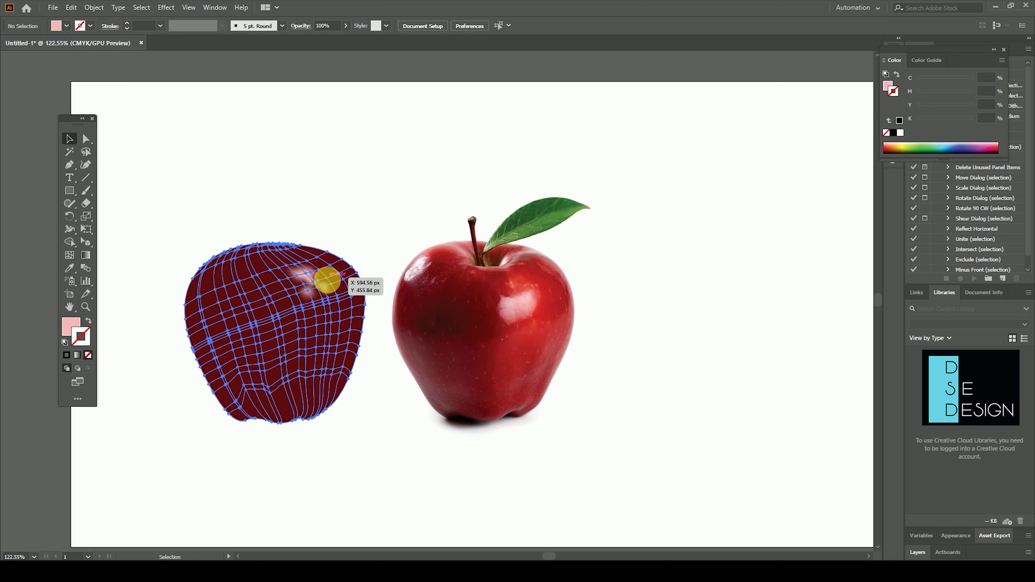
{"action": "left_click", "coordinate": [86, 139]}
Step: Move a highlight point slightly left and give it light pink from the photo's shine
{"action": "left_click", "coordinate": [304, 286]}
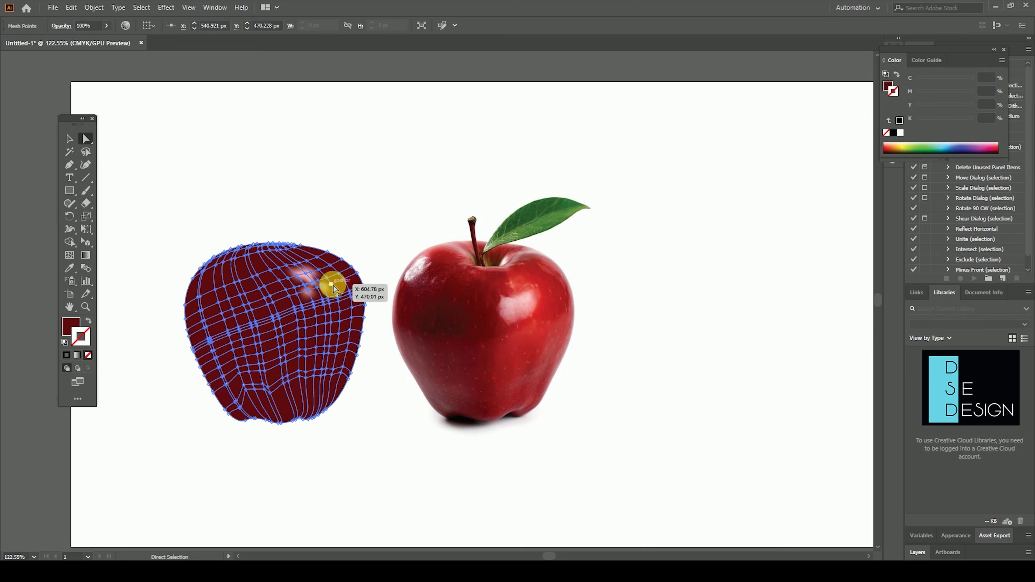
{"action": "left_click_drag", "start_coordinate": [318, 280], "coordinate": [295, 290]}
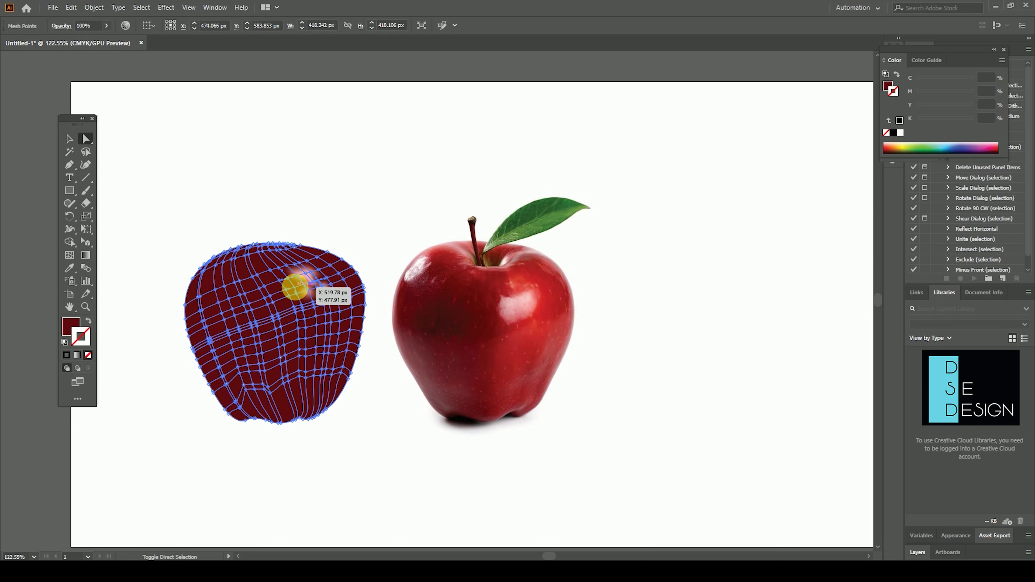
{"action": "left_click", "coordinate": [70, 269]}
{"action": "left_click", "coordinate": [517, 304]}
{"action": "left_click", "coordinate": [70, 138]}
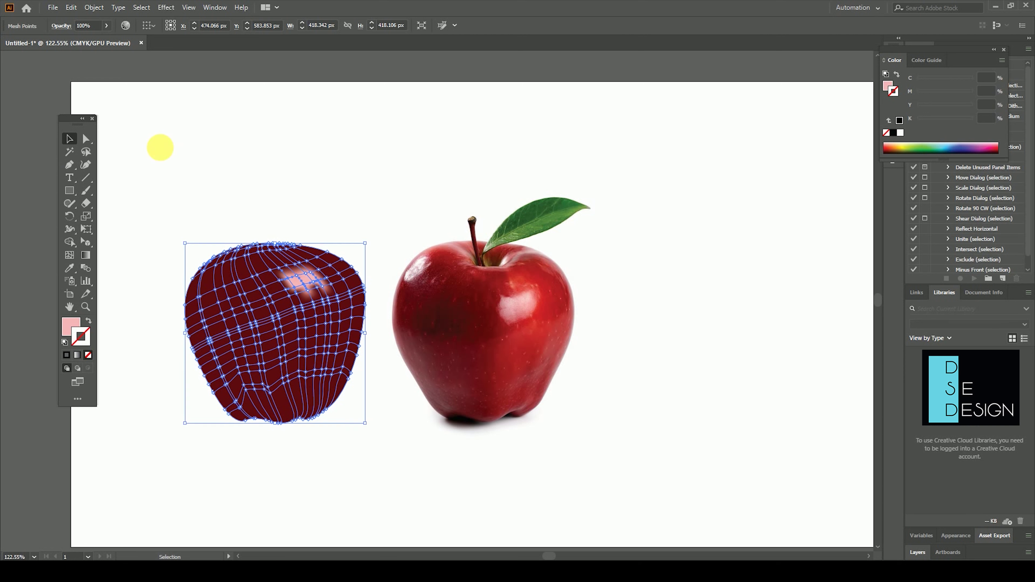
{"action": "left_click", "coordinate": [159, 148]}
{"action": "left_click", "coordinate": [350, 294]}
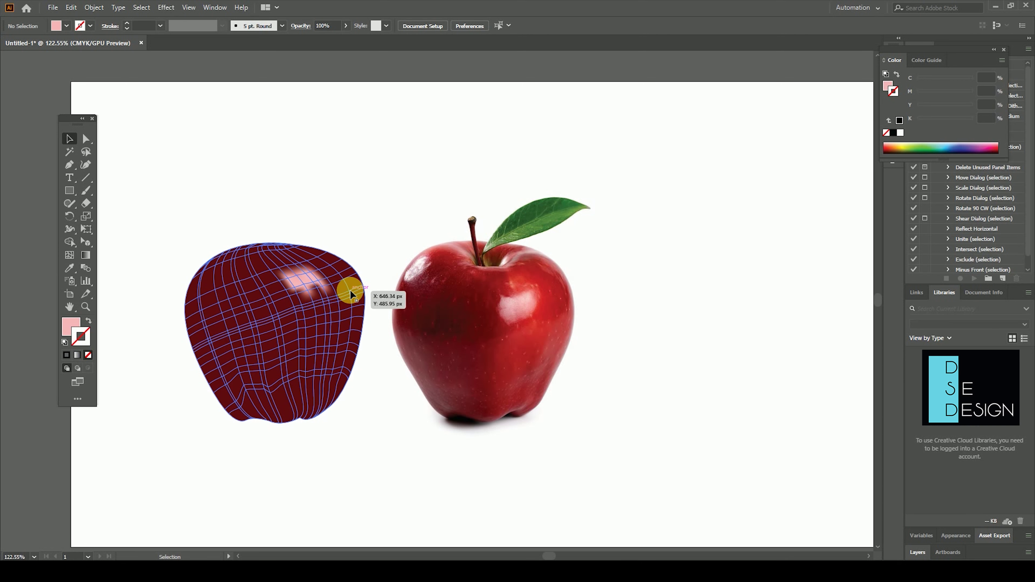
Step: Type the text 'D SE DESIGN' on the empty artboard
{"action": "left_click", "coordinate": [342, 385]}
{"action": "left_click", "coordinate": [307, 371]}
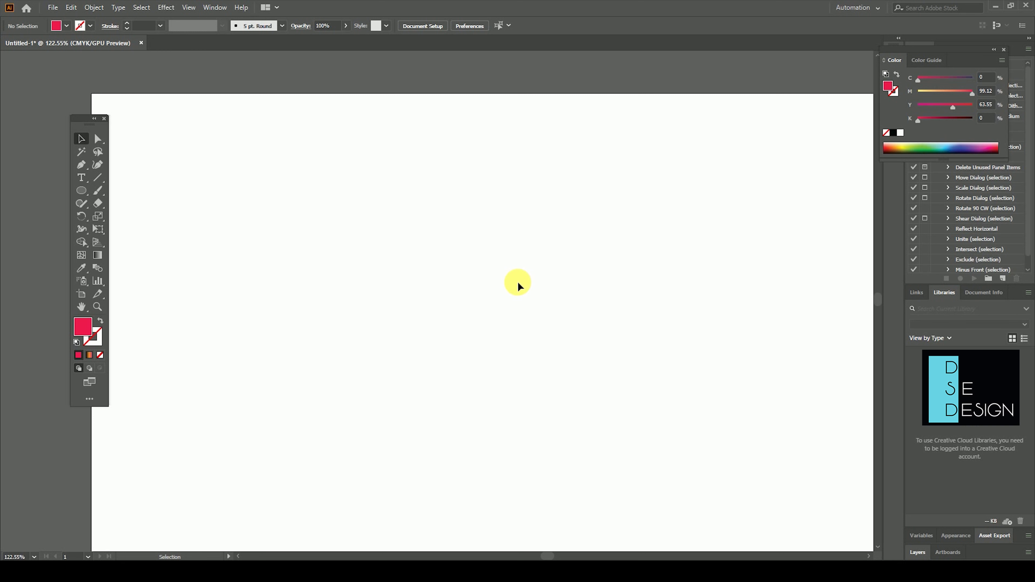
{"action": "left_click", "coordinate": [81, 177]}
{"action": "left_click", "coordinate": [351, 276]}
{"action": "left_click", "coordinate": [591, 299]}
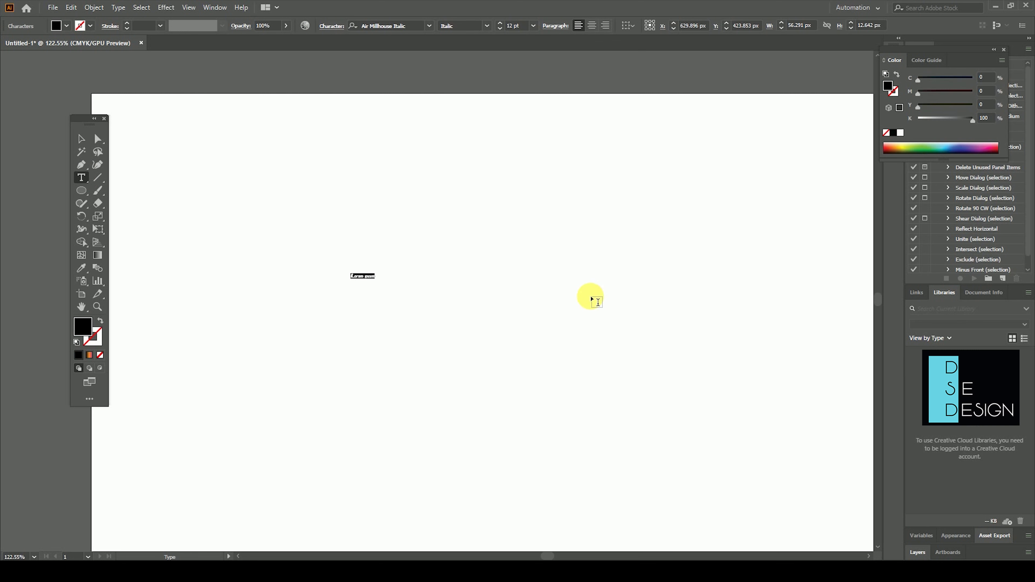
{"action": "type", "text": "4"}
{"action": "key", "text": "BackSpace"}
{"action": "type", "text": "m"}
{"action": "type", "text": "IGN"}
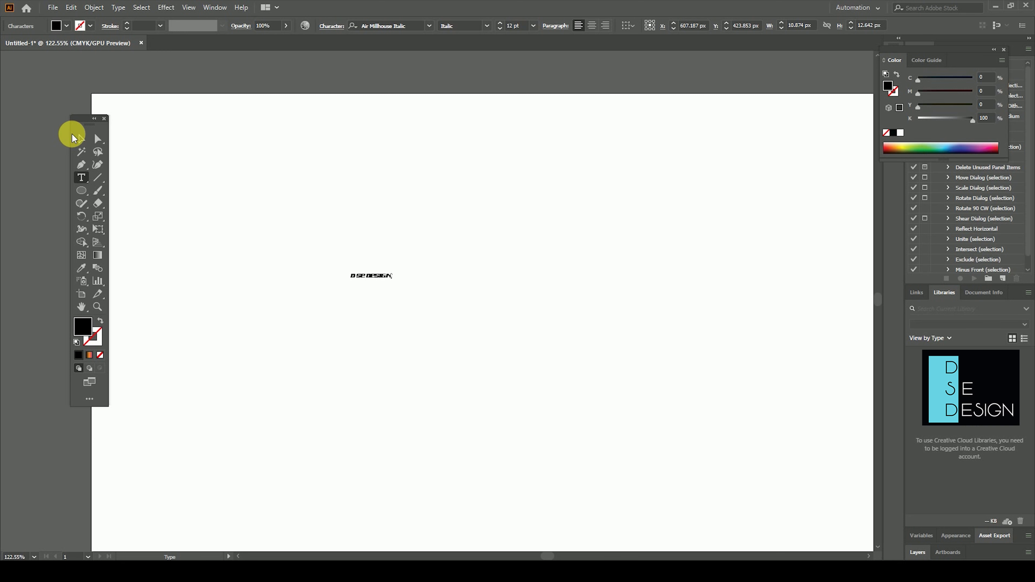
Step: Scale the lettering to about 1495 px wide, roughly 185 pt
{"action": "left_click", "coordinate": [74, 138]}
{"action": "mouse_move", "coordinate": [391, 279]}
{"action": "left_mouse_down"}
{"action": "mouse_move", "coordinate": [652, 403]}
{"action": "mouse_move", "coordinate": [754, 381]}
{"action": "mouse_move", "coordinate": [606, 348]}
{"action": "mouse_move", "coordinate": [746, 370]}
{"action": "left_mouse_up"}
{"action": "left_click_drag", "start_coordinate": [865, 271], "coordinate": [832, 276]}
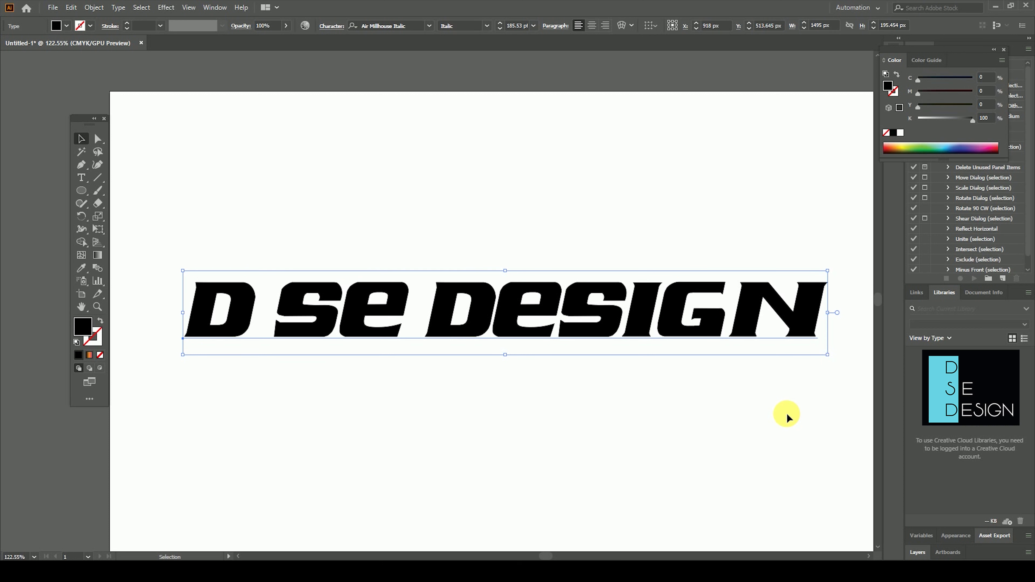
Step: Fill the 'D SE DESIGN' text bright pinkish red, CMYK 0/99/64/0
{"action": "double_click", "coordinate": [79, 327]}
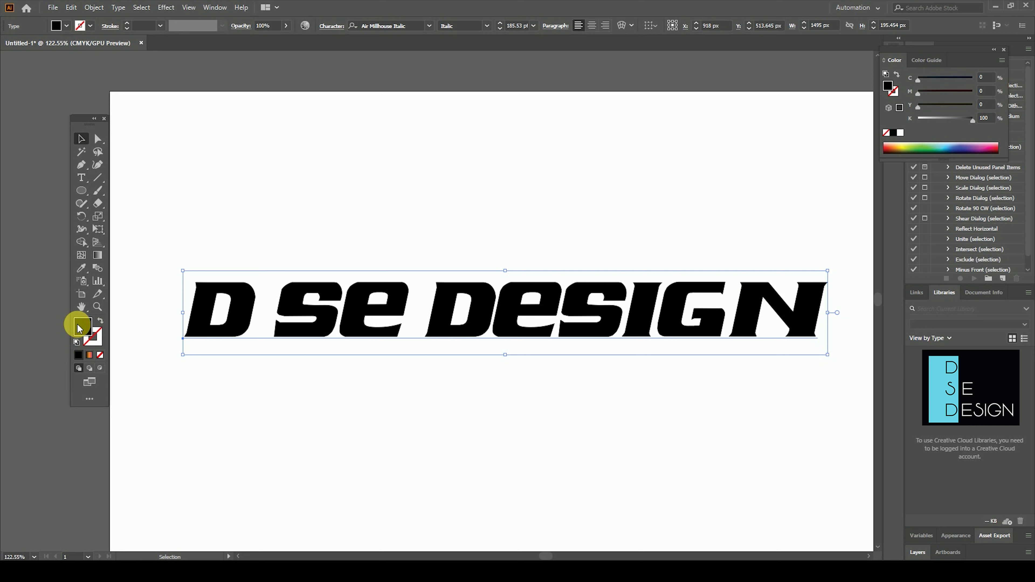
{"action": "left_click", "coordinate": [512, 214]}
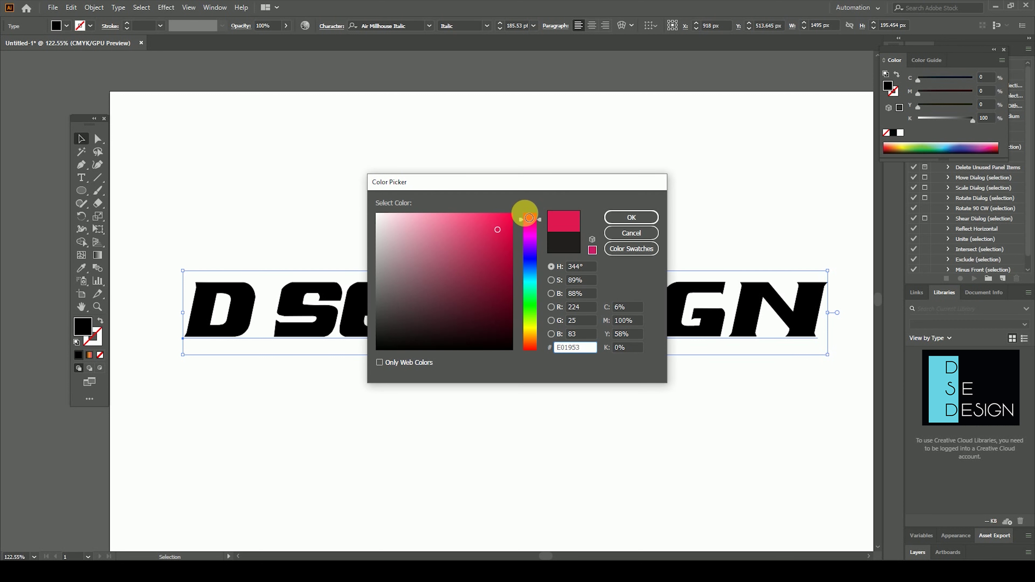
{"action": "left_click", "coordinate": [631, 217]}
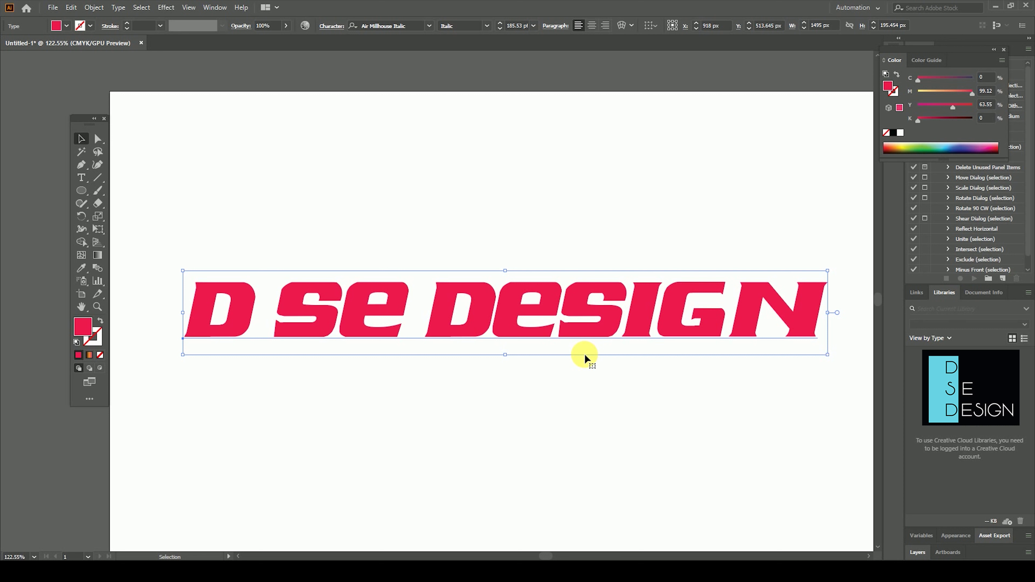
{"action": "right_click", "coordinate": [601, 324]}
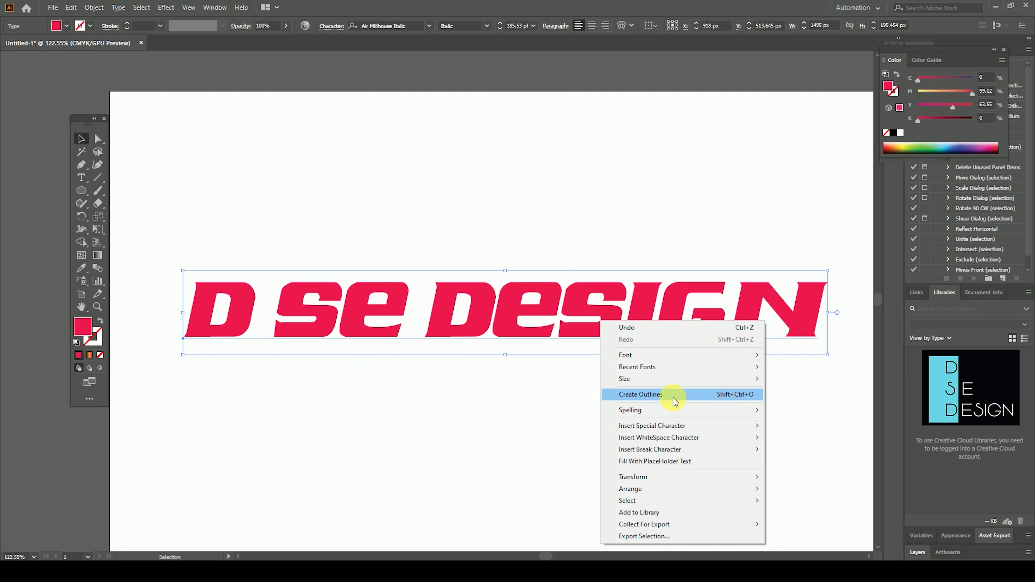
Step: Convert the red 'D SE DESIGN' text into grouped outline shapes
{"action": "left_click", "coordinate": [689, 397]}
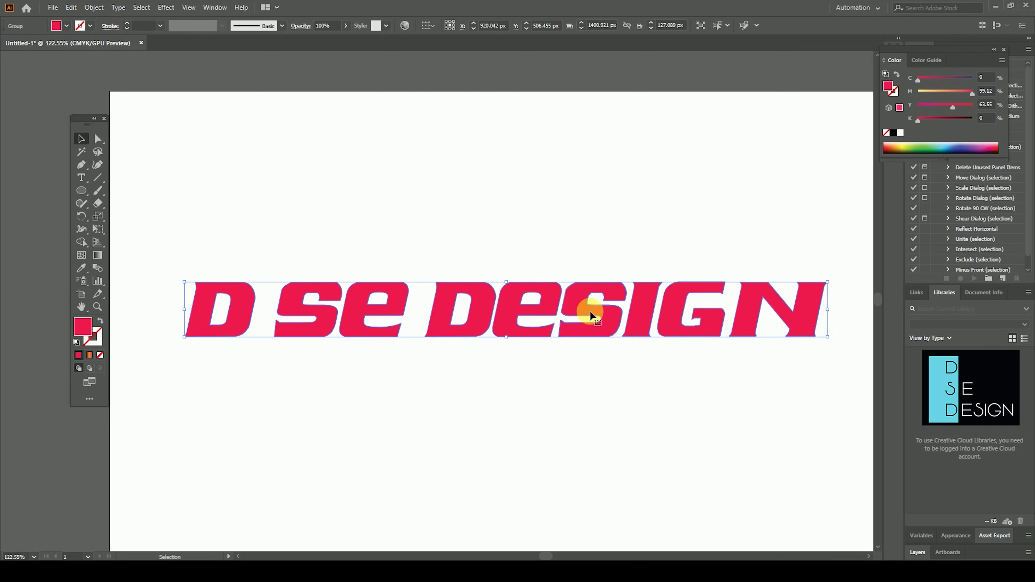
{"action": "left_click", "coordinate": [215, 7]}
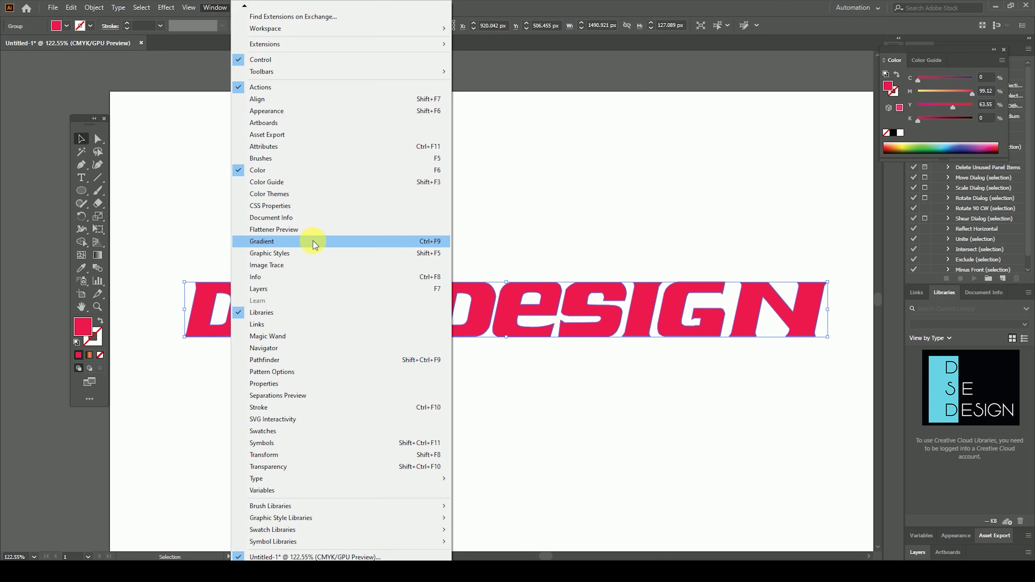
Step: Apply a linear gradient to the lettering and make its left stop red
{"action": "left_click", "coordinate": [423, 244]}
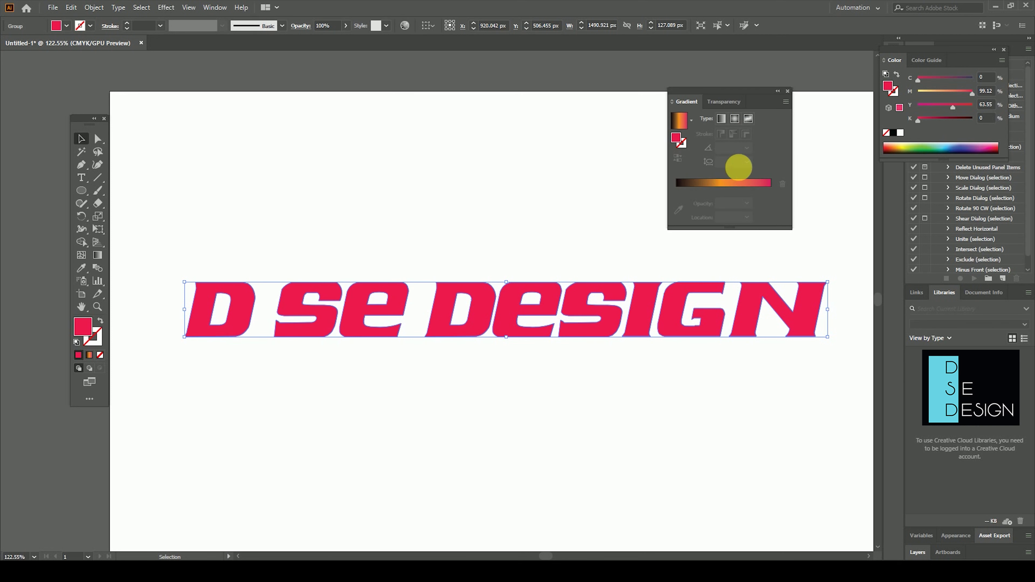
{"action": "mouse_move", "coordinate": [736, 91]}
{"action": "left_mouse_down"}
{"action": "mouse_move", "coordinate": [851, 112]}
{"action": "mouse_move", "coordinate": [817, 112]}
{"action": "left_mouse_up"}
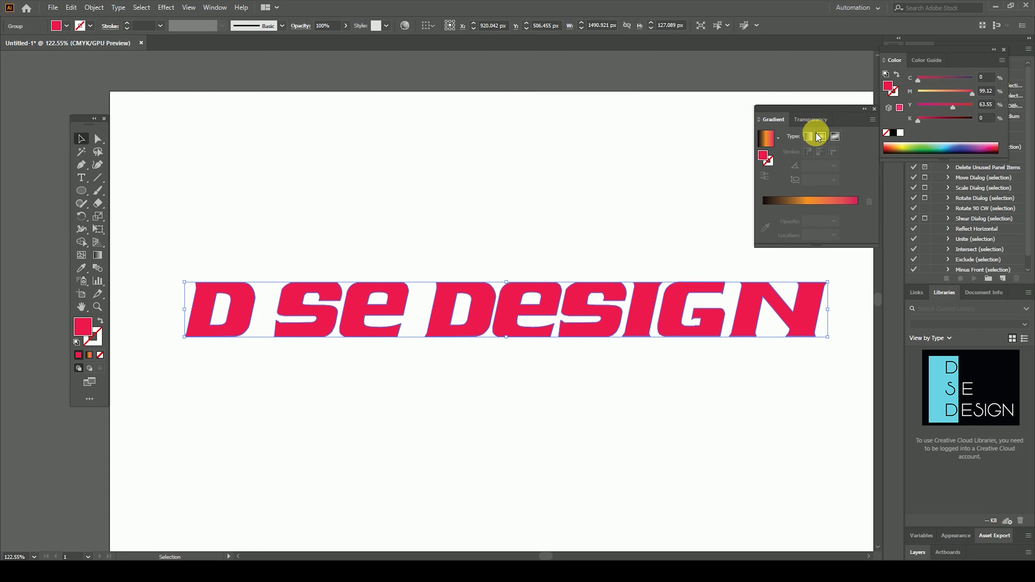
{"action": "left_click", "coordinate": [788, 201]}
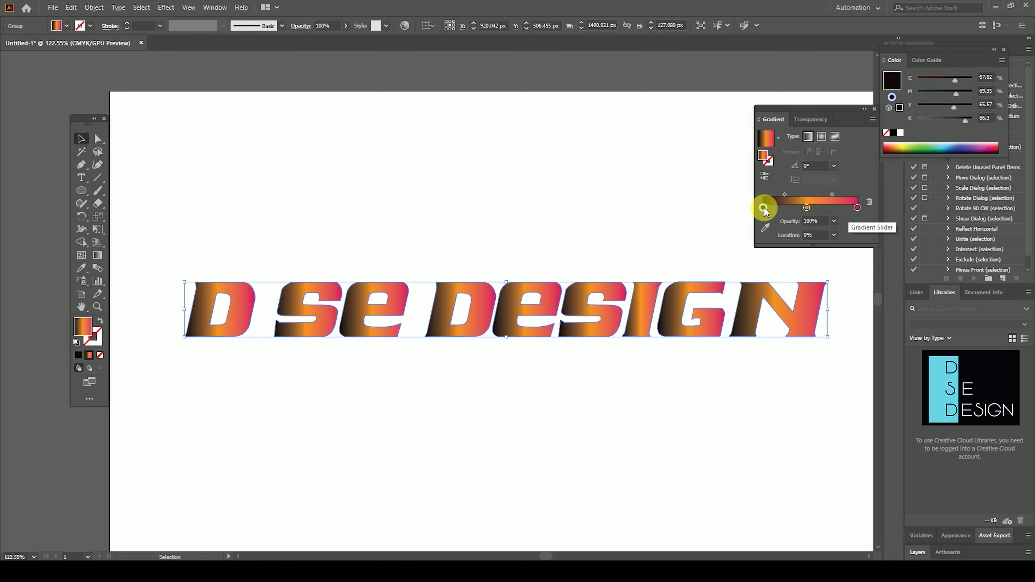
{"action": "double_click", "coordinate": [763, 208]}
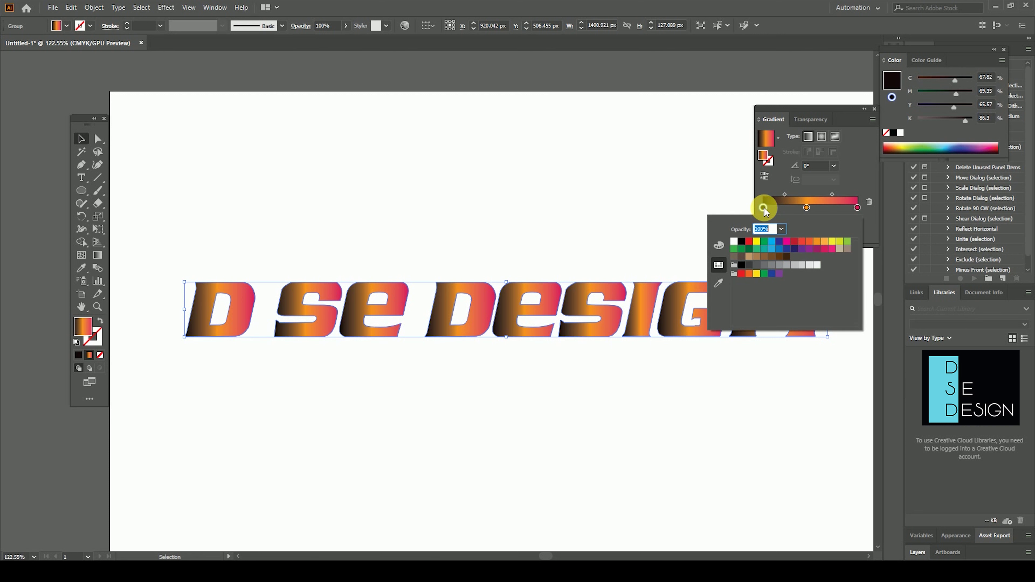
{"action": "left_click", "coordinate": [753, 245]}
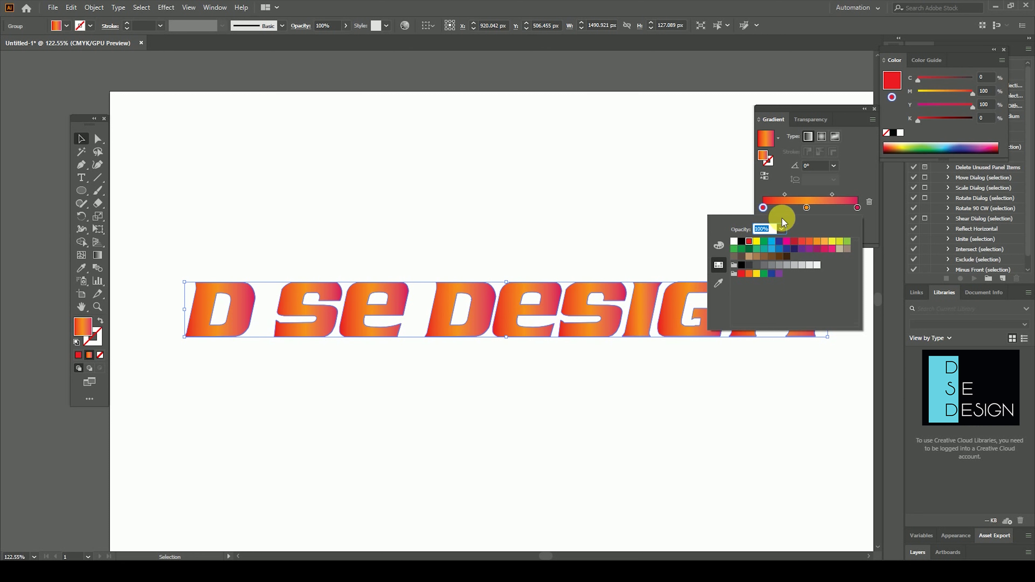
Step: Make the middle stop orange-red and move the right stop to 93.58%
{"action": "left_click", "coordinate": [804, 207]}
{"action": "double_click", "coordinate": [808, 208]}
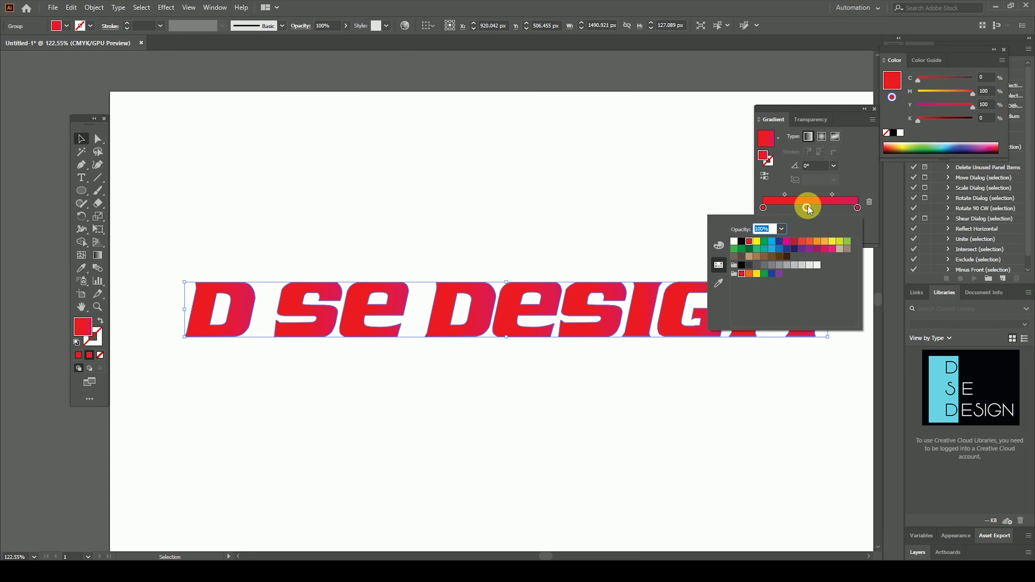
{"action": "left_click", "coordinate": [802, 241]}
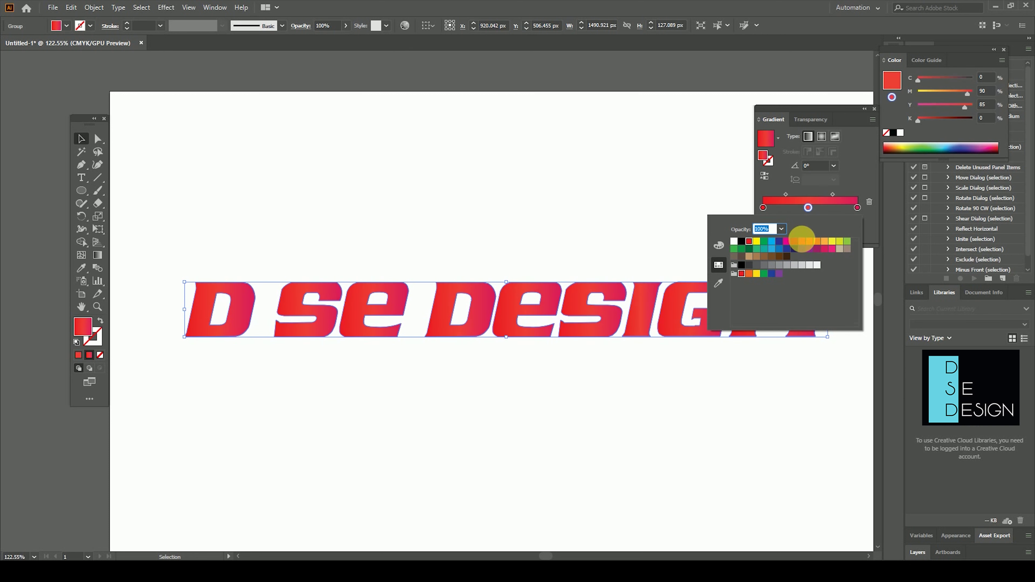
{"action": "left_click", "coordinate": [858, 208]}
{"action": "double_click", "coordinate": [857, 207]}
{"action": "left_click_drag", "start_coordinate": [858, 207], "coordinate": [826, 207]}
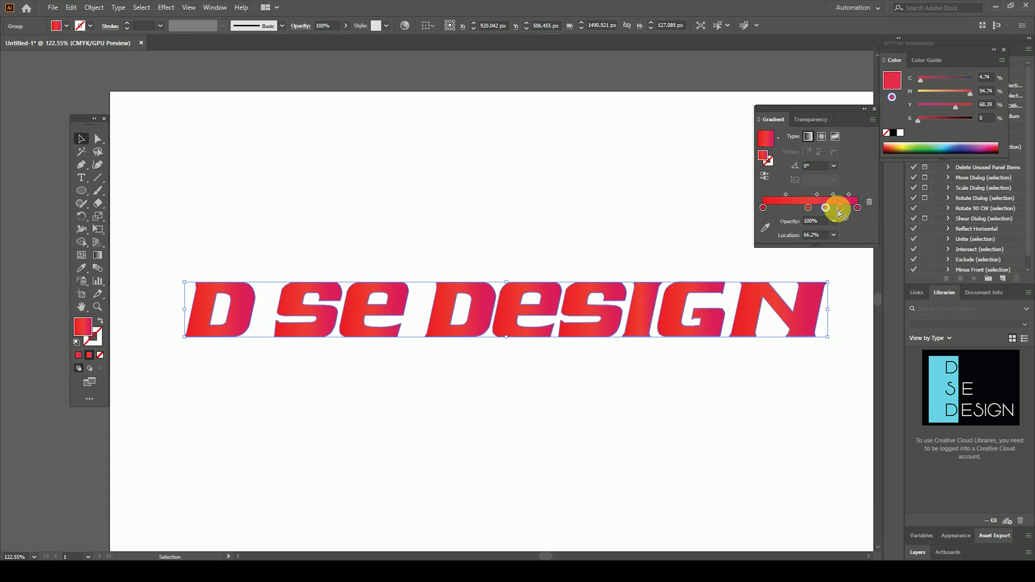
Step: Colour the remaining gradient stops orange and yellow
{"action": "double_click", "coordinate": [840, 208]}
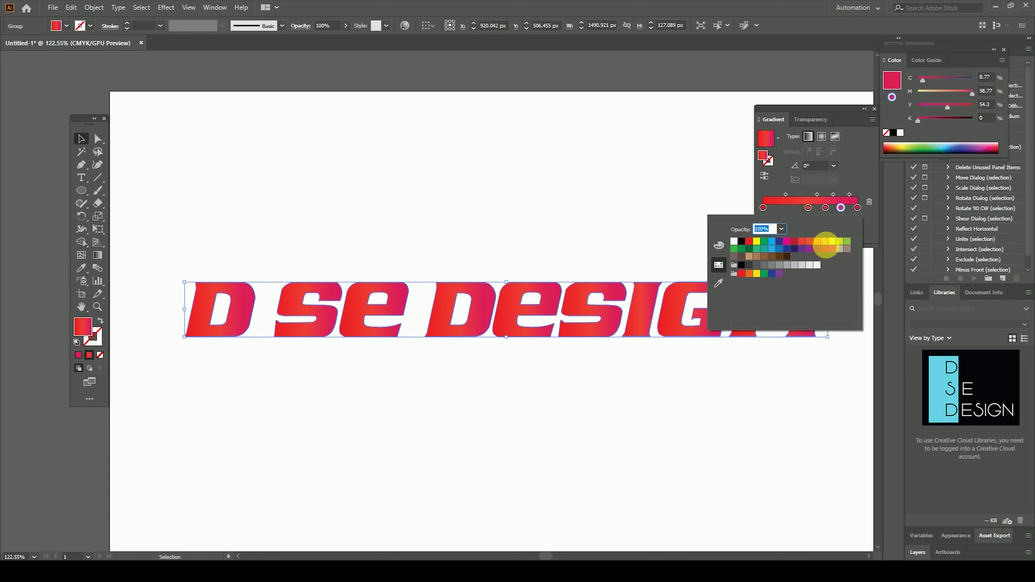
{"action": "left_click", "coordinate": [829, 253]}
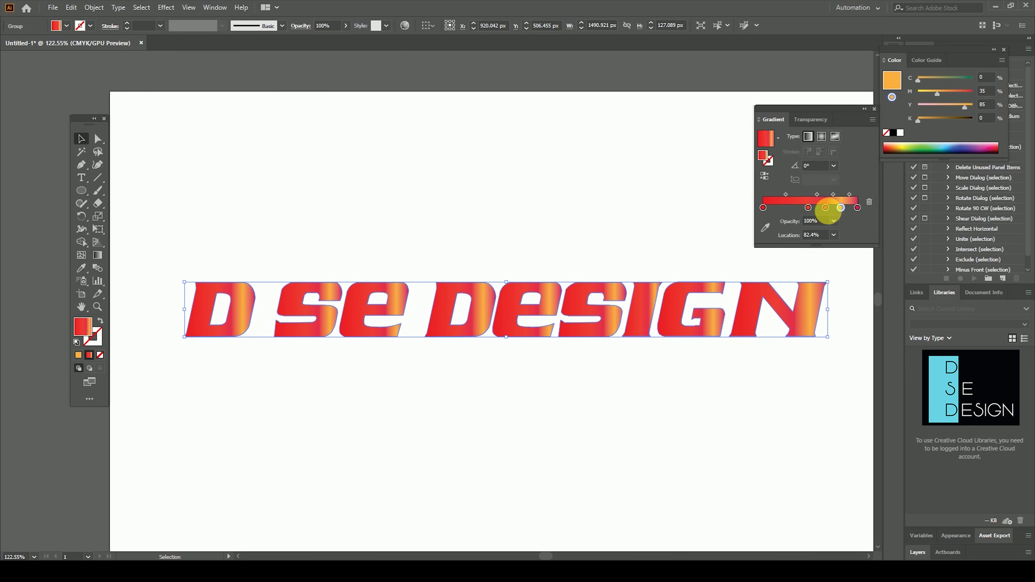
{"action": "double_click", "coordinate": [808, 208]}
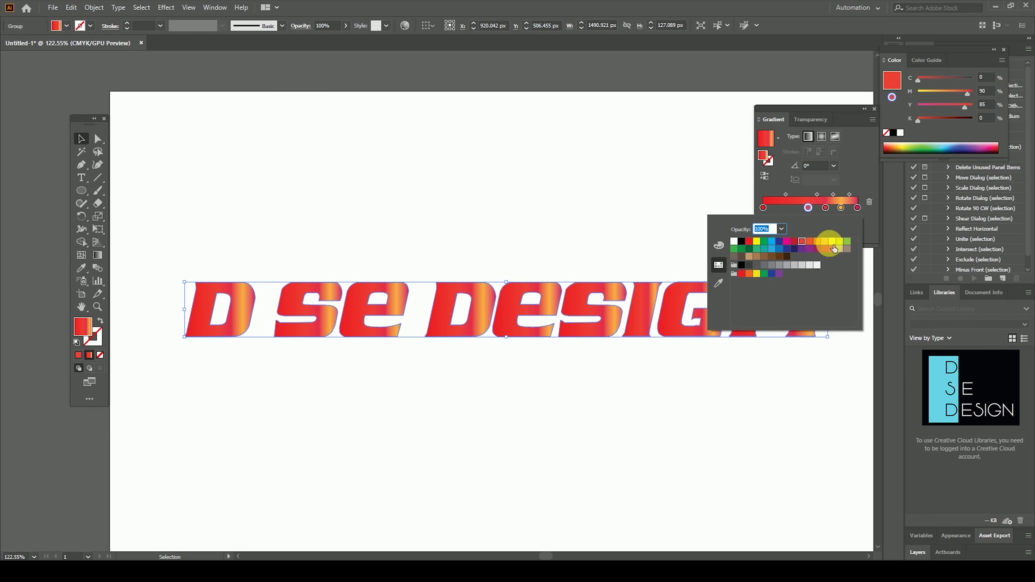
{"action": "left_click", "coordinate": [831, 242]}
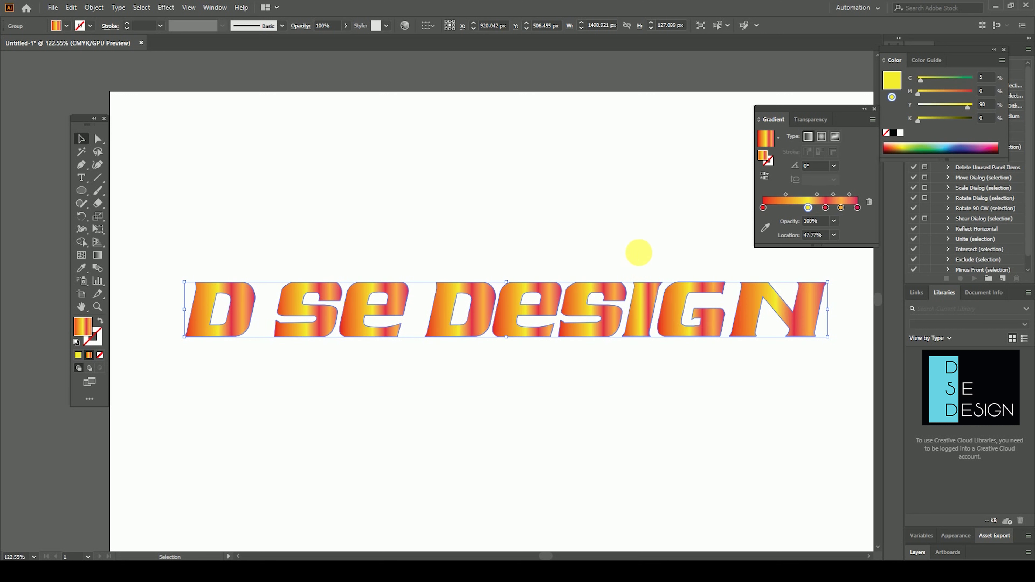
{"action": "left_click", "coordinate": [98, 255]}
Step: Redraw the lettering gradient at about -94.3°, yellow on top fading to red, then deselect
{"action": "left_click_drag", "start_coordinate": [363, 248], "coordinate": [584, 346]}
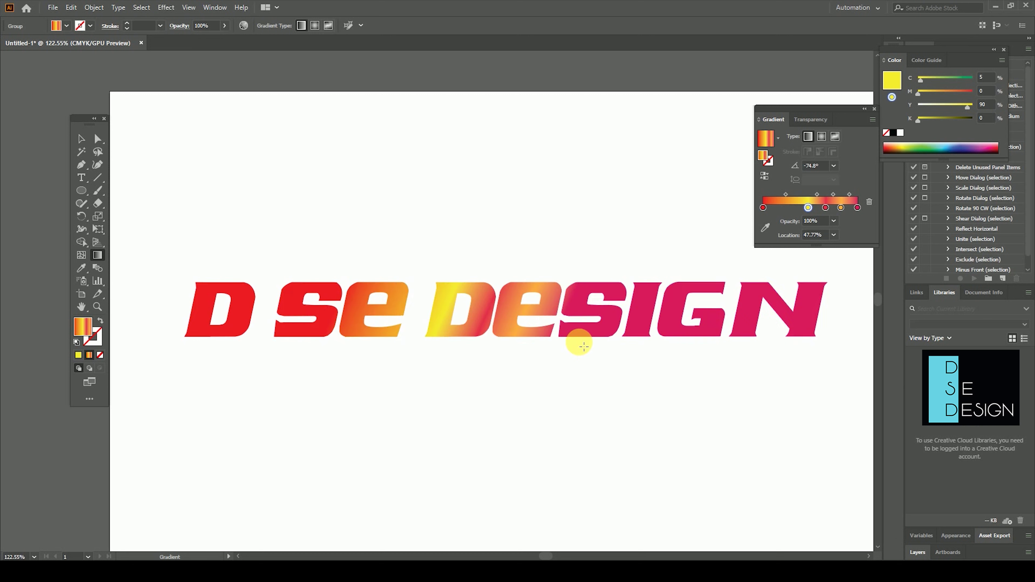
{"action": "left_click_drag", "start_coordinate": [507, 270], "coordinate": [490, 358]}
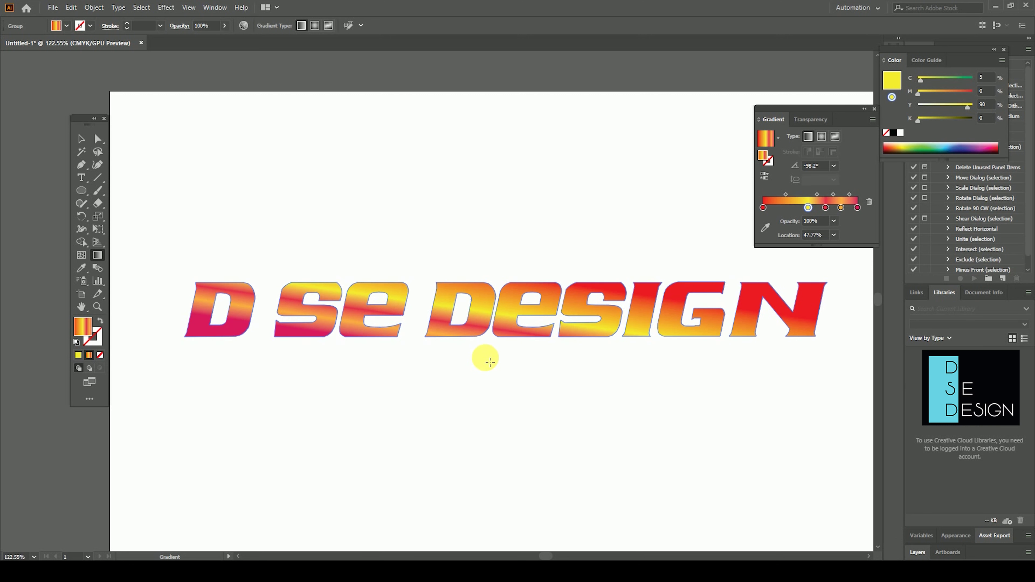
{"action": "left_click_drag", "start_coordinate": [480, 243], "coordinate": [515, 341]}
{"action": "left_click_drag", "start_coordinate": [519, 260], "coordinate": [510, 381]}
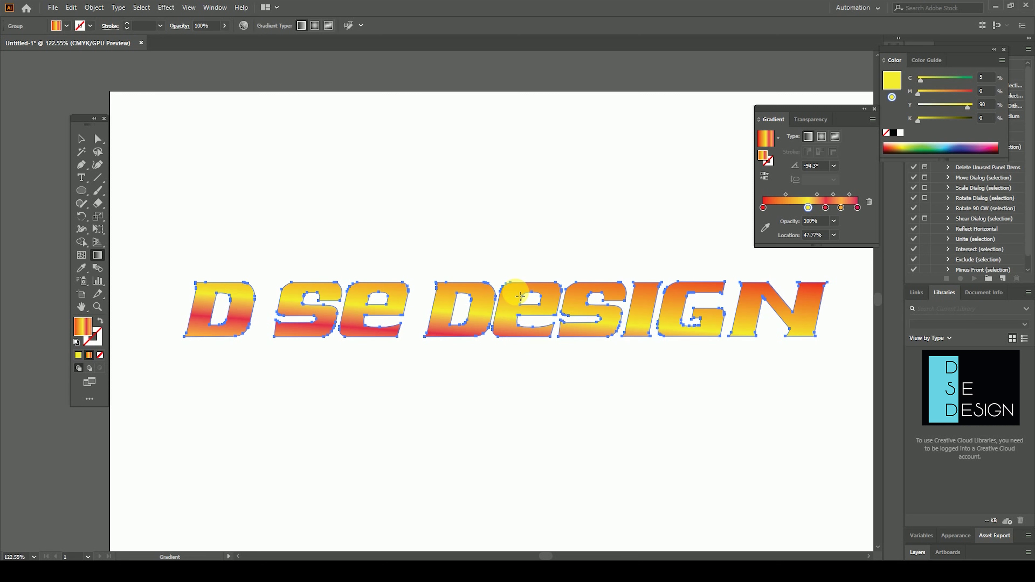
{"action": "left_click", "coordinate": [82, 139]}
{"action": "left_click", "coordinate": [359, 166]}
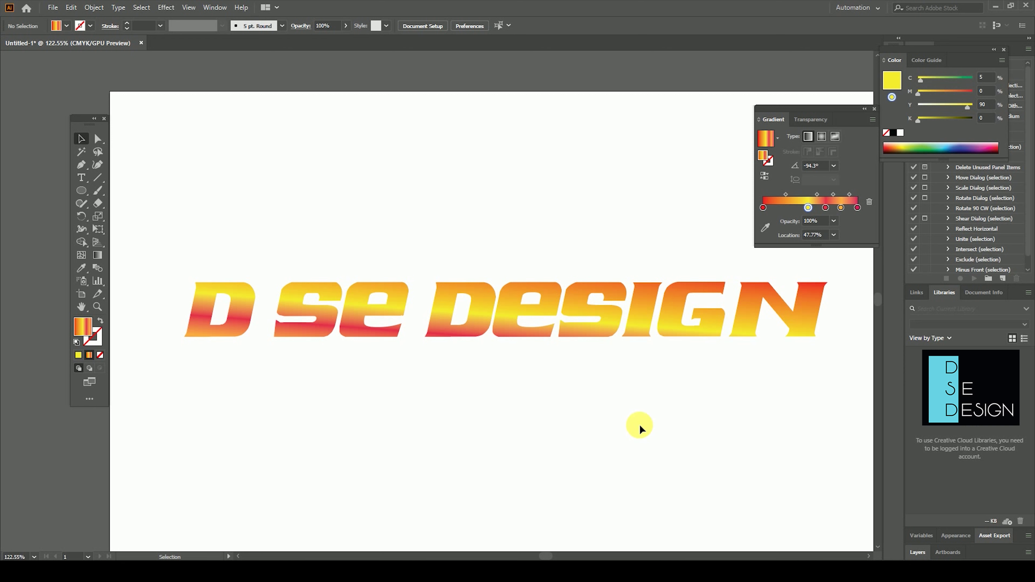
Step: Delete the 'D SE DESIGN' lettering and draw a large ellipse near the artboard centre
{"action": "left_click_drag", "start_coordinate": [485, 430], "coordinate": [607, 234]}
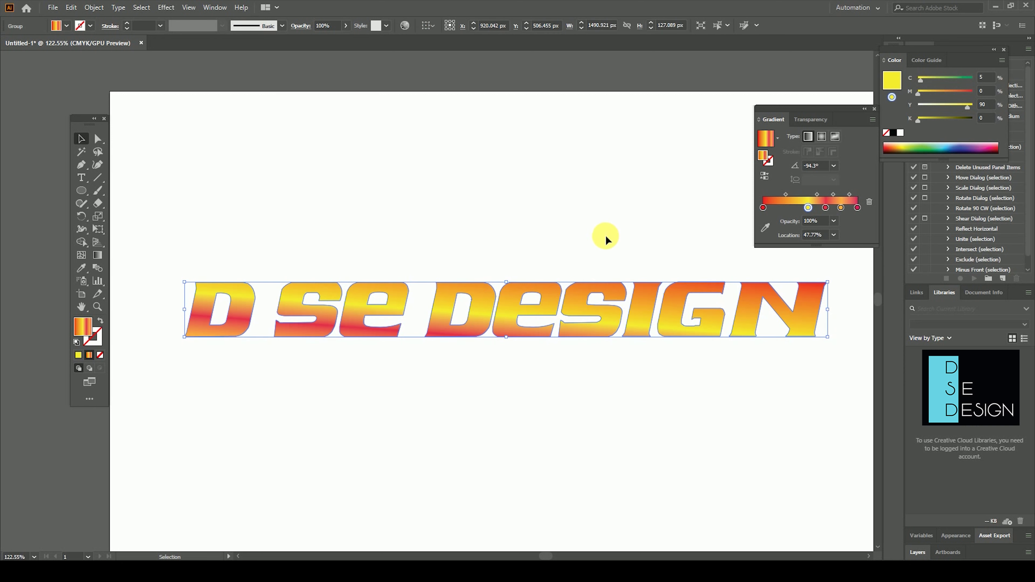
{"action": "key", "text": "Delete"}
{"action": "left_click", "coordinate": [82, 190]}
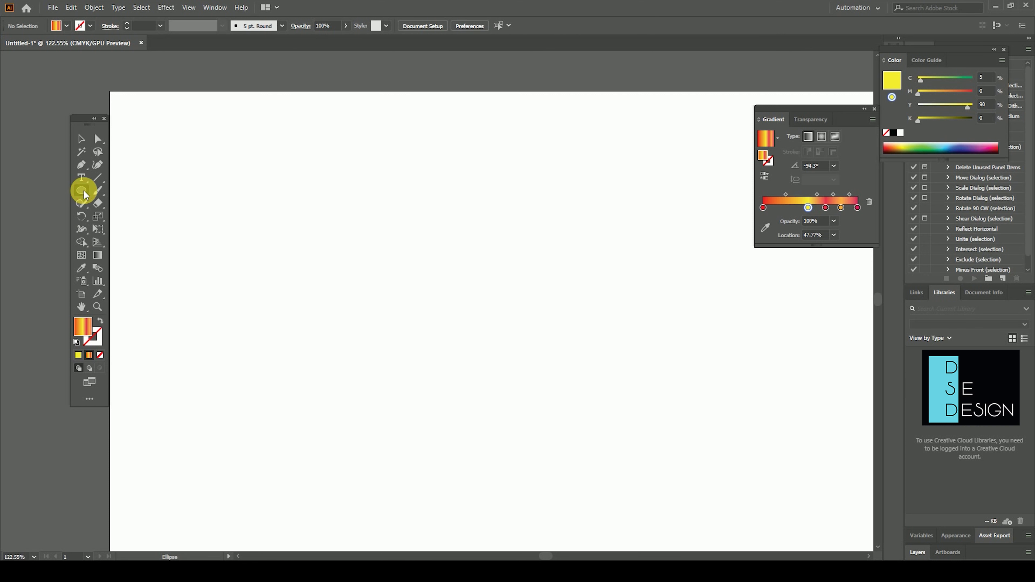
{"action": "left_click_drag", "start_coordinate": [84, 191], "coordinate": [167, 212]}
{"action": "left_click_drag", "start_coordinate": [371, 225], "coordinate": [609, 431]}
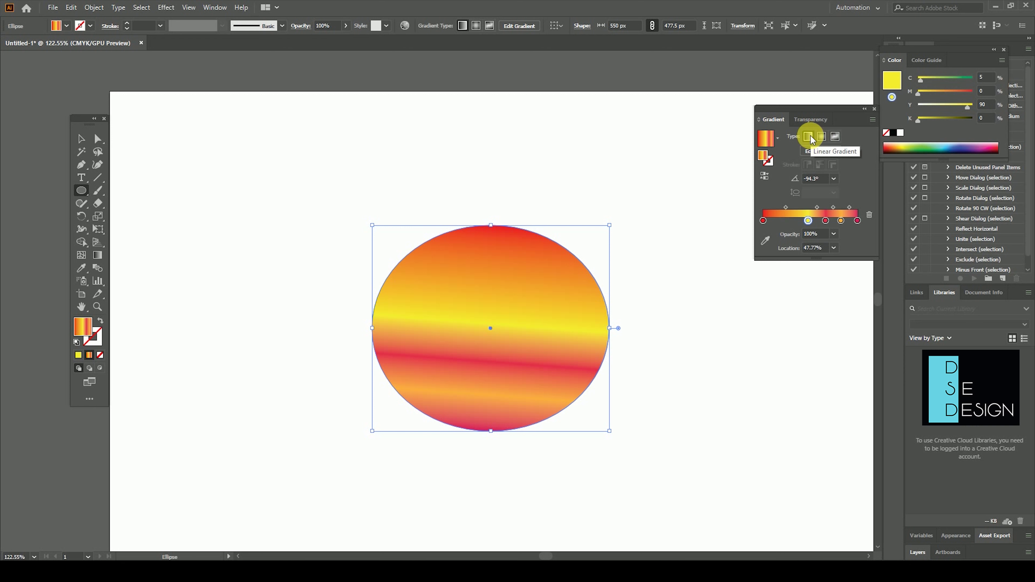
{"action": "left_click_drag", "start_coordinate": [518, 202], "coordinate": [524, 467]}
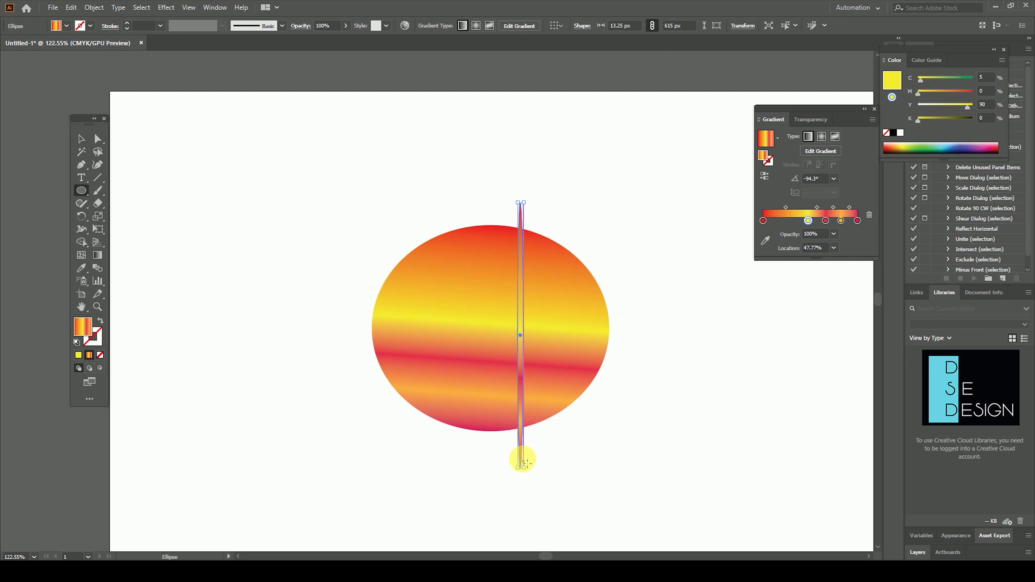
{"action": "key", "text": "ctrl+z"}
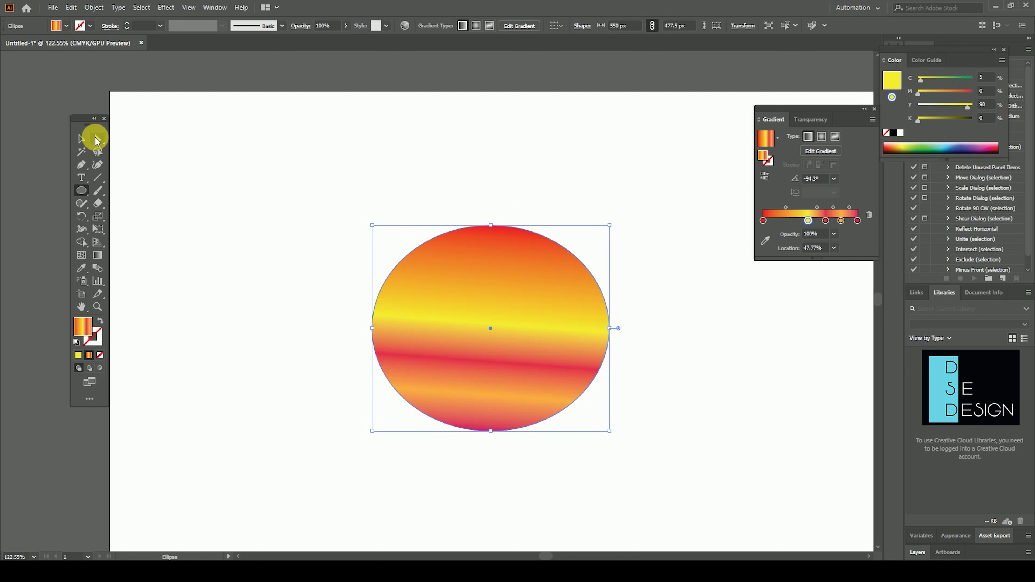
Step: Redraw the ellipse's gradient to run top to bottom at about -83.6°
{"action": "left_click", "coordinate": [97, 255]}
{"action": "left_click_drag", "start_coordinate": [478, 201], "coordinate": [499, 414]}
{"action": "mouse_move", "coordinate": [413, 204]}
{"action": "left_mouse_down"}
{"action": "mouse_move", "coordinate": [619, 472]}
{"action": "mouse_move", "coordinate": [390, 220]}
{"action": "left_mouse_up"}
{"action": "left_click_drag", "start_coordinate": [579, 405], "coordinate": [372, 224]}
{"action": "mouse_move", "coordinate": [464, 171]}
{"action": "left_mouse_down"}
{"action": "mouse_move", "coordinate": [437, 466]}
{"action": "mouse_move", "coordinate": [451, 466]}
{"action": "left_mouse_up"}
{"action": "mouse_move", "coordinate": [526, 235]}
{"action": "left_mouse_down"}
{"action": "mouse_move", "coordinate": [526, 522]}
{"action": "mouse_move", "coordinate": [504, 258]}
{"action": "left_mouse_up"}
{"action": "mouse_move", "coordinate": [473, 157]}
{"action": "left_mouse_down"}
{"action": "mouse_move", "coordinate": [500, 153]}
{"action": "mouse_move", "coordinate": [564, 541]}
{"action": "mouse_move", "coordinate": [477, 159]}
{"action": "mouse_move", "coordinate": [522, 417]}
{"action": "left_mouse_up"}
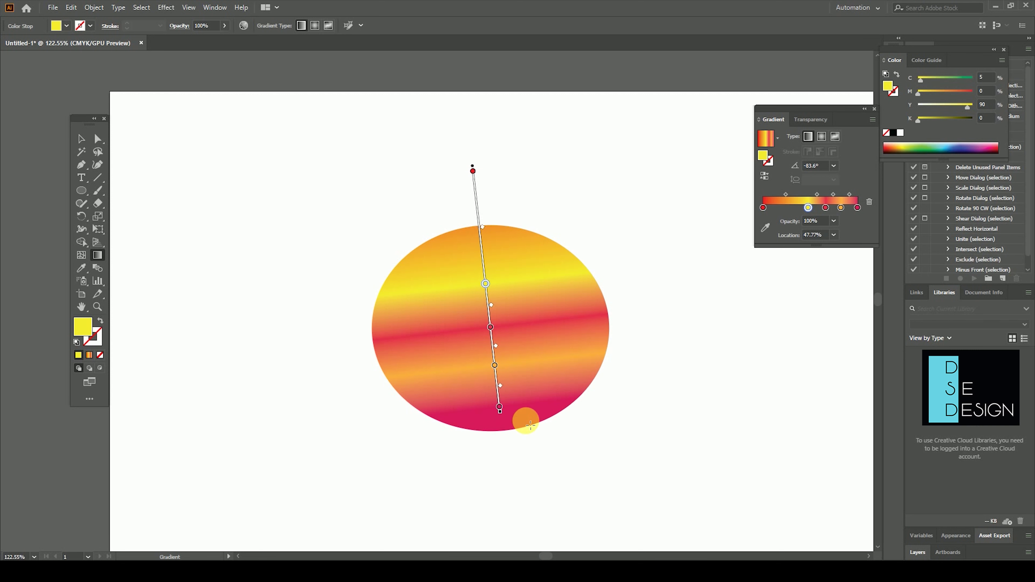
Step: Switch the ellipse to a radial gradient with its yellow centre shifted lower-right
{"action": "left_click", "coordinate": [822, 137]}
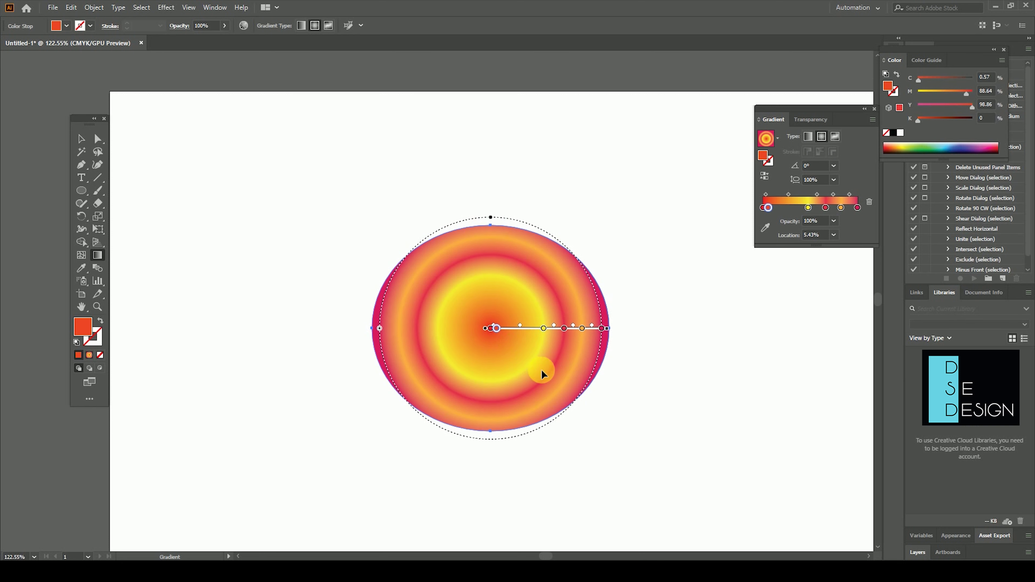
{"action": "left_click_drag", "start_coordinate": [645, 457], "coordinate": [525, 382]}
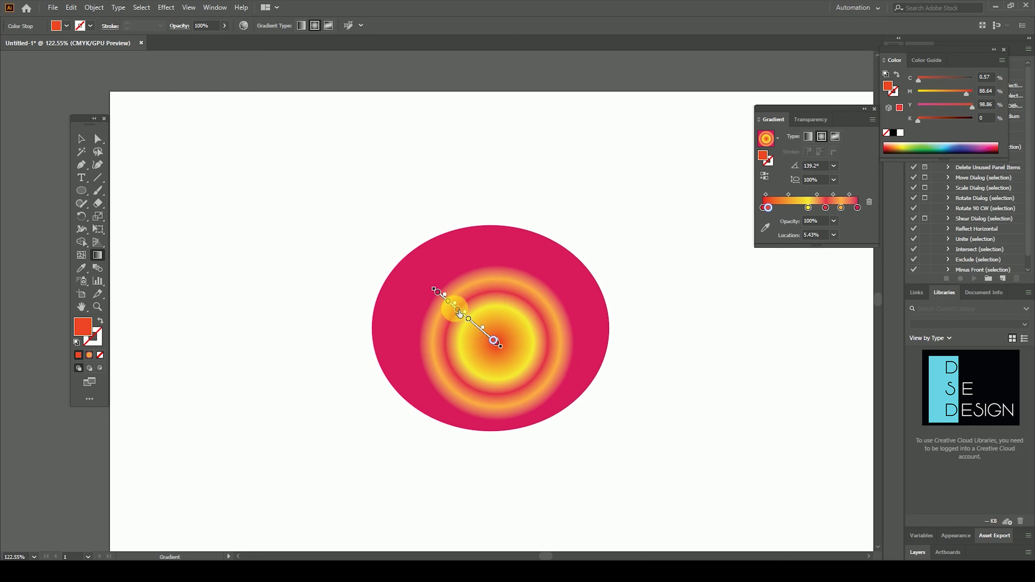
{"action": "left_click_drag", "start_coordinate": [507, 341], "coordinate": [448, 293]}
{"action": "mouse_move", "coordinate": [493, 319]}
{"action": "left_mouse_down"}
{"action": "mouse_move", "coordinate": [426, 289]}
{"action": "mouse_move", "coordinate": [441, 327]}
{"action": "mouse_move", "coordinate": [456, 312]}
{"action": "left_mouse_up"}
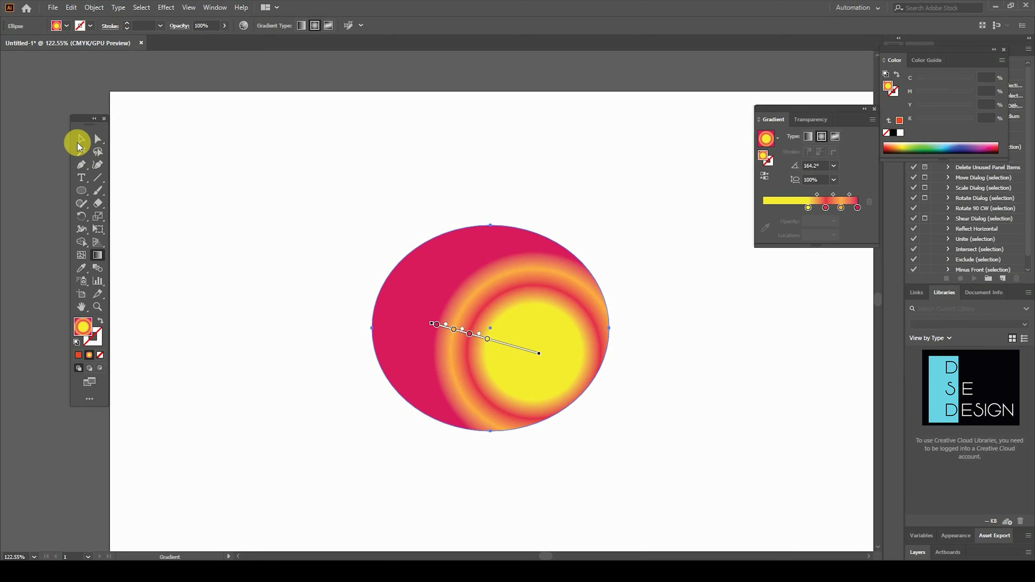
Step: Give the ellipse a freeform gradient with a closed loop of colour stops in Lines mode
{"action": "left_click", "coordinate": [834, 138]}
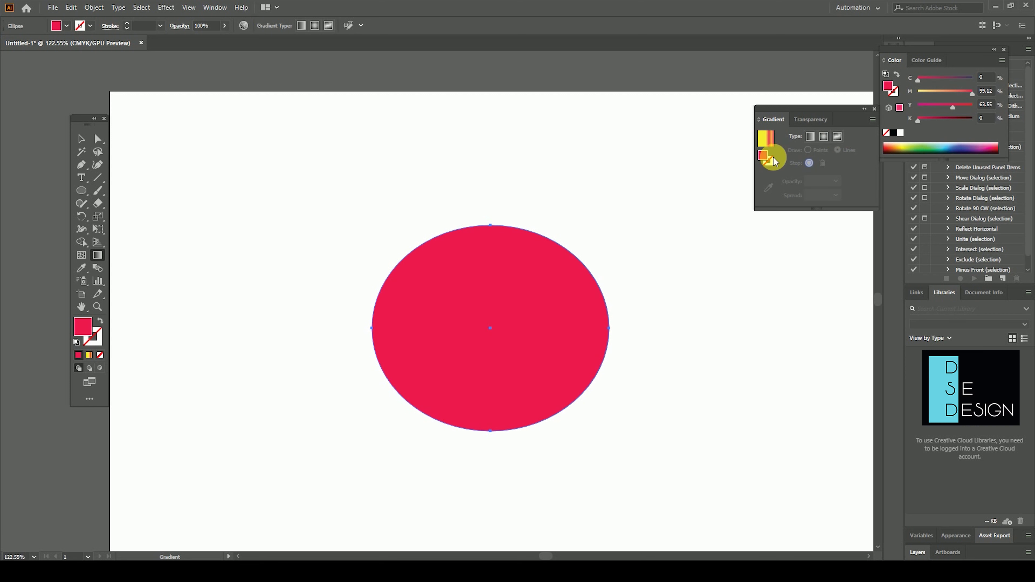
{"action": "left_click", "coordinate": [838, 138]}
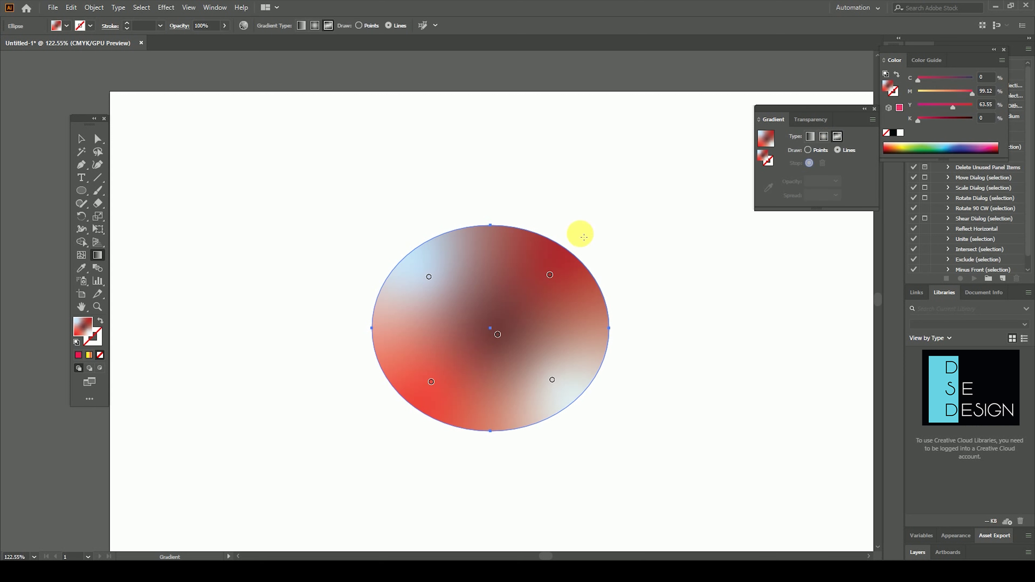
{"action": "left_click", "coordinate": [560, 306]}
{"action": "left_click", "coordinate": [504, 290]}
{"action": "left_click", "coordinate": [485, 316]}
{"action": "left_click", "coordinate": [481, 352]}
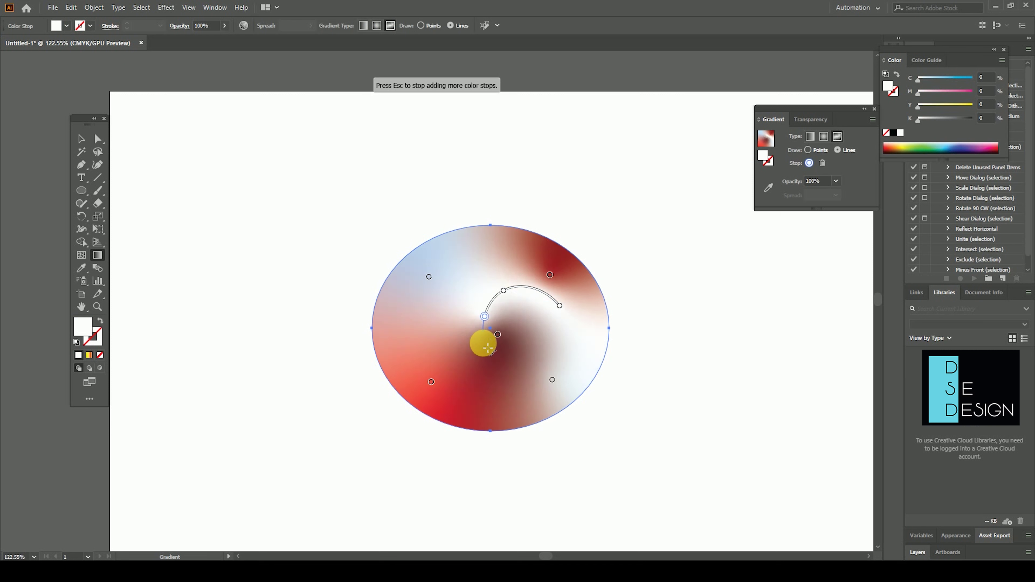
{"action": "left_click", "coordinate": [528, 375]}
{"action": "left_click", "coordinate": [581, 344]}
{"action": "left_click", "coordinate": [559, 305]}
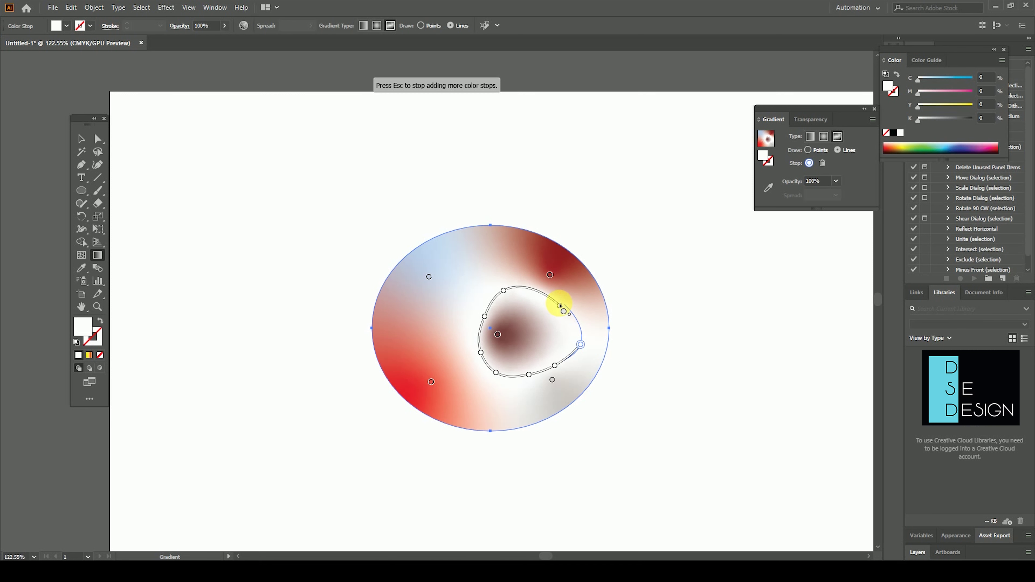
{"action": "key", "text": "Escape"}
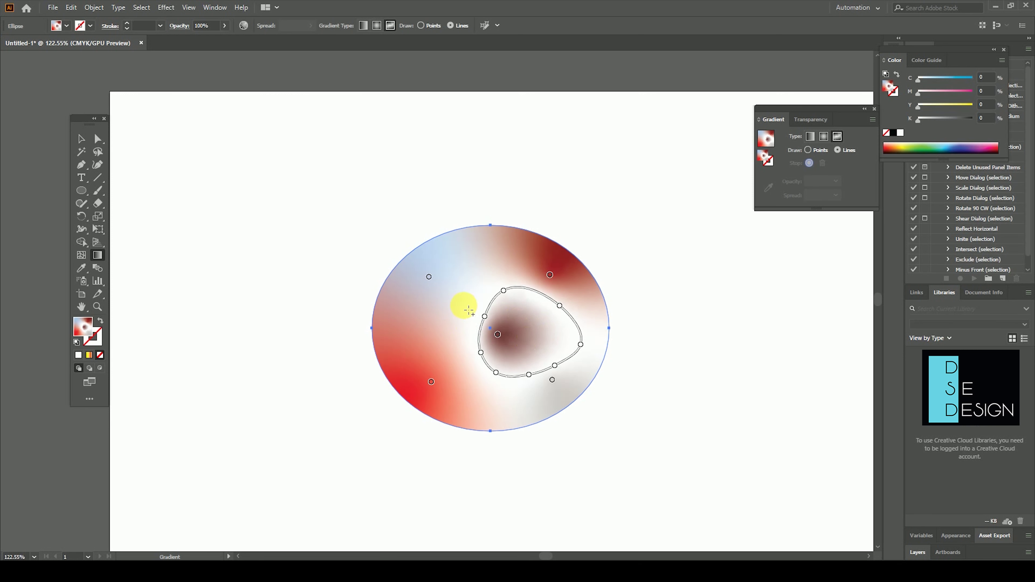
Step: Reshape the freeform loop by adding and dragging stops, then deselect the ellipse
{"action": "left_click_drag", "start_coordinate": [484, 317], "coordinate": [453, 289]}
{"action": "left_click", "coordinate": [480, 351]}
{"action": "mouse_move", "coordinate": [479, 349]}
{"action": "left_mouse_down"}
{"action": "mouse_move", "coordinate": [449, 370]}
{"action": "mouse_move", "coordinate": [489, 409]}
{"action": "left_mouse_up"}
{"action": "left_click_drag", "start_coordinate": [530, 375], "coordinate": [535, 403]}
{"action": "mouse_move", "coordinate": [556, 366]}
{"action": "left_mouse_down"}
{"action": "mouse_move", "coordinate": [575, 375]}
{"action": "mouse_move", "coordinate": [615, 317]}
{"action": "mouse_move", "coordinate": [570, 274]}
{"action": "left_mouse_up"}
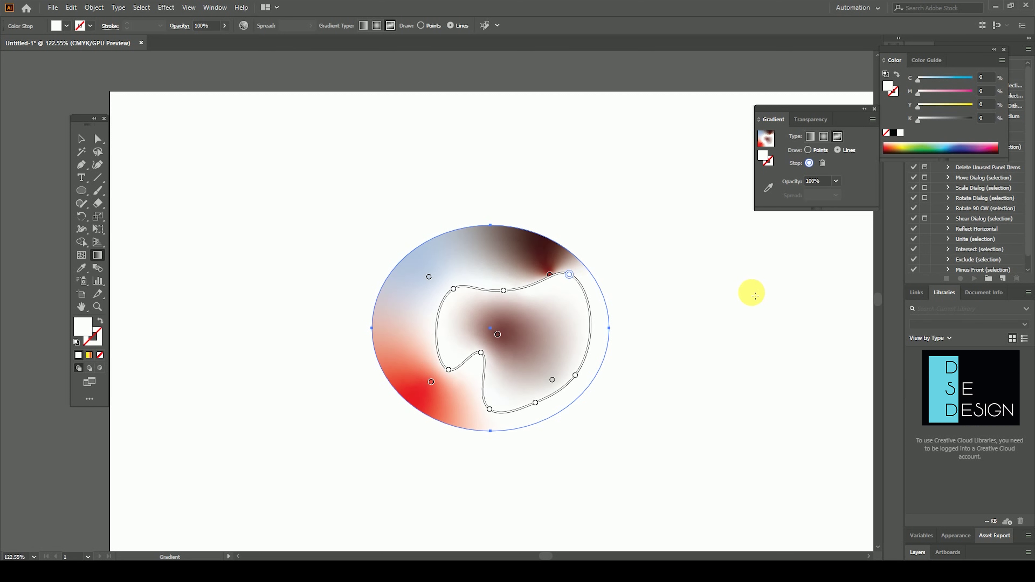
{"action": "left_click", "coordinate": [81, 139]}
{"action": "left_click", "coordinate": [684, 306]}
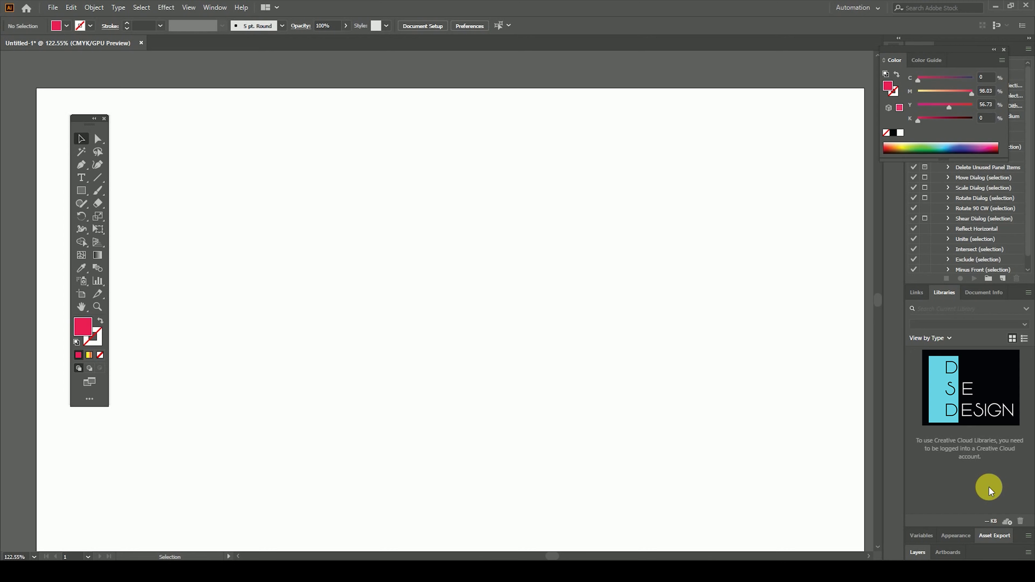
Step: Draw a 3.09 in pink circle on the artboard
{"action": "left_click", "coordinate": [82, 191]}
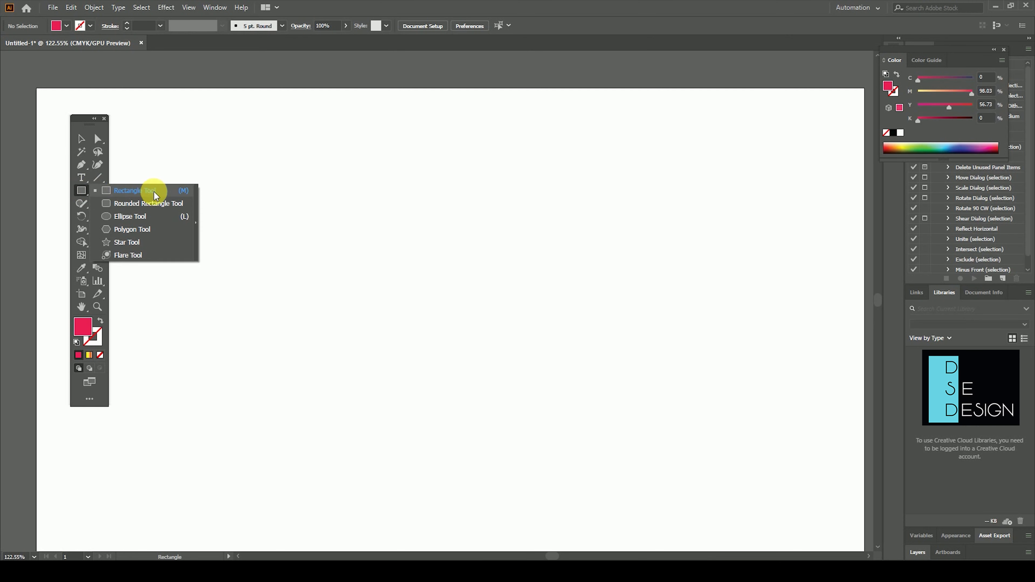
{"action": "left_click_drag", "start_coordinate": [83, 193], "coordinate": [166, 215]}
{"action": "left_click_drag", "start_coordinate": [246, 179], "coordinate": [358, 286]}
{"action": "left_click", "coordinate": [83, 140]}
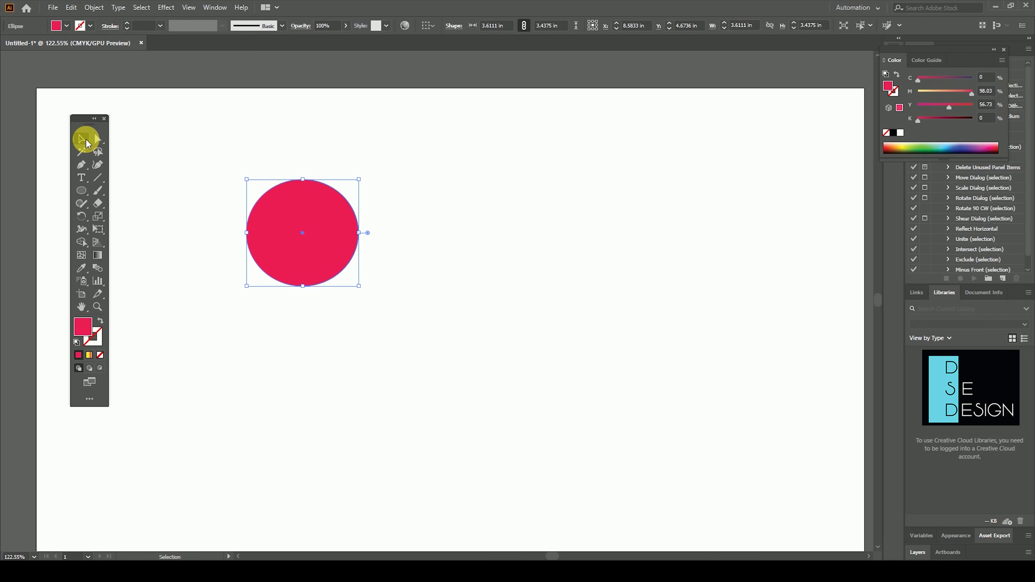
{"action": "left_click", "coordinate": [637, 363]}
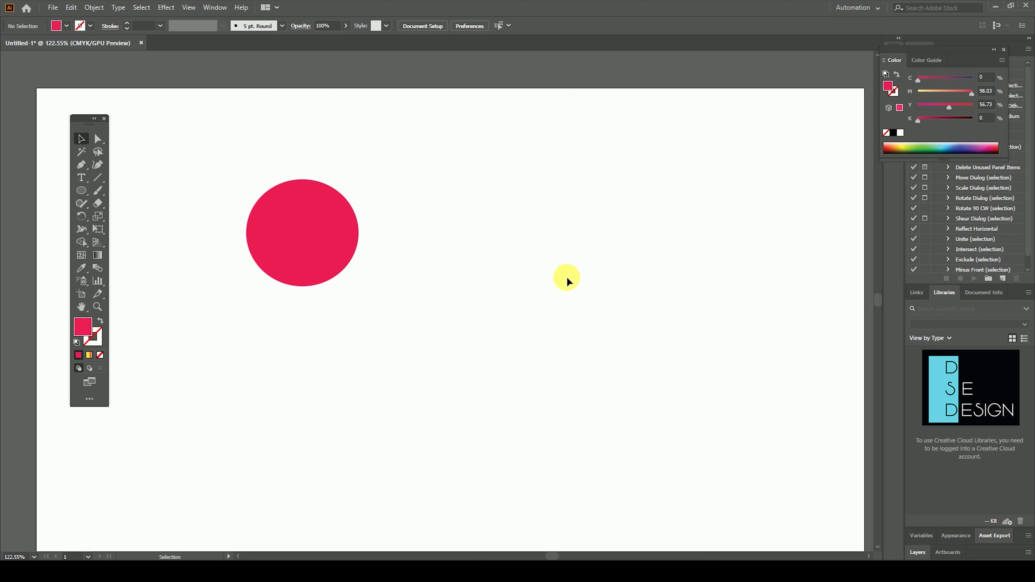
Step: Place the paint-covered hands photo right of the circle, then select the circle
{"action": "left_click_drag", "start_coordinate": [605, 319], "coordinate": [463, 301]}
{"action": "mouse_move", "coordinate": [793, 324]}
{"action": "left_mouse_down"}
{"action": "mouse_move", "coordinate": [433, 277]}
{"action": "mouse_move", "coordinate": [665, 247]}
{"action": "left_mouse_up"}
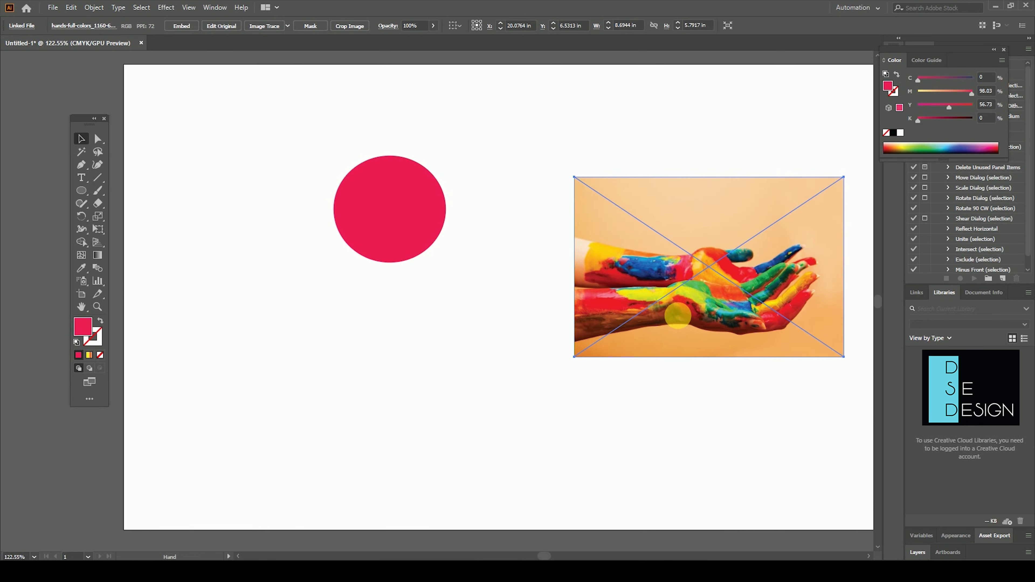
{"action": "left_click", "coordinate": [640, 186]}
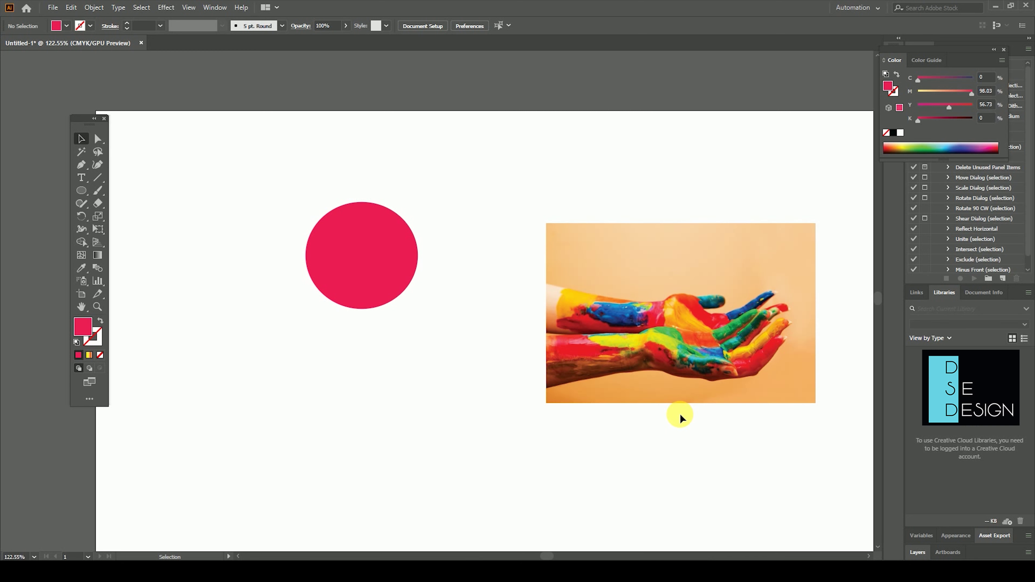
{"action": "left_click", "coordinate": [388, 267]}
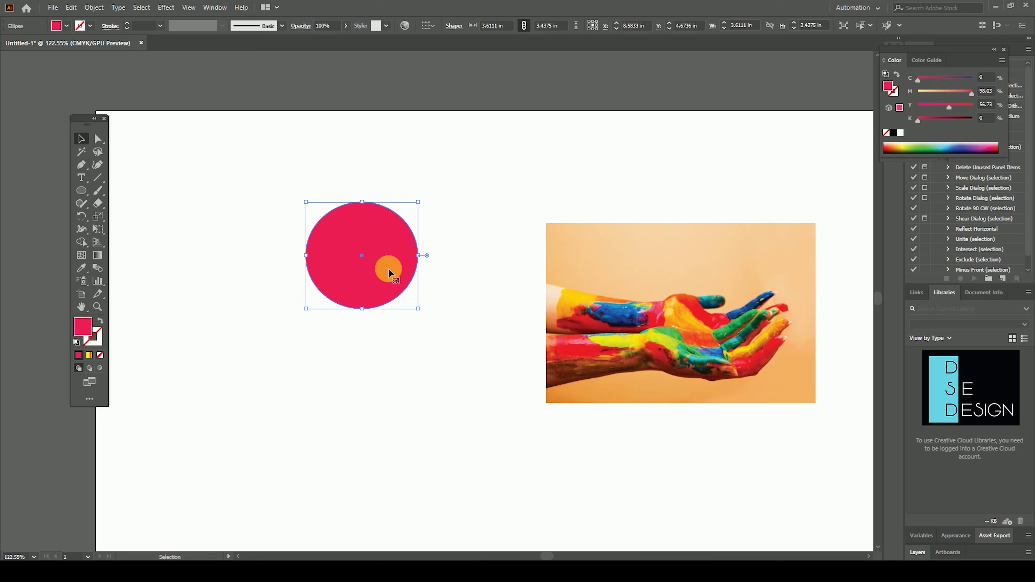
Step: Recolour the circle with eyedropper samples of blue, reds, green, orange, cyan and gold from the photo
{"action": "left_click", "coordinate": [81, 268]}
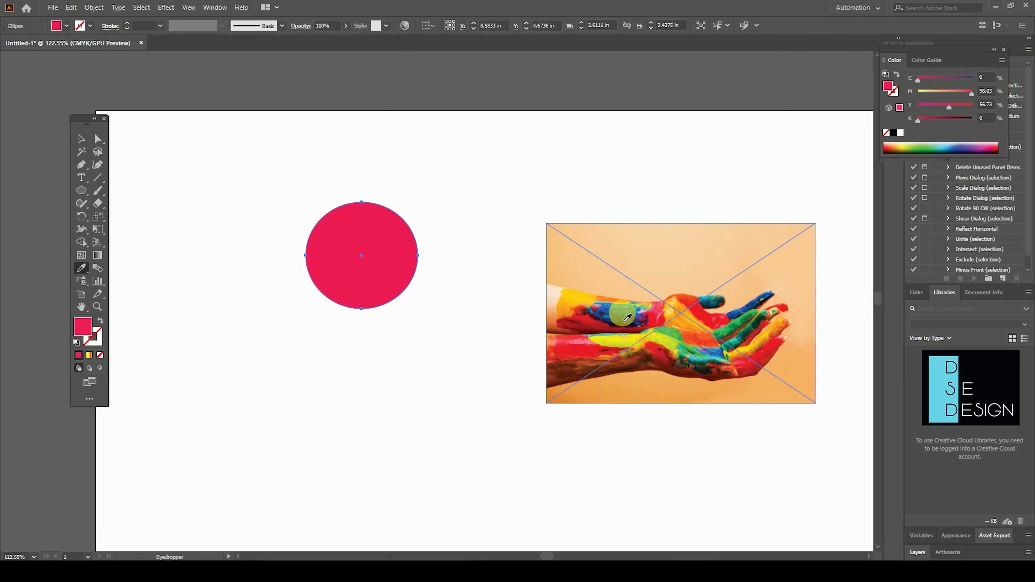
{"action": "left_click", "coordinate": [624, 320]}
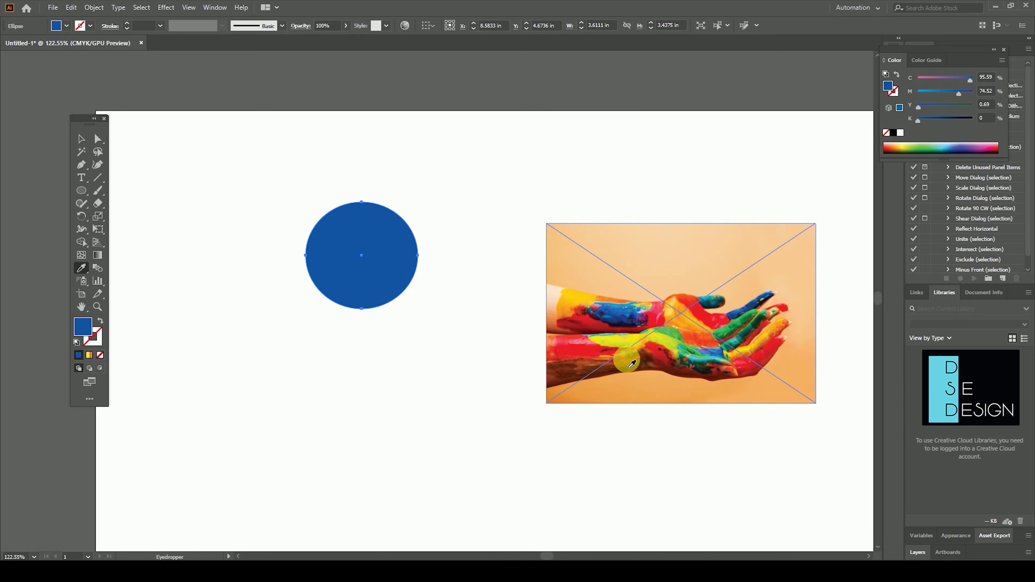
{"action": "left_click", "coordinate": [586, 356]}
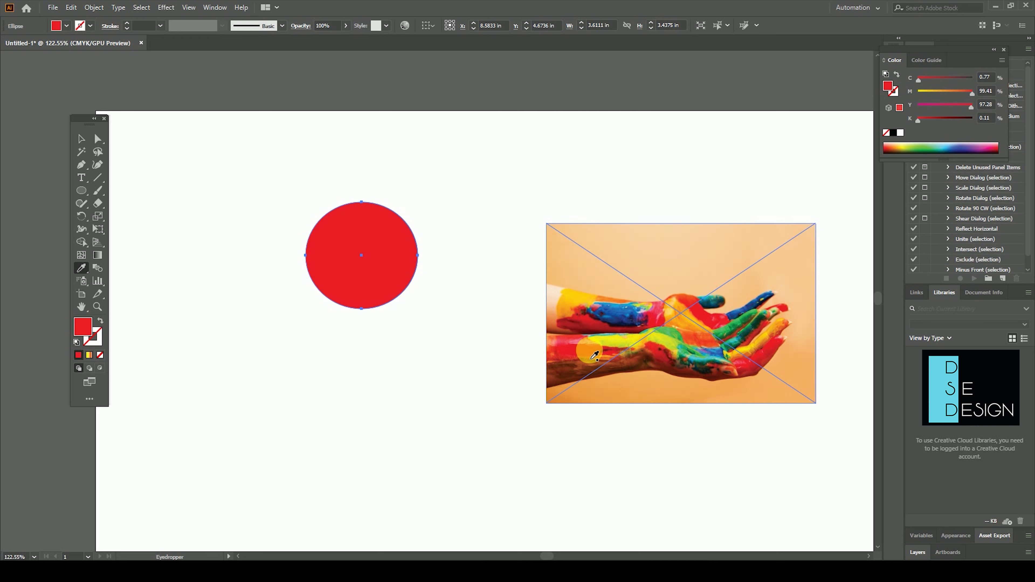
{"action": "left_click", "coordinate": [566, 342]}
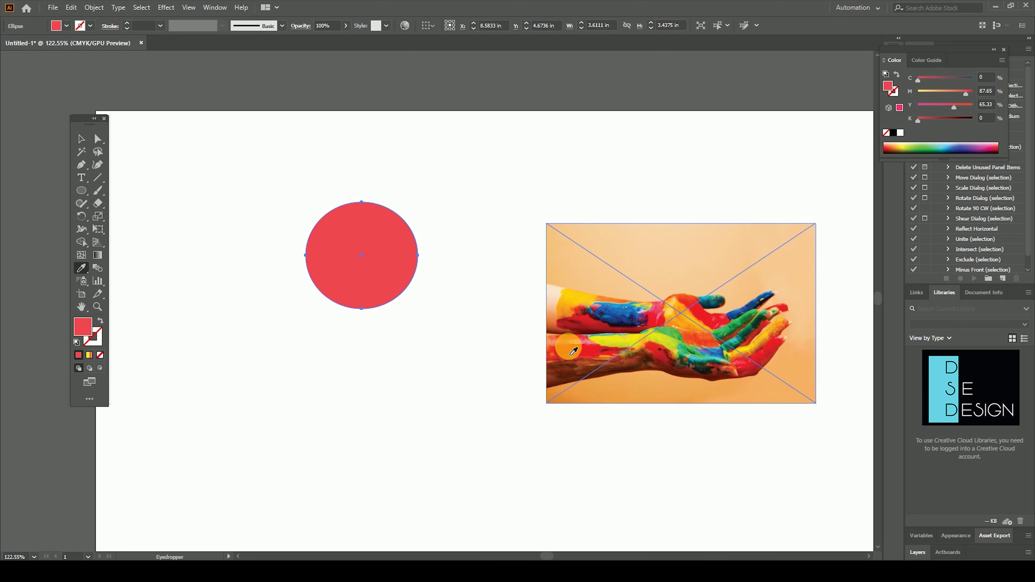
{"action": "left_click", "coordinate": [584, 353]}
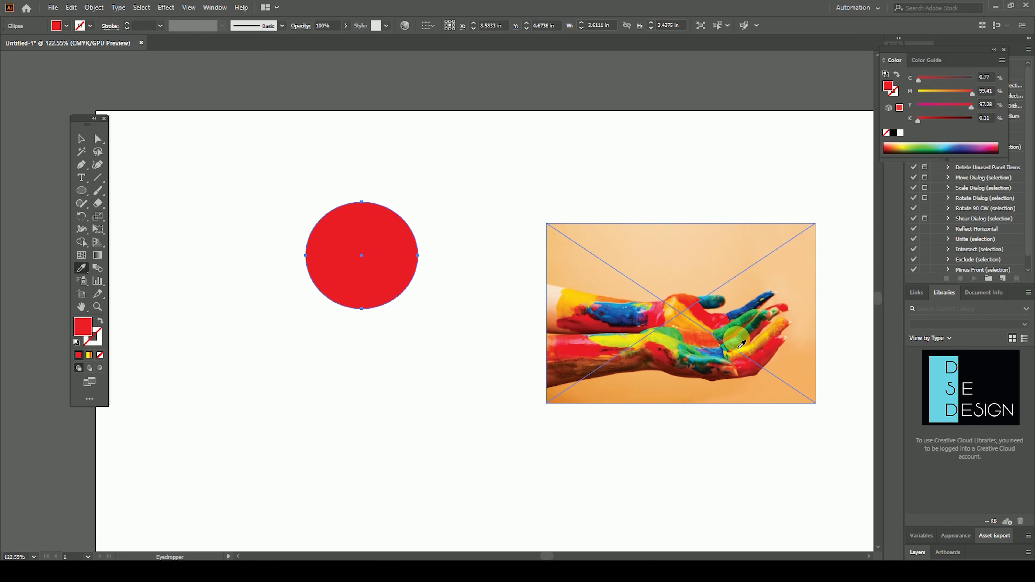
{"action": "left_click", "coordinate": [735, 327]}
{"action": "left_click", "coordinate": [770, 342], "text": "shift"}
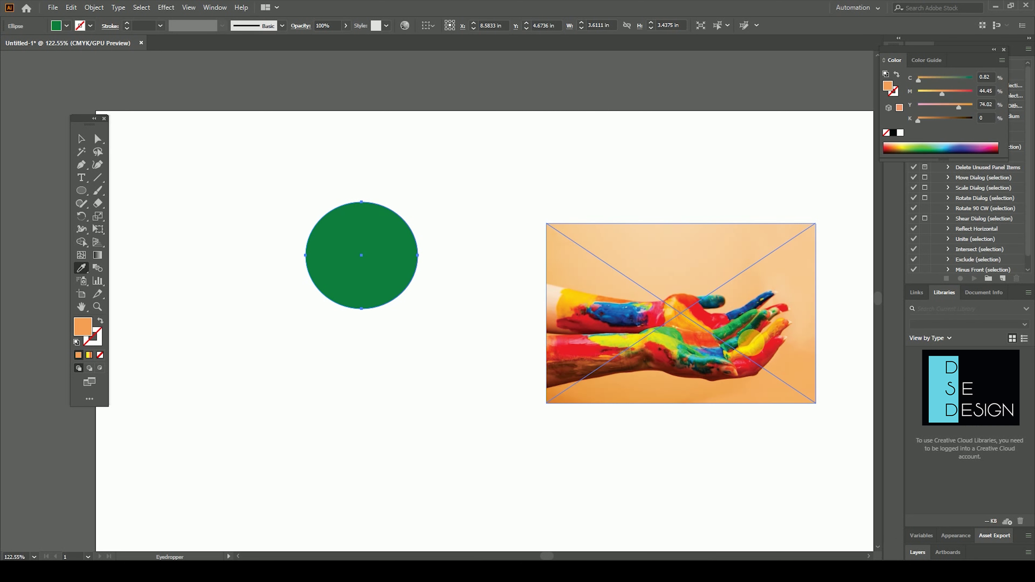
{"action": "left_click", "coordinate": [745, 363]}
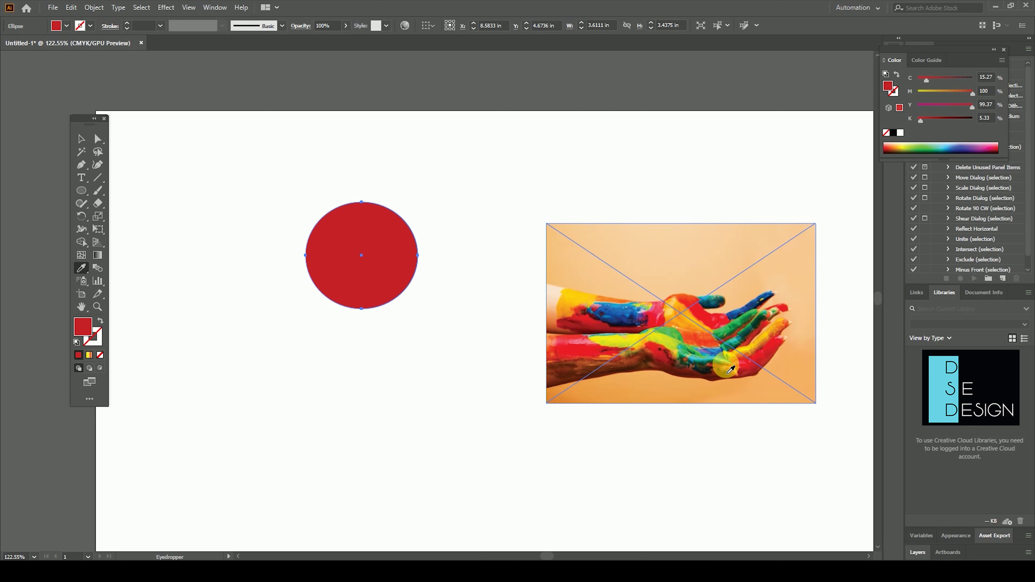
{"action": "left_click", "coordinate": [713, 364]}
{"action": "left_click", "coordinate": [662, 353]}
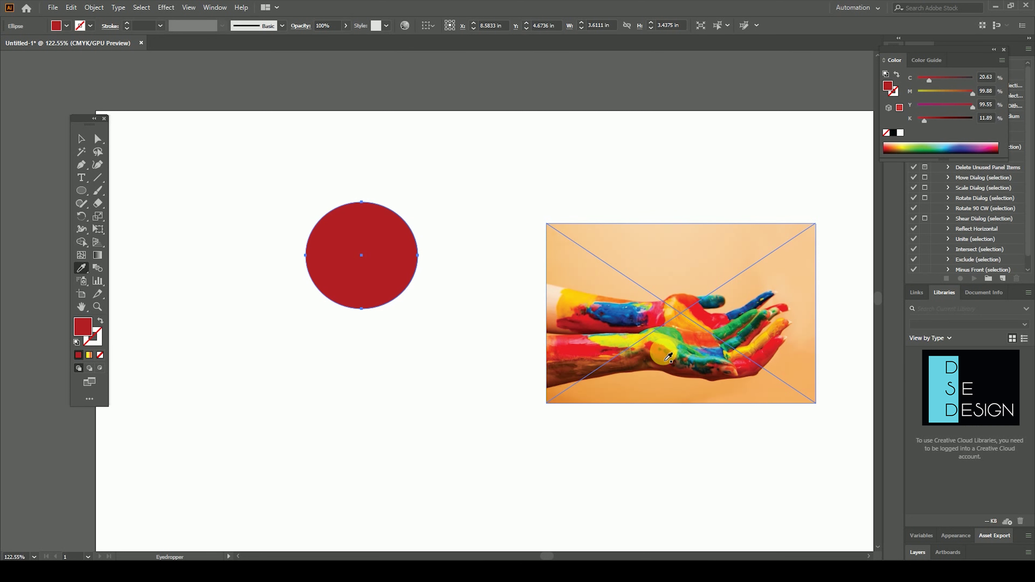
{"action": "left_click", "coordinate": [631, 355]}
{"action": "left_click", "coordinate": [599, 353]}
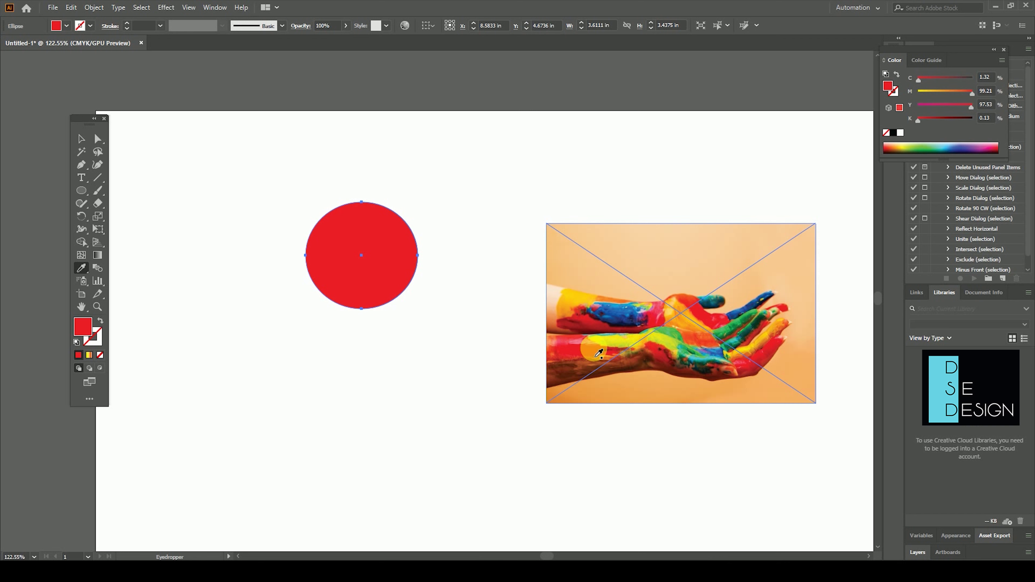
{"action": "left_click", "coordinate": [615, 313]}
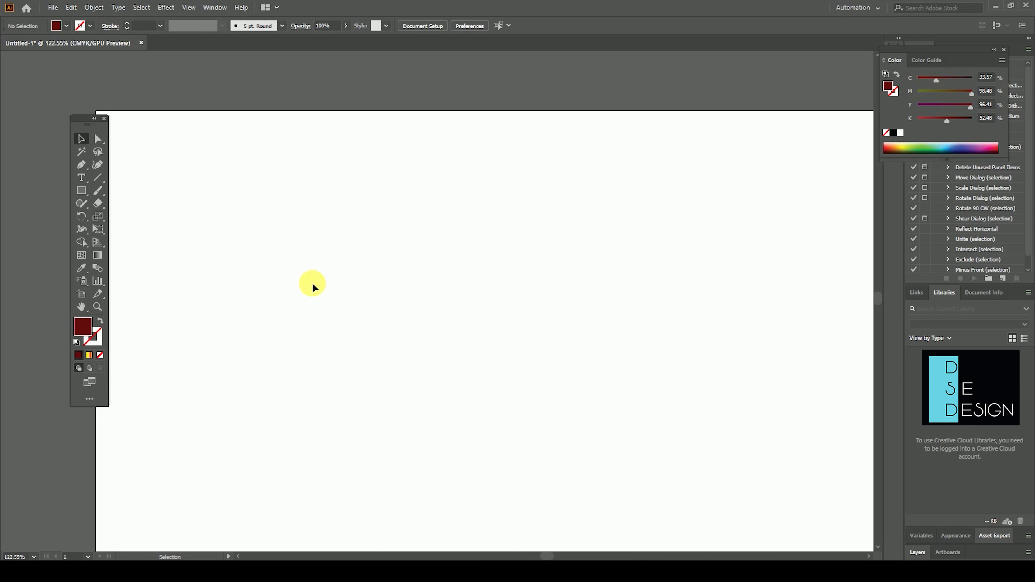
Step: Draw a large dark red circle and a tall rectangle to its right
{"action": "mouse_move", "coordinate": [81, 190]}
{"action": "left_mouse_down"}
{"action": "mouse_move", "coordinate": [142, 210]}
{"action": "mouse_move", "coordinate": [130, 216]}
{"action": "left_mouse_up"}
{"action": "left_click_drag", "start_coordinate": [226, 212], "coordinate": [405, 392]}
{"action": "left_click_drag", "start_coordinate": [83, 190], "coordinate": [141, 189]}
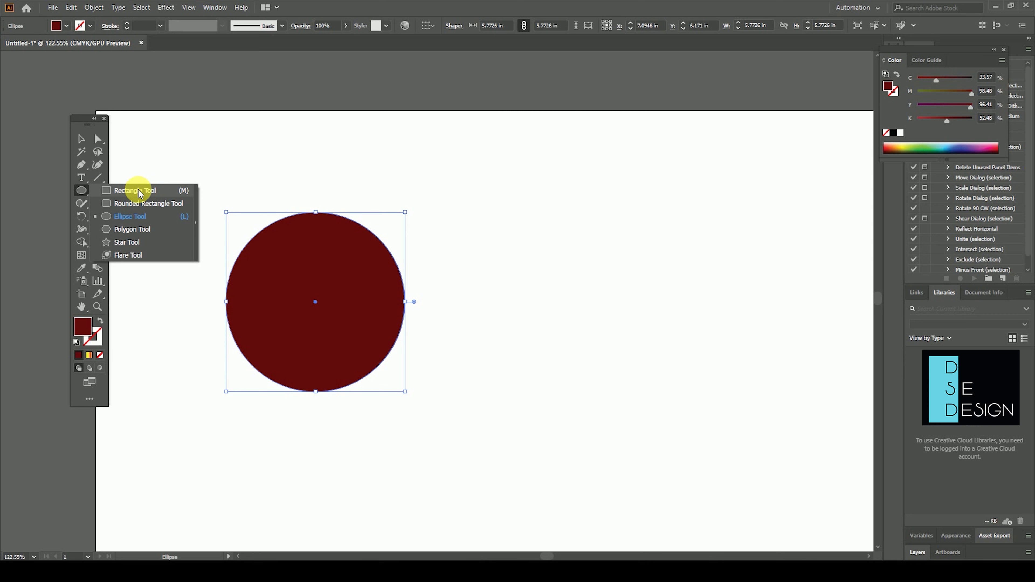
{"action": "mouse_move", "coordinate": [576, 159]}
{"action": "left_mouse_down"}
{"action": "mouse_move", "coordinate": [720, 498]}
{"action": "mouse_move", "coordinate": [698, 454]}
{"action": "left_mouse_up"}
Step: Select both shapes, then select only the rectangle
{"action": "left_click", "coordinate": [84, 136]}
{"action": "left_click", "coordinate": [347, 185]}
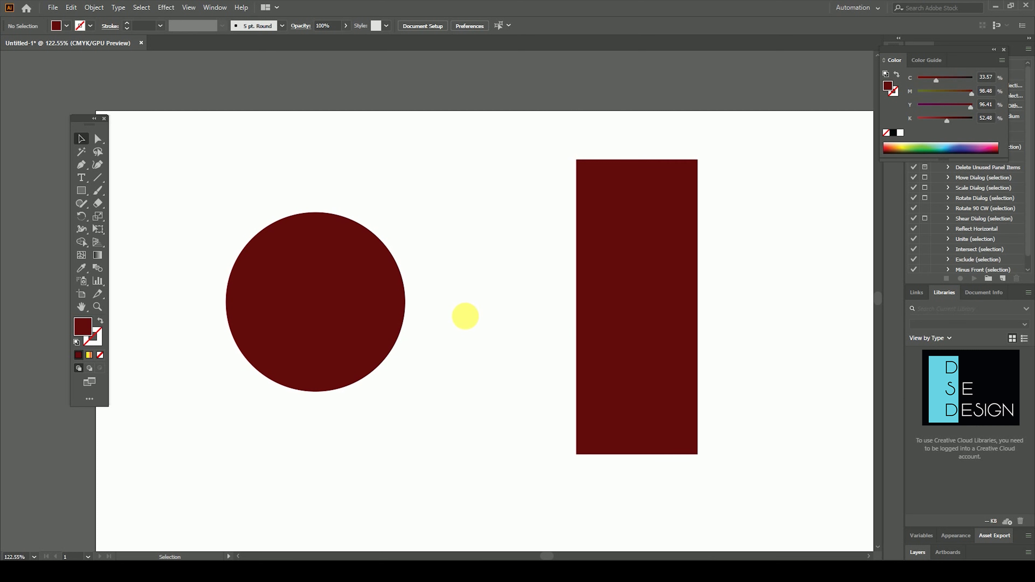
{"action": "left_click_drag", "start_coordinate": [305, 168], "coordinate": [403, 233]}
{"action": "left_click_drag", "start_coordinate": [550, 302], "coordinate": [765, 362]}
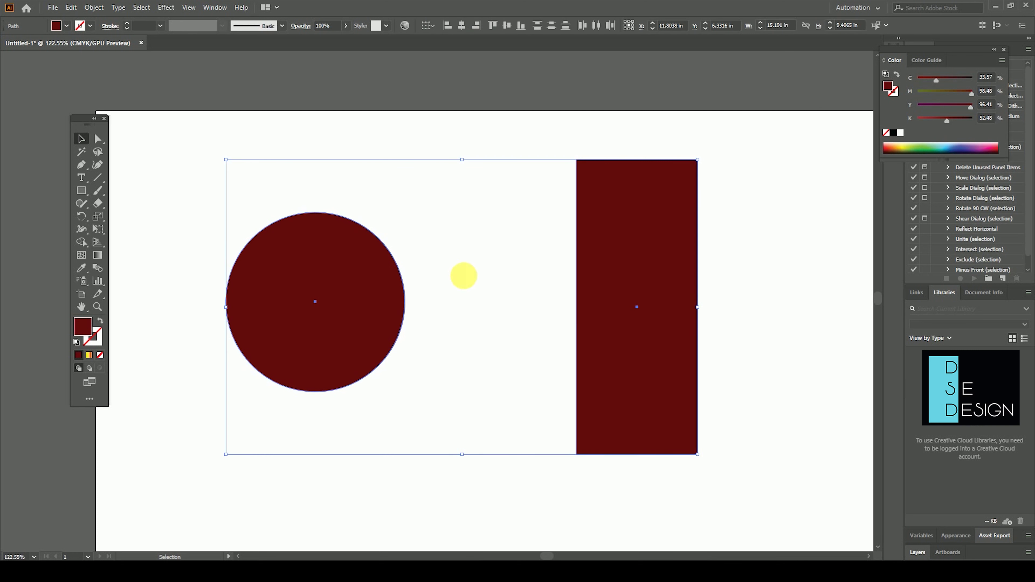
{"action": "left_click", "coordinate": [770, 300]}
{"action": "left_click_drag", "start_coordinate": [738, 211], "coordinate": [696, 209]}
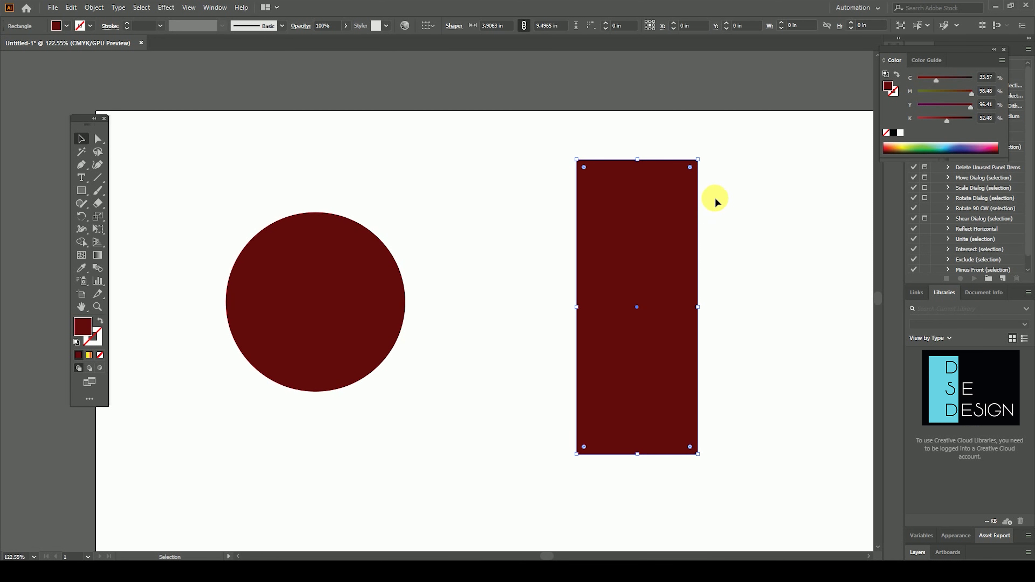
{"action": "left_click", "coordinate": [188, 7]}
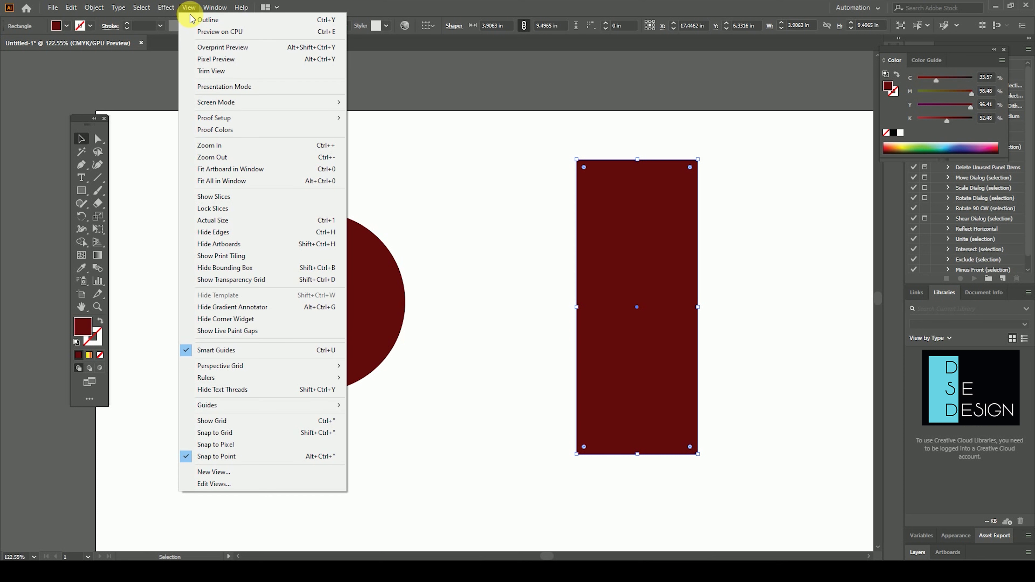
{"action": "mouse_move", "coordinate": [207, 378]}
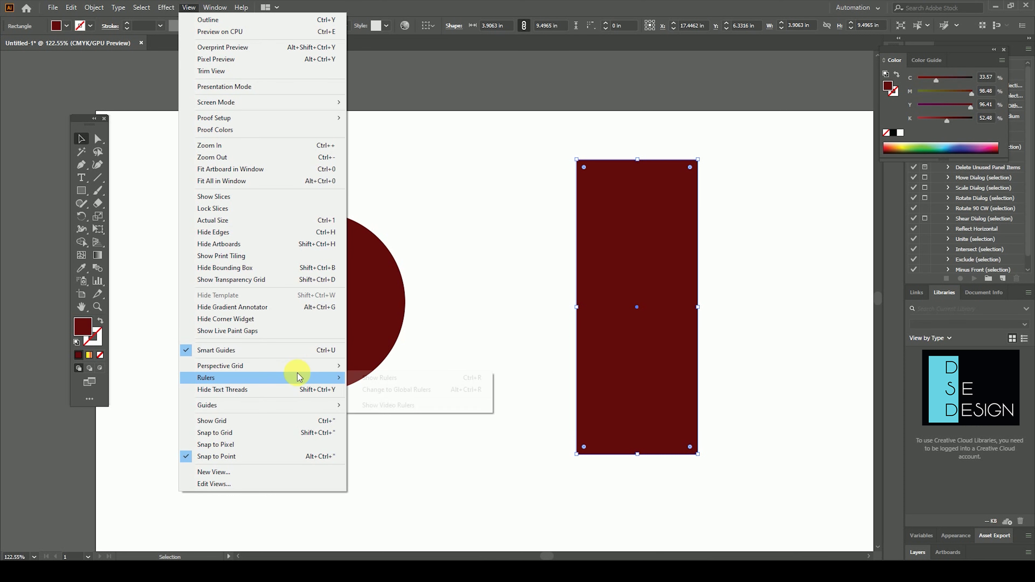
Step: Show rulers in inches and select both the circle and rectangle
{"action": "left_click", "coordinate": [410, 377]}
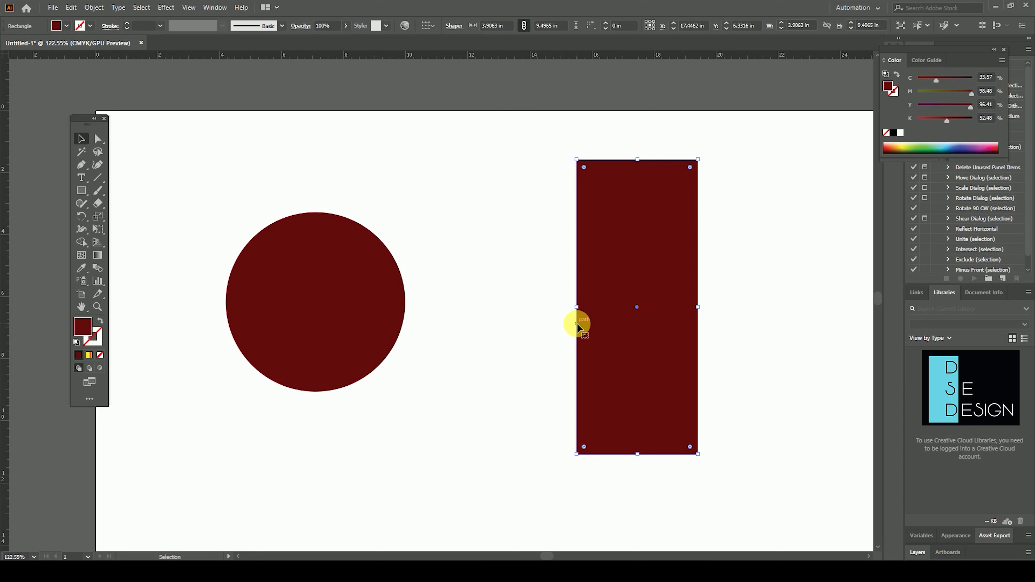
{"action": "right_click", "coordinate": [494, 57]}
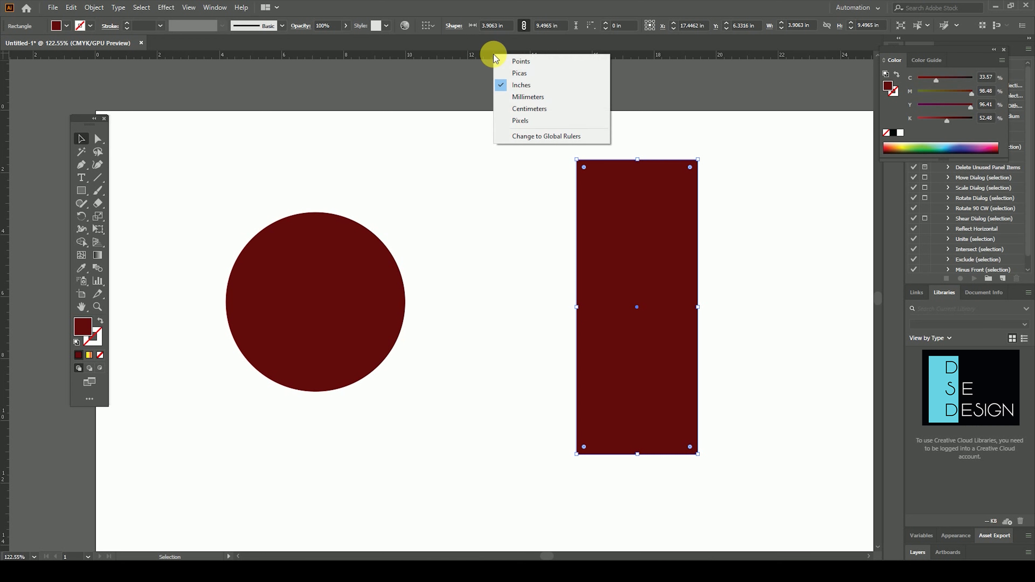
{"action": "right_click", "coordinate": [471, 56]}
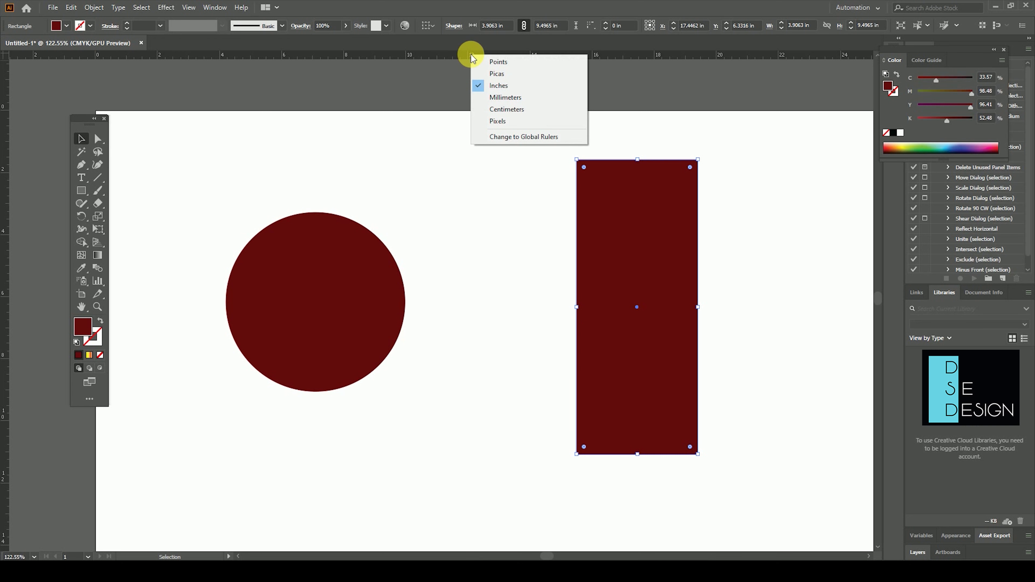
{"action": "left_click", "coordinate": [523, 86]}
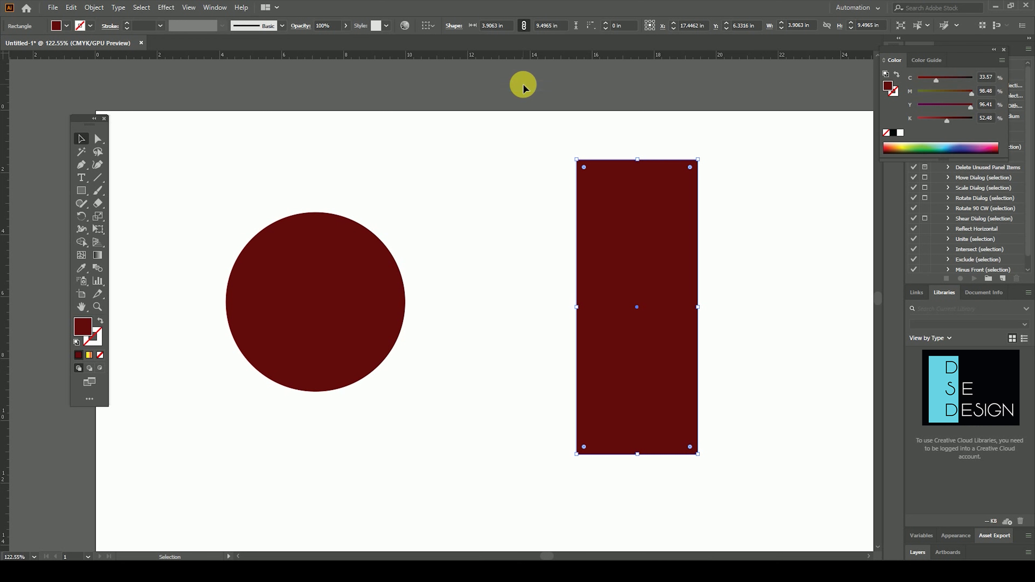
{"action": "left_click_drag", "start_coordinate": [285, 169], "coordinate": [646, 365]}
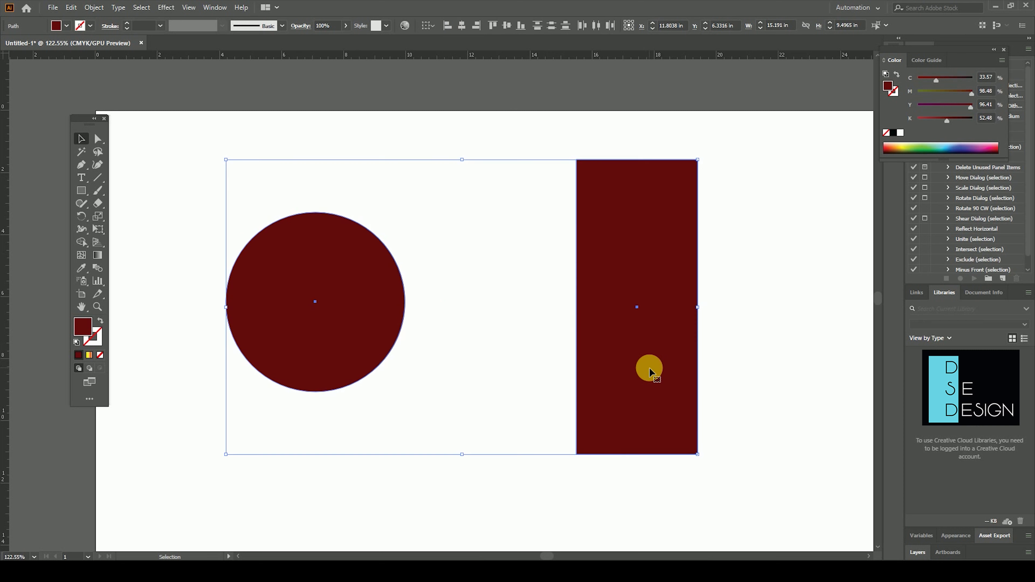
Step: With the Measure tool, measure from the circle's right edge to the rectangle's corners (about 10.66 in)
{"action": "left_click_drag", "start_coordinate": [82, 268], "coordinate": [152, 282]}
{"action": "left_click", "coordinate": [151, 281]}
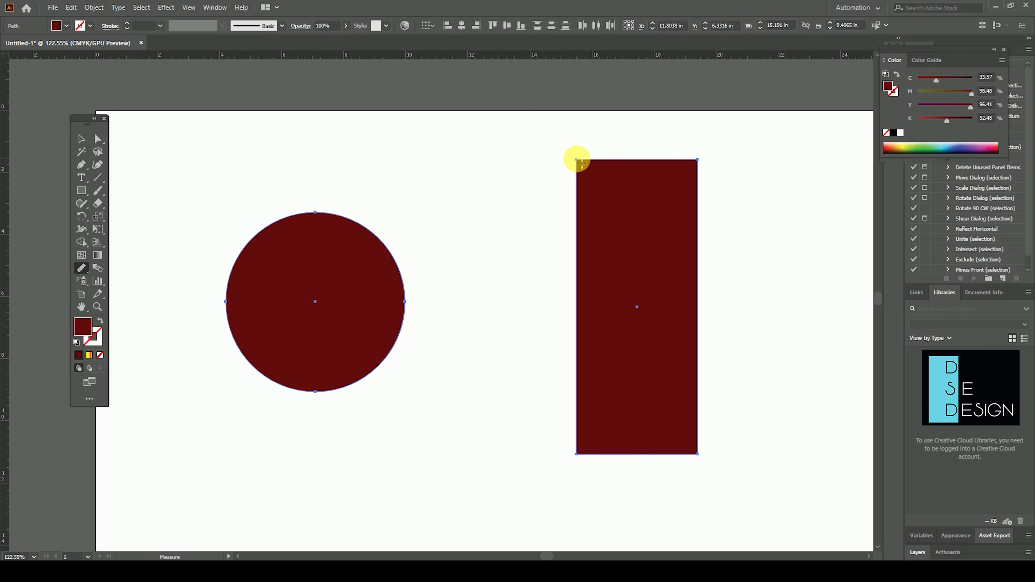
{"action": "mouse_move", "coordinate": [404, 301]}
{"action": "left_mouse_down"}
{"action": "mouse_move", "coordinate": [581, 163]}
{"action": "mouse_move", "coordinate": [576, 95]}
{"action": "mouse_move", "coordinate": [577, 159]}
{"action": "left_mouse_up"}
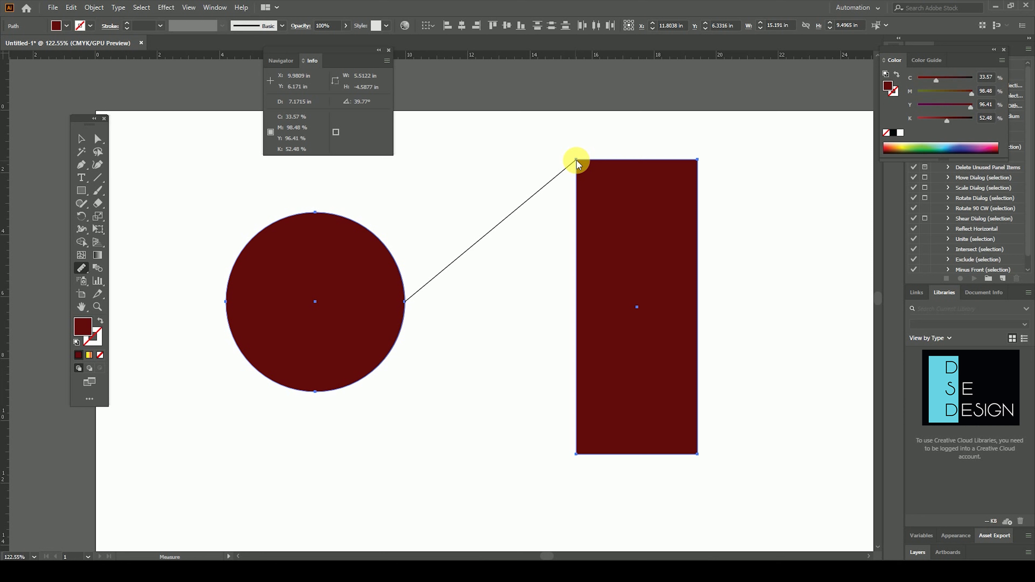
{"action": "mouse_move", "coordinate": [576, 160]}
{"action": "left_mouse_down"}
{"action": "mouse_move", "coordinate": [362, 106]}
{"action": "mouse_move", "coordinate": [577, 159]}
{"action": "left_mouse_up"}
{"action": "left_click_drag", "start_coordinate": [576, 160], "coordinate": [287, 78]}
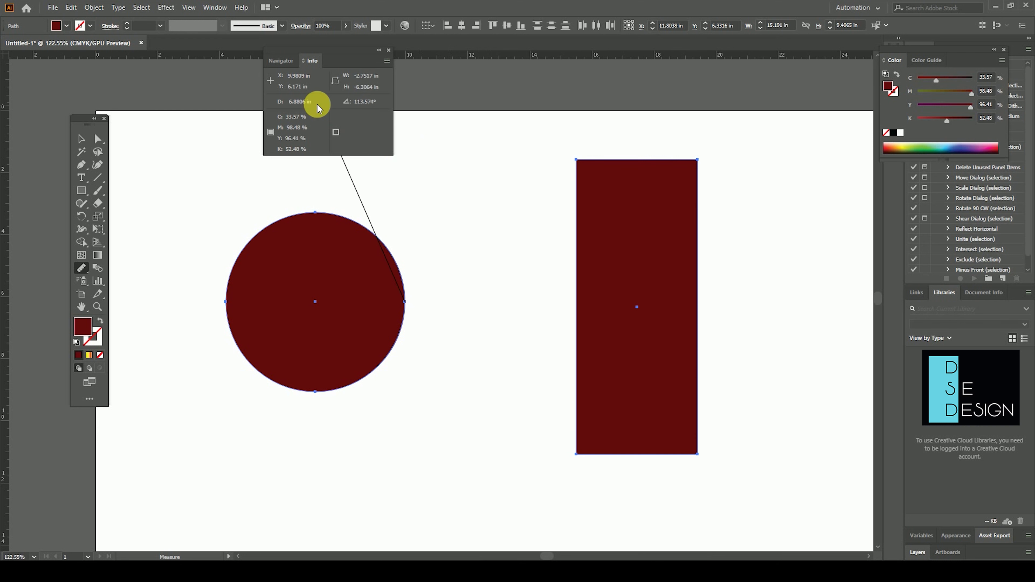
{"action": "mouse_move", "coordinate": [287, 82]}
{"action": "left_mouse_down"}
{"action": "mouse_move", "coordinate": [291, 93]}
{"action": "mouse_move", "coordinate": [346, 74]}
{"action": "mouse_move", "coordinate": [355, 95]}
{"action": "mouse_move", "coordinate": [347, 69]}
{"action": "mouse_move", "coordinate": [289, 127]}
{"action": "mouse_move", "coordinate": [323, 70]}
{"action": "mouse_move", "coordinate": [527, 181]}
{"action": "mouse_move", "coordinate": [576, 160]}
{"action": "mouse_move", "coordinate": [697, 458]}
{"action": "left_mouse_up"}
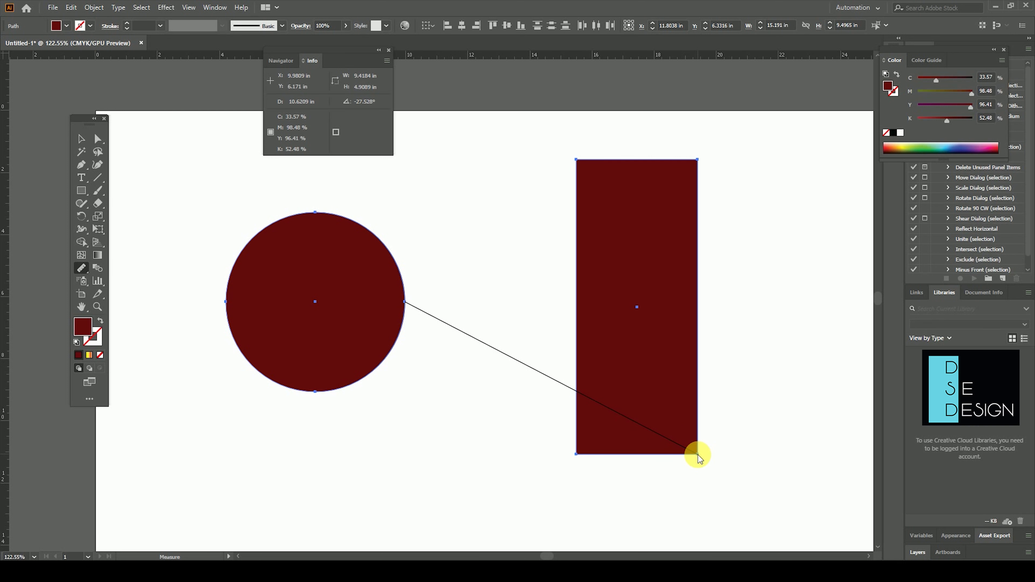
{"action": "mouse_move", "coordinate": [697, 455]}
{"action": "left_mouse_down"}
{"action": "mouse_move", "coordinate": [462, 141]}
{"action": "mouse_move", "coordinate": [369, 87]}
{"action": "mouse_move", "coordinate": [645, 317]}
{"action": "mouse_move", "coordinate": [701, 454]}
{"action": "left_mouse_up"}
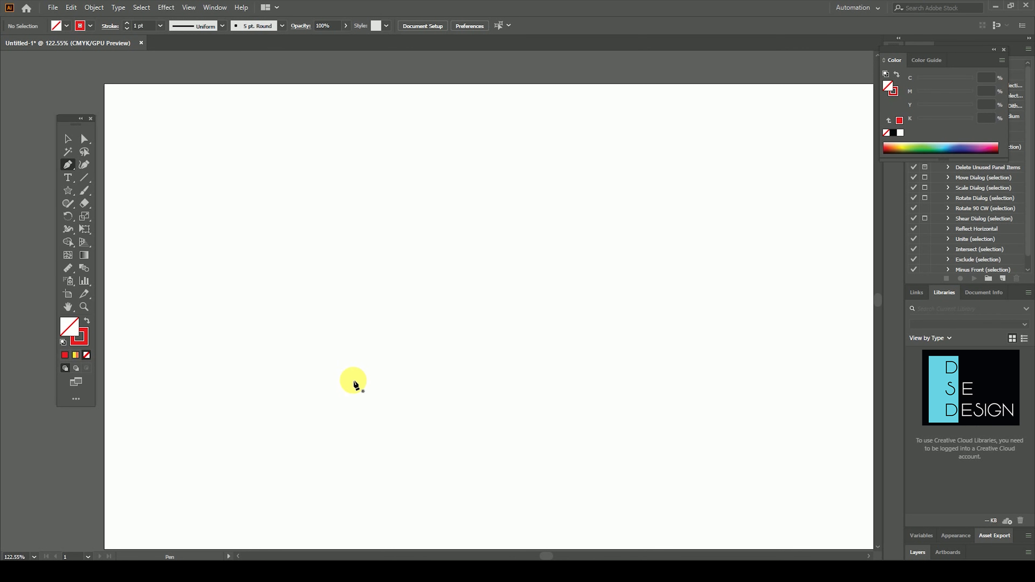
Step: Draw the red K-shaped open path with the Pen tool
{"action": "left_click", "coordinate": [353, 380]}
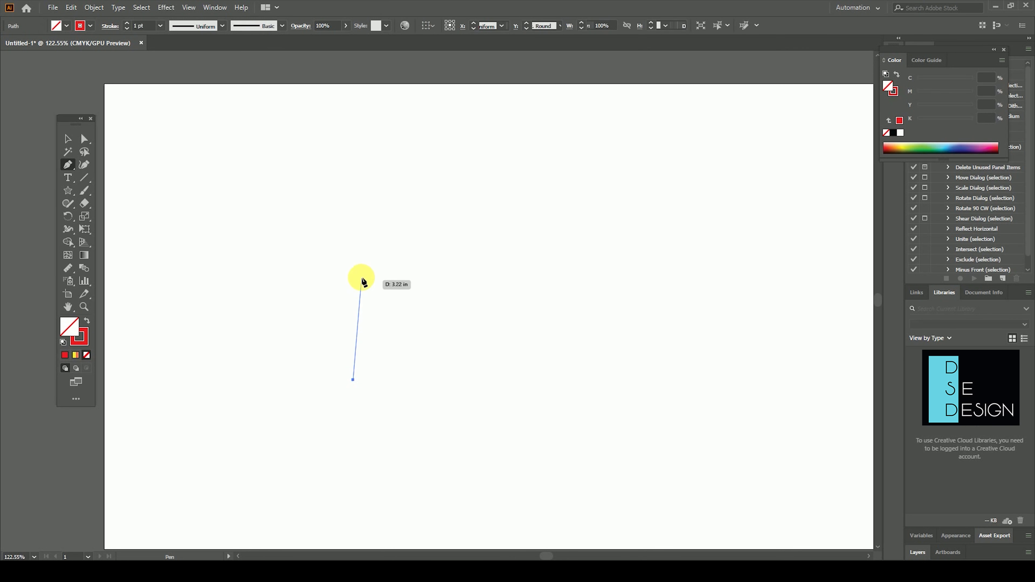
{"action": "left_click", "coordinate": [353, 256]}
{"action": "left_click", "coordinate": [457, 257]}
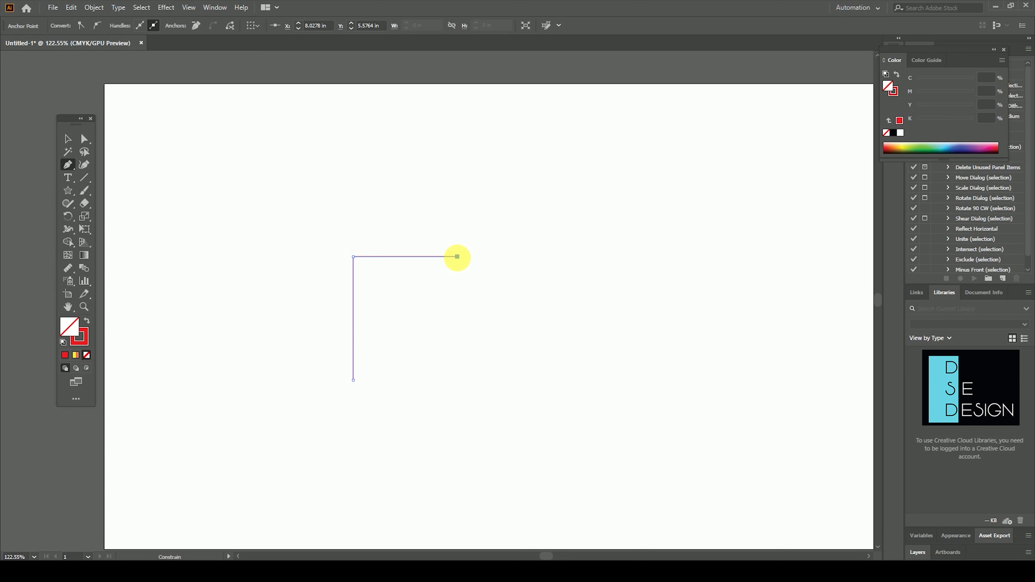
{"action": "left_click", "coordinate": [353, 324]}
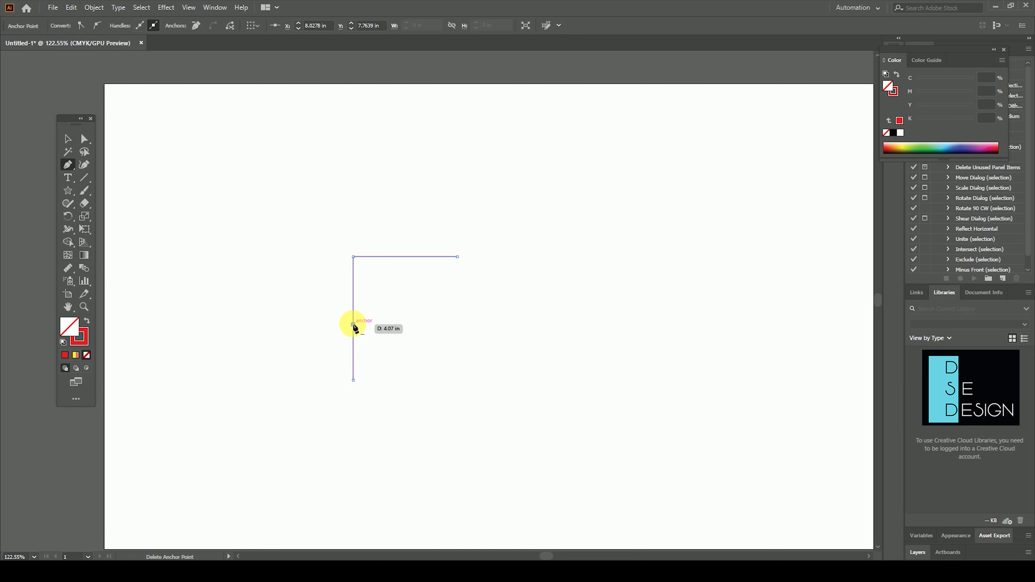
{"action": "left_click", "coordinate": [353, 325]}
{"action": "left_click", "coordinate": [605, 453]}
Step: Shift the K path down and left, then draw a 1.52 in circle at upper left
{"action": "left_click", "coordinate": [67, 143]}
{"action": "left_click_drag", "start_coordinate": [424, 279], "coordinate": [383, 319]}
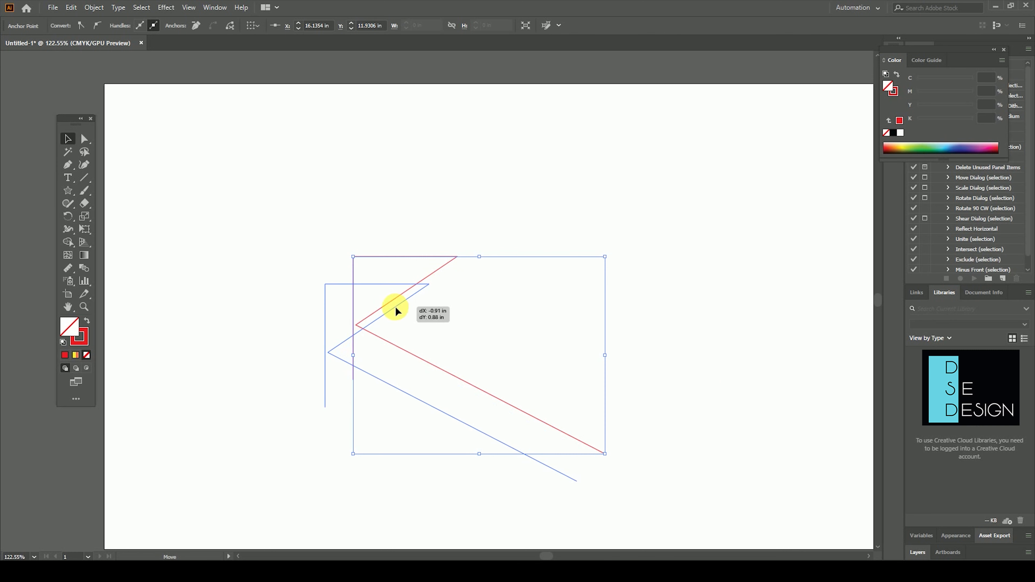
{"action": "left_click", "coordinate": [497, 225]}
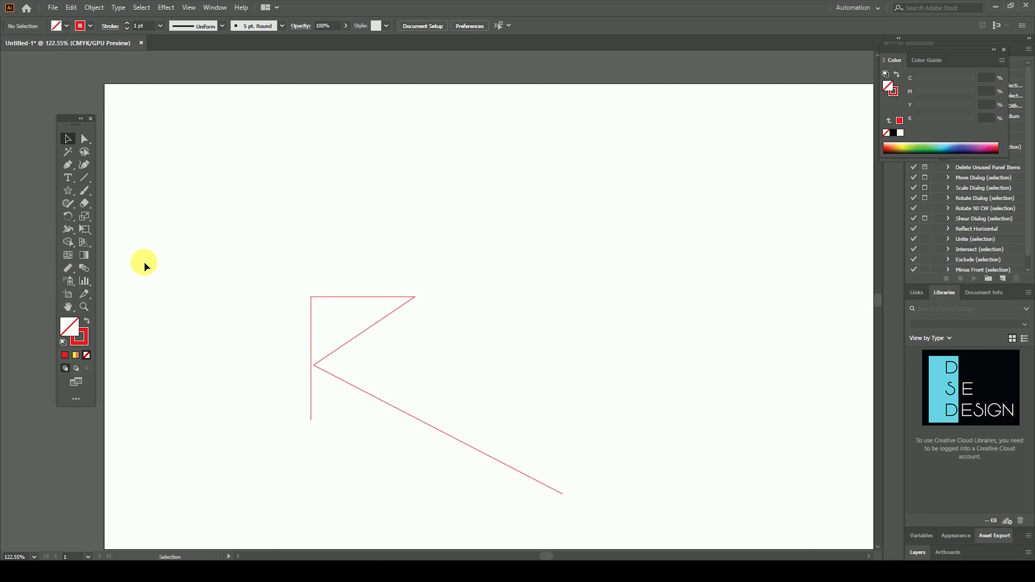
{"action": "left_click", "coordinate": [68, 191]}
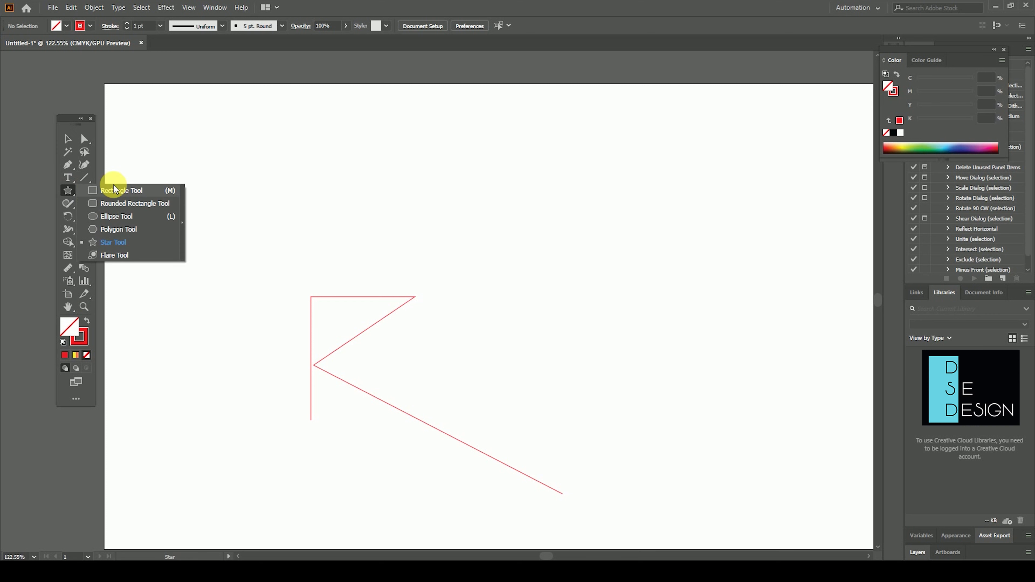
{"action": "left_click", "coordinate": [123, 213]}
{"action": "left_click_drag", "start_coordinate": [284, 159], "coordinate": [331, 204]}
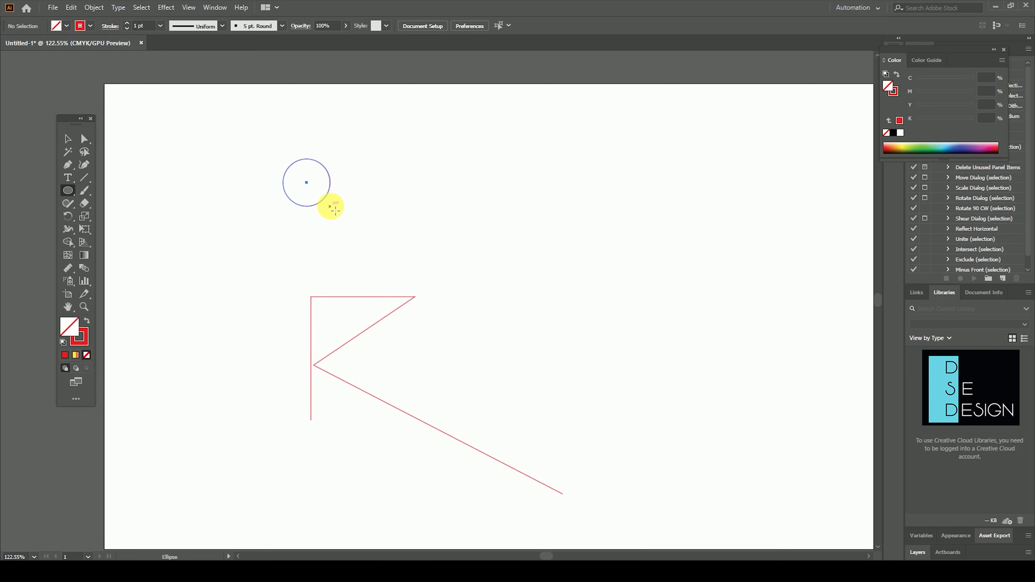
Step: Fill the circle with a light blue chosen in the Color Picker
{"action": "left_click", "coordinate": [87, 321]}
{"action": "double_click", "coordinate": [72, 331]}
{"action": "left_click_drag", "start_coordinate": [529, 284], "coordinate": [511, 213]}
{"action": "left_click", "coordinate": [508, 250]}
{"action": "left_click", "coordinate": [632, 217]}
{"action": "left_click", "coordinate": [458, 195]}
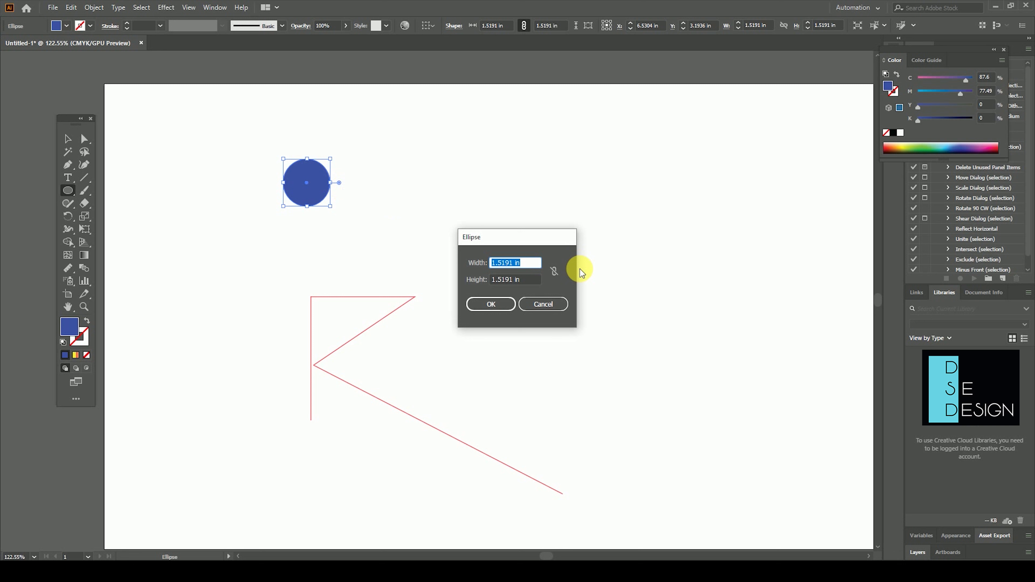
{"action": "left_click", "coordinate": [556, 303]}
Step: Copy the circle level to the far right and give the copy a green fill
{"action": "left_click", "coordinate": [68, 140]}
{"action": "left_click_drag", "start_coordinate": [316, 200], "coordinate": [669, 197]}
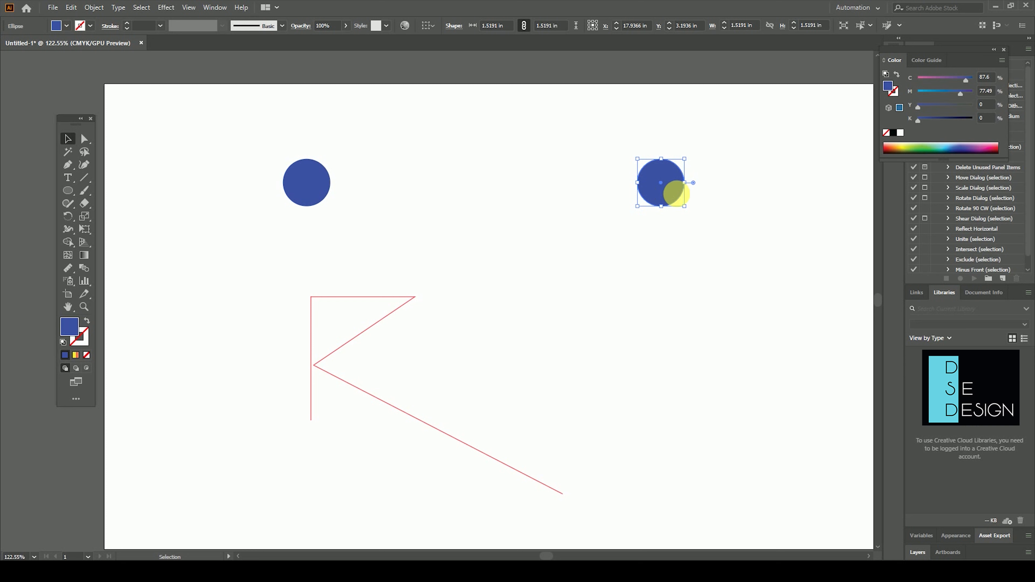
{"action": "double_click", "coordinate": [73, 329]}
{"action": "left_click", "coordinate": [534, 308]}
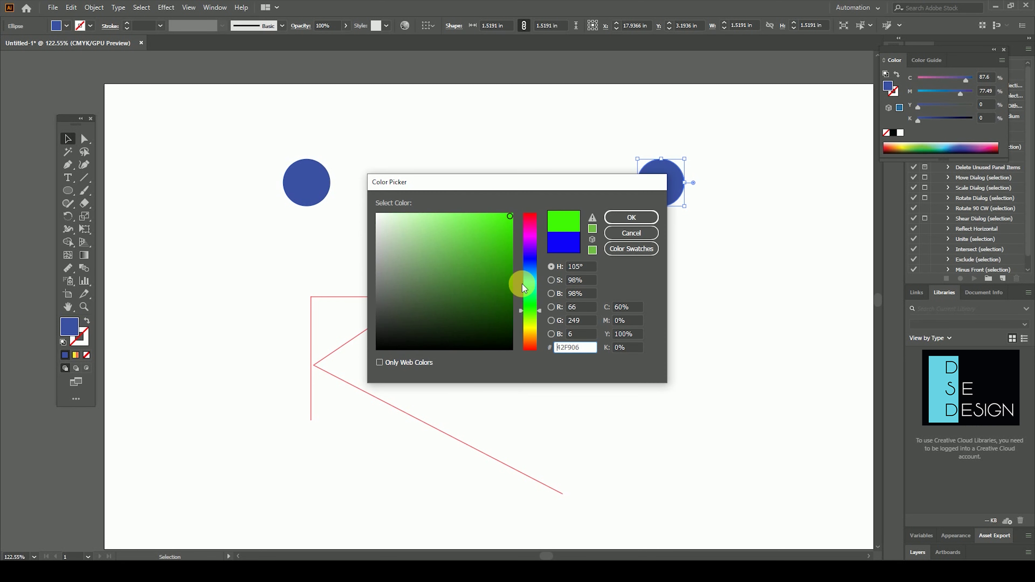
{"action": "left_click", "coordinate": [630, 218]}
{"action": "left_click", "coordinate": [516, 238]}
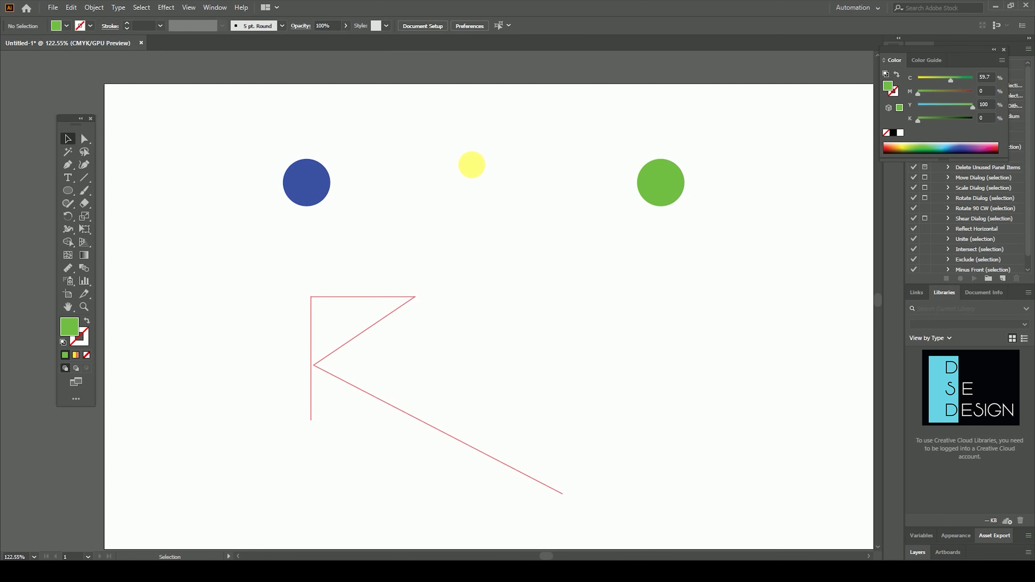
Step: Select both circles and blend the blue circle into the green one with the Blend tool
{"action": "left_click_drag", "start_coordinate": [243, 142], "coordinate": [752, 235]}
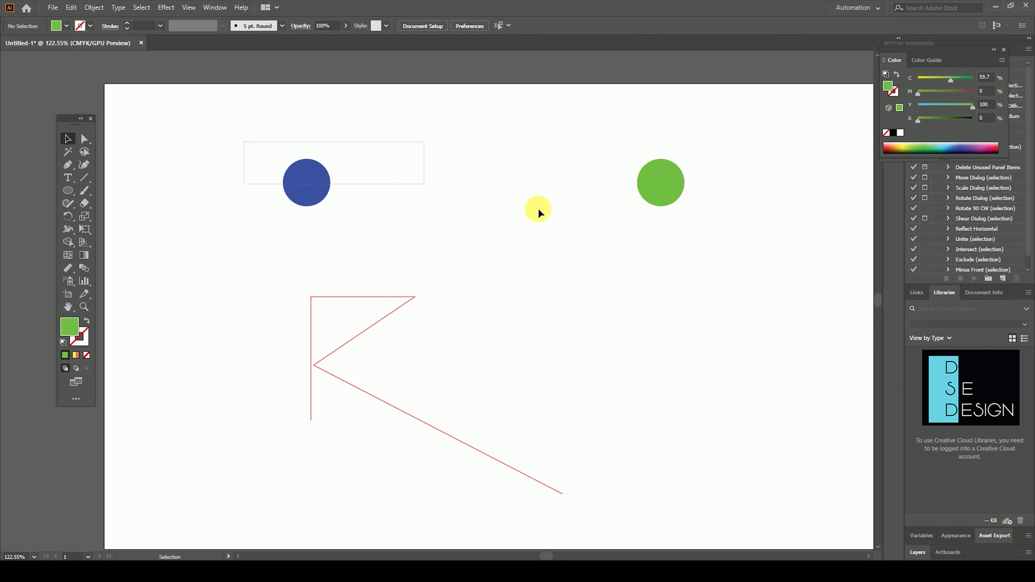
{"action": "left_click", "coordinate": [84, 268]}
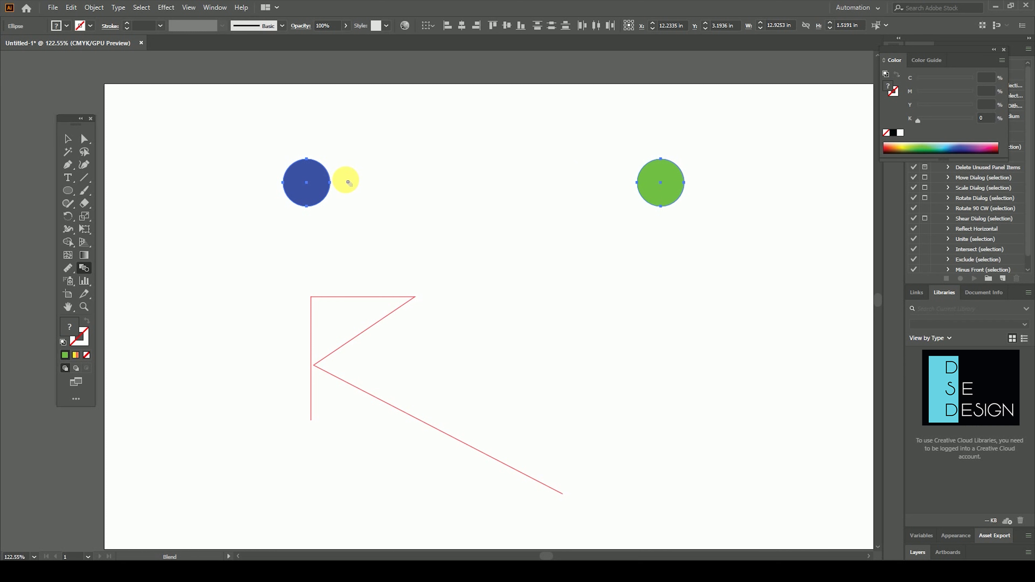
{"action": "left_click", "coordinate": [321, 181]}
{"action": "double_click", "coordinate": [68, 139]}
{"action": "left_click", "coordinate": [584, 369]}
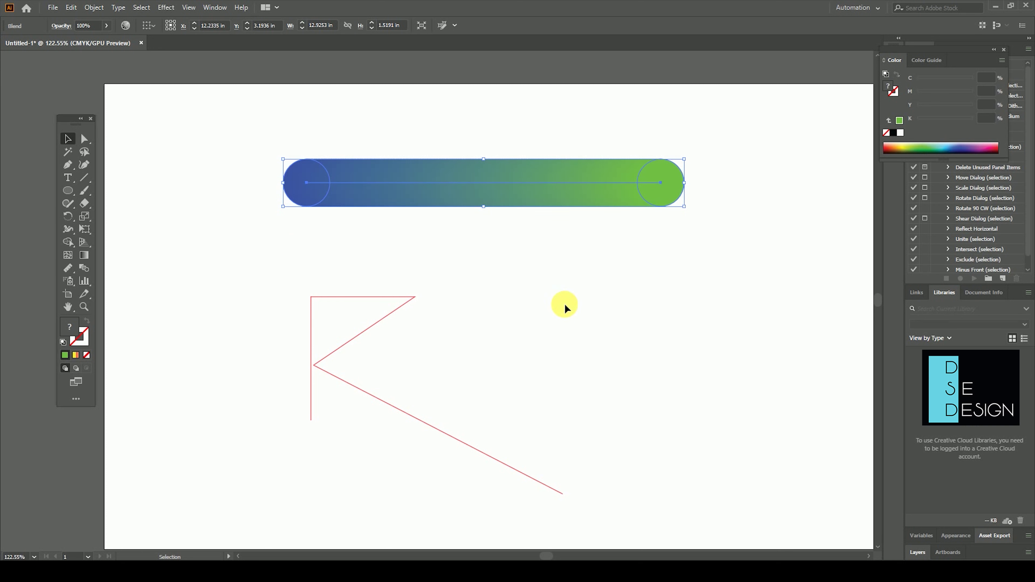
{"action": "left_click", "coordinate": [543, 253]}
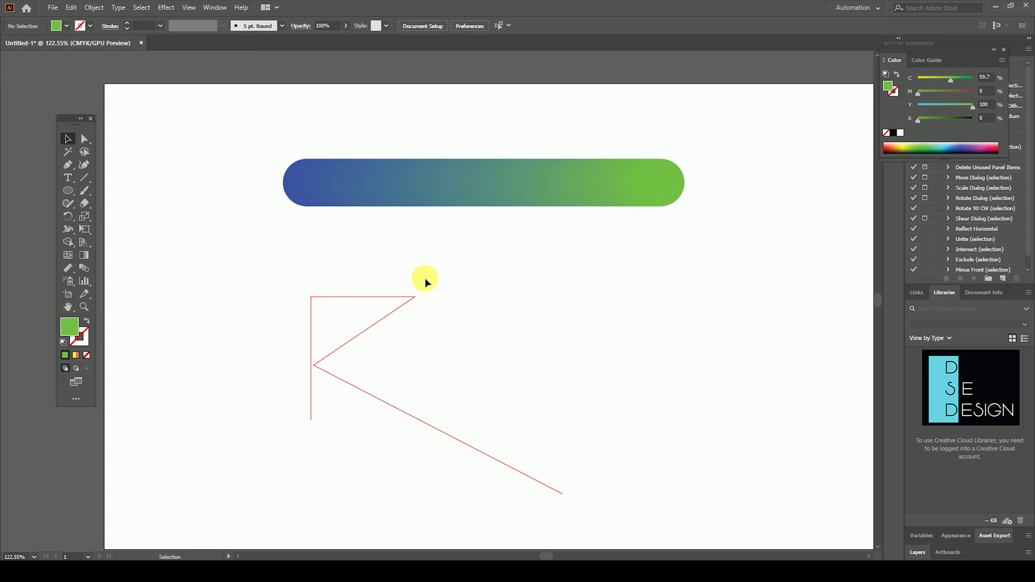
{"action": "left_click_drag", "start_coordinate": [173, 430], "coordinate": [534, 353]}
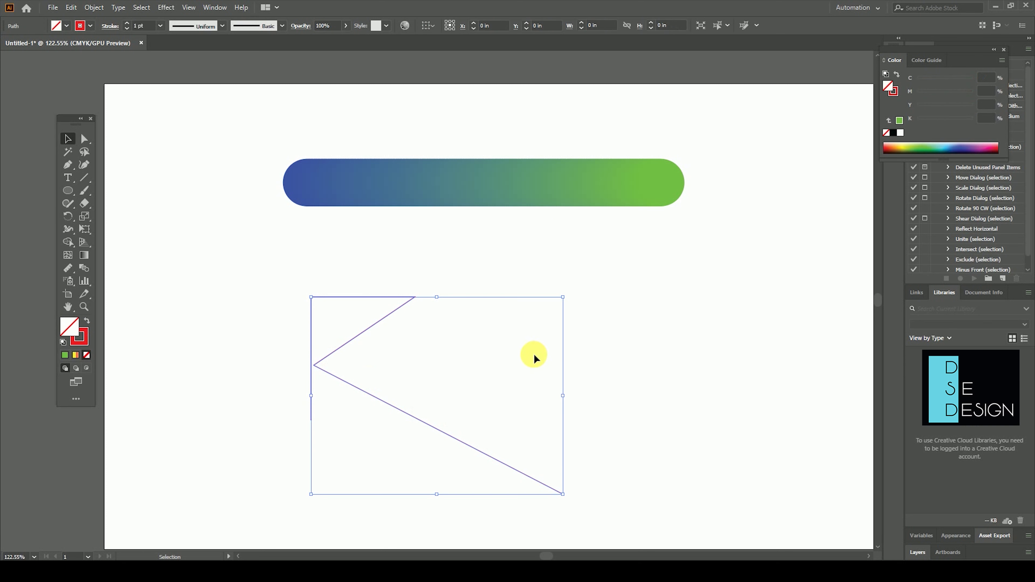
{"action": "left_click", "coordinate": [575, 286]}
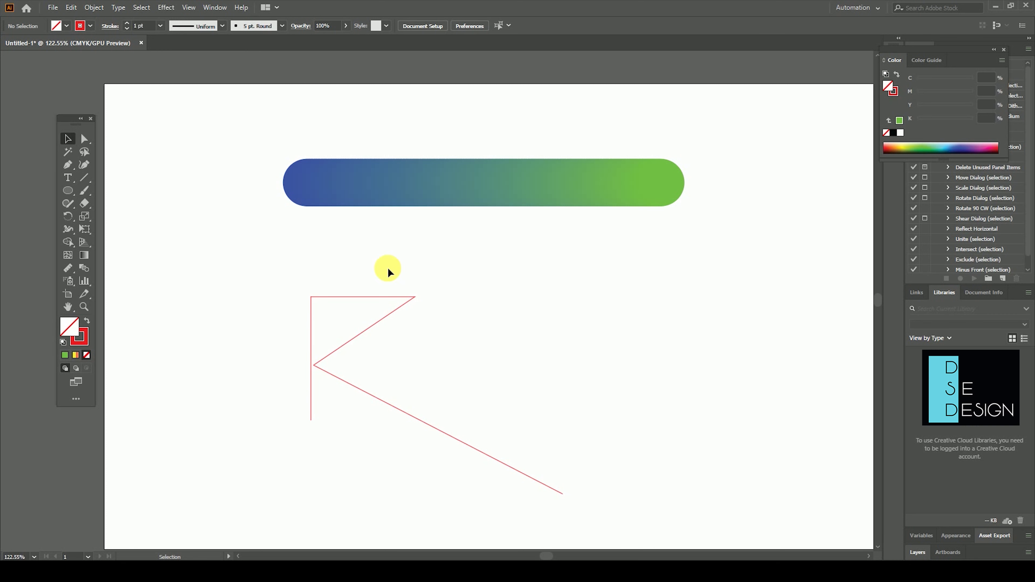
{"action": "left_click_drag", "start_coordinate": [228, 126], "coordinate": [613, 443]}
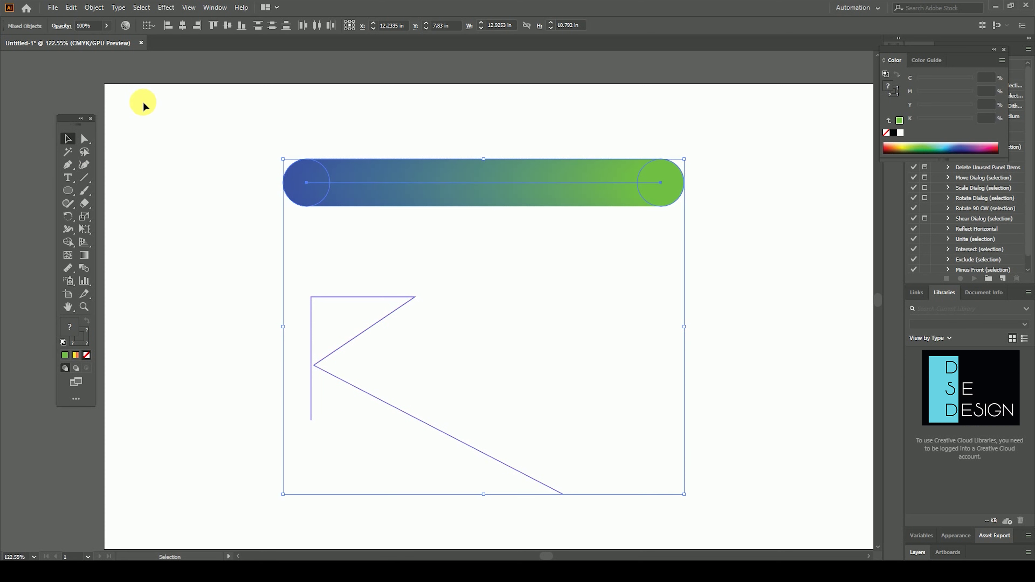
{"action": "left_click", "coordinate": [98, 13]}
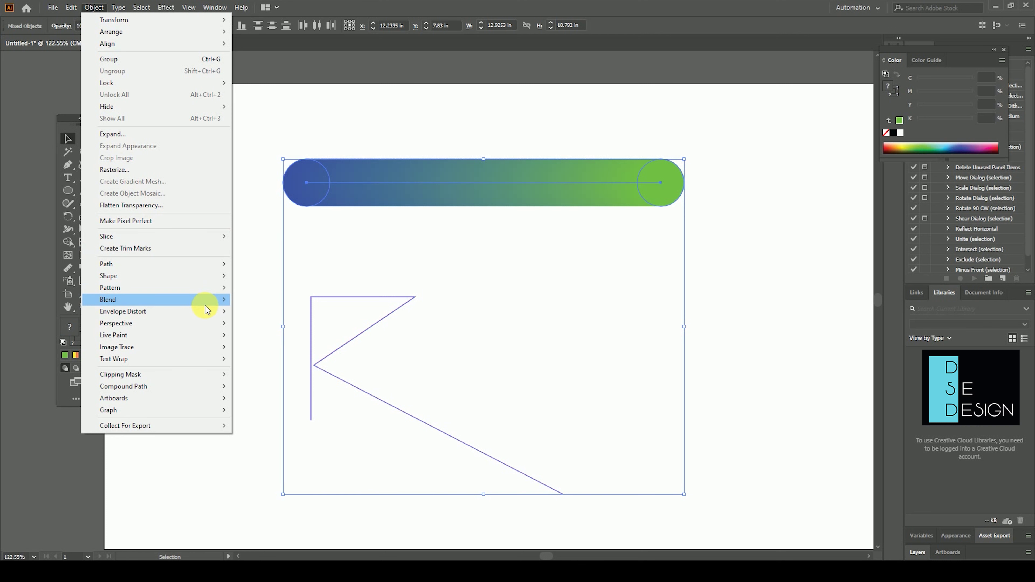
{"action": "mouse_move", "coordinate": [153, 299]}
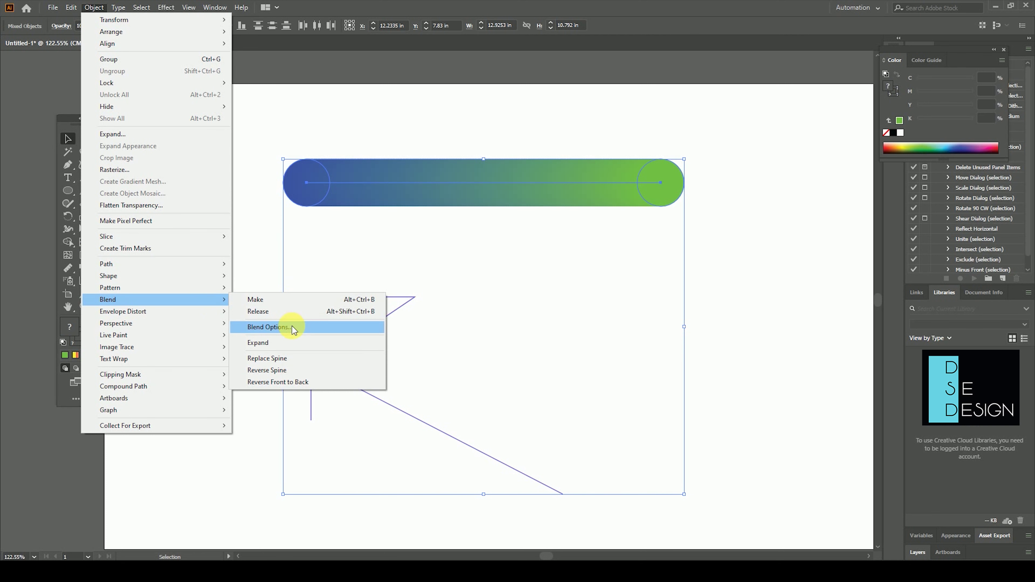
{"action": "left_click", "coordinate": [312, 359]}
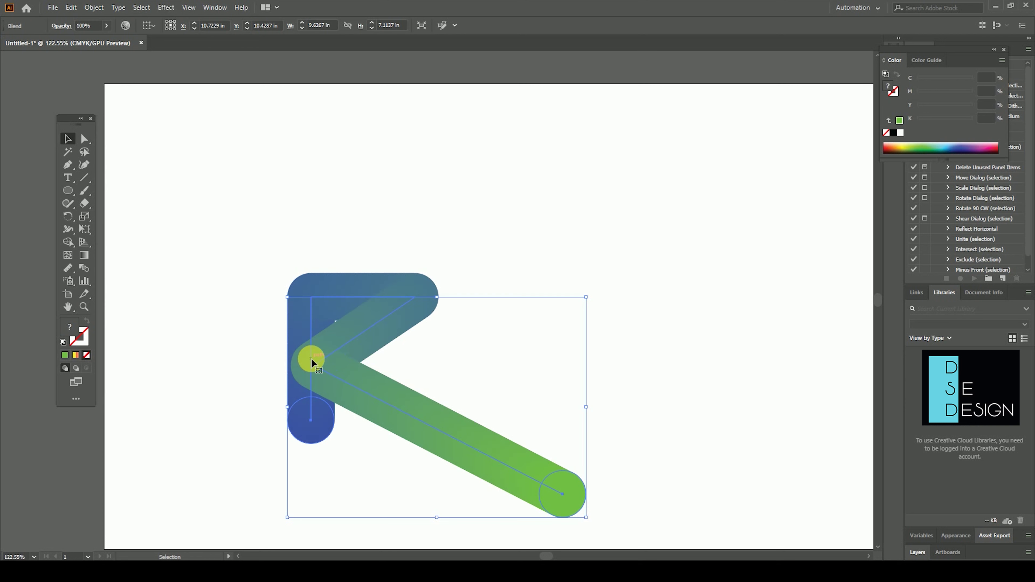
{"action": "left_click", "coordinate": [403, 236]}
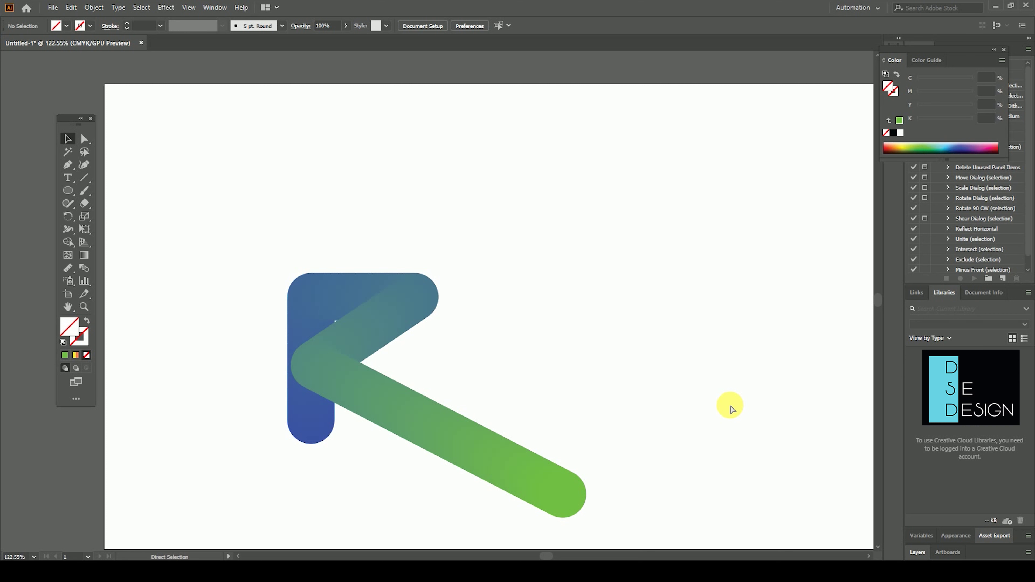
{"action": "key", "text": "ctrl+z"}
{"action": "left_click", "coordinate": [734, 231]}
{"action": "left_click", "coordinate": [672, 181]}
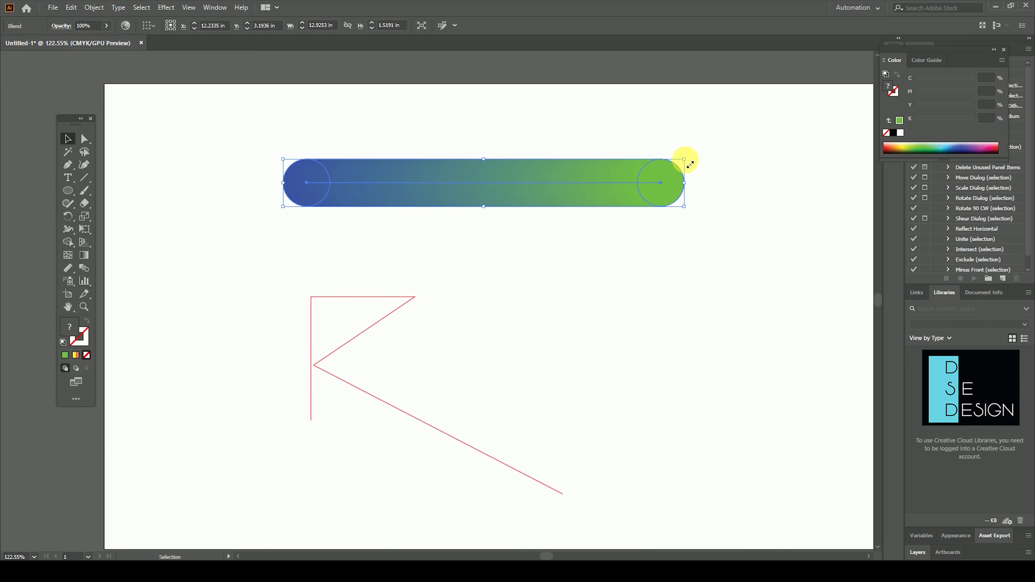
Step: Scale the blend down to a short bar from its right corner
{"action": "left_click_drag", "start_coordinate": [689, 160], "coordinate": [685, 155]}
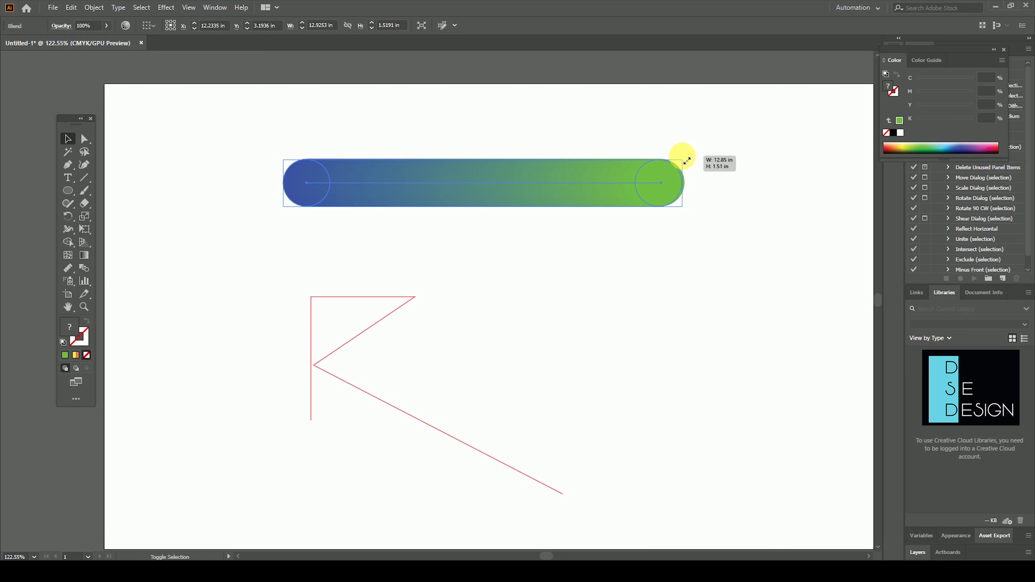
{"action": "left_click", "coordinate": [761, 231]}
{"action": "left_click", "coordinate": [673, 179]}
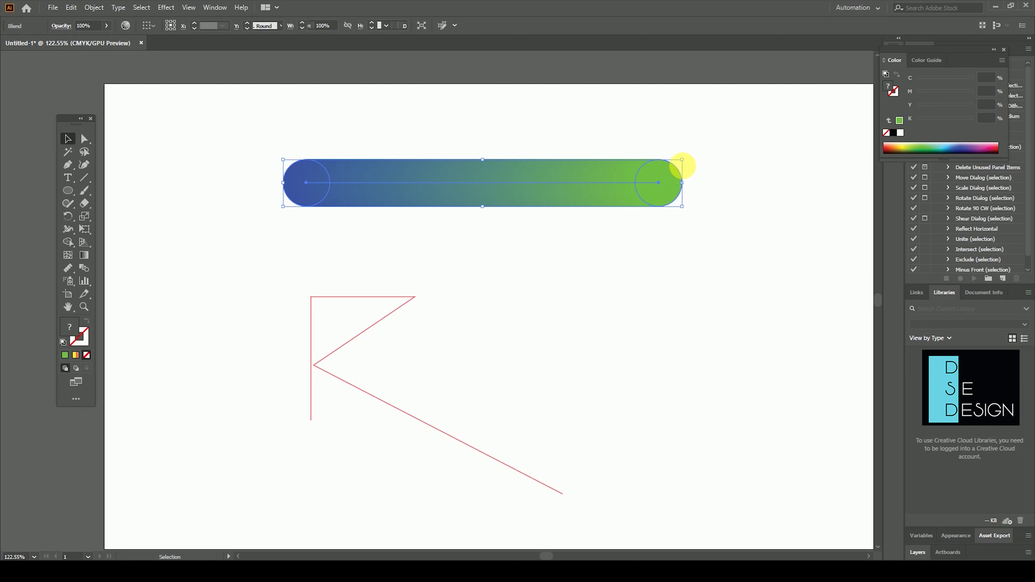
{"action": "left_click_drag", "start_coordinate": [684, 160], "coordinate": [437, 188]}
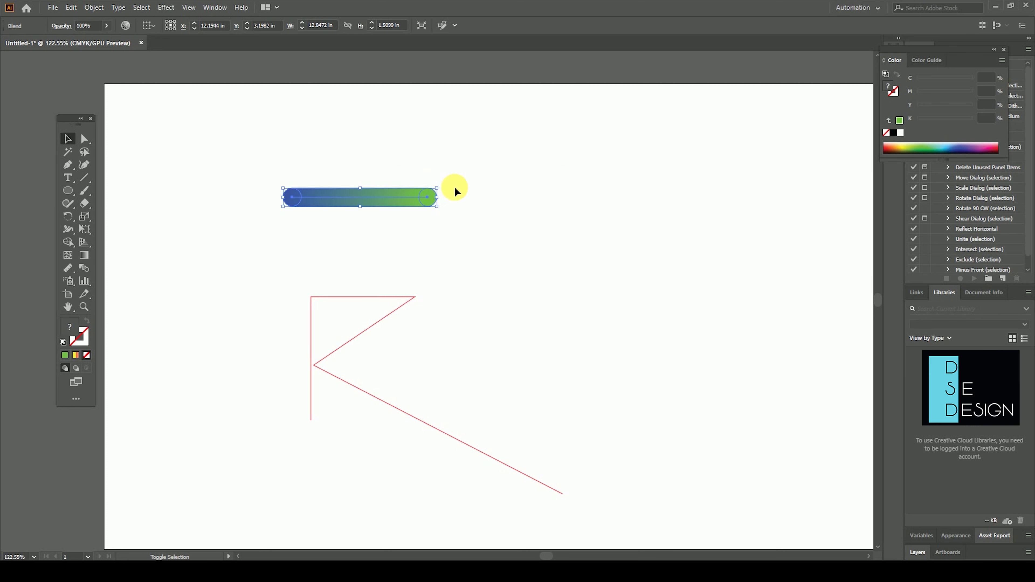
{"action": "left_click", "coordinate": [544, 201]}
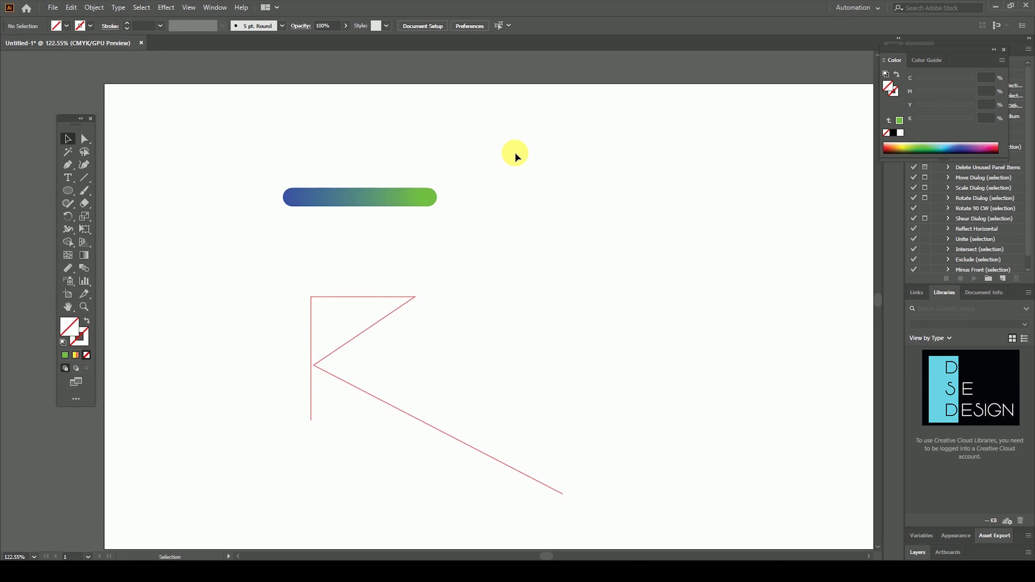
Step: Select the blend with the K path and apply Object > Blend > Replace Spine
{"action": "left_click_drag", "start_coordinate": [585, 173], "coordinate": [270, 440]}
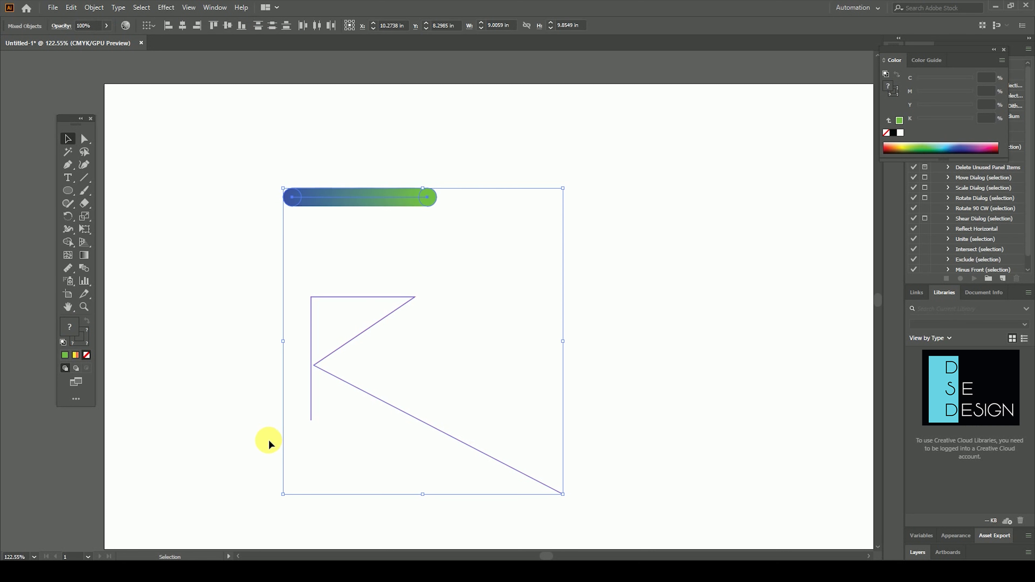
{"action": "left_click", "coordinate": [95, 7]}
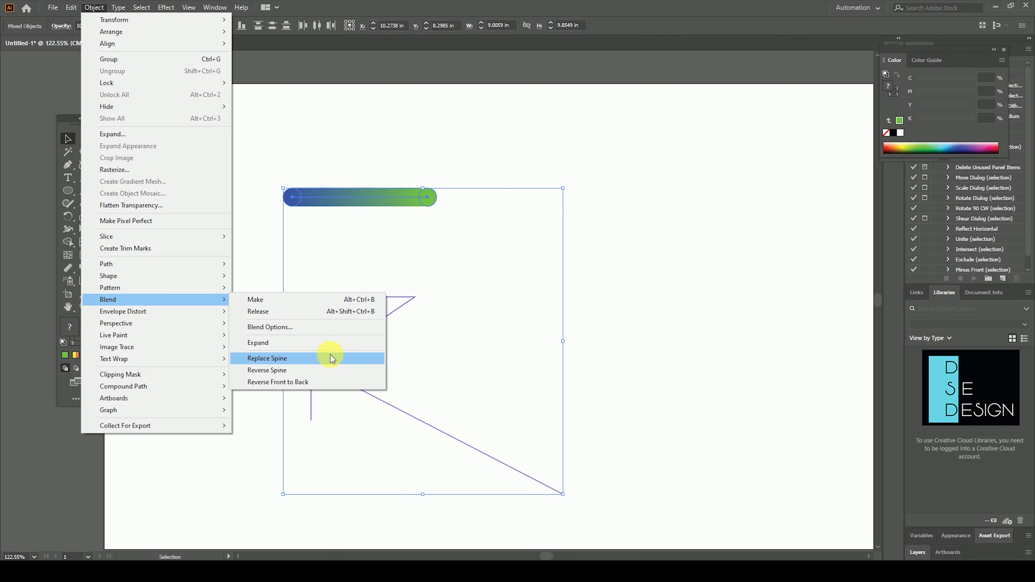
{"action": "left_click", "coordinate": [331, 357]}
{"action": "left_click", "coordinate": [403, 206]}
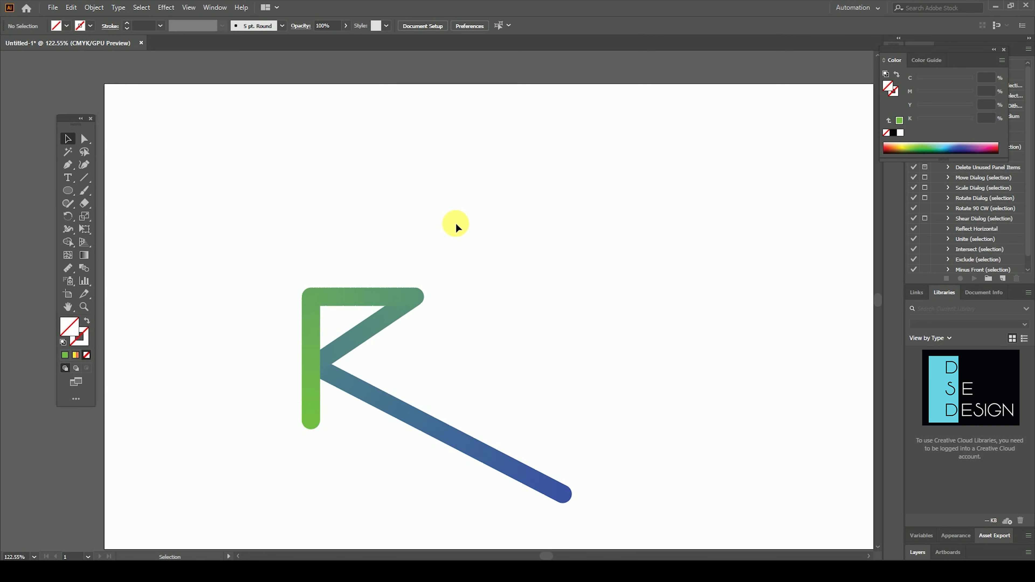
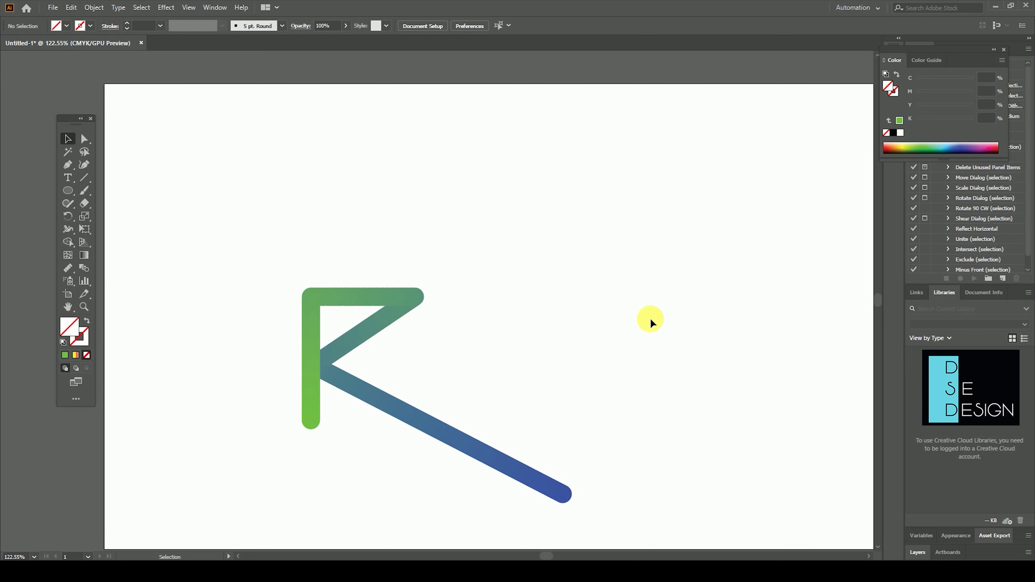
Step: Delete the arrow and draw a small red-filled circle in its place
{"action": "left_click_drag", "start_coordinate": [571, 236], "coordinate": [267, 442]}
{"action": "key", "text": "Delete"}
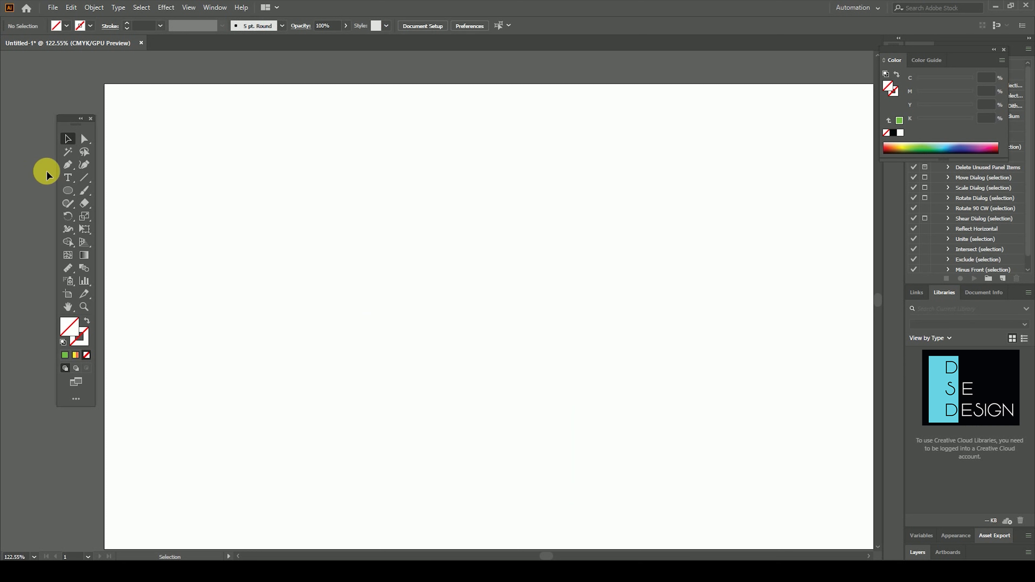
{"action": "left_click", "coordinate": [65, 190]}
{"action": "mouse_move", "coordinate": [452, 179]}
{"action": "left_mouse_down"}
{"action": "mouse_move", "coordinate": [517, 242]}
{"action": "mouse_move", "coordinate": [534, 200]}
{"action": "left_mouse_up"}
{"action": "double_click", "coordinate": [76, 331]}
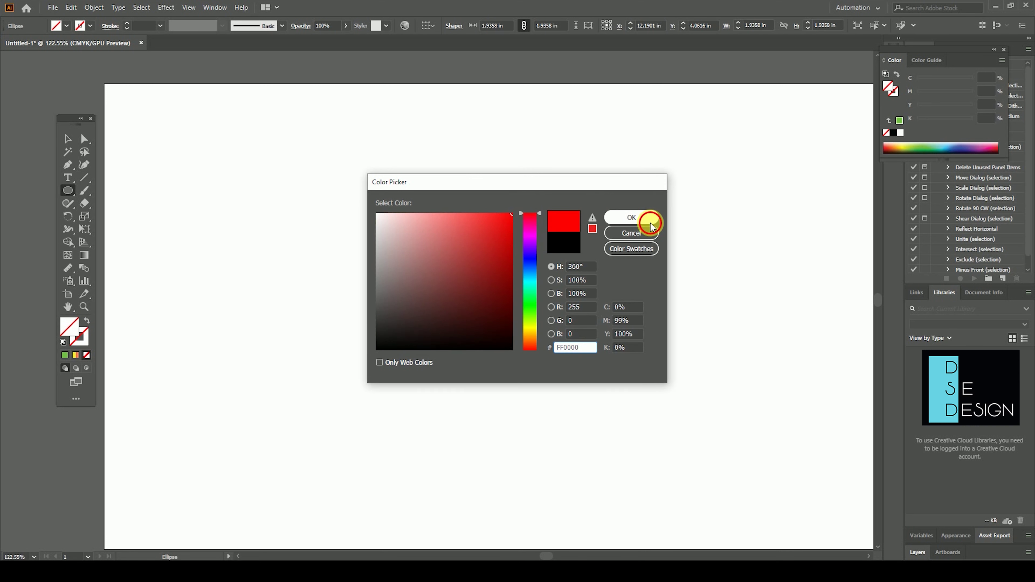
{"action": "left_click", "coordinate": [650, 222]}
{"action": "left_click", "coordinate": [67, 140]}
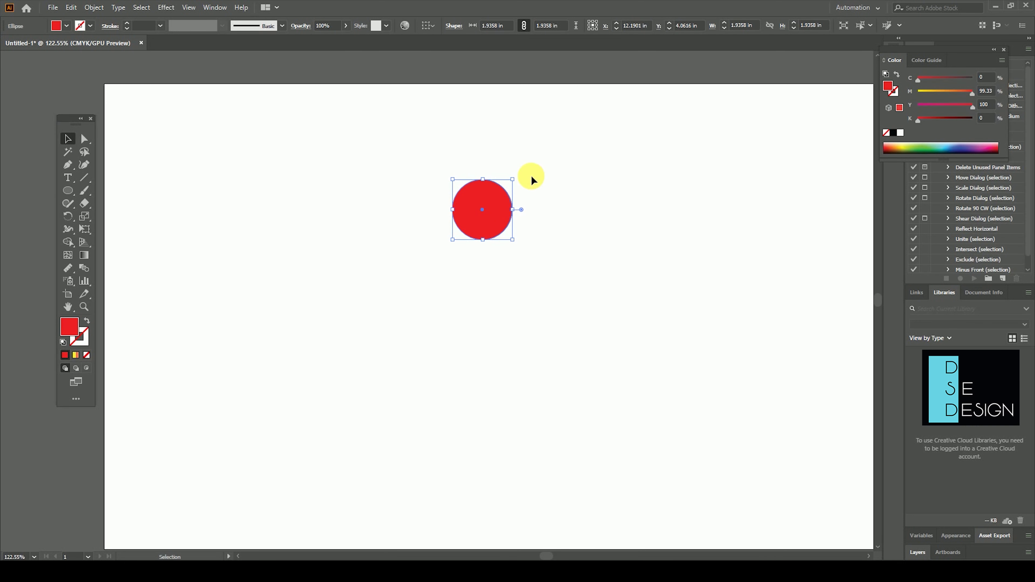
{"action": "left_click_drag", "start_coordinate": [512, 180], "coordinate": [492, 200]}
Step: Alt-drag a copy of the circle down-left and fill it green
{"action": "mouse_move", "coordinate": [469, 237]}
{"action": "left_mouse_down"}
{"action": "mouse_move", "coordinate": [377, 362]}
{"action": "mouse_move", "coordinate": [404, 342]}
{"action": "left_mouse_up"}
{"action": "double_click", "coordinate": [69, 325]}
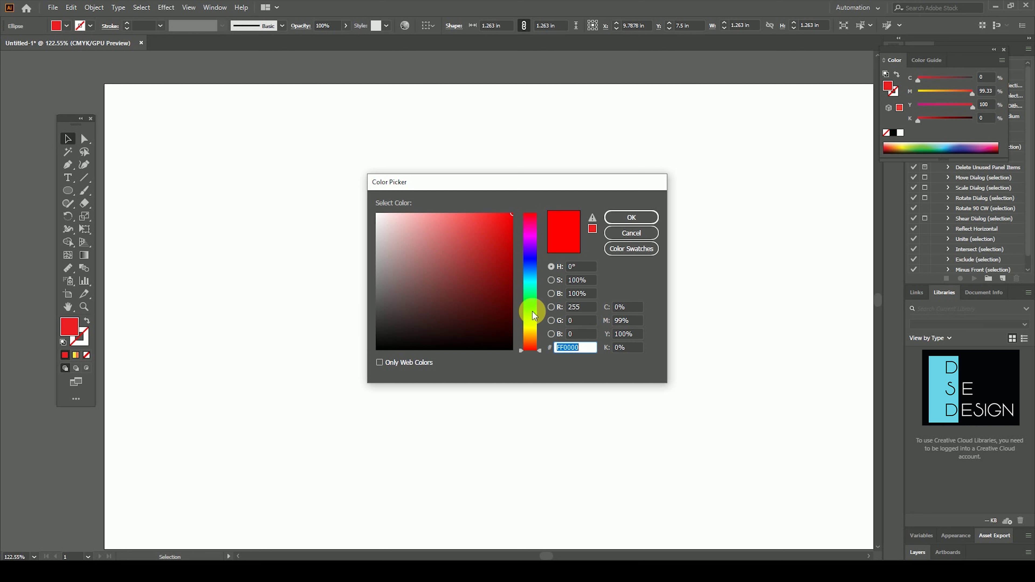
{"action": "left_click", "coordinate": [532, 314]}
{"action": "left_click", "coordinate": [492, 287]}
{"action": "left_click", "coordinate": [616, 217]}
{"action": "left_click", "coordinate": [476, 311]}
Step: Copy the green circle to the right, recolour it dark blue, and select all three
{"action": "left_click_drag", "start_coordinate": [417, 325], "coordinate": [543, 325]}
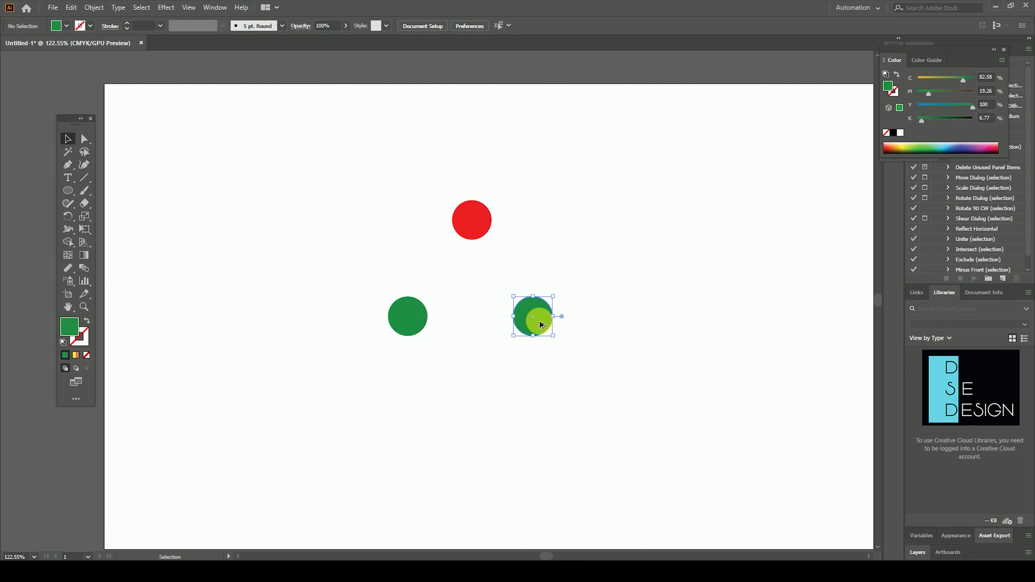
{"action": "double_click", "coordinate": [69, 324]}
{"action": "left_click", "coordinate": [529, 259]}
{"action": "left_click", "coordinate": [505, 279]}
{"action": "left_click", "coordinate": [646, 216]}
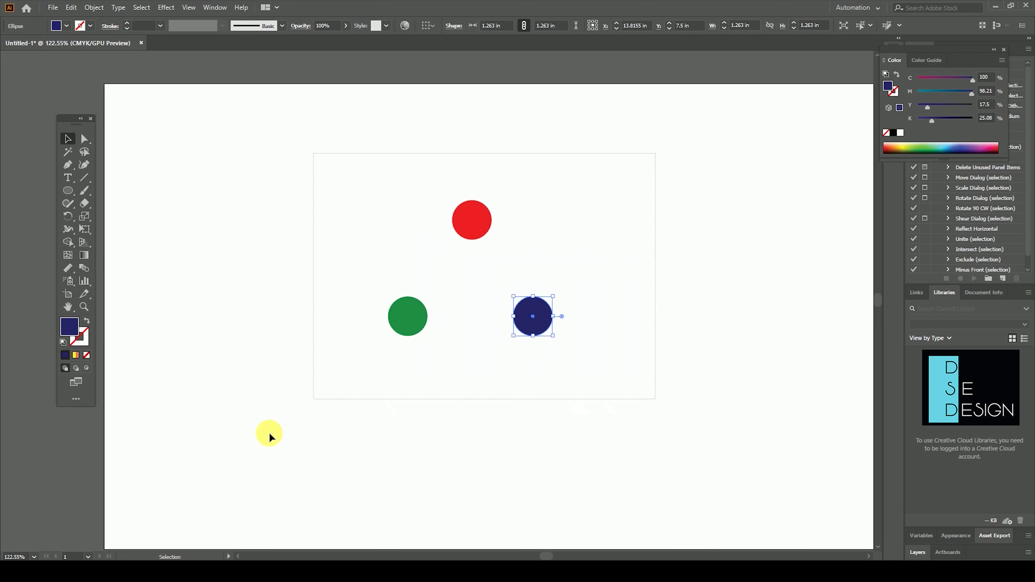
{"action": "key", "text": "ctrl+a"}
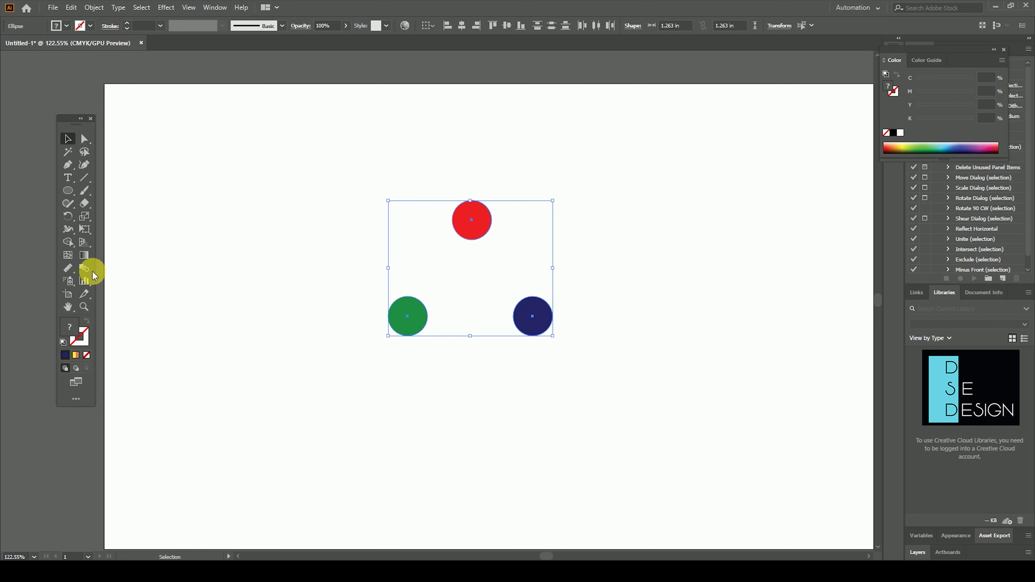
Step: Blend the red, green and blue circles around a closed path into a gradient triangle
{"action": "left_click", "coordinate": [91, 270]}
{"action": "left_click", "coordinate": [476, 223]}
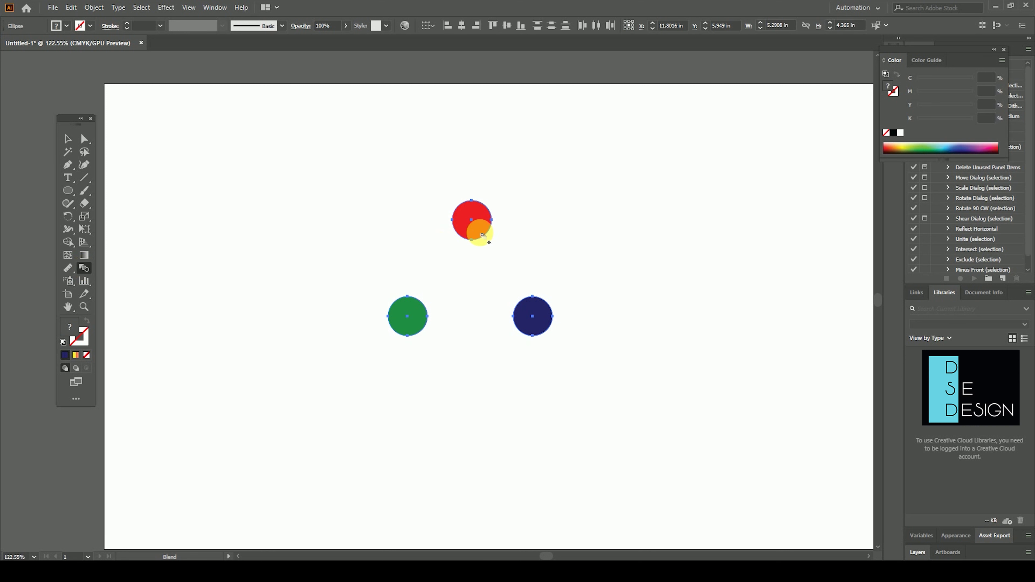
{"action": "left_click", "coordinate": [411, 318]}
{"action": "left_click", "coordinate": [532, 315]}
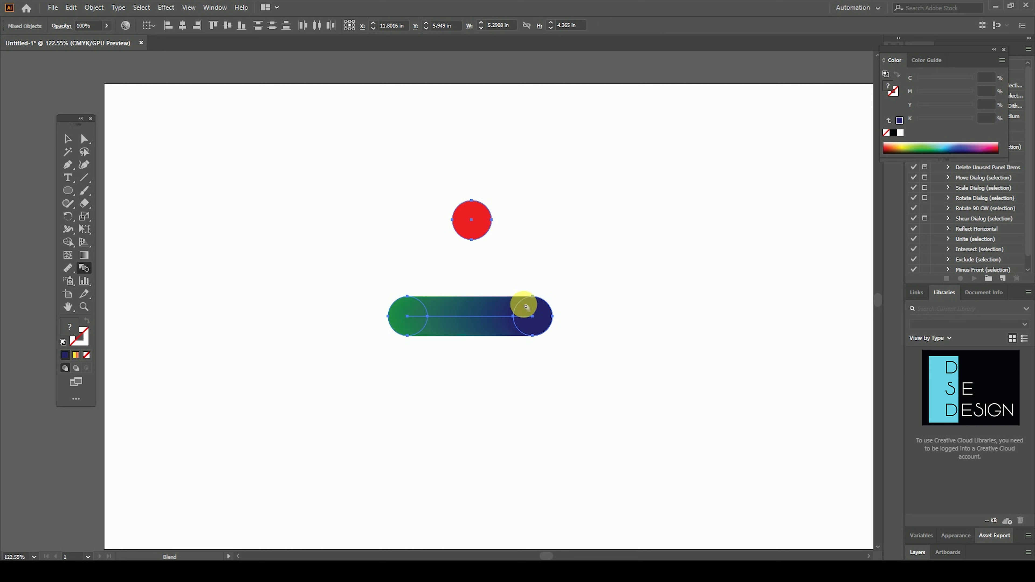
{"action": "left_click", "coordinate": [471, 223]}
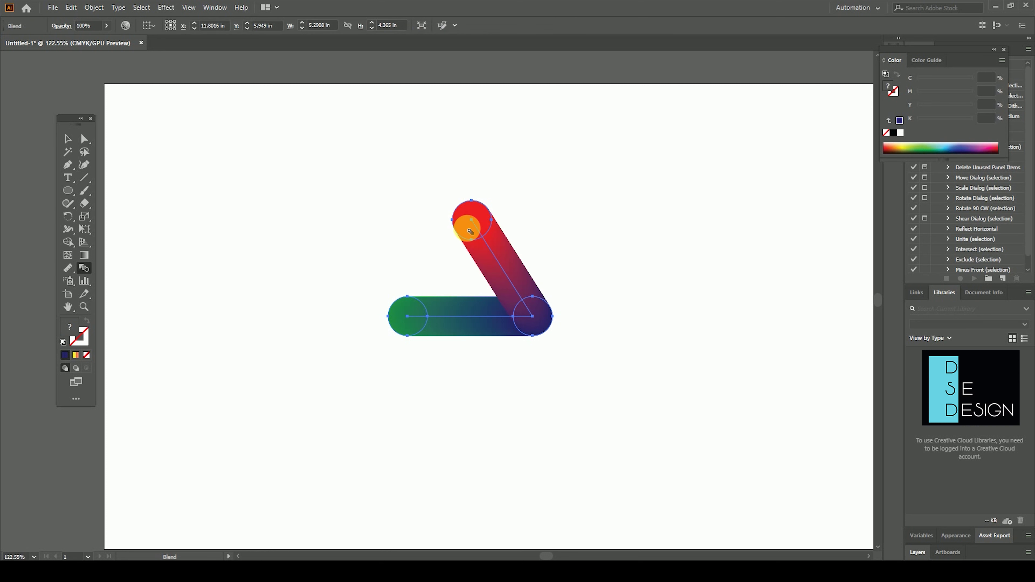
{"action": "left_click", "coordinate": [402, 334]}
Step: Deselect the blended triangle and undo it to clear the artboard
{"action": "left_click", "coordinate": [67, 139]}
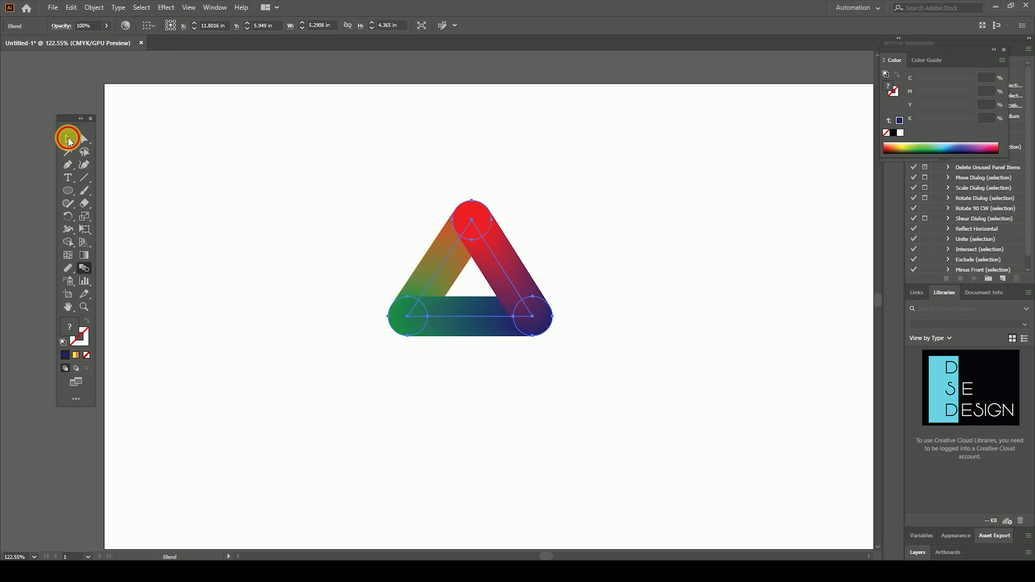
{"action": "left_click", "coordinate": [644, 522]}
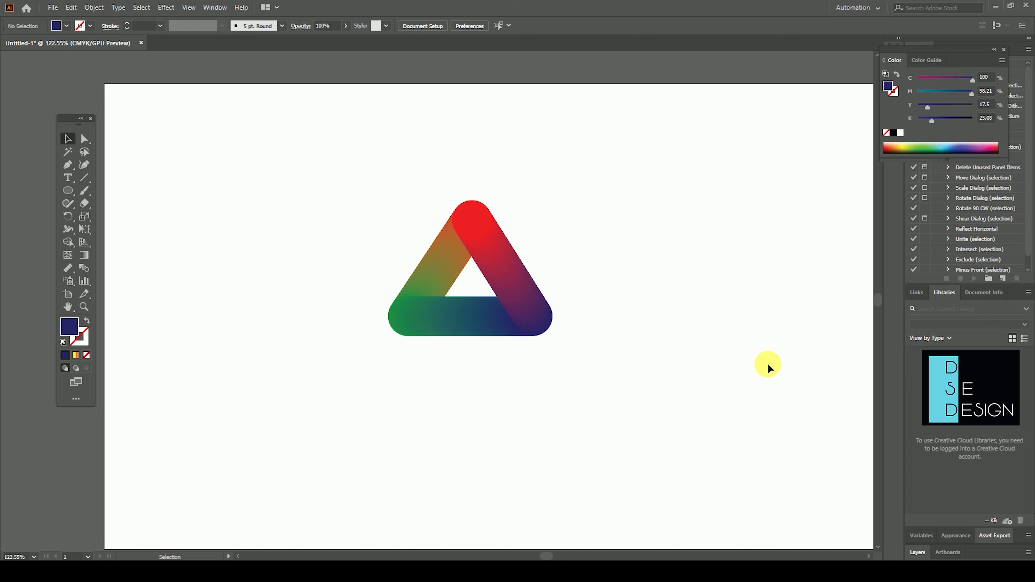
{"action": "key", "text": "ctrl+z"}
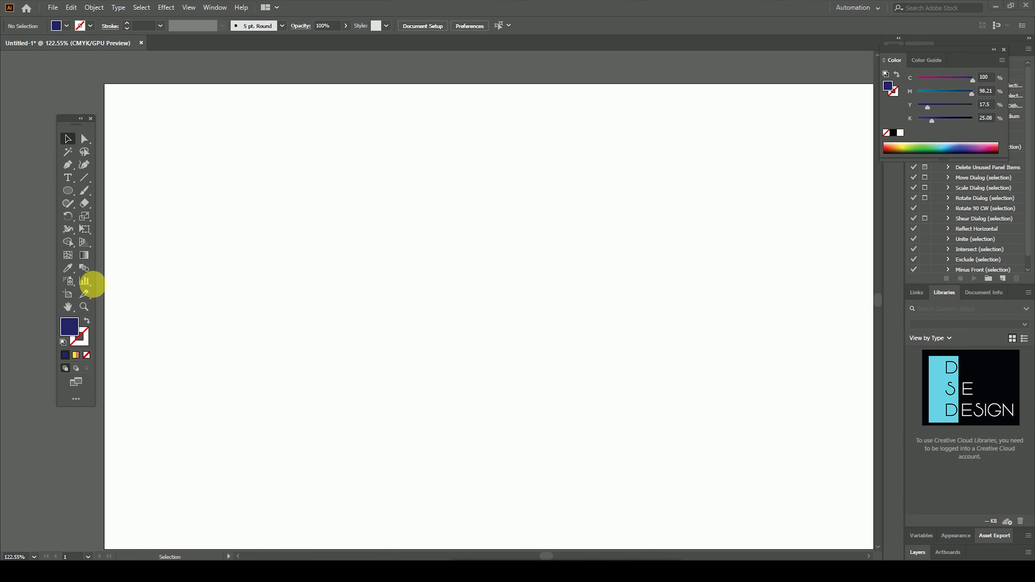
Step: Pick the Symbol Sprayer tool and dismiss the alert asking for a symbol
{"action": "left_click", "coordinate": [71, 283]}
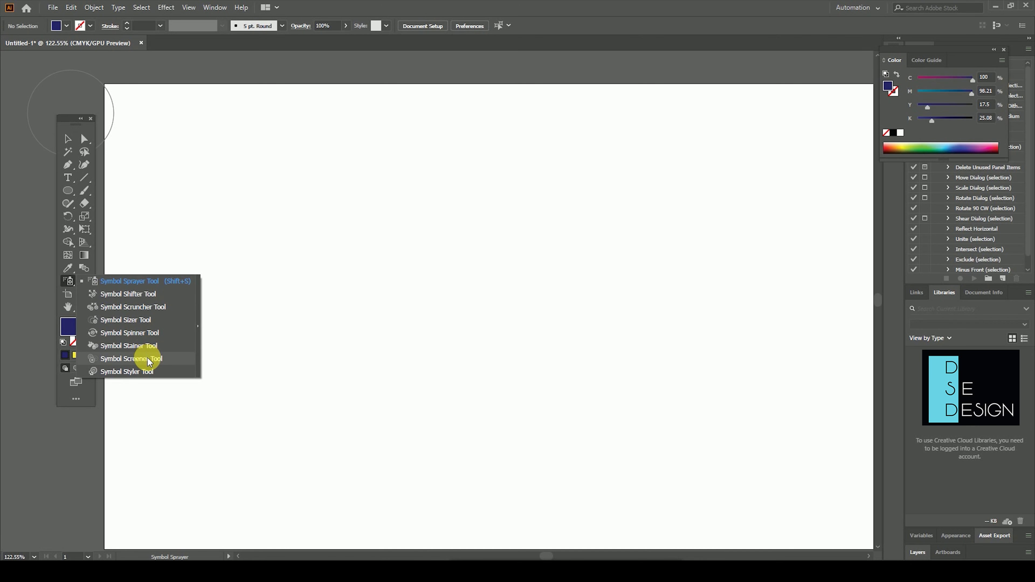
{"action": "left_click", "coordinate": [136, 282]}
{"action": "left_click", "coordinate": [488, 283]}
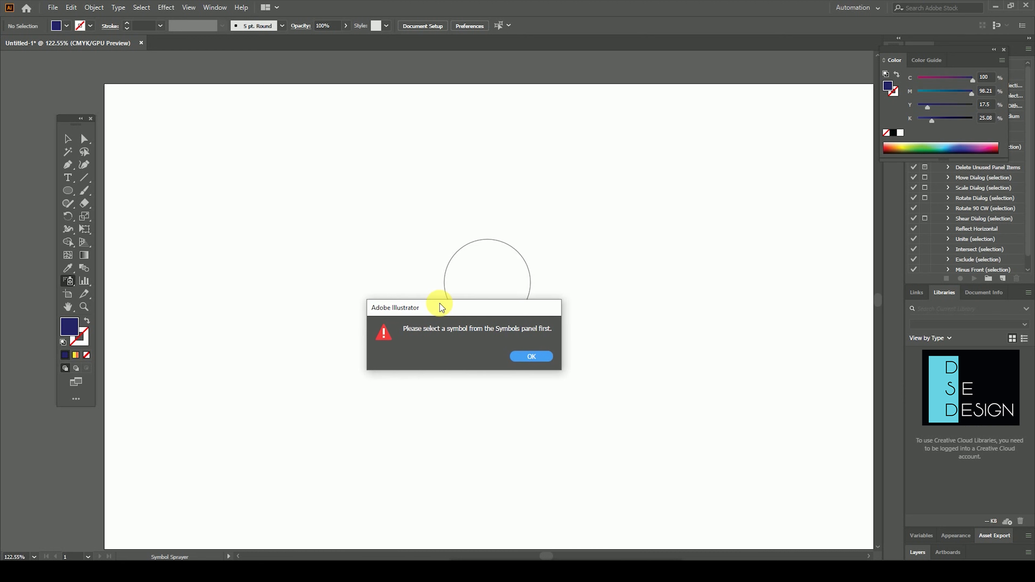
{"action": "left_click_drag", "start_coordinate": [552, 258], "coordinate": [442, 359]}
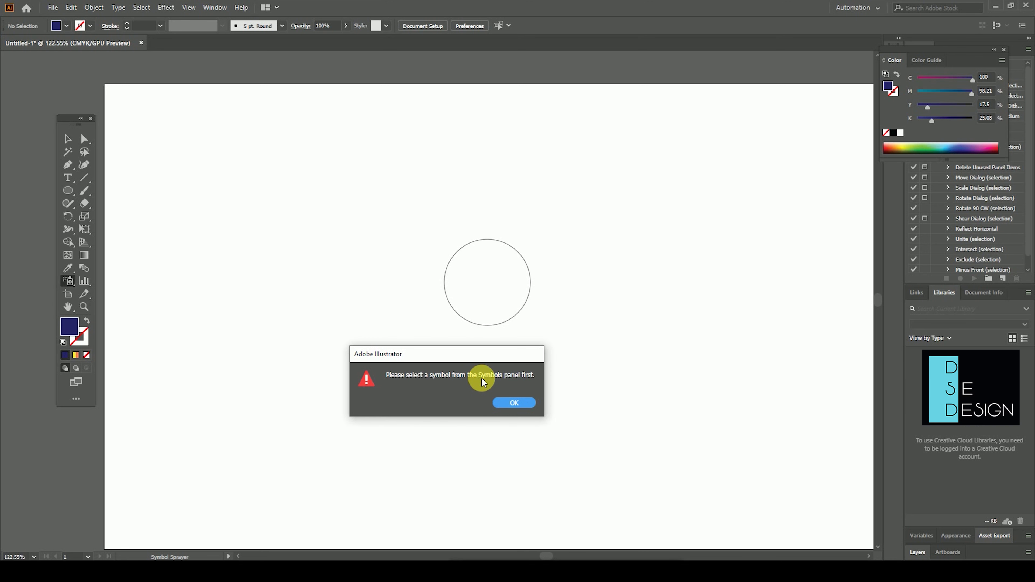
{"action": "left_click", "coordinate": [515, 402]}
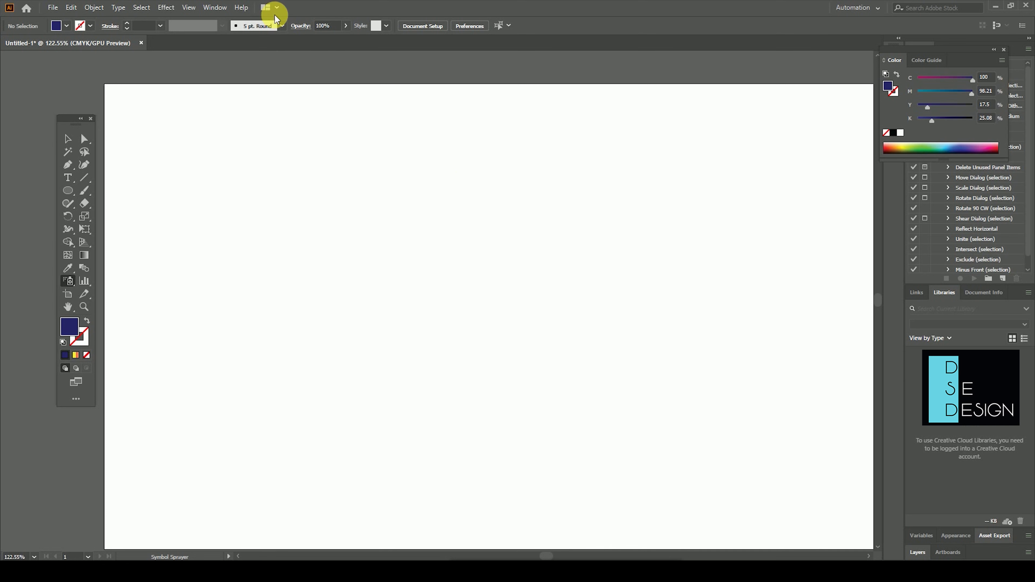
Step: Open the Symbols panel from the Window menu and move it up over the canvas
{"action": "left_click", "coordinate": [225, 6]}
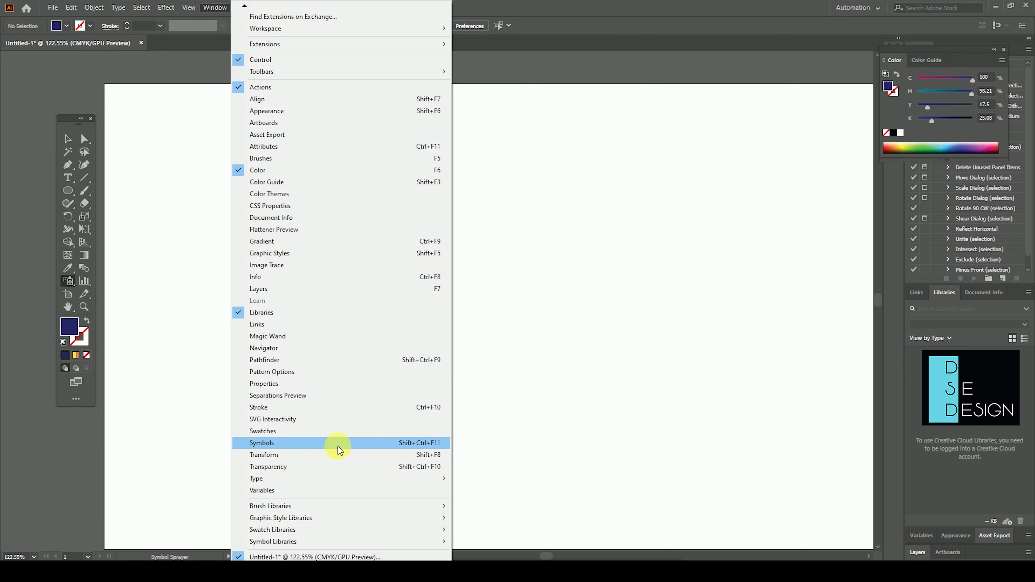
{"action": "left_click", "coordinate": [338, 447]}
{"action": "mouse_move", "coordinate": [827, 402]}
{"action": "left_mouse_down"}
{"action": "mouse_move", "coordinate": [792, 238]}
{"action": "mouse_move", "coordinate": [822, 197]}
{"action": "left_mouse_up"}
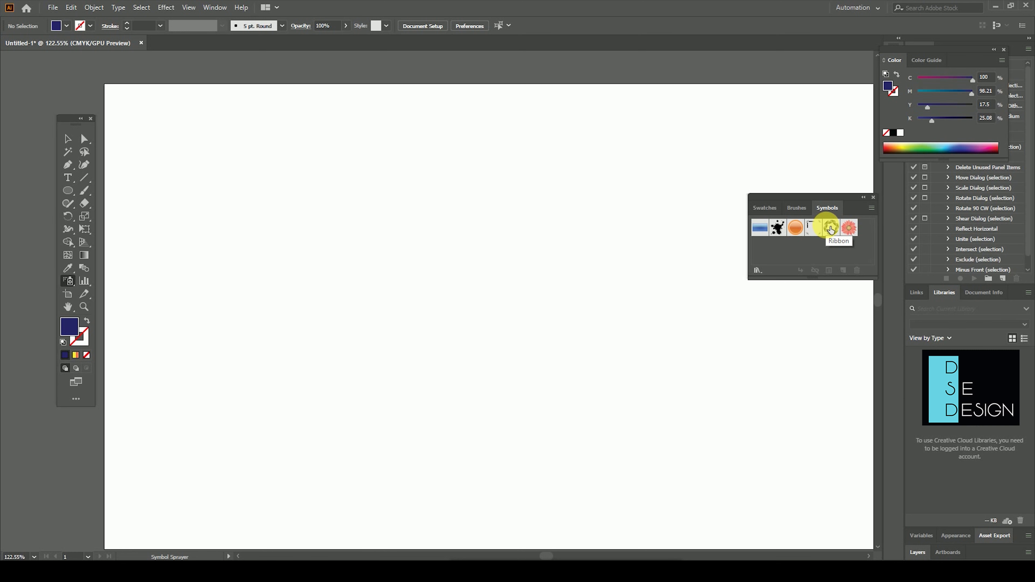
Step: Place a single Gerbera symbol on the artboard and enlarge it up-left
{"action": "left_click", "coordinate": [857, 230]}
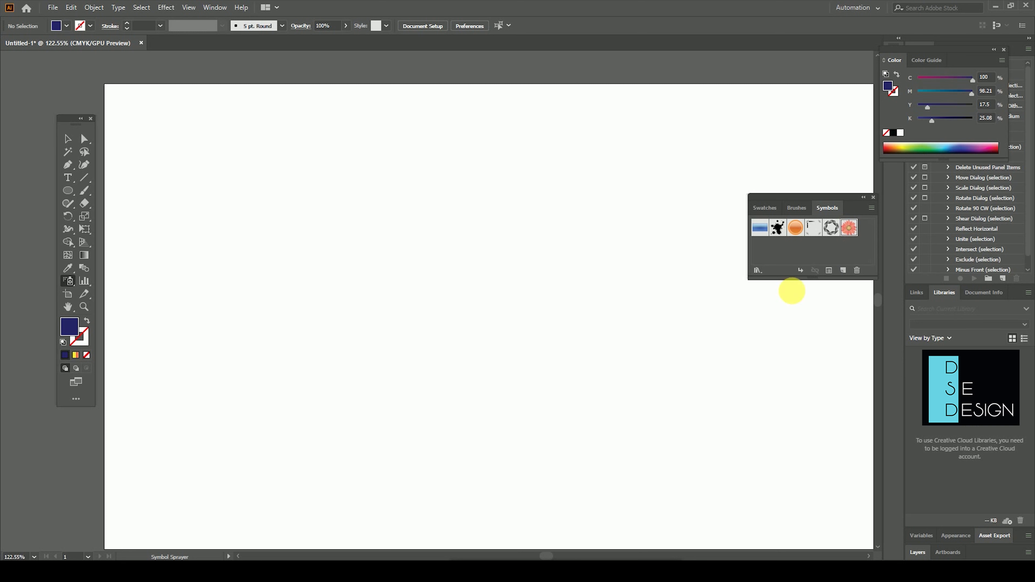
{"action": "left_click", "coordinate": [406, 285]}
{"action": "left_click", "coordinate": [69, 143]}
{"action": "mouse_move", "coordinate": [423, 299]}
{"action": "left_mouse_down"}
{"action": "mouse_move", "coordinate": [512, 379]}
{"action": "mouse_move", "coordinate": [407, 247]}
{"action": "mouse_move", "coordinate": [384, 235]}
{"action": "mouse_move", "coordinate": [396, 284]}
{"action": "left_mouse_up"}
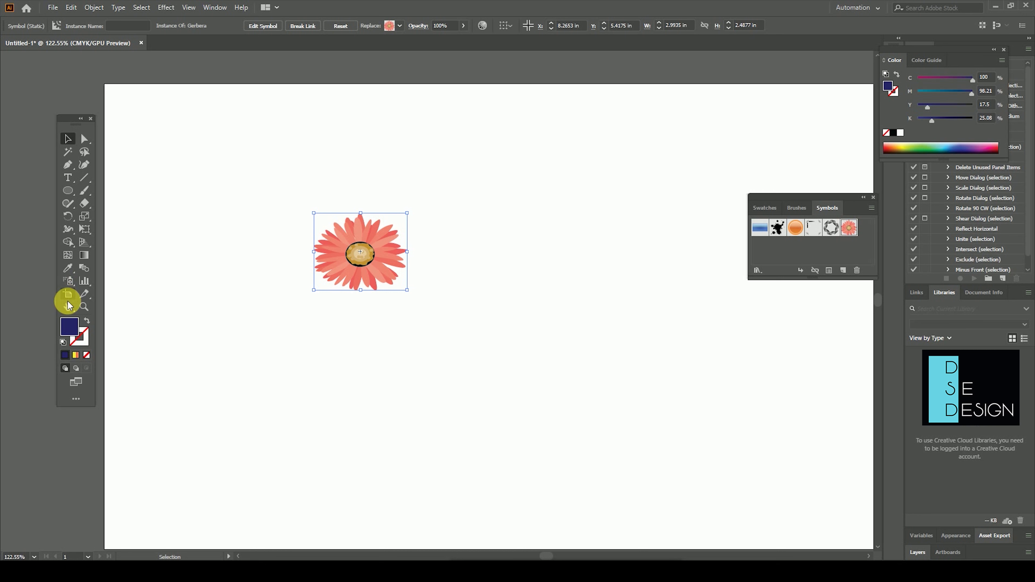
Step: Spray a set of Gerbera flowers across the artboard with the Symbol Sprayer
{"action": "left_click", "coordinate": [69, 281]}
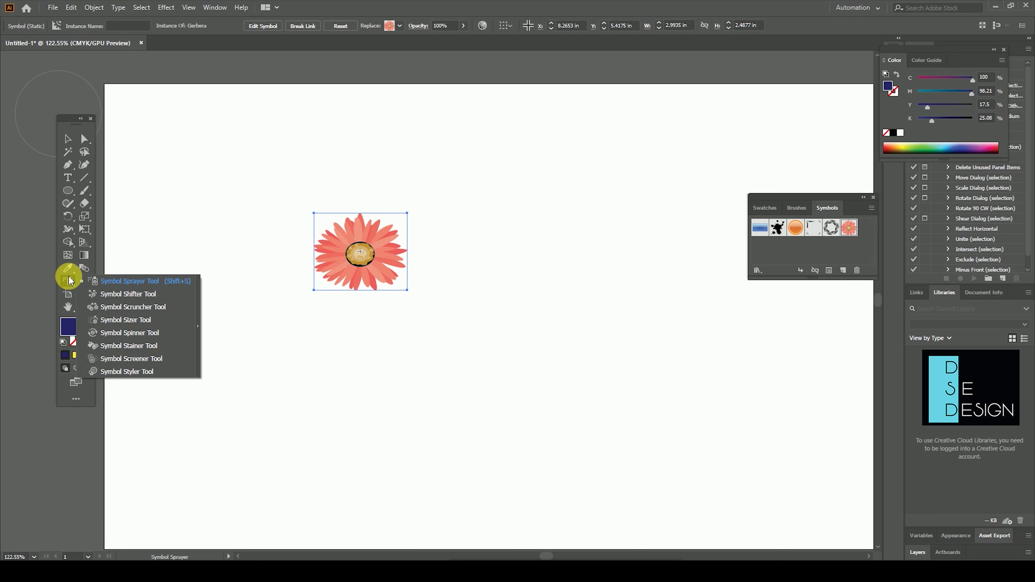
{"action": "left_click", "coordinate": [124, 282]}
{"action": "mouse_move", "coordinate": [449, 335]}
{"action": "left_mouse_down"}
{"action": "mouse_move", "coordinate": [587, 246]}
{"action": "mouse_move", "coordinate": [555, 346]}
{"action": "left_mouse_up"}
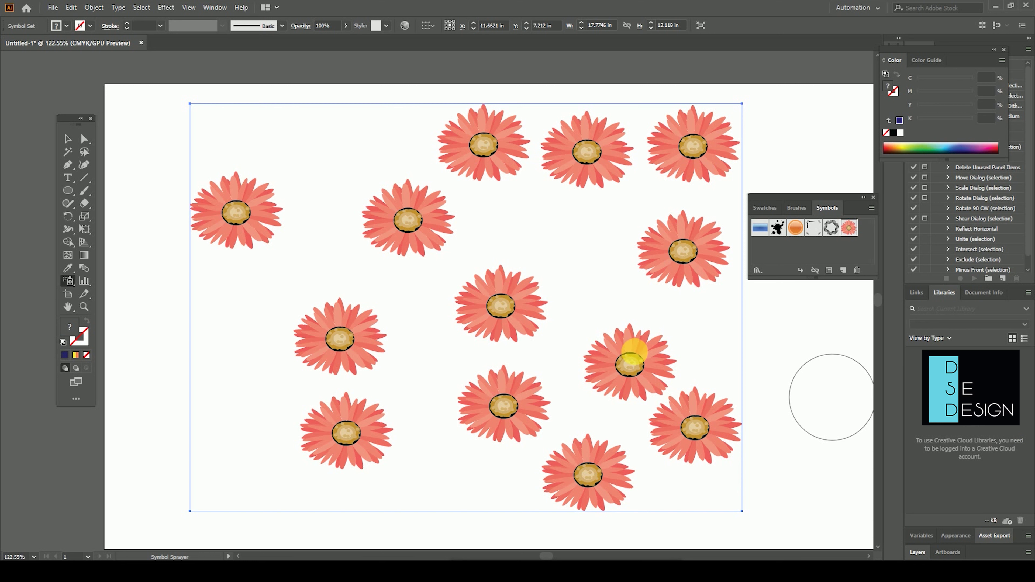
{"action": "left_click_drag", "start_coordinate": [412, 319], "coordinate": [462, 301]}
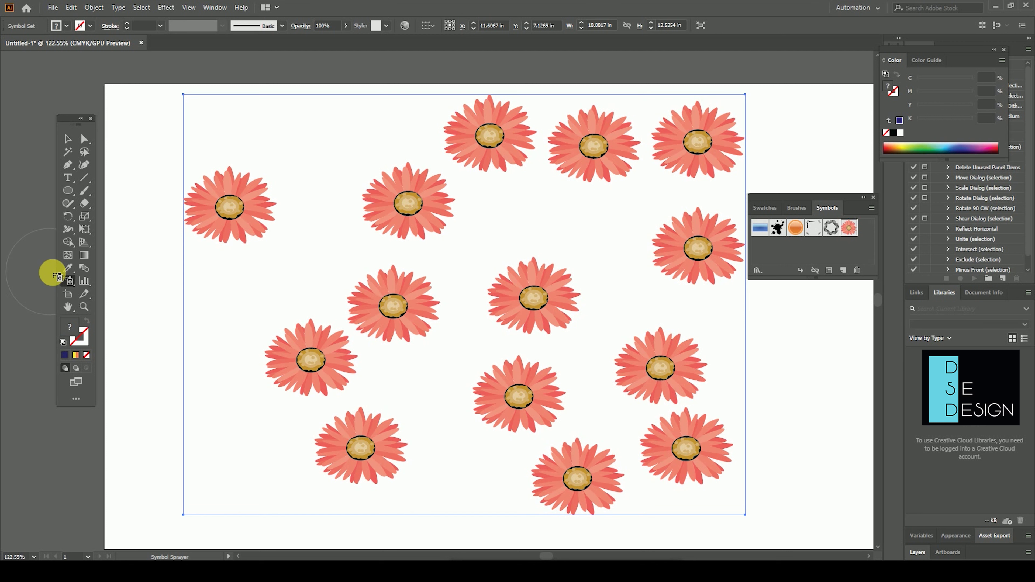
{"action": "left_click", "coordinate": [66, 284]}
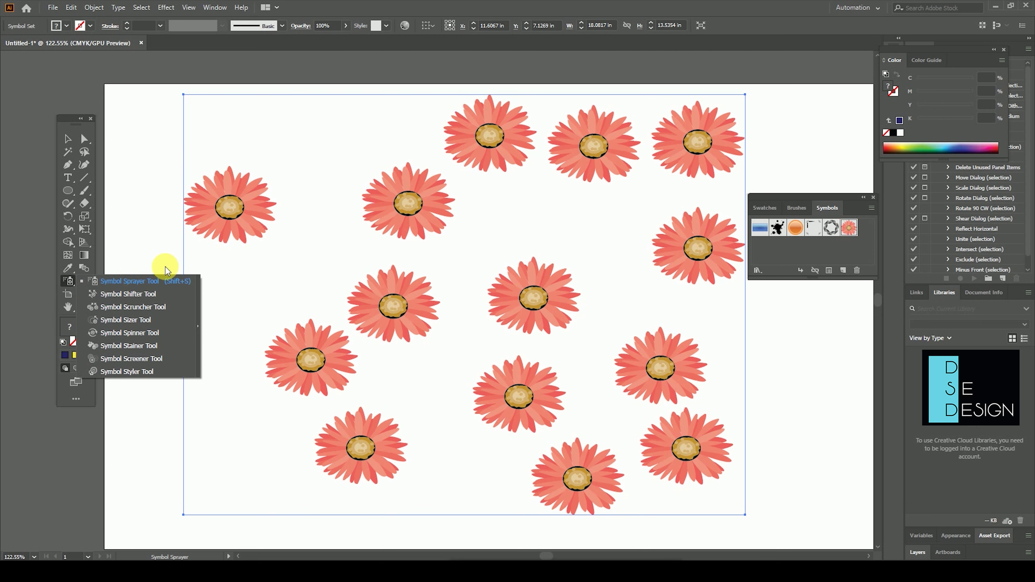
Step: Push the Gerbera flowers right and around the set with the Symbol Shifter tool
{"action": "left_click", "coordinate": [176, 294]}
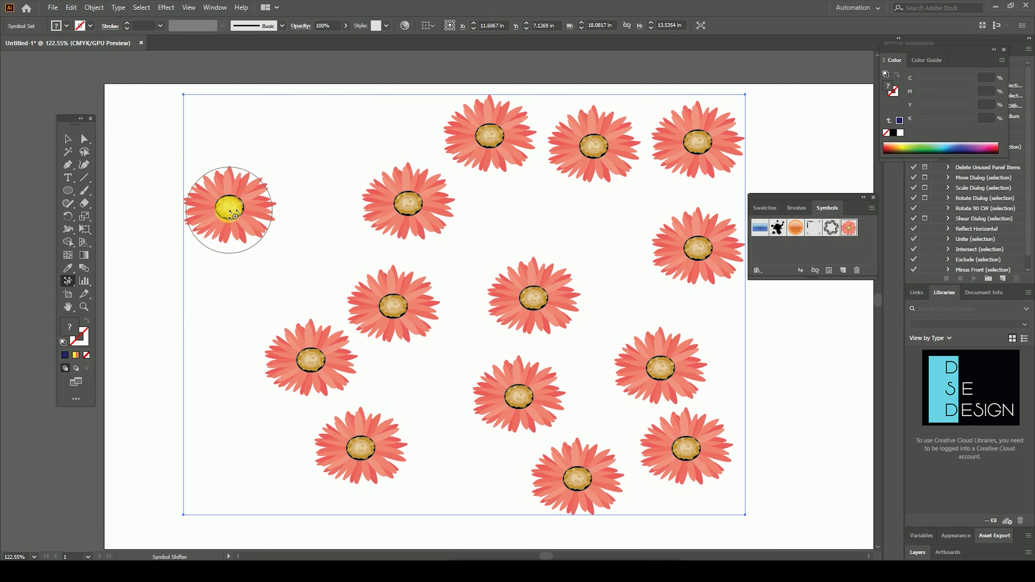
{"action": "mouse_move", "coordinate": [234, 215]}
{"action": "left_mouse_down"}
{"action": "mouse_move", "coordinate": [313, 255]}
{"action": "mouse_move", "coordinate": [323, 247]}
{"action": "mouse_move", "coordinate": [298, 251]}
{"action": "mouse_move", "coordinate": [533, 274]}
{"action": "mouse_move", "coordinate": [439, 180]}
{"action": "mouse_move", "coordinate": [423, 294]}
{"action": "mouse_move", "coordinate": [571, 236]}
{"action": "mouse_move", "coordinate": [456, 284]}
{"action": "left_mouse_up"}
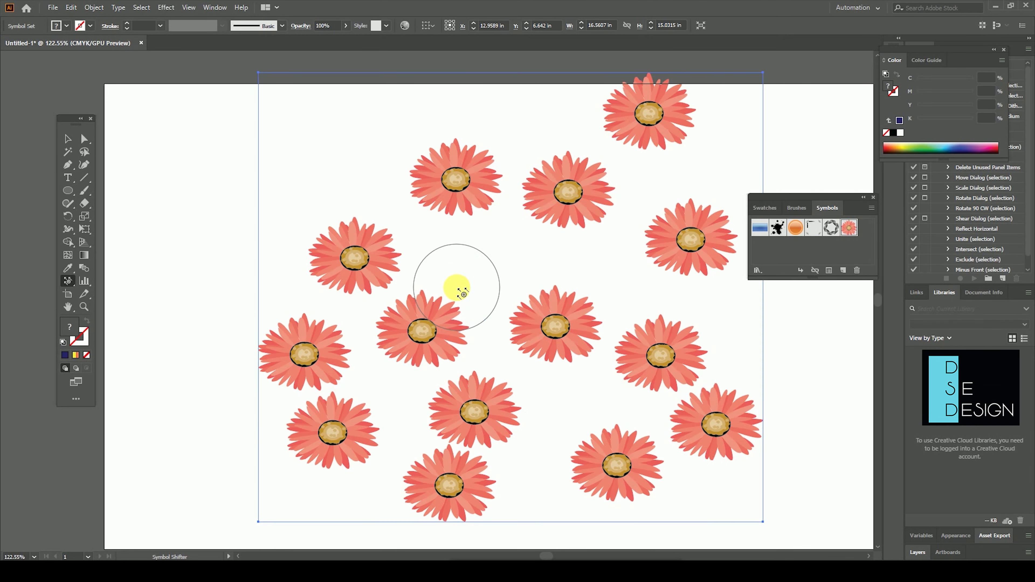
{"action": "mouse_move", "coordinate": [706, 105]}
{"action": "left_mouse_down"}
{"action": "mouse_move", "coordinate": [603, 241]}
{"action": "mouse_move", "coordinate": [527, 255]}
{"action": "left_mouse_up"}
{"action": "left_click", "coordinate": [72, 279], "text": "alt"}
{"action": "left_click_drag", "start_coordinate": [65, 282], "coordinate": [151, 313]}
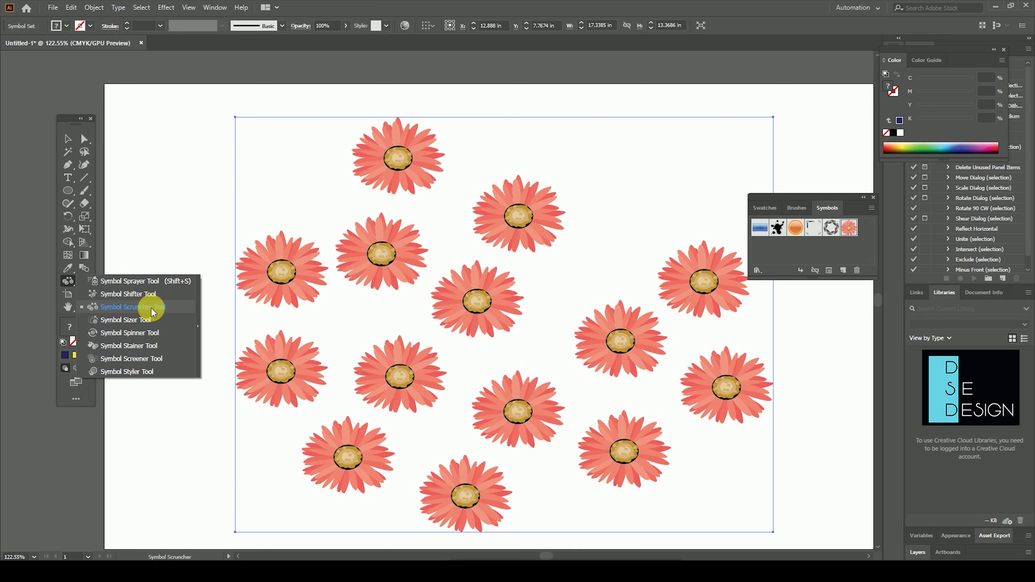
Step: Scrunch the flowers into a tighter cluster and greatly enlarge the top and upper-middle flowers
{"action": "mouse_move", "coordinate": [280, 273]}
{"action": "left_mouse_down"}
{"action": "mouse_move", "coordinate": [323, 309]}
{"action": "mouse_move", "coordinate": [322, 297]}
{"action": "left_mouse_up"}
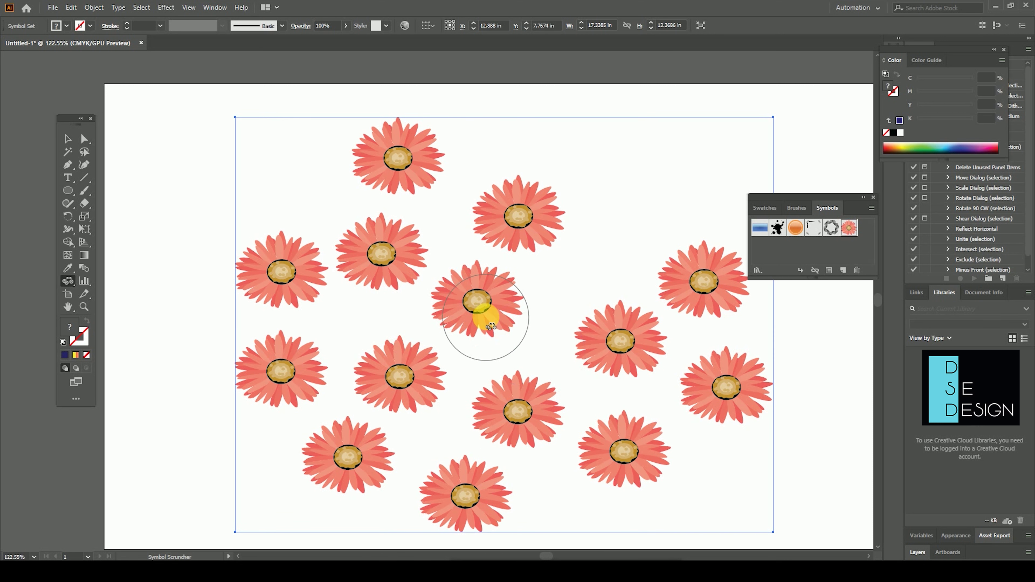
{"action": "left_click", "coordinate": [474, 301]}
{"action": "left_click", "coordinate": [69, 281]}
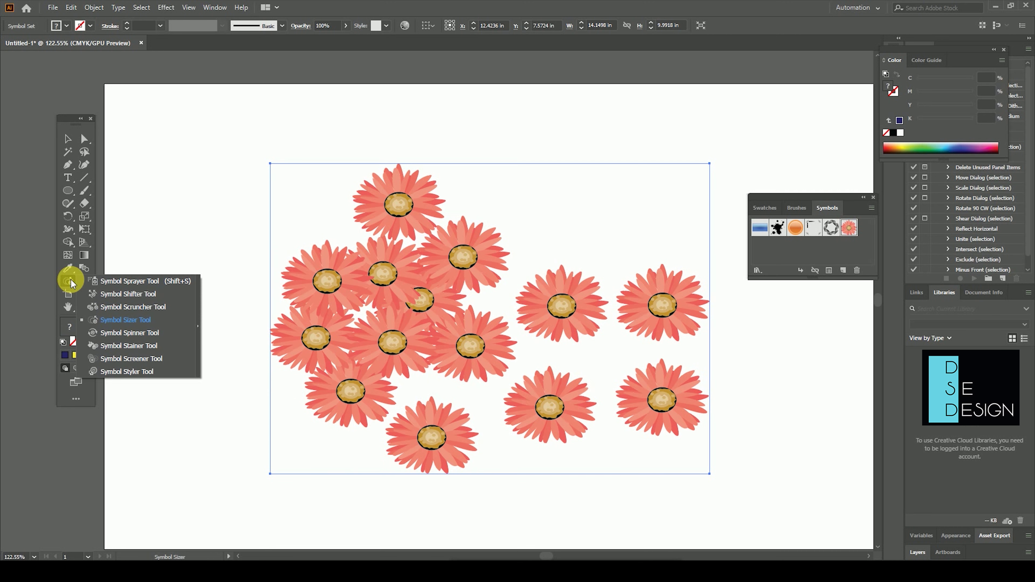
{"action": "left_click", "coordinate": [460, 299]}
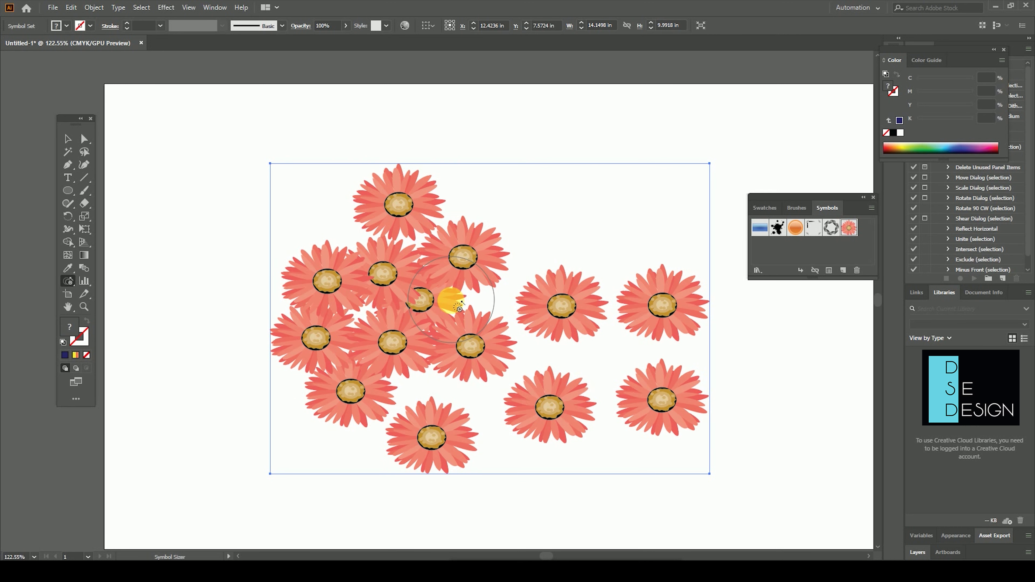
{"action": "left_click", "coordinate": [67, 281]}
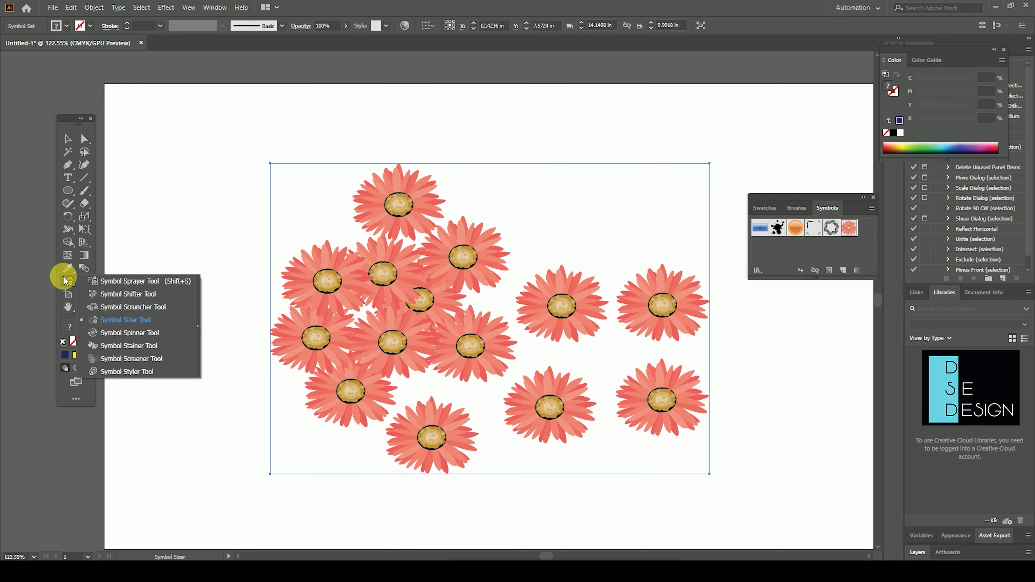
{"action": "left_click", "coordinate": [157, 319]}
{"action": "mouse_move", "coordinate": [397, 209]}
{"action": "left_mouse_down"}
{"action": "mouse_move", "coordinate": [683, 322]}
{"action": "mouse_move", "coordinate": [714, 348]}
{"action": "mouse_move", "coordinate": [631, 460]}
{"action": "left_mouse_up"}
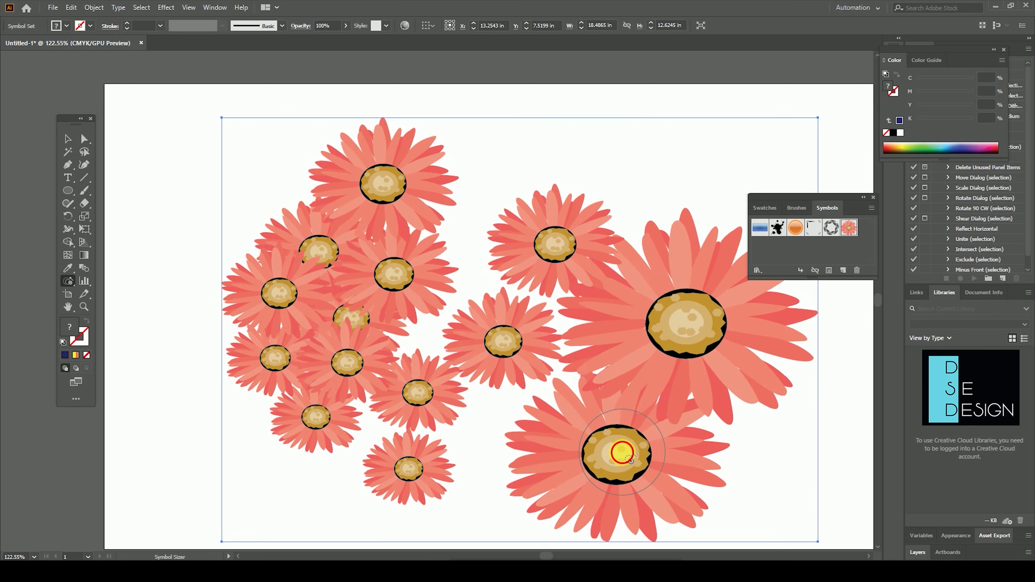
{"action": "mouse_move", "coordinate": [559, 231]}
{"action": "left_mouse_down"}
{"action": "mouse_move", "coordinate": [566, 245]}
{"action": "mouse_move", "coordinate": [683, 288]}
{"action": "left_mouse_up"}
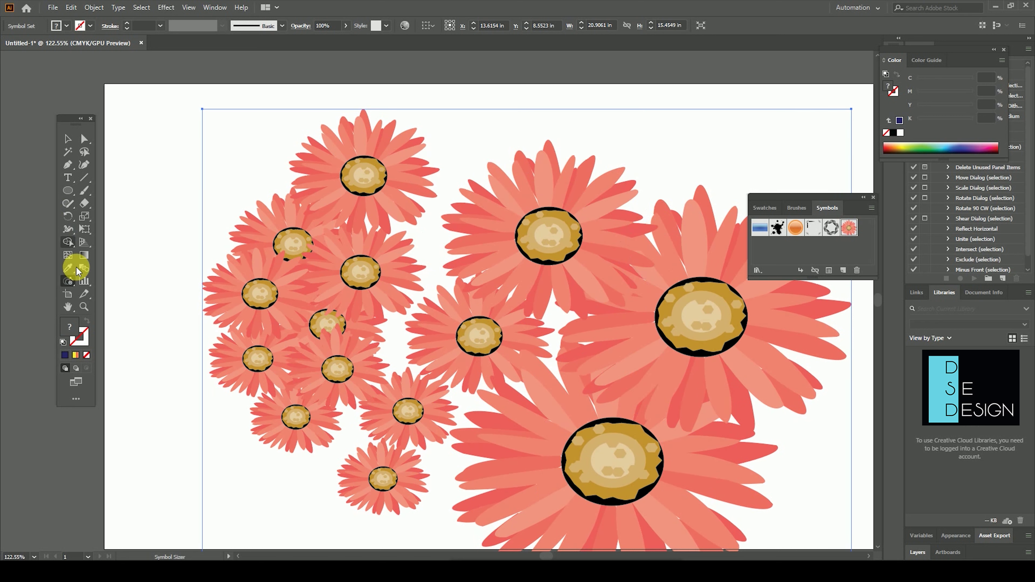
Step: Rotate the middle and right flowers with the Symbol Spinner tool
{"action": "left_click", "coordinate": [68, 281]}
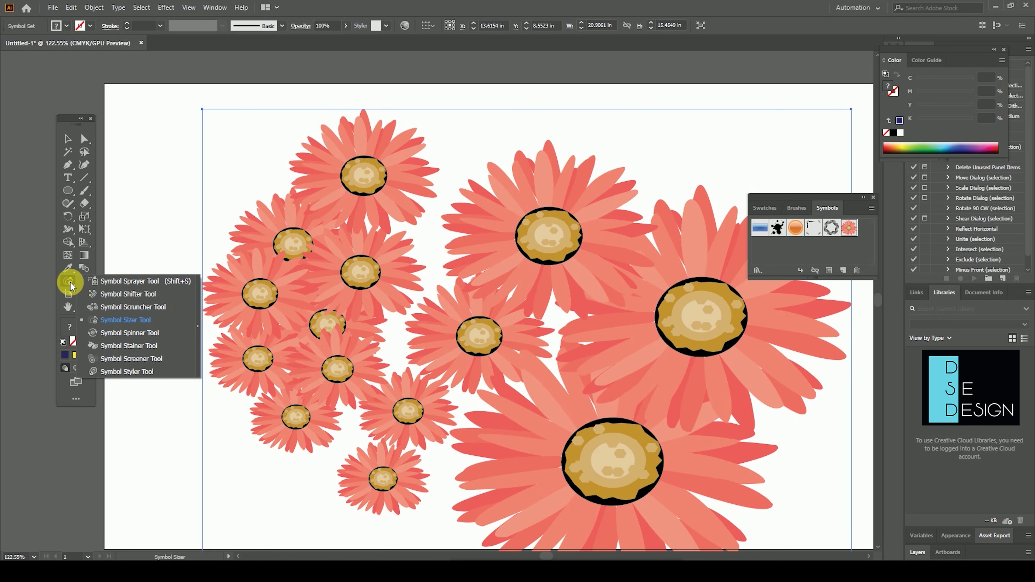
{"action": "left_click", "coordinate": [159, 335]}
{"action": "mouse_move", "coordinate": [375, 181]}
{"action": "left_mouse_down"}
{"action": "mouse_move", "coordinate": [335, 225]}
{"action": "mouse_move", "coordinate": [293, 224]}
{"action": "mouse_move", "coordinate": [330, 225]}
{"action": "mouse_move", "coordinate": [379, 176]}
{"action": "left_mouse_up"}
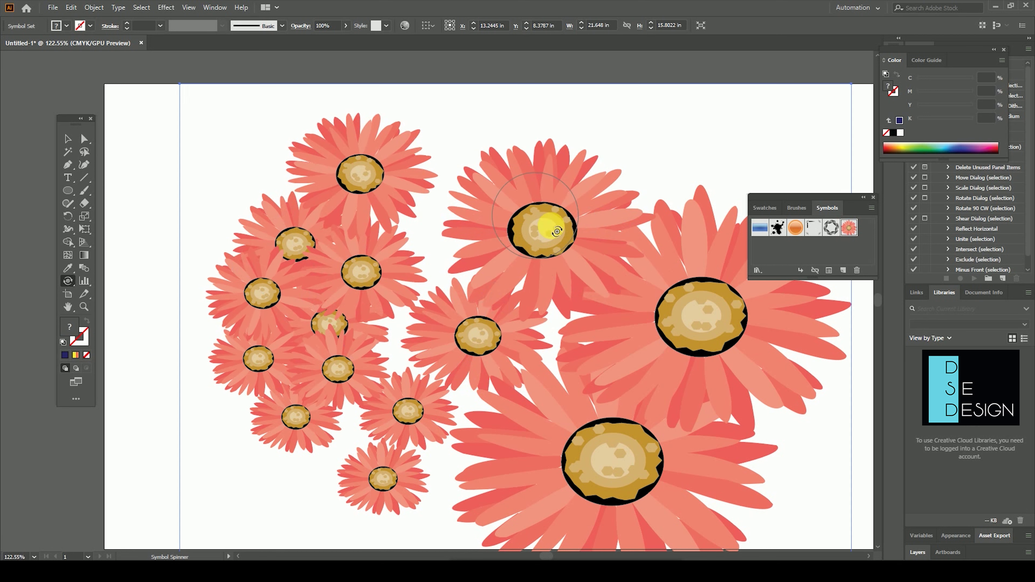
{"action": "mouse_move", "coordinate": [543, 231]}
{"action": "left_mouse_down"}
{"action": "mouse_move", "coordinate": [697, 327]}
{"action": "mouse_move", "coordinate": [645, 340]}
{"action": "mouse_move", "coordinate": [640, 363]}
{"action": "mouse_move", "coordinate": [569, 231]}
{"action": "mouse_move", "coordinate": [488, 280]}
{"action": "mouse_move", "coordinate": [480, 273]}
{"action": "mouse_move", "coordinate": [513, 222]}
{"action": "mouse_move", "coordinate": [536, 222]}
{"action": "mouse_move", "coordinate": [437, 327]}
{"action": "mouse_move", "coordinate": [424, 323]}
{"action": "left_mouse_up"}
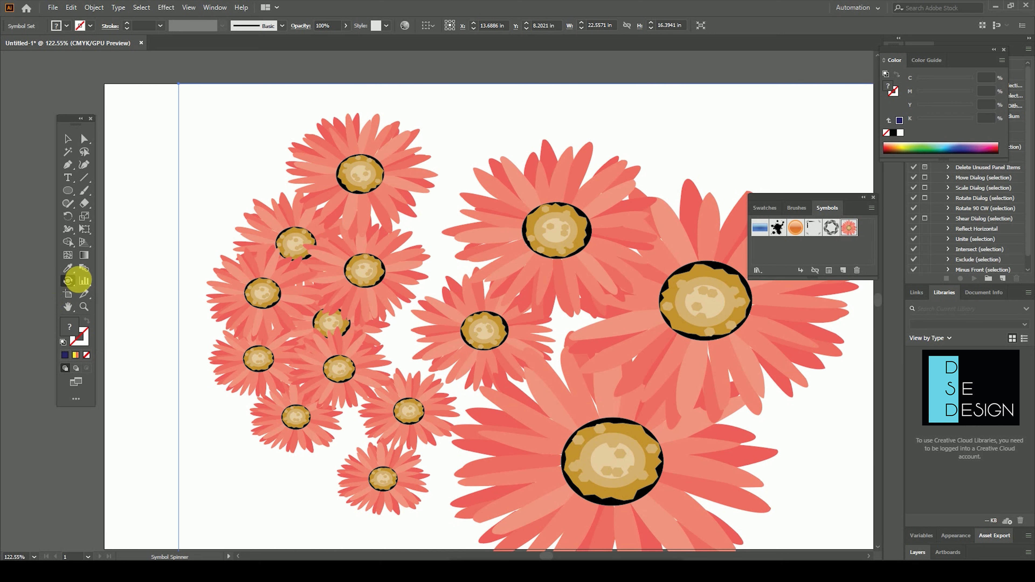
Step: Stain the middle, top and pink flowers purple, then screen several flowers pale and translucent
{"action": "mouse_move", "coordinate": [63, 285]}
{"action": "left_mouse_down"}
{"action": "mouse_move", "coordinate": [174, 347]}
{"action": "mouse_move", "coordinate": [301, 289]}
{"action": "mouse_move", "coordinate": [254, 324]}
{"action": "left_mouse_up"}
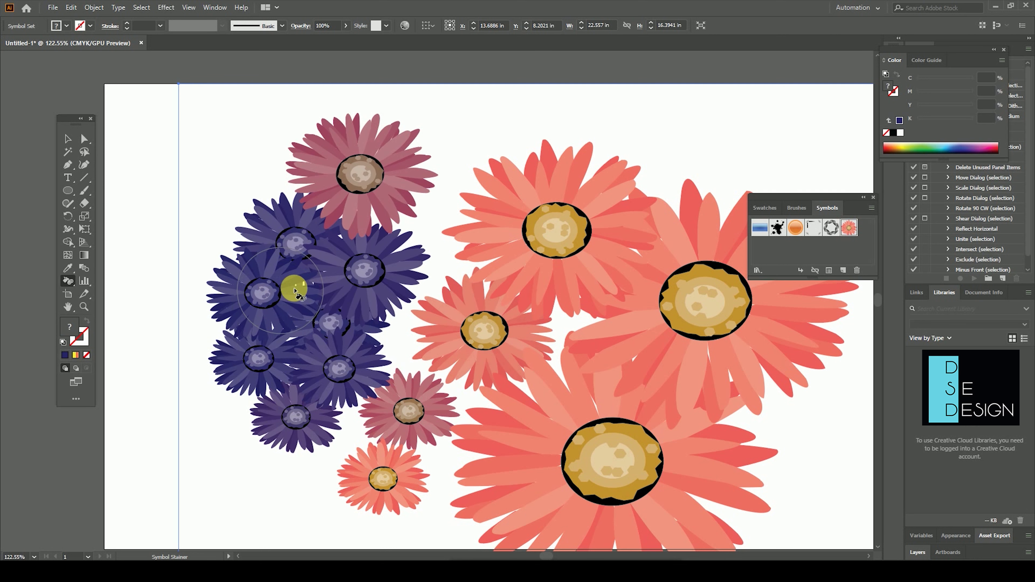
{"action": "mouse_move", "coordinate": [387, 200]}
{"action": "left_mouse_down"}
{"action": "mouse_move", "coordinate": [548, 262]}
{"action": "mouse_move", "coordinate": [543, 365]}
{"action": "mouse_move", "coordinate": [601, 273]}
{"action": "left_mouse_up"}
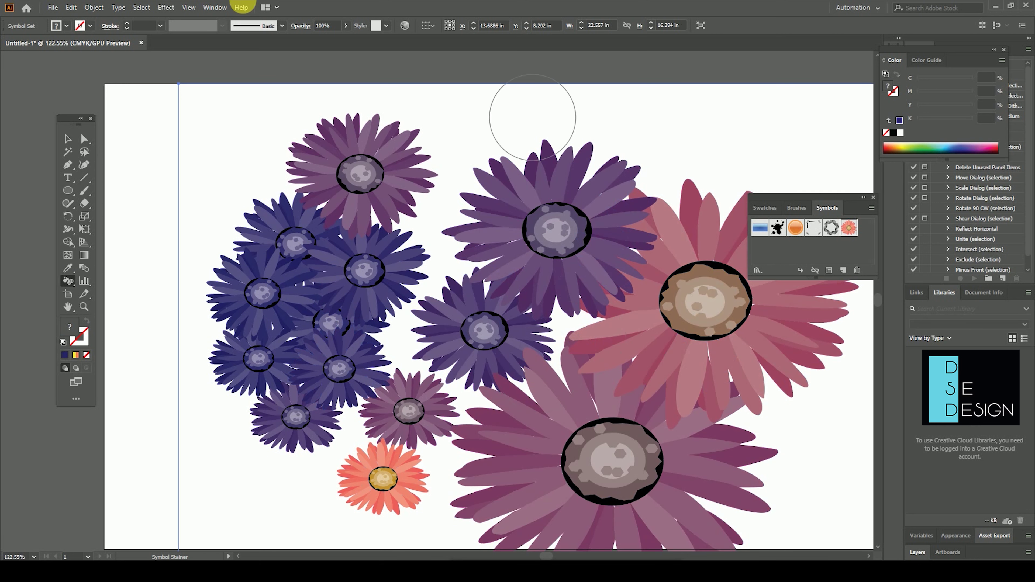
{"action": "mouse_move", "coordinate": [807, 357]}
{"action": "left_mouse_down"}
{"action": "mouse_move", "coordinate": [629, 255]}
{"action": "mouse_move", "coordinate": [665, 315]}
{"action": "mouse_move", "coordinate": [650, 260]}
{"action": "mouse_move", "coordinate": [405, 289]}
{"action": "mouse_move", "coordinate": [760, 386]}
{"action": "mouse_move", "coordinate": [134, 213]}
{"action": "mouse_move", "coordinate": [81, 277]}
{"action": "mouse_move", "coordinate": [165, 360]}
{"action": "left_mouse_up"}
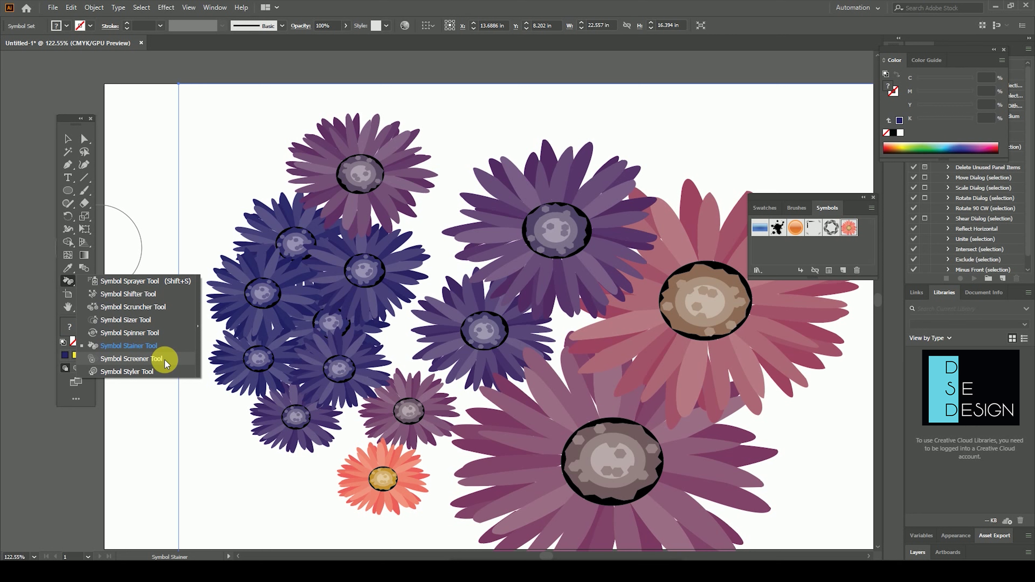
{"action": "mouse_move", "coordinate": [358, 294]}
{"action": "left_mouse_down"}
{"action": "mouse_move", "coordinate": [296, 337]}
{"action": "mouse_move", "coordinate": [365, 306]}
{"action": "mouse_move", "coordinate": [498, 333]}
{"action": "mouse_move", "coordinate": [550, 262]}
{"action": "mouse_move", "coordinate": [557, 268]}
{"action": "left_mouse_up"}
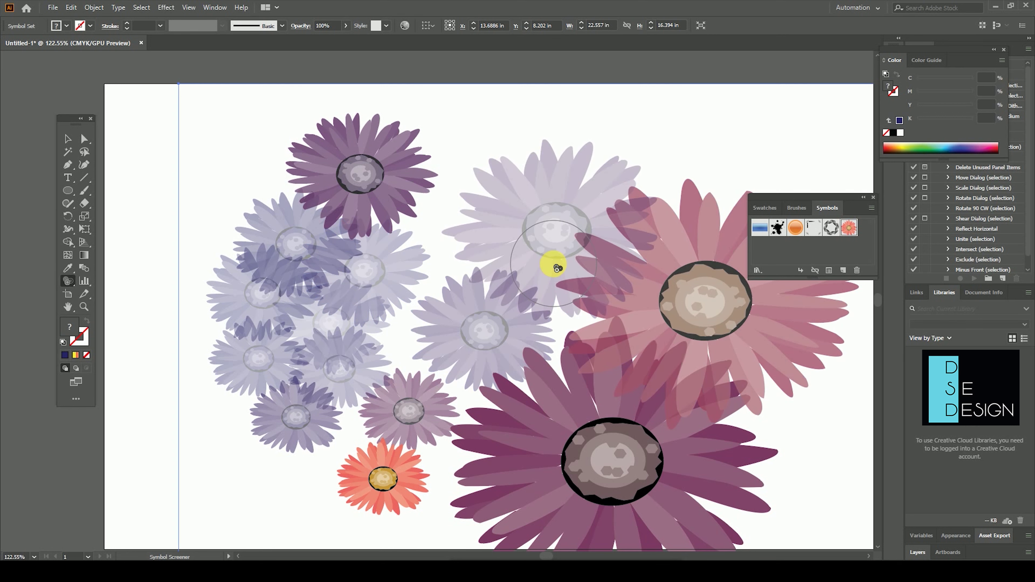
{"action": "mouse_move", "coordinate": [336, 173]}
{"action": "left_mouse_down"}
{"action": "mouse_move", "coordinate": [797, 362]}
{"action": "mouse_move", "coordinate": [751, 347]}
{"action": "mouse_move", "coordinate": [393, 470]}
{"action": "mouse_move", "coordinate": [471, 423]}
{"action": "left_mouse_up"}
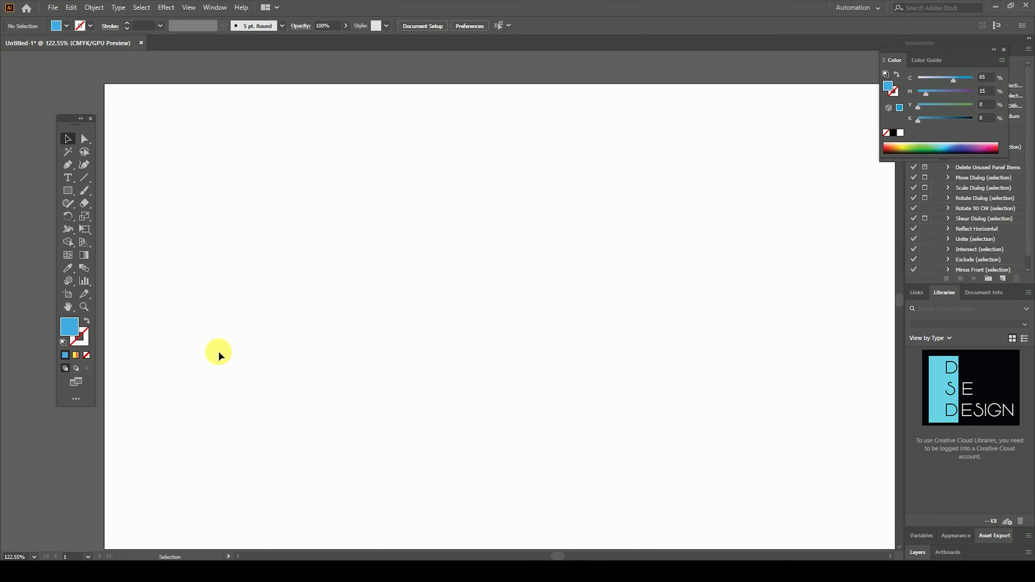
Step: Try the Symbol Styler on the empty artboard and dismiss the missing-symbol alert
{"action": "left_click", "coordinate": [68, 282]}
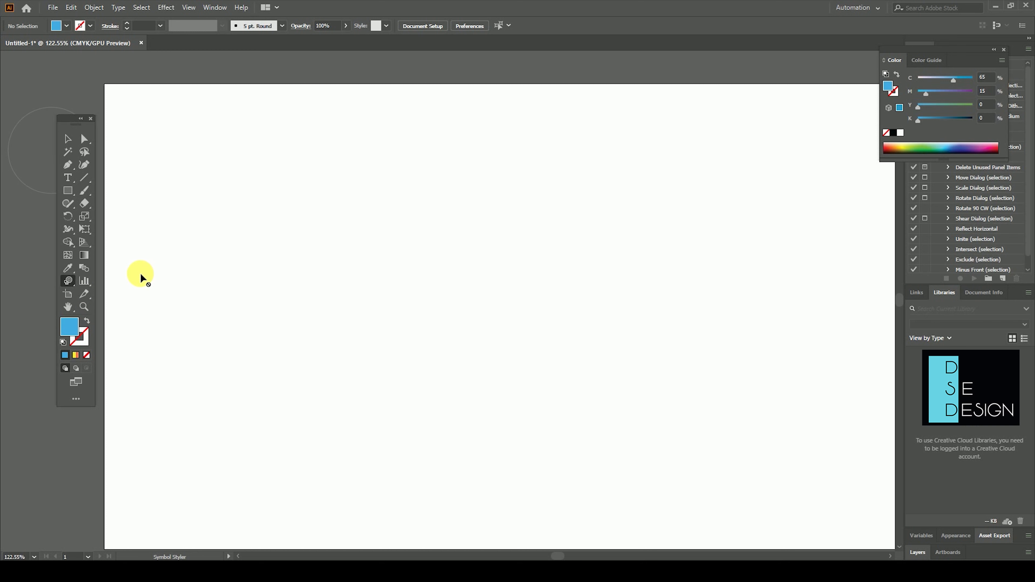
{"action": "left_click_drag", "start_coordinate": [67, 281], "coordinate": [160, 382]}
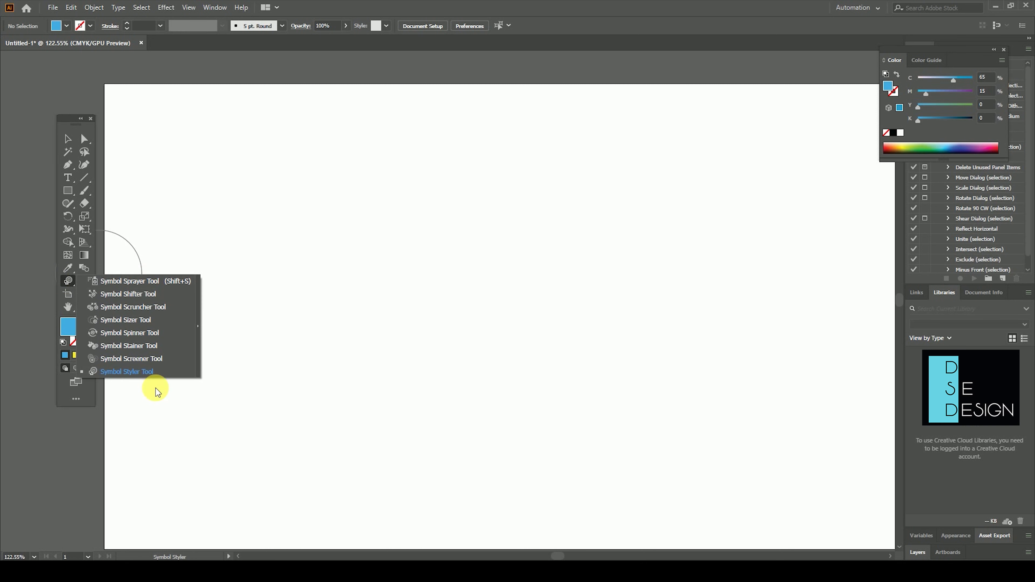
{"action": "left_click", "coordinate": [427, 321]}
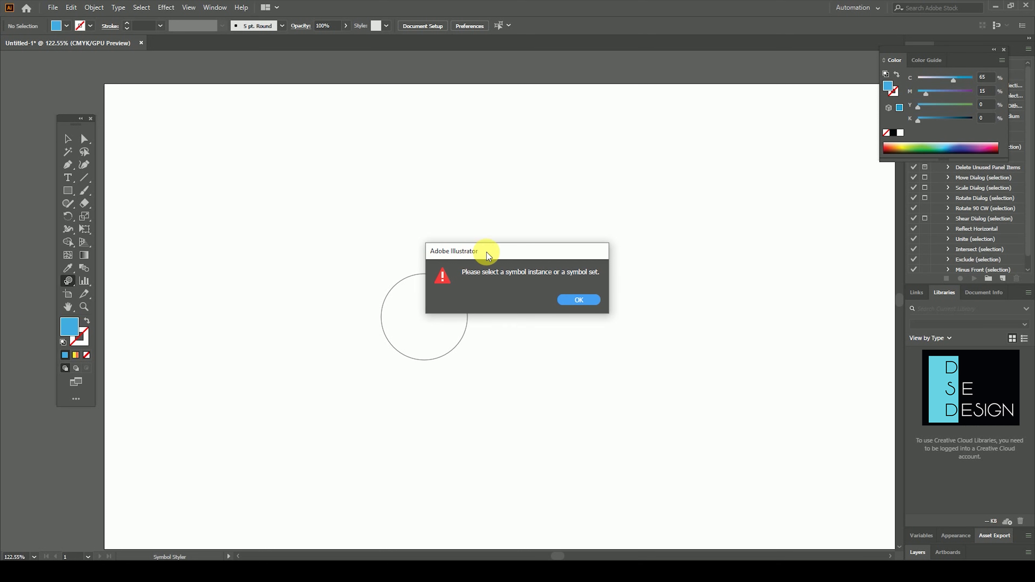
{"action": "left_click", "coordinate": [580, 302]}
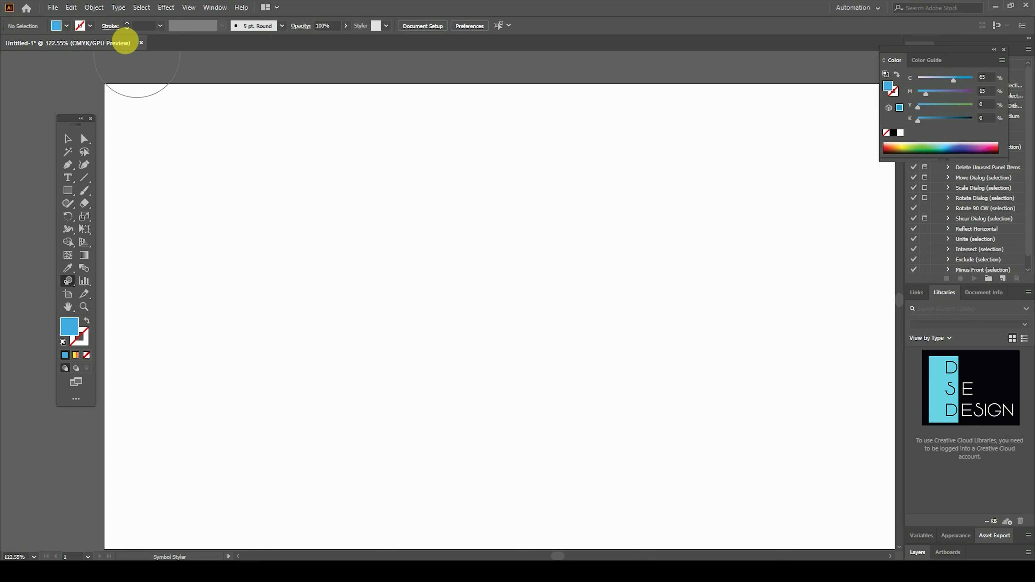
Step: Show the Graphic Styles and Symbols panels and shift the Graphic Styles panel left
{"action": "left_click", "coordinate": [222, 10]}
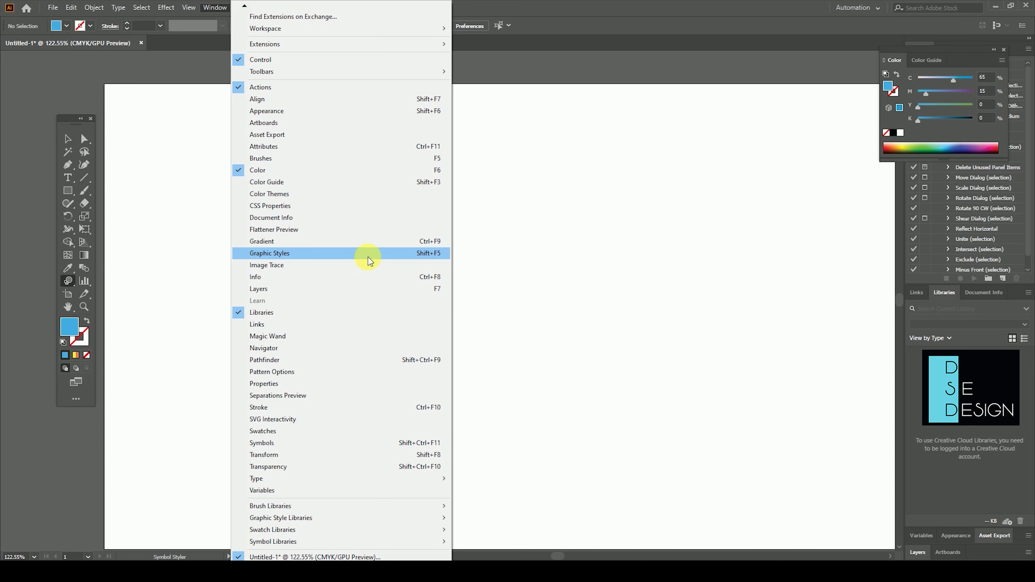
{"action": "left_click", "coordinate": [369, 258]}
{"action": "left_click", "coordinate": [215, 7]}
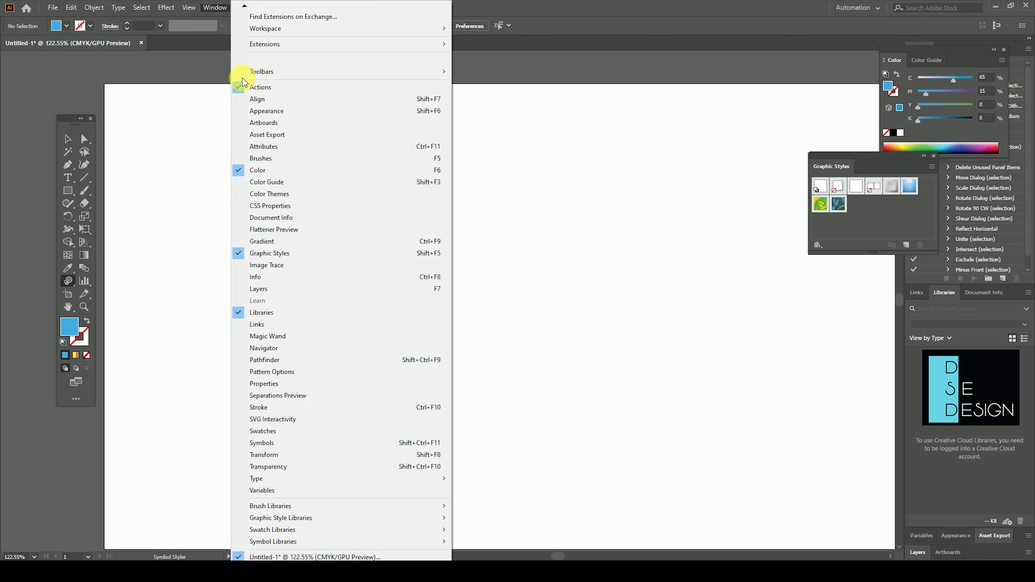
{"action": "left_click", "coordinate": [329, 443]}
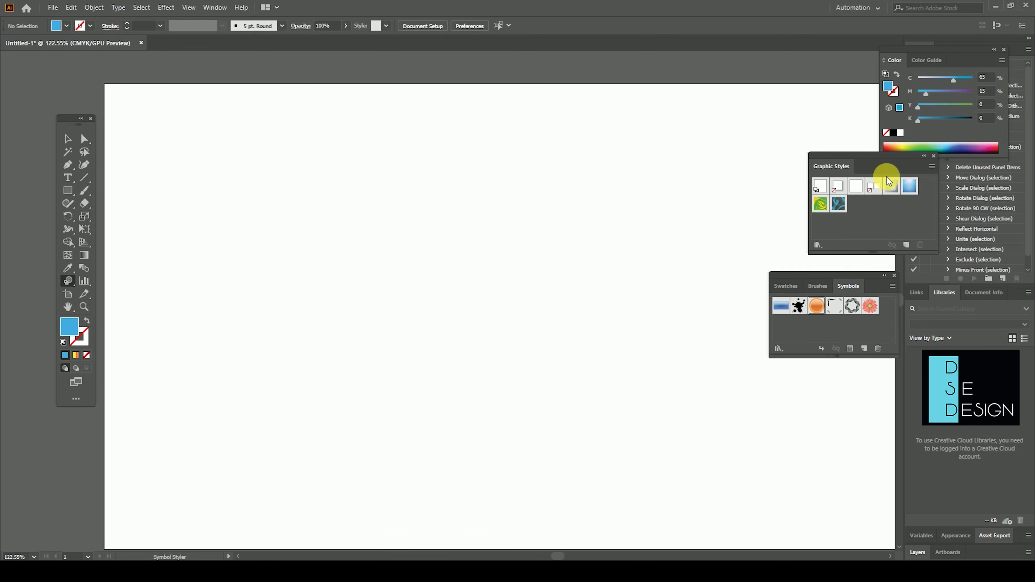
{"action": "left_click_drag", "start_coordinate": [867, 156], "coordinate": [840, 151]}
Step: Place an Illuminated Orange symbol and scale it into a large ellipse
{"action": "left_click", "coordinate": [817, 307]}
{"action": "left_click", "coordinate": [338, 297]}
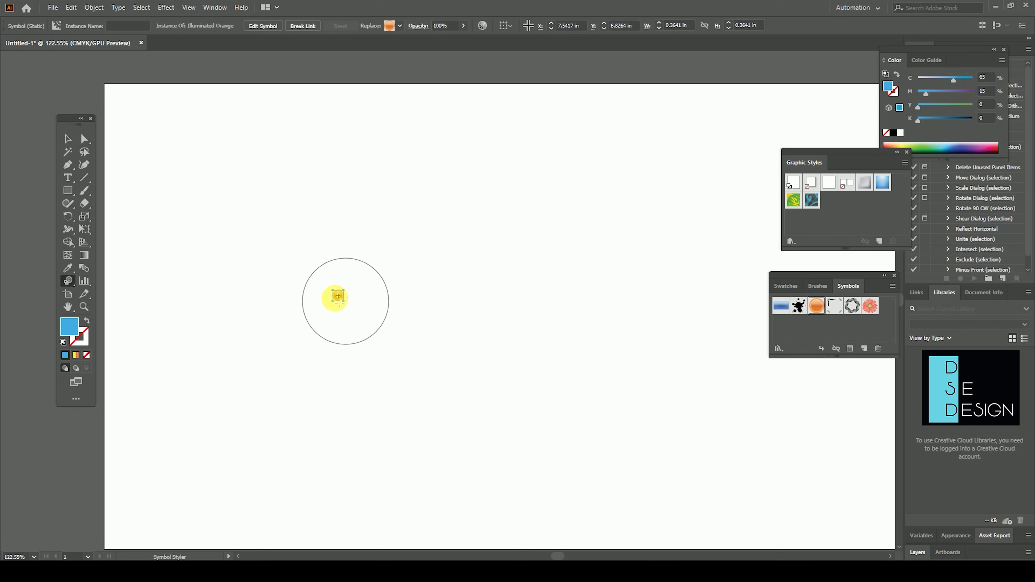
{"action": "left_click", "coordinate": [67, 138]}
{"action": "left_click_drag", "start_coordinate": [349, 304], "coordinate": [536, 474]}
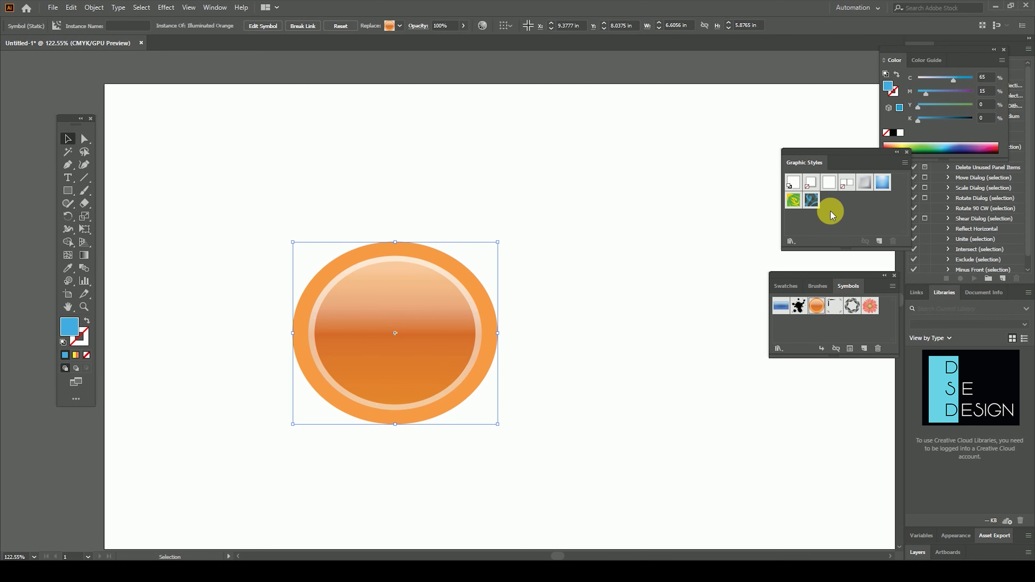
Step: Apply the Foliage_GS graphic style to the orange symbol with the Symbol Styler tool
{"action": "left_click_drag", "start_coordinate": [794, 200], "coordinate": [394, 335]}
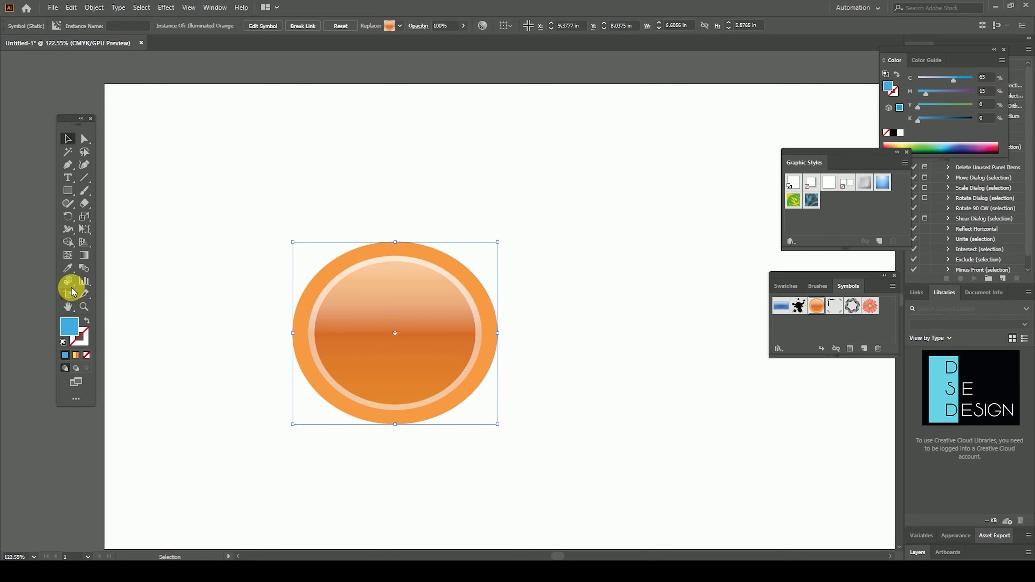
{"action": "left_click_drag", "start_coordinate": [71, 286], "coordinate": [165, 371]}
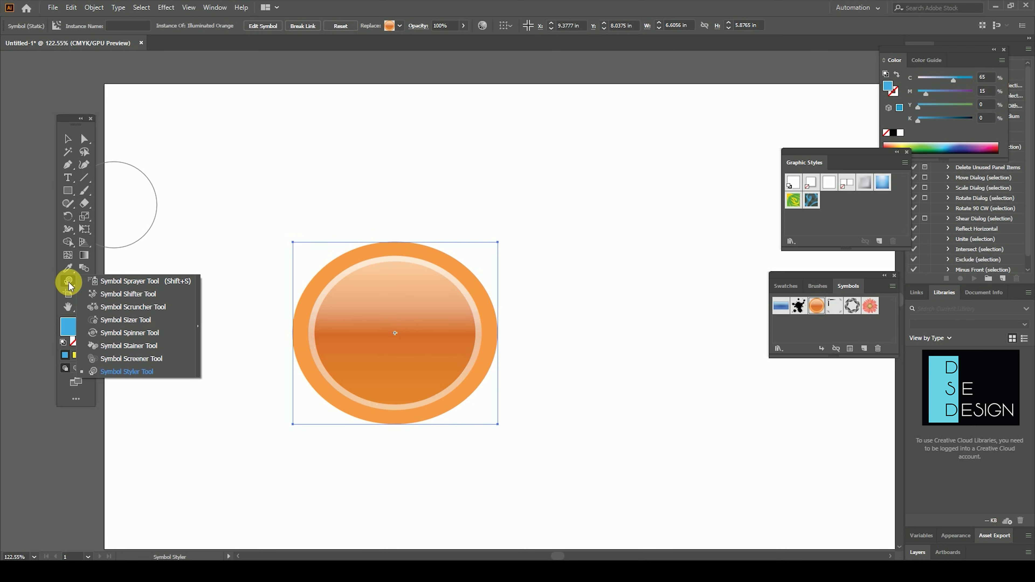
{"action": "left_click", "coordinate": [166, 372]}
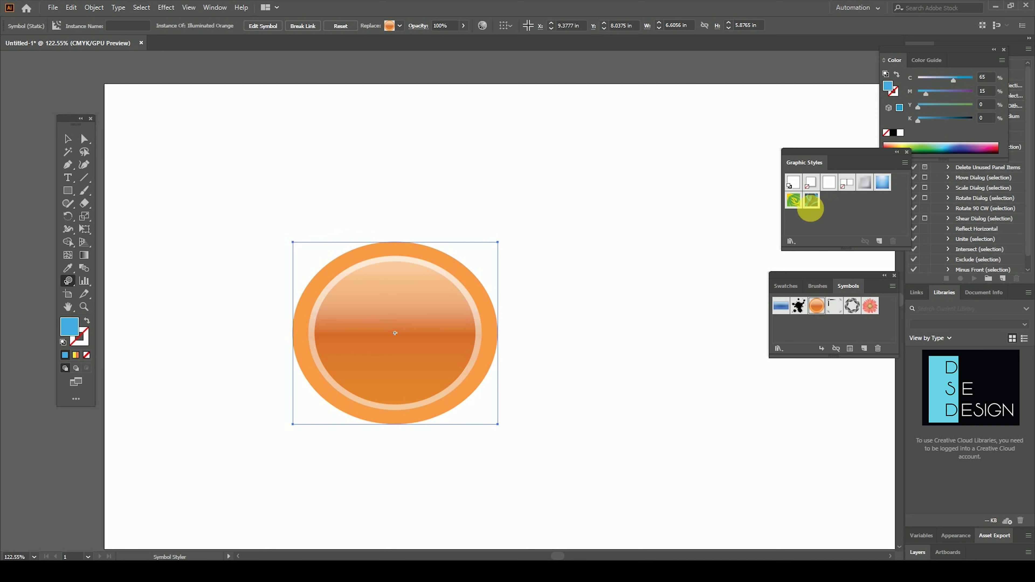
{"action": "left_click", "coordinate": [793, 206]}
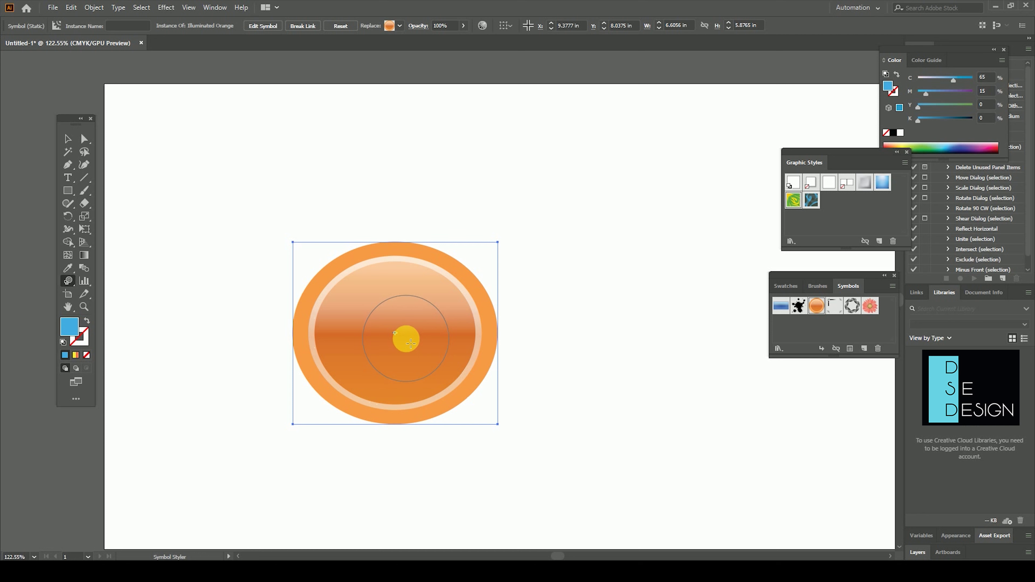
{"action": "left_click", "coordinate": [428, 335]}
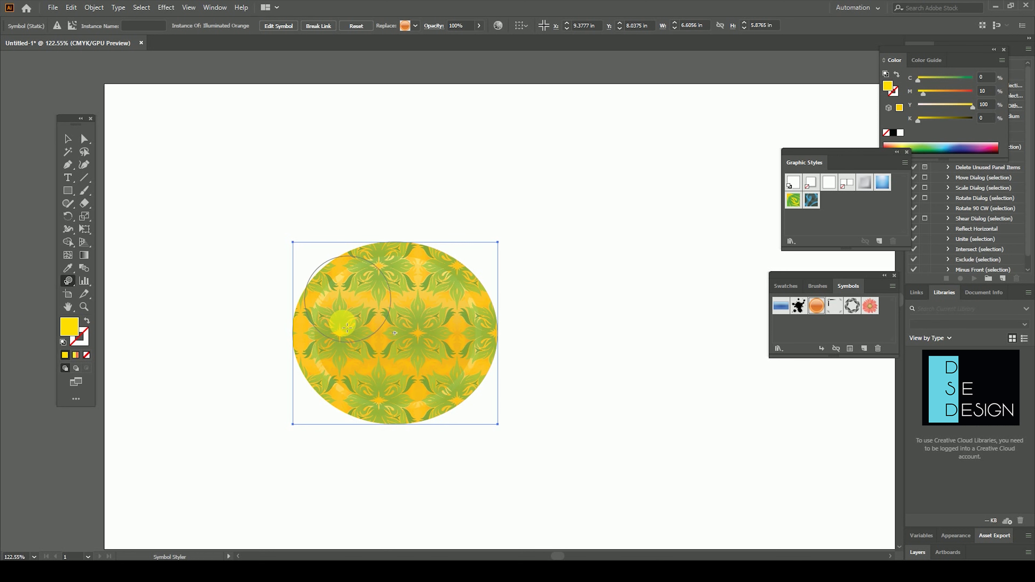
{"action": "left_click", "coordinate": [419, 314]}
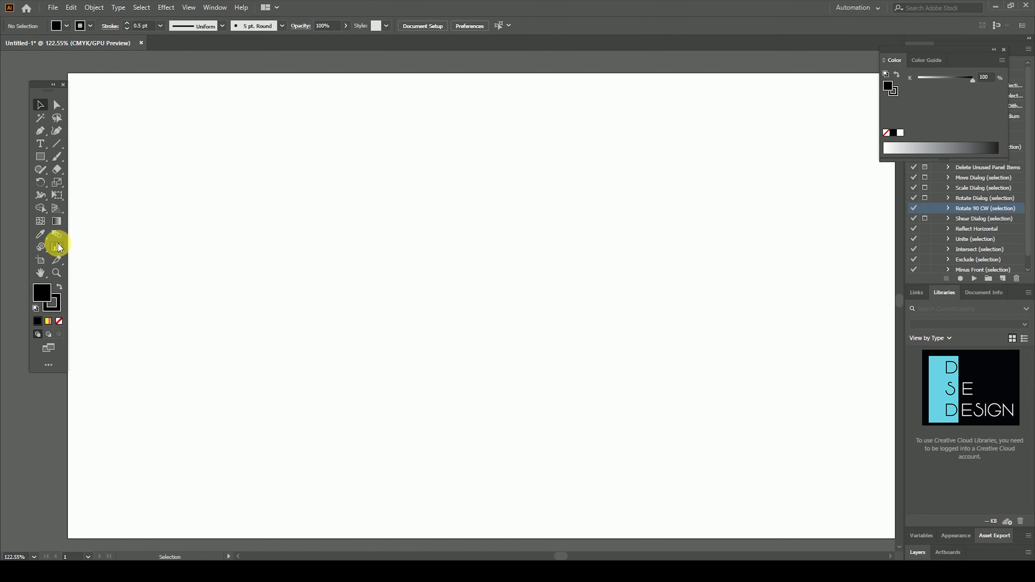
{"action": "left_click", "coordinate": [55, 247]}
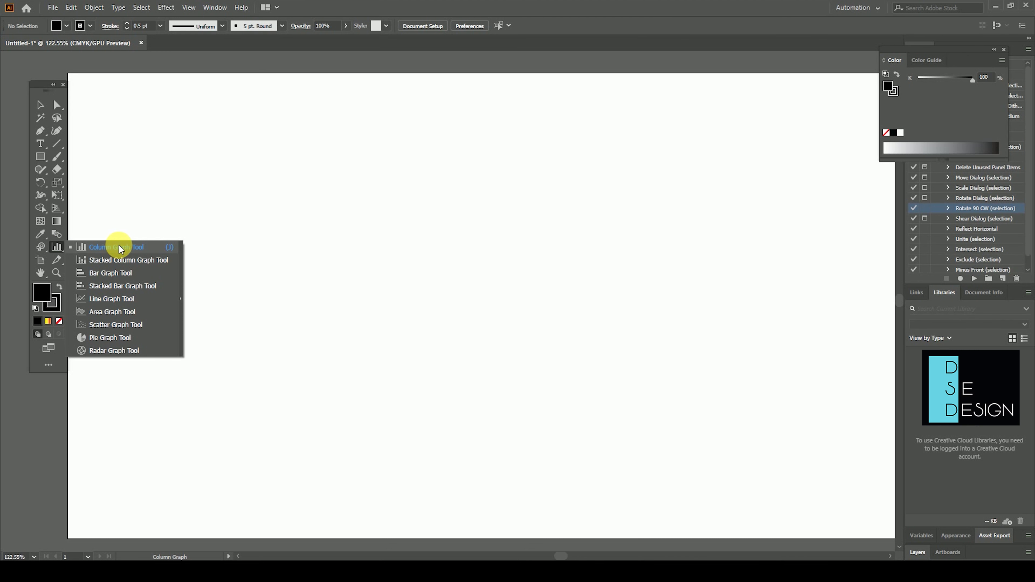
Step: Draw a column graph, move its data sheet lower right, and switch to the Excel order table
{"action": "left_click", "coordinate": [150, 251]}
{"action": "left_click_drag", "start_coordinate": [300, 178], "coordinate": [521, 449]}
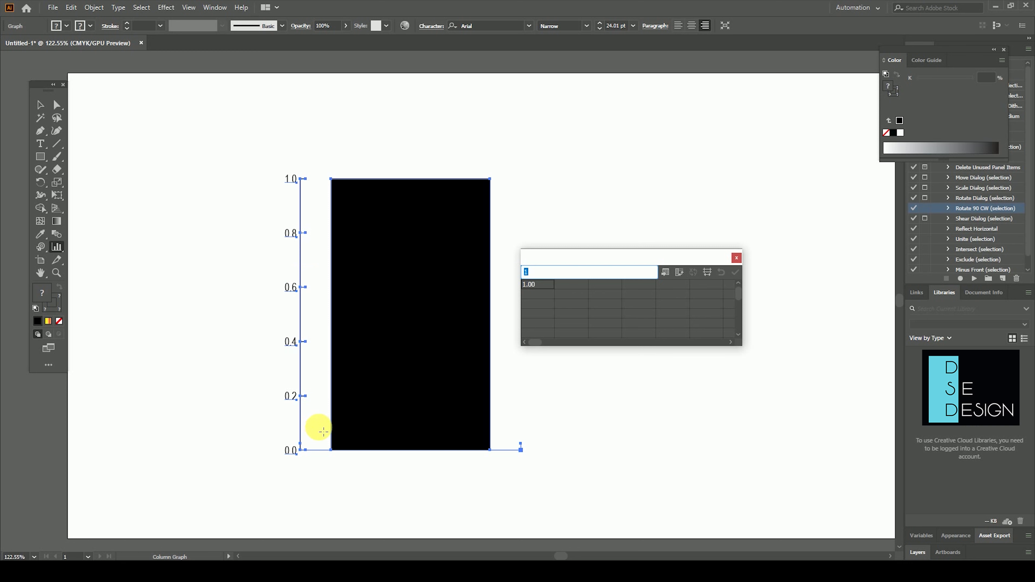
{"action": "mouse_move", "coordinate": [571, 257]}
{"action": "left_mouse_down"}
{"action": "mouse_move", "coordinate": [592, 304]}
{"action": "mouse_move", "coordinate": [592, 278]}
{"action": "left_mouse_up"}
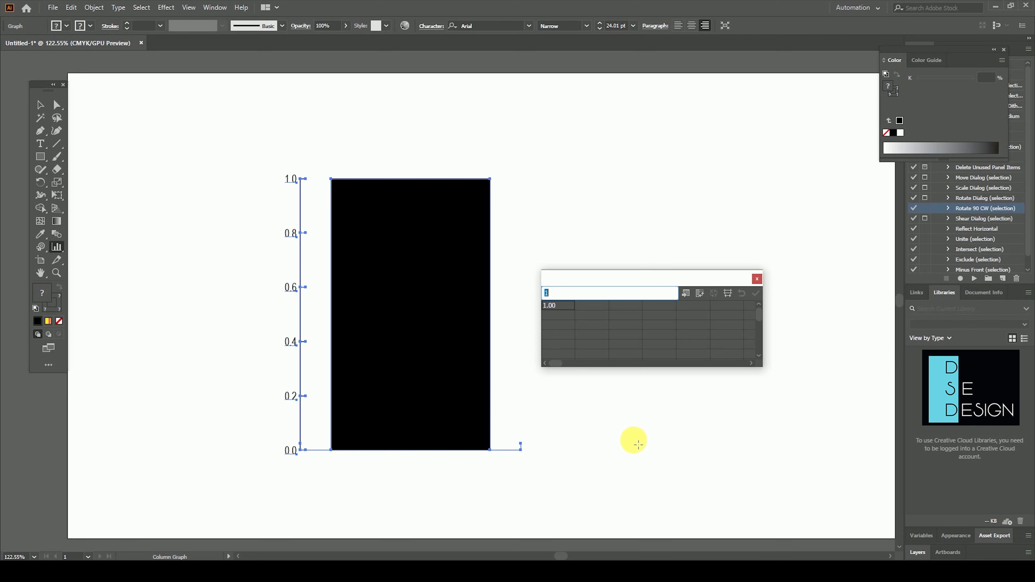
{"action": "key", "text": "alt+Tab"}
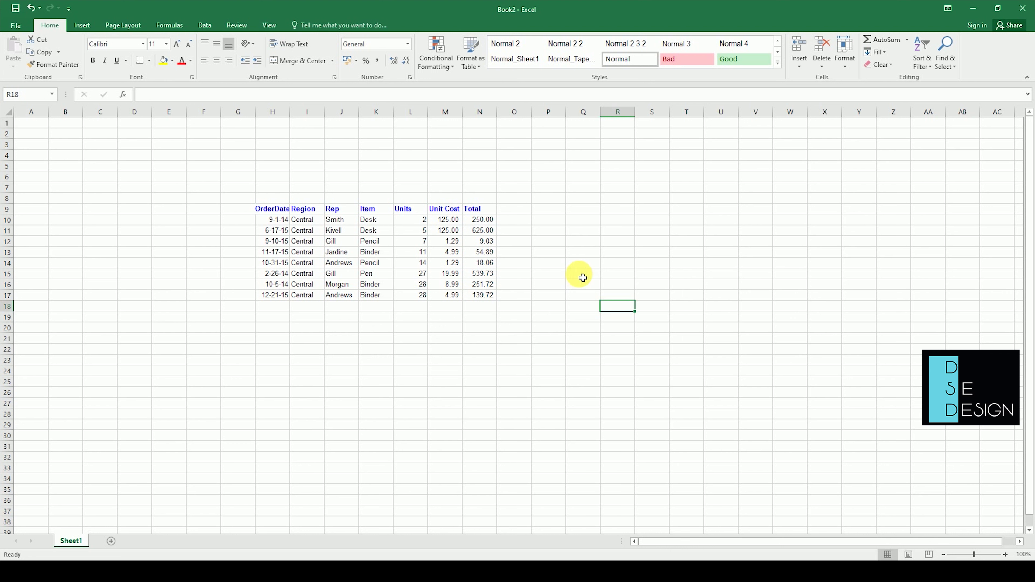
Step: Select the order table H9:N17 in the Excel sheet
{"action": "left_click_drag", "start_coordinate": [264, 210], "coordinate": [481, 303]}
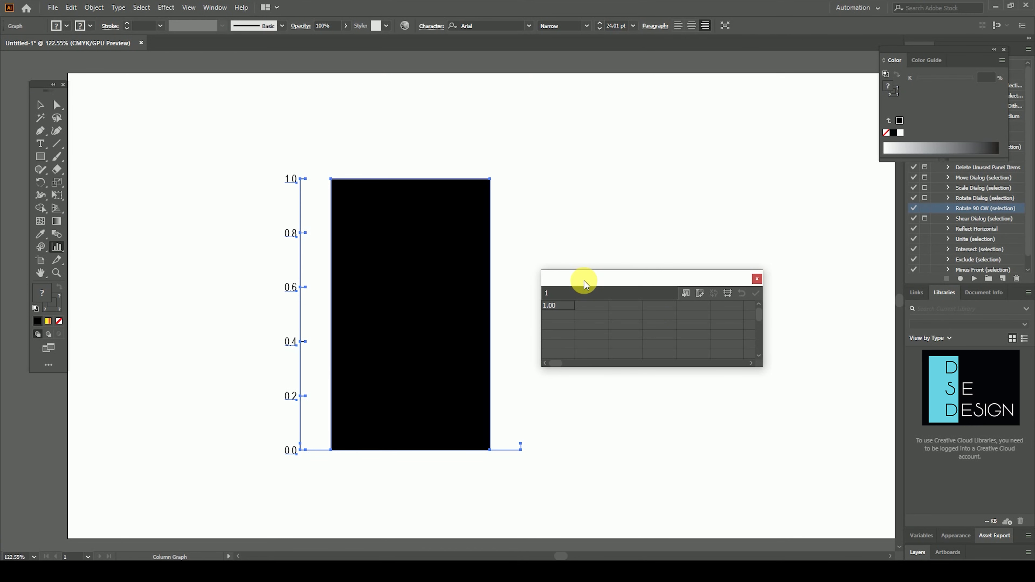
Step: Paste the order table into the Graph Data window and apply it to the column graph
{"action": "mouse_move", "coordinate": [584, 285]}
{"action": "left_mouse_down"}
{"action": "mouse_move", "coordinate": [603, 276]}
{"action": "mouse_move", "coordinate": [534, 289]}
{"action": "left_mouse_up"}
{"action": "left_click", "coordinate": [580, 289]}
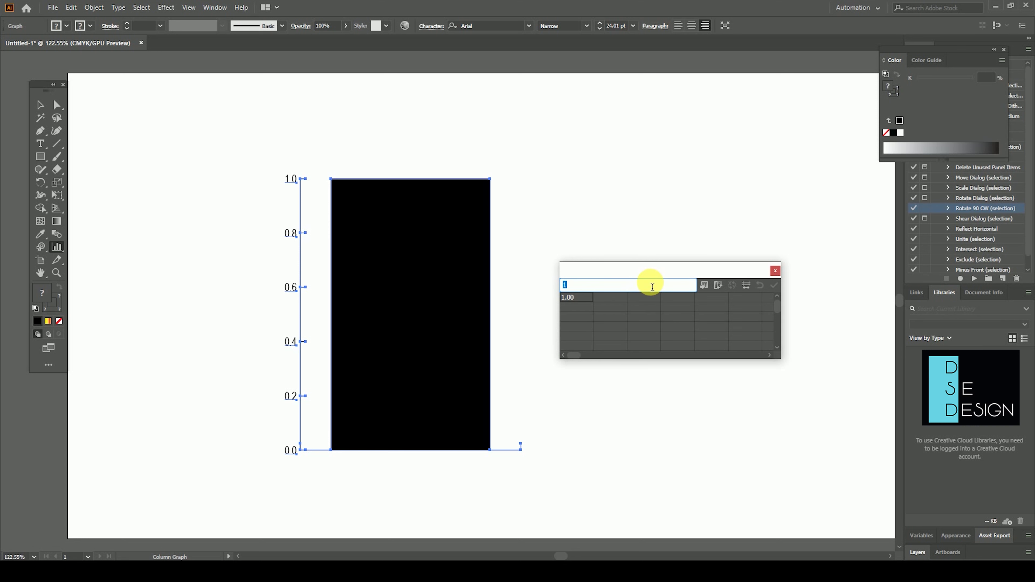
{"action": "key", "text": "ctrl+v"}
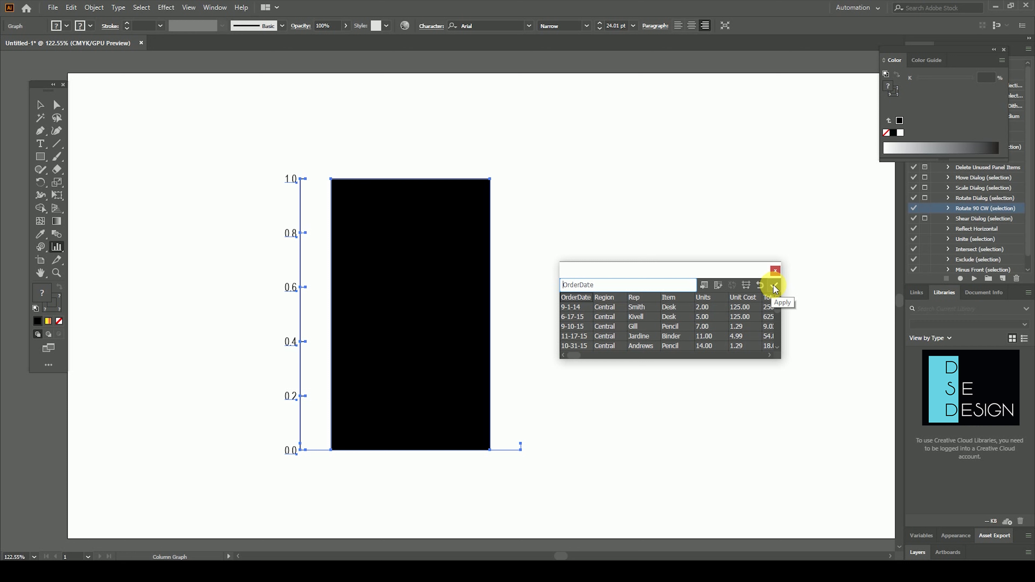
{"action": "left_click", "coordinate": [774, 287]}
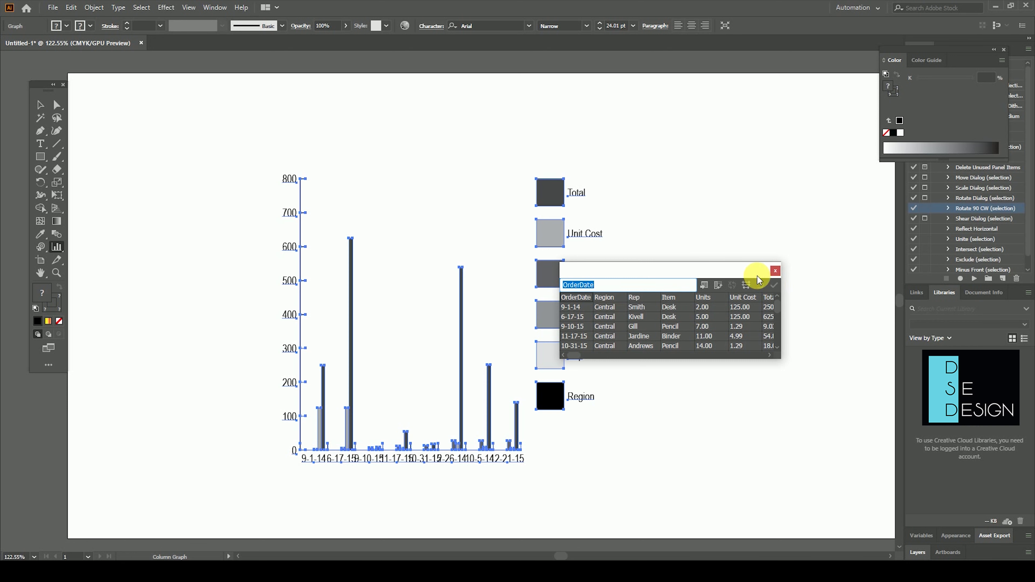
{"action": "left_click_drag", "start_coordinate": [681, 268], "coordinate": [775, 282]}
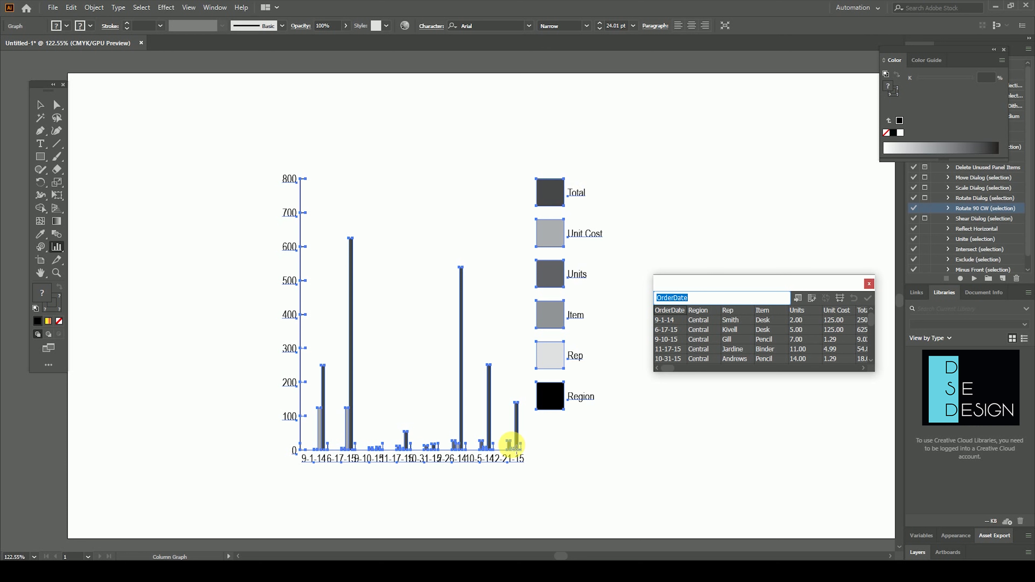
{"action": "left_click", "coordinate": [41, 105]}
Step: Colour the graph's legend labels red using Direct Selection
{"action": "left_click", "coordinate": [655, 192]}
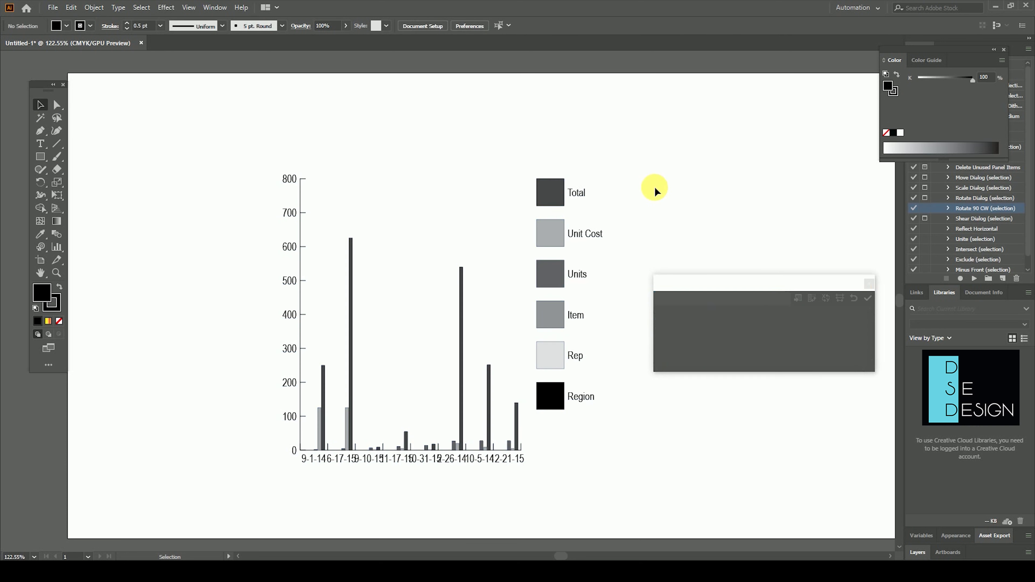
{"action": "left_click_drag", "start_coordinate": [725, 287], "coordinate": [738, 285]}
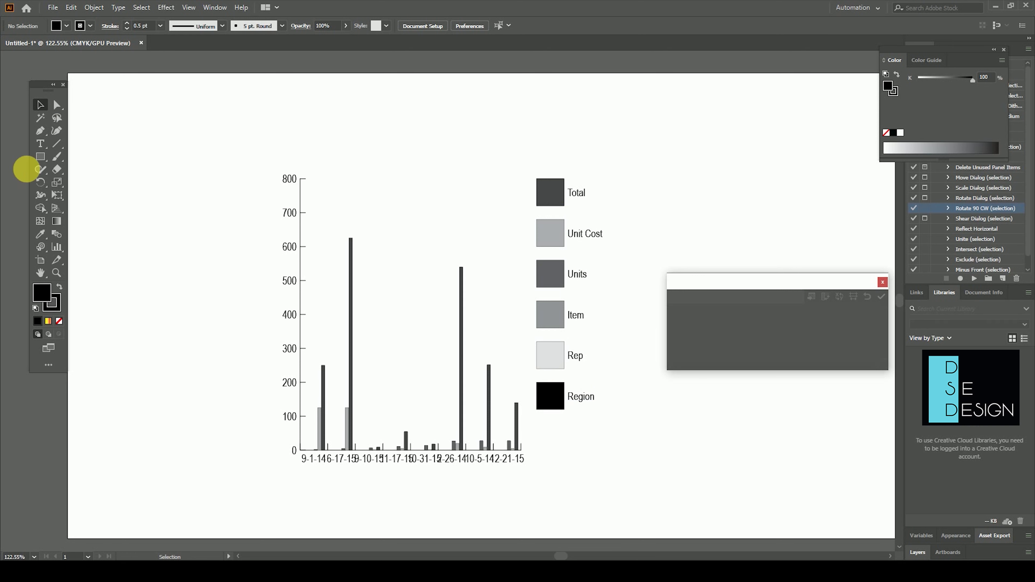
{"action": "left_click", "coordinate": [56, 105]}
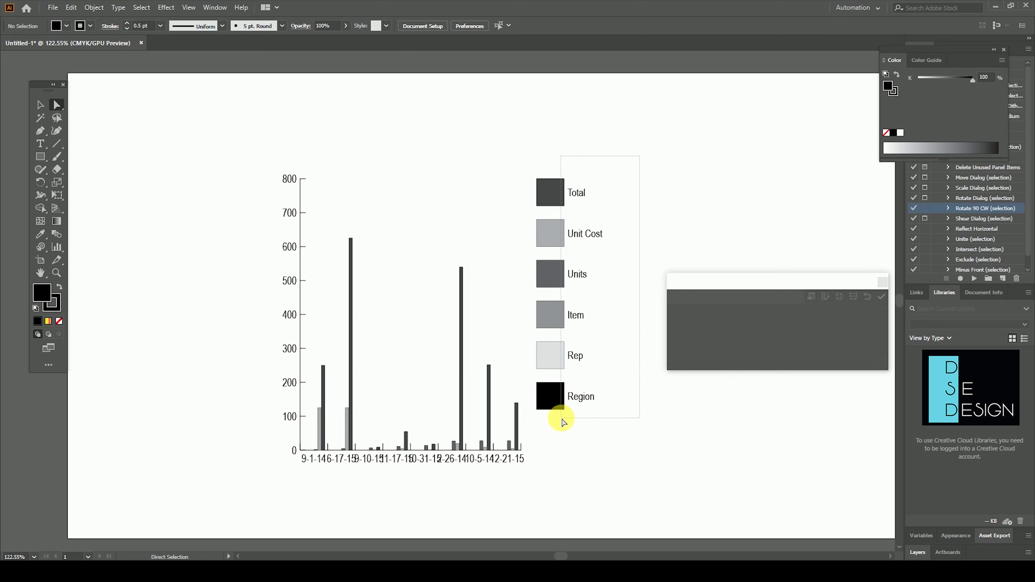
{"action": "left_click_drag", "start_coordinate": [597, 202], "coordinate": [569, 437]}
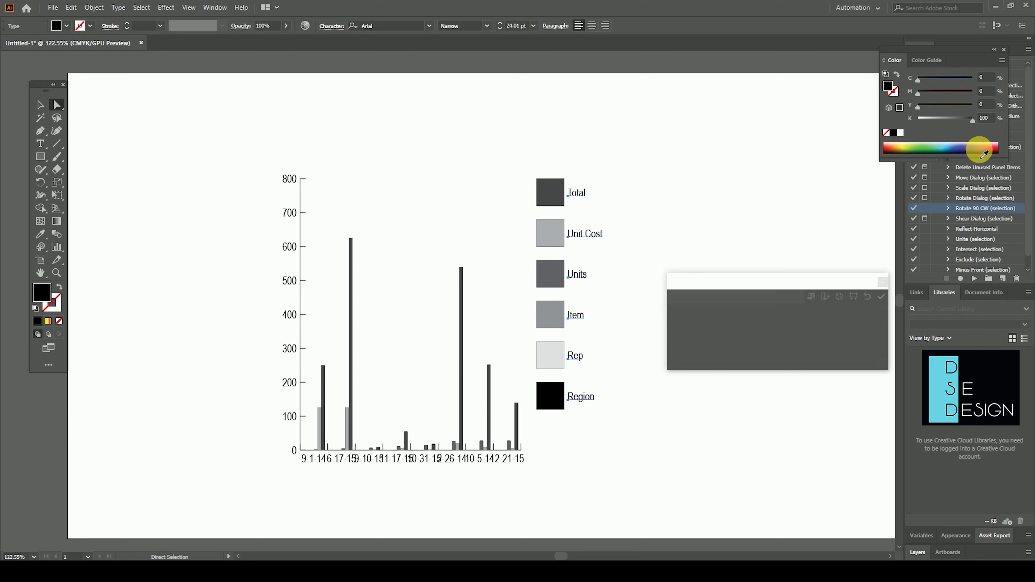
{"action": "left_click", "coordinate": [995, 149]}
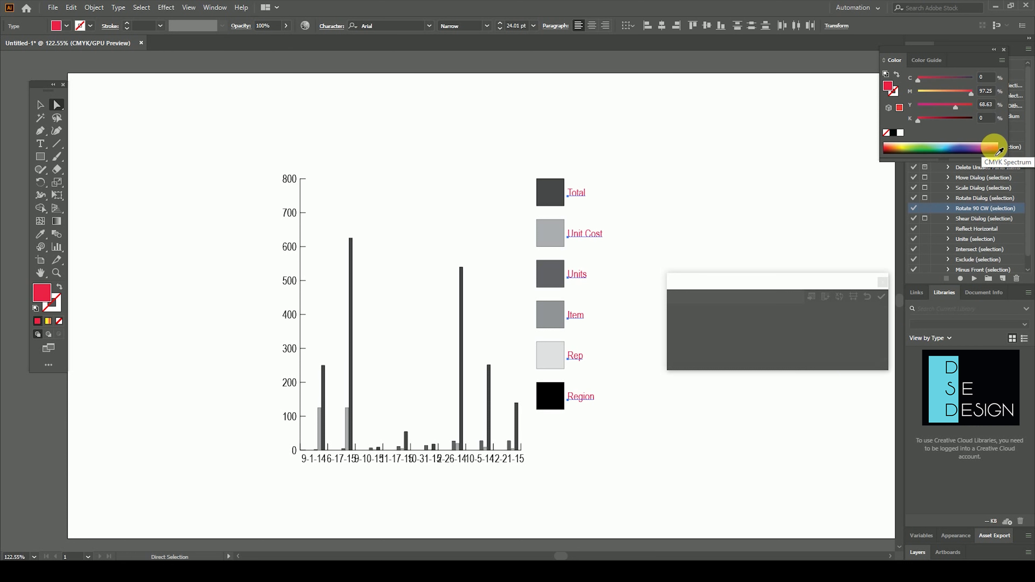
Step: Select the whole column graph, close the data window, and delete the graph
{"action": "left_click", "coordinate": [41, 106]}
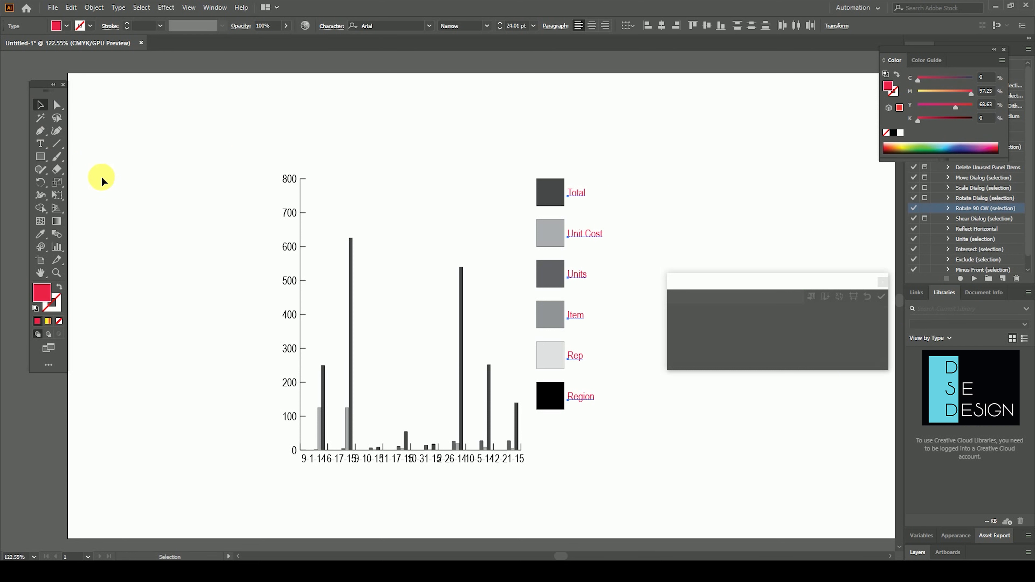
{"action": "left_click", "coordinate": [139, 206]}
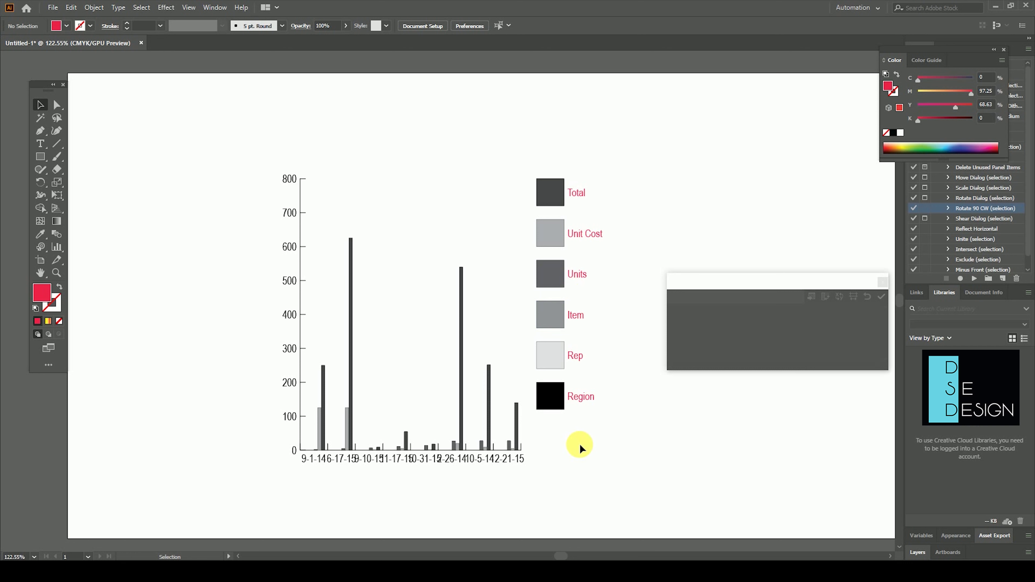
{"action": "left_click_drag", "start_coordinate": [589, 492], "coordinate": [171, 196]}
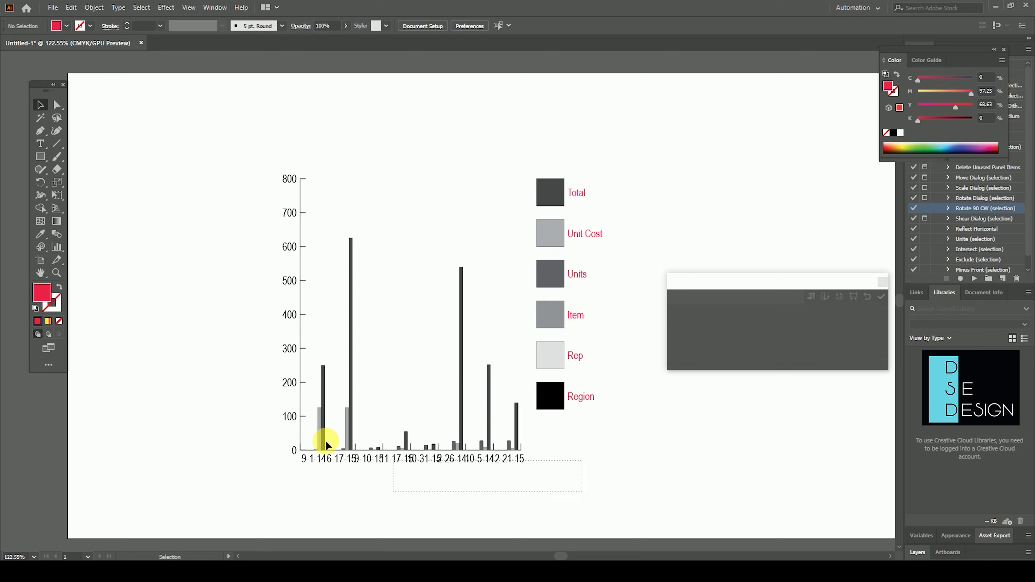
{"action": "left_click", "coordinate": [883, 282]}
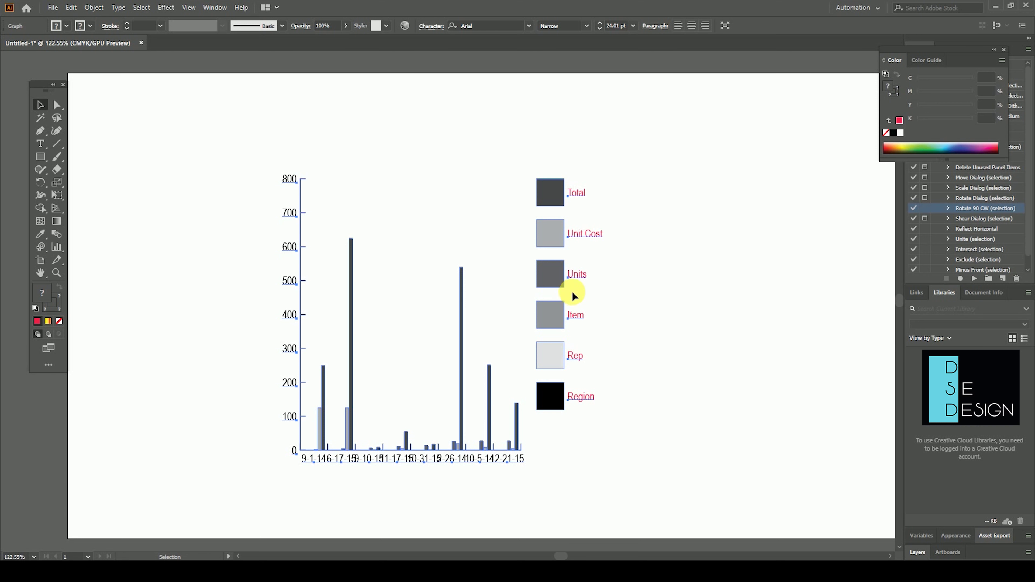
{"action": "key", "text": "Delete"}
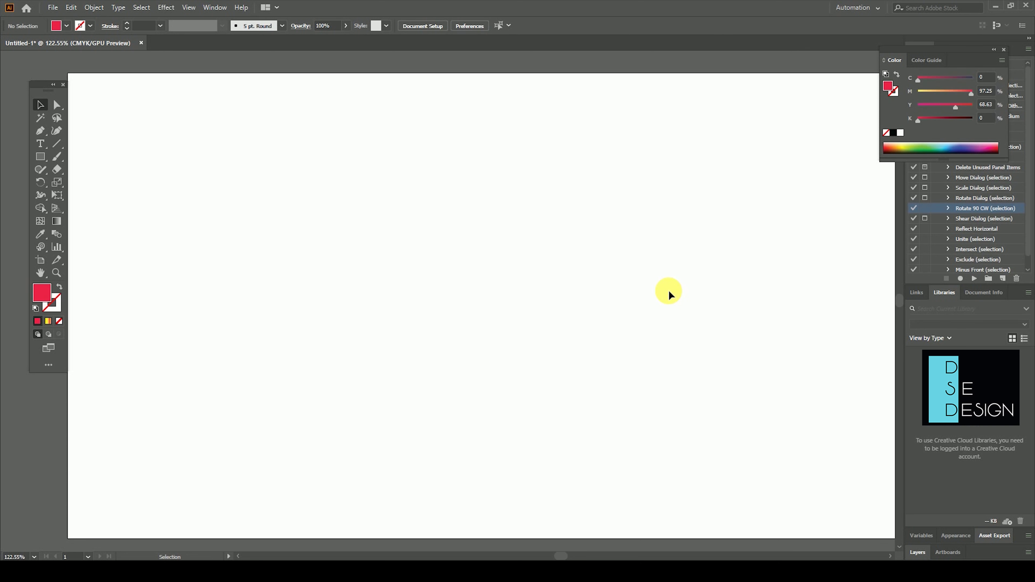
Step: Draw a pie graph and apply the pasted order table to it
{"action": "left_click", "coordinate": [56, 247]}
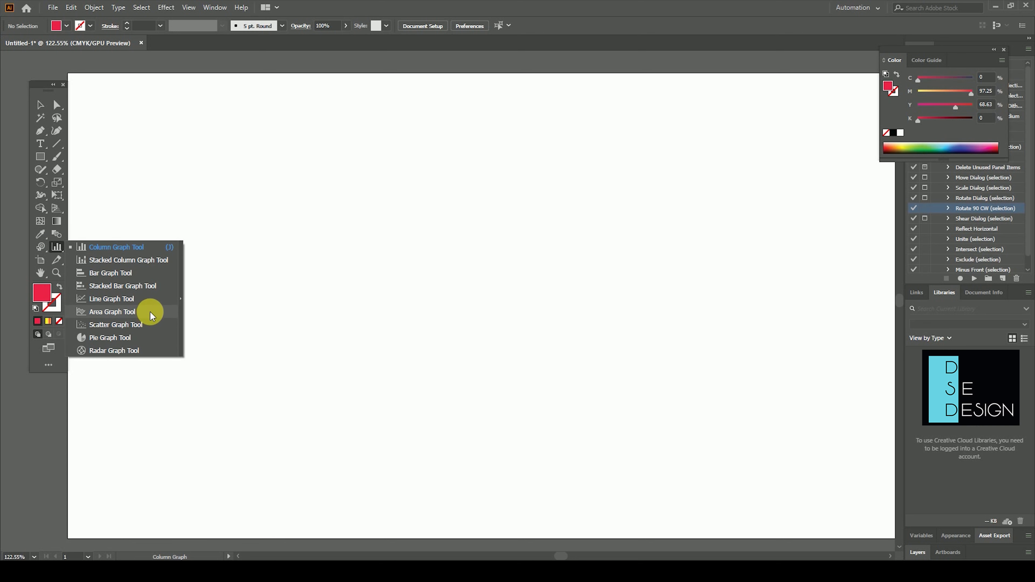
{"action": "left_click", "coordinate": [145, 340]}
{"action": "left_click_drag", "start_coordinate": [401, 212], "coordinate": [669, 462]}
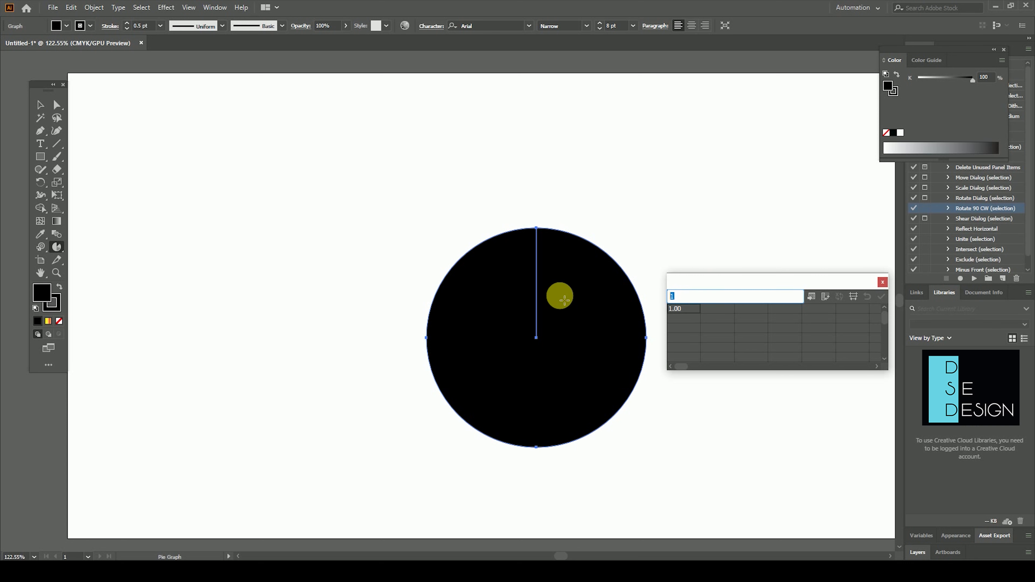
{"action": "key", "text": "ctrl+v"}
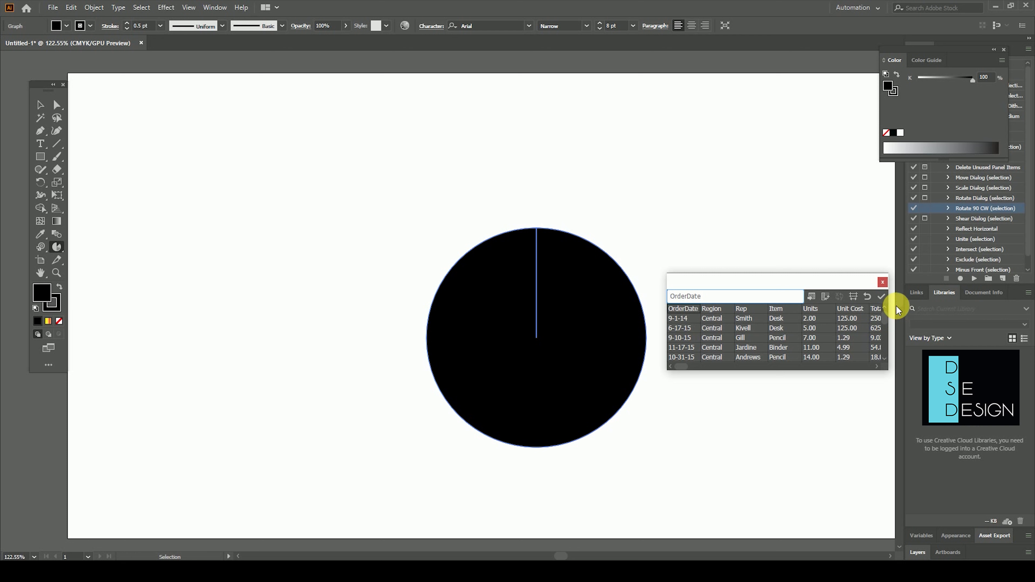
{"action": "left_click", "coordinate": [880, 295]}
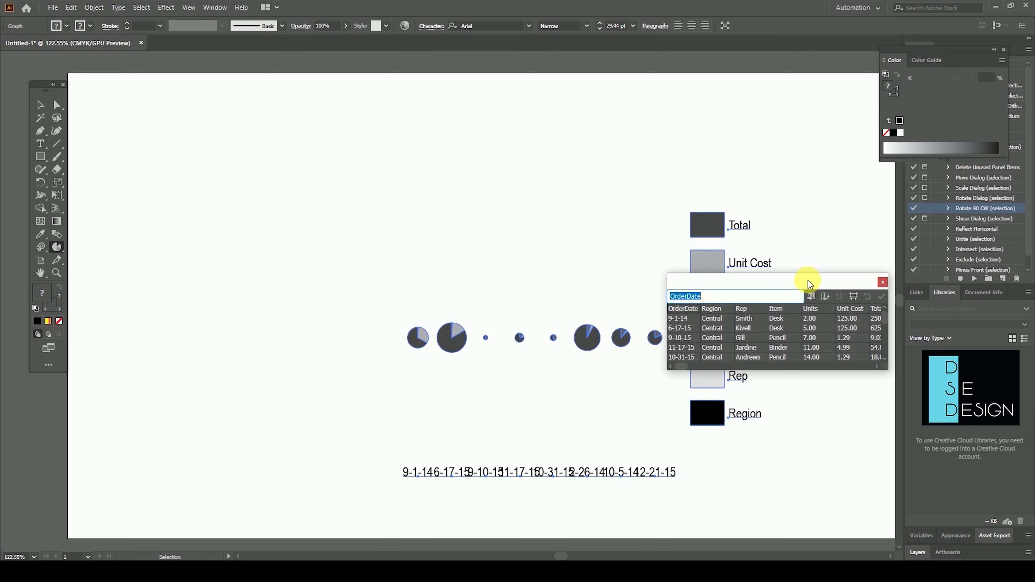
Step: Reposition the view and data window, deselect the pie graph, and discard unsaved graph data
{"action": "left_click_drag", "start_coordinate": [805, 279], "coordinate": [827, 476]}
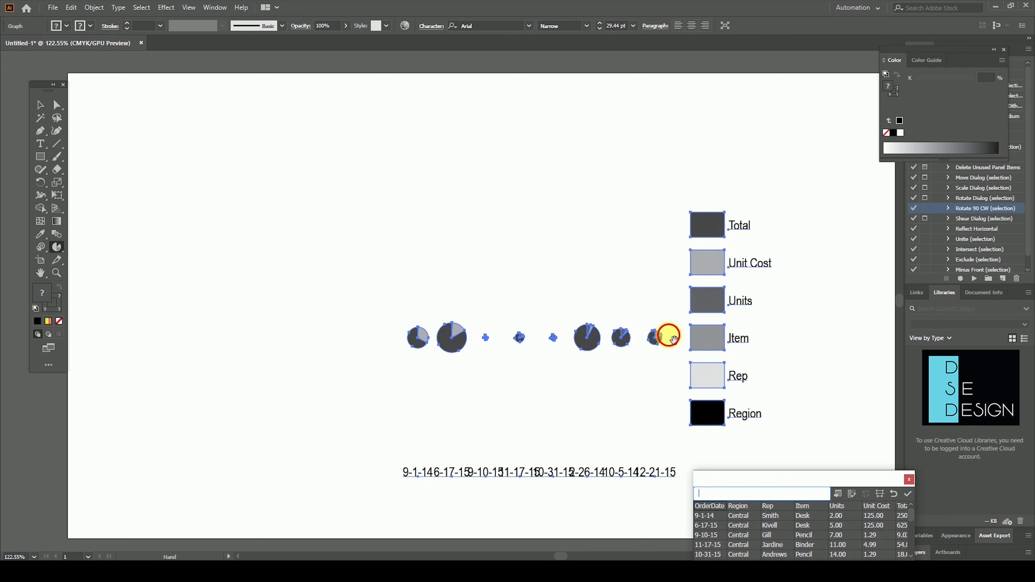
{"action": "left_click_drag", "start_coordinate": [654, 324], "coordinate": [579, 305]}
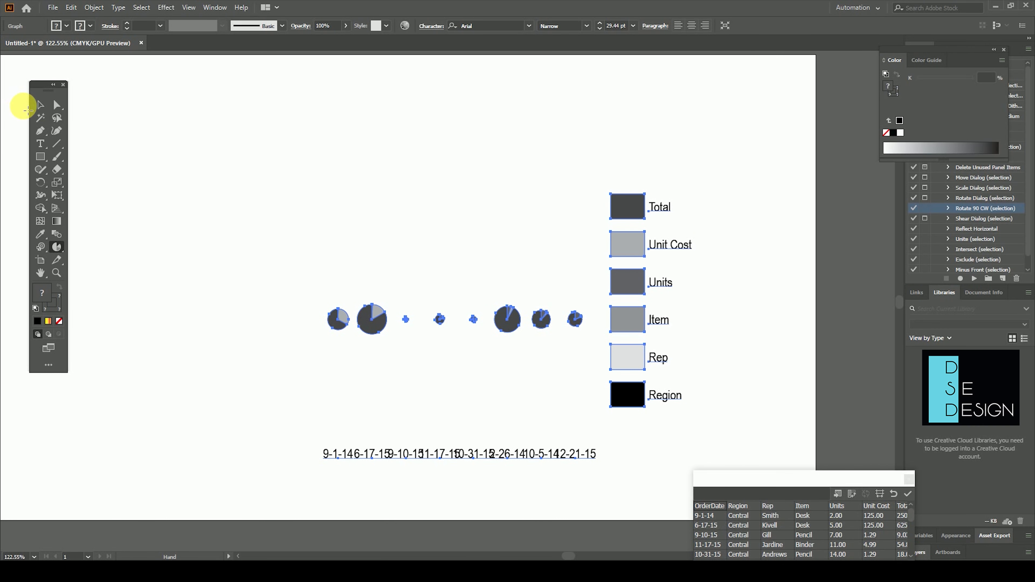
{"action": "left_click", "coordinate": [40, 105]}
{"action": "left_click", "coordinate": [203, 189]}
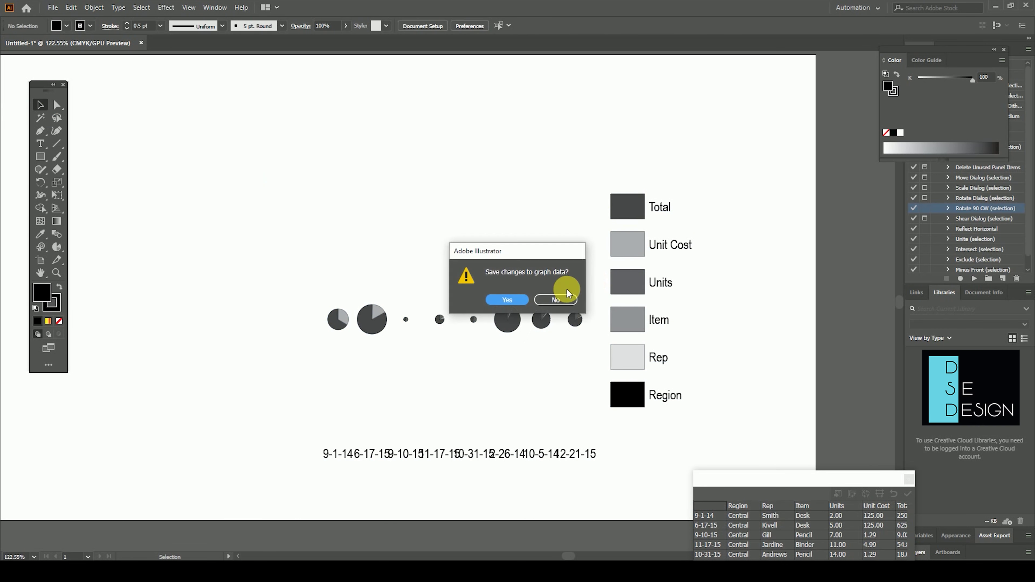
{"action": "left_click", "coordinate": [556, 299]}
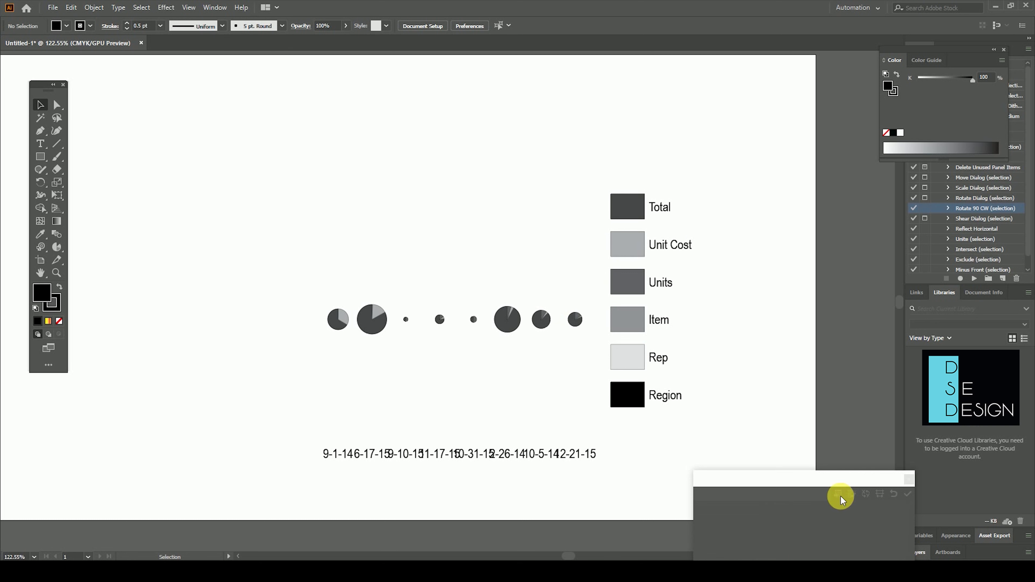
{"action": "left_click_drag", "start_coordinate": [840, 483], "coordinate": [895, 365]}
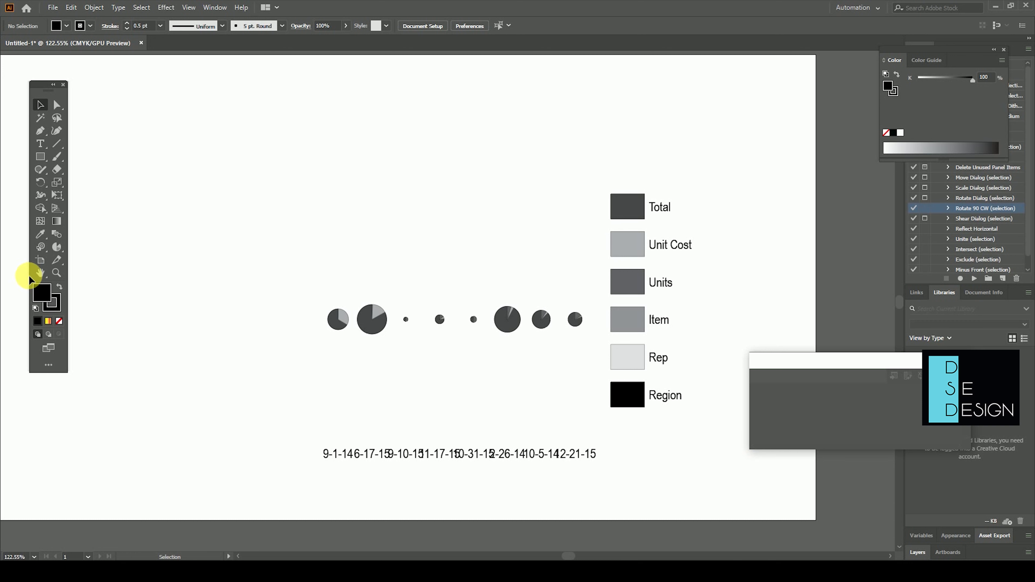
{"action": "left_click", "coordinate": [57, 247]}
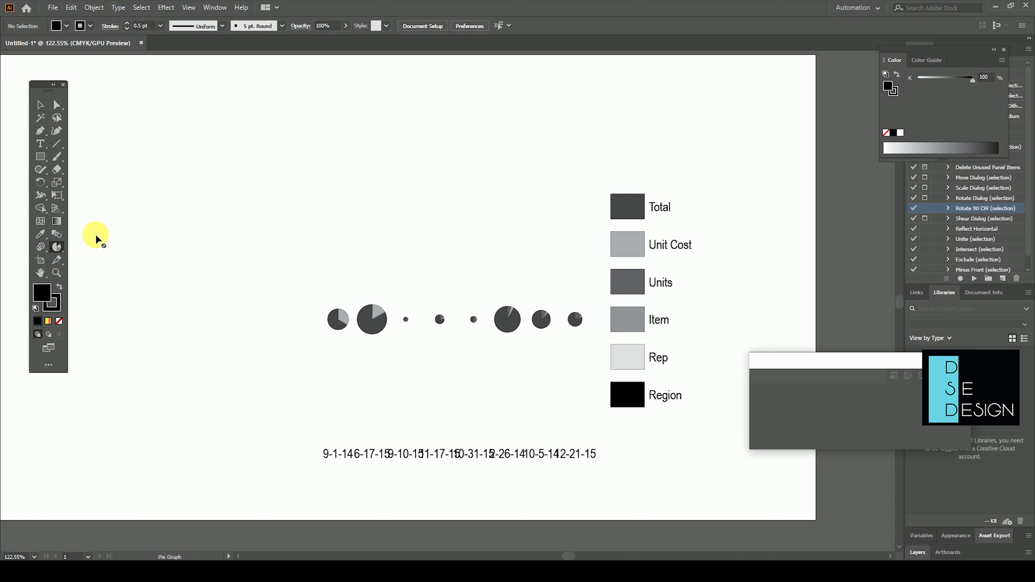
Step: Dismiss the graph tools flyout and return to the Selection tool over the empty artboard
{"action": "left_click", "coordinate": [56, 247]}
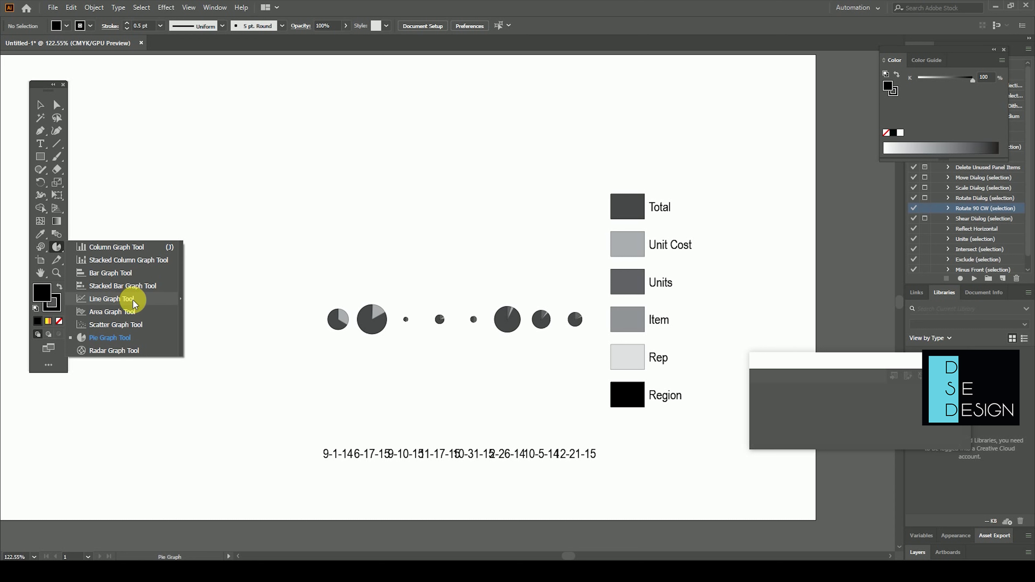
{"action": "left_click", "coordinate": [39, 107]}
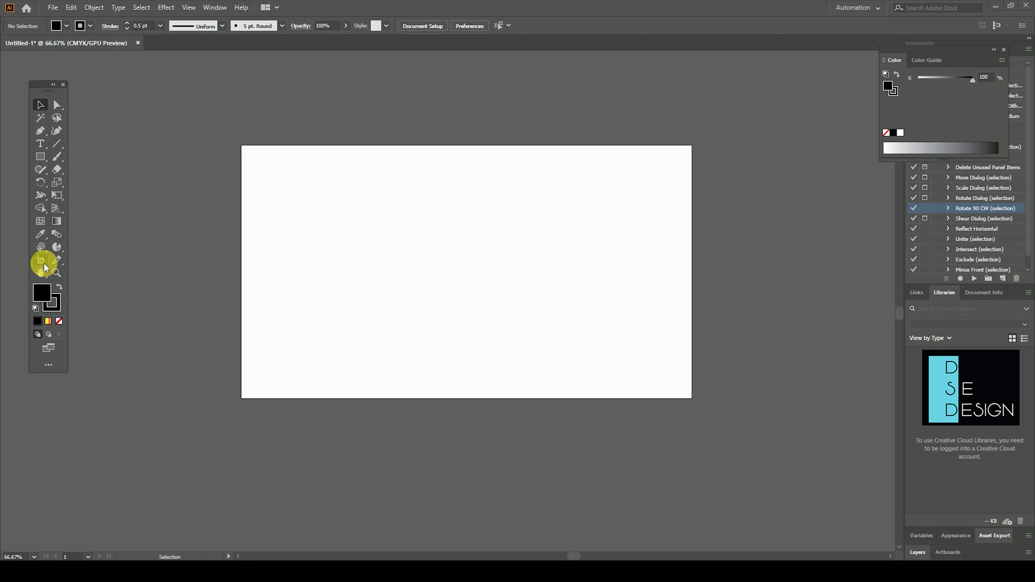
Step: Drag the artboard edges freely, reaching about 28.47 × 18.86 in
{"action": "left_click", "coordinate": [40, 261]}
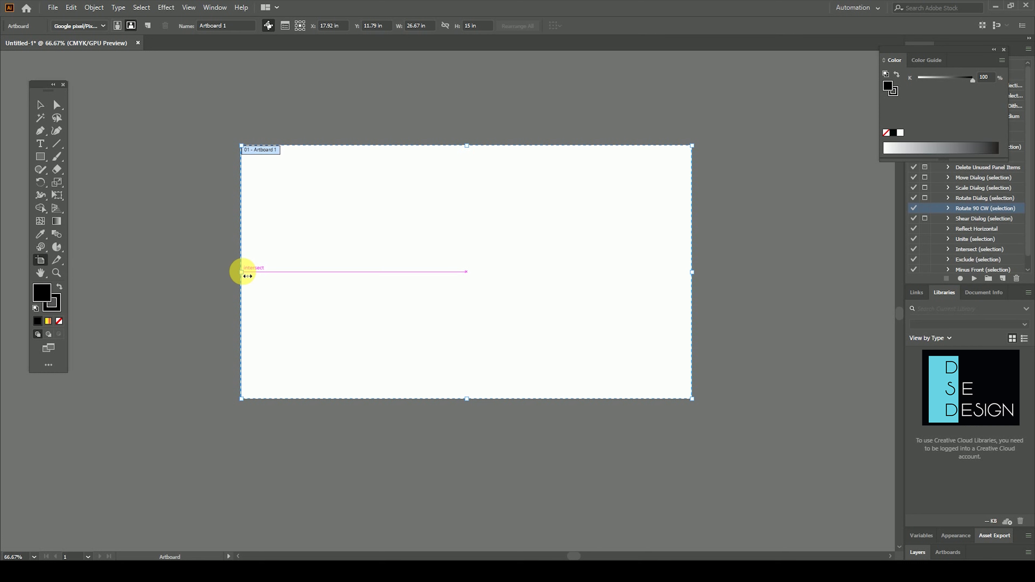
{"action": "left_click_drag", "start_coordinate": [247, 276], "coordinate": [486, 276]}
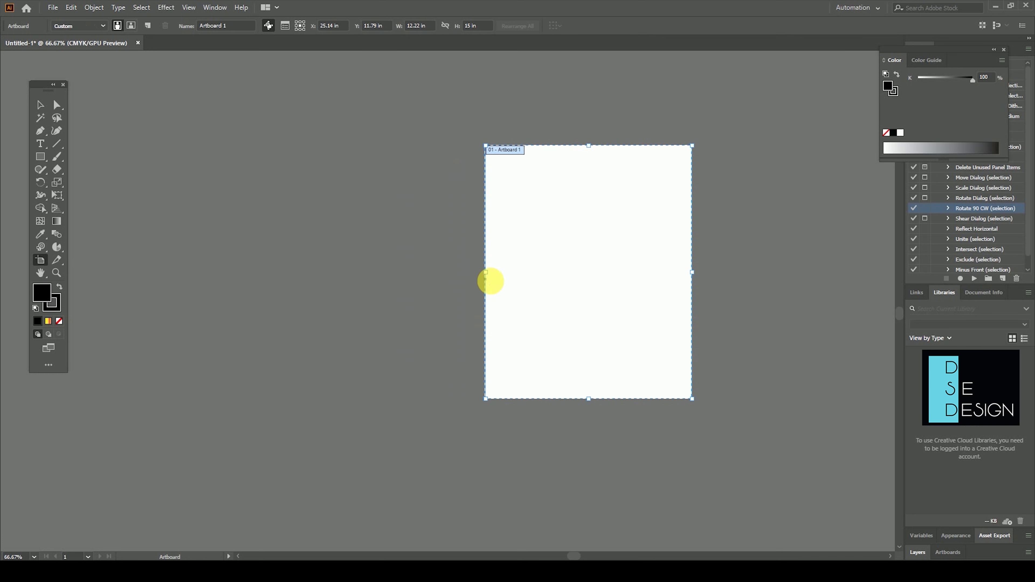
{"action": "left_click_drag", "start_coordinate": [694, 278], "coordinate": [777, 277]}
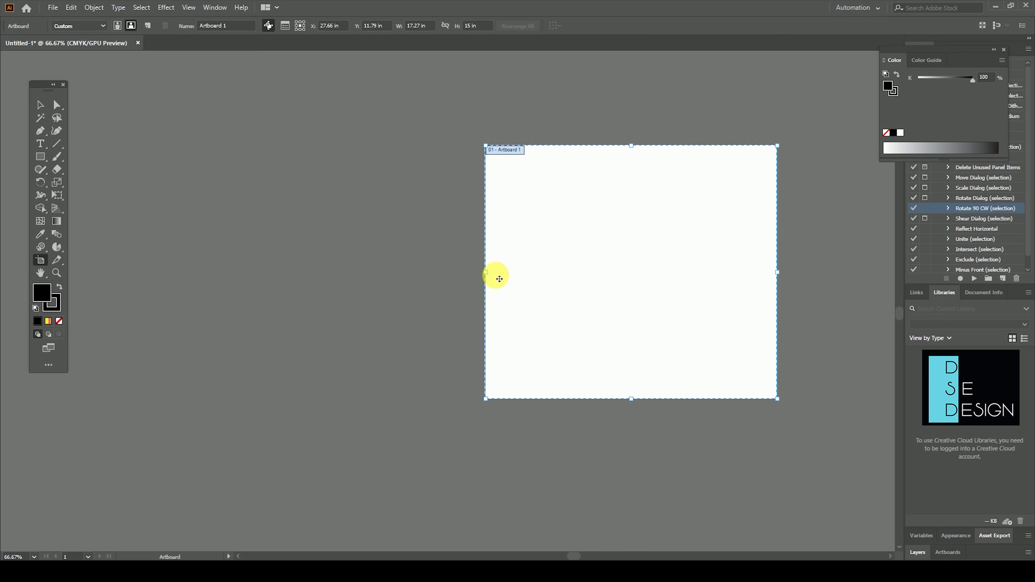
{"action": "left_click_drag", "start_coordinate": [486, 276], "coordinate": [296, 272]}
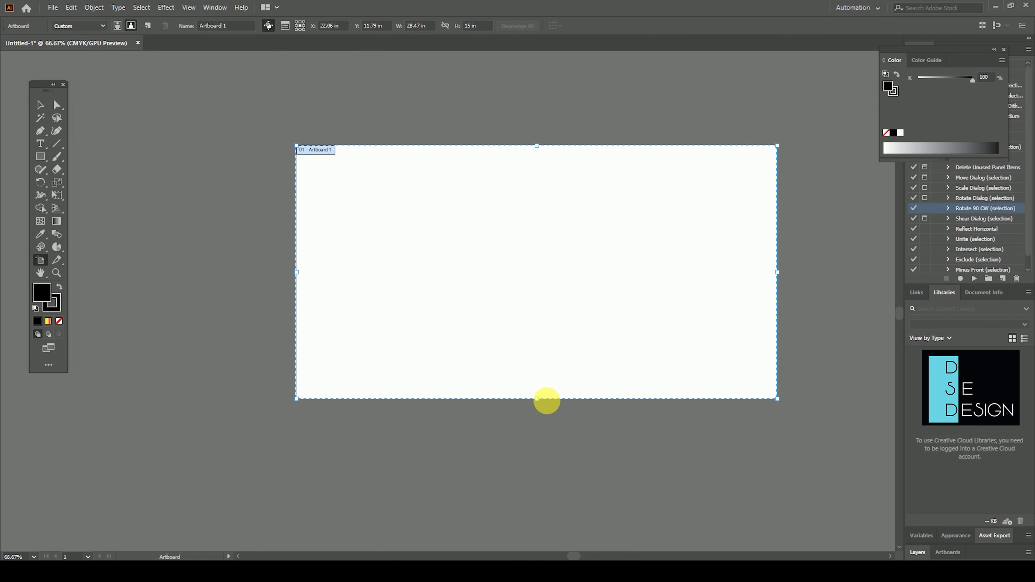
{"action": "left_click_drag", "start_coordinate": [536, 399], "coordinate": [537, 464]}
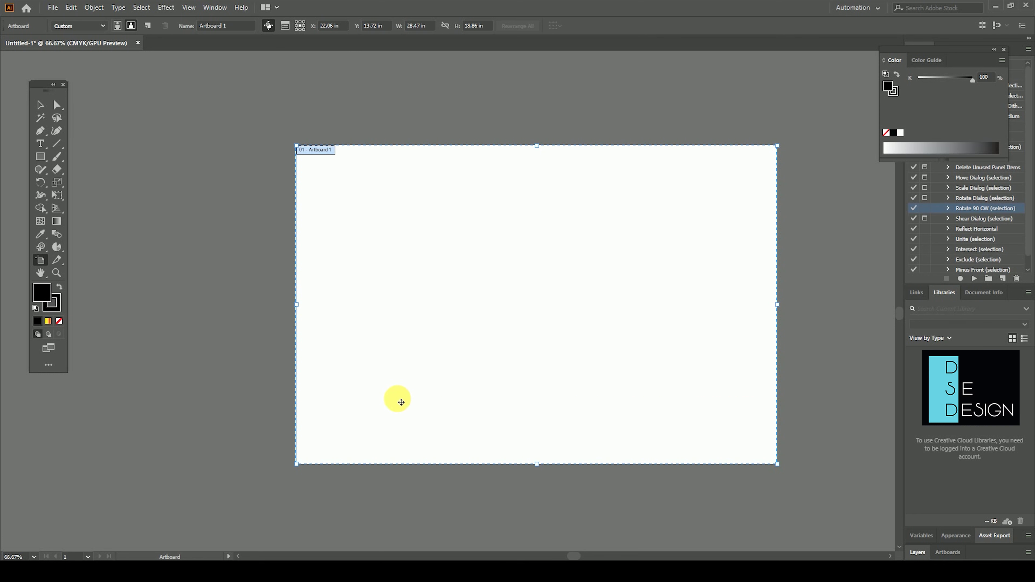
{"action": "left_click", "coordinate": [46, 110]}
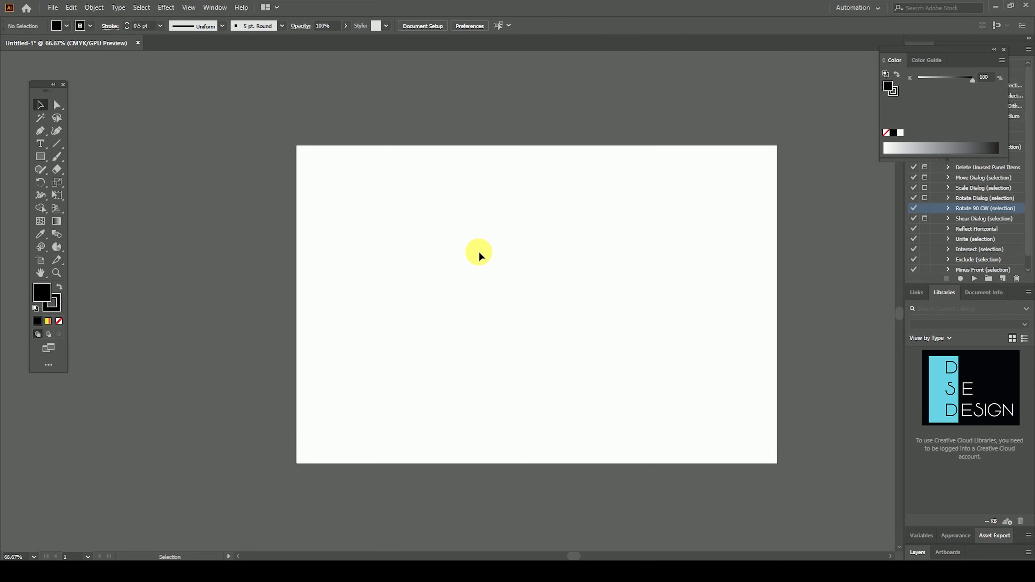
Step: Set the artboard to a Custom 20 × 20 in size in Artboard Options
{"action": "left_click", "coordinate": [47, 264]}
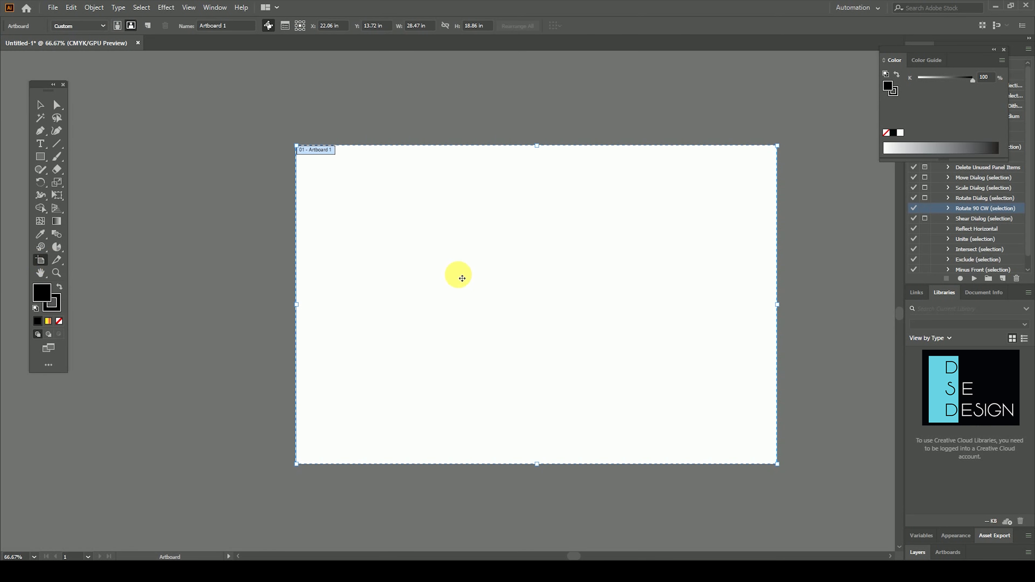
{"action": "double_click", "coordinate": [461, 279]}
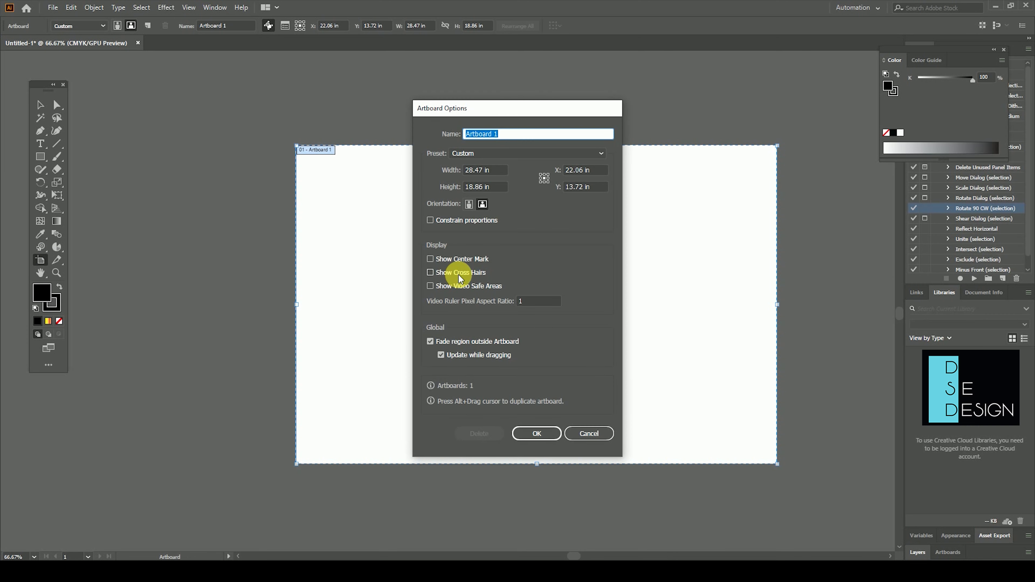
{"action": "left_click_drag", "start_coordinate": [499, 112], "coordinate": [528, 155]}
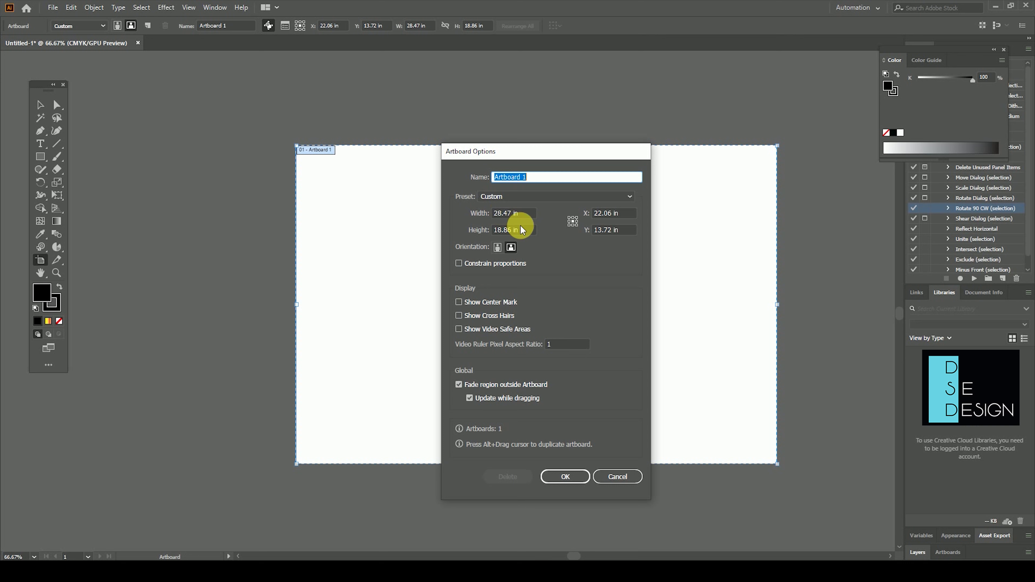
{"action": "left_click", "coordinate": [536, 196]}
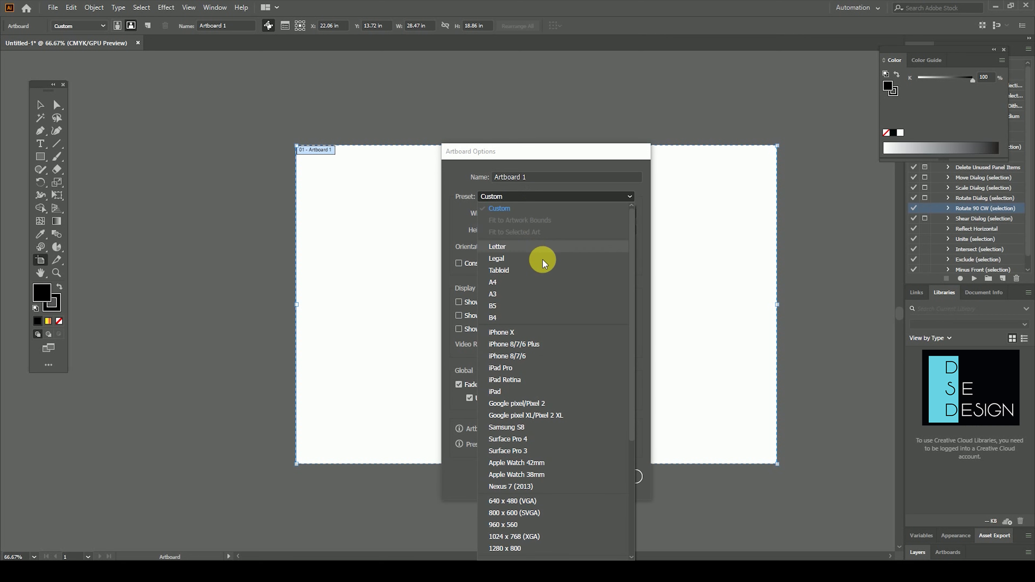
{"action": "left_click", "coordinate": [696, 404]}
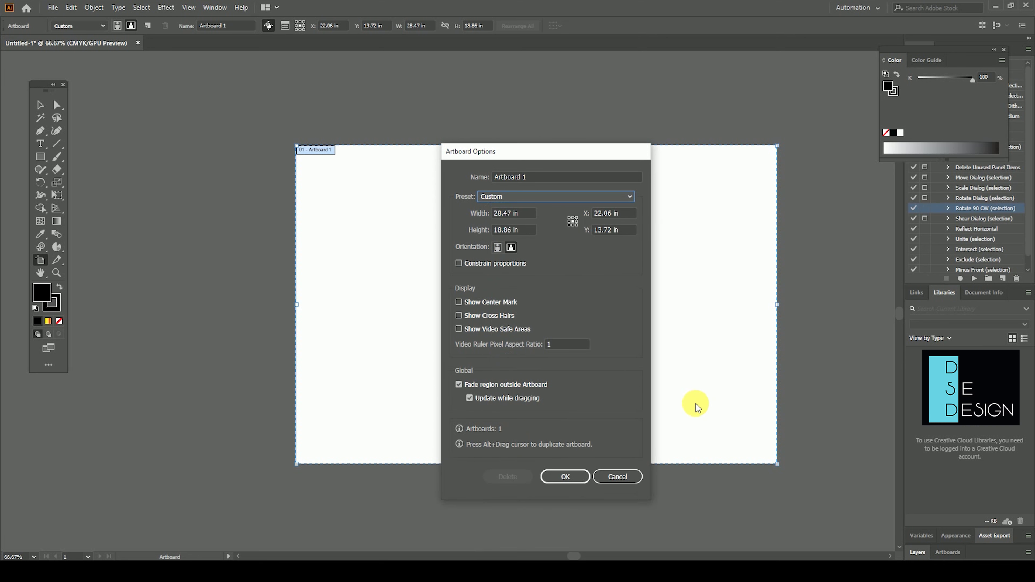
{"action": "left_click", "coordinate": [518, 212]}
{"action": "type", "text": "20"}
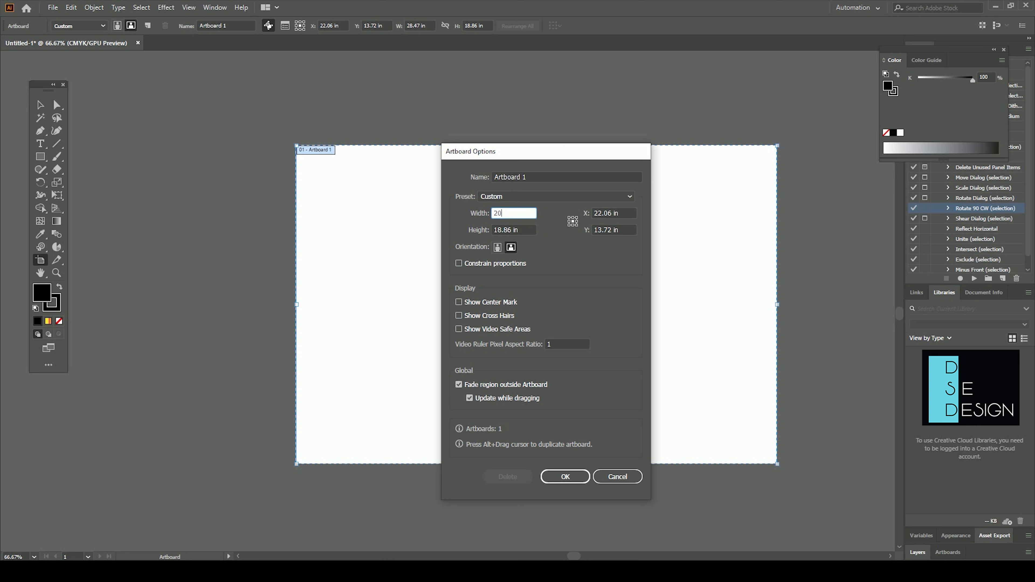
{"action": "key", "text": "Tab"}
{"action": "type", "text": "20"}
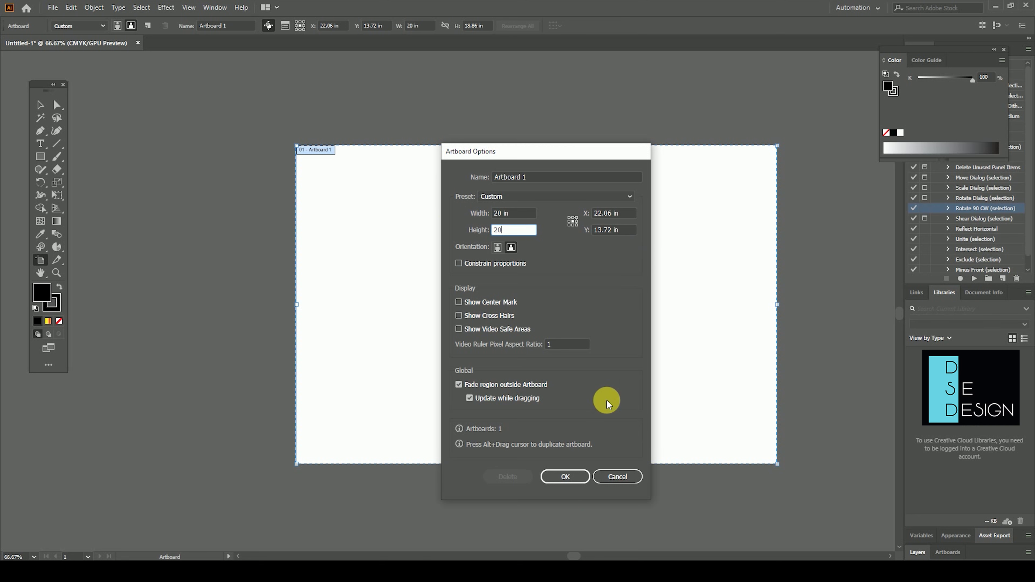
{"action": "left_click", "coordinate": [573, 482]}
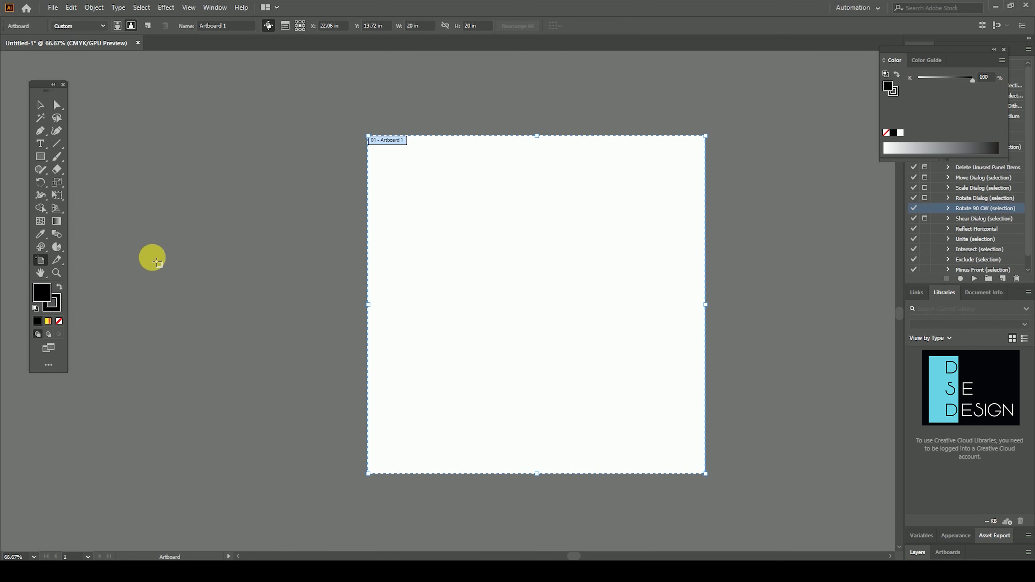
Step: Leave artboard editing and, with the web template placed, pick the Slice tool
{"action": "left_click", "coordinate": [41, 106]}
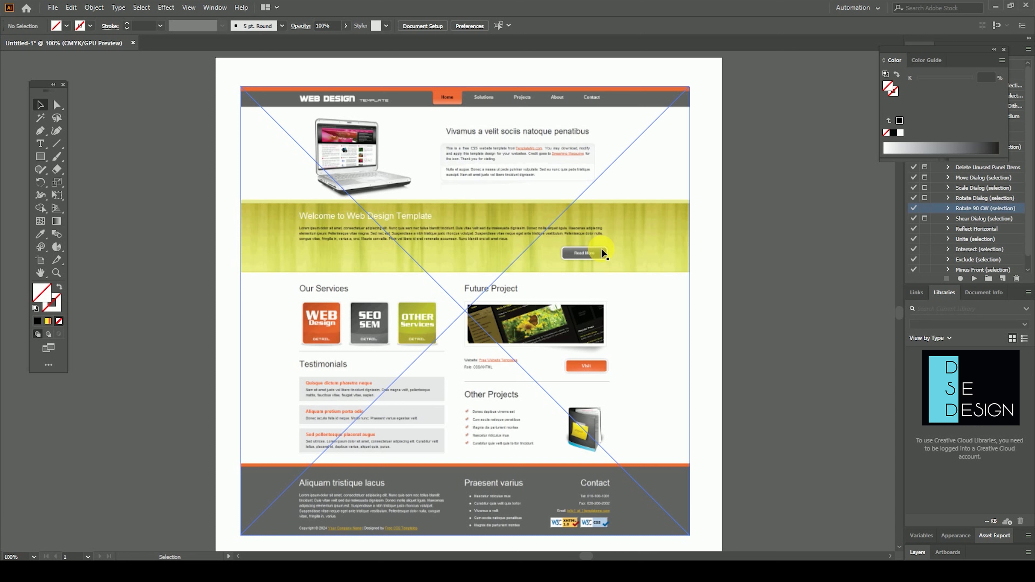
{"action": "left_click", "coordinate": [59, 259]}
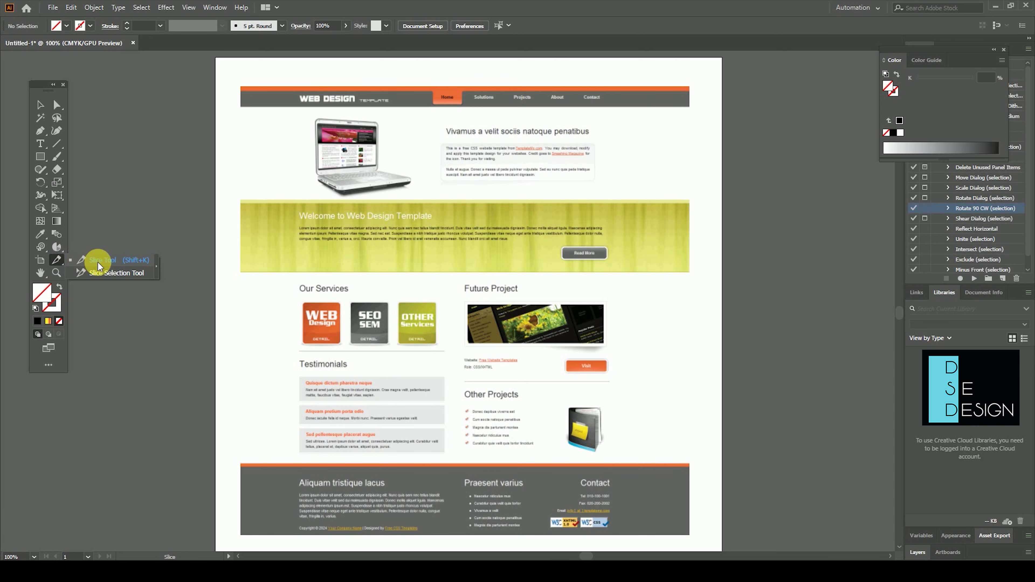
Step: Slice the header, the WEB Design, SEO SEM and OTHER Services icons, and both project boxes
{"action": "left_click", "coordinate": [97, 262]}
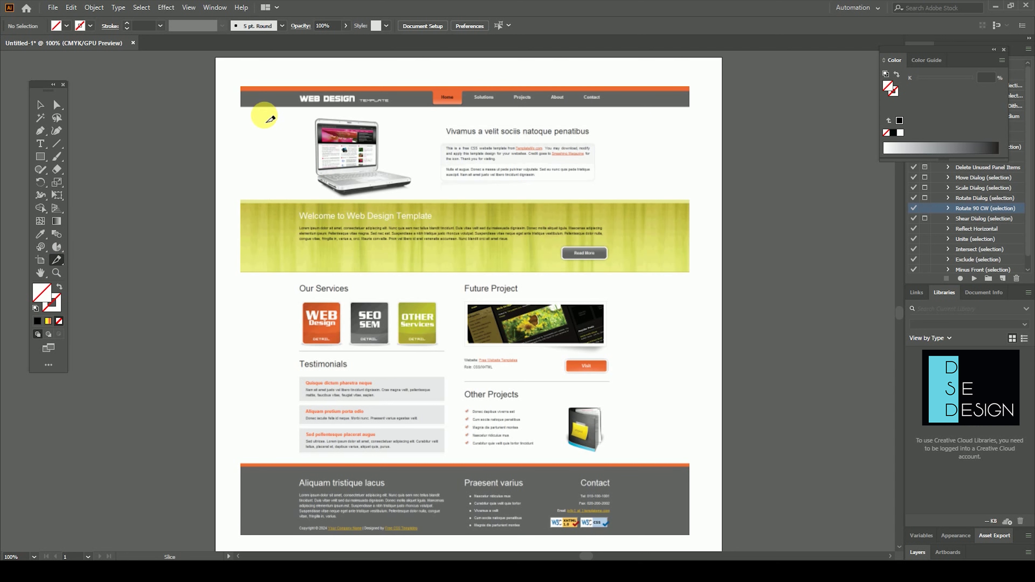
{"action": "left_click_drag", "start_coordinate": [246, 91], "coordinate": [688, 200]}
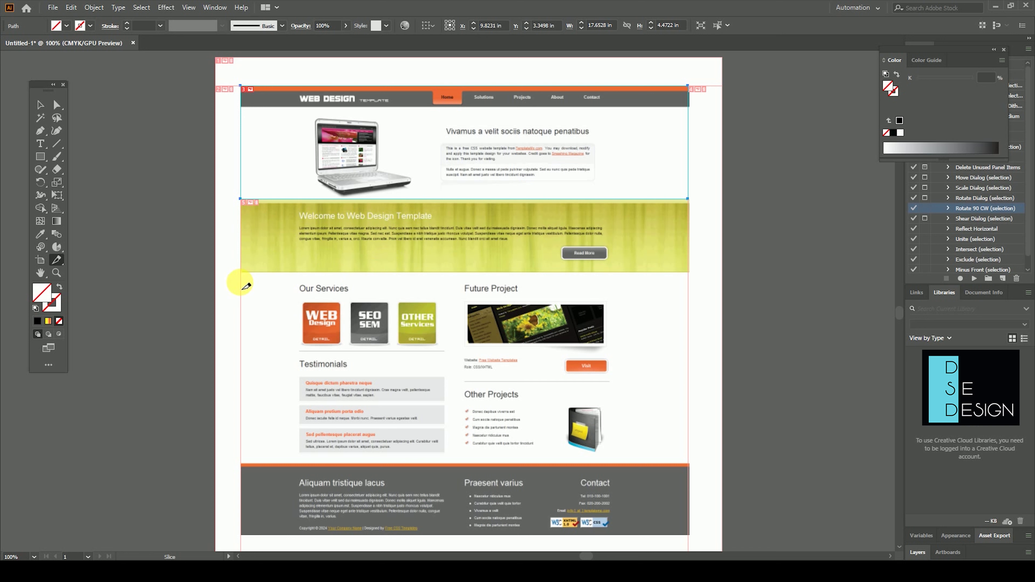
{"action": "left_click_drag", "start_coordinate": [294, 298], "coordinate": [345, 344]}
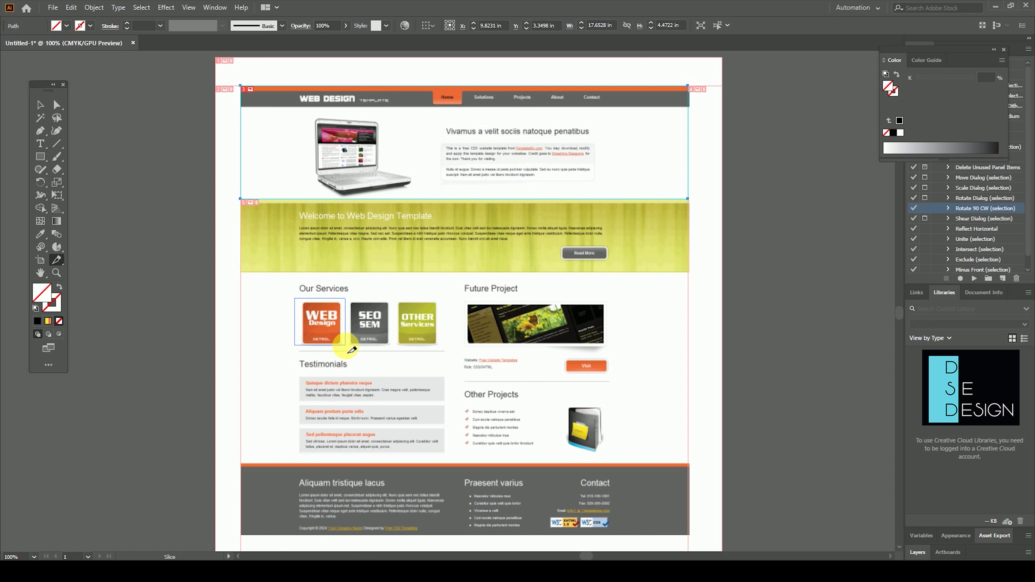
{"action": "left_click_drag", "start_coordinate": [346, 298], "coordinate": [392, 344]}
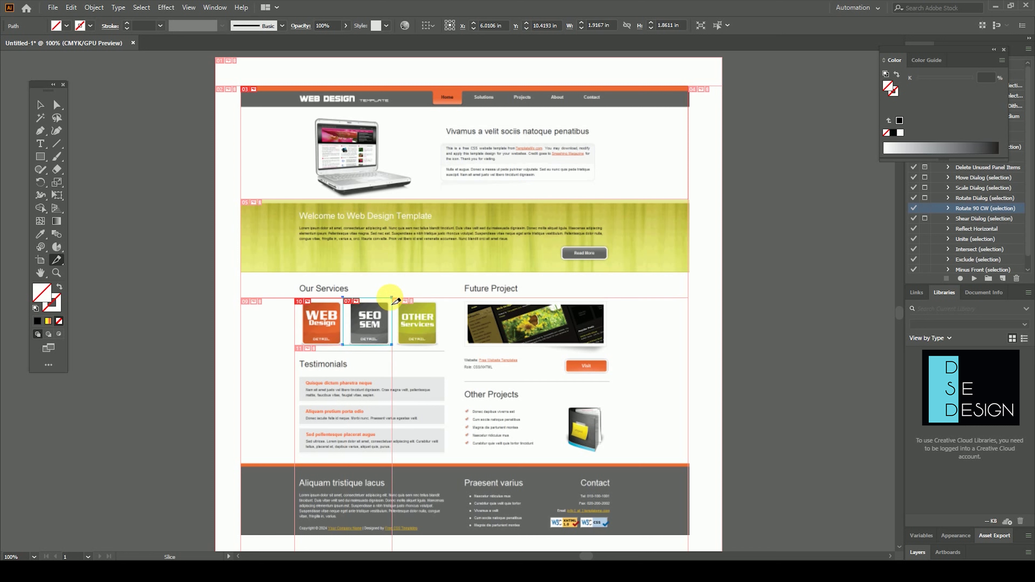
{"action": "left_click_drag", "start_coordinate": [392, 298], "coordinate": [447, 347]}
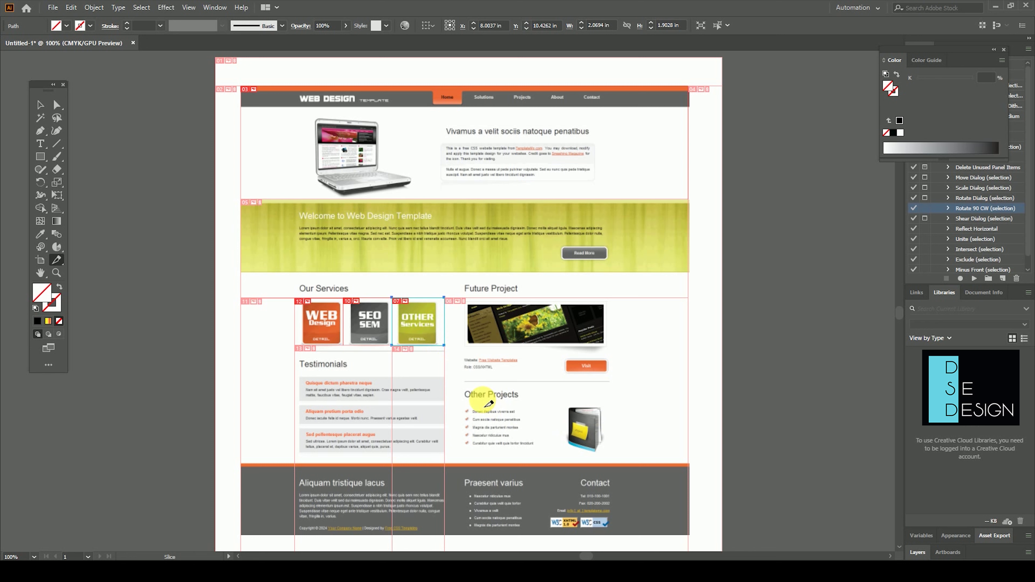
{"action": "left_click_drag", "start_coordinate": [452, 381], "coordinate": [610, 461]}
{"action": "left_click_drag", "start_coordinate": [450, 299], "coordinate": [609, 376]}
Step: Slice the left footer and the Praesent varius footer area
{"action": "scroll", "coordinate": [595, 344], "scroll_direction": "down", "scroll_amount": 1}
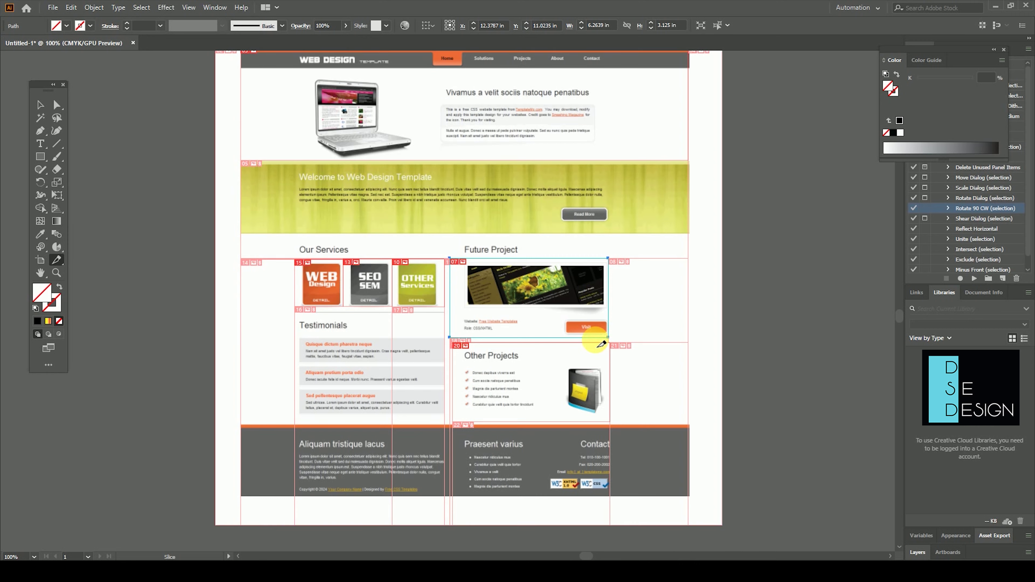
{"action": "left_click_drag", "start_coordinate": [291, 424], "coordinate": [444, 497]}
{"action": "left_click_drag", "start_coordinate": [452, 425], "coordinate": [610, 496]}
{"action": "scroll", "coordinate": [606, 412], "scroll_direction": "up", "scroll_amount": 2}
{"action": "scroll", "coordinate": [620, 428], "scroll_direction": "up", "scroll_amount": 2}
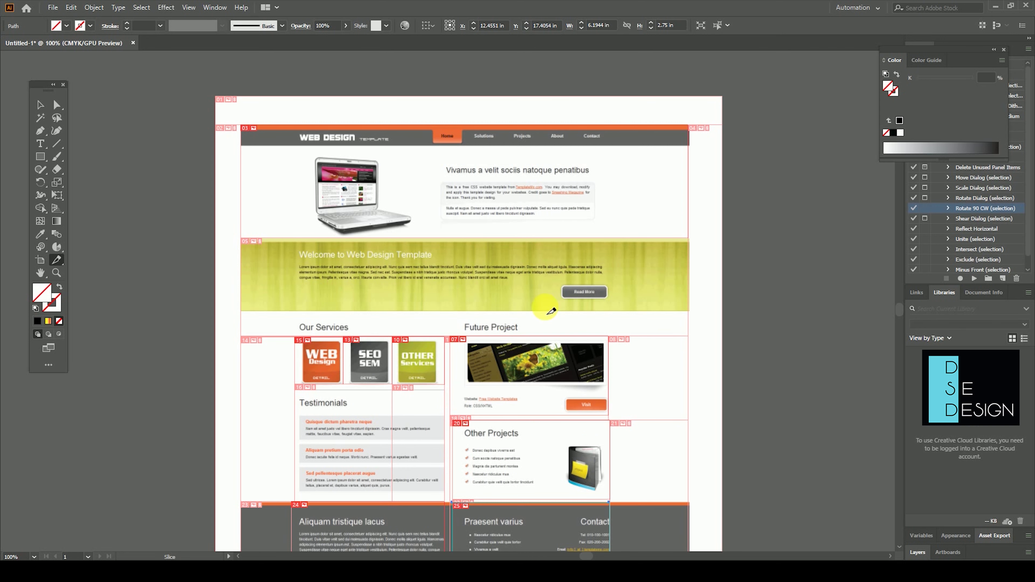
{"action": "scroll", "coordinate": [546, 314], "scroll_direction": "down", "scroll_amount": 1}
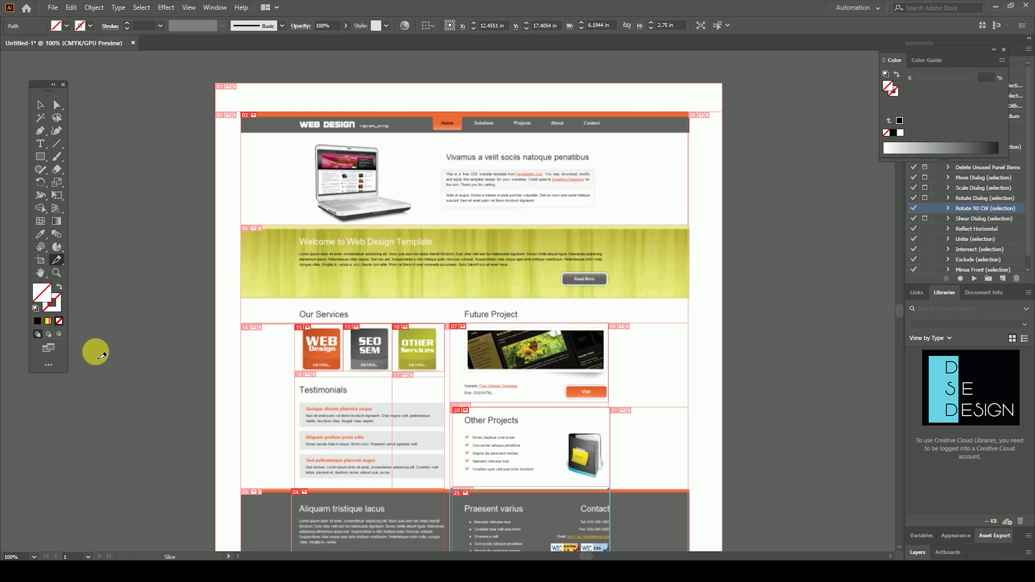
Step: Extend the Future Project slice upward into the banner with the Slice Selection tool
{"action": "left_click", "coordinate": [56, 260]}
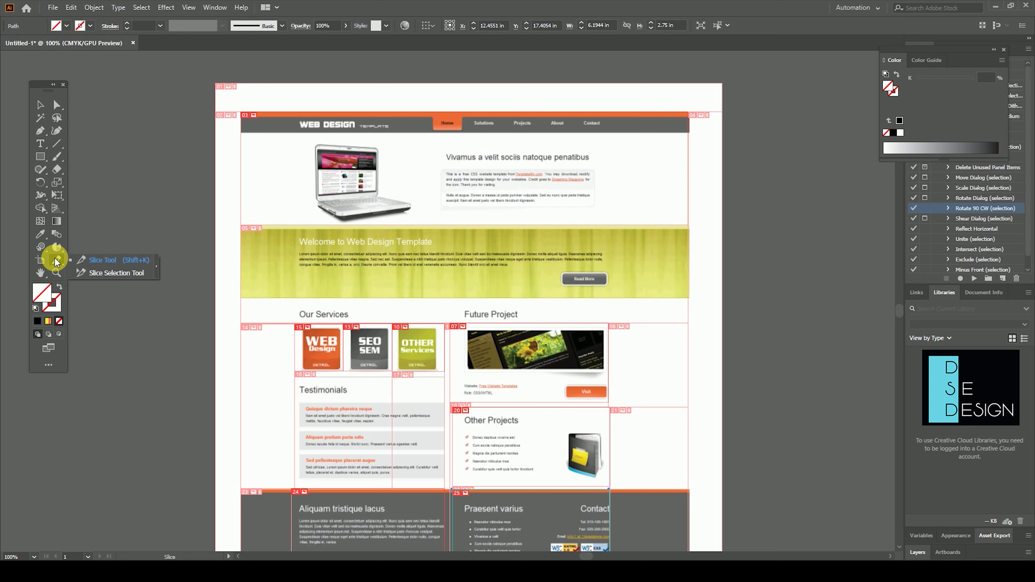
{"action": "left_click", "coordinate": [138, 274]}
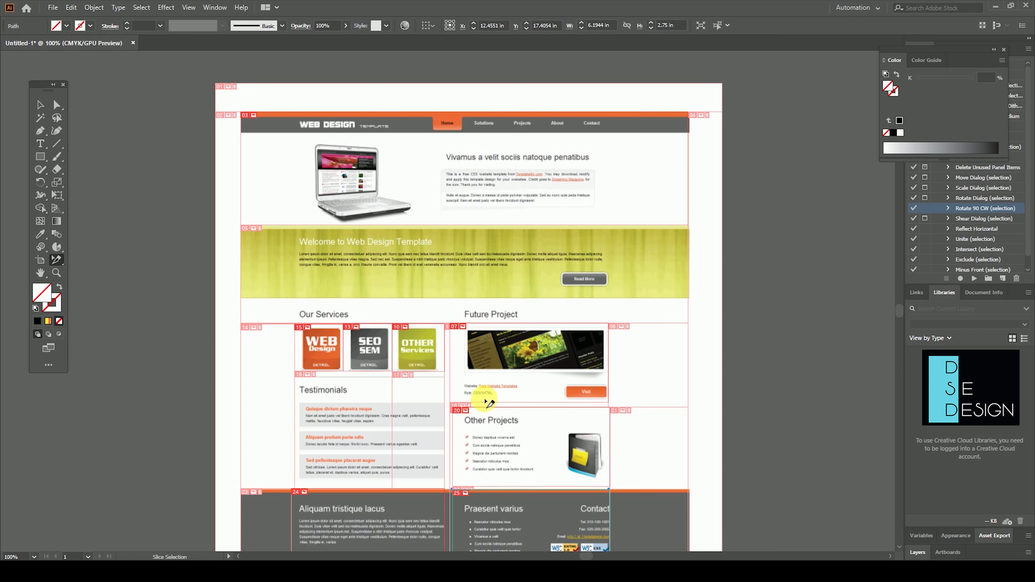
{"action": "left_click", "coordinate": [454, 377]}
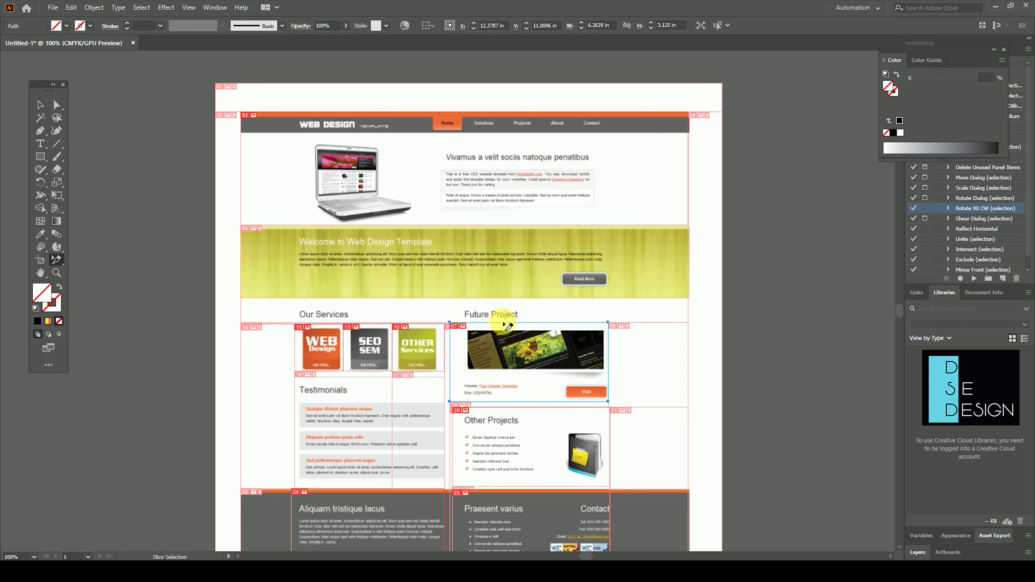
{"action": "left_click_drag", "start_coordinate": [507, 326], "coordinate": [501, 227]}
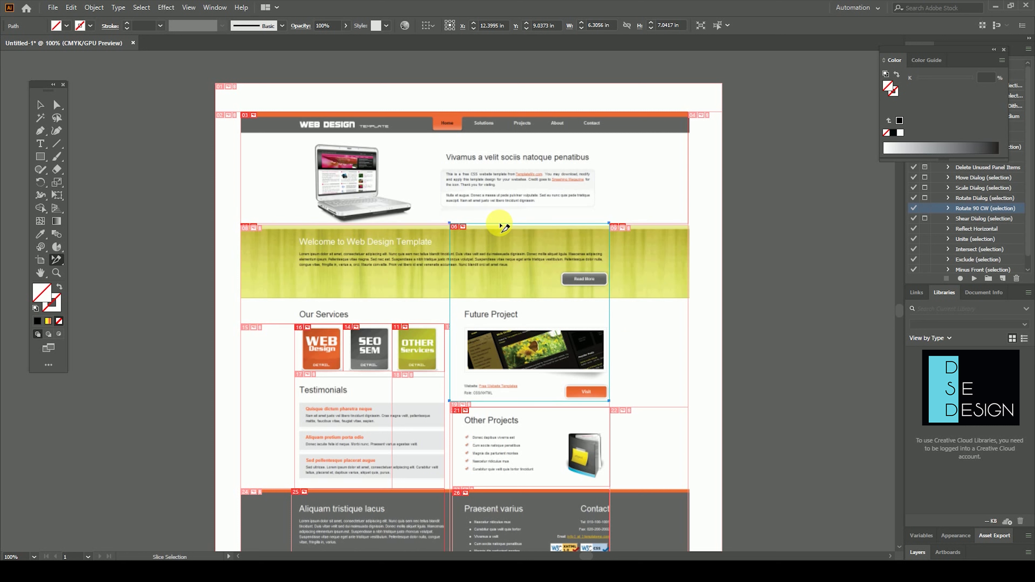
{"action": "scroll", "coordinate": [591, 414], "scroll_direction": "down", "scroll_amount": 1}
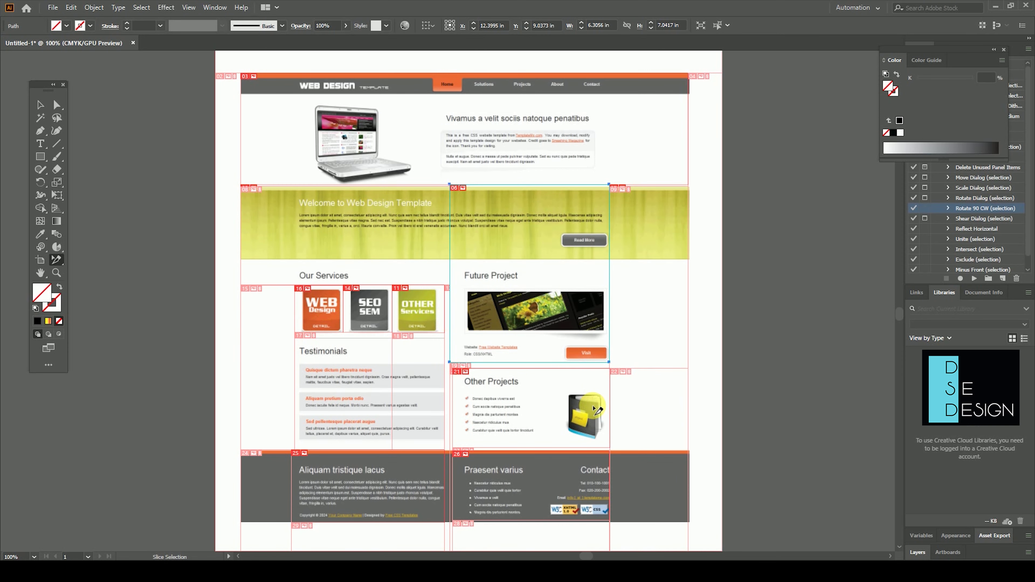
{"action": "scroll", "coordinate": [593, 409], "scroll_direction": "up", "scroll_amount": 1}
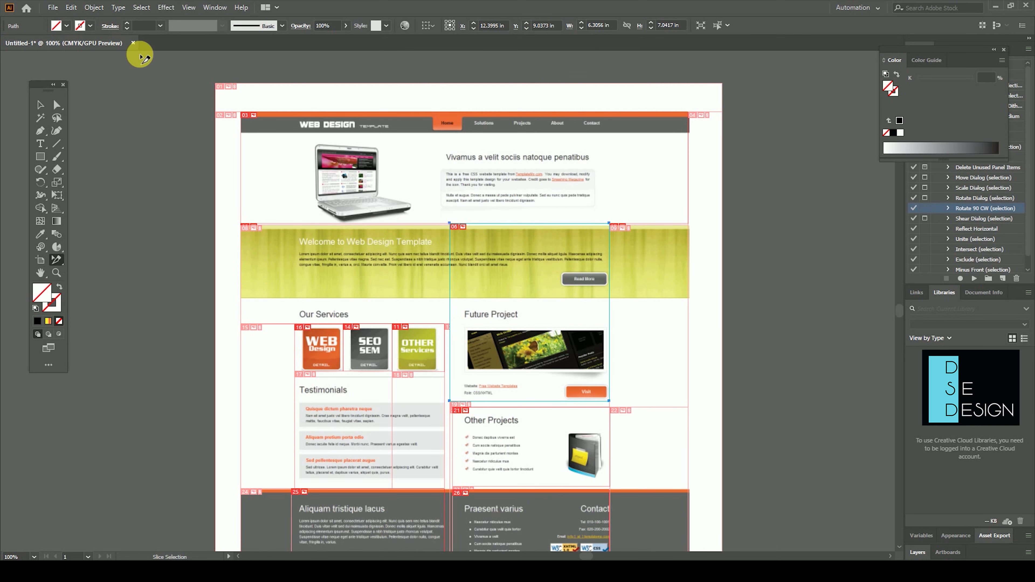
{"action": "left_click", "coordinate": [52, 7]}
{"action": "mouse_move", "coordinate": [122, 198]}
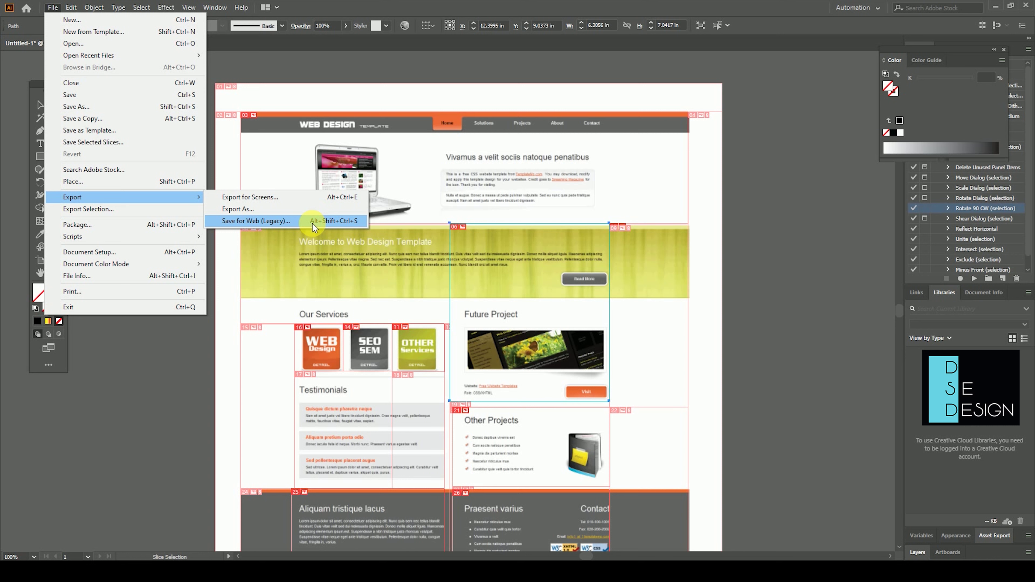
Step: Export via Save for Web and create a new folder named 12 in Documents
{"action": "left_click", "coordinate": [296, 222]}
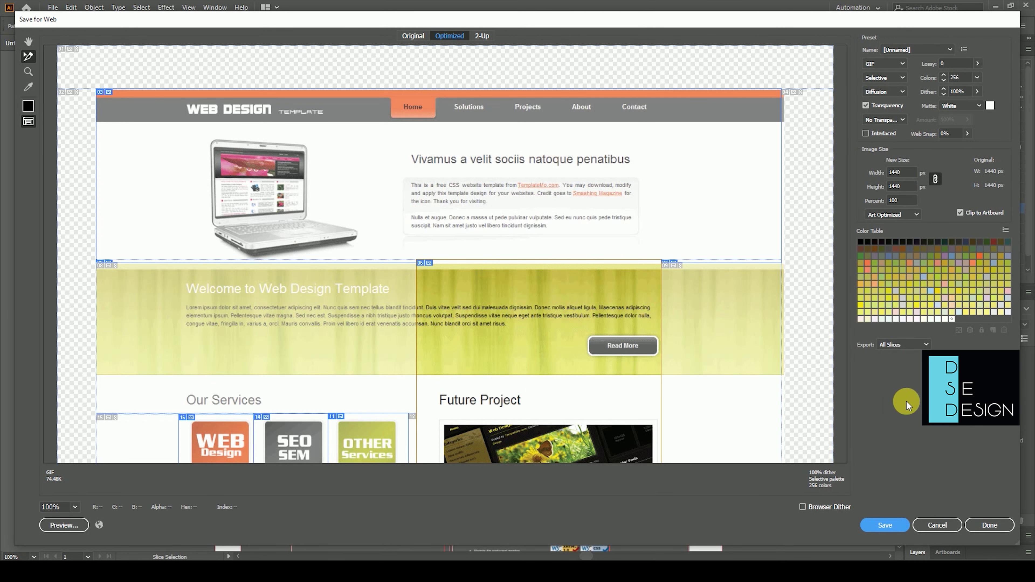
{"action": "left_click", "coordinate": [880, 527]}
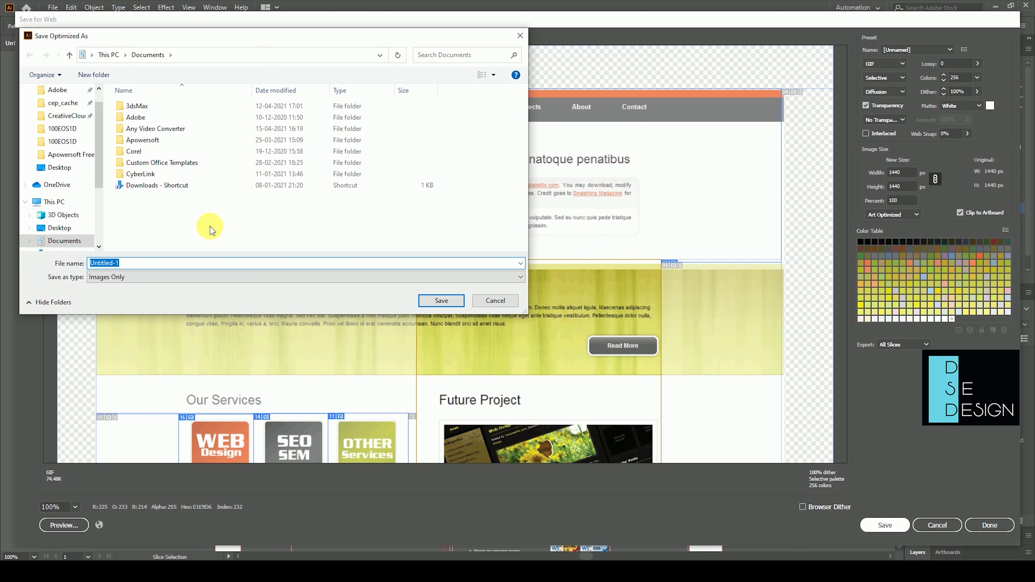
{"action": "right_click", "coordinate": [190, 214]}
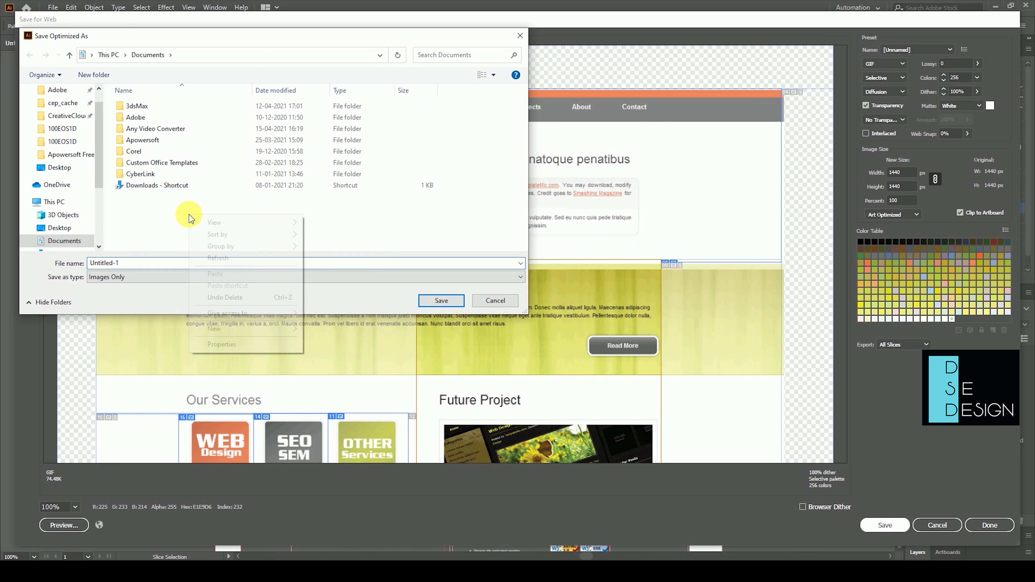
{"action": "left_click", "coordinate": [257, 329]}
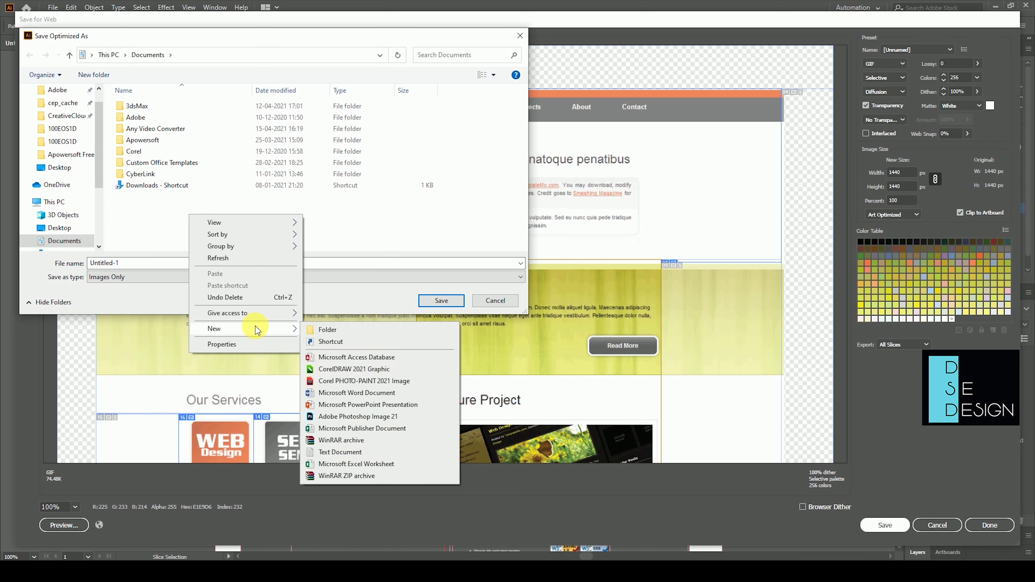
{"action": "left_click", "coordinate": [346, 331]}
{"action": "type", "text": "12"}
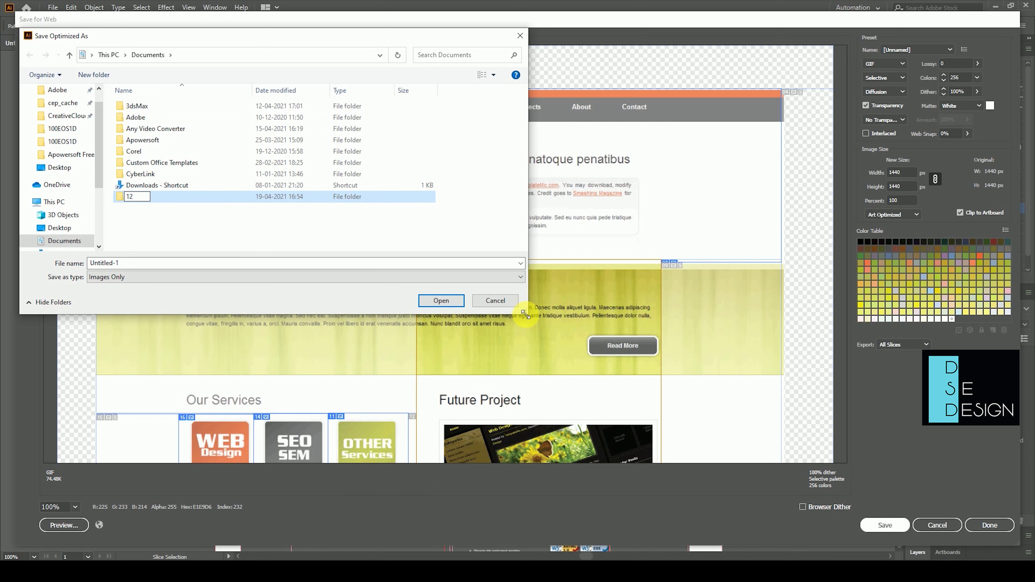
{"action": "left_click", "coordinate": [213, 225]}
Step: Save the slice images as Untitled-1 inside folder 12
{"action": "double_click", "coordinate": [180, 197]}
{"action": "left_click", "coordinate": [203, 263]}
{"action": "left_click", "coordinate": [432, 301]}
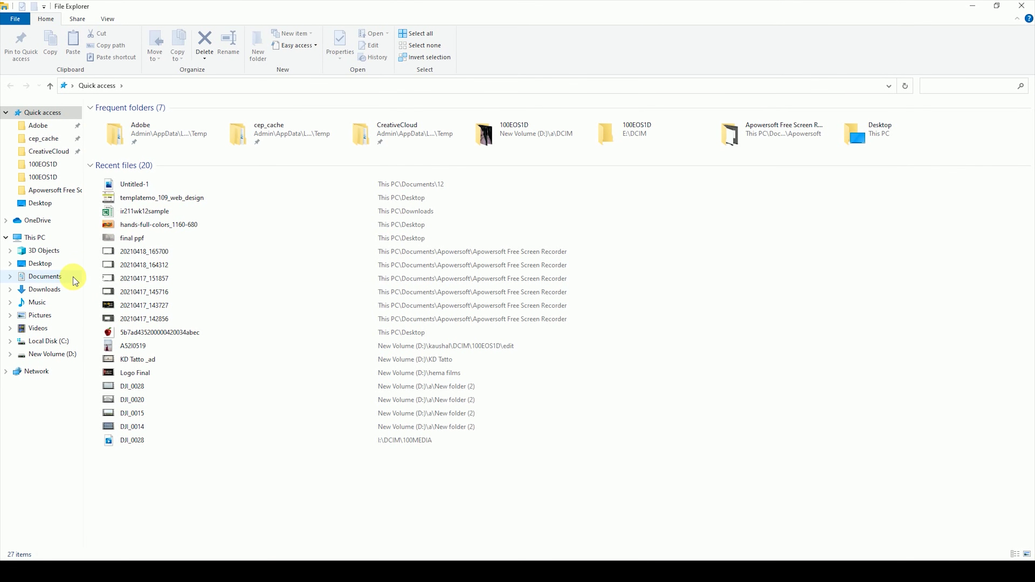
Step: Browse Documents > 12 > images and review the 29 exported slice images
{"action": "left_click", "coordinate": [73, 276]}
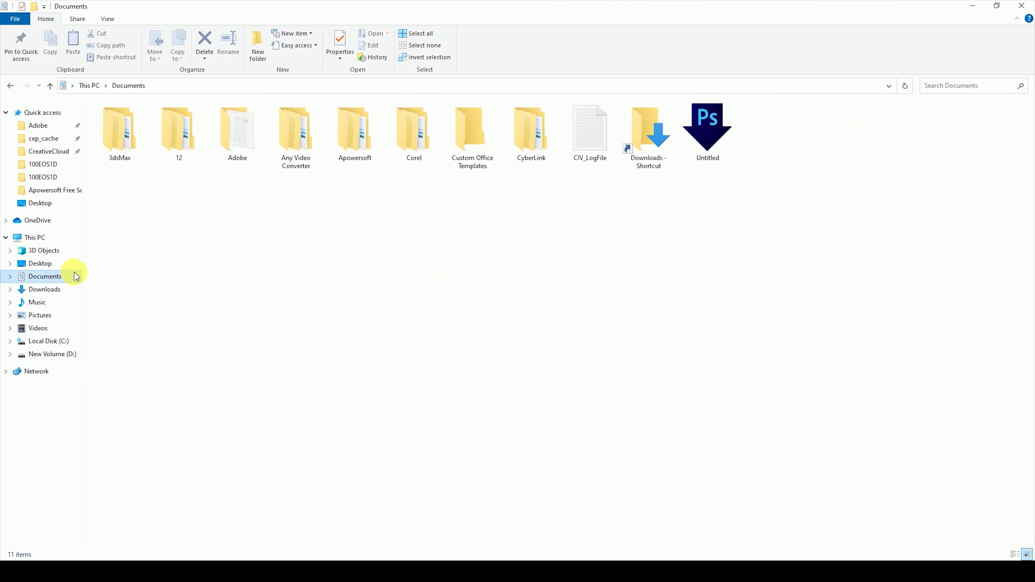
{"action": "double_click", "coordinate": [183, 127]}
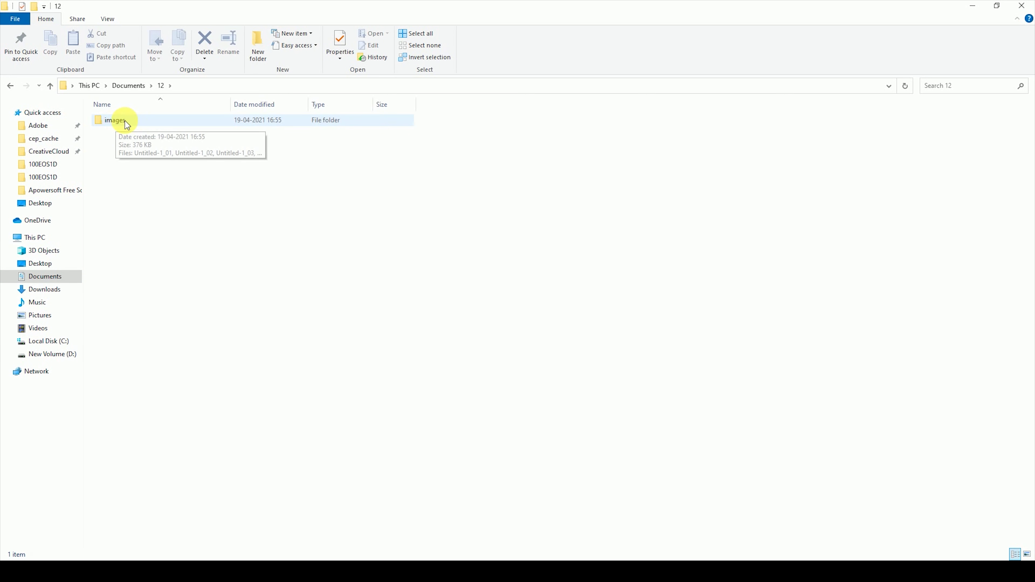
{"action": "double_click", "coordinate": [146, 119]}
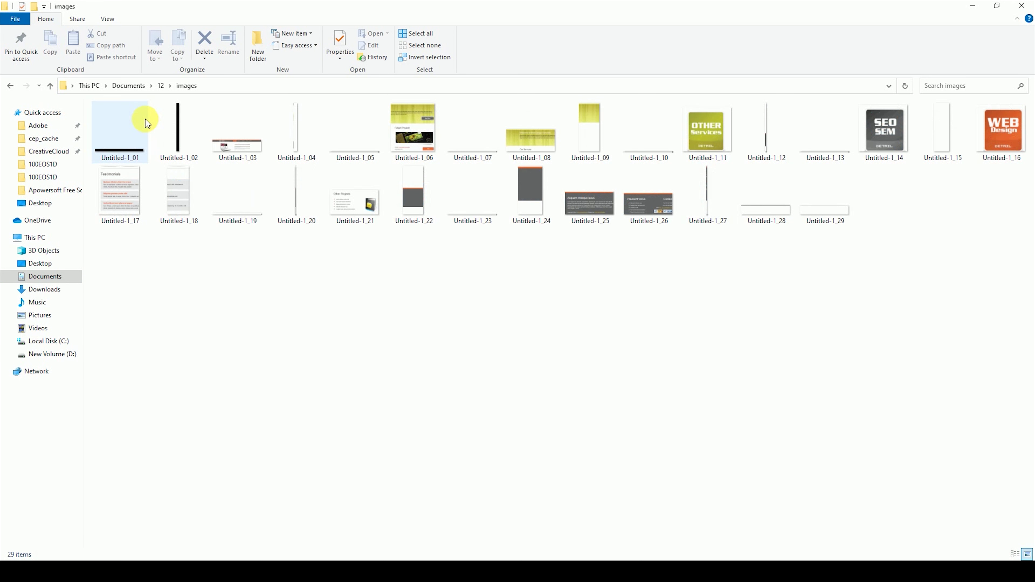
{"action": "left_click_drag", "start_coordinate": [284, 278], "coordinate": [1025, 82]}
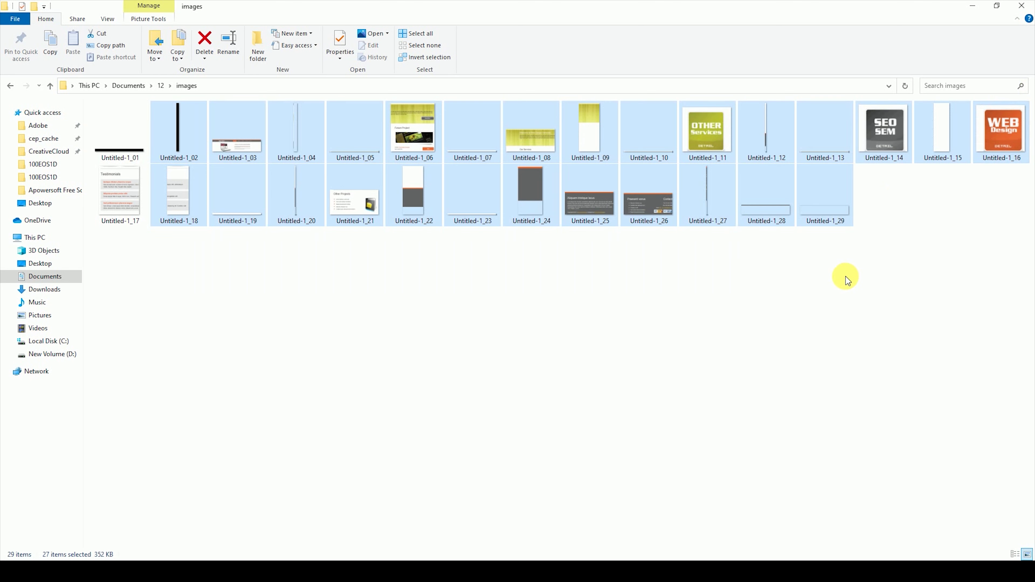
{"action": "left_click", "coordinate": [754, 200]}
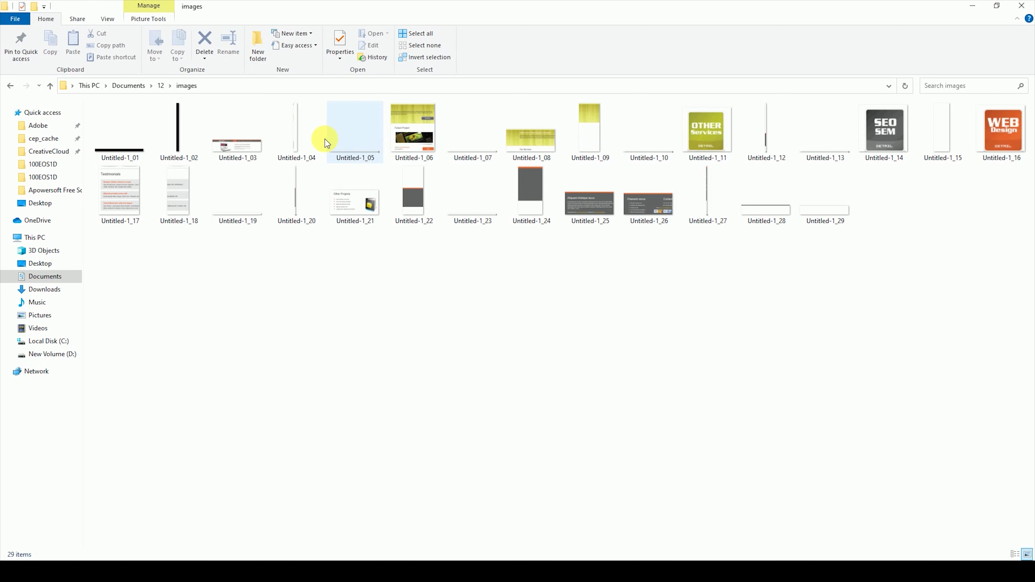
{"action": "left_click", "coordinate": [193, 204]}
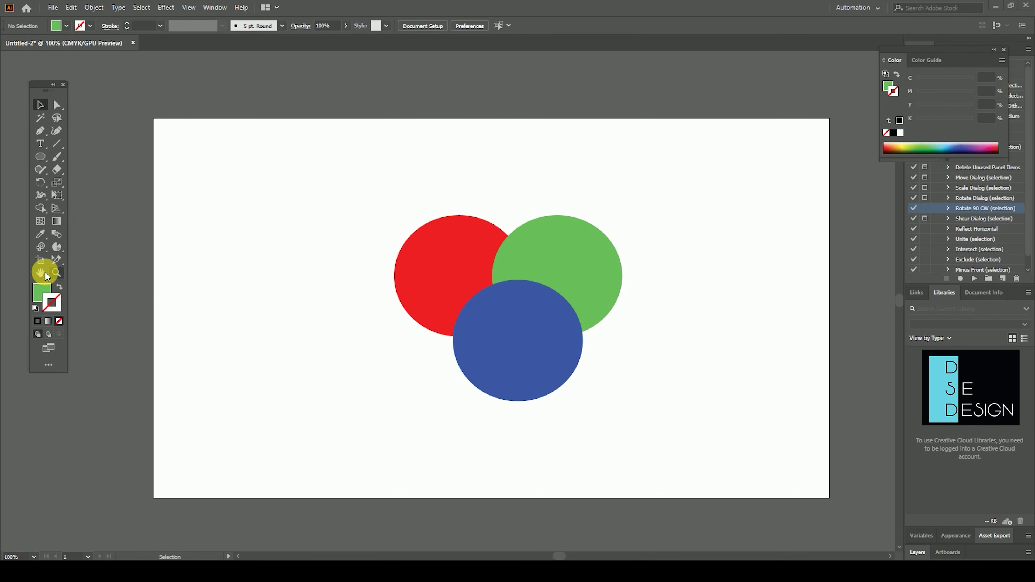
Step: Pan the three-circle artboard down and right with the Hand tool, then return to the Selection tool
{"action": "left_click", "coordinate": [40, 272]}
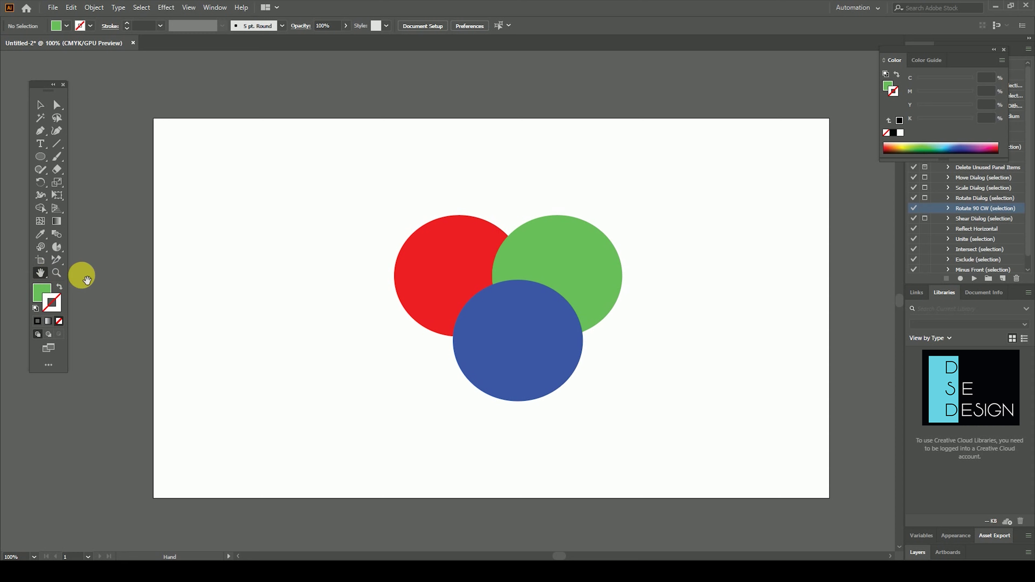
{"action": "mouse_move", "coordinate": [507, 362]}
{"action": "left_mouse_down"}
{"action": "mouse_move", "coordinate": [628, 516]}
{"action": "mouse_move", "coordinate": [355, 370]}
{"action": "mouse_move", "coordinate": [574, 310]}
{"action": "mouse_move", "coordinate": [553, 423]}
{"action": "mouse_move", "coordinate": [400, 411]}
{"action": "mouse_move", "coordinate": [717, 408]}
{"action": "mouse_move", "coordinate": [565, 425]}
{"action": "mouse_move", "coordinate": [574, 348]}
{"action": "mouse_move", "coordinate": [568, 449]}
{"action": "mouse_move", "coordinate": [527, 397]}
{"action": "mouse_move", "coordinate": [550, 404]}
{"action": "left_mouse_up"}
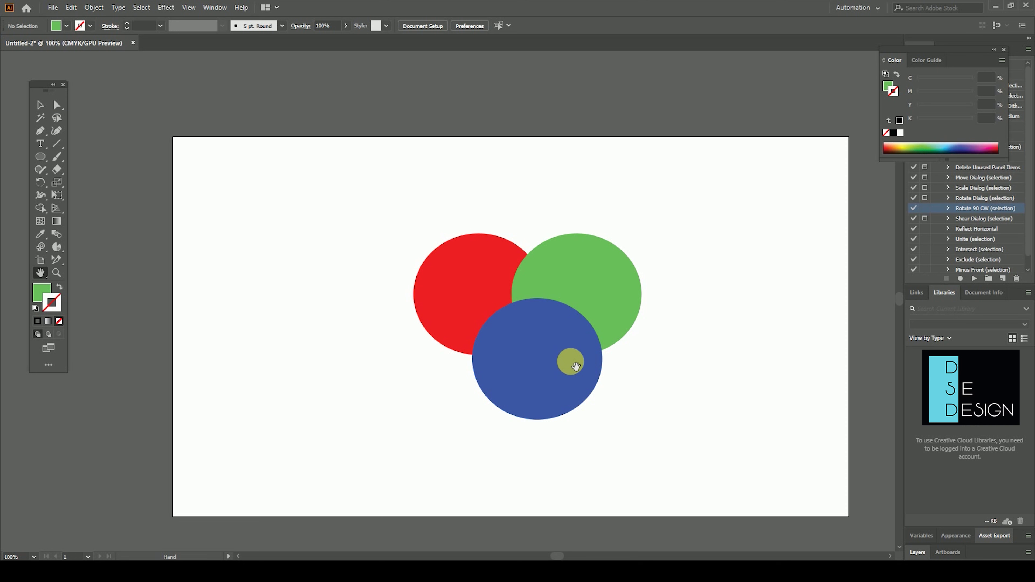
{"action": "mouse_move", "coordinate": [529, 375]}
{"action": "left_mouse_down"}
{"action": "mouse_move", "coordinate": [381, 432]}
{"action": "mouse_move", "coordinate": [561, 271]}
{"action": "mouse_move", "coordinate": [508, 463]}
{"action": "left_mouse_up"}
{"action": "left_click_drag", "start_coordinate": [442, 320], "coordinate": [538, 409]}
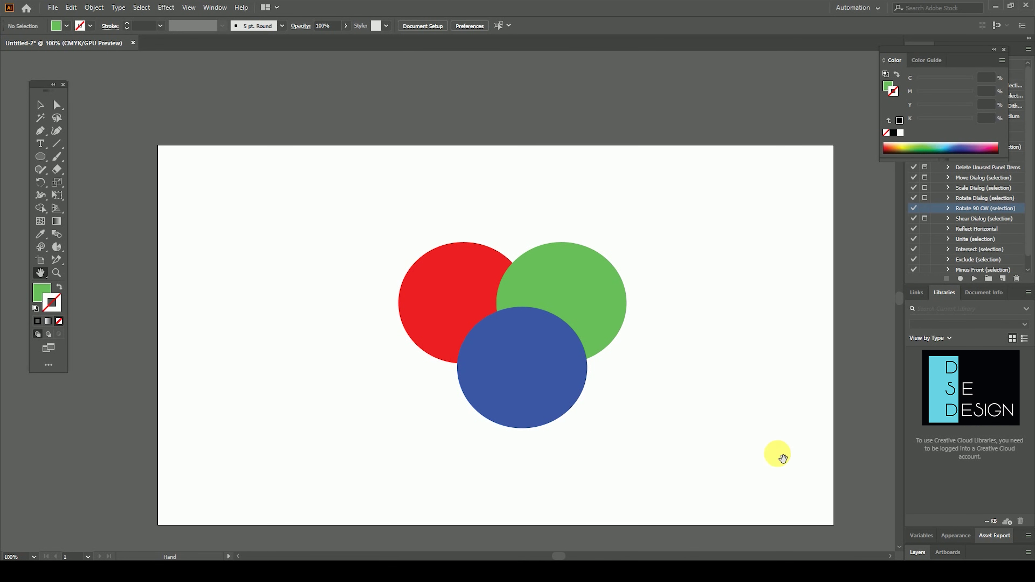
{"action": "key", "text": "v"}
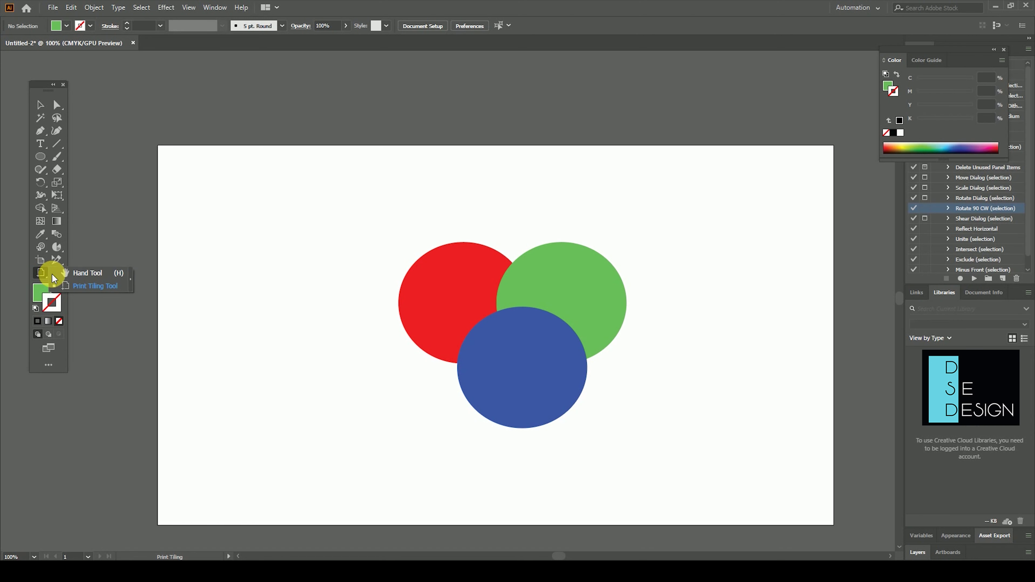
Step: Drag the Print Tiling page boundary so the printable area covers the circles
{"action": "left_click", "coordinate": [110, 287]}
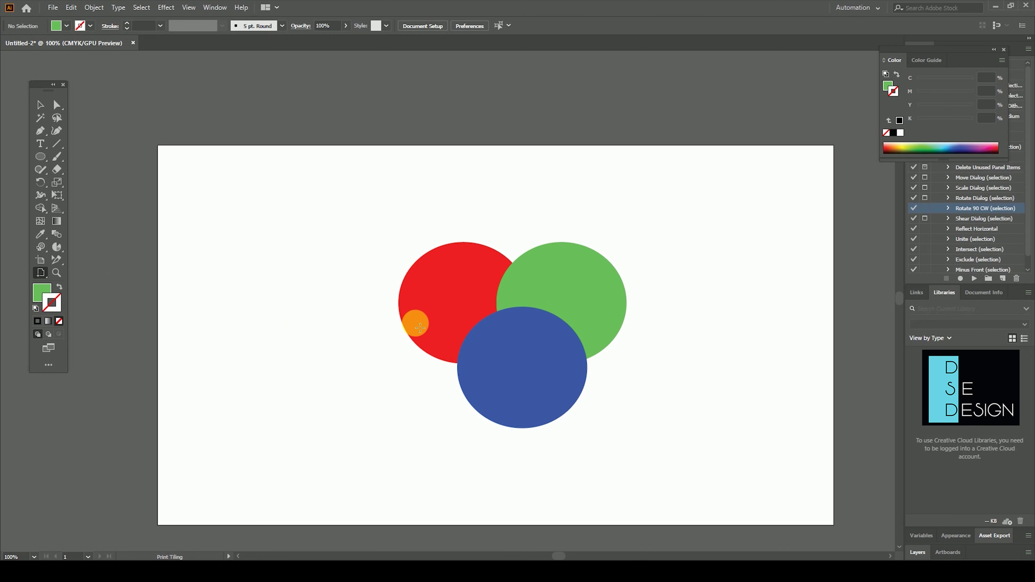
{"action": "mouse_move", "coordinate": [441, 271]}
{"action": "left_mouse_down"}
{"action": "mouse_move", "coordinate": [425, 375]}
{"action": "mouse_move", "coordinate": [387, 403]}
{"action": "left_mouse_up"}
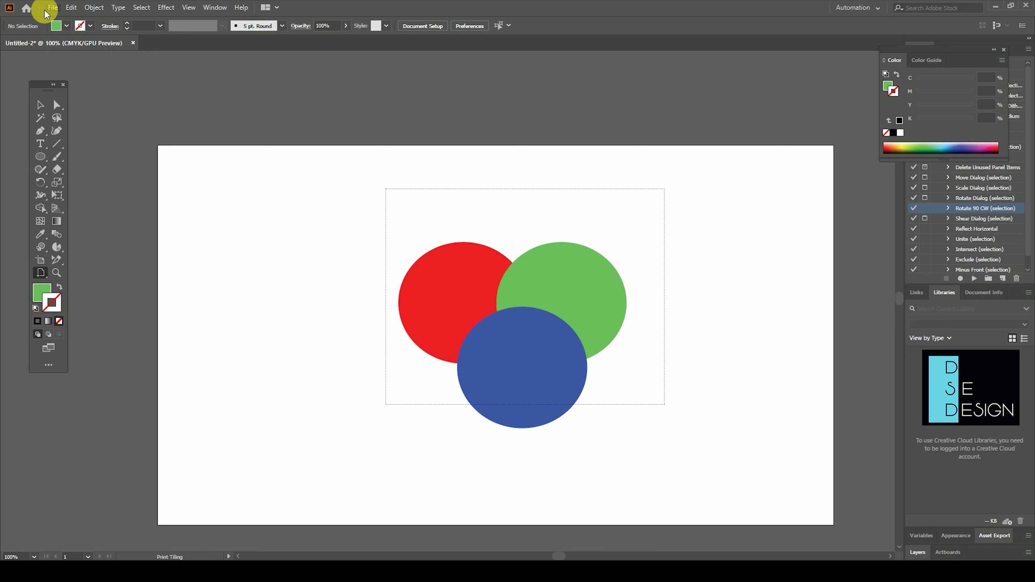
{"action": "left_click_drag", "start_coordinate": [286, 187], "coordinate": [386, 435]}
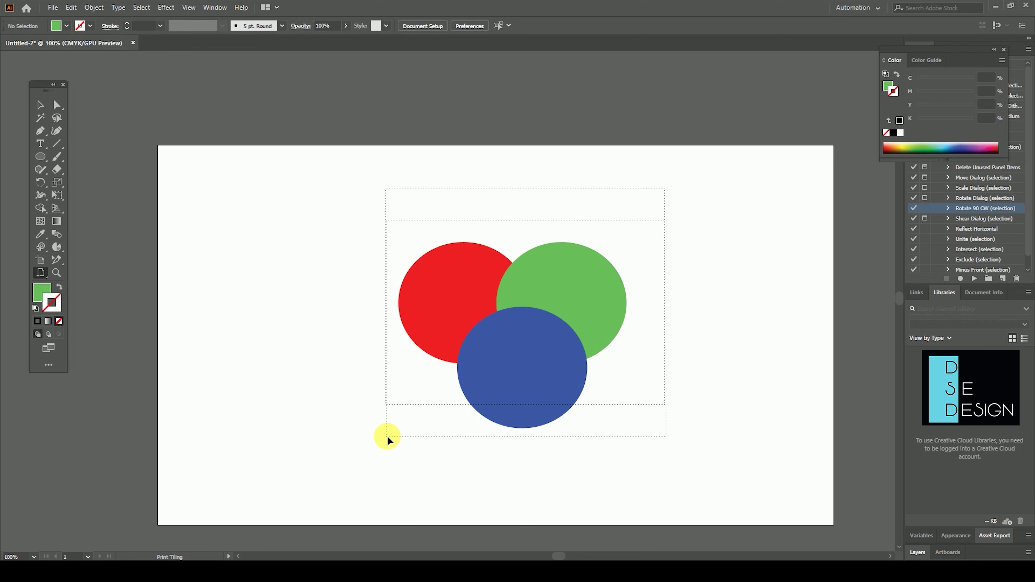
{"action": "left_click_drag", "start_coordinate": [528, 401], "coordinate": [377, 389]}
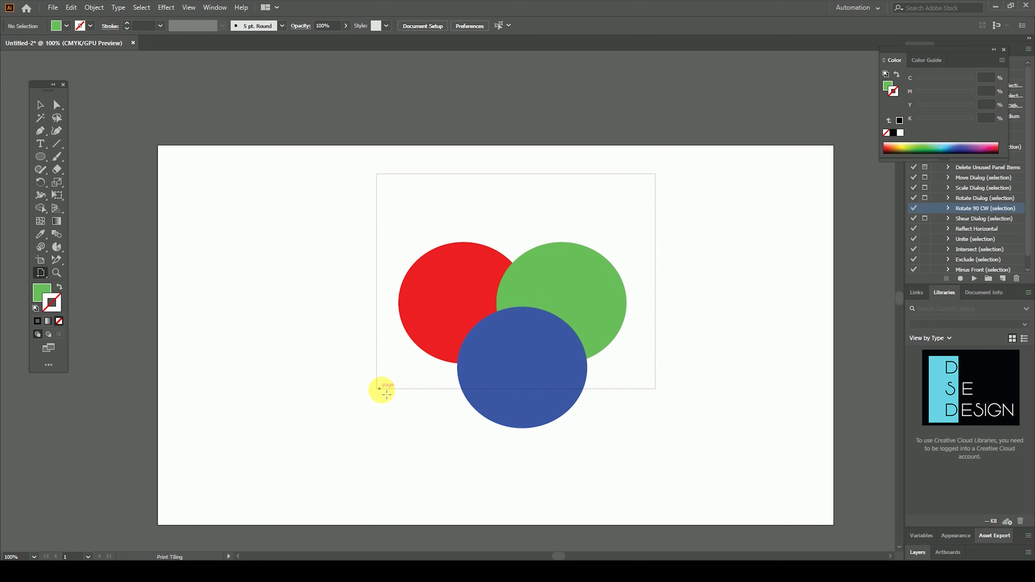
Step: Check the page placement in the Print dialog, close it without printing, and hide print tiling
{"action": "left_click", "coordinate": [52, 8]}
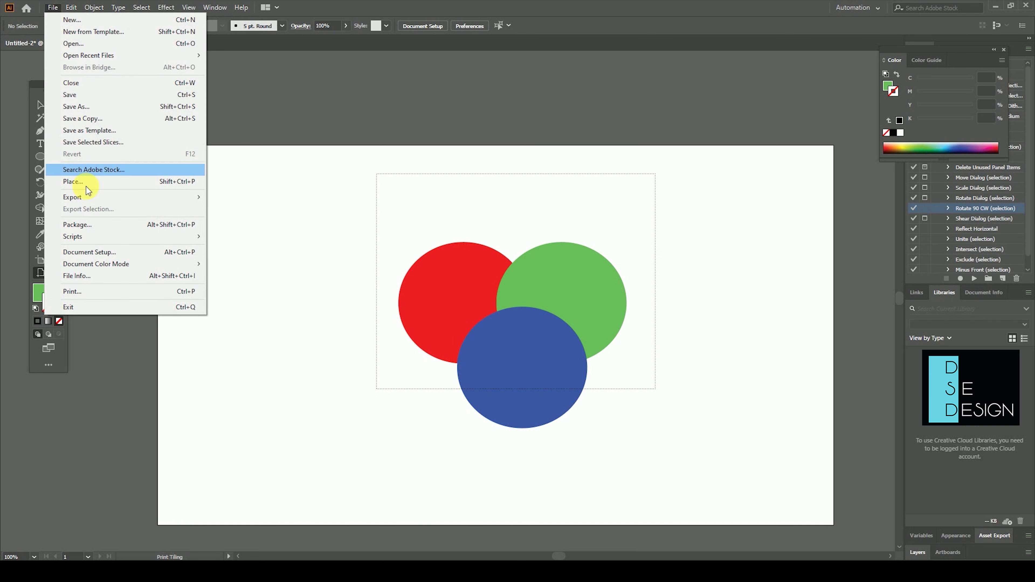
{"action": "left_click", "coordinate": [133, 292]}
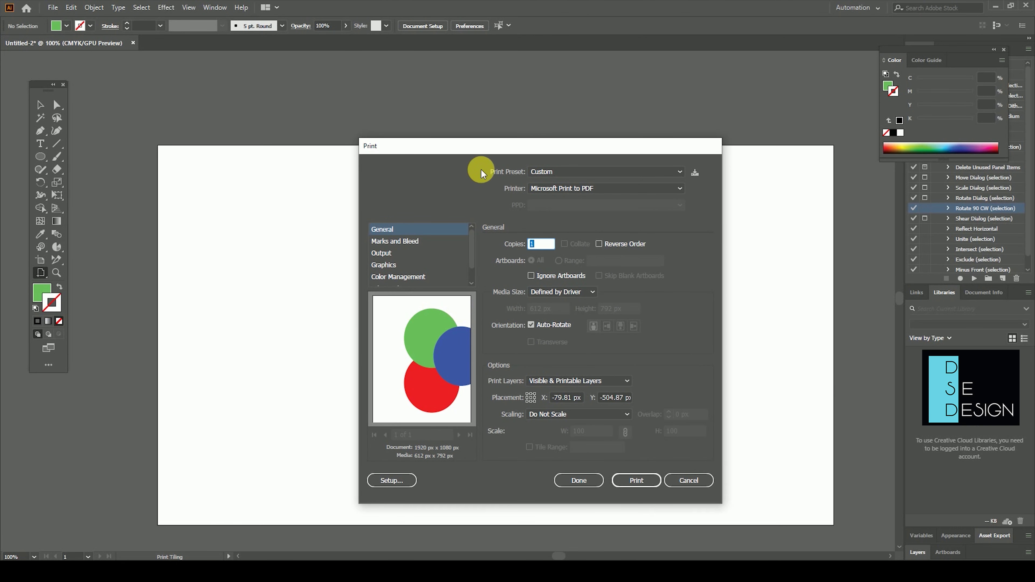
{"action": "left_click_drag", "start_coordinate": [464, 151], "coordinate": [663, 110]}
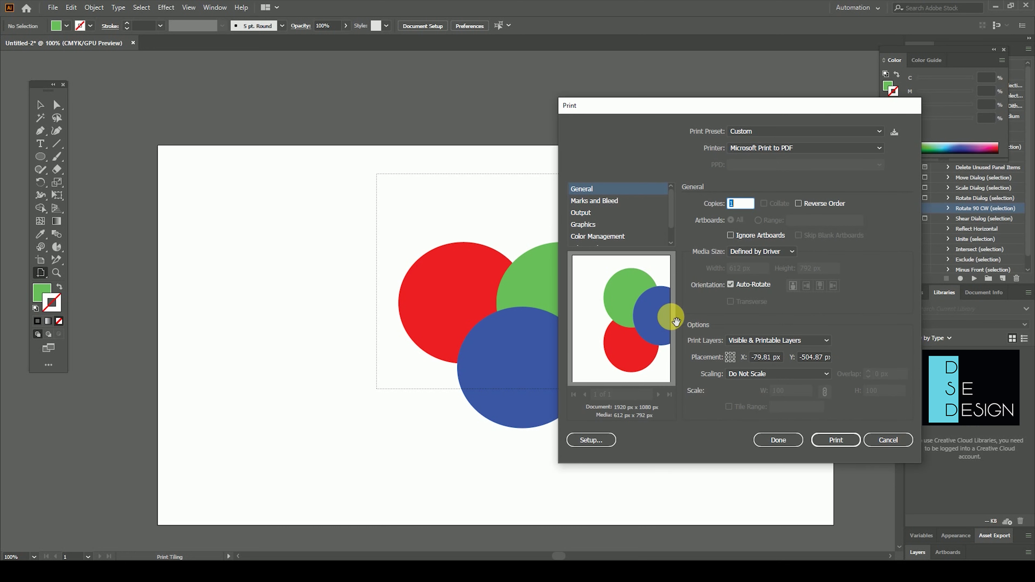
{"action": "left_click_drag", "start_coordinate": [680, 108], "coordinate": [670, 115]}
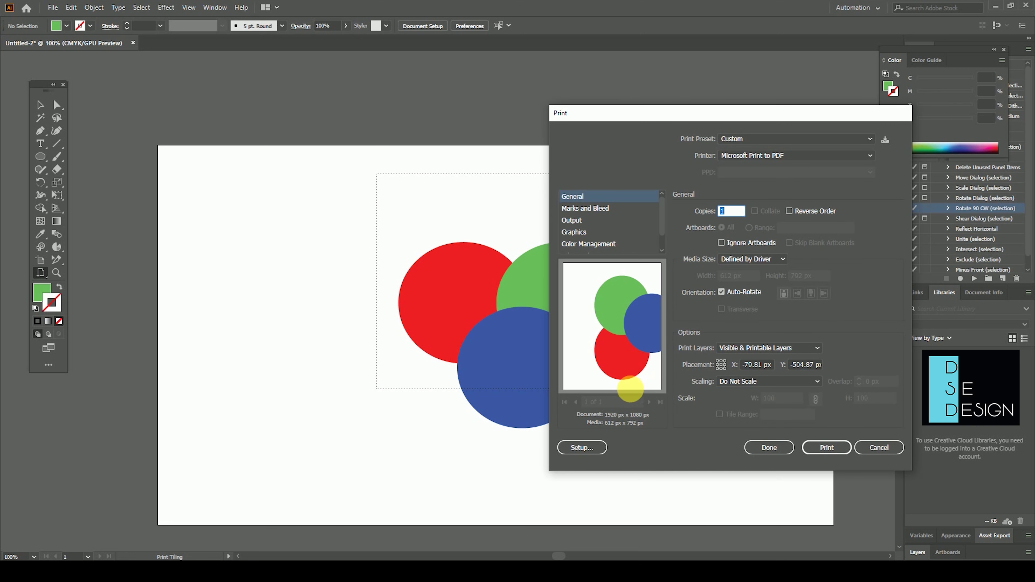
{"action": "left_click_drag", "start_coordinate": [677, 117], "coordinate": [638, 139]}
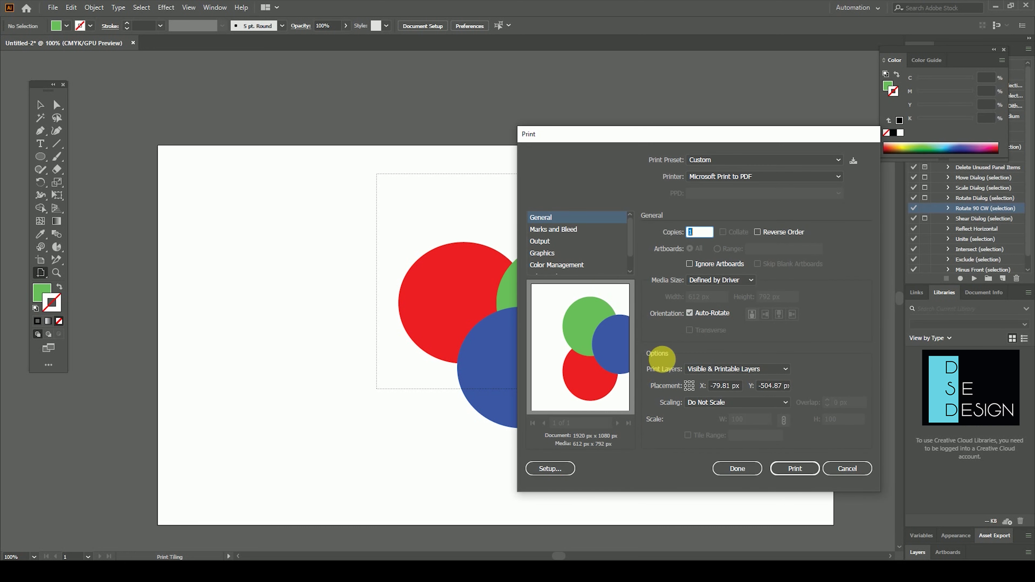
{"action": "left_click", "coordinate": [850, 469]}
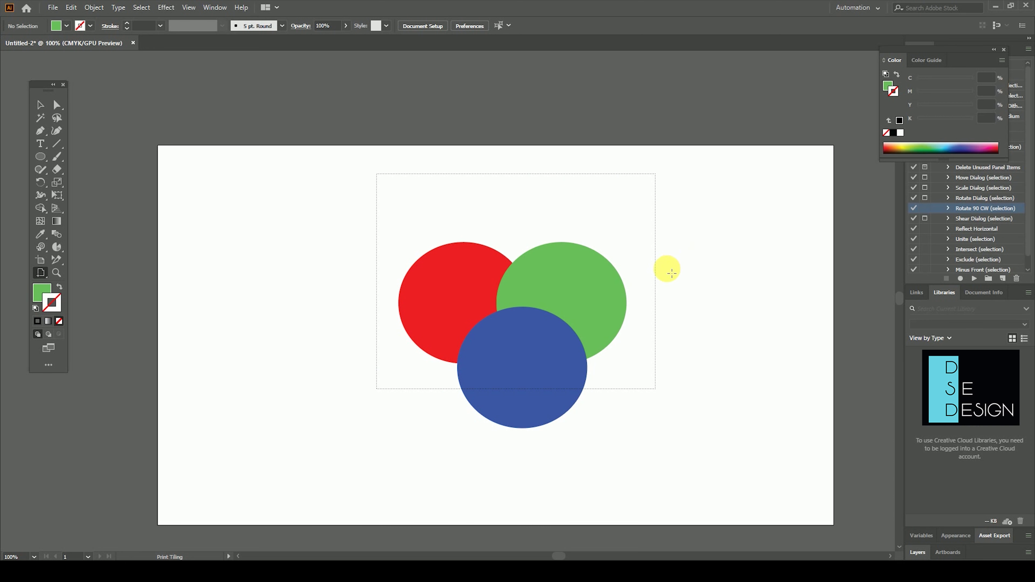
{"action": "left_click", "coordinate": [188, 7]}
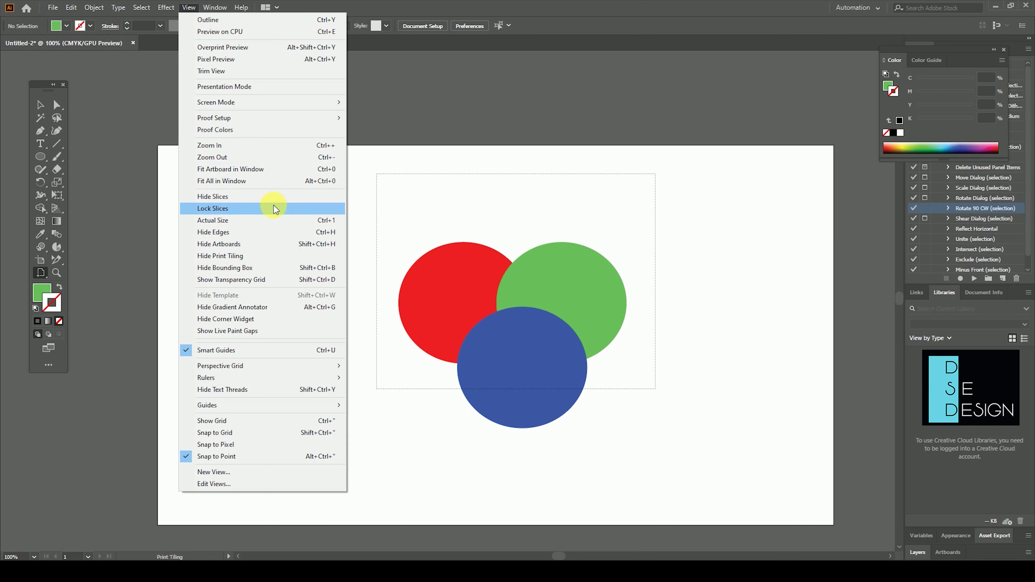
{"action": "left_click", "coordinate": [266, 257]}
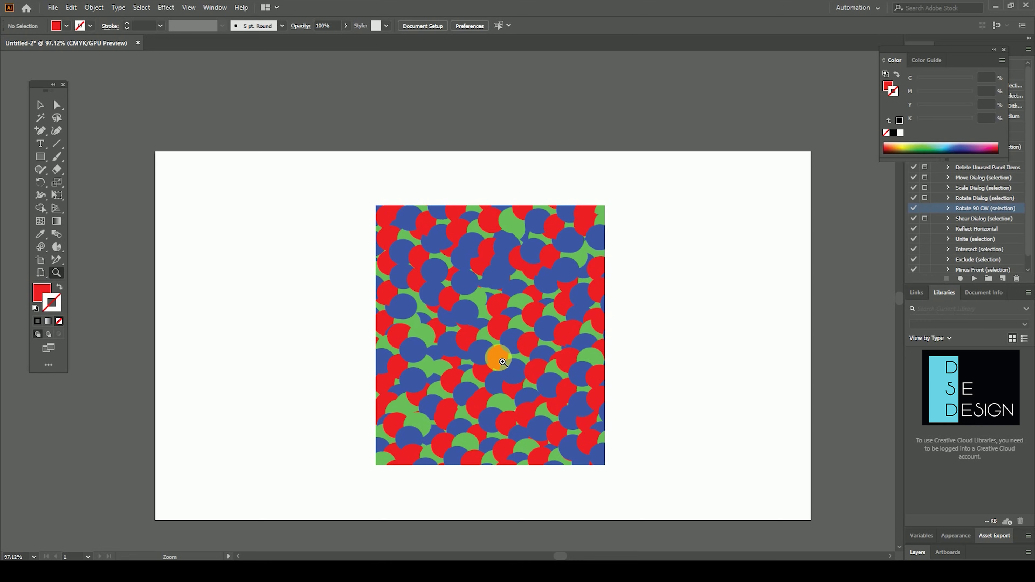
Step: Zoom in on the red, green and blue circle pattern, then back out to 164.66%
{"action": "left_click_drag", "start_coordinate": [502, 362], "coordinate": [508, 363]}
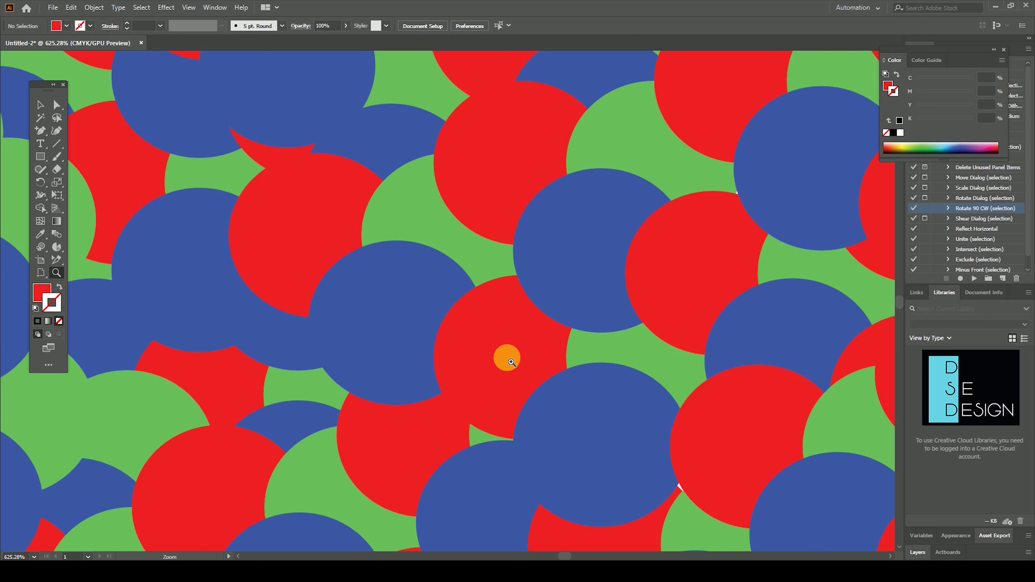
{"action": "left_click_drag", "start_coordinate": [508, 354], "coordinate": [565, 398]}
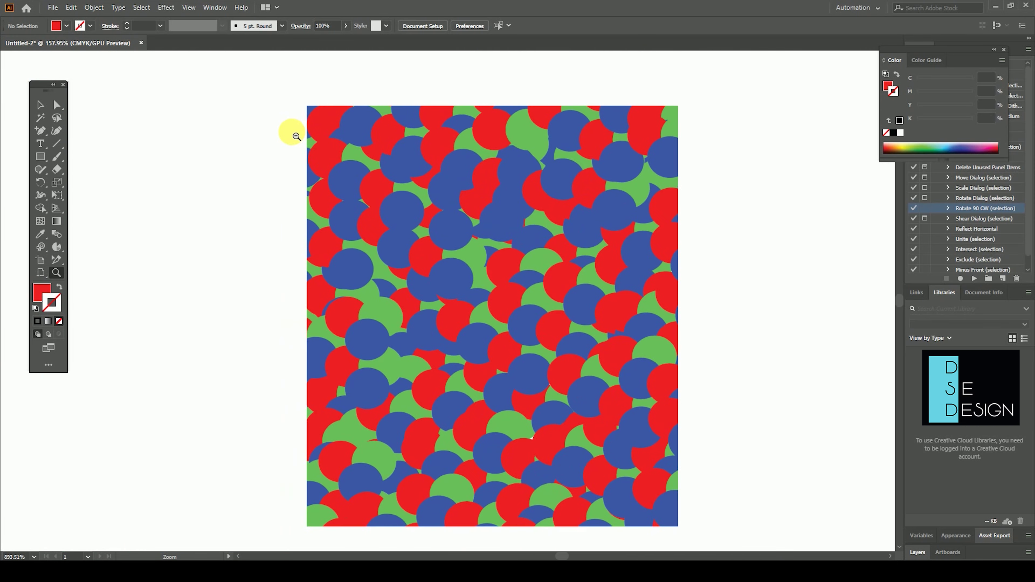
{"action": "mouse_move", "coordinate": [570, 403]}
{"action": "left_mouse_down"}
{"action": "mouse_move", "coordinate": [392, 235]}
{"action": "mouse_move", "coordinate": [665, 462]}
{"action": "mouse_move", "coordinate": [246, 196]}
{"action": "mouse_move", "coordinate": [322, 225]}
{"action": "left_mouse_up"}
{"action": "mouse_move", "coordinate": [522, 372]}
{"action": "left_mouse_down"}
{"action": "mouse_move", "coordinate": [494, 363]}
{"action": "mouse_move", "coordinate": [623, 453]}
{"action": "mouse_move", "coordinate": [400, 293]}
{"action": "left_mouse_up"}
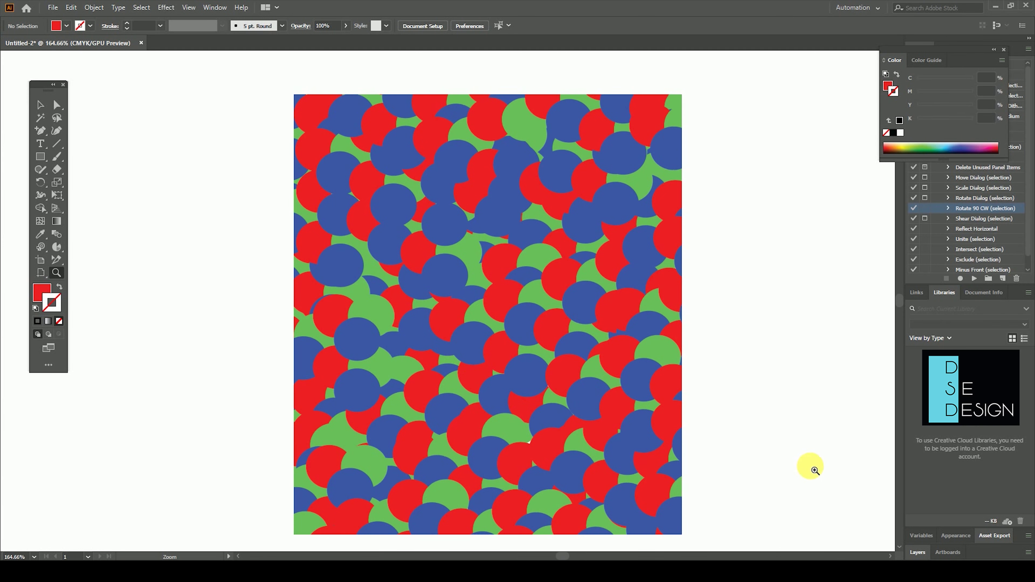